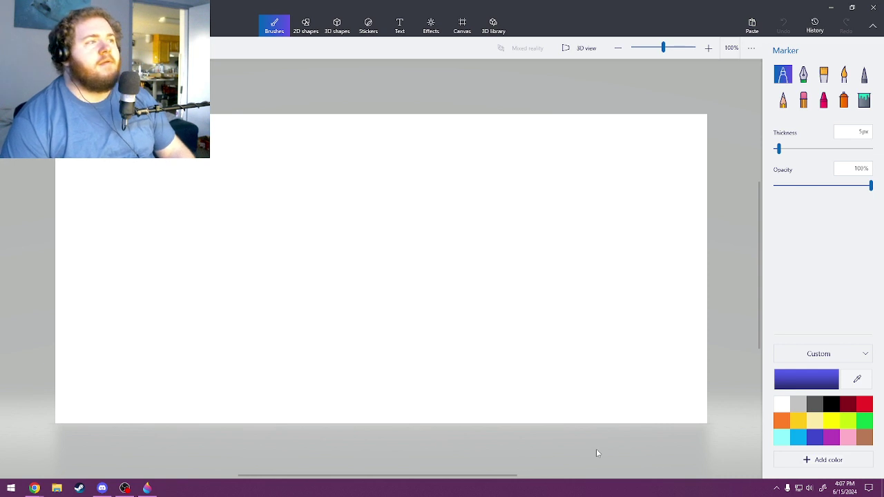
click(399, 212)
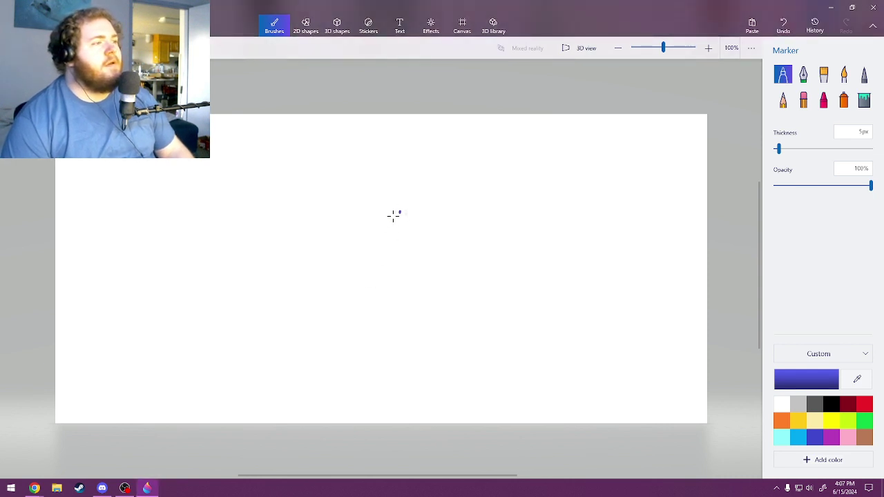
key(ctrl+z)
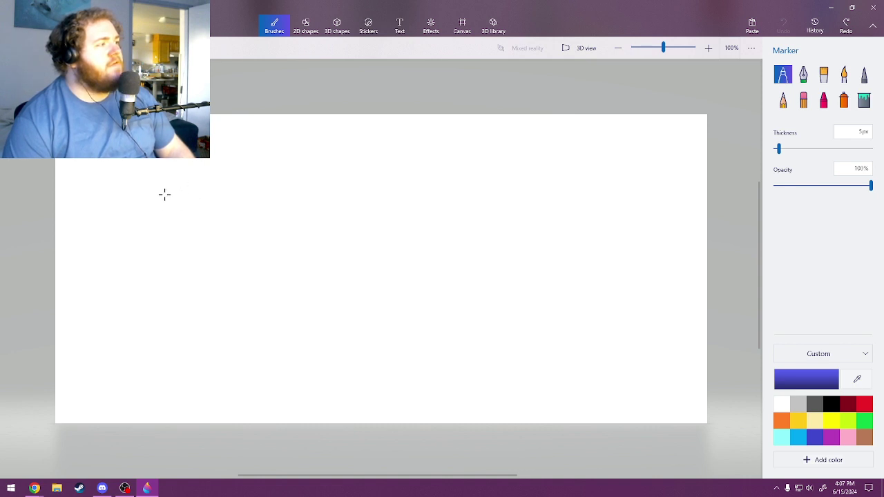
mouse_move(159, 236)
mouse_down()
mouse_move(145, 306)
mouse_move(178, 310)
mouse_move(165, 241)
mouse_up()
key(ctrl+z)
key(ctrl+z)
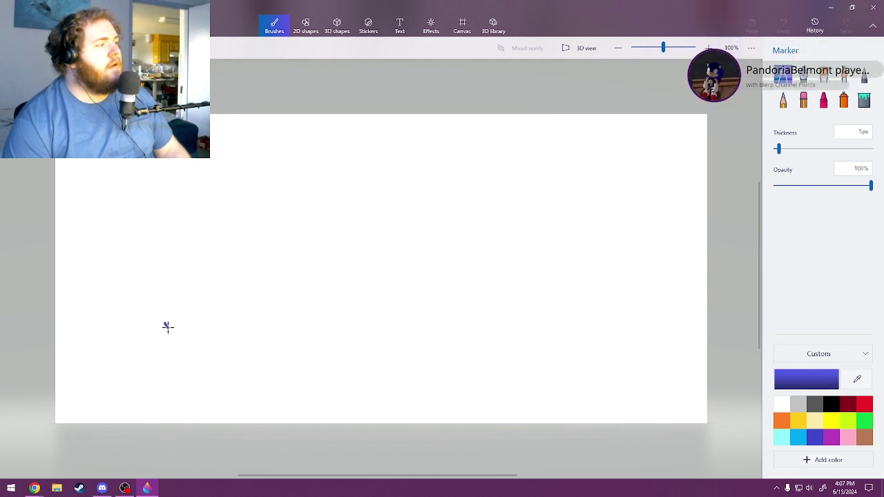
drag(167, 326, 199, 230)
key(ctrl+z)
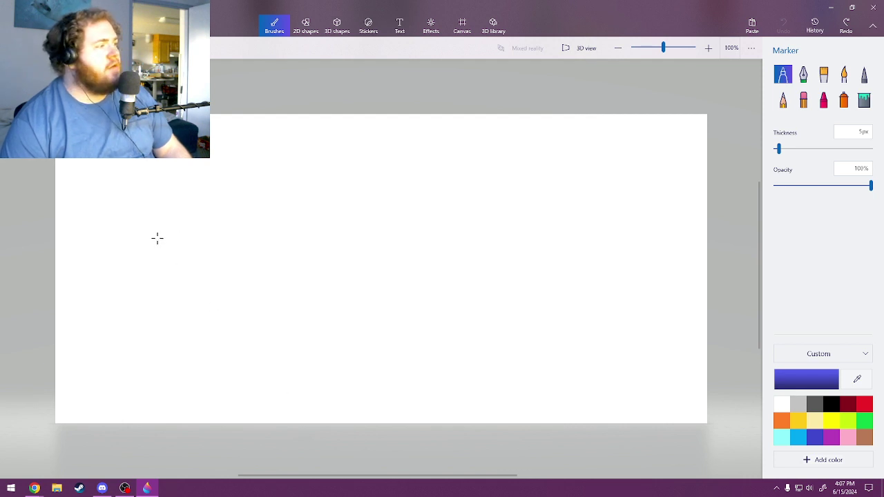
mouse_move(154, 237)
mouse_down()
mouse_move(164, 341)
mouse_move(158, 283)
mouse_up()
key(ctrl+z)
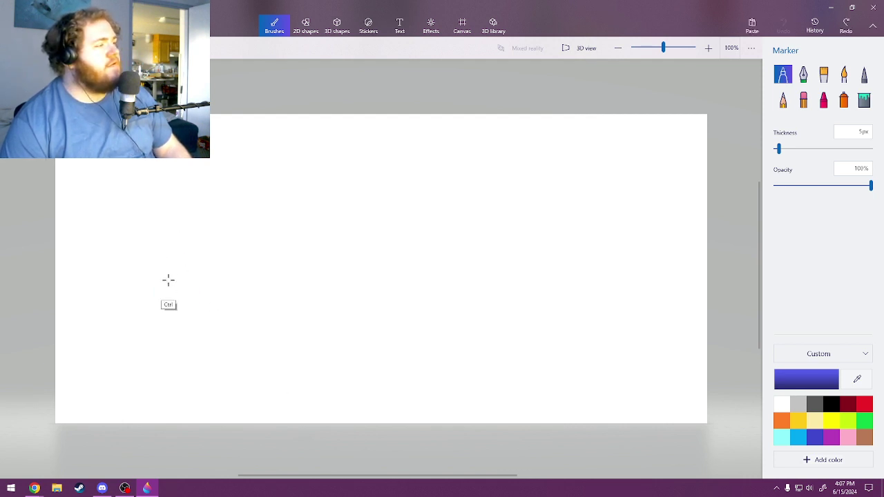
- Sketch the first figure's two legs, round hips, waist and oval chest with the blue marker on the canvas's left side
drag(167, 330, 159, 259)
drag(176, 340, 170, 244)
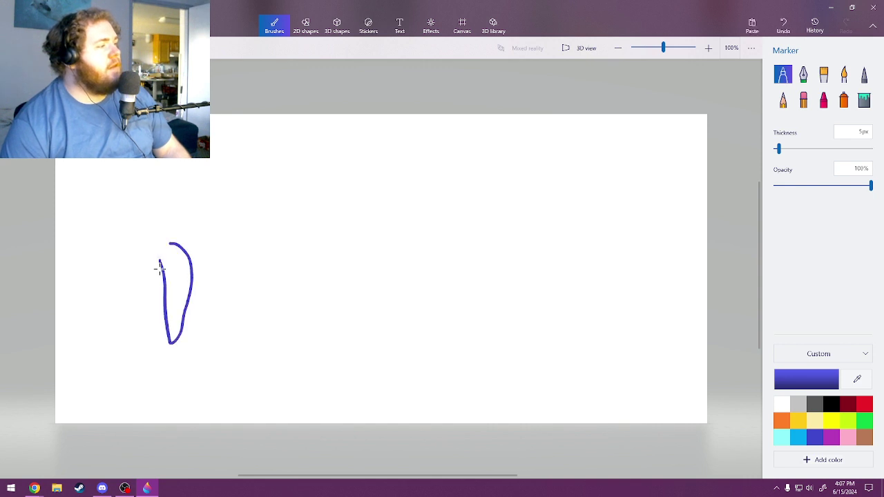
mouse_move(191, 347)
mouse_down()
mouse_move(176, 248)
mouse_move(197, 238)
mouse_move(172, 221)
mouse_move(178, 254)
mouse_move(173, 195)
mouse_move(219, 232)
mouse_up()
mouse_move(163, 163)
mouse_down()
mouse_move(150, 178)
mouse_move(197, 177)
mouse_move(174, 165)
mouse_move(148, 206)
mouse_move(183, 180)
mouse_move(154, 181)
mouse_move(174, 165)
mouse_move(181, 141)
mouse_up()
key(ctrl+z)
key(ctrl+z)
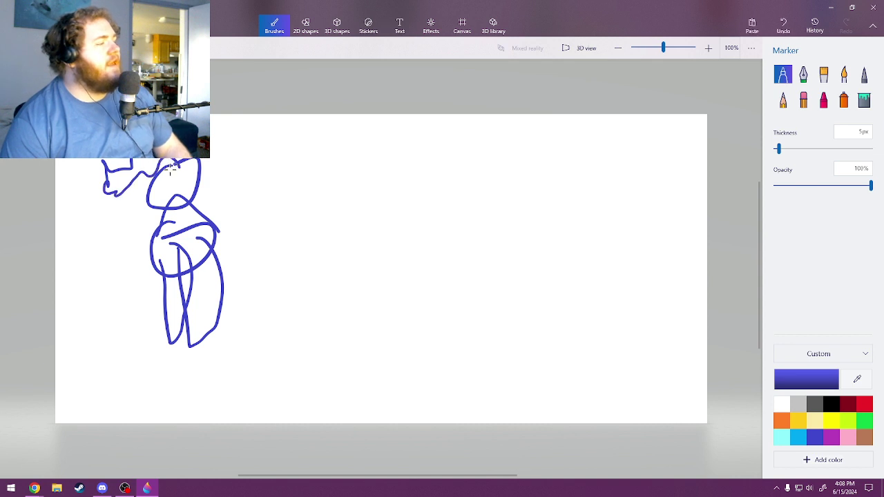
key(ctrl+z)
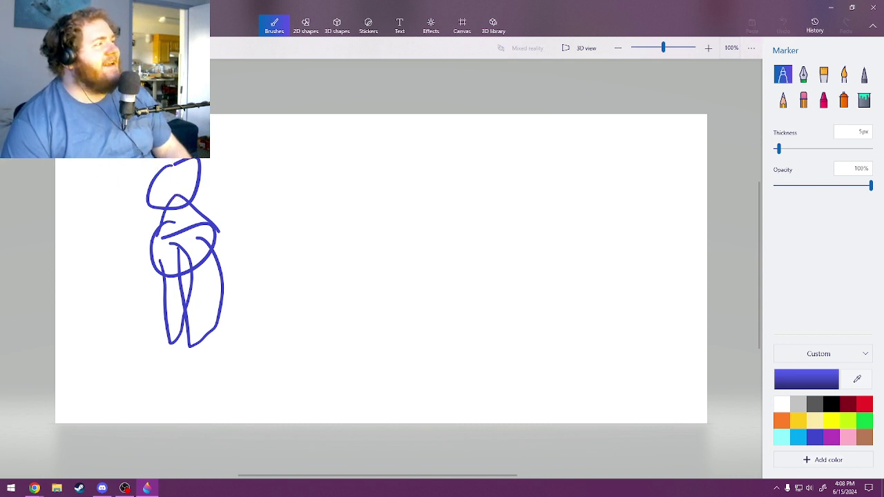
- Draw the first figure's head and wavy neck outline above the chest, plus two arms with spread fingers
mouse_move(88, 162)
mouse_down()
mouse_move(178, 176)
mouse_move(206, 131)
mouse_move(172, 158)
mouse_up()
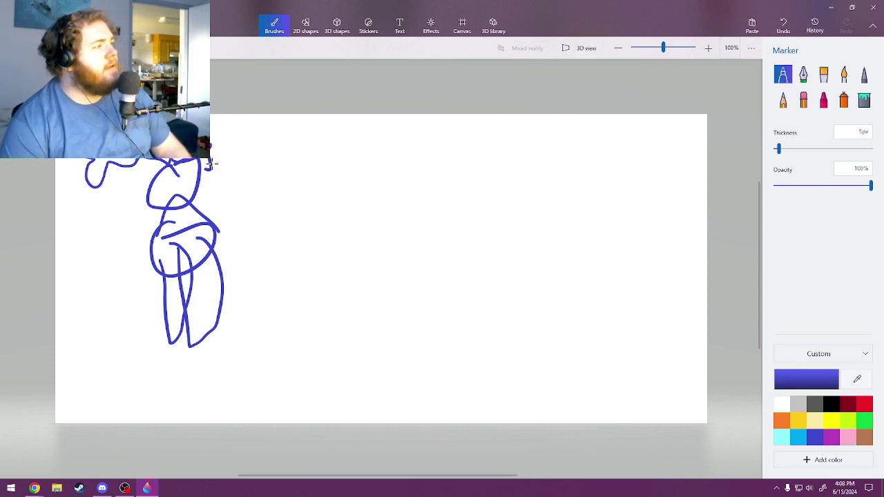
drag(211, 160, 213, 162)
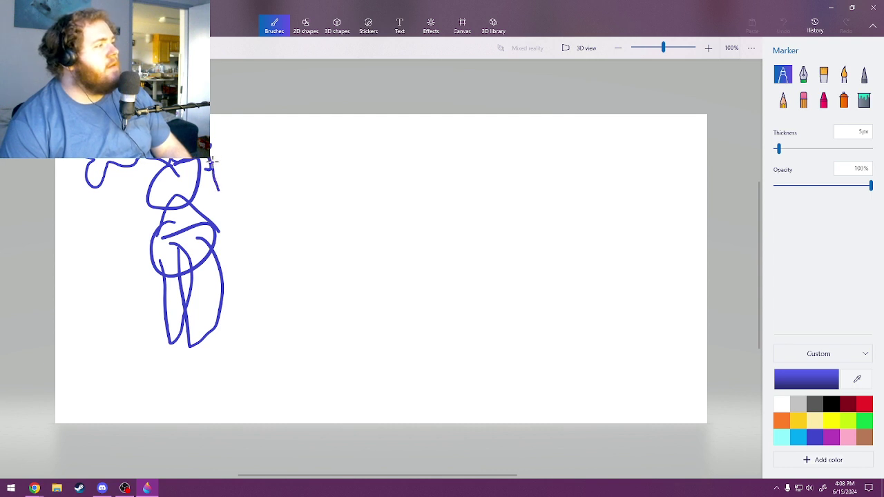
mouse_move(220, 192)
mouse_down()
mouse_move(255, 225)
mouse_move(239, 242)
mouse_move(228, 218)
mouse_up()
drag(211, 163, 209, 194)
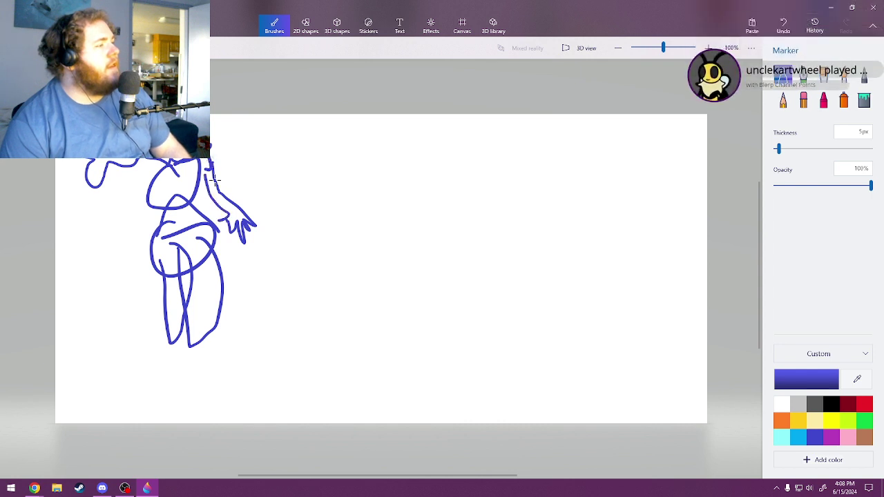
drag(143, 178, 159, 169)
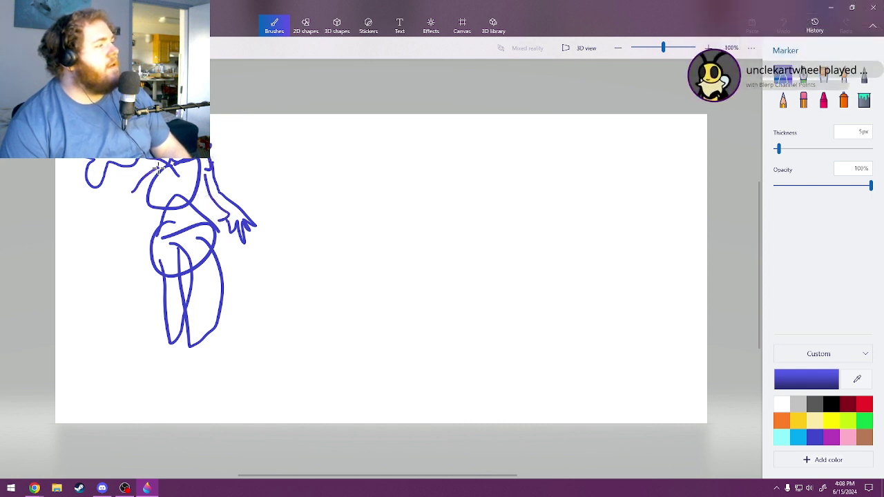
mouse_move(104, 214)
mouse_down()
mouse_move(131, 219)
mouse_move(148, 200)
mouse_up()
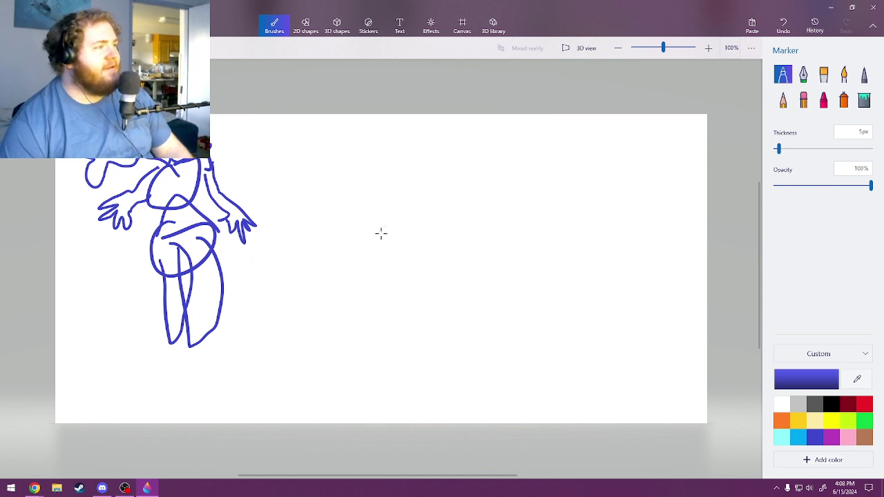
- Draw a second figure mid-canvas with a blocky two-legged body and a curved neck bending over to a small head
drag(322, 223, 326, 315)
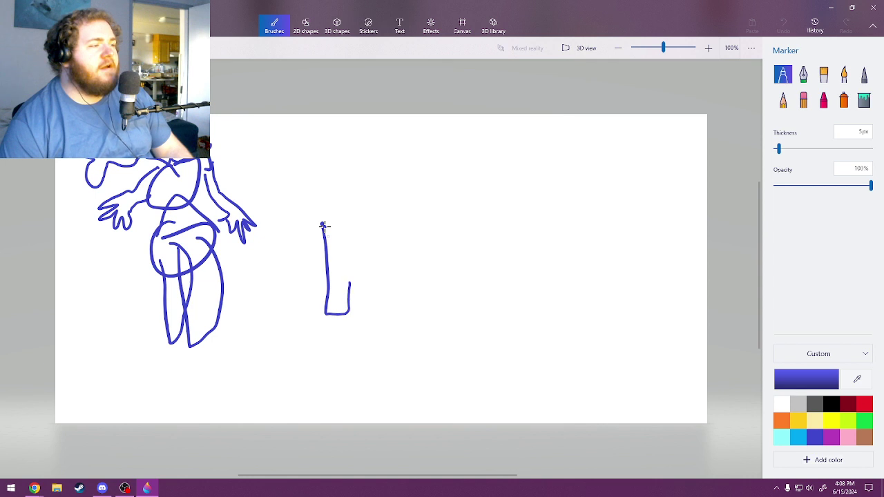
drag(378, 309, 373, 259)
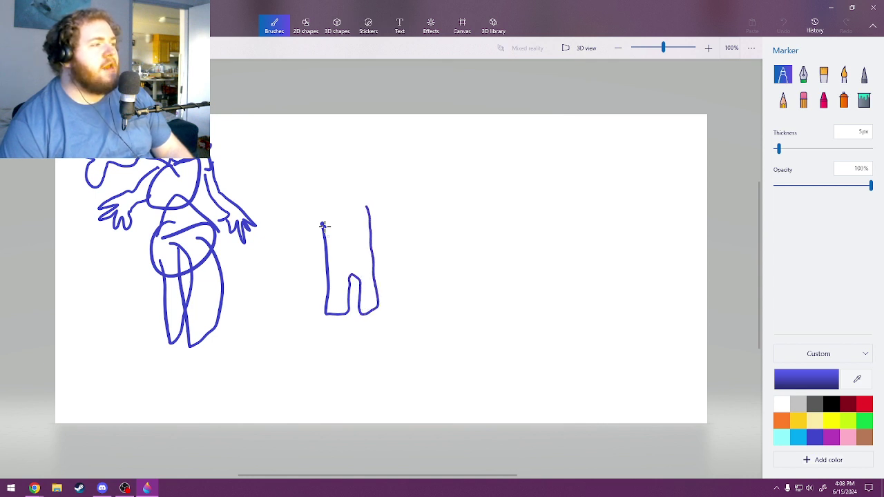
mouse_move(365, 205)
mouse_down()
mouse_move(319, 213)
mouse_move(323, 240)
mouse_up()
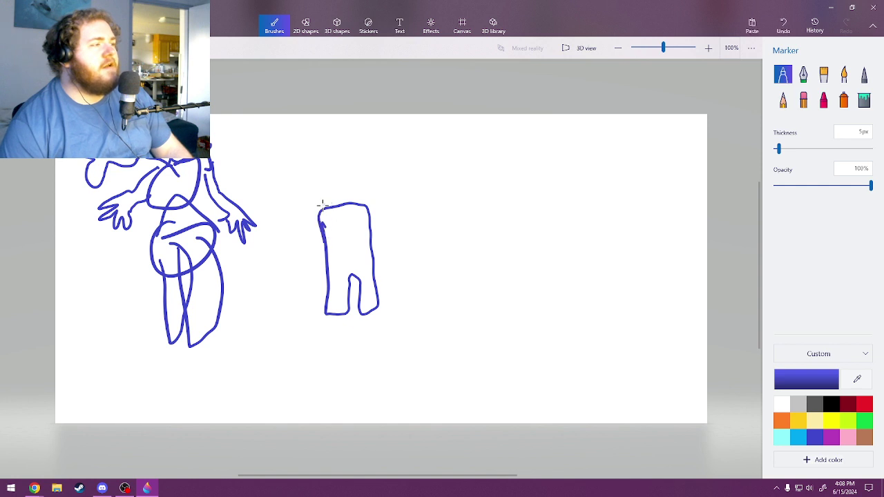
mouse_move(325, 205)
mouse_down()
mouse_move(358, 155)
mouse_move(379, 179)
mouse_up()
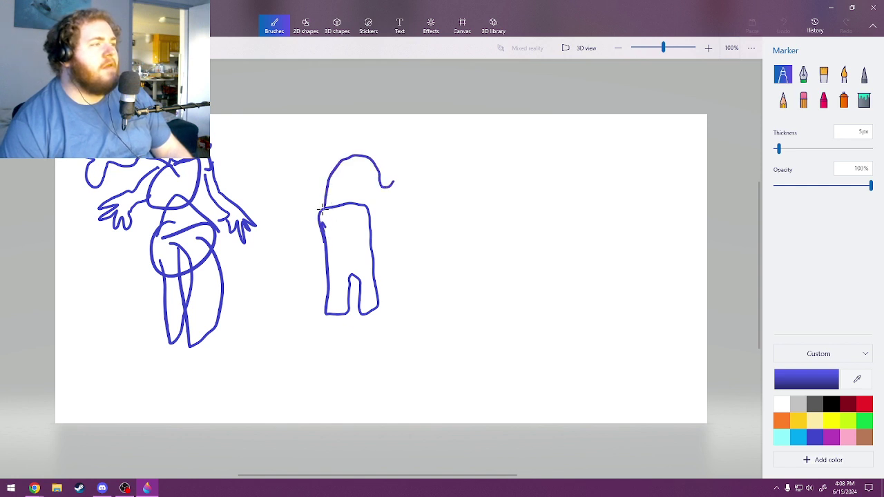
mouse_move(362, 181)
mouse_down()
mouse_move(360, 212)
mouse_move(313, 223)
mouse_move(302, 245)
mouse_up()
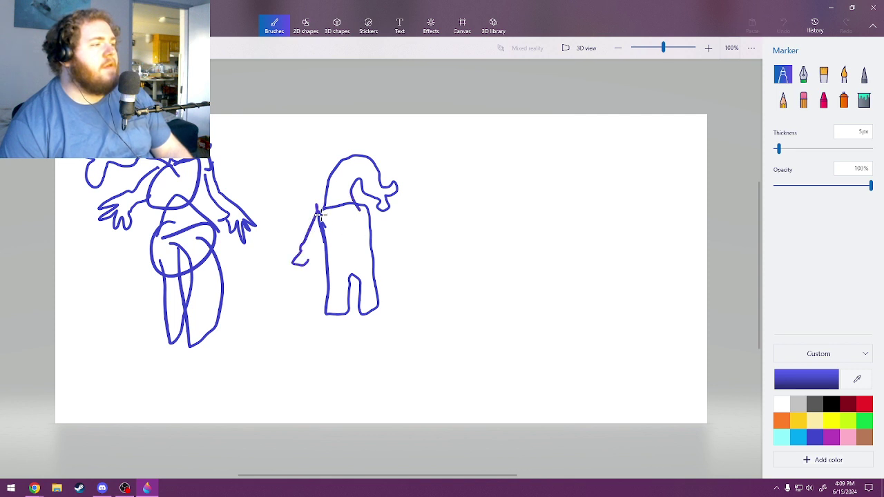
- Draw the second figure's two short arms, extending down and outward from the shoulders
drag(319, 215, 312, 248)
drag(384, 222, 368, 203)
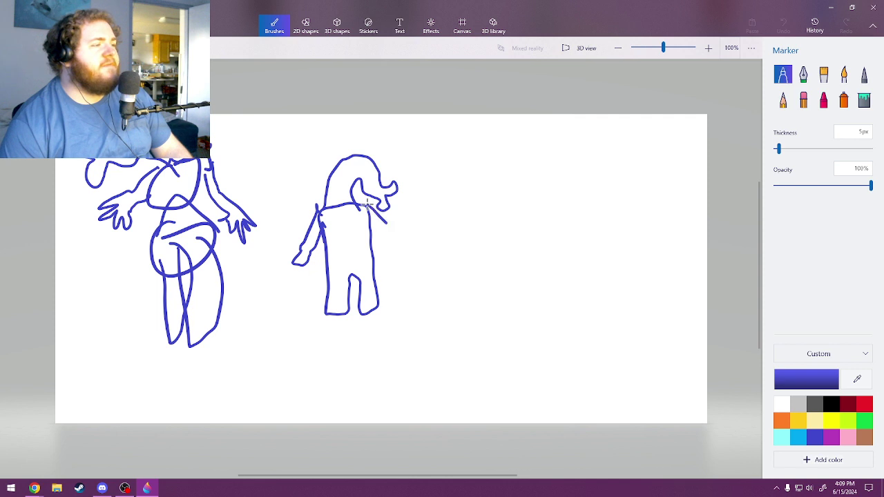
key(ctrl+z)
mouse_move(405, 236)
mouse_down()
mouse_move(368, 204)
mouse_move(395, 252)
mouse_up()
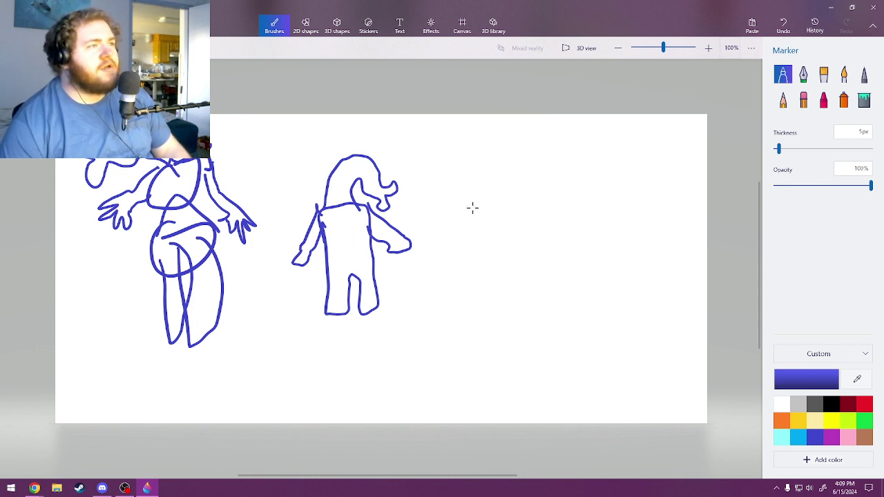
- Outline a third figure on the canvas's right side with a tall arched neck, a rounded chest and a narrow waist
mouse_move(472, 211)
mouse_down()
mouse_move(511, 135)
mouse_move(587, 148)
mouse_move(610, 239)
mouse_up()
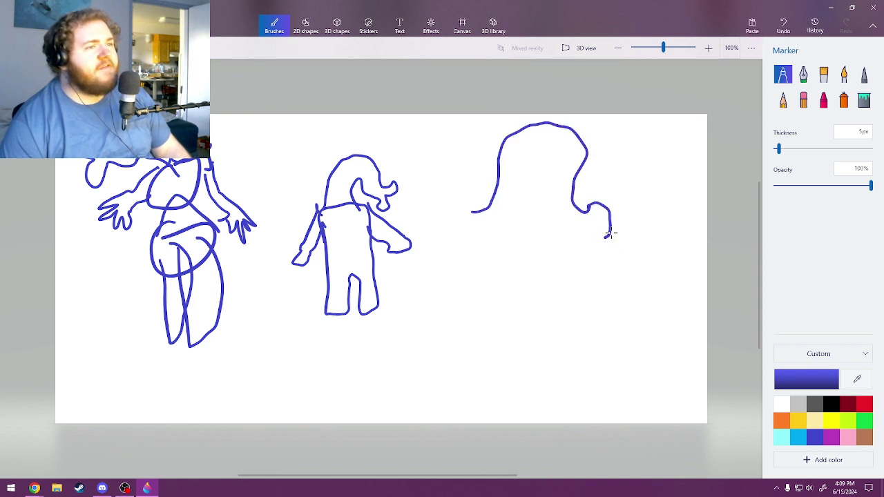
mouse_move(543, 215)
mouse_down()
mouse_move(560, 240)
mouse_move(549, 242)
mouse_move(605, 251)
mouse_move(556, 274)
mouse_move(581, 299)
mouse_up()
key(ctrl+z)
mouse_move(564, 253)
mouse_down()
mouse_move(584, 273)
mouse_move(581, 288)
mouse_move(605, 260)
mouse_move(610, 282)
mouse_move(624, 245)
mouse_up()
key(ctrl+z)
key(ctrl+z)
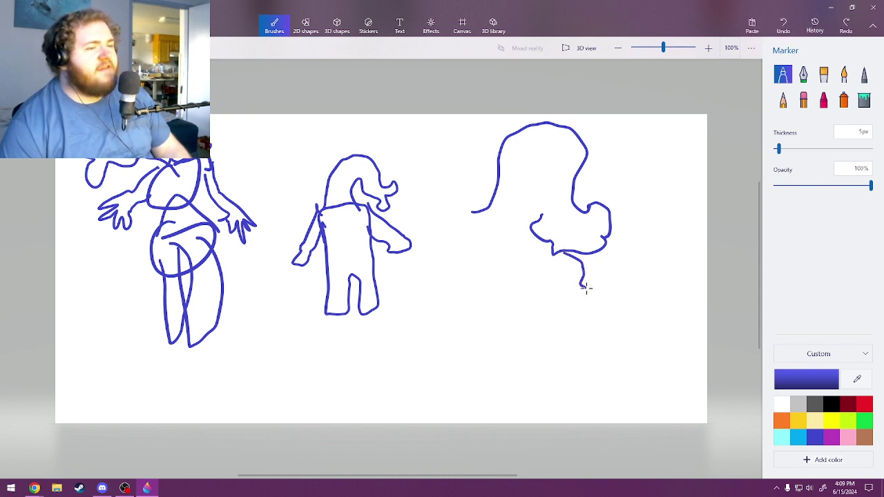
mouse_move(582, 286)
mouse_down()
mouse_move(604, 277)
mouse_move(605, 241)
mouse_up()
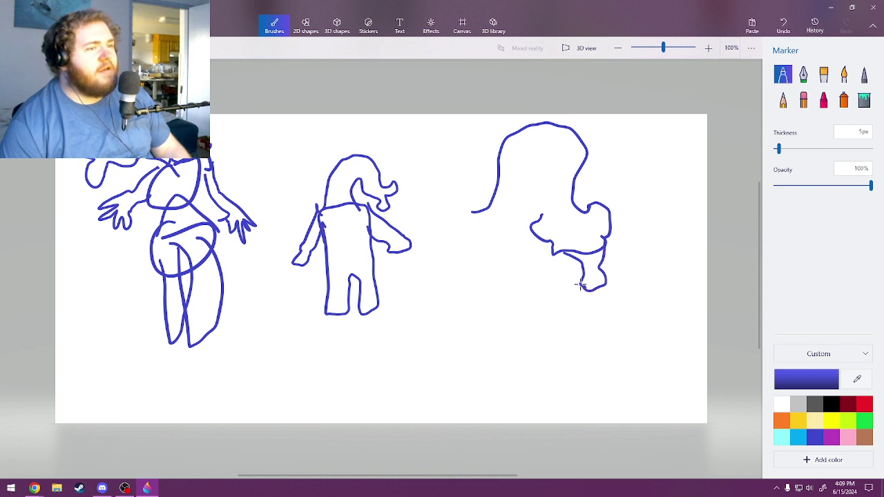
- Draw the third figure's hip band below the waist and two bent legs beneath it
mouse_move(580, 283)
mouse_down()
mouse_move(565, 298)
mouse_move(621, 300)
mouse_move(563, 299)
mouse_move(543, 365)
mouse_move(542, 405)
mouse_move(560, 382)
mouse_up()
key(ctrl+z)
mouse_move(561, 297)
mouse_down()
mouse_move(552, 339)
mouse_move(579, 354)
mouse_move(560, 397)
mouse_up()
mouse_move(590, 369)
mouse_down()
mouse_move(583, 311)
mouse_move(607, 340)
mouse_move(614, 405)
mouse_up()
key(ctrl+z)
drag(602, 309, 611, 343)
key(ctrl+z)
mouse_move(597, 308)
mouse_down()
mouse_move(596, 398)
mouse_move(601, 307)
mouse_move(595, 347)
mouse_move(612, 366)
mouse_move(598, 390)
mouse_move(610, 400)
mouse_move(626, 342)
mouse_move(621, 304)
mouse_up()
key(ctrl+z)
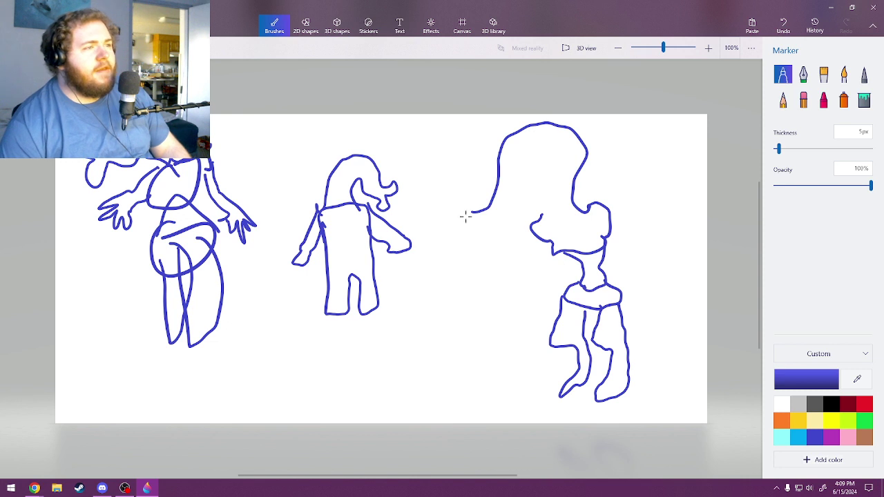
- Draw the third figure's drooping head with a scribbled face, then close the neck's underside and add a crease line
mouse_move(477, 210)
mouse_down()
mouse_move(456, 224)
mouse_move(491, 257)
mouse_move(473, 212)
mouse_move(480, 253)
mouse_up()
key(ctrl+z)
drag(507, 221, 552, 176)
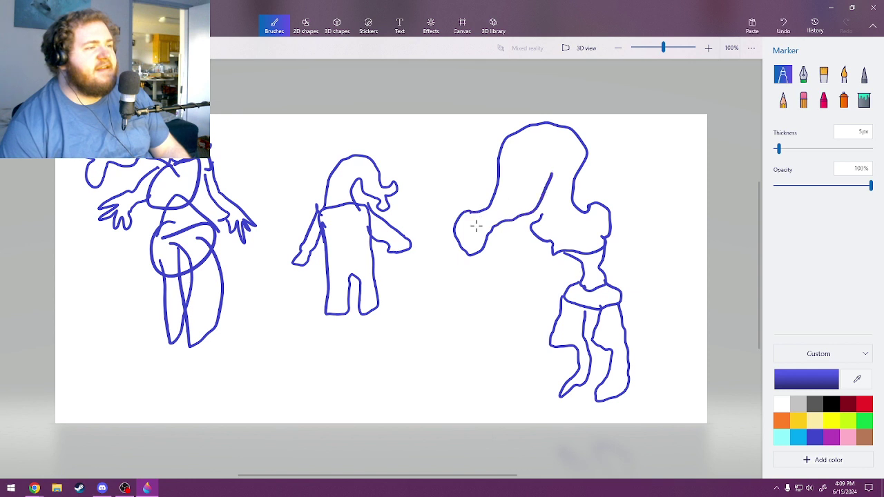
mouse_move(469, 230)
mouse_down()
mouse_move(471, 241)
mouse_move(469, 230)
mouse_up()
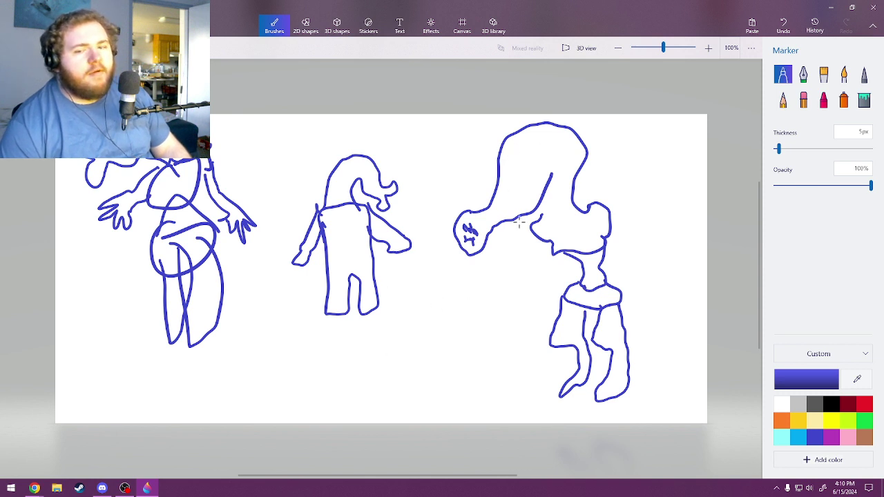
drag(545, 151, 533, 169)
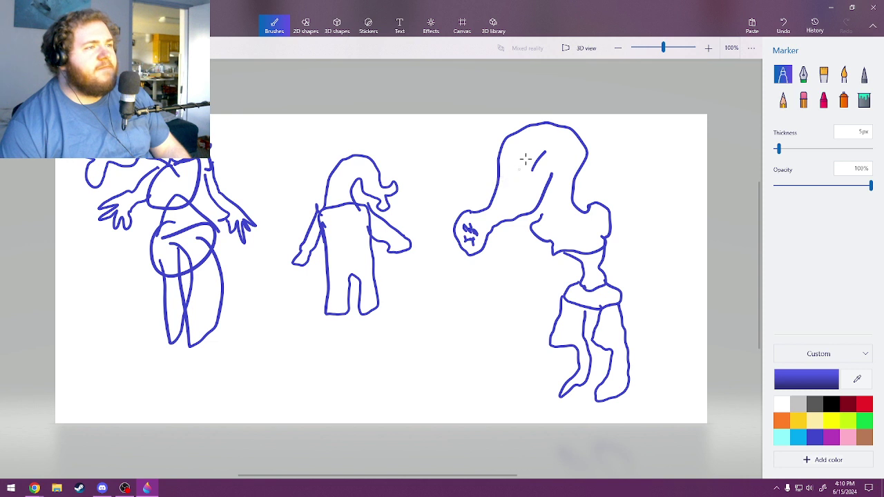
- Add short lines across the third figure's neck and draw its two long curved arms from the shoulders
mouse_move(497, 198)
mouse_down()
mouse_move(499, 216)
mouse_move(540, 277)
mouse_move(520, 293)
mouse_move(551, 276)
mouse_up()
key(ctrl+z)
mouse_move(518, 291)
mouse_down()
mouse_move(509, 285)
mouse_move(563, 265)
mouse_up()
key(ctrl+z)
mouse_move(503, 277)
mouse_down()
mouse_move(516, 293)
mouse_move(560, 275)
mouse_up()
key(ctrl+z)
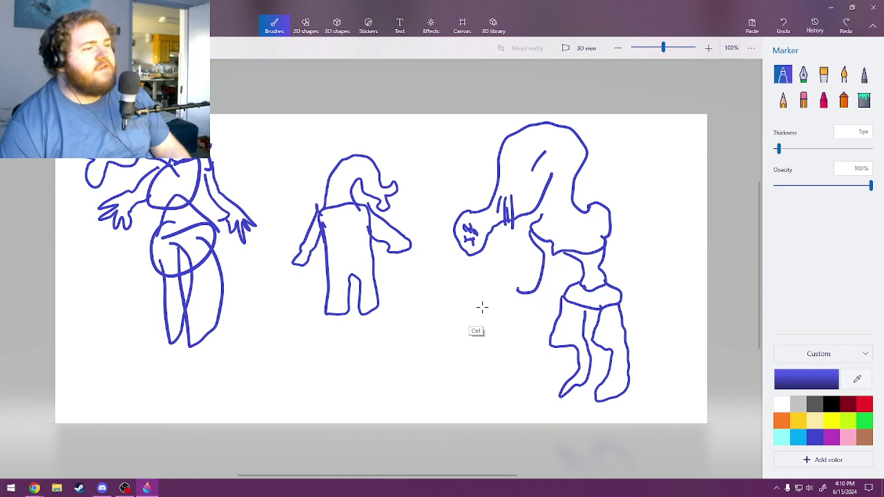
mouse_move(515, 295)
mouse_down()
mouse_move(549, 316)
mouse_move(556, 265)
mouse_up()
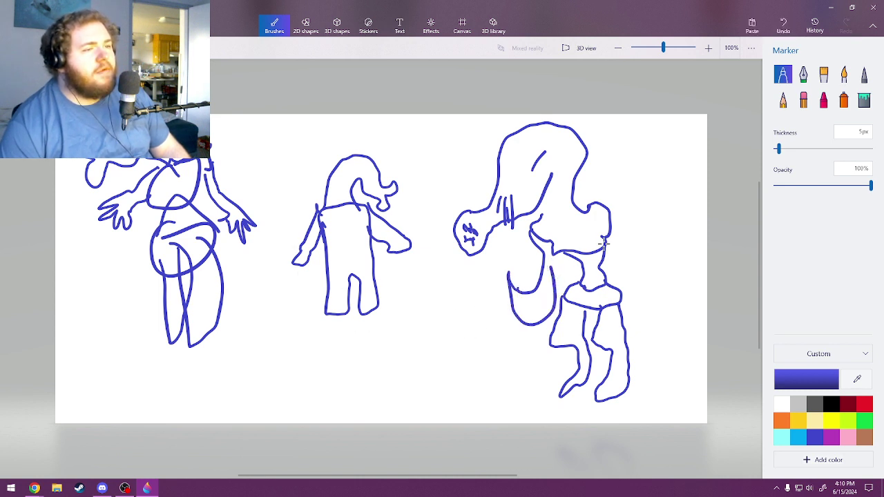
mouse_move(608, 206)
mouse_down()
mouse_move(644, 250)
mouse_move(702, 271)
mouse_move(701, 281)
mouse_move(687, 289)
mouse_move(640, 264)
mouse_move(629, 241)
mouse_up()
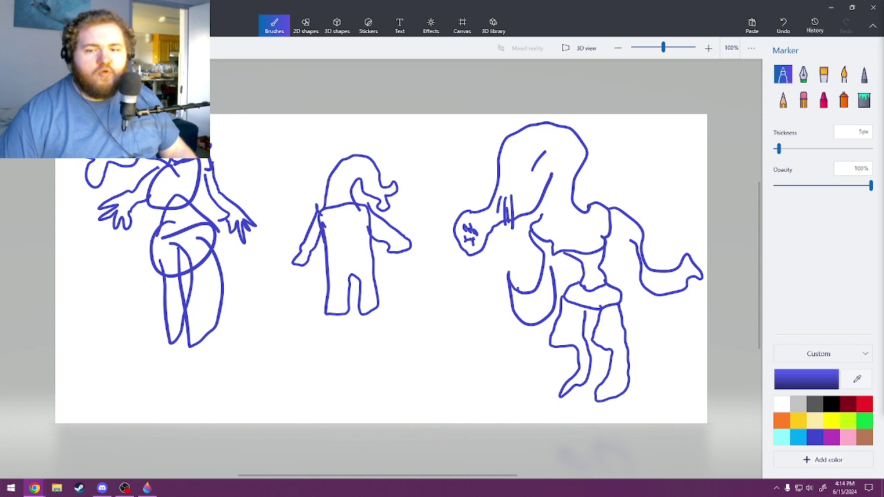
- Add curved chest lines to the torsos of the middle and right-hand figures
click(455, 13)
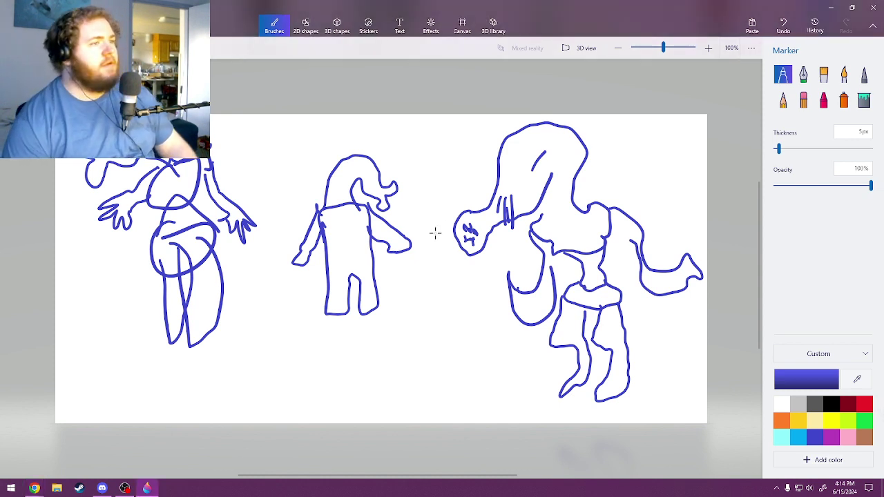
middle_drag(398, 295, 478, 316)
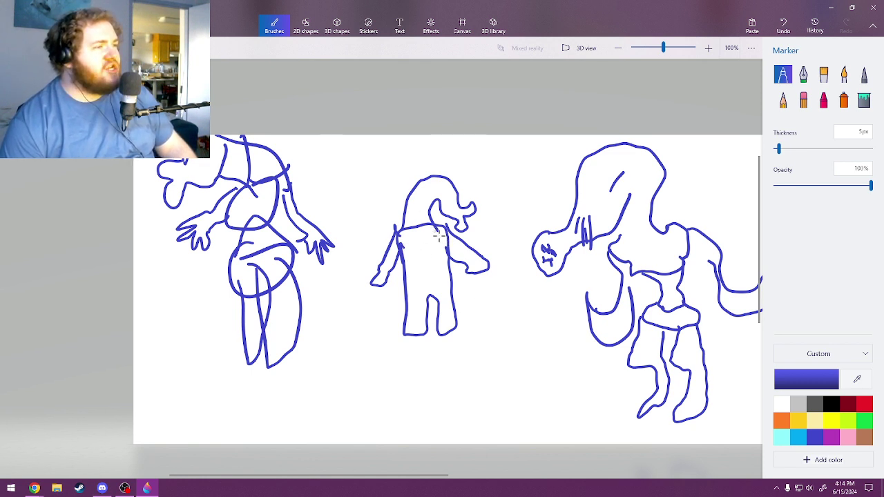
key(ctrl+z)
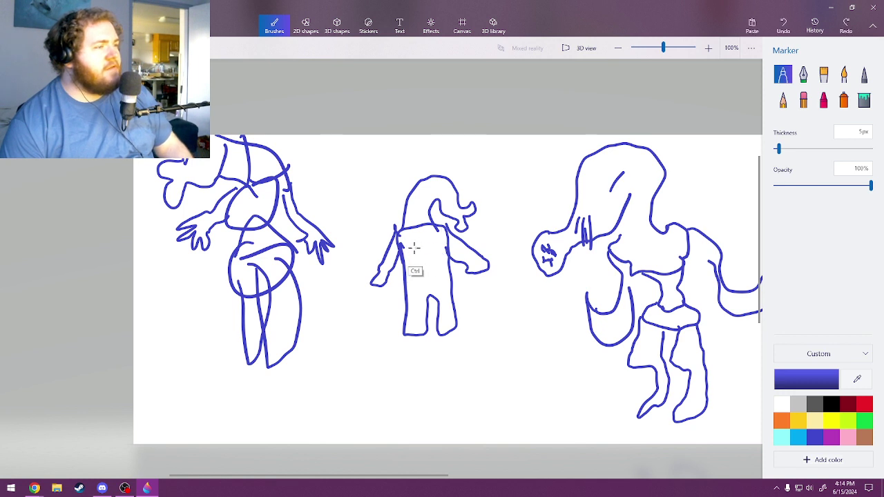
mouse_move(399, 243)
mouse_down()
mouse_move(428, 250)
mouse_move(453, 235)
mouse_up()
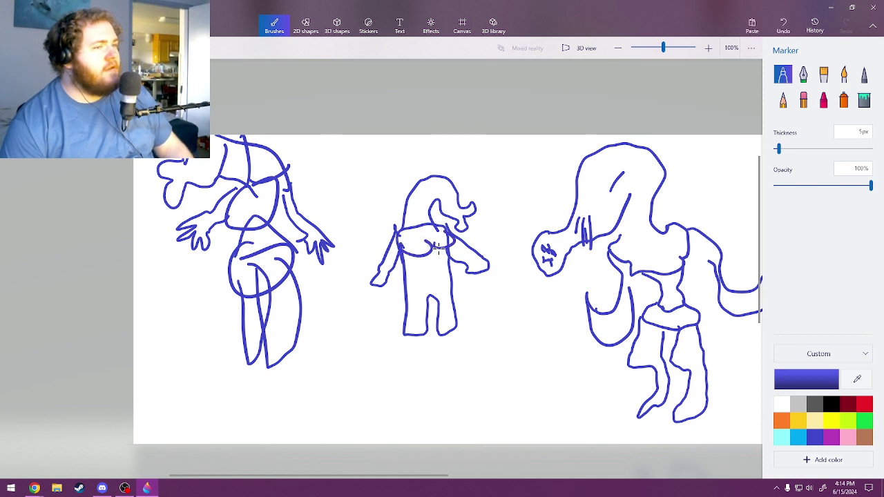
mouse_move(612, 254)
mouse_down()
mouse_move(641, 254)
mouse_move(614, 245)
mouse_move(636, 262)
mouse_move(675, 241)
mouse_up()
key(ctrl+z)
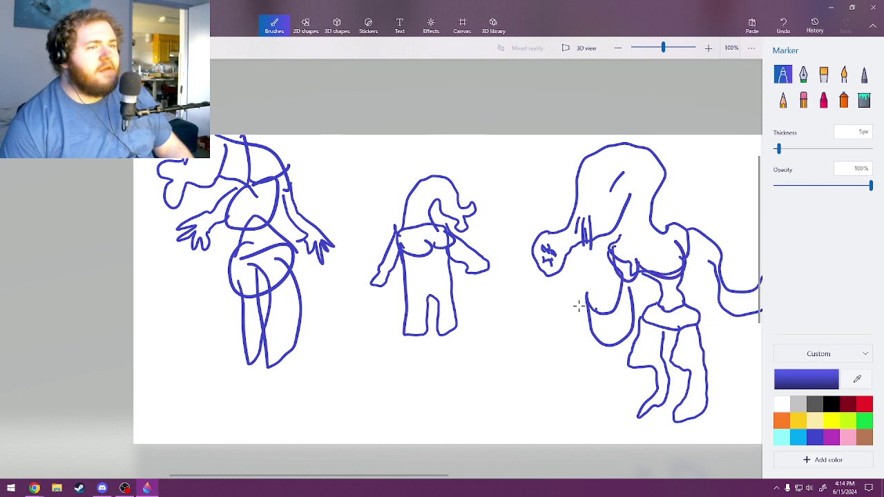
- Erase the lower curve of the hip circle where it crosses the left figure's legs, using a 10 px eraser
middle_drag(519, 321, 624, 260)
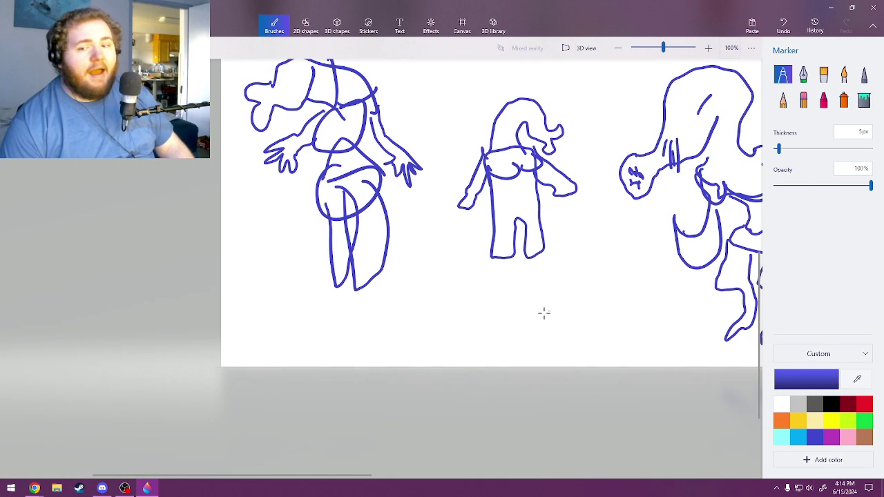
middle_drag(487, 353, 475, 362)
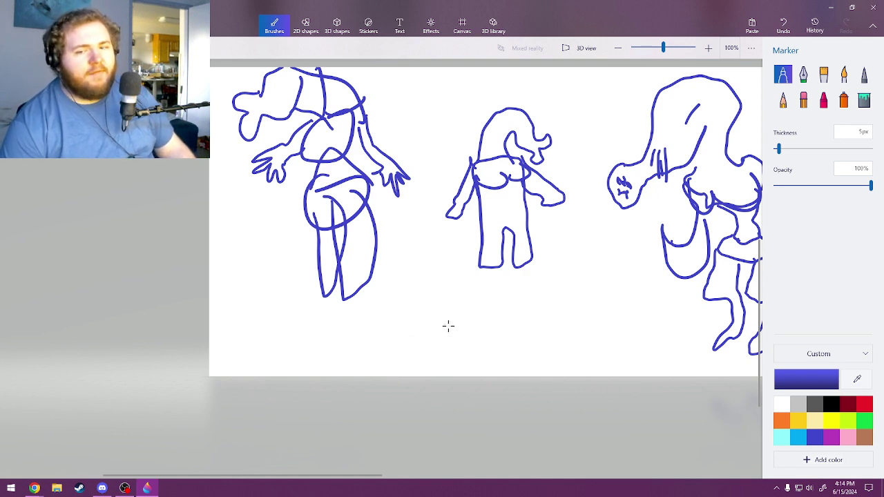
middle_drag(496, 299, 483, 338)
mouse_move(491, 325)
right_down()
mouse_move(560, 310)
mouse_move(528, 355)
right_up()
mouse_move(513, 360)
middle_down()
mouse_move(519, 343)
mouse_move(518, 357)
middle_up()
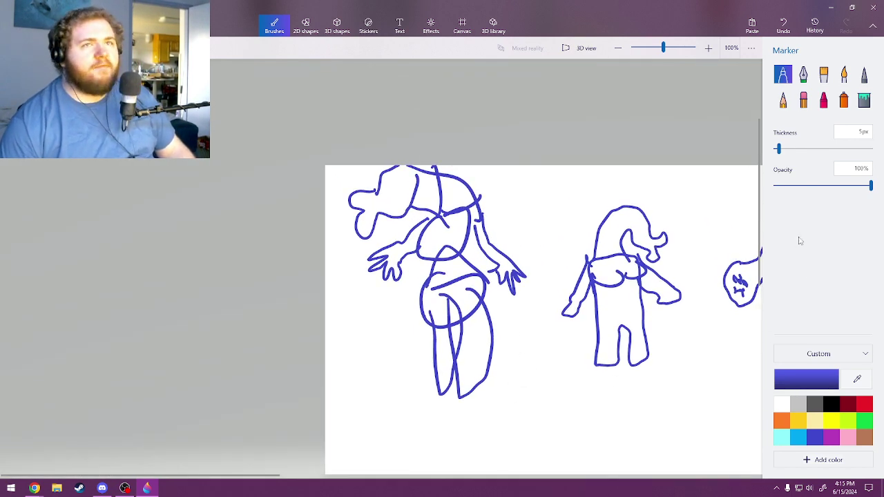
click(803, 100)
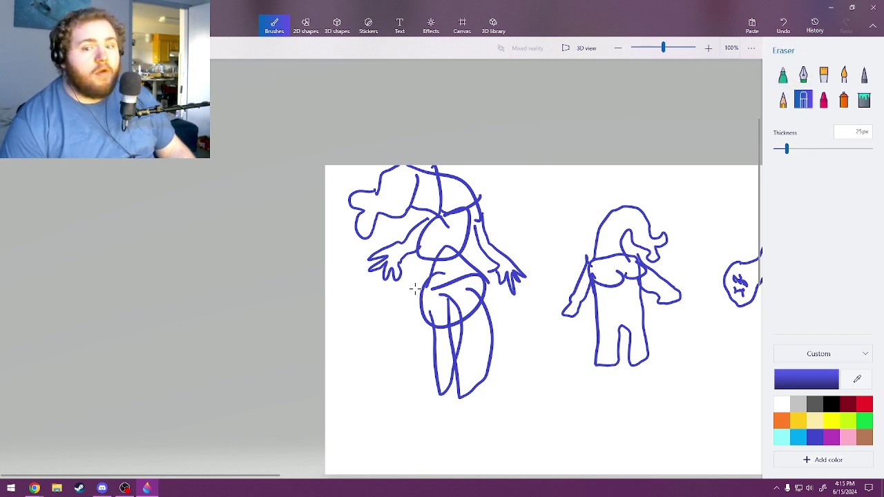
middle_drag(516, 281, 518, 277)
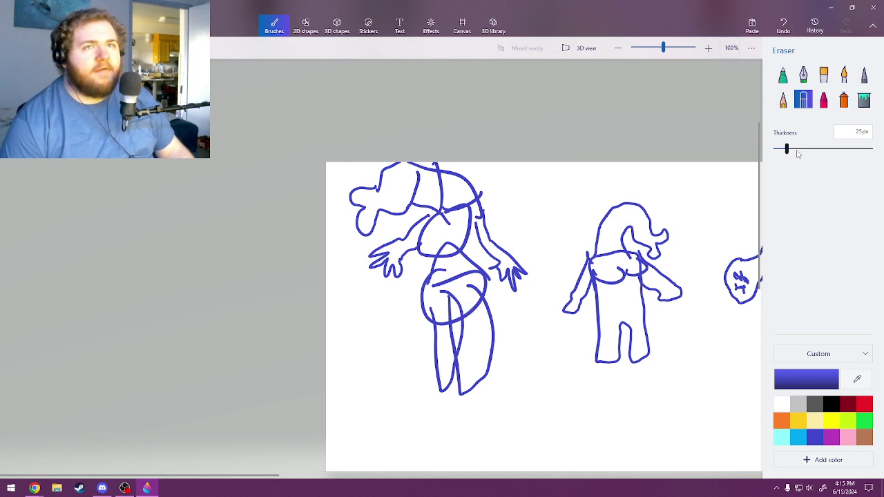
drag(786, 151, 787, 151)
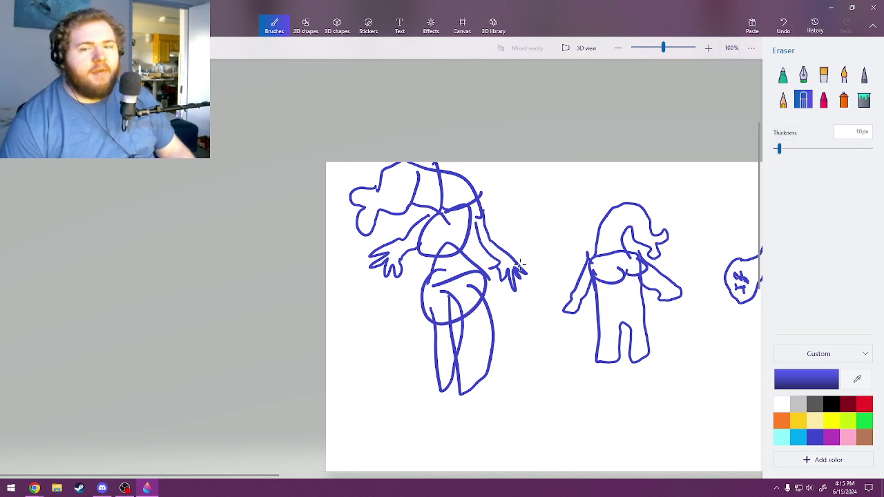
drag(470, 316, 473, 313)
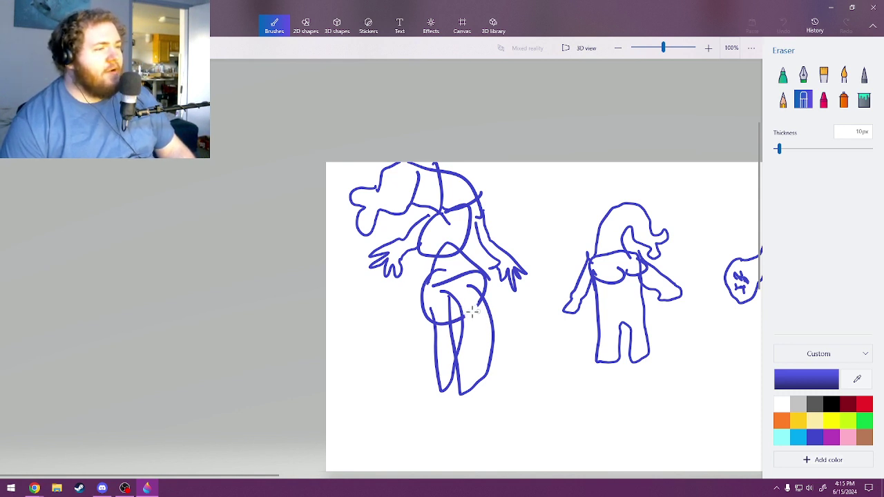
mouse_move(473, 312)
mouse_down()
mouse_move(444, 324)
mouse_move(456, 318)
mouse_up()
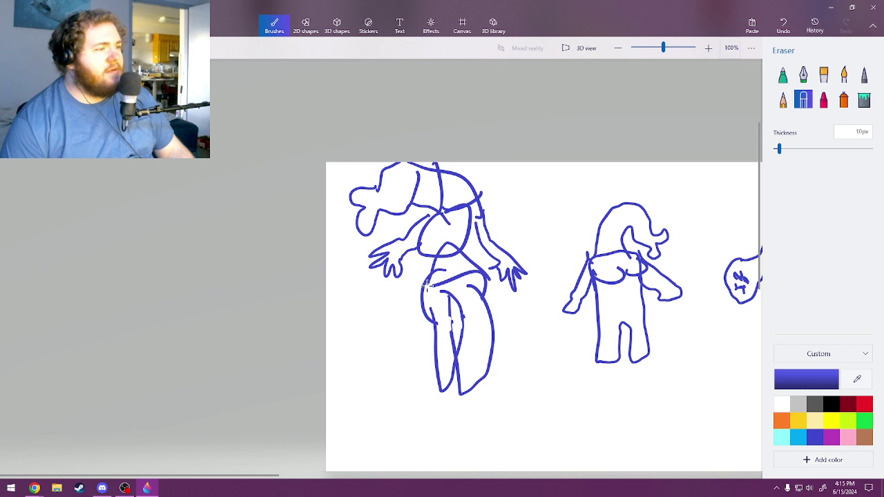
- Erase the crossing lines inside the left figure's chest circle and around its waist
mouse_move(430, 278)
mouse_down()
mouse_move(446, 271)
mouse_move(447, 244)
mouse_up()
drag(456, 209, 452, 228)
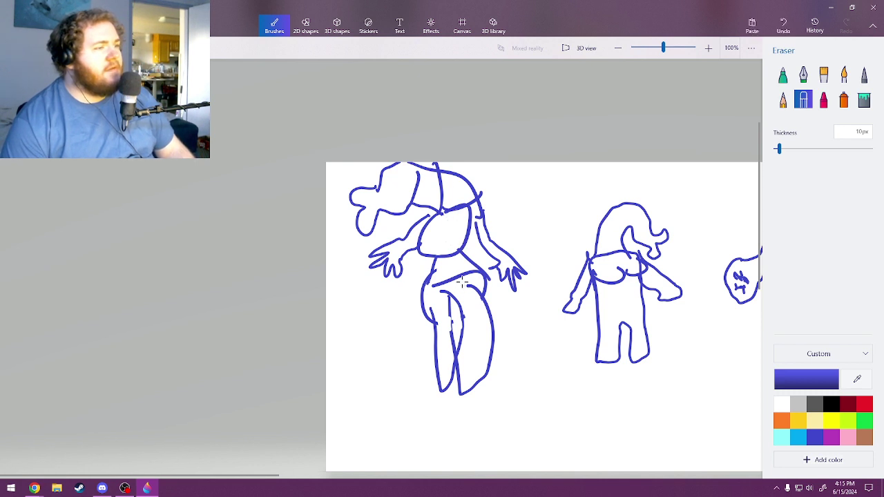
drag(479, 275, 488, 279)
- Replace the left figure's bulging outer hip curve with a straighter marker line running from the waist to the thigh
drag(432, 327, 422, 293)
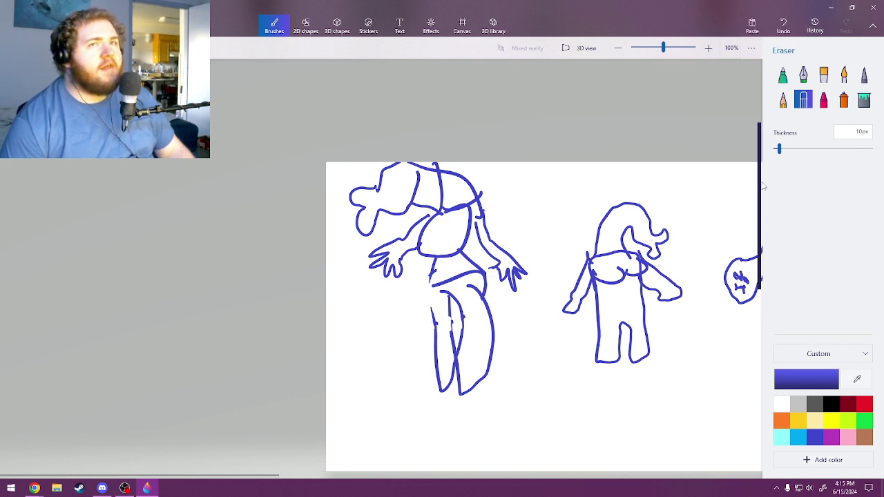
click(783, 75)
drag(435, 328, 430, 281)
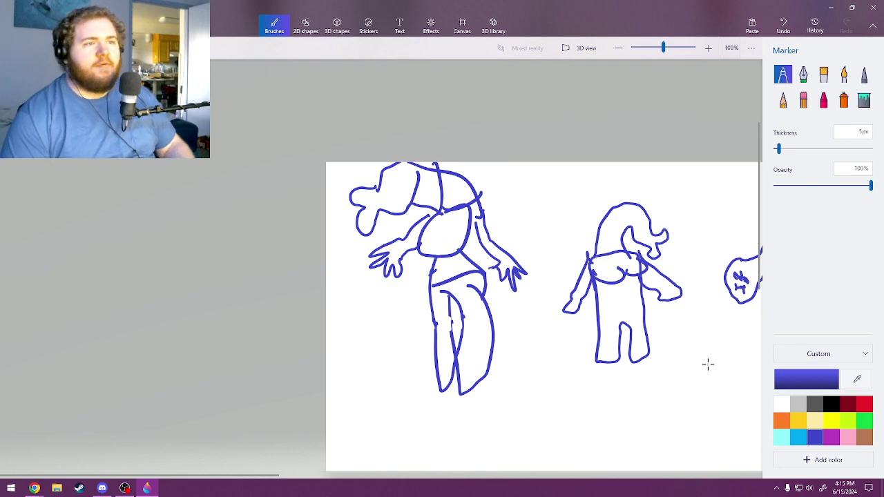
- Erase the line across the top of the middle figure's chest, from one shoulder to the other
middle_drag(618, 350, 442, 325)
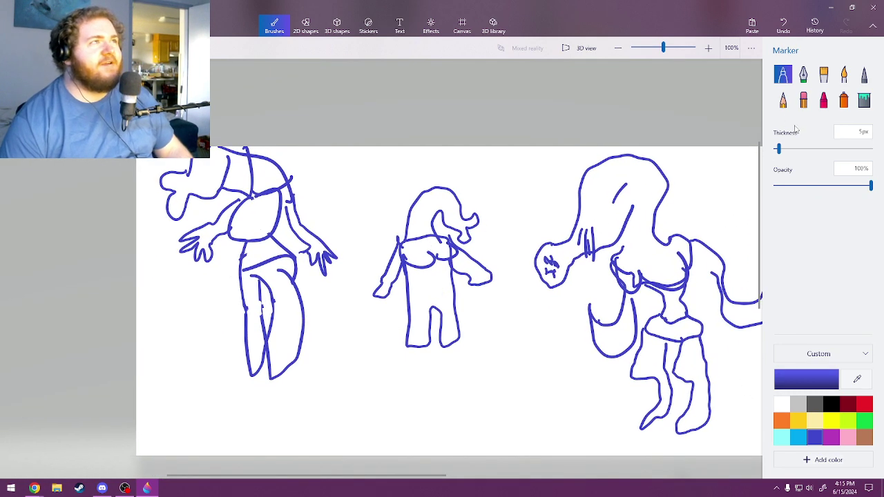
click(801, 101)
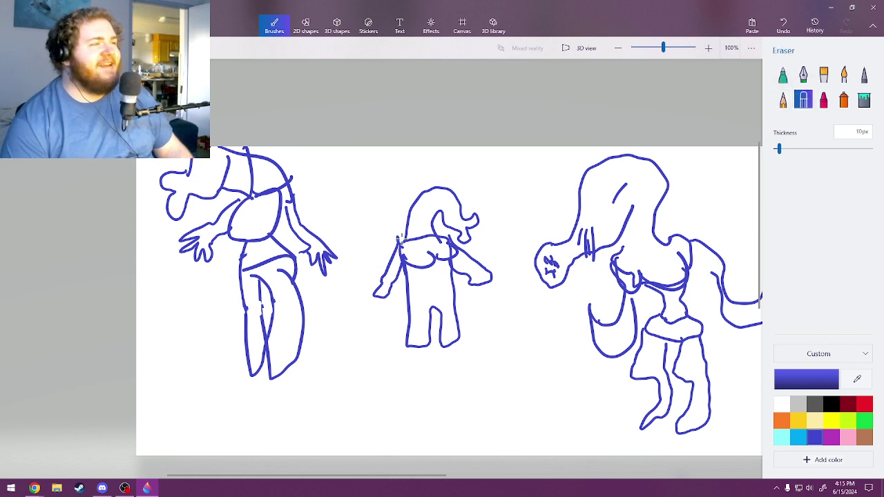
mouse_move(427, 239)
mouse_down()
mouse_move(418, 240)
mouse_move(435, 239)
mouse_up()
mouse_move(437, 239)
mouse_down()
mouse_move(429, 241)
mouse_move(450, 250)
mouse_move(397, 246)
mouse_up()
key(ctrl+z)
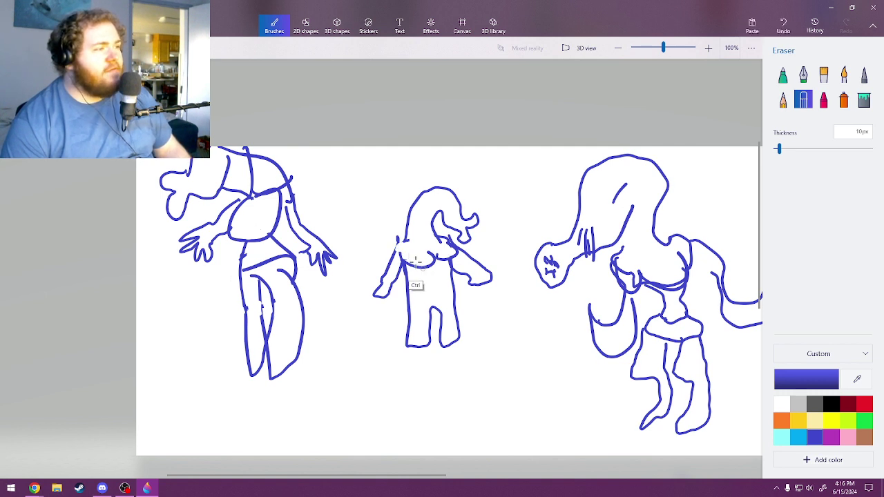
drag(399, 248, 438, 261)
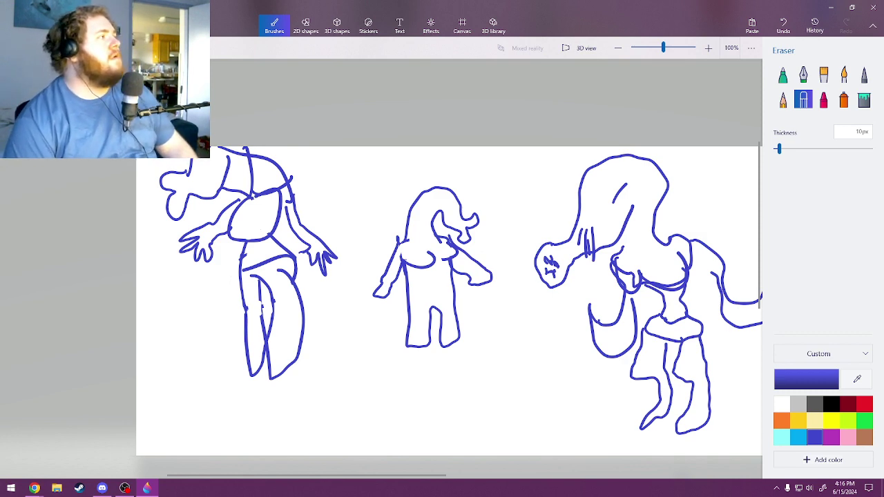
- Start a new blank drawing without saving the current sketch
click(21, 27)
click(27, 61)
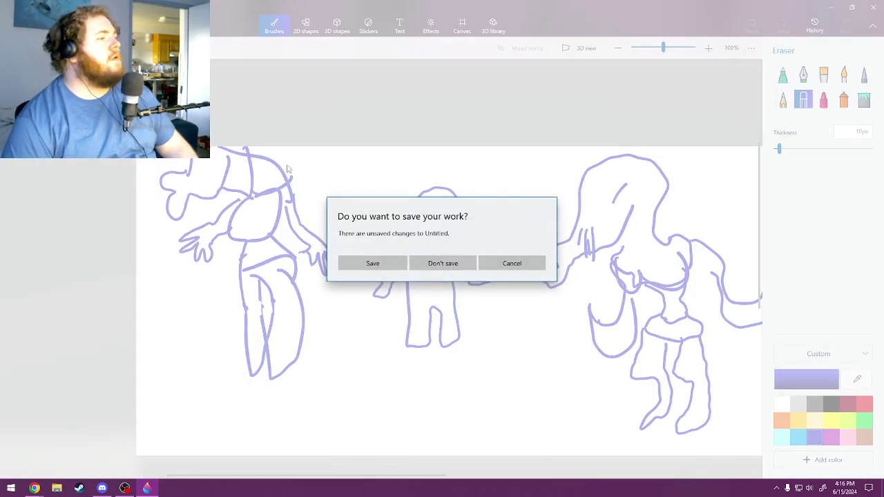
click(444, 270)
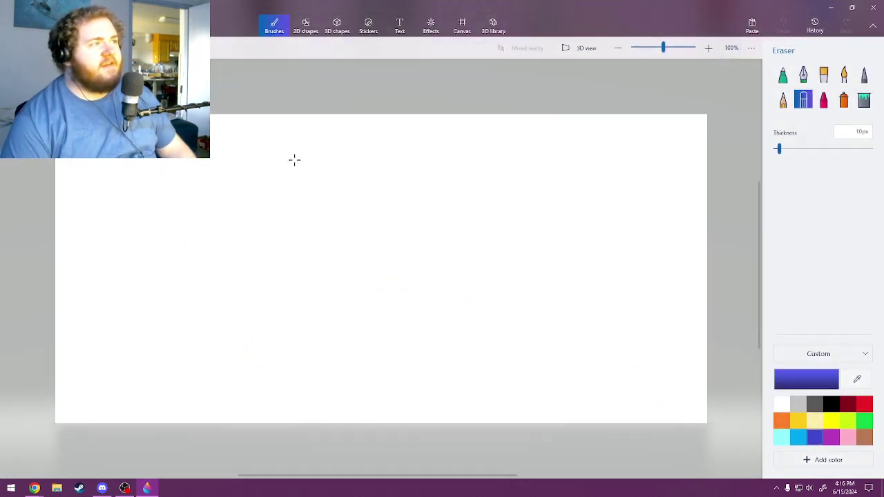
- Draw a drooping round head, a neck arching past the canvas's upper edge, and a jagged torso outline with a black 5 px marker
click(831, 404)
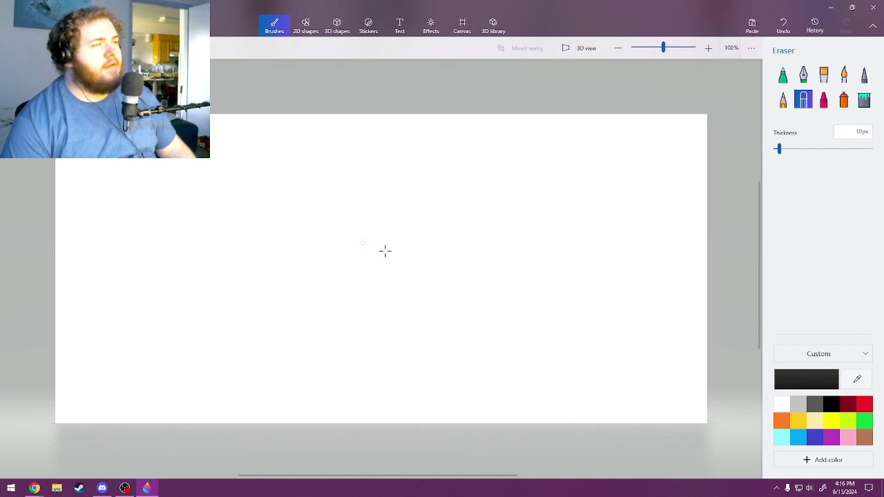
click(783, 74)
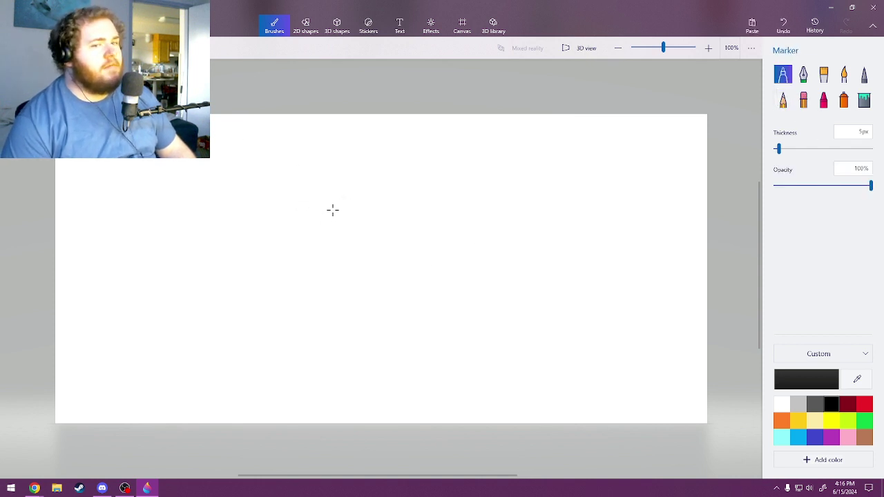
drag(318, 215, 353, 210)
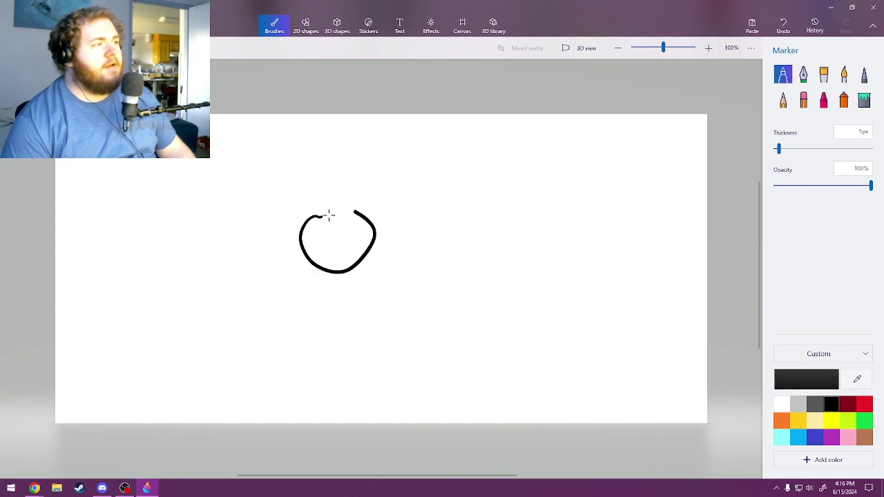
mouse_move(317, 215)
mouse_down()
mouse_move(450, 185)
mouse_move(477, 189)
mouse_move(471, 228)
mouse_move(392, 247)
mouse_move(398, 193)
mouse_move(391, 246)
mouse_up()
key(ctrl+z)
drag(486, 242, 481, 253)
key(ctrl+z)
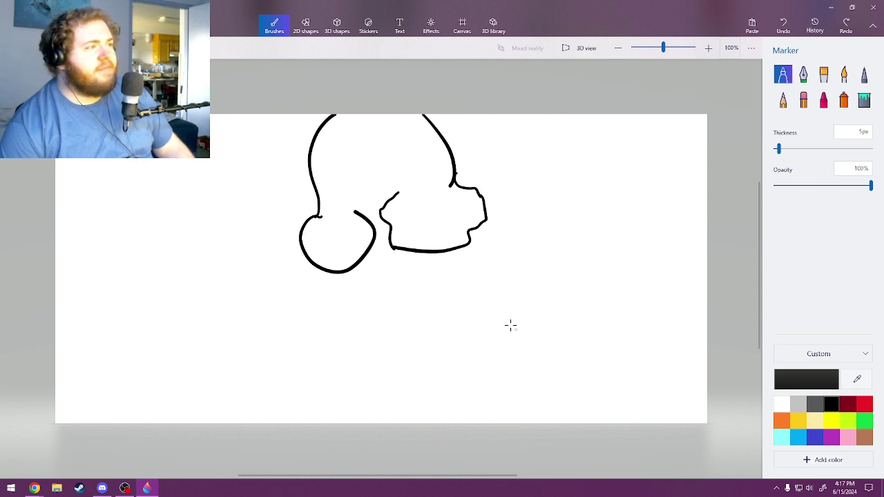
drag(450, 330, 571, 332)
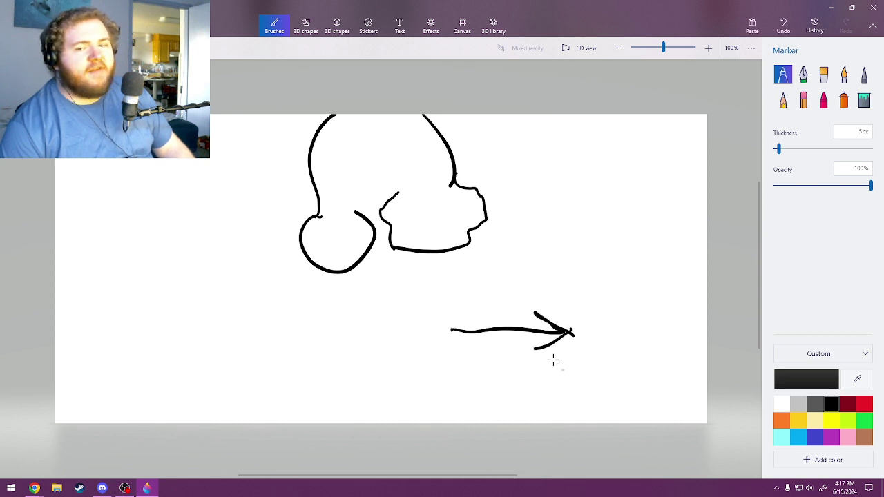
key(ctrl+z)
key(ctrl+z)
key(ctrl+z)
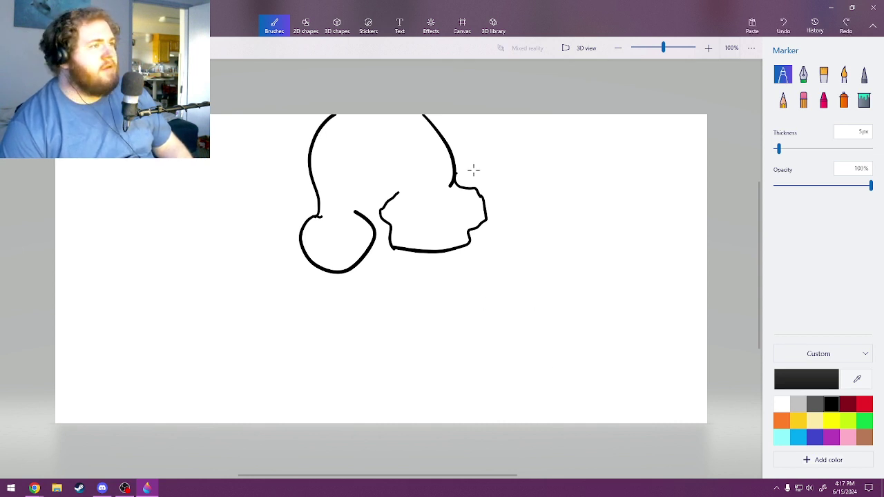
mouse_move(475, 179)
mouse_down()
mouse_move(465, 173)
mouse_move(491, 195)
mouse_up()
key(ctrl+z)
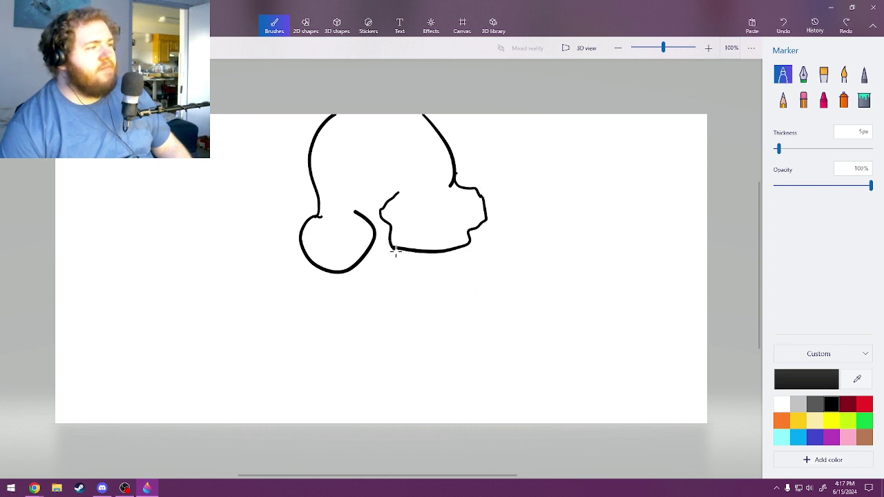
- Draw the two sides of a narrow waist curving inward beneath the torso and flaring out again below
mouse_move(395, 249)
mouse_down()
mouse_move(435, 302)
mouse_move(451, 345)
mouse_up()
key(ctrl+z)
mouse_move(391, 248)
mouse_down()
mouse_move(407, 255)
mouse_move(428, 311)
mouse_up()
drag(487, 311, 484, 235)
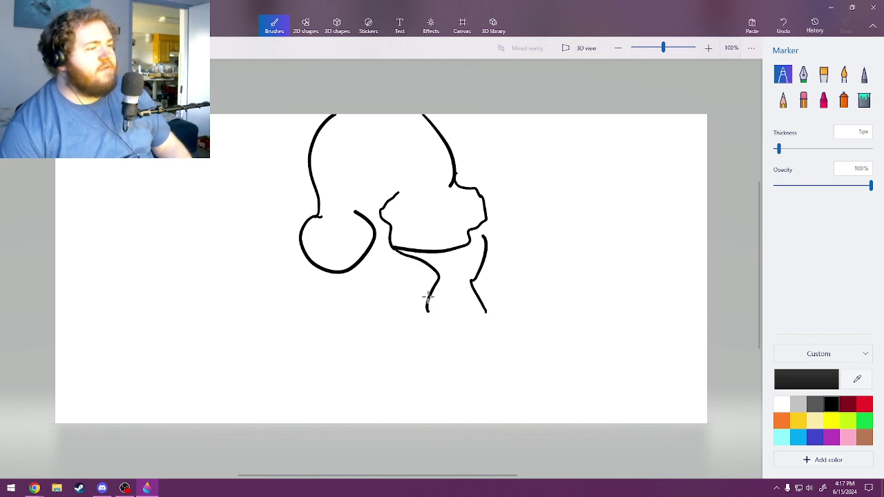
drag(427, 303, 470, 353)
key(ctrl+z)
drag(430, 295, 396, 353)
key(ctrl+z)
drag(426, 293, 408, 338)
drag(474, 294, 550, 351)
key(ctrl+z)
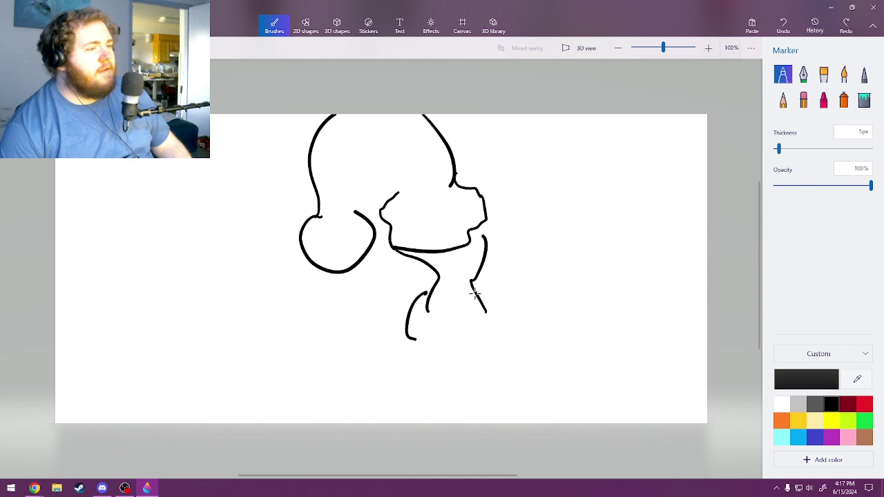
drag(475, 296, 518, 362)
key(ctrl+z)
key(ctrl+z)
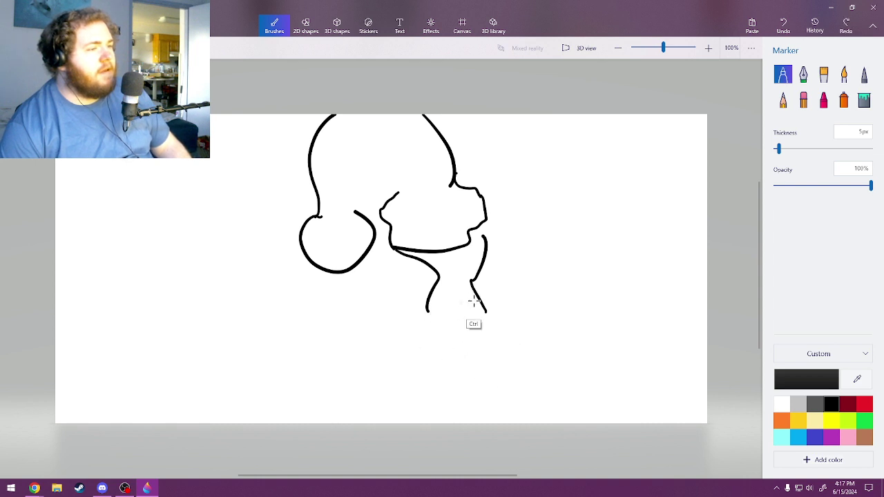
- Draw a rounded hip curve on each side below the waist
mouse_move(431, 292)
mouse_down()
mouse_move(410, 325)
mouse_move(429, 344)
mouse_up()
key(ctrl+z)
drag(482, 303, 495, 346)
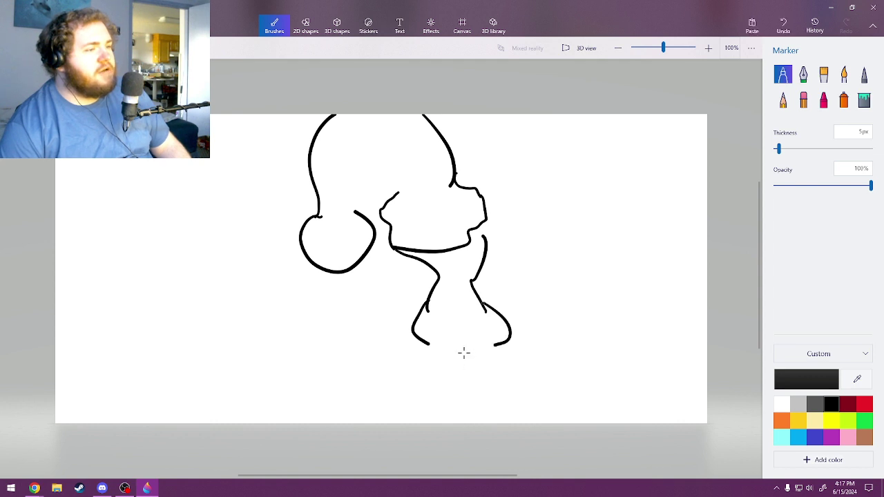
- Draw the curved thigh outlines from the hips past the canvas's lower edge, with a short crease between them
drag(409, 329, 418, 426)
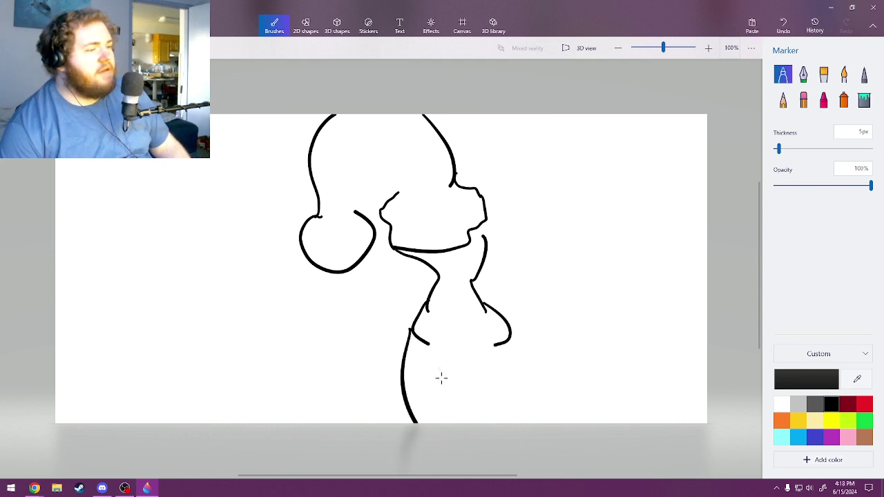
mouse_move(437, 357)
mouse_down()
mouse_move(454, 375)
mouse_move(445, 423)
mouse_up()
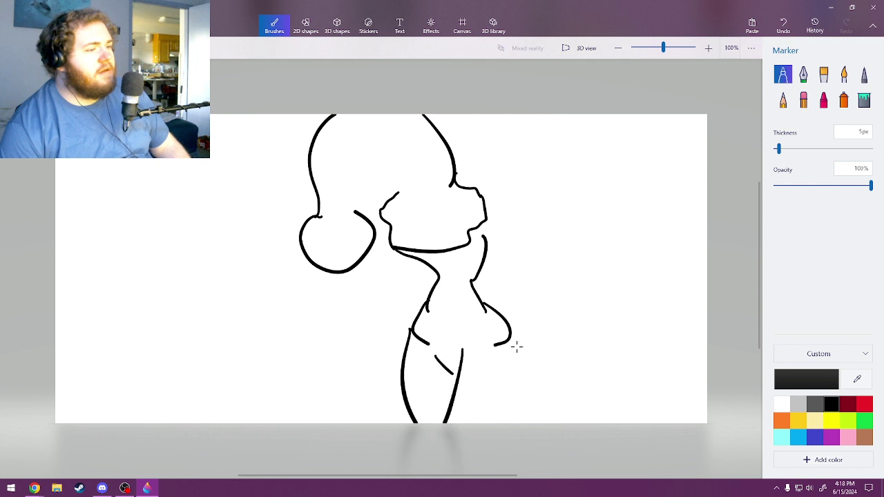
drag(503, 316, 514, 424)
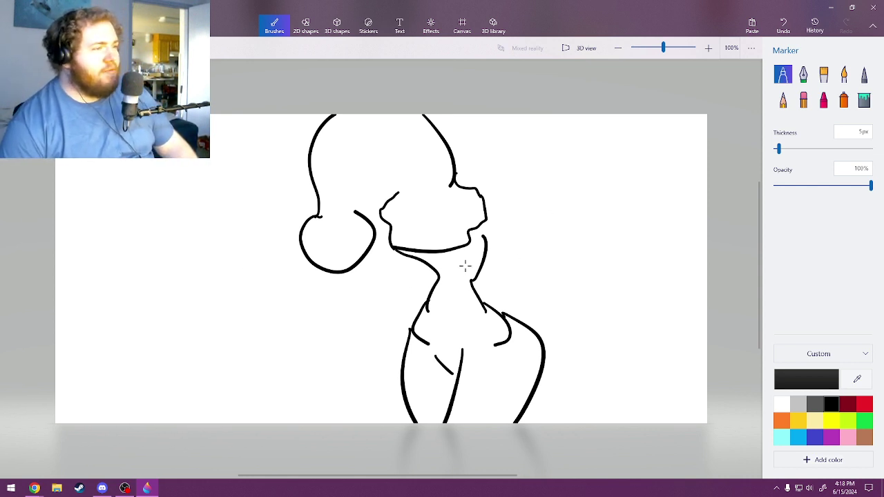
drag(448, 297, 450, 264)
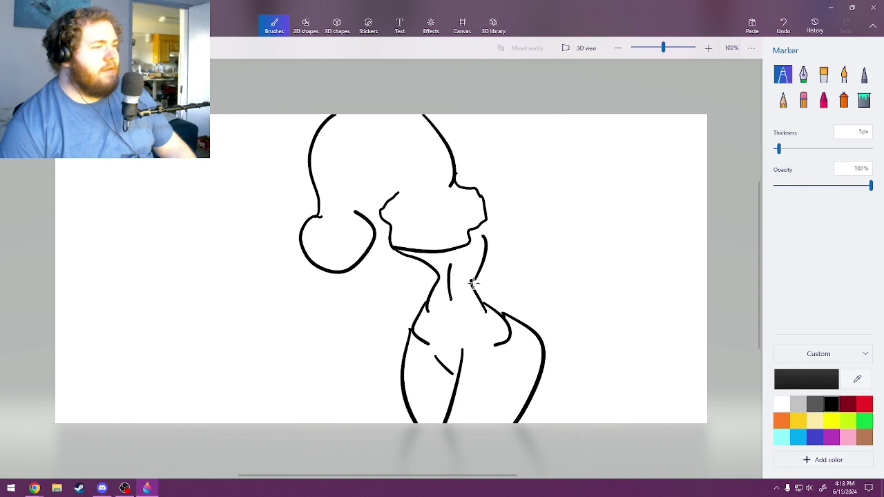
key(ctrl+z)
drag(448, 299, 448, 298)
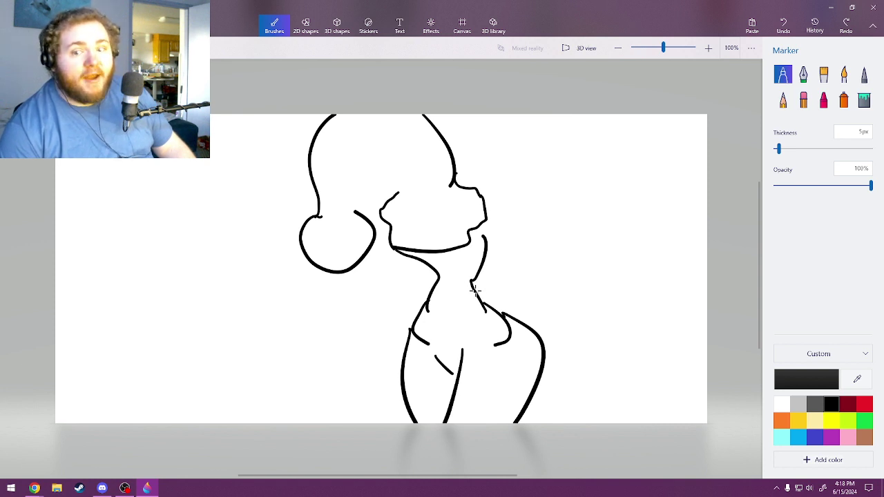
- Draw a large tail-like shape rising from the figure's waist, bending over at its tip and rejoining the outer thigh
mouse_move(472, 284)
mouse_down()
mouse_move(500, 277)
mouse_move(568, 178)
mouse_move(602, 237)
mouse_move(593, 265)
mouse_move(565, 243)
mouse_move(533, 330)
mouse_up()
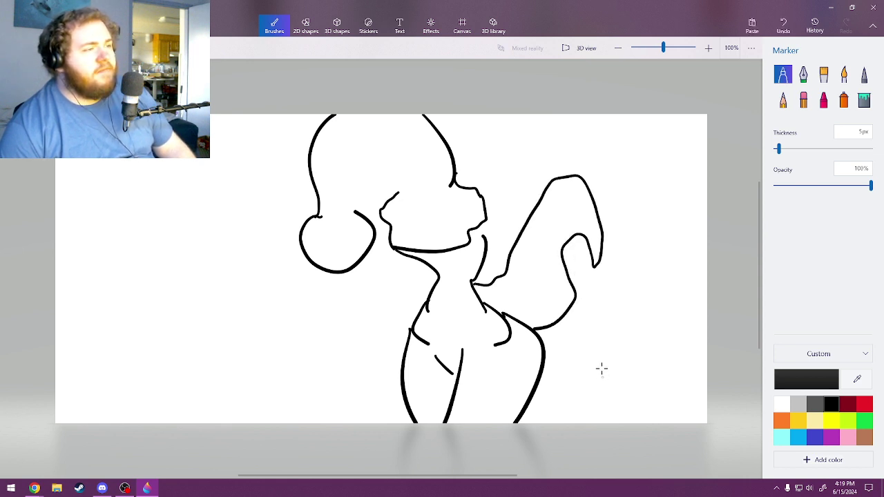
key(ctrl)
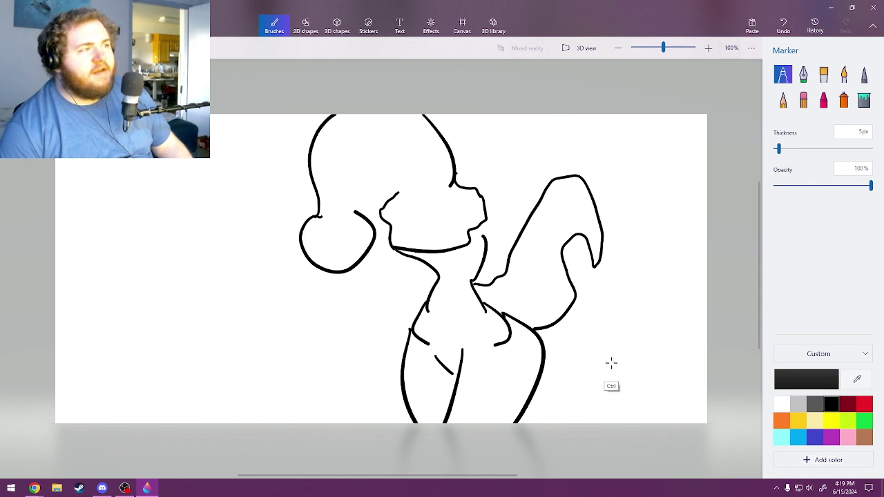
- Undo the large tail-like shape and draw a short bent line joining the round head to the torso's near shoulder
key(ctrl+z)
key(ctrl+z)
mouse_move(367, 200)
mouse_down()
mouse_move(359, 212)
mouse_move(397, 148)
mouse_up()
key(ctrl+z)
mouse_move(361, 210)
mouse_down()
mouse_move(389, 178)
mouse_move(398, 193)
mouse_move(391, 184)
mouse_move(383, 207)
mouse_up()
key(ctrl)
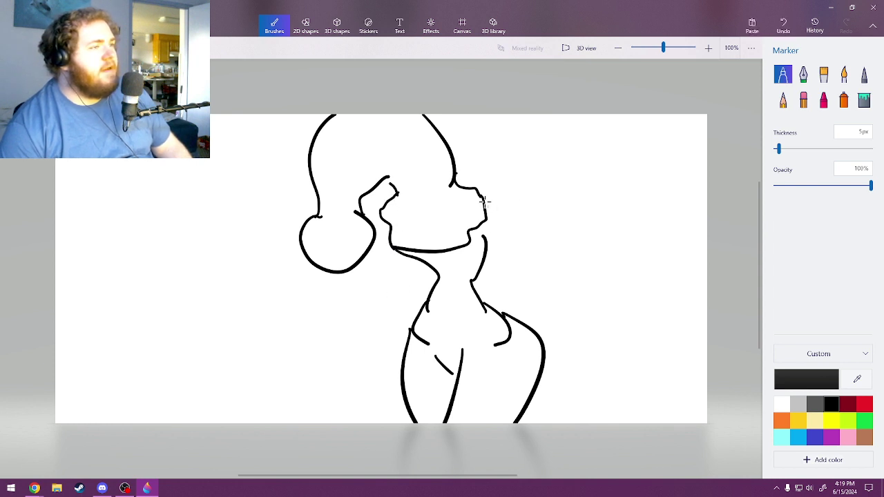
- Draw a long arm flowing from the far shoulder, sweeping outward and down, and curling up to a pointed tip
mouse_move(486, 204)
mouse_down()
mouse_move(587, 257)
mouse_move(488, 265)
mouse_move(484, 279)
mouse_up()
key(ctrl+z)
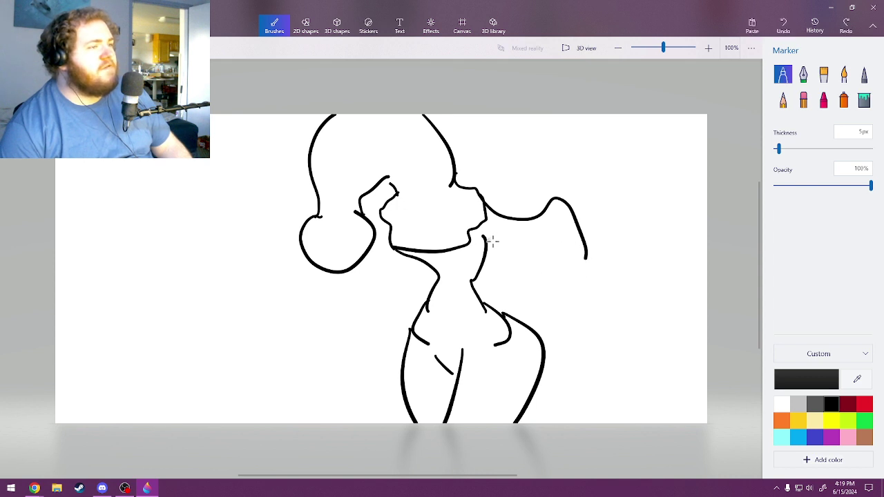
key(ctrl+z)
mouse_move(486, 241)
mouse_down()
mouse_move(579, 334)
mouse_move(626, 246)
mouse_move(632, 275)
mouse_move(576, 186)
mouse_move(474, 225)
mouse_up()
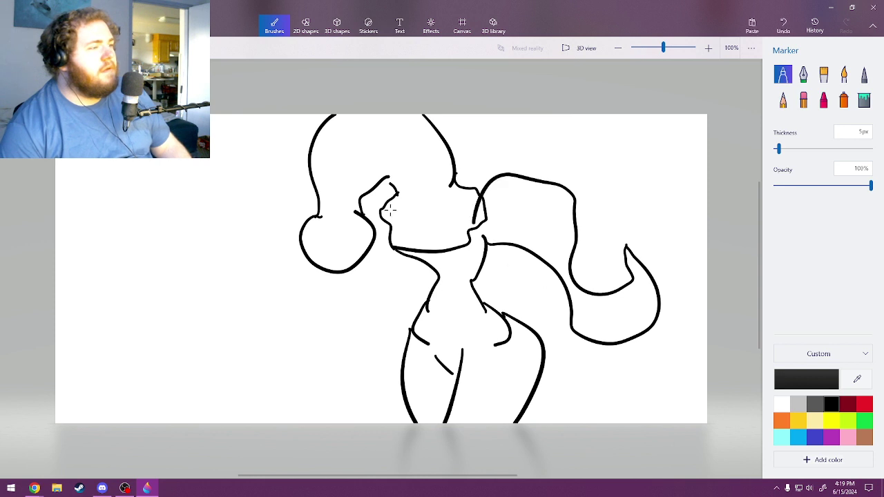
- Draw the second arm curving down from the shoulder nearest the head and ending in a point below the head
mouse_move(382, 214)
mouse_down()
mouse_move(336, 361)
mouse_move(275, 285)
mouse_move(297, 414)
mouse_up()
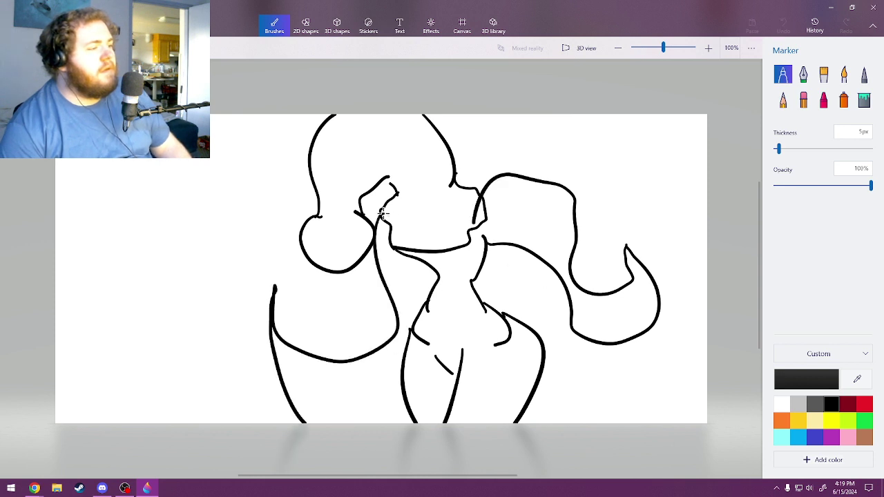
key(ctrl+z)
mouse_move(379, 207)
mouse_down()
mouse_move(388, 302)
mouse_move(305, 316)
mouse_move(407, 299)
mouse_move(417, 317)
mouse_up()
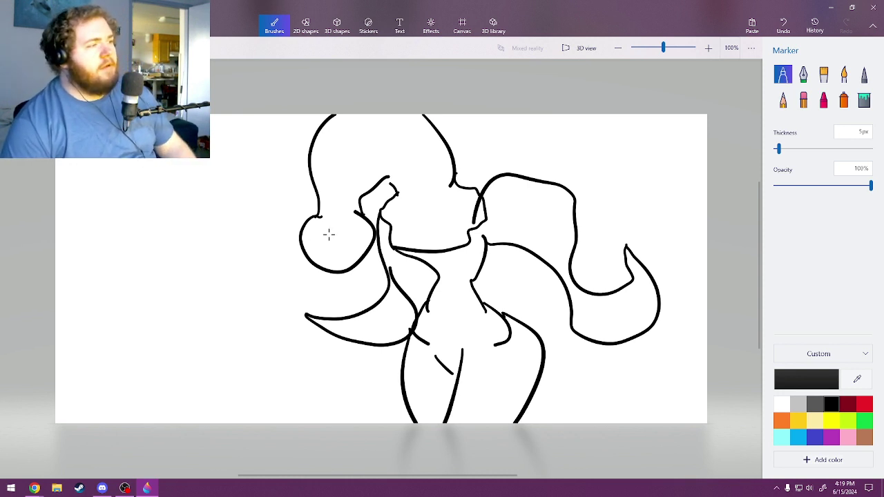
- Draw a small scribbled oval eye inside the round head
mouse_move(327, 235)
mouse_down()
mouse_move(344, 239)
mouse_move(310, 252)
mouse_move(345, 229)
mouse_move(327, 243)
mouse_move(336, 240)
mouse_up()
key(ctrl+z)
key(ctrl+z)
key(ctrl+z)
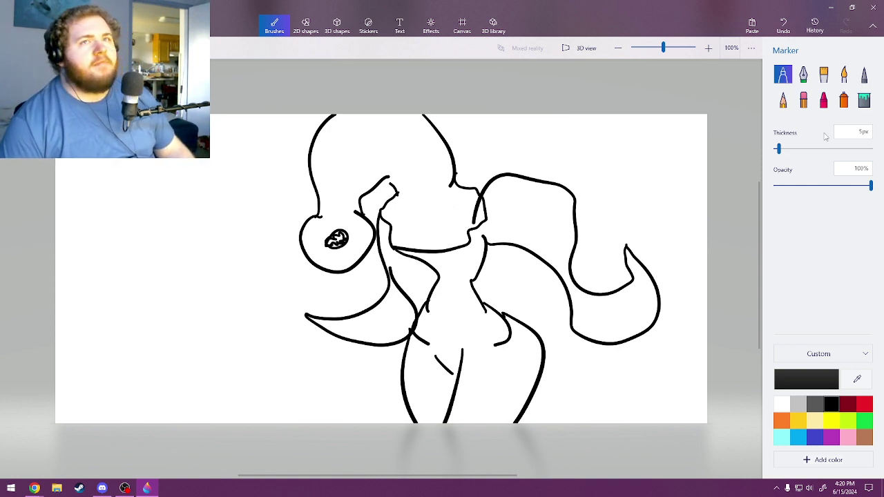
- Erase the rounded hip curves inside the tops of the thighs with the 10 px Eraser
click(804, 100)
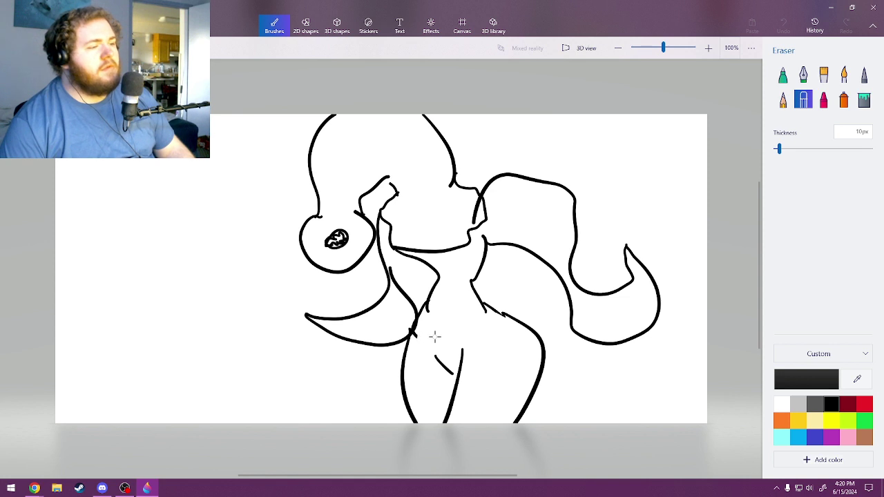
key(e)
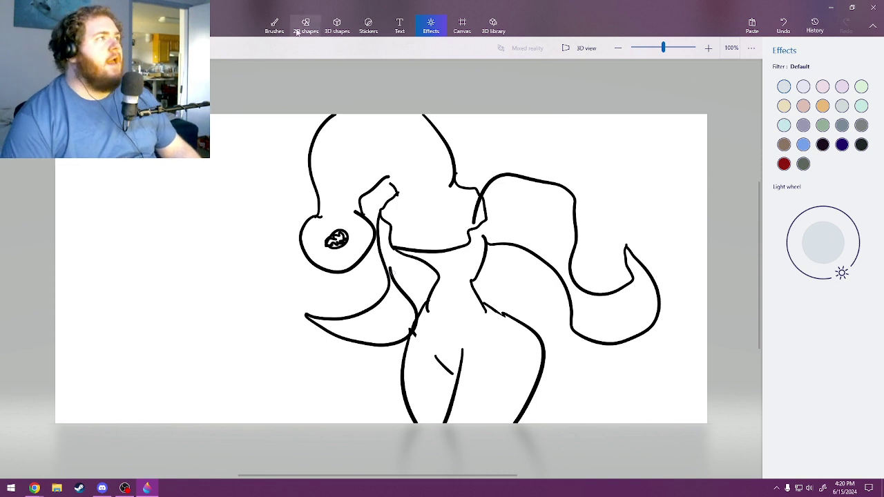
click(274, 26)
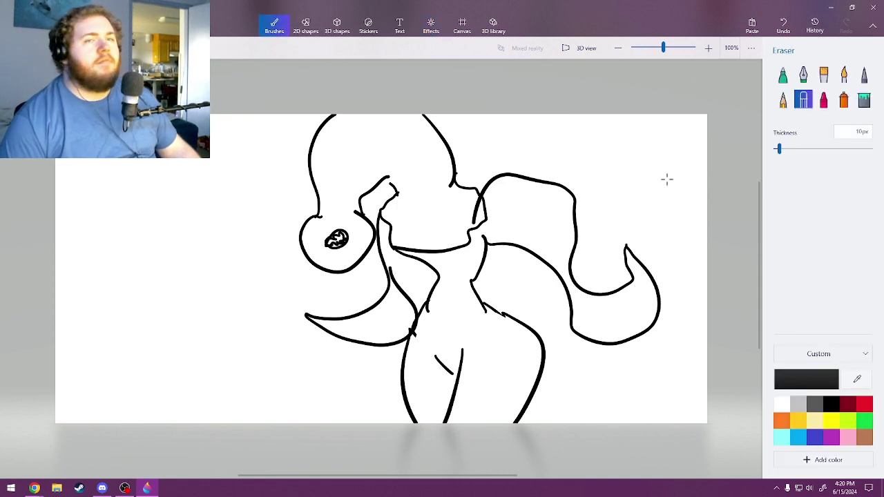
- Redraw the lower arm's inner edge from the torso with the Marker and erase the overlapping old outline
click(783, 75)
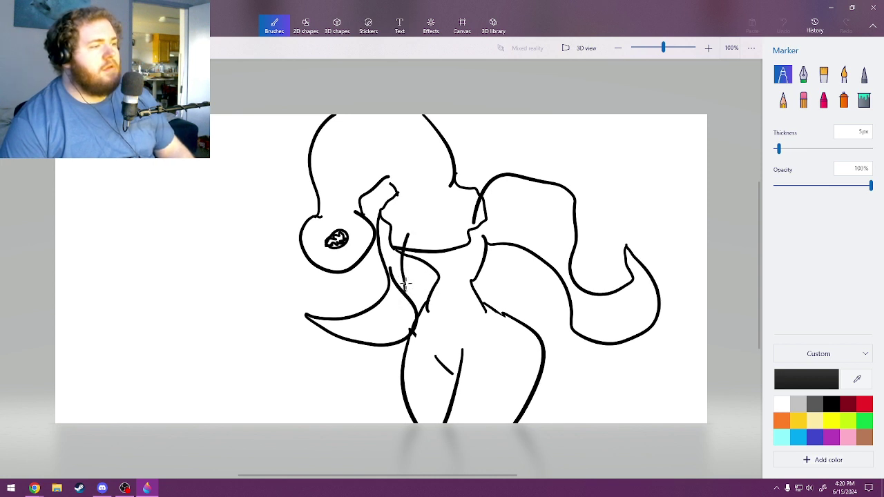
click(803, 100)
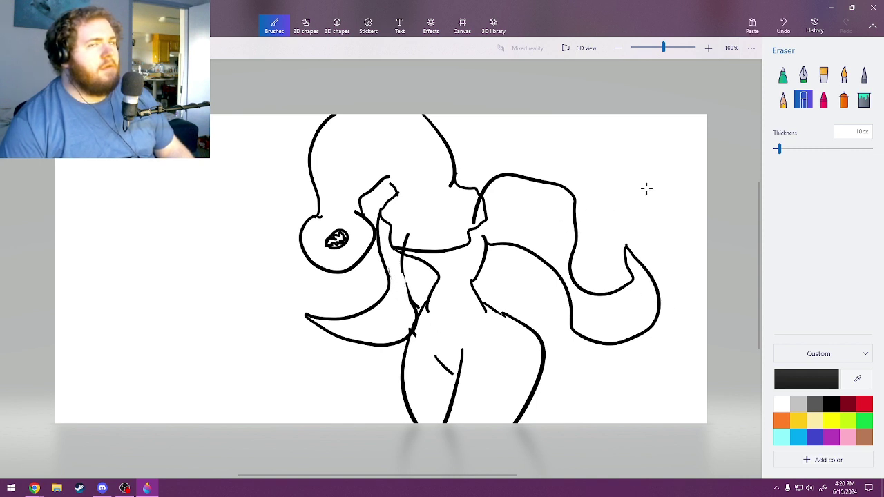
- Redraw the long arm's upper outline slightly lower with the Marker and erase the old outer line
click(782, 73)
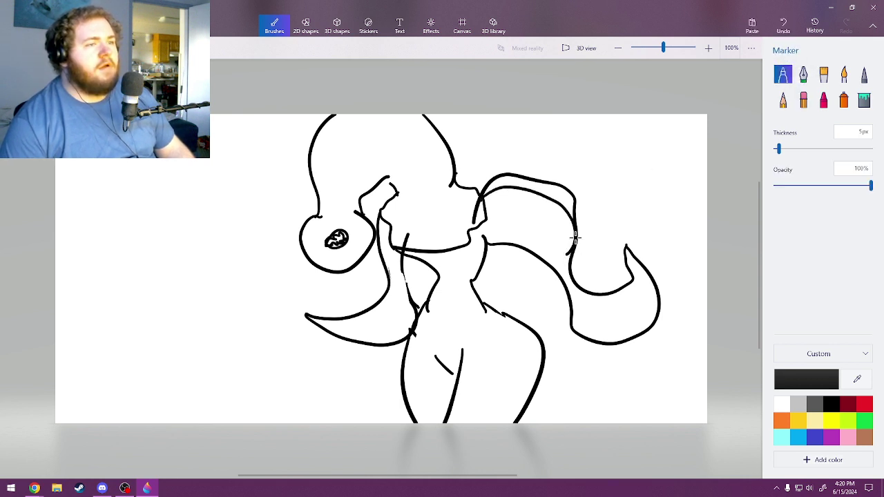
drag(574, 239, 627, 269)
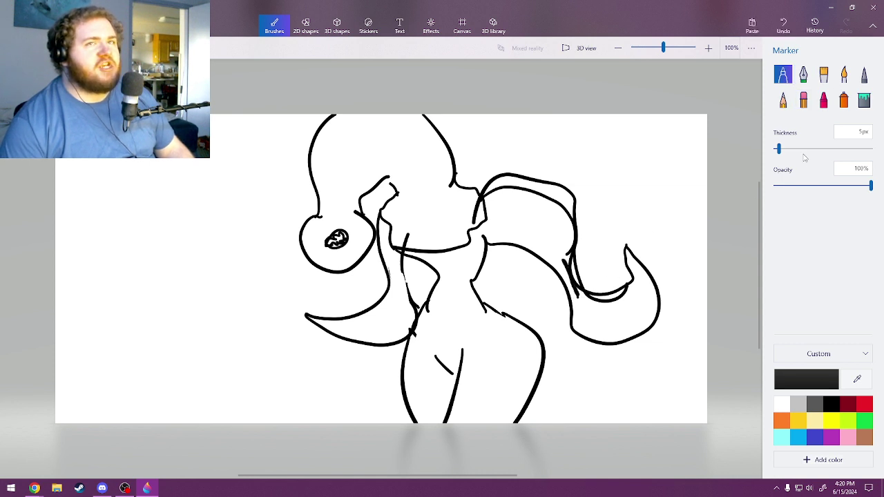
click(803, 100)
key(ctrl+z)
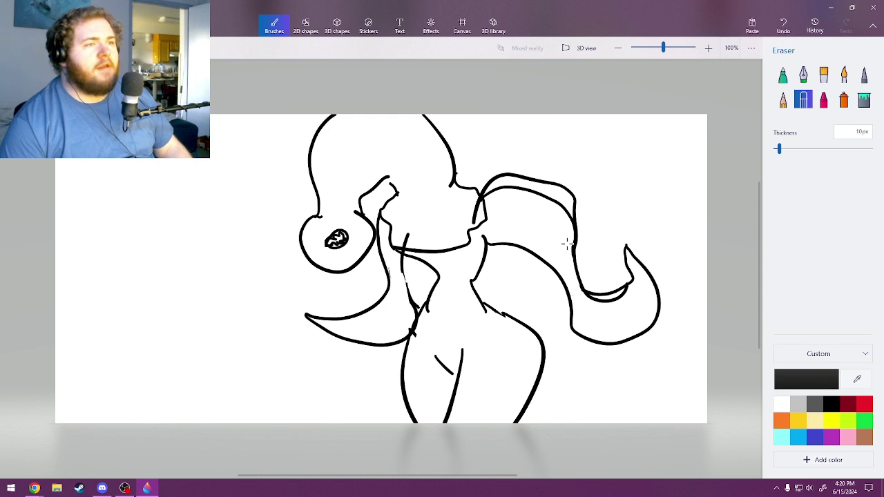
drag(577, 191, 576, 193)
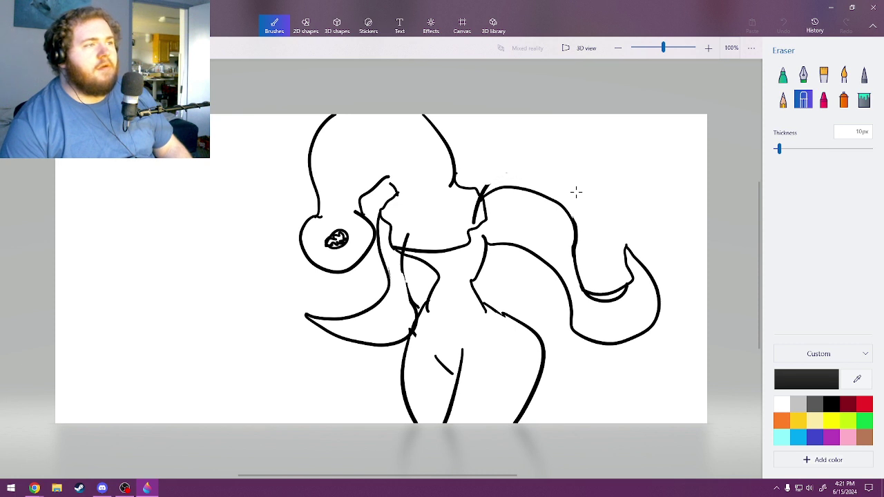
- Draw a shoulder line connecting the torso's upper corner to the long arm, and switch to the Eraser
click(783, 74)
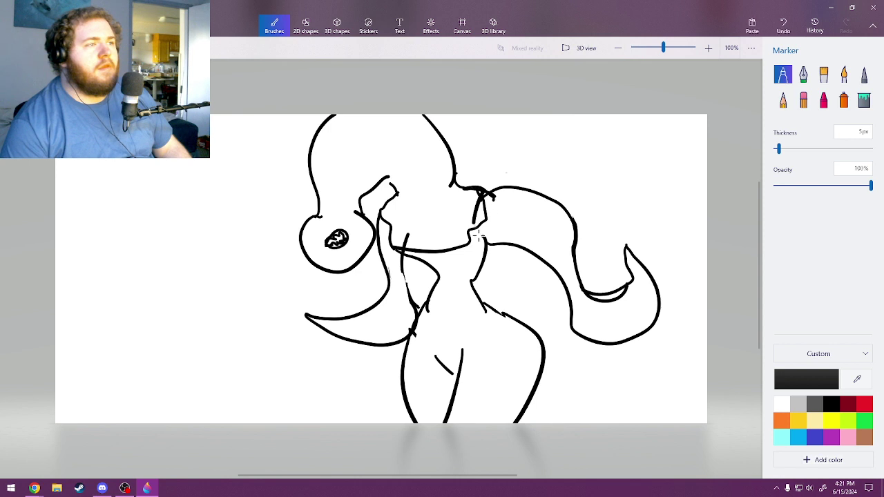
click(803, 101)
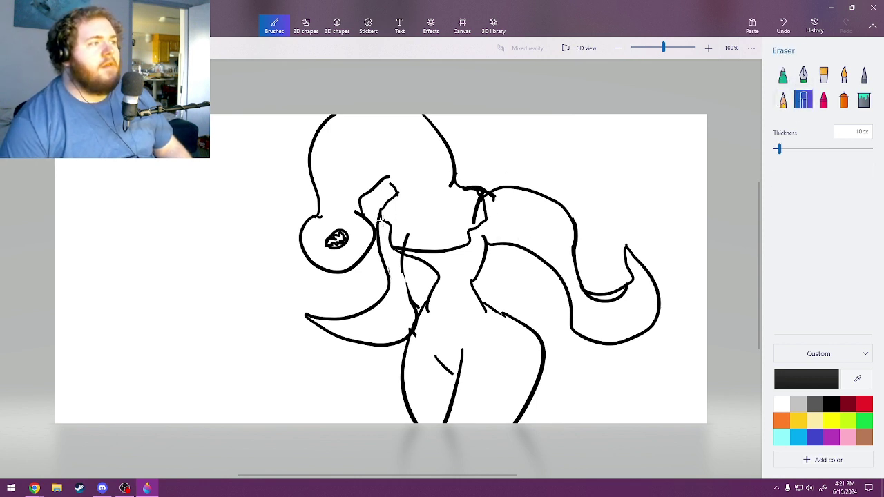
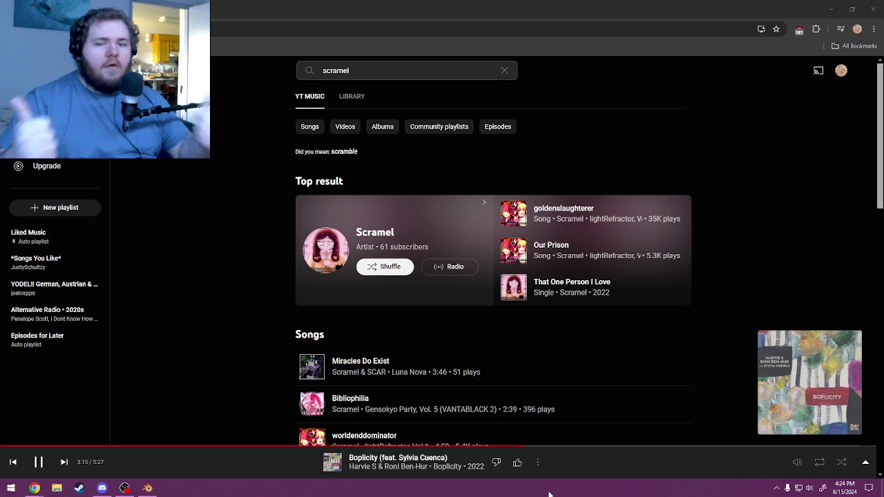
- Browse the songs and videos in the YouTube Music search results for Scramel
scroll(418, 319, down, 1)
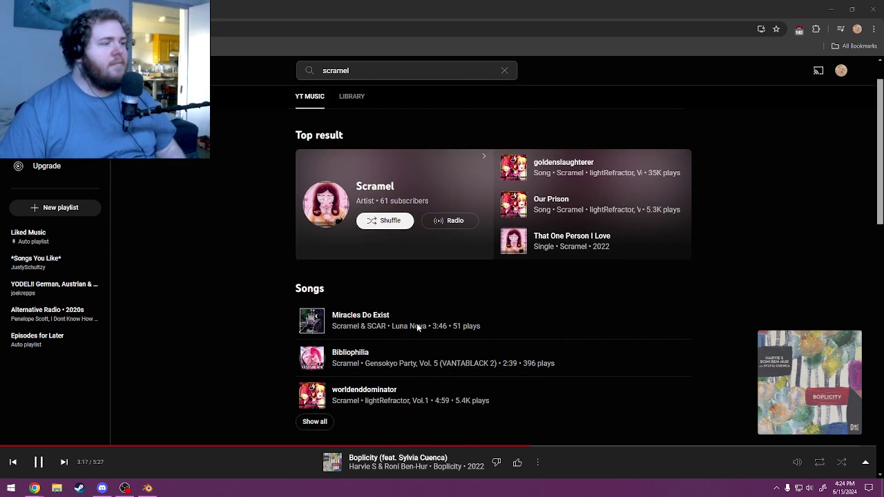
scroll(677, 281, down, 2)
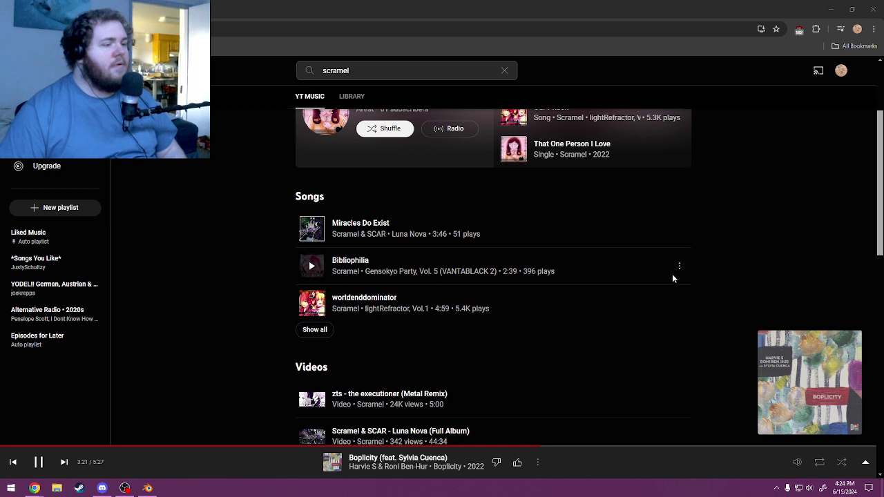
scroll(365, 414, down, 1)
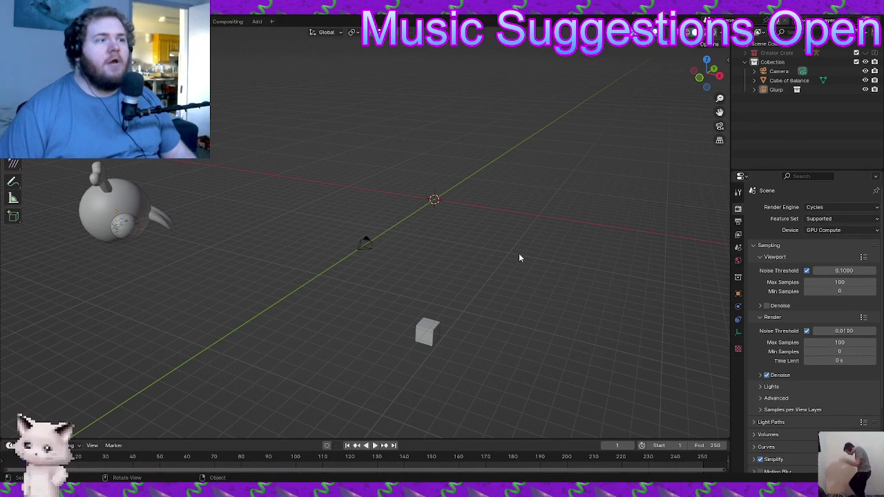
- Add a cube mesh at the 3D cursor in the Blender scene
middle_drag(450, 244, 409, 190)
key(shift+a)
mouse_move(407, 201)
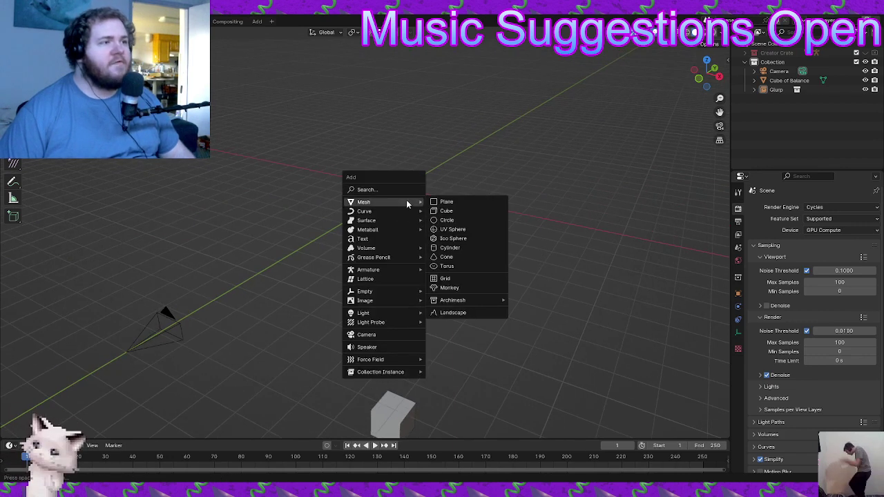
click(476, 213)
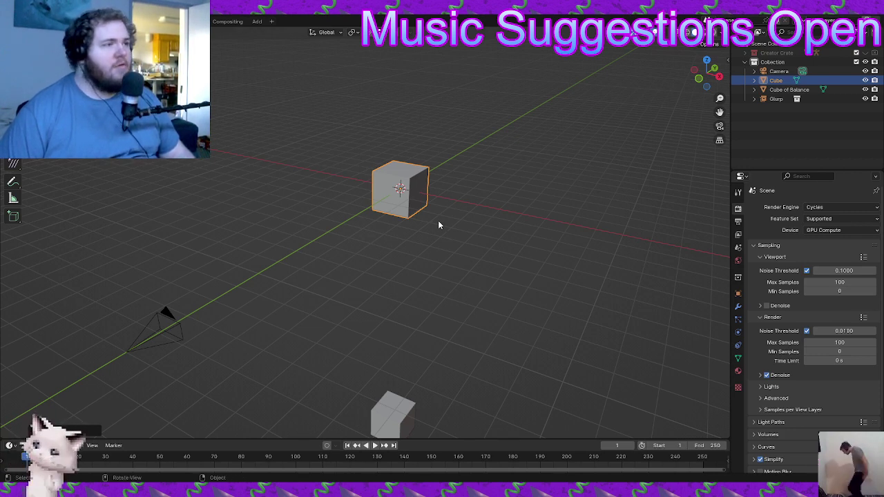
- Give the cube a Subdivision Surface modifier with a viewport level of 2 and apply it
middle_drag(417, 217, 514, 226)
click(738, 306)
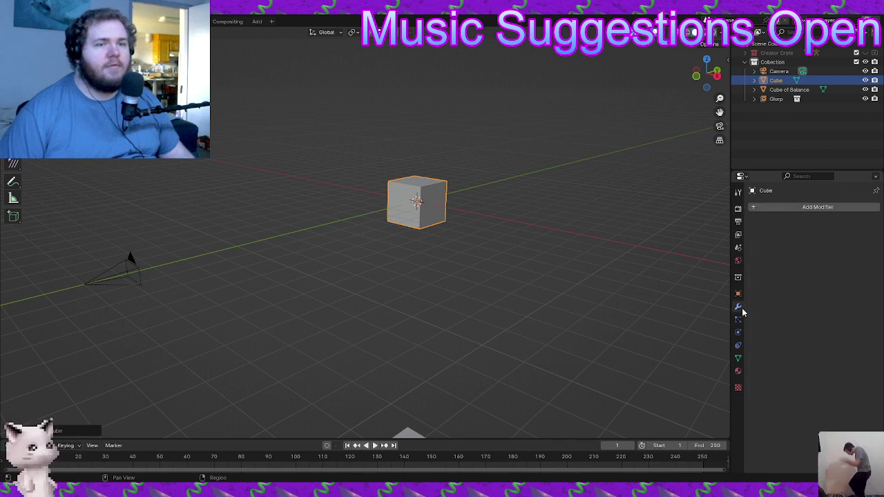
click(769, 211)
mouse_move(750, 240)
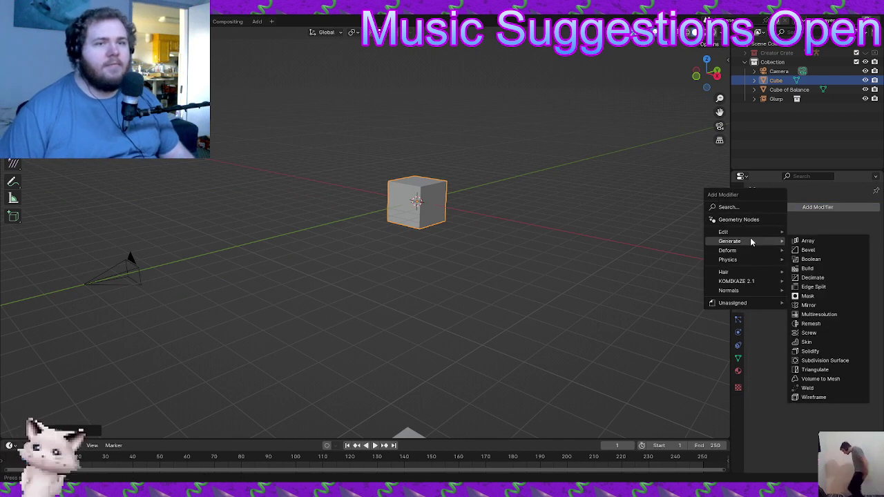
click(824, 361)
click(869, 248)
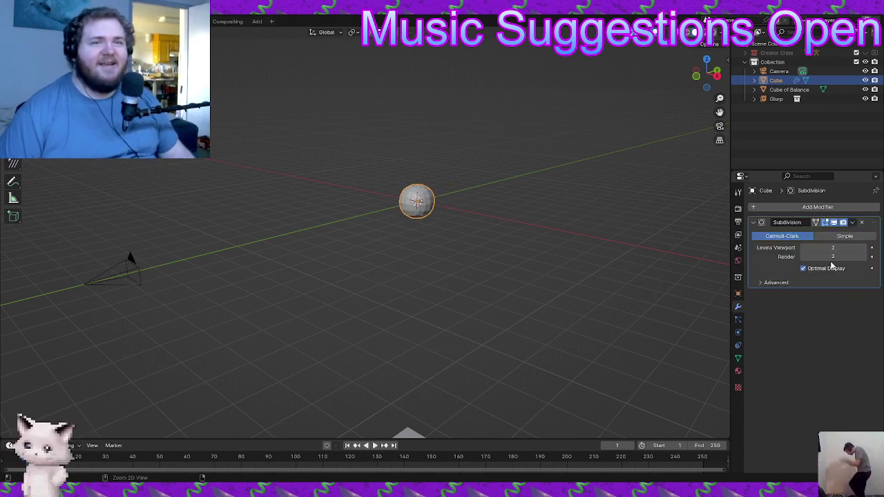
key(ctrl+a)
middle_drag(232, 85, 238, 94)
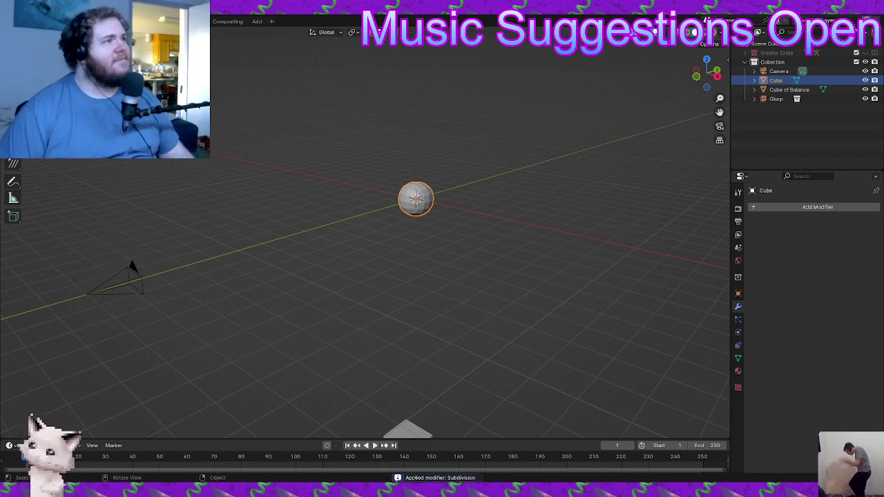
- In the Sculpting workspace, stretch the sphere from the front into a taller rounded block with the Elastic Deform brush
click(169, 21)
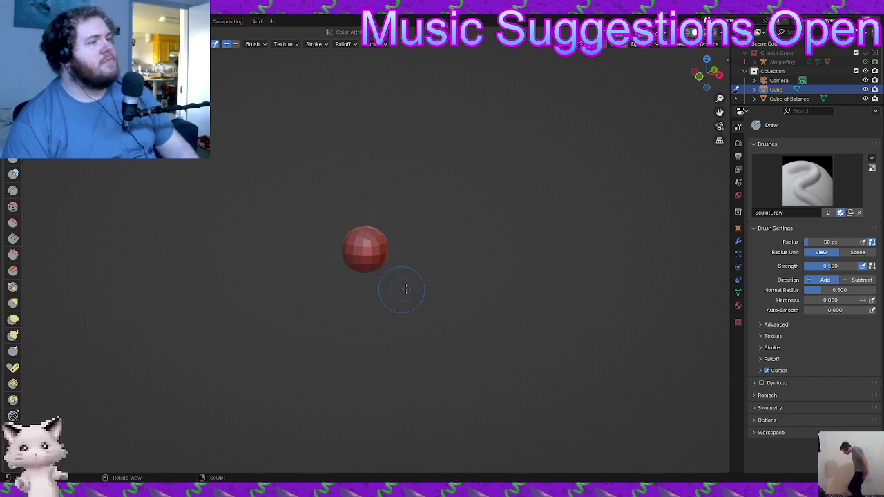
click(13, 319)
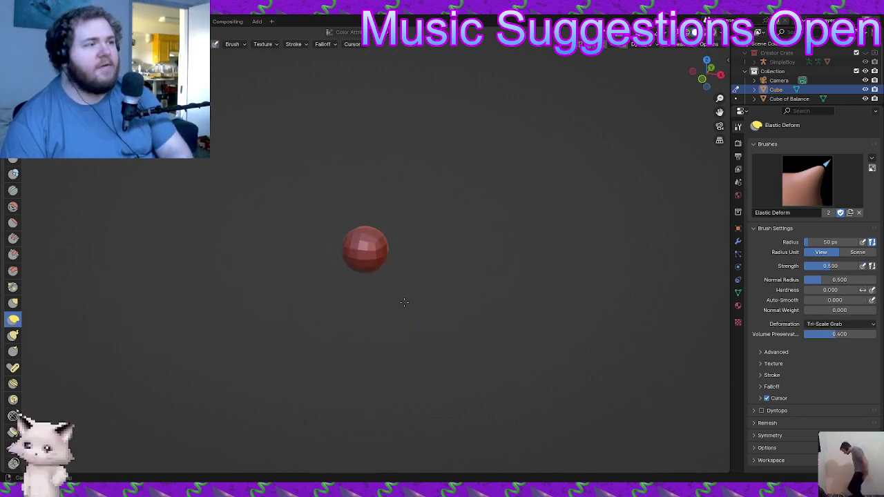
alt+middle_drag(413, 280, 404, 247)
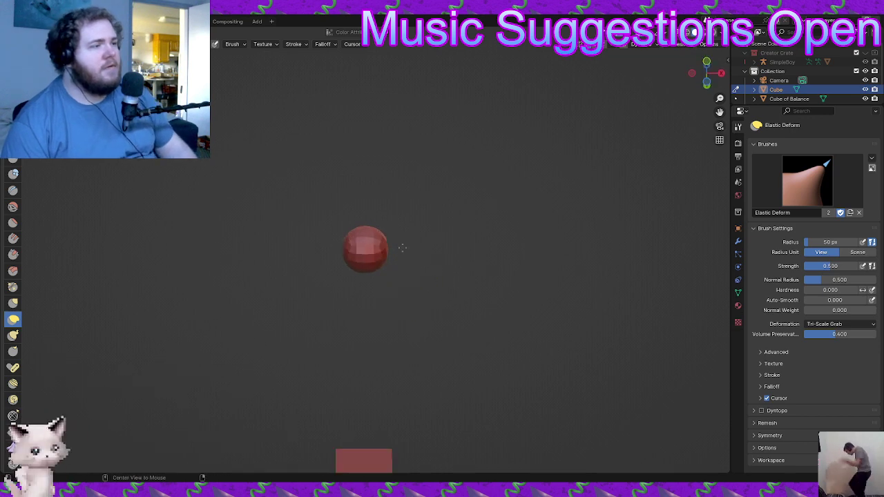
alt+middle_drag(401, 215, 386, 295)
drag(372, 276, 398, 337)
drag(383, 304, 386, 293)
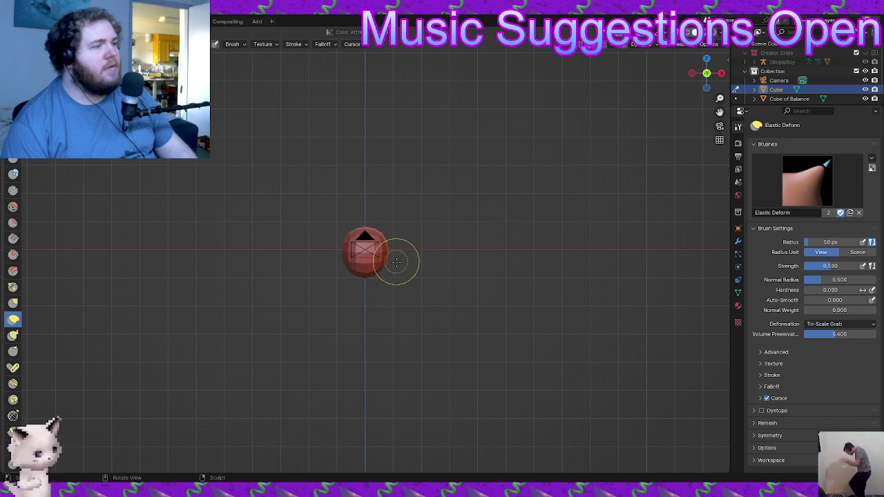
drag(394, 263, 368, 270)
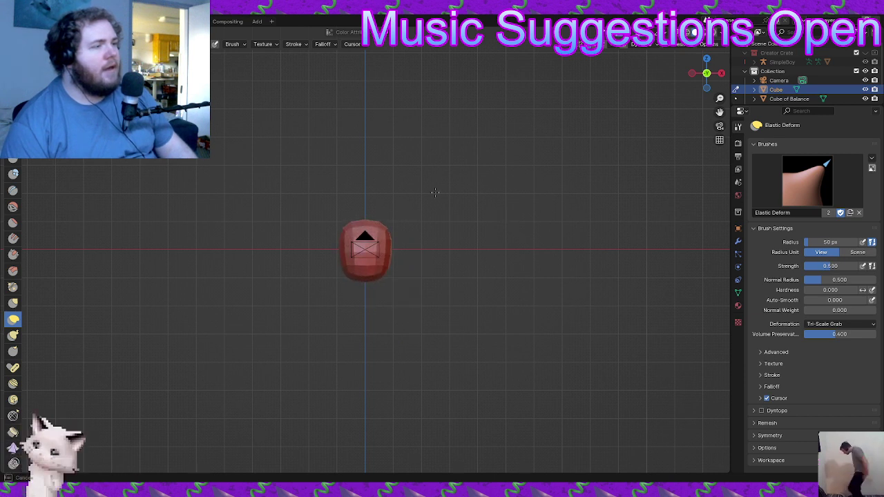
mouse_move(438, 258)
mouse_down()
mouse_move(366, 265)
mouse_move(378, 264)
mouse_up()
- Flatten the rounded block from the side into a narrow, slanted oval with the Elastic Deform brush
alt+middle_drag(460, 279, 315, 303)
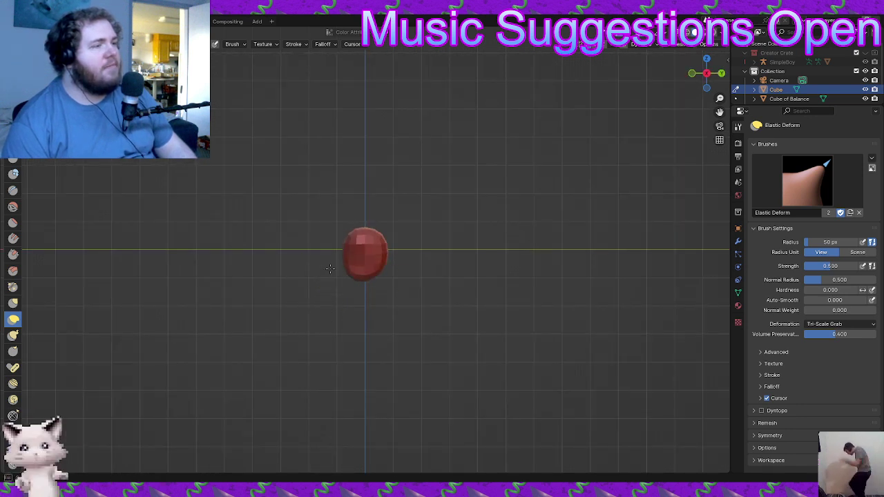
drag(346, 267, 357, 259)
drag(353, 250, 337, 235)
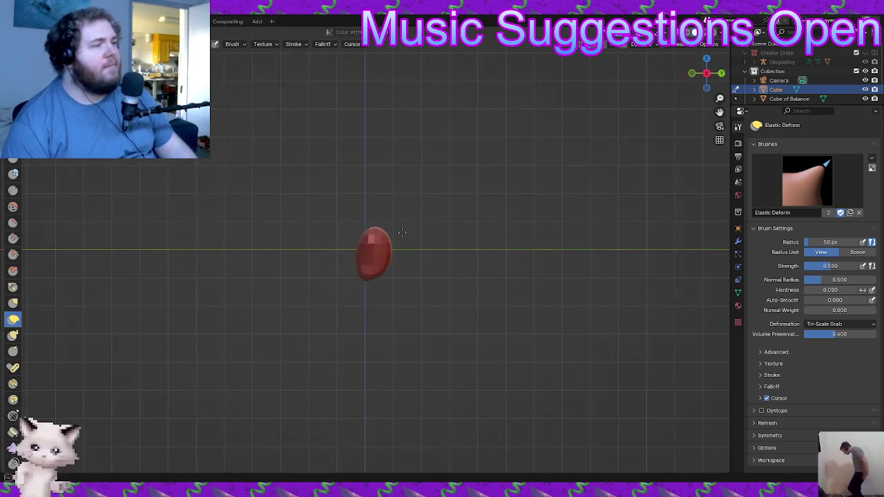
drag(398, 228, 387, 251)
mouse_move(391, 271)
mouse_down()
mouse_move(375, 258)
mouse_move(378, 275)
mouse_move(359, 271)
mouse_up()
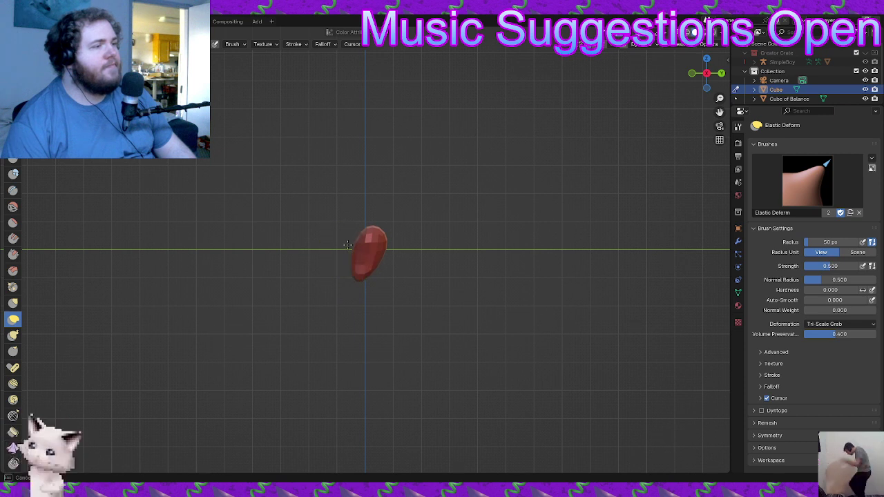
mouse_move(351, 235)
mouse_down()
mouse_move(335, 242)
mouse_move(394, 242)
mouse_up()
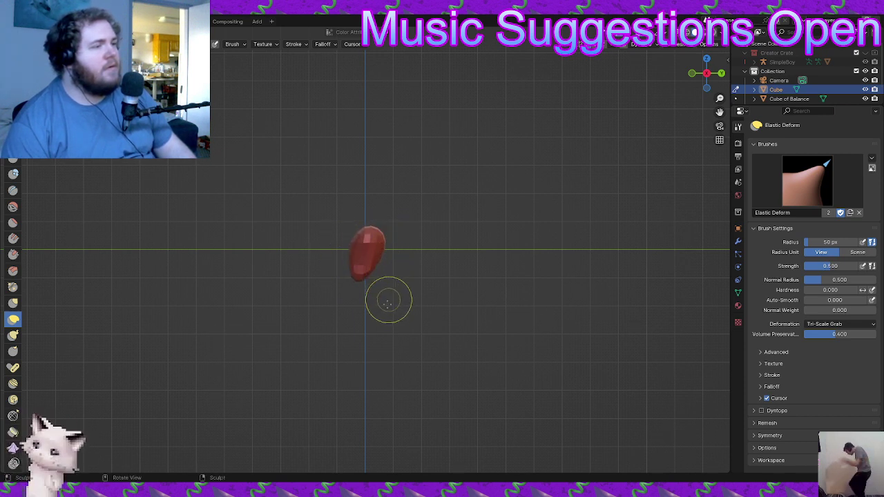
- Stretch the top of the body upward with Elastic Deform and smooth its surface
drag(380, 201, 386, 139)
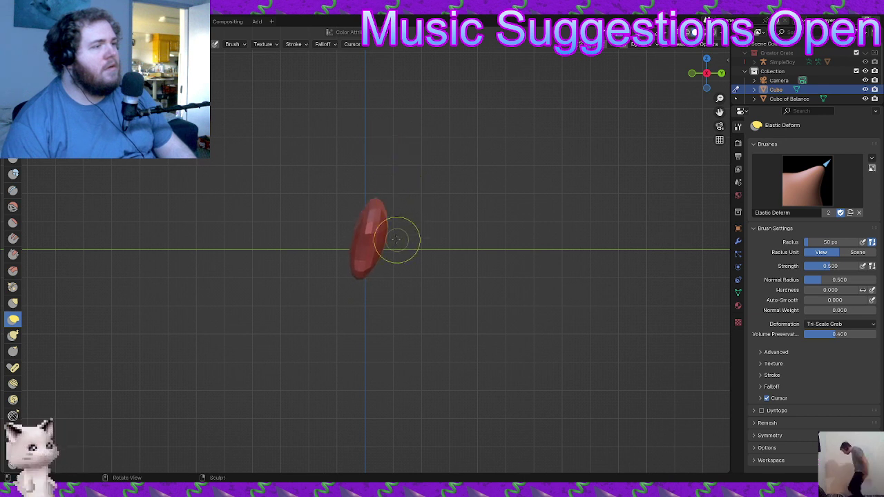
mouse_move(389, 224)
mouse_down()
mouse_move(399, 202)
mouse_move(378, 210)
mouse_move(387, 205)
mouse_up()
mouse_move(391, 291)
alt+middle_down()
mouse_move(472, 290)
mouse_move(389, 292)
mouse_move(357, 267)
mouse_move(351, 274)
alt+middle_up()
mouse_move(349, 280)
shift+mouse_down()
mouse_move(366, 253)
mouse_move(358, 224)
mouse_move(351, 250)
mouse_move(364, 206)
shift+mouse_up()
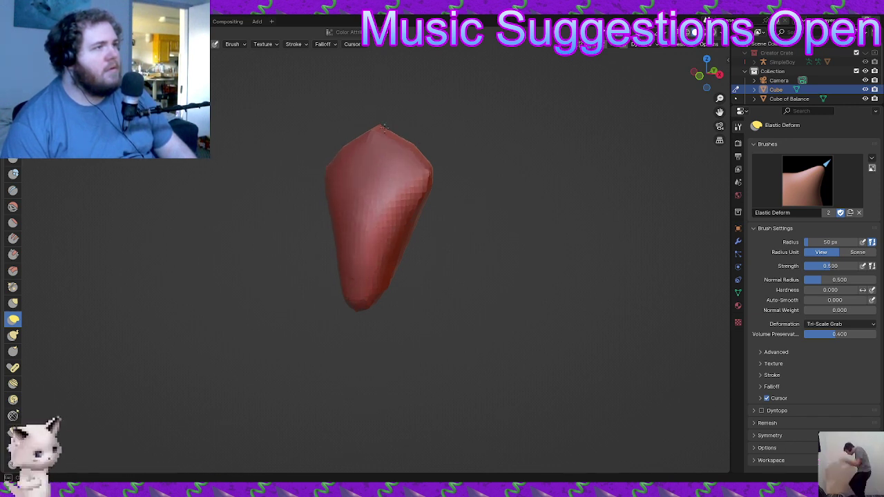
- Adjust the voxel size for the torso and remesh it
middle_drag(384, 127, 372, 182)
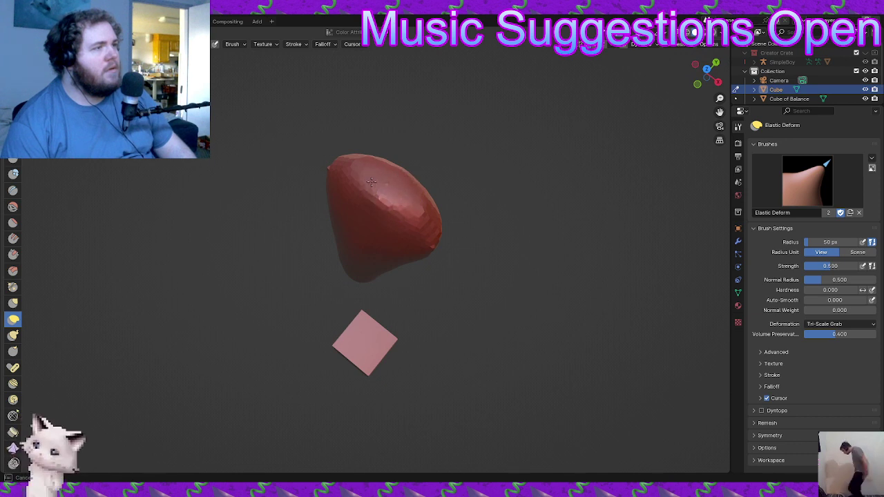
mouse_move(405, 223)
middle_down()
mouse_move(385, 241)
mouse_move(491, 245)
mouse_move(438, 278)
mouse_move(369, 283)
middle_up()
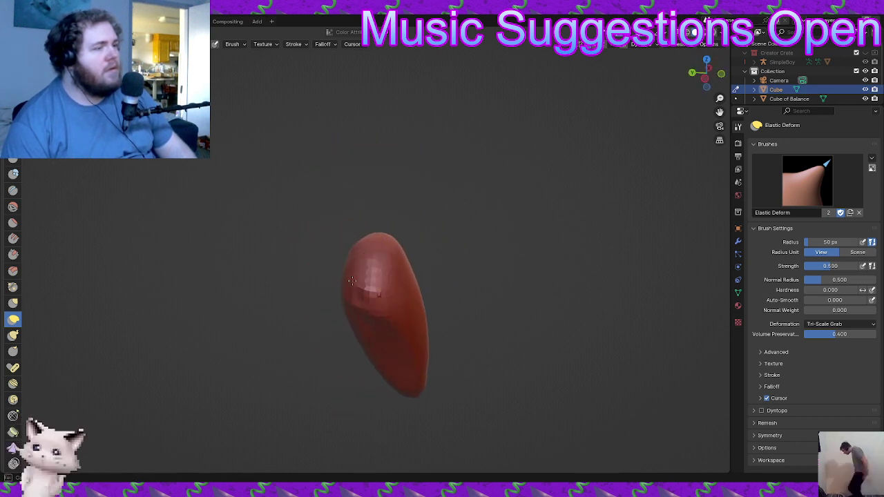
mouse_move(384, 322)
middle_down()
mouse_move(448, 316)
mouse_move(395, 330)
mouse_move(517, 315)
mouse_move(466, 332)
middle_up()
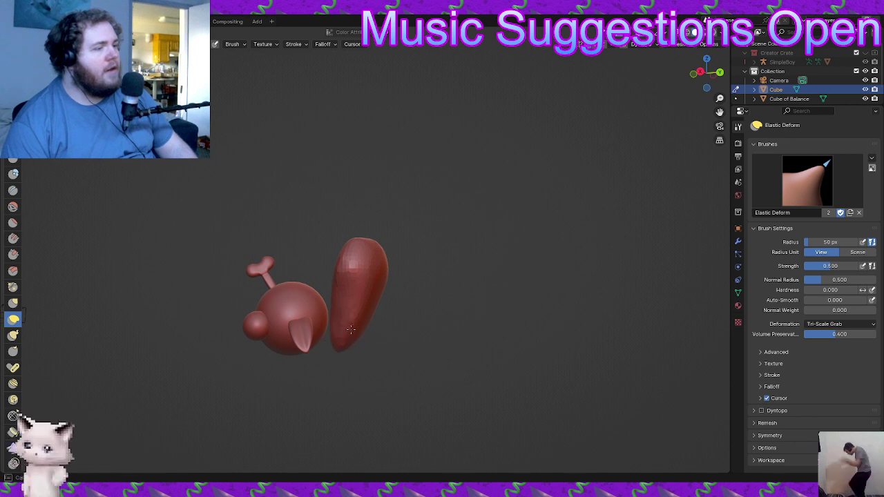
middle_drag(346, 339, 388, 325)
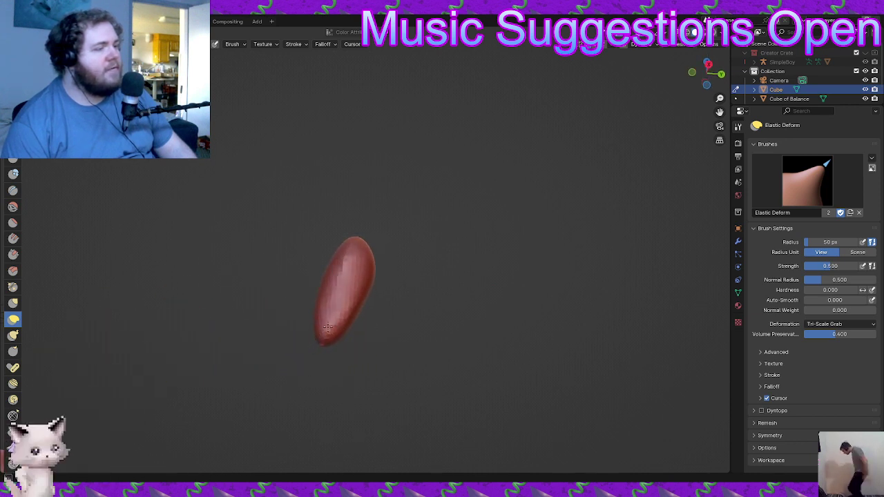
middle_drag(322, 318, 406, 376)
middle_drag(397, 339, 300, 256)
key(r)
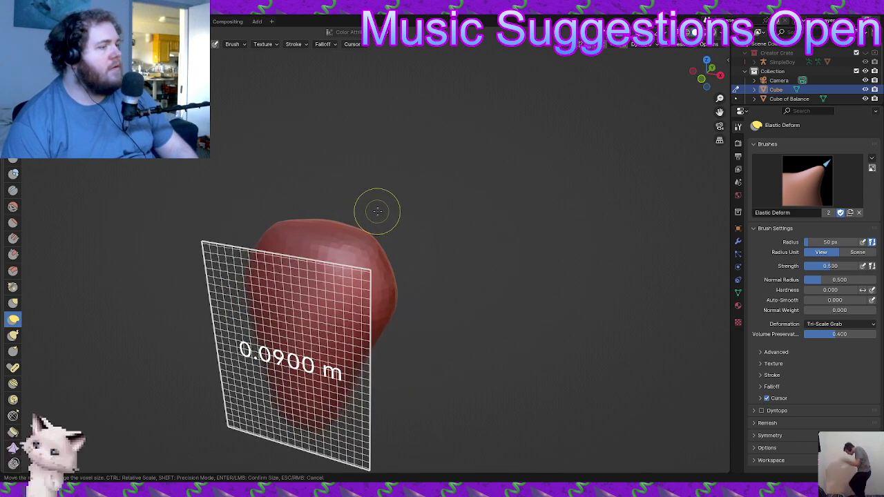
click(385, 215)
key(ctrl+r)
key(ctrl+r)
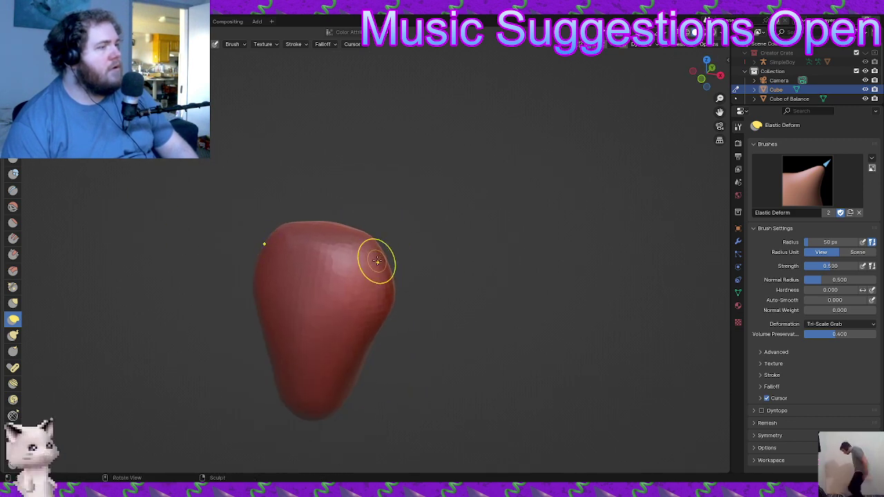
- Round the torso's upper edge and shoulders with Elastic Deform, undoing the last change
mouse_move(377, 261)
middle_down()
mouse_move(401, 239)
mouse_move(390, 240)
middle_up()
scroll(395, 258, down, 3)
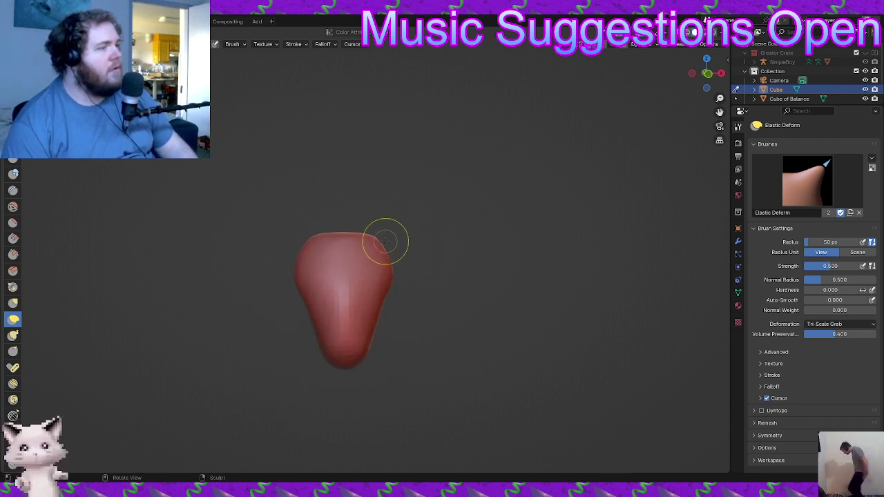
mouse_move(384, 240)
mouse_down()
mouse_move(399, 261)
mouse_move(384, 234)
mouse_up()
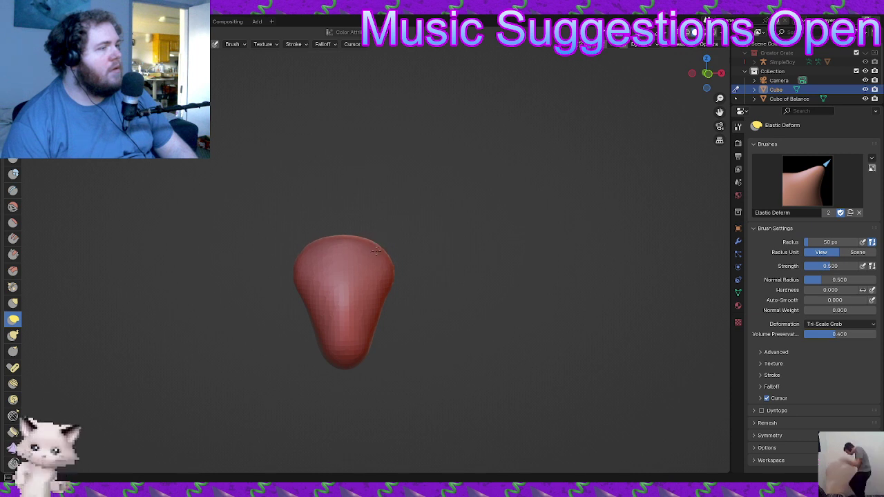
middle_drag(379, 238, 352, 246)
drag(372, 244, 381, 255)
drag(386, 250, 379, 261)
mouse_move(378, 261)
middle_down()
mouse_move(393, 255)
mouse_move(370, 253)
mouse_move(430, 275)
mouse_move(388, 249)
mouse_move(360, 268)
middle_up()
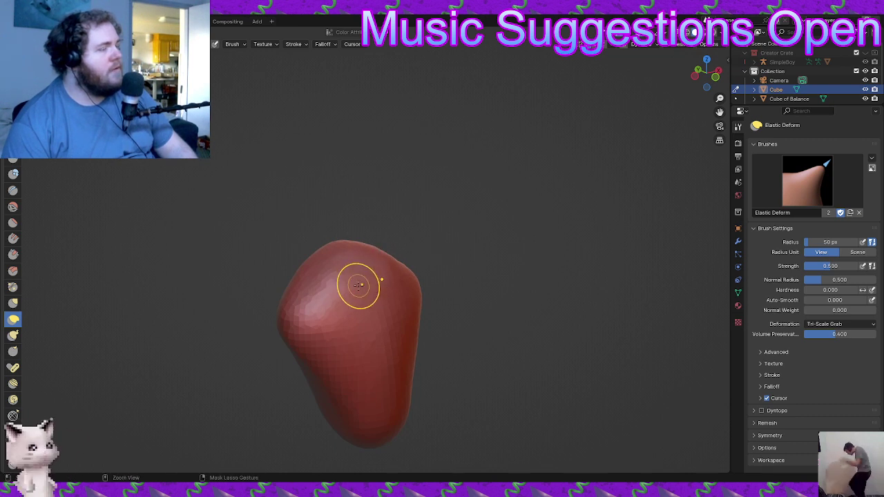
key(ctrl+z)
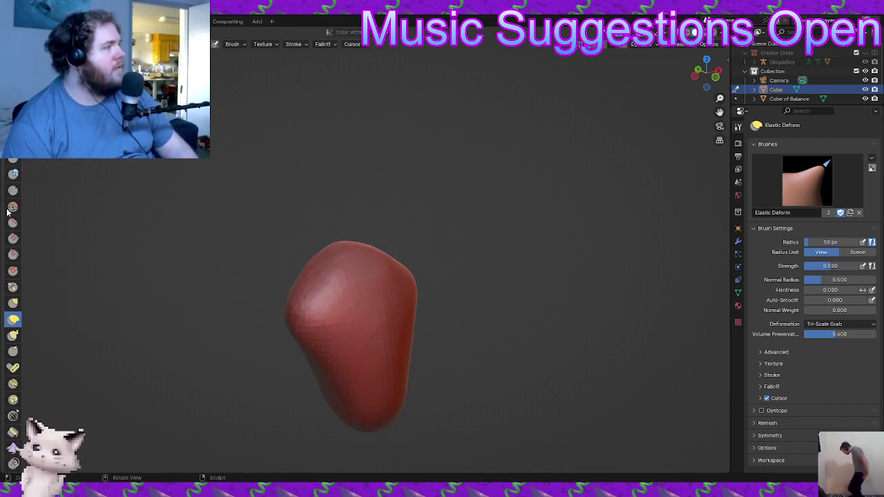
- Build up a short neck stub on top of the torso with the Draw brush
click(14, 62)
middle_drag(333, 244, 334, 278)
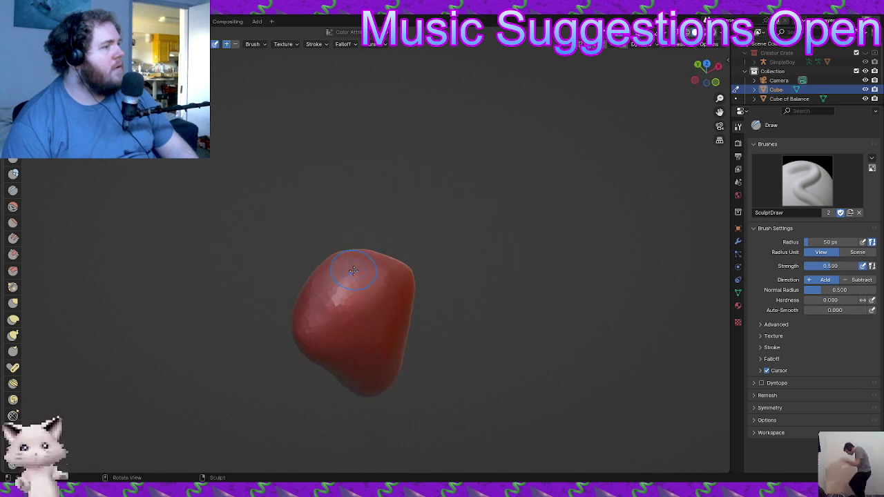
mouse_move(337, 293)
mouse_down()
mouse_move(342, 260)
mouse_move(350, 274)
mouse_move(339, 270)
mouse_move(354, 253)
mouse_up()
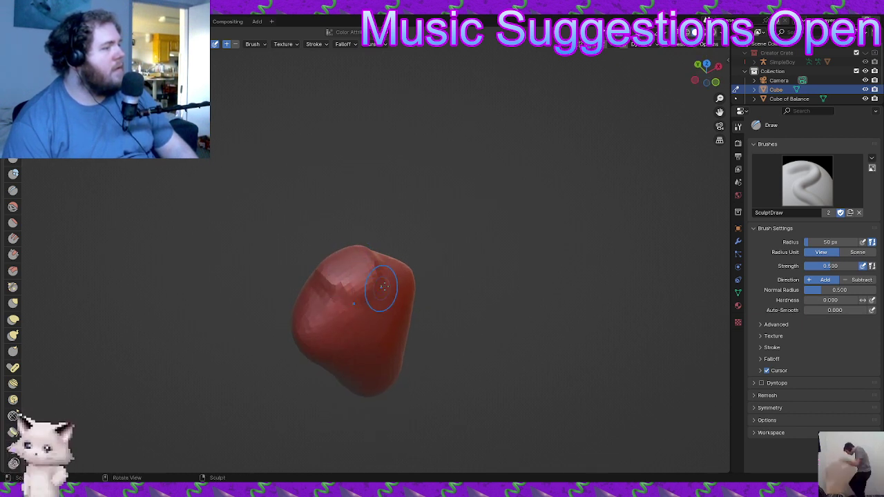
- Readjust the voxel size and remesh the torso together with its new neck stub
middle_drag(395, 277, 347, 265)
key(r)
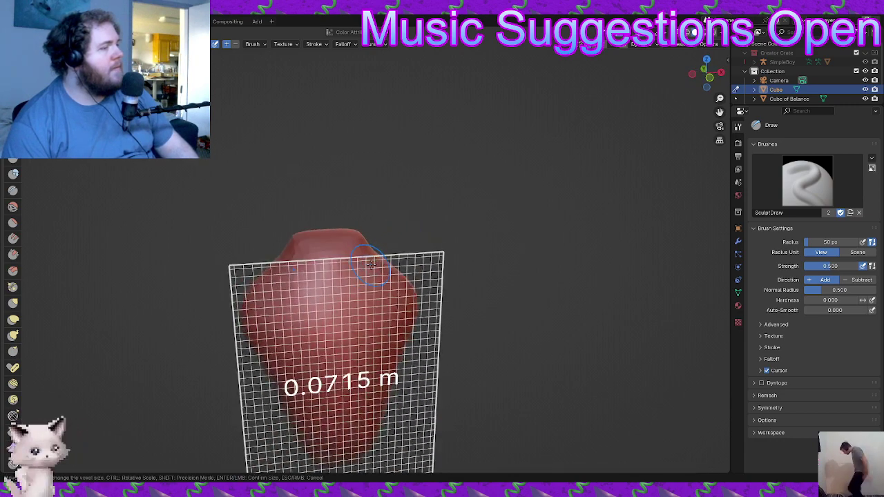
click(396, 271)
key(ctrl+r)
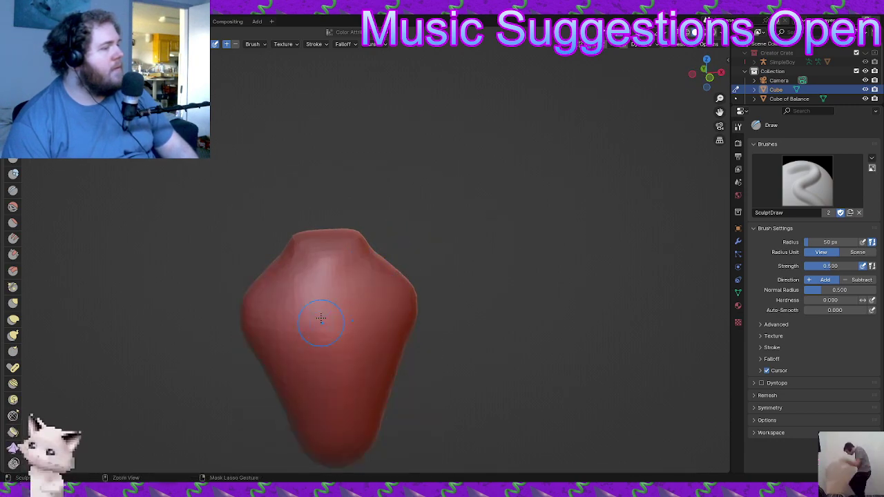
- Build up the upper chest below the neck with the Draw brush and smooth the added volume
ctrl+middle_drag(320, 319, 266, 315)
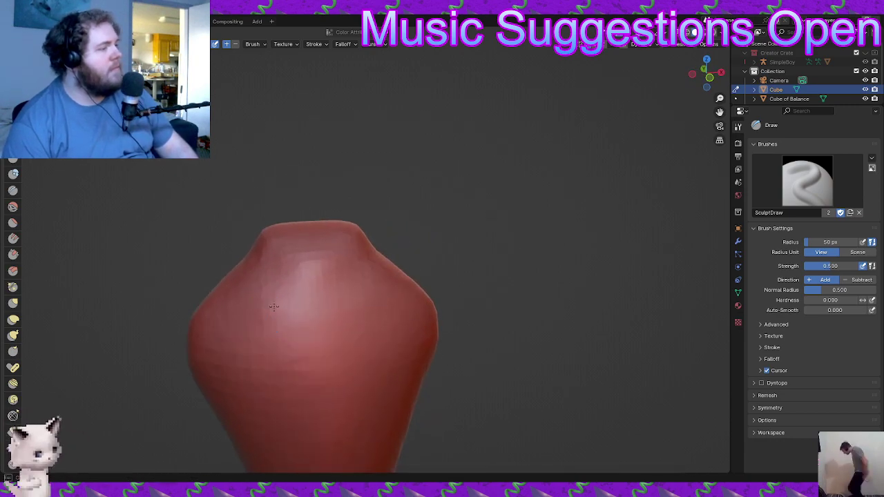
mouse_move(262, 314)
mouse_down()
mouse_move(291, 310)
mouse_move(304, 317)
mouse_move(236, 308)
mouse_move(290, 315)
mouse_move(276, 304)
mouse_up()
mouse_move(298, 324)
shift+mouse_down()
mouse_move(302, 346)
mouse_move(221, 312)
mouse_move(306, 308)
mouse_move(232, 287)
shift+mouse_up()
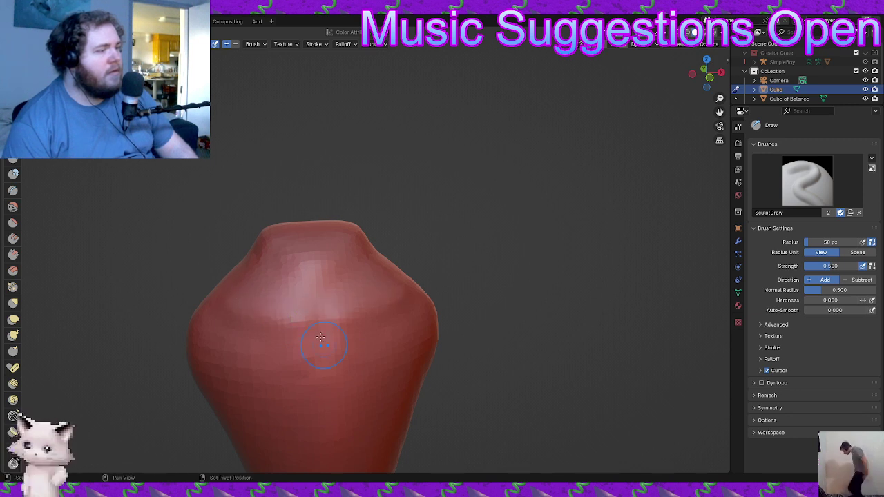
middle_drag(290, 370, 274, 384)
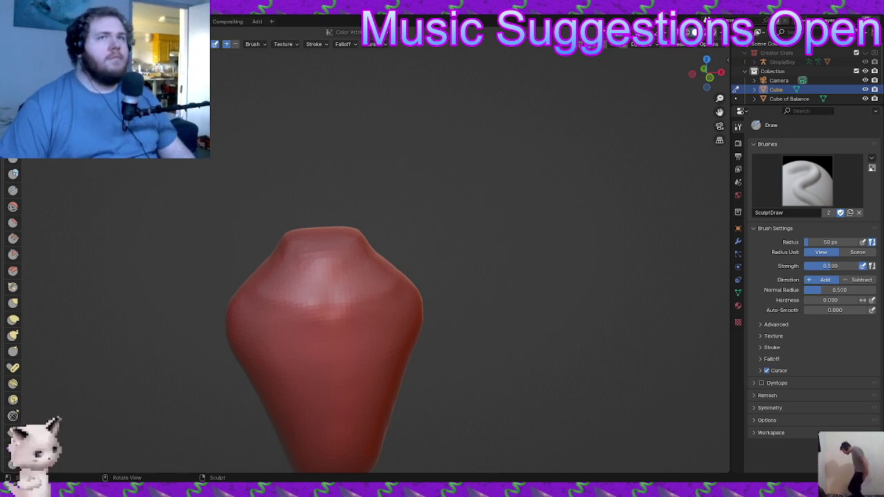
middle_drag(604, 188, 607, 190)
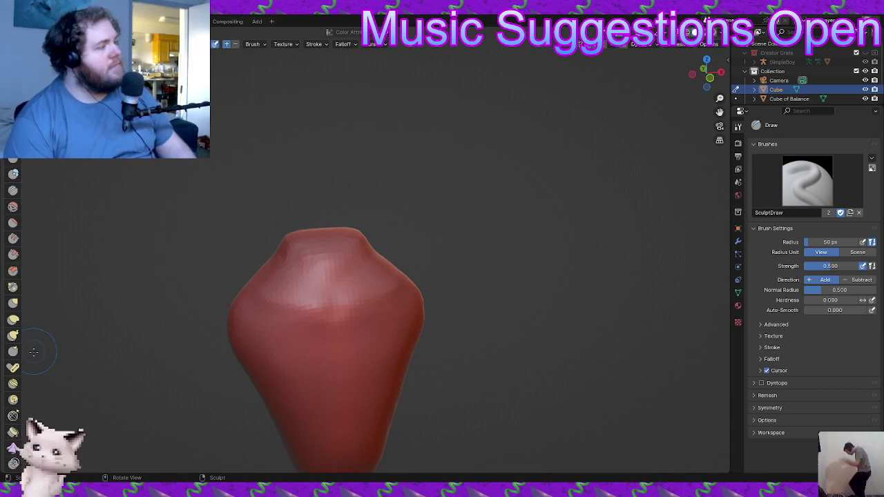
- Pull in the torso's sides below the shoulders with Elastic Deform, and undo the trial stroke at the base
click(13, 319)
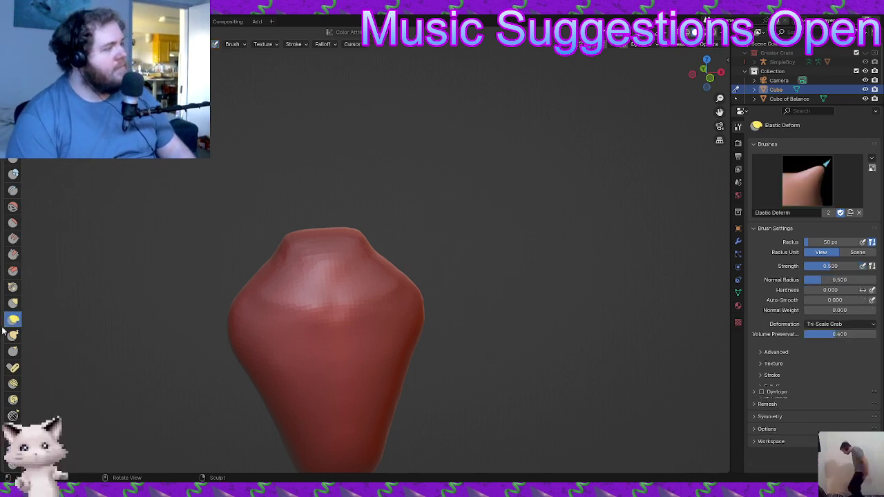
middle_drag(404, 256, 438, 300)
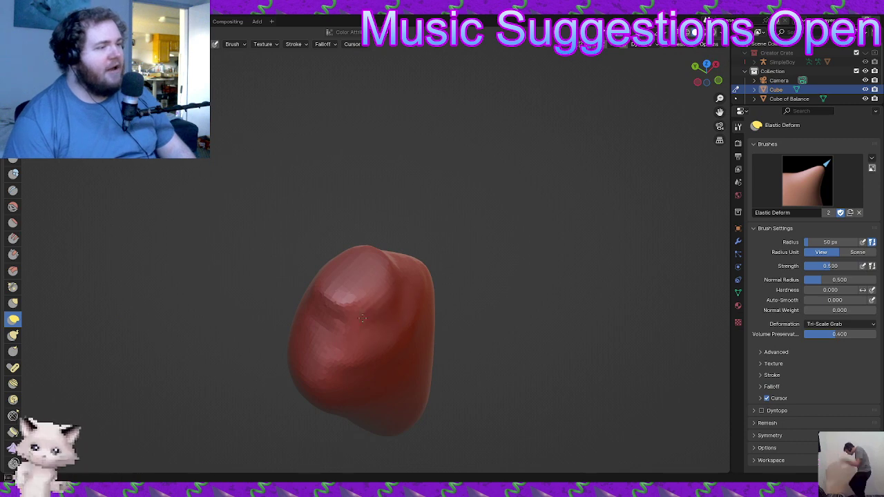
middle_drag(355, 320, 272, 340)
key(ctrl+z)
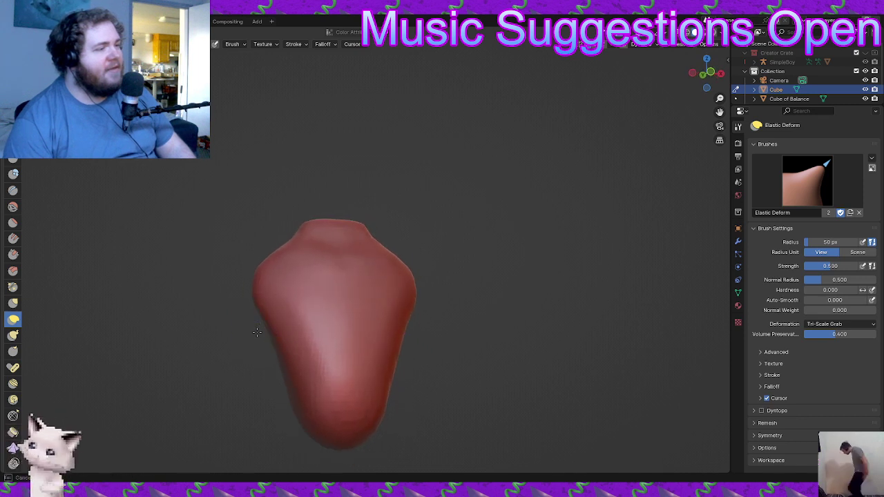
drag(284, 318, 285, 322)
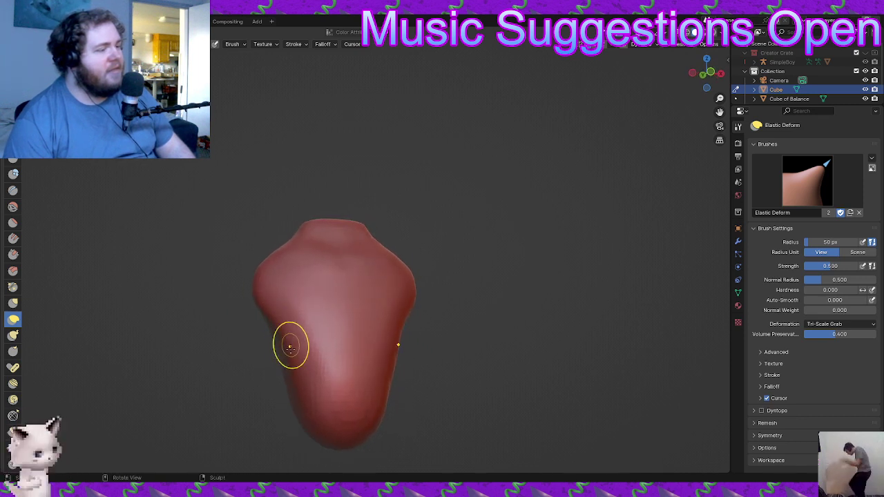
ctrl+middle_drag(308, 369, 324, 416)
drag(331, 399, 331, 370)
key(ctrl+z)
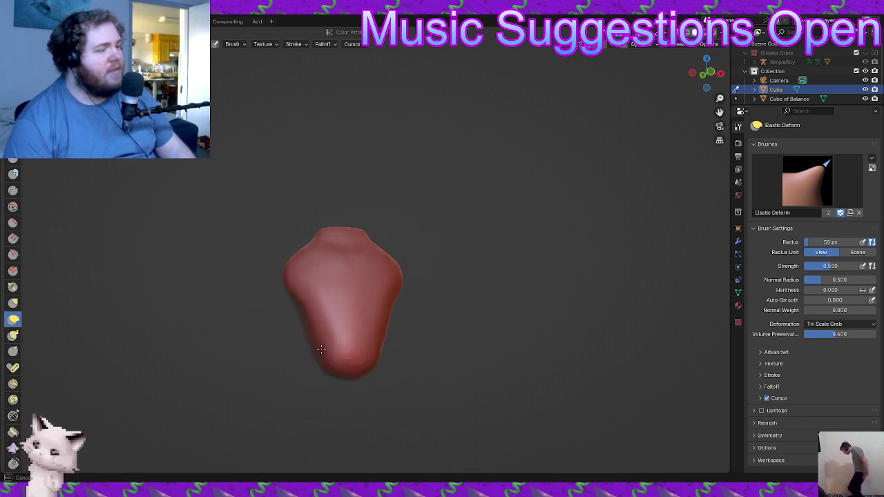
- Push the torso's lower back inward from the side with Elastic Deform and smooth the lower end
middle_drag(355, 350, 394, 355)
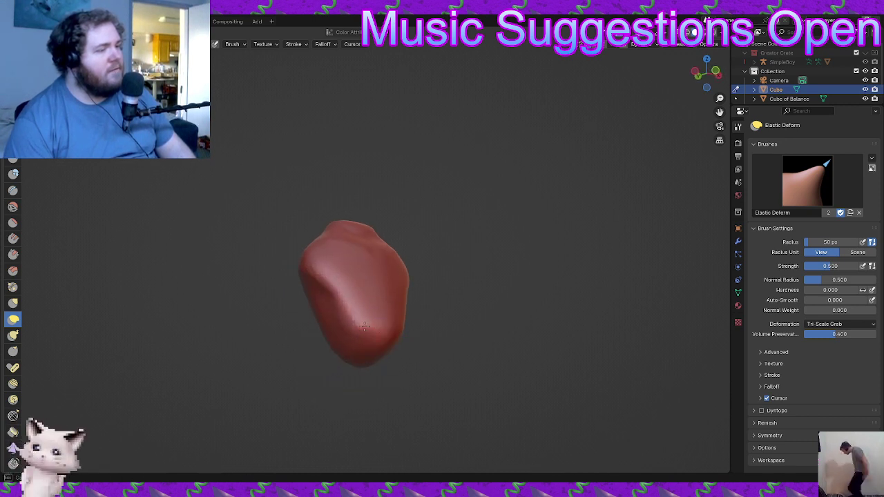
middle_drag(370, 330, 428, 332)
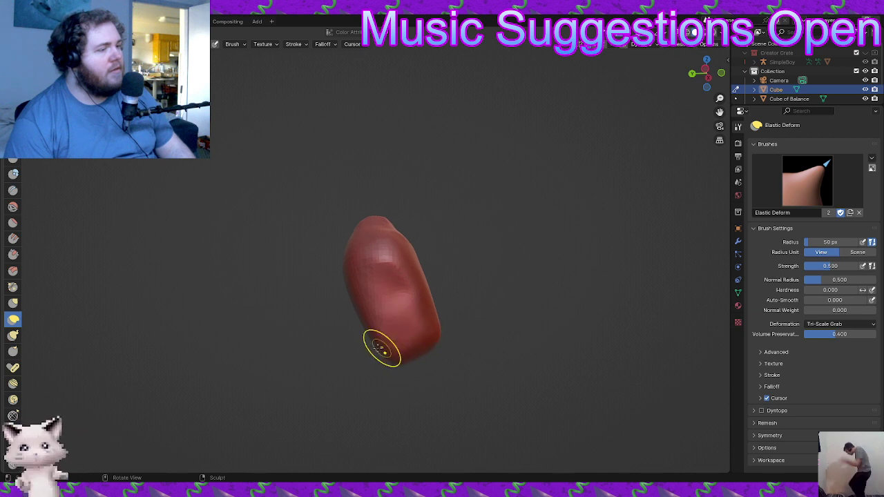
drag(349, 336, 384, 328)
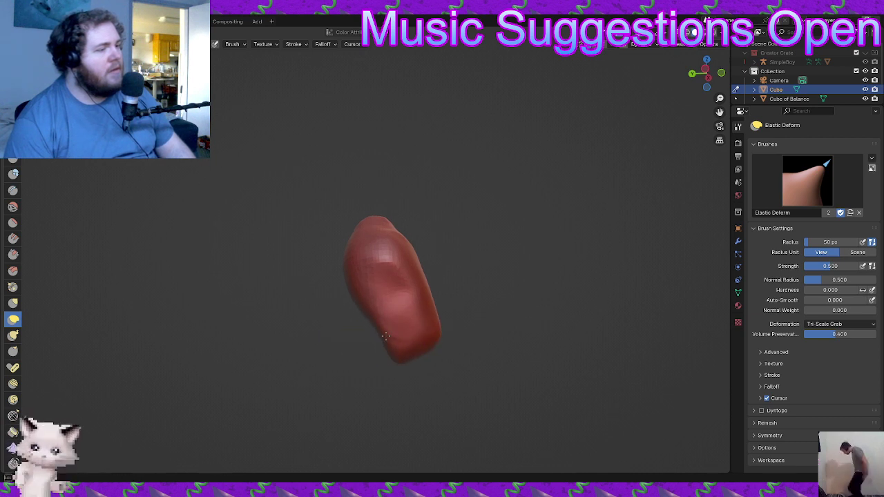
middle_drag(384, 345, 452, 319)
mouse_move(449, 321)
shift+mouse_down()
mouse_move(428, 330)
mouse_move(416, 282)
mouse_move(409, 307)
mouse_move(412, 292)
mouse_move(401, 287)
mouse_move(415, 271)
mouse_move(437, 281)
mouse_move(424, 343)
shift+mouse_up()
alt+middle_drag(424, 351, 416, 364)
mouse_move(416, 364)
shift+mouse_down()
mouse_move(406, 344)
mouse_move(398, 347)
shift+mouse_up()
- Shape the torso's underside and hips from several angles with smoothing and Elastic Deform strokes
mouse_move(398, 346)
middle_down()
mouse_move(286, 369)
mouse_move(255, 393)
middle_up()
mouse_move(337, 352)
shift+mouse_down()
mouse_move(336, 326)
mouse_move(337, 335)
mouse_move(319, 315)
mouse_move(325, 339)
shift+mouse_up()
mouse_move(326, 339)
middle_down()
mouse_move(230, 345)
mouse_move(304, 324)
middle_up()
mouse_move(317, 344)
mouse_down()
mouse_move(301, 336)
mouse_move(312, 319)
mouse_up()
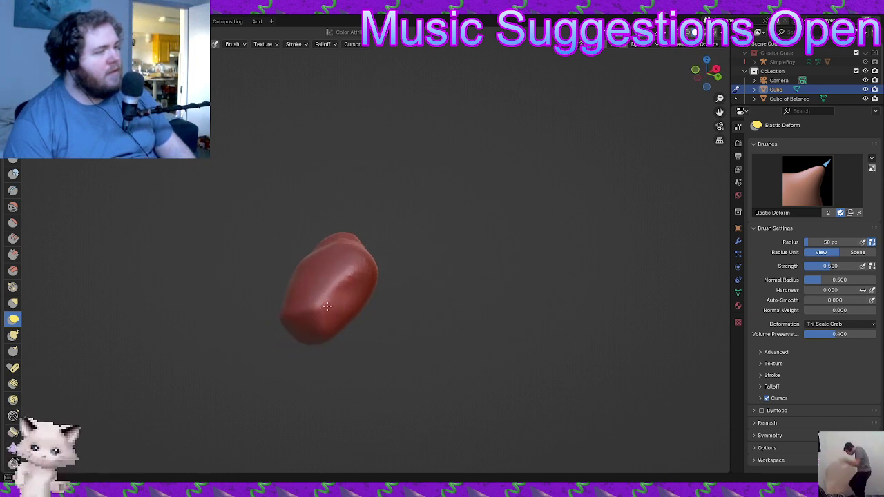
mouse_move(312, 319)
middle_down()
mouse_move(391, 332)
mouse_move(343, 346)
middle_up()
drag(321, 345, 344, 352)
middle_drag(379, 361, 387, 320)
drag(387, 320, 375, 272)
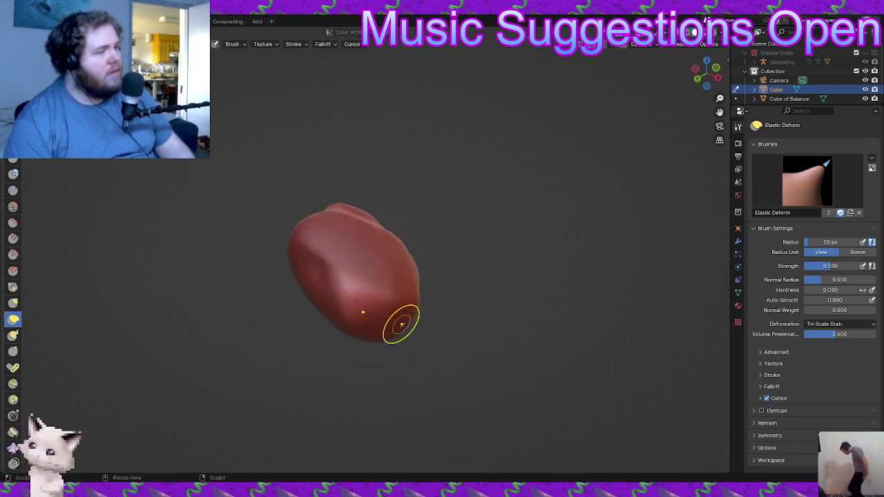
mouse_move(403, 322)
middle_down()
mouse_move(640, 350)
mouse_move(619, 358)
middle_up()
mouse_move(417, 343)
middle_down()
mouse_move(442, 324)
mouse_move(418, 292)
middle_up()
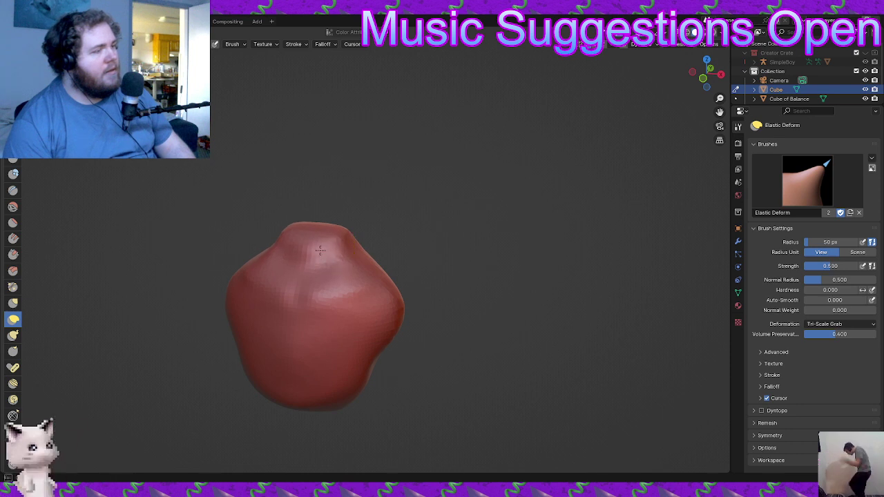
- Nudge the lower part of the torso slightly with Elastic Deform and check the form from several sides
mouse_move(336, 255)
middle_down()
mouse_move(460, 233)
mouse_move(408, 256)
mouse_move(438, 233)
mouse_move(379, 276)
mouse_move(342, 257)
mouse_move(310, 256)
mouse_move(363, 260)
mouse_move(429, 290)
mouse_move(430, 304)
mouse_move(465, 305)
mouse_move(401, 322)
mouse_move(425, 322)
mouse_move(442, 214)
middle_up()
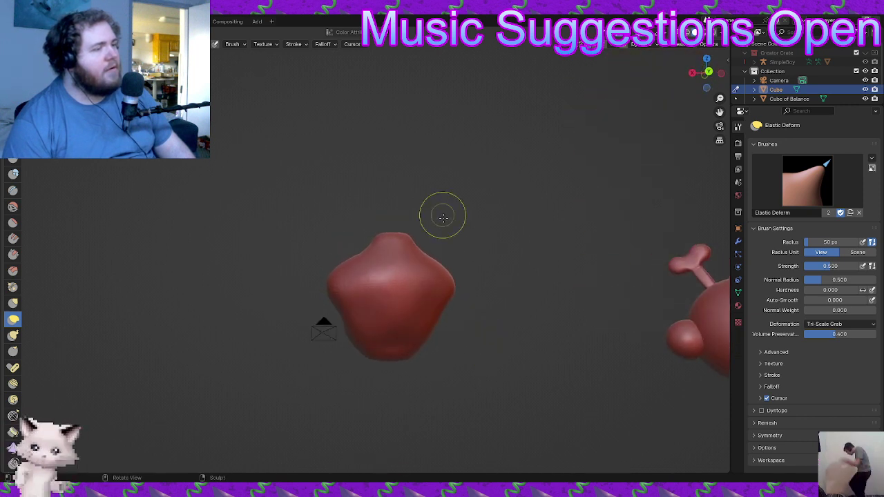
middle_drag(418, 325, 477, 314)
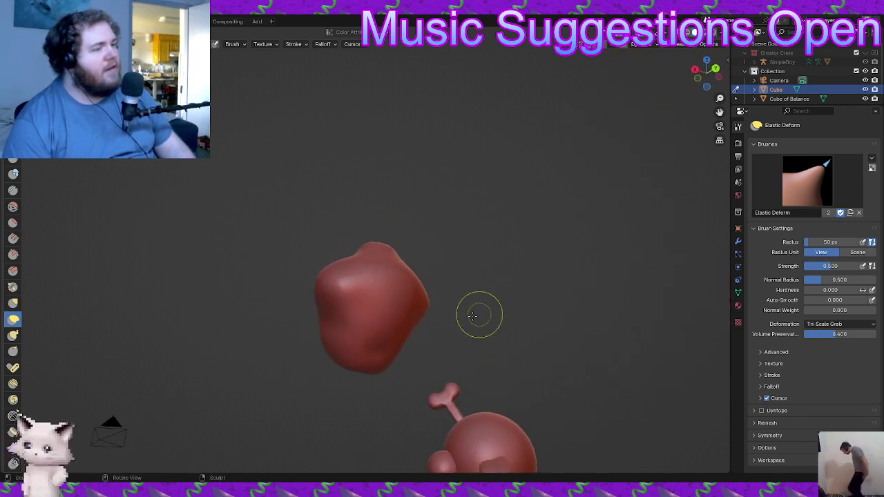
drag(369, 333, 369, 341)
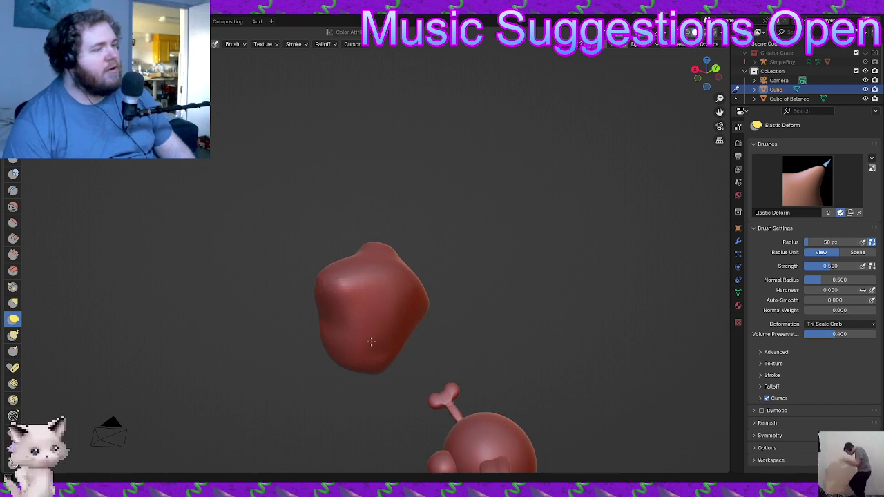
mouse_move(356, 319)
middle_down()
mouse_move(329, 307)
mouse_move(352, 324)
middle_up()
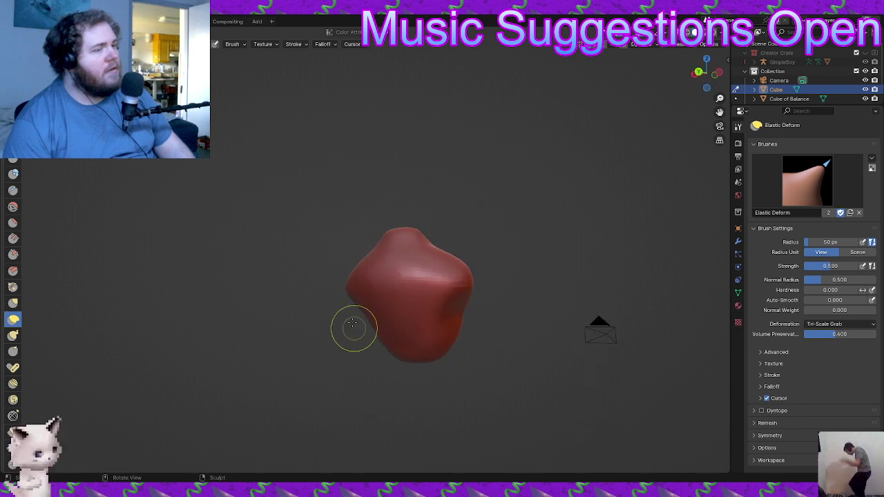
mouse_move(345, 266)
middle_down()
mouse_move(359, 253)
mouse_move(367, 260)
mouse_move(339, 294)
mouse_move(329, 288)
mouse_move(352, 268)
mouse_move(347, 298)
mouse_move(334, 286)
middle_up()
mouse_move(360, 279)
middle_down()
mouse_move(651, 253)
mouse_move(509, 325)
mouse_move(387, 291)
mouse_move(421, 266)
middle_up()
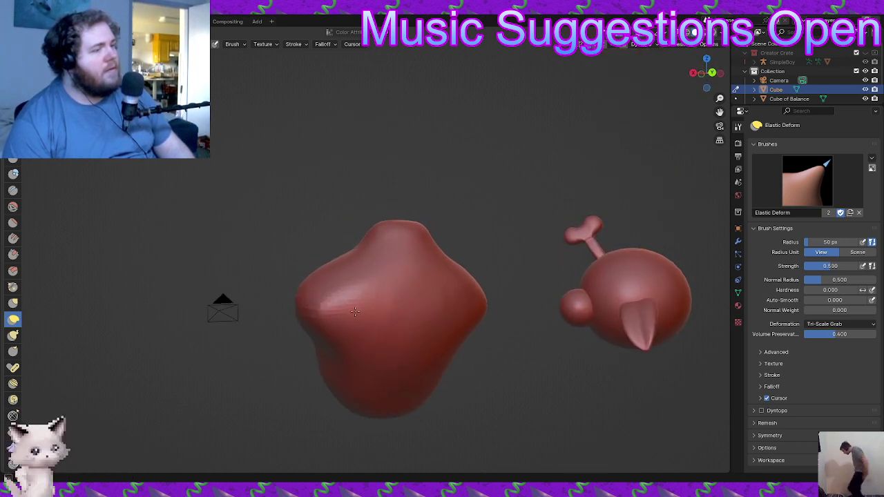
- Build up the shoulder blades on the upper back with the Draw brush and smooth the transitions around them
key(x)
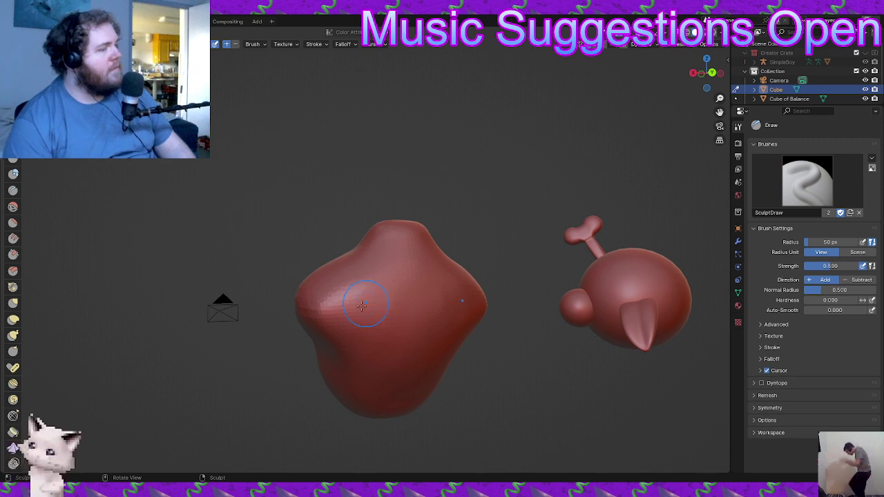
shift+drag(335, 307, 361, 323)
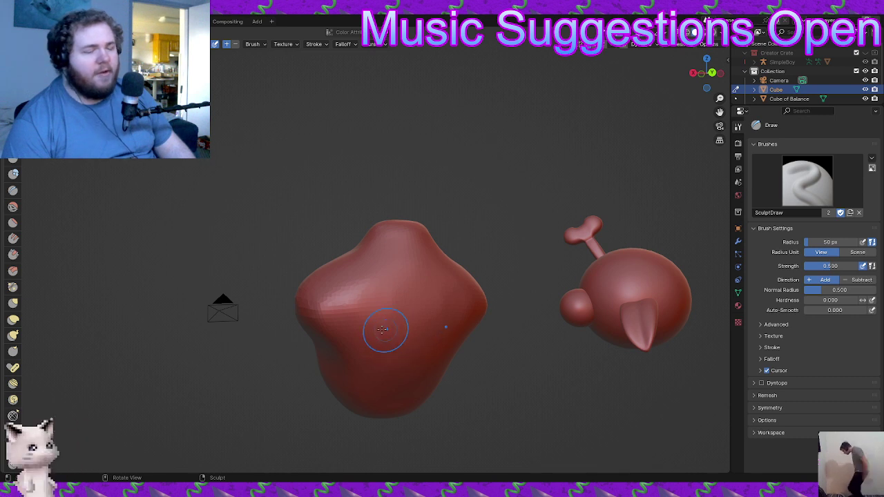
middle_drag(384, 330, 368, 320)
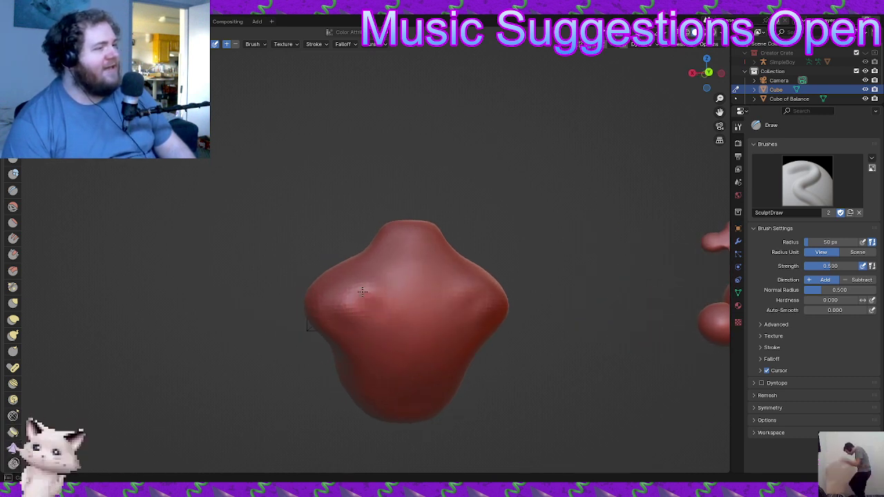
mouse_move(362, 292)
mouse_down()
mouse_move(372, 315)
mouse_move(348, 323)
mouse_move(369, 315)
mouse_move(362, 293)
mouse_move(381, 312)
mouse_move(358, 304)
mouse_up()
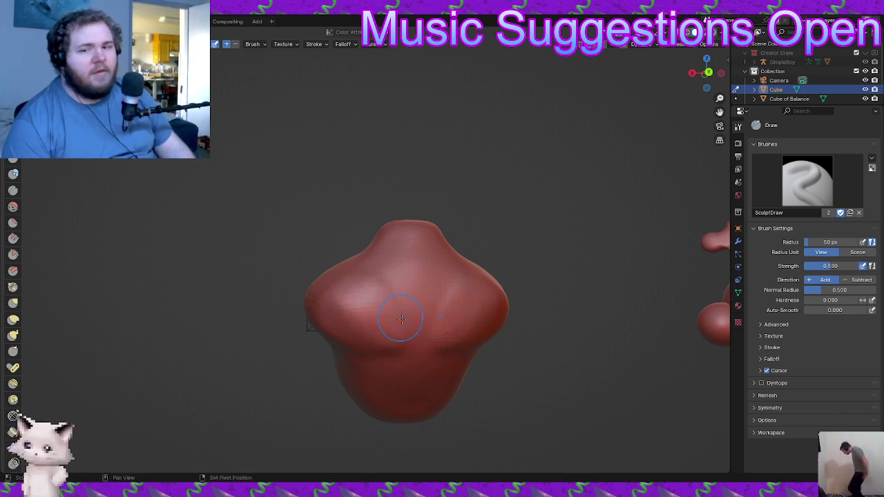
mouse_move(403, 326)
mouse_down()
mouse_move(350, 310)
mouse_move(352, 327)
mouse_move(367, 296)
mouse_move(345, 303)
mouse_move(354, 320)
mouse_up()
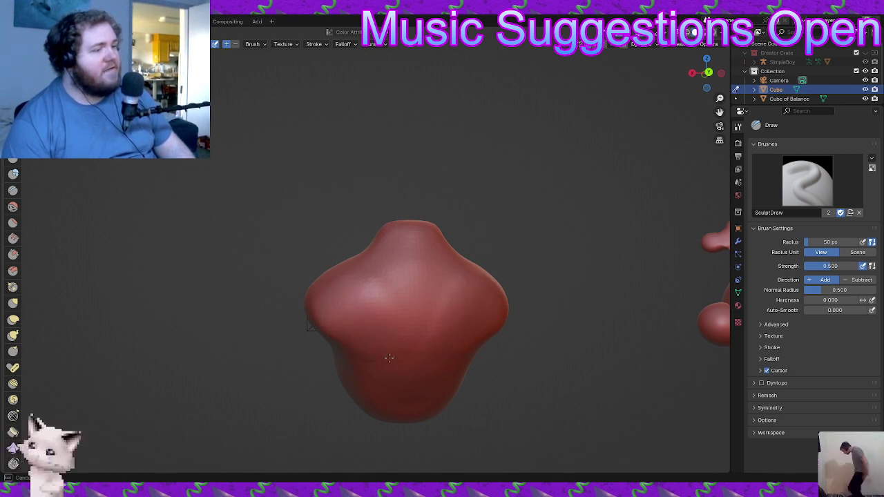
- Sculpt a spine ridge down the centre of the back to the neck with the Draw brush, smoothing parts of it
middle_drag(395, 320, 421, 335)
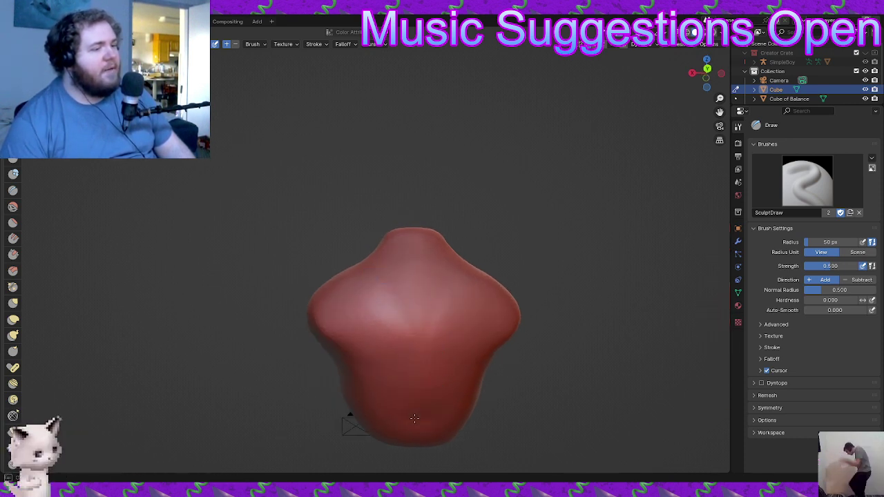
mouse_move(423, 409)
mouse_down()
mouse_move(427, 271)
mouse_move(420, 276)
mouse_up()
mouse_move(418, 397)
shift+mouse_down()
mouse_move(416, 273)
mouse_move(419, 441)
shift+mouse_up()
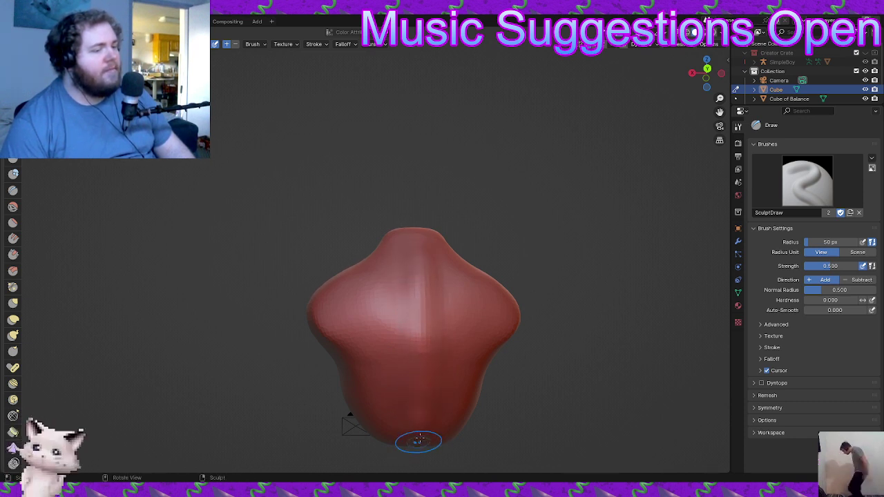
middle_drag(418, 442, 425, 413)
shift+drag(424, 404, 427, 361)
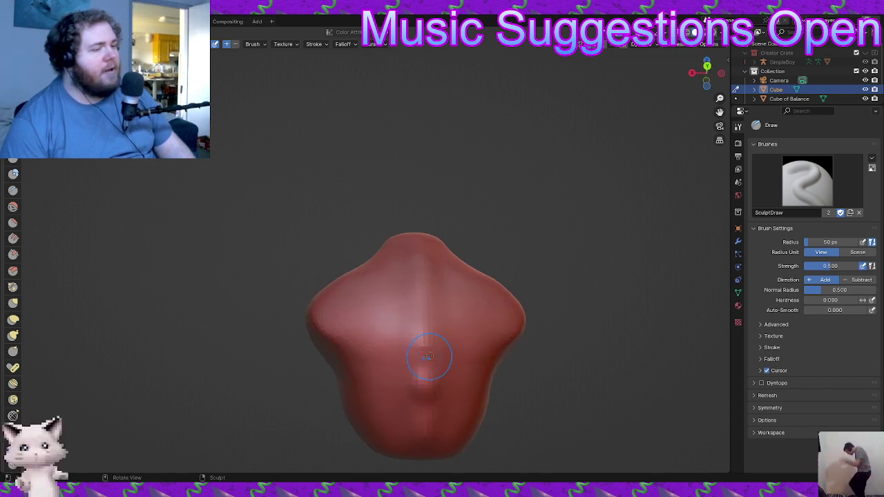
middle_drag(424, 336, 434, 378)
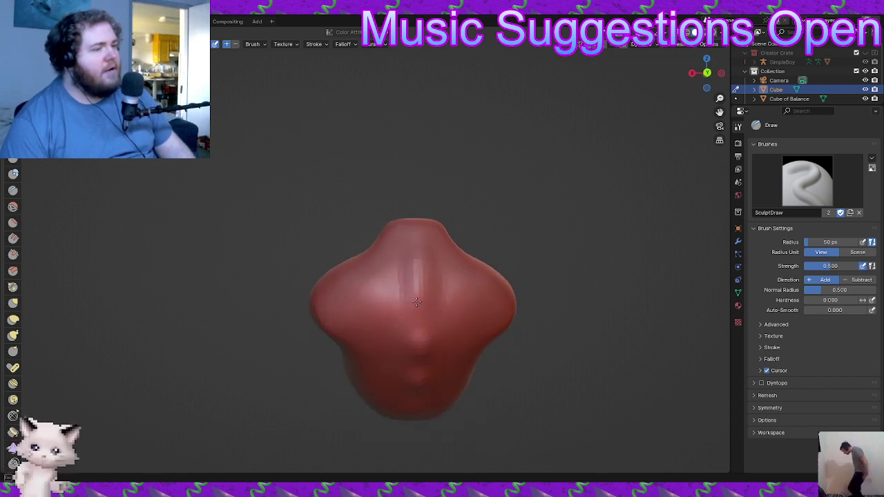
drag(418, 306, 417, 258)
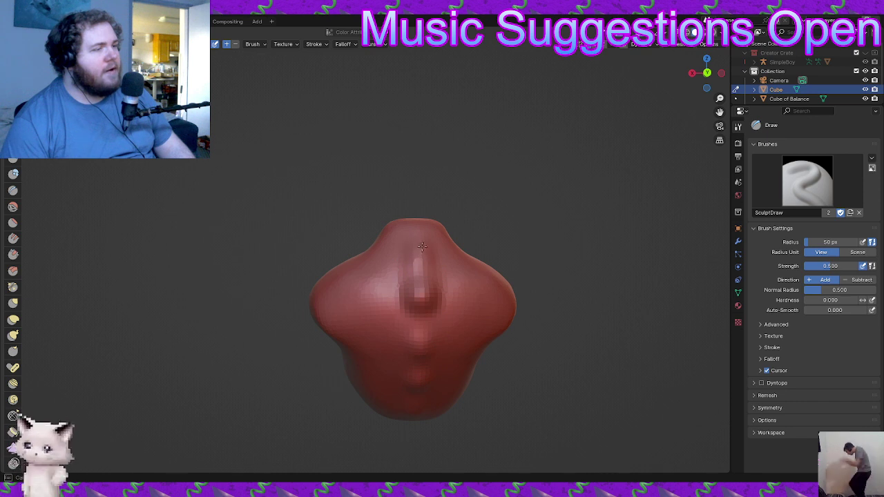
middle_drag(419, 269, 417, 311)
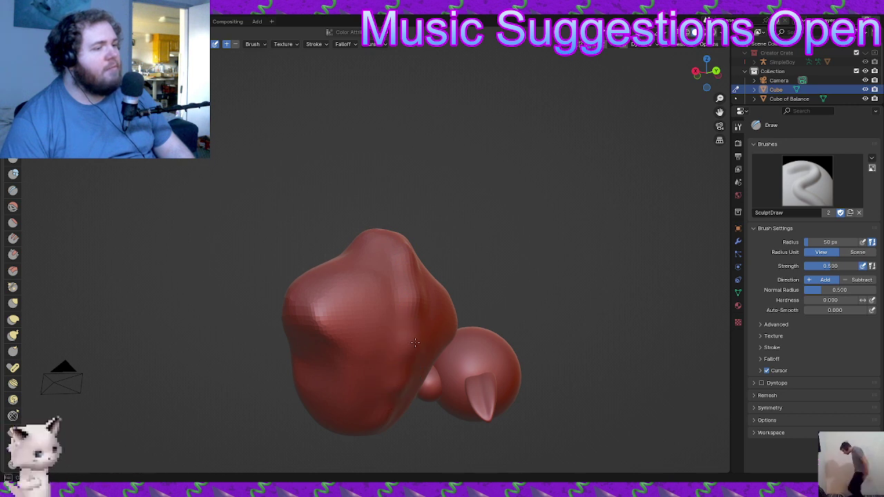
- Extend the Draw strokes along the spine and lower back, working from the torso's side
middle_drag(410, 350, 396, 315)
drag(397, 314, 382, 337)
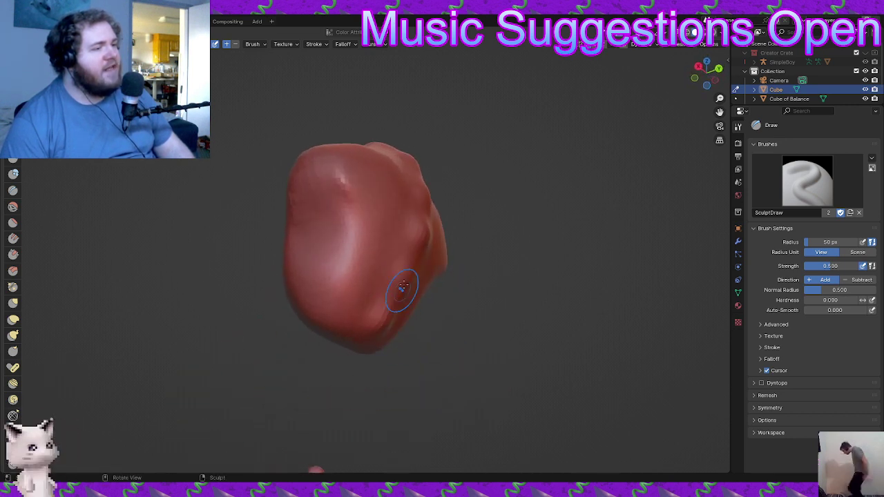
mouse_move(402, 291)
mouse_down()
mouse_move(403, 275)
mouse_move(393, 322)
mouse_up()
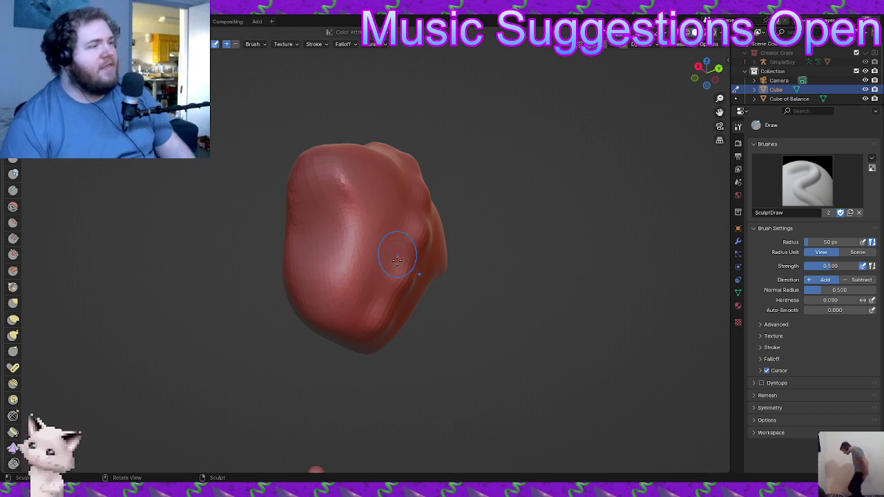
mouse_move(346, 239)
middle_down()
mouse_move(401, 262)
mouse_move(306, 292)
mouse_move(251, 296)
middle_up()
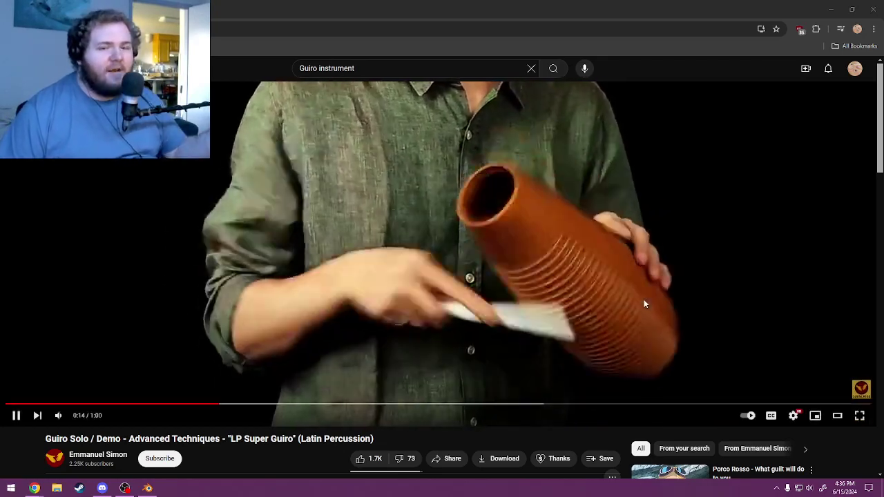
- Pause the guiro demo video on YouTube and search for "Guiro instrument chameolon"
click(644, 304)
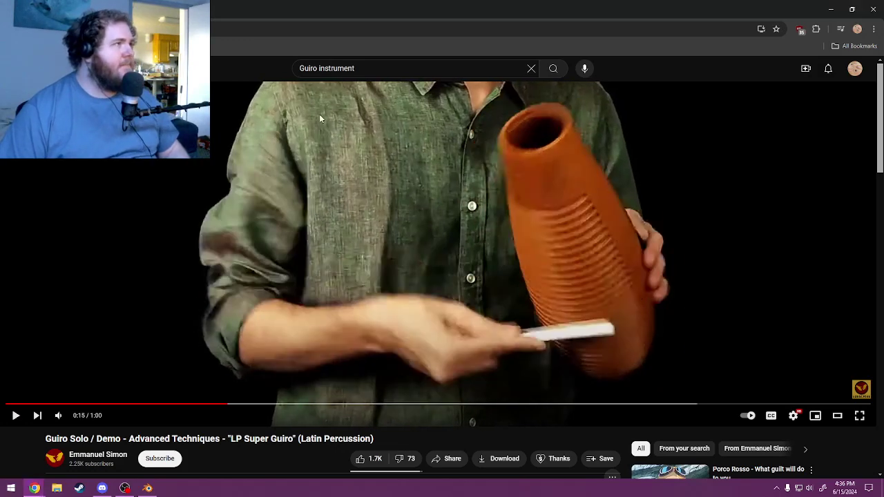
click(361, 67)
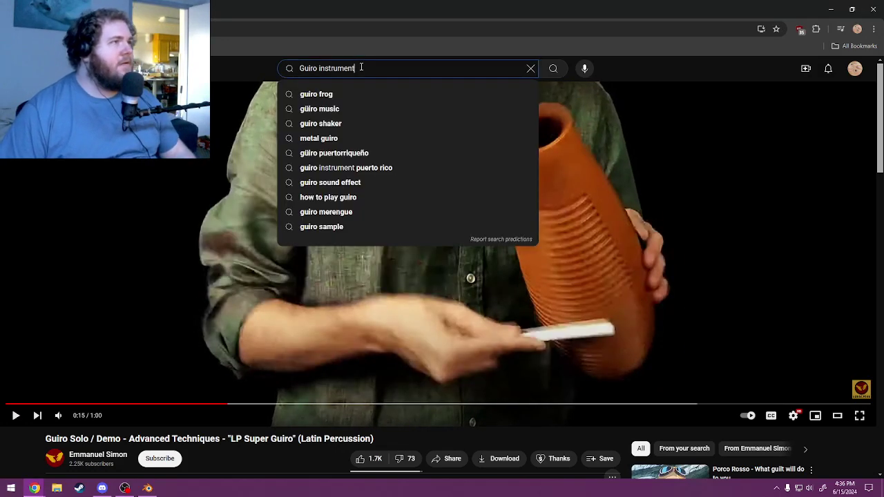
text(chameo)
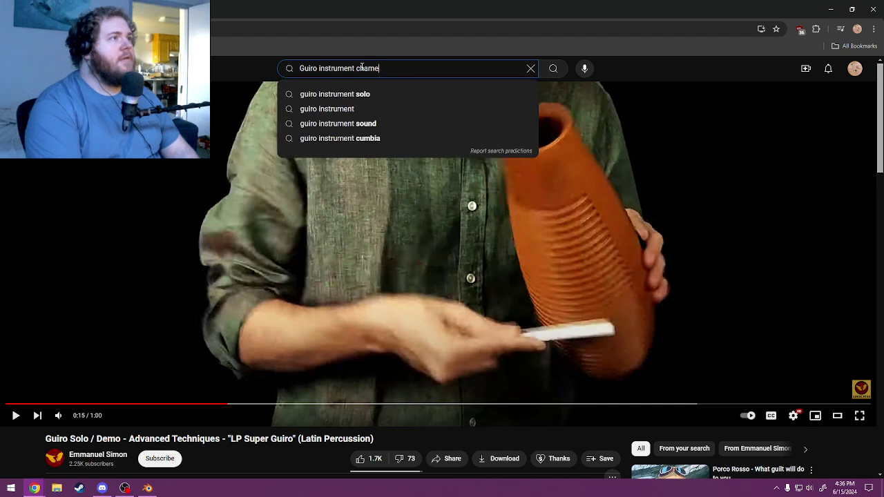
text(lon)
key(Return)
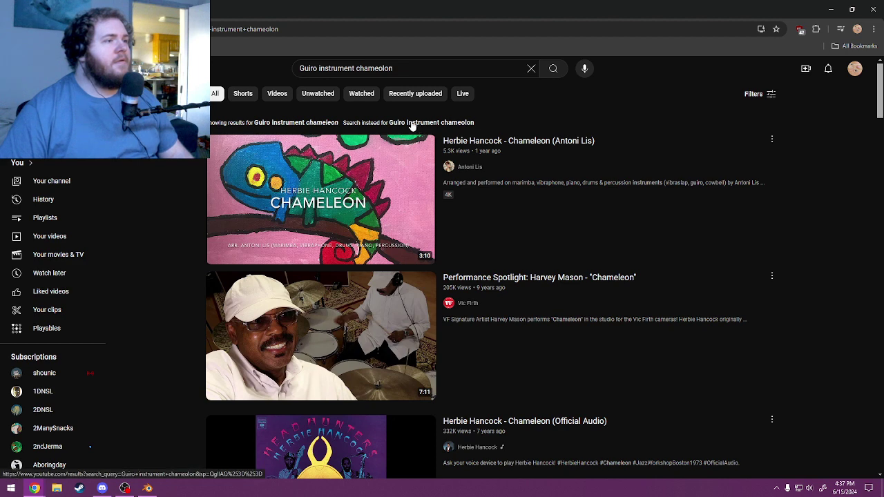
- Find the "Bossa Nova Percussion - Wooden Guiro" video in the search results and watch it
scroll(276, 238, down, 3)
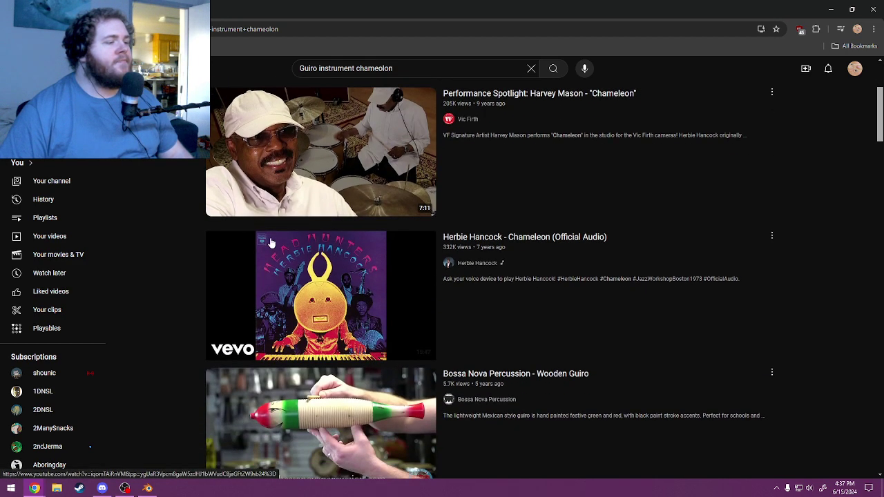
scroll(271, 242, down, 1)
click(279, 306)
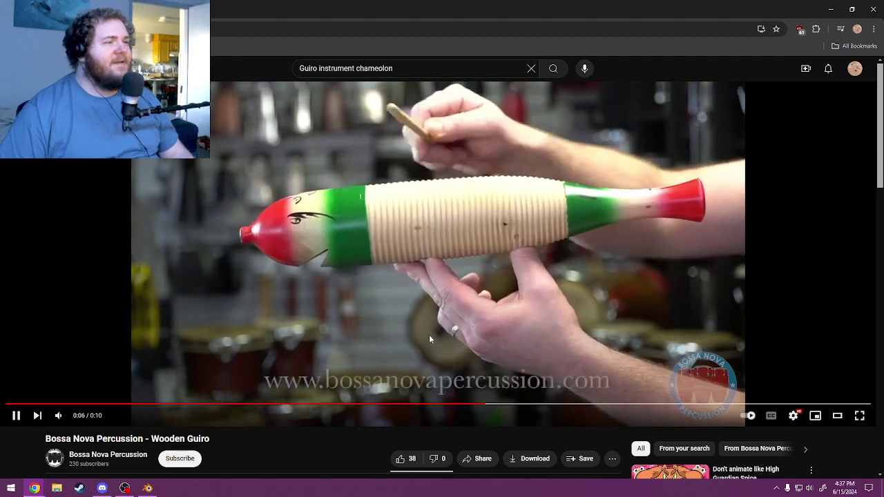
click(447, 336)
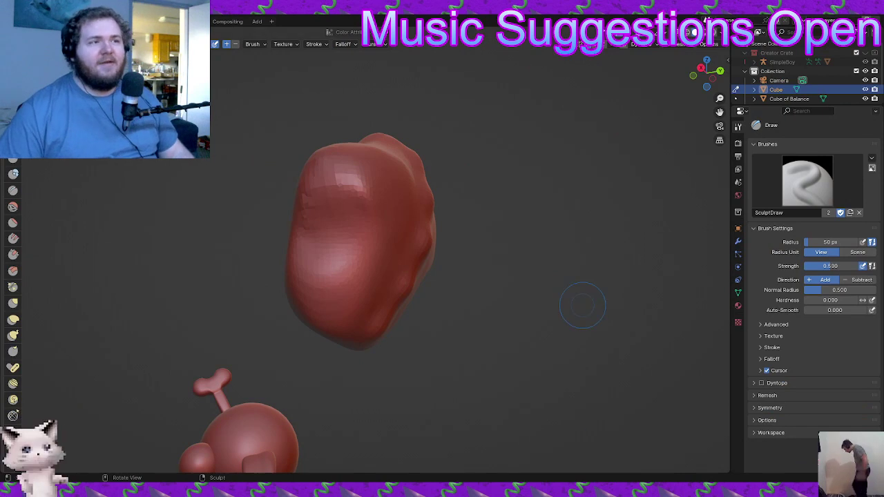
- Return to Blender and carve a hollow beneath the shoulder blades across the torso's side with the Crease brush
middle_drag(582, 306, 582, 302)
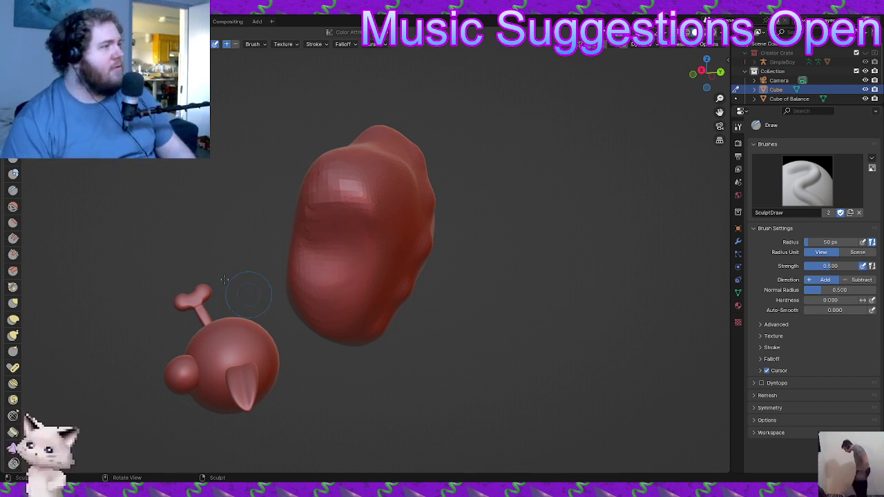
click(13, 190)
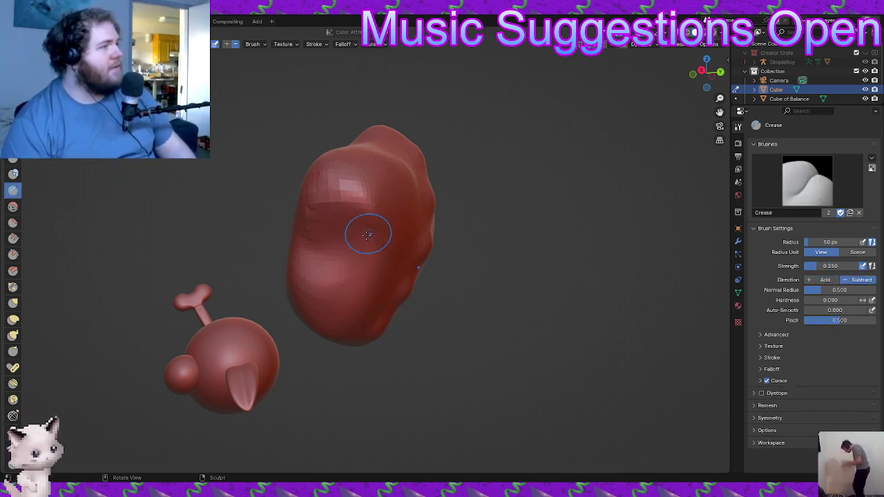
mouse_move(317, 243)
mouse_down()
mouse_move(355, 230)
mouse_move(373, 195)
mouse_up()
middle_drag(388, 163, 328, 246)
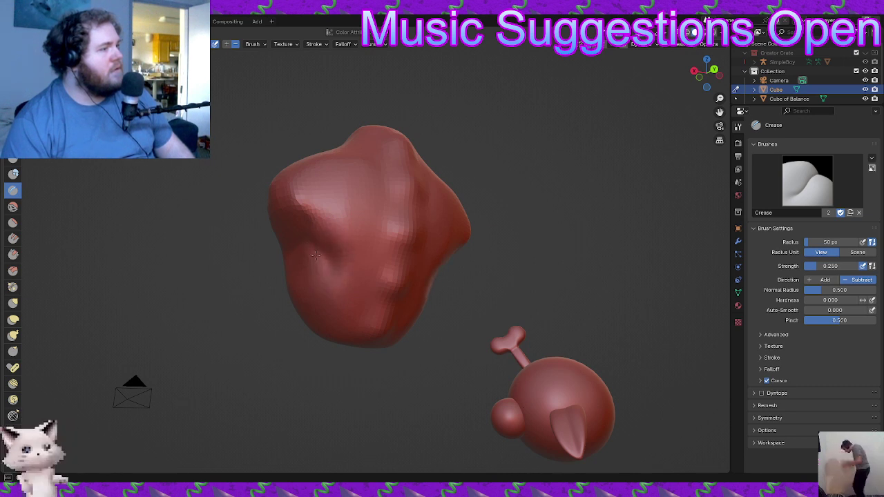
middle_drag(360, 325, 350, 292)
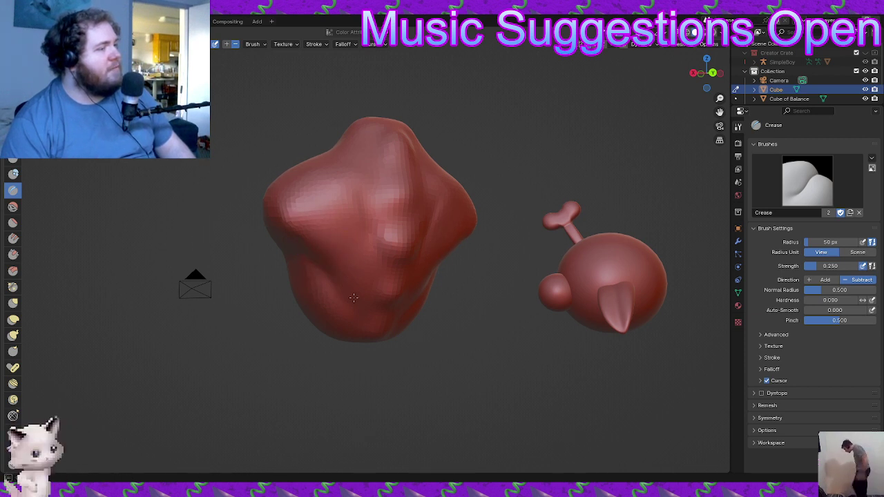
middle_drag(351, 336, 374, 240)
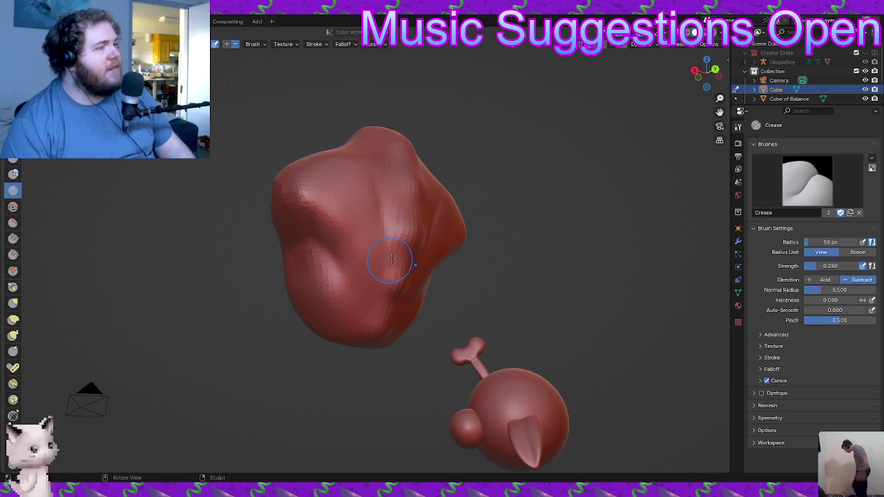
- Carve beside the spine on the upper back and deepen the hollow beneath the shoulder with the Crease brush
middle_drag(423, 280, 420, 247)
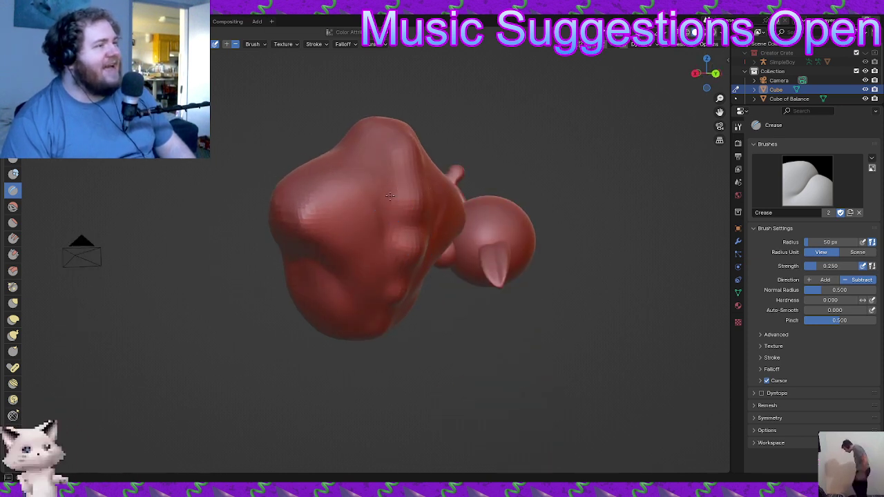
mouse_move(400, 217)
mouse_down()
mouse_move(410, 231)
mouse_move(398, 234)
mouse_up()
middle_drag(414, 274, 366, 256)
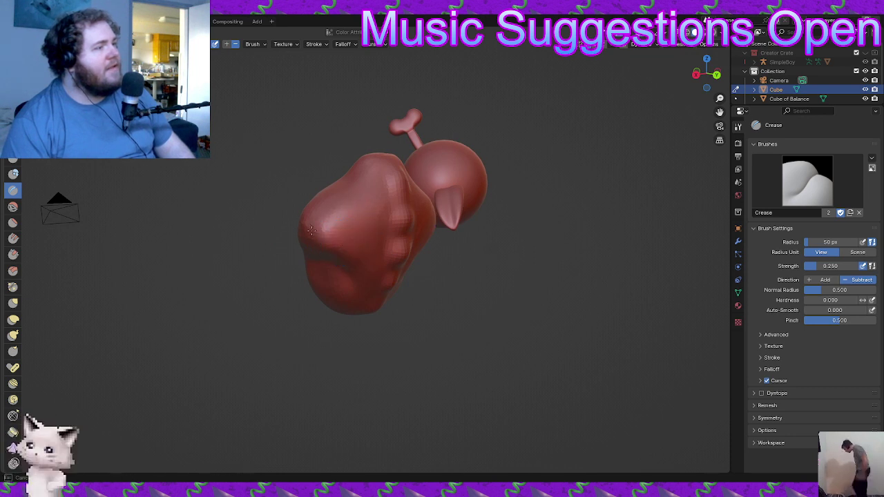
mouse_move(342, 278)
middle_down()
mouse_move(380, 257)
mouse_move(446, 254)
middle_up()
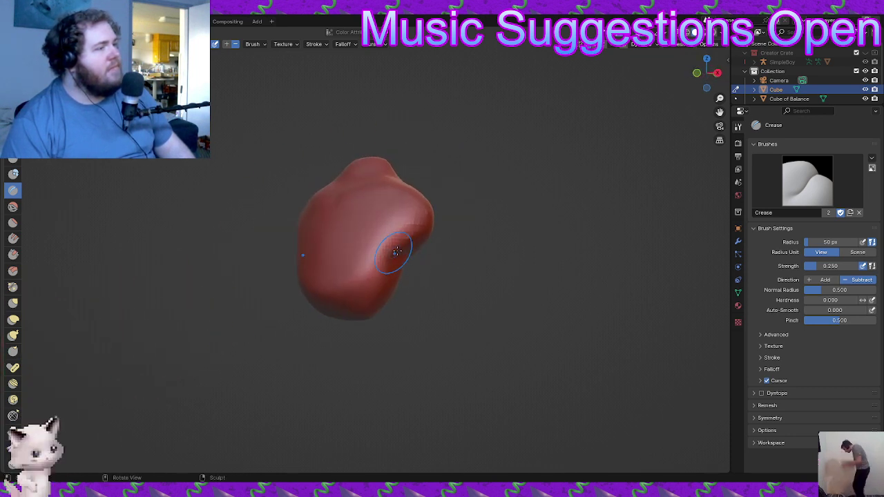
drag(395, 255, 380, 256)
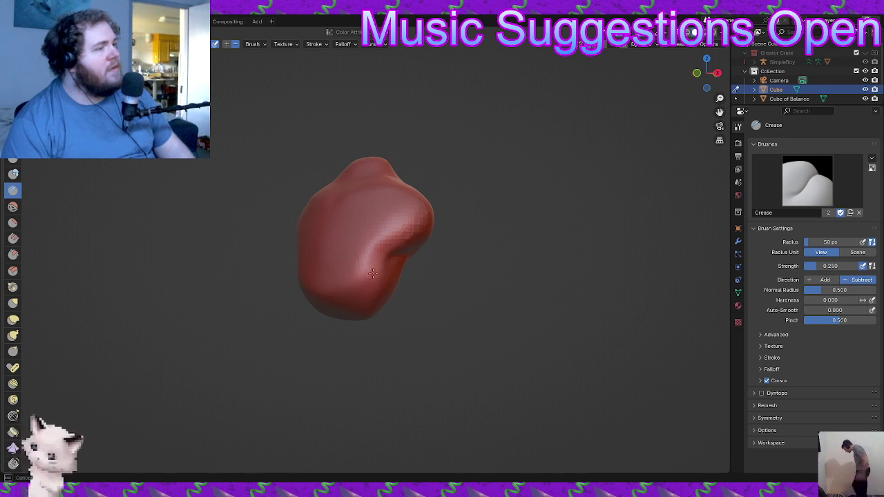
- Pull the underside of the shoulder slightly up and outward with the Elastic Deform brush, working from the torso's front
middle_drag(369, 271, 431, 306)
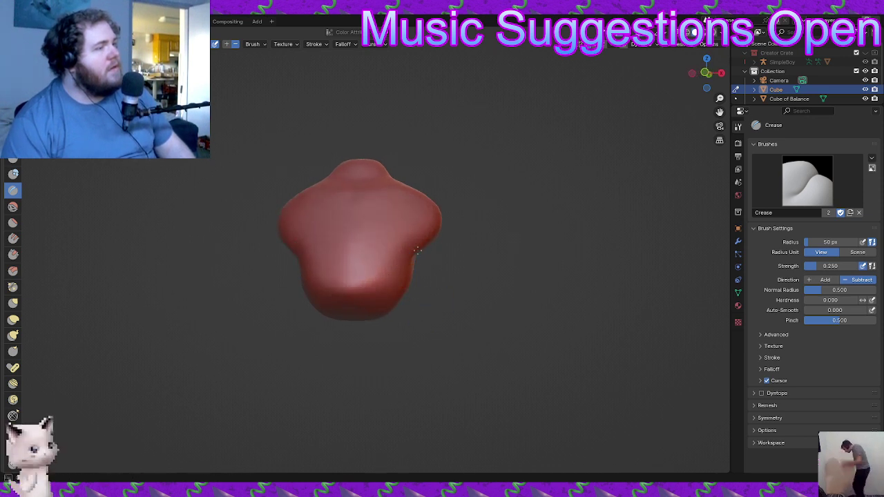
middle_drag(396, 275, 385, 355)
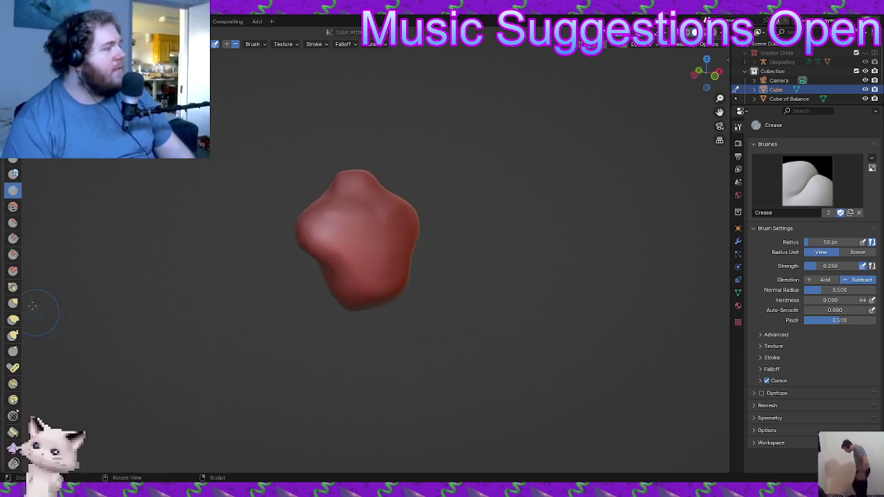
middle_drag(284, 355, 320, 312)
click(13, 319)
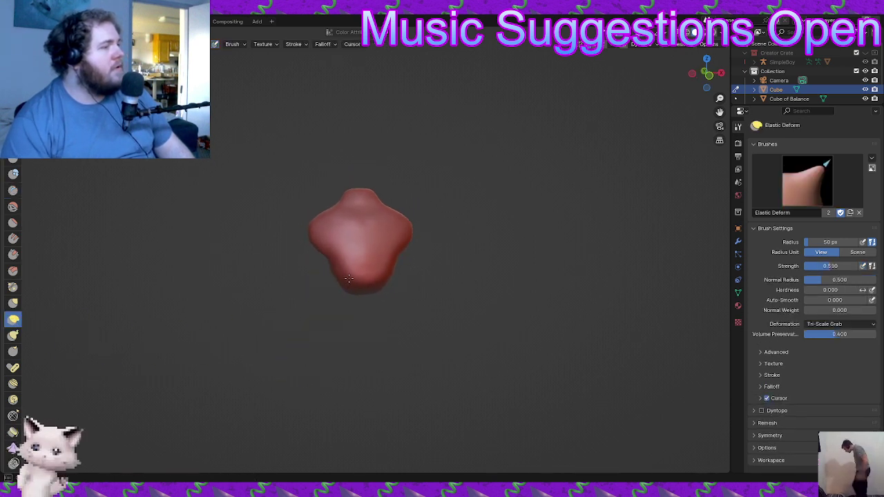
mouse_move(340, 282)
middle_down()
mouse_move(375, 292)
mouse_move(365, 275)
mouse_move(326, 253)
middle_up()
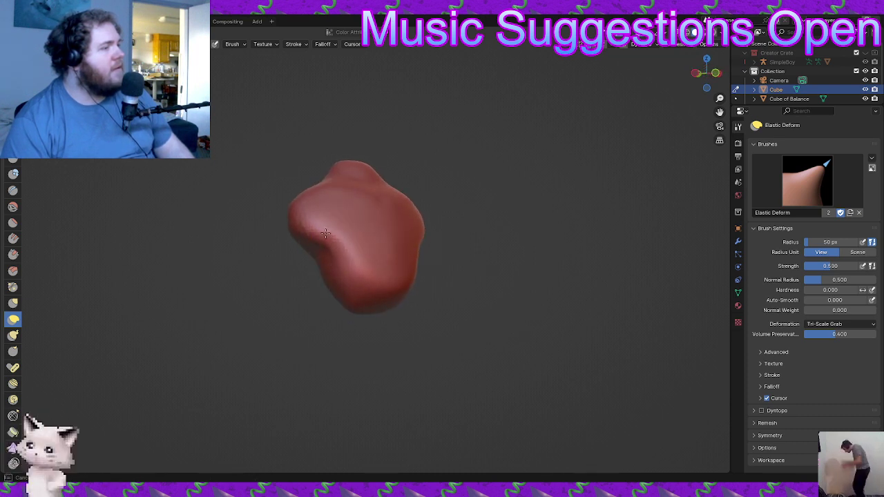
drag(315, 234, 307, 228)
drag(307, 229, 303, 225)
- Carve collarbone creases across the upper chest below the neck with the Crease brush and soften them
middle_drag(303, 224, 253, 246)
mouse_move(372, 250)
middle_down()
mouse_move(339, 253)
mouse_move(373, 263)
middle_up()
scroll(346, 209, up, 3)
middle_drag(345, 208, 377, 223)
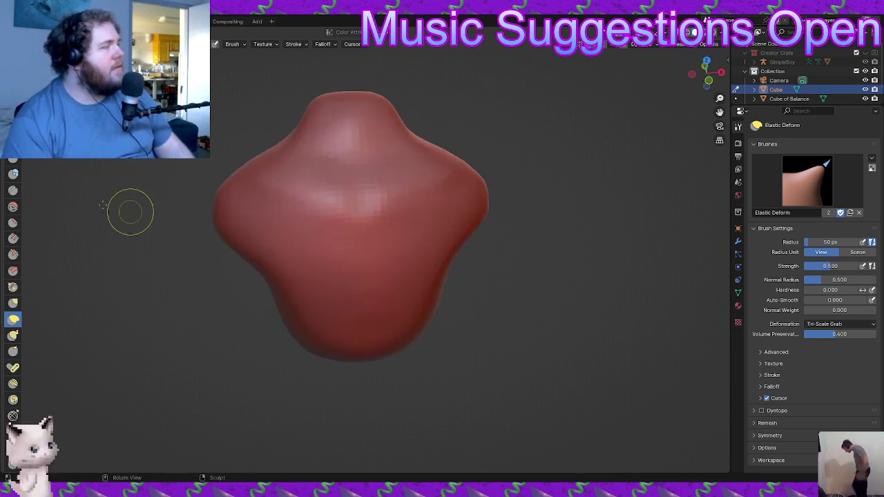
click(13, 190)
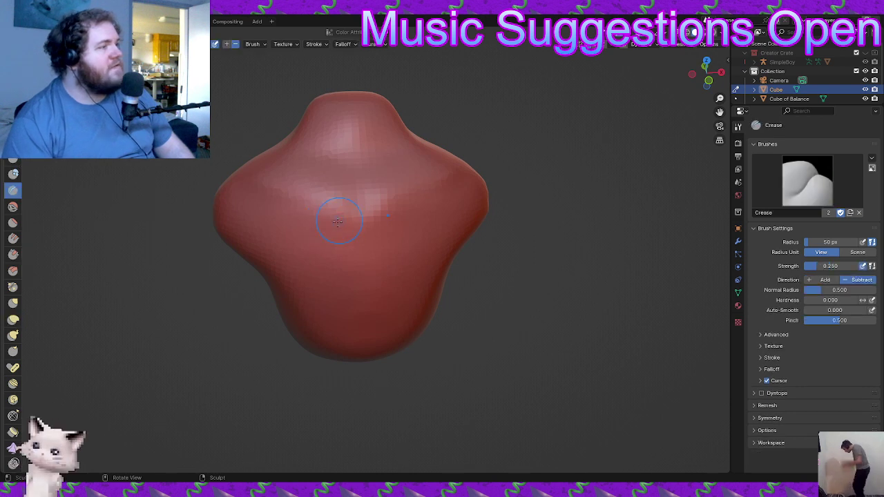
mouse_move(304, 203)
mouse_down()
mouse_move(330, 238)
mouse_move(327, 246)
mouse_move(311, 229)
mouse_move(328, 256)
mouse_move(266, 218)
mouse_move(263, 206)
mouse_up()
mouse_move(334, 202)
shift+mouse_down()
mouse_move(308, 181)
mouse_move(342, 192)
mouse_move(350, 224)
mouse_move(354, 187)
mouse_move(308, 182)
mouse_move(365, 225)
shift+mouse_up()
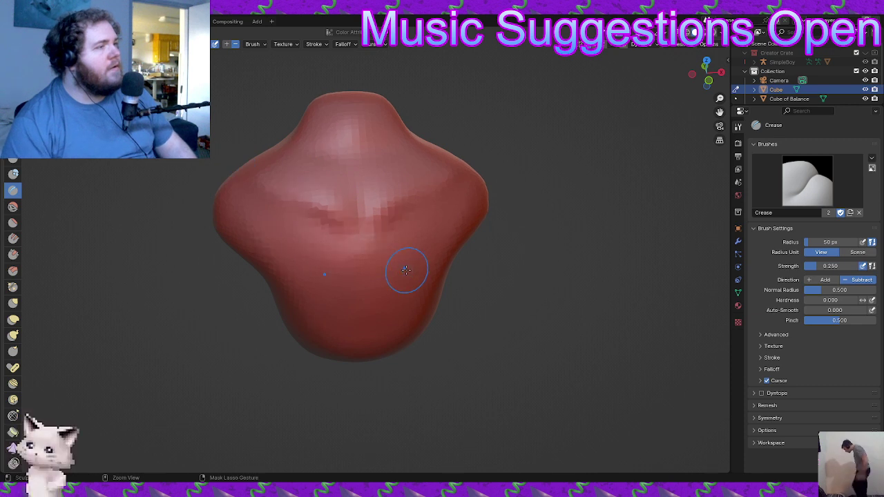
- Flatten the torso's front below the chest creases with the Flatten brush
mouse_move(405, 267)
middle_down()
mouse_move(470, 272)
mouse_move(403, 292)
middle_up()
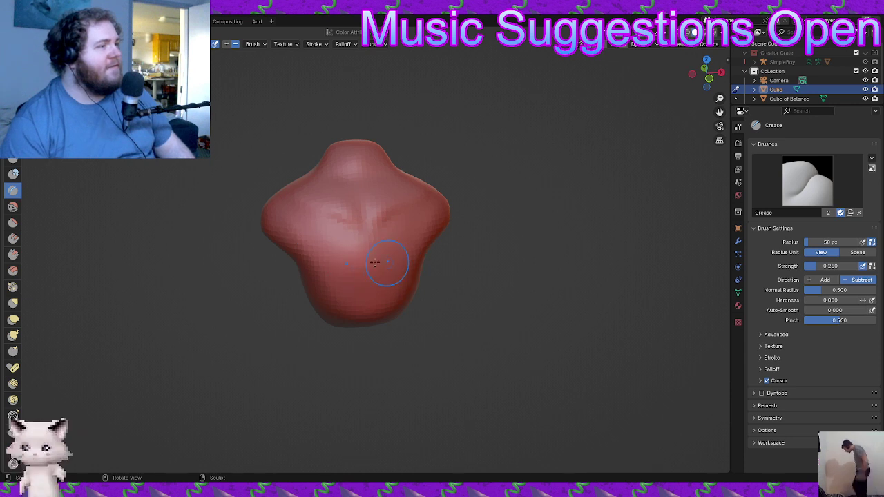
mouse_move(374, 261)
middle_down()
mouse_move(405, 286)
mouse_move(365, 249)
middle_up()
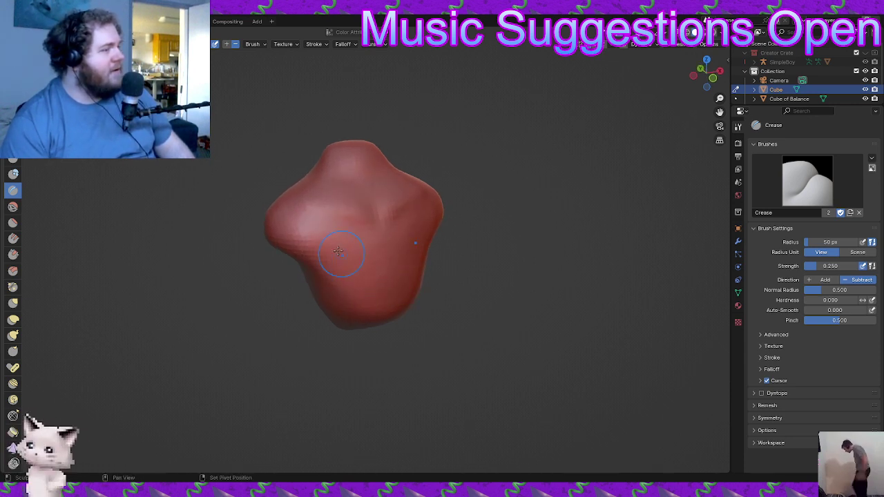
middle_drag(355, 276, 402, 262)
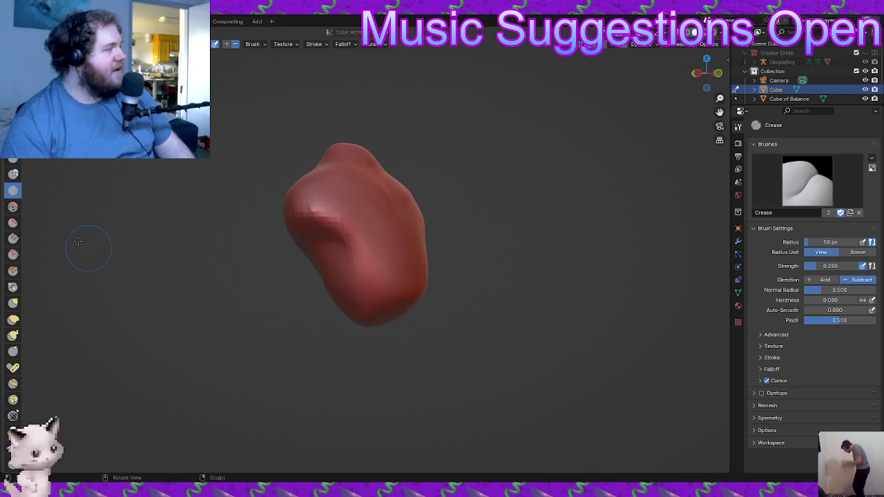
click(15, 225)
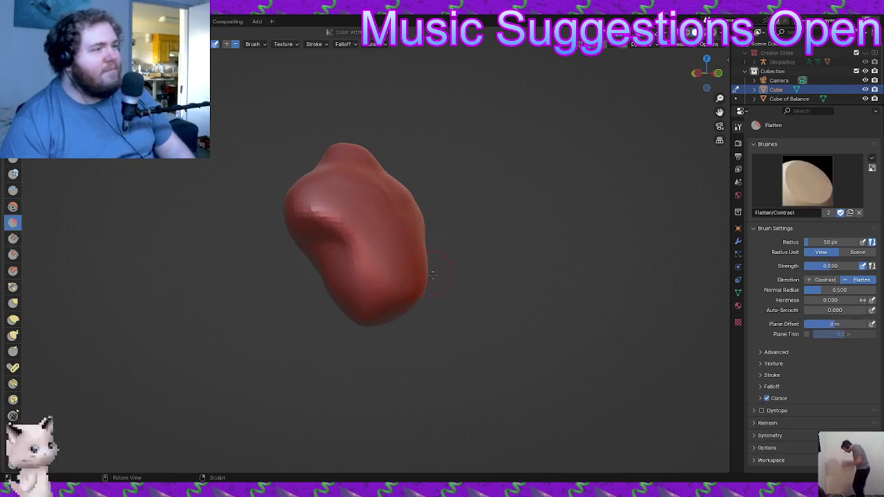
middle_drag(345, 270, 373, 273)
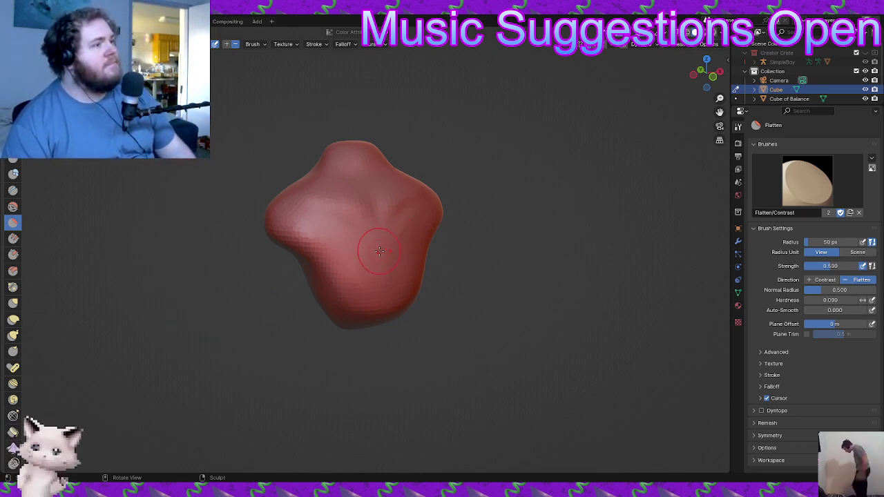
mouse_move(376, 258)
mouse_down()
mouse_move(379, 251)
mouse_move(361, 246)
mouse_move(360, 259)
mouse_move(348, 255)
mouse_move(344, 244)
mouse_up()
drag(407, 259, 411, 258)
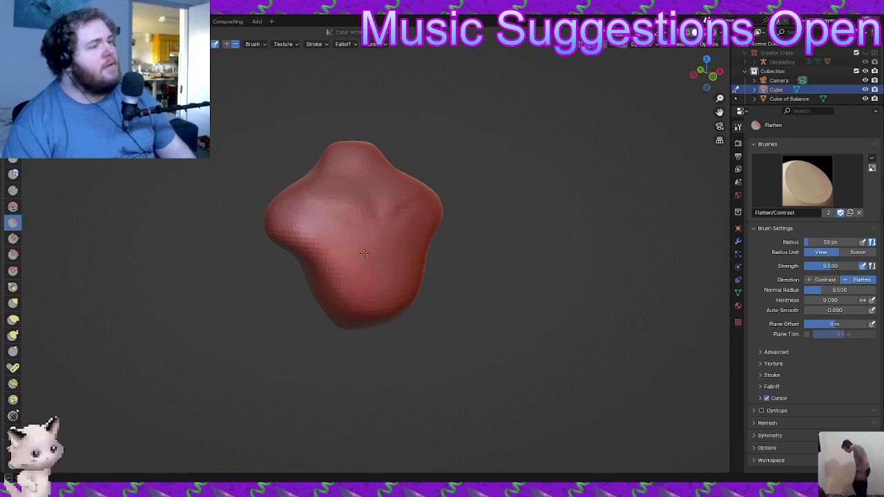
mouse_move(358, 259)
middle_down()
mouse_move(274, 299)
mouse_move(269, 352)
mouse_move(223, 361)
mouse_move(262, 384)
mouse_move(328, 351)
mouse_move(351, 387)
mouse_move(523, 387)
mouse_move(442, 391)
middle_up()
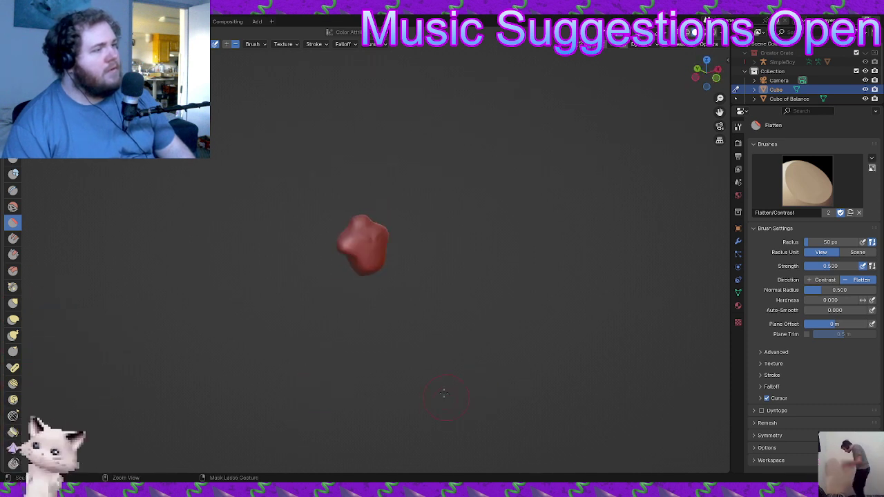
scroll(430, 366, up, 3)
mouse_move(414, 338)
middle_down()
mouse_move(395, 322)
mouse_move(422, 331)
middle_up()
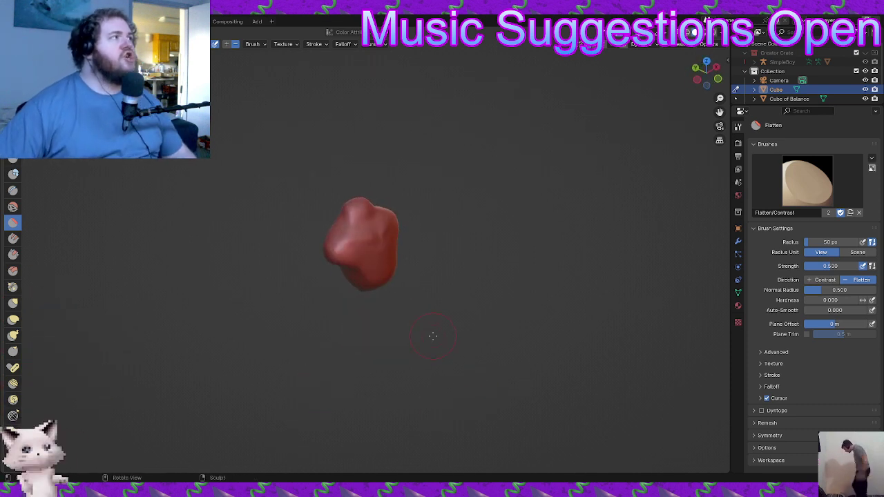
- Switch to the Layout workspace, add a UV sphere and move it along the X axis to one side of the torso
click(114, 22)
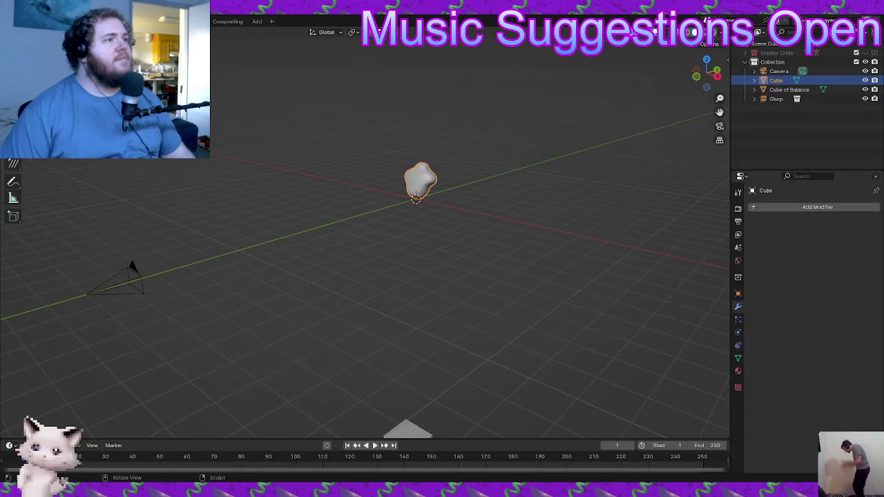
middle_drag(400, 150, 525, 142)
key(shift+a)
mouse_move(525, 139)
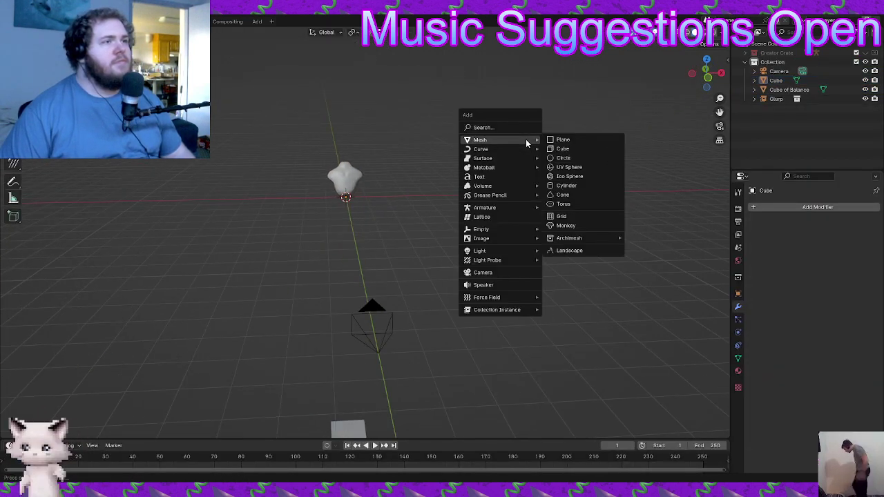
click(569, 169)
scroll(407, 169, up, 3)
key(g)
key(x)
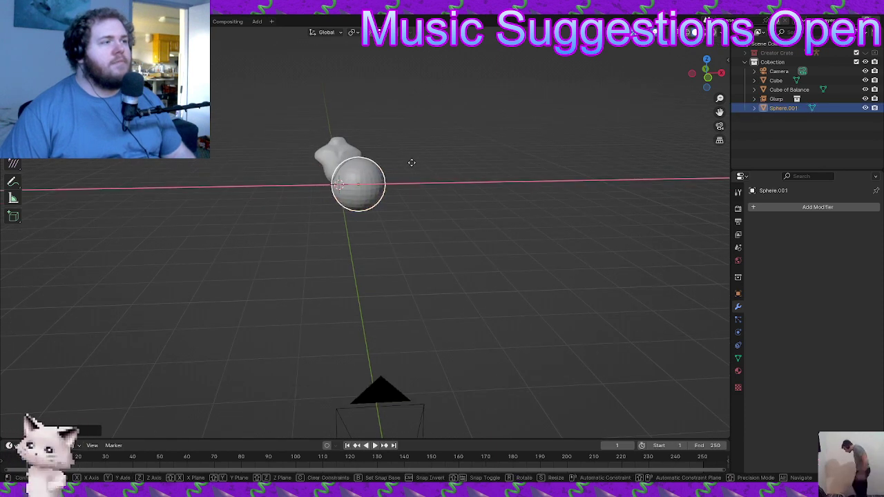
click(417, 168)
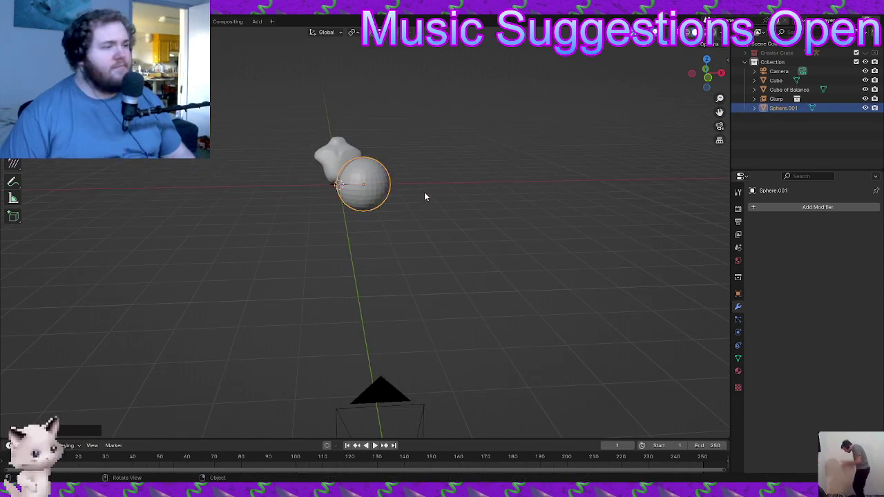
- Add a Mirror modifier to the new sphere on the X axis with Cube of Balance as the mirror object
middle_drag(424, 192, 389, 237)
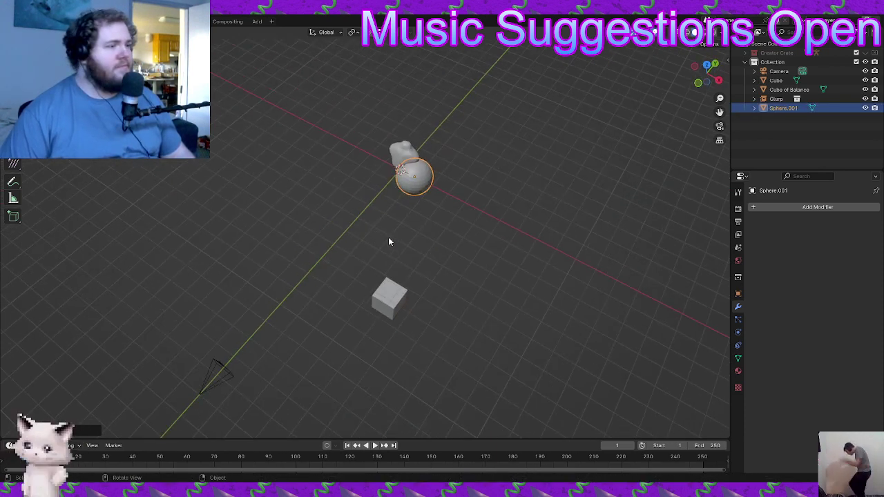
click(756, 209)
mouse_move(756, 209)
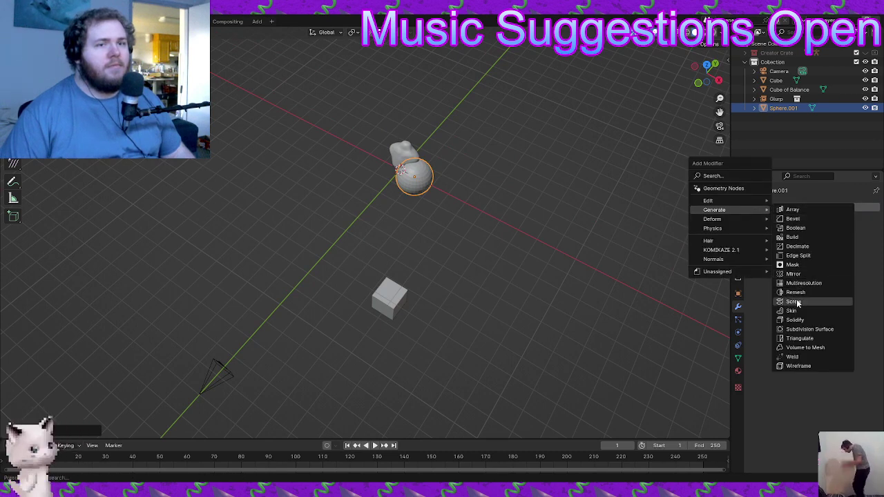
click(829, 274)
click(862, 270)
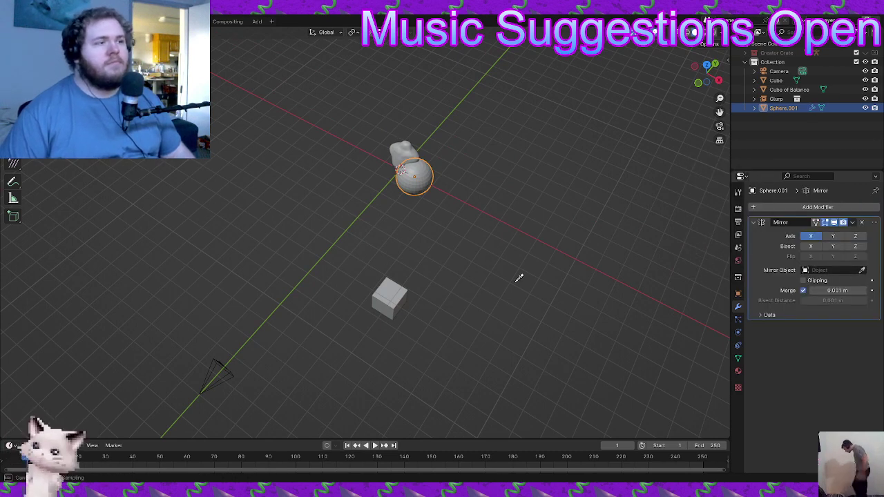
click(390, 301)
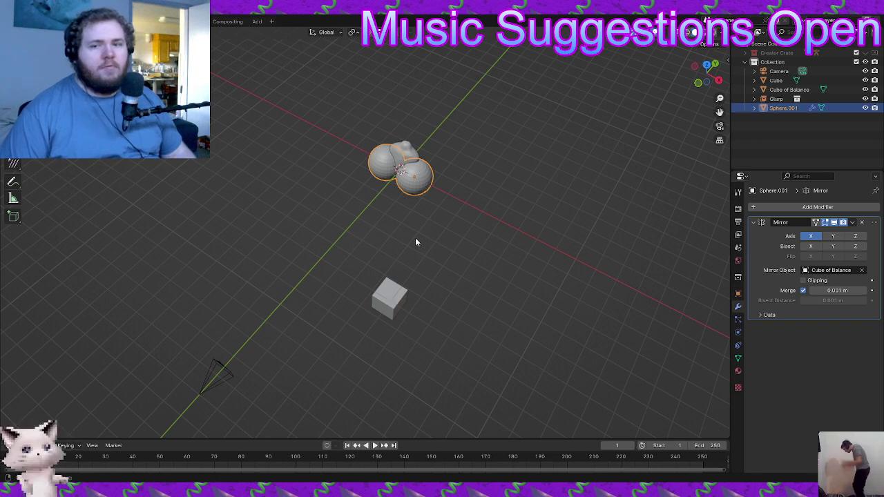
middle_drag(415, 236, 437, 206)
scroll(443, 194, up, 4)
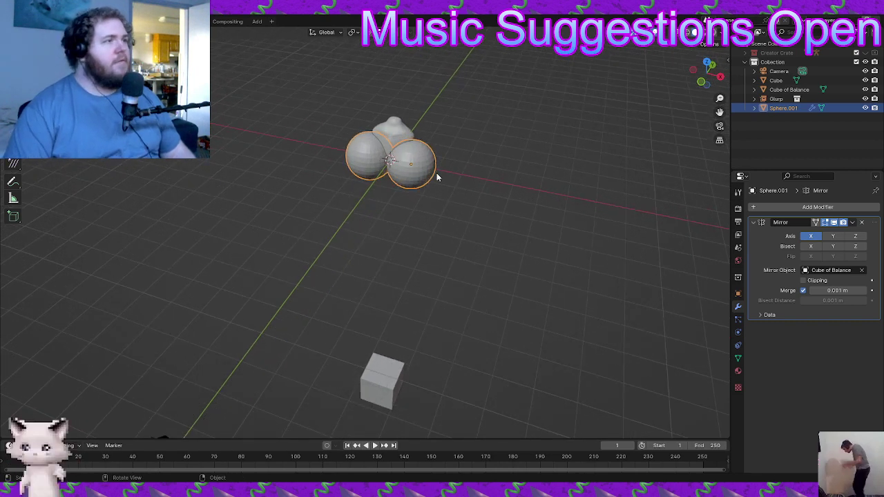
key(KP_Decimal)
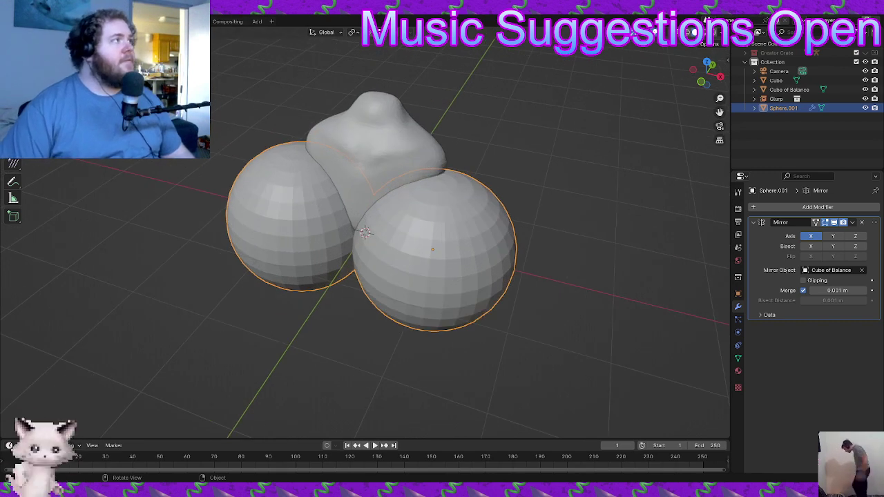
- Switch to the Sculpting workspace with the new mirrored sphere active and choose the Elastic Deform brush
click(189, 21)
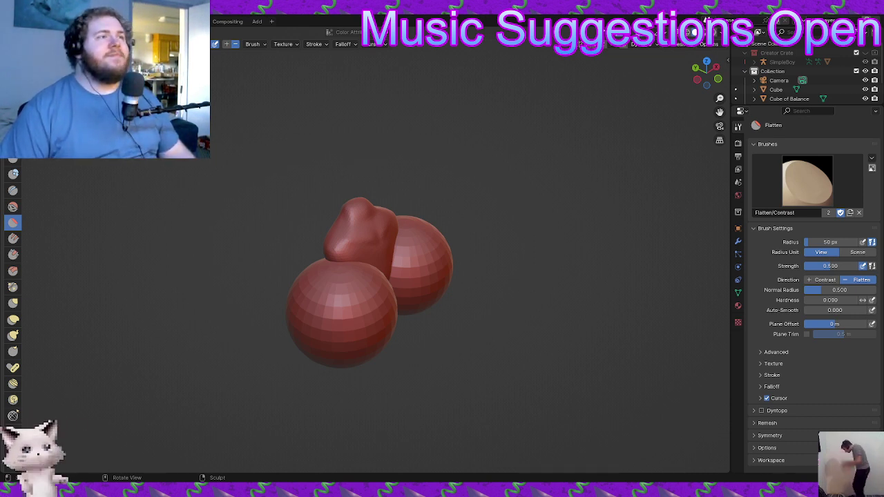
middle_drag(414, 235, 469, 235)
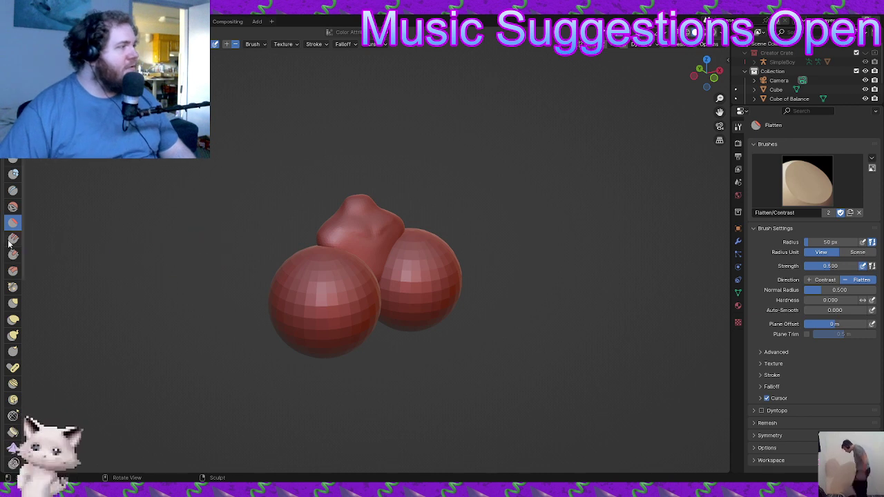
click(13, 175)
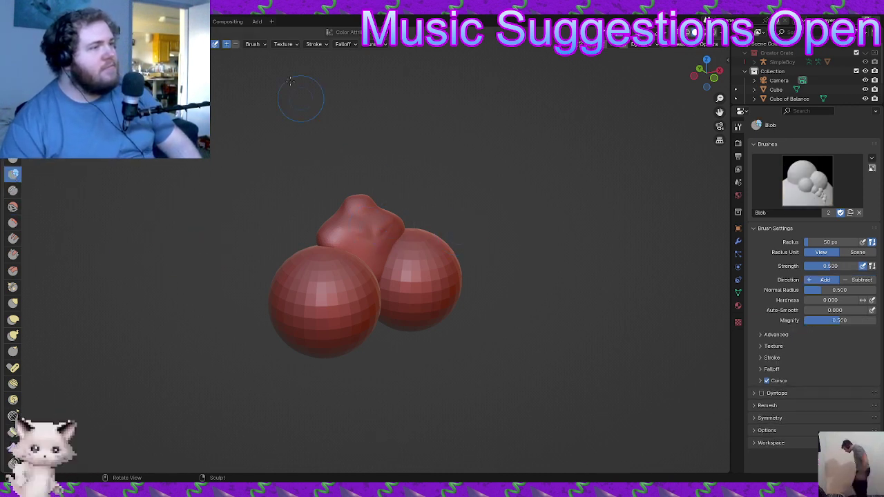
mouse_move(485, 274)
middle_down()
mouse_move(442, 297)
mouse_move(208, 286)
middle_up()
scroll(408, 318, down, 4)
click(14, 319)
mouse_move(192, 379)
middle_down()
mouse_move(400, 328)
mouse_move(395, 291)
middle_up()
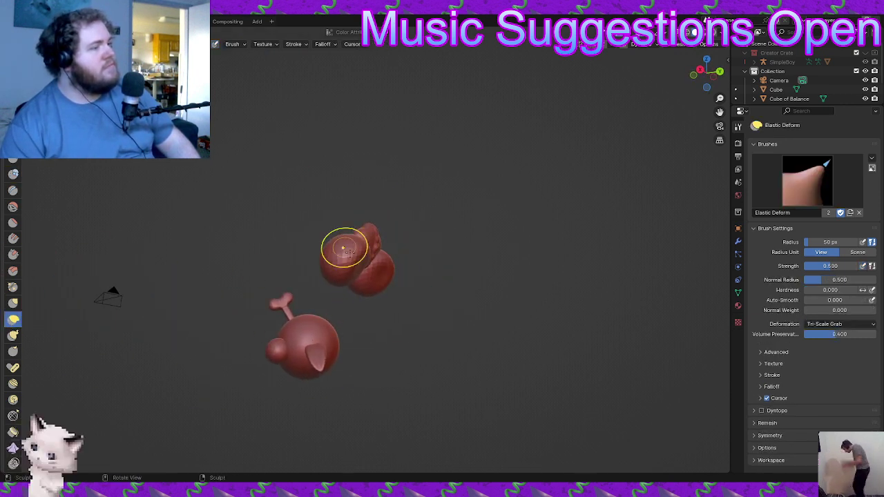
- Squash the mirrored spheres into smaller flattened lobes against the torso's front with the Elastic Deform brush
middle_drag(355, 244, 343, 292)
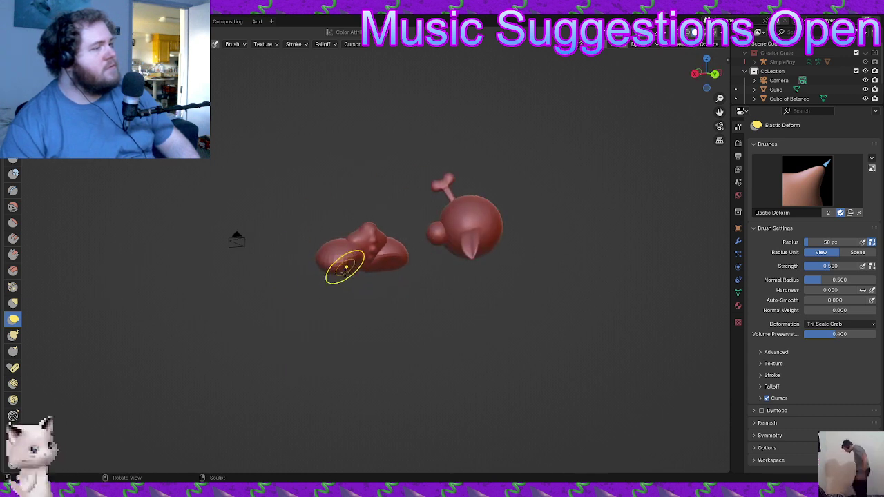
drag(345, 272, 353, 239)
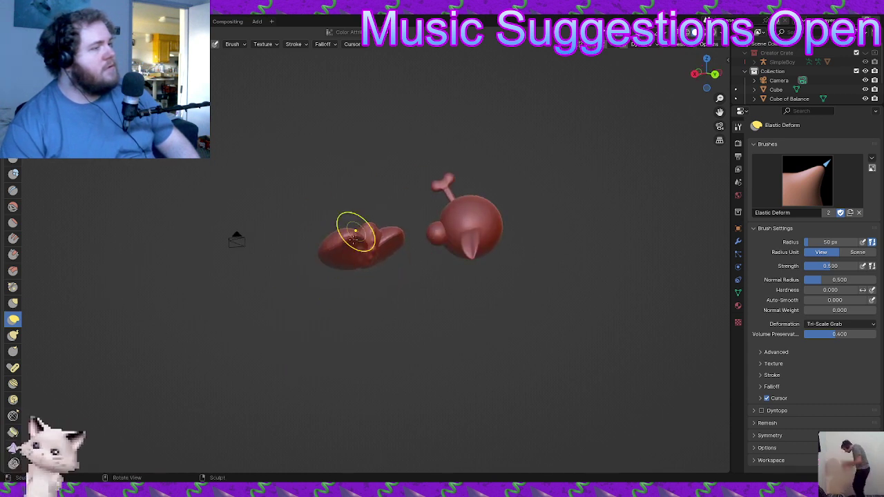
middle_drag(355, 235, 362, 246)
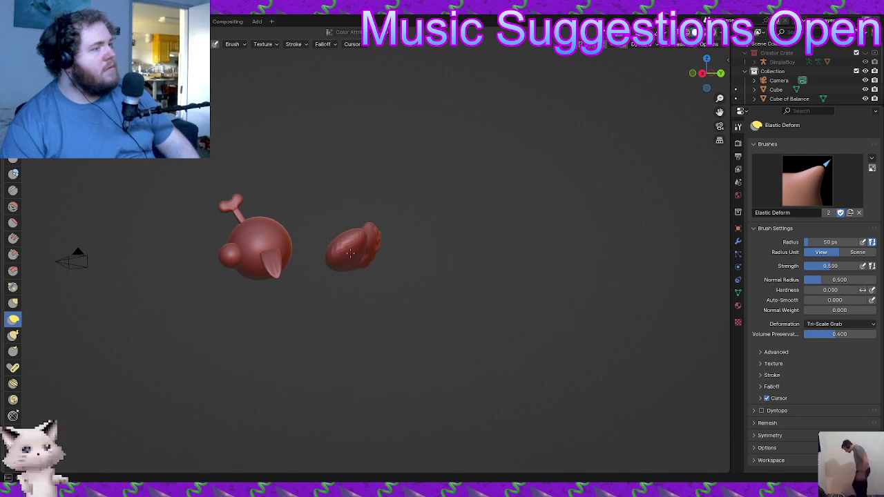
mouse_move(331, 246)
middle_down()
mouse_move(367, 257)
mouse_move(348, 267)
mouse_move(382, 259)
mouse_move(373, 252)
mouse_move(391, 237)
middle_up()
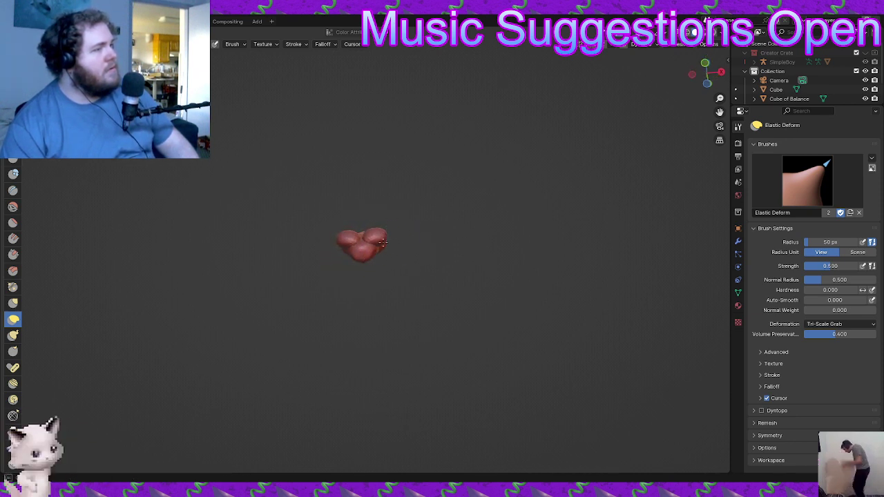
middle_drag(393, 246, 357, 306)
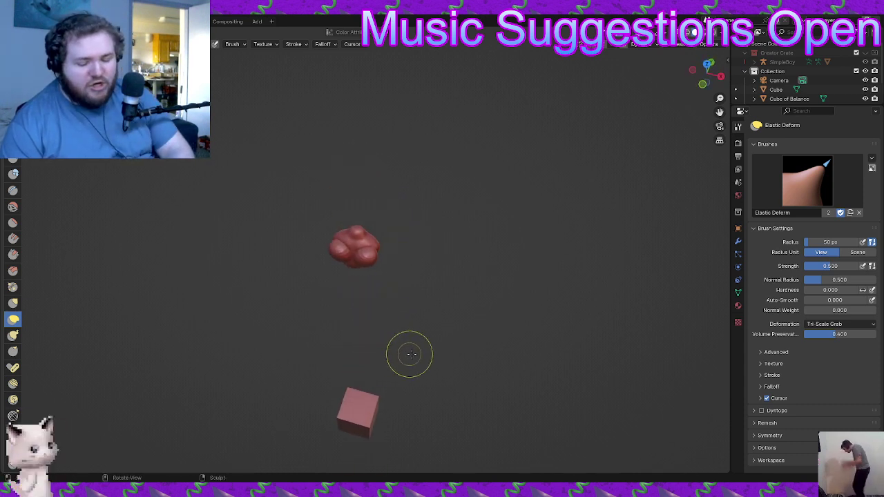
- Push the inner and outer sides of the mirrored lobes to separate them at the chest's centre and narrow them
middle_drag(408, 353, 412, 344)
middle_drag(387, 259, 390, 249)
scroll(391, 249, up, 5)
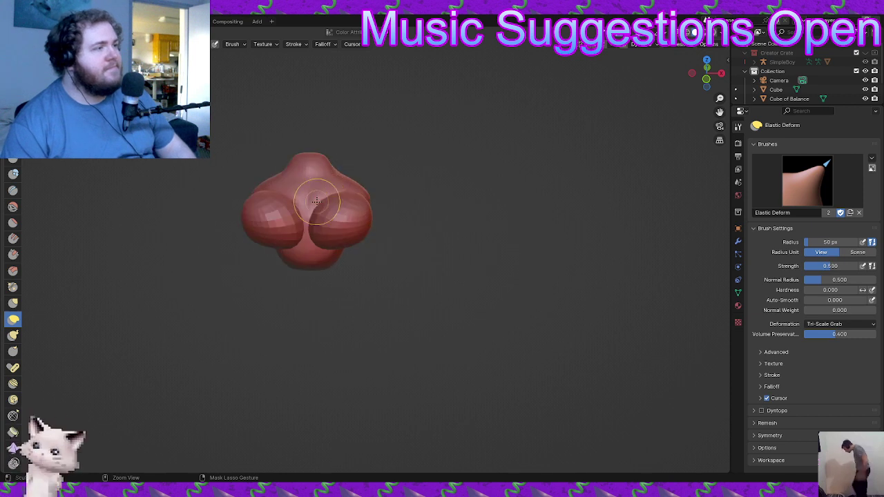
mouse_move(306, 199)
mouse_down()
mouse_move(320, 200)
mouse_move(326, 224)
mouse_up()
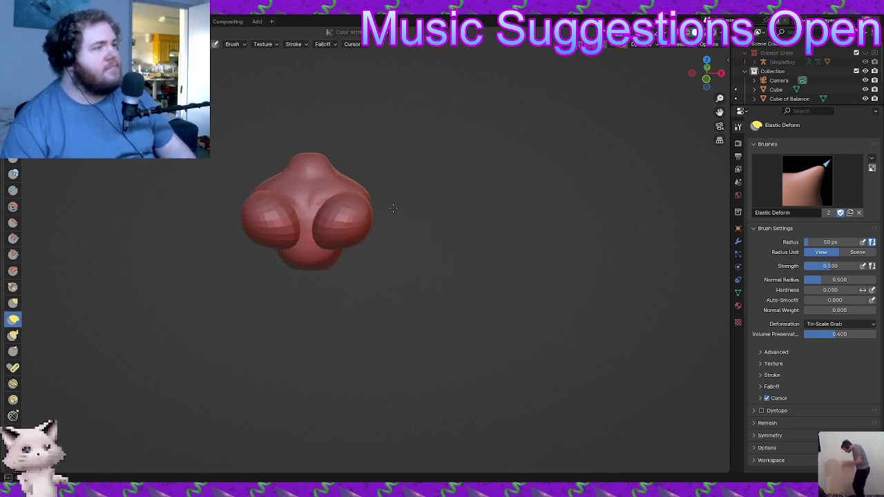
mouse_move(394, 211)
mouse_down()
mouse_move(309, 195)
mouse_move(326, 199)
mouse_up()
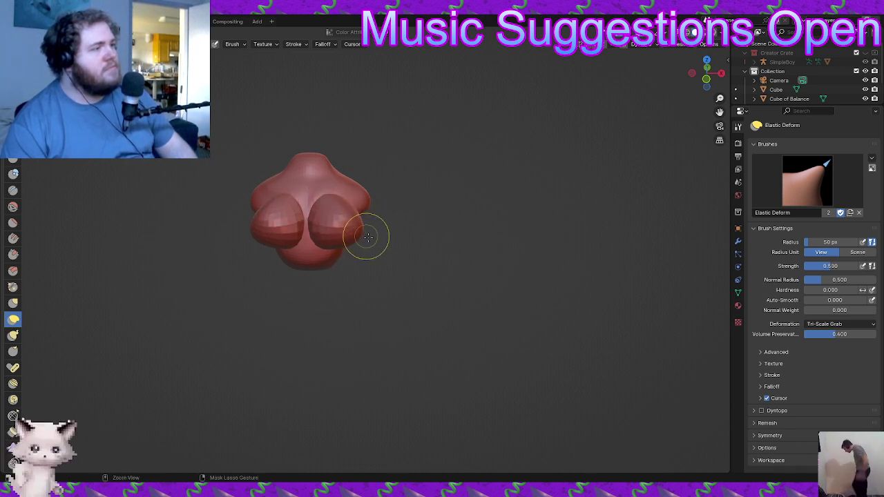
- Reshape the mirrored lobes into elongated ovals resting on the front of the chest with Elastic Deform
middle_drag(344, 250, 274, 207)
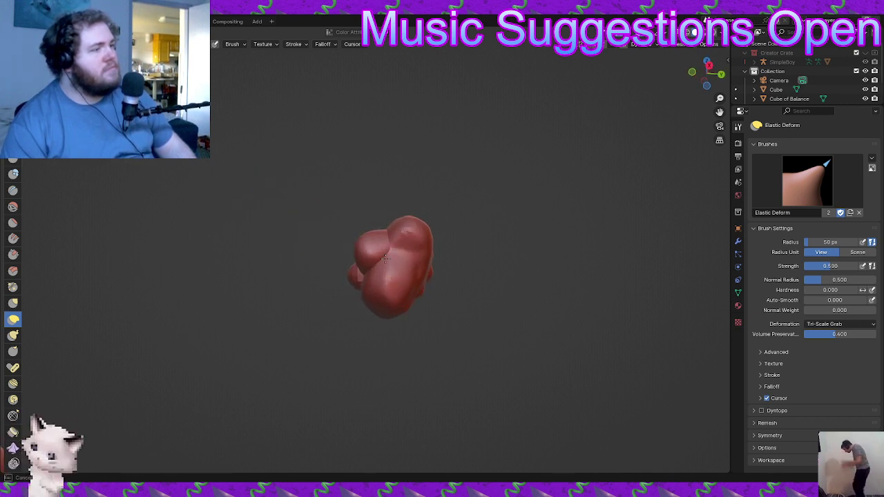
middle_drag(368, 262, 522, 255)
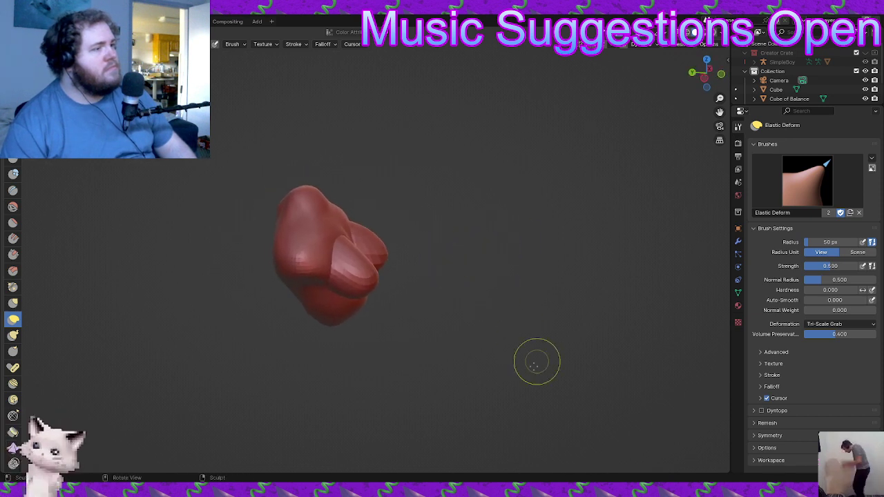
middle_drag(456, 304, 437, 341)
ctrl+middle_drag(436, 342, 396, 278)
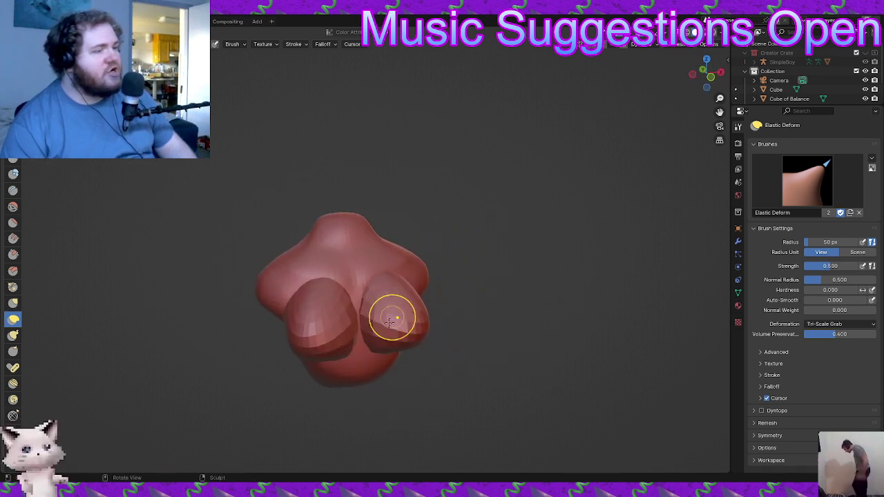
middle_drag(393, 316, 375, 250)
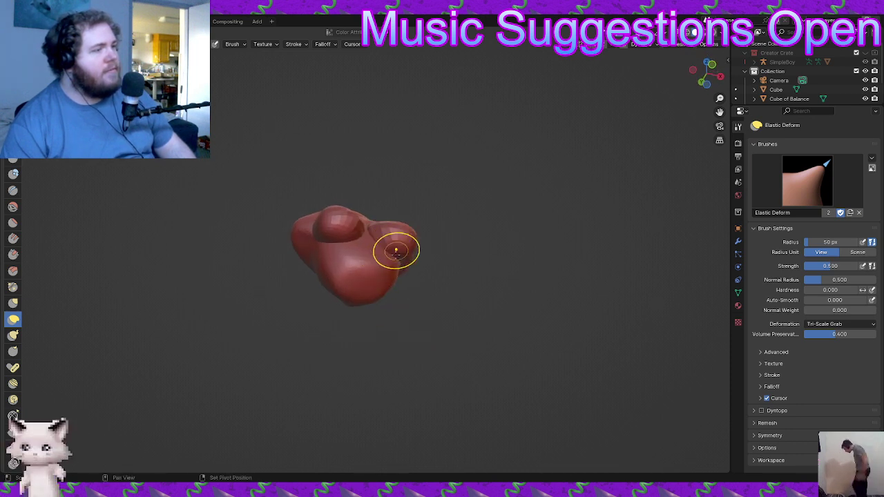
mouse_move(396, 251)
middle_down()
mouse_move(394, 297)
mouse_move(422, 317)
mouse_move(399, 282)
mouse_move(376, 297)
mouse_move(355, 296)
mouse_move(354, 264)
mouse_move(312, 322)
mouse_move(360, 328)
middle_up()
scroll(358, 339, down, 4)
middle_drag(360, 373, 406, 346)
scroll(369, 223, up, 5)
middle_drag(369, 223, 363, 311)
scroll(363, 332, up, 2)
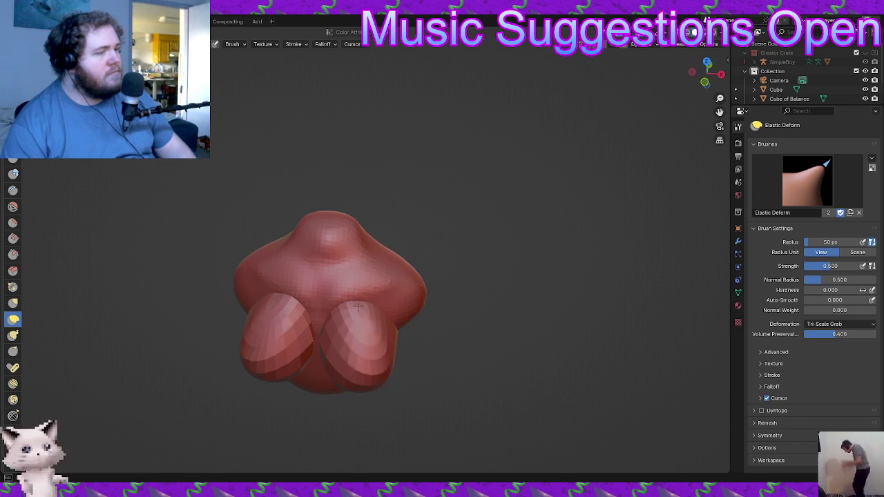
- Voxel-remesh the mirrored chest forms, reduce the voxel size and remesh them again for finer geometry
middle_drag(371, 346, 411, 375)
key(ctrl+r)
scroll(450, 356, down, 2)
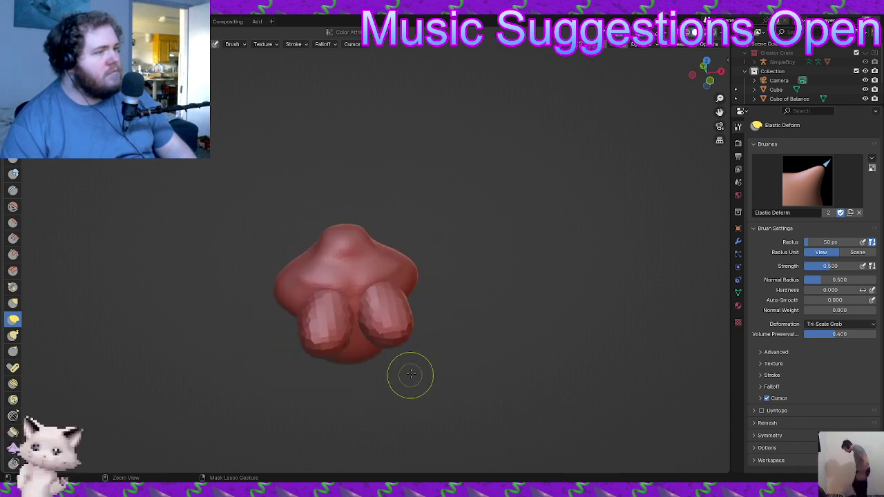
scroll(410, 373, up, 2)
key(r)
click(437, 334)
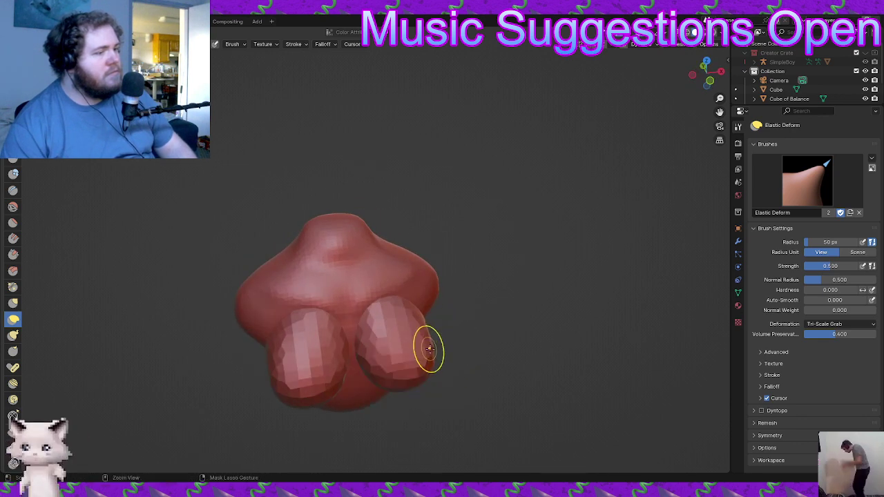
key(ctrl+r)
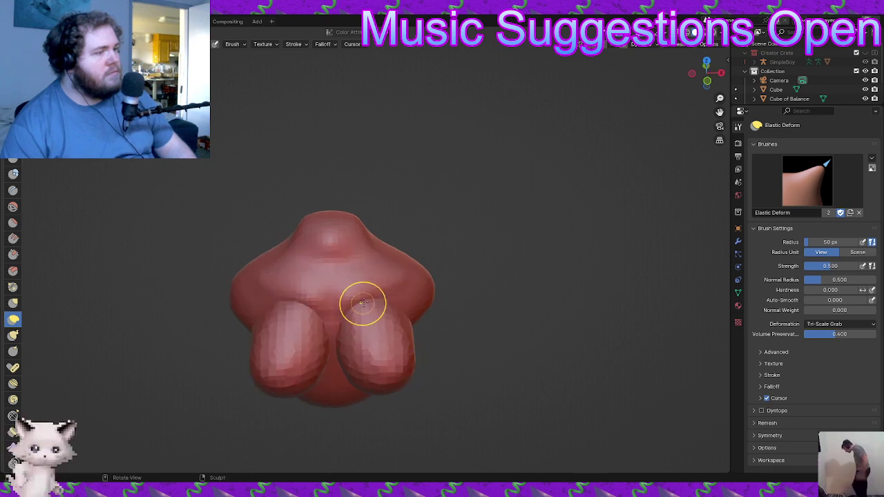
- Pull the upper edges of the mirrored chest forms outward and blend them toward the torso with Elastic Deform
mouse_move(363, 303)
mouse_down()
mouse_move(364, 295)
mouse_move(363, 305)
mouse_up()
middle_drag(287, 349, 297, 326)
mouse_move(288, 298)
mouse_down()
mouse_move(285, 314)
mouse_move(298, 304)
mouse_up()
mouse_move(367, 297)
mouse_down()
mouse_move(377, 308)
mouse_move(403, 302)
mouse_move(375, 322)
mouse_move(417, 321)
mouse_up()
mouse_move(418, 324)
middle_down()
mouse_move(380, 327)
mouse_move(344, 296)
middle_up()
drag(340, 297, 334, 279)
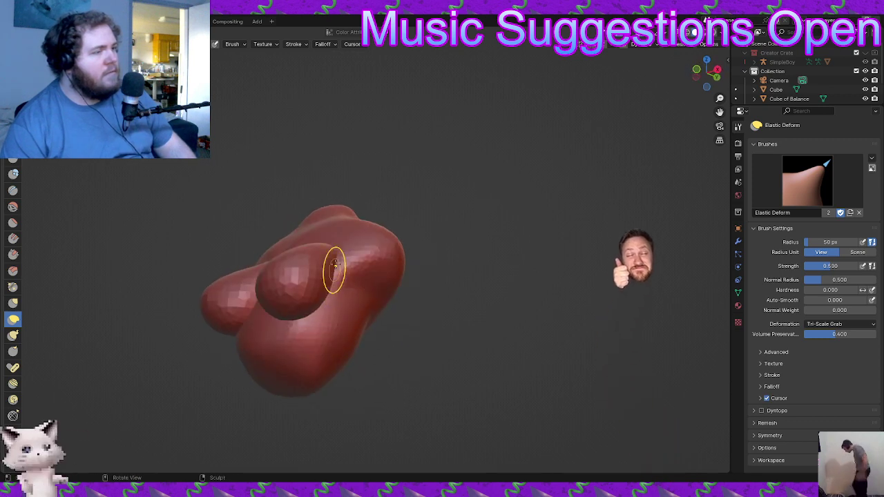
- Broaden the tops of the mirrored chest forms toward the shoulders and adjust their inner upper edges
middle_drag(334, 270, 355, 302)
drag(346, 296, 365, 283)
drag(335, 286, 336, 280)
middle_drag(332, 282, 324, 302)
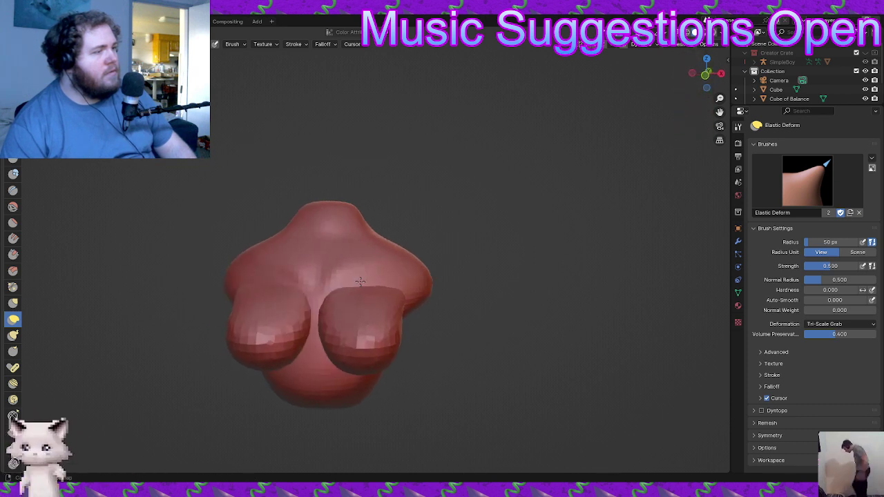
mouse_move(323, 301)
mouse_down()
mouse_move(322, 325)
mouse_move(329, 293)
mouse_up()
- Refine the outer sides and undersides of the mirrored chest forms where they meet the torso
middle_drag(363, 297, 429, 308)
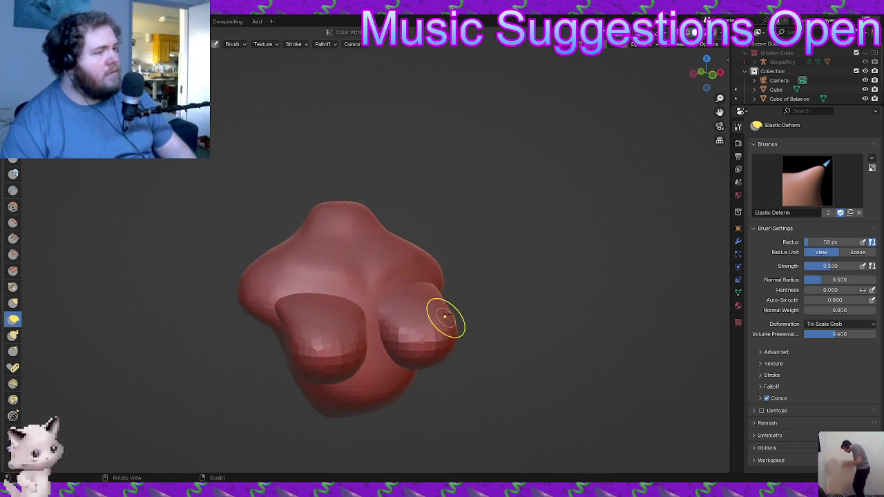
scroll(442, 319, down, 2)
drag(403, 316, 402, 310)
mouse_move(402, 337)
middle_down()
mouse_move(417, 295)
mouse_move(395, 281)
mouse_move(385, 320)
mouse_move(355, 298)
middle_up()
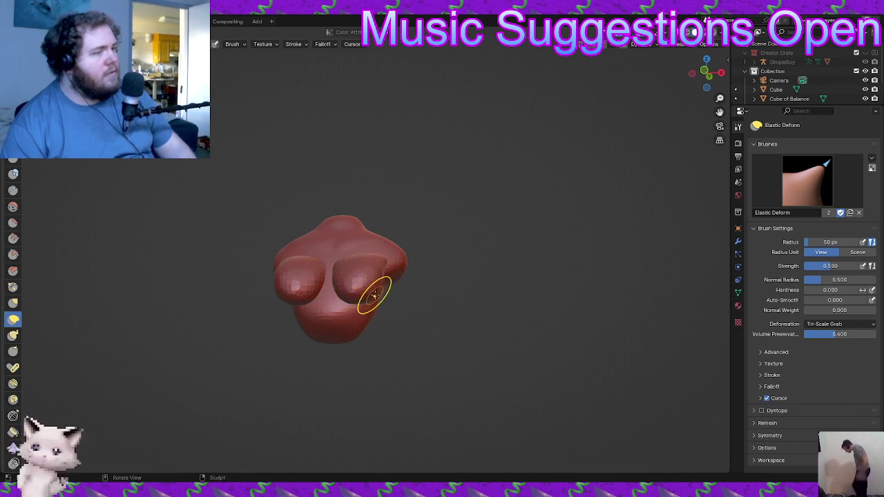
mouse_move(391, 296)
middle_down()
mouse_move(380, 304)
mouse_move(343, 252)
middle_up()
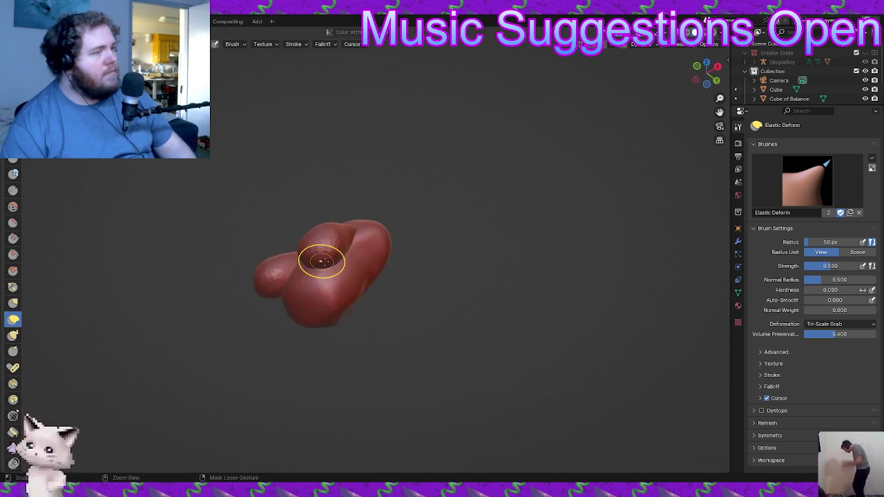
middle_drag(342, 259, 422, 317)
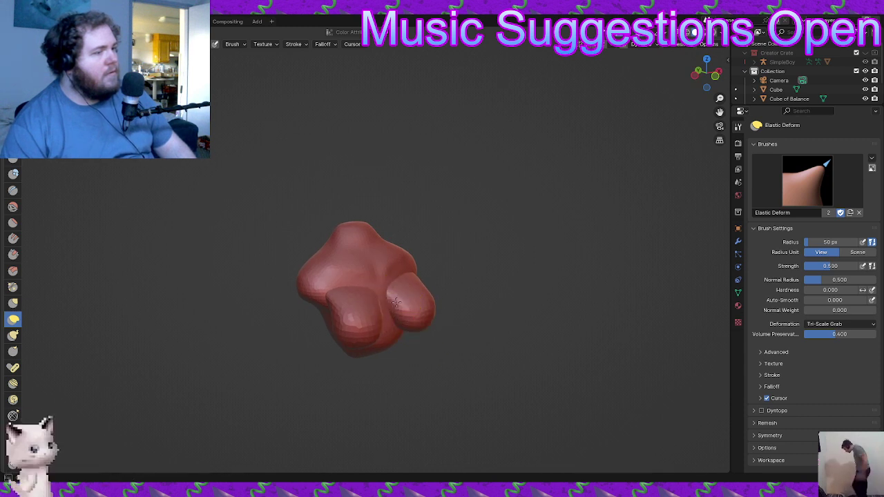
- Set a finer voxel size for the mirrored chest forms and remesh them
key(r)
click(455, 332)
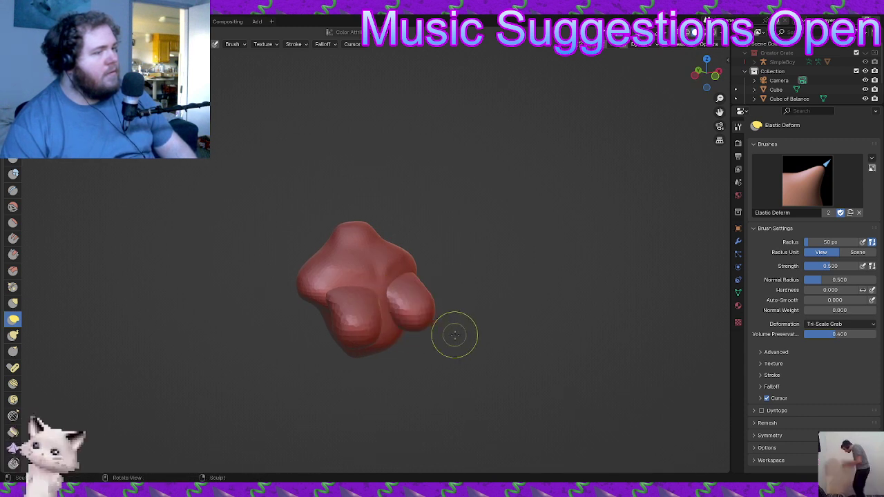
key(ctrl+r)
scroll(420, 329, up, 1)
middle_drag(420, 329, 380, 335)
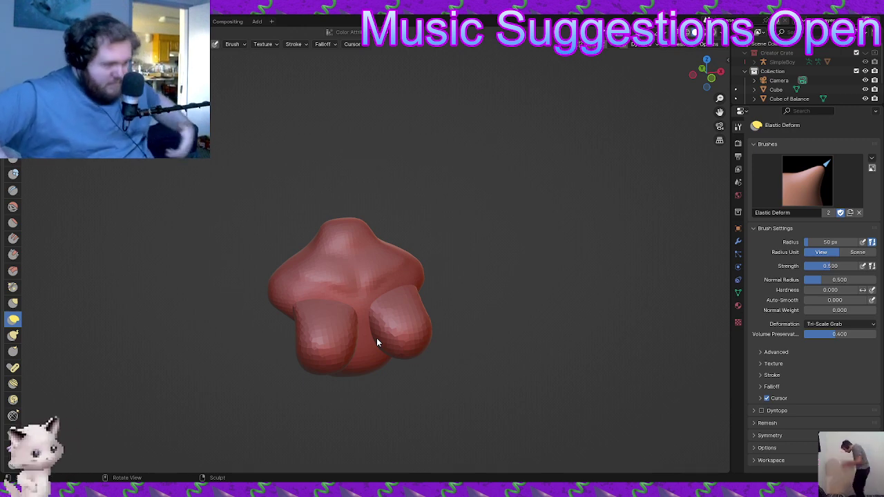
mouse_move(415, 361)
middle_down()
mouse_move(433, 326)
mouse_move(361, 475)
middle_up()
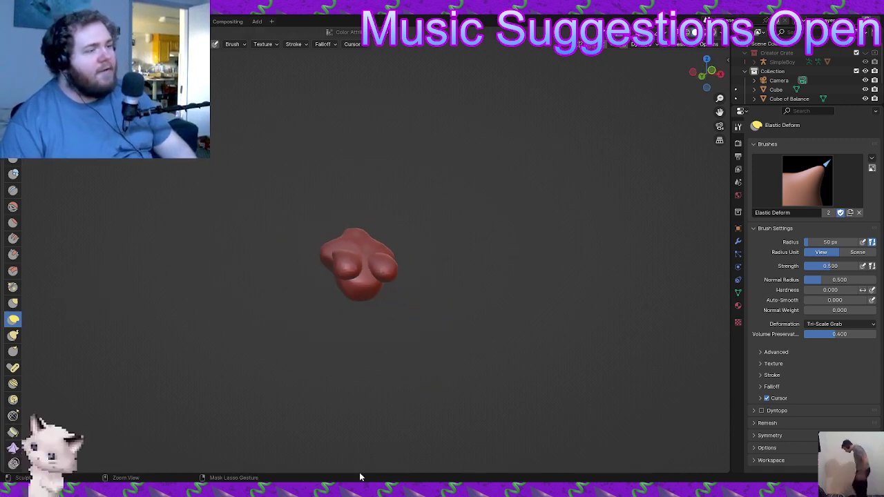
mouse_move(378, 288)
ctrl+middle_down()
mouse_move(389, 298)
mouse_move(379, 319)
ctrl+middle_up()
mouse_move(379, 266)
mouse_down()
mouse_move(393, 445)
mouse_move(375, 430)
mouse_up()
mouse_move(375, 430)
middle_down()
mouse_move(404, 438)
mouse_move(432, 428)
mouse_move(401, 407)
mouse_move(401, 357)
middle_up()
key(ctrl+z)
- Extend the outer upper corners of the mirrored chest forms toward the armpits with Elastic Deform
mouse_move(396, 312)
middle_down()
mouse_move(438, 329)
mouse_move(438, 338)
mouse_move(401, 314)
mouse_move(331, 295)
mouse_move(352, 292)
mouse_move(339, 272)
mouse_move(362, 316)
mouse_move(381, 320)
middle_up()
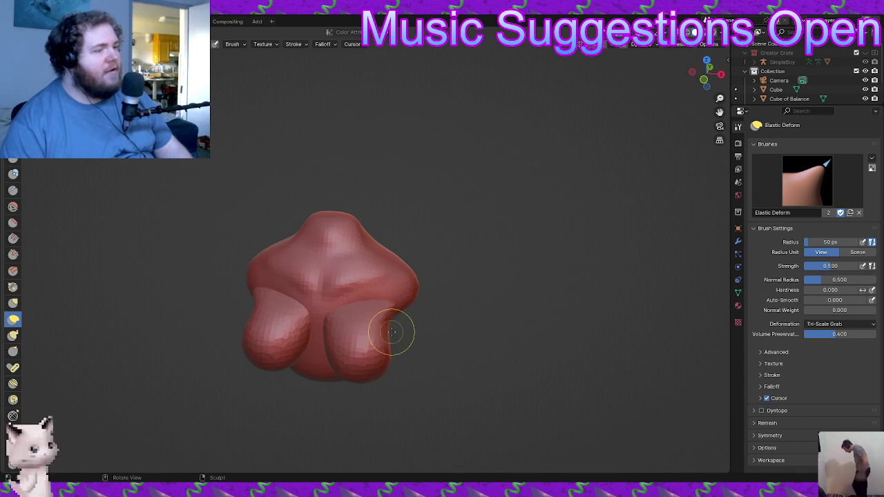
scroll(391, 325, up, 1)
mouse_move(369, 319)
middle_down()
mouse_move(385, 310)
mouse_move(414, 325)
middle_up()
scroll(412, 330, down, 1)
scroll(401, 345, down, 3)
mouse_move(377, 375)
middle_down()
mouse_move(414, 373)
mouse_move(391, 376)
middle_up()
mouse_move(391, 376)
ctrl+middle_down()
mouse_move(384, 314)
mouse_move(435, 306)
mouse_move(435, 293)
ctrl+middle_up()
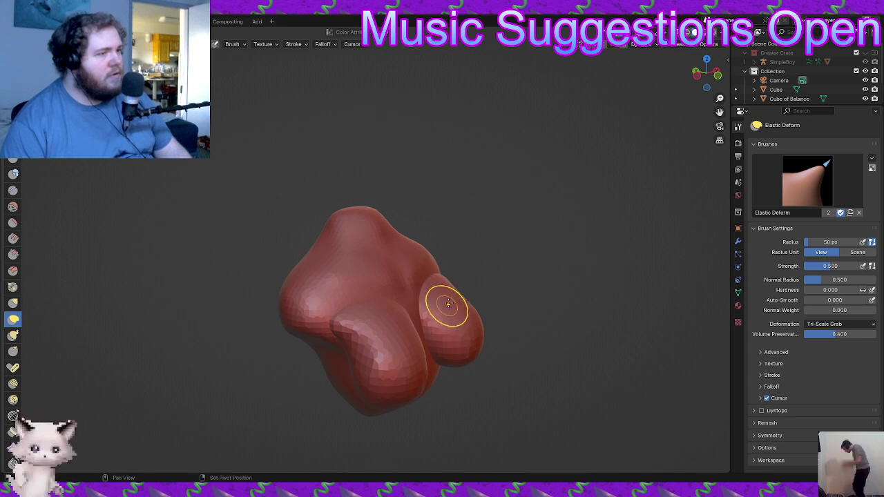
mouse_move(444, 306)
middle_down()
mouse_move(465, 265)
mouse_move(338, 305)
middle_up()
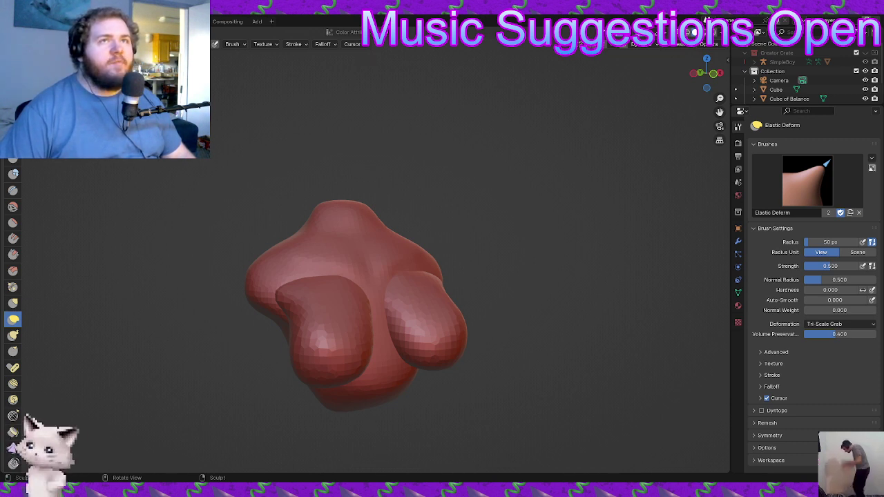
- Switch to Object Mode and move the mirrored chest forms slightly along the Z axis on the torso
scroll(405, 315, down, 5)
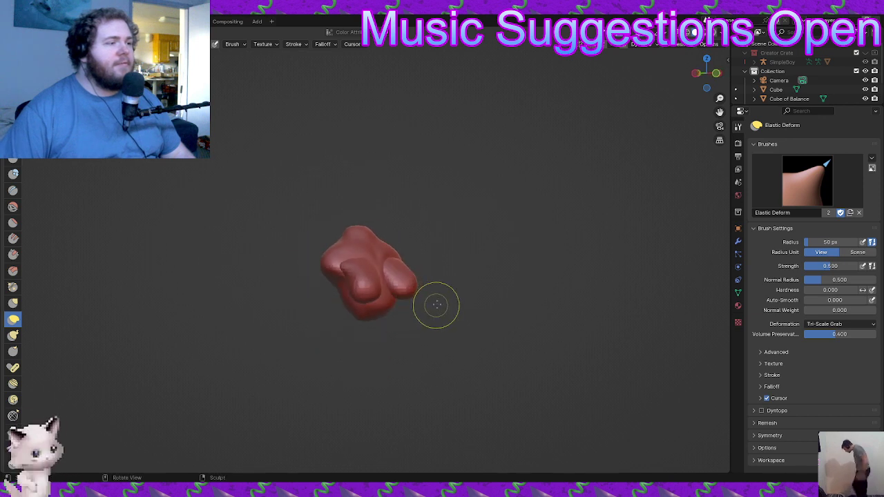
key(ctrl+Tab)
click(462, 241)
key(g)
key(z)
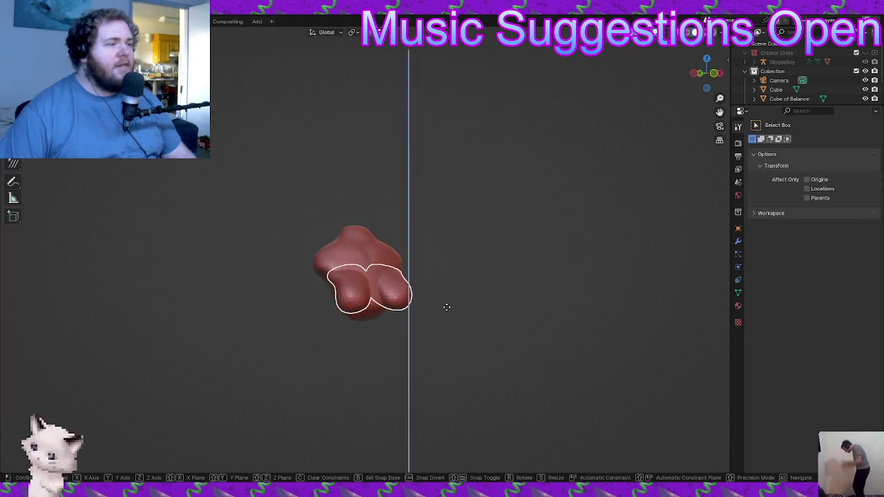
click(460, 285)
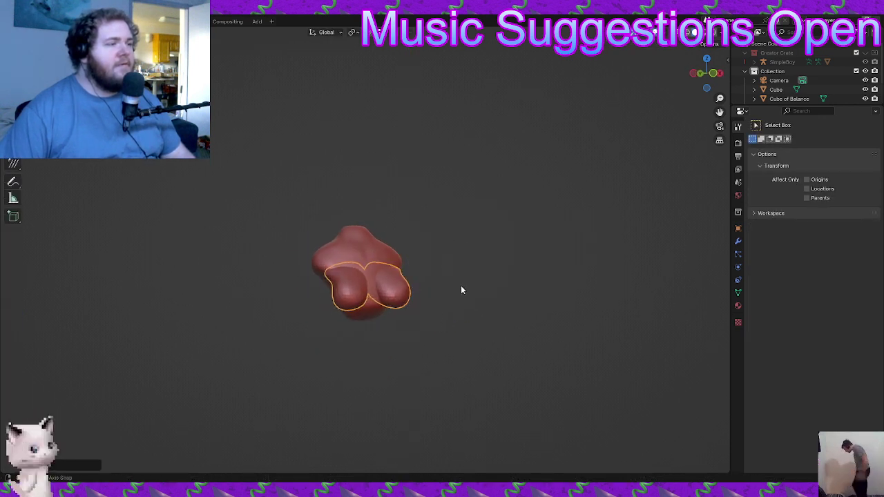
- Move the mirrored chest forms along the Z axis to adjust their height on the torso, and return to Sculpt Mode
mouse_move(460, 286)
middle_down()
mouse_move(350, 277)
mouse_move(397, 298)
mouse_move(390, 297)
mouse_move(405, 276)
mouse_move(400, 237)
mouse_move(387, 252)
mouse_move(375, 247)
mouse_move(379, 235)
mouse_move(418, 253)
middle_up()
key(g)
key(z)
click(384, 318)
key(ctrl+Tab)
click(402, 283)
scroll(402, 277, up, 2)
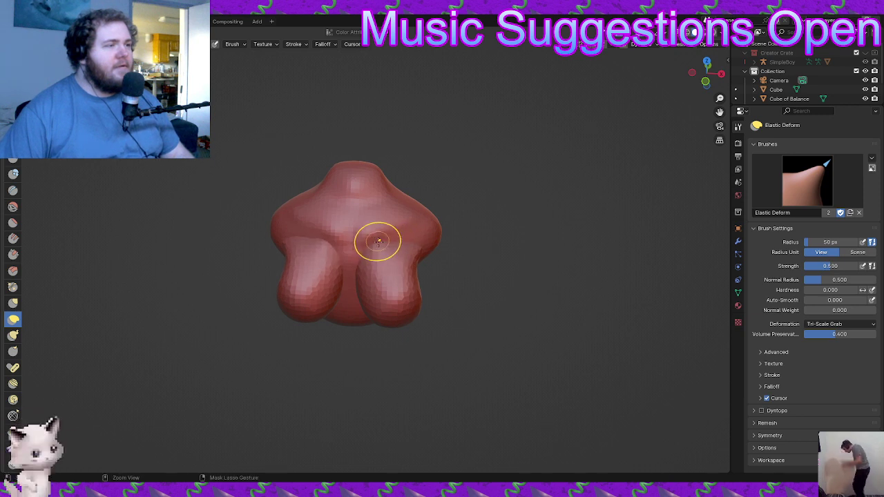
- Reshape the upper edges of the mirrored chest forms where they meet the upper torso with Elastic Deform
mouse_move(376, 239)
middle_down()
mouse_move(415, 206)
mouse_move(412, 214)
middle_up()
drag(413, 215, 416, 218)
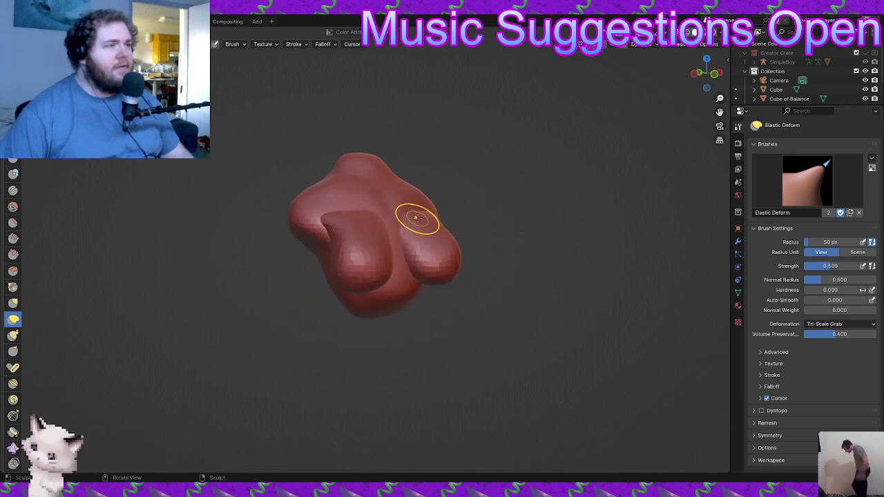
scroll(418, 219, up, 2)
mouse_move(418, 219)
middle_down()
mouse_move(390, 228)
mouse_move(400, 222)
middle_up()
drag(401, 222, 404, 234)
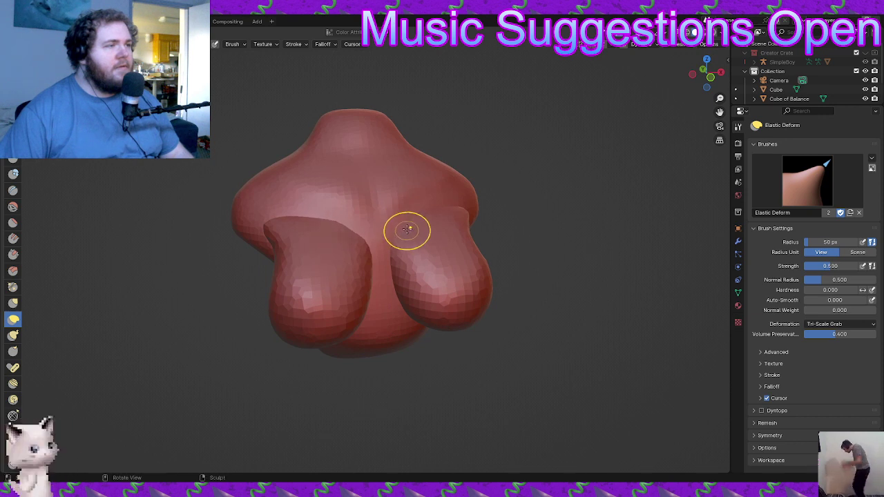
mouse_move(406, 230)
middle_down()
mouse_move(309, 238)
mouse_move(349, 253)
middle_up()
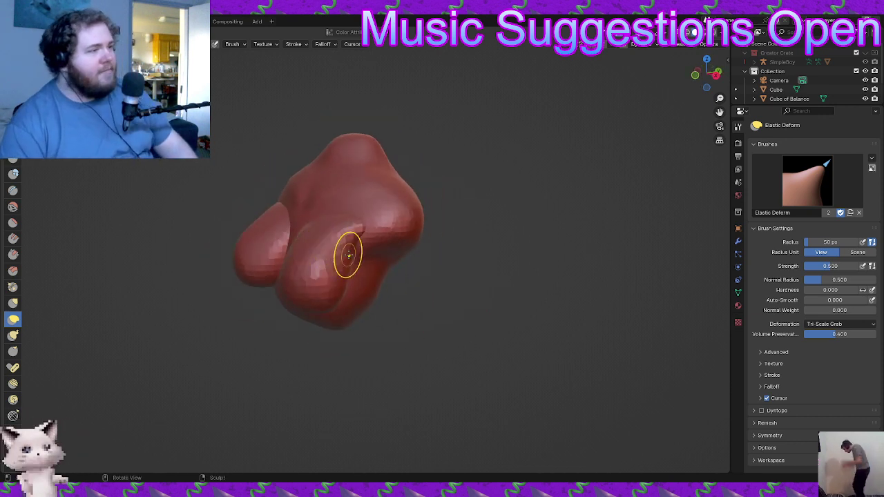
- Refine the undersides, inner sides and outer upper corners of the mirrored chest forms with Elastic Deform
middle_drag(357, 322, 353, 289)
mouse_move(353, 290)
mouse_down()
mouse_move(351, 310)
mouse_move(339, 310)
mouse_up()
mouse_move(349, 290)
middle_down()
mouse_move(300, 283)
mouse_move(293, 295)
mouse_move(316, 284)
mouse_move(315, 270)
mouse_move(297, 286)
middle_up()
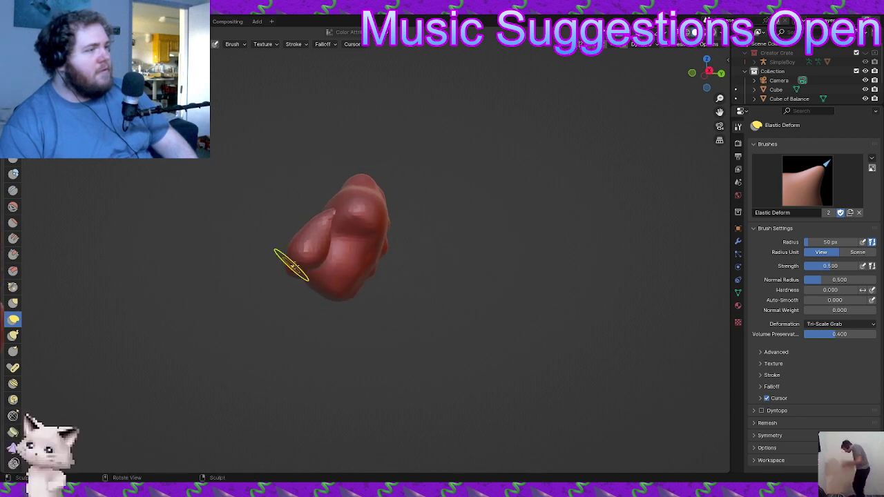
mouse_move(286, 257)
middle_down()
mouse_move(345, 272)
mouse_move(337, 255)
mouse_move(366, 266)
middle_up()
drag(399, 277, 382, 289)
middle_drag(382, 289, 353, 248)
drag(340, 230, 325, 230)
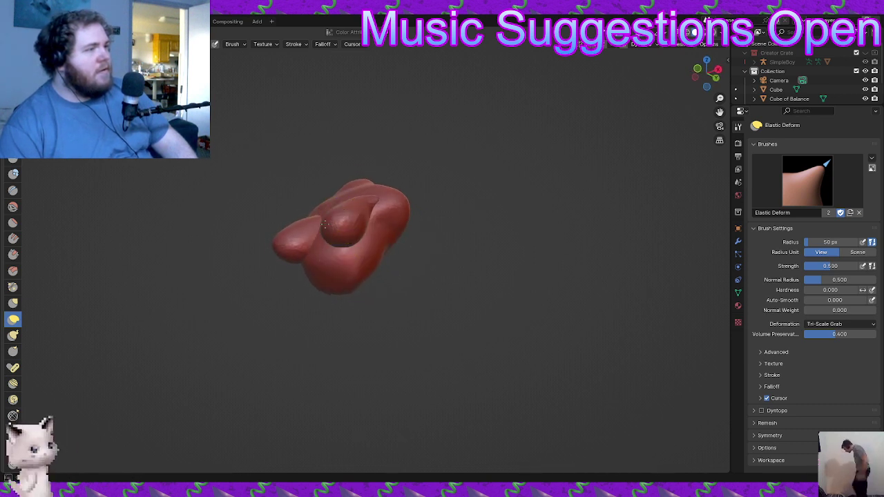
mouse_move(340, 220)
middle_down()
mouse_move(408, 245)
mouse_move(449, 281)
mouse_move(405, 284)
mouse_move(361, 262)
middle_up()
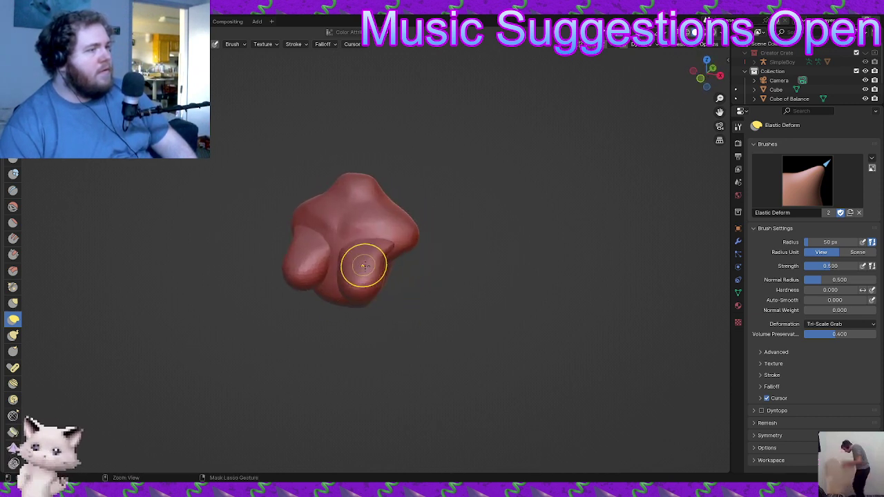
drag(399, 246, 391, 238)
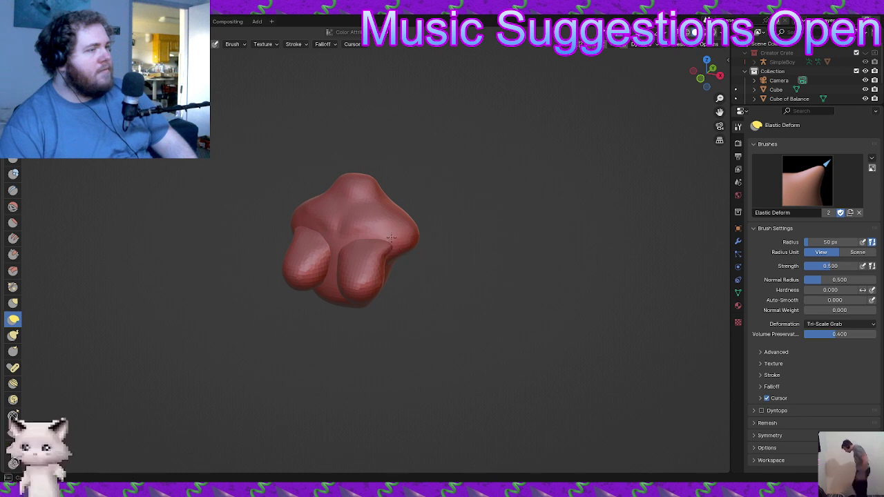
mouse_move(395, 250)
middle_down()
mouse_move(438, 269)
mouse_move(444, 286)
mouse_move(433, 293)
middle_up()
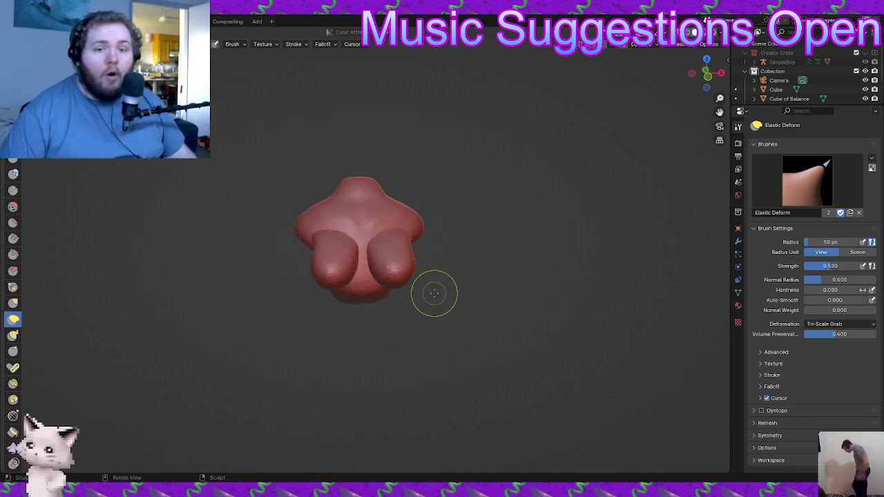
- Switch to the Layout workspace and deselect the mirrored chest forms
click(123, 21)
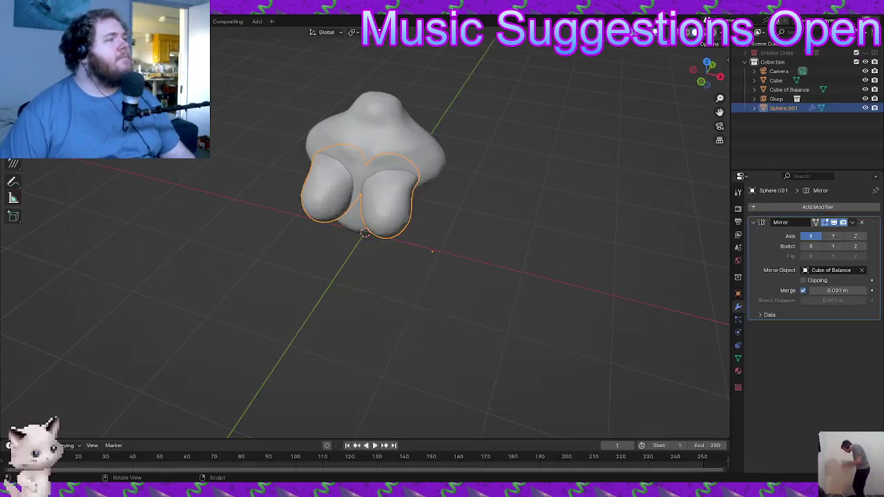
click(445, 250)
middle_drag(445, 250, 476, 208)
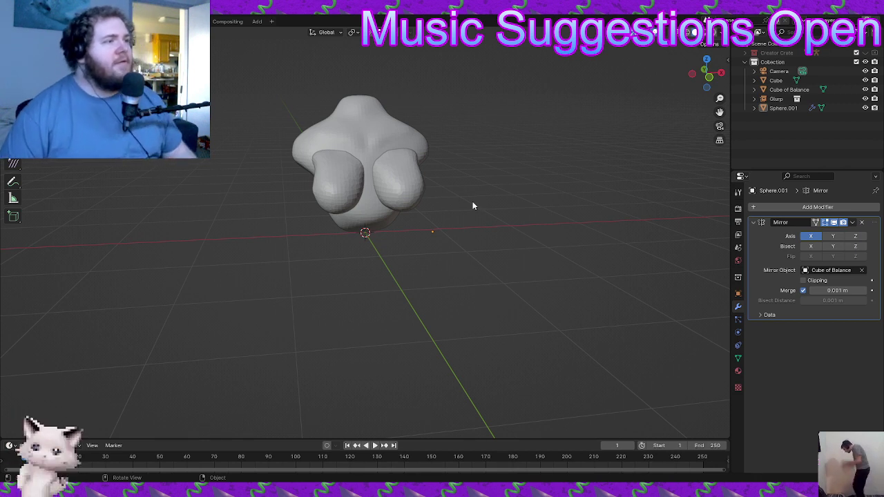
click(415, 185)
key(ctrl+Tab)
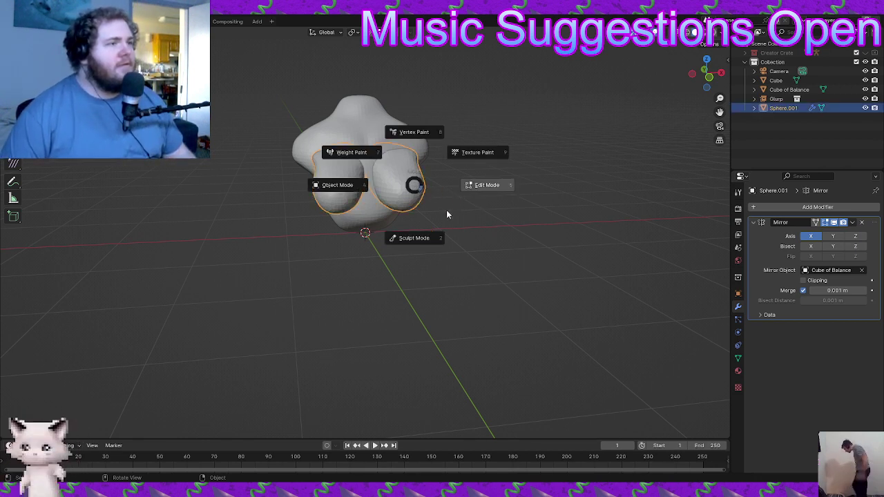
click(417, 235)
scroll(440, 202, up, 1)
mouse_move(442, 199)
middle_down()
mouse_move(468, 198)
mouse_move(485, 181)
mouse_move(407, 195)
mouse_move(506, 194)
mouse_move(444, 198)
middle_up()
key(ctrl+Tab)
click(469, 196)
scroll(479, 194, down, 3)
click(480, 194)
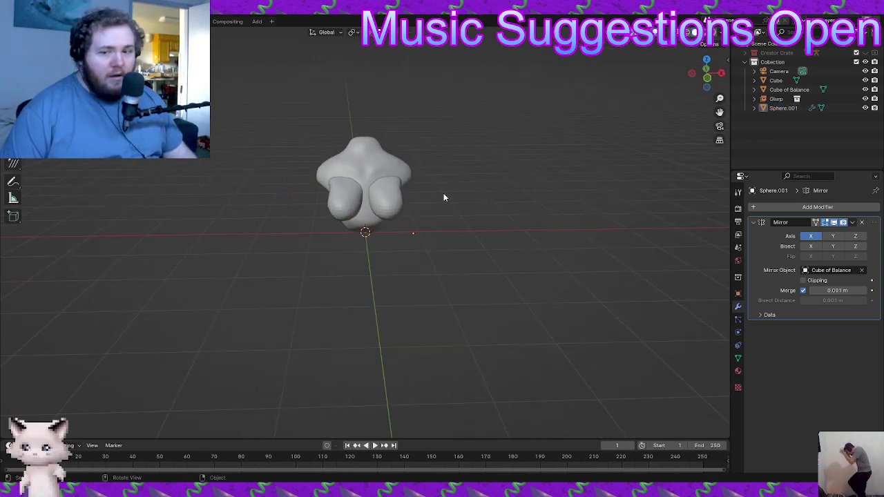
- Set the origin of the mirrored chest forms to their geometry
click(389, 196)
right_click(390, 196)
mouse_move(377, 237)
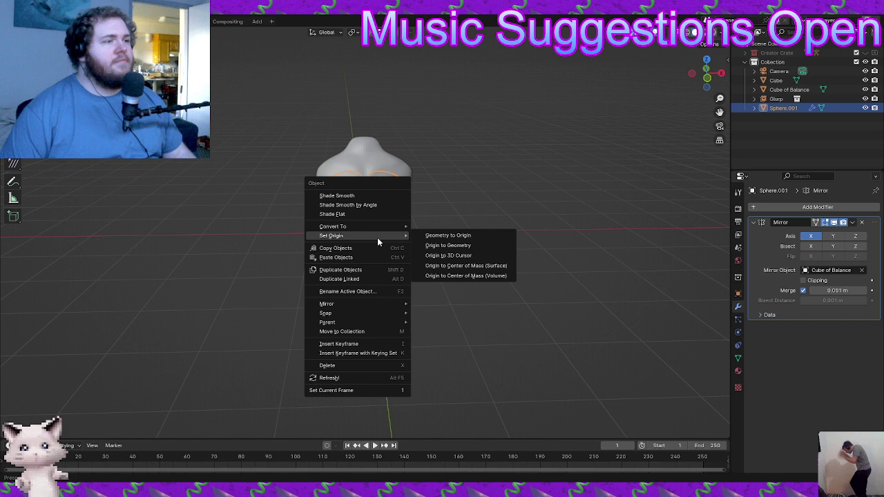
click(463, 245)
click(470, 198)
- Set the torso's origin to its geometry and deselect it
click(371, 141)
right_click(371, 142)
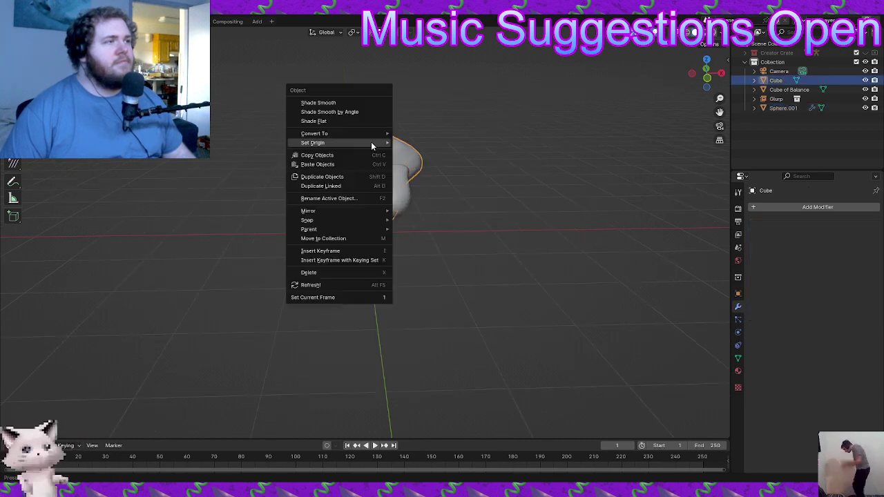
mouse_move(371, 142)
click(474, 155)
click(509, 190)
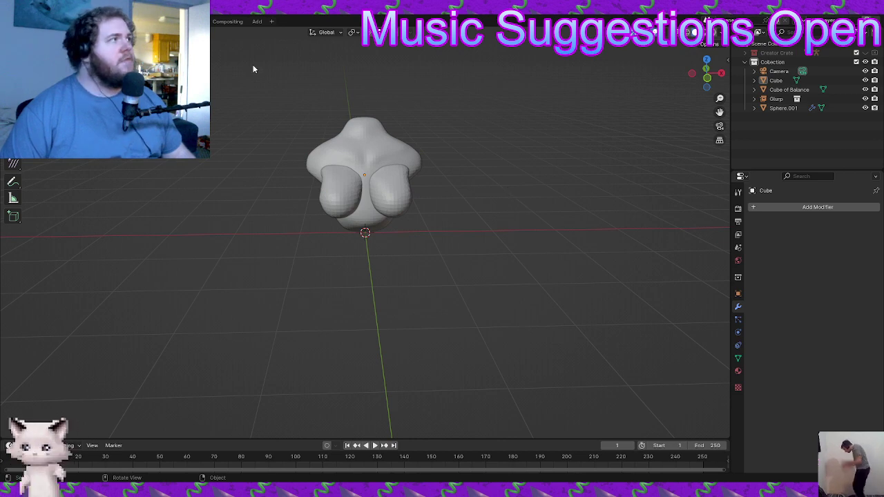
- Add a cube beneath the torso and round it with an applied Subdivision Surface modifier at 2 viewport levels
key(shift+a)
mouse_move(480, 121)
click(513, 131)
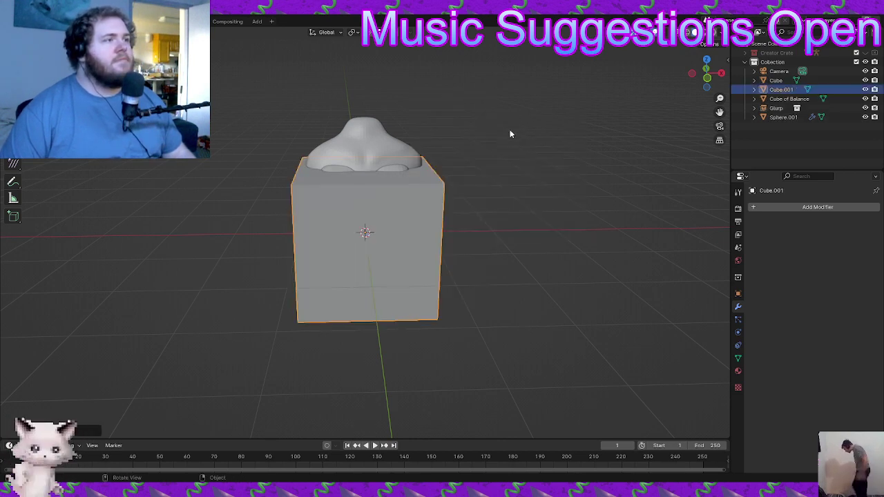
click(757, 208)
mouse_move(757, 208)
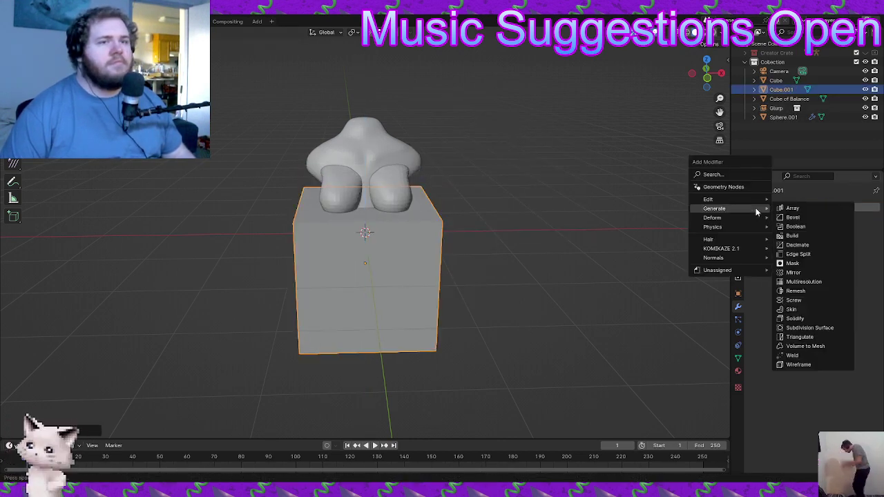
click(807, 329)
click(864, 248)
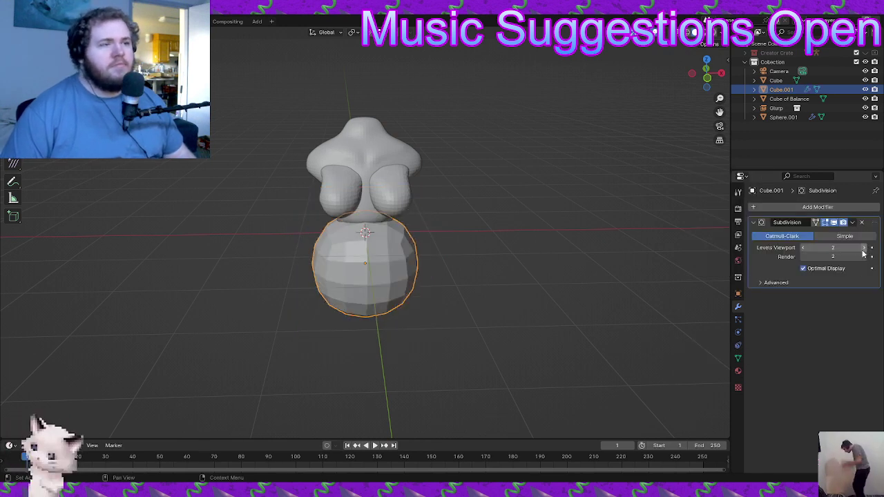
key(ctrl+a)
- Reposition the subdivided cube beneath the torso
middle_drag(382, 236, 552, 236)
key(g)
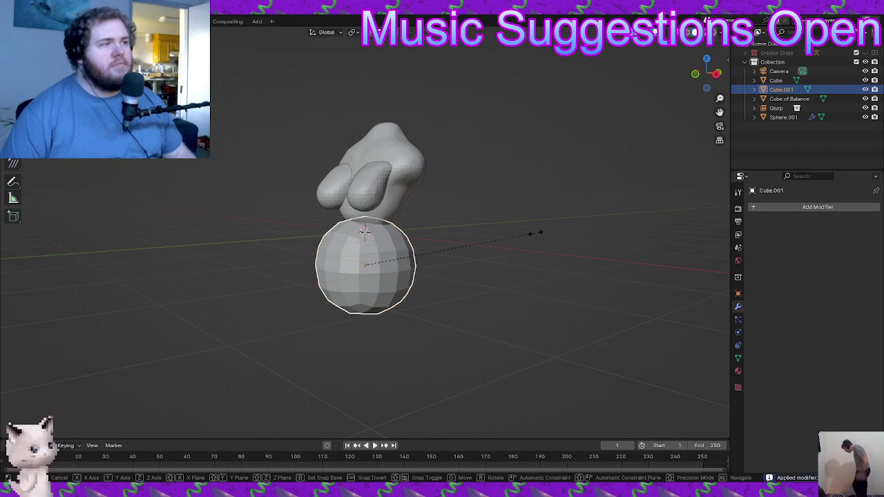
click(521, 222)
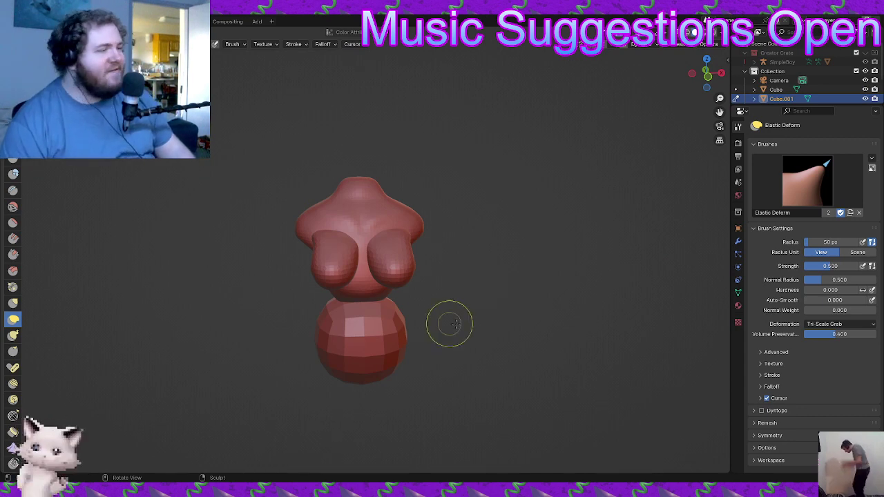
- Try to stretch the rounded cube downward and flatten it into a slim abdomen in side view with Elastic Deform
mouse_move(450, 323)
middle_down()
mouse_move(477, 314)
mouse_move(416, 334)
middle_up()
ctrl+middle_drag(370, 297, 365, 384)
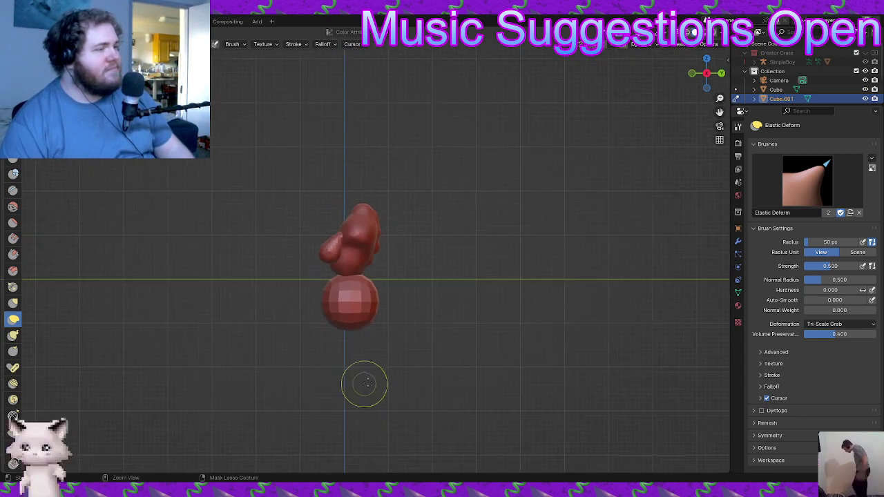
ctrl+middle_drag(387, 325, 379, 389)
mouse_move(385, 301)
mouse_down()
mouse_move(343, 283)
mouse_move(343, 303)
mouse_move(361, 296)
mouse_move(347, 278)
mouse_move(366, 246)
mouse_up()
mouse_move(358, 297)
mouse_down()
mouse_move(333, 325)
mouse_move(351, 320)
mouse_move(348, 327)
mouse_move(356, 309)
mouse_move(345, 307)
mouse_move(348, 317)
mouse_move(378, 298)
mouse_move(356, 305)
mouse_move(339, 282)
mouse_up()
ctrl+middle_drag(340, 313, 335, 288)
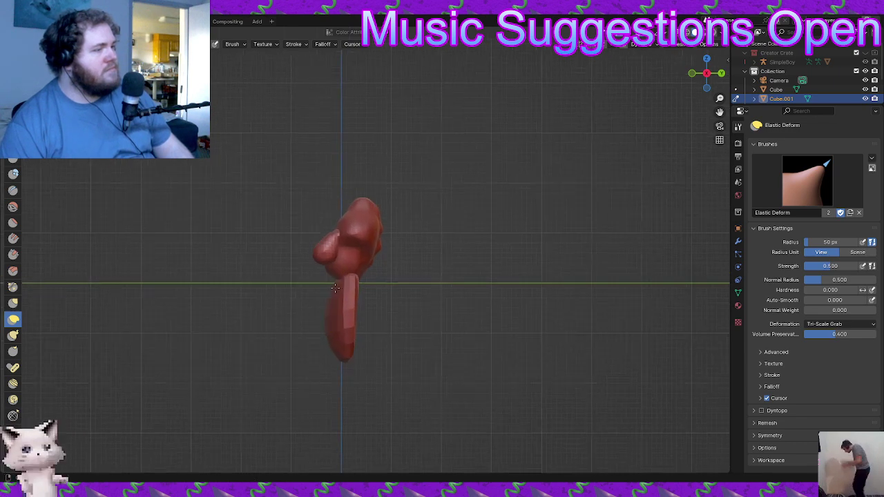
scroll(335, 290, up, 2)
scroll(317, 308, up, 2)
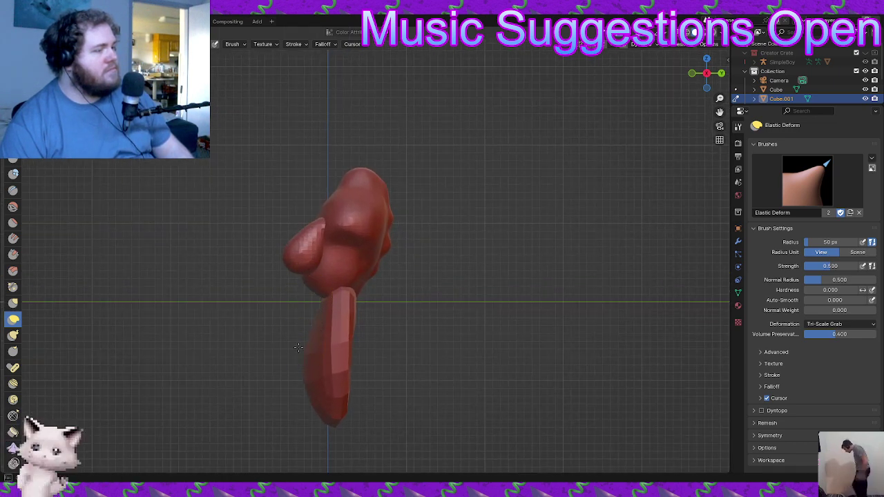
- Check the stretched abdomen from several sides and undo the Elastic Deform strokes on it
alt+middle_drag(432, 371, 429, 383)
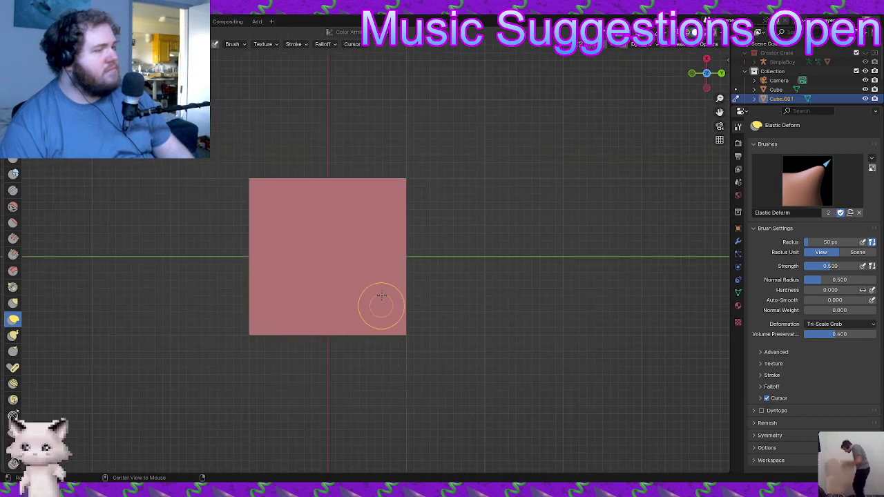
mouse_move(377, 292)
alt+middle_down()
mouse_move(391, 322)
mouse_move(377, 367)
alt+middle_up()
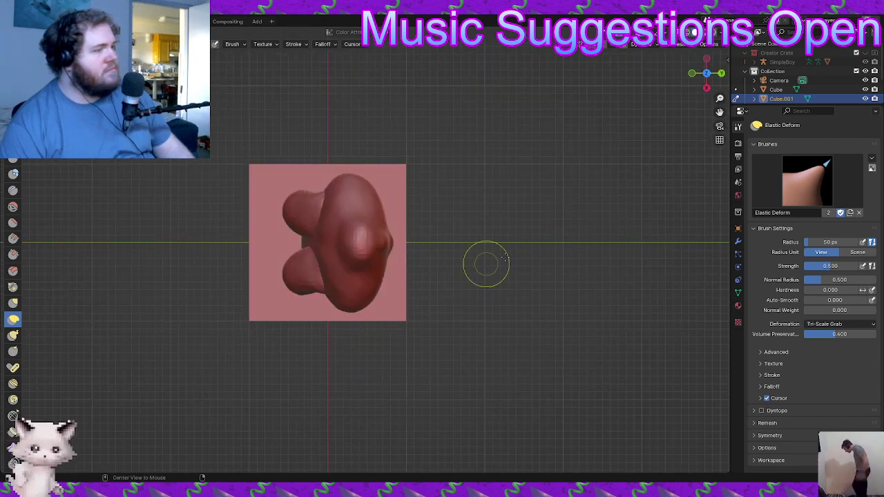
middle_drag(505, 258, 408, 307)
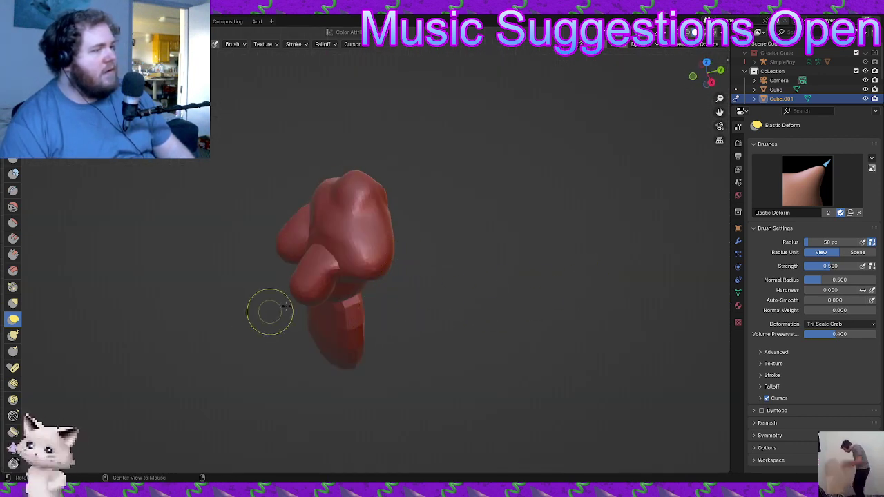
mouse_move(306, 346)
alt+middle_down()
mouse_move(341, 302)
mouse_move(513, 299)
mouse_move(309, 333)
alt+middle_up()
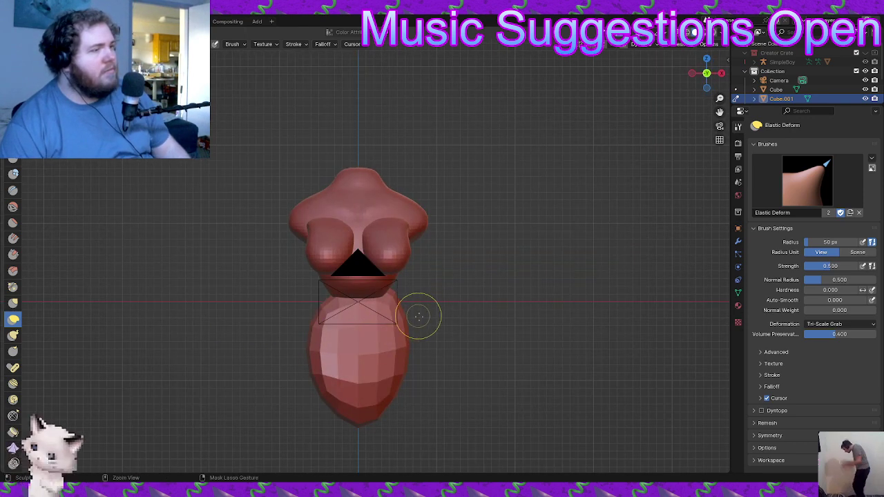
key(ctrl+z)
key(ctrl+z)
key(ctrl+z)
key(ctrl+z)
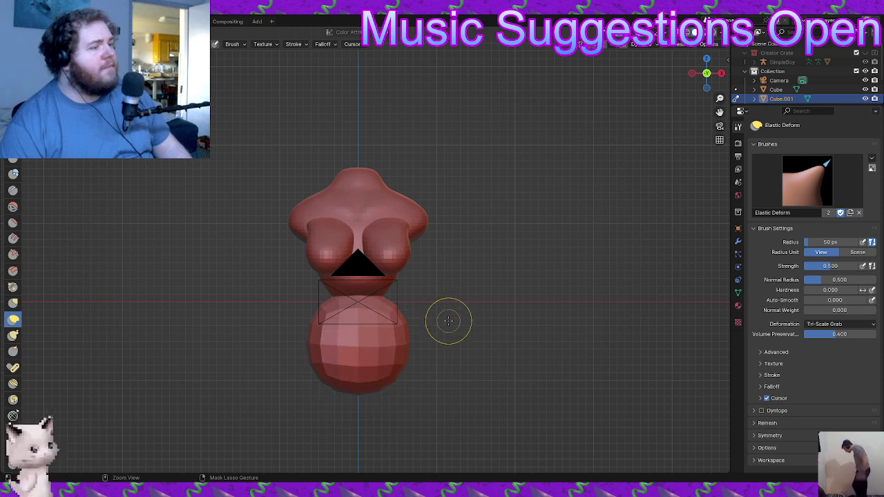
- Stretch the rounded cube downward in side view and shape it into a slim, slightly curved abdomen with Elastic Deform
mouse_move(447, 316)
middle_down()
mouse_move(410, 327)
mouse_move(429, 341)
mouse_move(604, 221)
middle_up()
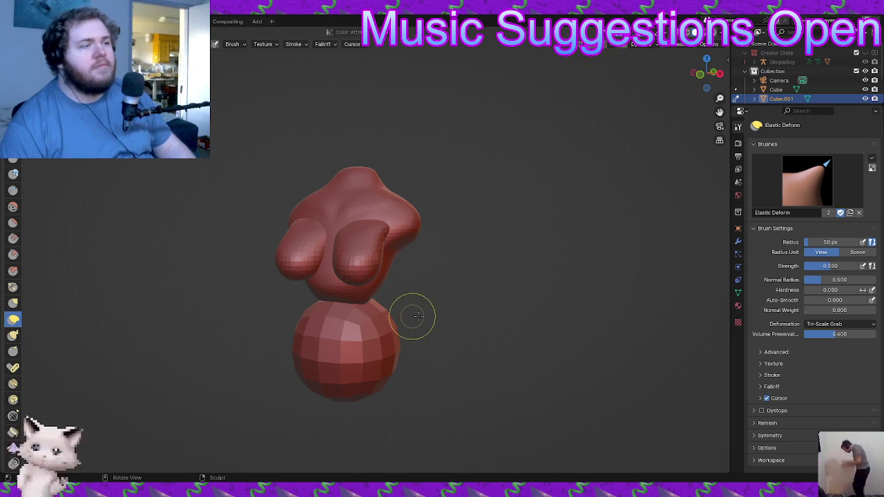
middle_drag(419, 316, 477, 315)
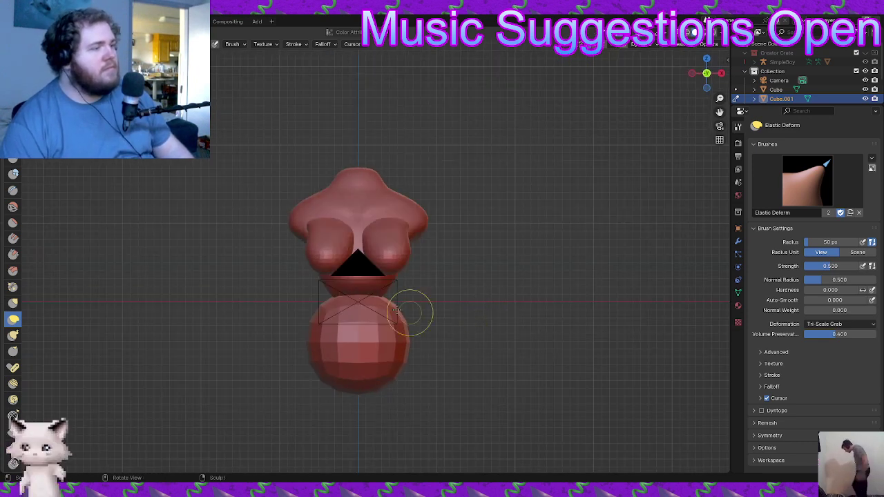
scroll(430, 295, down, 1)
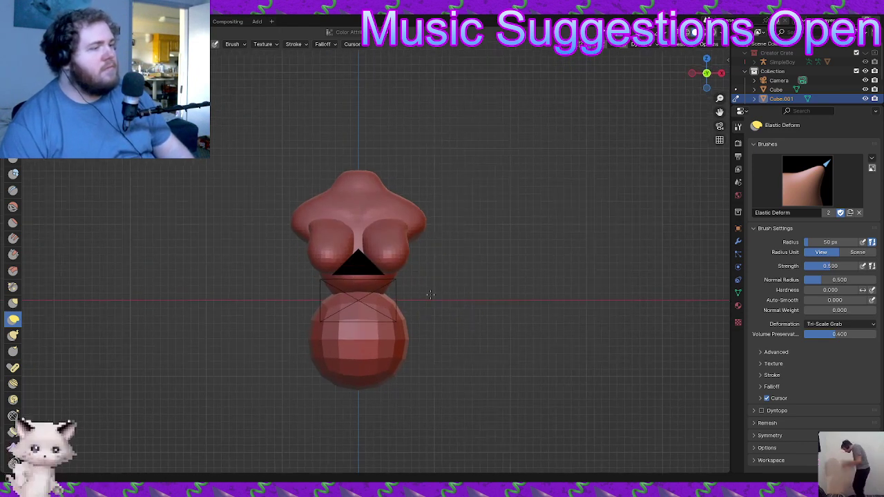
scroll(431, 295, down, 6)
alt+middle_drag(401, 329, 324, 326)
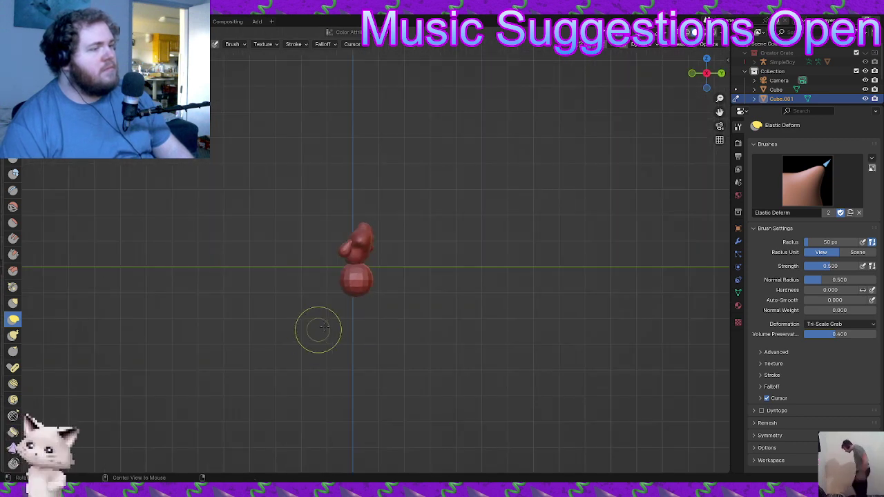
mouse_move(357, 295)
mouse_down()
mouse_move(360, 355)
mouse_move(360, 296)
mouse_move(334, 271)
mouse_move(351, 272)
mouse_move(338, 287)
mouse_up()
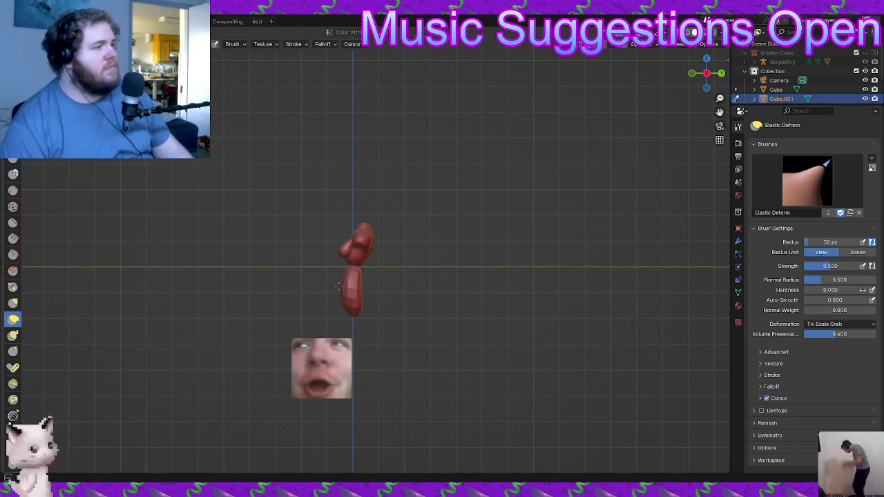
scroll(353, 292, up, 3)
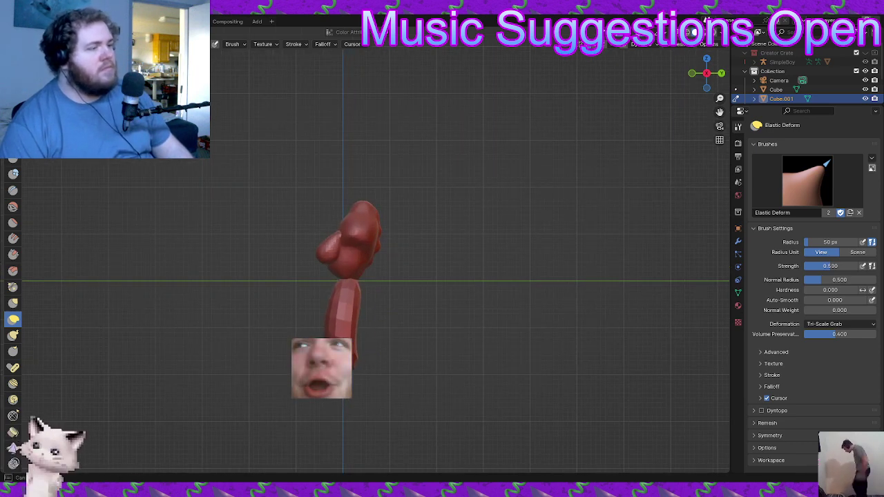
drag(360, 331, 346, 318)
mouse_move(351, 351)
mouse_down()
mouse_move(342, 357)
mouse_move(347, 335)
mouse_up()
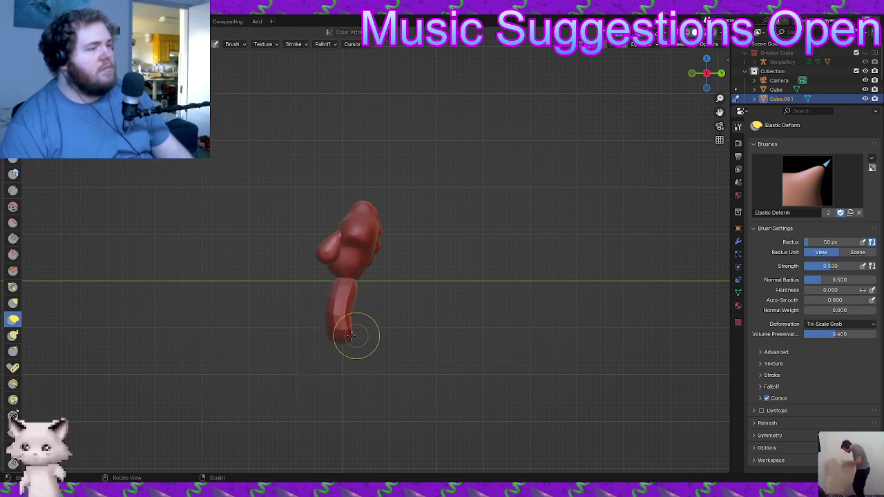
- Pull in the abdomen's sides in front view to form a narrow waist that flares toward the hips
key(KP_1)
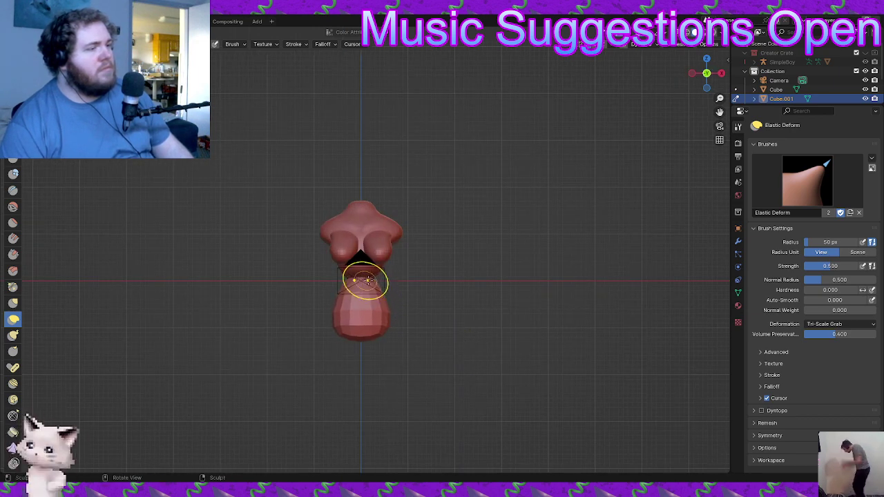
drag(382, 299, 370, 305)
drag(382, 314, 373, 316)
drag(339, 325, 331, 326)
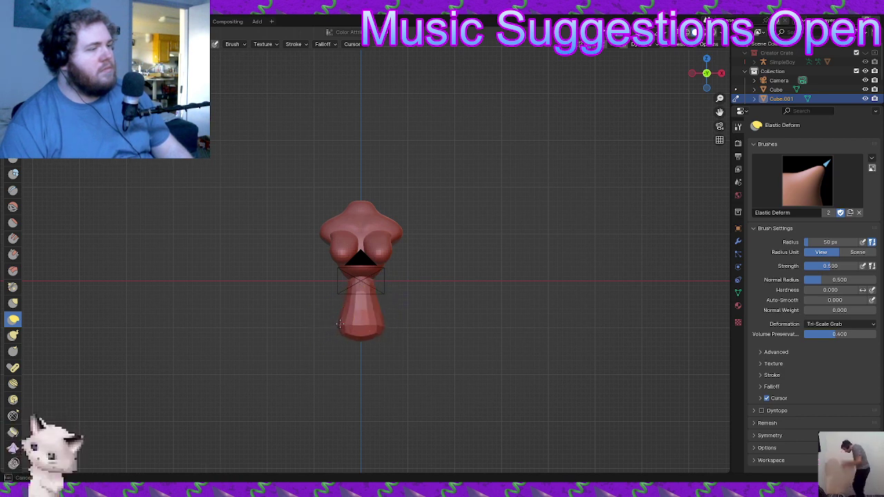
scroll(325, 311, up, 2)
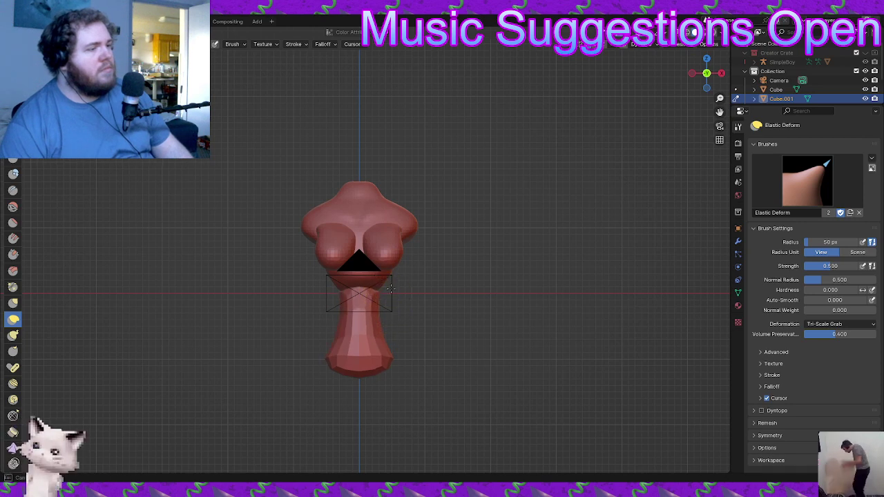
- Pull the abdomen's upper edge up toward the underside of the ribcage with Elastic Deform
mouse_move(392, 289)
middle_down()
mouse_move(207, 304)
mouse_move(104, 301)
mouse_move(102, 316)
middle_up()
middle_drag(343, 339, 249, 359)
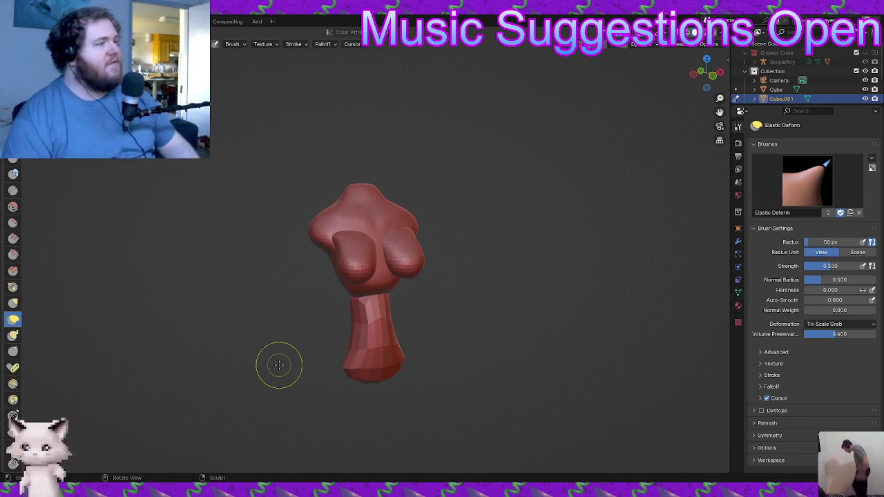
middle_drag(407, 286, 442, 268)
scroll(373, 302, up, 1)
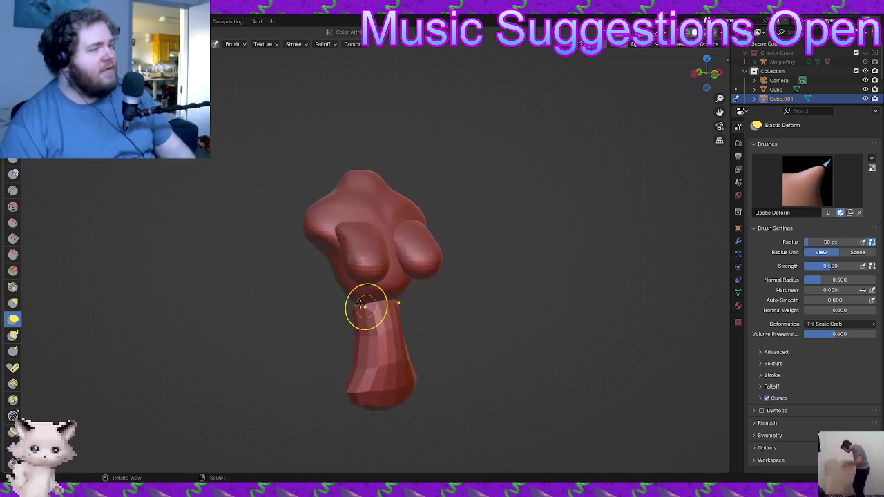
middle_drag(367, 306, 388, 293)
drag(401, 288, 406, 268)
- Push the abdomen's upper side and lower back rearward with Elastic Deform to refine its side profile
middle_drag(416, 247, 332, 300)
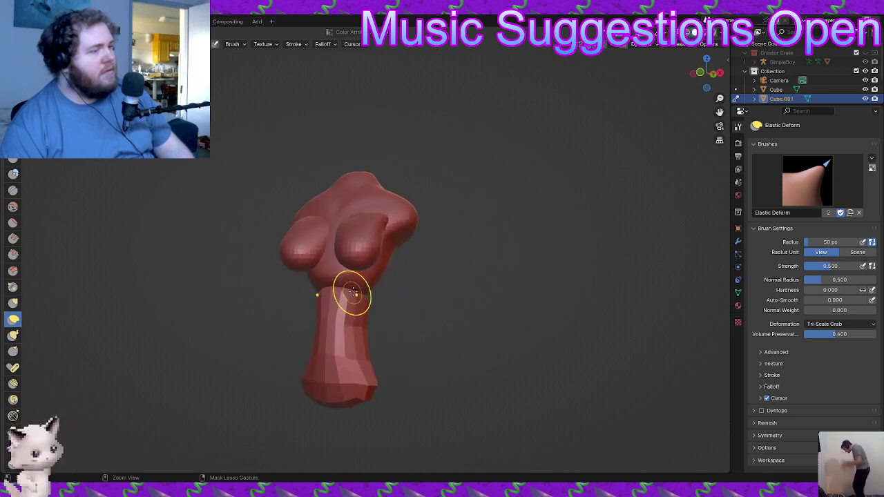
middle_drag(375, 270, 310, 302)
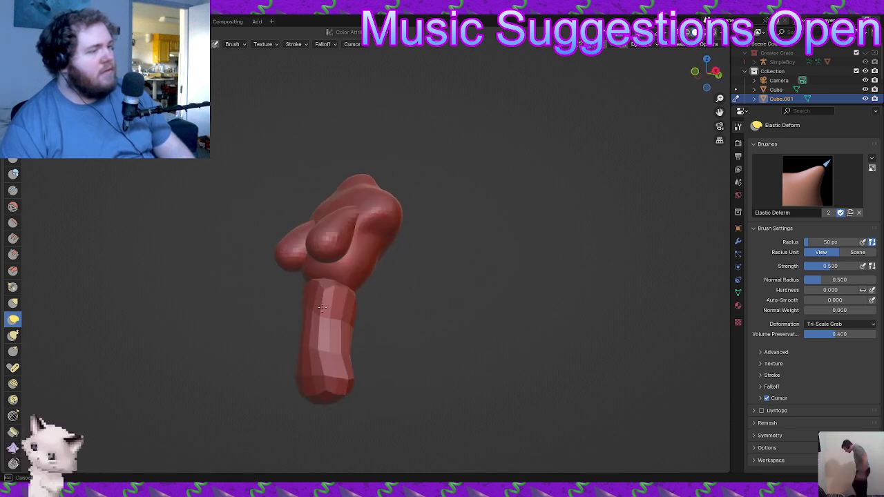
drag(330, 319, 340, 318)
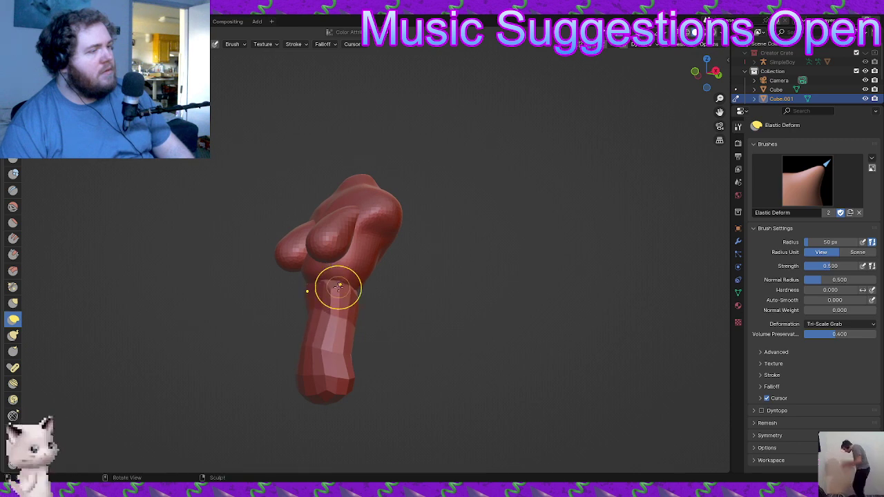
mouse_move(346, 325)
middle_down()
mouse_move(277, 351)
mouse_move(332, 375)
mouse_move(411, 346)
mouse_move(392, 387)
middle_up()
mouse_move(350, 369)
mouse_down()
mouse_move(369, 379)
mouse_move(372, 368)
mouse_up()
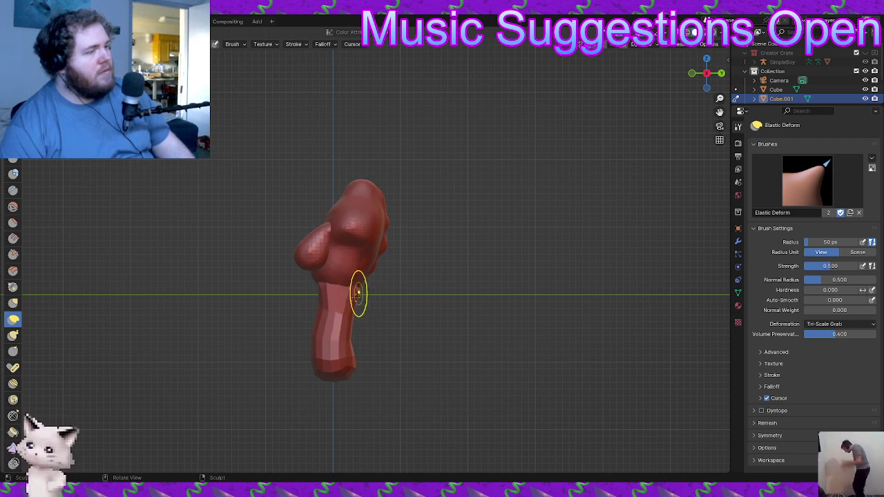
- Reduce the abdomen's voxel size and apply a voxel remesh to give it a denser mesh
middle_drag(357, 296, 544, 301)
shift+middle_drag(499, 345, 475, 296)
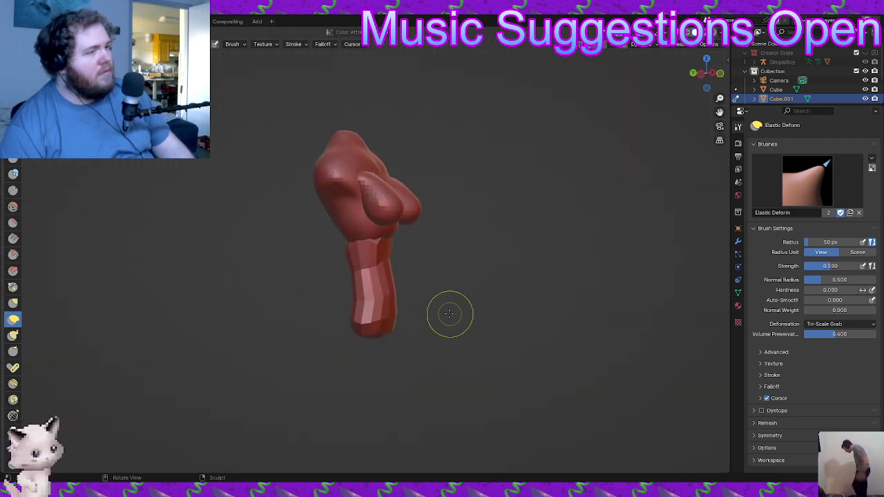
key(r)
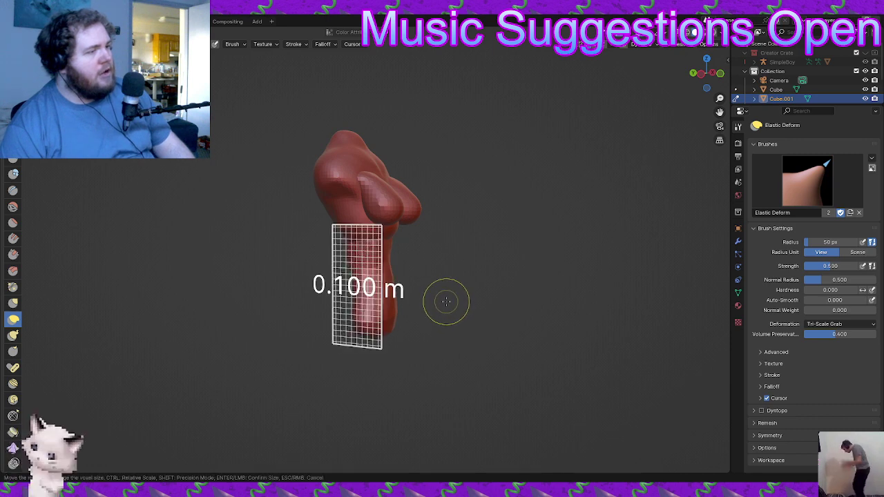
click(467, 308)
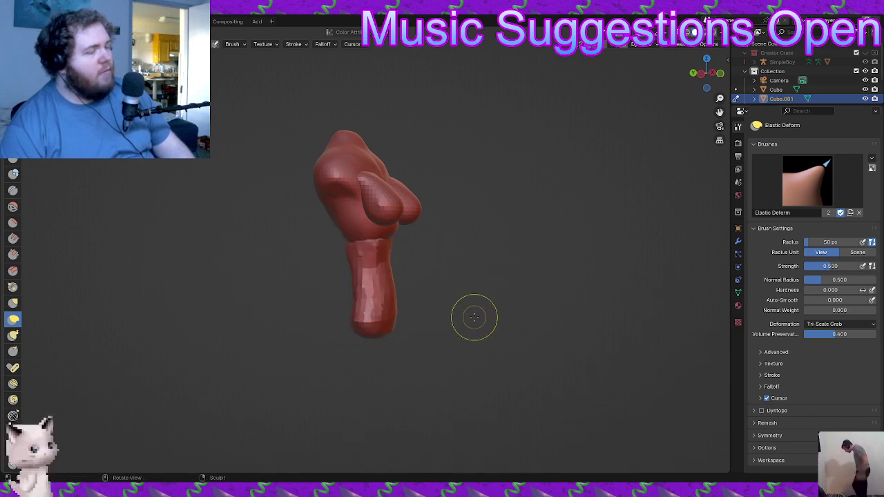
middle_drag(470, 318, 387, 262)
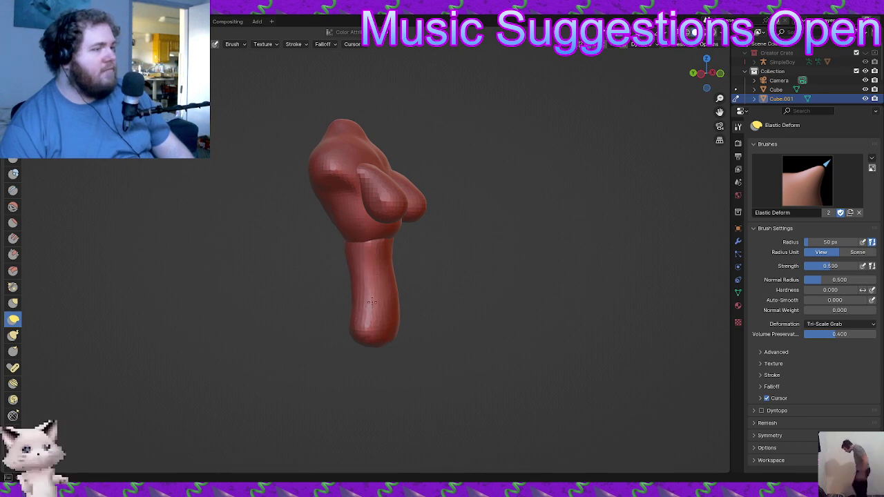
- Pull the abdomen's upper rim up into the base of the torso at the side and front center with Elastic Deform
mouse_move(372, 302)
middle_down()
mouse_move(405, 330)
mouse_move(228, 297)
mouse_move(123, 291)
middle_up()
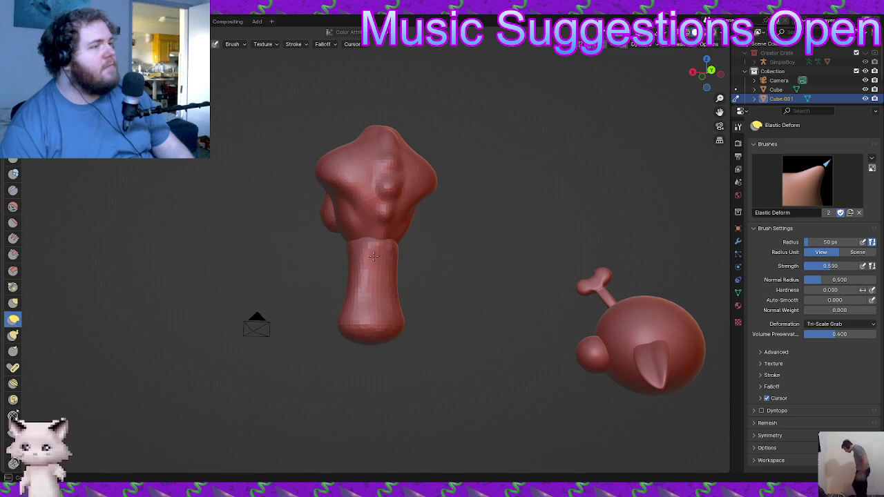
mouse_move(368, 228)
middle_down()
mouse_move(456, 242)
mouse_move(457, 250)
middle_up()
ctrl+middle_drag(442, 259, 419, 233)
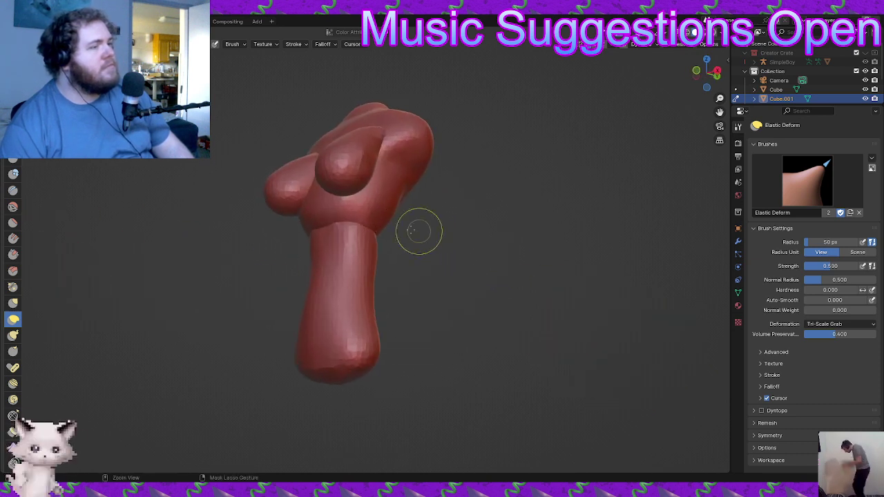
drag(363, 228, 368, 226)
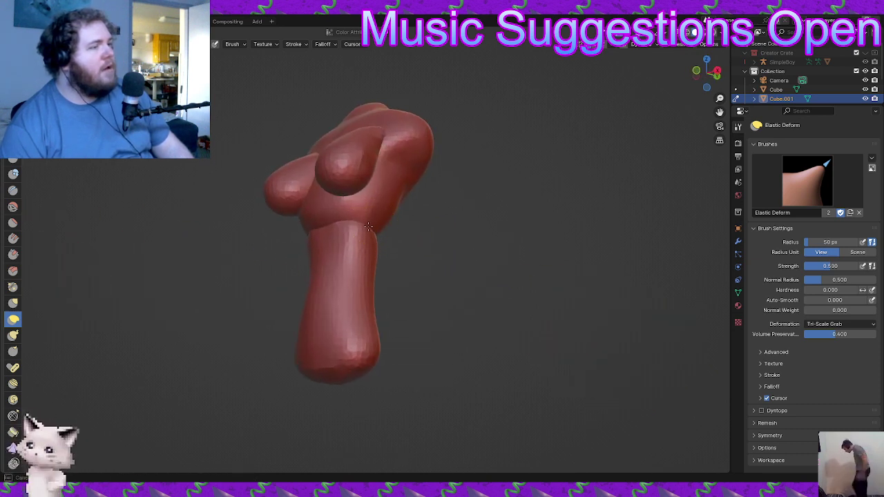
middle_drag(353, 225, 401, 225)
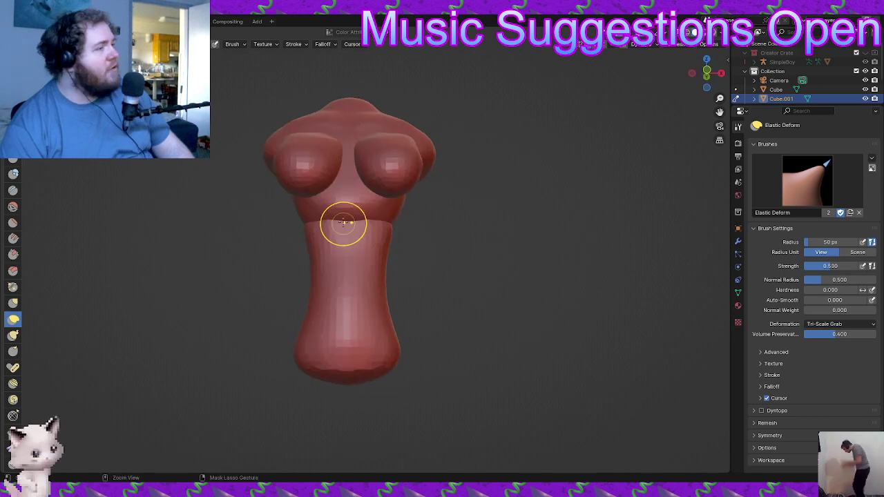
drag(343, 225, 349, 209)
mouse_move(350, 209)
middle_down()
mouse_move(420, 227)
mouse_move(413, 238)
mouse_move(423, 218)
middle_up()
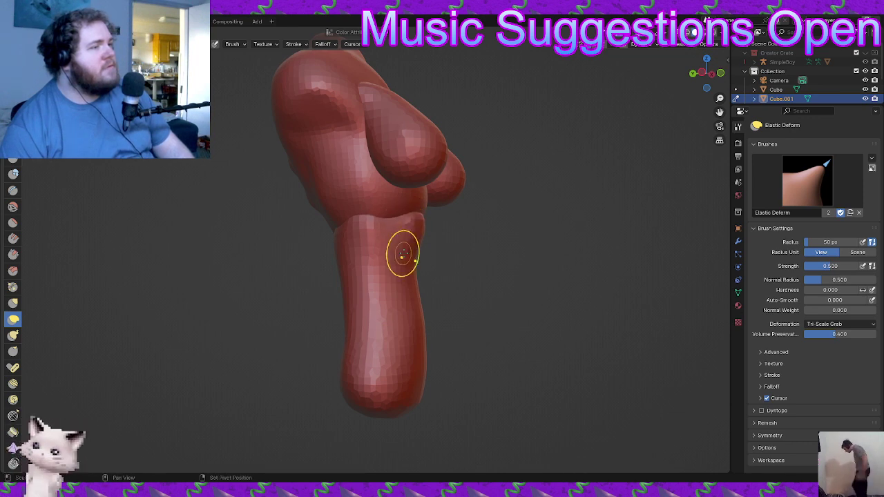
mouse_move(401, 255)
middle_down()
mouse_move(312, 247)
mouse_move(273, 266)
mouse_move(239, 308)
mouse_move(241, 349)
mouse_move(305, 319)
mouse_move(217, 311)
middle_up()
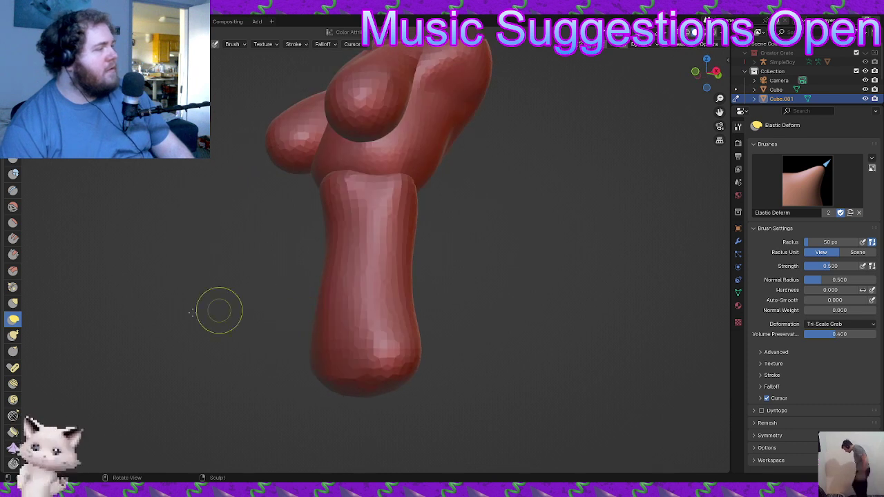
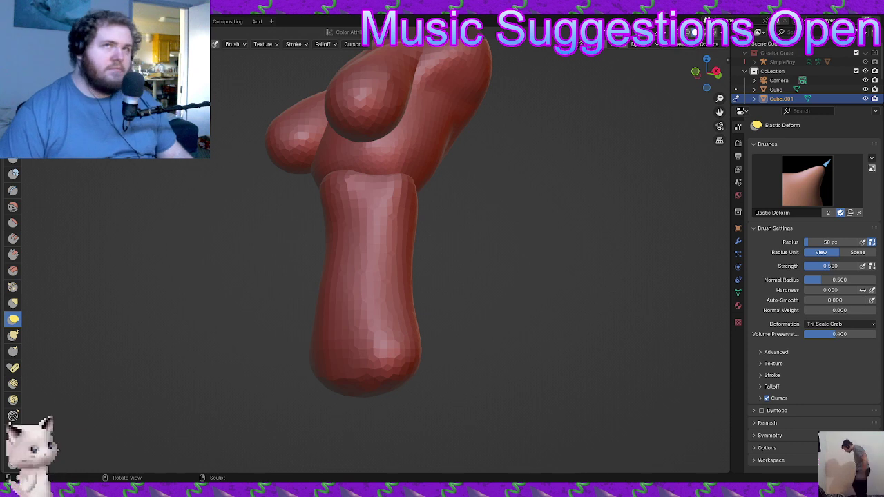
- Readjust the abdomen's voxel size and voxel remesh it again
middle_drag(541, 239, 513, 270)
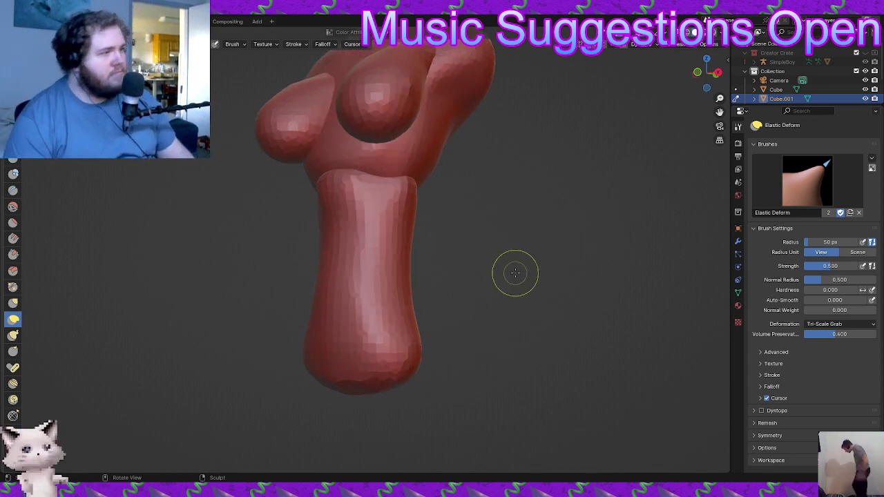
middle_drag(349, 296, 429, 306)
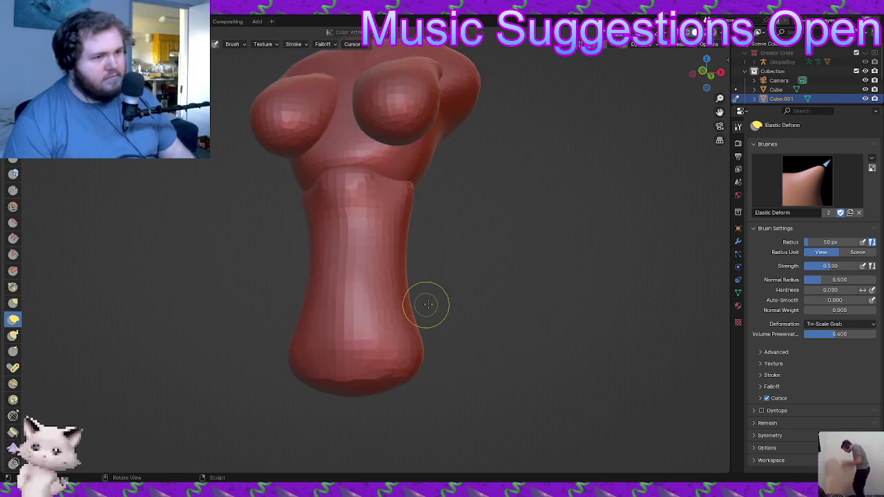
key(shift+r)
click(473, 315)
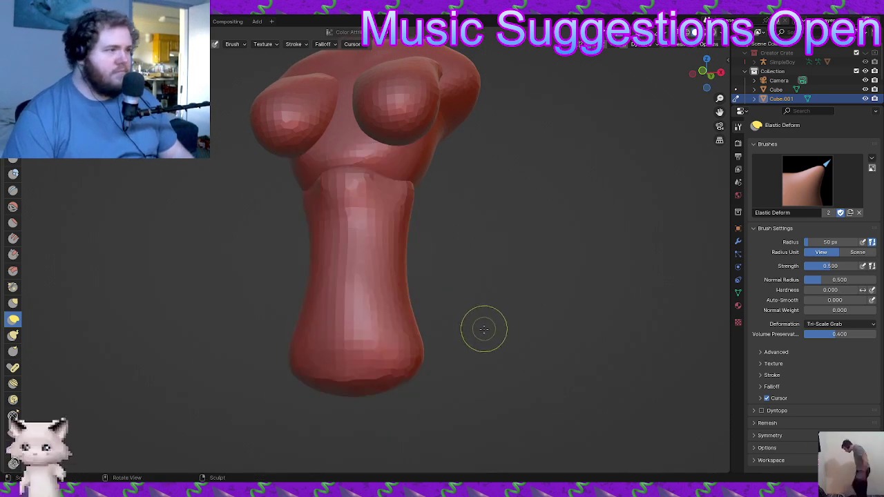
scroll(412, 297, up, 2)
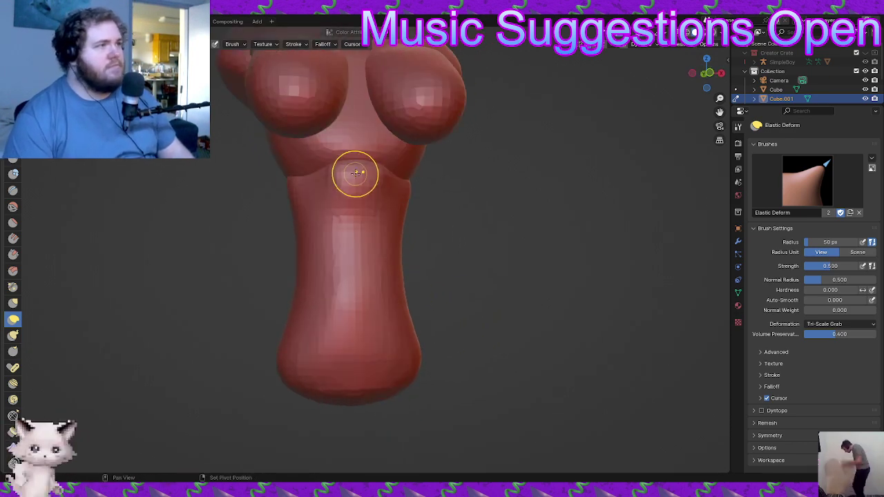
- Pull the abdomen's upper rim into the base of the torso at the side and back with Elastic Deform
mouse_move(364, 182)
middle_down()
mouse_move(400, 182)
mouse_move(375, 288)
mouse_move(417, 271)
mouse_move(453, 227)
mouse_move(474, 229)
middle_up()
scroll(398, 198, up, 3)
middle_drag(401, 200, 351, 292)
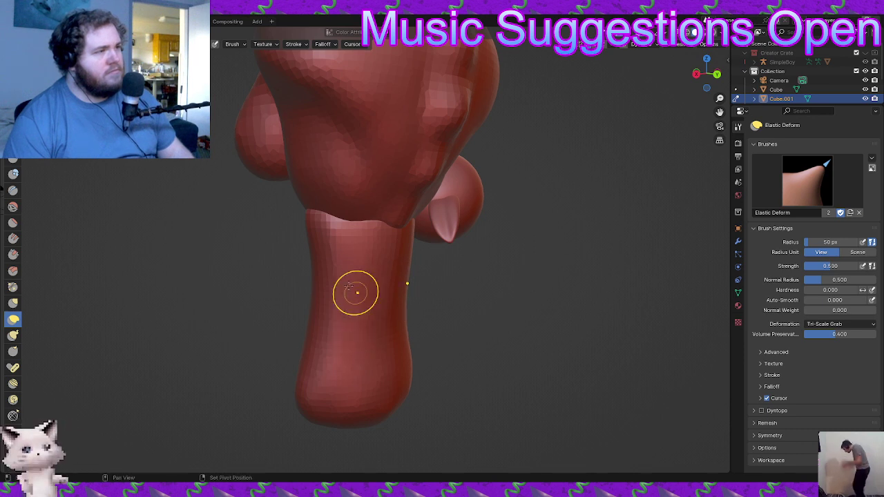
drag(350, 223, 356, 214)
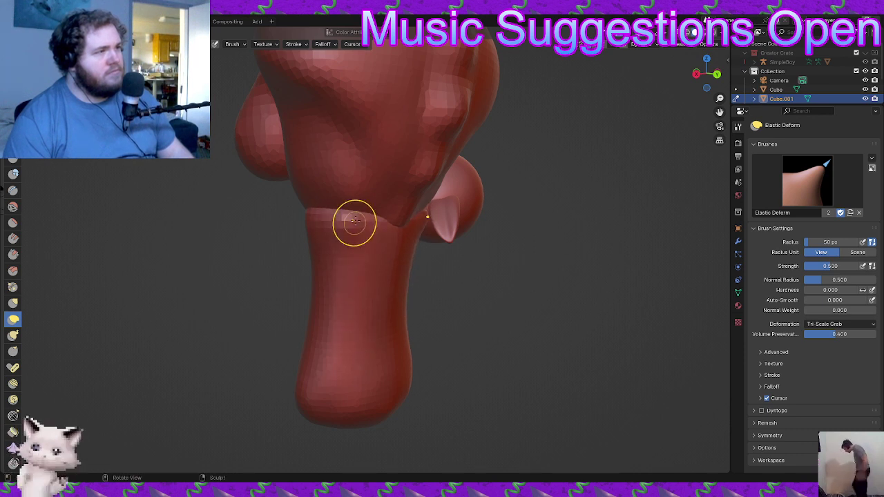
middle_drag(344, 228, 401, 219)
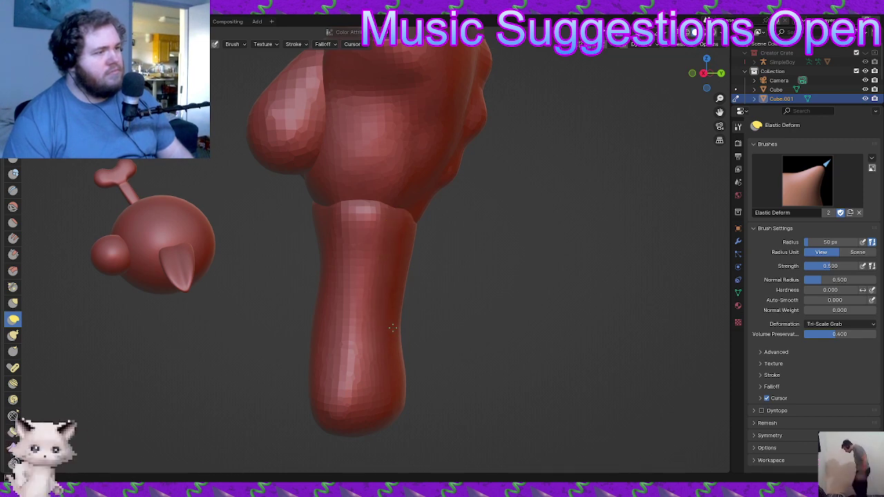
middle_drag(424, 339, 393, 253)
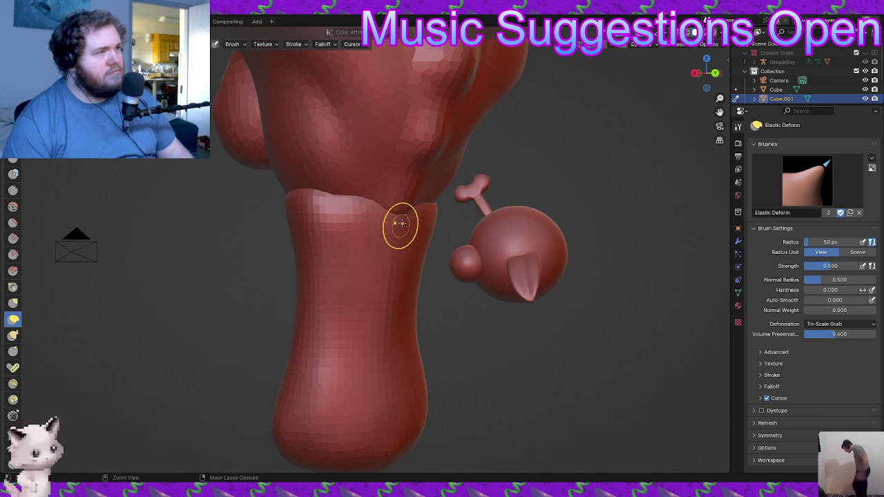
drag(406, 227, 388, 231)
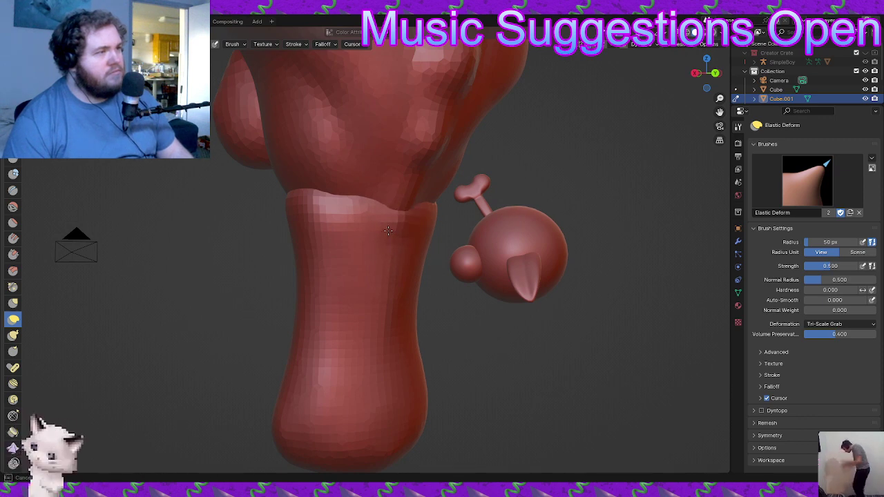
- Shape a row of vertebra-like bumps and dips down the center of the abdomen's back with Elastic Deform
middle_drag(380, 270, 406, 278)
middle_drag(400, 324, 378, 316)
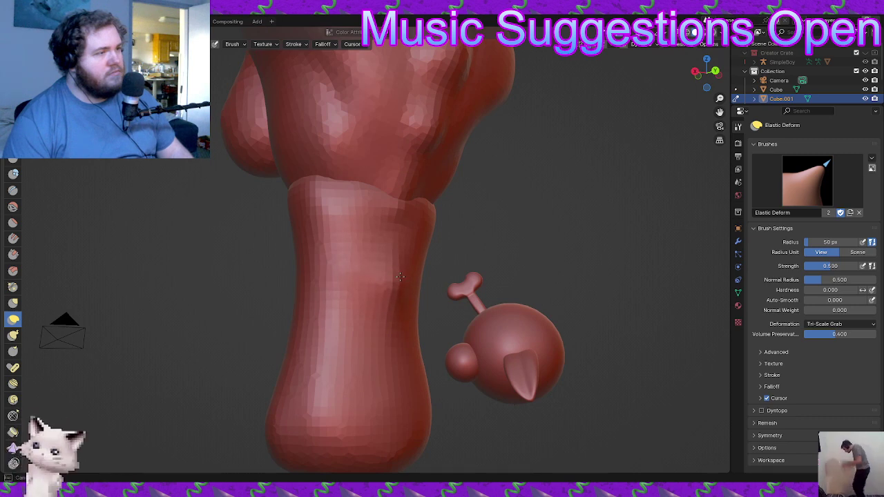
mouse_move(400, 277)
middle_down()
mouse_move(375, 339)
mouse_move(384, 325)
mouse_move(386, 342)
mouse_move(387, 283)
middle_up()
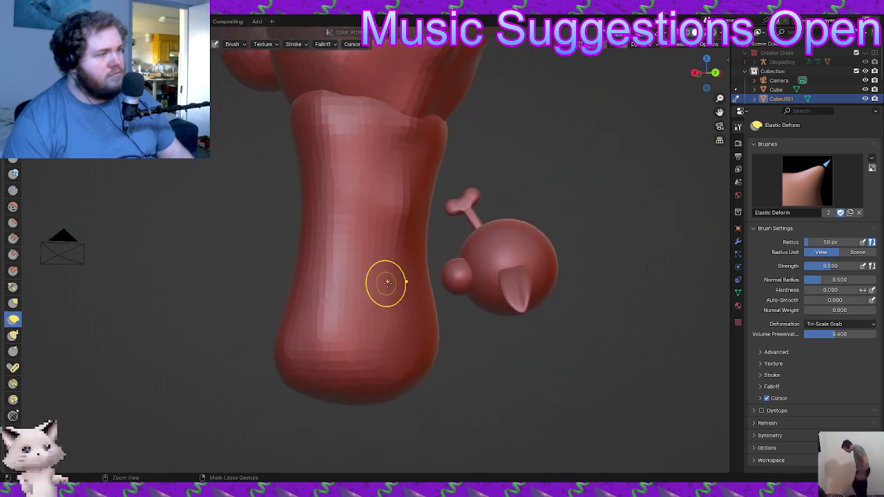
scroll(395, 282, up, 1)
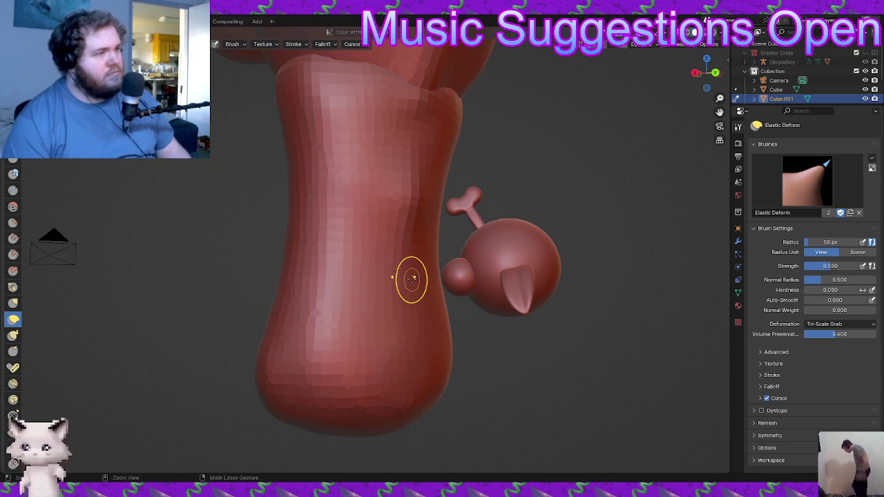
ctrl+drag(406, 275, 412, 273)
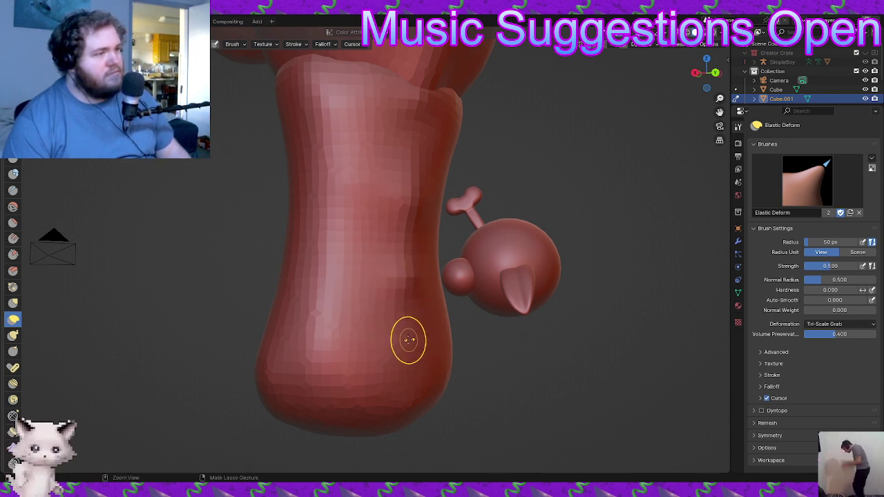
drag(417, 346, 415, 349)
- Set the abdomen's voxel size to 0.0460 m and voxel remesh it
scroll(448, 334, down, 6)
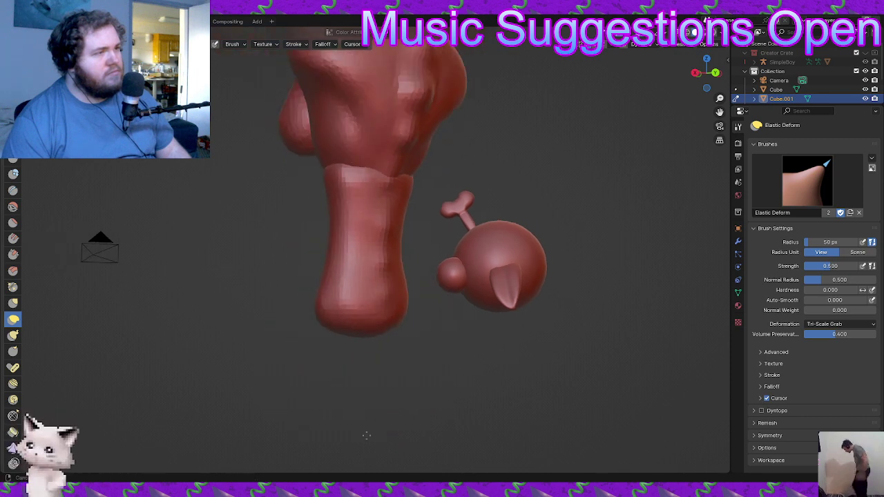
middle_drag(443, 330, 244, 323)
middle_drag(309, 331, 486, 328)
key(r)
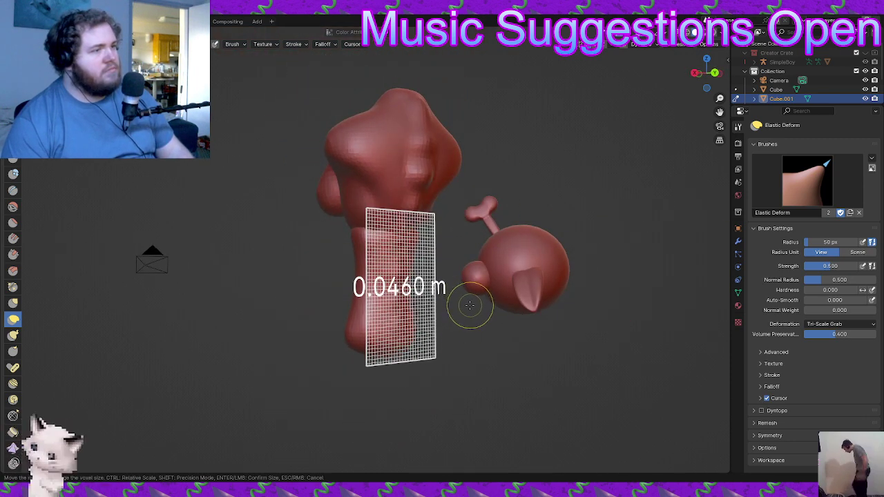
click(469, 307)
scroll(414, 303, up, 1)
scroll(413, 302, up, 1)
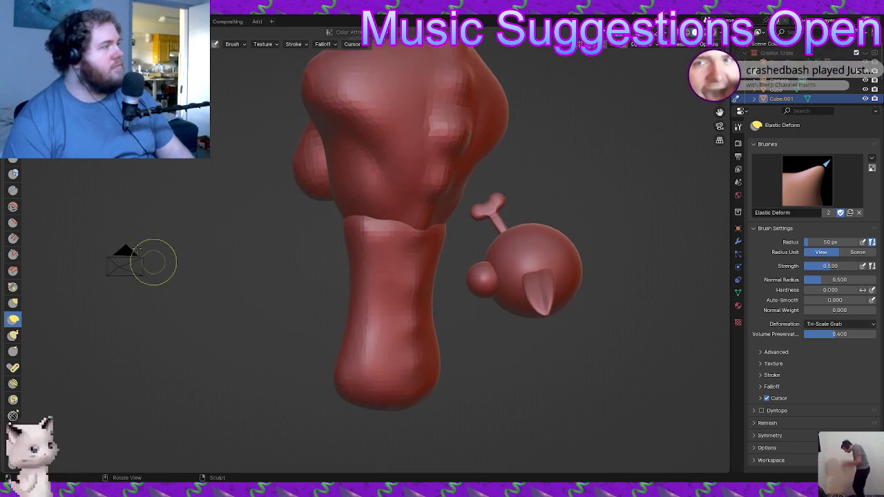
- Cut a crease across the abdomen's upper back with the Crease brush and smooth the surface along the spine
click(14, 191)
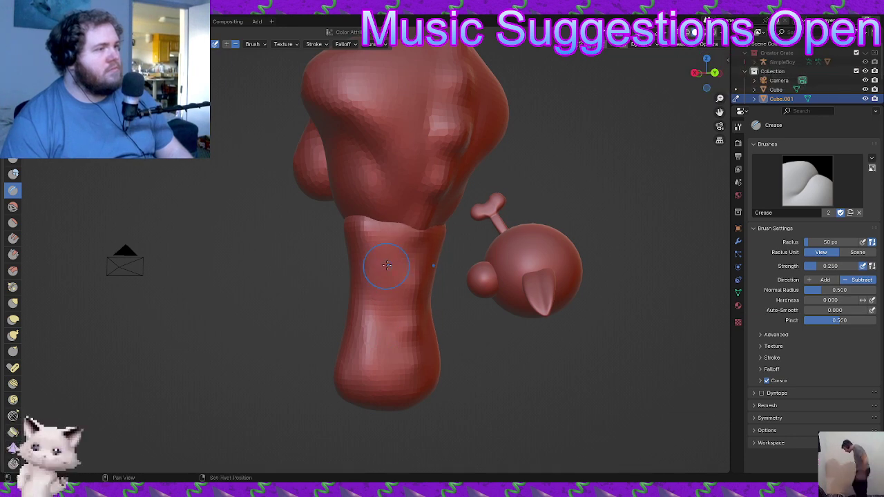
middle_drag(404, 290, 453, 341)
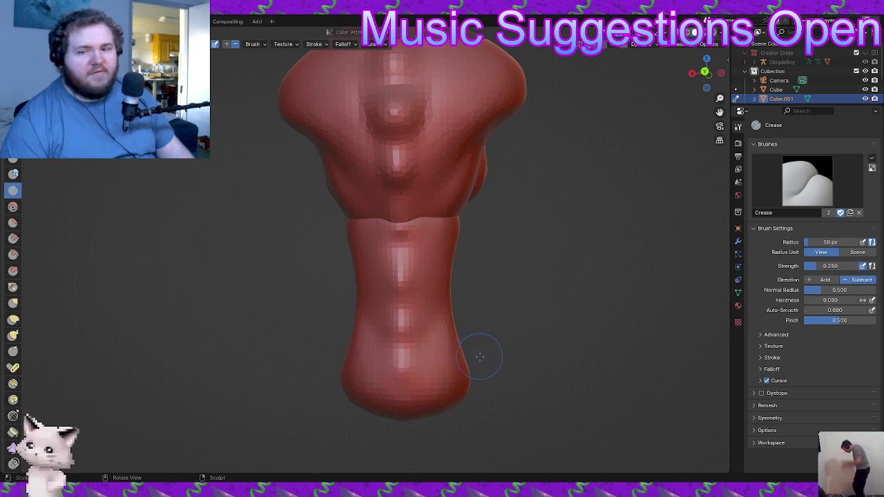
middle_drag(479, 272, 500, 296)
scroll(500, 297, up, 3)
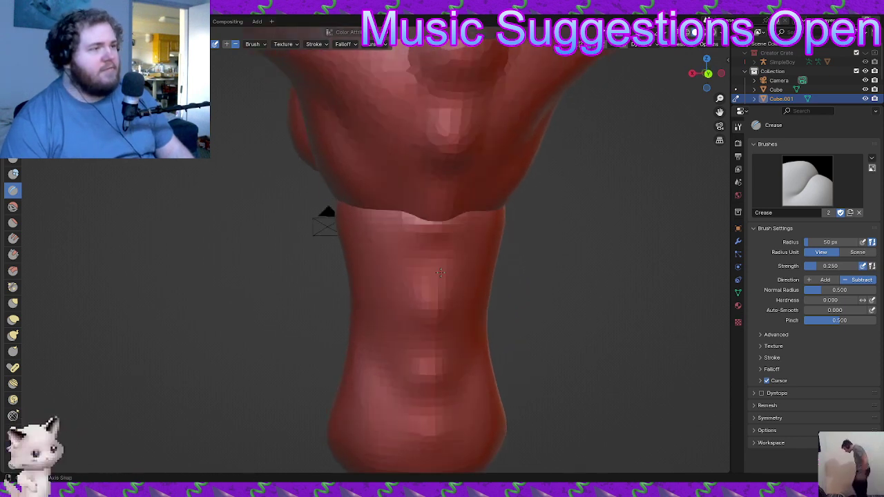
middle_drag(439, 252, 454, 239)
drag(454, 237, 401, 230)
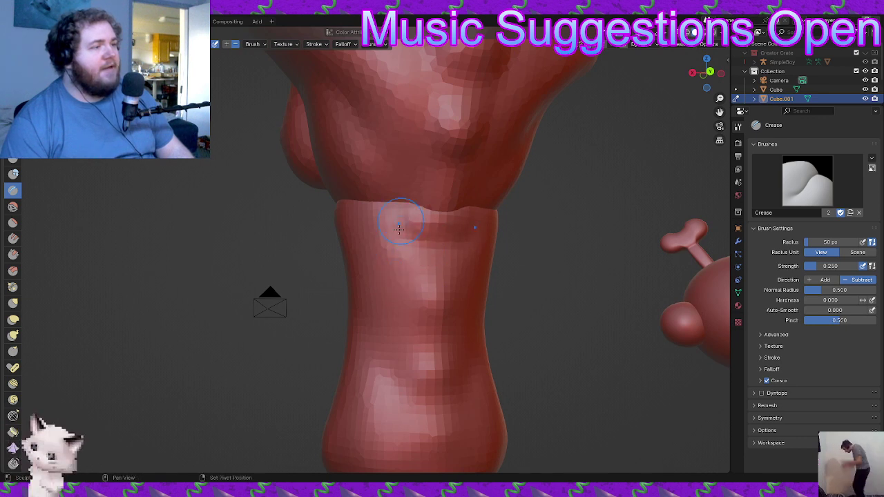
shift+drag(473, 224, 393, 223)
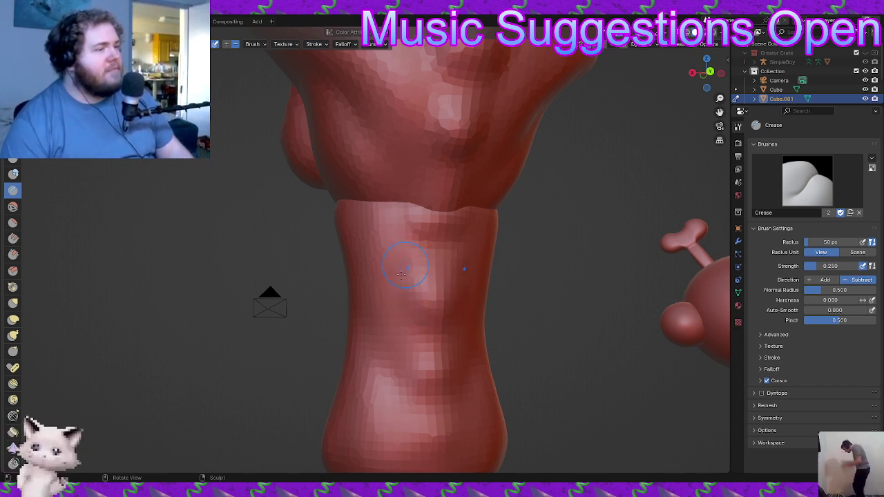
shift+drag(384, 343, 400, 338)
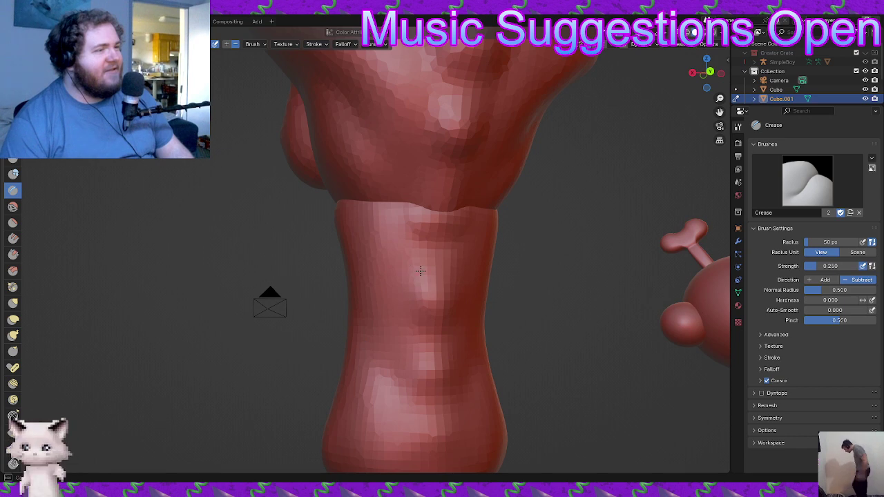
shift+drag(421, 272, 439, 278)
shift+drag(409, 406, 430, 434)
mouse_move(432, 441)
middle_down()
mouse_move(437, 417)
mouse_move(414, 394)
middle_up()
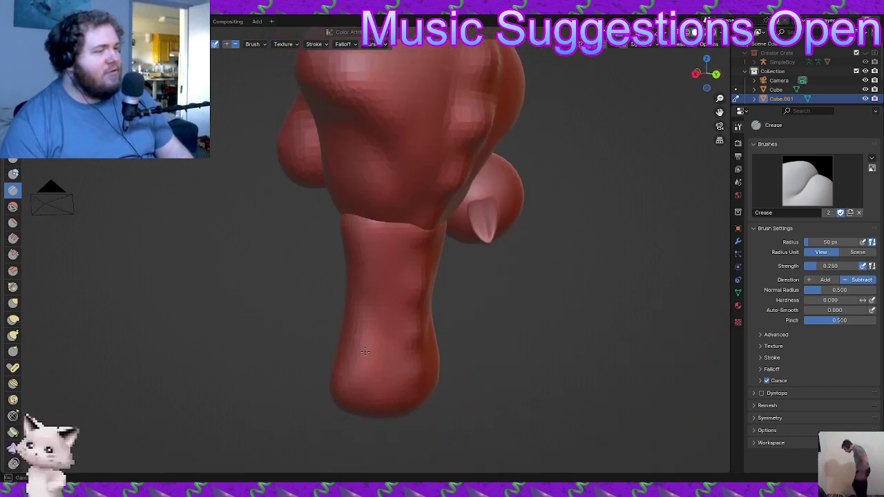
- Carve mirrored grooves down the abdomen's front, from below the ribs toward the hips, with the Crease brush
mouse_move(365, 351)
middle_down()
mouse_move(503, 369)
mouse_move(449, 322)
mouse_move(378, 299)
middle_up()
drag(382, 281, 379, 277)
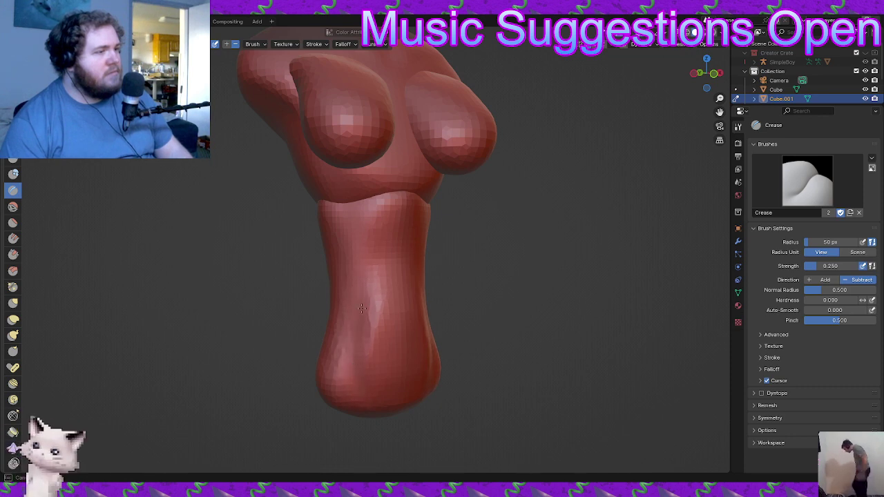
drag(373, 275, 387, 253)
middle_drag(391, 250, 336, 266)
drag(325, 279, 330, 335)
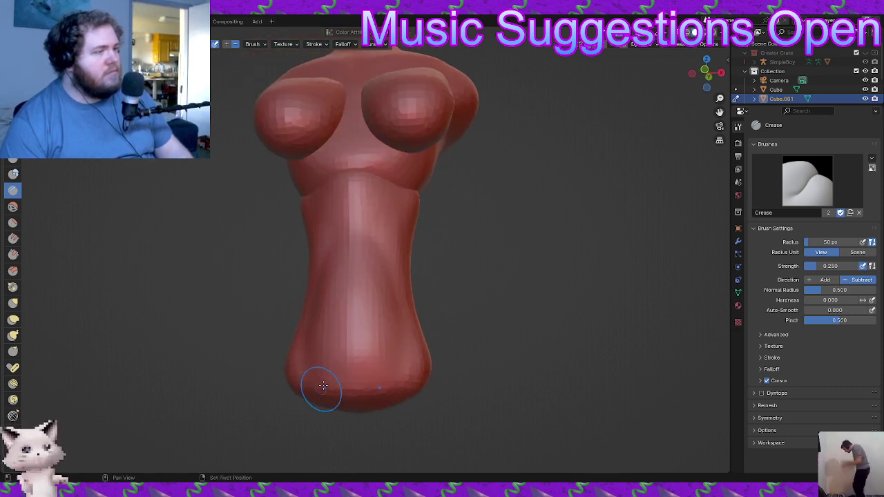
middle_drag(322, 391, 294, 388)
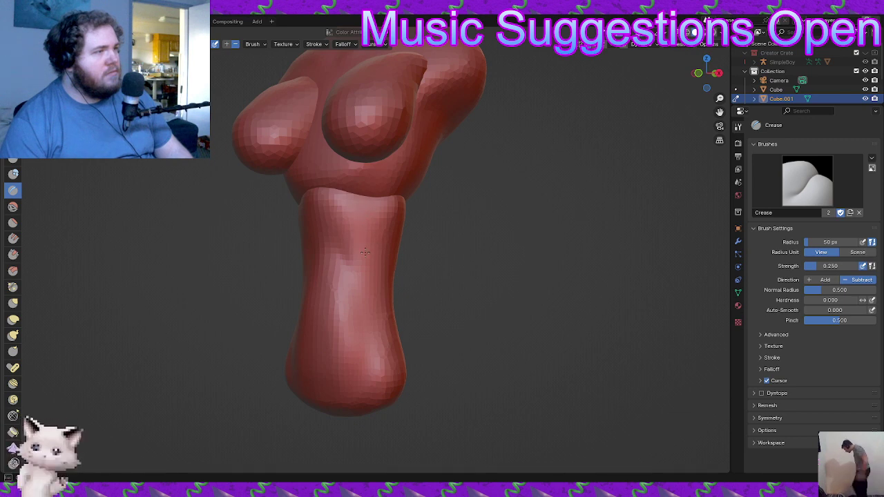
- Examine the torso and abdomen from the side, back and front to judge the overall silhouette
mouse_move(325, 221)
middle_down()
mouse_move(366, 234)
mouse_move(373, 228)
mouse_move(348, 216)
middle_up()
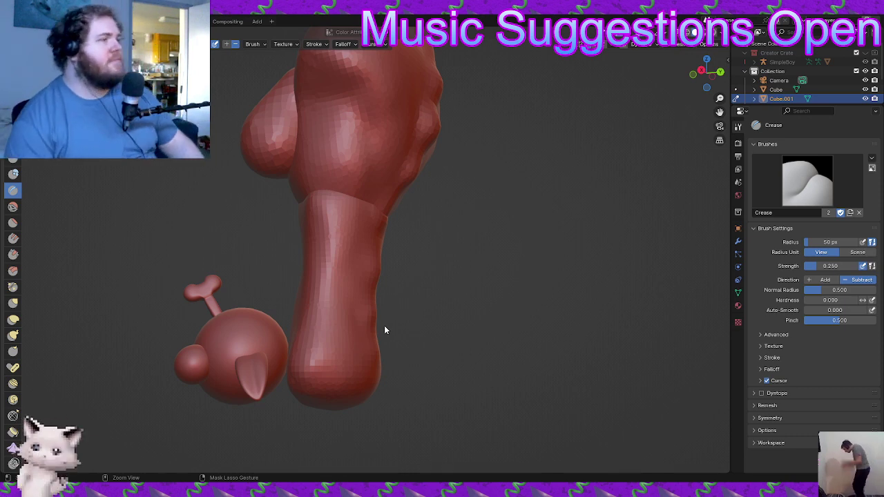
mouse_move(385, 253)
middle_down()
mouse_move(442, 228)
mouse_move(386, 254)
mouse_move(347, 239)
middle_up()
scroll(403, 209, up, 2)
scroll(342, 244, down, 2)
scroll(312, 268, down, 3)
mouse_move(314, 269)
middle_down()
mouse_move(407, 334)
mouse_move(498, 344)
mouse_move(454, 325)
mouse_move(564, 342)
middle_up()
middle_drag(645, 348, 359, 335)
- Readjust the abdomen's voxel size for the creased mesh and voxel remesh it again
scroll(349, 308, up, 5)
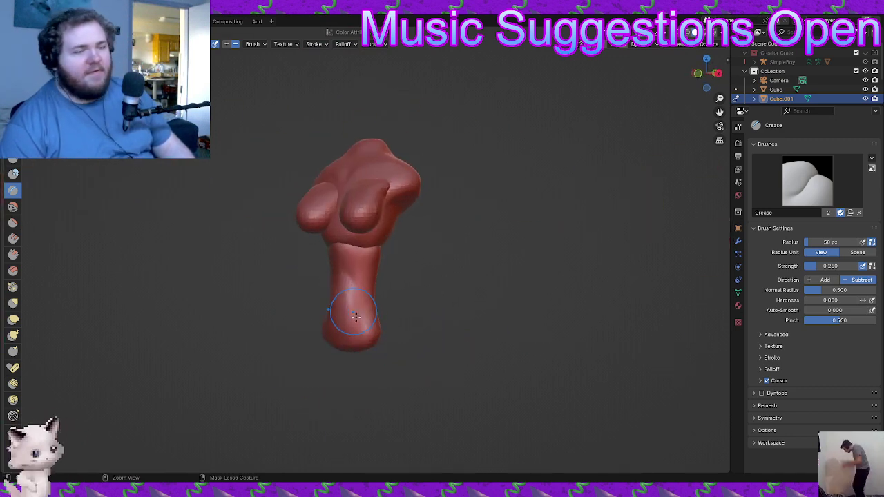
mouse_move(364, 297)
middle_down()
mouse_move(331, 286)
mouse_move(319, 300)
middle_up()
key(r)
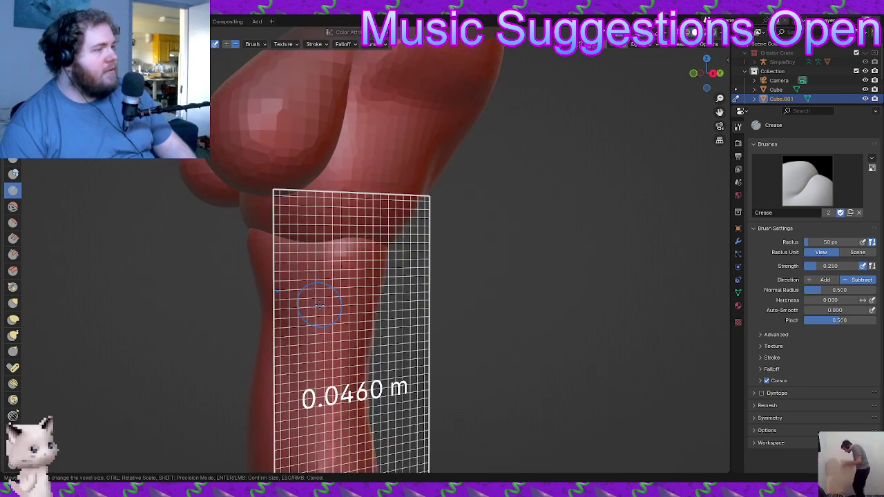
click(324, 320)
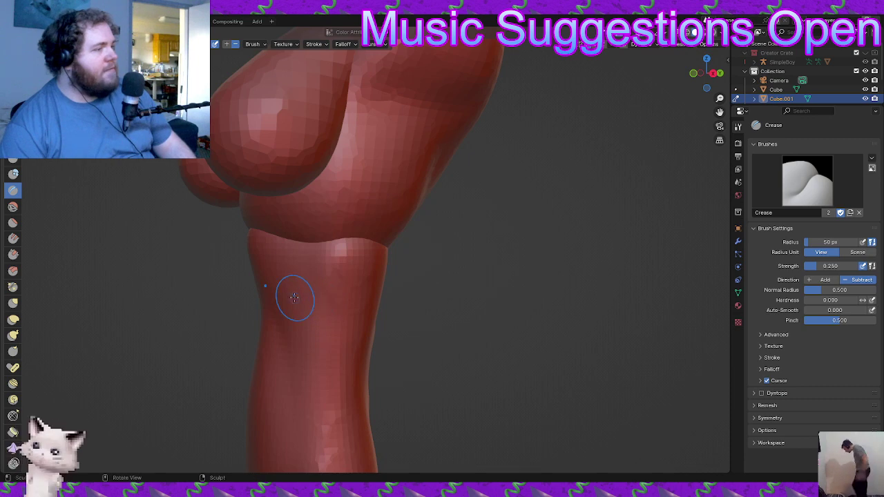
- Carve two horizontal skin folds across the abdomen's upper side, below the torso seam, with the Crease brush
mouse_move(356, 319)
middle_down()
mouse_move(279, 301)
mouse_move(404, 302)
mouse_move(336, 280)
middle_up()
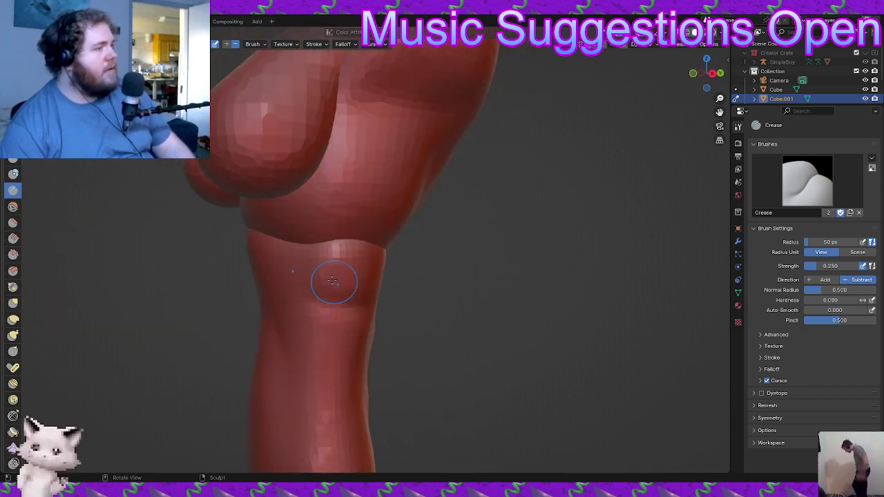
drag(307, 269, 379, 282)
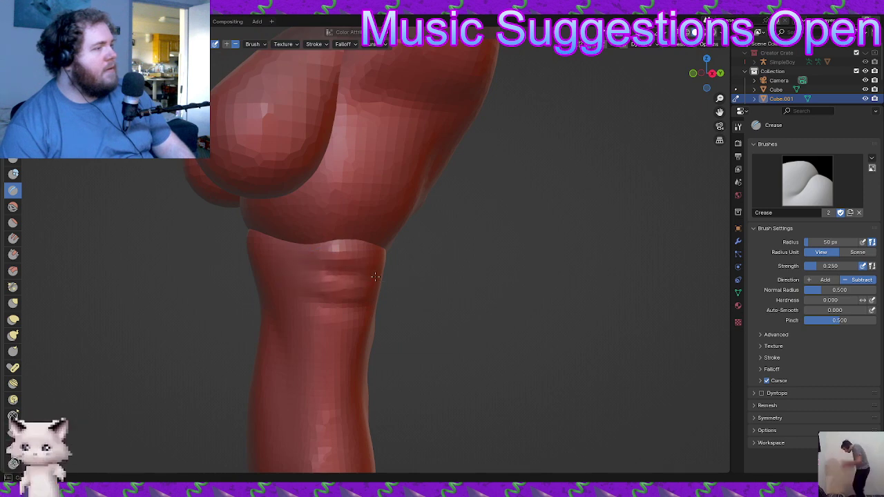
middle_drag(375, 276, 276, 276)
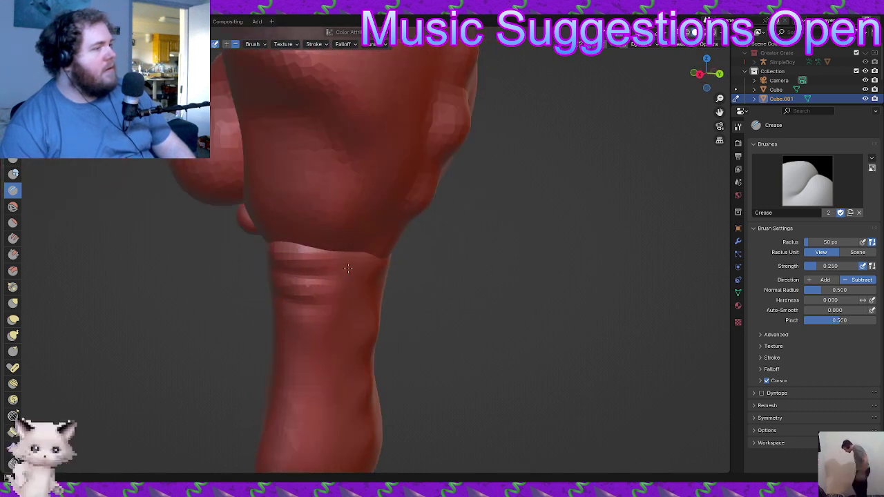
mouse_move(348, 269)
middle_down()
mouse_move(405, 286)
mouse_move(400, 272)
mouse_move(429, 310)
mouse_move(474, 272)
middle_up()
- Leave sculpting on the abdomen, select the torso object and put it in Sculpt Mode
key(ctrl+Tab)
click(411, 273)
click(421, 208)
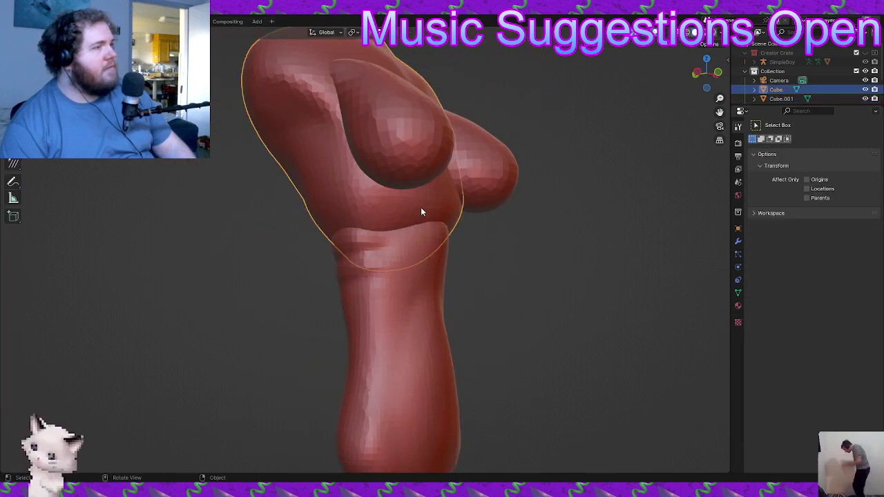
key(ctrl+Tab)
click(428, 263)
- Carve horizontal creases across the torso's lower side, just above the abdomen seam, with the Crease brush
mouse_move(433, 263)
middle_down()
mouse_move(409, 297)
mouse_move(339, 271)
mouse_move(330, 256)
middle_up()
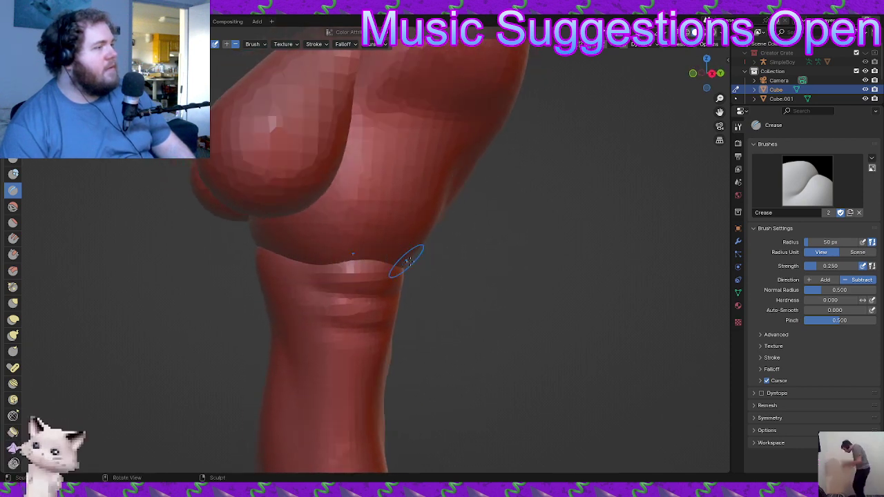
middle_drag(408, 260, 381, 253)
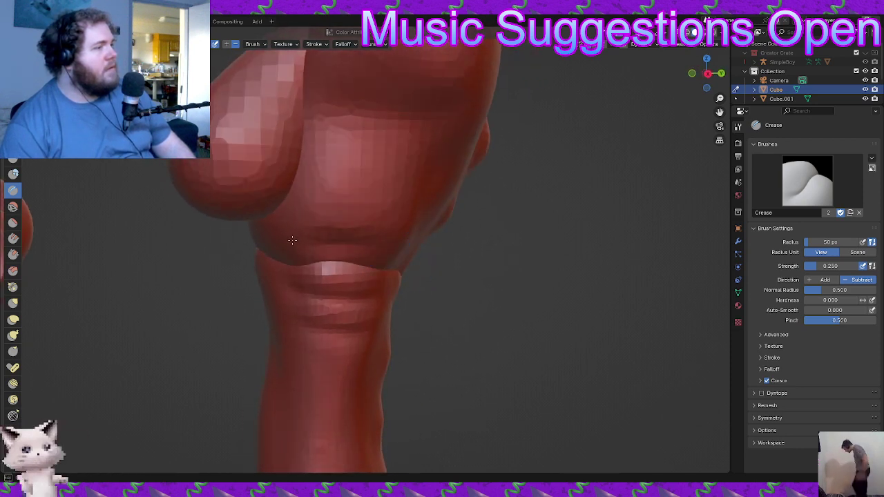
mouse_move(393, 247)
middle_down()
mouse_move(258, 247)
mouse_move(463, 259)
mouse_move(418, 237)
middle_up()
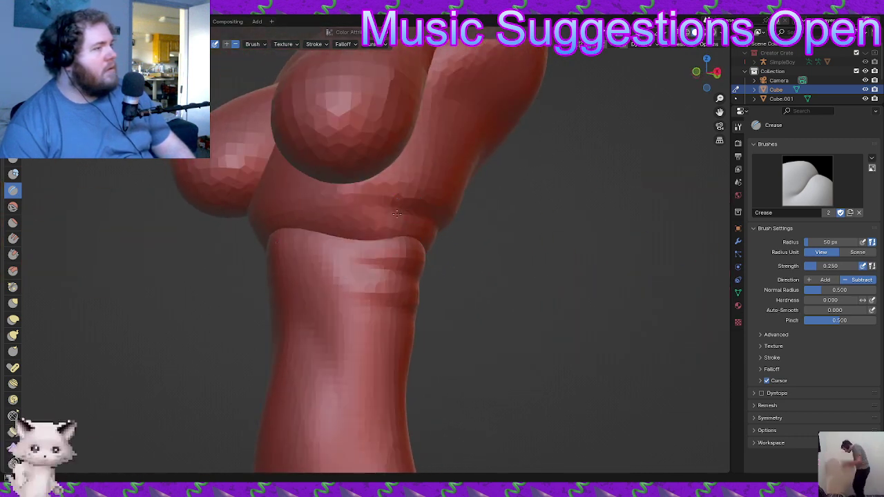
mouse_move(378, 210)
middle_down()
mouse_move(332, 231)
mouse_move(266, 208)
mouse_move(285, 239)
middle_up()
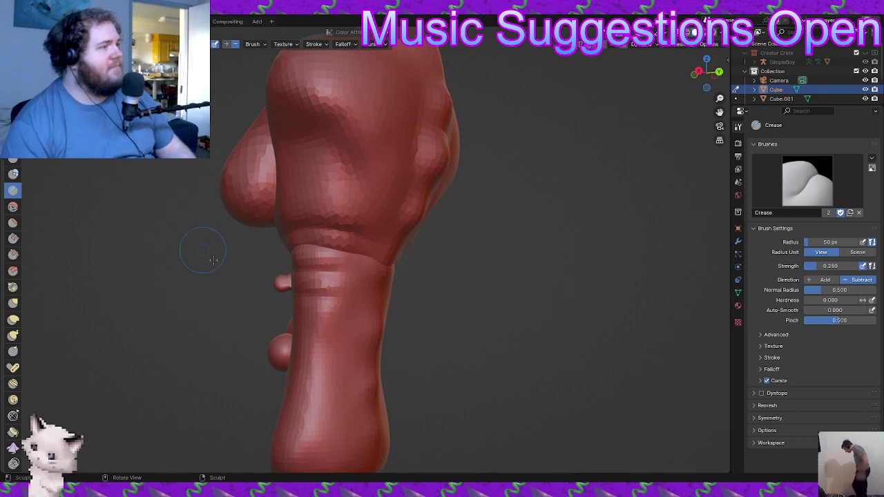
middle_drag(358, 278, 388, 284)
scroll(373, 287, up, 1)
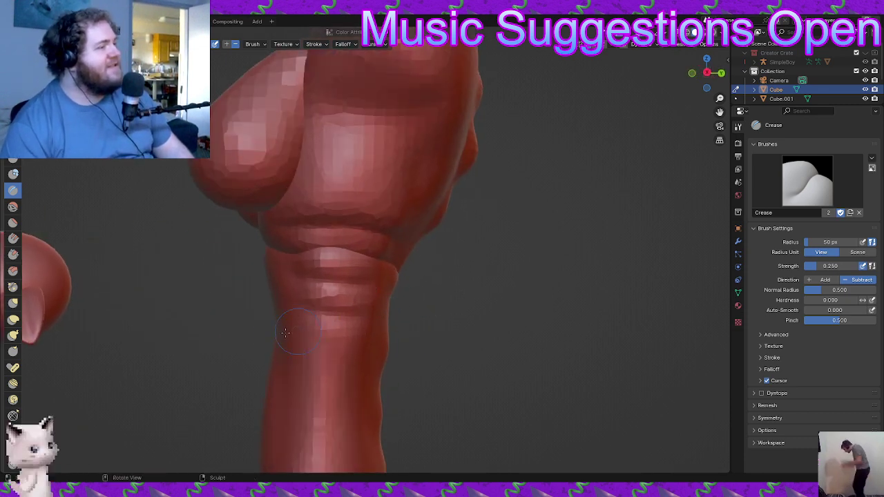
- Reshape the torso's lower side edge around the abdomen seam with the Elastic Deform brush
mouse_move(319, 312)
middle_down()
mouse_move(477, 308)
mouse_move(297, 297)
mouse_move(49, 252)
middle_up()
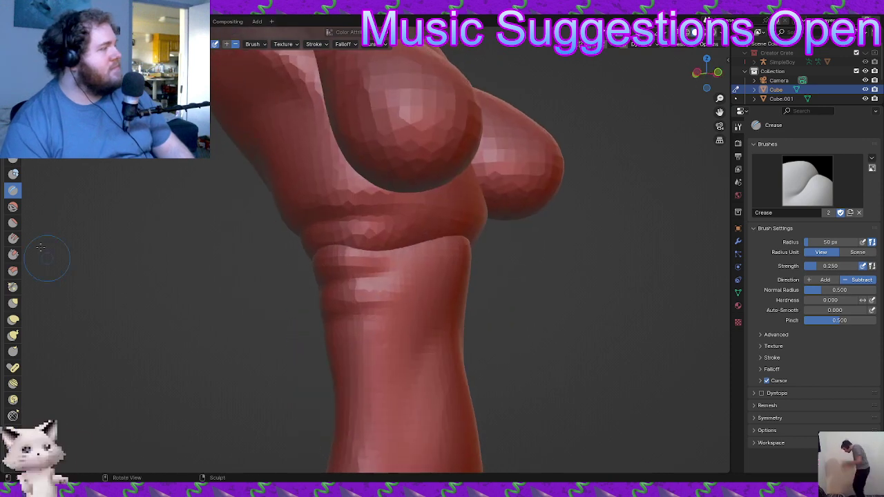
click(13, 319)
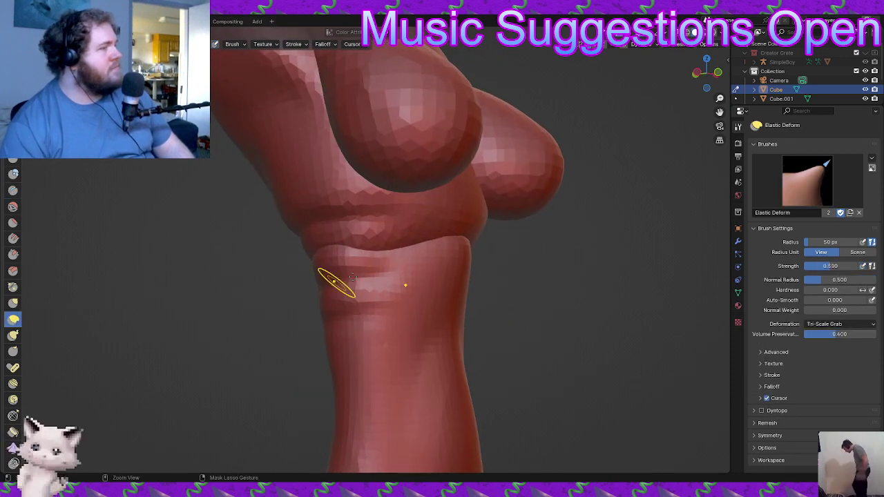
drag(339, 282, 352, 241)
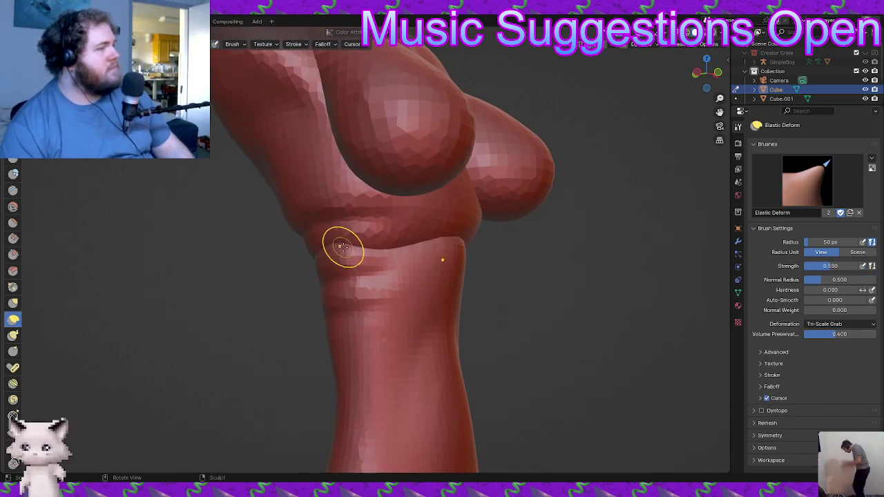
mouse_move(297, 202)
middle_down()
mouse_move(349, 207)
mouse_move(381, 223)
middle_up()
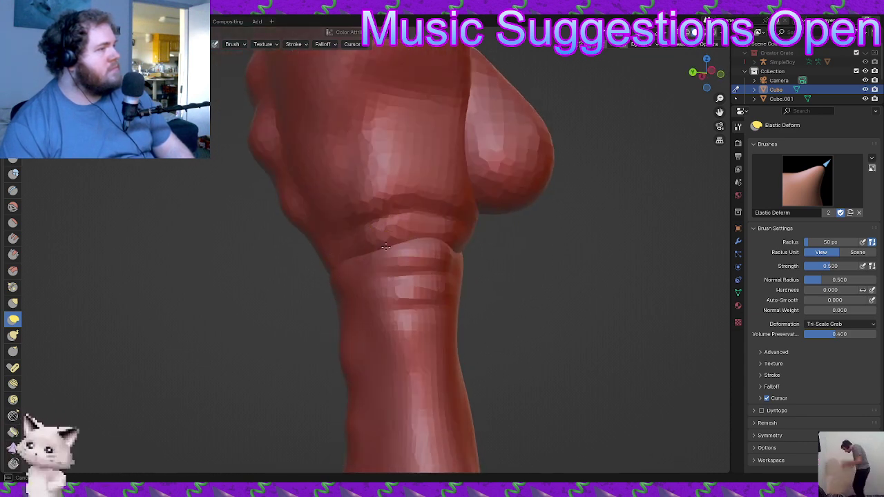
mouse_move(371, 255)
middle_down()
mouse_move(408, 254)
mouse_move(380, 231)
middle_up()
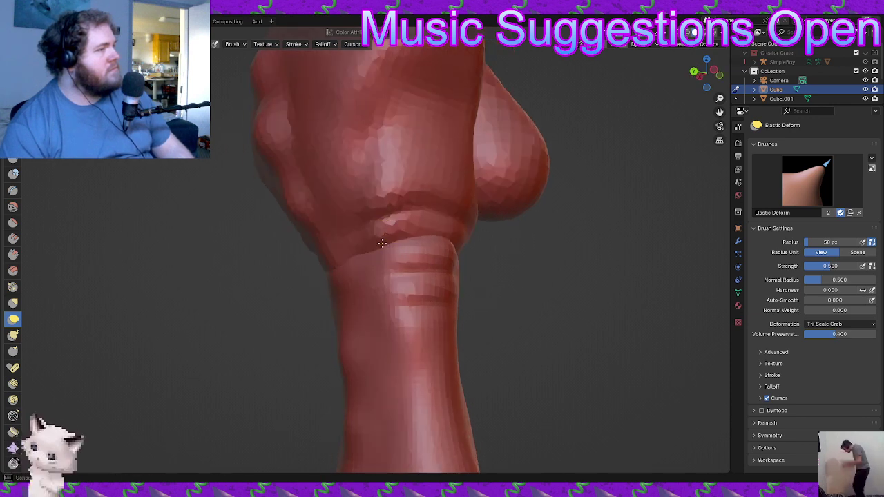
- Readjust the torso's voxel size and voxel remesh the creased torso
key(r)
click(423, 262)
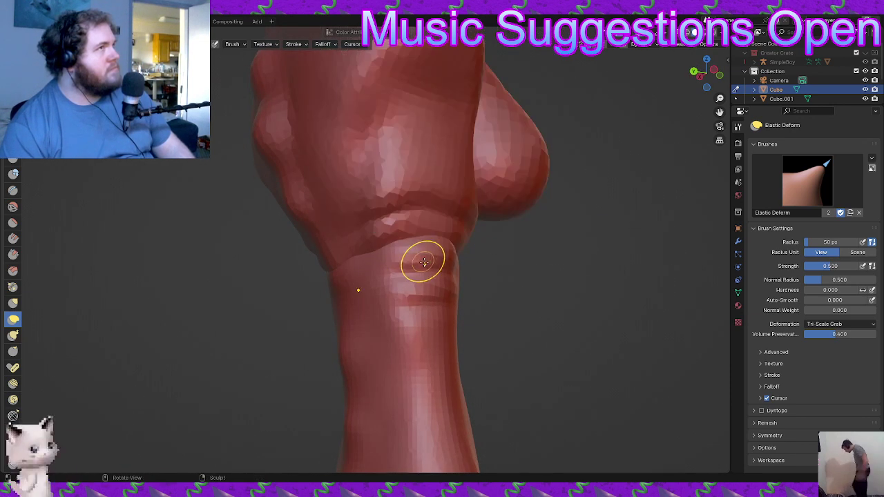
scroll(422, 261, down, 2)
key(r)
click(406, 289)
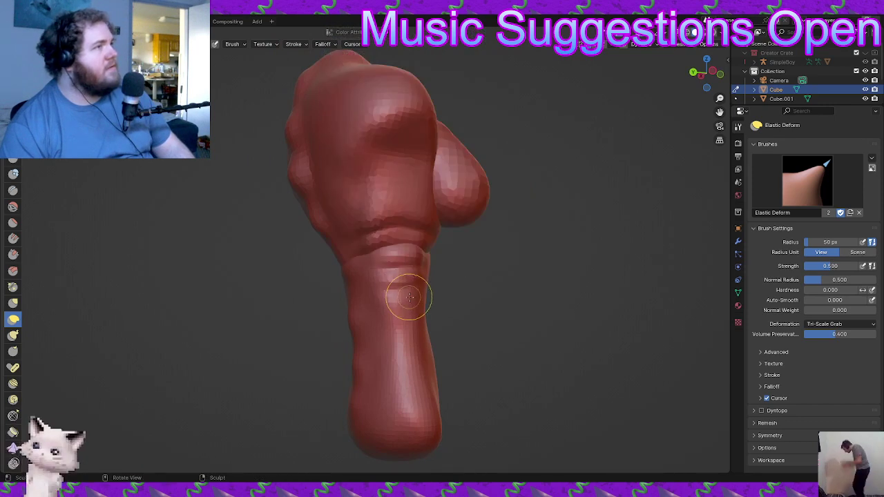
scroll(405, 294, up, 4)
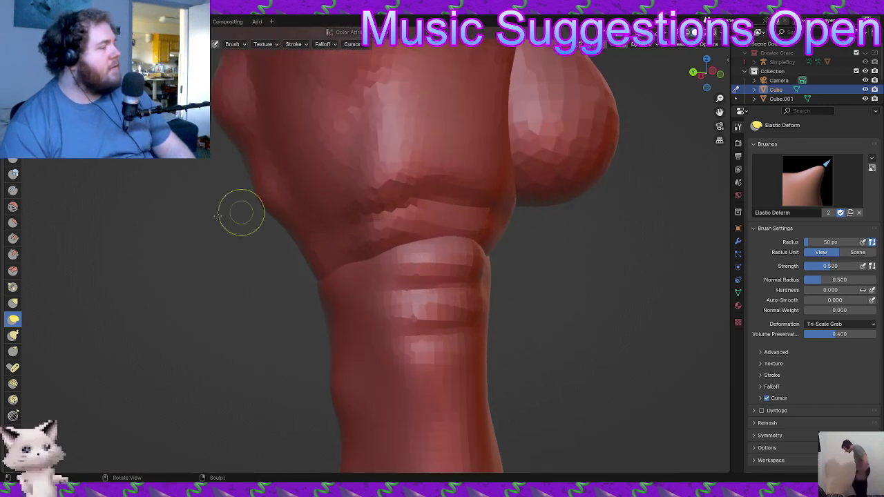
- Deepen the horizontal skin fold around the torso's lower side, beneath the chest, with the Crease brush in Subtract direction
key(shift+c)
scroll(423, 223, down, 1)
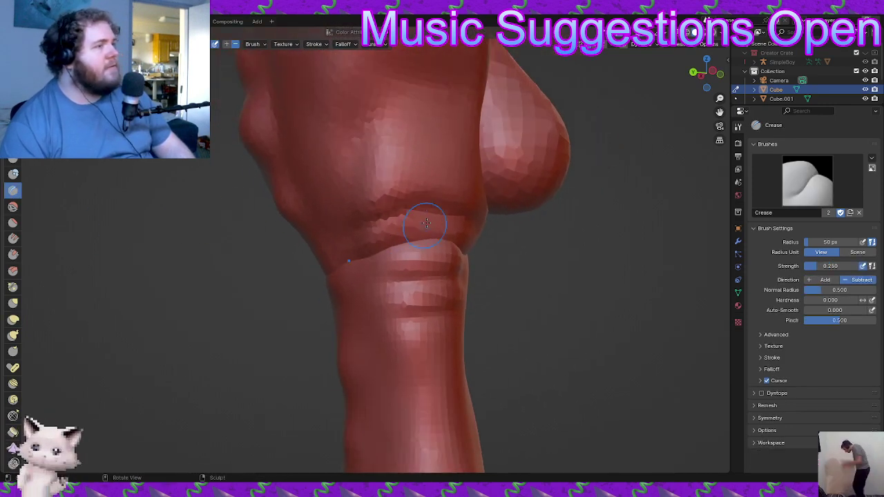
drag(386, 217, 360, 221)
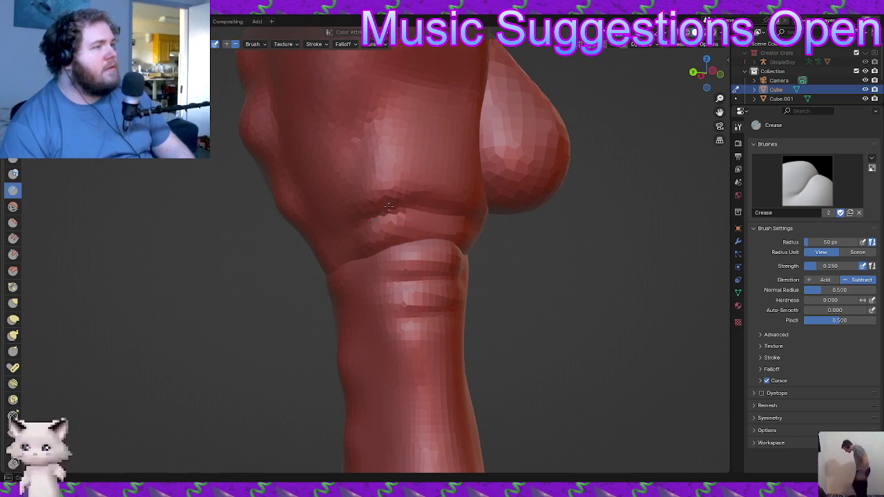
middle_drag(471, 223, 364, 247)
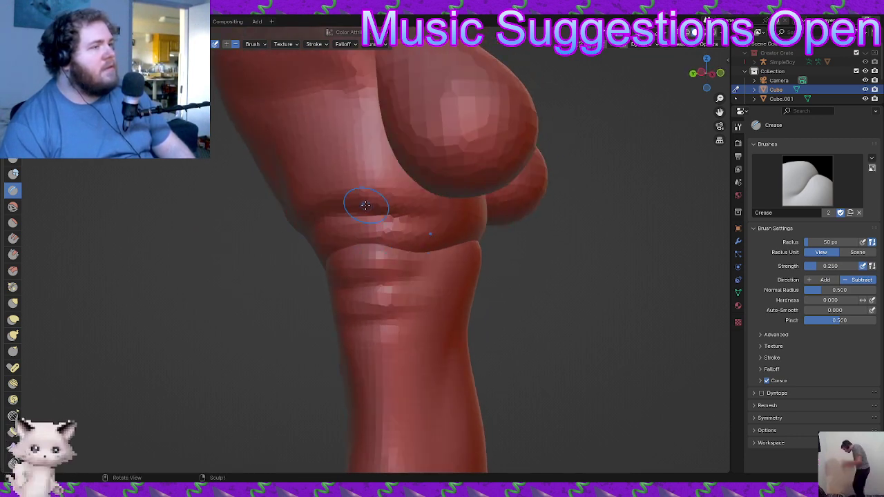
drag(365, 204, 405, 210)
middle_drag(452, 213, 312, 251)
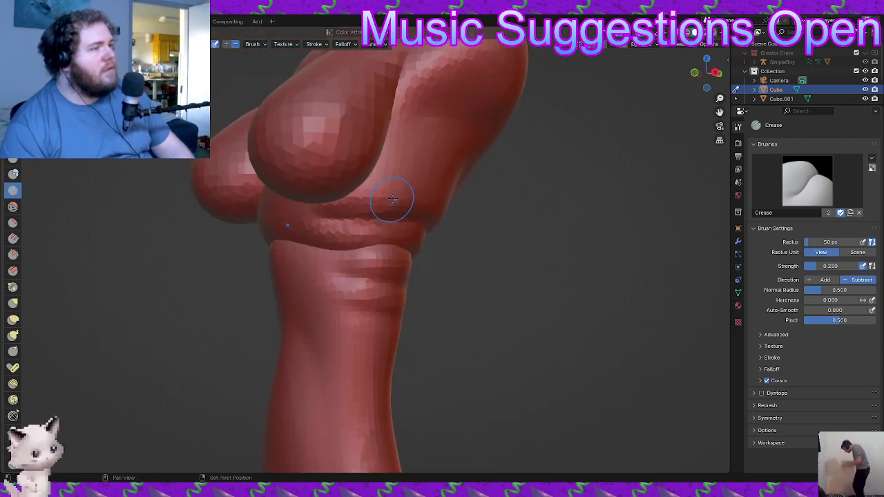
drag(363, 196, 422, 201)
mouse_move(428, 202)
middle_down()
mouse_move(375, 217)
mouse_move(311, 255)
mouse_move(217, 279)
mouse_move(313, 273)
mouse_move(325, 214)
middle_up()
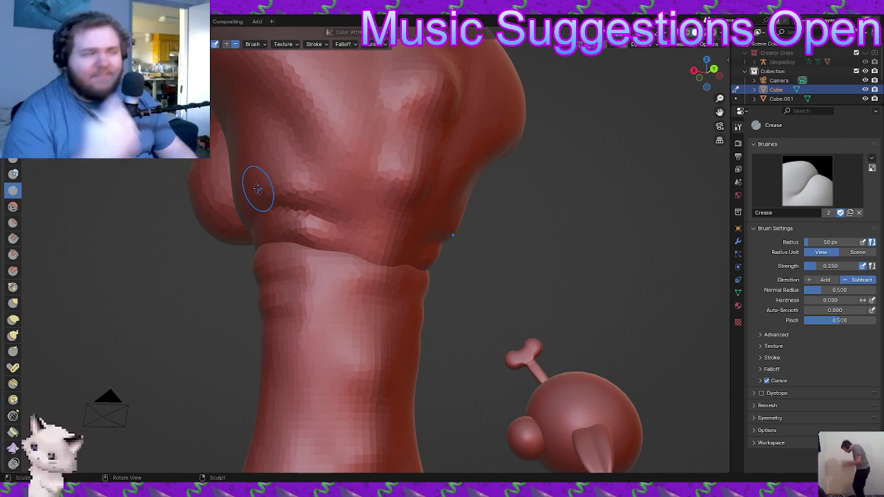
- Build up the skin fold around the lower edge of the ribcage with the Blob brush
middle_drag(306, 252, 1, 237)
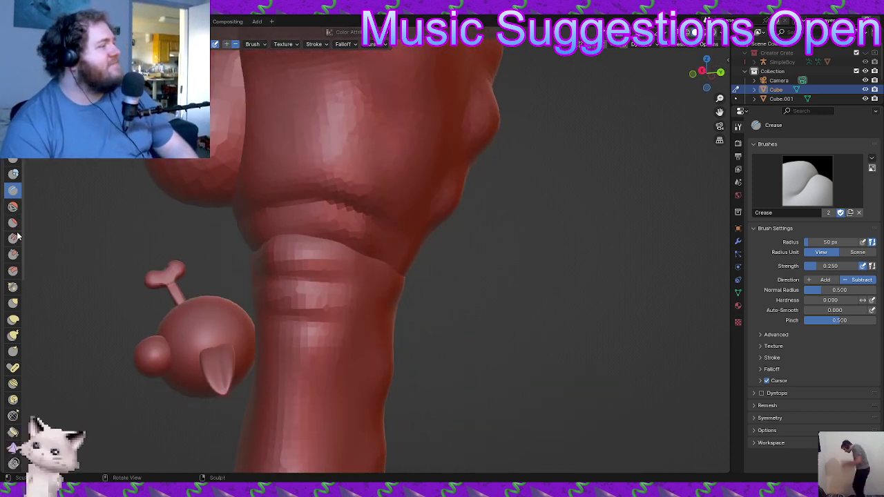
click(11, 182)
middle_drag(297, 248, 389, 251)
mouse_move(341, 247)
mouse_down()
mouse_move(293, 247)
mouse_move(361, 249)
mouse_up()
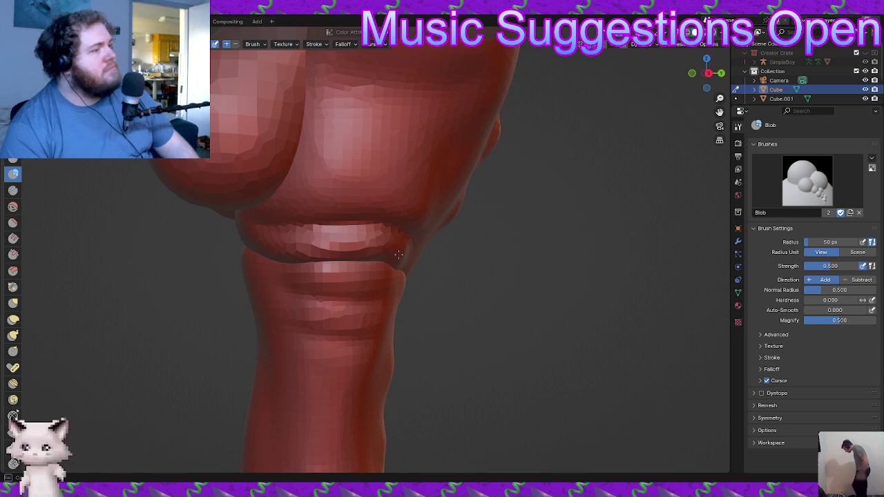
middle_drag(398, 254, 365, 237)
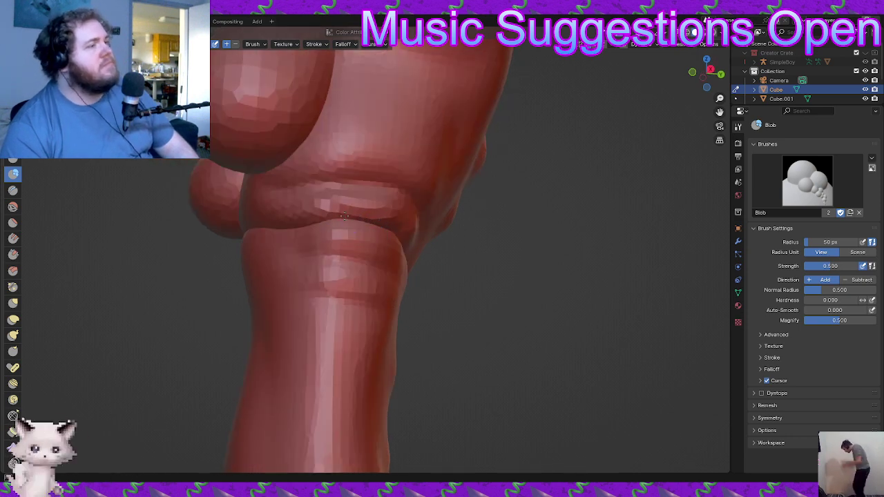
mouse_move(366, 247)
middle_down()
mouse_move(481, 266)
mouse_move(422, 257)
mouse_move(372, 210)
middle_up()
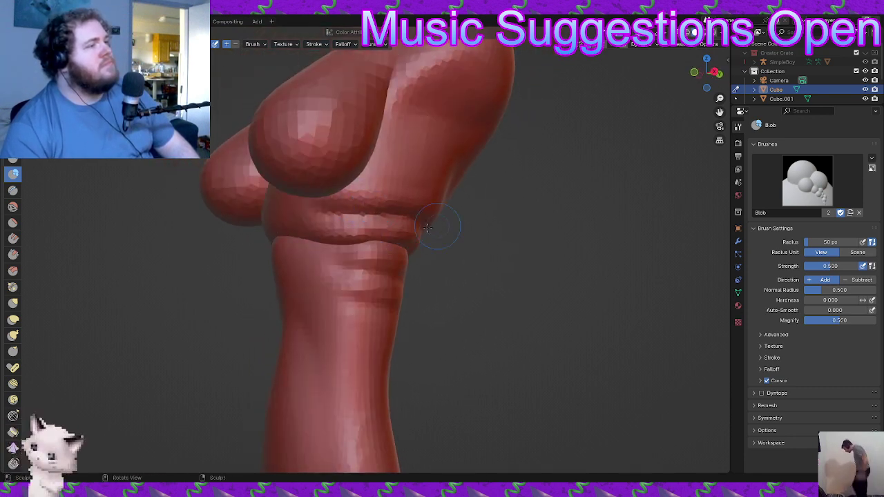
middle_drag(428, 228, 321, 233)
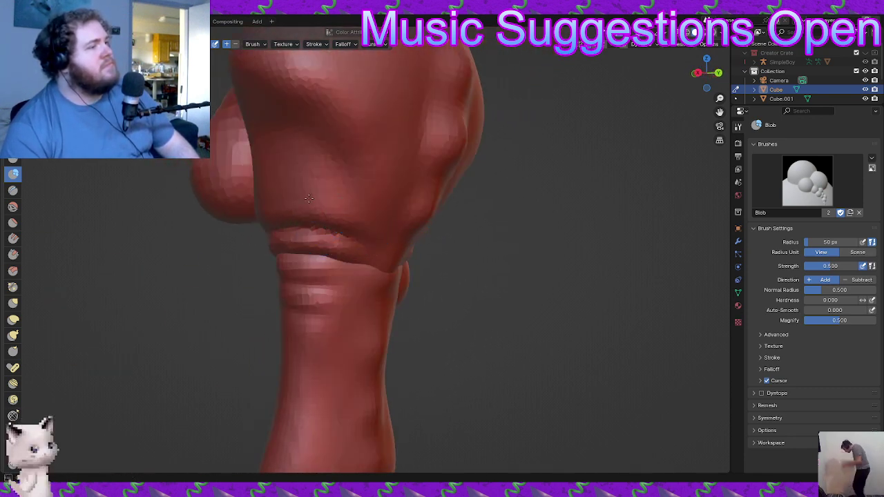
middle_drag(245, 186, 442, 382)
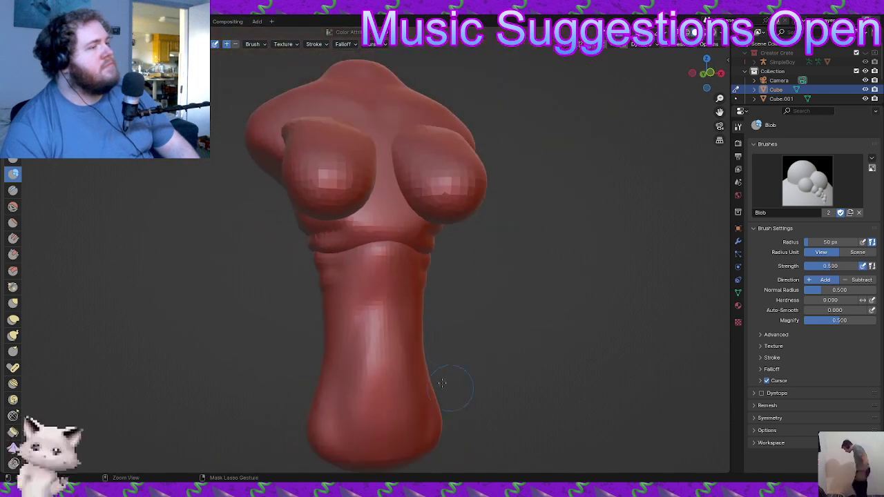
- Carve horizontal creases into the side of the ribcage below the shoulder with the Crease brush
ctrl+middle_drag(449, 342, 455, 435)
mouse_move(428, 339)
middle_down()
mouse_move(595, 348)
mouse_move(681, 314)
mouse_move(403, 294)
mouse_move(429, 321)
mouse_move(373, 275)
mouse_move(449, 259)
mouse_move(501, 331)
mouse_move(529, 328)
mouse_move(292, 320)
mouse_move(208, 336)
middle_up()
scroll(356, 206, up, 4)
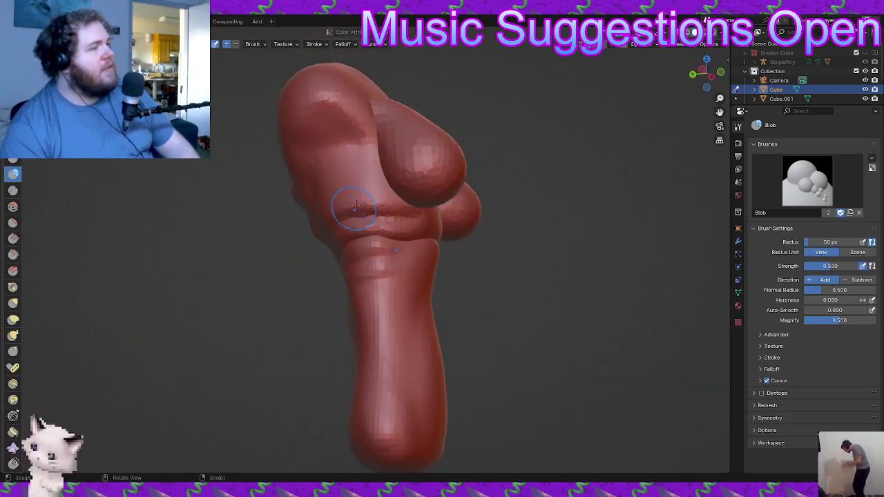
middle_drag(356, 183, 370, 224)
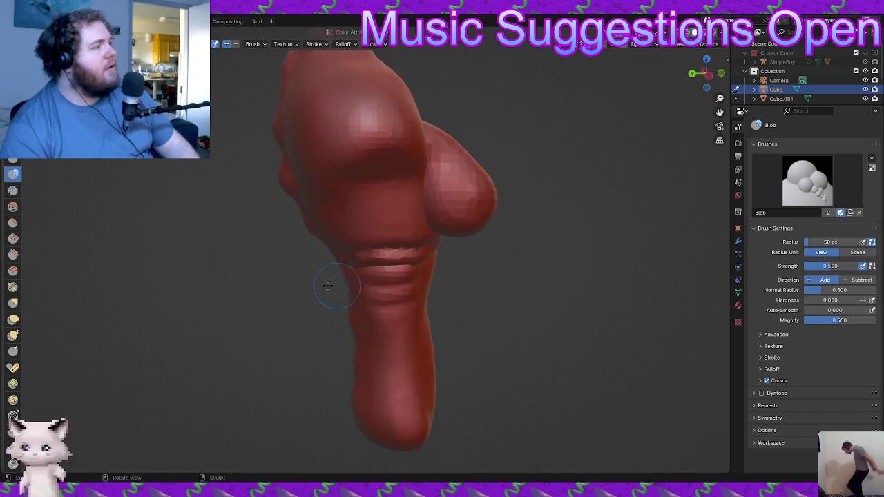
click(13, 195)
mouse_move(273, 239)
middle_down()
mouse_move(381, 322)
mouse_move(355, 296)
mouse_move(403, 261)
middle_up()
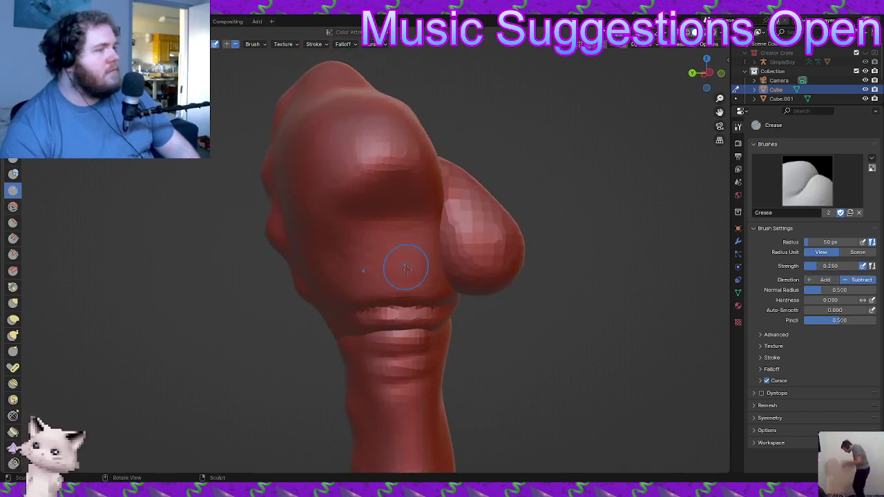
drag(393, 275, 386, 272)
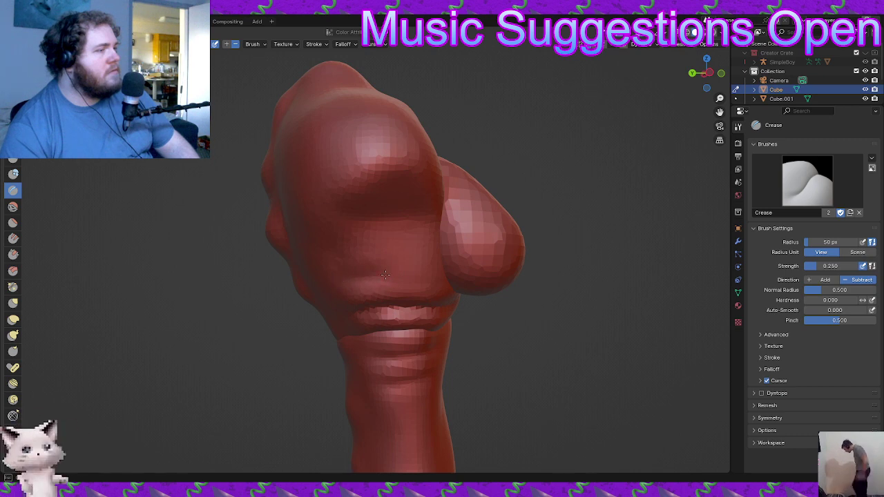
mouse_move(431, 271)
middle_down()
mouse_move(453, 263)
mouse_move(392, 273)
mouse_move(380, 310)
mouse_move(345, 256)
middle_up()
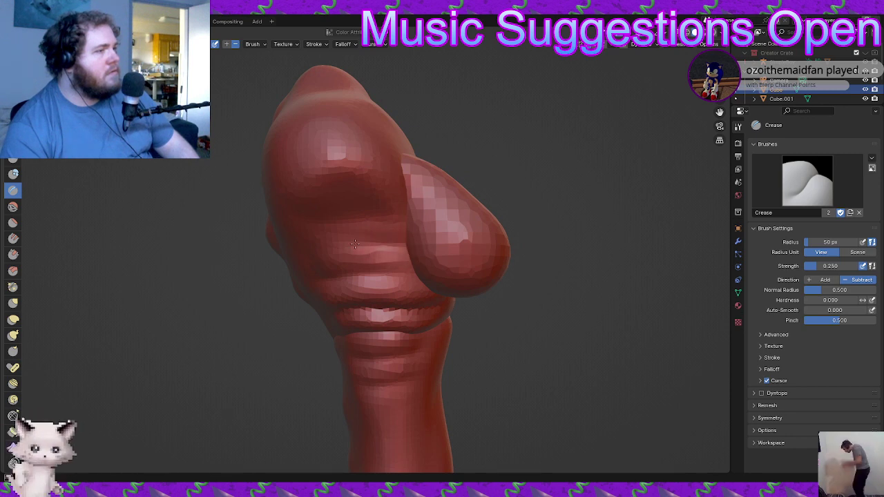
- Switch the upper torso from sculpting to Object Mode and clear the selection
mouse_move(322, 256)
middle_down()
mouse_move(449, 287)
mouse_move(516, 366)
mouse_move(626, 392)
mouse_move(610, 384)
middle_up()
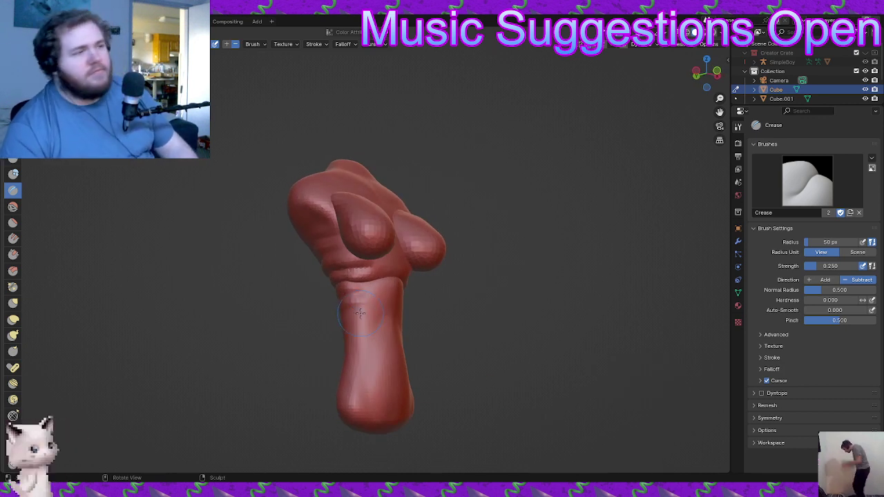
middle_drag(368, 335, 404, 360)
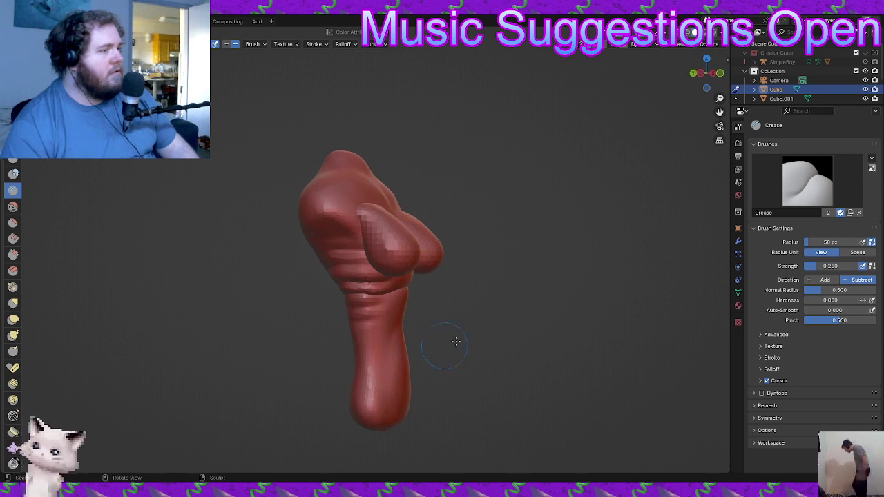
middle_drag(456, 340, 465, 364)
middle_drag(438, 330, 447, 320)
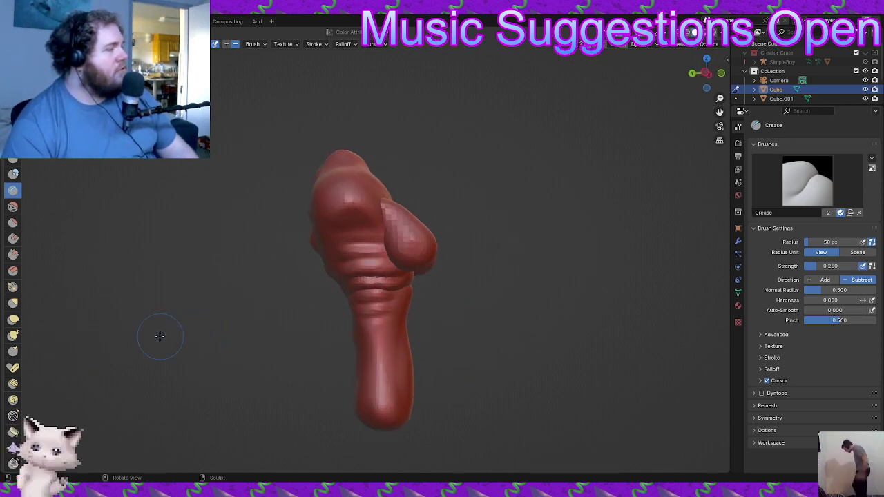
key(ctrl+Tab)
click(135, 356)
click(264, 299)
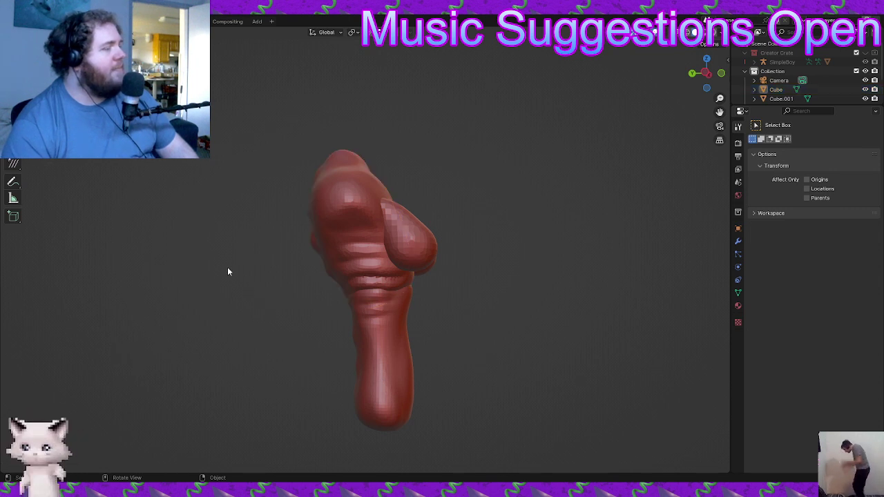
- Annotate the waist area with a bracket whose upper end is labelled 1 and lower end 10
click(13, 183)
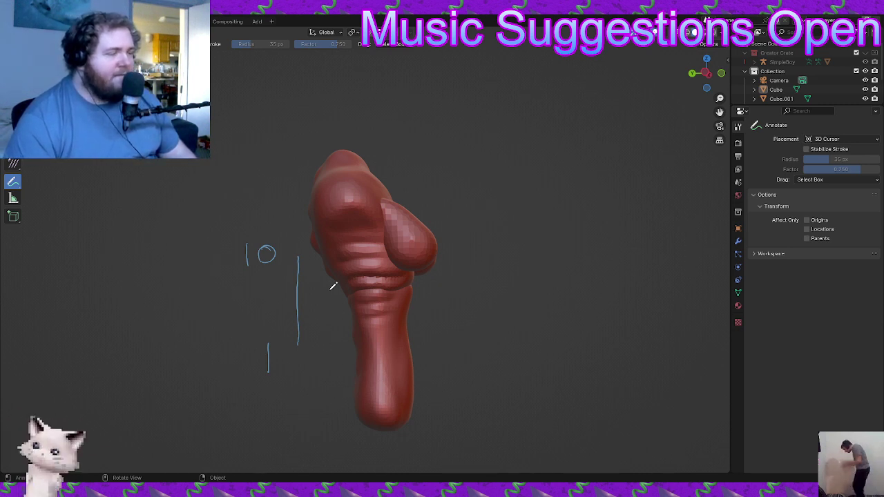
key(ctrl+z)
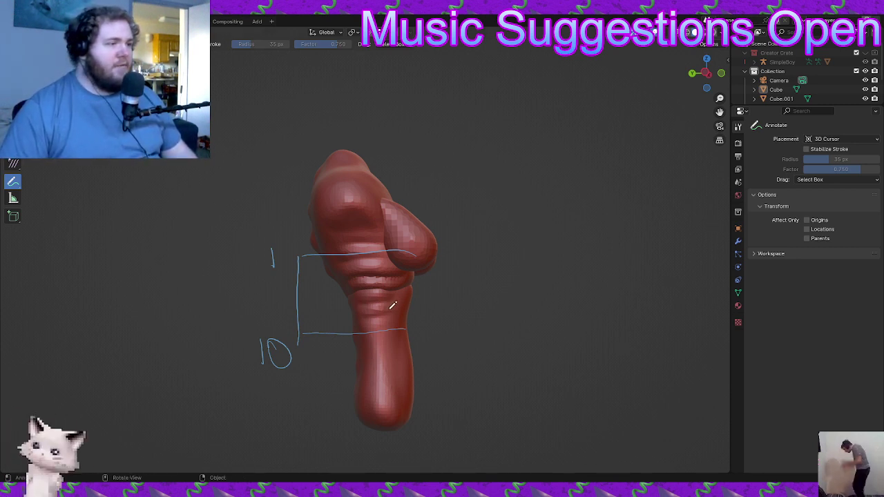
mouse_move(424, 320)
middle_down()
mouse_move(351, 336)
mouse_move(391, 328)
middle_up()
middle_drag(252, 290, 271, 290)
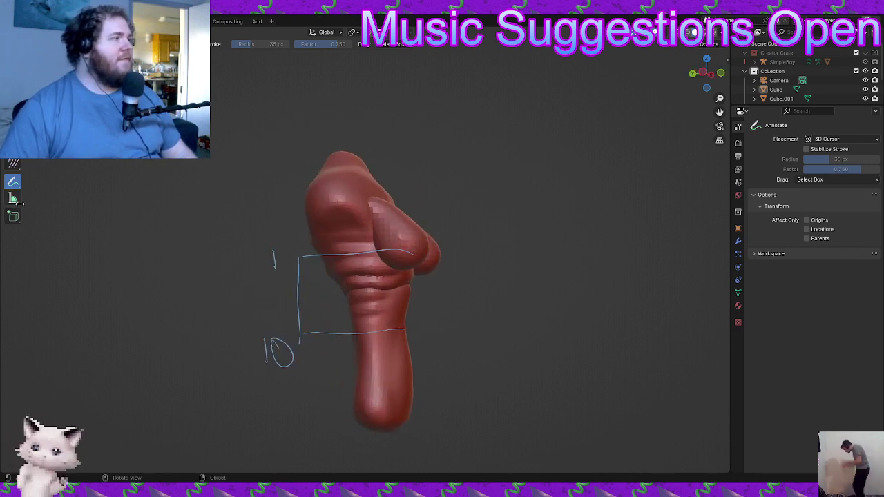
- Erase all the annotation strokes beside the torso with the Annotate Eraser
mouse_move(12, 184)
mouse_down()
mouse_move(40, 183)
mouse_move(58, 254)
mouse_up()
drag(362, 247, 247, 380)
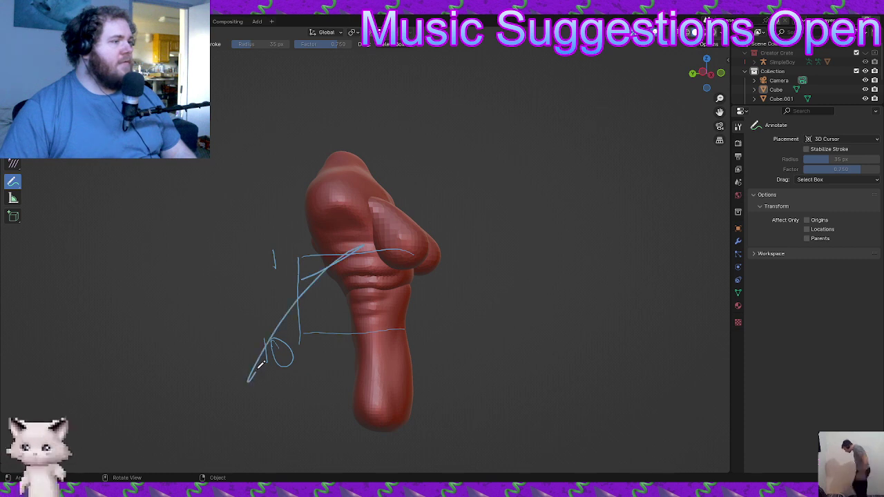
mouse_move(16, 188)
mouse_down()
mouse_move(65, 203)
mouse_move(91, 241)
mouse_up()
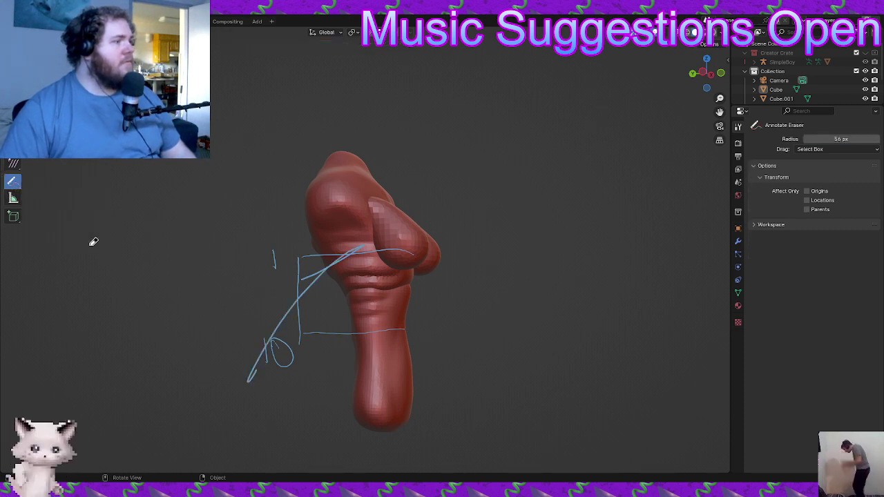
mouse_move(266, 303)
mouse_down()
mouse_move(250, 401)
mouse_move(347, 223)
mouse_up()
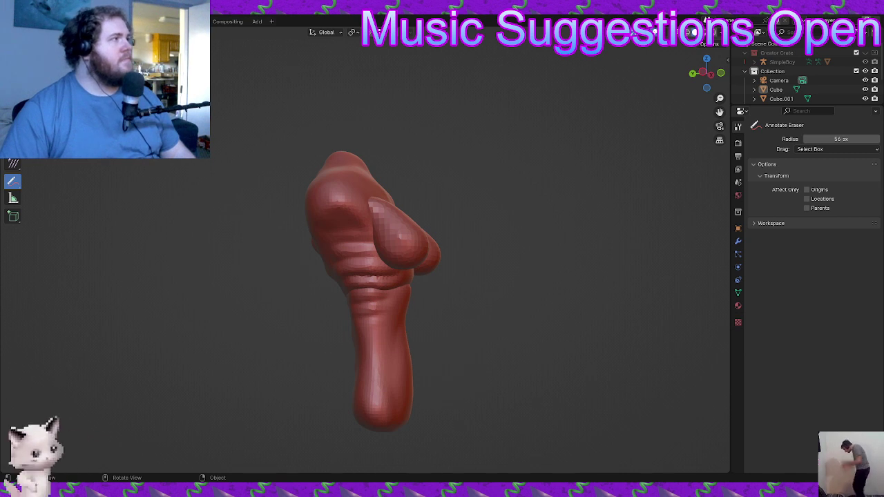
- Select the abdomen object Cube.001 and put it in Sculpt Mode
key(w)
click(386, 336)
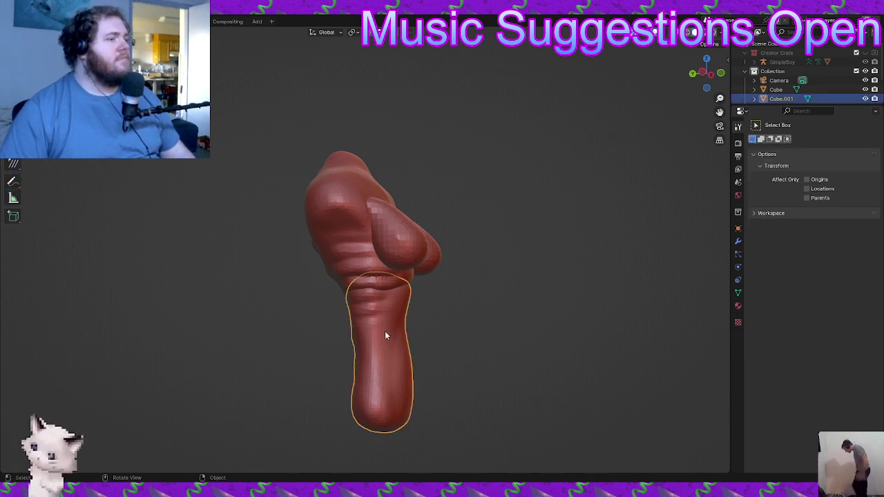
key(ctrl+Tab)
click(301, 202)
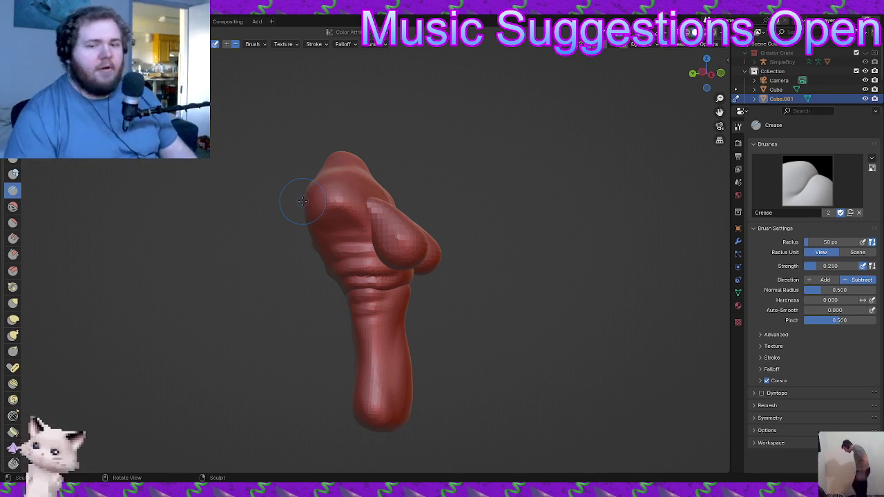
- Smooth out the lower side crease on the abdomen and build up its upper front edge with the Draw brush
scroll(361, 291, up, 6)
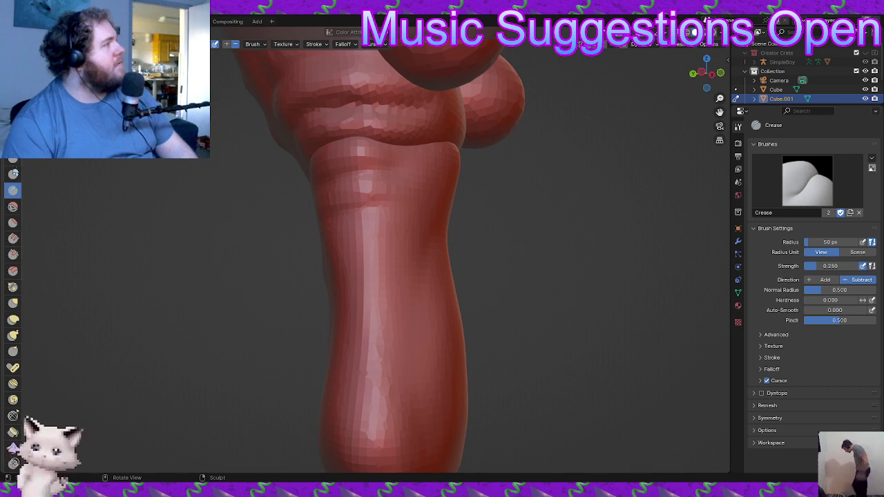
click(13, 62)
shift+middle_drag(380, 215, 416, 271)
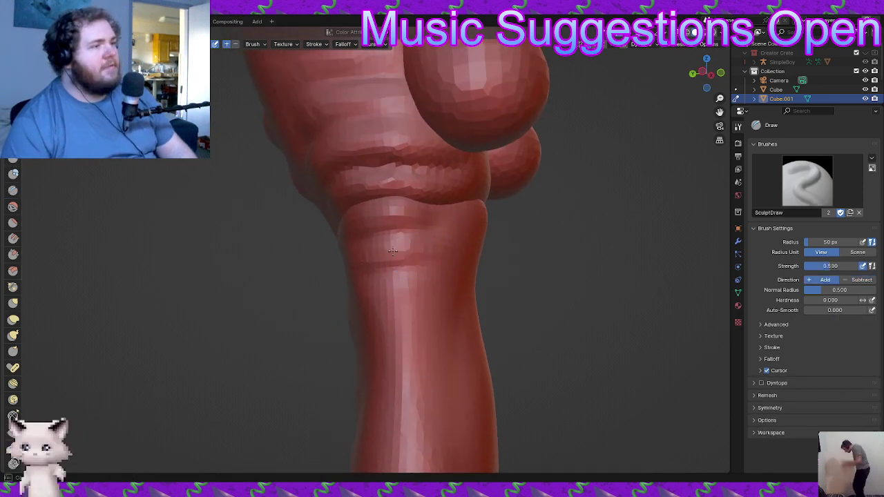
mouse_move(376, 274)
shift+mouse_down()
mouse_move(402, 276)
mouse_move(397, 285)
shift+mouse_up()
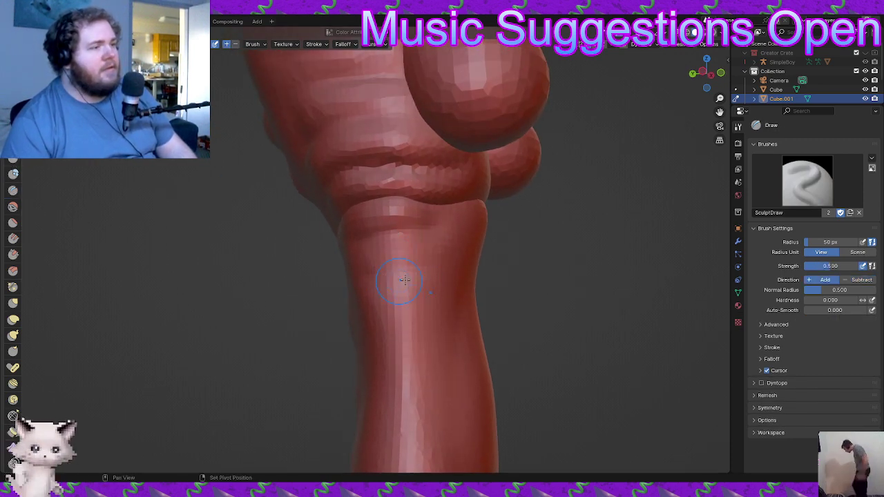
scroll(380, 346, down, 3)
mouse_move(364, 394)
middle_down()
mouse_move(333, 364)
mouse_move(322, 310)
mouse_move(271, 311)
mouse_move(260, 285)
mouse_move(360, 250)
middle_up()
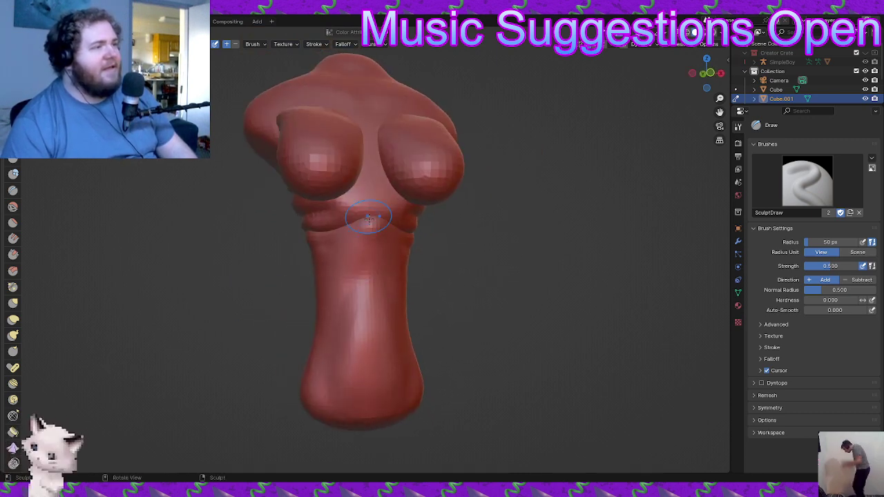
mouse_move(384, 251)
middle_down()
mouse_move(364, 272)
mouse_move(367, 258)
mouse_move(404, 239)
mouse_move(427, 280)
mouse_move(420, 272)
mouse_move(373, 285)
middle_up()
- Try to pull the upper front of the abdomen upward with the Elastic Deform brush
click(13, 319)
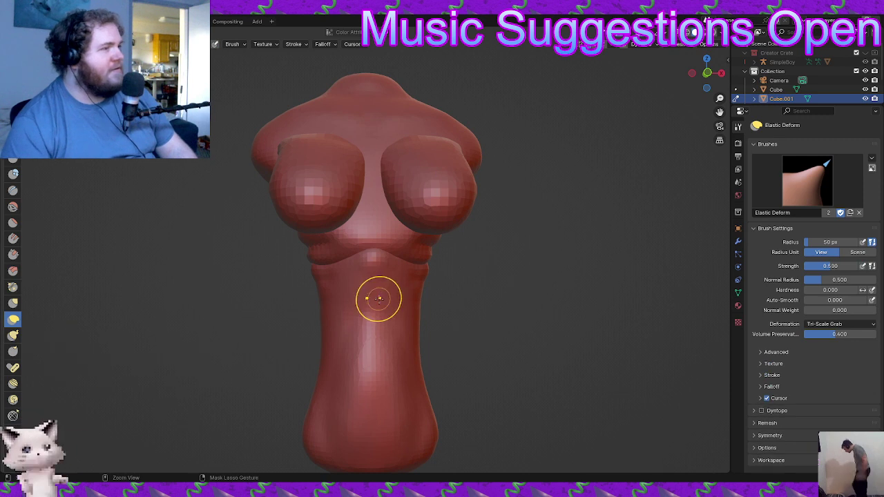
scroll(379, 296, down, 1)
mouse_move(358, 256)
mouse_down()
mouse_move(367, 405)
mouse_move(359, 322)
mouse_move(365, 371)
mouse_move(368, 193)
mouse_move(369, 319)
mouse_move(377, 180)
mouse_up()
key(ctrl+z)
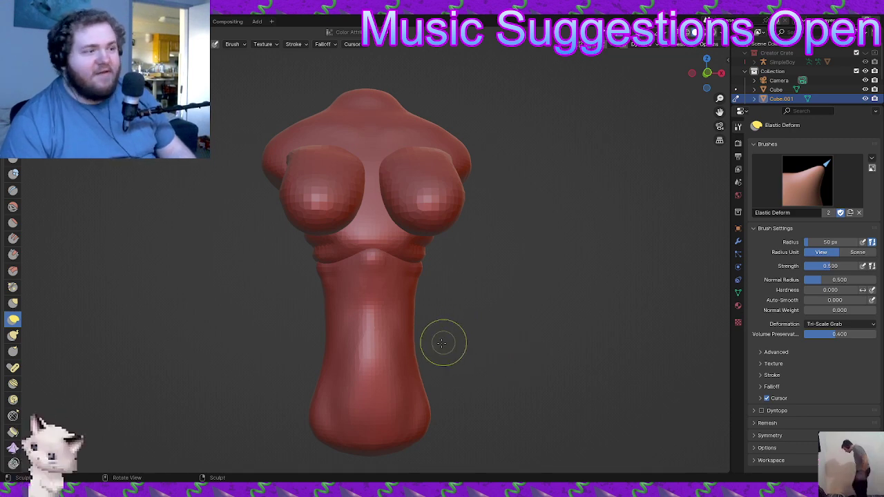
- Bend the lower end of the abdomen toward the back with the Pose brush, working from the side
mouse_move(454, 348)
middle_down()
mouse_move(474, 300)
mouse_move(426, 367)
mouse_move(600, 375)
mouse_move(538, 339)
middle_up()
mouse_move(483, 337)
middle_down()
mouse_move(524, 336)
mouse_move(466, 388)
mouse_move(463, 285)
middle_up()
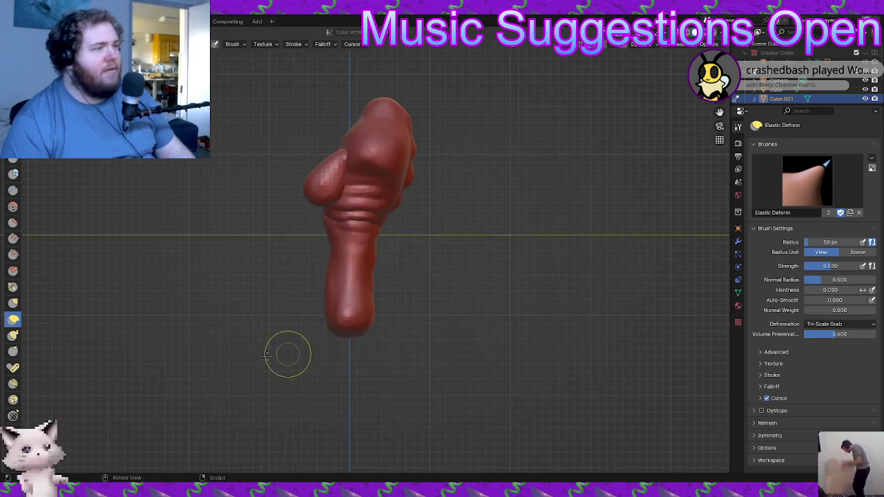
ctrl+middle_drag(202, 335, 196, 428)
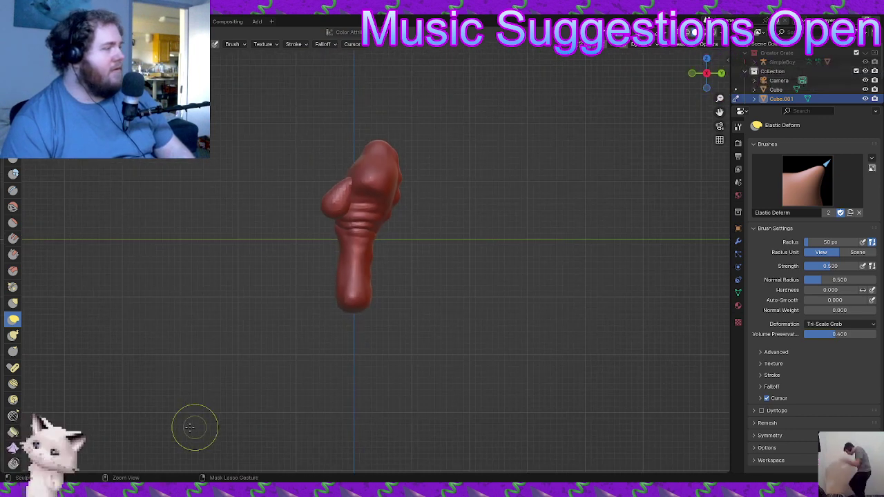
click(14, 372)
scroll(348, 322, down, 2)
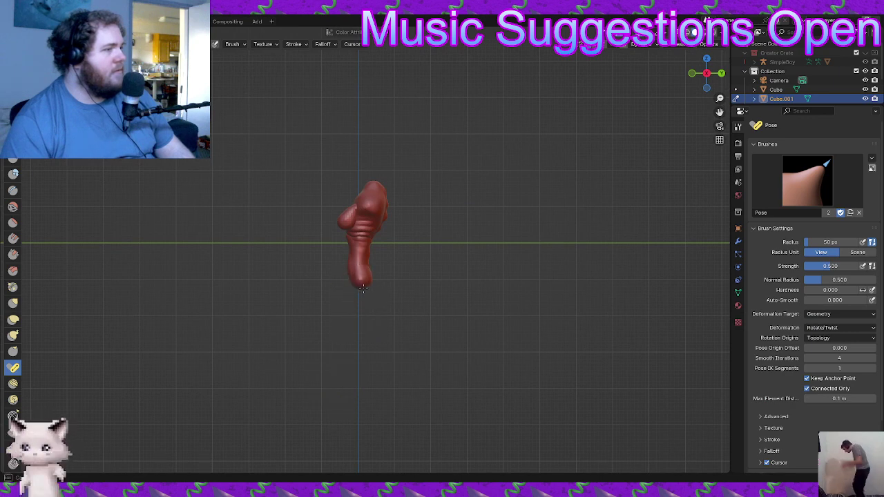
mouse_move(360, 323)
middle_down()
mouse_move(500, 319)
mouse_move(424, 231)
mouse_move(361, 292)
mouse_move(335, 405)
mouse_move(234, 343)
middle_up()
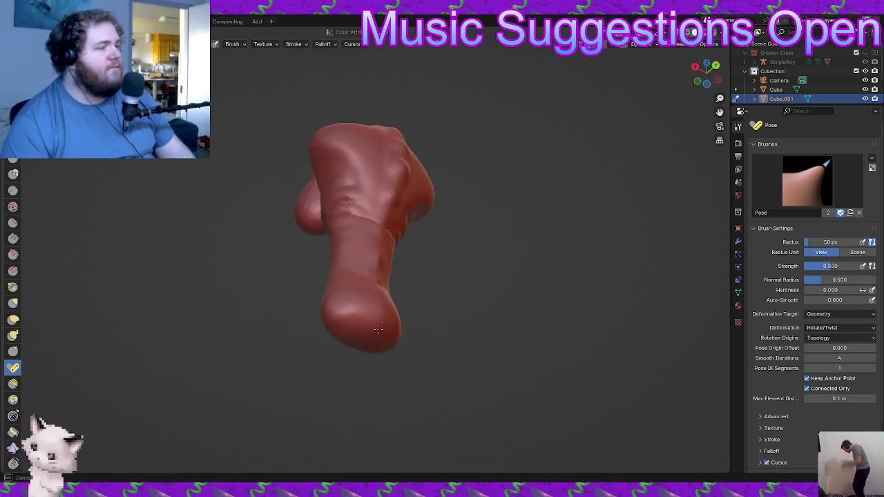
middle_drag(377, 336, 356, 327)
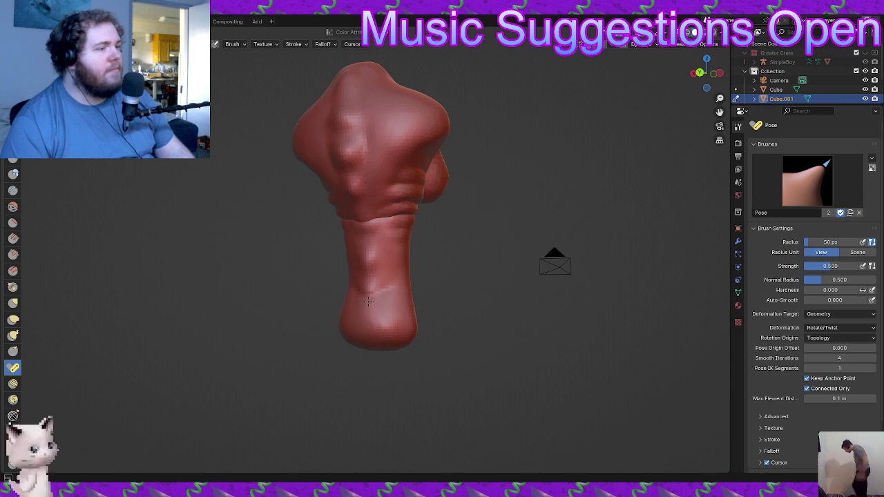
mouse_move(350, 283)
middle_down()
mouse_move(300, 339)
mouse_move(350, 276)
middle_up()
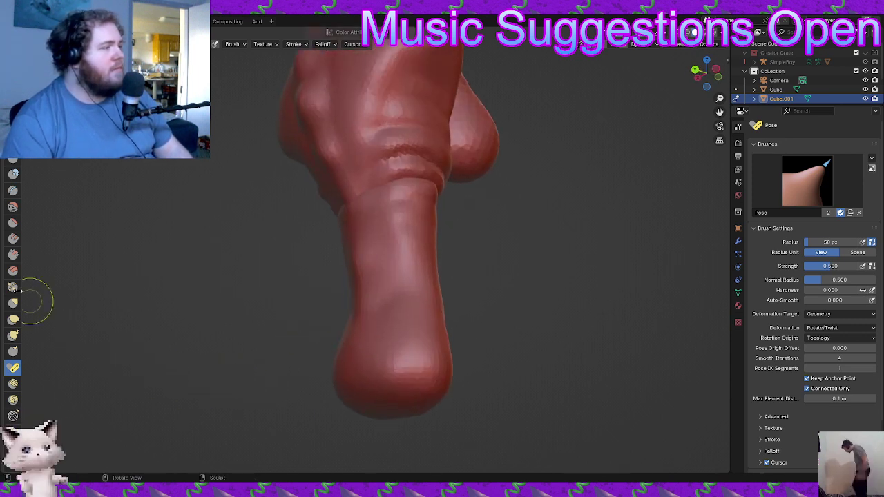
- Pull the side of the abdomen slightly outward with the Elastic Deform brush and inspect it from the opposite side
click(13, 320)
ctrl+middle_drag(364, 310, 378, 335)
drag(360, 331, 344, 326)
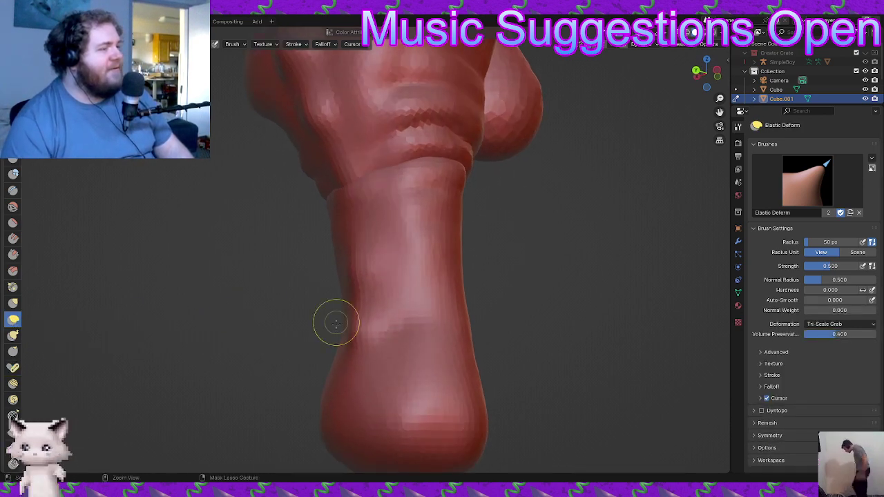
mouse_move(336, 323)
middle_down()
mouse_move(463, 277)
mouse_move(391, 267)
middle_up()
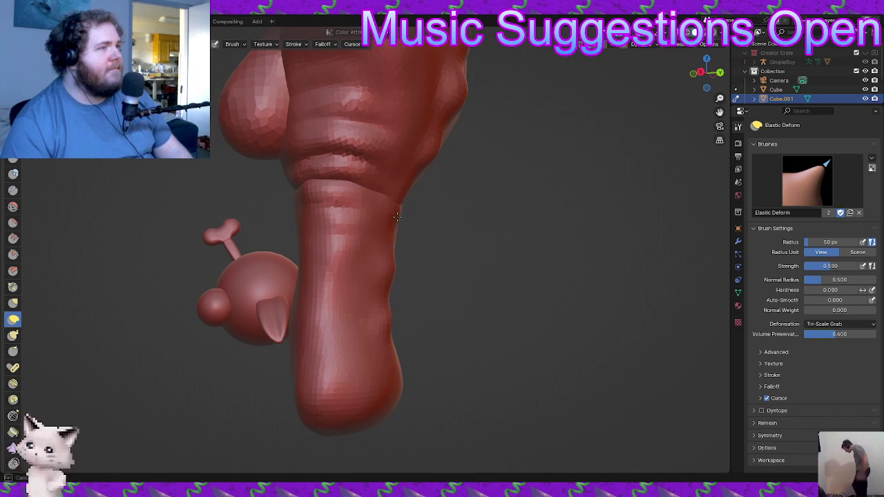
middle_drag(420, 218, 389, 286)
- Switch sculpting to the upper torso object Cube and try to push the abdomen's lower side inward with Elastic Deform
key(ctrl+Tab)
click(403, 242)
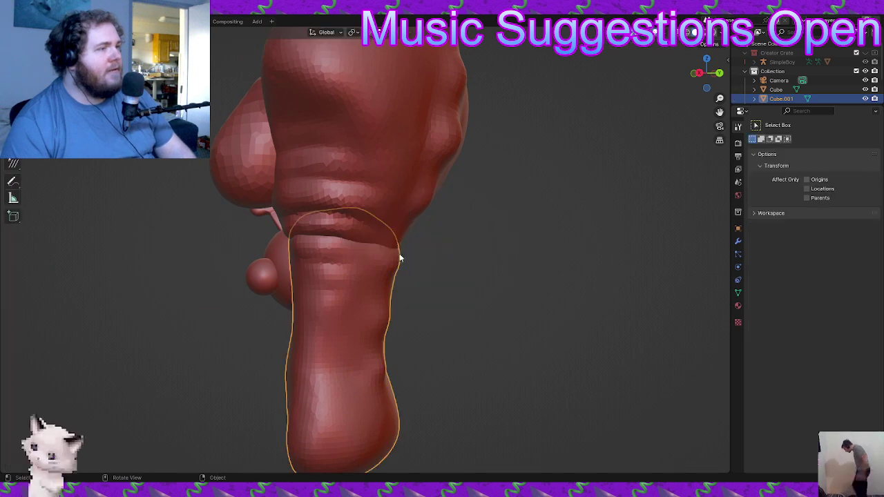
key(ctrl+Tab)
click(402, 304)
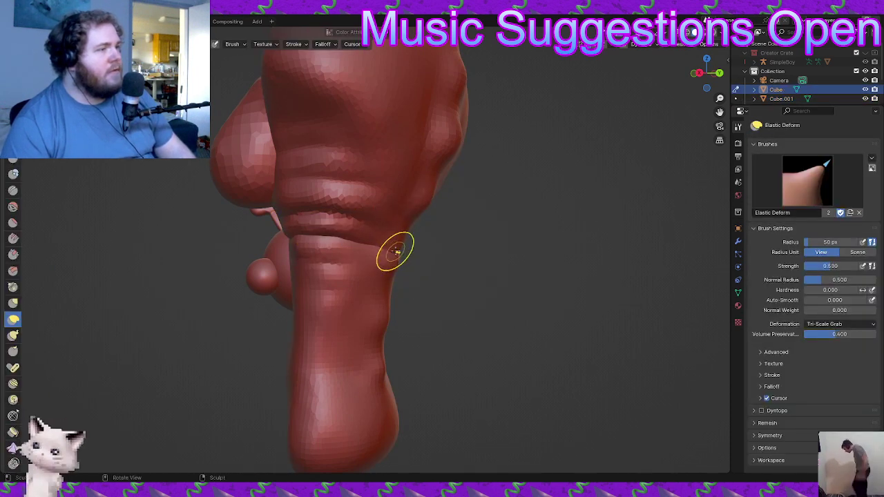
mouse_move(399, 260)
middle_down()
mouse_move(420, 256)
mouse_move(429, 270)
mouse_move(346, 259)
mouse_move(253, 271)
mouse_move(301, 279)
middle_up()
mouse_move(301, 279)
ctrl+middle_down()
mouse_move(303, 347)
mouse_move(539, 322)
mouse_move(490, 290)
mouse_move(468, 295)
mouse_move(408, 275)
mouse_move(442, 247)
mouse_move(428, 212)
mouse_move(394, 300)
mouse_move(308, 290)
mouse_move(325, 311)
ctrl+middle_up()
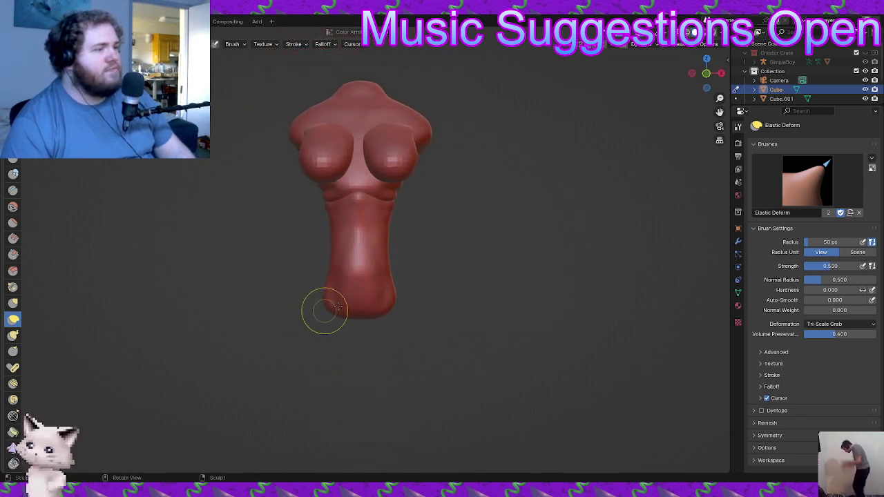
drag(402, 284, 392, 289)
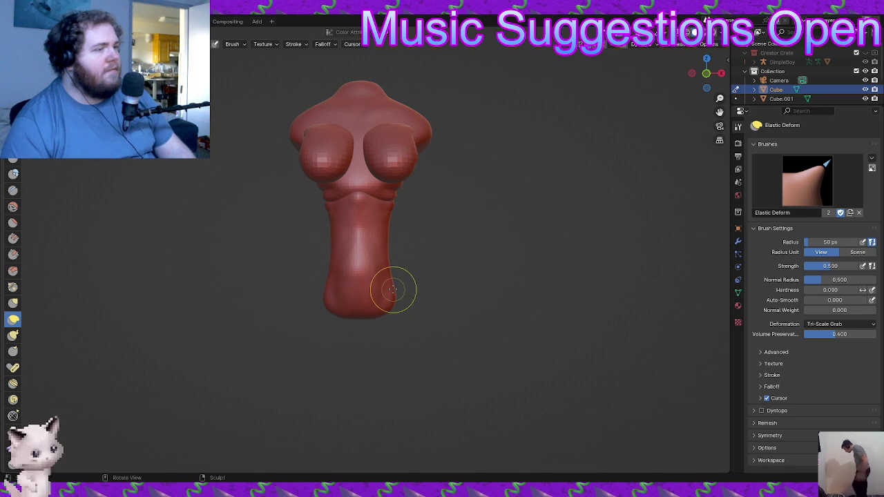
- Put the abdomen object Cube.001 back in Sculpt Mode and push its lower corner upward with Elastic Deform from the front
middle_drag(394, 293, 367, 303)
key(ctrl+Tab)
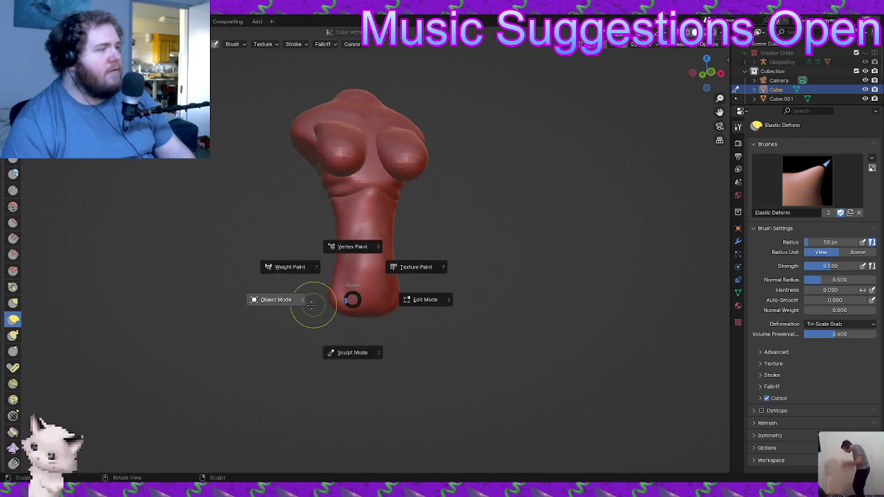
click(310, 302)
click(345, 293)
key(ctrl+Tab)
click(355, 334)
middle_drag(363, 354, 410, 332)
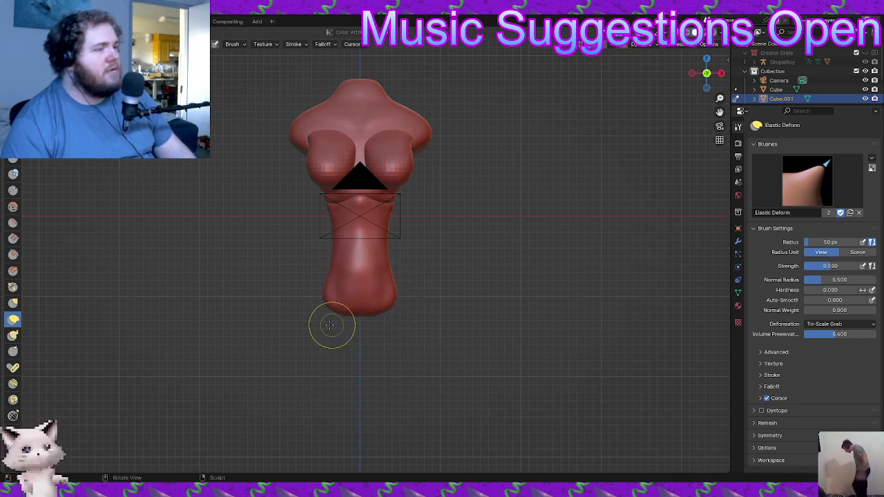
drag(330, 323, 337, 306)
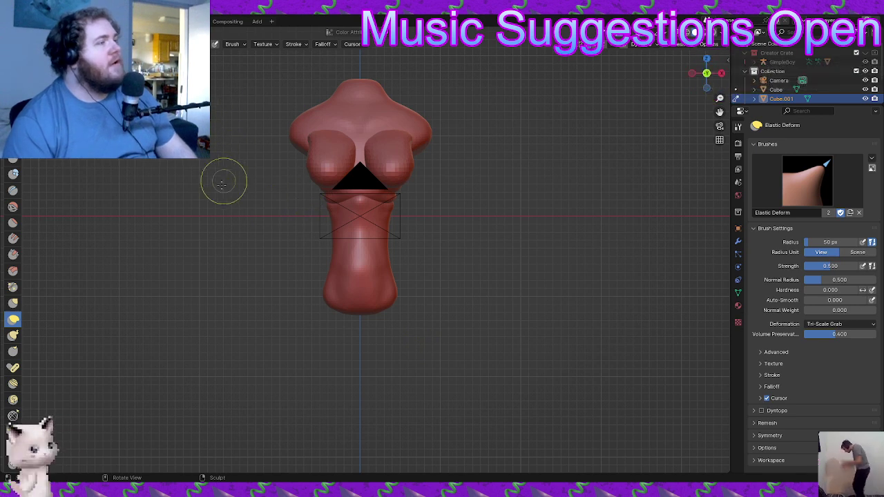
- Return to the Layout workspace, deselect the abdomen and add a cube mesh for the pelvis
click(125, 22)
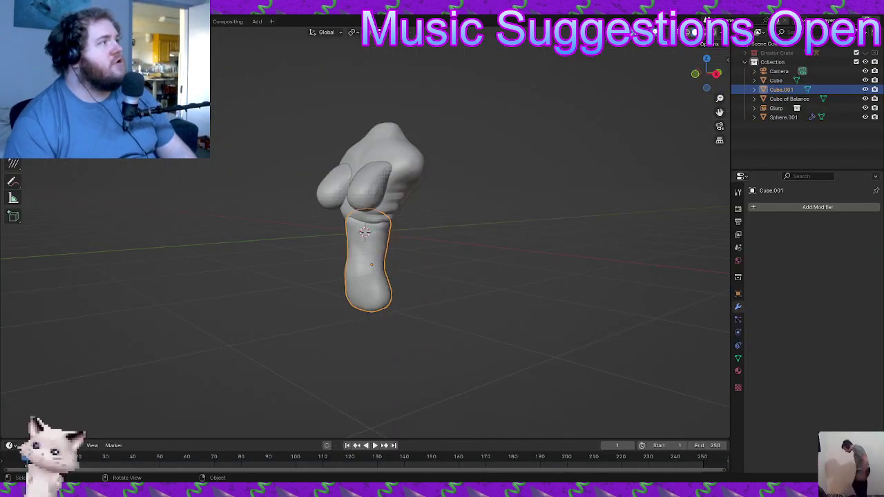
click(506, 174)
middle_drag(506, 174, 537, 189)
key(shift+a)
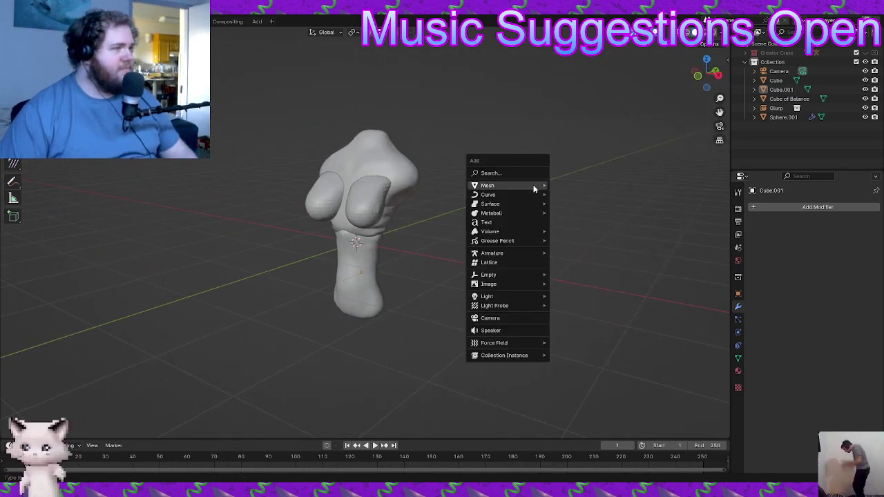
mouse_move(534, 187)
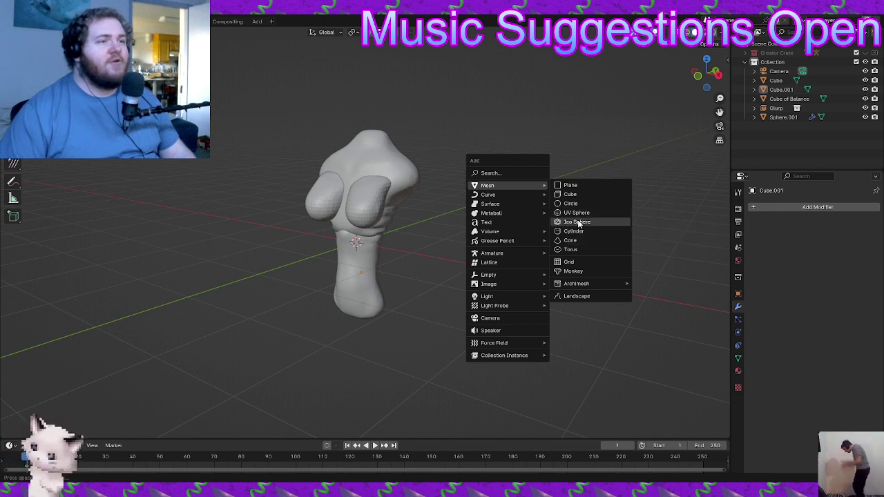
click(579, 199)
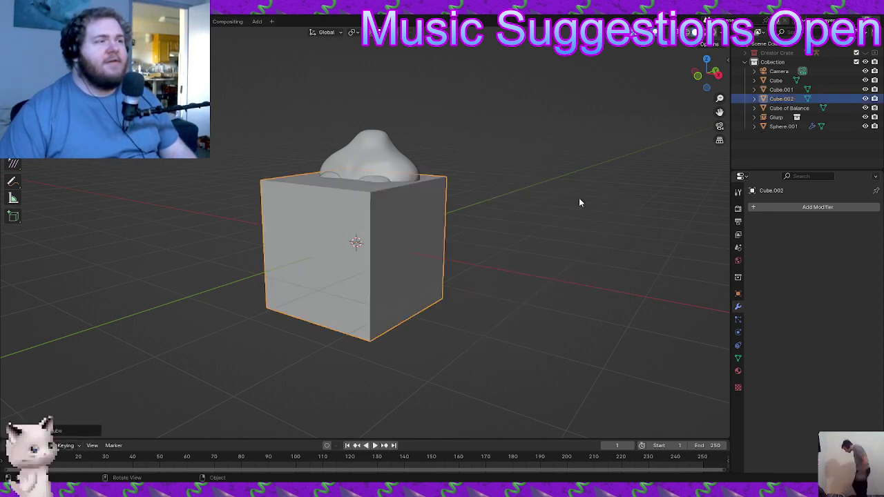
- Round the cube with a Subdivision Surface modifier at viewport level 2, save the file and apply the modifier
click(780, 207)
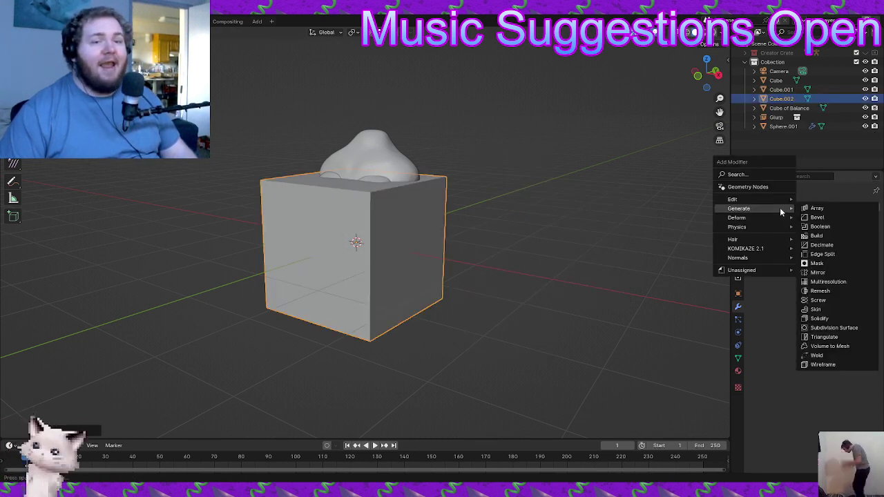
click(828, 328)
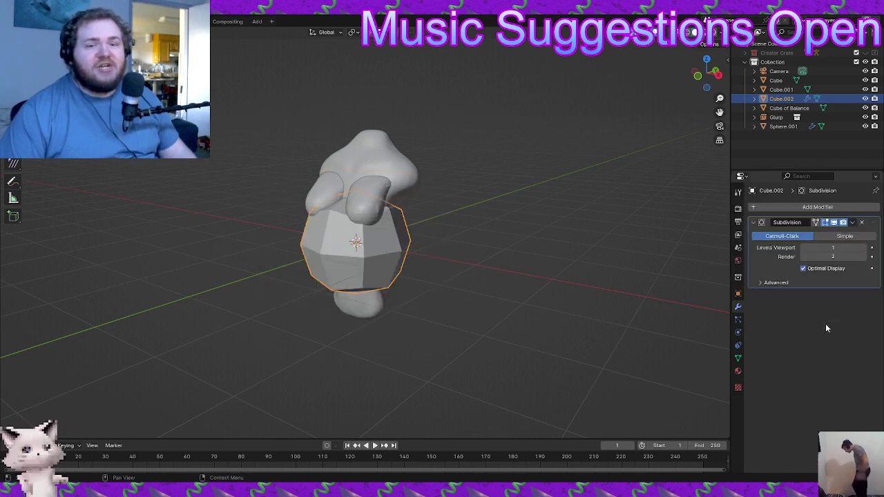
click(866, 248)
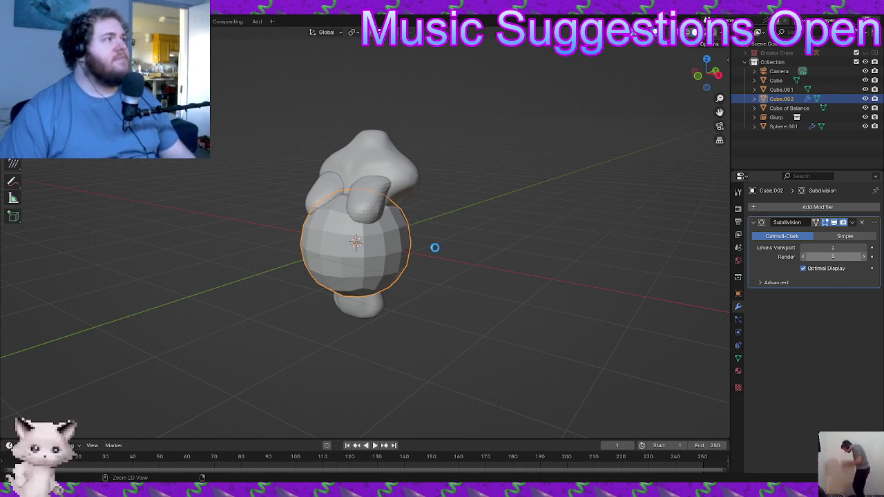
key(ctrl+s)
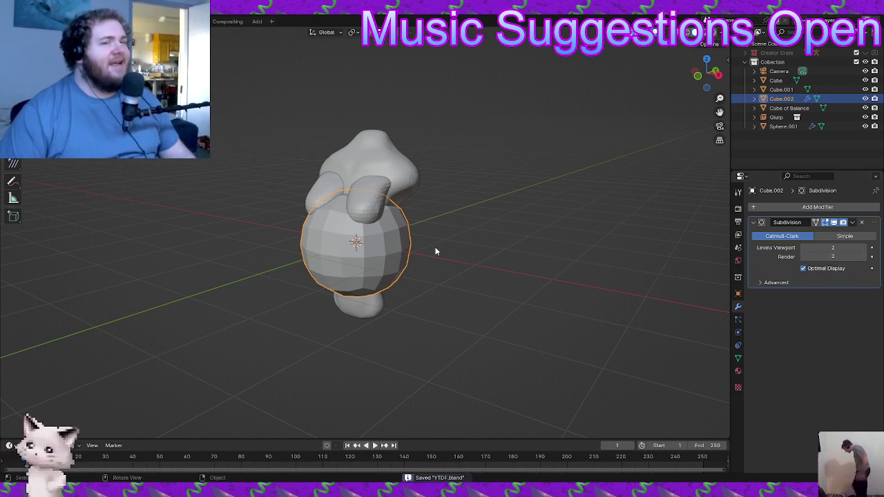
key(ctrl+a)
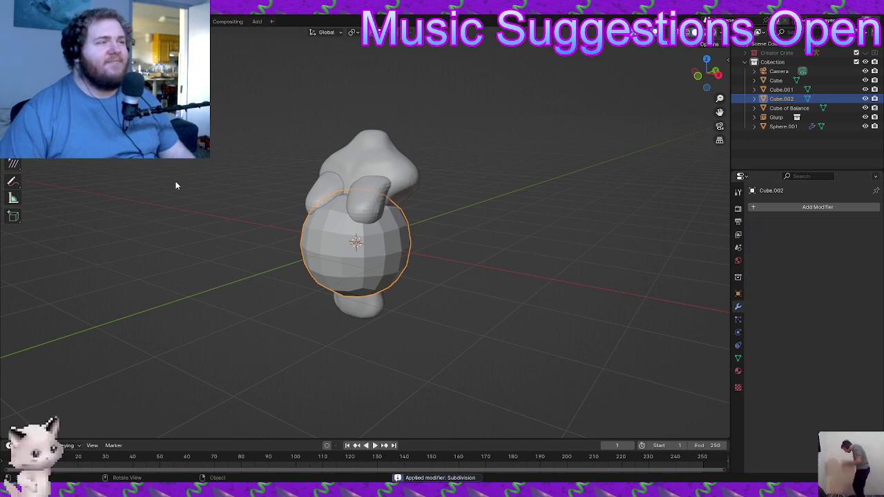
- Move the rounded cube straight down along the Z axis to the lower end of the abdomen
key(g)
key(z)
key(Return)
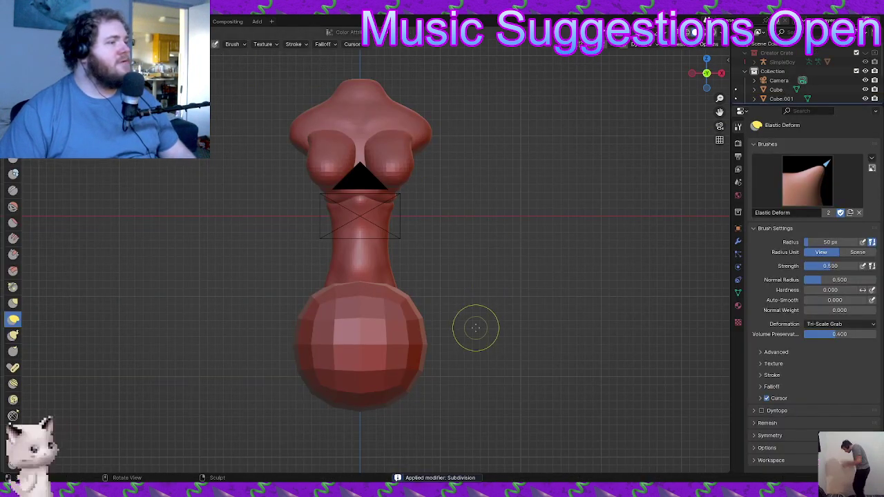
- Shape the rounded cube from the side with Elastic Deform, compacting it beneath the abdomen
mouse_move(490, 313)
alt+middle_down()
mouse_move(451, 312)
mouse_move(571, 194)
alt+middle_up()
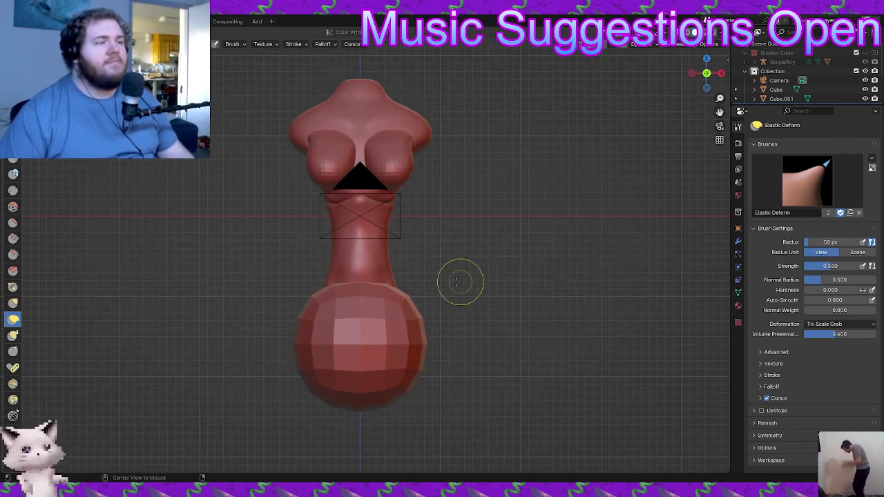
alt+middle_drag(460, 282, 364, 271)
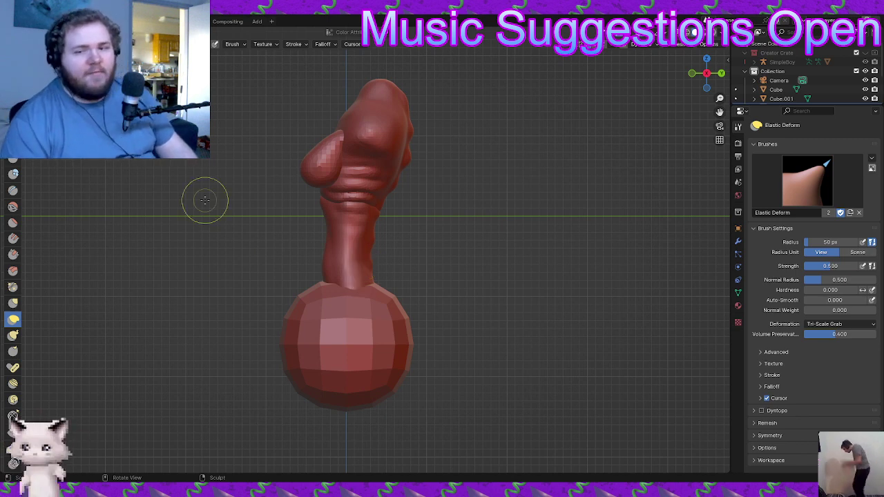
ctrl+middle_drag(390, 332, 366, 456)
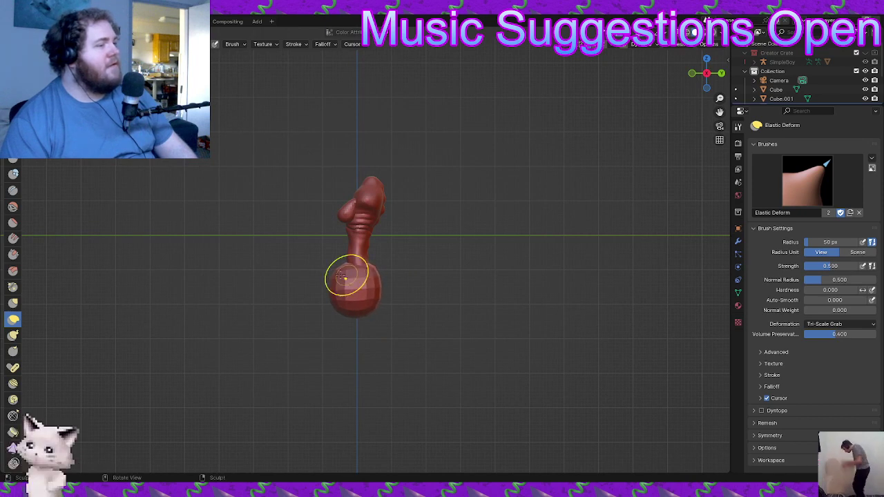
mouse_move(364, 309)
mouse_down()
mouse_move(338, 266)
mouse_move(369, 283)
mouse_move(373, 304)
mouse_move(371, 290)
mouse_up()
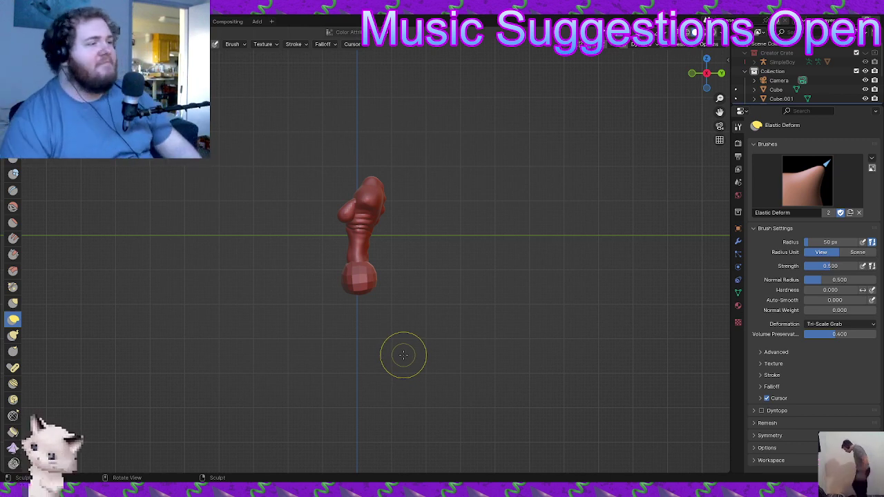
- Widen the pelvis from the front with Elastic Deform, pulling out its sides and flattening its underside
mouse_move(345, 306)
alt+middle_down()
mouse_move(455, 303)
mouse_move(427, 290)
mouse_move(407, 262)
alt+middle_up()
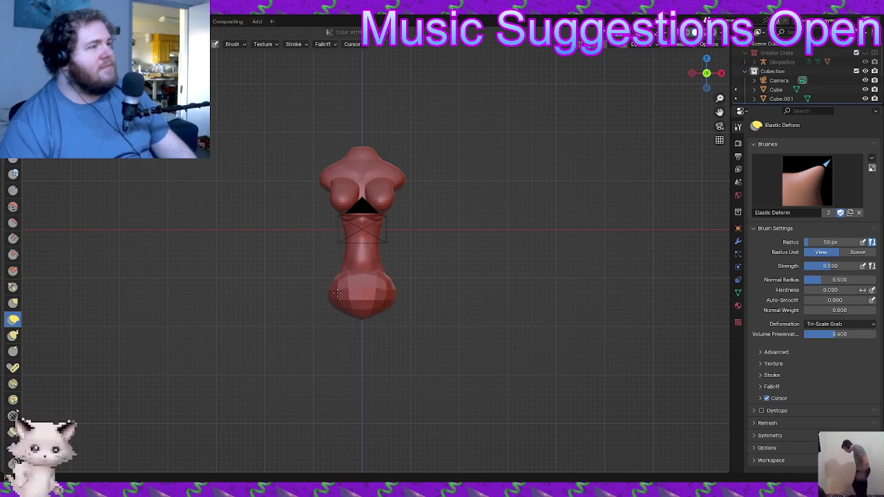
mouse_move(337, 294)
mouse_down()
mouse_move(326, 317)
mouse_move(333, 288)
mouse_move(298, 280)
mouse_up()
drag(395, 316, 395, 332)
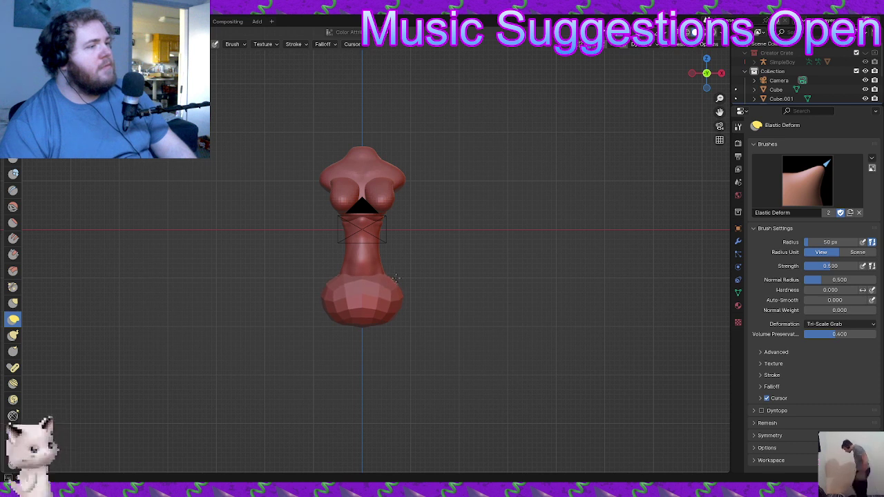
drag(408, 300, 375, 329)
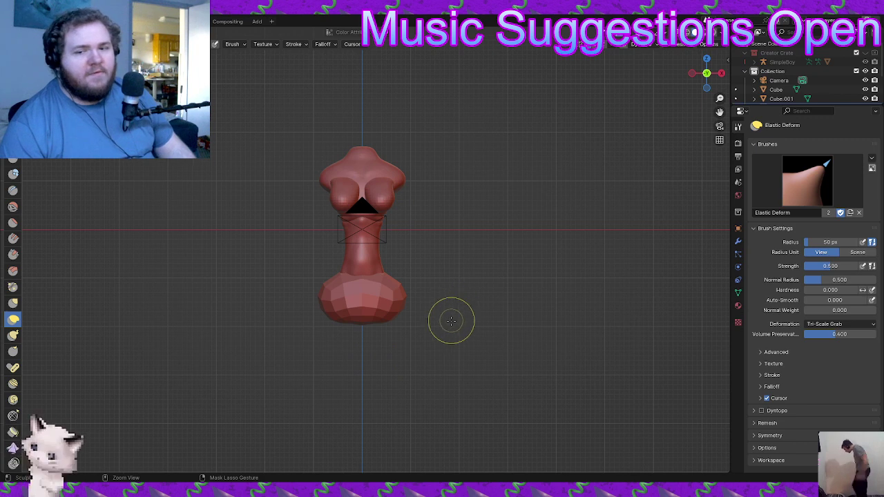
- Refine the pelvis outline from the front and several angles, rounding its underside and slimming its sides
scroll(449, 332, down, 1)
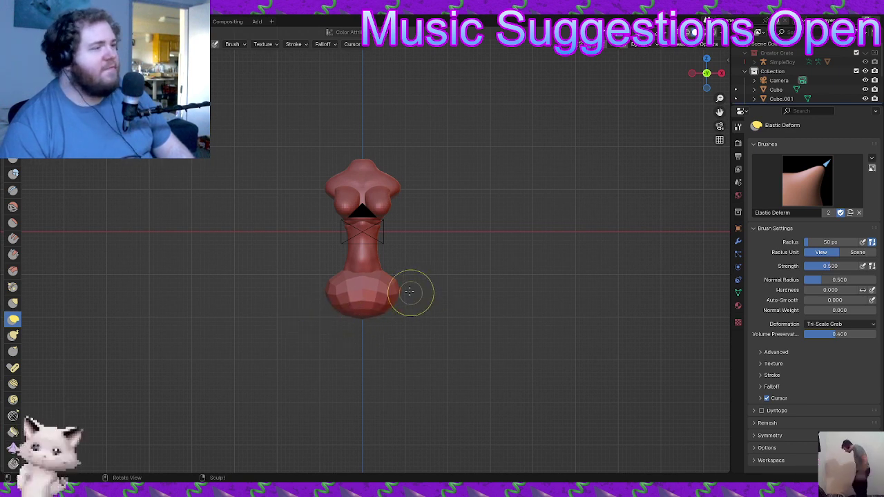
scroll(381, 271, up, 1)
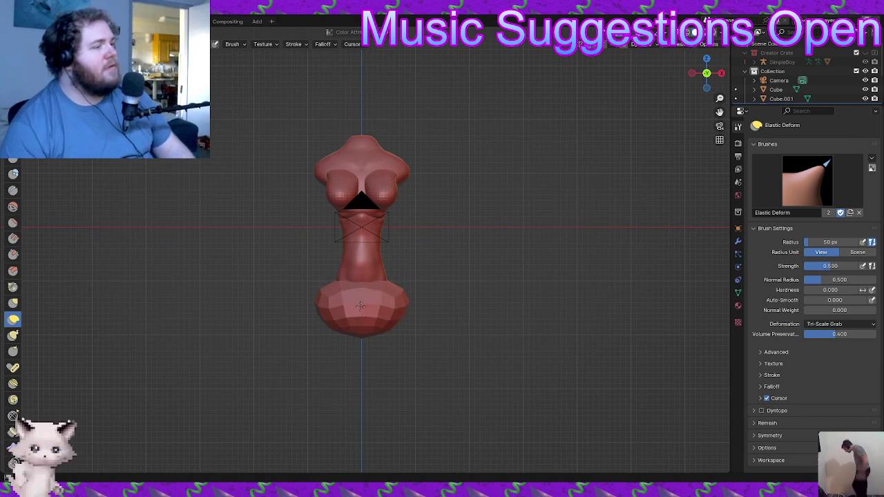
mouse_move(436, 306)
middle_down()
mouse_move(368, 329)
mouse_move(390, 321)
mouse_move(359, 314)
mouse_move(351, 300)
mouse_move(430, 347)
middle_up()
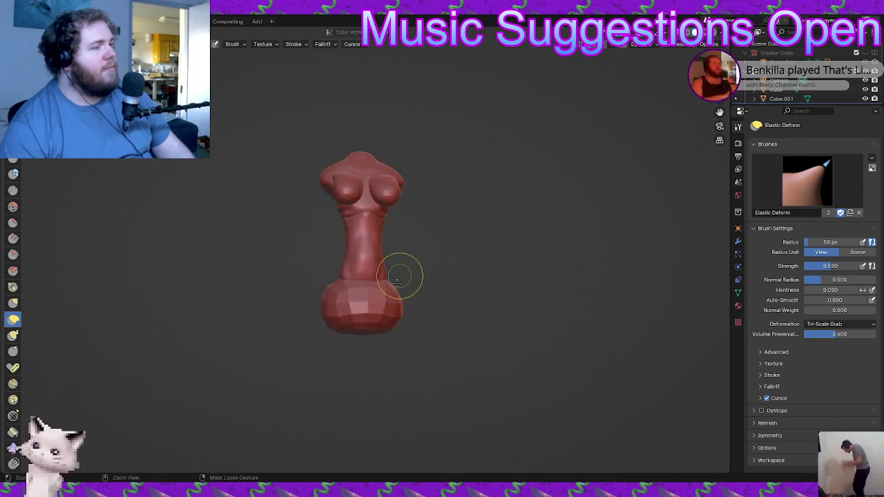
scroll(397, 273, up, 3)
middle_drag(373, 274, 387, 295)
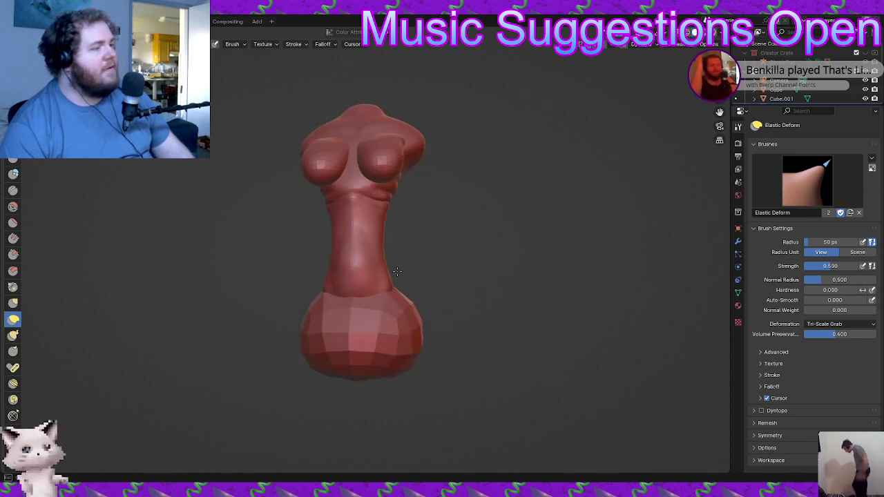
middle_drag(339, 283, 436, 316)
mouse_move(372, 300)
middle_down()
mouse_move(529, 268)
mouse_move(500, 344)
mouse_move(351, 345)
mouse_move(477, 333)
mouse_move(365, 410)
middle_up()
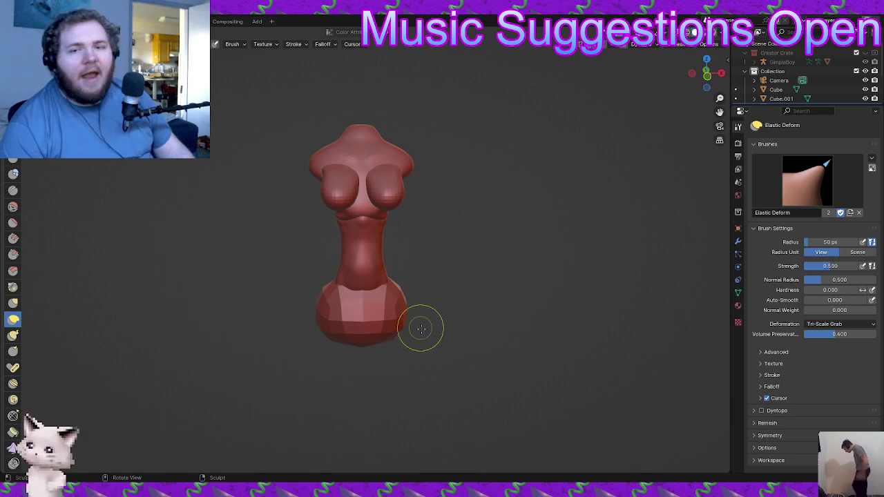
- Voxel remesh the pelvis and smooth out its faceted front surface
key(ctrl+r)
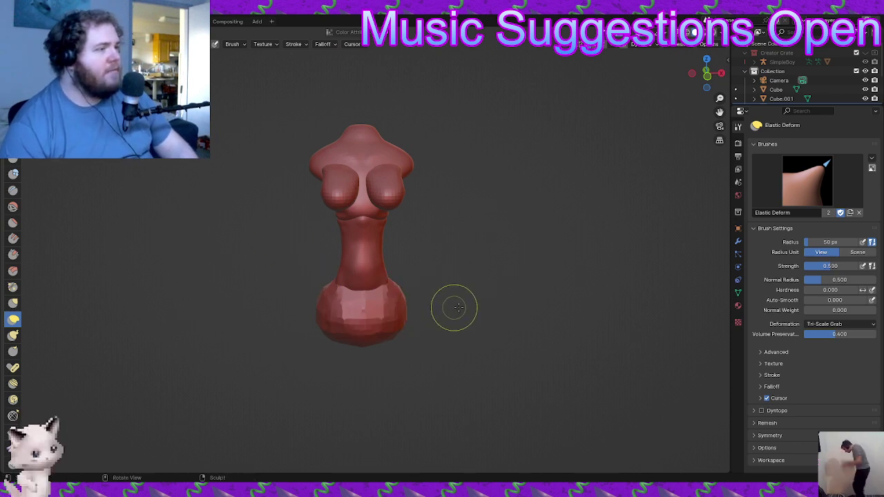
mouse_move(457, 307)
middle_down()
mouse_move(440, 312)
mouse_move(473, 310)
mouse_move(441, 323)
middle_up()
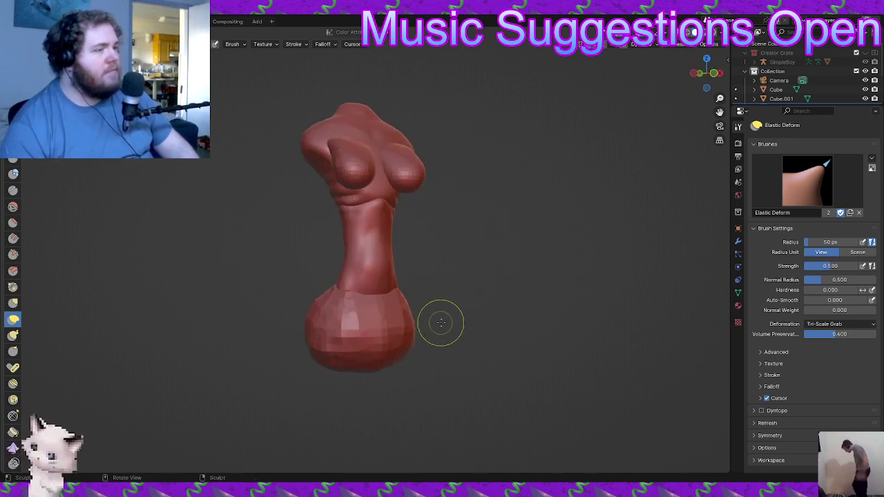
key(shift+r)
click(463, 329)
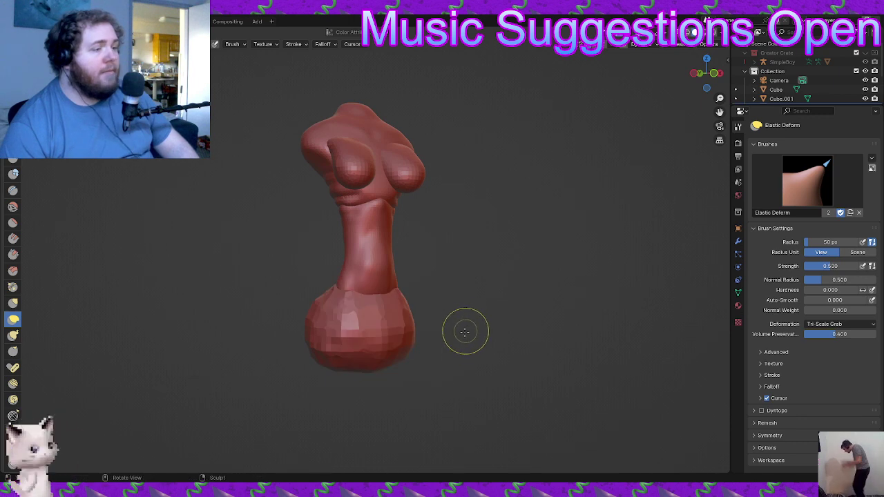
drag(379, 320, 379, 314)
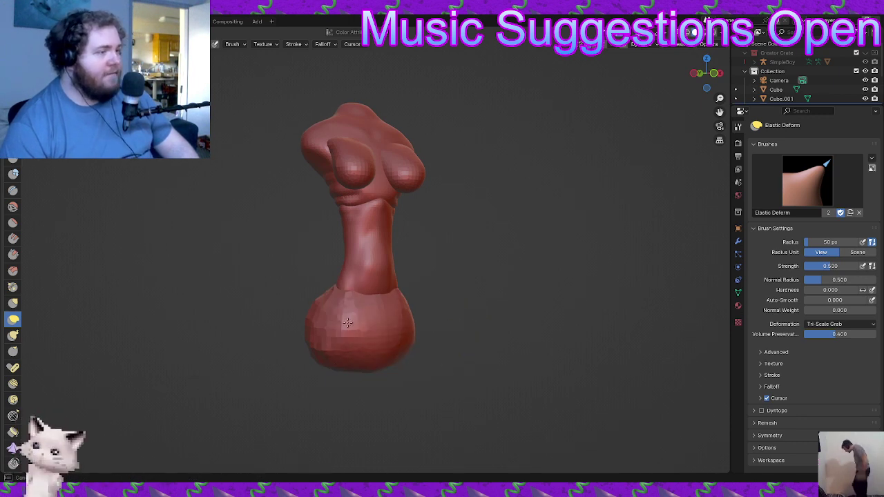
- Push the middle of the pelvis's front and underside inward with Elastic Deform, leaving a rounded lobe on each side
mouse_move(377, 332)
mouse_down()
mouse_move(383, 351)
mouse_move(369, 371)
mouse_up()
middle_drag(372, 357, 352, 359)
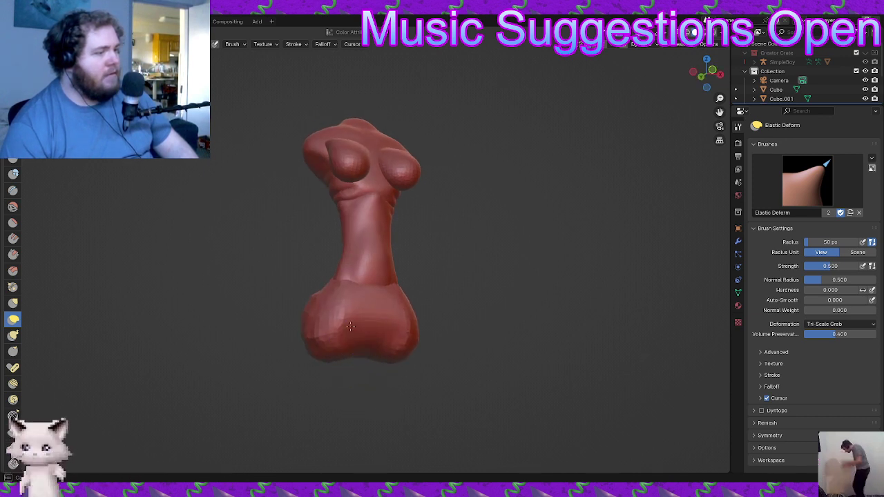
mouse_move(350, 326)
middle_down()
mouse_move(366, 336)
mouse_move(452, 325)
mouse_move(399, 309)
middle_up()
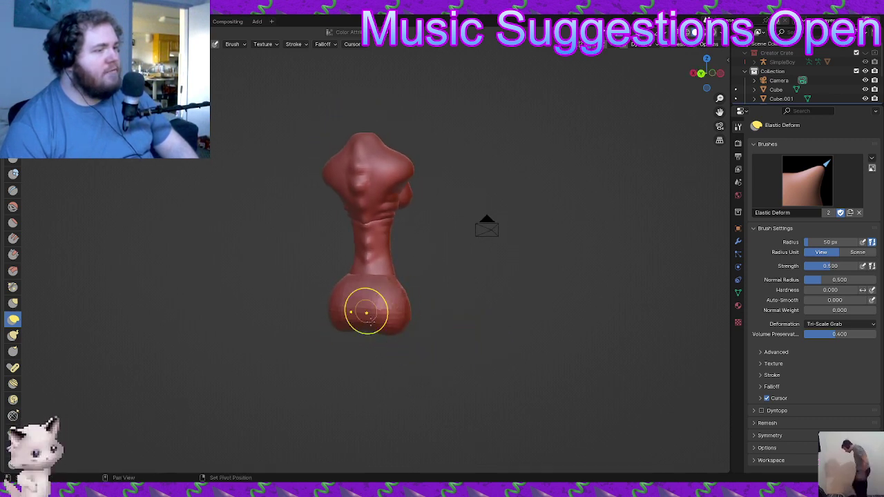
mouse_move(350, 292)
middle_down()
mouse_move(394, 311)
mouse_move(336, 383)
mouse_move(223, 361)
mouse_move(130, 361)
mouse_move(379, 306)
mouse_move(304, 310)
middle_up()
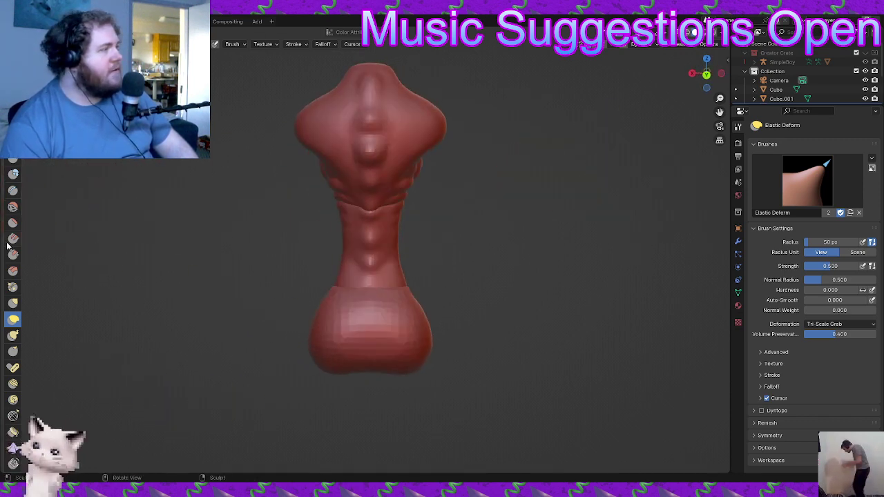
- Remesh the pelvis at a finer voxel size and carve a central groove down its back with the Crease brush
click(12, 190)
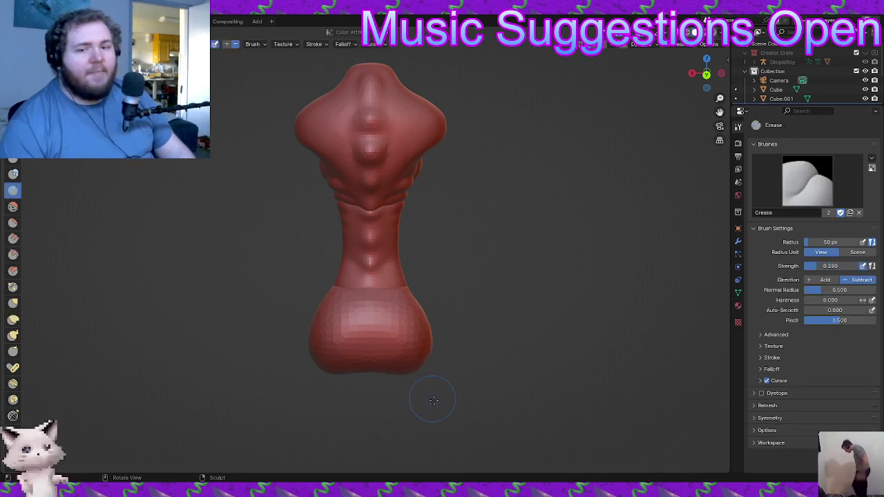
mouse_move(431, 400)
middle_down()
mouse_move(714, 316)
mouse_move(404, 306)
middle_up()
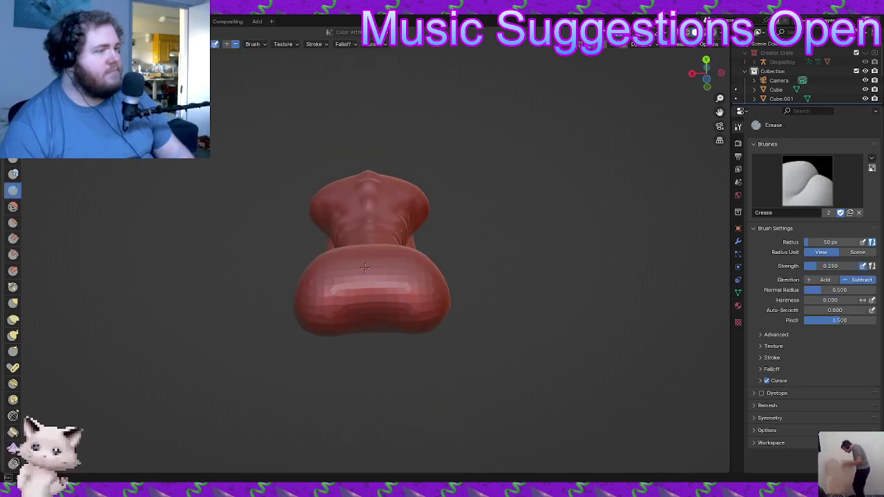
key(r)
click(396, 330)
key(ctrl+r)
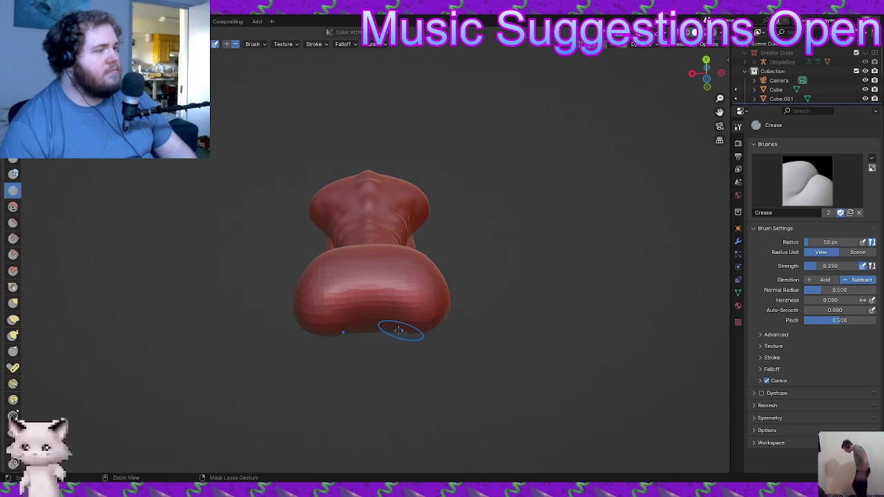
drag(380, 325, 365, 322)
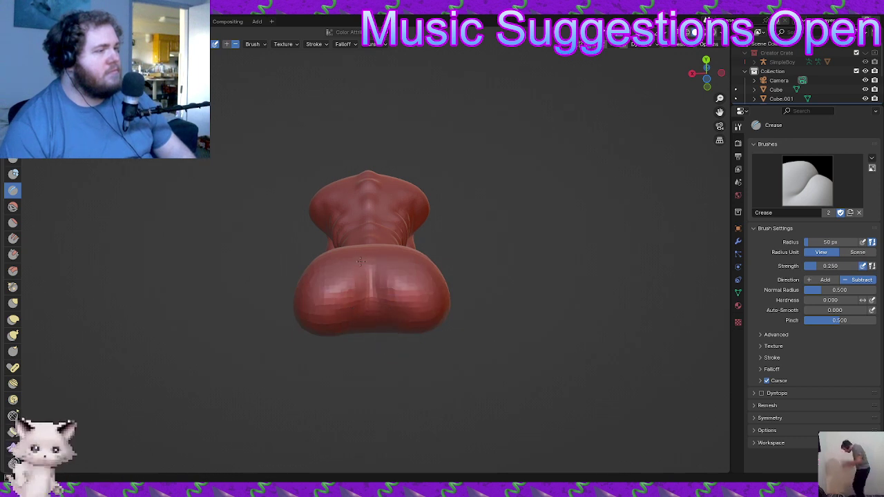
- Carve mirrored groin creases on the underside and front of the pelvis, separating the hips from the central section
mouse_move(354, 250)
middle_down()
mouse_move(373, 327)
mouse_move(484, 332)
mouse_move(519, 338)
mouse_move(541, 360)
mouse_move(375, 335)
mouse_move(350, 315)
mouse_move(349, 299)
middle_up()
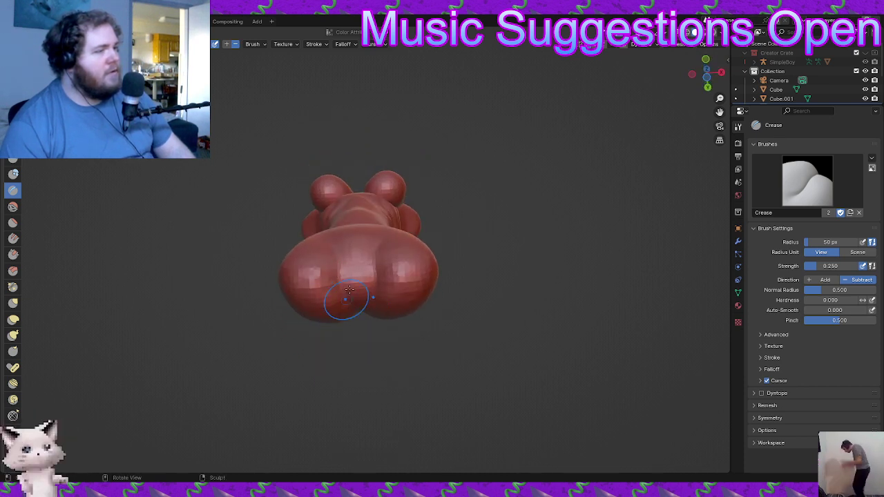
middle_drag(320, 236, 366, 341)
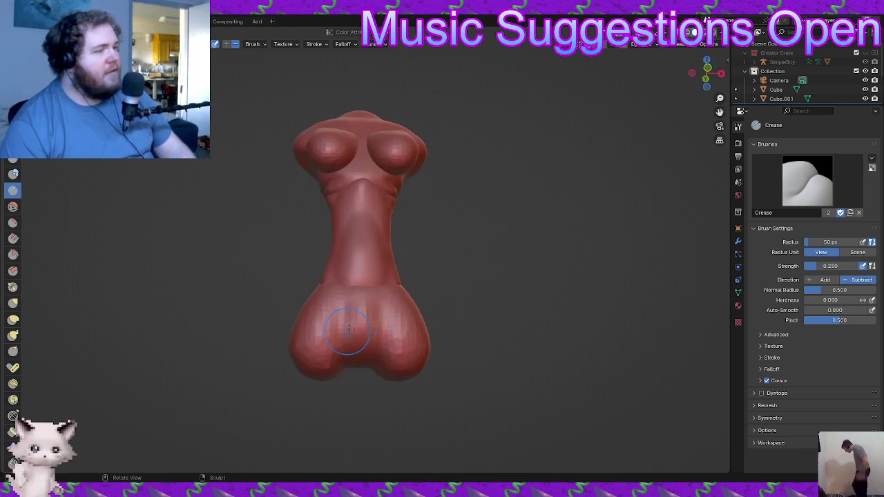
mouse_move(357, 320)
middle_down()
mouse_move(441, 408)
mouse_move(356, 349)
middle_up()
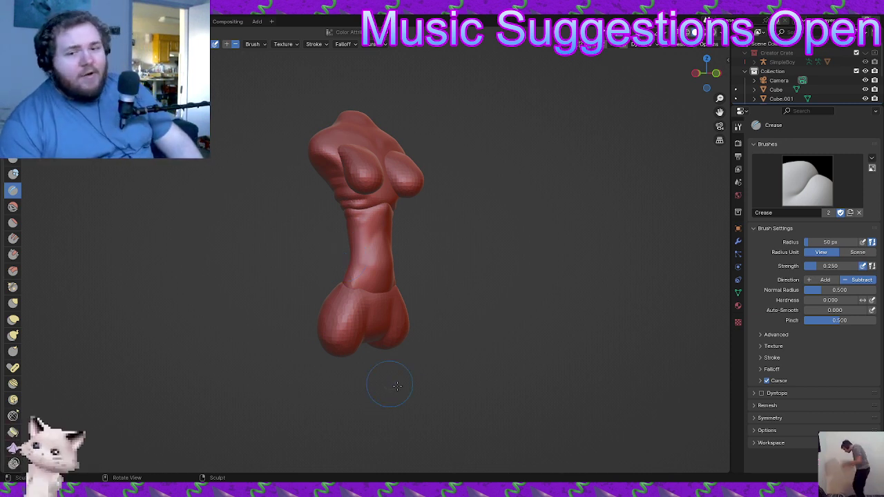
- Try a horizontal crease across the front of the pelvis below the abdomen, and undo it
mouse_move(389, 380)
middle_down()
mouse_move(387, 389)
mouse_move(405, 370)
mouse_move(404, 297)
middle_up()
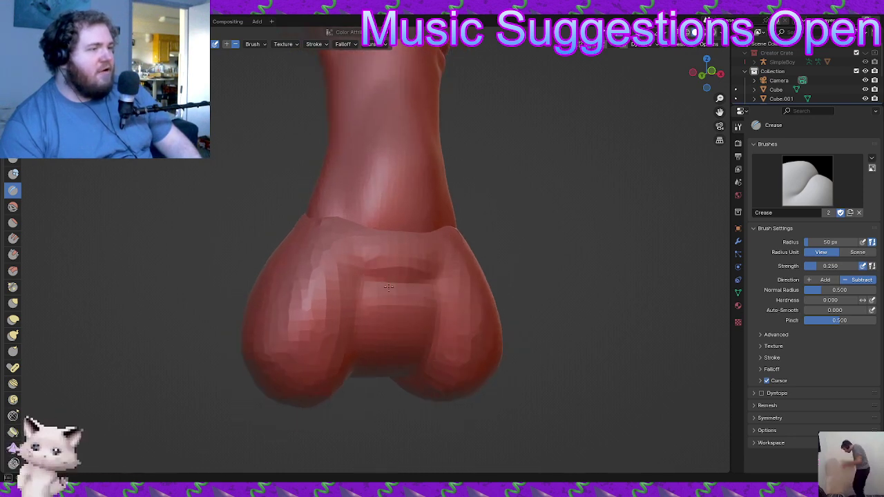
middle_drag(422, 267, 442, 230)
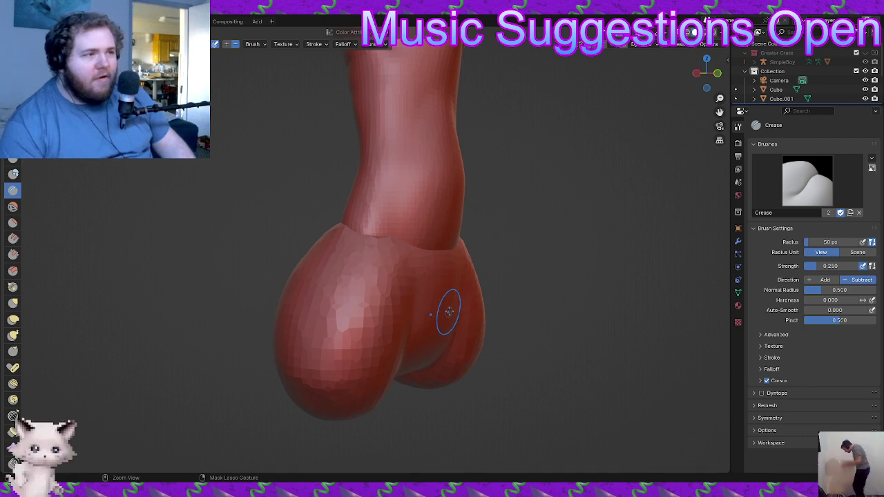
middle_drag(449, 312, 410, 297)
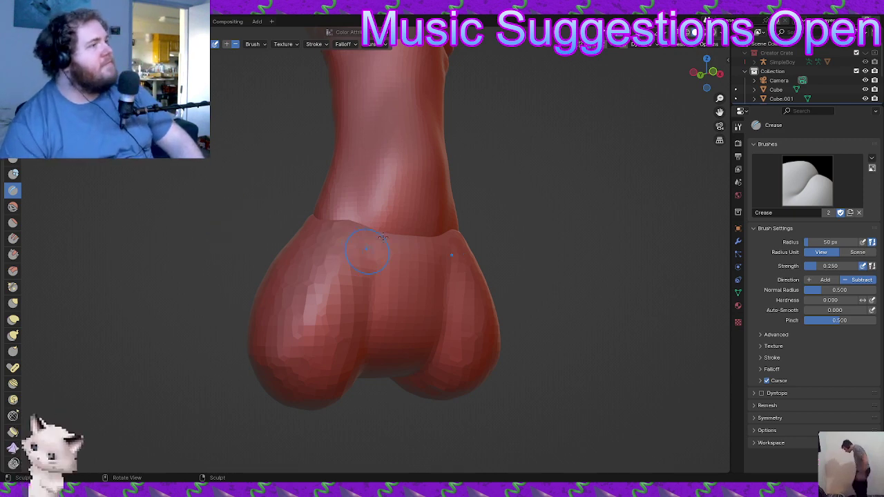
mouse_move(384, 238)
middle_down()
mouse_move(477, 299)
mouse_move(607, 311)
mouse_move(525, 294)
mouse_move(385, 286)
mouse_move(319, 248)
middle_up()
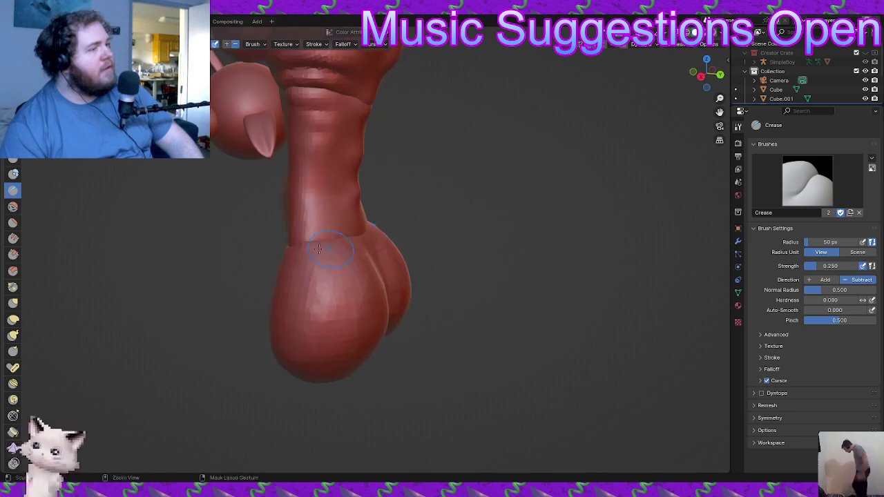
mouse_move(152, 321)
middle_down()
mouse_move(304, 314)
mouse_move(347, 252)
middle_up()
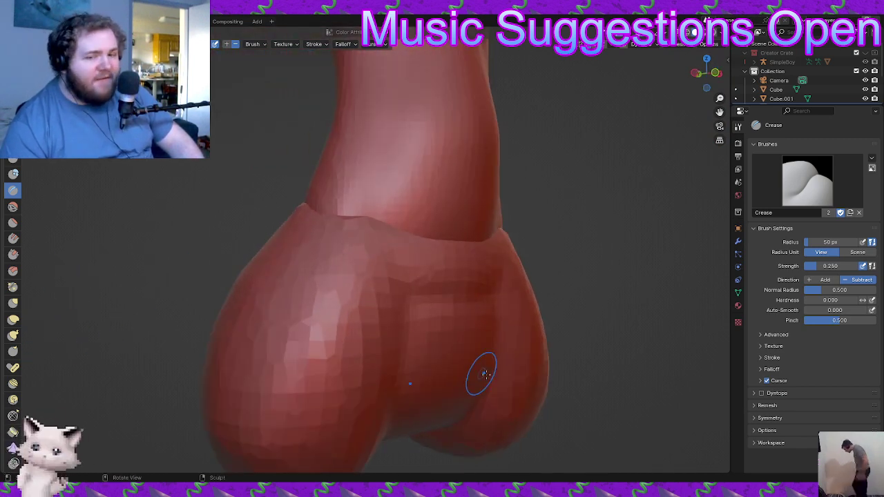
key(ctrl+z)
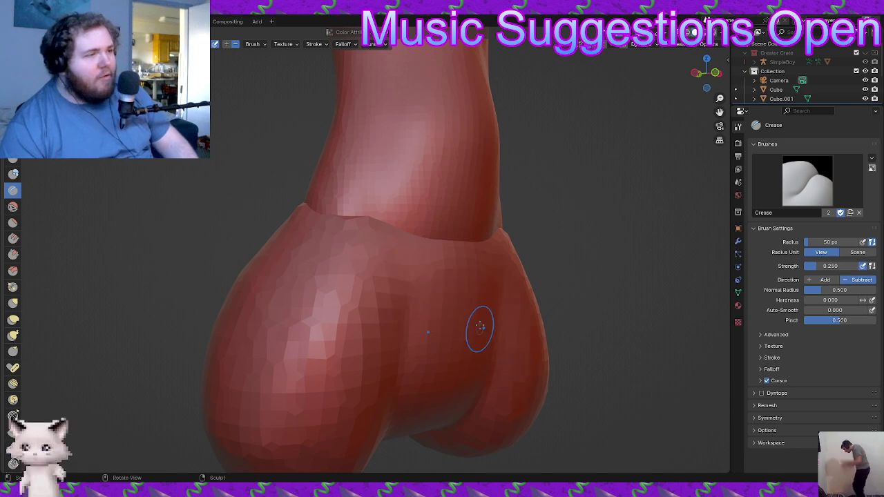
- Extend the mirrored groin creases up the front of the pelvis towards the waist
mouse_move(430, 266)
ctrl+middle_down()
mouse_move(401, 288)
mouse_move(355, 265)
ctrl+middle_up()
middle_drag(343, 295, 344, 278)
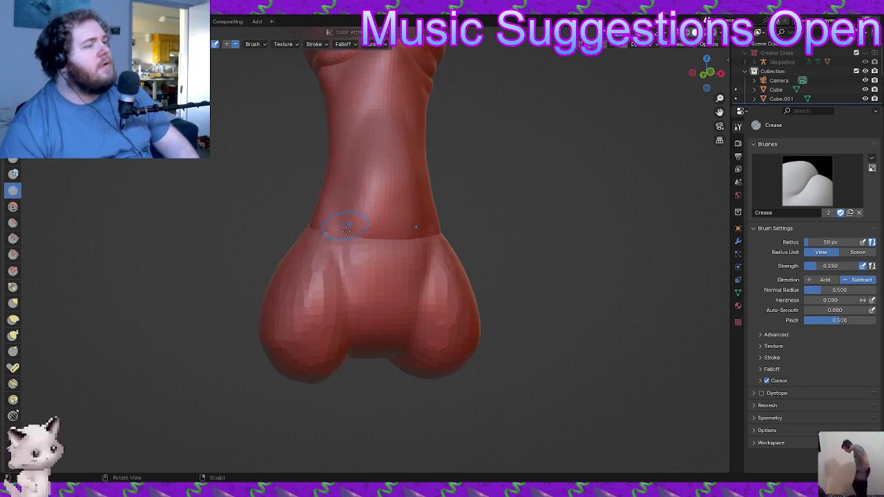
middle_drag(362, 286, 285, 306)
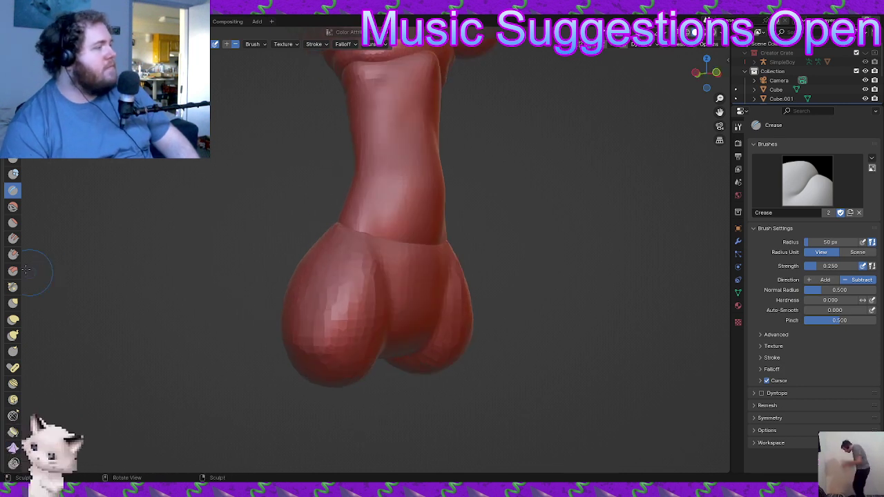
- Pull the pelvis's upper front edge upward over the lower abdomen into a smooth arch with Elastic Deform
click(14, 319)
drag(413, 242, 413, 226)
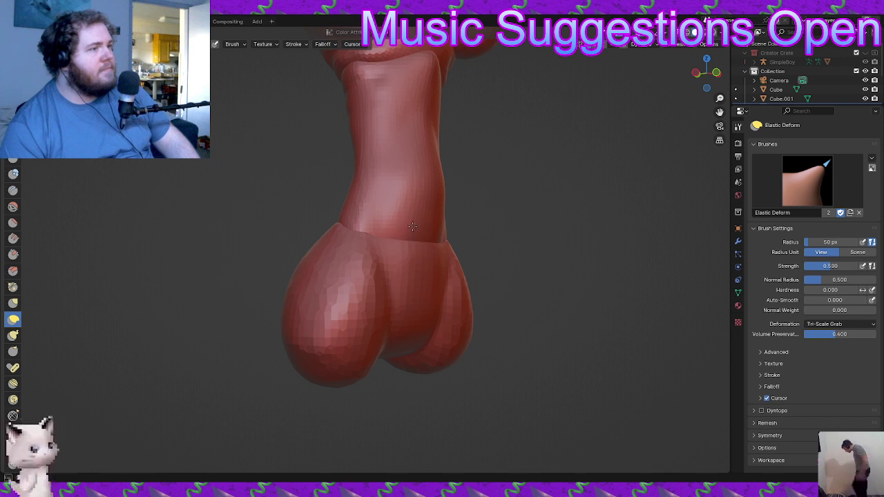
middle_drag(408, 203, 436, 256)
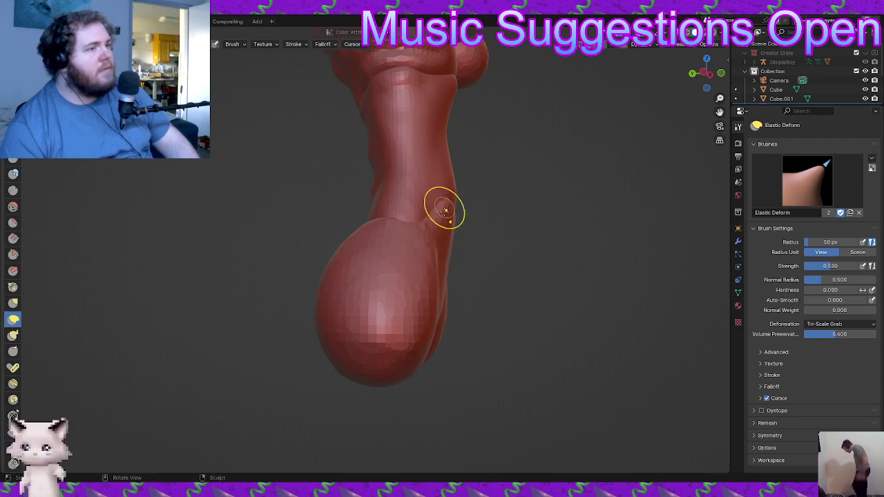
middle_drag(446, 206, 311, 245)
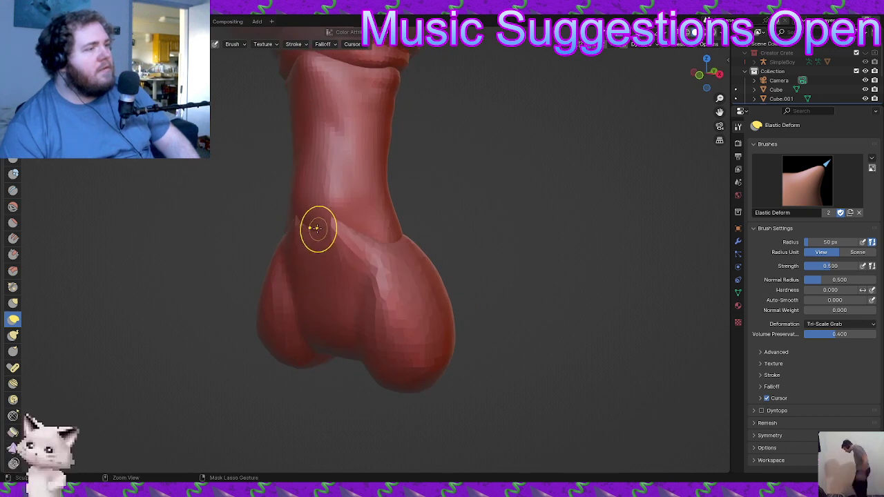
drag(317, 230, 316, 218)
middle_drag(303, 240, 333, 237)
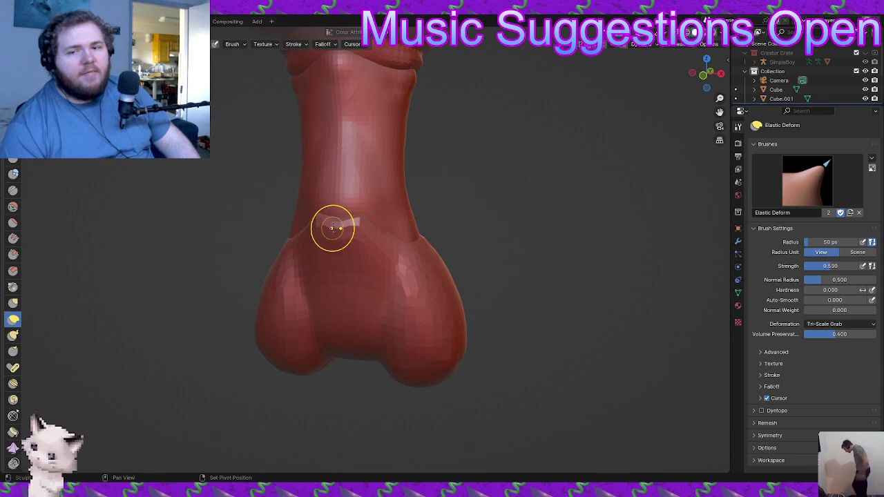
drag(340, 226, 326, 216)
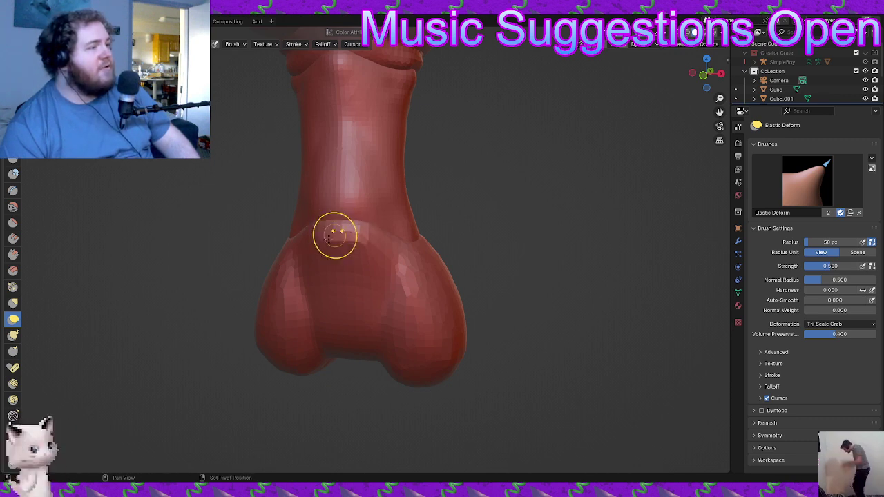
- Work the Crease brush along the pelvis's upper front edge where it meets the abdomen
mouse_move(326, 267)
middle_down()
mouse_move(365, 254)
mouse_move(326, 315)
middle_up()
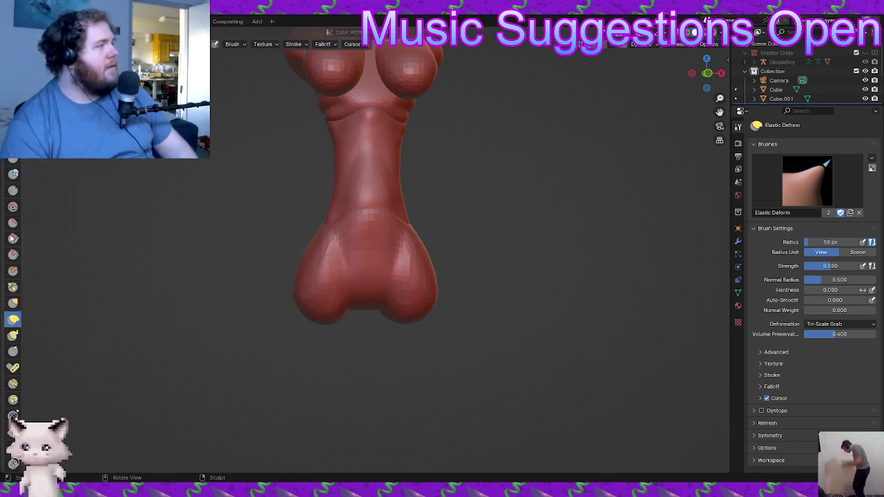
click(13, 192)
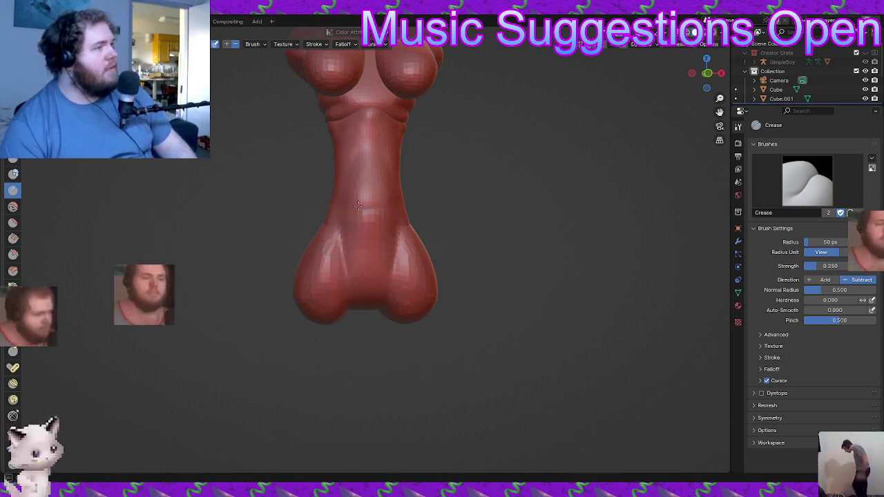
mouse_move(362, 240)
middle_down()
mouse_move(256, 268)
mouse_move(243, 310)
mouse_move(231, 316)
mouse_move(151, 304)
mouse_move(184, 315)
mouse_move(259, 314)
mouse_move(292, 263)
mouse_move(325, 281)
middle_up()
scroll(325, 281, down, 4)
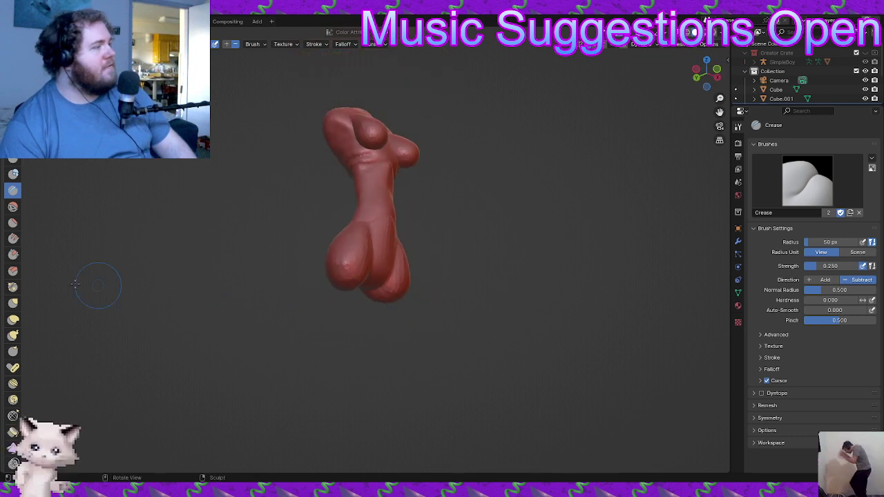
- Arch the pelvis's underside between the hips and spread the hip lobes outward with Elastic Deform
click(13, 319)
scroll(384, 315, down, 1)
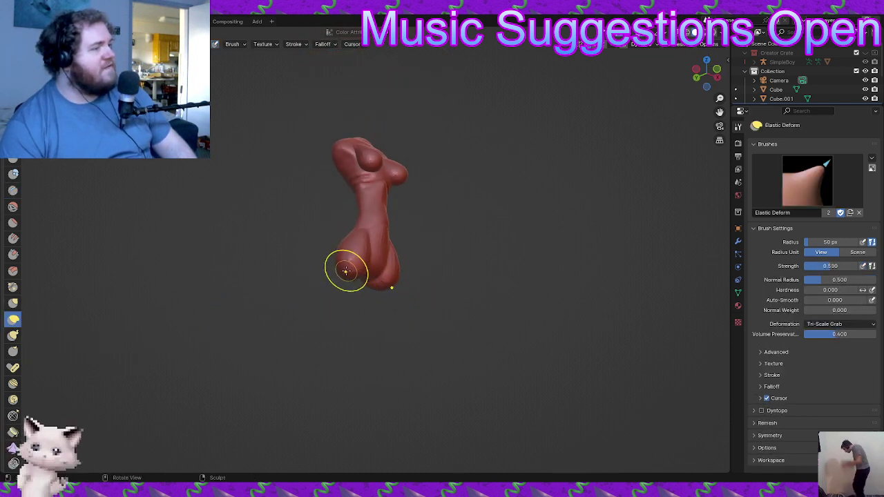
mouse_move(337, 297)
middle_down()
mouse_move(367, 326)
mouse_move(379, 301)
mouse_move(356, 310)
middle_up()
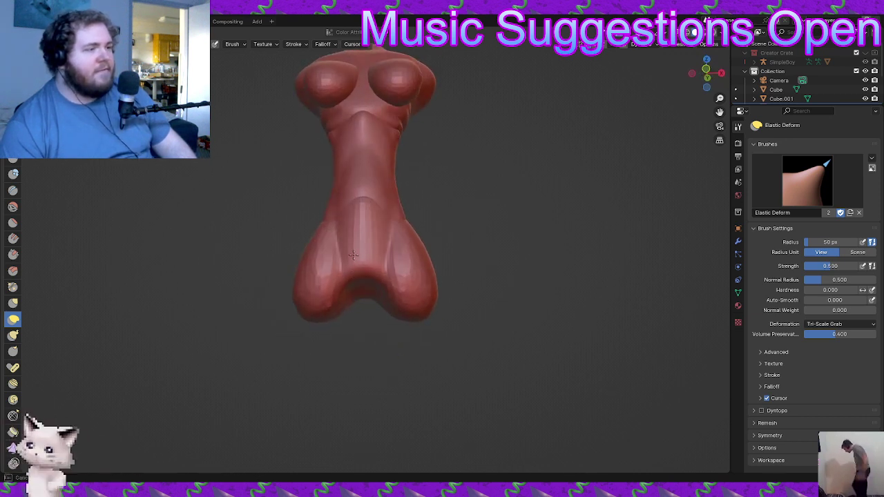
middle_drag(353, 255, 369, 301)
middle_drag(358, 271, 369, 291)
mouse_move(357, 259)
middle_down()
mouse_move(343, 293)
mouse_move(310, 263)
middle_up()
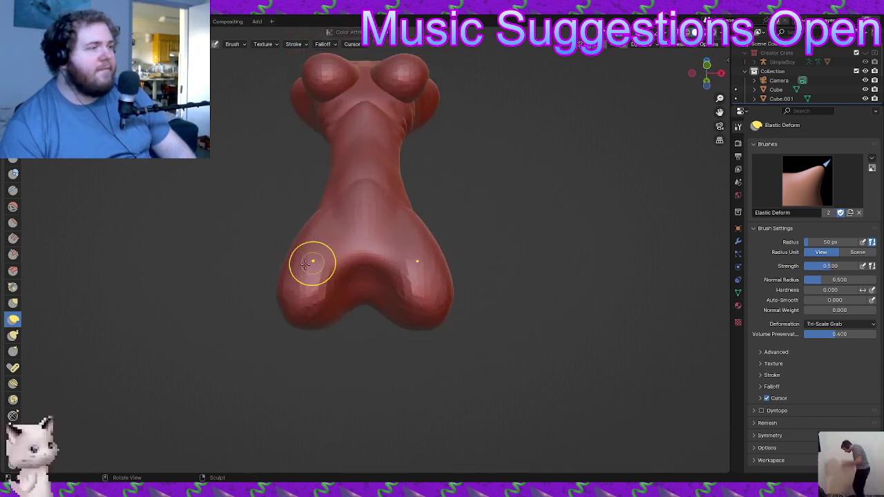
- Carve mirrored groin creases down the pelvis's front with the Crease brush, and remesh the pelvis after adjusting its voxel size
click(13, 191)
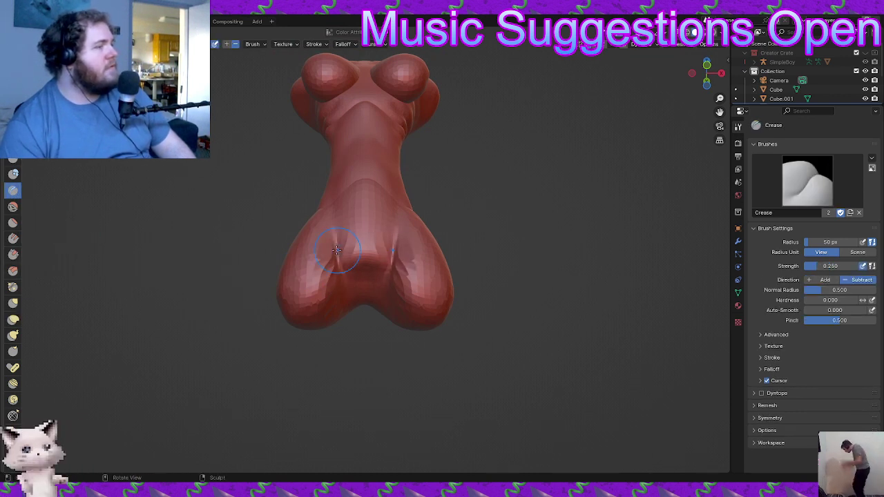
middle_drag(336, 250, 372, 293)
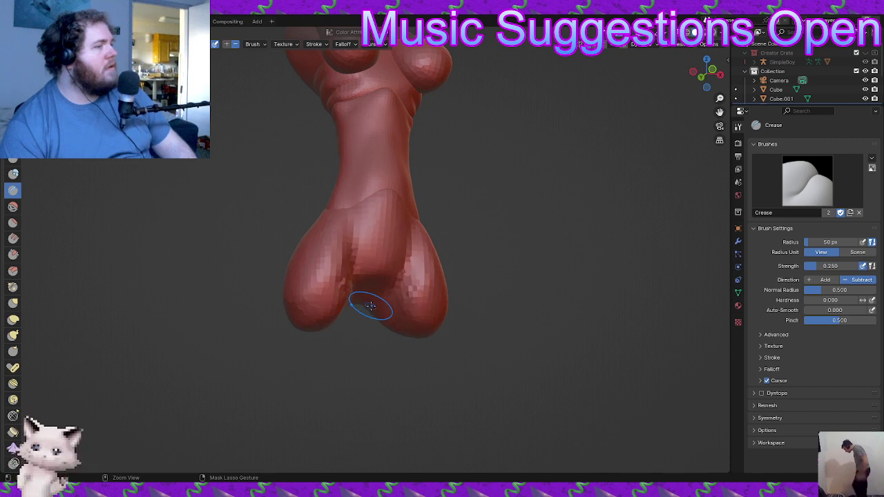
key(r)
click(367, 304)
key(ctrl+r)
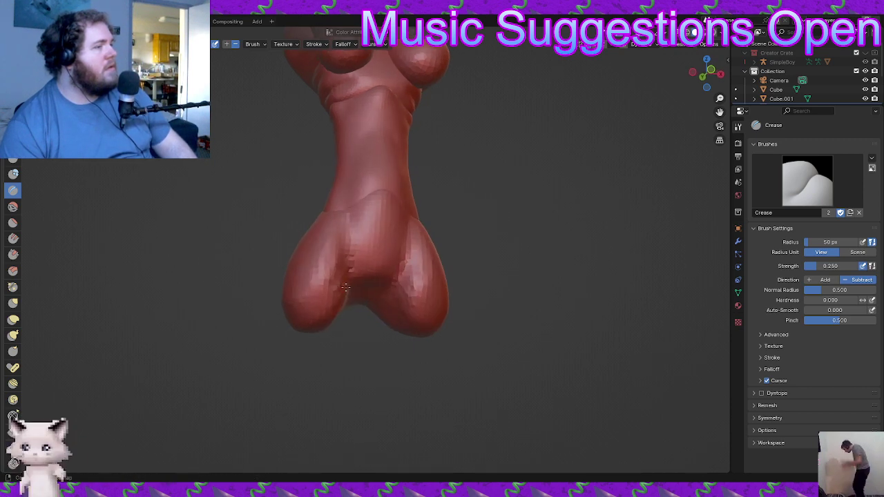
middle_drag(346, 287, 353, 266)
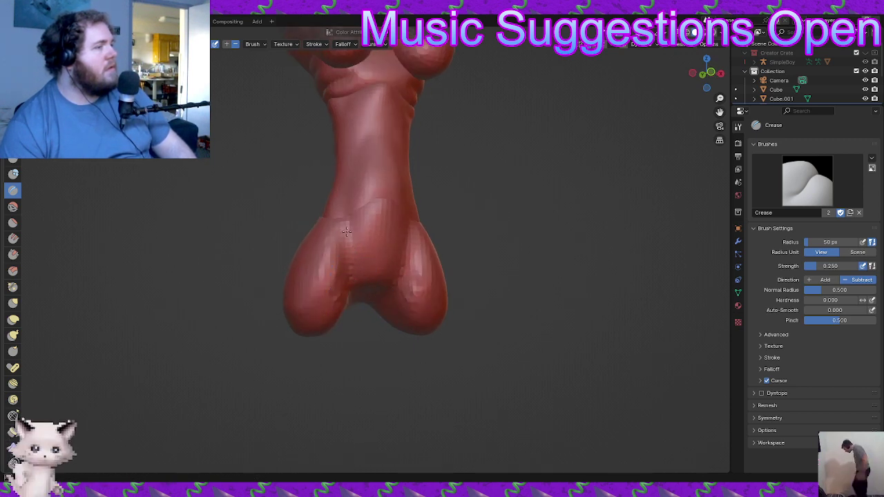
mouse_move(333, 219)
middle_down()
mouse_move(371, 352)
mouse_move(313, 290)
mouse_move(221, 332)
mouse_move(408, 280)
mouse_move(366, 315)
mouse_move(343, 315)
middle_up()
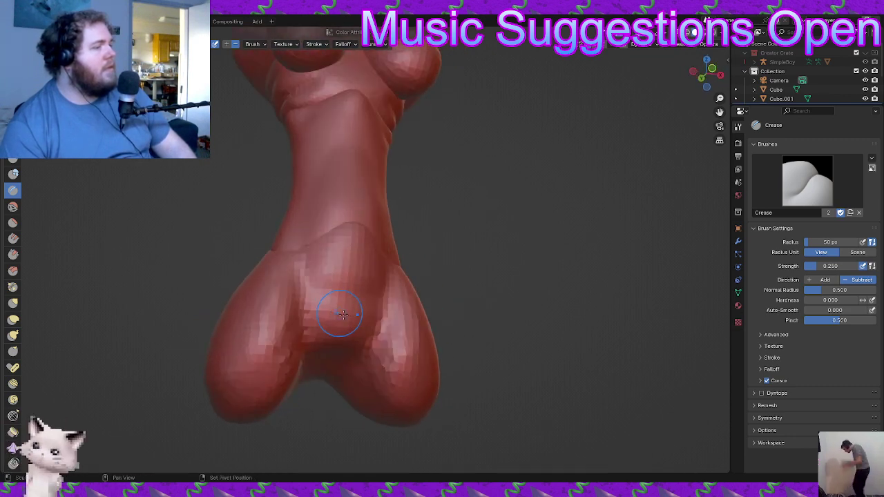
- Crease the central cleft down the pelvis's back to the underside, and remesh the pelvis after checking its voxel size
mouse_move(339, 359)
middle_down()
mouse_move(335, 369)
mouse_move(325, 360)
mouse_move(357, 408)
mouse_move(217, 388)
mouse_move(401, 320)
mouse_move(387, 255)
middle_up()
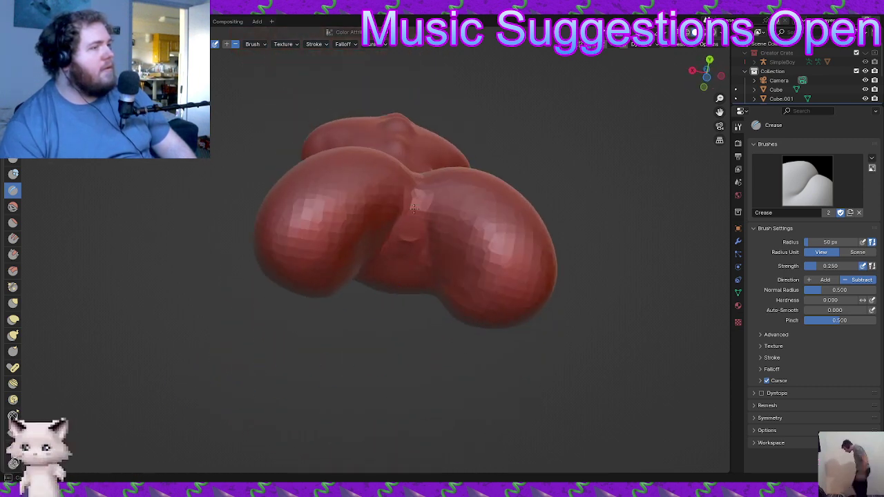
middle_drag(408, 183, 398, 316)
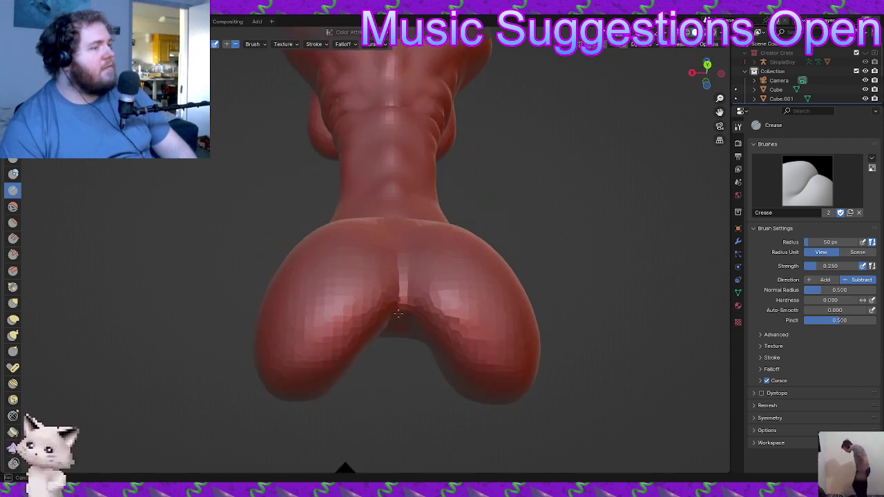
drag(402, 300, 405, 278)
middle_drag(405, 278, 416, 314)
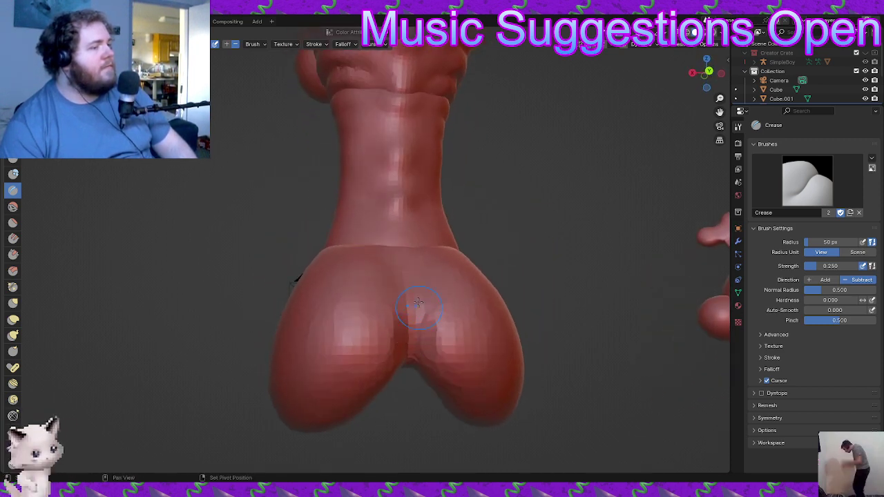
drag(419, 311, 401, 358)
mouse_move(392, 359)
middle_down()
mouse_move(381, 340)
mouse_move(389, 337)
middle_up()
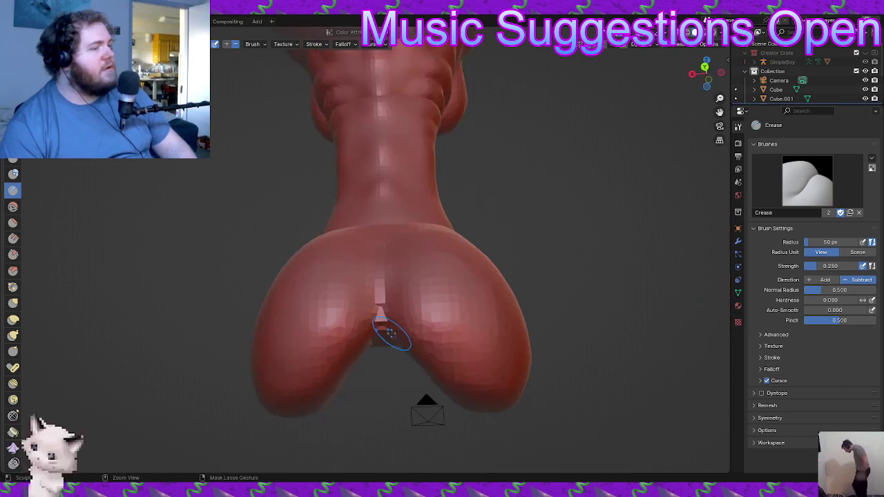
key(r)
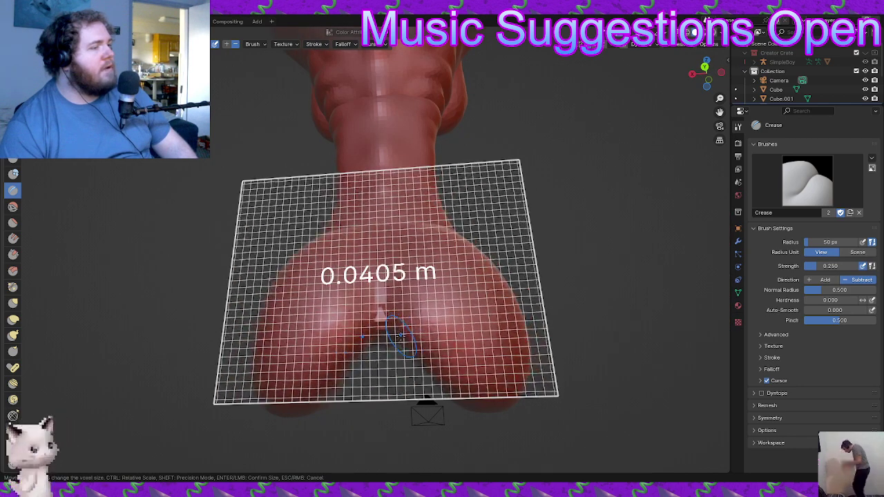
click(393, 339)
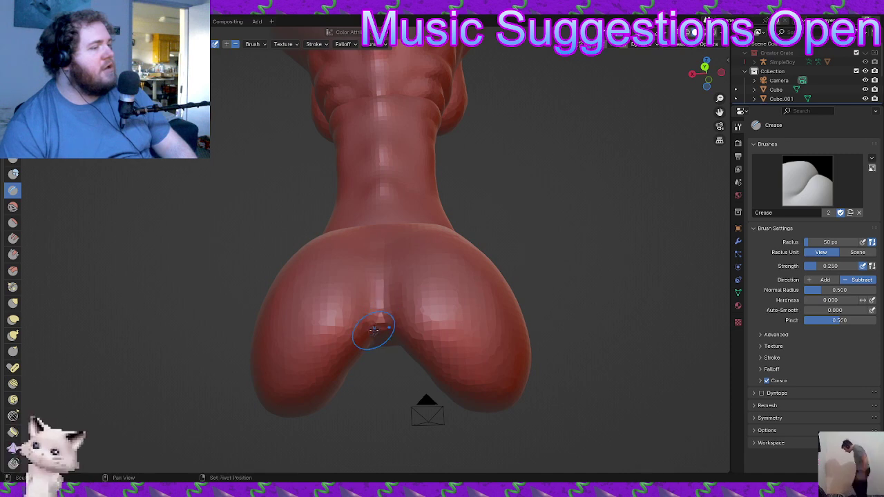
- Smooth the cleft's surroundings on the back of the pelvis so it blends softly into both buttocks
middle_drag(373, 330, 384, 310)
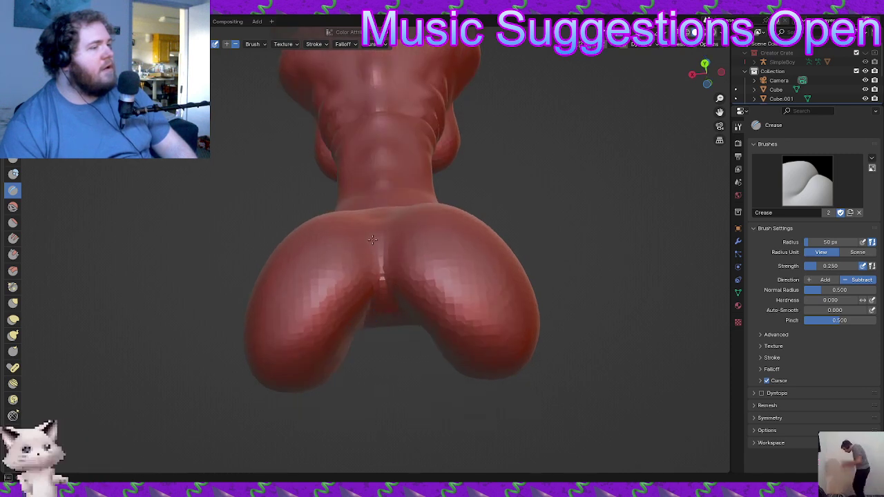
mouse_move(384, 246)
middle_down()
mouse_move(375, 293)
mouse_move(451, 361)
middle_up()
mouse_move(422, 282)
shift+mouse_down()
mouse_move(419, 277)
mouse_move(428, 295)
shift+mouse_up()
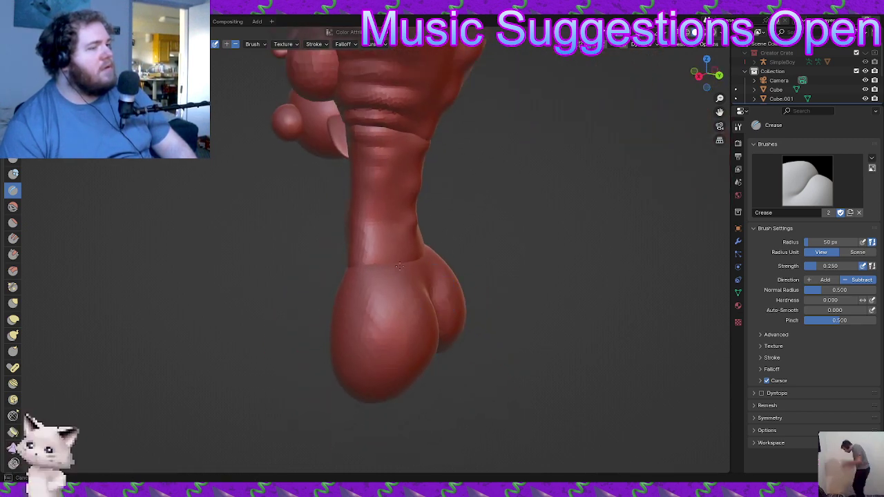
mouse_move(428, 301)
middle_down()
mouse_move(393, 315)
mouse_move(405, 311)
middle_up()
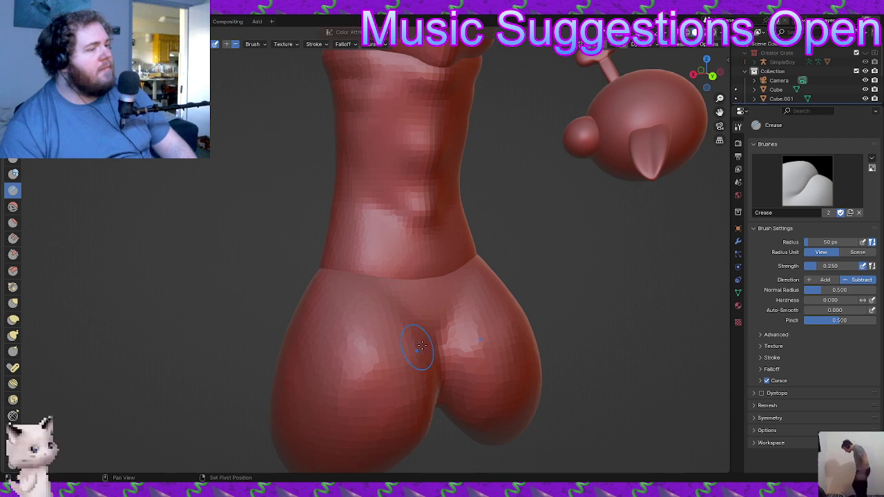
mouse_move(371, 346)
middle_down()
mouse_move(422, 353)
mouse_move(365, 356)
mouse_move(435, 339)
middle_up()
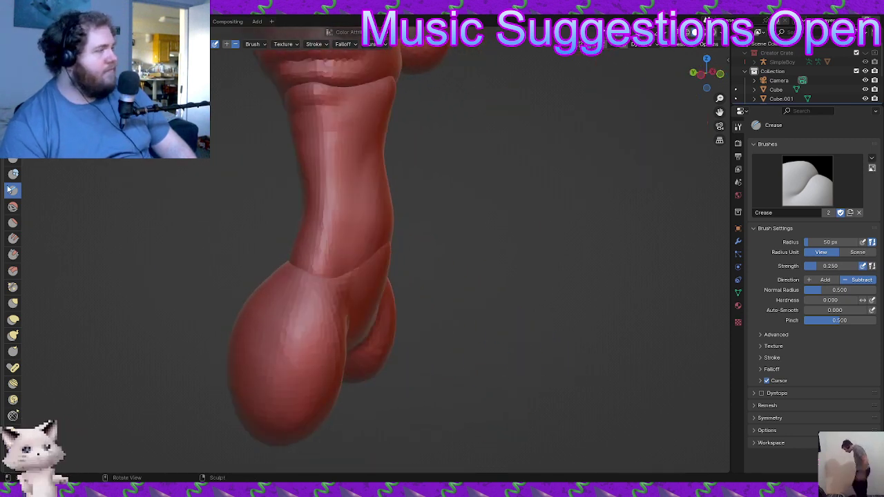
- Pull the outer hip contours inward just below the waist with Elastic Deform, working from the front view
click(13, 319)
key(KP_1)
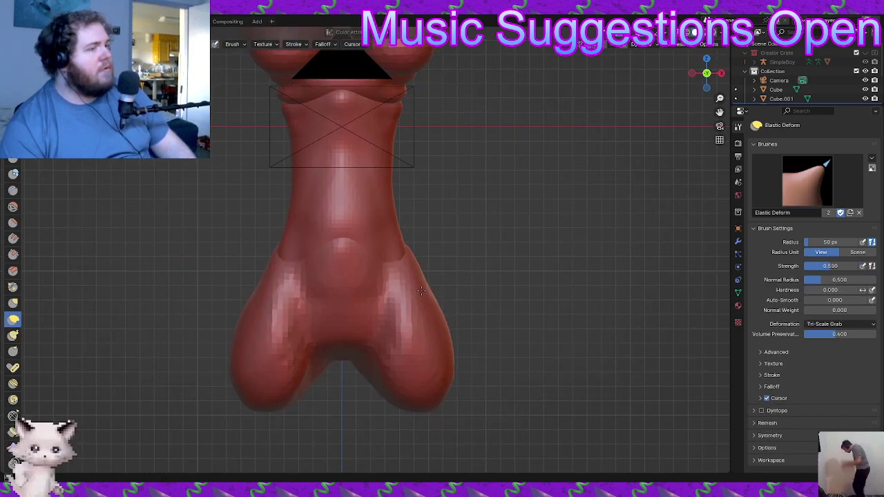
scroll(421, 291, up, 2)
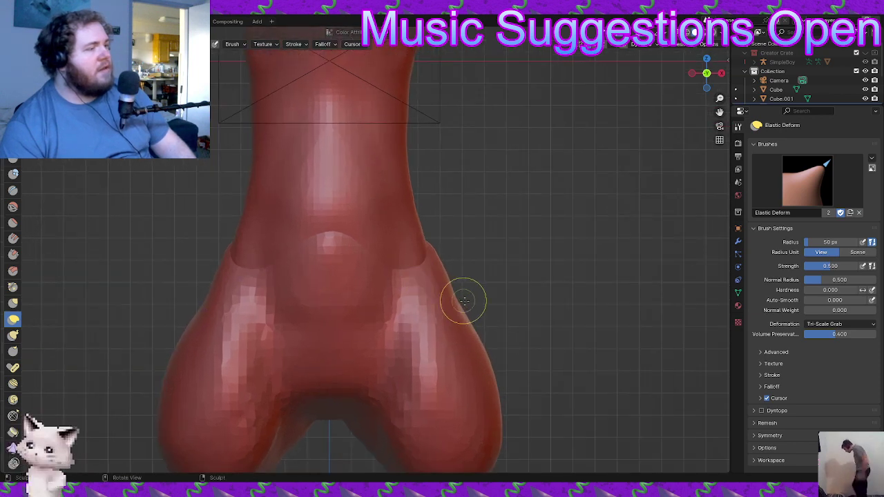
mouse_move(346, 361)
middle_down()
mouse_move(392, 406)
mouse_move(497, 385)
mouse_move(450, 361)
mouse_move(490, 355)
middle_up()
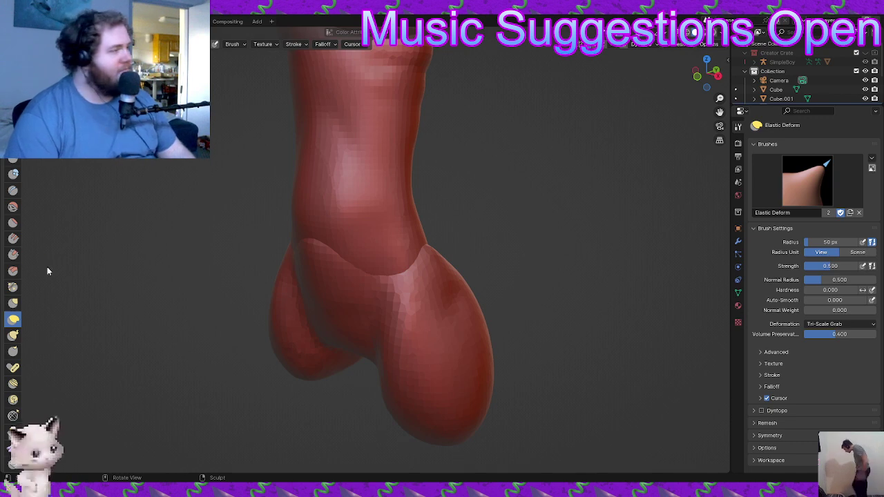
- Work a shallow hollow into the outer side of each hip with the Crease brush
click(13, 191)
middle_drag(424, 325, 443, 353)
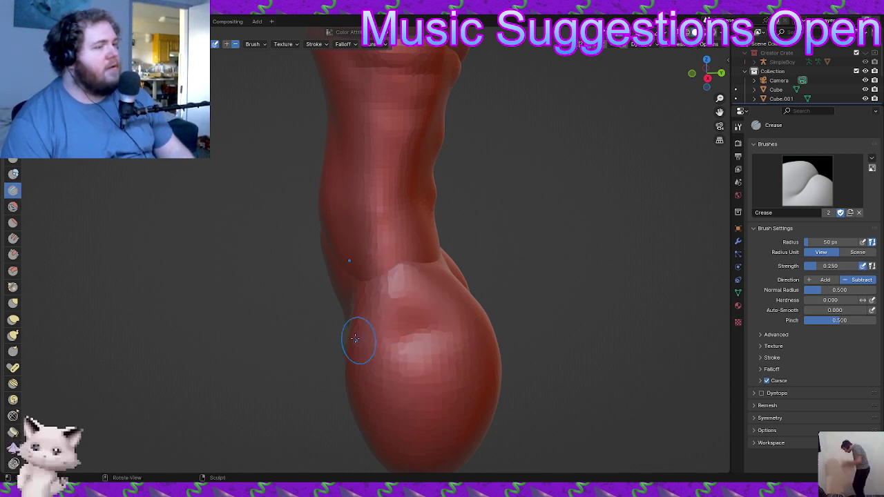
mouse_move(357, 339)
middle_down()
mouse_move(254, 316)
mouse_move(92, 302)
middle_up()
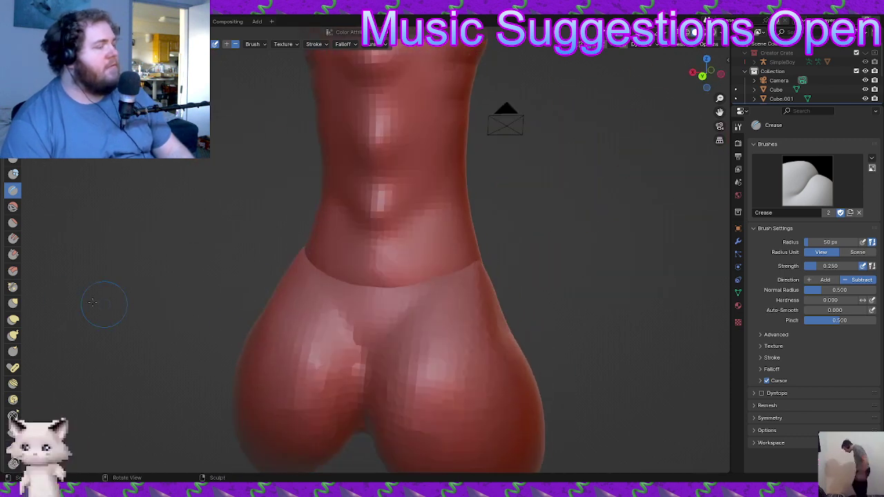
- Pull the pelvis's upper back edge upward over the lower back on both sides of the spine with Elastic Deform
click(13, 320)
middle_drag(294, 301, 366, 295)
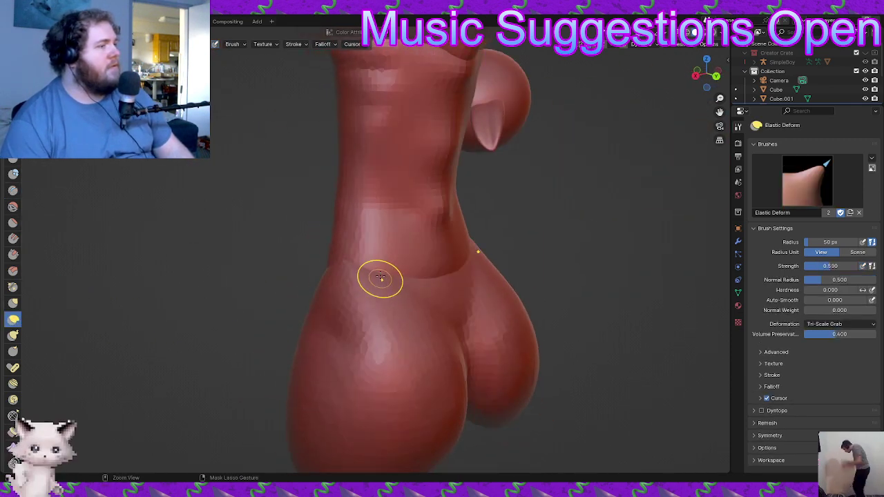
mouse_move(369, 273)
mouse_down()
mouse_move(388, 274)
mouse_move(366, 260)
mouse_move(378, 257)
mouse_up()
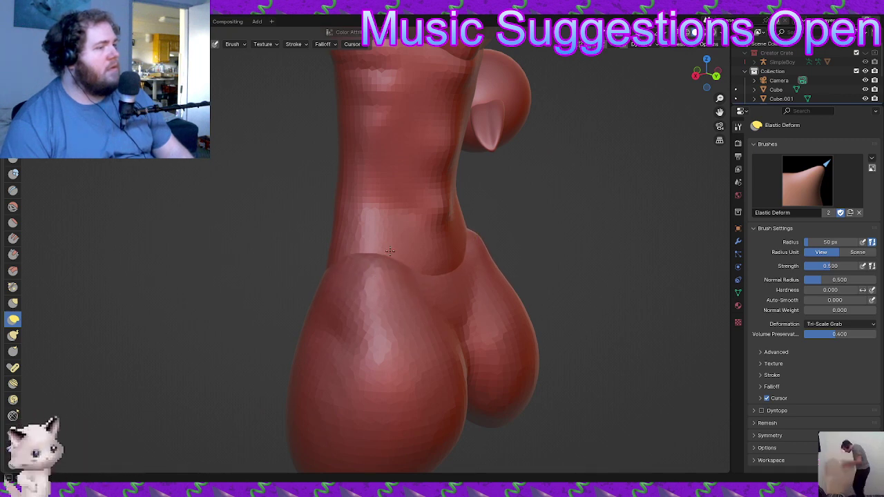
mouse_move(374, 247)
middle_down()
mouse_move(434, 260)
mouse_move(391, 239)
mouse_move(359, 242)
middle_up()
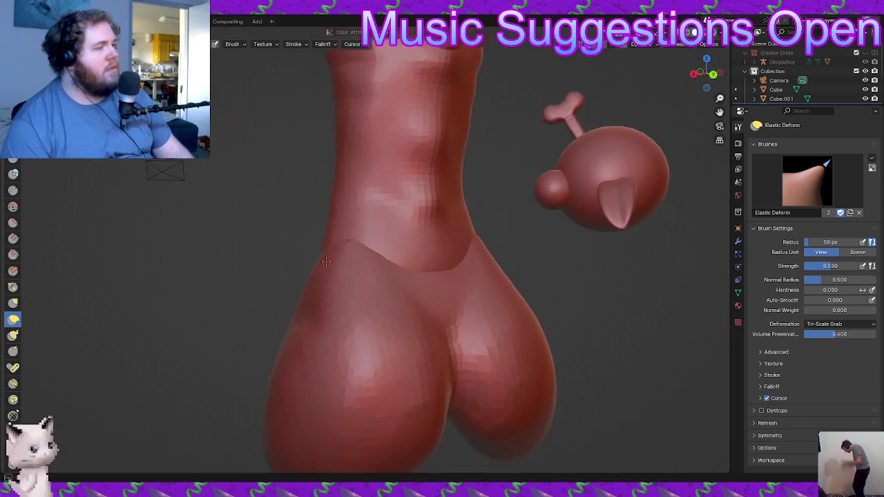
middle_drag(412, 300, 367, 308)
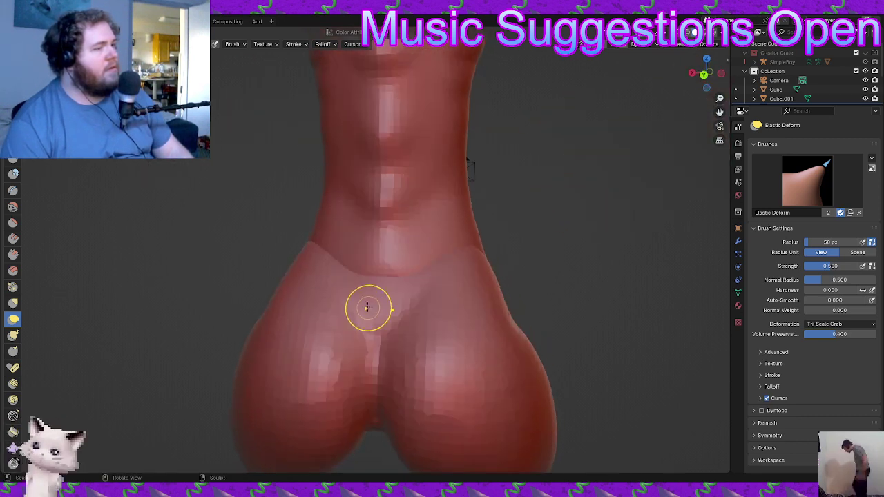
drag(336, 285, 357, 274)
middle_drag(357, 273, 403, 306)
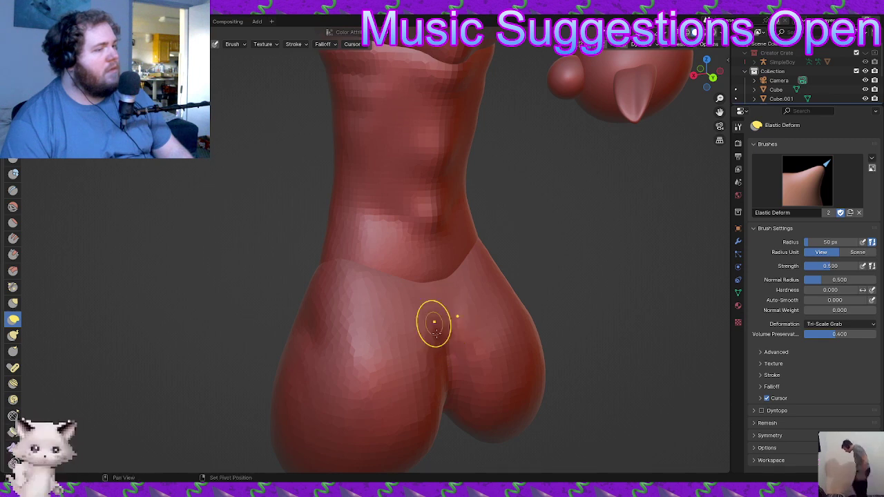
- Deepen the cleft between the buttocks with the Crease brush, following it down to the pelvis's underside
click(14, 190)
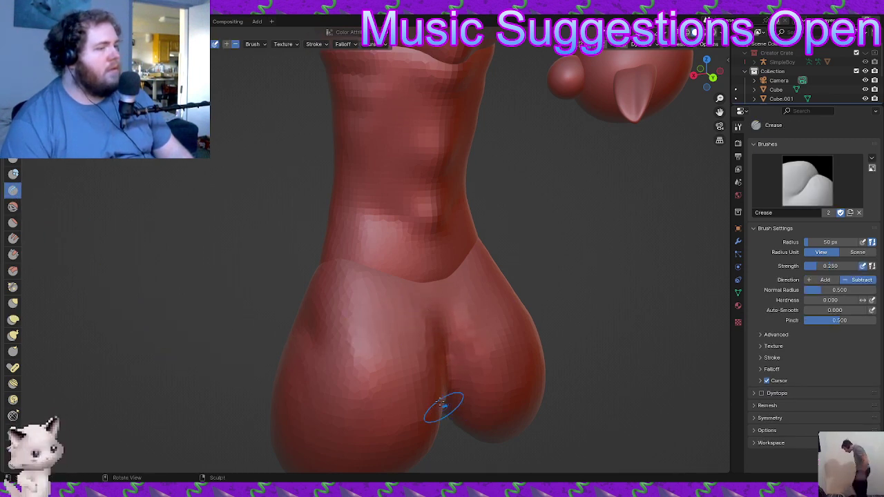
middle_drag(442, 404, 437, 314)
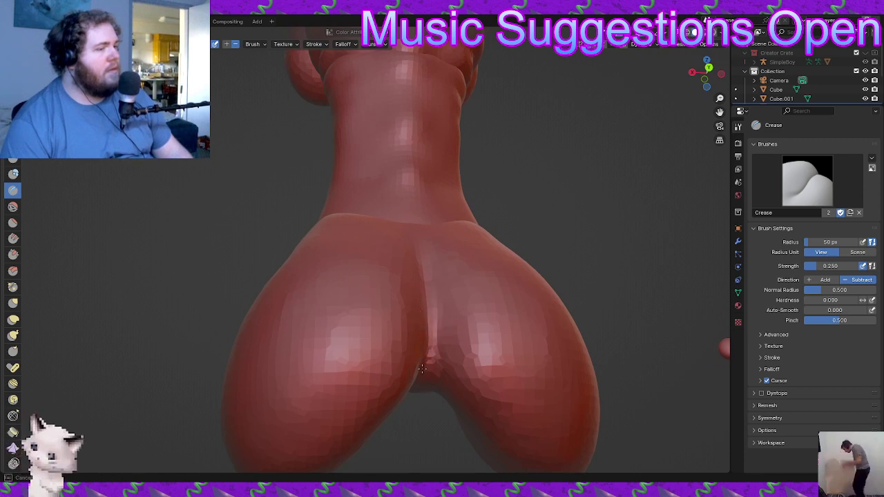
middle_drag(421, 369, 398, 285)
middle_drag(354, 351, 348, 323)
scroll(358, 386, down, 3)
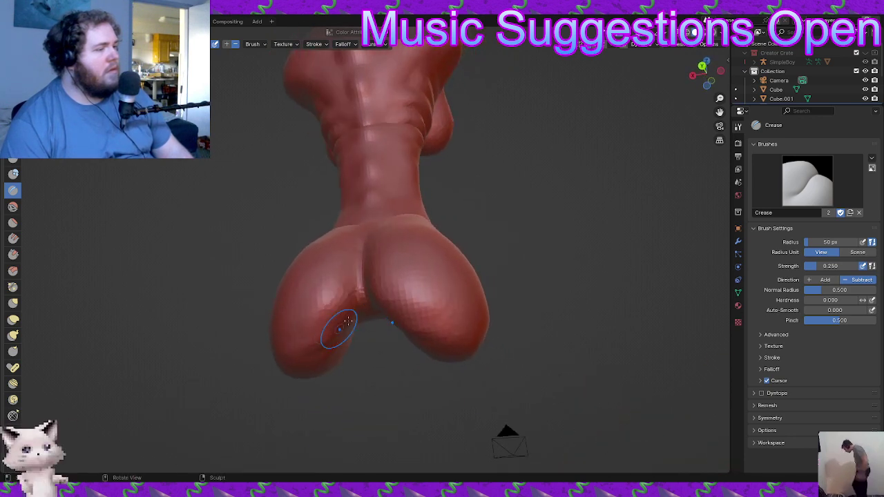
- Carve mirrored horizontal folds under the buttocks from the inner thighs towards the outer hips with the Crease brush
mouse_move(348, 321)
mouse_down()
mouse_move(284, 339)
mouse_move(288, 348)
mouse_up()
mouse_move(299, 355)
middle_down()
mouse_move(365, 369)
mouse_move(326, 364)
middle_up()
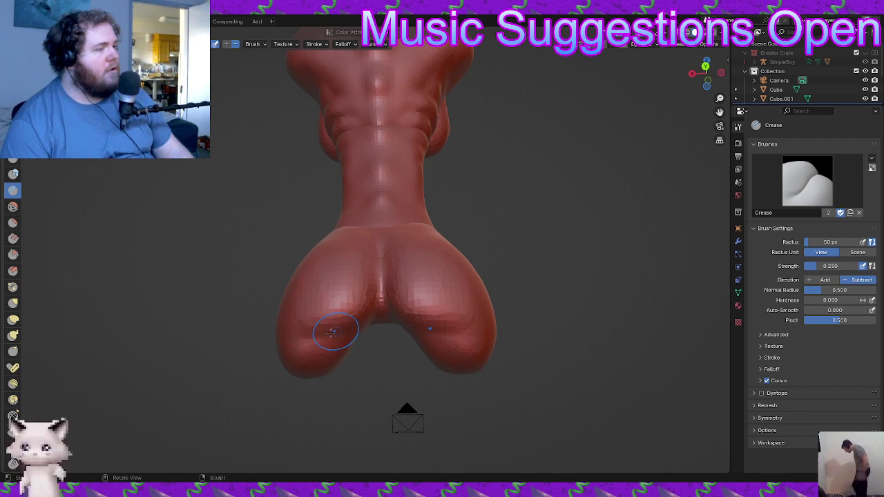
drag(306, 334, 295, 335)
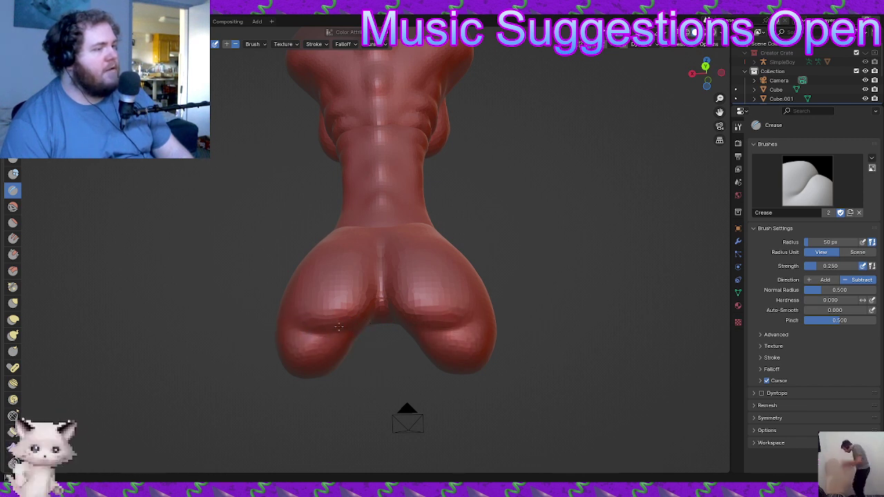
middle_drag(373, 301, 313, 316)
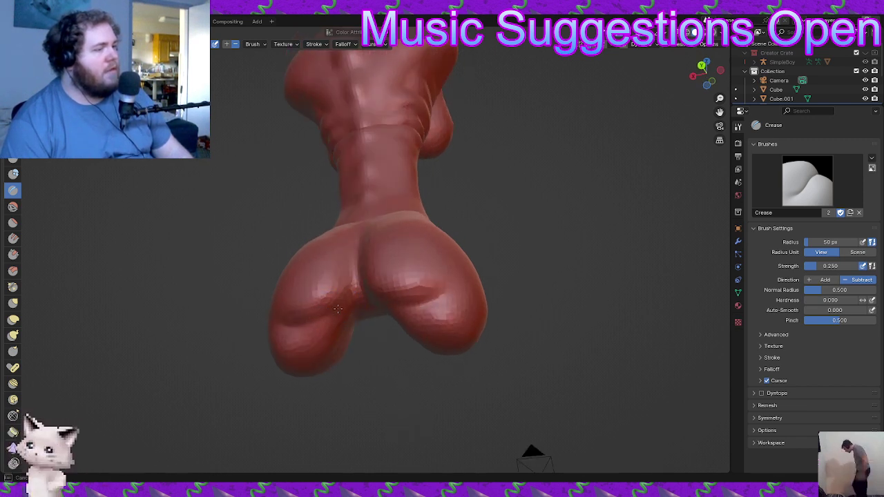
middle_drag(350, 269, 356, 304)
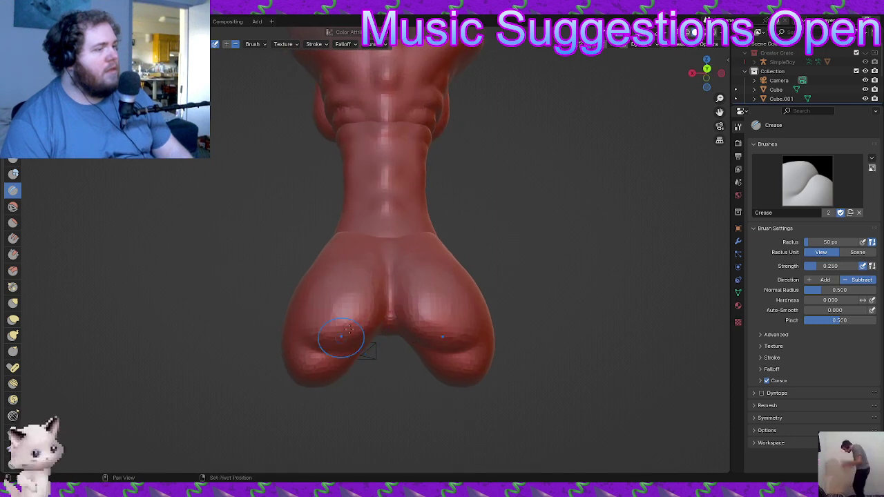
- Examine the whole torso's proportions and the pelvis's shape from the front
mouse_move(338, 352)
middle_down()
mouse_move(405, 414)
mouse_move(450, 414)
mouse_move(499, 385)
mouse_move(582, 384)
mouse_move(508, 370)
middle_up()
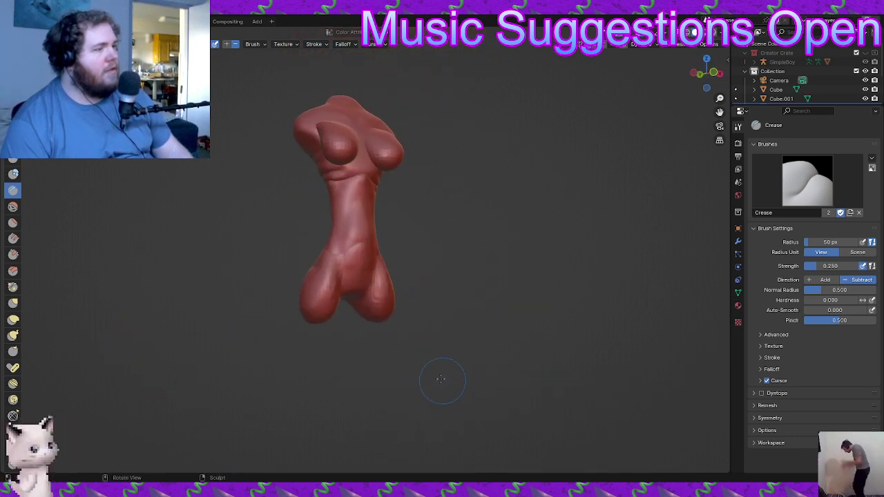
scroll(439, 381, up, 2)
middle_drag(435, 380, 380, 361)
scroll(380, 361, up, 2)
mouse_move(366, 314)
middle_down()
mouse_move(382, 339)
mouse_move(401, 338)
middle_up()
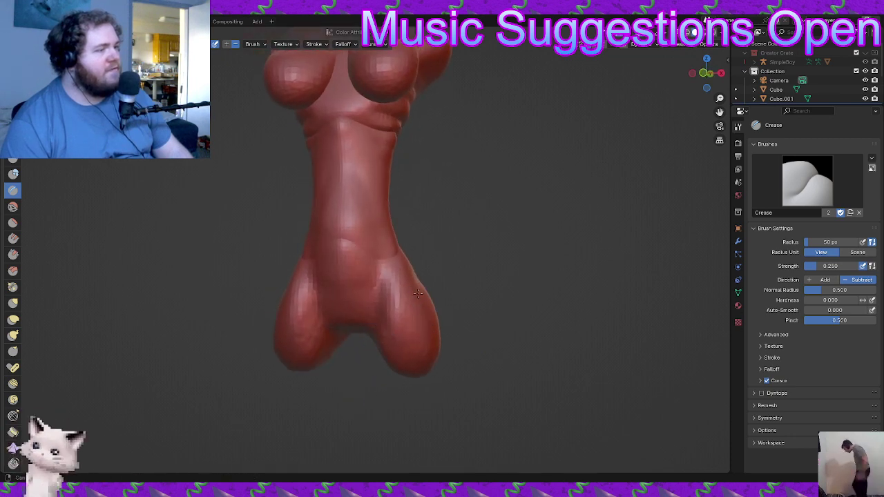
scroll(408, 339, up, 1)
shift+drag(407, 339, 397, 282)
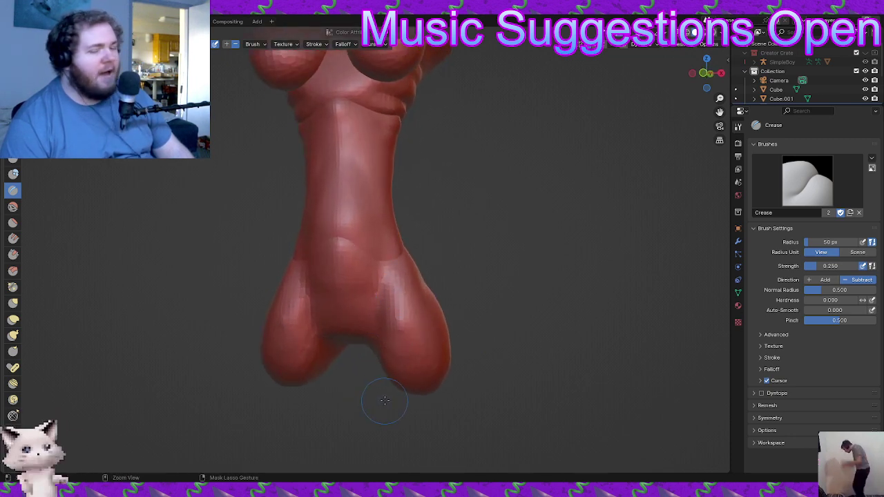
mouse_move(316, 408)
middle_down()
mouse_move(346, 375)
mouse_move(300, 355)
mouse_move(318, 350)
mouse_move(309, 334)
middle_up()
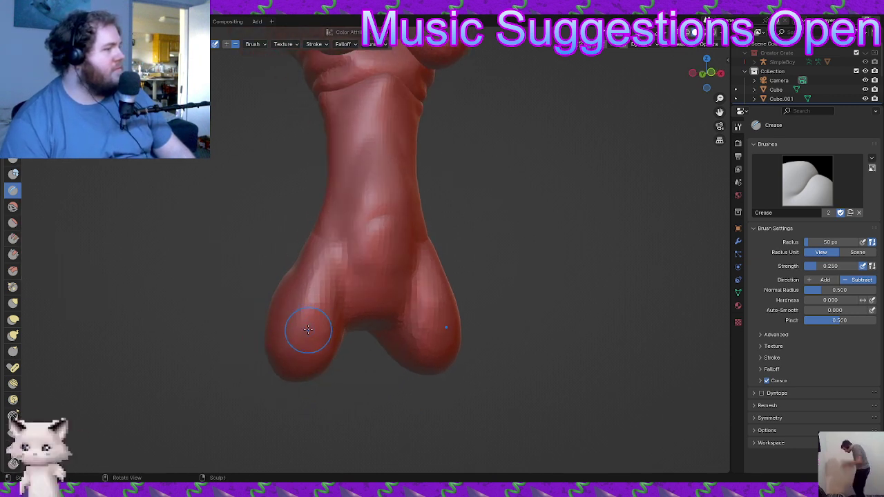
click(12, 222)
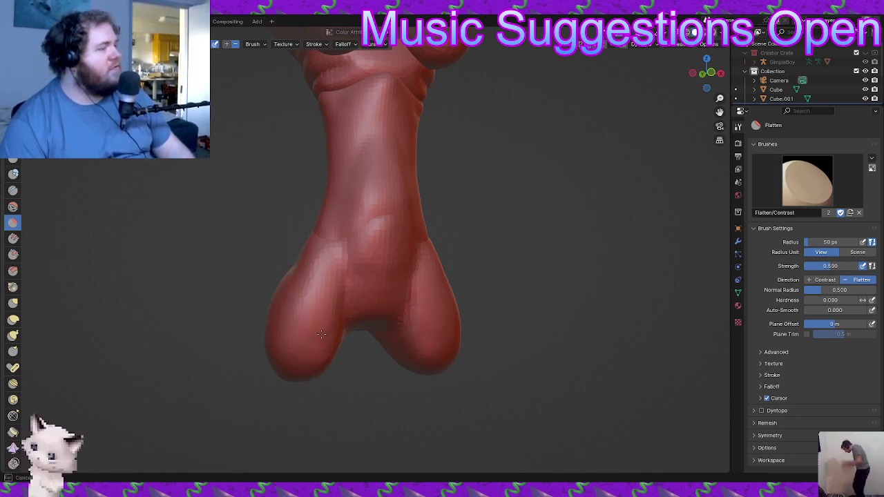
middle_drag(321, 334, 331, 370)
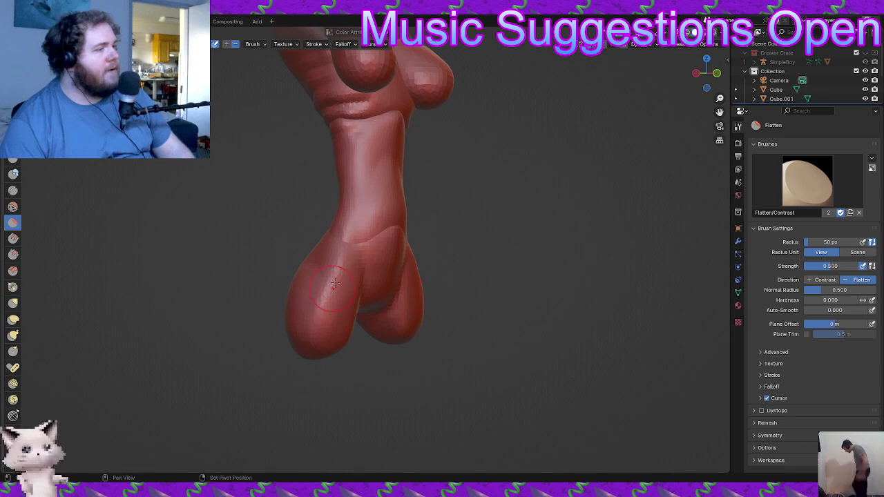
mouse_move(329, 292)
middle_down()
mouse_move(297, 345)
mouse_move(334, 398)
mouse_move(223, 401)
mouse_move(322, 426)
mouse_move(427, 377)
mouse_move(467, 389)
mouse_move(502, 371)
mouse_move(327, 394)
mouse_move(281, 374)
mouse_move(418, 369)
mouse_move(341, 373)
mouse_move(356, 375)
middle_up()
mouse_move(356, 375)
ctrl+middle_down()
mouse_move(353, 290)
mouse_move(351, 337)
mouse_move(349, 304)
mouse_move(338, 319)
ctrl+middle_up()
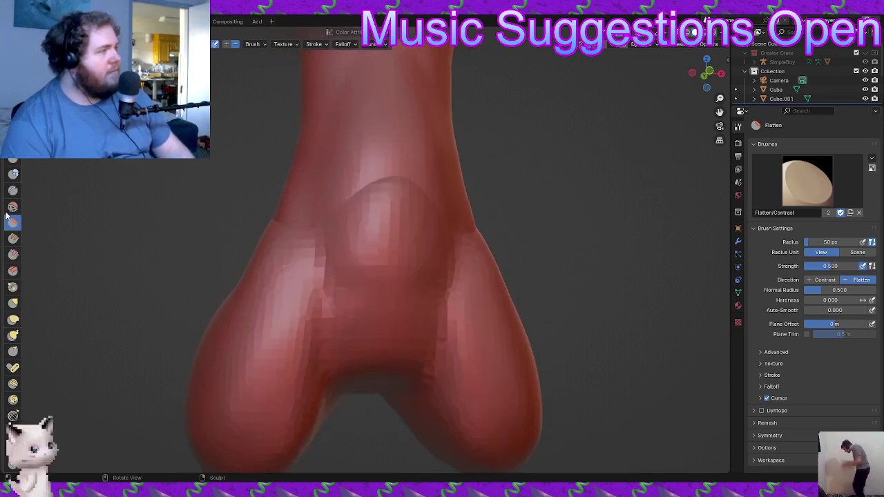
click(14, 192)
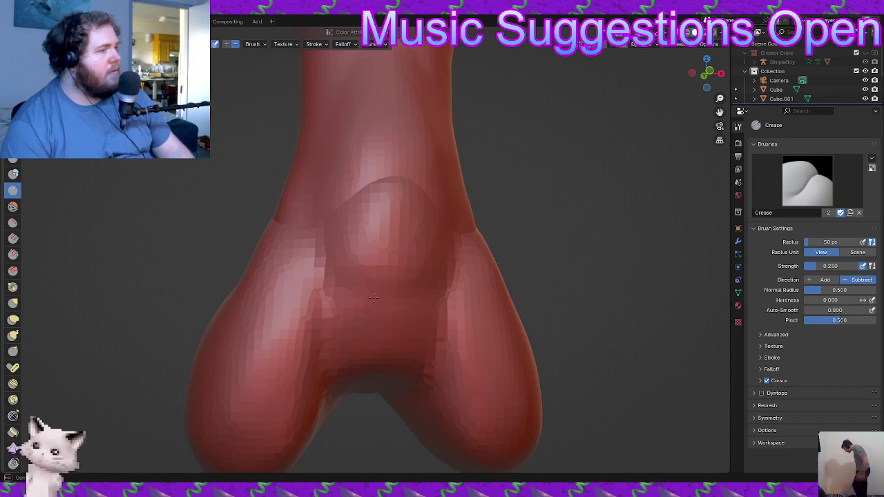
- Reshape the pelvis's underside at the groin between the thighs with short Elastic Deform strokes
click(13, 319)
scroll(308, 357, down, 2)
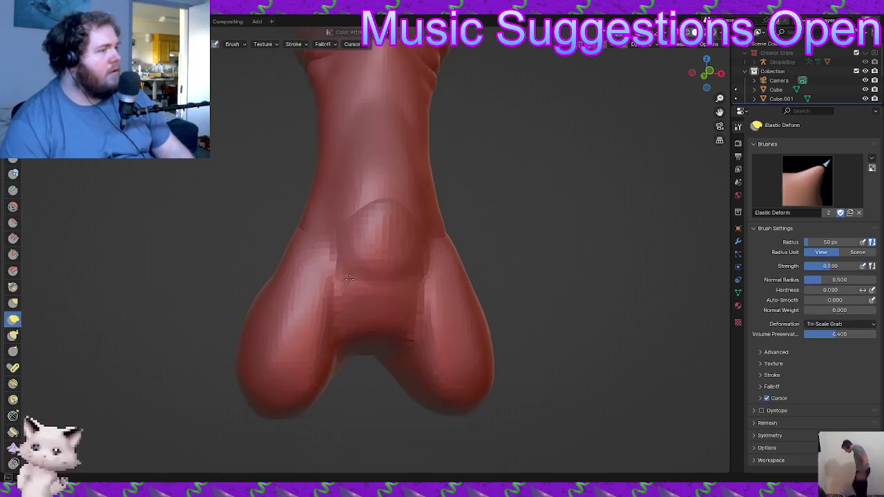
mouse_move(341, 290)
middle_down()
mouse_move(360, 286)
mouse_move(320, 272)
middle_up()
ctrl+middle_drag(336, 317, 327, 433)
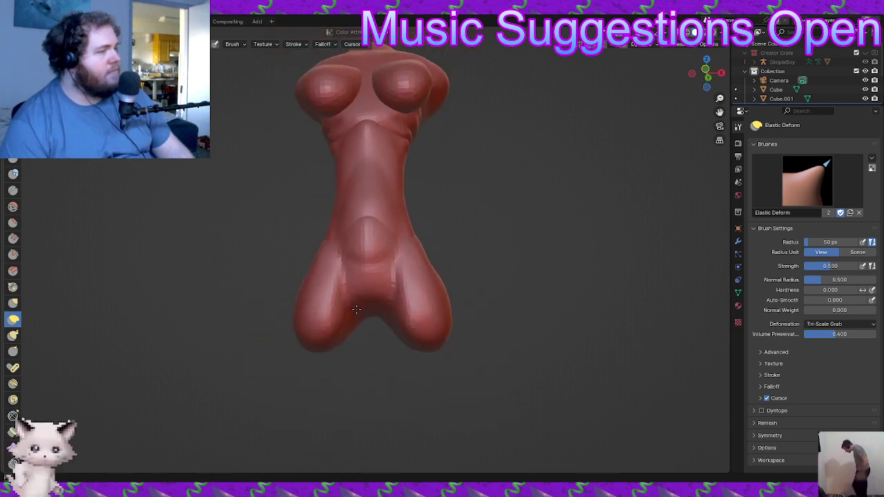
mouse_move(356, 306)
mouse_down()
mouse_move(373, 297)
mouse_move(388, 316)
mouse_move(375, 336)
mouse_move(365, 324)
mouse_up()
middle_drag(364, 325, 362, 325)
mouse_move(362, 295)
mouse_down()
mouse_move(372, 295)
mouse_move(351, 288)
mouse_up()
- Adjust the pelvis's surface beside the groin with Elastic Deform after checking the torso from several angles
mouse_move(359, 306)
middle_down()
mouse_move(379, 312)
mouse_move(400, 346)
mouse_move(297, 332)
mouse_move(281, 310)
mouse_move(192, 334)
mouse_move(168, 325)
mouse_move(249, 342)
mouse_move(264, 306)
mouse_move(207, 302)
middle_up()
scroll(399, 350, down, 6)
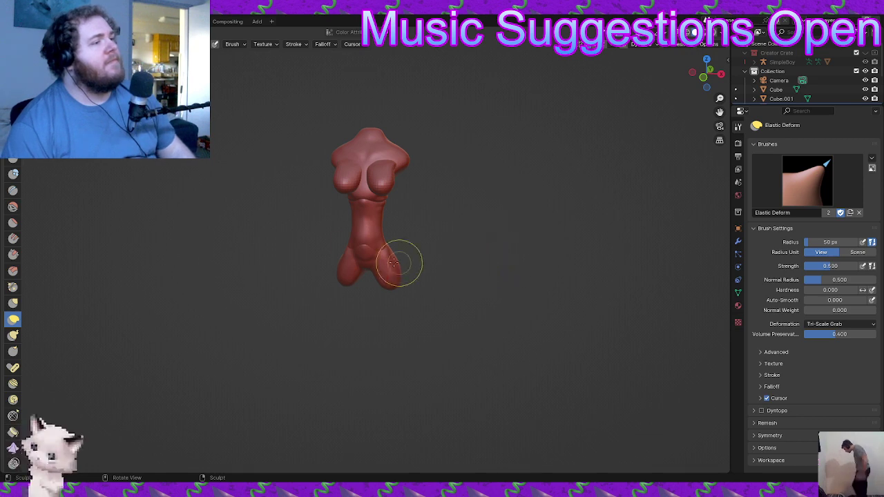
middle_drag(401, 262, 225, 228)
mouse_move(535, 297)
middle_down()
mouse_move(600, 300)
mouse_move(521, 236)
middle_up()
middle_drag(488, 316, 425, 283)
scroll(391, 288, up, 2)
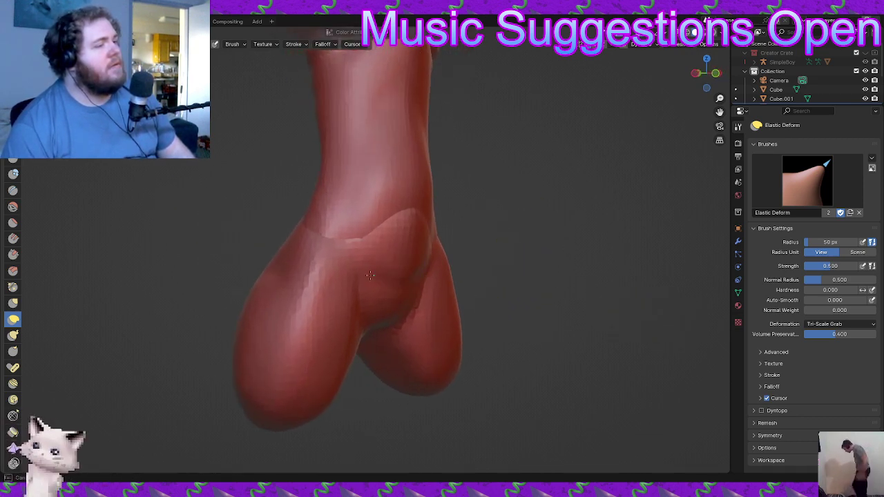
mouse_move(379, 318)
middle_down()
mouse_move(345, 311)
mouse_move(405, 316)
mouse_move(428, 357)
mouse_move(387, 361)
mouse_move(352, 328)
middle_up()
drag(361, 297, 368, 286)
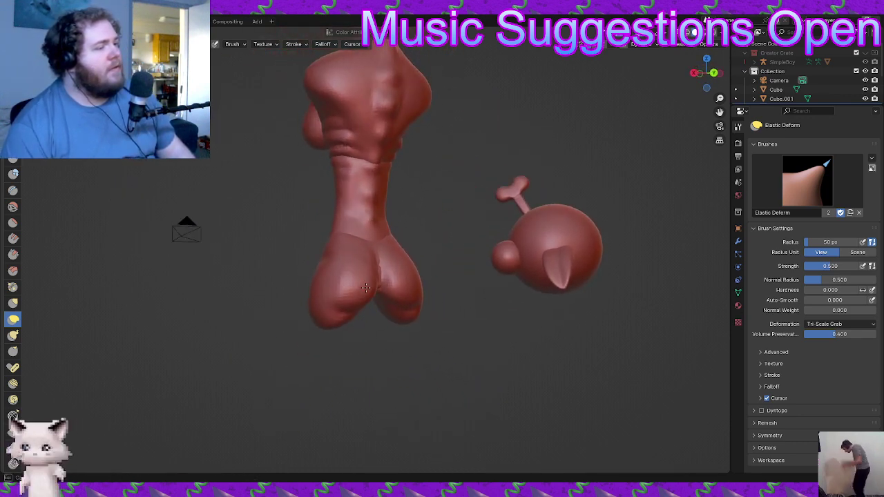
- Refine the buttocks beside the cleft and pull in the pelvis's upper back contour with Elastic Deform
mouse_move(366, 287)
middle_down()
mouse_move(394, 327)
mouse_move(387, 295)
middle_up()
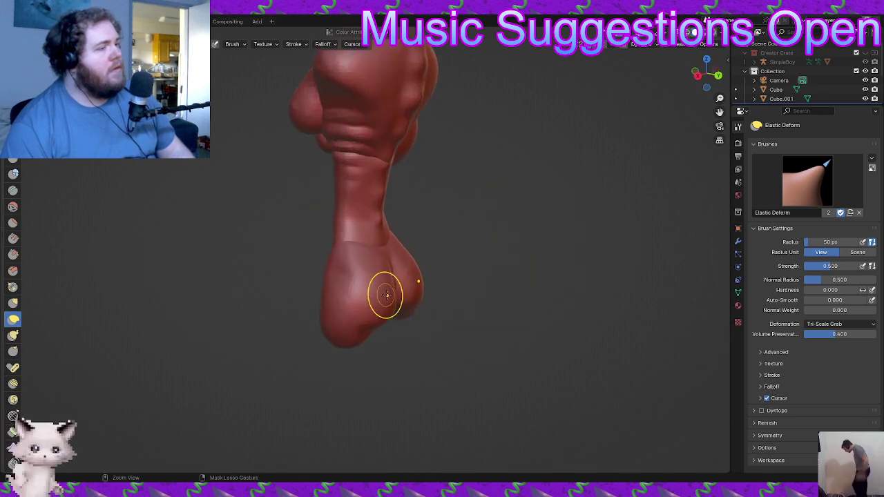
drag(385, 302, 384, 305)
mouse_move(388, 307)
middle_down()
mouse_move(390, 314)
mouse_move(385, 298)
mouse_move(347, 339)
mouse_move(389, 310)
middle_up()
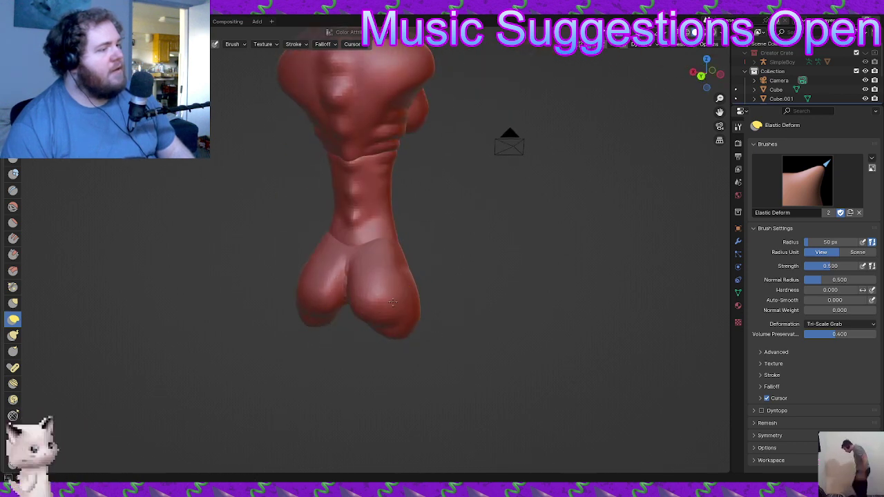
mouse_move(398, 312)
middle_down()
mouse_move(394, 292)
mouse_move(378, 297)
mouse_move(371, 315)
middle_up()
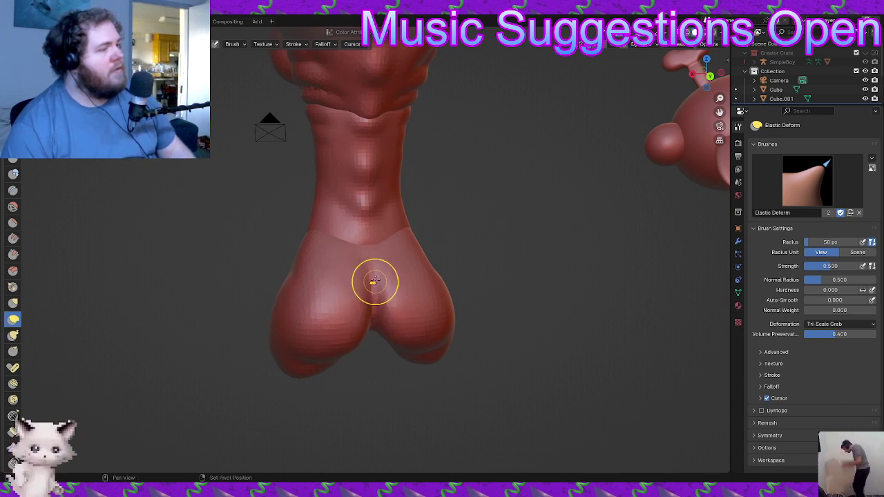
middle_drag(351, 310, 466, 297)
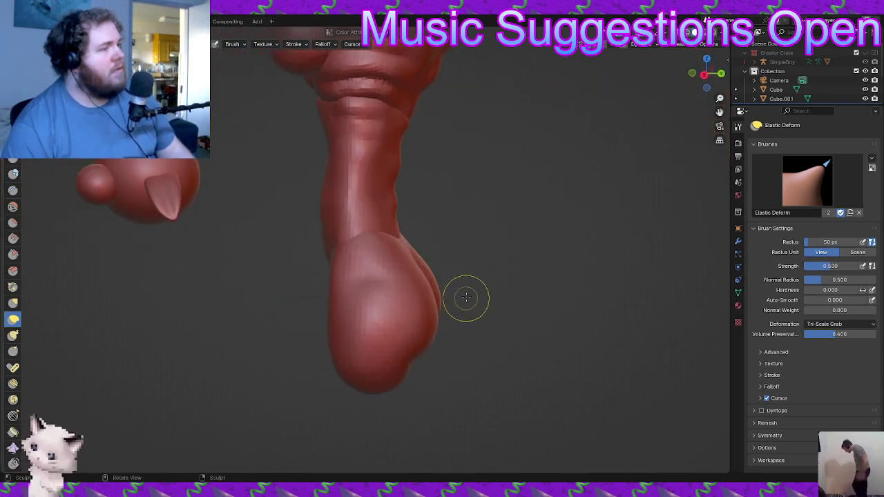
drag(425, 244, 420, 249)
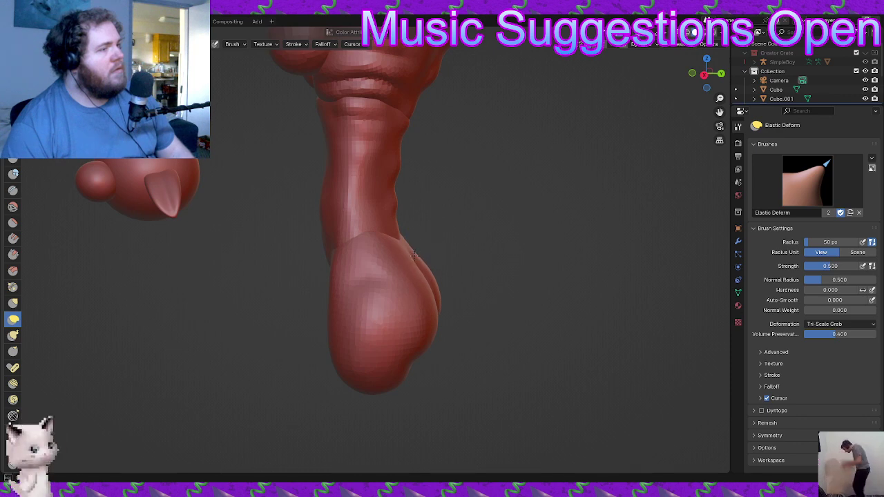
mouse_move(413, 256)
middle_down()
mouse_move(417, 270)
mouse_move(465, 251)
mouse_move(451, 251)
middle_up()
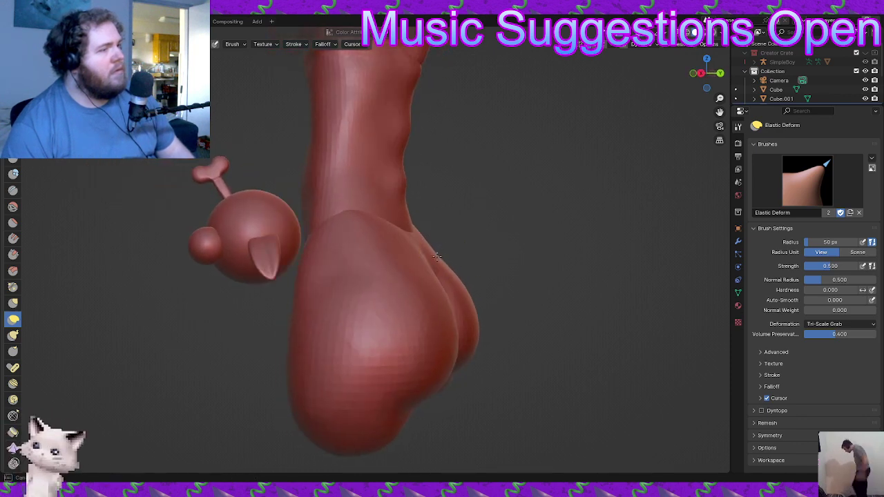
scroll(431, 276, down, 6)
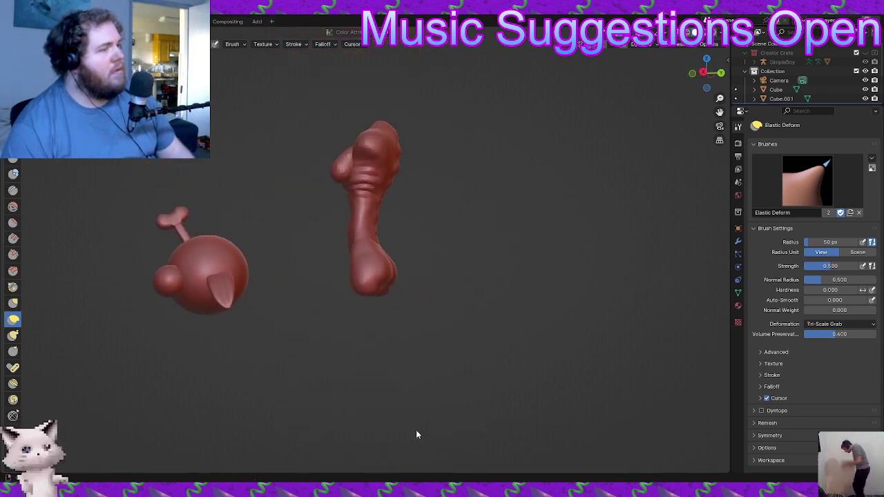
mouse_move(416, 432)
middle_down()
mouse_move(364, 384)
mouse_move(298, 355)
mouse_move(304, 359)
mouse_move(220, 368)
mouse_move(217, 341)
middle_up()
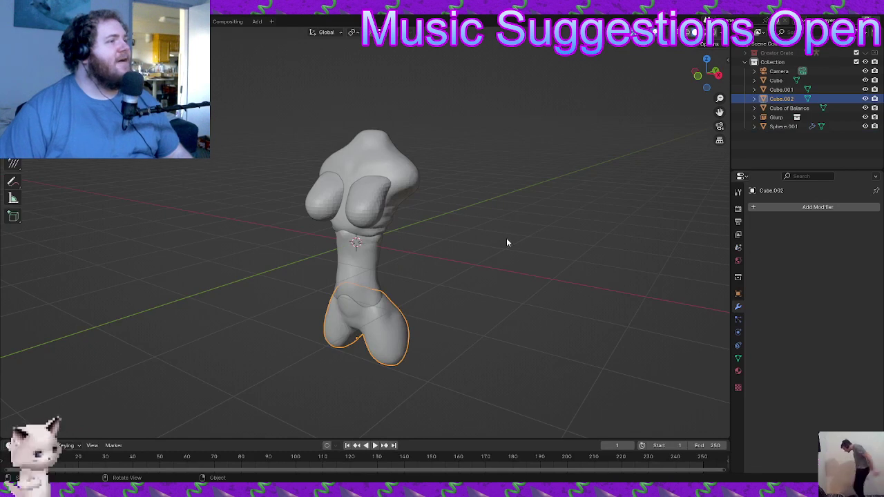
- Save the file with the pelvis deselected and add a new mesh cube
click(484, 247)
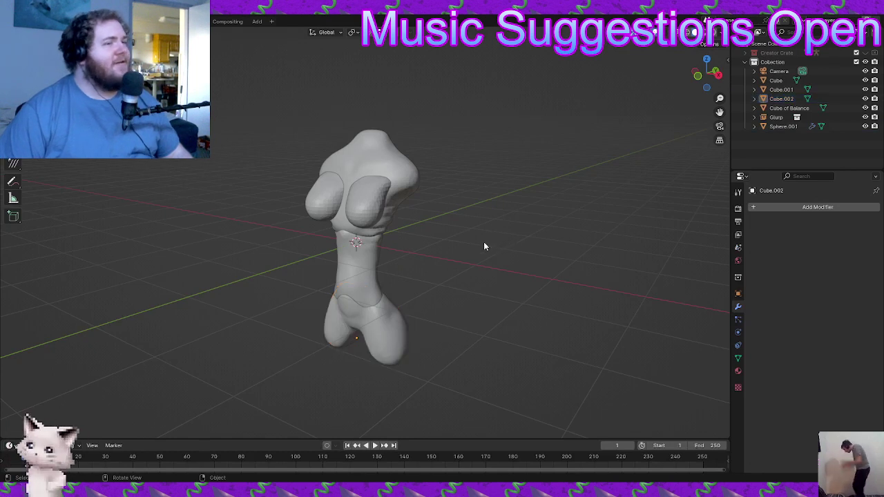
key(ctrl+s)
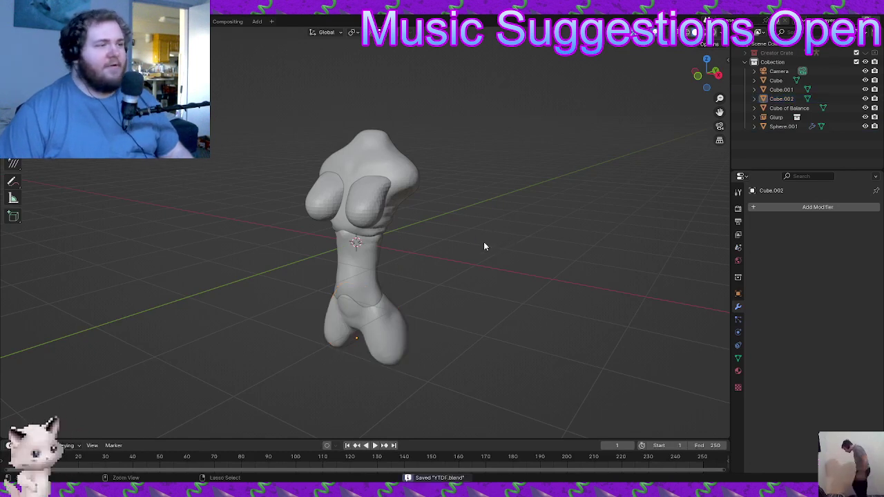
key(shift+a)
mouse_move(485, 242)
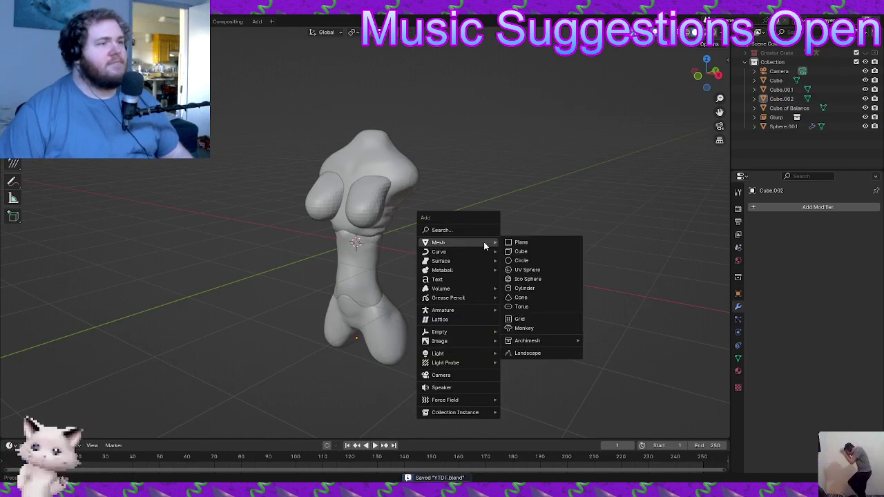
click(535, 252)
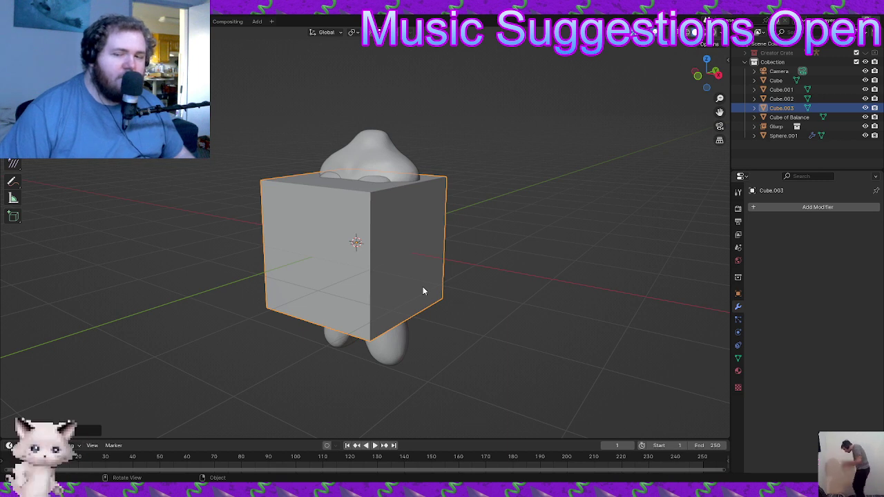
- Add a Subdivision Surface modifier to the new cube and set its viewport level to 2
click(753, 207)
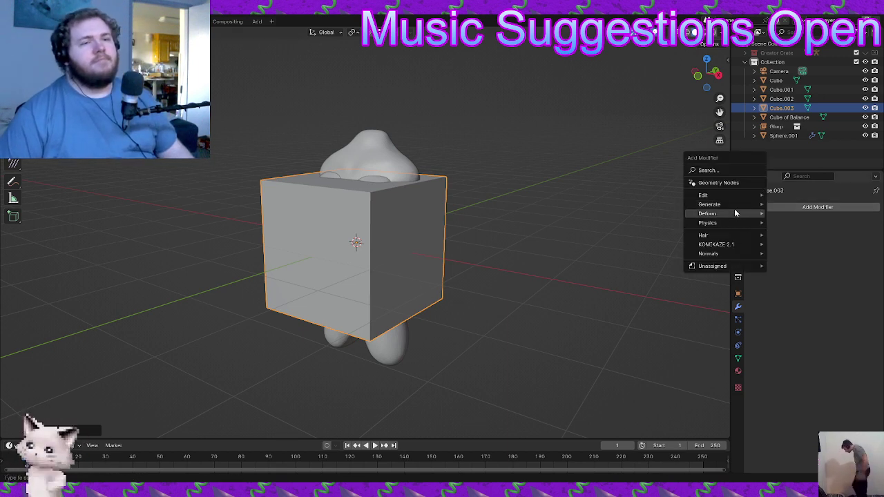
mouse_move(721, 205)
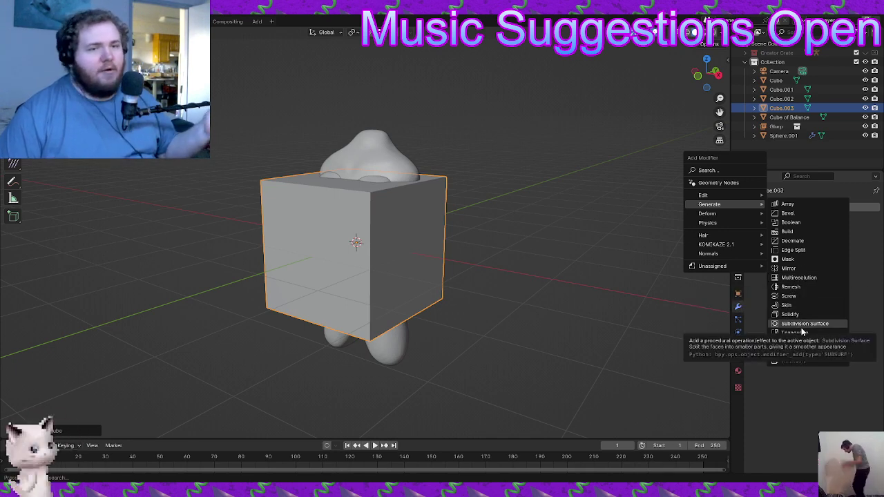
click(802, 326)
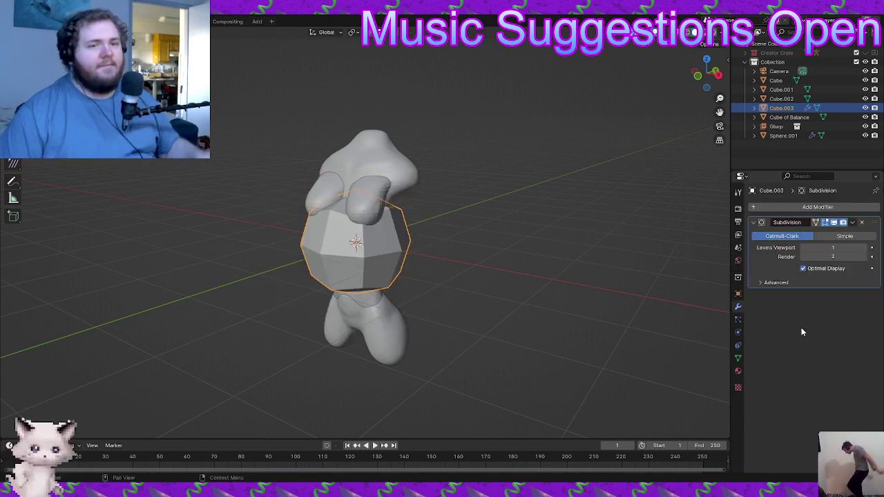
click(865, 248)
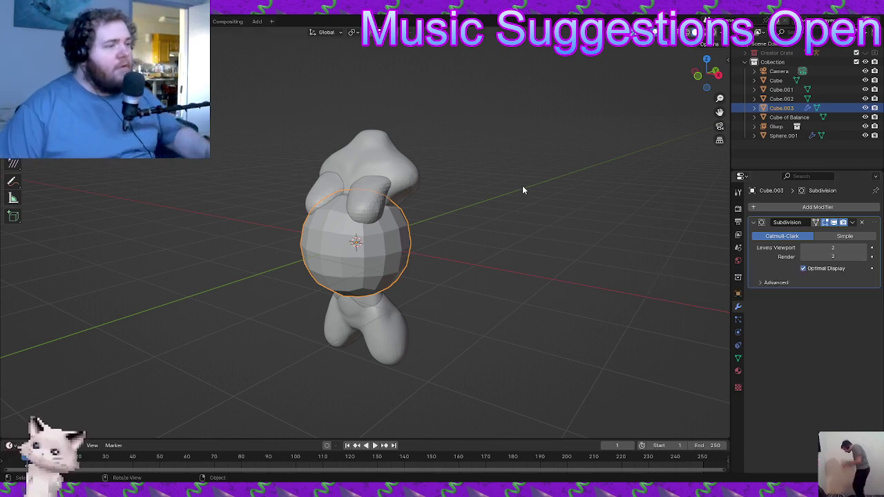
- Move the rounded cube down along Z below the pelvis and along X under one thigh
key(g)
key(z)
click(438, 316)
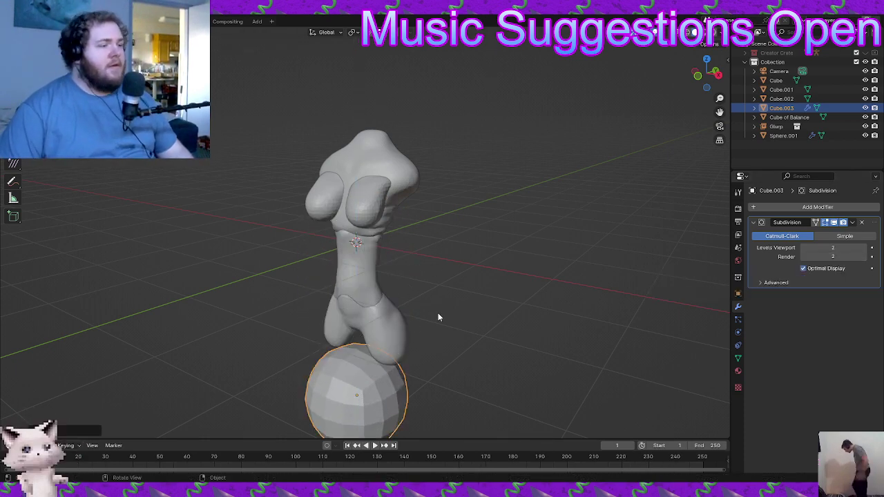
shift+middle_drag(406, 332, 393, 220)
scroll(425, 232, up, 1)
key(g)
key(x)
click(468, 237)
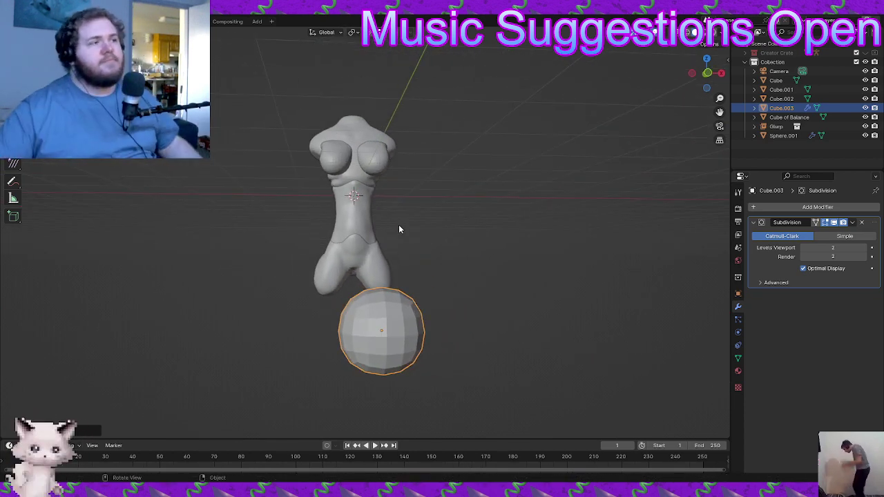
middle_drag(410, 233, 436, 256)
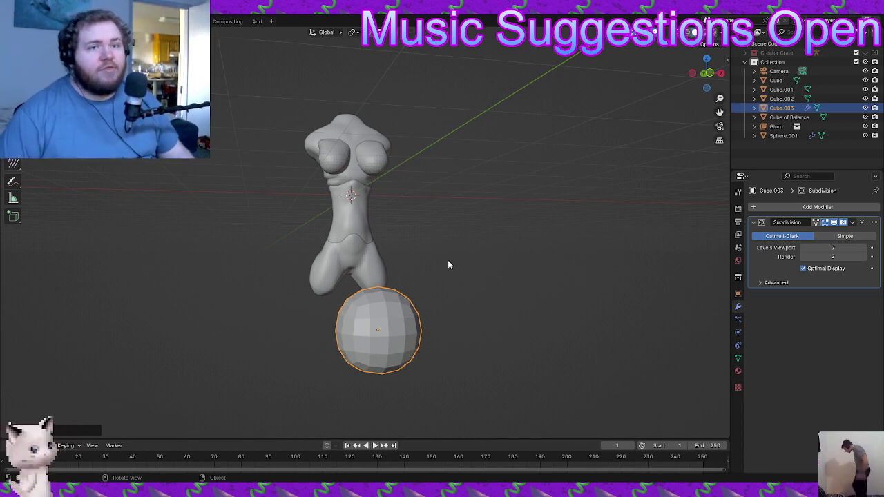
- Apply the rounded cube's Subdivision modifier and add an X-axis Mirror modifier with Cube of Balance as mirror object
middle_drag(449, 262, 395, 258)
key(ctrl+a)
click(760, 206)
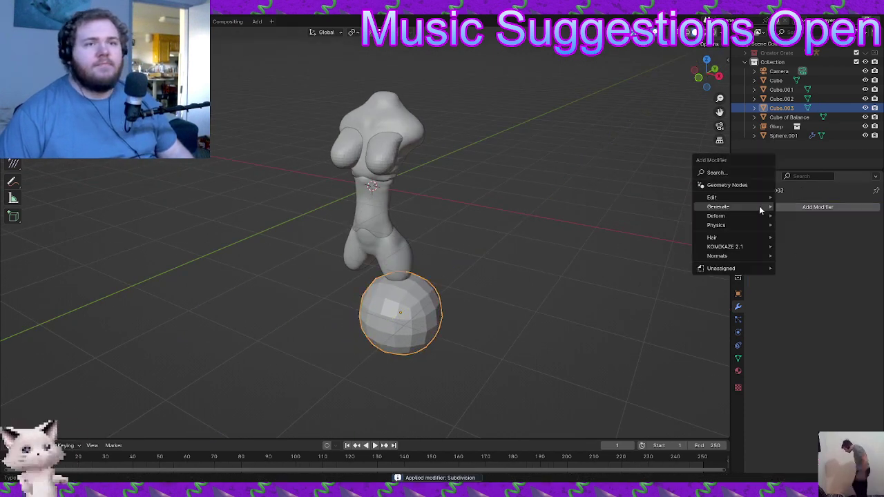
mouse_move(759, 206)
click(797, 271)
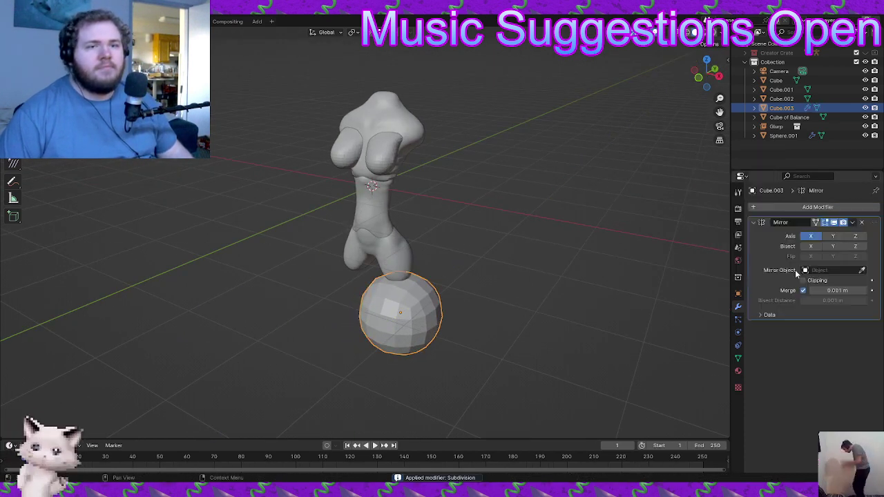
middle_drag(449, 297, 428, 315)
scroll(428, 314, down, 3)
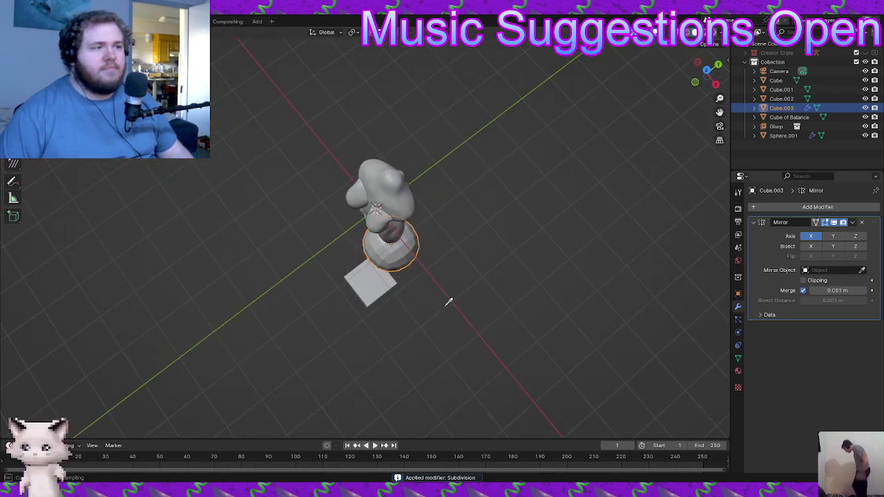
click(363, 280)
key(KP_1)
scroll(444, 228, up, 5)
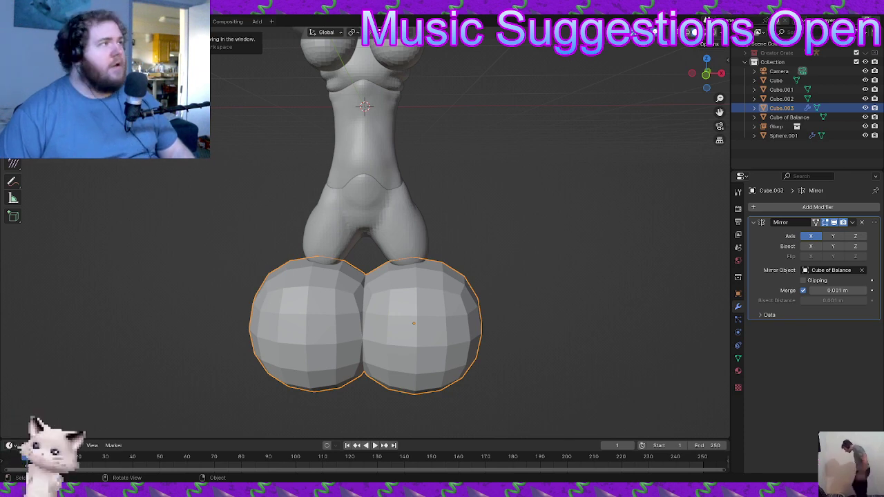
- Enter sculpting mode and use Elastic Deform to pull the mirrored leg spheres apart into two elongated thigh blocks
click(161, 21)
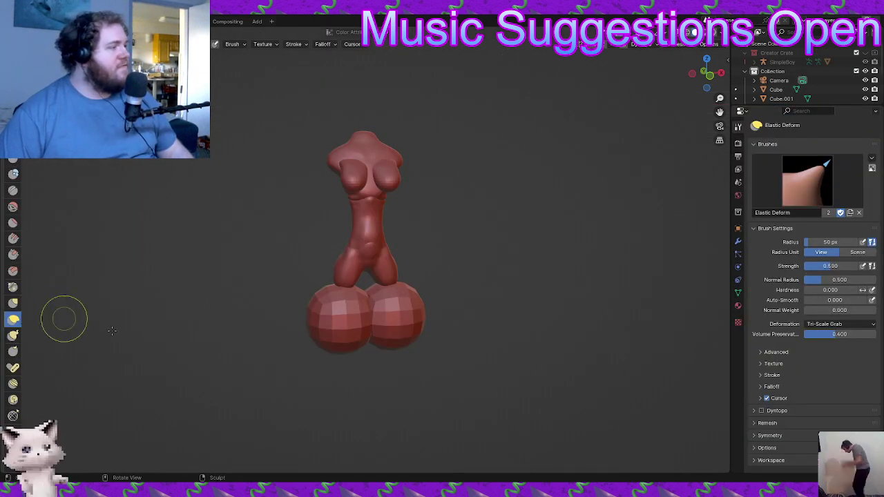
scroll(386, 304, down, 2)
middle_drag(355, 296, 358, 293)
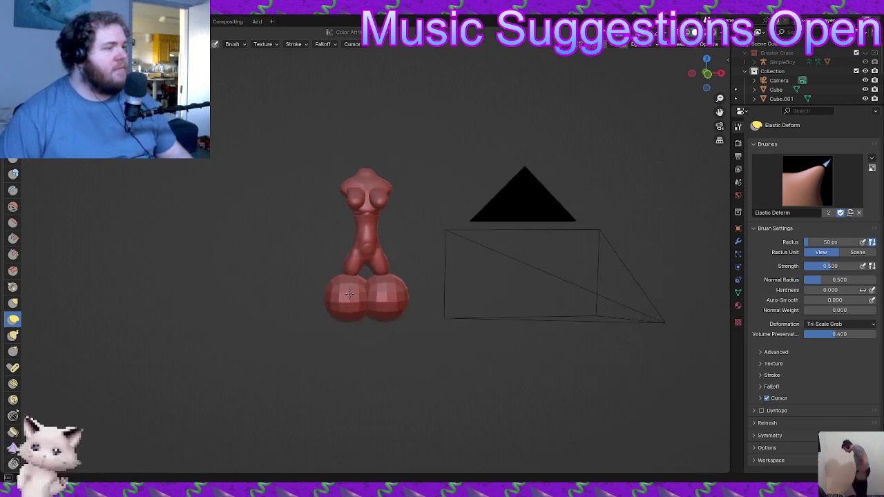
mouse_move(361, 283)
mouse_down()
mouse_move(380, 282)
mouse_move(383, 256)
mouse_up()
drag(405, 291, 387, 294)
mouse_move(429, 287)
middle_down()
mouse_move(388, 287)
mouse_move(389, 297)
middle_up()
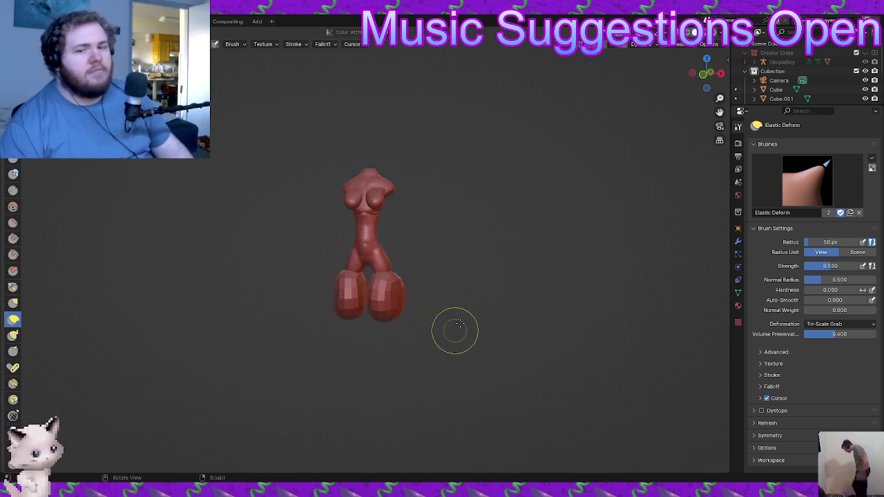
- Narrow the tops and outer sides of the thigh blocks with Elastic Deform so they fit beneath the hips
scroll(454, 329, up, 5)
middle_drag(428, 318, 388, 326)
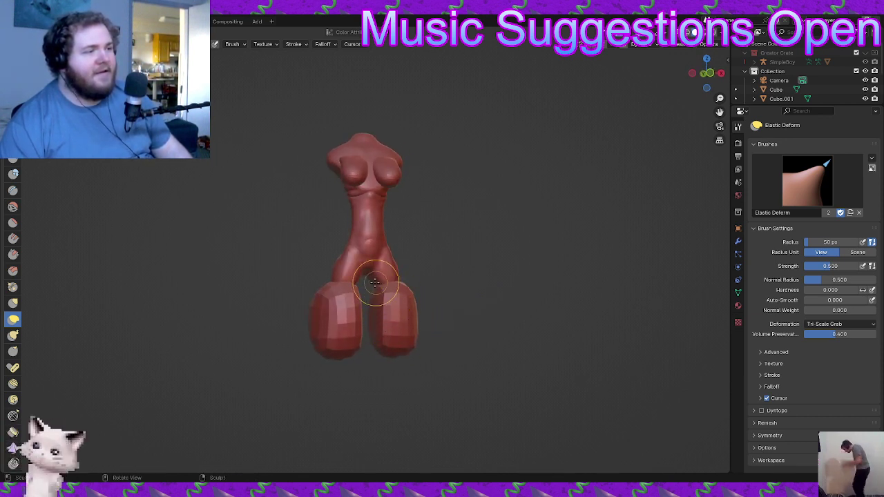
drag(371, 288, 373, 267)
mouse_move(365, 243)
middle_down()
mouse_move(351, 253)
mouse_move(375, 292)
middle_up()
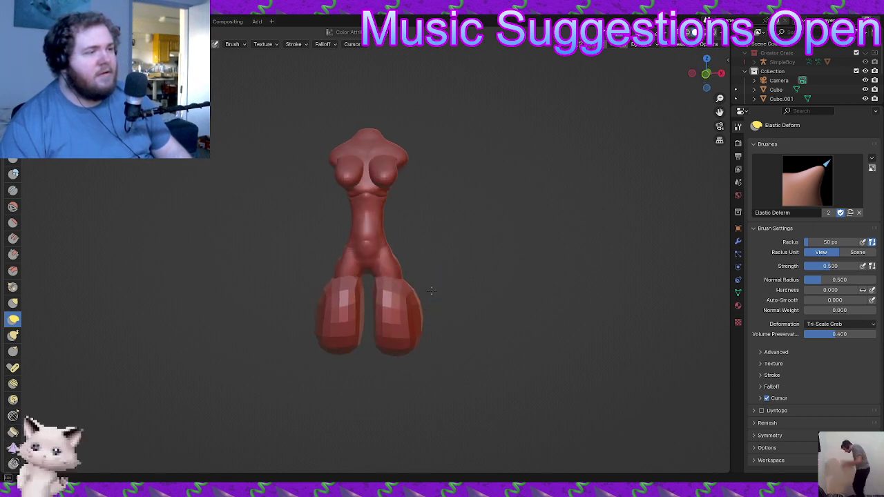
middle_drag(401, 263, 288, 296)
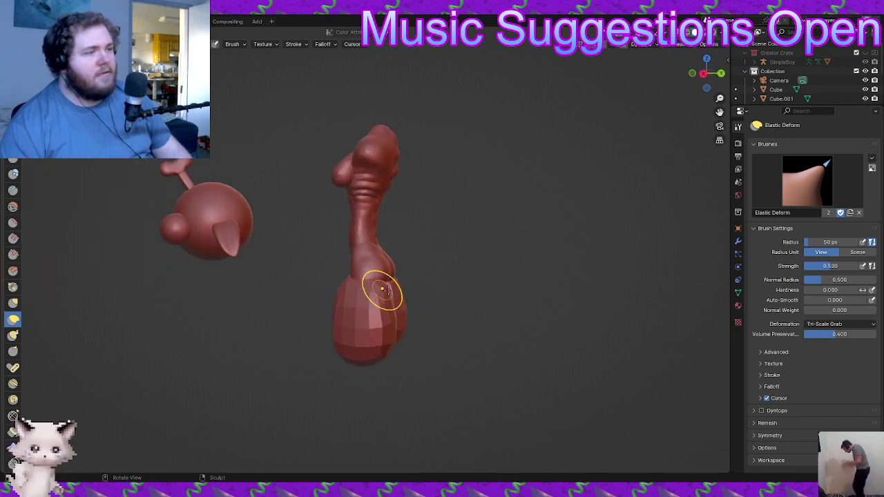
middle_drag(387, 292, 389, 284)
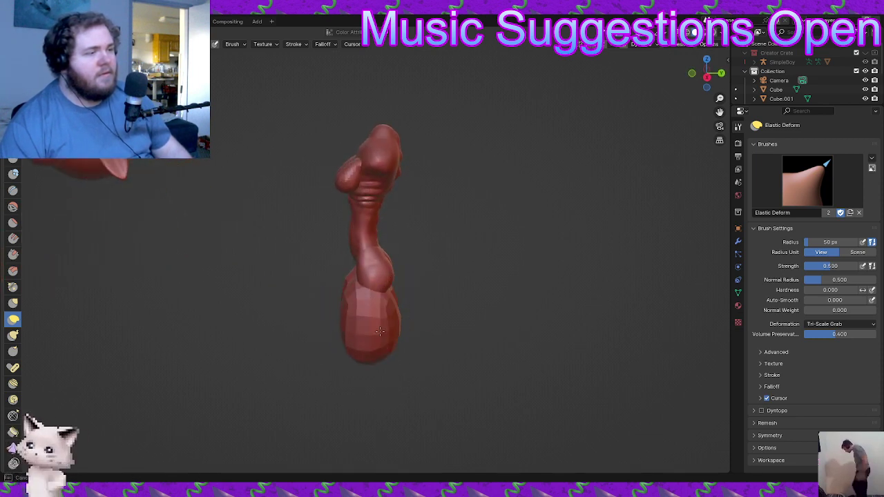
mouse_move(380, 331)
middle_down()
mouse_move(343, 339)
mouse_move(385, 282)
middle_up()
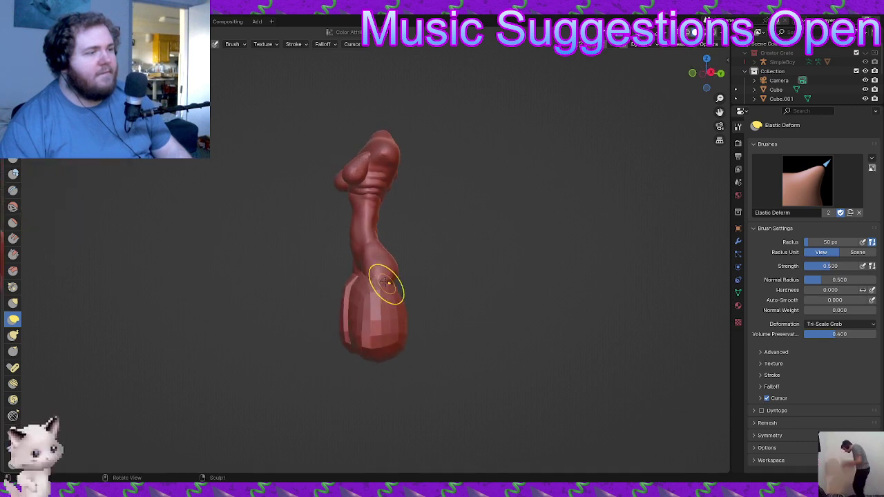
drag(385, 282, 355, 293)
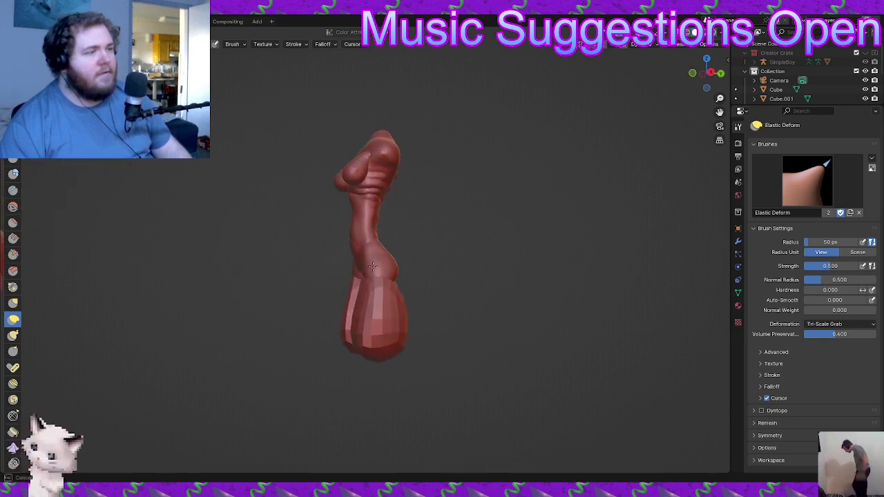
mouse_move(360, 279)
middle_down()
mouse_move(479, 316)
mouse_move(366, 337)
mouse_move(375, 311)
middle_up()
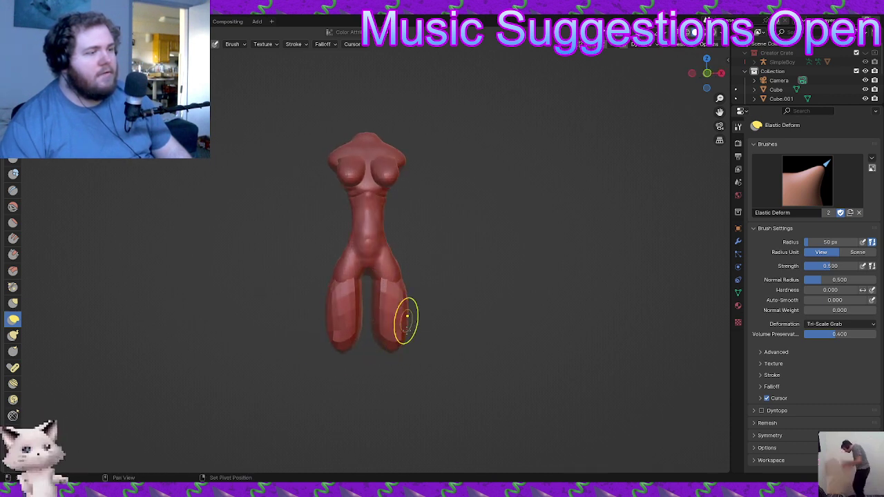
- Push in the outer and rear sides of the thighs with Elastic Deform, tapering them toward the knees
mouse_move(403, 344)
middle_down()
mouse_move(366, 339)
mouse_move(310, 233)
mouse_move(333, 313)
middle_up()
mouse_move(333, 314)
mouse_down()
mouse_move(343, 306)
mouse_move(342, 317)
mouse_up()
drag(332, 350, 331, 345)
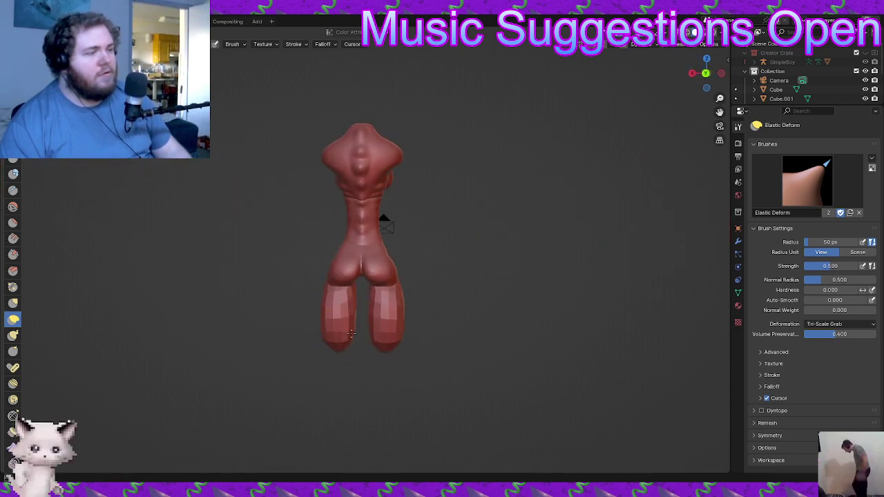
mouse_move(341, 330)
middle_down()
mouse_move(480, 355)
mouse_move(458, 310)
middle_up()
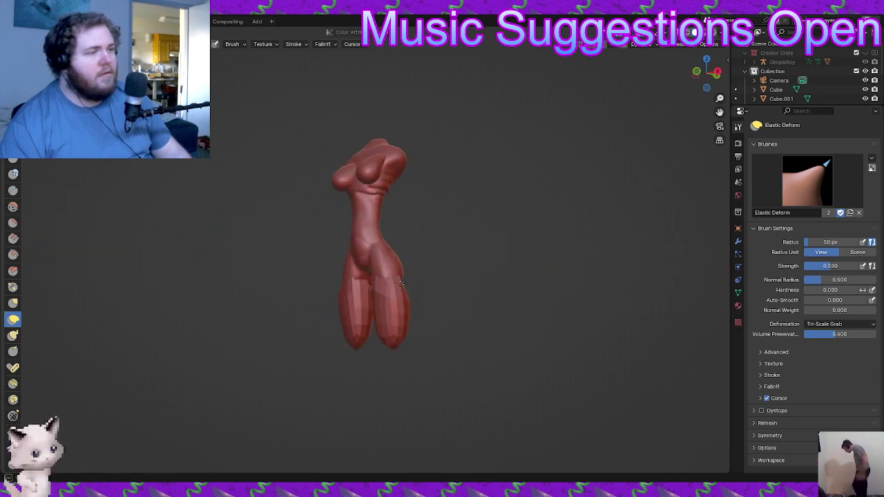
mouse_move(399, 282)
middle_down()
mouse_move(380, 329)
mouse_move(336, 300)
mouse_move(325, 304)
mouse_move(326, 316)
middle_up()
drag(315, 299, 324, 300)
middle_drag(356, 296, 381, 272)
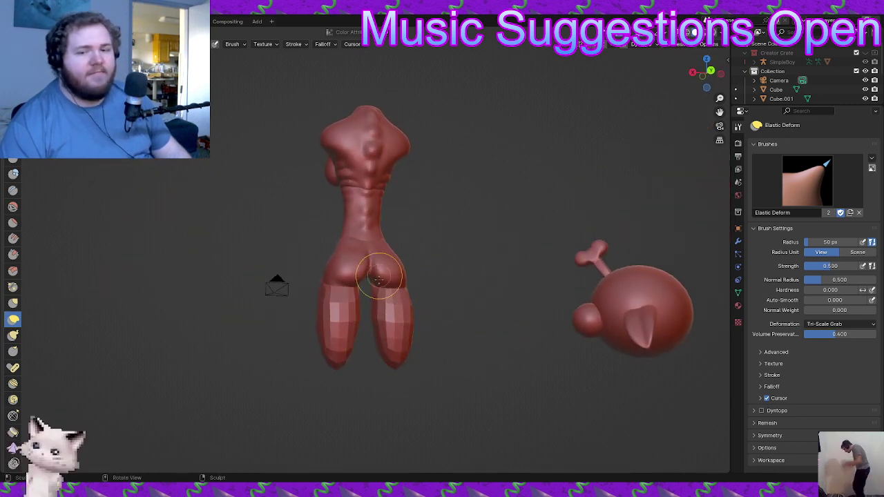
scroll(373, 280, up, 1)
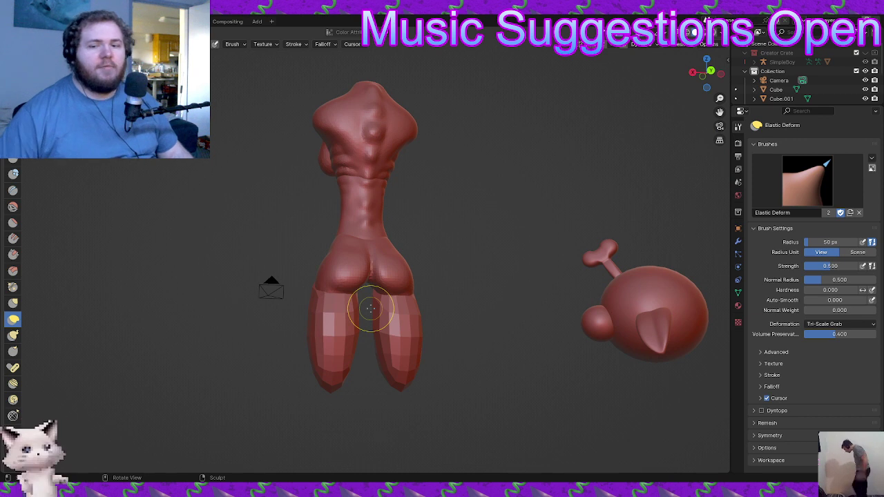
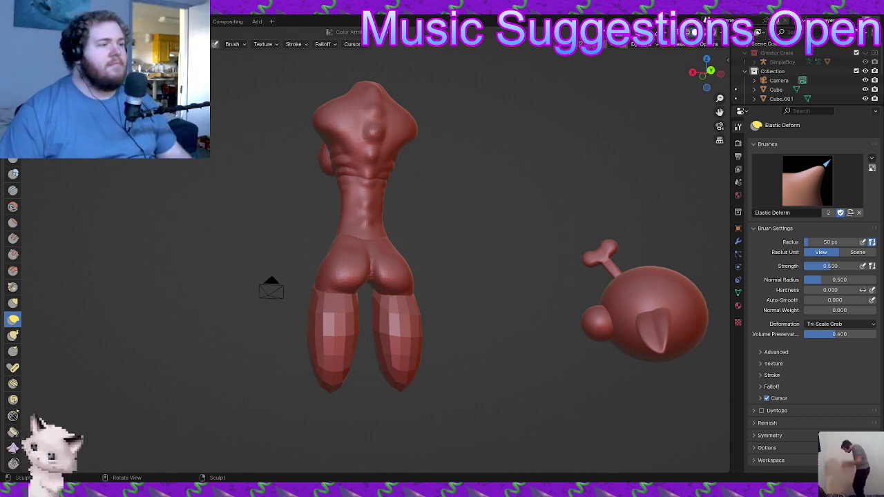
- Adjust the thigh mesh's voxel size and voxel-remesh it for denser, more even geometry
middle_drag(465, 350, 477, 352)
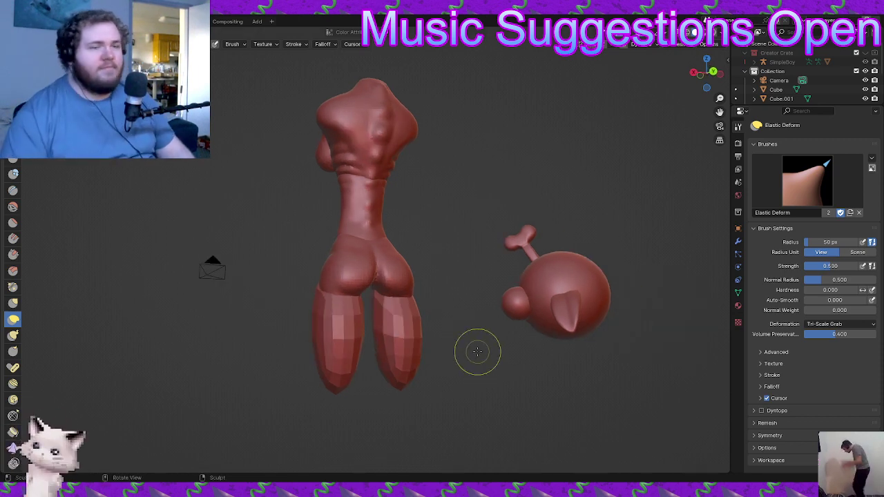
mouse_move(477, 351)
middle_down()
mouse_move(377, 316)
mouse_move(322, 308)
mouse_move(322, 300)
mouse_move(312, 350)
mouse_move(305, 339)
mouse_move(318, 344)
mouse_move(338, 323)
mouse_move(556, 325)
mouse_move(631, 339)
mouse_move(493, 357)
mouse_move(280, 364)
mouse_move(345, 371)
mouse_move(338, 316)
mouse_move(418, 296)
middle_up()
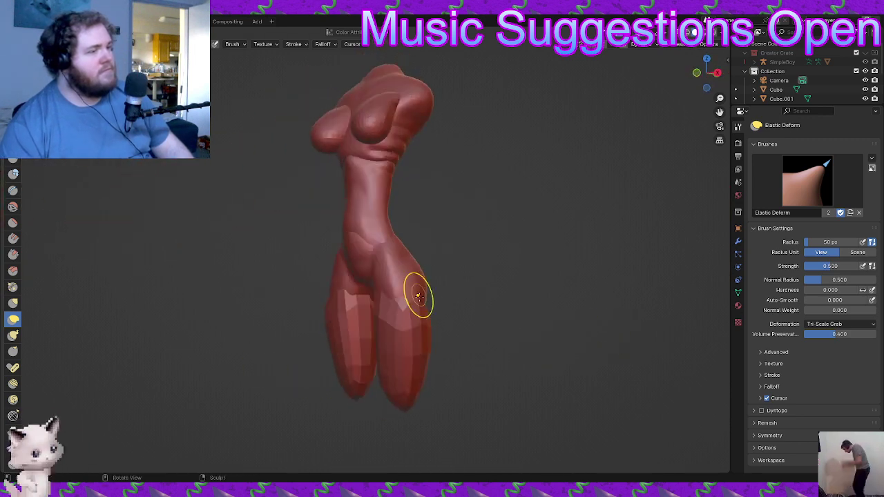
mouse_move(411, 335)
middle_down()
mouse_move(388, 329)
mouse_move(497, 339)
mouse_move(422, 337)
mouse_move(394, 367)
mouse_move(399, 316)
mouse_move(362, 350)
middle_up()
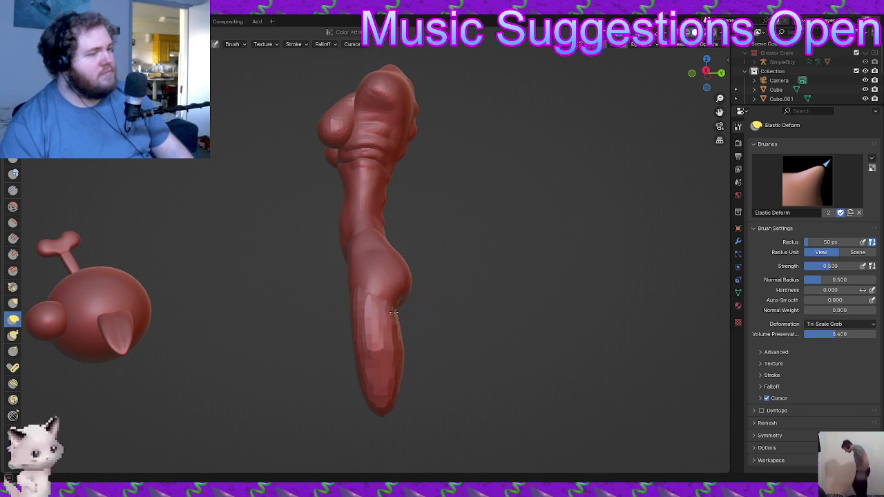
mouse_move(400, 316)
middle_down()
mouse_move(383, 350)
mouse_move(346, 350)
middle_up()
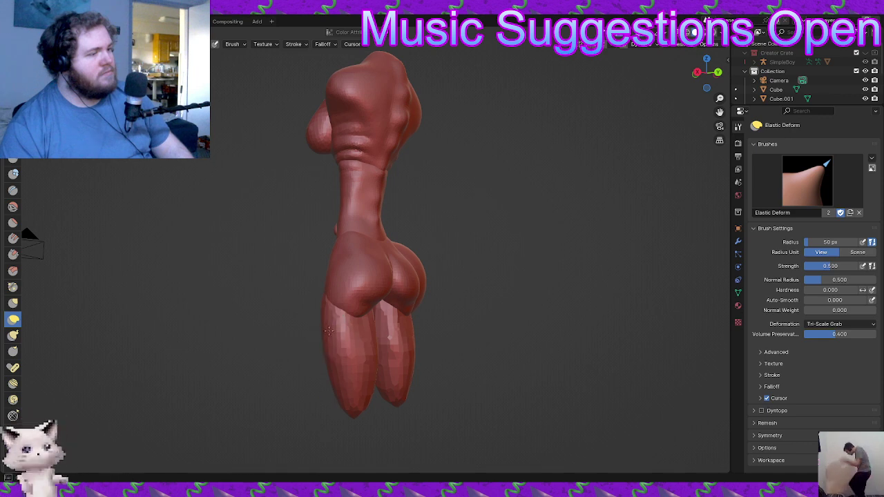
middle_drag(375, 355, 312, 375)
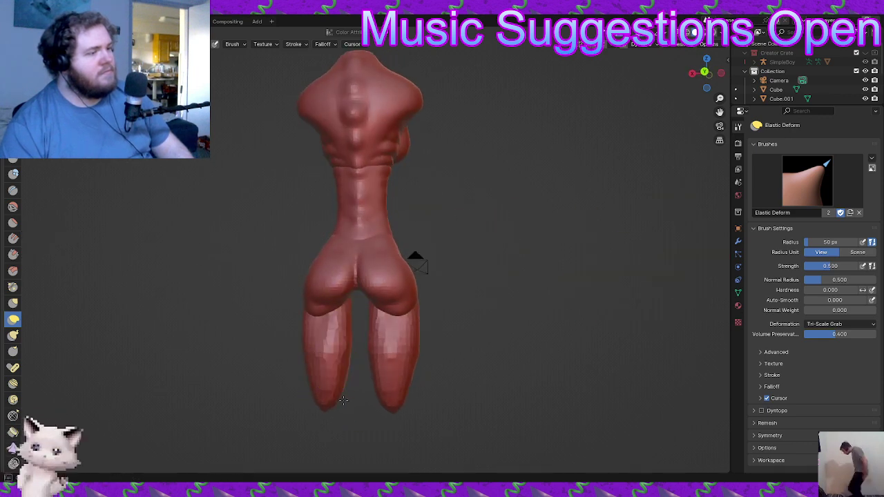
key(shift+r)
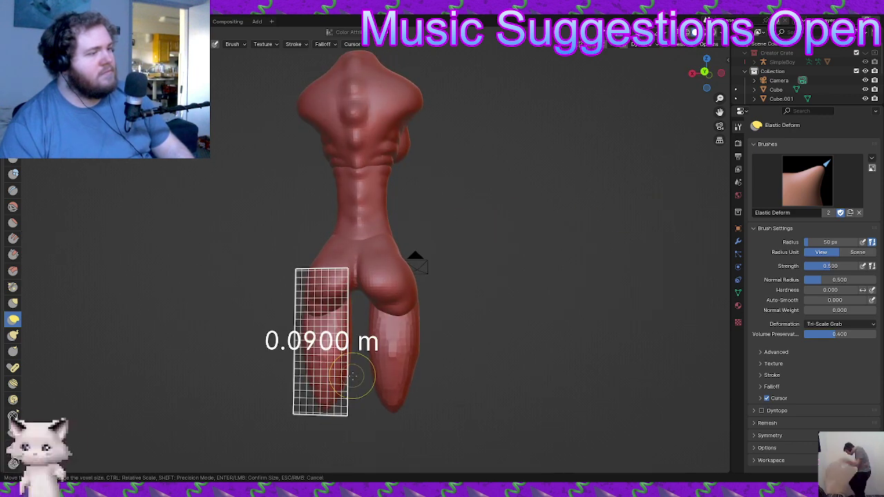
click(364, 378)
key(ctrl+r)
scroll(356, 397, up, 1)
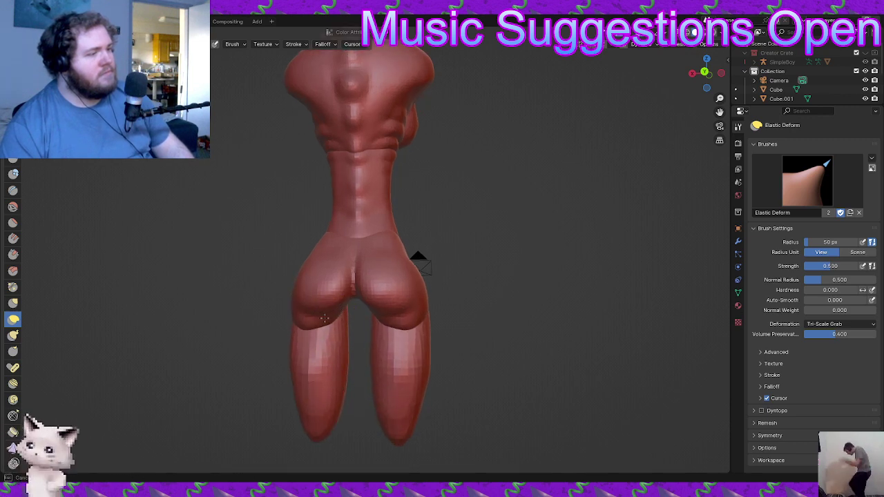
- Pull the upper front of the thighs up into the pelvis with Elastic Deform
middle_drag(286, 355, 345, 322)
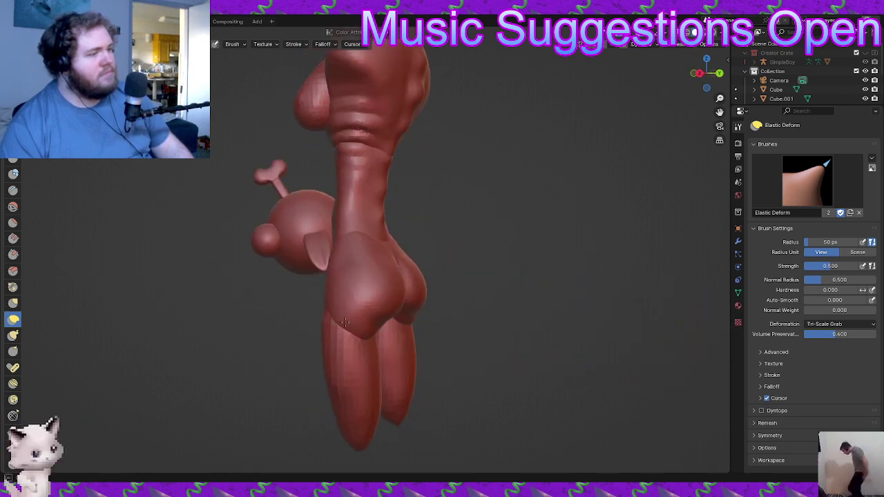
middle_drag(345, 359, 441, 324)
mouse_move(377, 247)
mouse_down()
mouse_move(380, 256)
mouse_move(353, 267)
mouse_move(359, 220)
mouse_up()
mouse_move(363, 230)
middle_down()
mouse_move(347, 235)
mouse_move(362, 245)
middle_up()
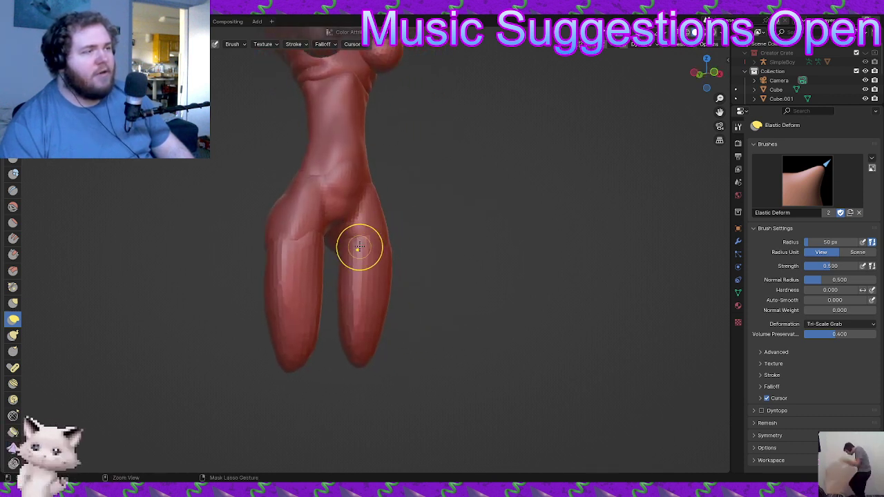
drag(360, 251, 360, 237)
middle_drag(360, 237, 344, 219)
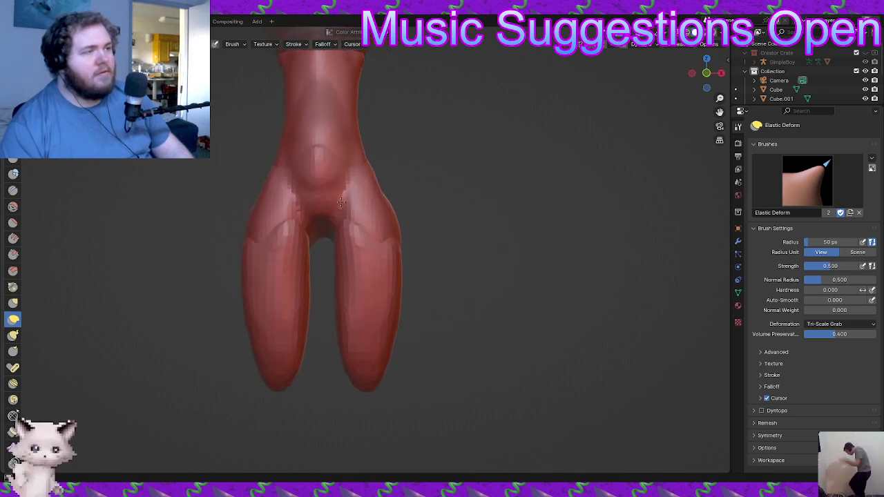
- Refine the thigh contours below the hips with Elastic Deform, checking them from the front and side
middle_drag(333, 253, 379, 258)
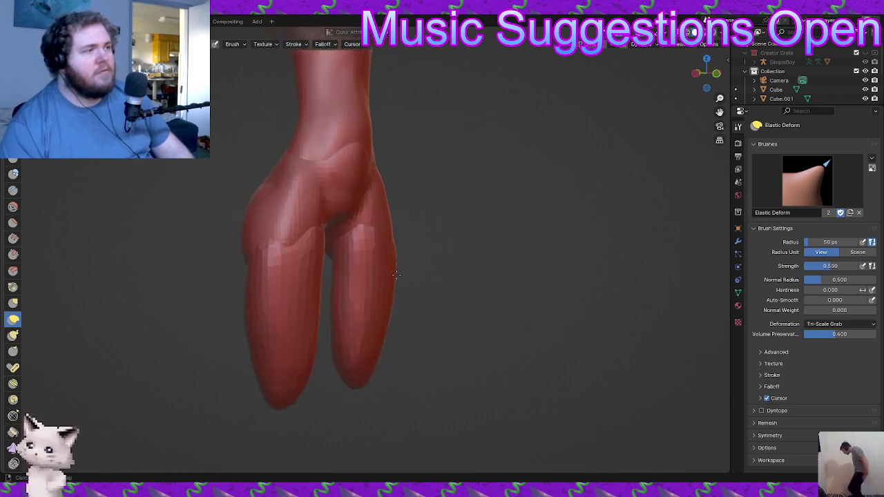
scroll(370, 416, down, 5)
middle_drag(397, 352, 241, 354)
drag(241, 354, 69, 351)
drag(331, 337, 274, 332)
scroll(338, 277, up, 3)
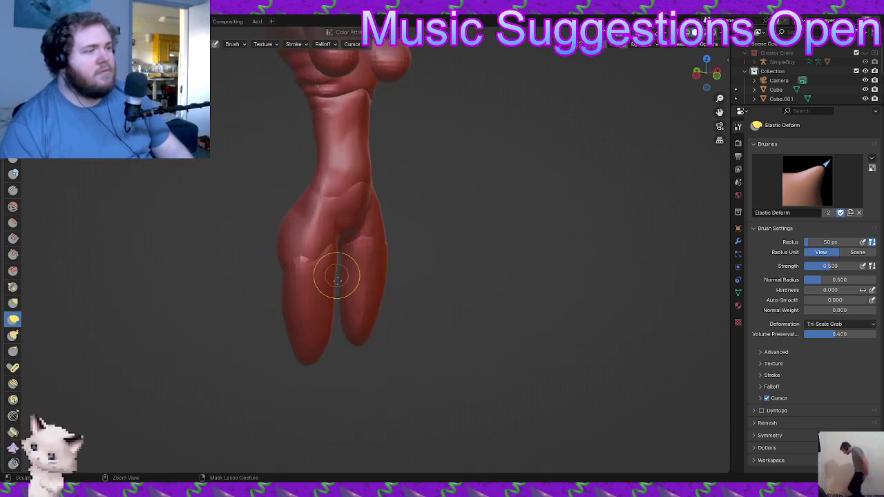
mouse_move(337, 275)
middle_down()
mouse_move(322, 315)
mouse_move(345, 278)
mouse_move(300, 291)
middle_up()
scroll(300, 292, up, 1)
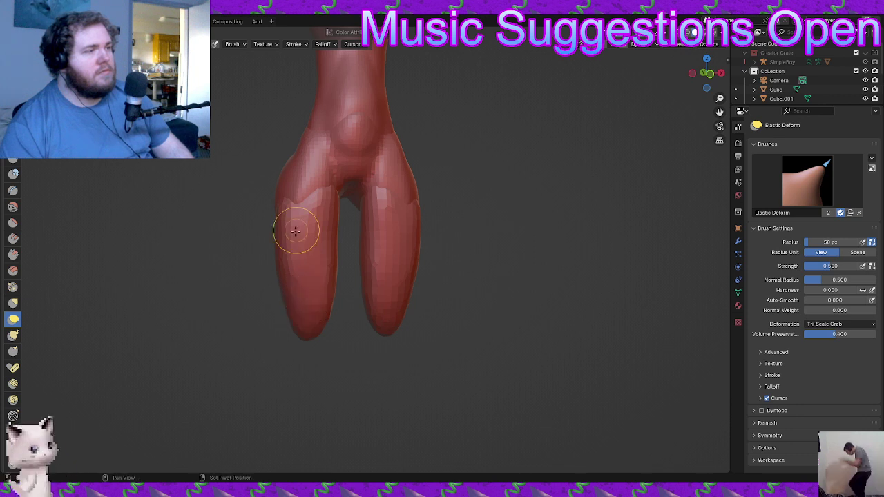
mouse_move(359, 273)
middle_down()
mouse_move(414, 300)
mouse_move(390, 299)
mouse_move(347, 335)
mouse_move(356, 301)
mouse_move(428, 282)
mouse_move(397, 264)
mouse_move(411, 292)
mouse_move(442, 295)
mouse_move(395, 234)
middle_up()
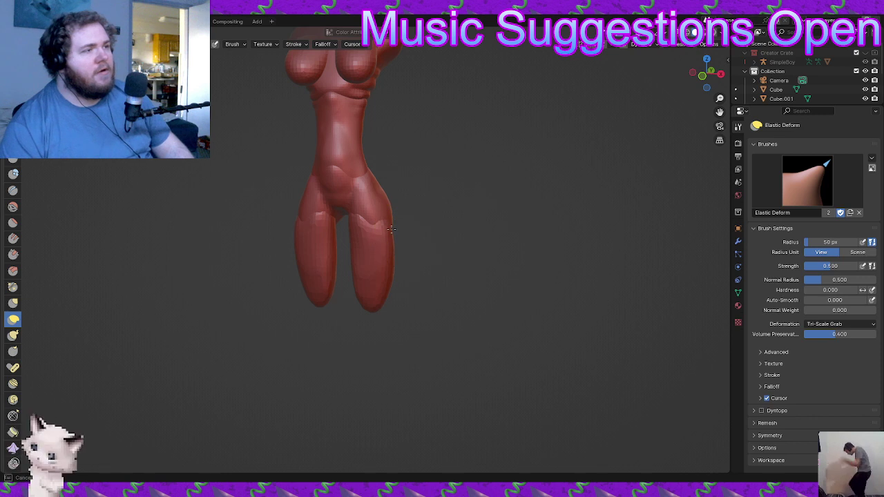
- Blend the thighs' upper front edge into the groin and fill out their backs beneath the buttocks with Elastic Deform
drag(362, 181, 364, 207)
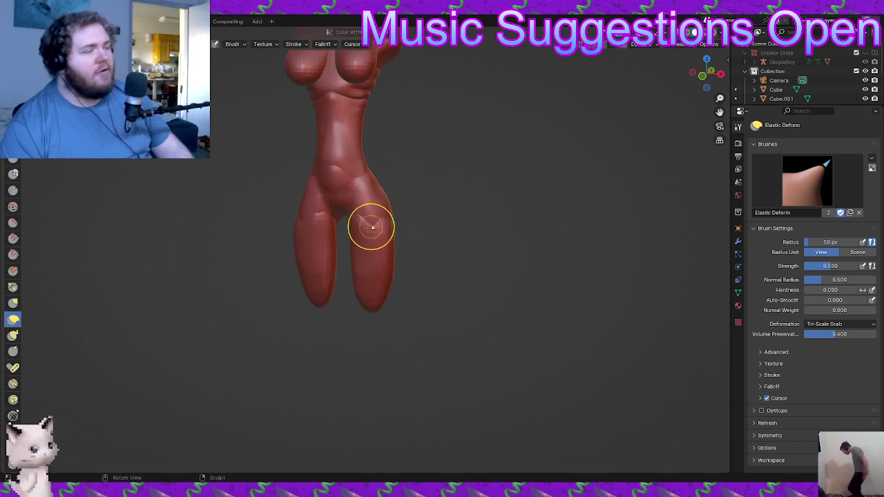
mouse_move(371, 228)
middle_down()
mouse_move(435, 233)
mouse_move(395, 228)
mouse_move(378, 207)
middle_up()
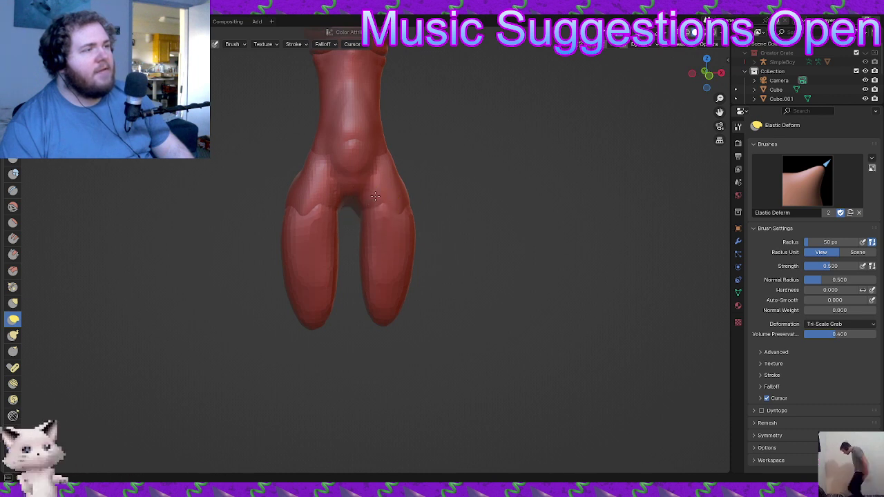
mouse_move(367, 201)
middle_down()
mouse_move(362, 232)
mouse_move(312, 223)
middle_up()
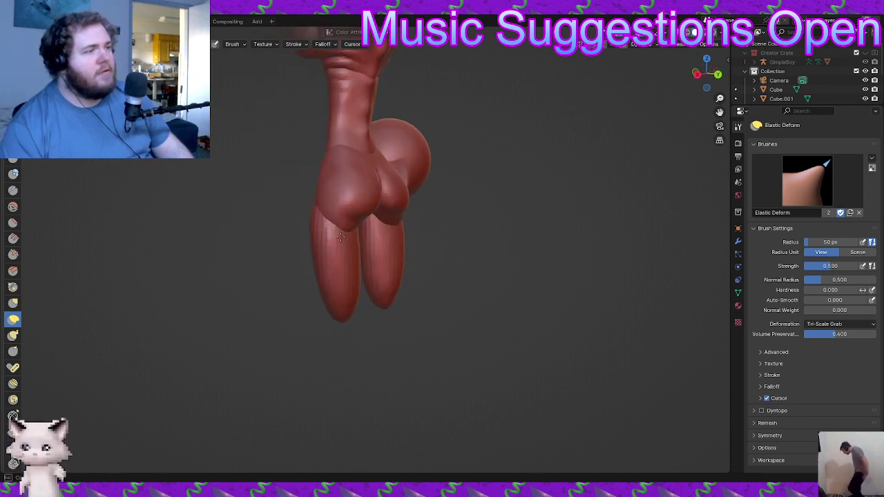
middle_drag(359, 248, 357, 242)
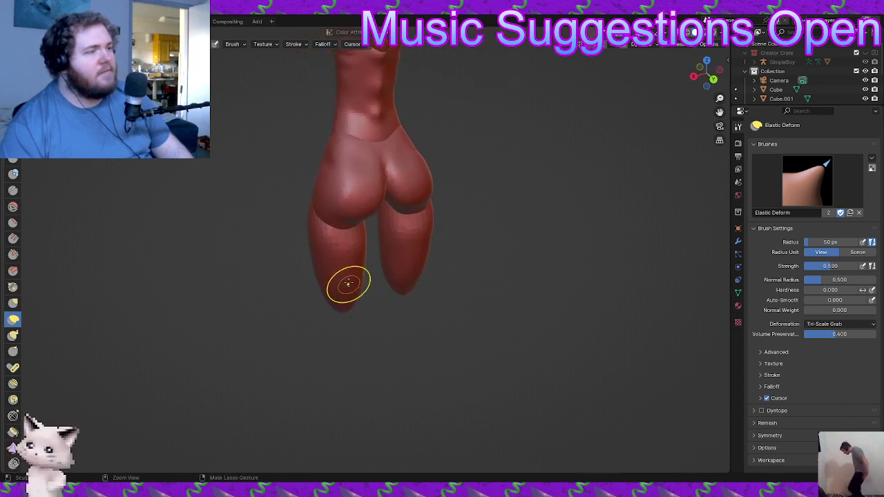
middle_drag(347, 286, 322, 261)
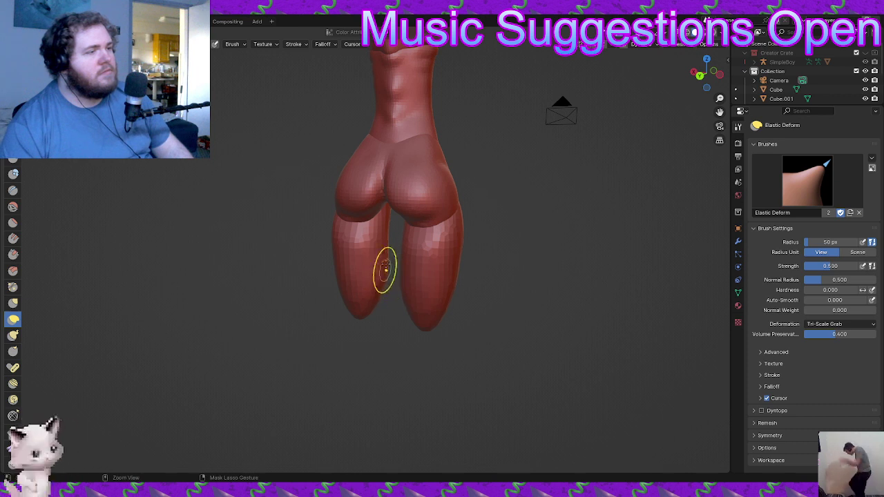
mouse_move(382, 285)
middle_down()
mouse_move(270, 170)
mouse_move(387, 276)
middle_up()
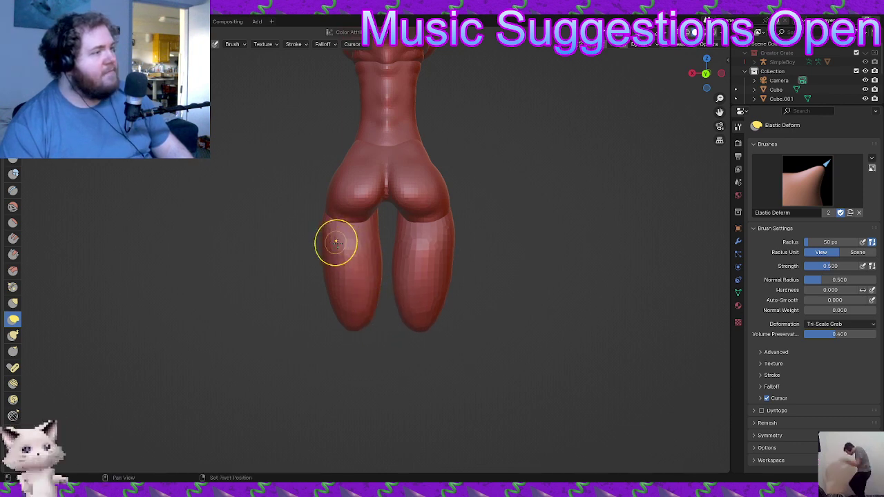
- Adjust the thigh mesh's voxel size and refine the lower ends of the thighs with Elastic Deform
middle_drag(336, 243, 361, 265)
key(r)
click(447, 287)
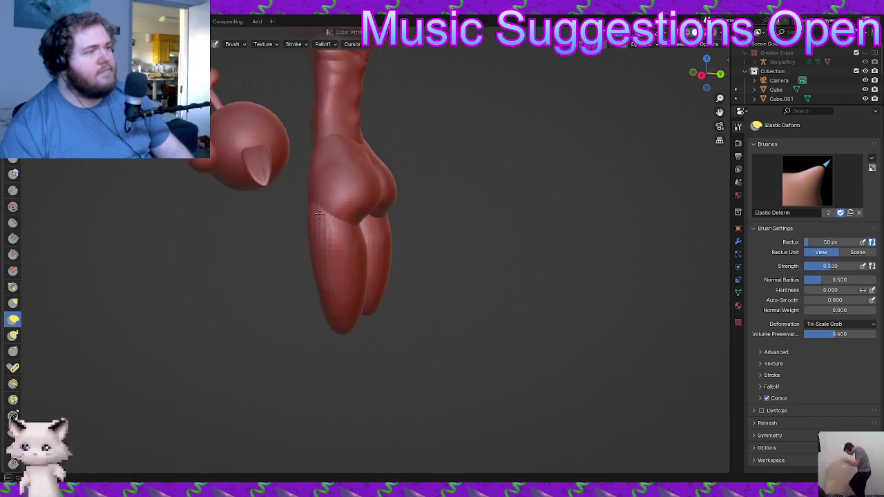
middle_drag(348, 323, 350, 315)
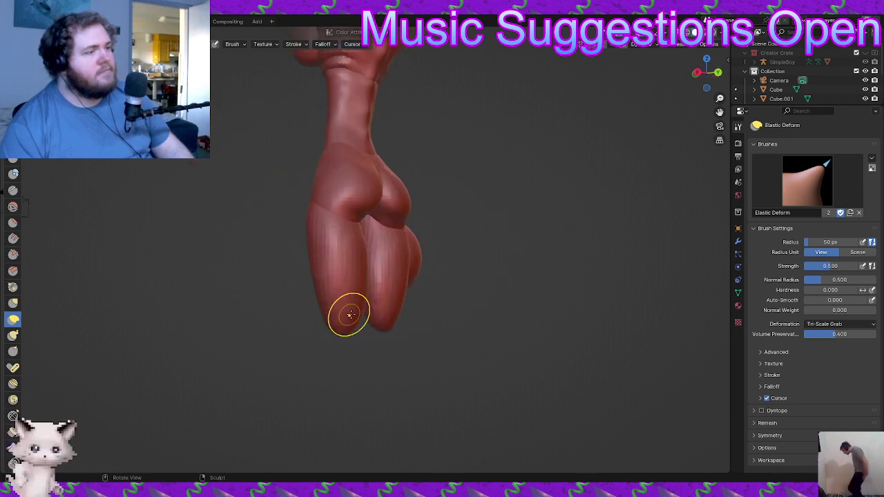
drag(360, 315, 357, 317)
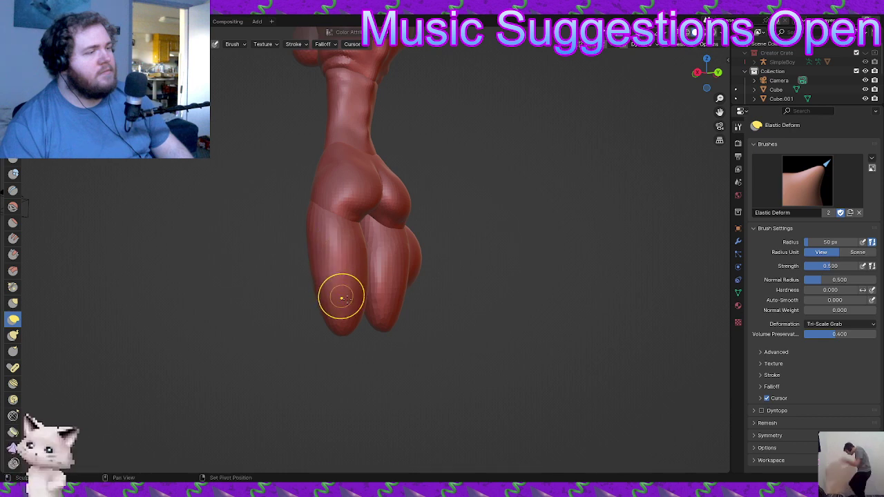
middle_drag(346, 299, 286, 308)
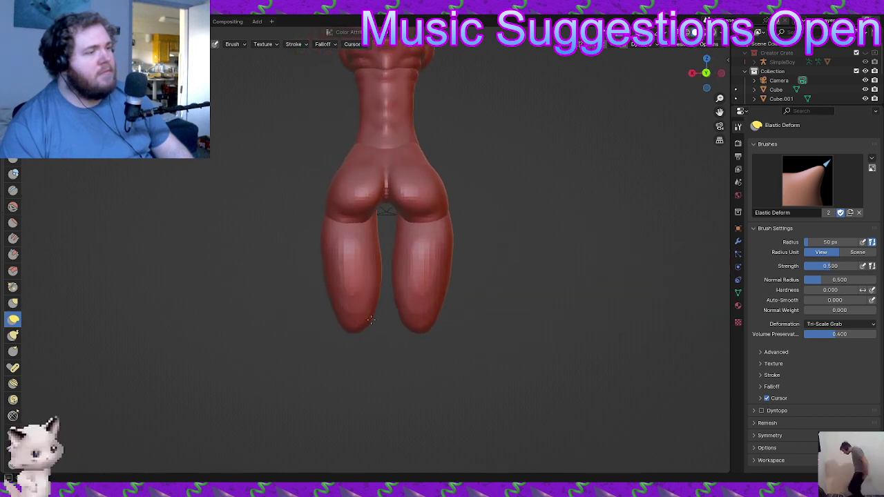
- Refine the upper inner backs of the thighs just beneath the buttocks with Elastic Deform
middle_drag(381, 272, 380, 237)
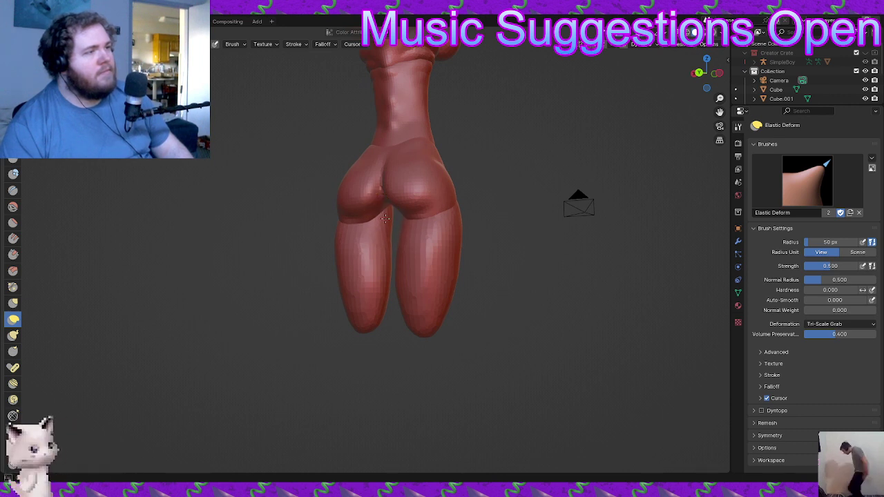
drag(386, 219, 384, 220)
middle_drag(384, 220, 376, 225)
scroll(373, 218, up, 2)
drag(367, 205, 369, 205)
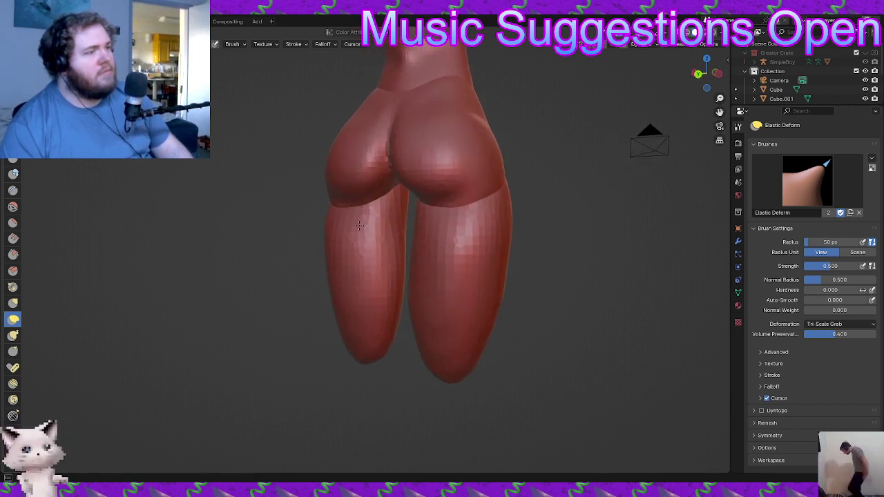
- Examine the thighs' contours and their fit to the pelvis from the front, side and back
middle_drag(376, 334, 379, 290)
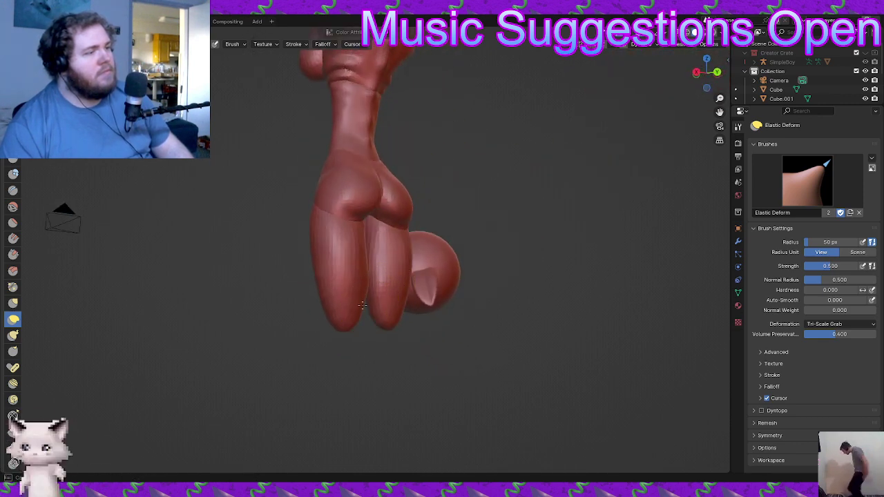
mouse_move(365, 250)
middle_down()
mouse_move(336, 303)
mouse_move(383, 253)
mouse_move(356, 237)
mouse_move(429, 273)
mouse_move(492, 285)
middle_up()
middle_drag(358, 296, 424, 290)
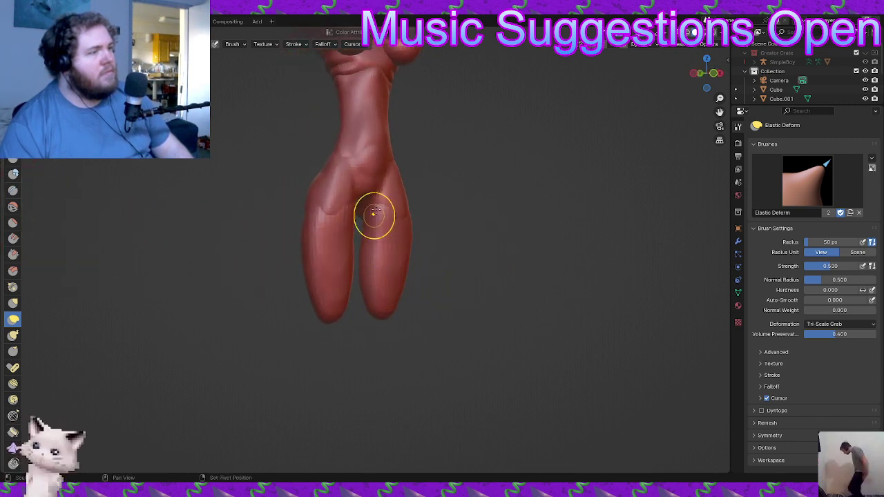
mouse_move(373, 214)
middle_down()
mouse_move(385, 296)
mouse_move(369, 301)
mouse_move(387, 270)
mouse_move(381, 236)
mouse_move(348, 262)
mouse_move(331, 245)
mouse_move(463, 242)
middle_up()
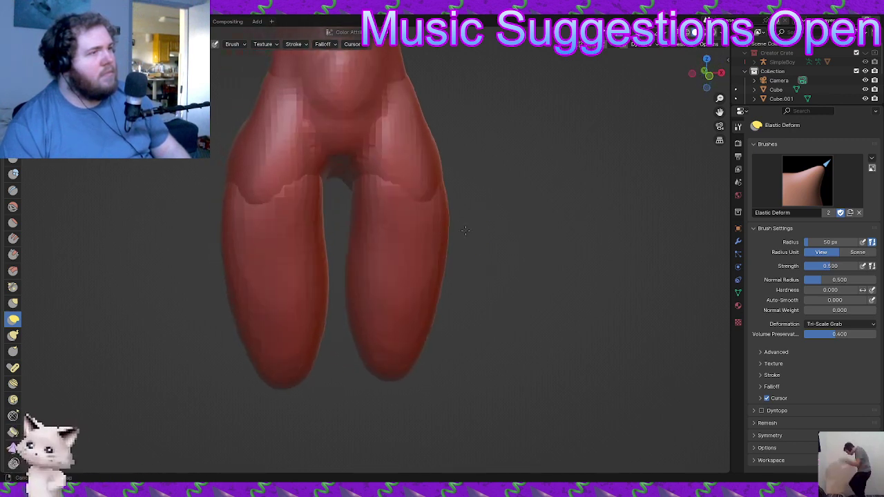
scroll(463, 262, down, 8)
middle_drag(462, 290, 410, 310)
mouse_move(405, 341)
middle_down()
mouse_move(373, 299)
mouse_move(363, 304)
mouse_move(357, 256)
middle_up()
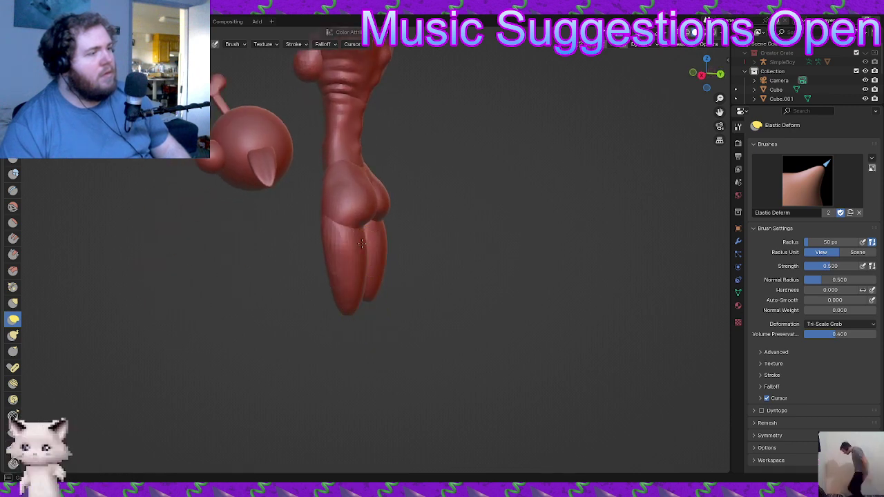
middle_drag(357, 308, 318, 300)
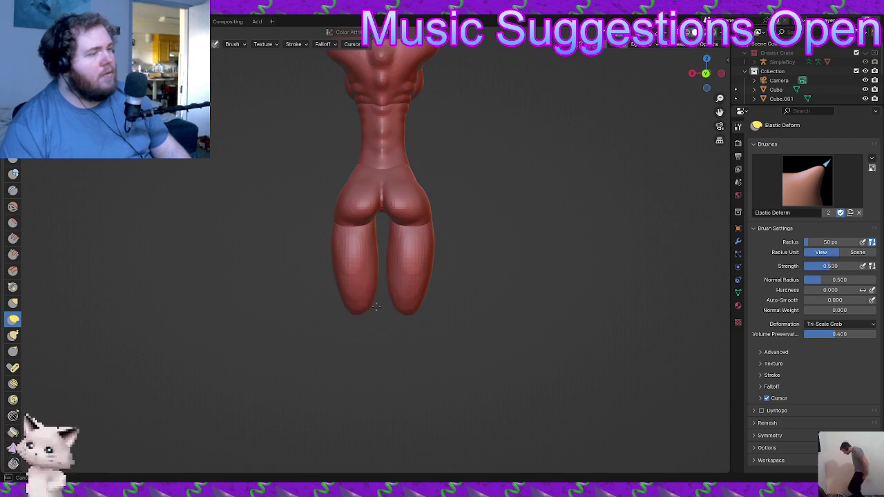
middle_drag(382, 365, 197, 375)
mouse_move(301, 356)
middle_down()
mouse_move(329, 346)
mouse_move(292, 347)
middle_up()
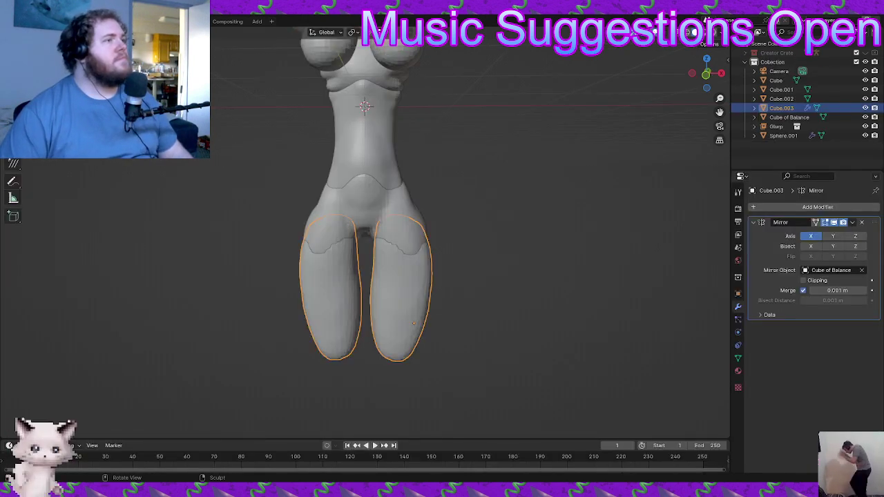
- Duplicate the mirrored thighs and move the copy straight down along Z to form the lower legs
middle_drag(516, 223, 473, 202)
scroll(467, 221, down, 2)
key(shift+d)
key(z)
click(452, 297)
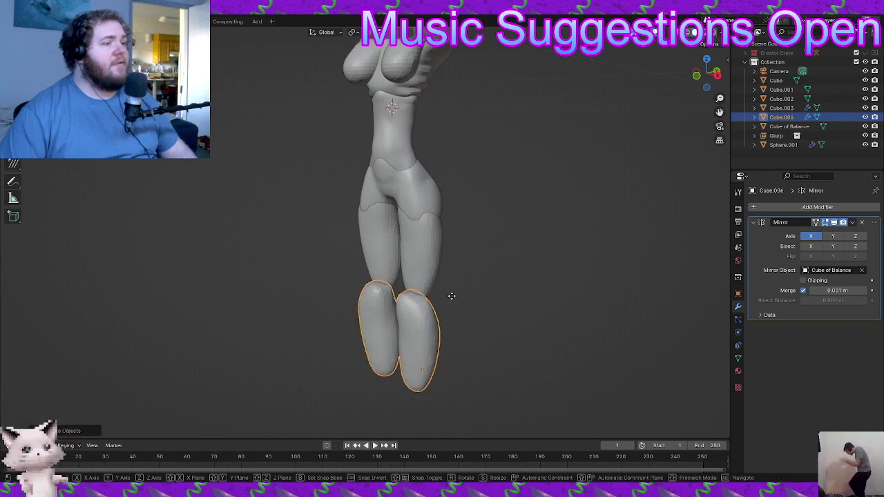
- Shift the lower leg copy along Y and scale it down so it is slimmer than the thighs
key(g)
key(y)
click(497, 268)
key(s)
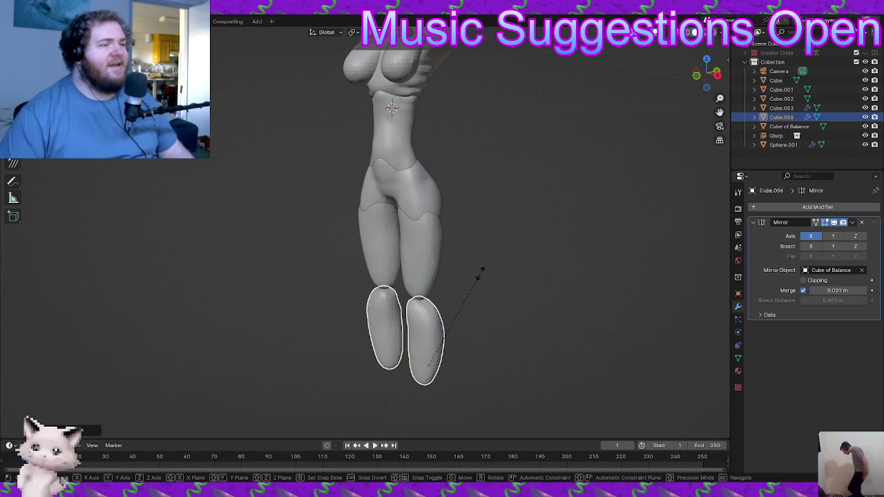
click(469, 276)
- Reposition the lower legs along Z and Y so their tops meet the bottom ends of the thighs
key(g)
key(z)
click(470, 268)
key(g)
key(y)
click(456, 270)
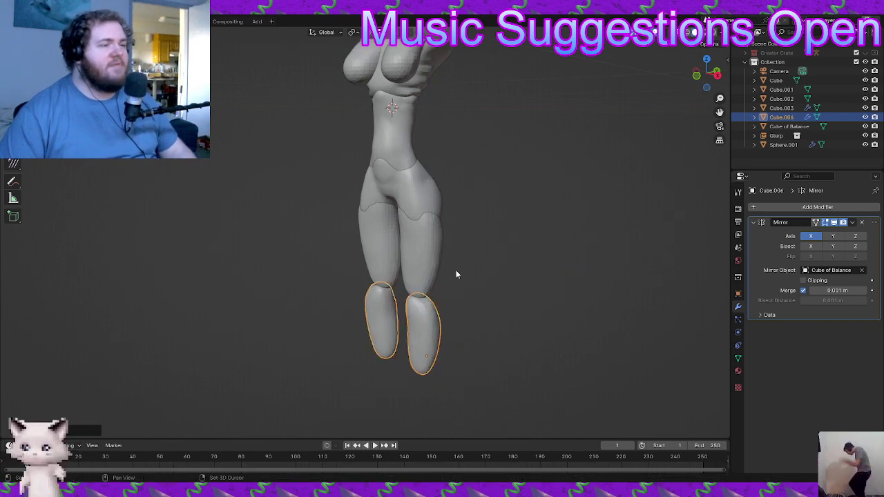
key(g)
key(z)
click(455, 221)
- Set the lower legs' origin to their geometry
middle_drag(454, 224, 341, 199)
right_click(399, 260)
mouse_move(399, 259)
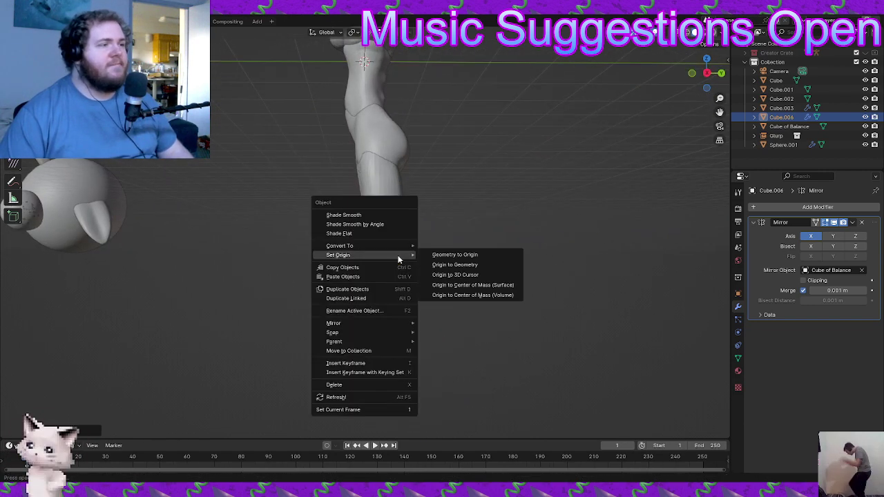
click(455, 264)
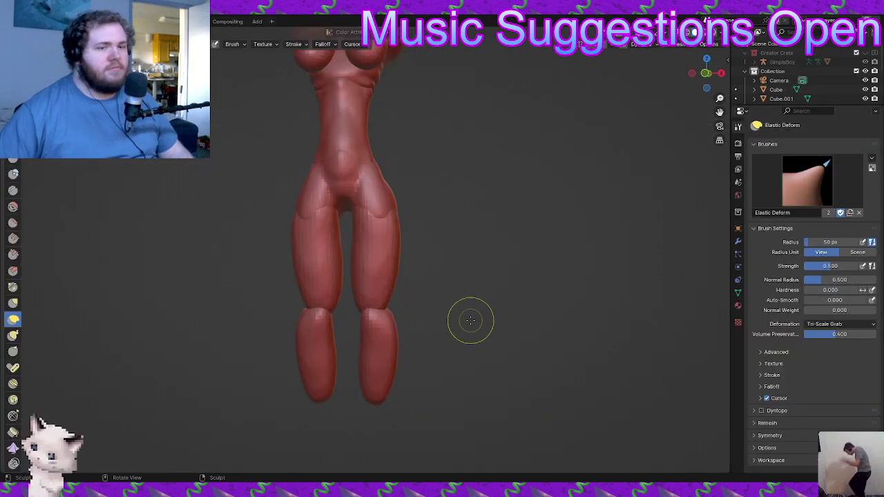
- Slim the lower legs and taper them toward the ankles in Sculpt Mode with Elastic Deform
ctrl+middle_drag(367, 316, 382, 263)
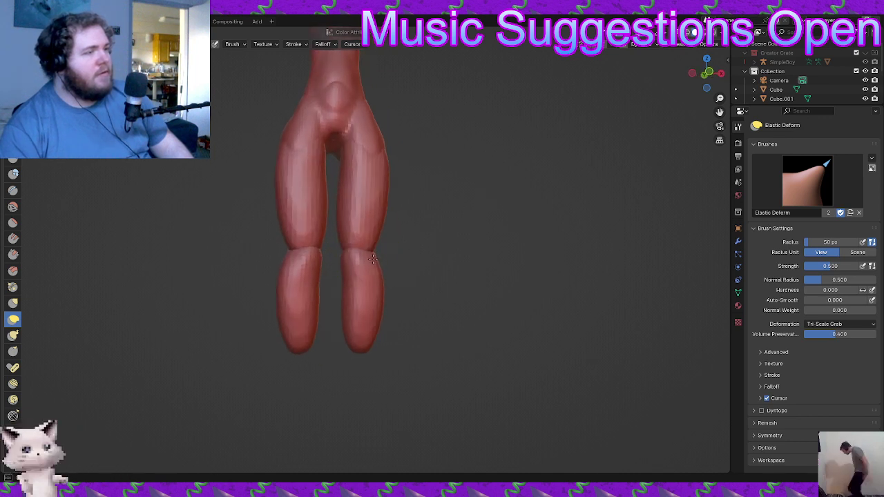
mouse_move(387, 321)
mouse_down()
mouse_move(376, 306)
mouse_move(378, 277)
mouse_move(352, 316)
mouse_move(365, 355)
mouse_move(355, 349)
mouse_move(373, 298)
mouse_move(354, 300)
mouse_up()
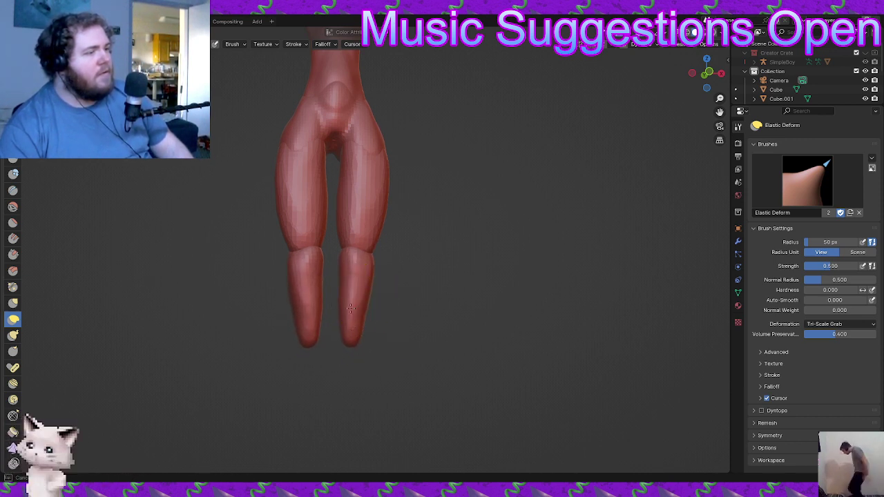
mouse_move(361, 299)
middle_down()
mouse_move(292, 347)
mouse_move(242, 347)
mouse_move(350, 339)
mouse_move(385, 306)
middle_up()
scroll(350, 340, up, 3)
scroll(383, 309, down, 2)
mouse_move(358, 342)
mouse_down()
mouse_move(367, 290)
mouse_move(373, 367)
mouse_up()
- Reshape the upper backs of the lower legs where they meet the thighs with Elastic Deform
mouse_move(370, 311)
middle_down()
mouse_move(363, 295)
mouse_move(360, 319)
mouse_move(373, 310)
middle_up()
scroll(360, 318, up, 2)
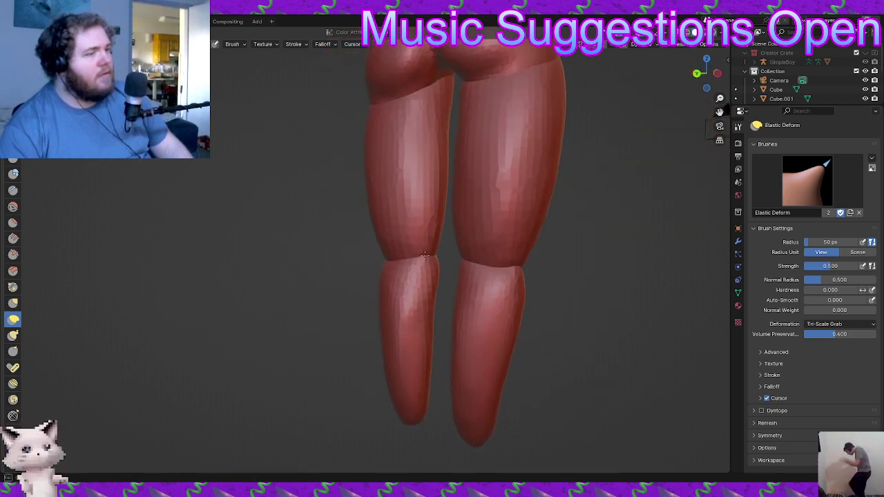
drag(424, 256, 420, 262)
drag(422, 293, 429, 270)
middle_drag(387, 286, 432, 290)
ctrl+middle_drag(415, 294, 393, 329)
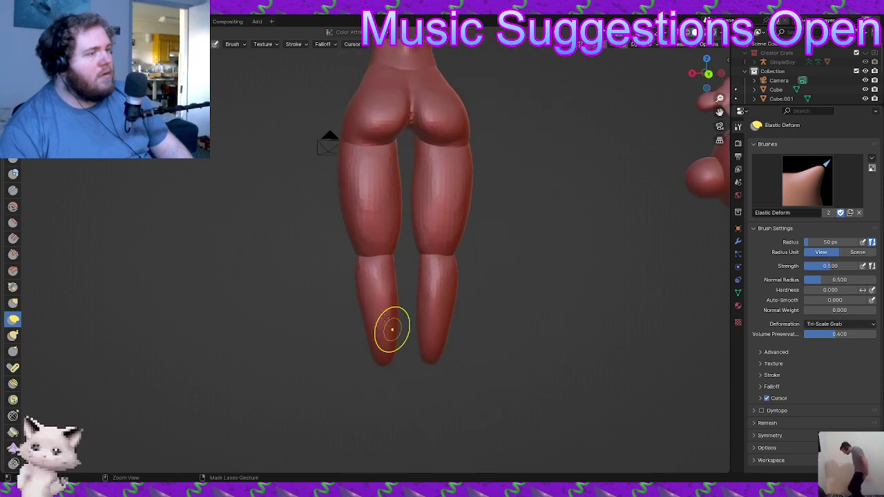
scroll(365, 249, up, 2)
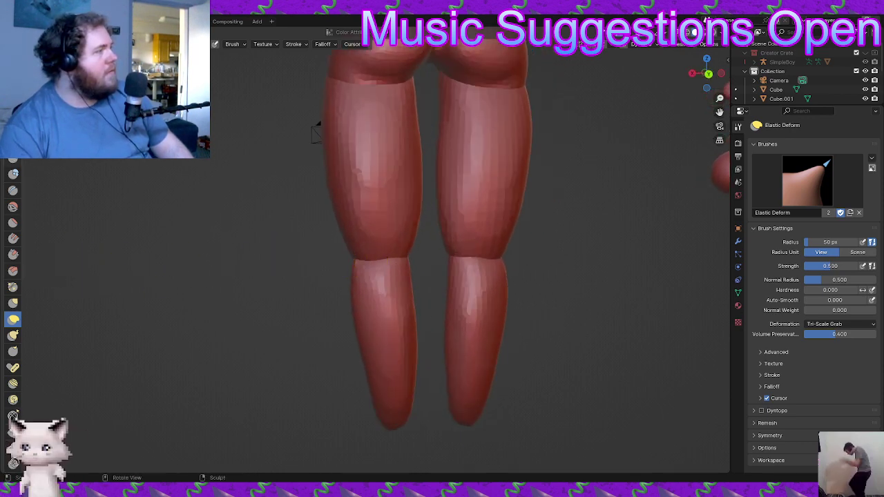
- Build up the upper backs of the calves below the knees with the Draw brush
click(13, 62)
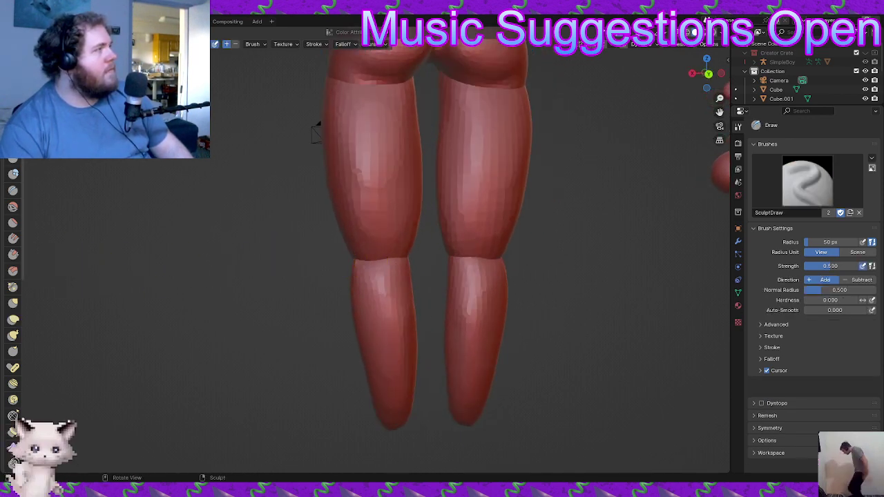
scroll(391, 278, down, 1)
middle_drag(385, 263, 387, 272)
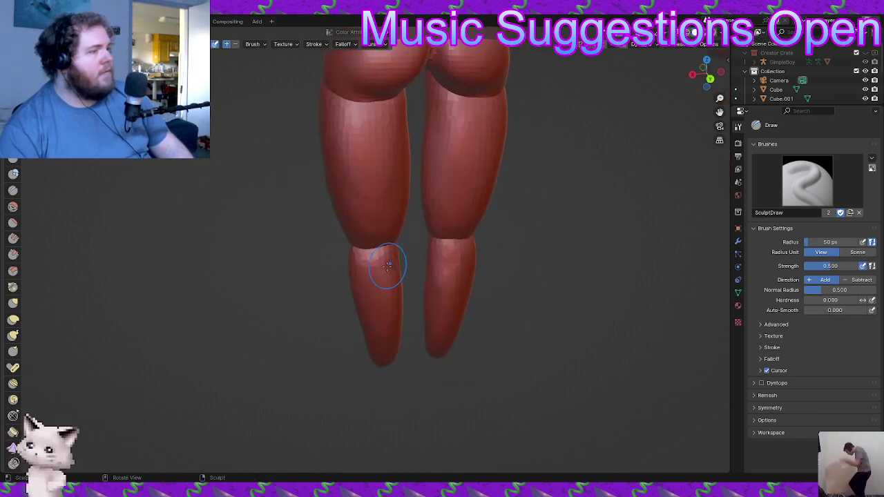
drag(387, 272, 389, 256)
middle_drag(389, 256, 397, 304)
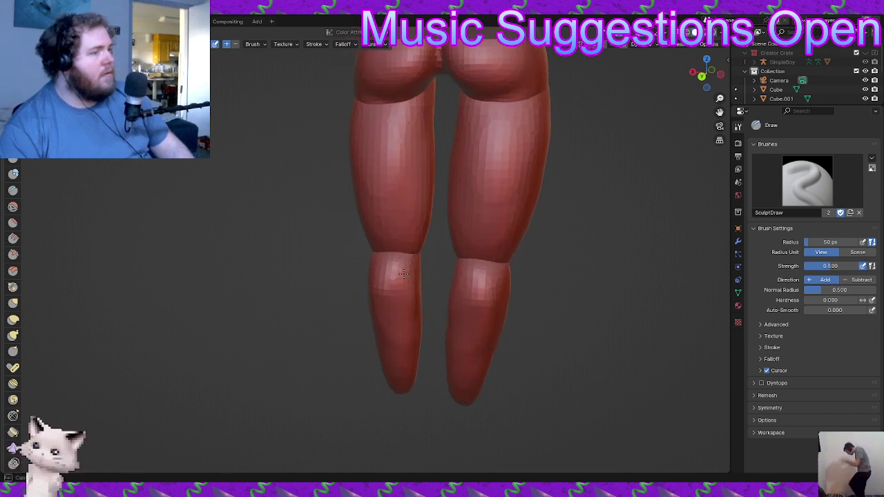
- Adjust the lower leg mesh's voxel size and smooth the backs of the calves
key(shift+r)
click(426, 313)
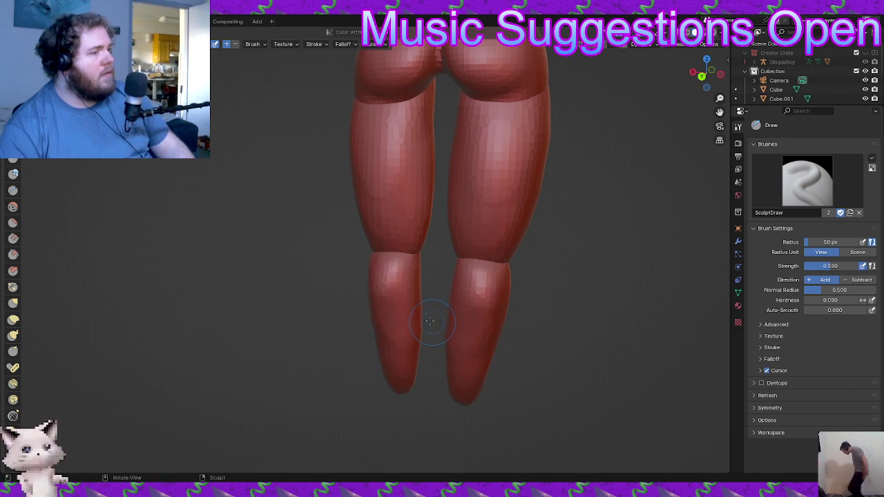
shift+drag(398, 336, 399, 304)
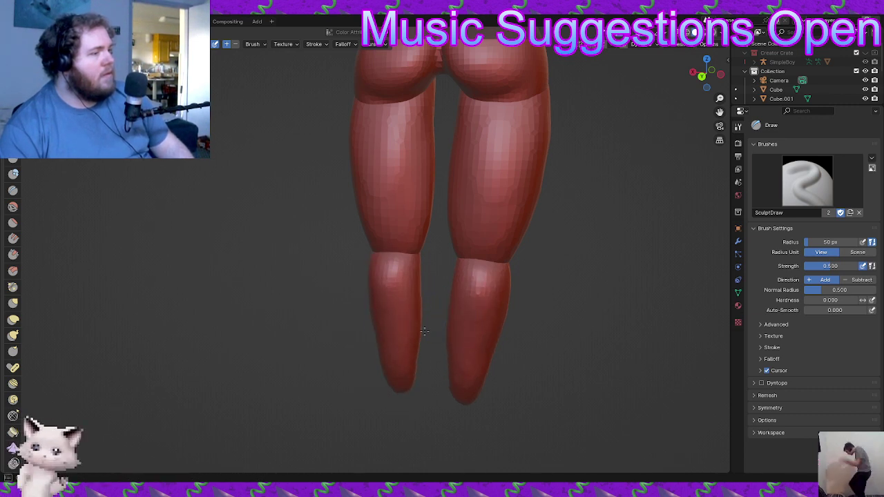
- Taper the ankles to narrower tips and extend the front of the knees up over the thigh ends, checking the whole figure's proportions
mouse_move(423, 382)
middle_down()
mouse_move(408, 363)
mouse_move(468, 395)
middle_up()
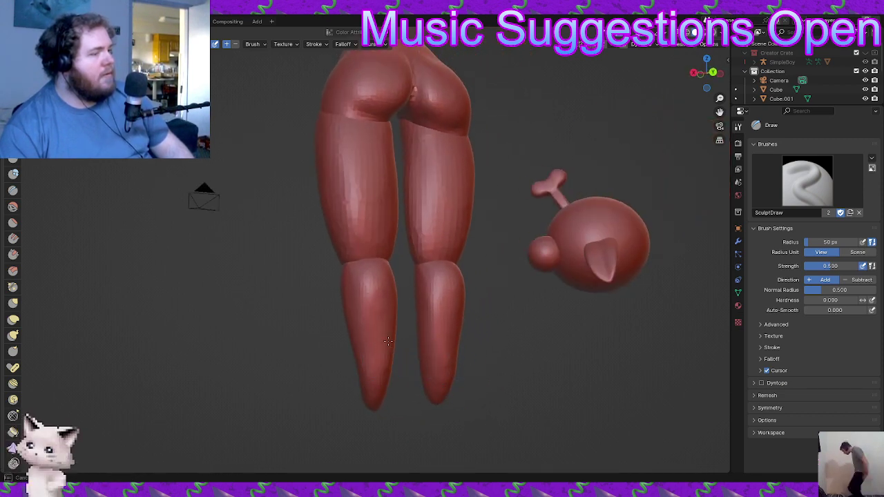
mouse_move(392, 358)
middle_down()
mouse_move(404, 366)
mouse_move(418, 359)
mouse_move(432, 323)
mouse_move(391, 327)
mouse_move(359, 259)
middle_up()
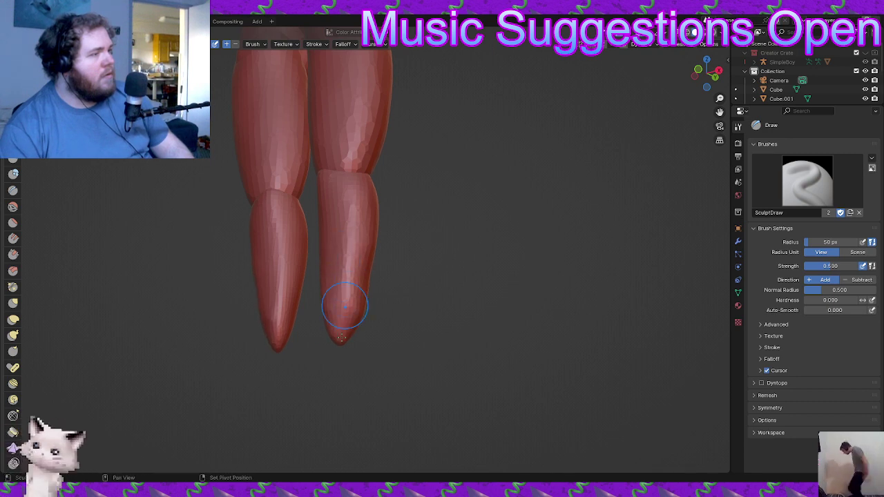
mouse_move(344, 306)
middle_down()
mouse_move(393, 314)
mouse_move(387, 262)
middle_up()
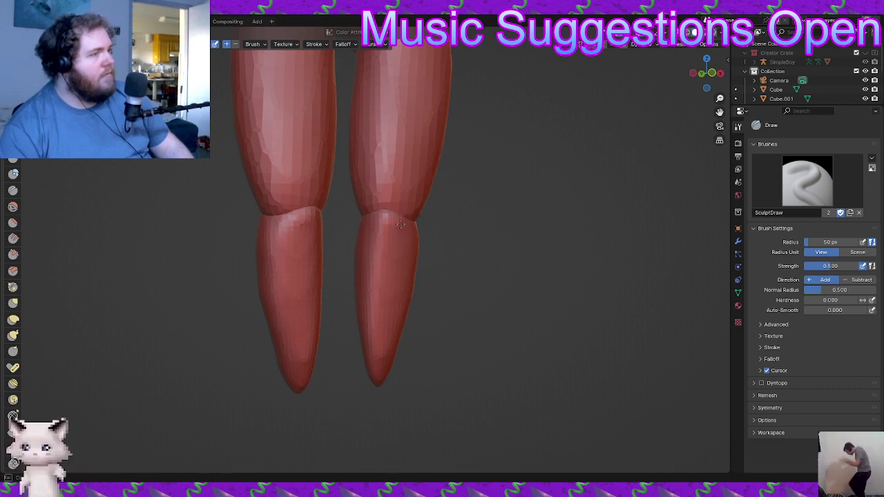
middle_drag(400, 224, 361, 231)
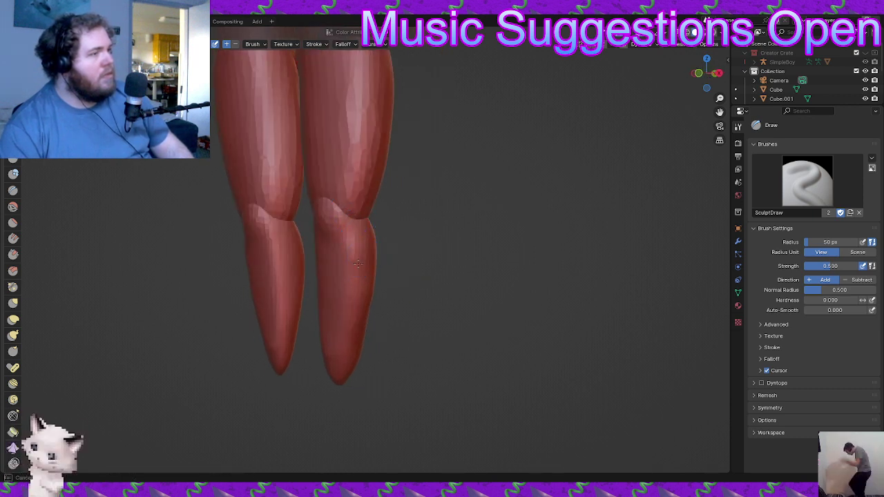
ctrl+middle_drag(392, 337, 361, 432)
middle_drag(390, 318, 282, 367)
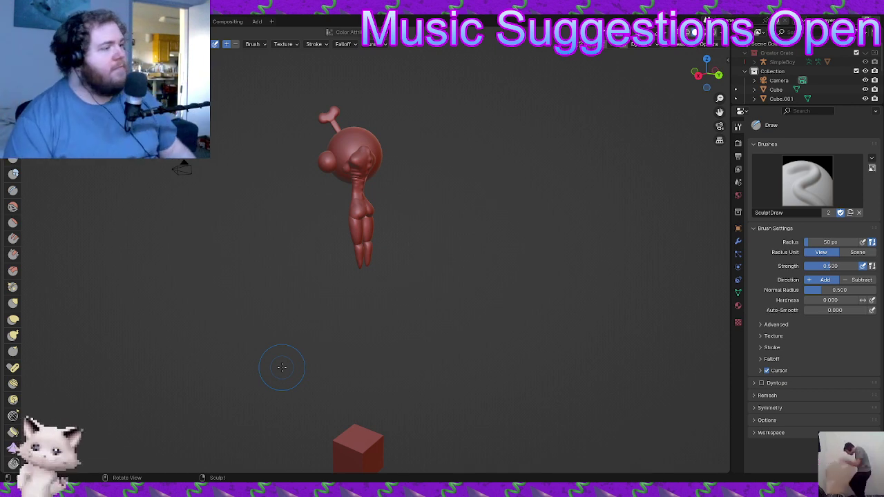
middle_drag(282, 368, 417, 257)
scroll(387, 241, up, 9)
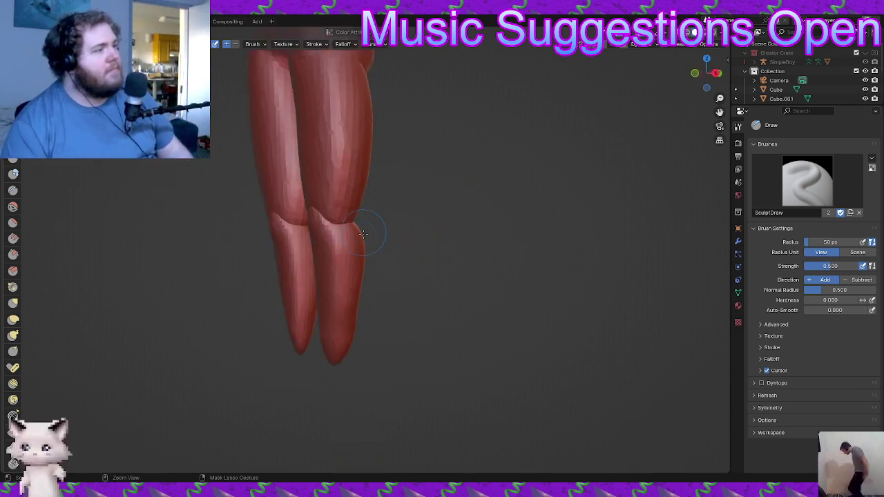
- Set a finer voxel size for the lower leg mesh and remesh it
mouse_move(366, 297)
middle_down()
mouse_move(346, 328)
mouse_move(322, 344)
mouse_move(295, 337)
mouse_move(316, 306)
mouse_move(332, 322)
mouse_move(324, 283)
middle_up()
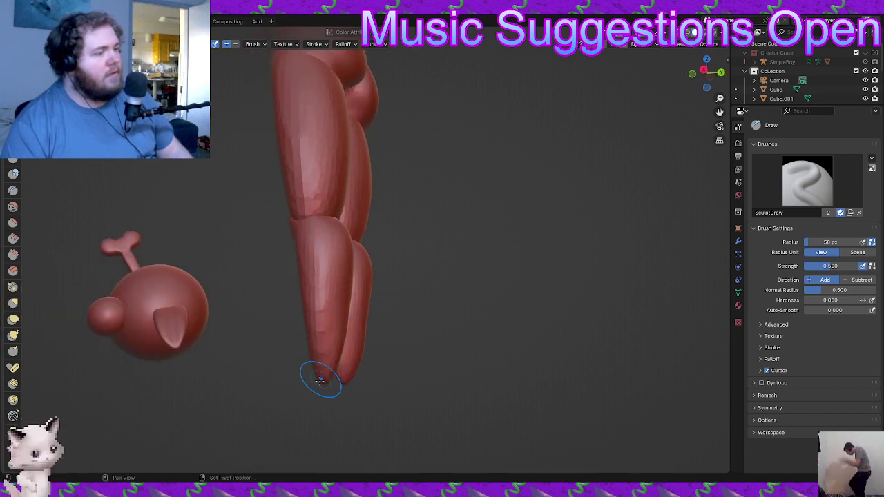
middle_drag(319, 380, 310, 300)
key(r)
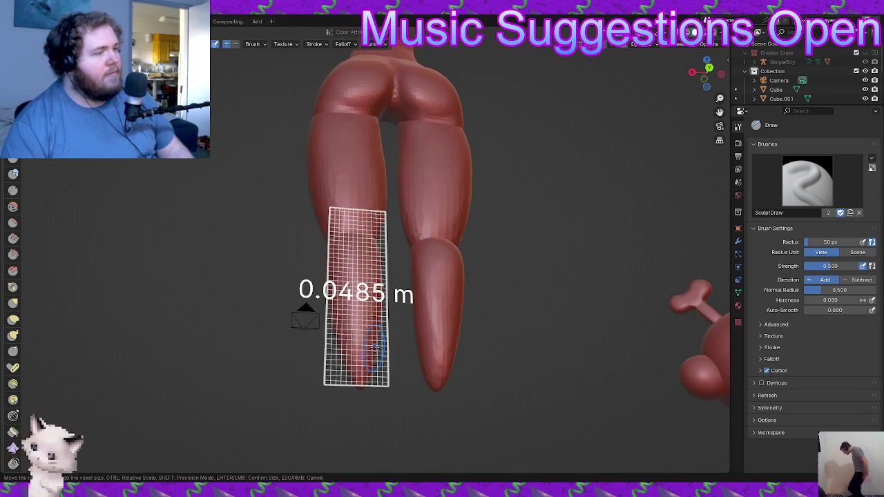
click(384, 353)
key(r)
click(380, 362)
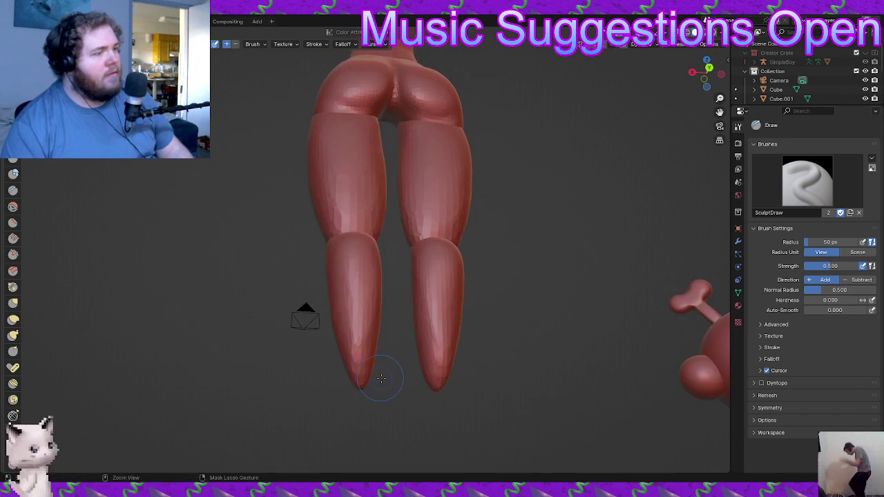
key(r)
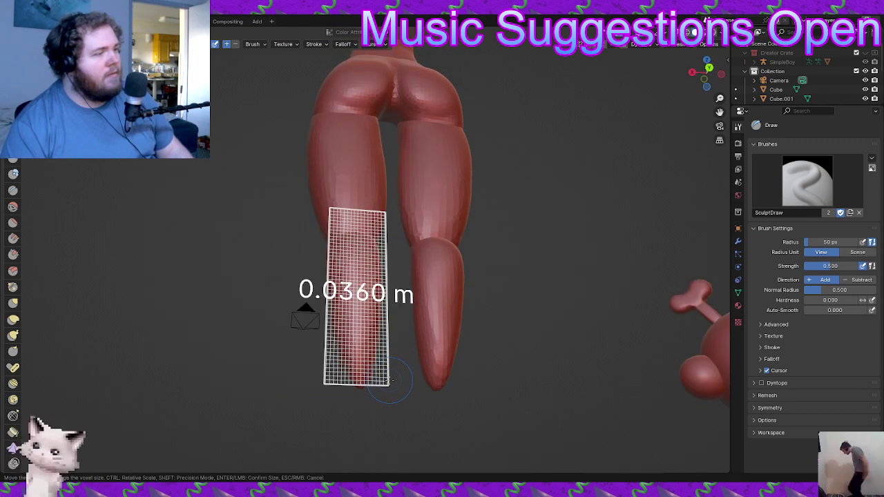
click(392, 394)
key(ctrl+r)
- Refine the backs of the remeshed calves with the Draw brush and check the whole figure's proportions
scroll(361, 355, up, 1)
middle_drag(361, 355, 364, 371)
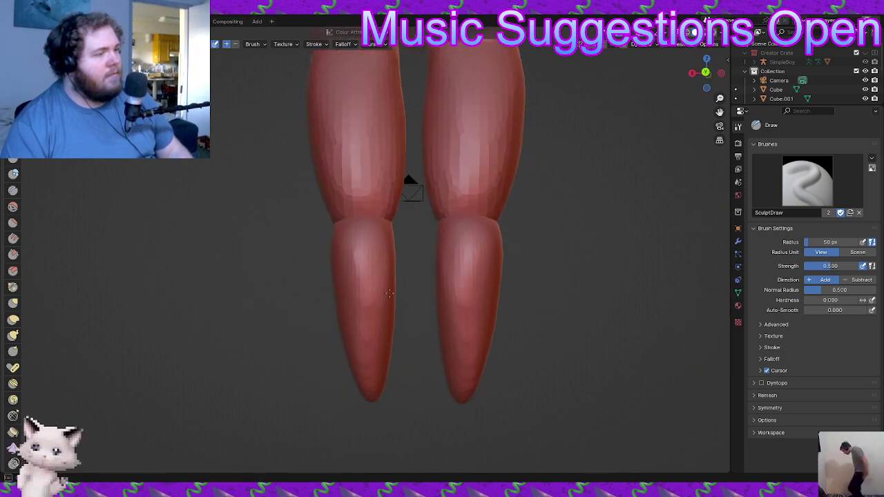
scroll(366, 263, down, 3)
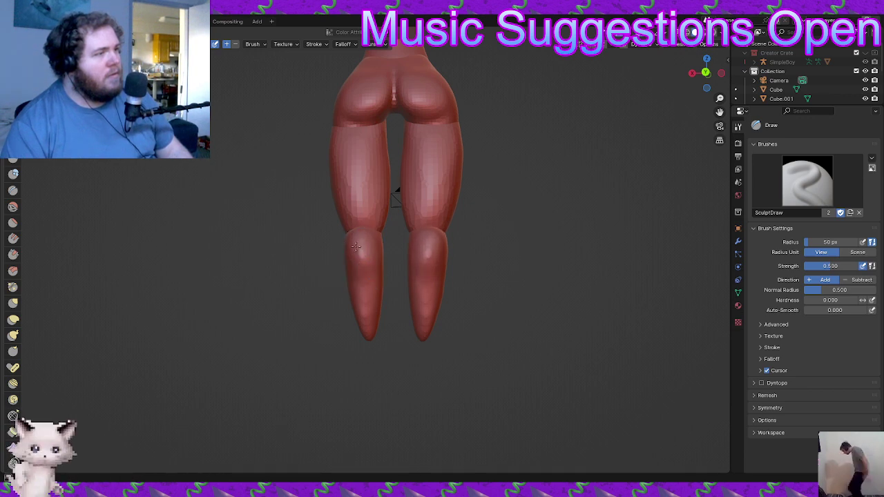
mouse_move(374, 265)
middle_down()
mouse_move(480, 292)
mouse_move(451, 284)
mouse_move(366, 295)
mouse_move(357, 234)
mouse_move(400, 235)
mouse_move(553, 275)
mouse_move(395, 221)
middle_up()
scroll(394, 237, down, 6)
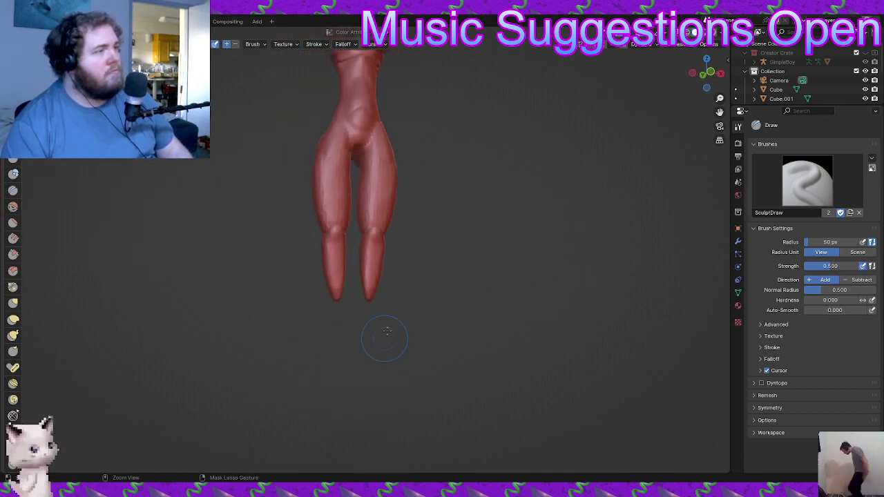
mouse_move(400, 336)
middle_down()
mouse_move(381, 345)
mouse_move(385, 372)
mouse_move(485, 346)
mouse_move(485, 356)
mouse_move(471, 354)
middle_up()
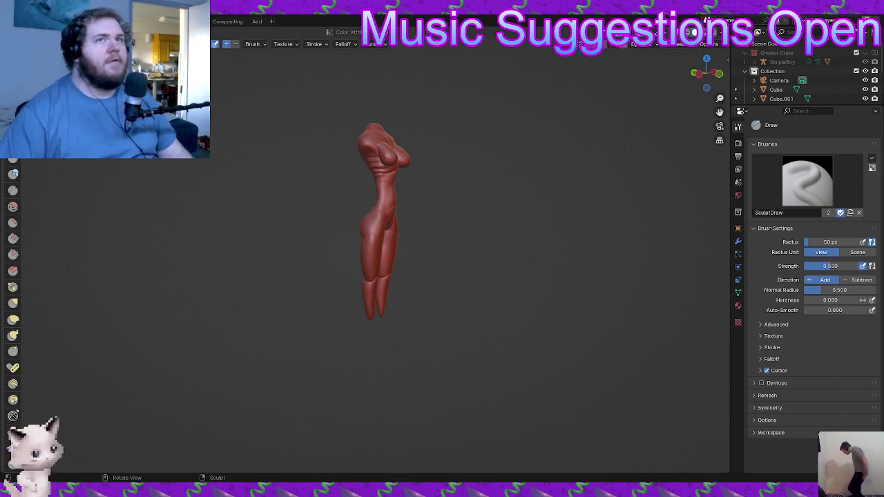
- Switch sculpting to the thighs and shorten their lower ends above the knees with Elastic Deform, working in side view
mouse_move(471, 343)
middle_down()
mouse_move(276, 332)
mouse_move(164, 217)
mouse_move(298, 349)
mouse_move(435, 262)
middle_up()
key(ctrl+Tab)
click(385, 264)
click(363, 237)
key(ctrl+Tab)
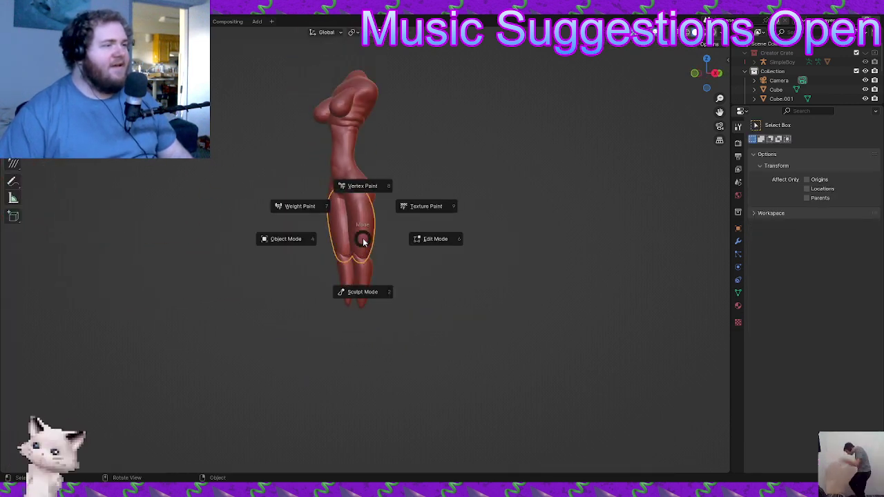
click(364, 276)
middle_drag(449, 263, 426, 262)
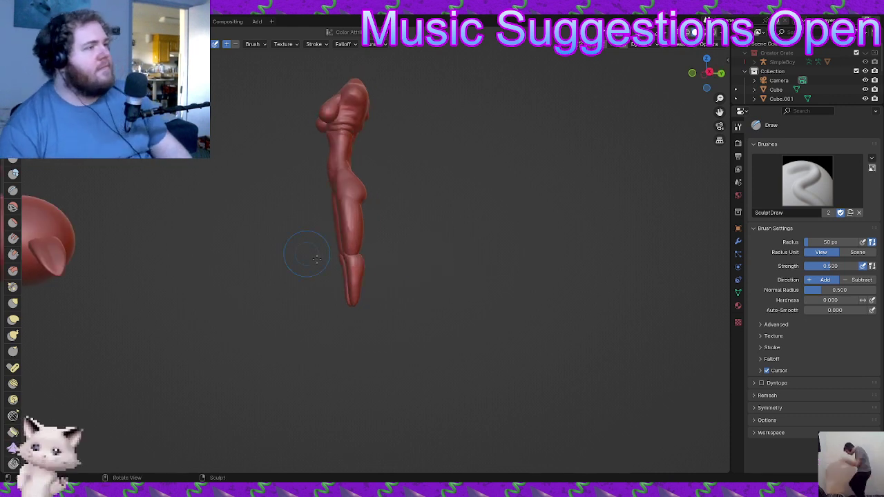
middle_drag(306, 253, 370, 245)
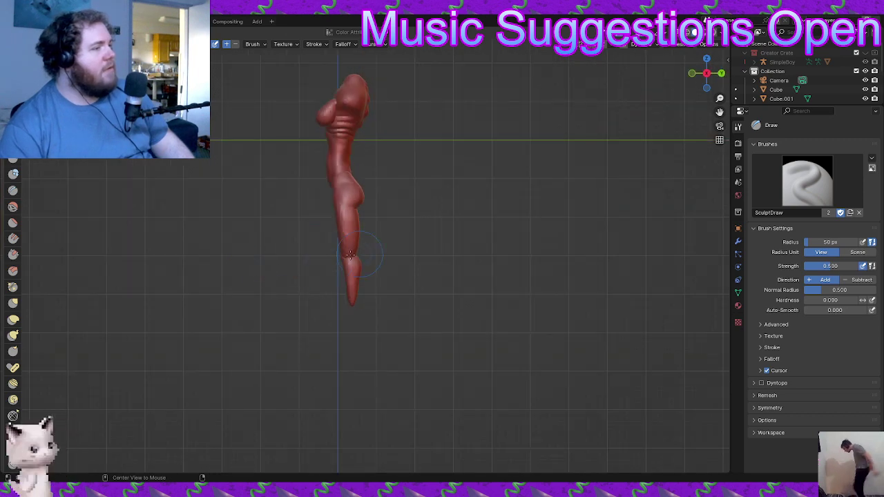
click(12, 320)
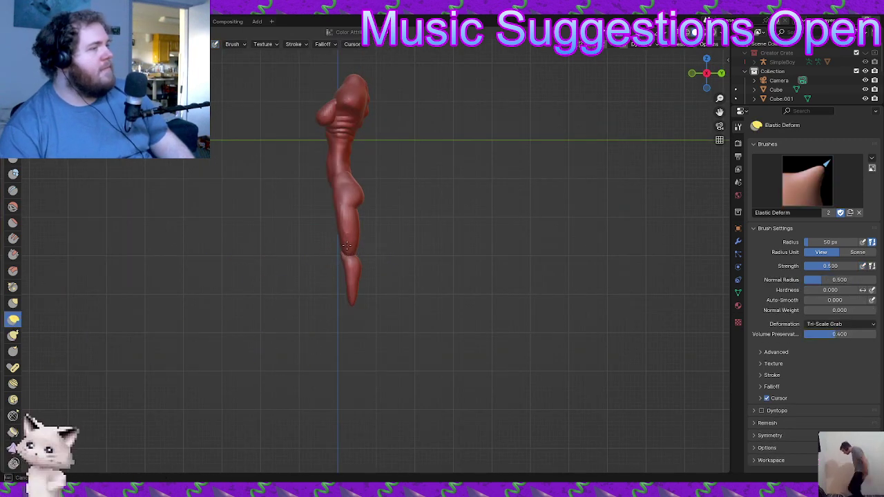
mouse_move(343, 237)
mouse_down()
mouse_move(355, 253)
mouse_move(351, 243)
mouse_up()
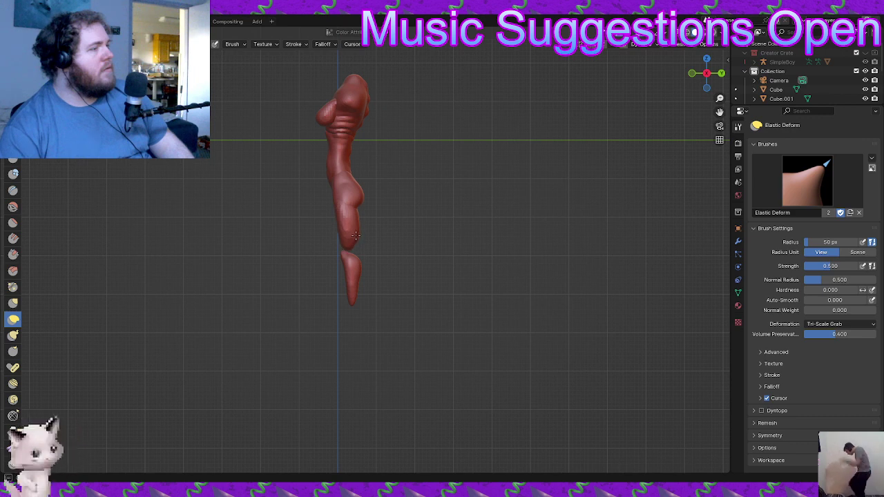
middle_drag(347, 270, 430, 263)
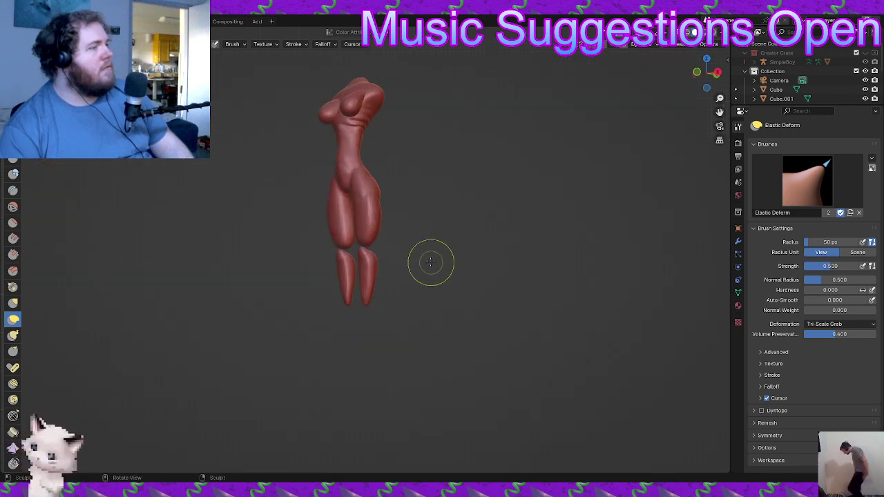
- Switch sculpting to the lower legs and pull their upper ends up to meet the shortened thighs
key(ctrl+Tab)
click(353, 265)
key(ctrl+Tab)
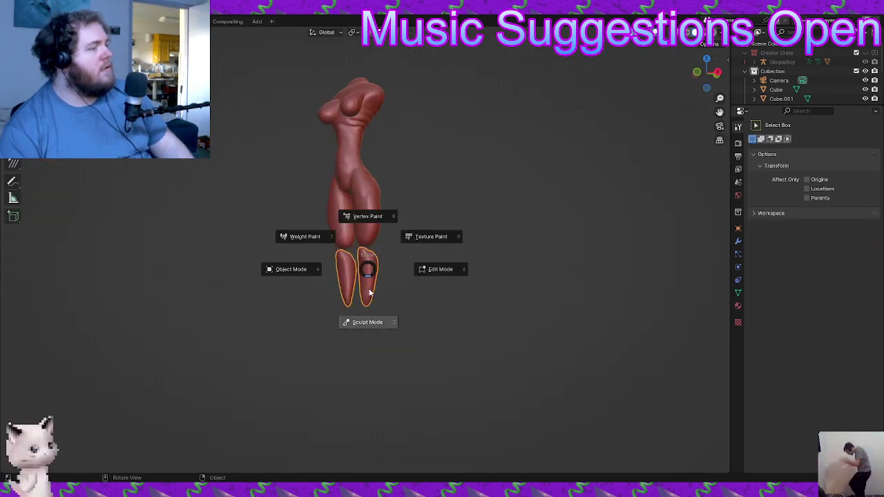
click(373, 320)
alt+middle_drag(442, 308, 363, 302)
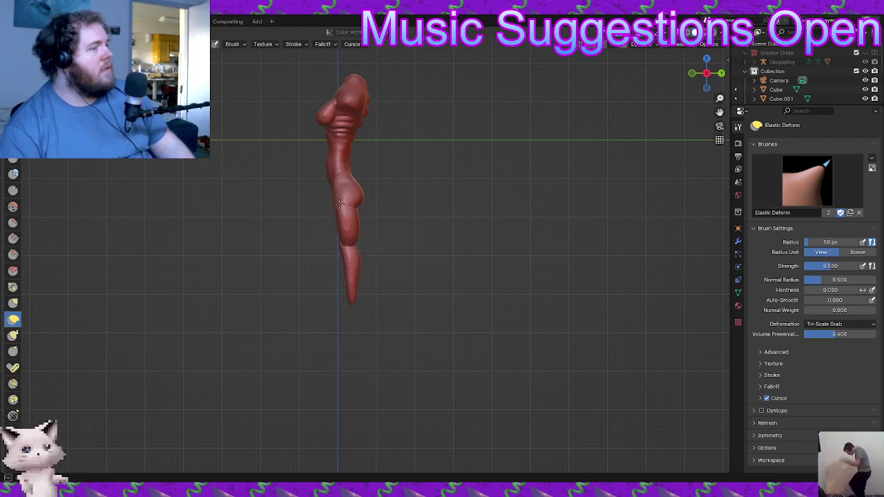
mouse_move(344, 247)
middle_down()
mouse_move(545, 270)
mouse_move(502, 306)
mouse_move(423, 293)
mouse_move(401, 280)
mouse_move(407, 308)
mouse_move(365, 316)
mouse_move(379, 311)
mouse_move(391, 319)
mouse_move(396, 316)
mouse_move(360, 274)
mouse_move(319, 345)
mouse_move(320, 368)
mouse_move(353, 322)
middle_up()
- Reshape the calf contours and blunt the pointed ankle tips with Elastic Deform
scroll(401, 281, up, 2)
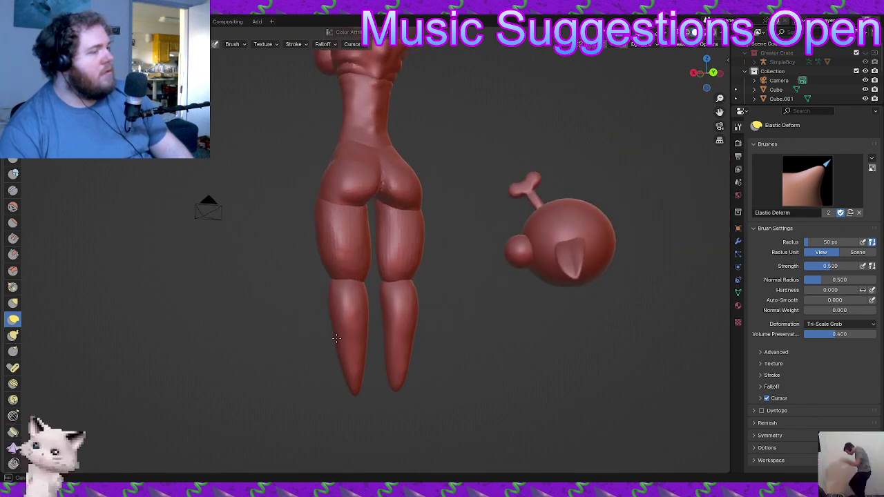
middle_drag(335, 336, 325, 352)
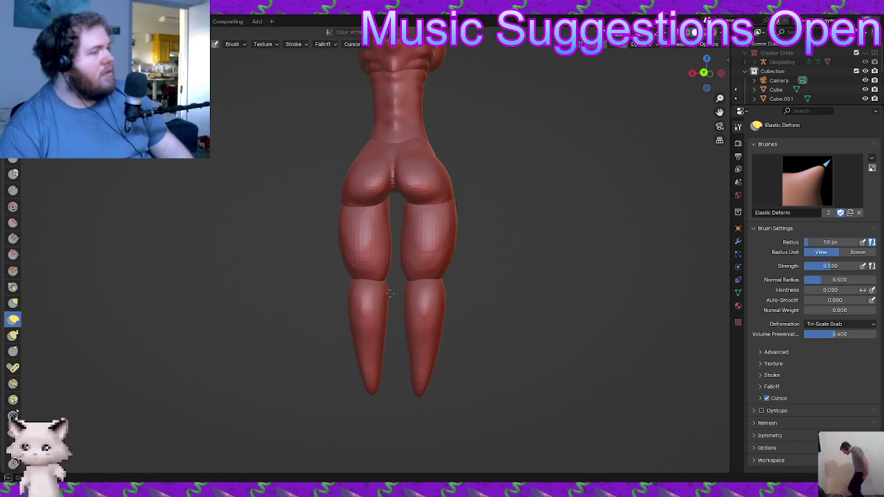
middle_drag(385, 294, 350, 319)
drag(350, 300, 355, 299)
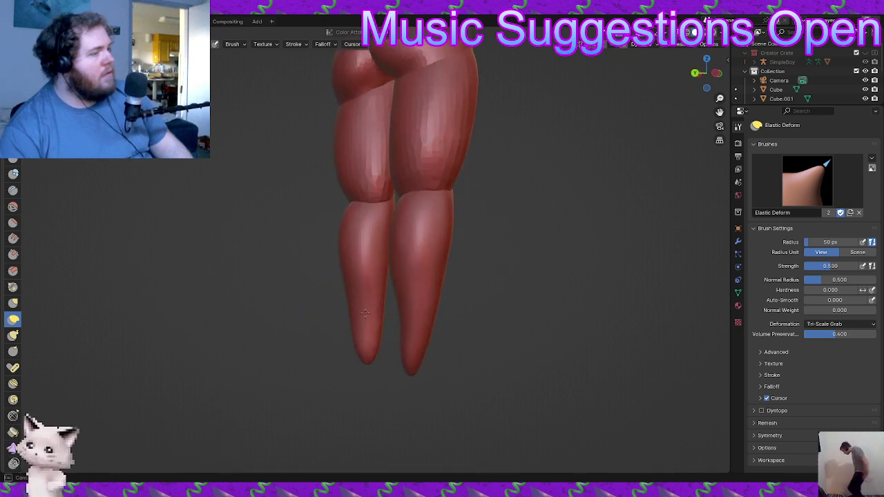
middle_drag(370, 325, 405, 312)
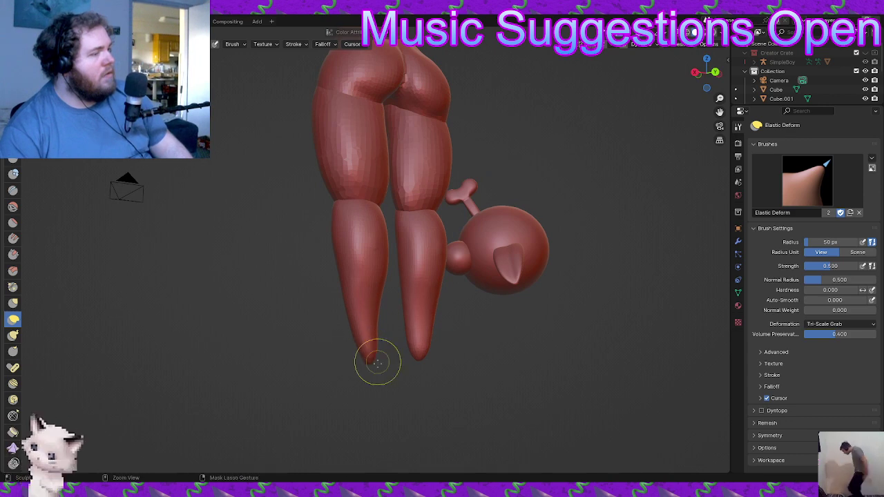
middle_drag(377, 361, 380, 318)
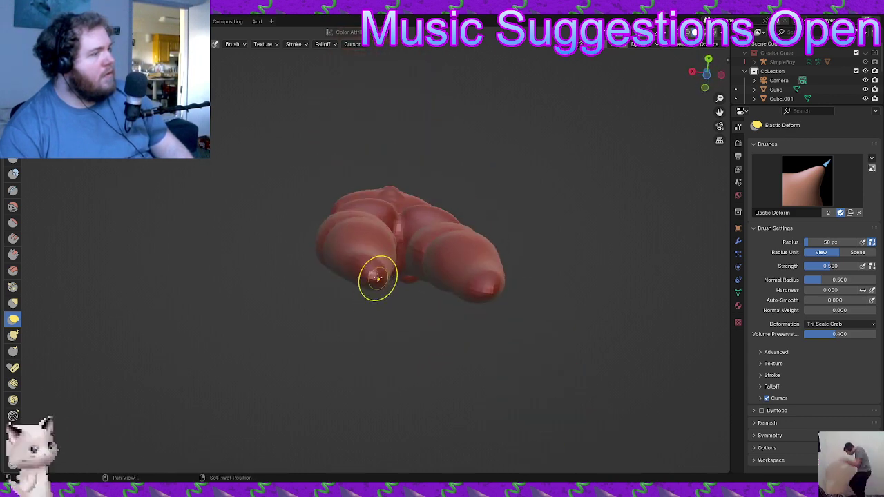
middle_drag(375, 280, 380, 405)
middle_drag(388, 337, 376, 311)
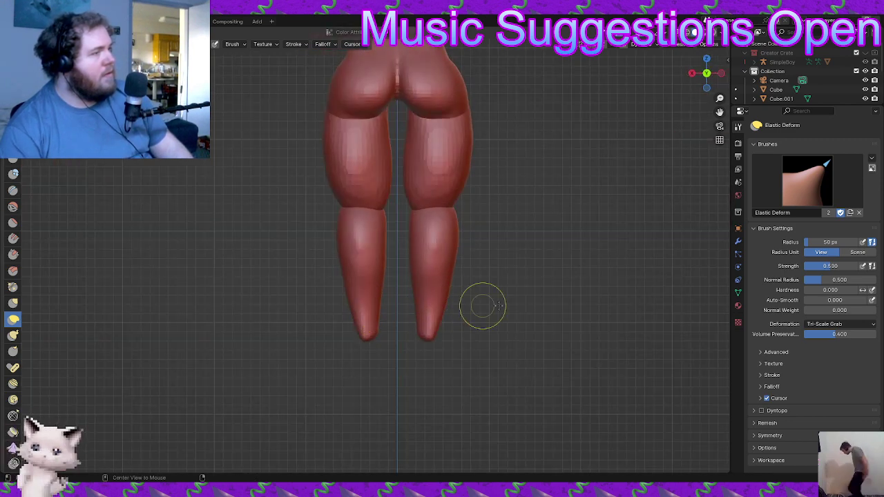
- Reshape the lower legs' side profile, curving the calves backward and refining the line down to the ankles
alt+middle_drag(505, 304, 563, 310)
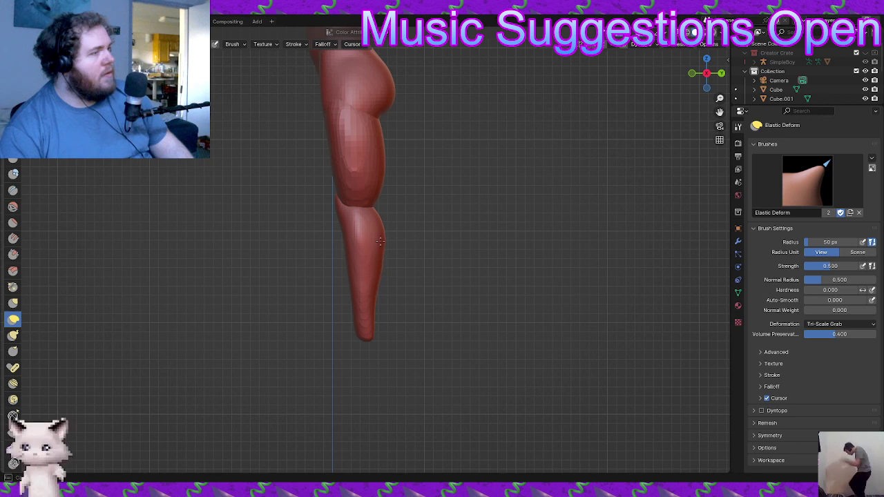
scroll(386, 252, down, 4)
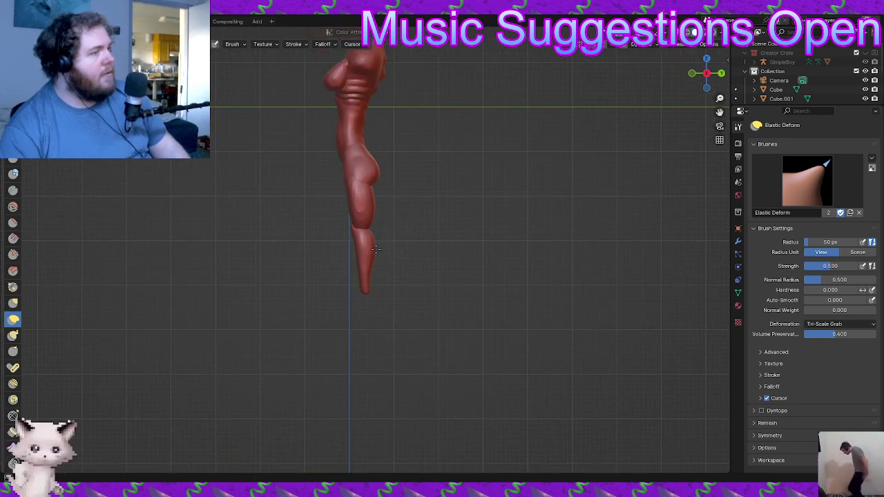
scroll(379, 241, up, 3)
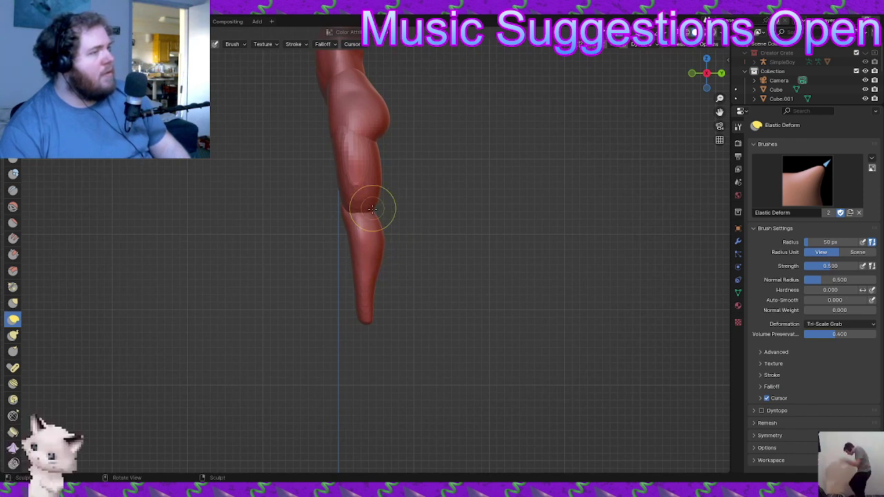
scroll(377, 202, up, 2)
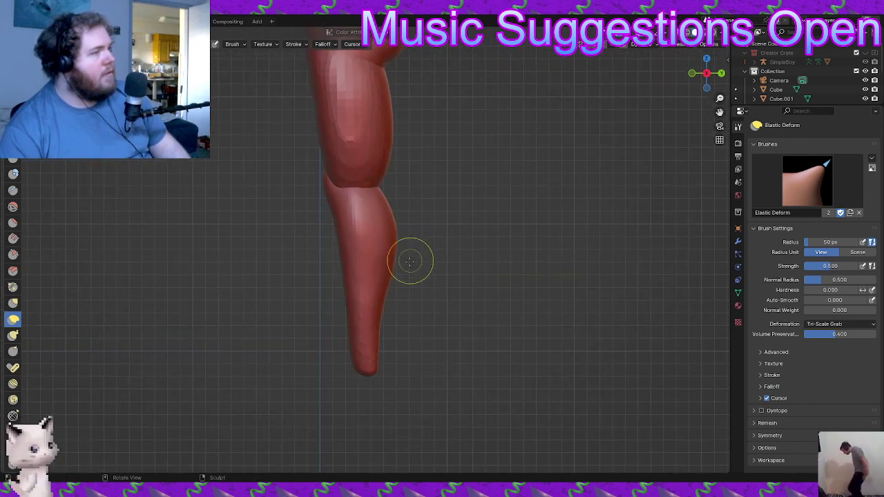
- Slim the lower legs' contours toward the ankles in front view with Elastic Deform
middle_drag(369, 270, 381, 292)
key(KP_1)
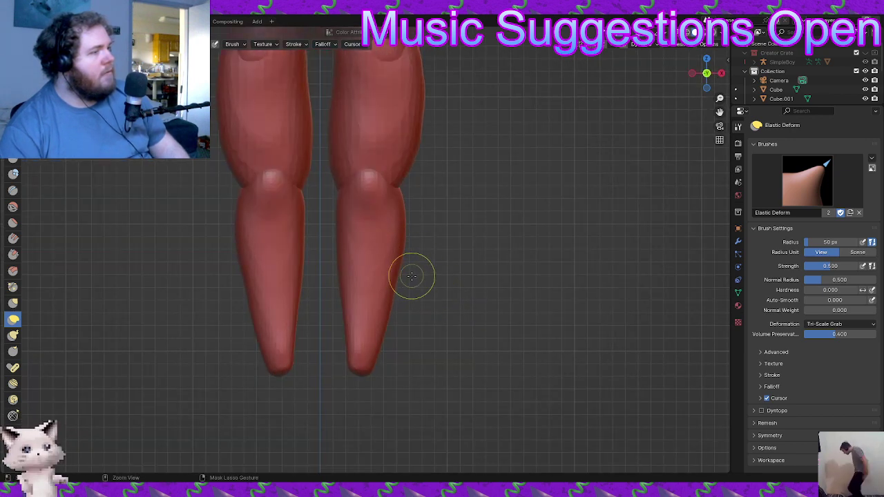
scroll(409, 270, down, 2)
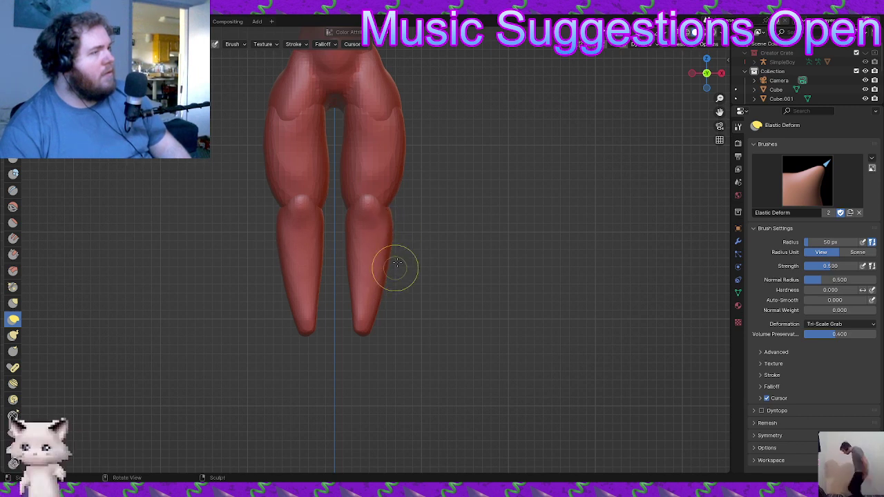
shift+middle_drag(392, 243, 384, 277)
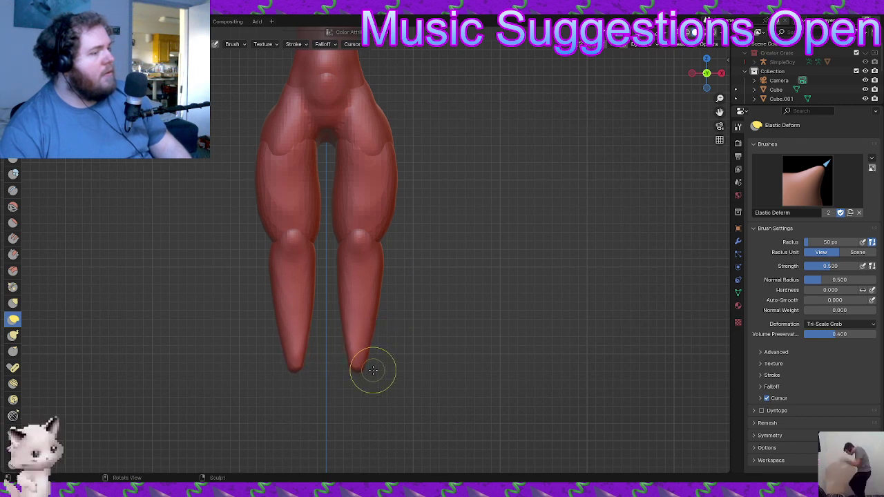
shift+middle_drag(391, 330, 407, 331)
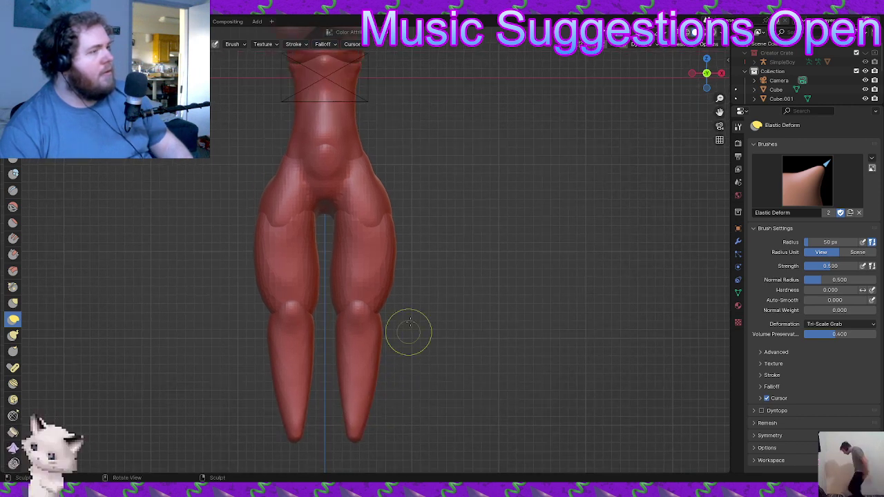
- Switch sculpting to the thighs and round out their backs above the knees in side view with Elastic Deform
key(ctrl+Tab)
click(387, 272)
key(ctrl+Tab)
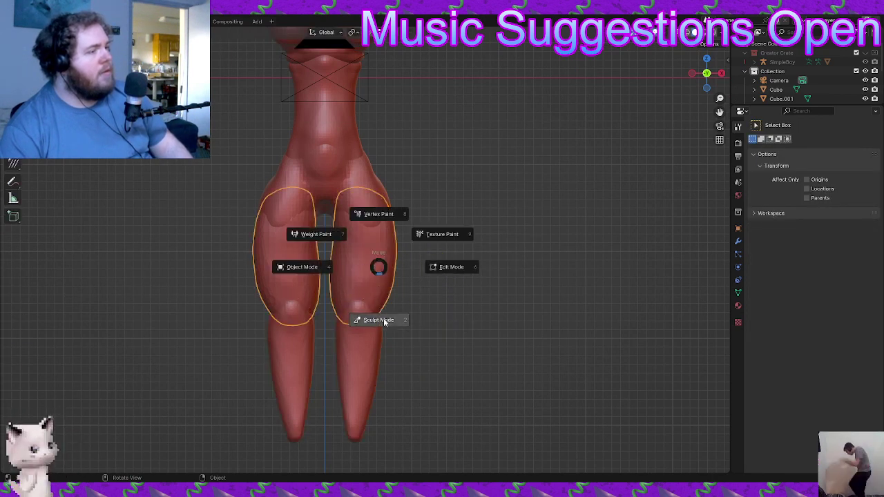
click(377, 318)
scroll(405, 284, down, 2)
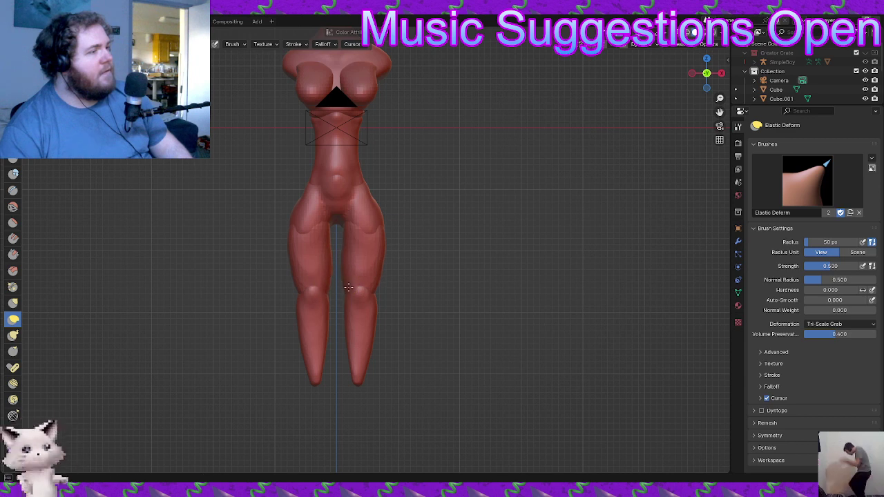
scroll(339, 235, up, 3)
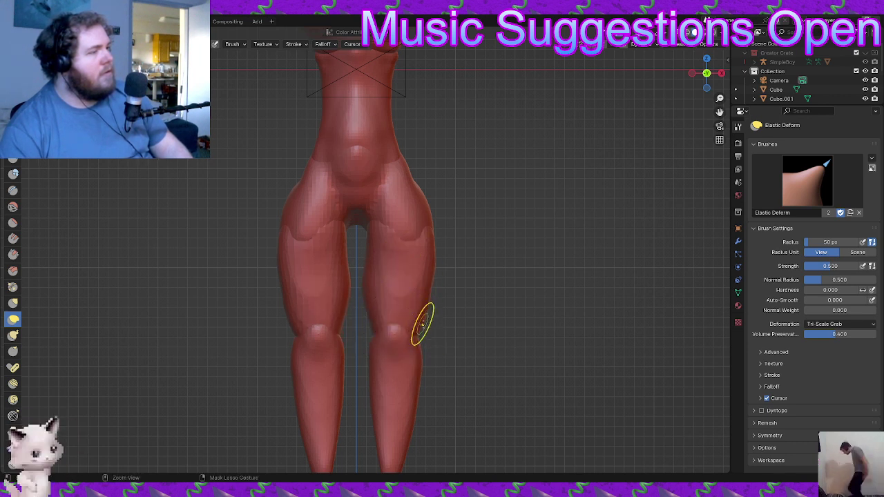
mouse_move(431, 325)
middle_down()
mouse_move(369, 335)
mouse_move(365, 246)
mouse_move(393, 245)
mouse_move(476, 277)
middle_up()
middle_drag(357, 253, 391, 259)
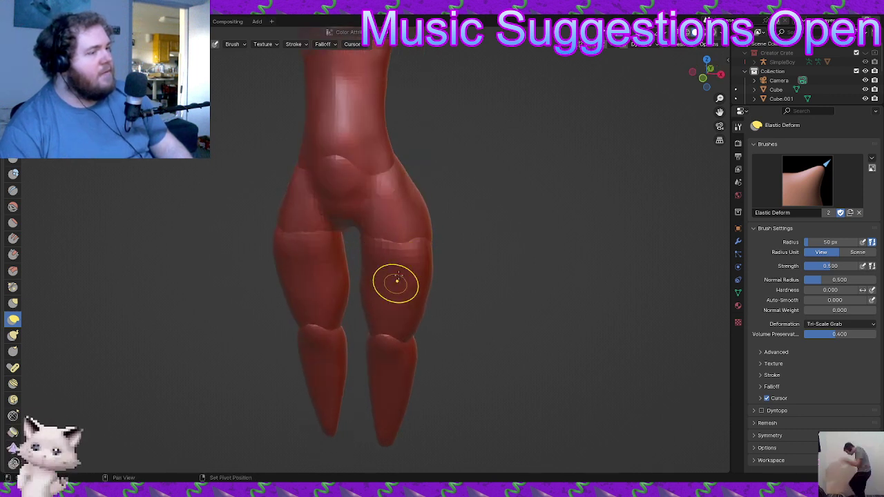
mouse_move(395, 336)
middle_down()
mouse_move(366, 285)
mouse_move(348, 306)
middle_up()
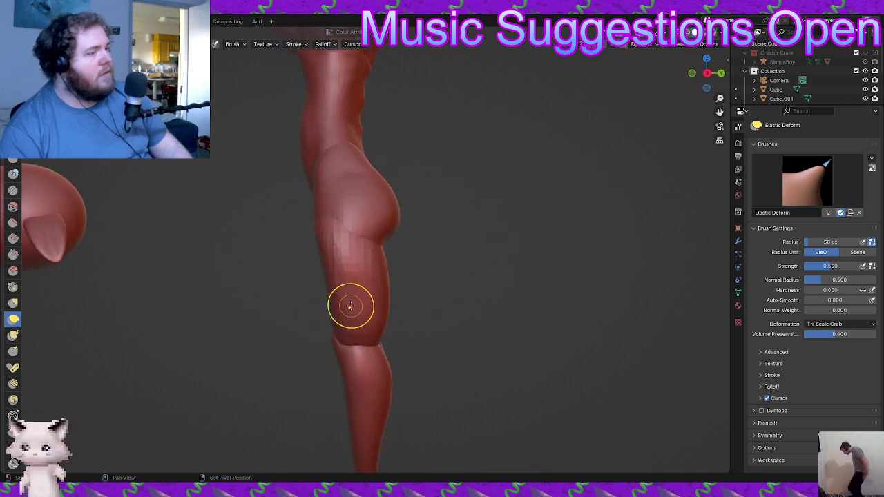
alt+middle_drag(400, 355, 432, 371)
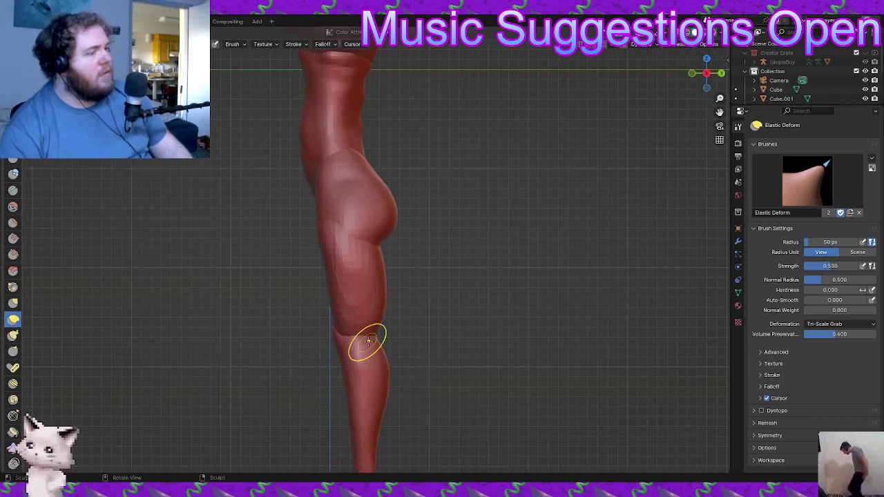
mouse_move(392, 294)
mouse_down()
mouse_move(386, 265)
mouse_move(394, 286)
mouse_up()
drag(387, 327, 386, 326)
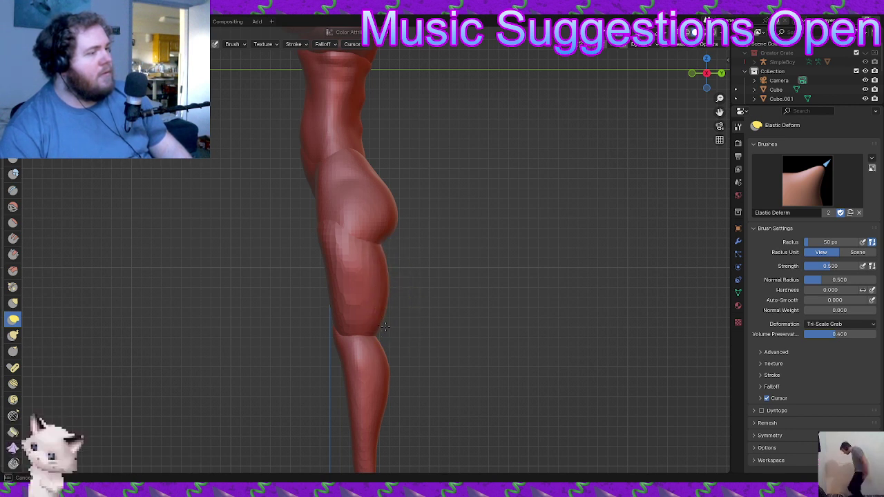
- Adjust the thigh contours, shaping the inner edges above the knees from behind and the backs in side view
alt+middle_drag(420, 353, 305, 361)
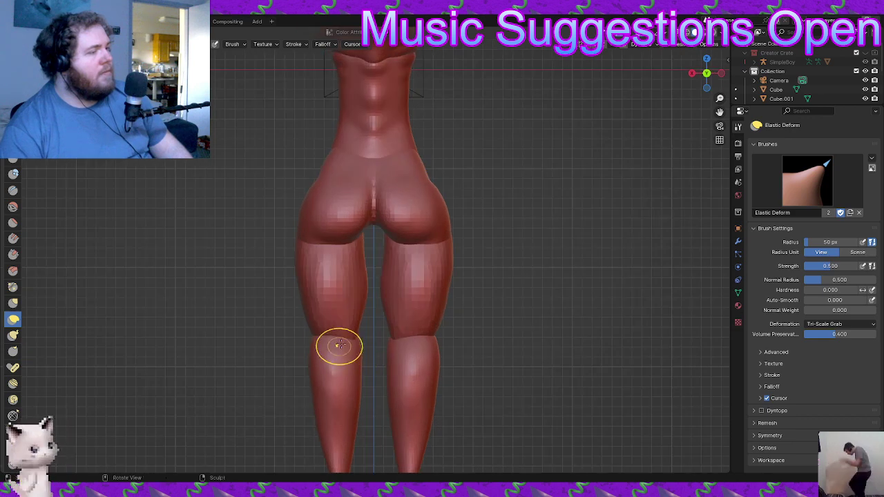
drag(356, 339, 357, 336)
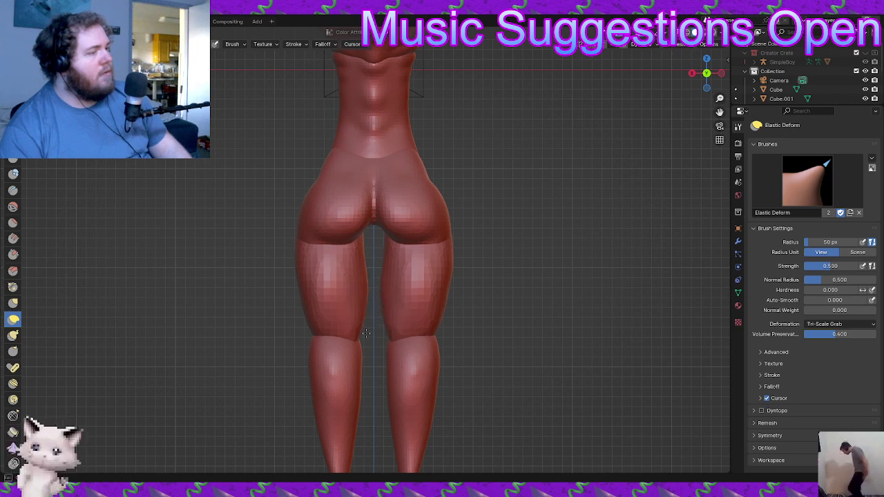
alt+middle_drag(379, 343, 491, 292)
middle_drag(401, 247, 448, 282)
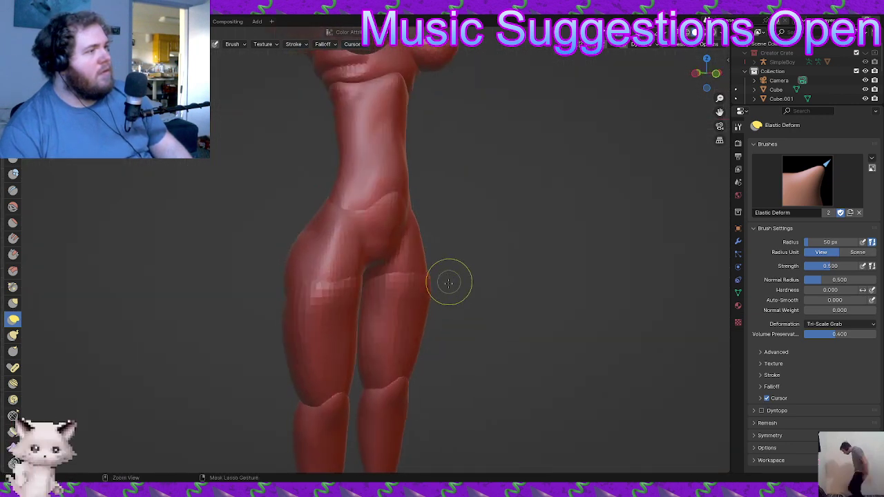
scroll(448, 282, down, 5)
mouse_move(406, 322)
middle_down()
mouse_move(355, 343)
mouse_move(223, 201)
mouse_move(379, 336)
mouse_move(508, 350)
middle_up()
middle_drag(452, 344, 233, 330)
mouse_move(443, 315)
alt+middle_down()
mouse_move(330, 335)
mouse_move(462, 329)
alt+middle_up()
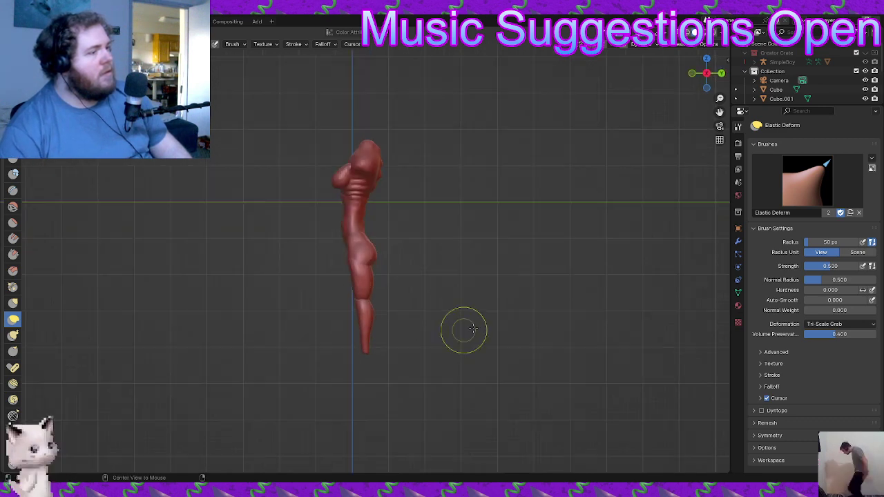
scroll(408, 292, up, 5)
drag(383, 328, 387, 329)
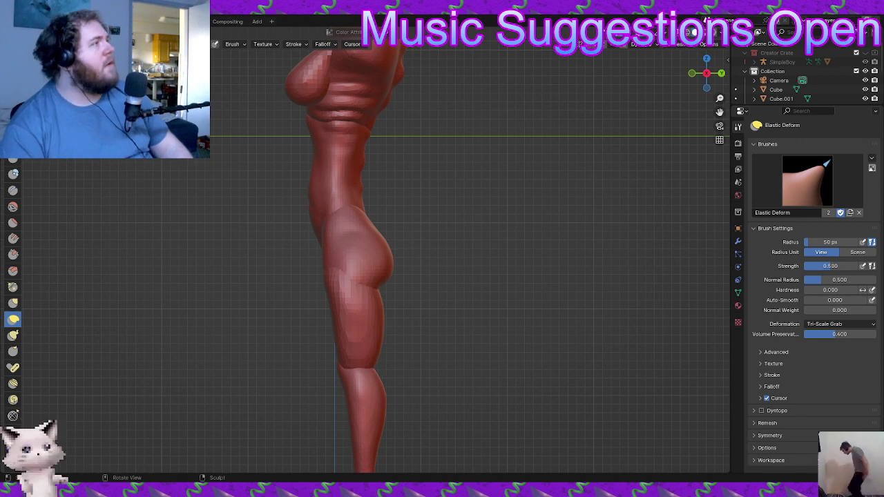
- Switch sculpting to the lower legs and push in the bulging backs of the calves in side view
click(105, 22)
click(394, 293)
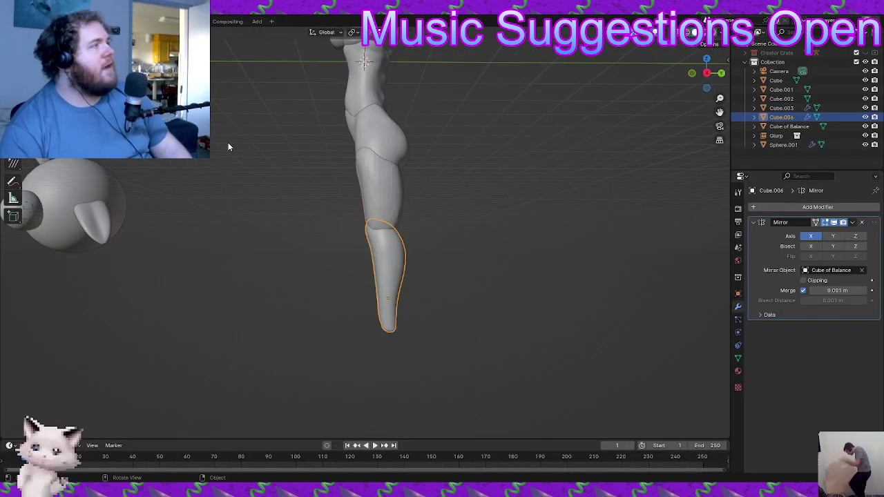
click(163, 22)
shift+middle_drag(388, 346, 389, 256)
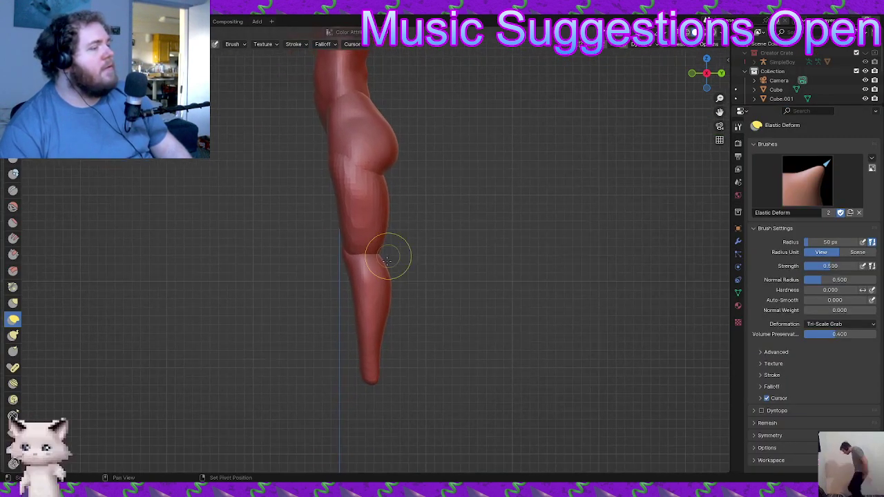
scroll(411, 302, up, 1)
drag(400, 297, 387, 298)
drag(400, 275, 384, 281)
drag(398, 321, 384, 326)
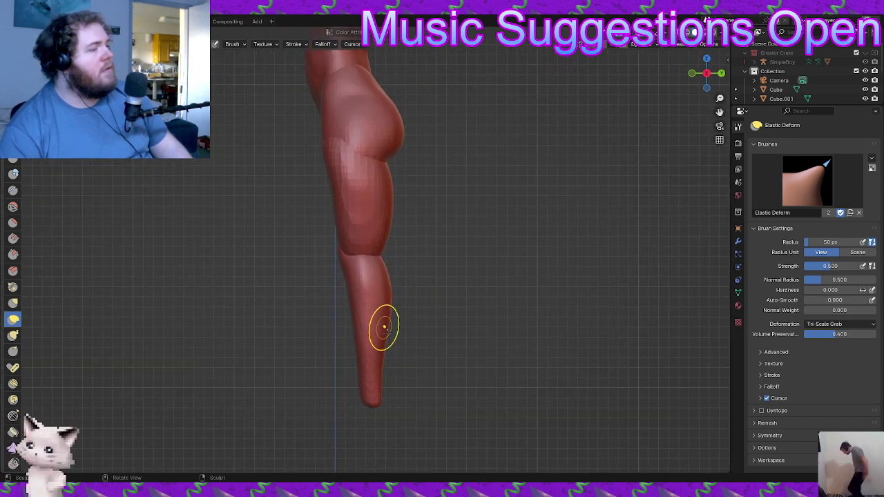
mouse_move(385, 325)
middle_down()
mouse_move(296, 332)
mouse_move(342, 303)
middle_up()
mouse_move(343, 299)
mouse_down()
mouse_move(347, 260)
mouse_move(357, 257)
mouse_up()
- Blunt and reshape the ankle tips of the lower legs with Elastic Deform
mouse_move(352, 332)
middle_down()
mouse_move(303, 332)
mouse_move(553, 343)
mouse_move(553, 351)
middle_up()
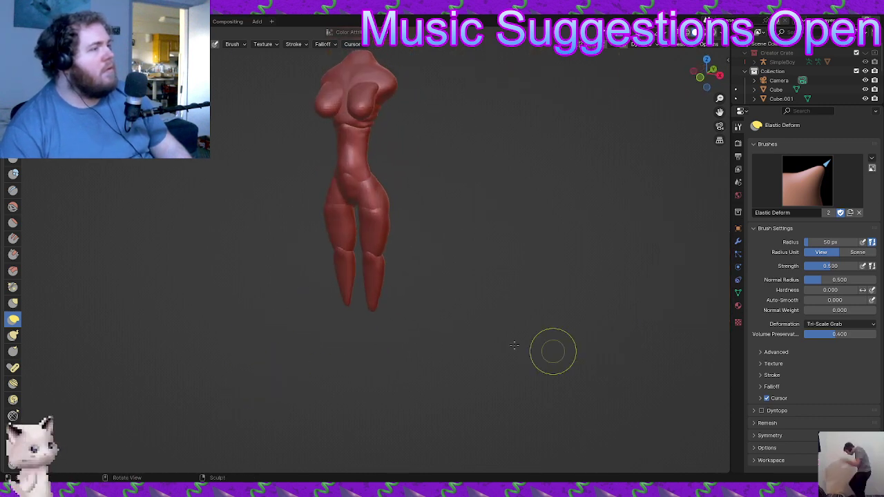
ctrl+middle_drag(483, 343, 401, 282)
scroll(408, 298, up, 2)
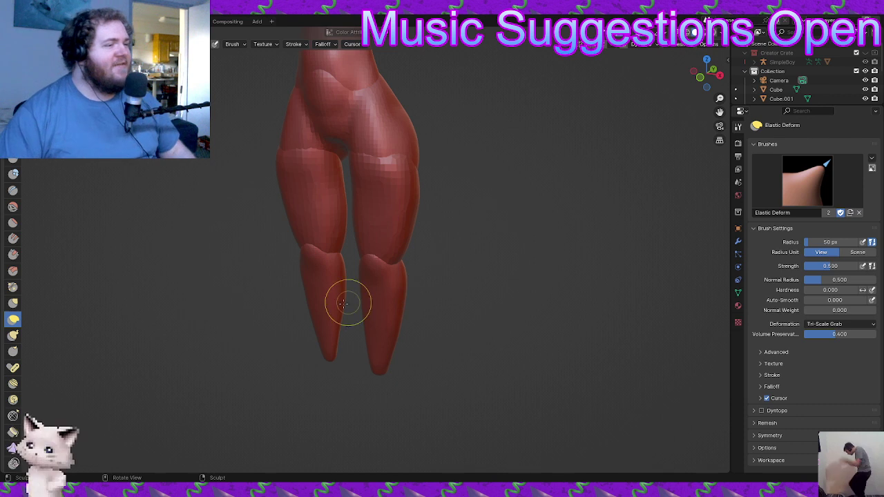
middle_drag(384, 382, 417, 373)
shift+middle_drag(420, 373, 429, 270)
scroll(429, 269, up, 4)
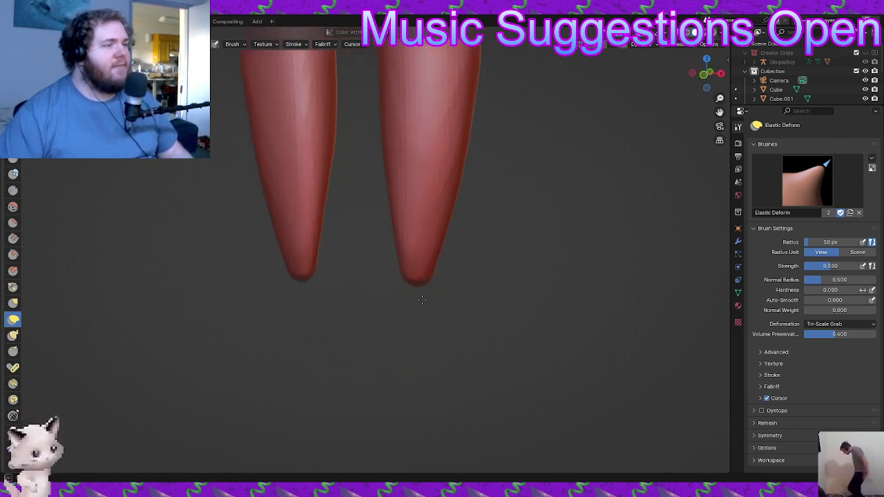
mouse_move(421, 263)
mouse_down()
mouse_move(410, 266)
mouse_move(411, 258)
mouse_move(424, 267)
mouse_move(422, 251)
mouse_up()
middle_drag(422, 251, 403, 203)
drag(417, 197, 421, 202)
mouse_move(415, 198)
middle_down()
mouse_move(470, 339)
mouse_move(364, 316)
mouse_move(420, 251)
mouse_move(316, 218)
mouse_move(318, 170)
mouse_move(312, 239)
middle_up()
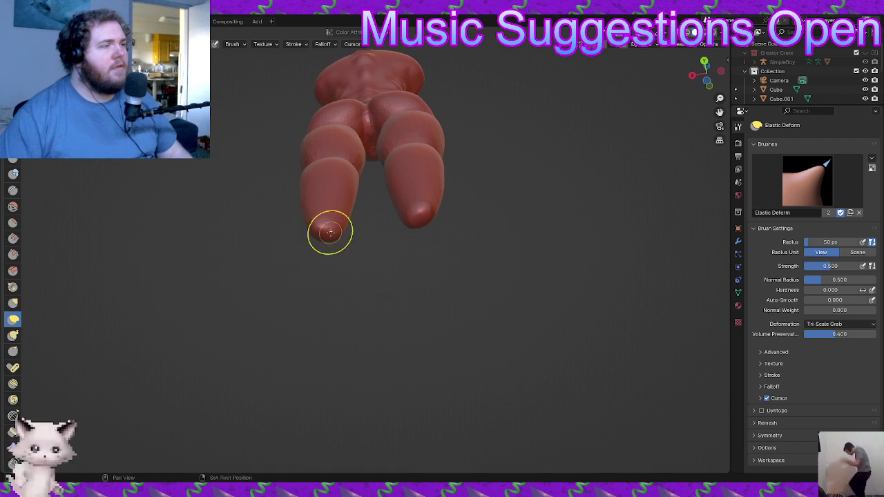
- Return to the Layout workspace, deselect the lower legs, and save the file
mouse_move(329, 233)
middle_down()
mouse_move(352, 289)
mouse_move(499, 300)
middle_up()
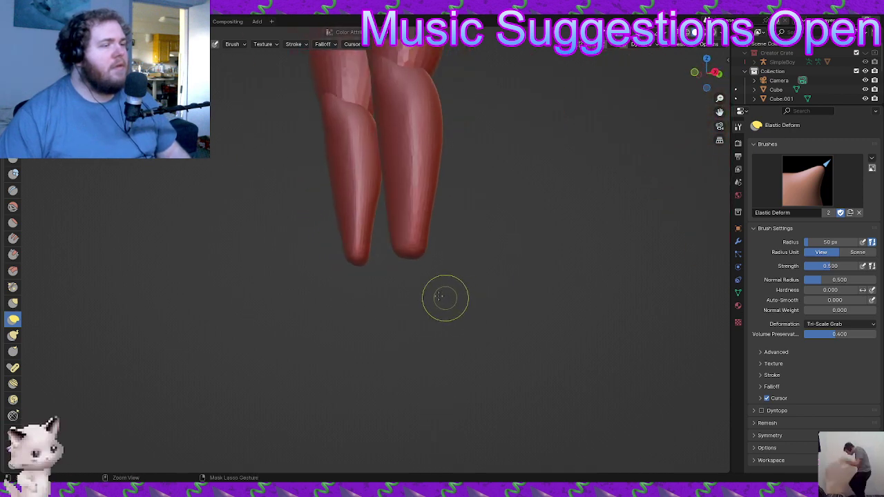
mouse_move(444, 297)
middle_down()
mouse_move(469, 310)
mouse_move(481, 408)
middle_up()
scroll(482, 408, down, 2)
mouse_move(459, 335)
shift+middle_down()
mouse_move(458, 354)
mouse_move(439, 353)
mouse_move(416, 338)
mouse_move(437, 331)
shift+middle_up()
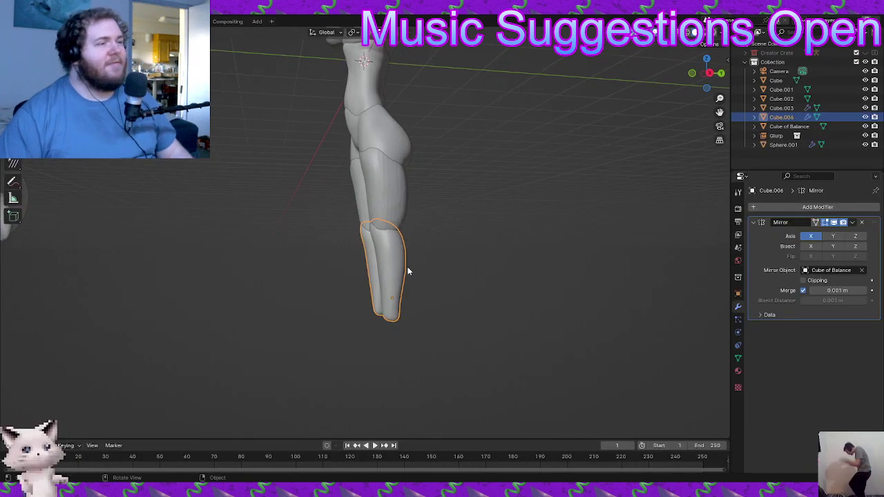
click(430, 270)
mouse_move(430, 270)
middle_down()
mouse_move(467, 258)
mouse_move(431, 290)
mouse_move(423, 256)
middle_up()
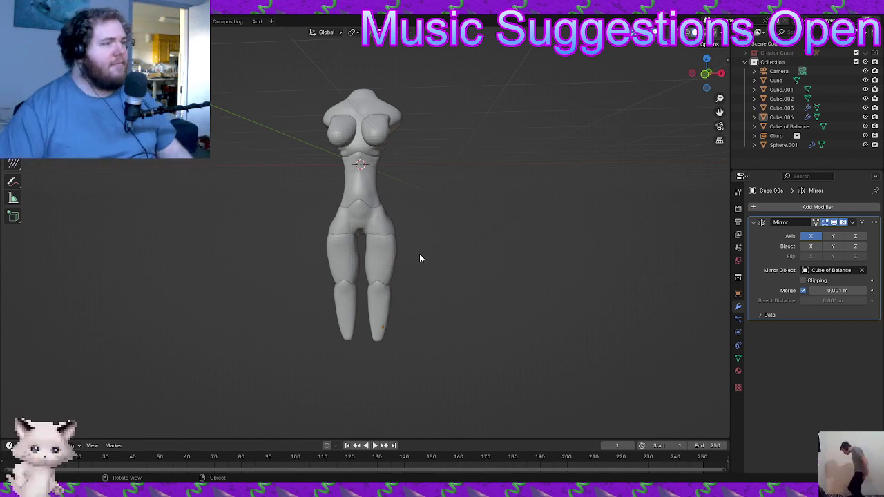
middle_drag(420, 258, 426, 230)
key(ctrl+s)
- Add a cube mesh and move it down along Z and sideways along X to the end of one leg
key(shift+a)
mouse_move(426, 228)
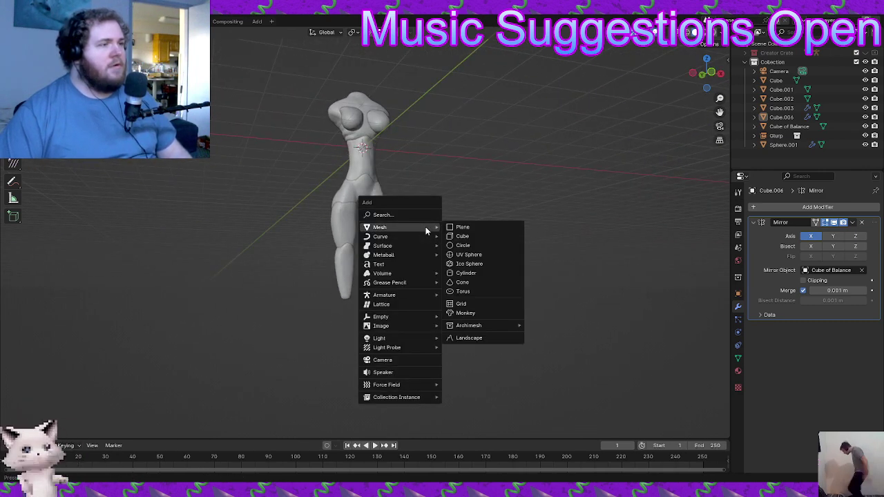
click(464, 235)
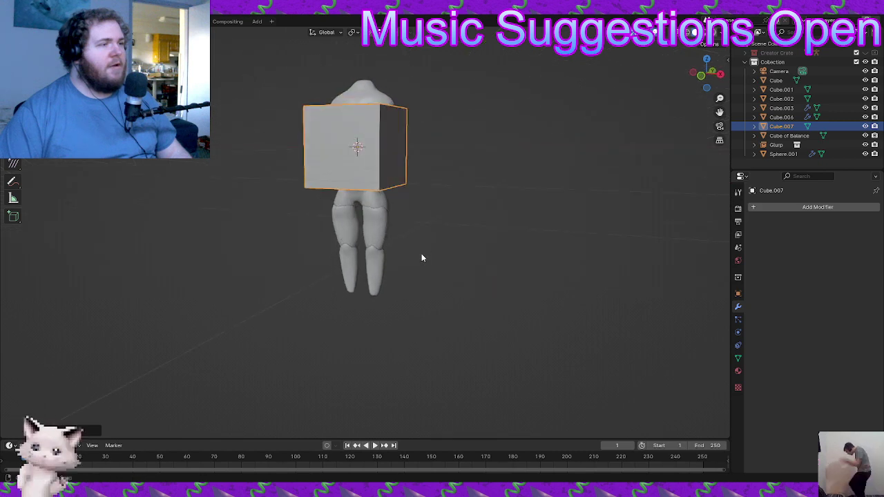
middle_drag(421, 254, 411, 256)
key(g)
key(z)
click(389, 382)
key(g)
key(x)
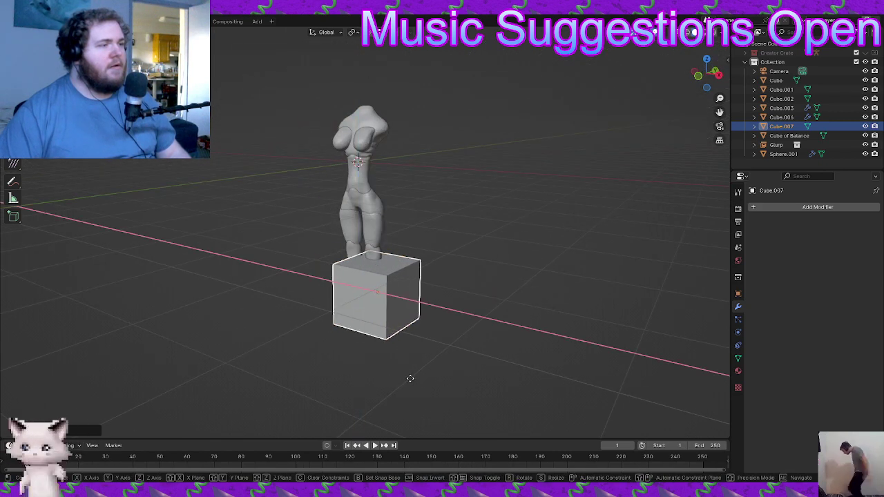
click(410, 379)
- Add a Subdivision Surface modifier to the new cube with viewport levels set to 2
click(781, 206)
mouse_move(778, 205)
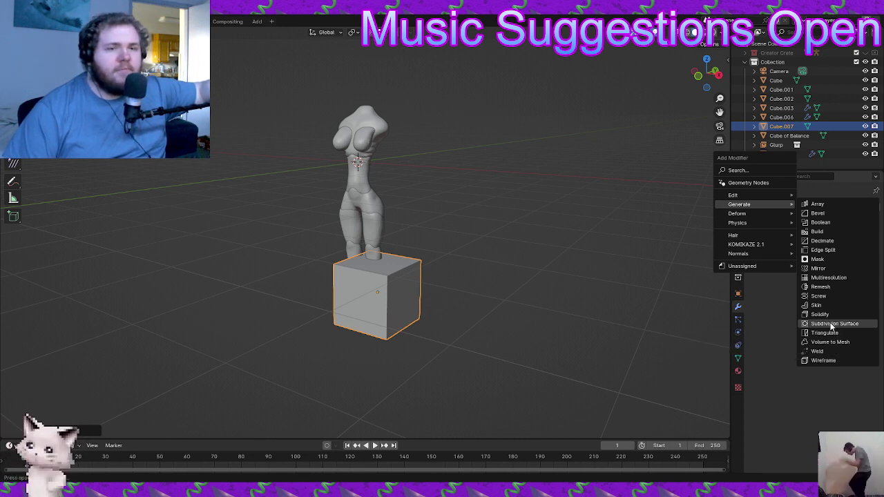
click(833, 324)
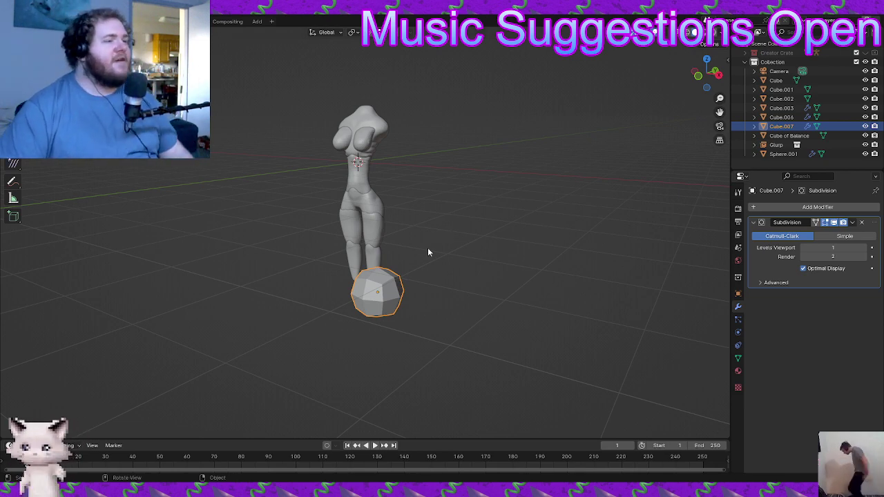
middle_drag(405, 249, 505, 316)
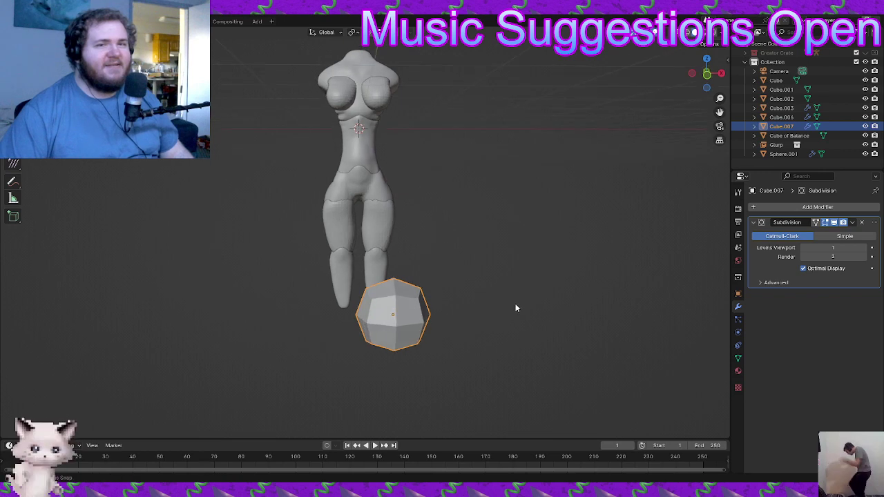
click(867, 248)
- Scale the rounded cube down to roughly ankle size and shift it along X toward the leg's end
key(s)
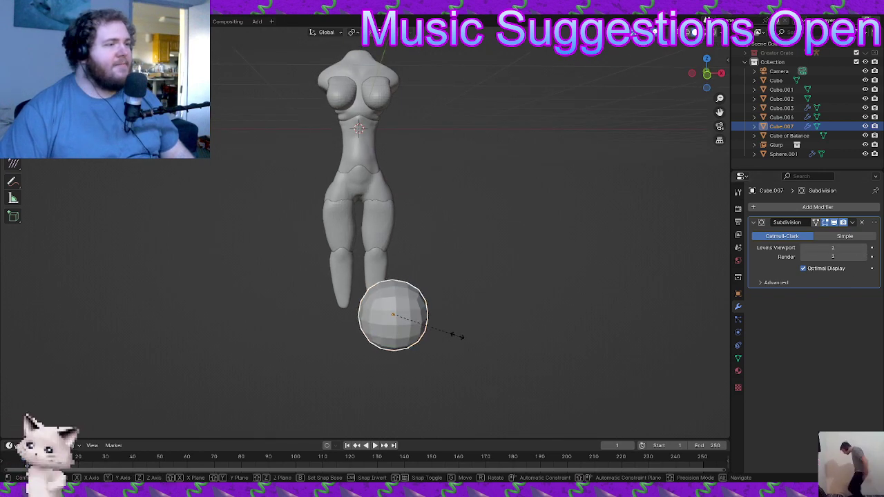
click(423, 319)
middle_drag(422, 316, 490, 312)
key(g)
key(y)
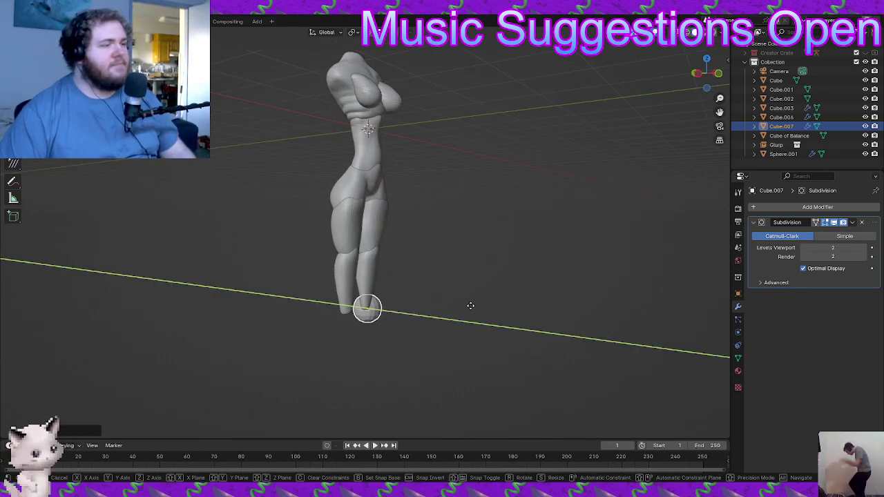
key(y)
key(x)
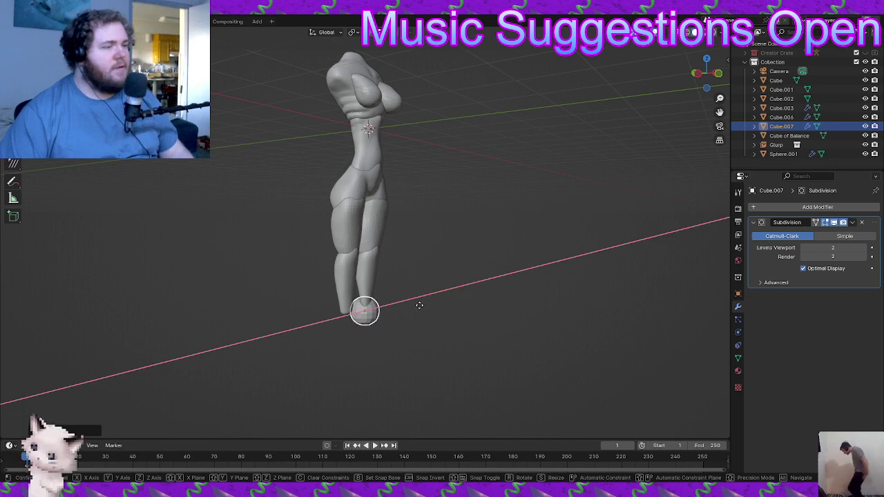
click(422, 304)
- Line the rounded cube up with the ankle along X, viewed from behind
middle_drag(444, 303, 583, 303)
middle_drag(426, 333, 414, 332)
key(g)
key(y)
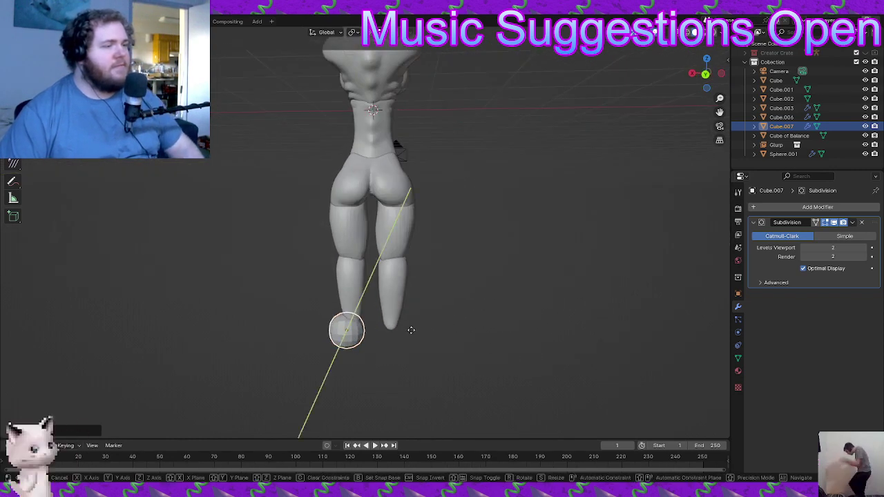
key(x)
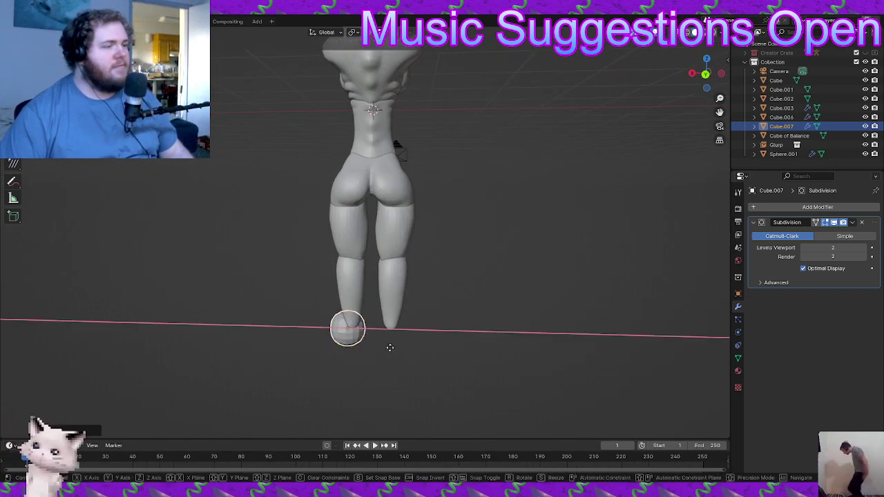
click(415, 350)
- Mirror the rounded cube along X using Cube of Balance as the mirror object, and apply its modifiers for sculpting
middle_drag(412, 344, 390, 355)
scroll(384, 380, down, 5)
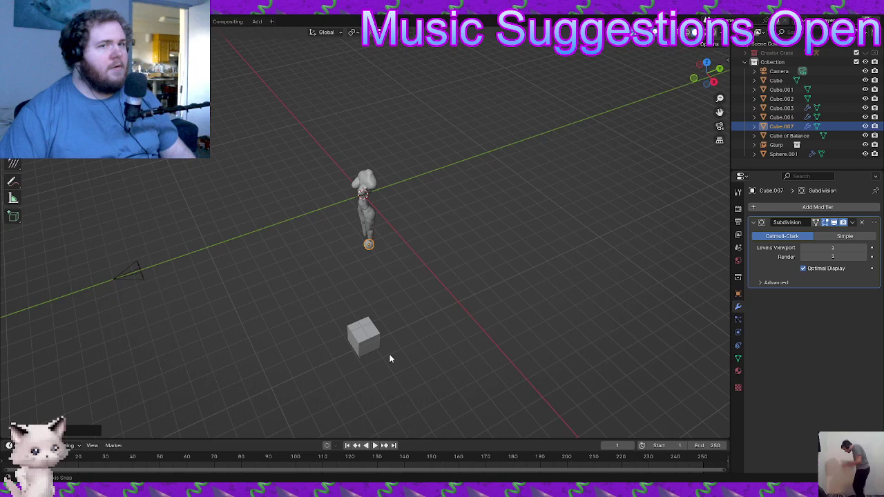
click(776, 208)
mouse_move(762, 207)
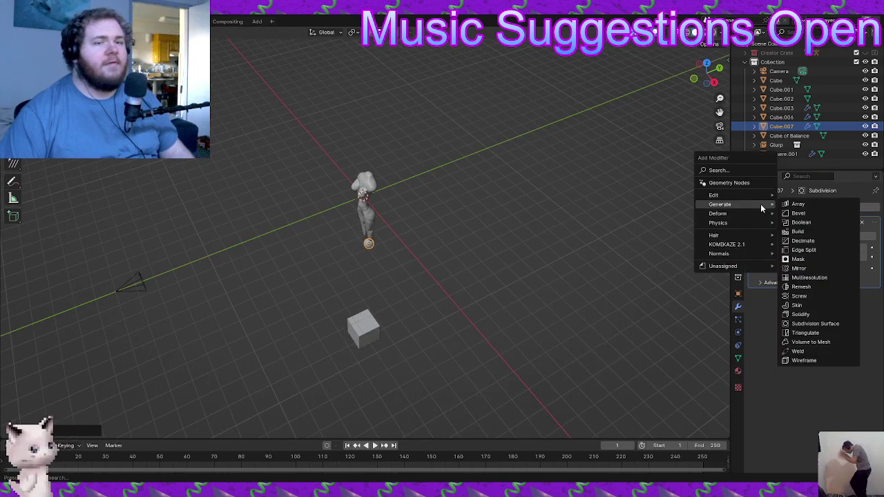
click(823, 272)
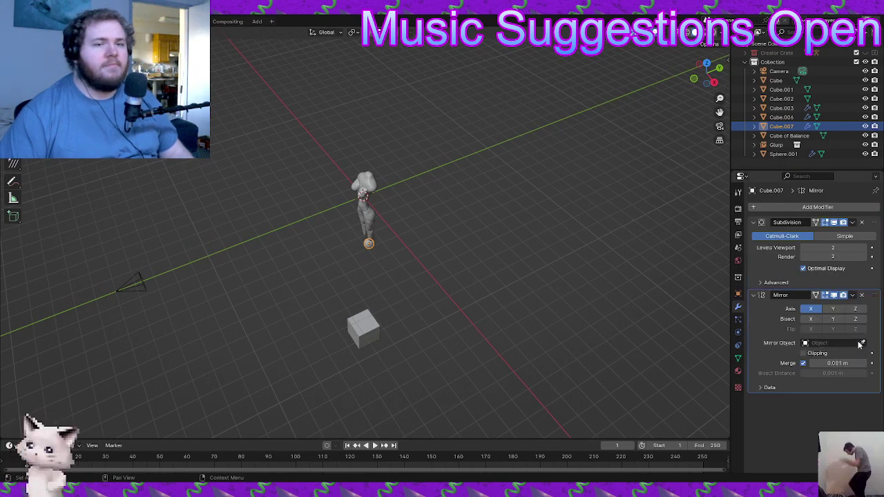
click(349, 313)
middle_drag(365, 322, 391, 248)
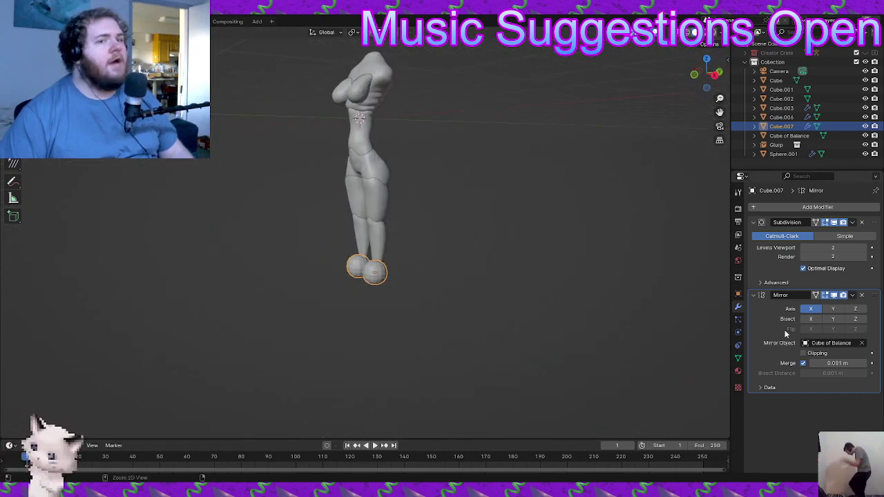
click(766, 262)
key(ctrl+a)
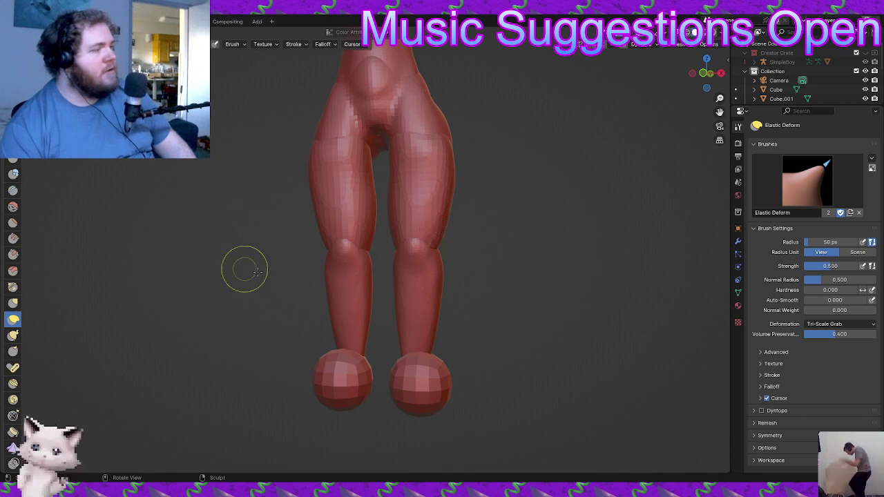
- Stretch the ankle ball forward into a long tapered foot in side view with the Elastic Deform brush
mouse_move(446, 370)
shift+middle_down()
mouse_move(421, 282)
mouse_move(479, 278)
mouse_move(438, 327)
shift+middle_up()
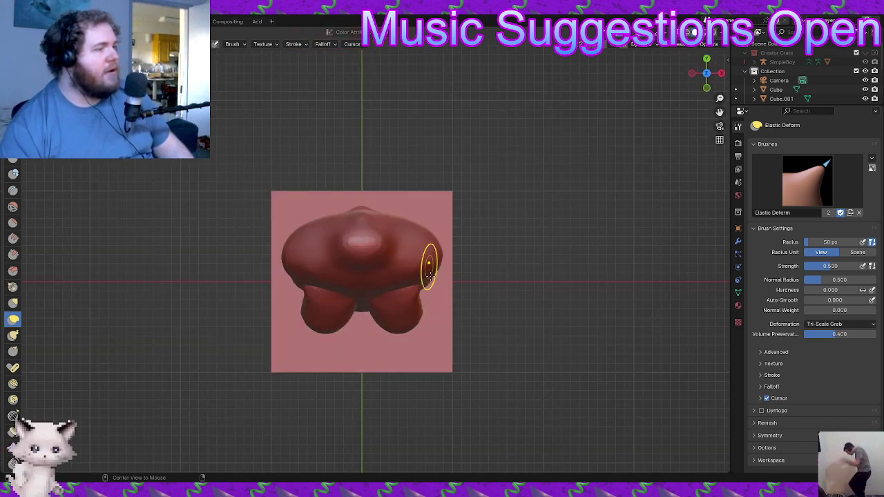
alt+middle_drag(430, 277, 544, 293)
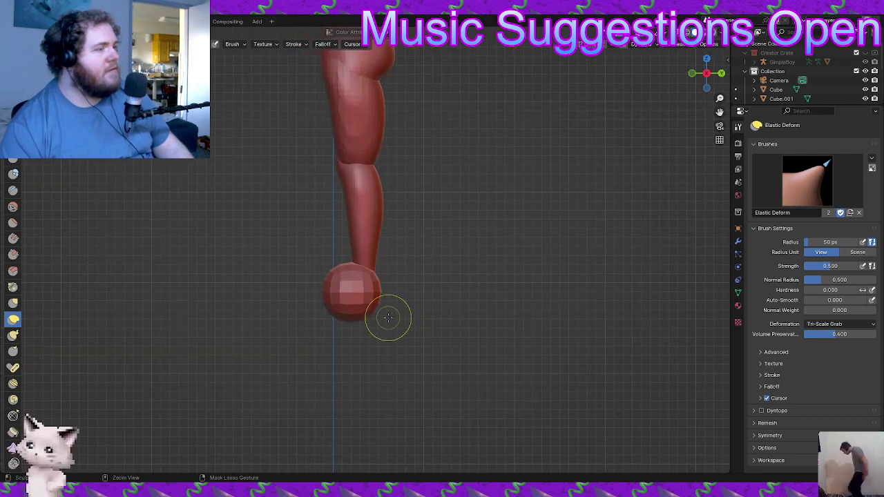
alt+middle_drag(388, 317, 356, 262)
key(ctrl+z)
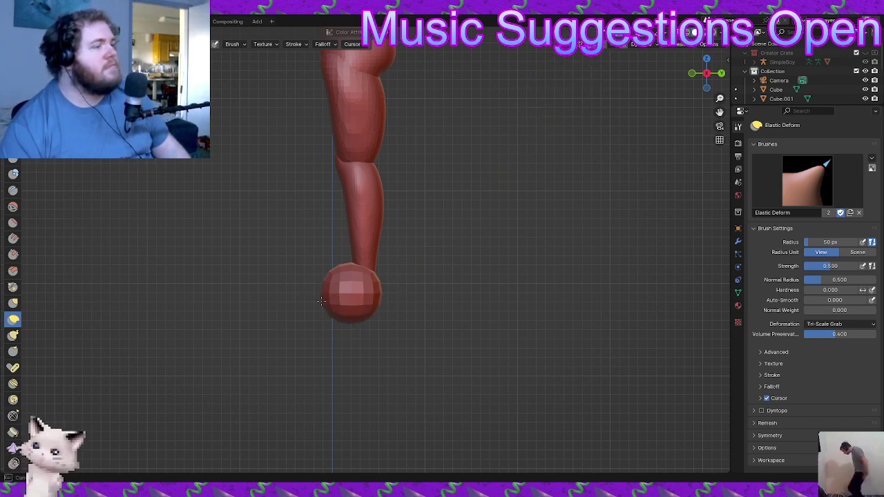
mouse_move(336, 311)
mouse_down()
mouse_move(186, 311)
mouse_move(189, 322)
mouse_up()
mouse_move(306, 271)
mouse_down()
mouse_move(256, 262)
mouse_move(212, 315)
mouse_up()
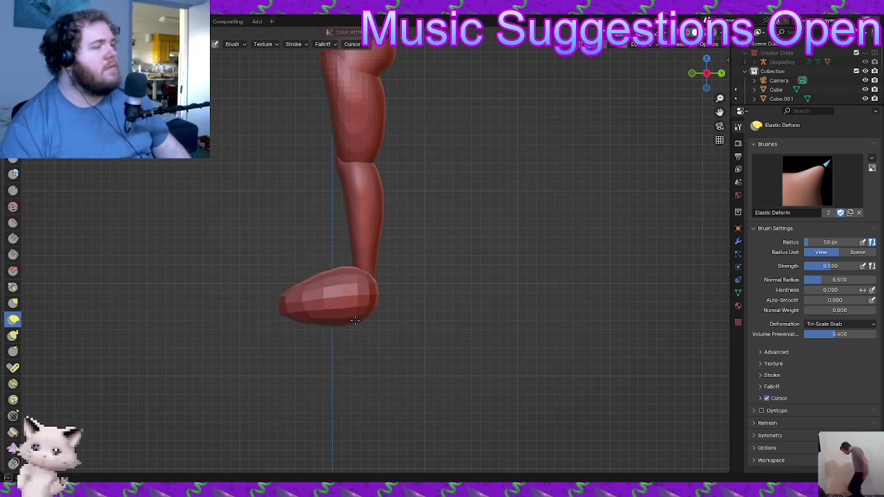
- Flatten the sole, lower the instep toward the toes and shape the heel in side view with Elastic Deform
drag(329, 338, 321, 314)
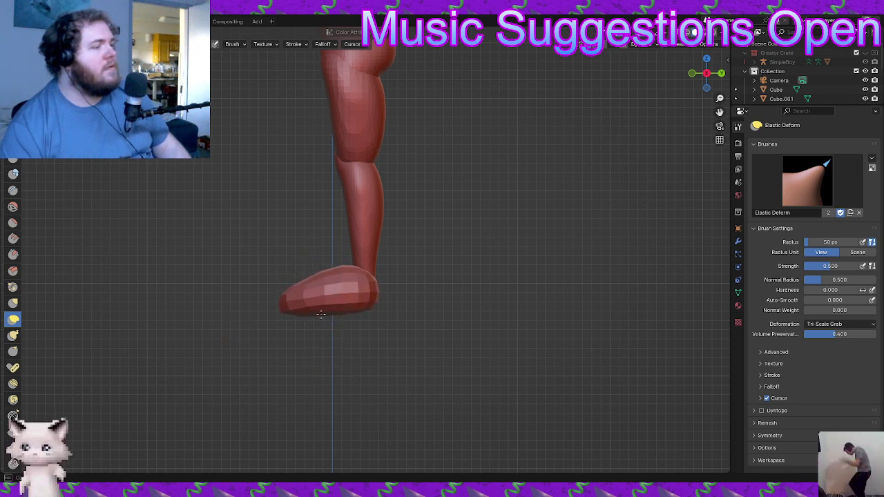
drag(329, 262, 325, 274)
mouse_move(310, 275)
mouse_down()
mouse_move(319, 285)
mouse_move(307, 290)
mouse_move(304, 312)
mouse_up()
scroll(393, 310, up, 2)
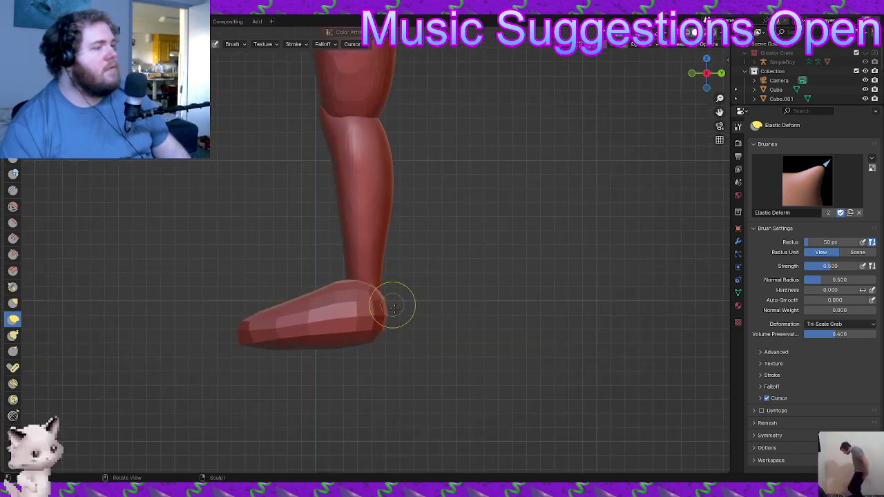
drag(393, 338, 386, 334)
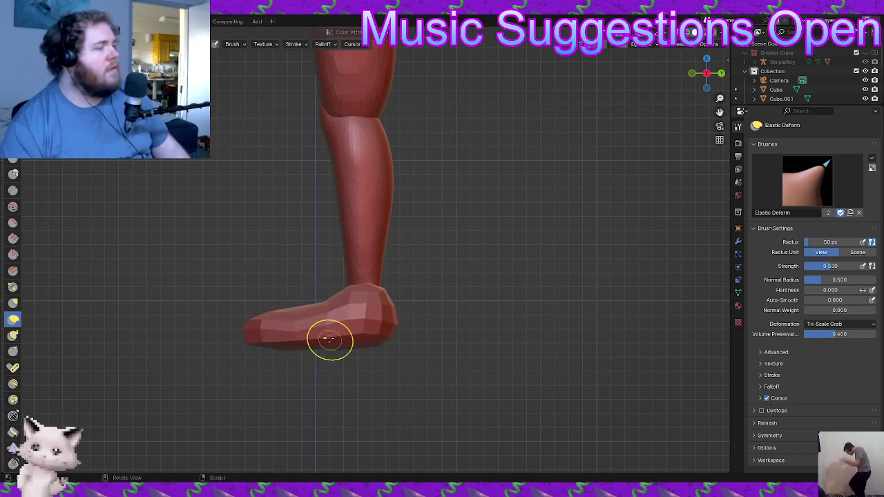
- Adjust the toe ends and width of both feet from above with Elastic Deform
middle_drag(353, 360, 425, 365)
mouse_move(380, 253)
middle_down()
mouse_move(417, 343)
mouse_move(404, 300)
middle_up()
drag(366, 231, 429, 224)
drag(353, 217, 363, 209)
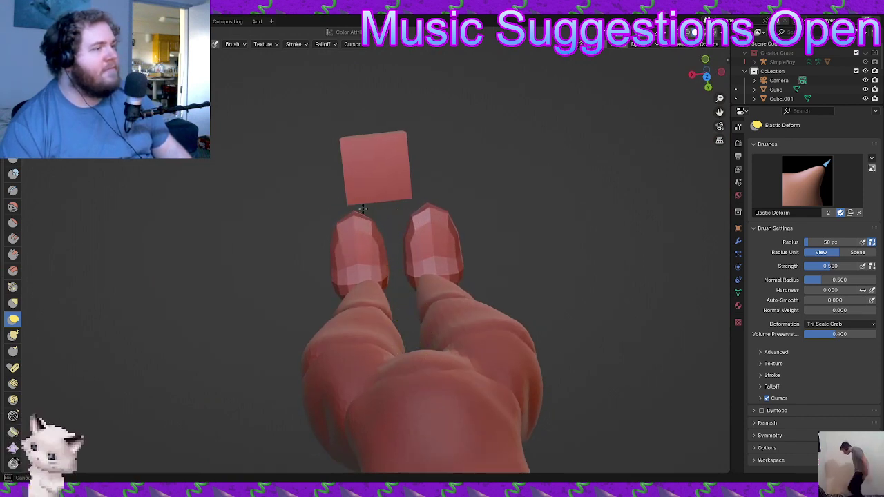
mouse_move(383, 222)
middle_down()
mouse_move(474, 246)
mouse_move(483, 214)
mouse_move(381, 223)
middle_up()
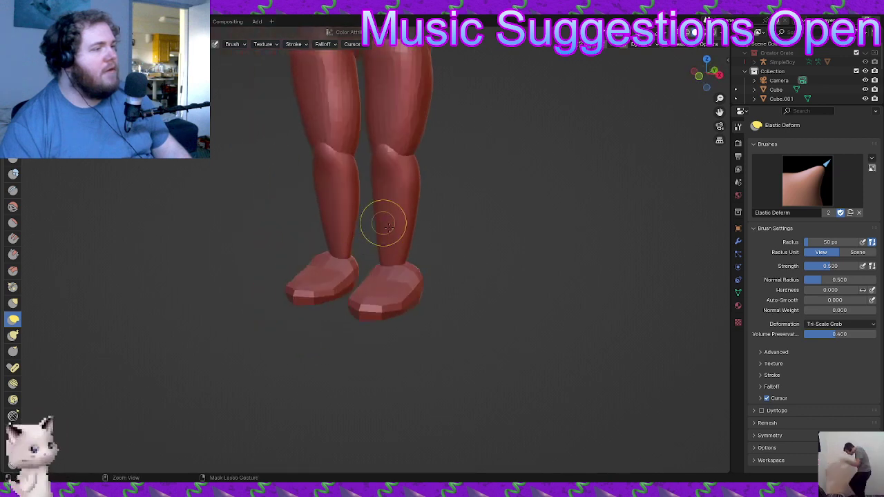
- Turn the blocky feet into smoother rounded forms with a denser mesh
scroll(388, 238, down, 3)
scroll(399, 276, down, 2)
middle_drag(407, 270, 366, 259)
shift+middle_drag(377, 256, 297, 325)
scroll(371, 315, up, 3)
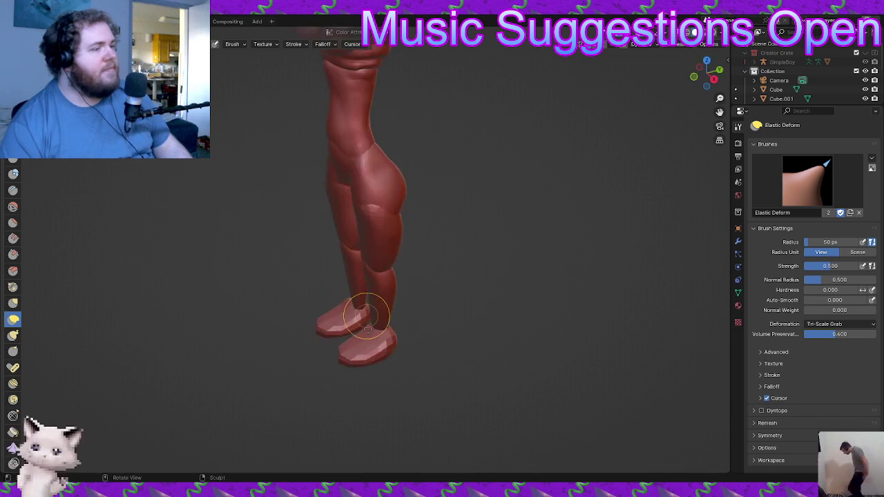
mouse_move(371, 316)
middle_down()
mouse_move(400, 311)
mouse_move(367, 296)
mouse_move(349, 270)
mouse_move(420, 301)
mouse_move(380, 315)
mouse_move(449, 357)
mouse_move(400, 369)
mouse_move(534, 108)
middle_up()
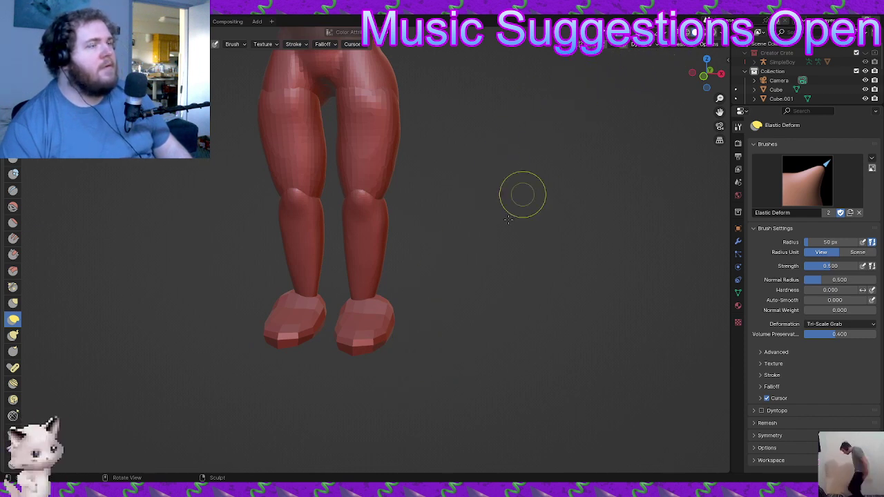
middle_drag(521, 193, 388, 313)
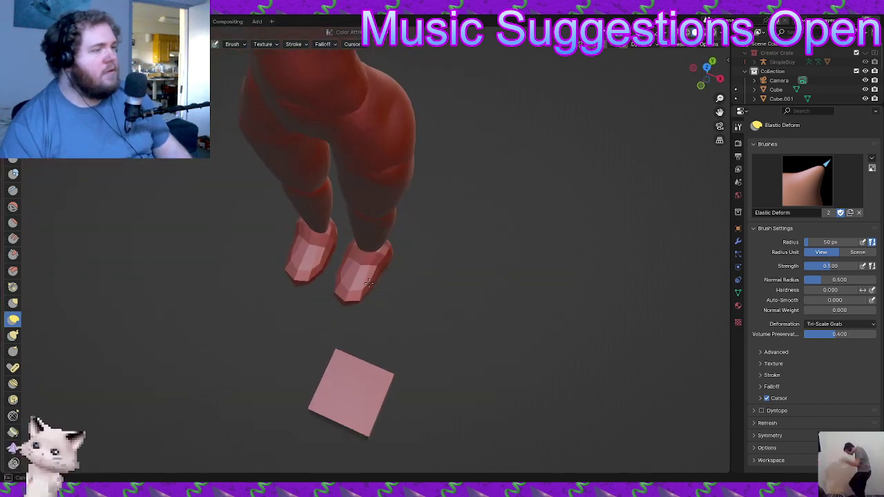
middle_drag(369, 282, 376, 320)
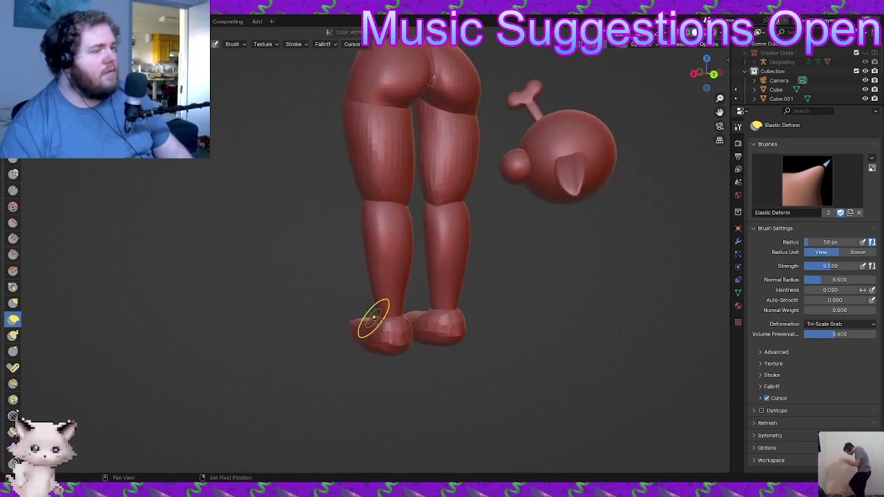
middle_drag(408, 340, 369, 315)
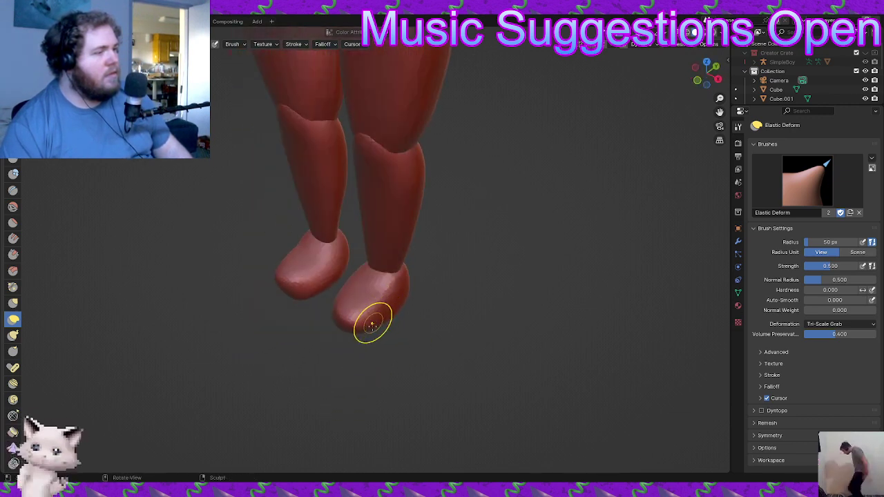
- Refine the ankles and insteps where the feet meet the lower legs with Elastic Deform
scroll(372, 325, down, 5)
middle_drag(343, 355, 382, 339)
scroll(398, 309, up, 5)
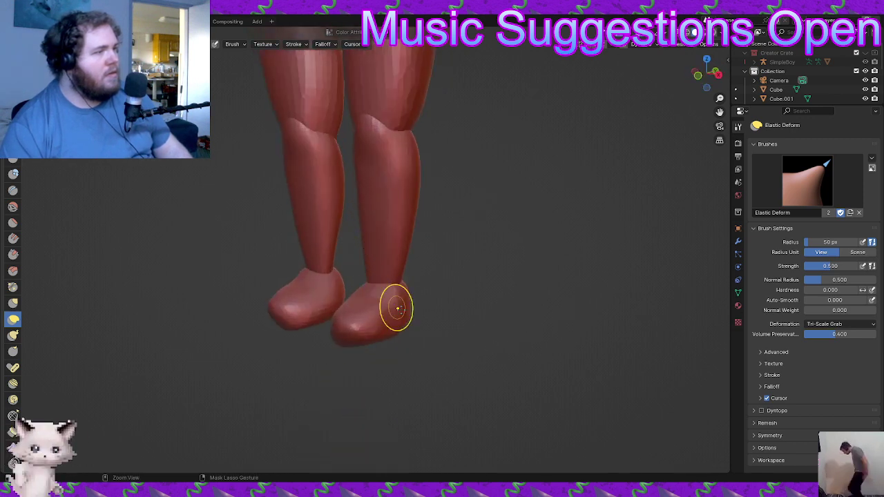
scroll(415, 307, up, 2)
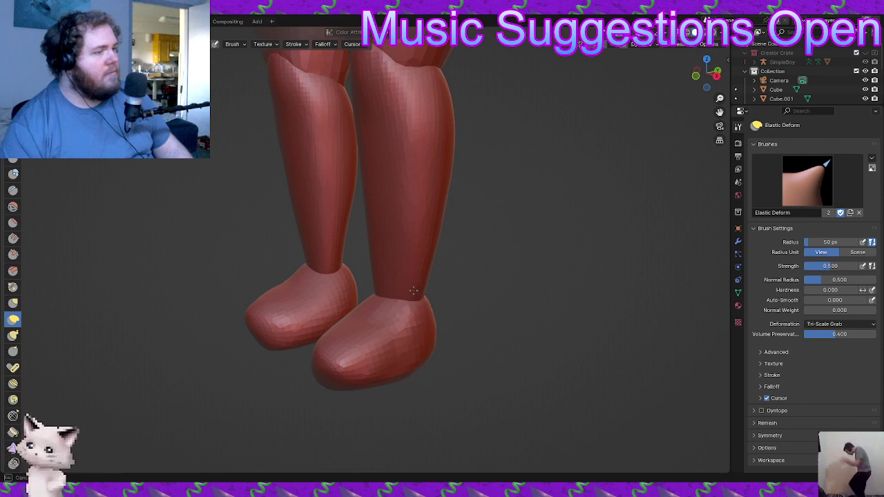
middle_drag(391, 304, 366, 315)
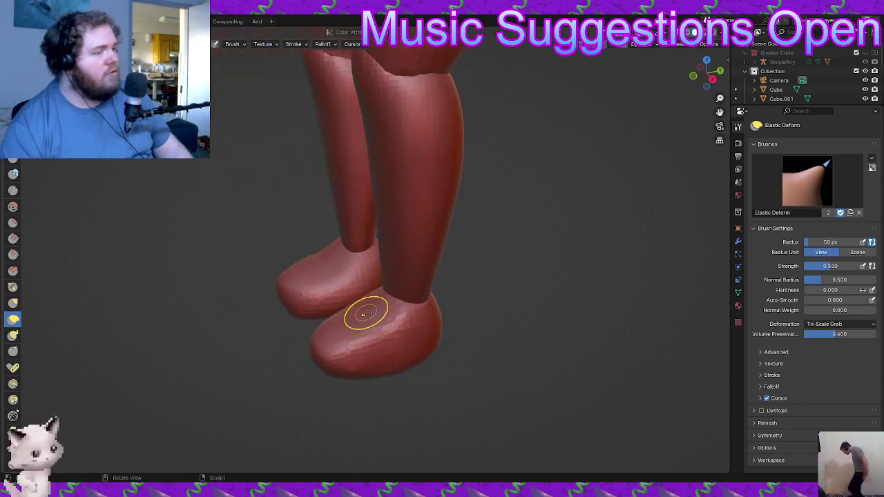
- Shape the rounded toe ends and the soles of the feet from the front and below with Elastic Deform
mouse_move(353, 358)
middle_down()
mouse_move(369, 371)
mouse_move(336, 339)
mouse_move(358, 361)
middle_up()
ctrl+drag(358, 362, 359, 357)
middle_drag(353, 351, 420, 358)
drag(389, 349, 388, 354)
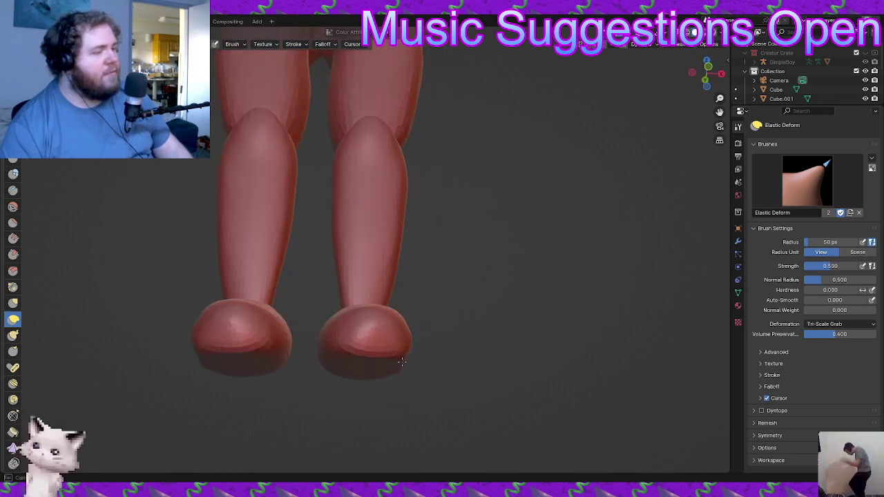
middle_drag(390, 351, 357, 386)
drag(358, 386, 392, 354)
middle_drag(407, 360, 360, 359)
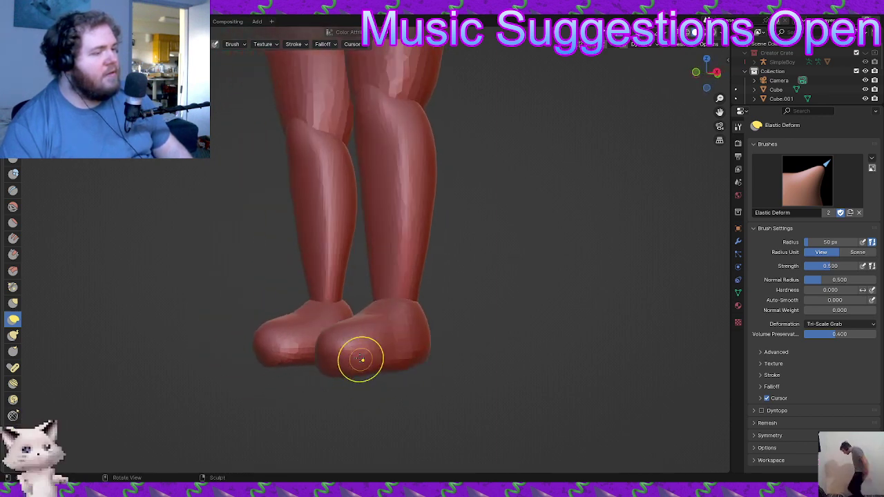
drag(323, 338, 329, 335)
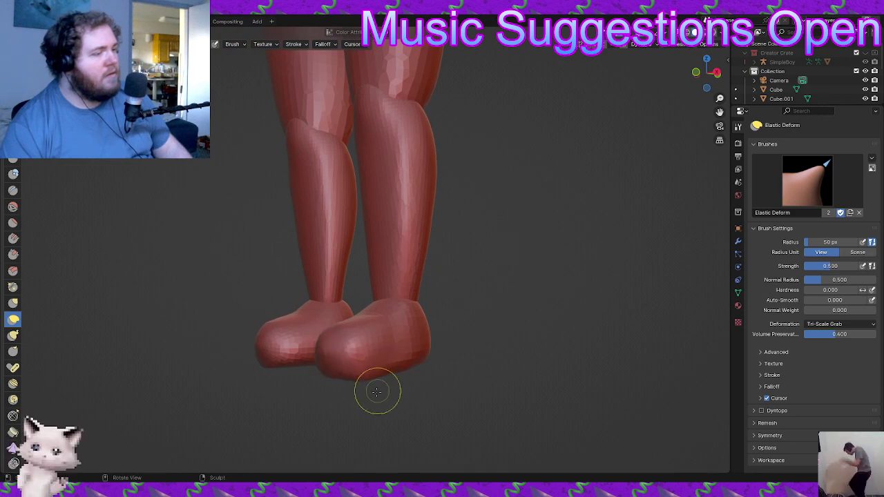
- Pull in the sides and arches of the feet so they narrow between heel and ball
mouse_move(377, 392)
middle_down()
mouse_move(320, 375)
mouse_move(368, 378)
middle_up()
middle_drag(375, 345, 459, 357)
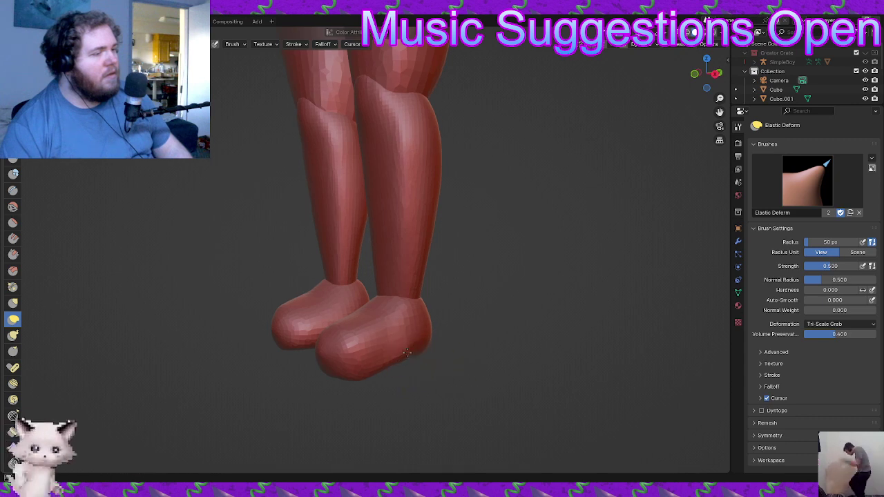
mouse_move(402, 350)
middle_down()
mouse_move(407, 328)
mouse_move(371, 322)
mouse_move(341, 301)
mouse_move(405, 319)
middle_up()
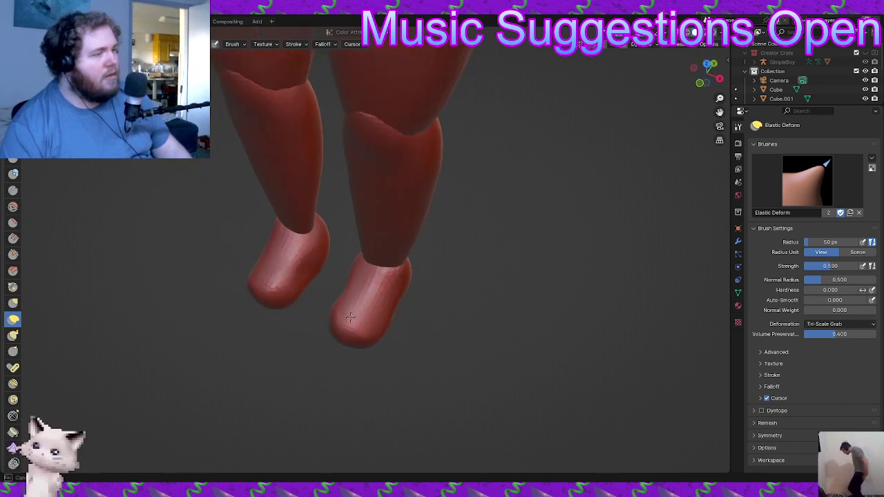
middle_drag(359, 284, 420, 353)
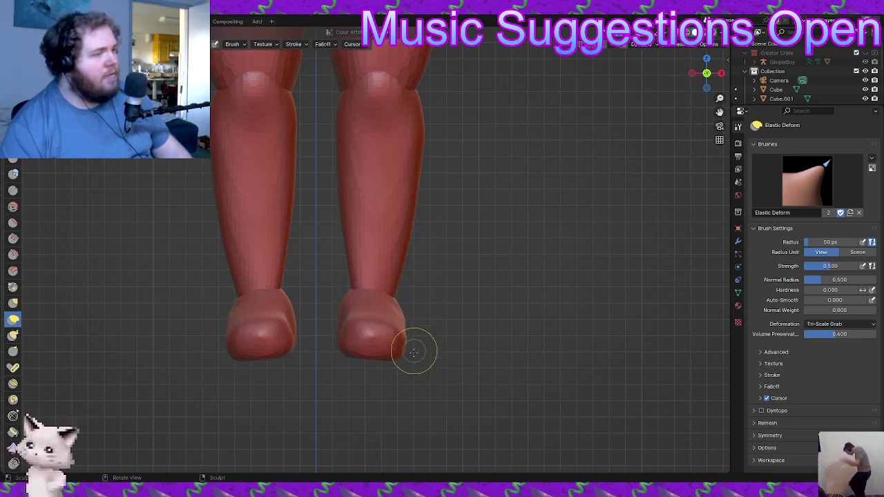
- Round the heels and refine the backs of the feet below the calves with Elastic Deform
middle_drag(413, 353, 396, 371)
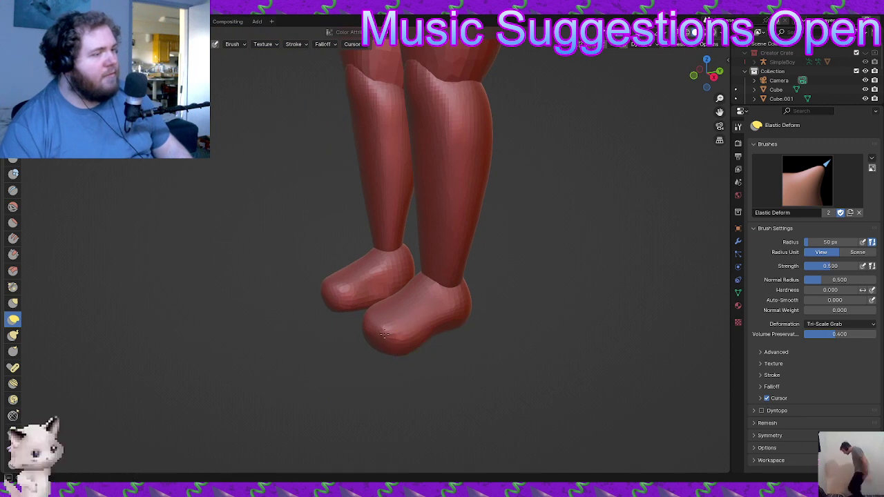
middle_drag(391, 324, 355, 322)
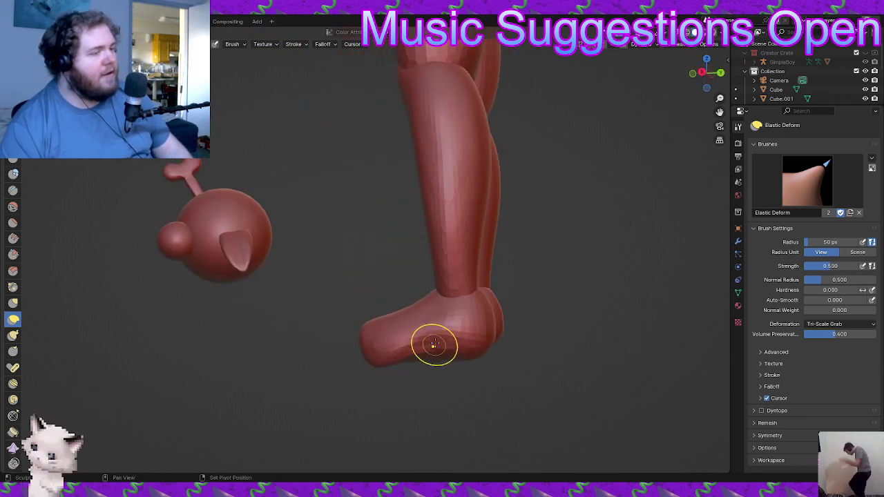
mouse_move(407, 370)
middle_down()
mouse_move(420, 331)
mouse_move(348, 375)
middle_up()
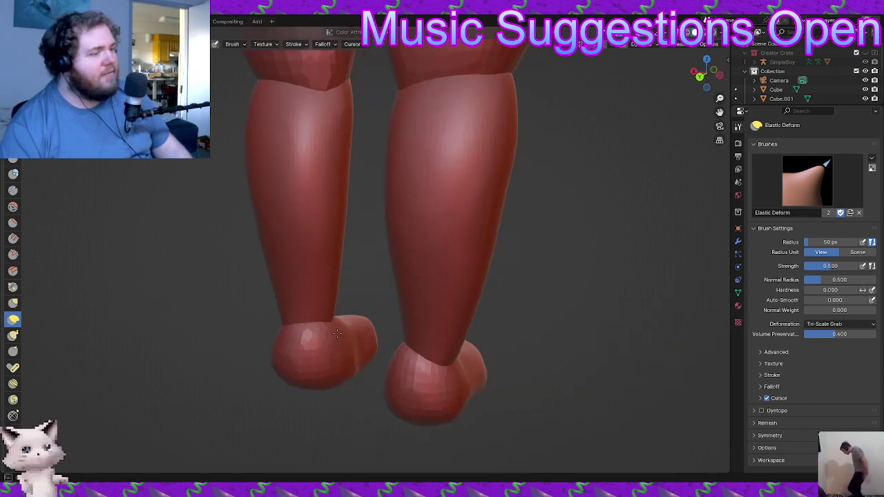
drag(337, 334, 336, 335)
drag(332, 343, 322, 332)
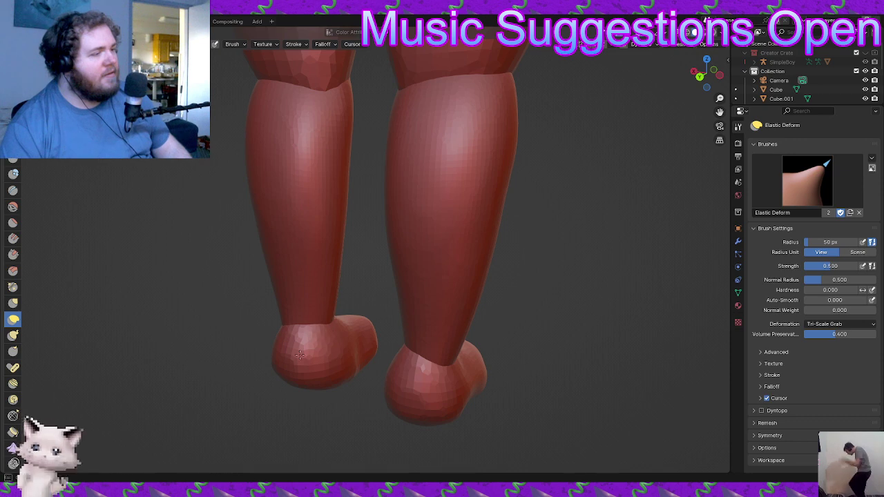
- Refine the top of the foot between instep and toes with Elastic Deform
middle_drag(306, 349, 316, 325)
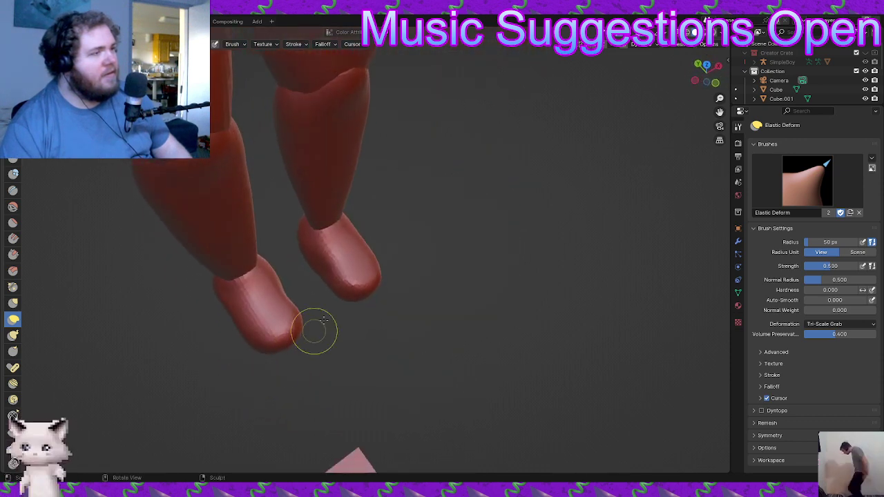
middle_drag(314, 254, 310, 247)
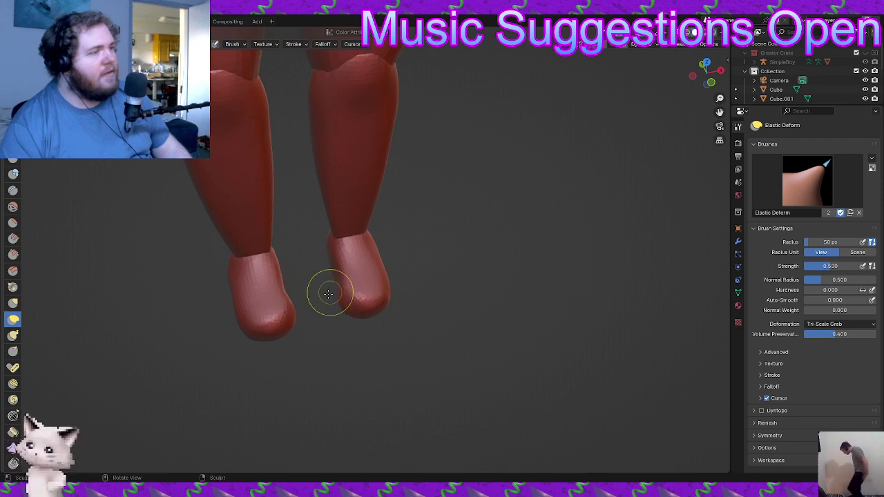
mouse_move(328, 294)
middle_down()
mouse_move(286, 326)
mouse_move(358, 274)
mouse_move(415, 269)
mouse_move(460, 251)
middle_up()
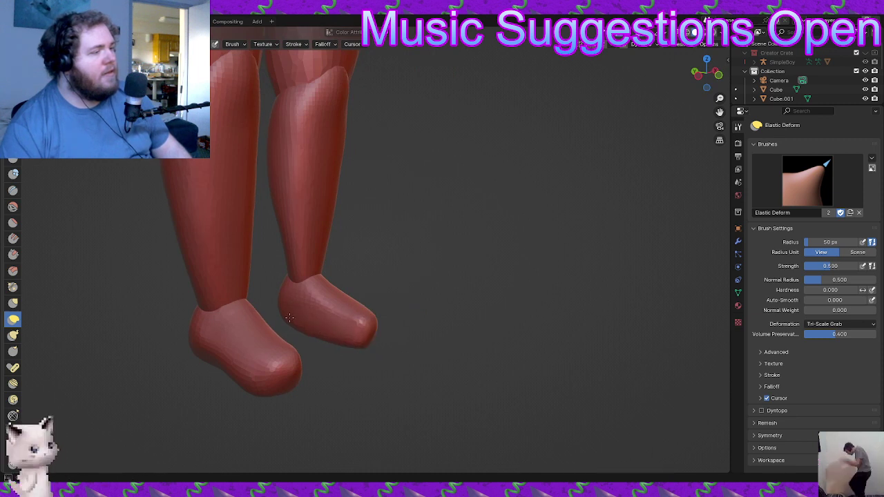
middle_drag(353, 309, 329, 309)
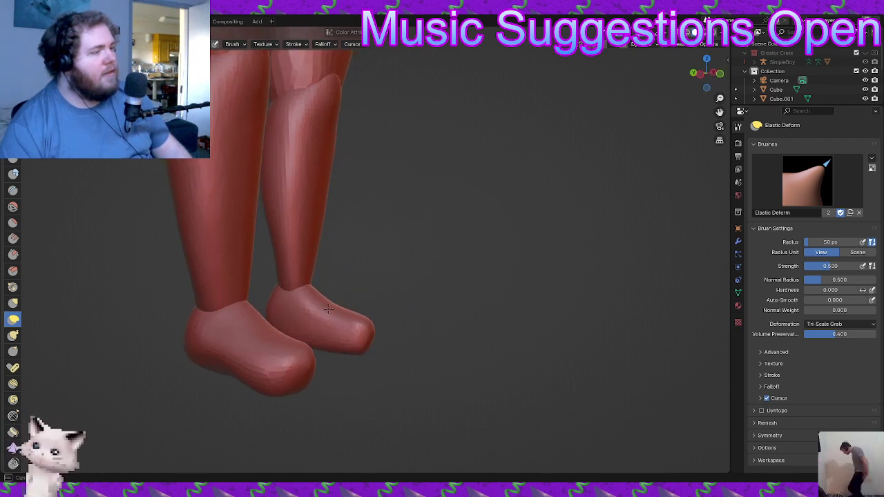
mouse_move(332, 297)
mouse_down()
mouse_move(327, 308)
mouse_move(360, 337)
mouse_up()
- Examine the feet and the full body's proportions from the front, side and above
mouse_move(359, 339)
middle_down()
mouse_move(320, 362)
mouse_move(393, 350)
mouse_move(383, 326)
mouse_move(404, 339)
mouse_move(385, 347)
mouse_move(373, 340)
mouse_move(389, 421)
middle_up()
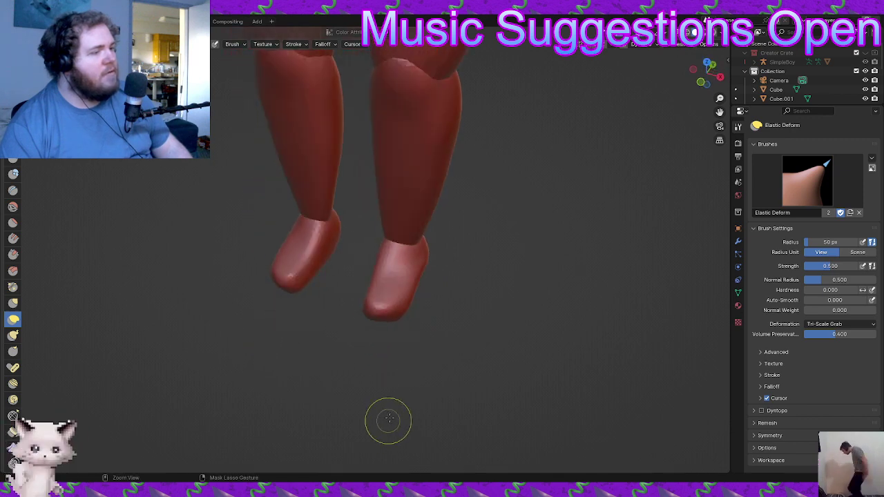
mouse_move(386, 308)
middle_down()
mouse_move(405, 332)
mouse_move(381, 320)
middle_up()
scroll(409, 340, down, 9)
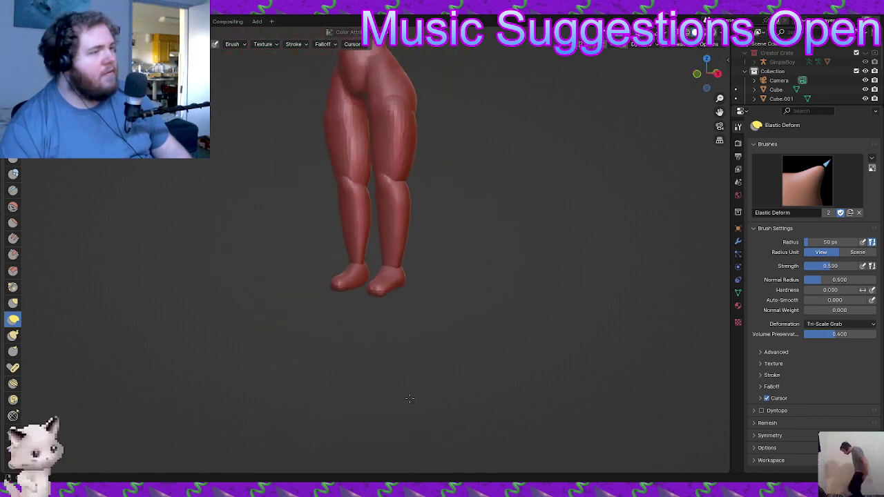
mouse_move(430, 343)
middle_down()
mouse_move(375, 371)
mouse_move(322, 379)
mouse_move(345, 349)
mouse_move(404, 336)
mouse_move(405, 328)
middle_up()
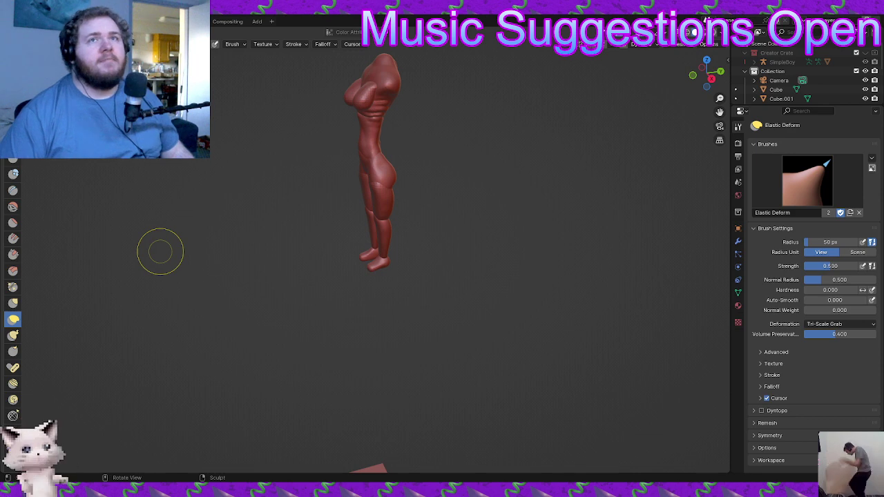
middle_drag(488, 254, 466, 329)
scroll(465, 329, up, 2)
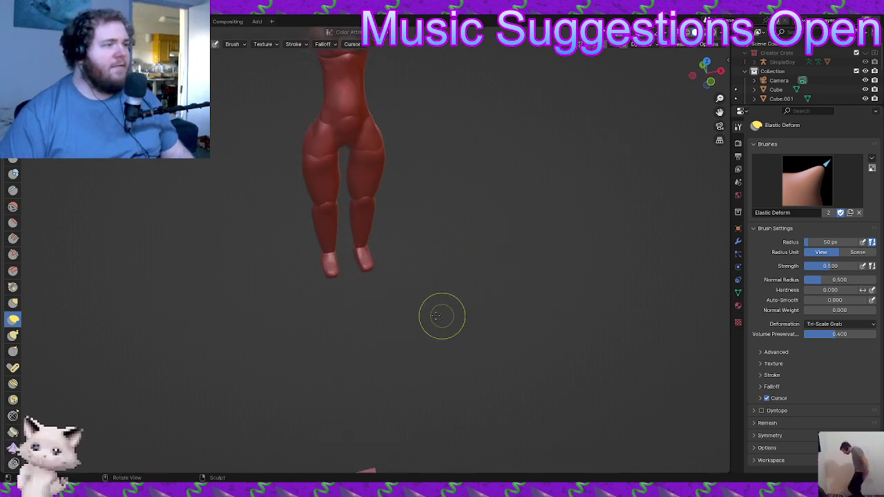
scroll(440, 313, up, 2)
- Set the remesh voxel size for the feet to about 0.0305 m
middle_drag(382, 297, 316, 282)
scroll(371, 343, up, 6)
middle_drag(352, 339, 357, 299)
key(r)
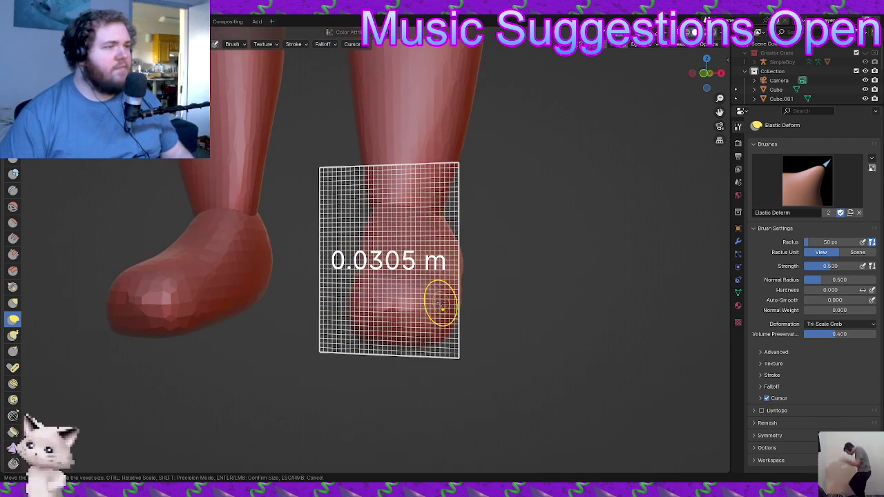
click(440, 301)
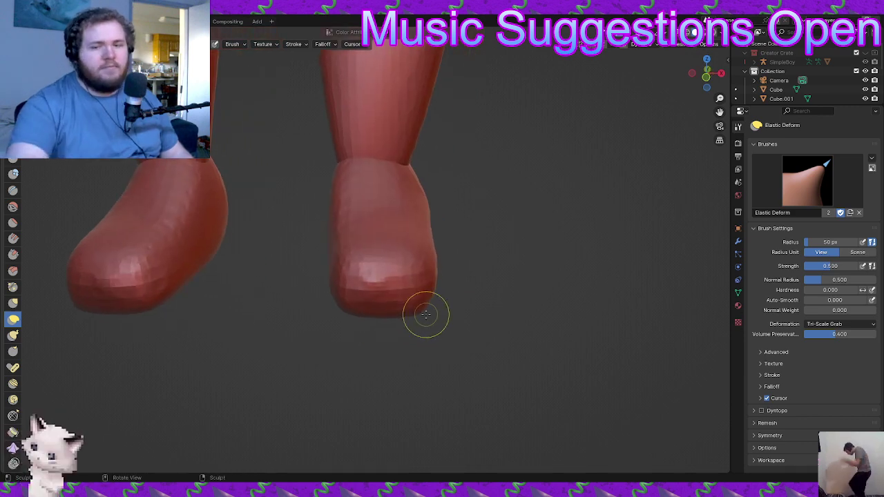
- Examine the shape of both feet from the front, the sides and behind
scroll(427, 314, down, 5)
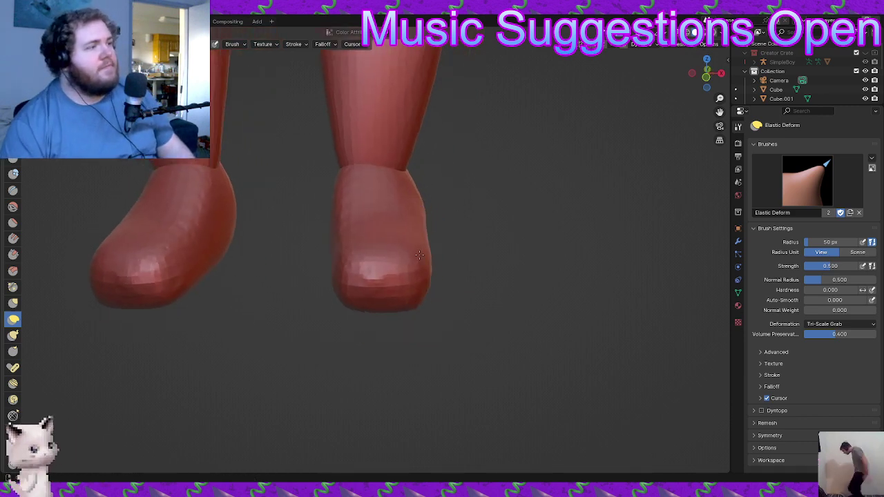
ctrl+middle_drag(422, 246, 410, 229)
mouse_move(372, 210)
mouse_down()
mouse_move(364, 181)
mouse_move(387, 217)
mouse_up()
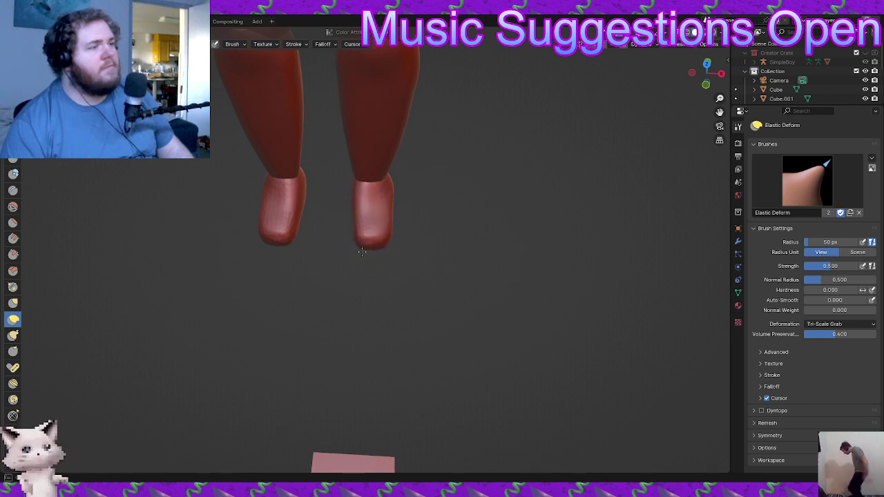
middle_drag(359, 255, 345, 262)
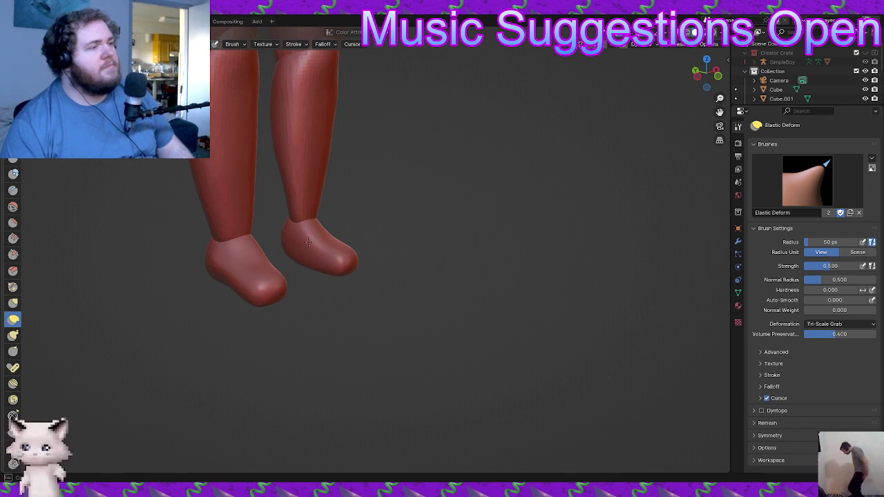
middle_drag(288, 239, 345, 253)
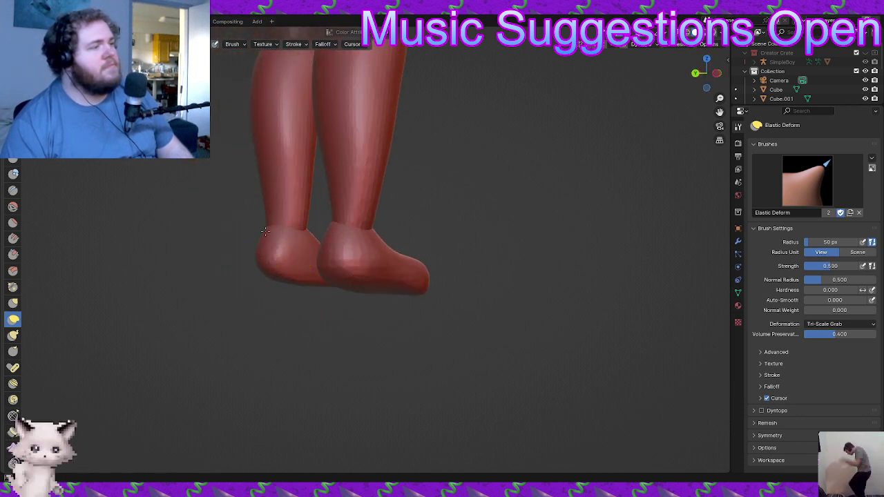
middle_drag(261, 249, 390, 262)
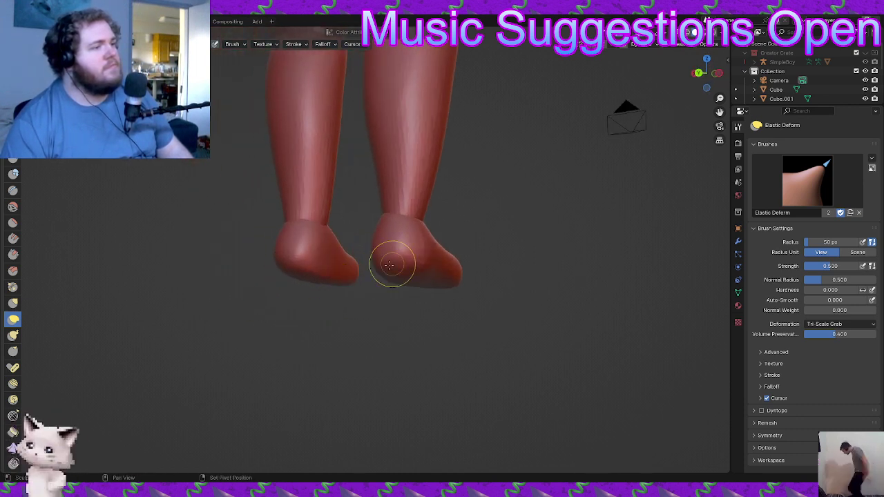
middle_drag(328, 276, 435, 248)
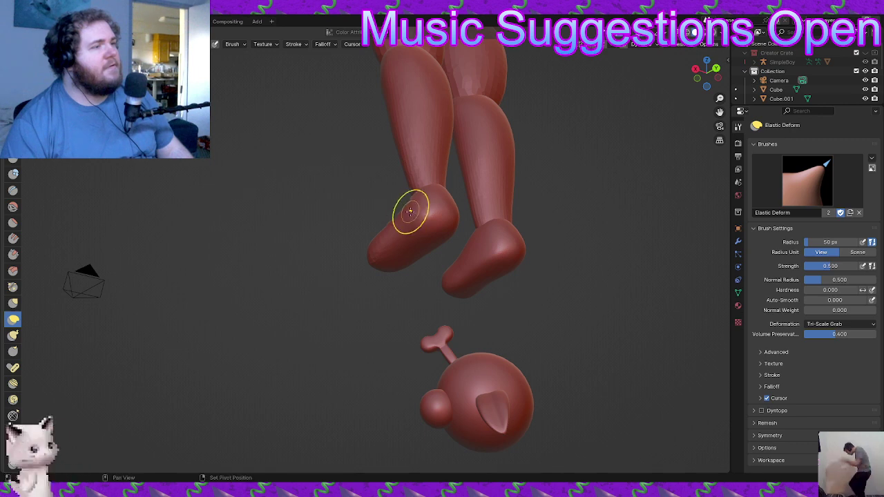
mouse_move(409, 207)
middle_down()
mouse_move(462, 275)
mouse_move(415, 300)
mouse_move(343, 316)
middle_up()
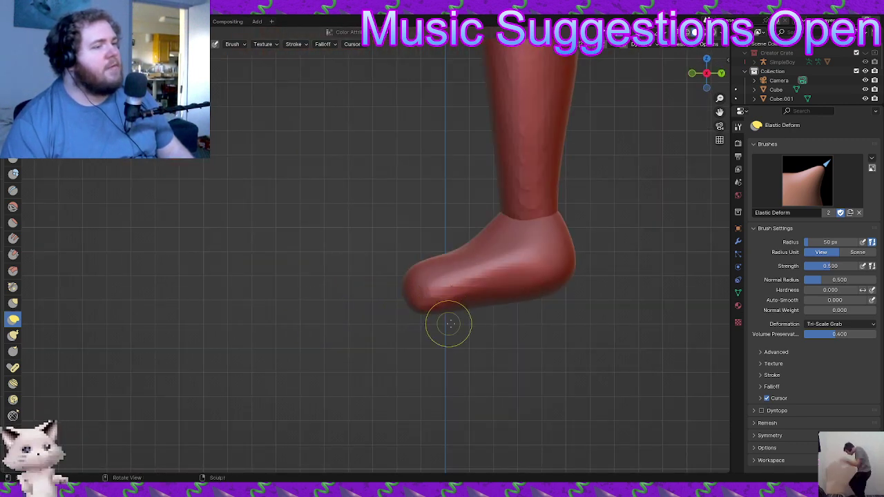
- Reshape the back of the ankle above the heel in side view with Elastic Deform and smooth the side of the foot
shift+middle_drag(450, 323, 400, 250)
scroll(413, 292, down, 2)
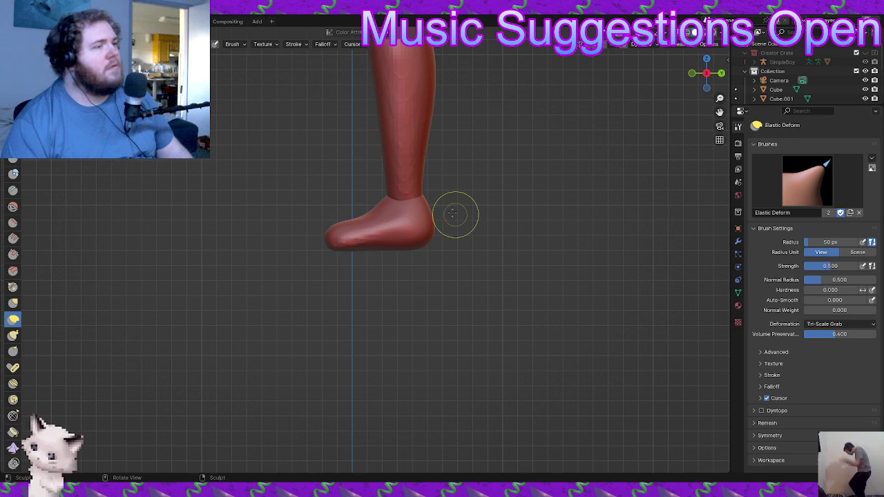
ctrl+middle_drag(440, 222, 446, 187)
drag(475, 196, 465, 194)
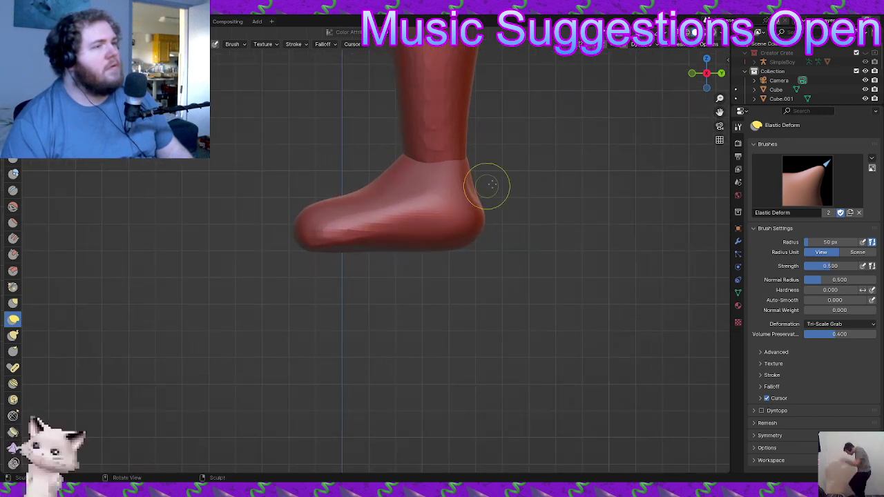
mouse_move(474, 181)
mouse_down()
mouse_move(467, 182)
mouse_move(474, 167)
mouse_move(477, 192)
mouse_move(466, 197)
mouse_move(468, 172)
mouse_move(462, 181)
mouse_up()
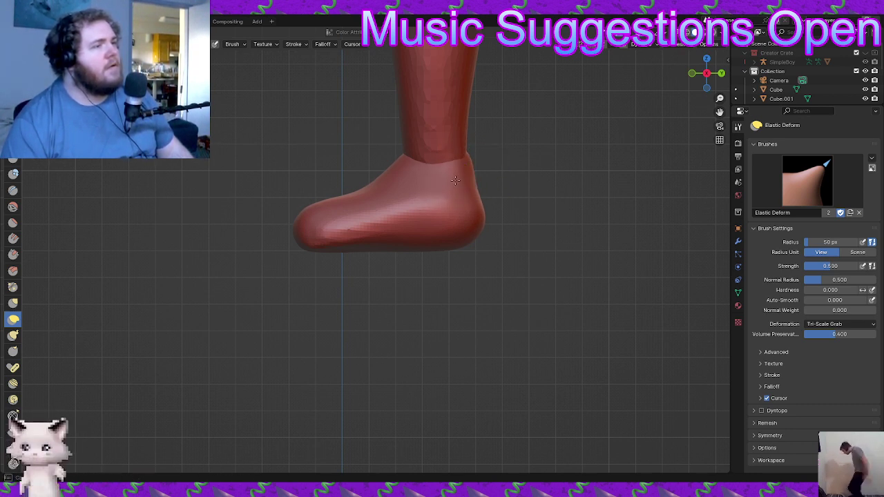
mouse_move(394, 209)
shift+mouse_down()
mouse_move(352, 223)
mouse_move(404, 228)
shift+mouse_up()
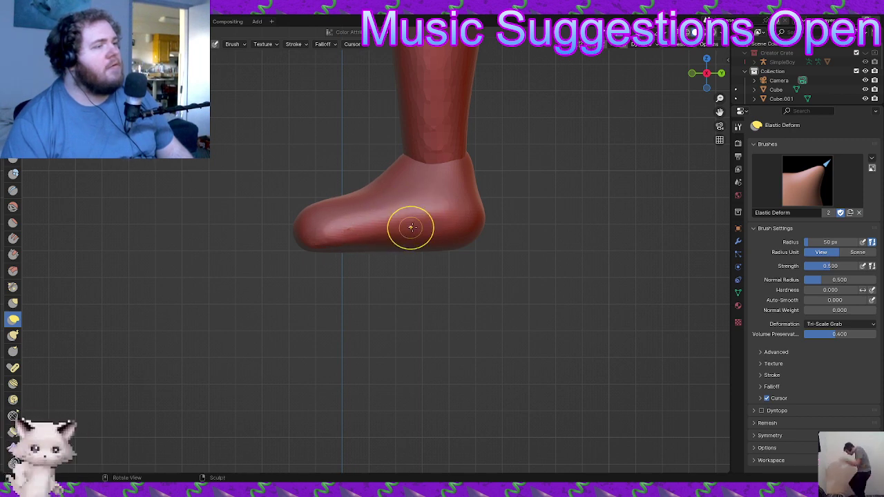
- From behind, pull the foot's lower inner edge toward the body's centre line with Elastic Deform
mouse_move(495, 239)
middle_down()
mouse_move(359, 258)
mouse_move(403, 254)
mouse_move(410, 262)
middle_up()
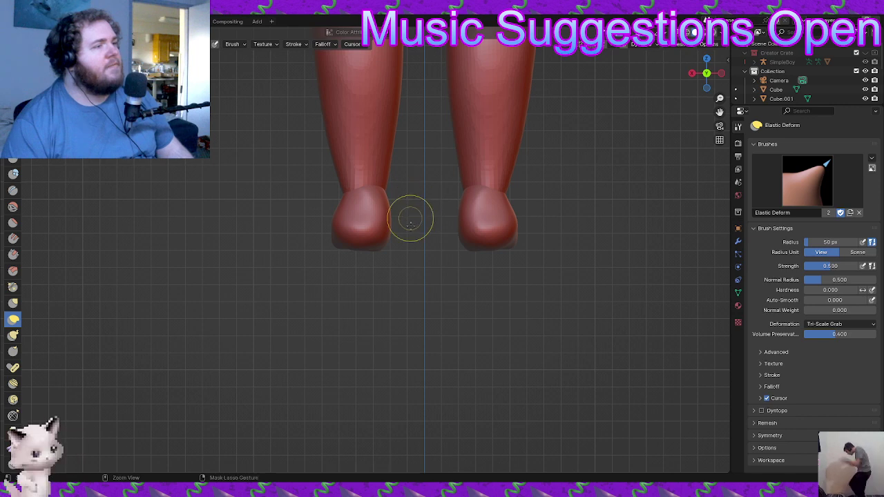
scroll(408, 215, up, 2)
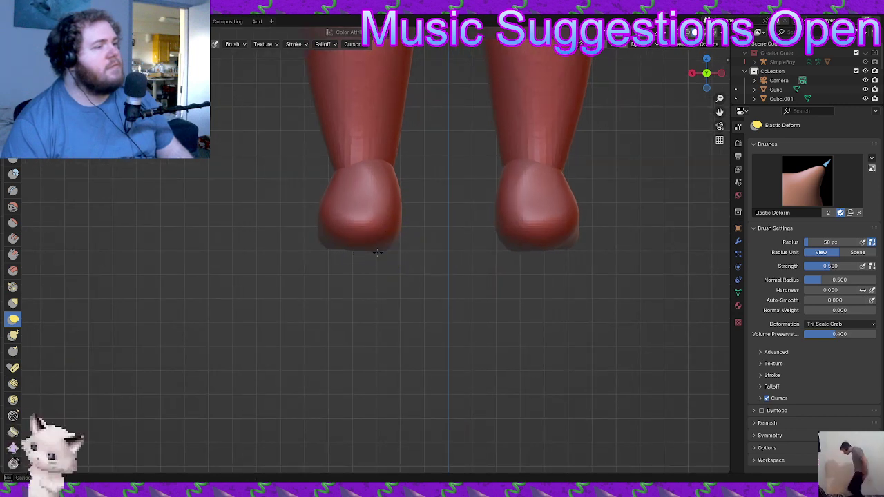
mouse_move(378, 250)
mouse_down()
mouse_move(387, 235)
mouse_move(453, 243)
mouse_move(399, 246)
mouse_up()
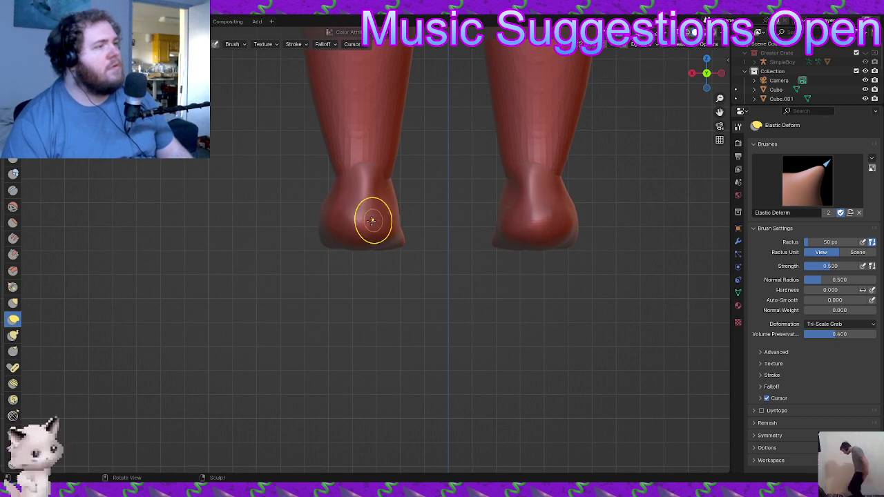
- Examine the reshaped heels and toes of both feet from behind, the side, the front and above
middle_drag(372, 220, 342, 199)
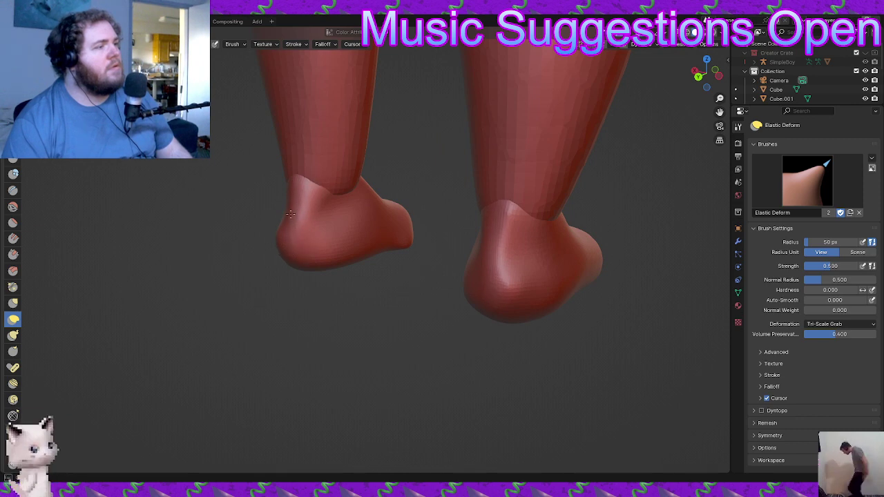
middle_drag(286, 246, 291, 189)
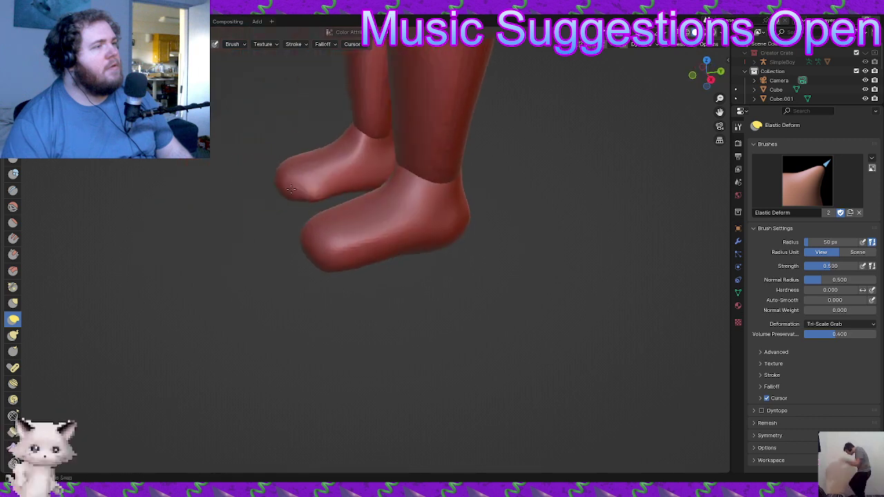
middle_drag(339, 253, 404, 365)
mouse_move(387, 327)
middle_down()
mouse_move(393, 339)
mouse_move(377, 221)
middle_up()
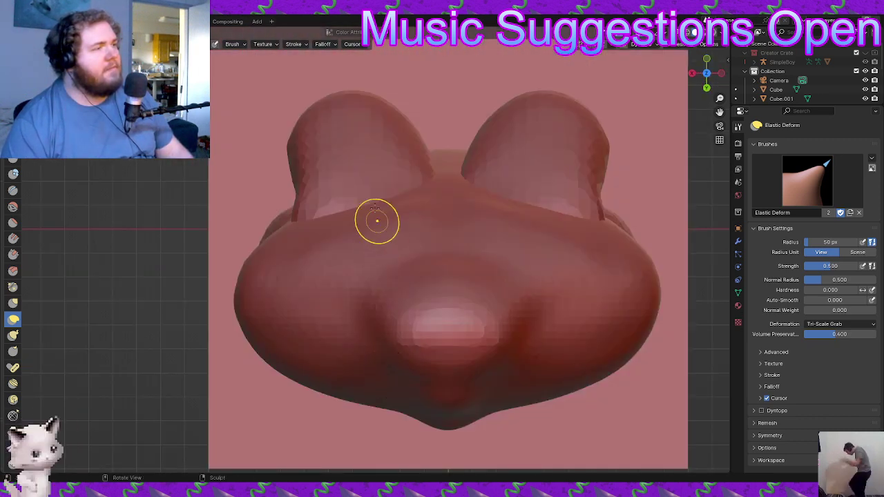
alt+middle_drag(374, 161, 396, 159)
alt+middle_drag(402, 219, 379, 377)
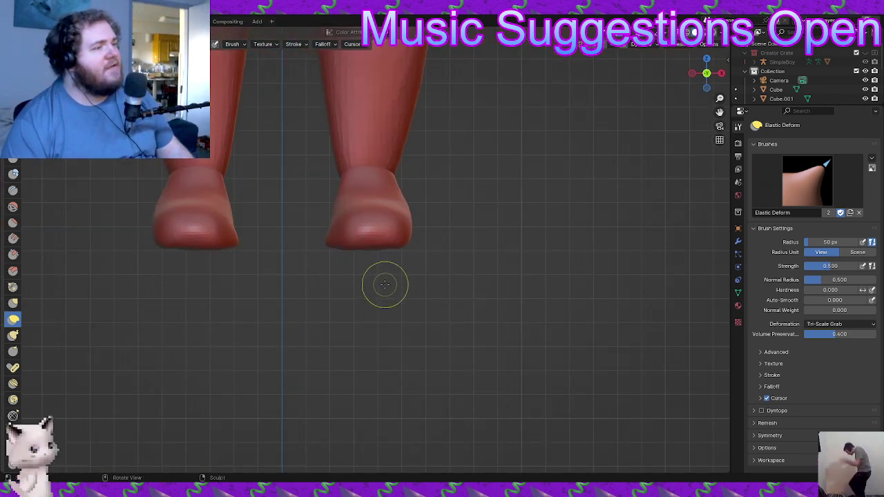
middle_drag(385, 286, 382, 353)
mouse_move(329, 272)
middle_down()
mouse_move(320, 286)
mouse_move(317, 267)
middle_up()
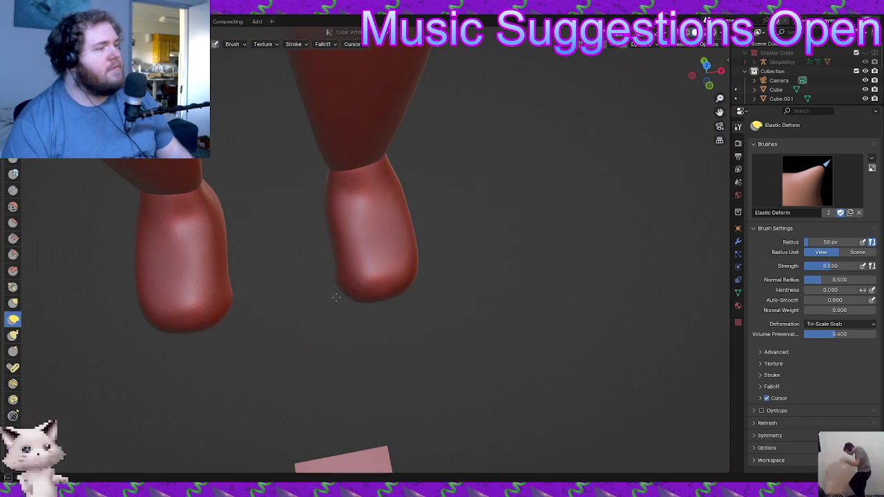
- Isolate a round toe area at the inner front of each foot by masking the rest of the feet
mouse_move(315, 252)
middle_down()
mouse_move(335, 295)
mouse_move(401, 265)
mouse_move(405, 272)
mouse_move(325, 262)
mouse_move(351, 234)
mouse_move(355, 244)
middle_up()
shift+middle_drag(355, 243, 352, 283)
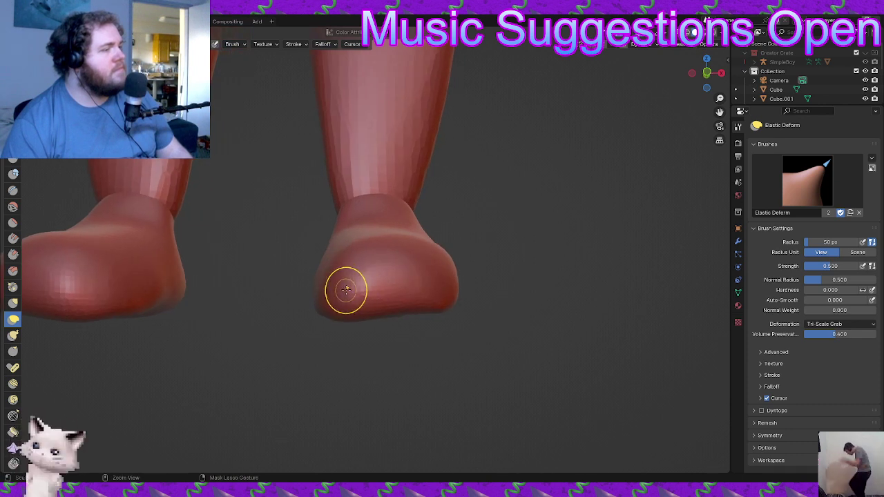
mouse_move(343, 288)
mouse_down()
mouse_move(371, 284)
mouse_move(375, 296)
mouse_move(405, 310)
mouse_move(395, 304)
mouse_up()
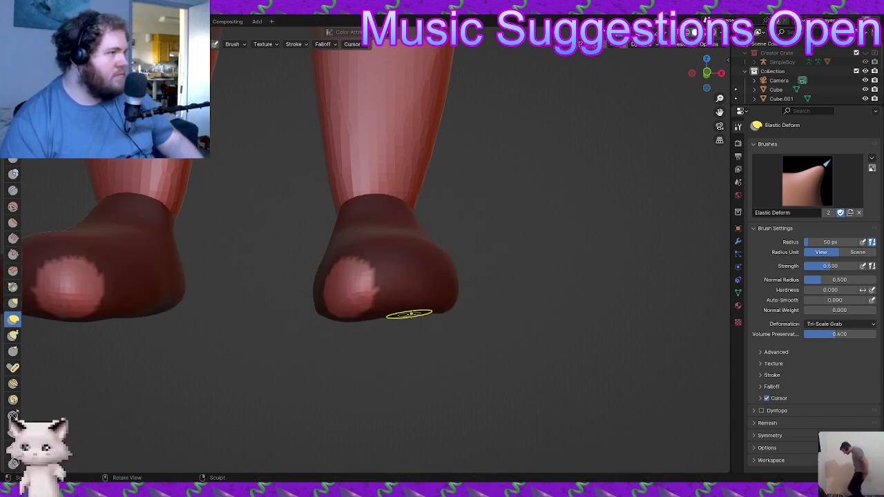
- Show the model from the top and hide Cube, Cube.001, Cube.002, Cube.003, Cube.006 and Sphere.001 so only the feet remain over the plane
key(KP_7)
scroll(459, 180, down, 4)
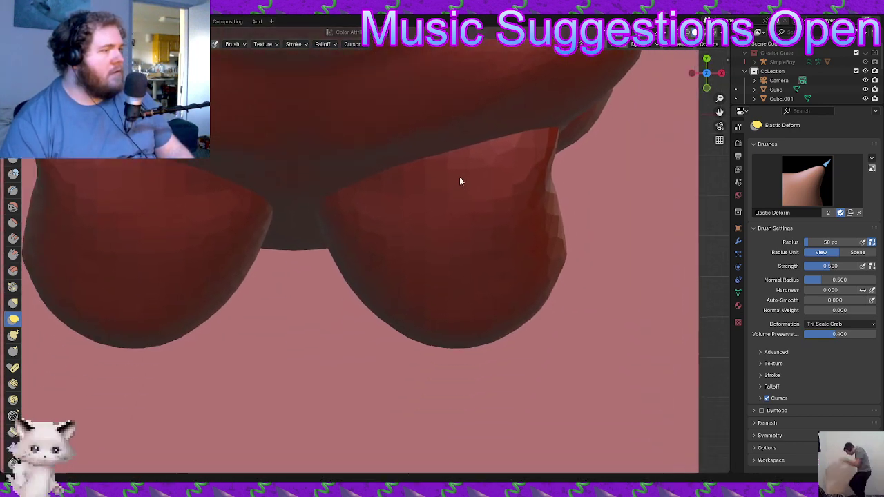
scroll(346, 384, down, 4)
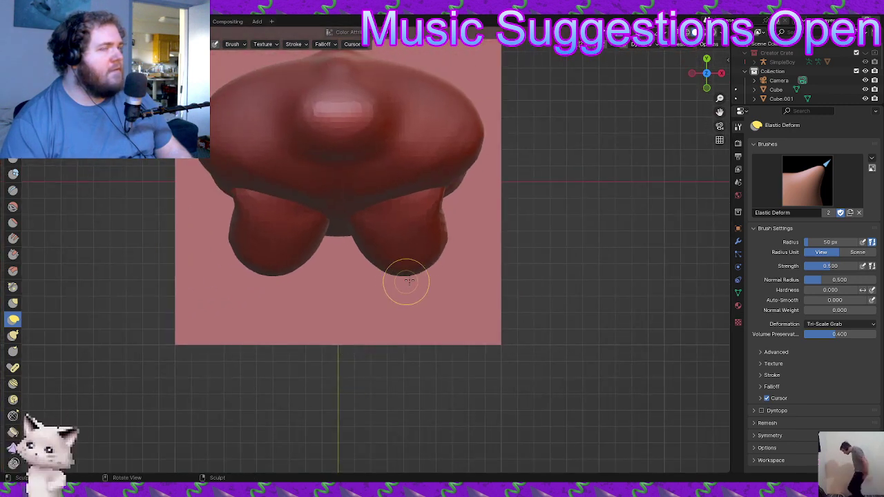
scroll(836, 76, down, 3)
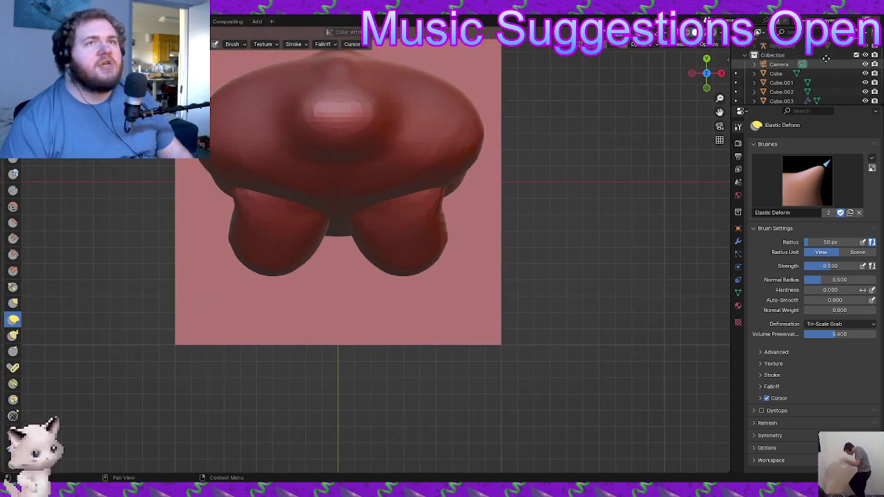
click(866, 59)
click(866, 67)
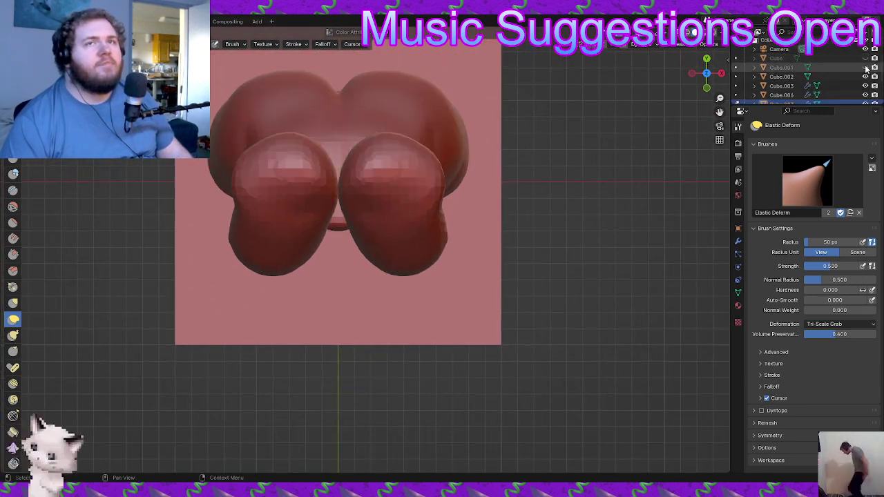
click(866, 76)
click(865, 86)
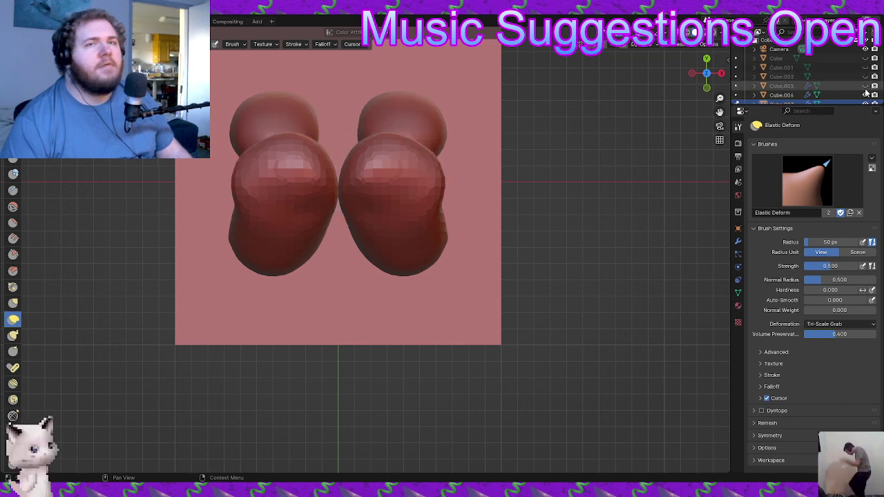
drag(866, 92, 865, 101)
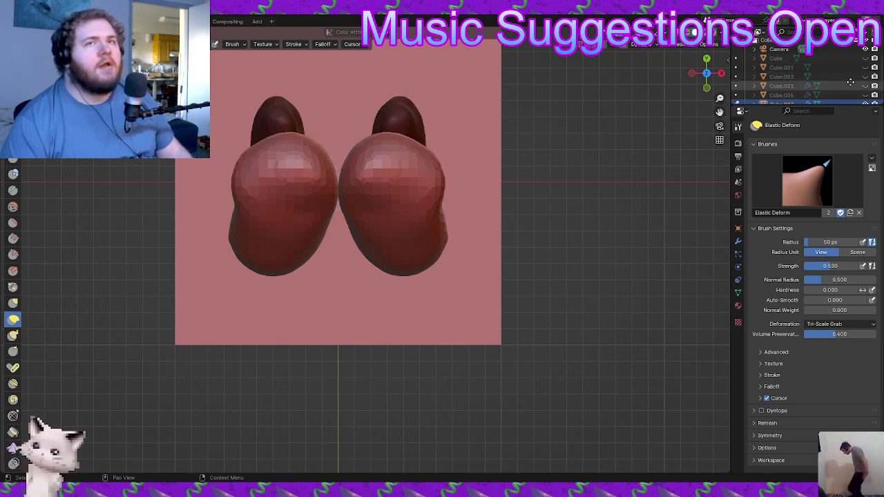
scroll(853, 76, down, 3)
scroll(848, 59, down, 2)
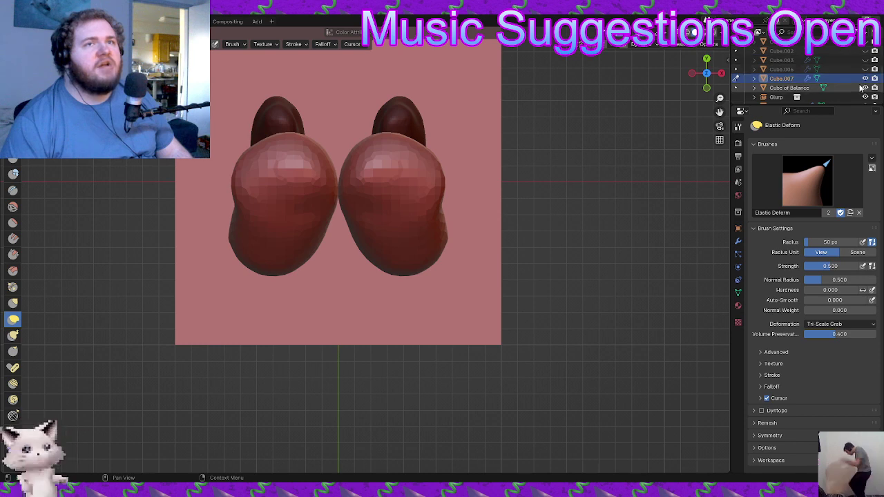
click(866, 95)
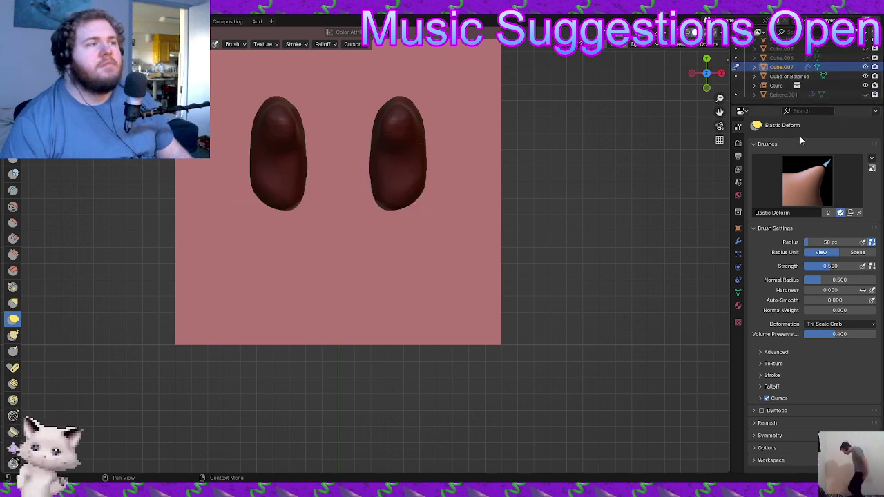
- Try pulling the unmasked toe area forward out of each foot with Elastic Deform in top view, and undo the pull
shift+middle_drag(396, 219, 409, 254)
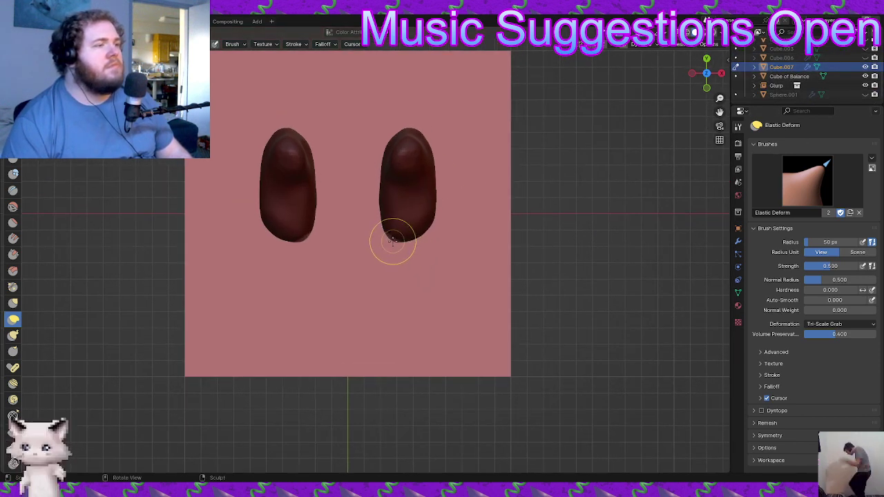
drag(392, 240, 393, 243)
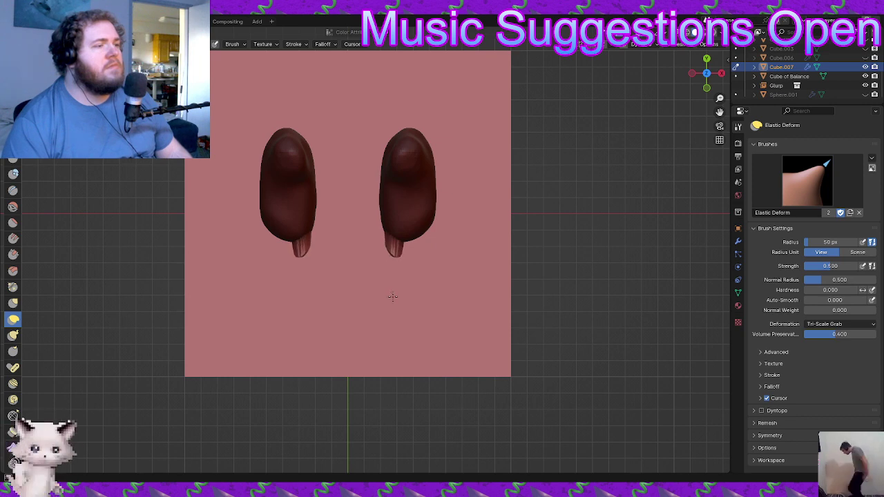
drag(392, 297, 405, 296)
scroll(415, 296, up, 2)
key(ctrl+z)
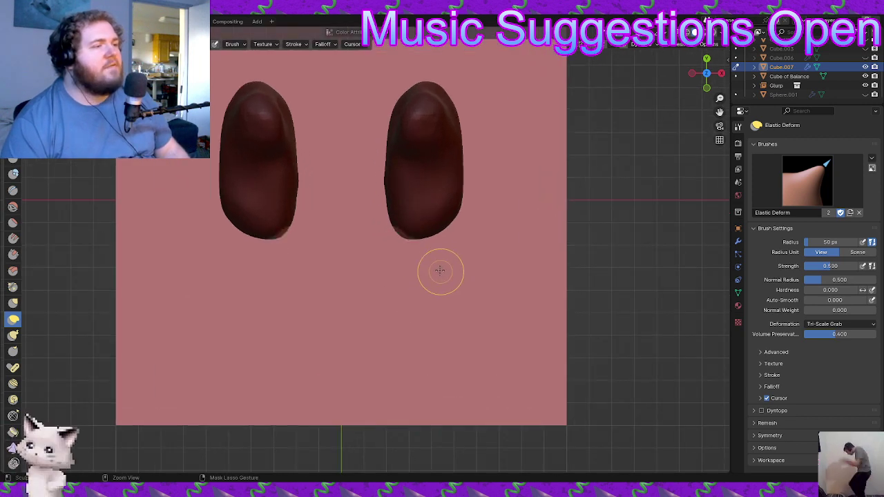
- Clear the mask and mask a new round toe area at the inner front of each foot
middle_drag(442, 274, 436, 198)
scroll(430, 224, up, 2)
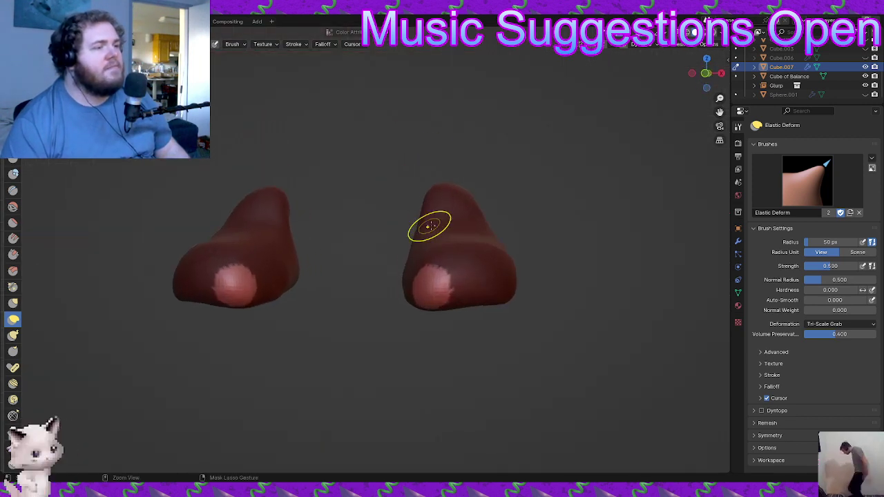
middle_drag(474, 319, 393, 261)
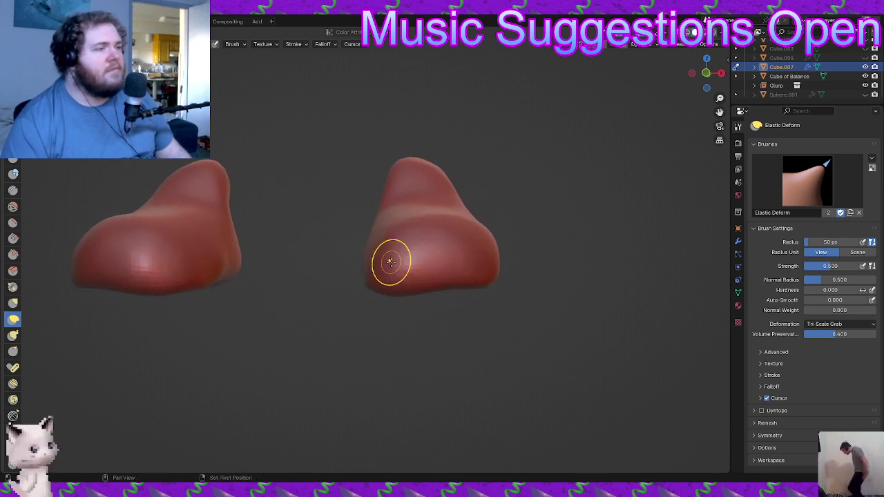
drag(391, 262, 411, 270)
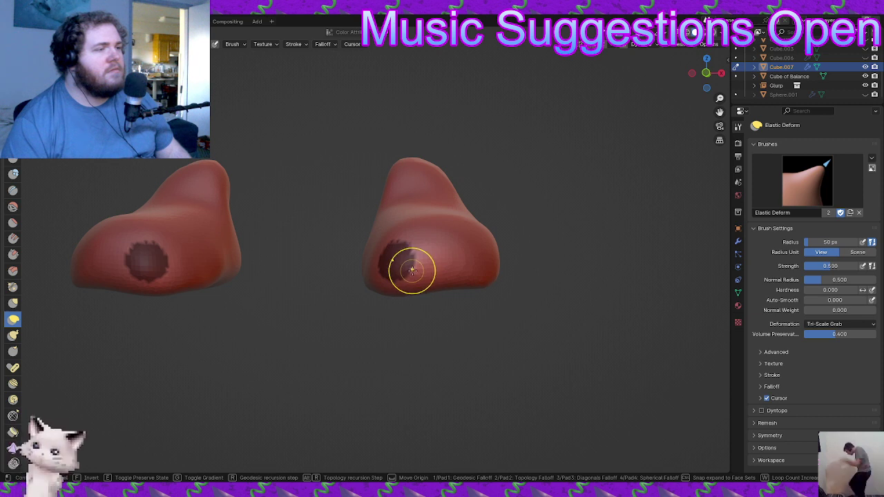
middle_drag(434, 296, 446, 286)
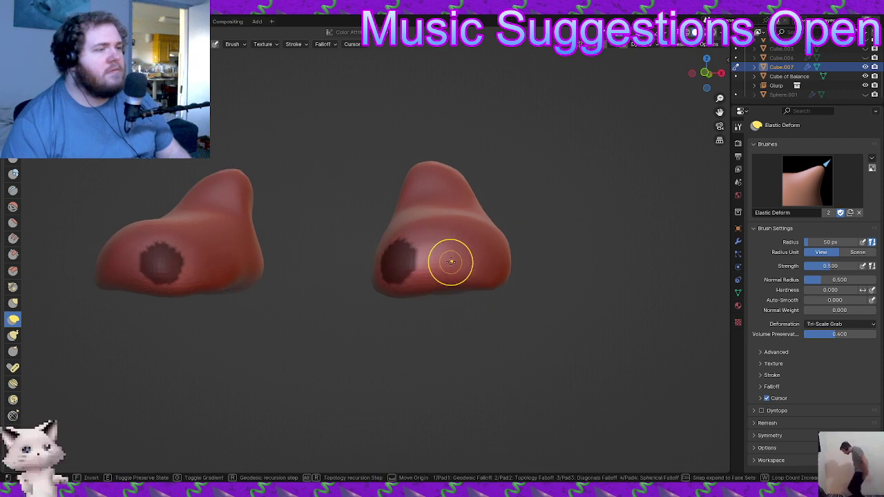
- Try masking a middle and an outer round toe area on the front of each foot, and undo both
drag(450, 262, 467, 282)
middle_drag(486, 297, 479, 263)
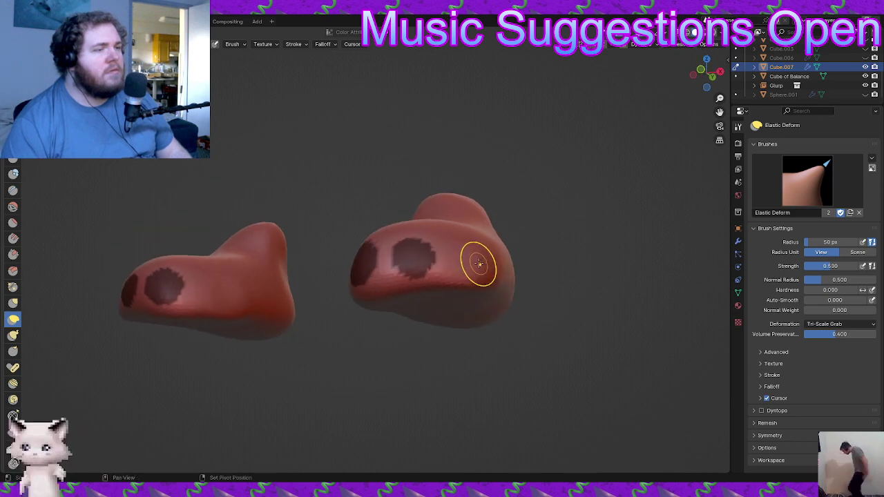
drag(478, 264, 493, 293)
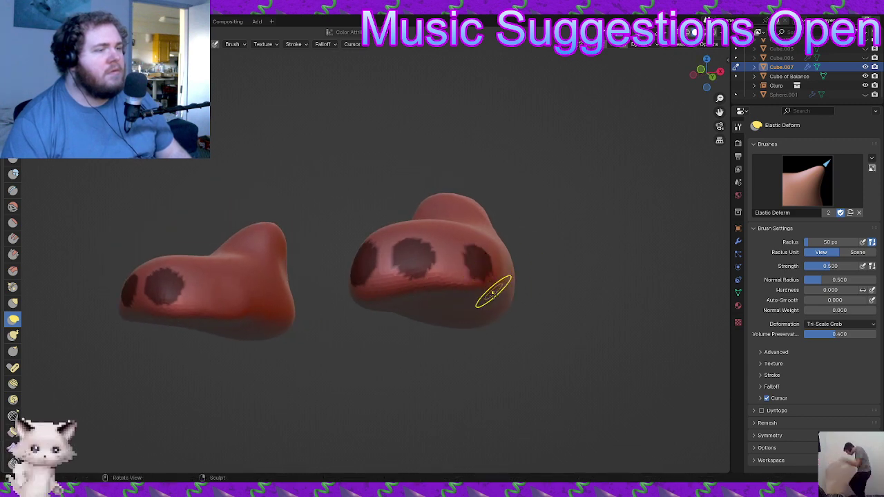
middle_drag(494, 293, 401, 226)
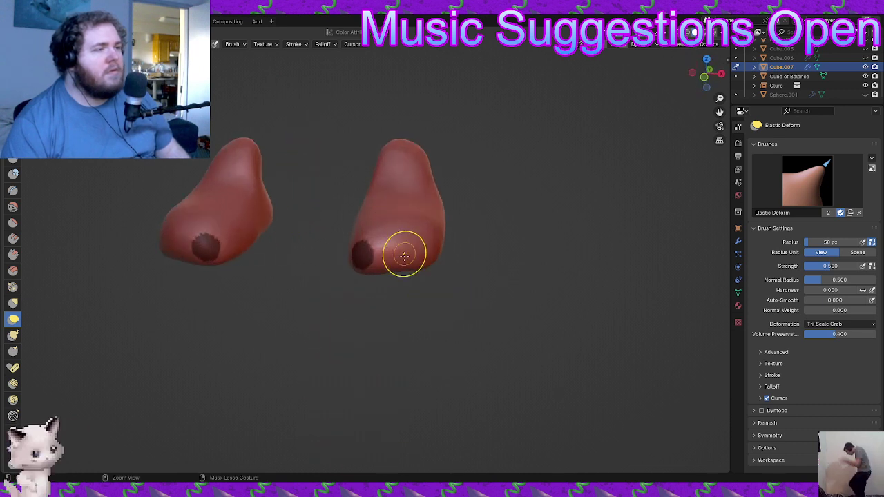
- Mask a middle and an outer round toe area beside the inner one on each foot, redoing the outer area until well placed
key(shift+a)
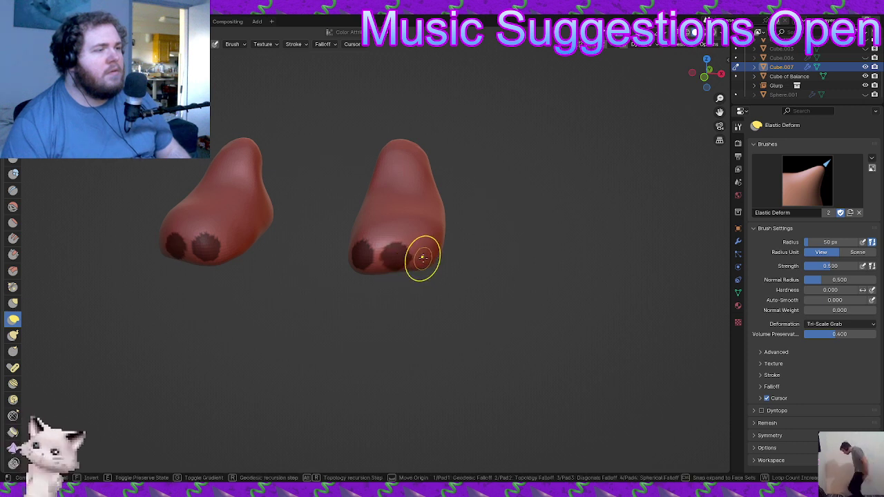
click(425, 263)
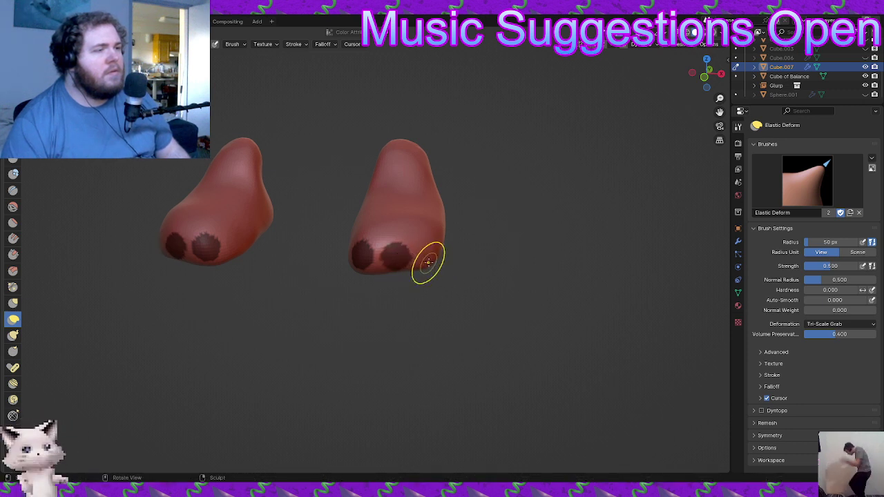
key(shift+a)
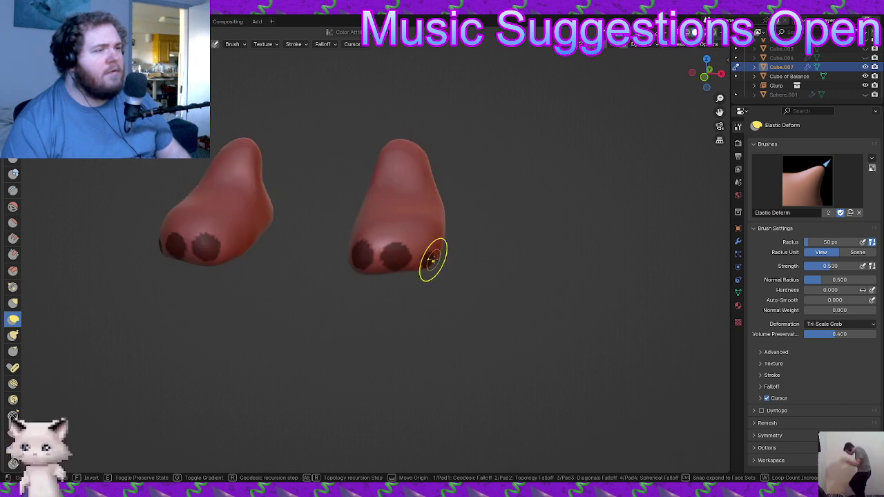
click(434, 260)
middle_drag(444, 282, 423, 250)
key(ctrl+z)
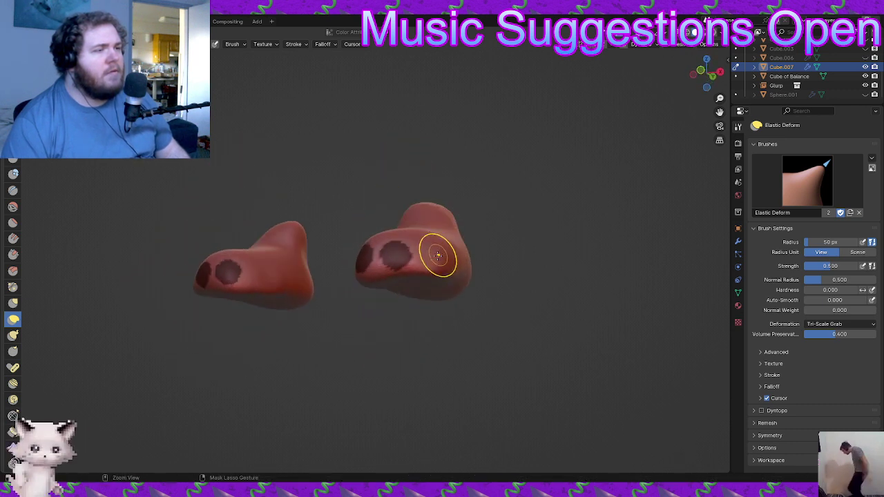
key(shift+a)
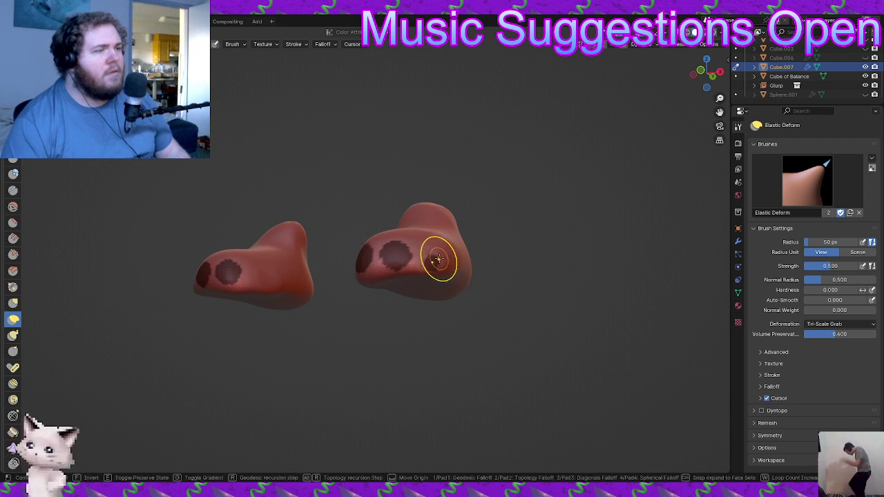
click(439, 259)
mouse_move(439, 259)
middle_down()
mouse_move(466, 274)
mouse_move(458, 258)
mouse_move(446, 302)
middle_up()
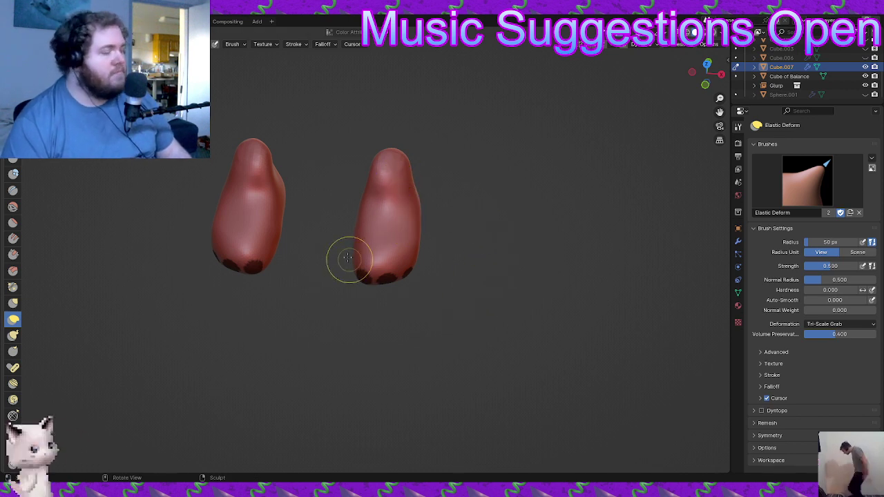
- Invert the mask and pull the three exposed toe areas forward out of each foot in top view
key(ctrl+i)
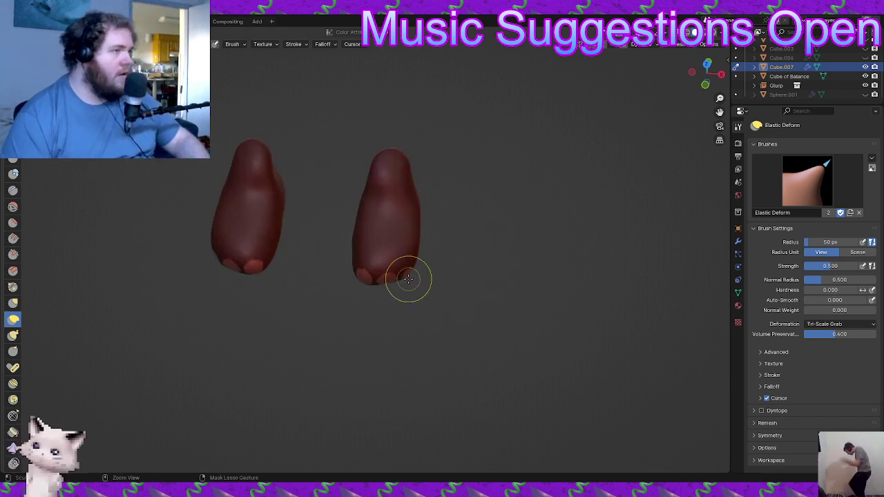
alt+middle_drag(438, 224, 426, 296)
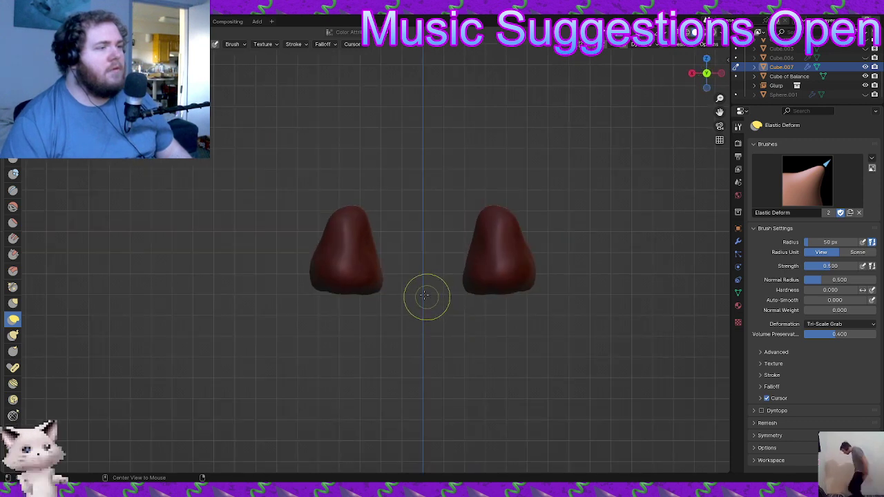
alt+middle_drag(408, 249, 408, 315)
scroll(460, 307, down, 5)
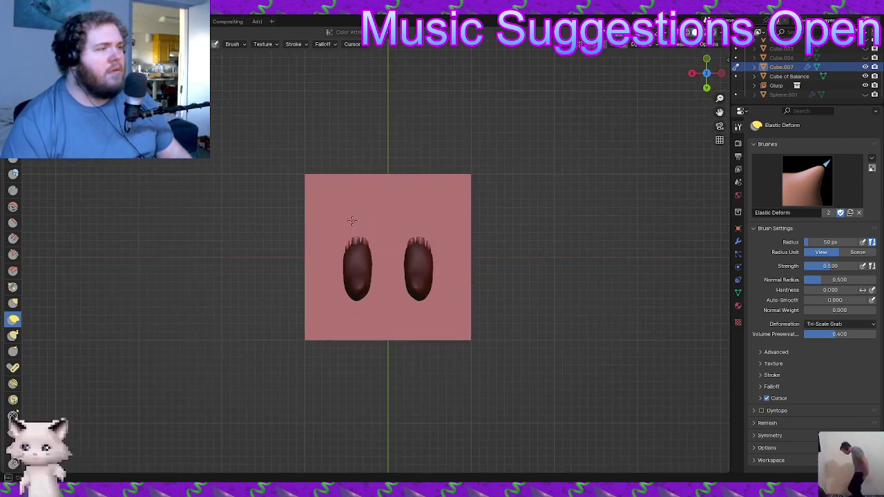
- Extend the inner toe forward and bend the outer toe outward on each foot with Elastic Deform
scroll(375, 199, up, 6)
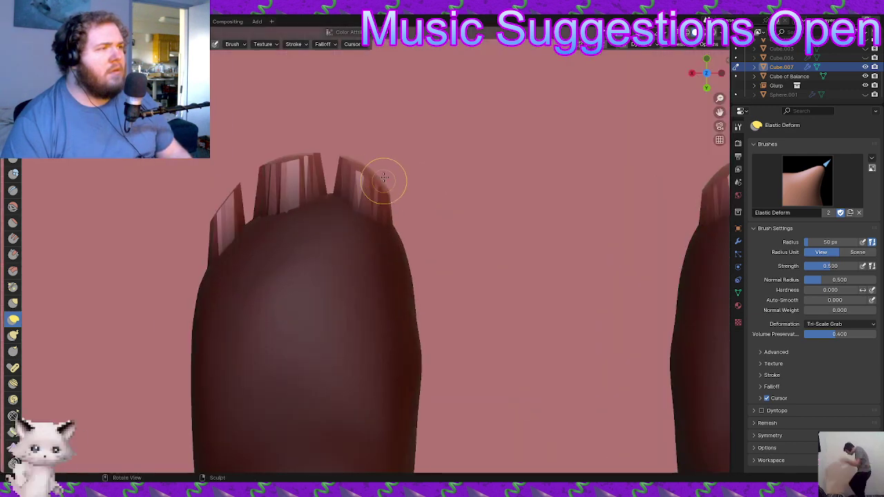
scroll(385, 178, down, 2)
drag(378, 203, 380, 154)
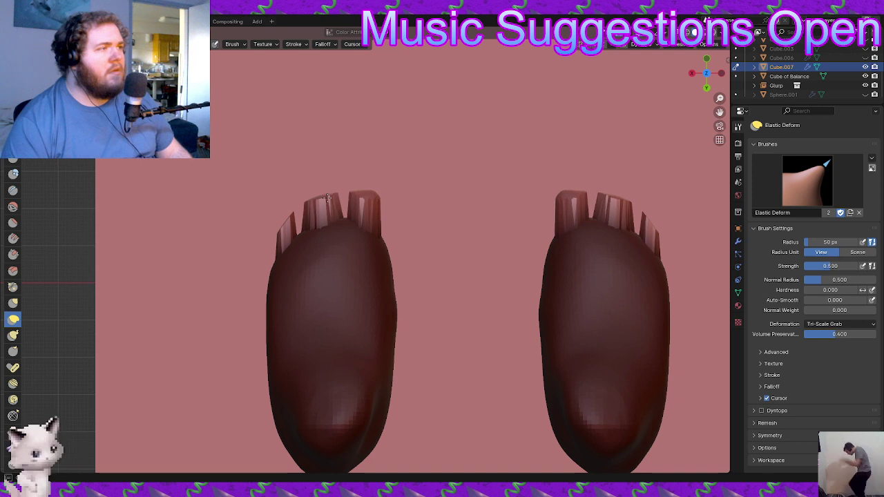
scroll(327, 197, up, 3)
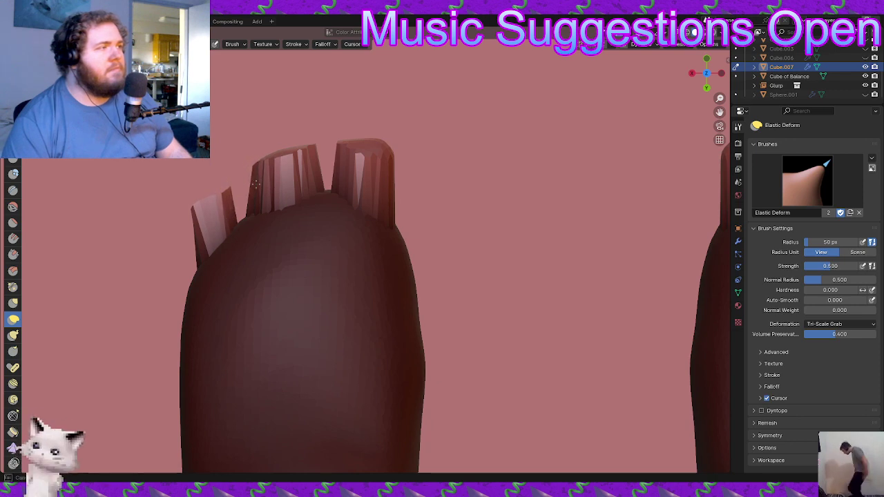
scroll(322, 320, down, 3)
- Clear the mask from the feet, adjust the voxel size and remesh the feet with their new toes
mouse_move(322, 320)
middle_down()
mouse_move(532, 228)
mouse_move(456, 262)
middle_up()
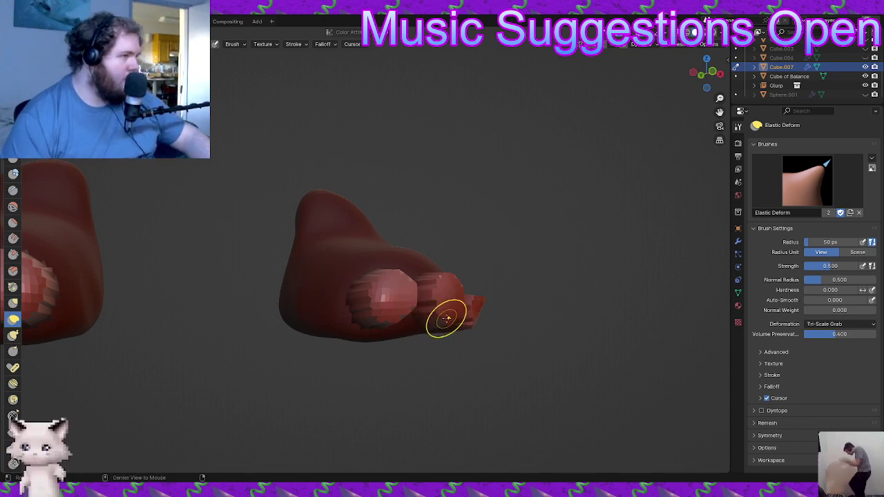
middle_drag(448, 318, 443, 349)
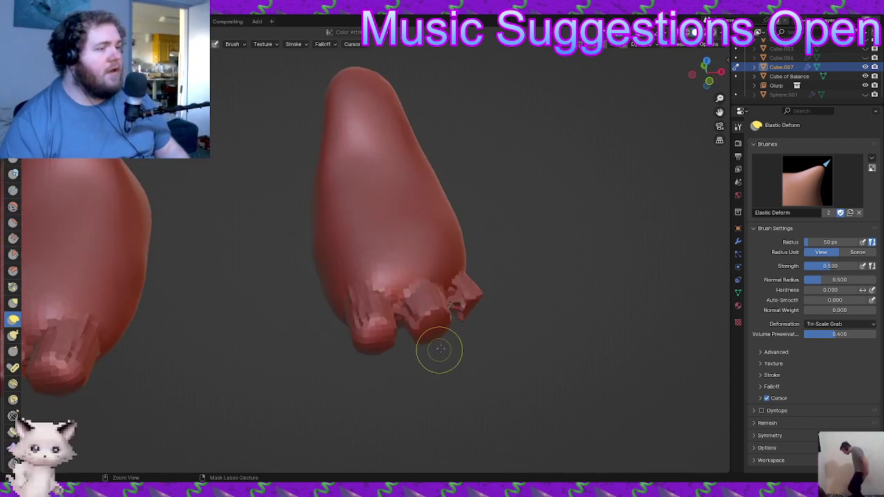
key(r)
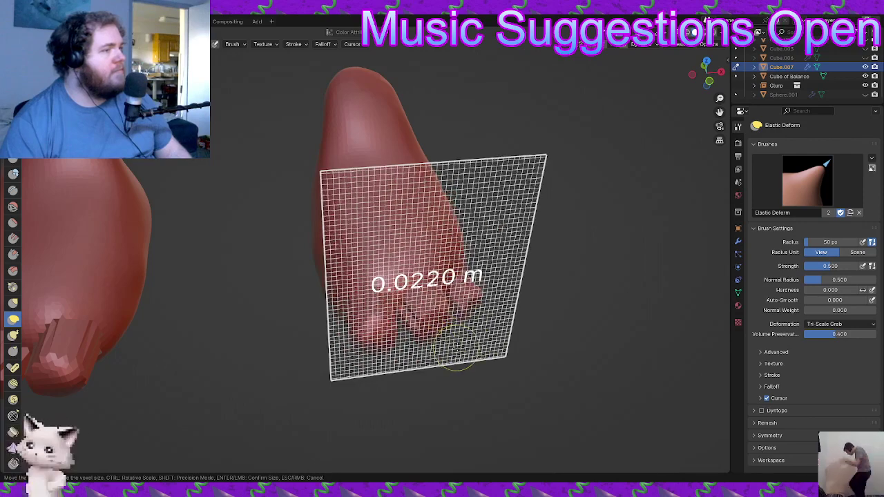
click(474, 366)
- Reshape the tip of the outer toe in top view with Elastic Deform, pulling its end outward
middle_drag(474, 369, 397, 346)
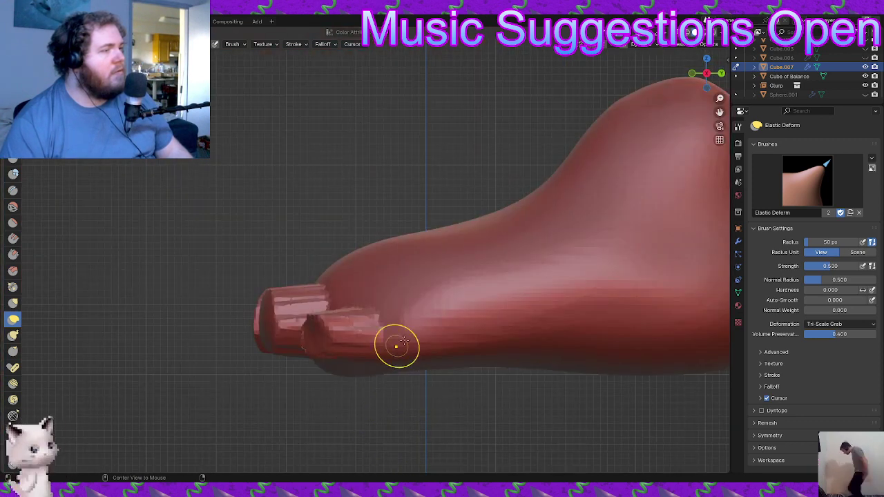
middle_drag(398, 393, 316, 356)
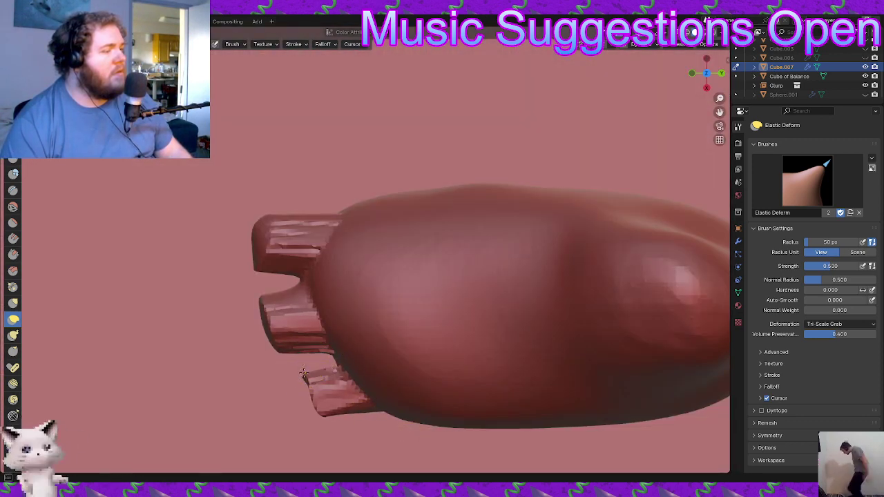
drag(304, 373, 303, 382)
scroll(293, 428, up, 1)
mouse_move(294, 429)
shift+middle_down()
mouse_move(330, 367)
mouse_move(322, 372)
shift+middle_up()
mouse_move(329, 372)
mouse_down()
mouse_move(313, 394)
mouse_move(320, 393)
mouse_up()
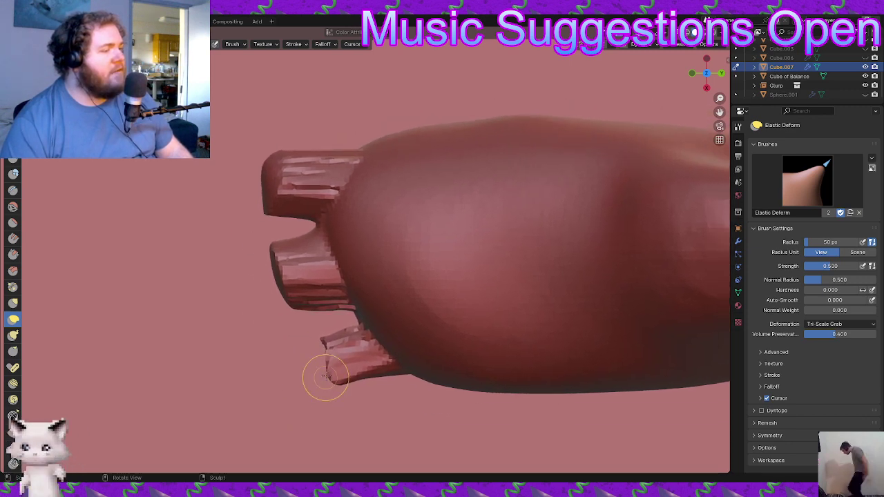
- Smooth the ridged upper surfaces of the outer and middle toes and their joins to the foot
middle_drag(326, 376, 385, 339)
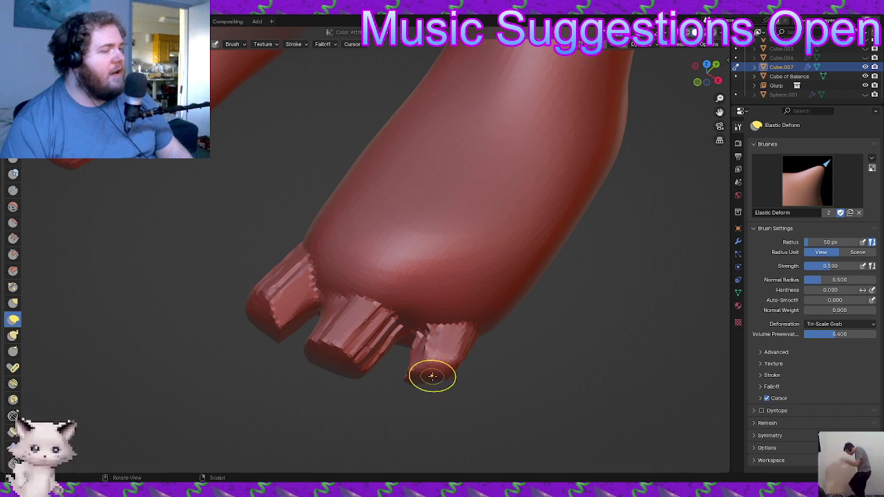
drag(434, 345, 414, 337)
drag(393, 337, 407, 338)
drag(392, 326, 398, 328)
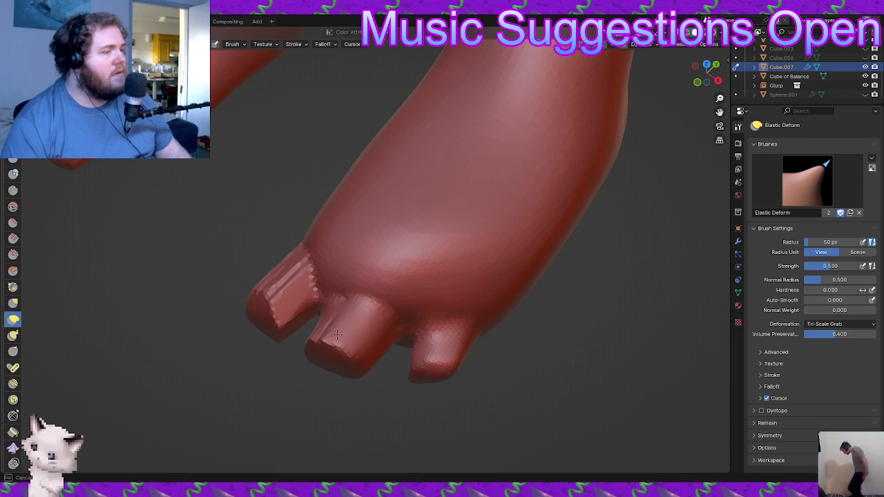
- Smooth the undersides of all three toes and the remaining ridges on the inner toe
mouse_move(322, 329)
middle_down()
mouse_move(375, 331)
mouse_move(373, 275)
middle_up()
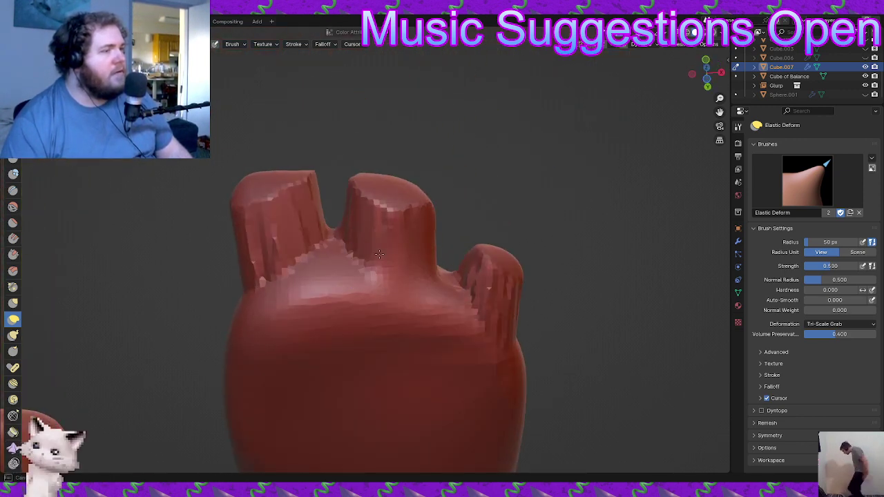
mouse_move(349, 220)
middle_down()
mouse_move(306, 296)
mouse_move(312, 352)
middle_up()
middle_drag(314, 307, 328, 290)
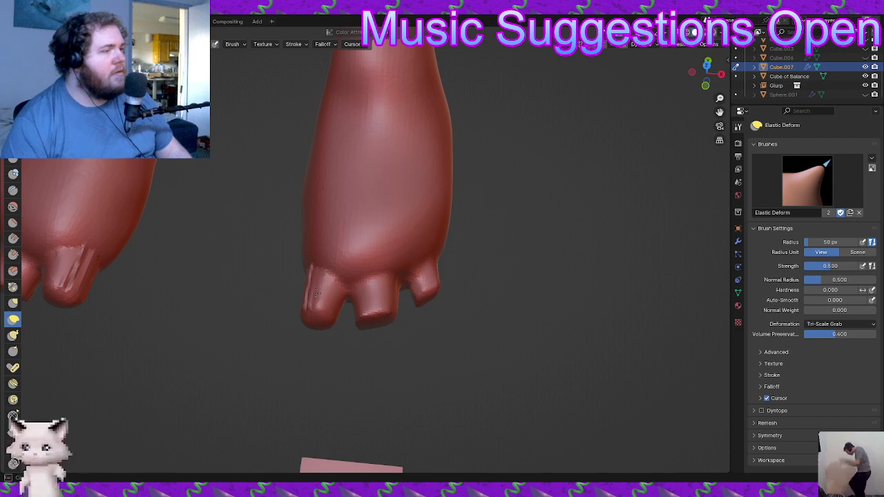
mouse_move(432, 352)
middle_down()
mouse_move(410, 310)
mouse_move(450, 407)
middle_up()
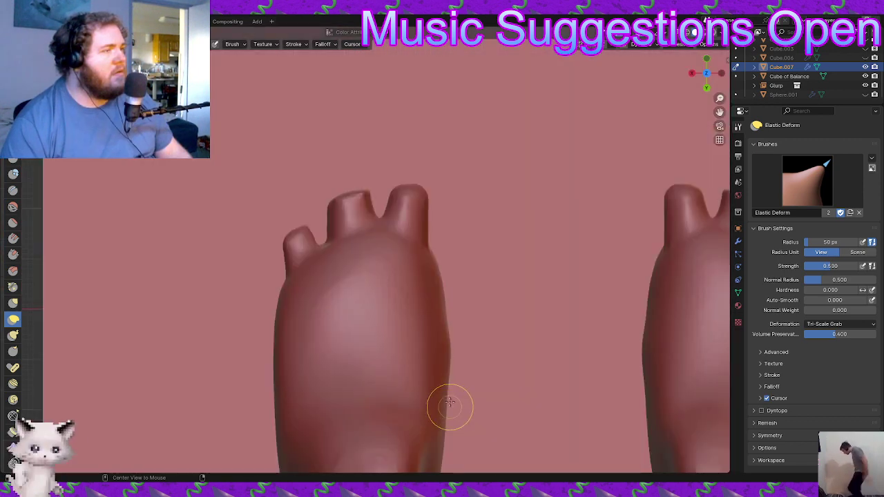
- Pull the base of the inner toe back along the inner edge of each foot with Elastic Deform in top view
ctrl+middle_drag(459, 254, 426, 241)
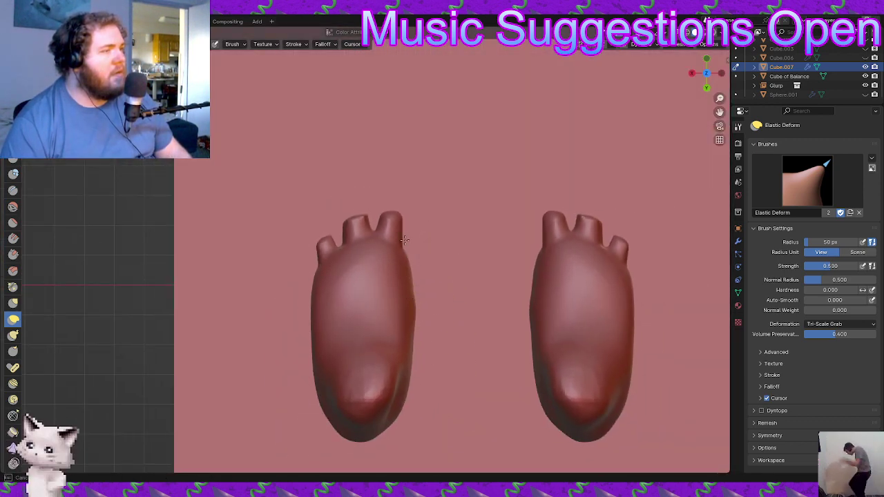
mouse_move(405, 240)
mouse_down()
mouse_move(440, 320)
mouse_move(434, 325)
mouse_up()
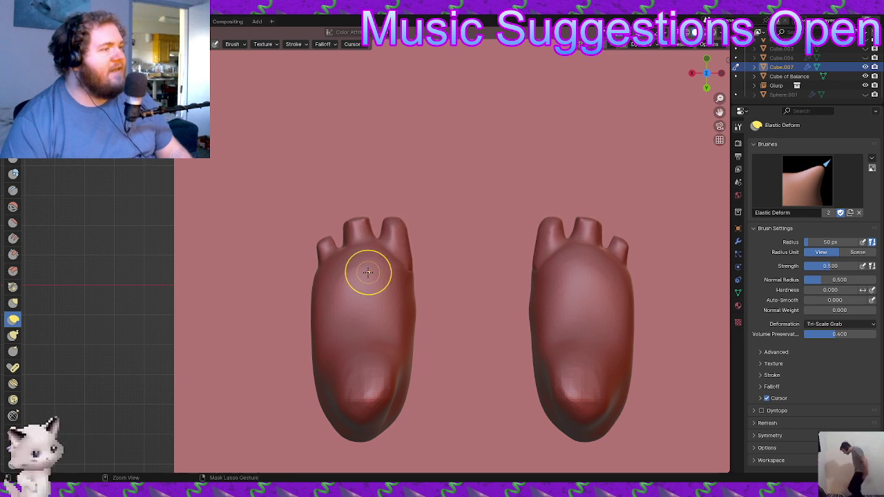
ctrl+middle_drag(368, 272, 378, 235)
mouse_move(379, 232)
mouse_down()
mouse_move(378, 258)
mouse_move(414, 287)
mouse_move(387, 293)
mouse_up()
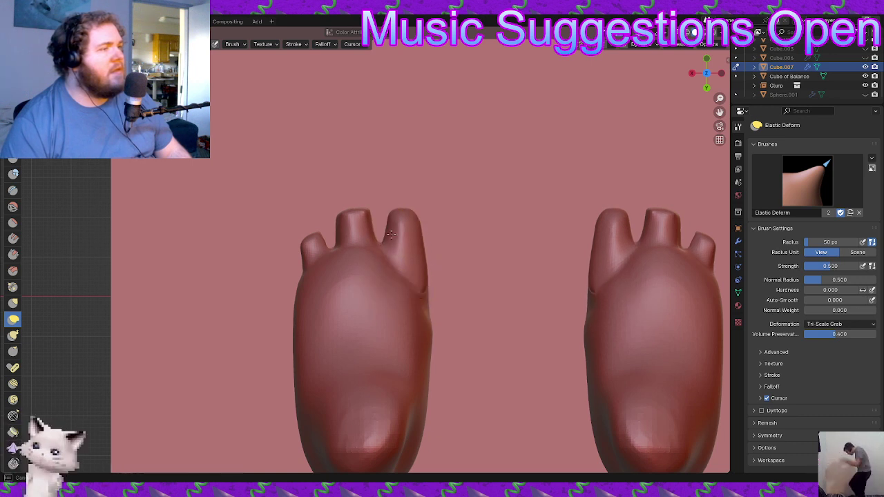
- Widen and lengthen the inner toe into a larger rounded big toe using Elastic Deform in top view
mouse_move(392, 235)
mouse_down()
mouse_move(390, 217)
mouse_move(384, 233)
mouse_move(406, 218)
mouse_move(403, 238)
mouse_move(382, 255)
mouse_up()
mouse_move(388, 257)
mouse_down()
mouse_move(384, 236)
mouse_move(419, 222)
mouse_move(390, 208)
mouse_up()
mouse_move(421, 238)
mouse_down()
mouse_move(433, 233)
mouse_move(410, 205)
mouse_up()
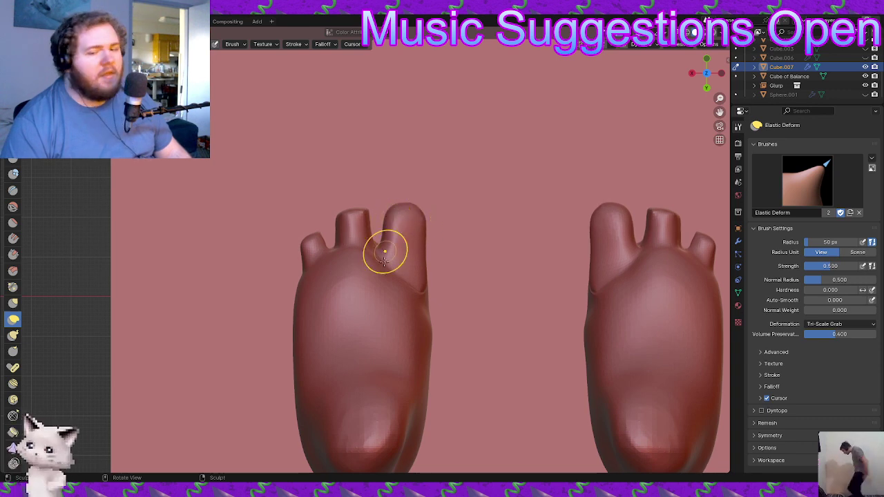
shift+middle_drag(372, 221, 430, 228)
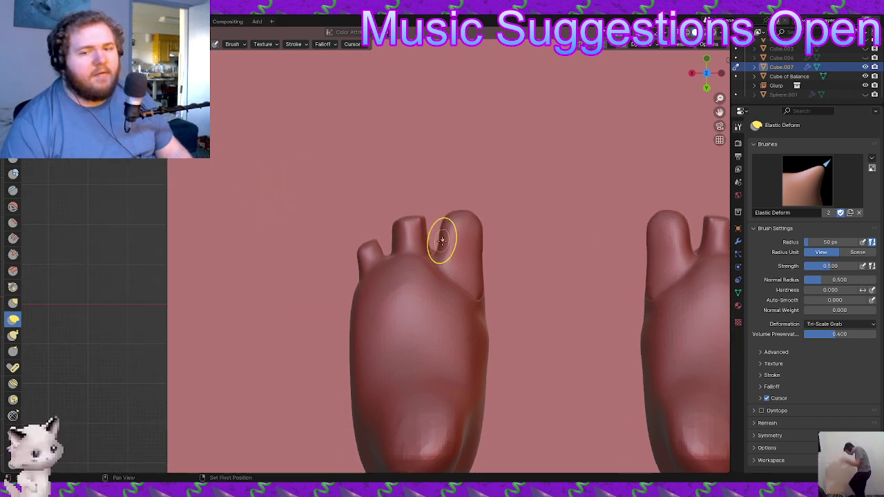
- Widen the outer toe and the outer side of the middle toe in top view with Elastic Deform
scroll(441, 301, up, 1)
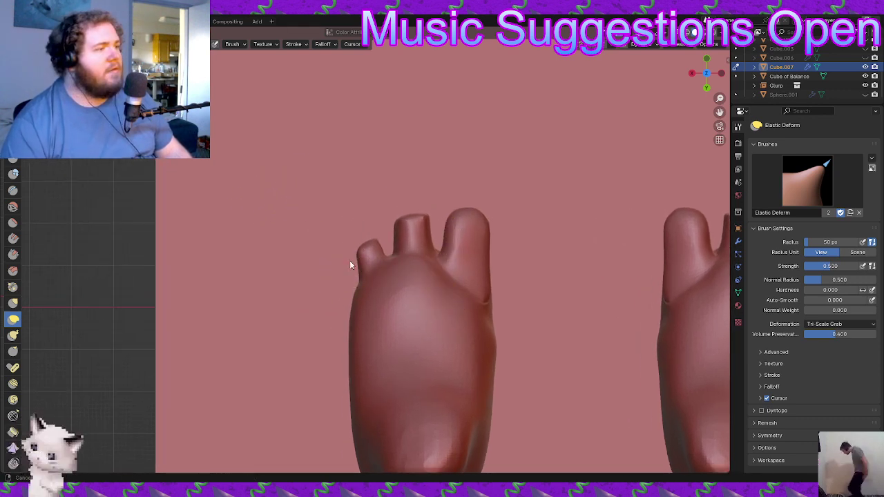
scroll(351, 265, down, 1)
drag(355, 281, 326, 313)
scroll(361, 309, up, 2)
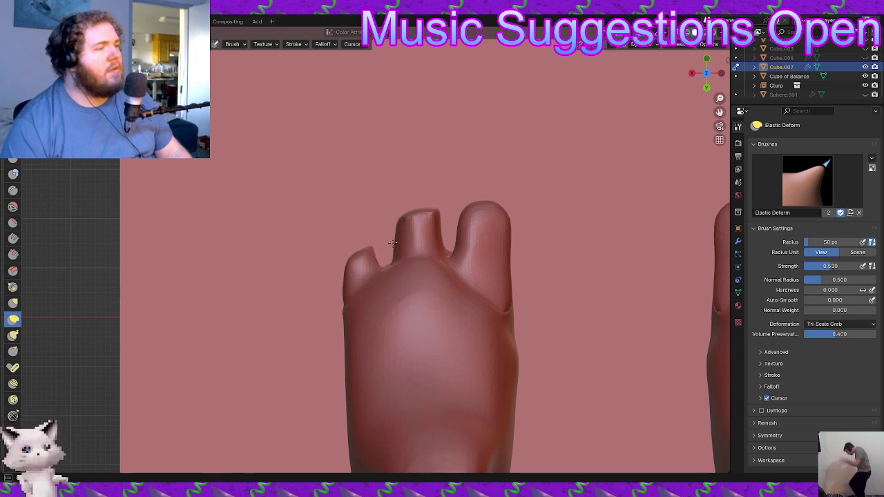
drag(392, 242, 374, 268)
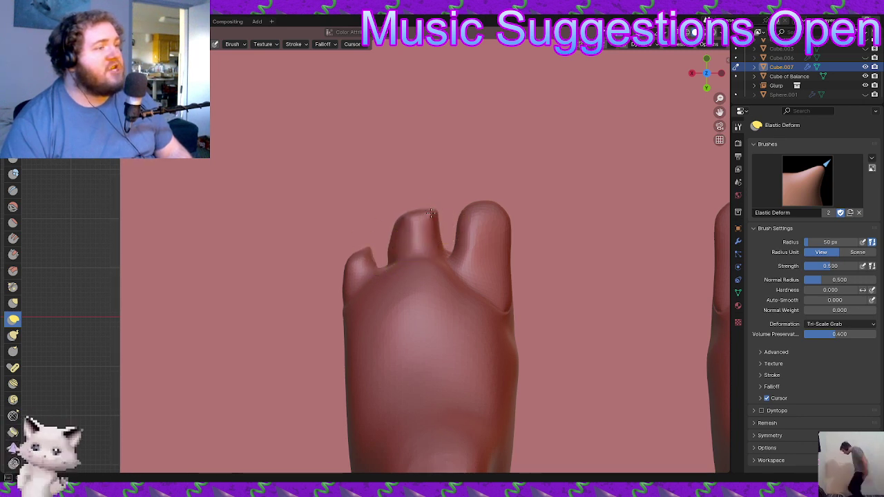
drag(421, 224, 414, 228)
ctrl+middle_drag(415, 242, 417, 225)
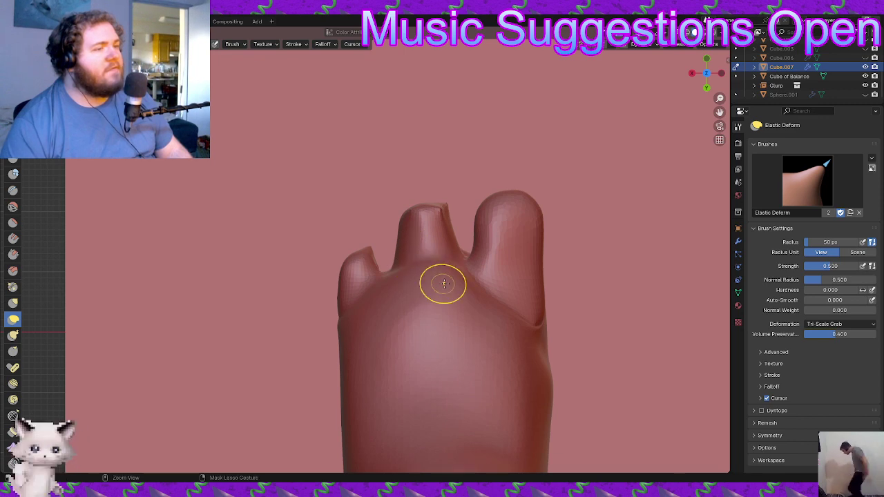
- Round off the squared tip of the middle toe, checking its shape from the side, front and underside
scroll(424, 324, down, 2)
middle_drag(424, 324, 270, 343)
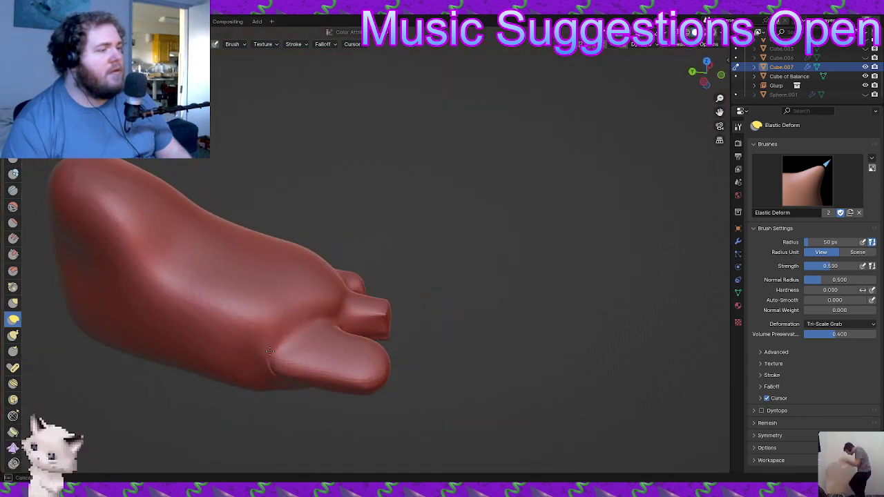
middle_drag(326, 385, 417, 452)
middle_drag(457, 333, 397, 272)
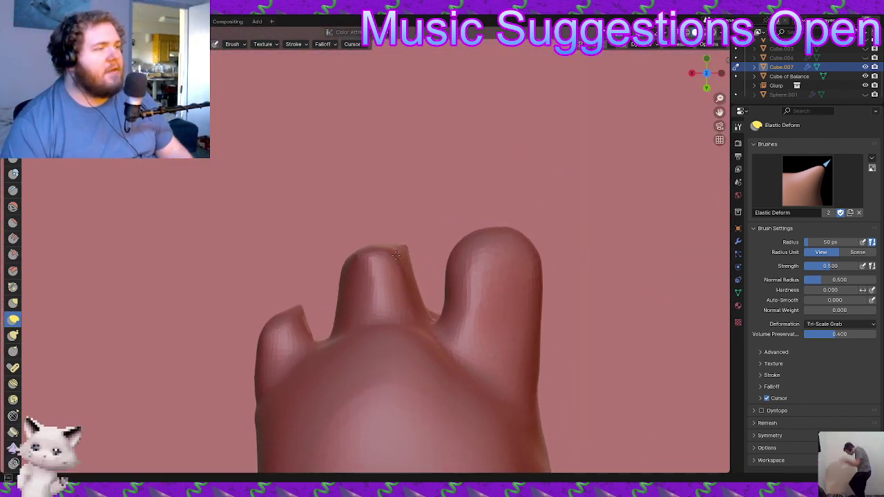
middle_drag(381, 265, 311, 256)
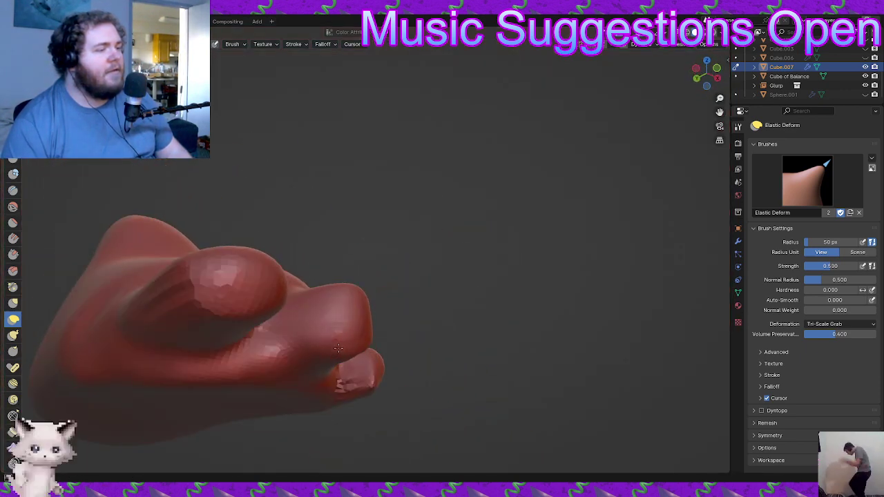
middle_drag(338, 343, 377, 336)
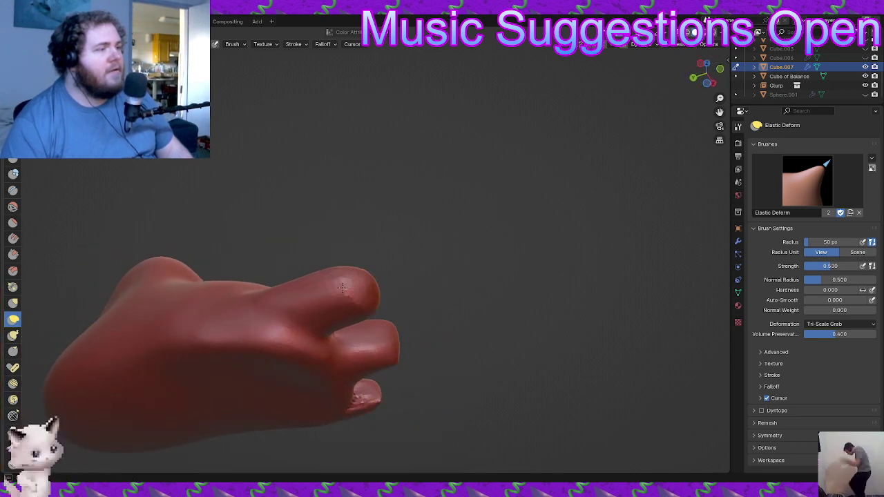
mouse_move(329, 291)
middle_down()
mouse_move(336, 381)
mouse_move(387, 286)
middle_up()
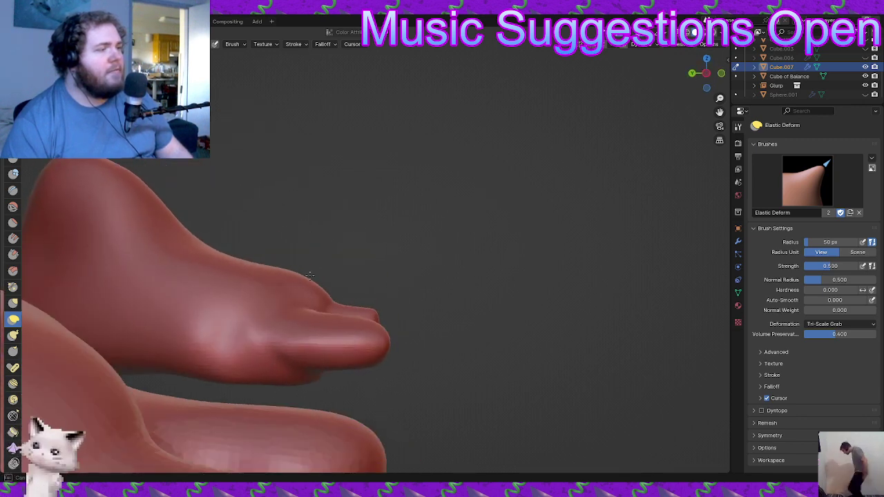
middle_drag(278, 278, 351, 300)
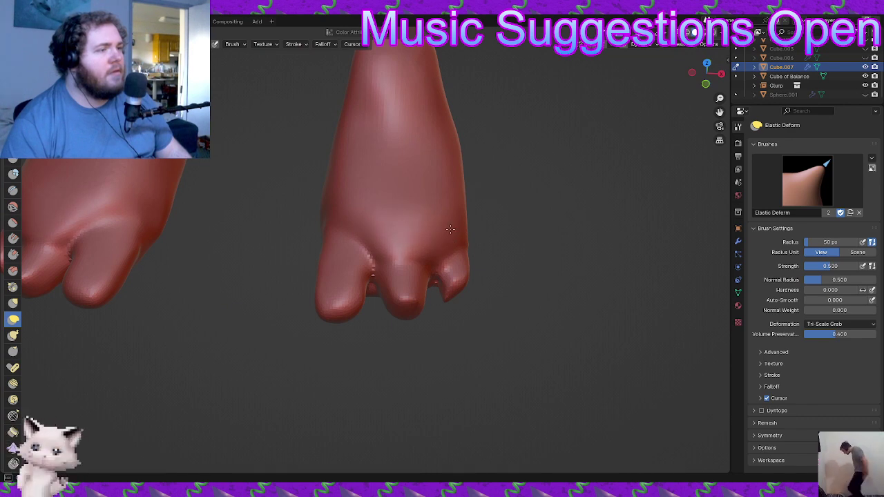
mouse_move(445, 261)
middle_down()
mouse_move(458, 322)
mouse_move(423, 297)
mouse_move(385, 344)
middle_up()
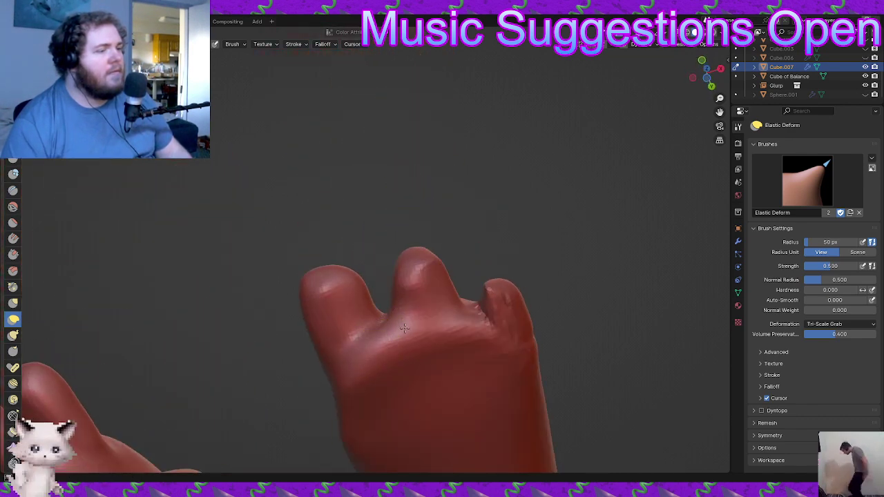
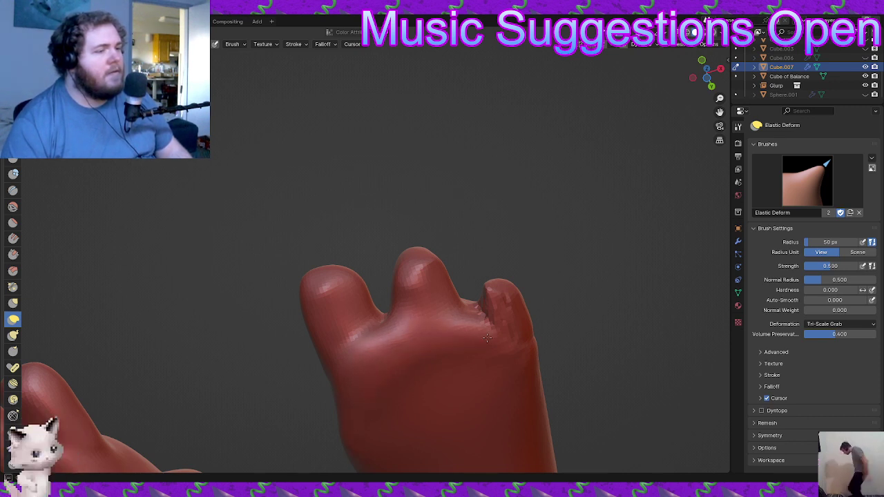
- Pull the outer toe's underside and tip into a fuller, tapered shape and even out its join to the sole
drag(486, 323, 505, 282)
drag(505, 282, 512, 270)
mouse_move(527, 282)
mouse_down()
mouse_move(487, 293)
mouse_move(489, 275)
mouse_up()
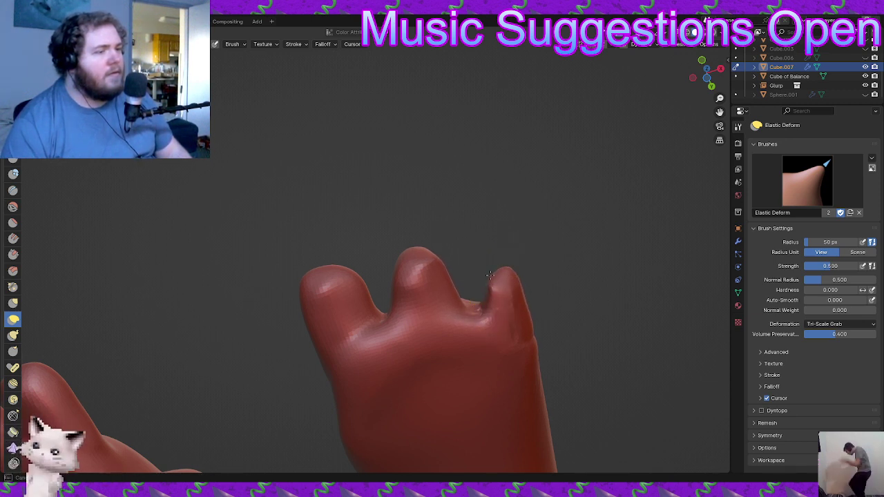
drag(488, 345, 475, 340)
drag(477, 324, 470, 342)
- Adjust the underside join between the big and middle toes, and nudge the top of the foot behind the middle toe
middle_drag(470, 342, 469, 392)
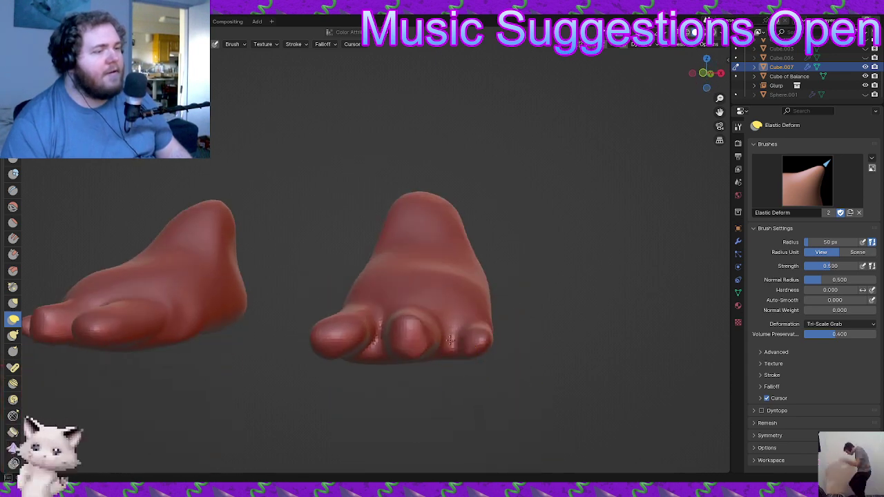
middle_drag(433, 337, 422, 290)
drag(406, 324, 408, 322)
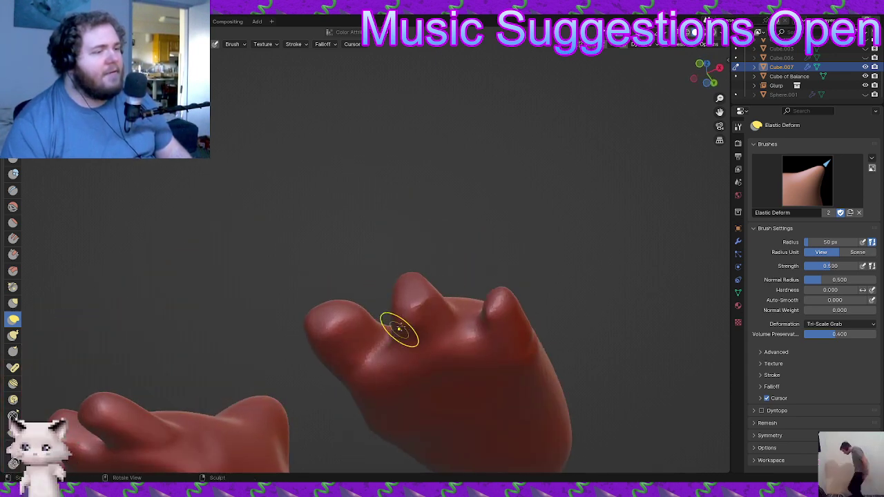
middle_drag(399, 329, 444, 311)
scroll(444, 311, down, 2)
middle_drag(378, 300, 428, 387)
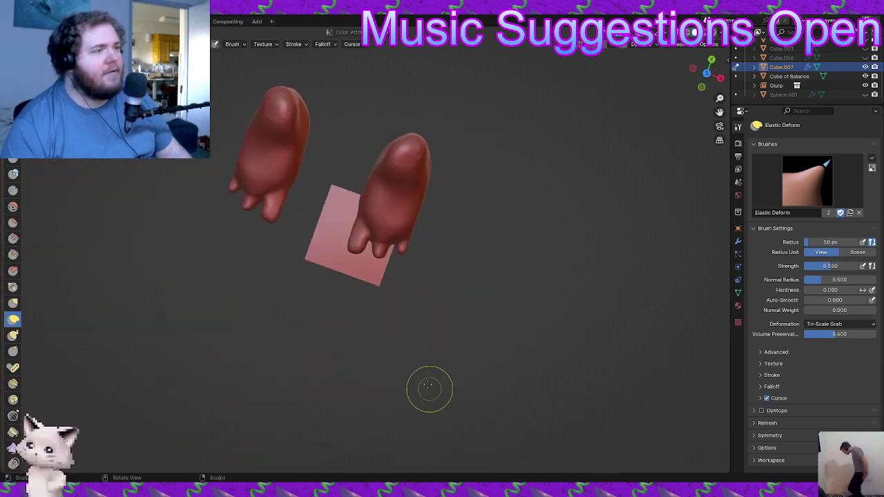
scroll(414, 270, up, 5)
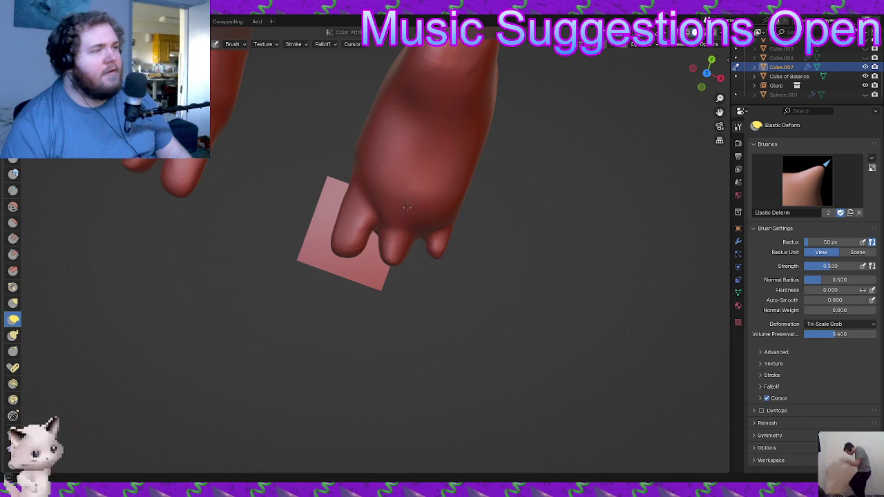
drag(391, 214, 389, 208)
- Sculpt shallow grooves between the toe bases on top of the foot with the Draw brush, leaving tendon-like ridges
mouse_move(401, 252)
middle_down()
mouse_move(411, 220)
mouse_move(436, 215)
mouse_move(403, 205)
mouse_move(369, 237)
middle_up()
scroll(327, 241, down, 3)
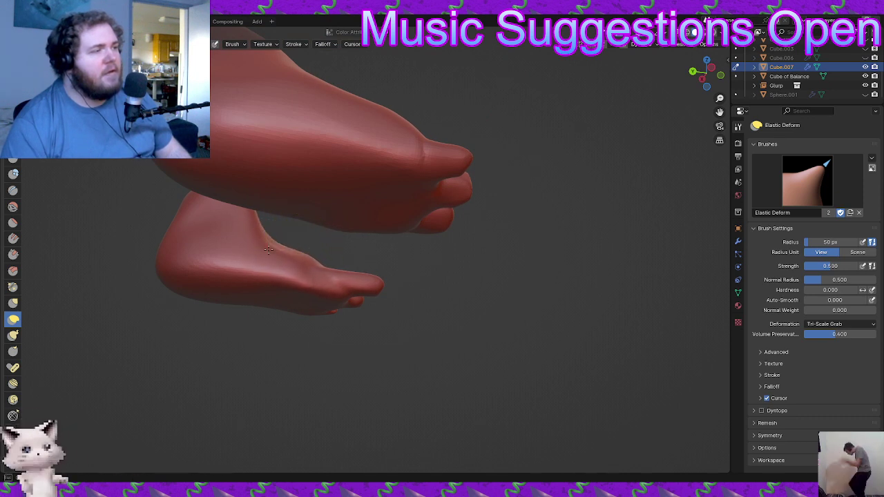
middle_drag(268, 250, 362, 246)
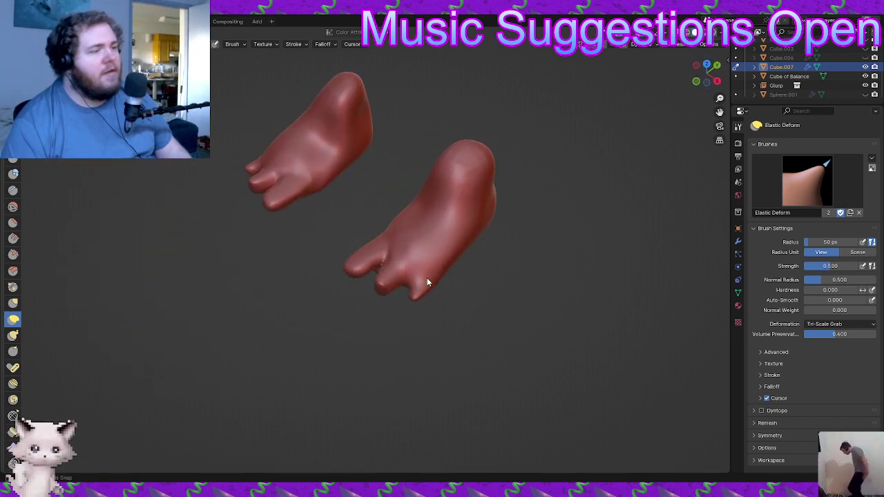
middle_drag(427, 279, 491, 181)
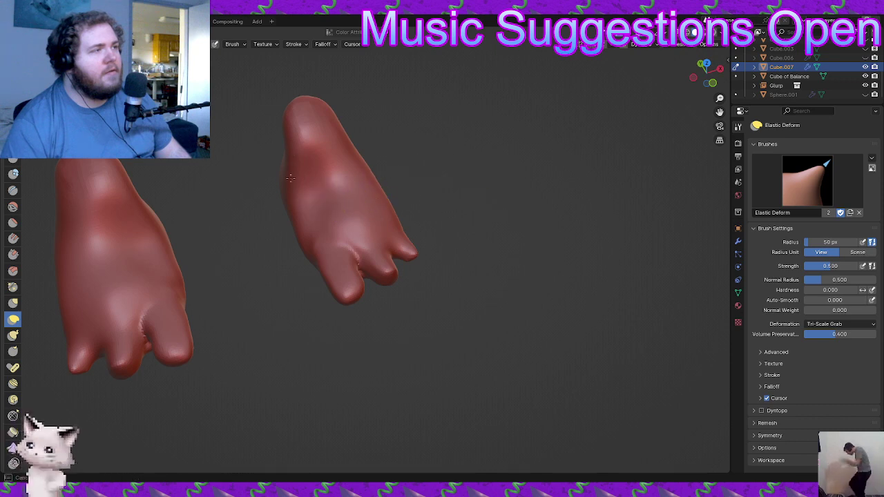
middle_drag(302, 196, 303, 255)
scroll(363, 245, up, 3)
click(13, 62)
mouse_move(333, 199)
mouse_down()
mouse_move(316, 164)
mouse_move(343, 193)
mouse_move(331, 156)
mouse_move(318, 172)
mouse_move(350, 217)
mouse_move(303, 162)
mouse_move(307, 198)
mouse_up()
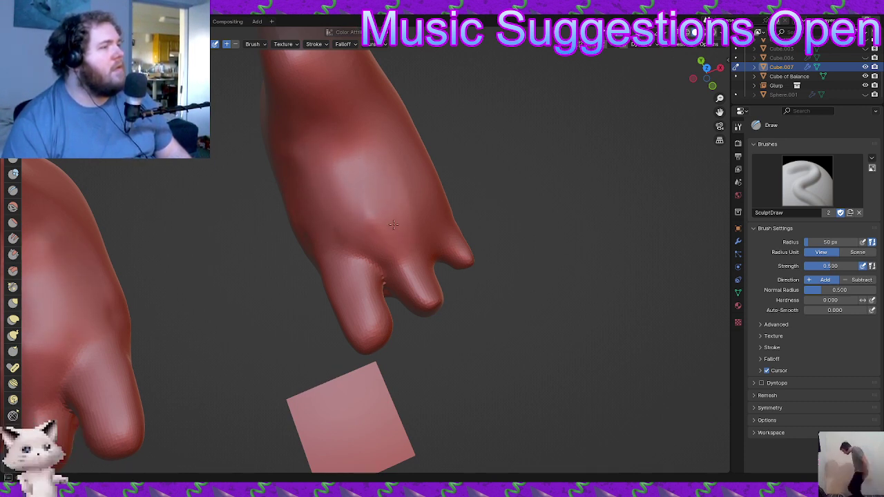
middle_drag(392, 243, 409, 360)
ctrl+drag(409, 356, 394, 228)
ctrl+middle_drag(393, 235, 396, 269)
mouse_move(397, 346)
ctrl+mouse_down()
mouse_move(391, 206)
mouse_move(395, 319)
mouse_move(410, 304)
mouse_move(412, 256)
ctrl+mouse_up()
- Pull the outer toe outward in top view with Elastic Deform and slim its side facing the middle toe
middle_drag(417, 357, 193, 292)
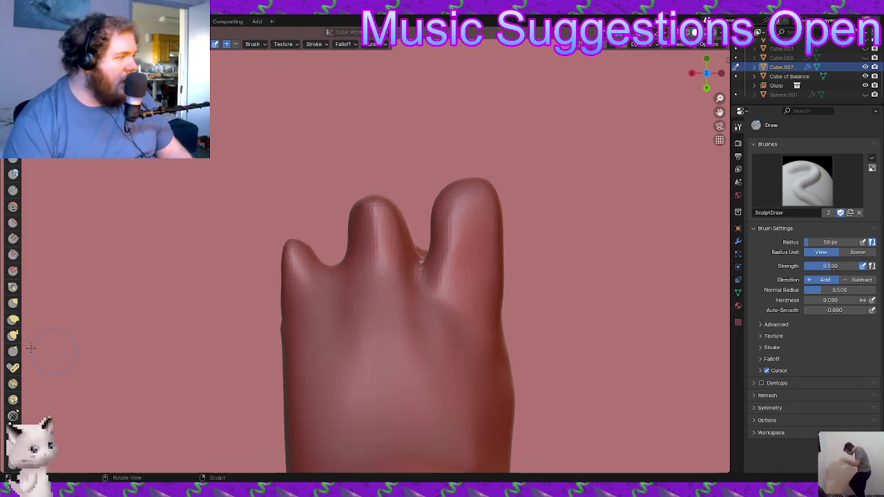
click(13, 319)
ctrl+middle_drag(344, 244, 331, 339)
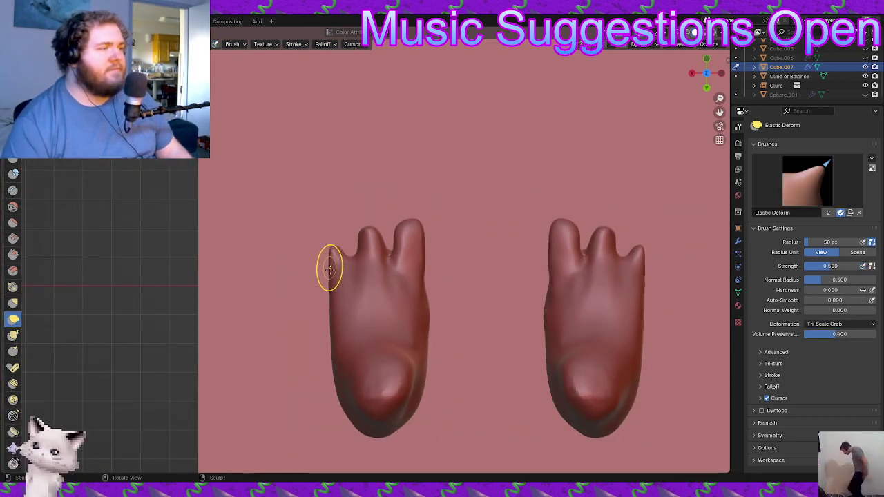
scroll(320, 250, up, 3)
drag(316, 263, 281, 264)
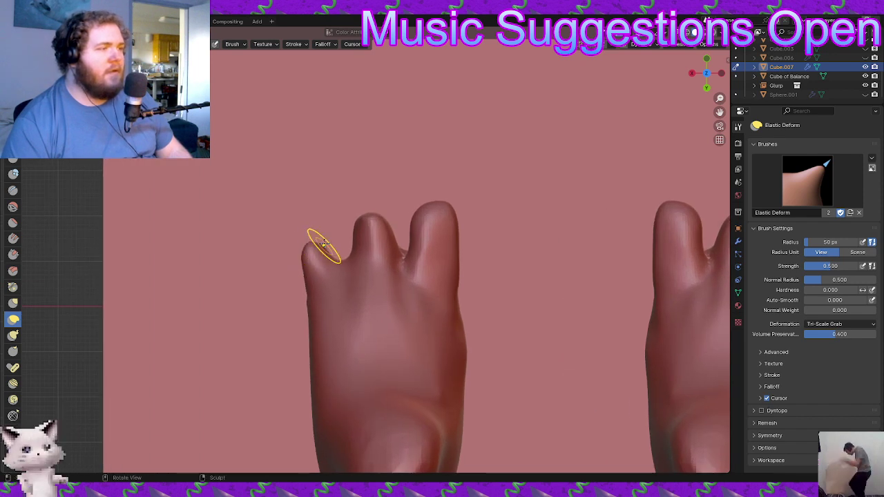
drag(343, 279, 340, 275)
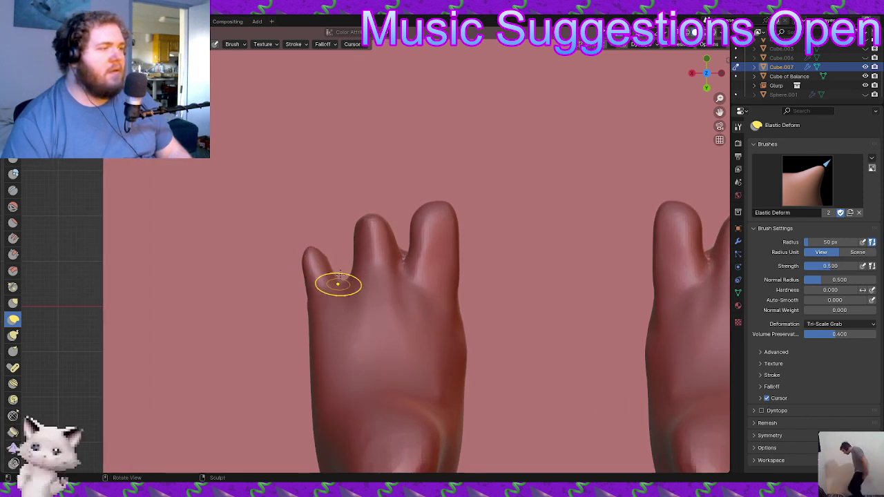
- Reshape the gap between the middle and big toes, adjusting the big toe's side that faces the middle toe
ctrl+middle_drag(397, 328, 428, 250)
drag(410, 321, 429, 317)
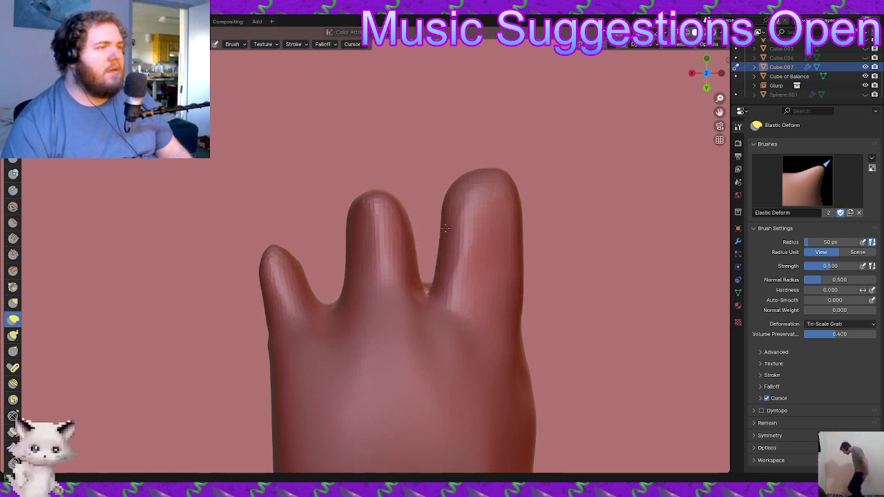
drag(446, 227, 433, 226)
ctrl+middle_drag(531, 211, 493, 311)
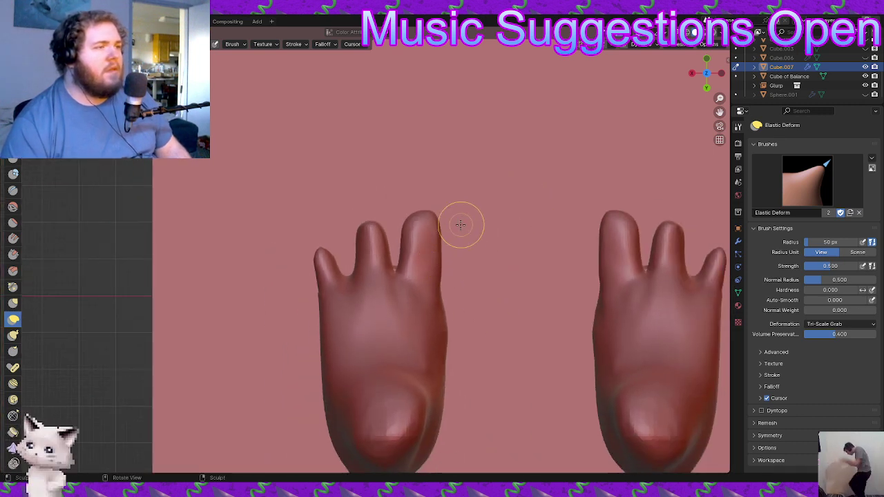
- Angle the big toe outward and forward, and push the inner edge of the foot behind it inward
drag(438, 260, 458, 270)
mouse_move(449, 329)
mouse_down()
mouse_move(437, 340)
mouse_move(440, 354)
mouse_move(441, 346)
mouse_up()
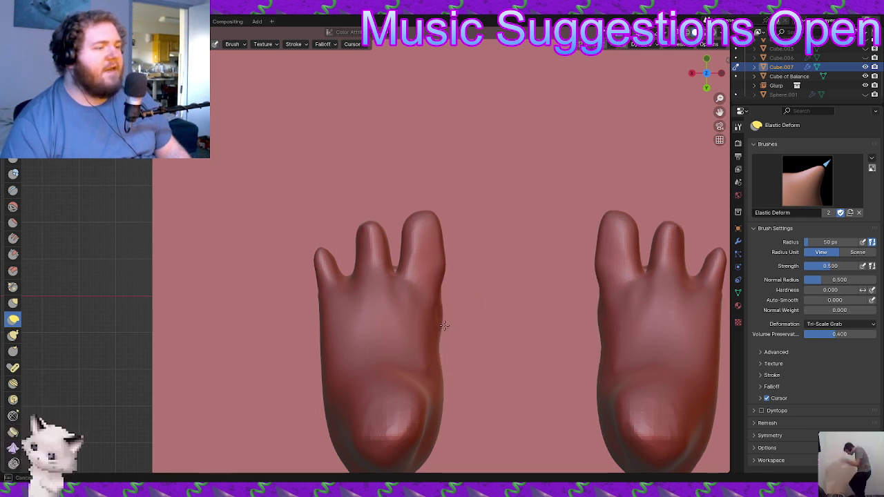
drag(446, 315, 442, 311)
drag(450, 254, 461, 196)
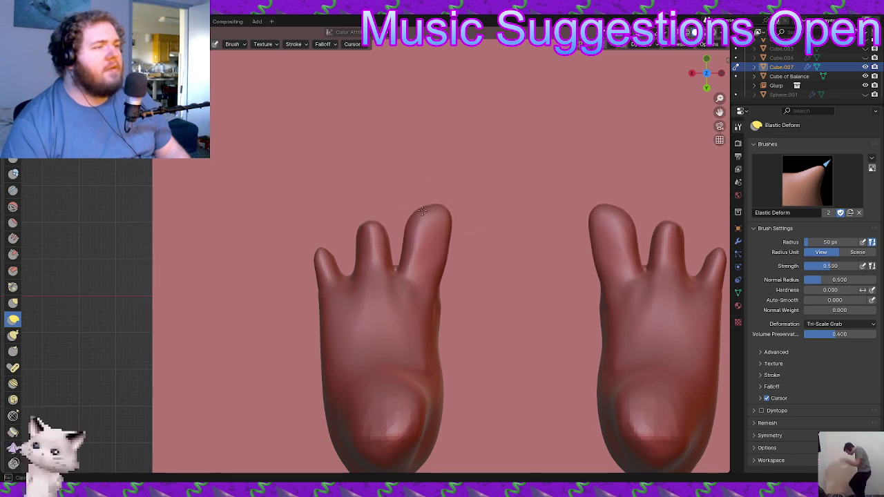
- Refine the middle toe's outline and the webbing between it and the big toe with Elastic Deform
drag(412, 219, 366, 229)
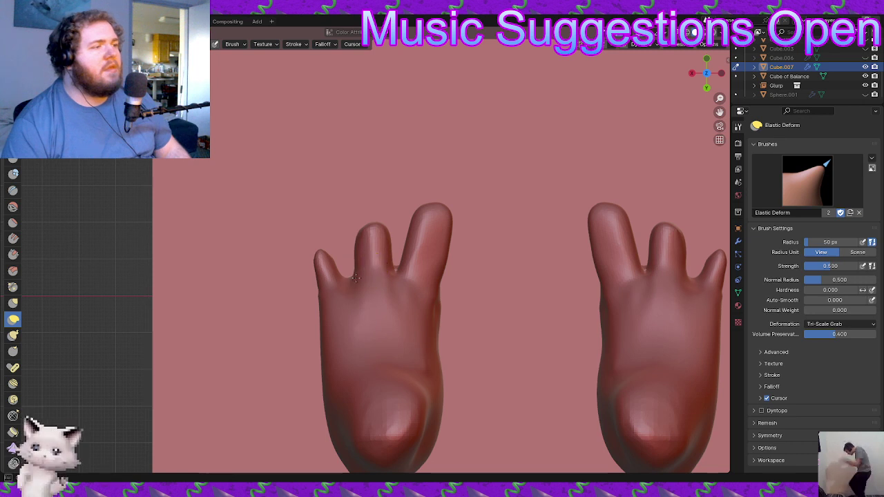
mouse_move(353, 260)
mouse_down()
mouse_move(369, 232)
mouse_move(438, 253)
mouse_move(421, 233)
mouse_up()
scroll(395, 233, up, 3)
drag(418, 275, 420, 273)
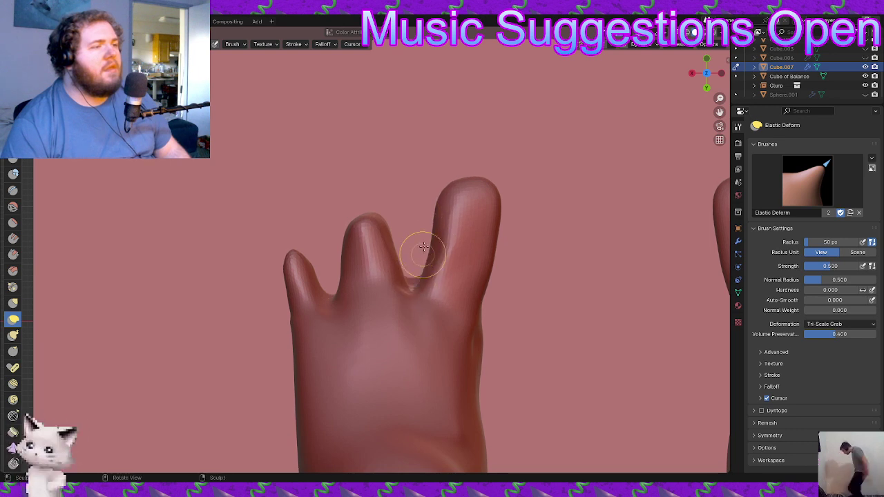
- Narrow the big toe's shaft and base from both sides and broaden its tip, then check the foot's side and front profiles
drag(431, 220, 446, 208)
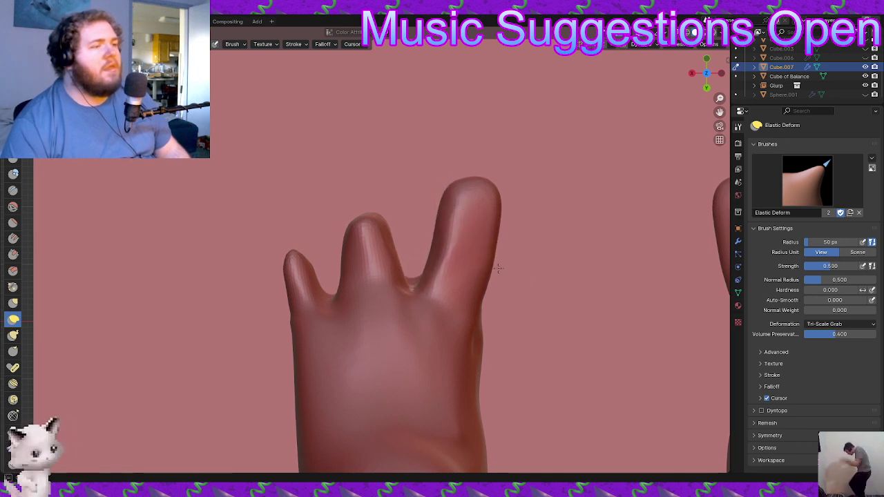
mouse_move(499, 268)
mouse_down()
mouse_move(468, 279)
mouse_move(446, 235)
mouse_move(459, 222)
mouse_move(431, 173)
mouse_move(437, 228)
mouse_up()
drag(438, 190, 441, 204)
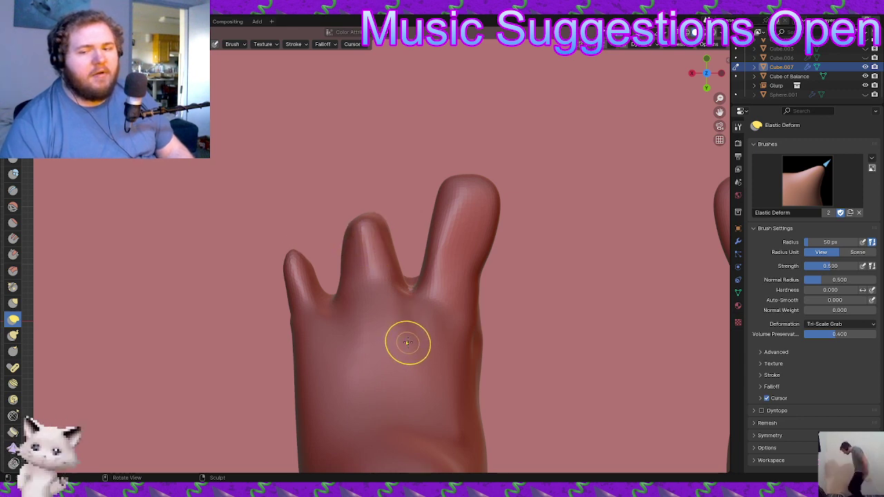
middle_drag(408, 342, 438, 308)
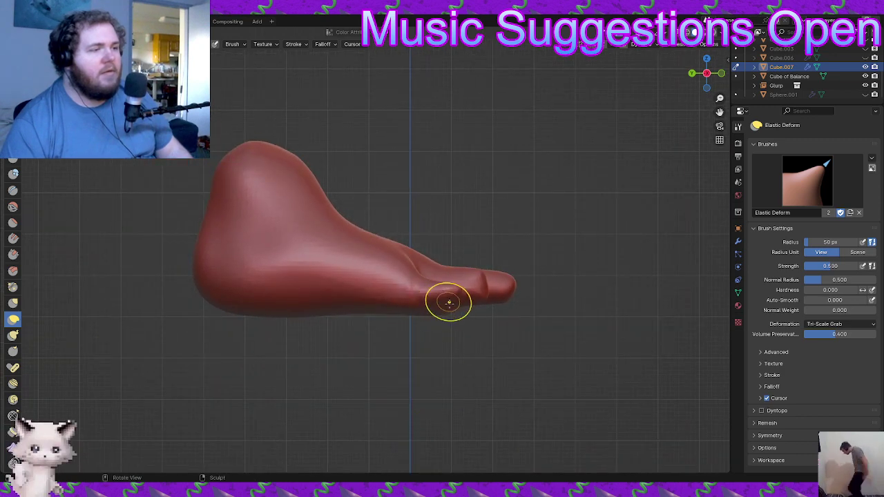
alt+middle_drag(479, 341, 419, 327)
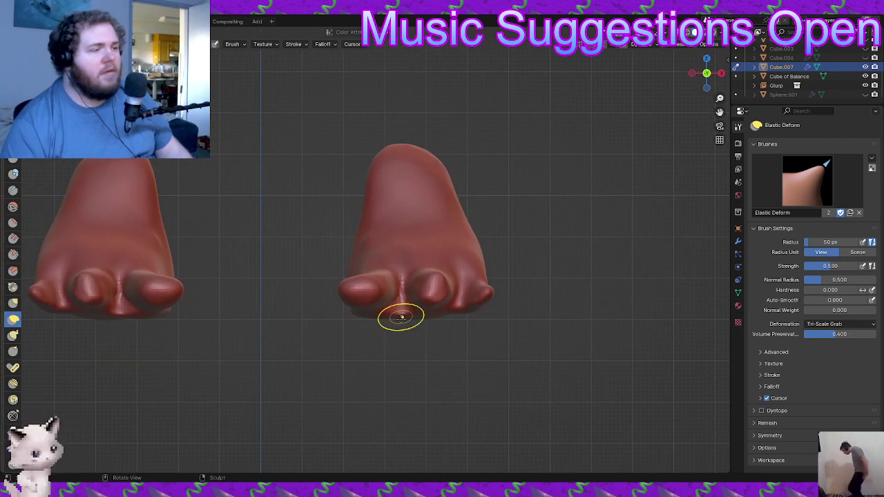
- Pull the small outer toe down toward the ground with Elastic Deform, working from the front and side views
drag(465, 312, 466, 308)
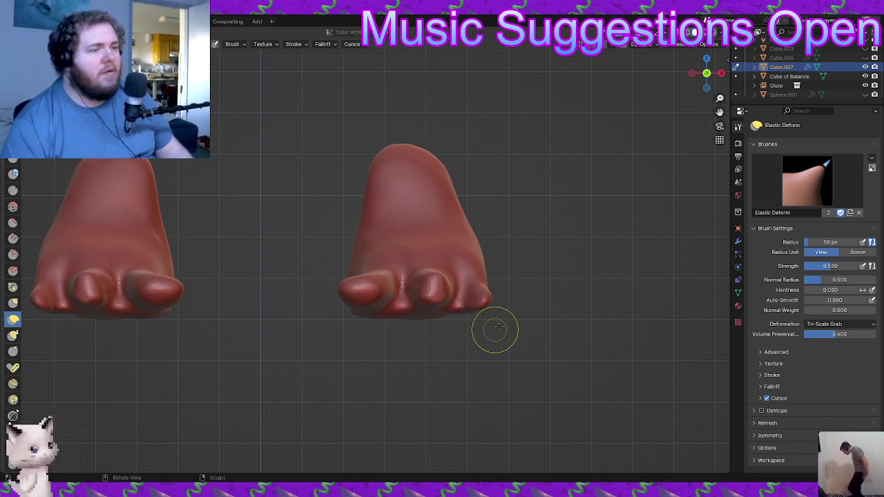
middle_drag(507, 315, 364, 345)
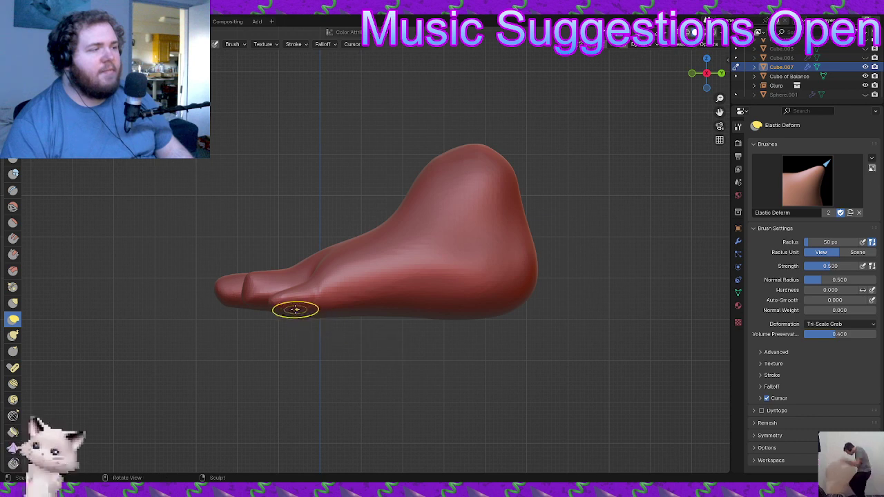
drag(293, 311, 288, 325)
scroll(282, 292, up, 8)
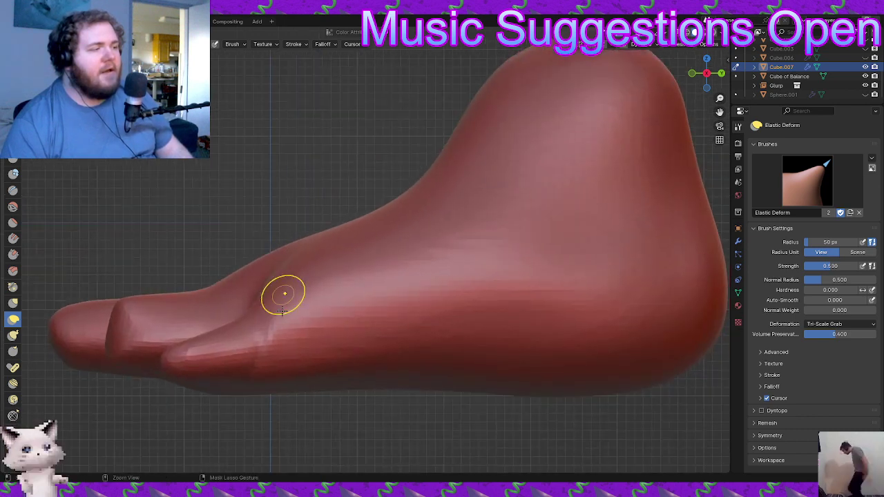
middle_drag(406, 236, 381, 229)
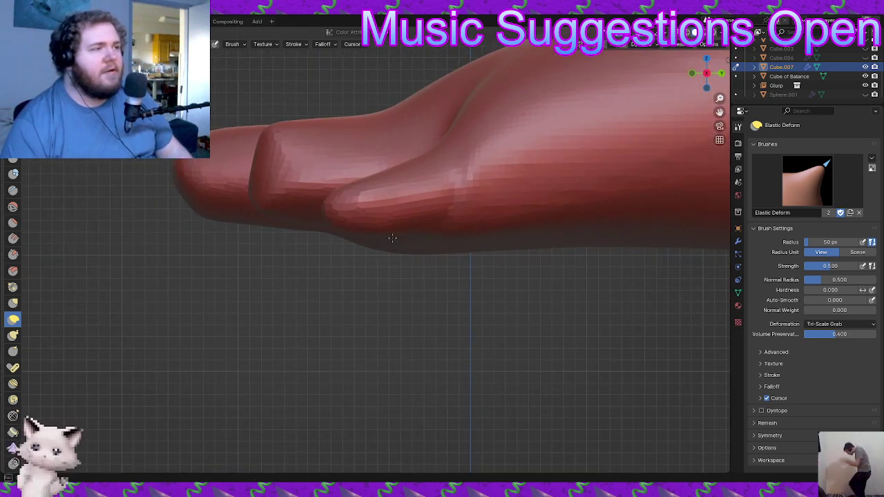
- Push the middle of the sole upward into a slight arch, then check the foot's underside
mouse_move(433, 268)
shift+middle_down()
mouse_move(406, 345)
mouse_move(276, 330)
mouse_move(341, 433)
shift+middle_up()
scroll(434, 319, down, 3)
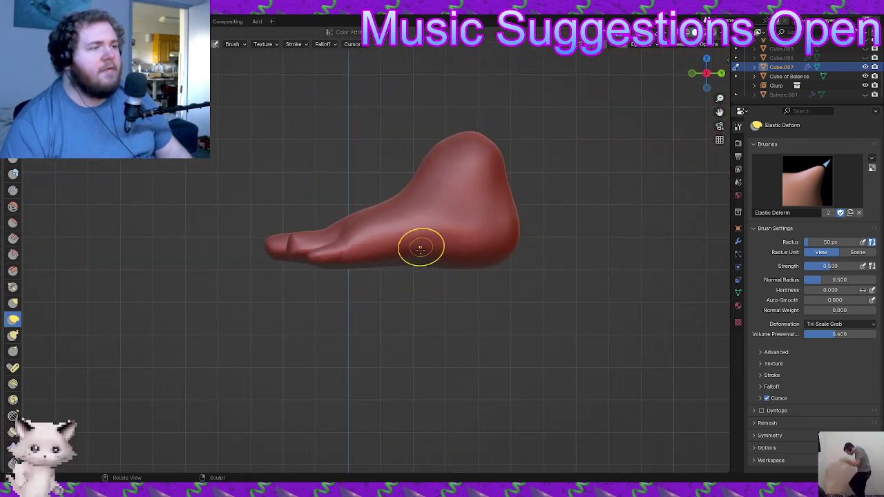
drag(421, 275, 411, 262)
middle_drag(409, 269, 517, 253)
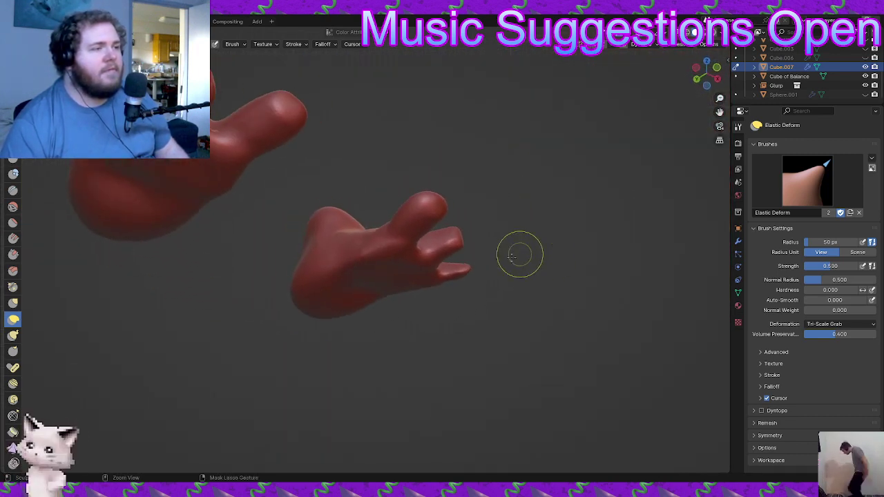
scroll(375, 279, up, 3)
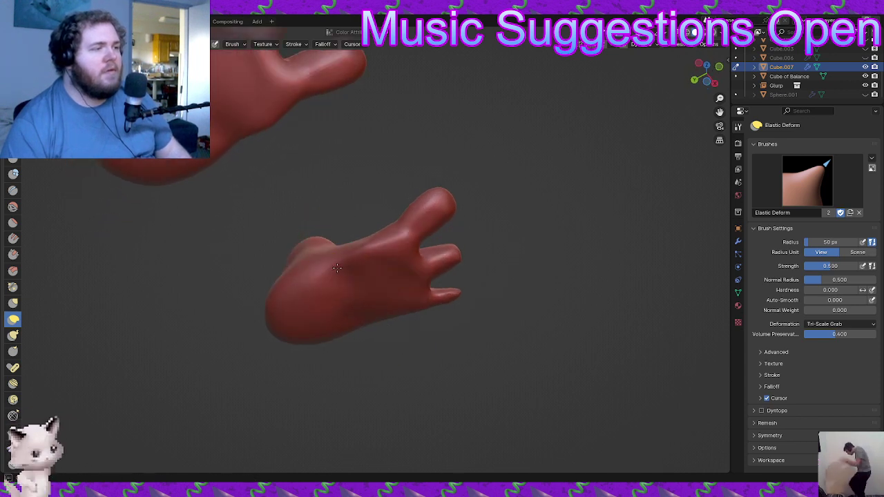
middle_drag(339, 270, 337, 263)
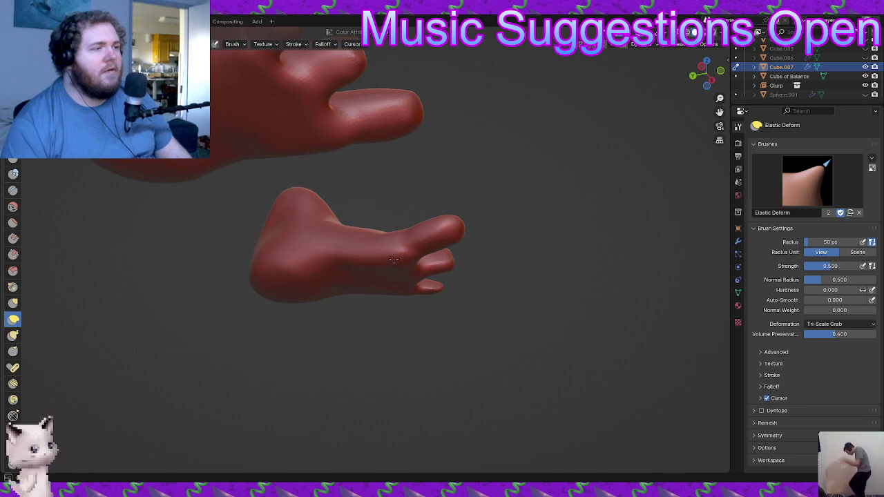
mouse_move(393, 259)
middle_down()
mouse_move(403, 290)
mouse_move(454, 278)
middle_up()
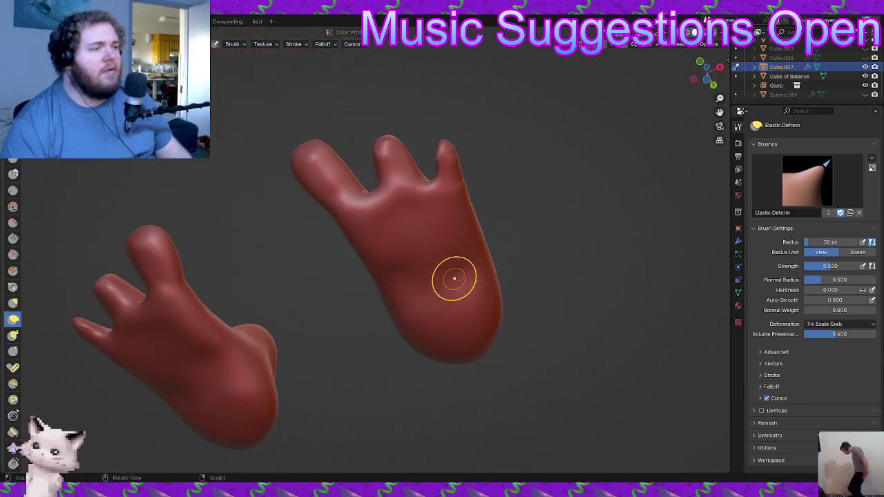
- Select the Crease brush and smooth the side of the big toe that faces the other foot
click(13, 190)
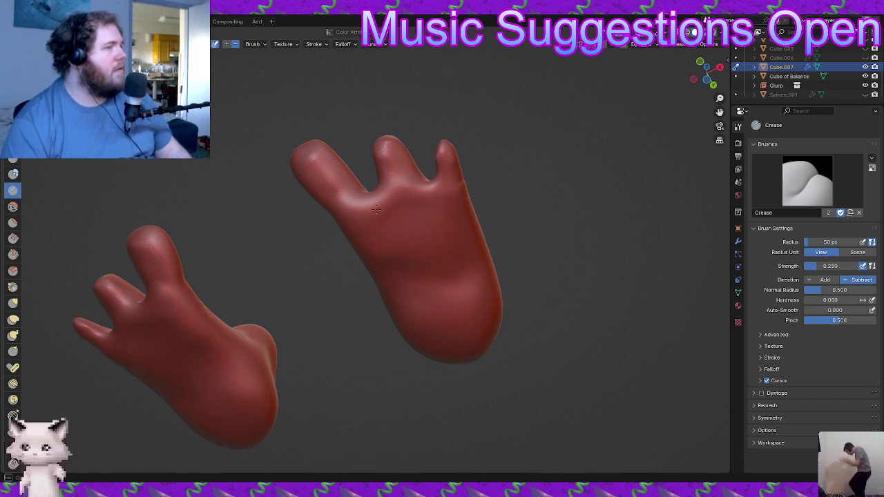
mouse_move(352, 191)
middle_down()
mouse_move(355, 306)
mouse_move(394, 284)
mouse_move(399, 252)
mouse_move(377, 356)
mouse_move(417, 321)
middle_up()
mouse_move(417, 320)
shift+mouse_down()
mouse_move(420, 302)
mouse_move(429, 313)
shift+mouse_up()
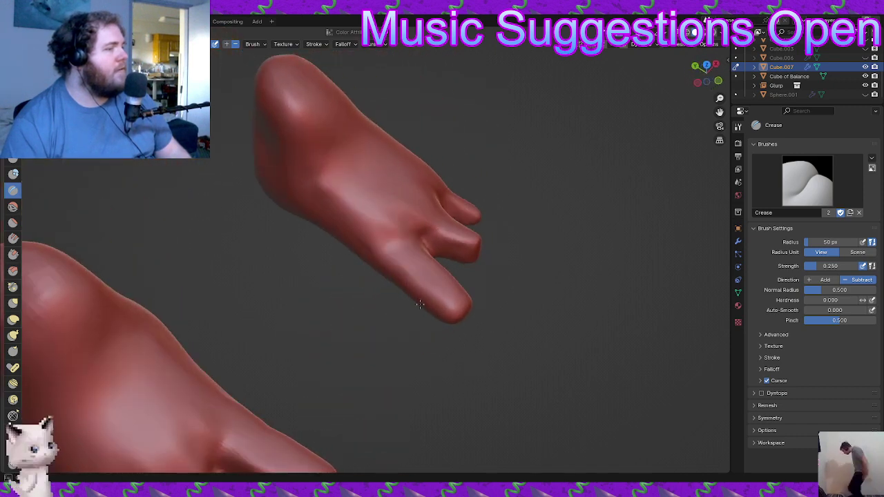
- Draw the big toe's tip forward and down into a pointed claw with Snake Hook
mouse_move(378, 263)
middle_down()
mouse_move(302, 302)
mouse_move(223, 286)
mouse_move(322, 292)
mouse_move(113, 295)
middle_up()
click(13, 335)
scroll(321, 400, down, 3)
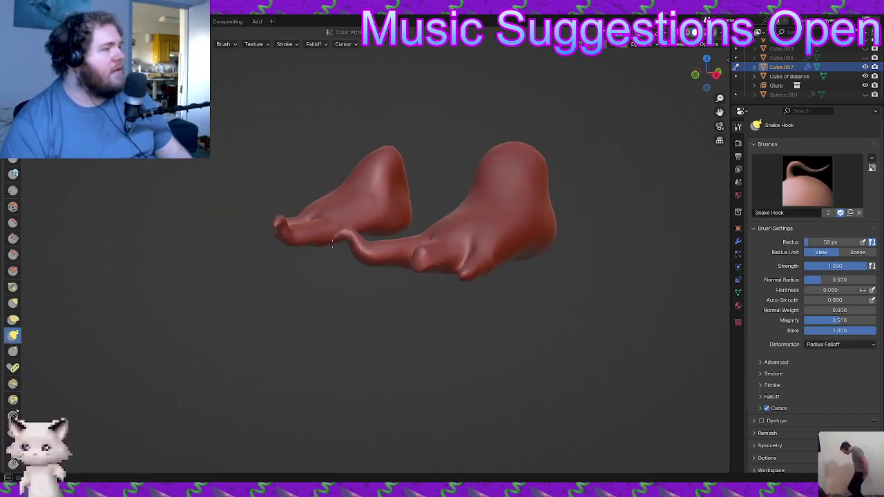
mouse_move(332, 244)
middle_down()
mouse_move(330, 256)
mouse_move(434, 296)
mouse_move(352, 245)
mouse_move(392, 314)
mouse_move(362, 292)
mouse_move(278, 286)
middle_up()
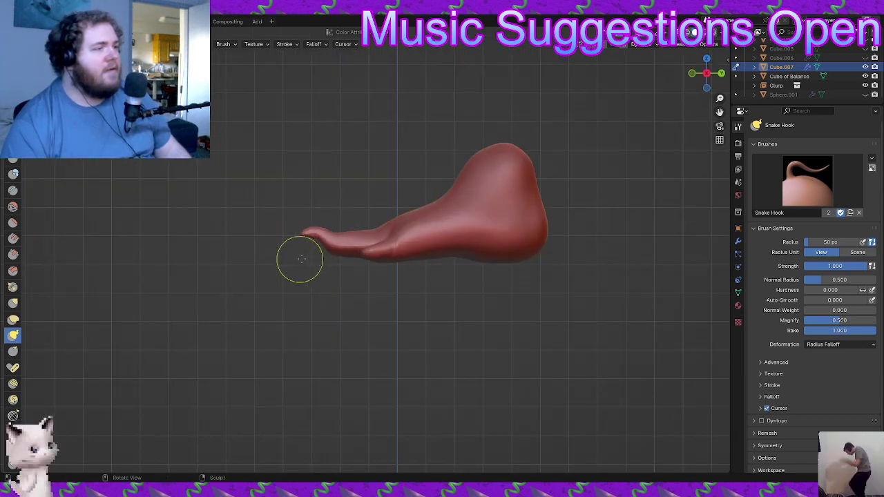
drag(301, 259, 332, 252)
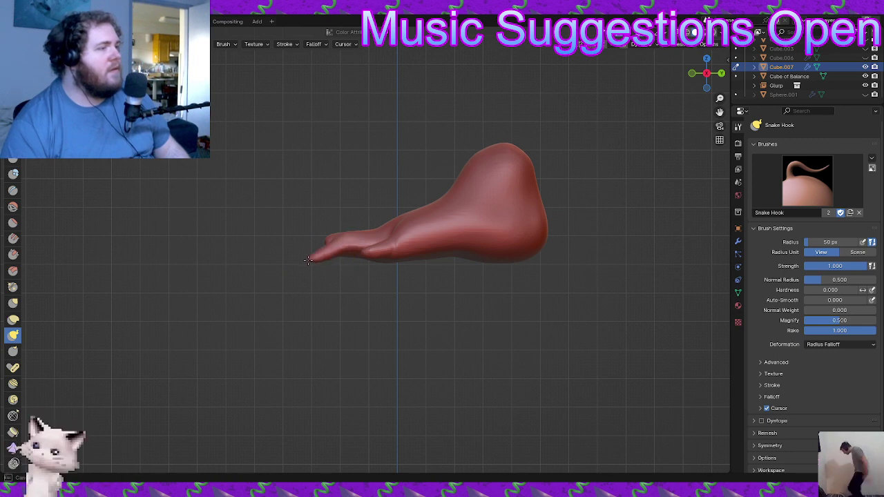
- Extend the middle and small toes into downward-pointing claws with Snake Hook, checking the foot from several sides
mouse_move(383, 300)
middle_down()
mouse_move(502, 342)
mouse_move(438, 297)
mouse_move(433, 259)
mouse_move(407, 243)
middle_up()
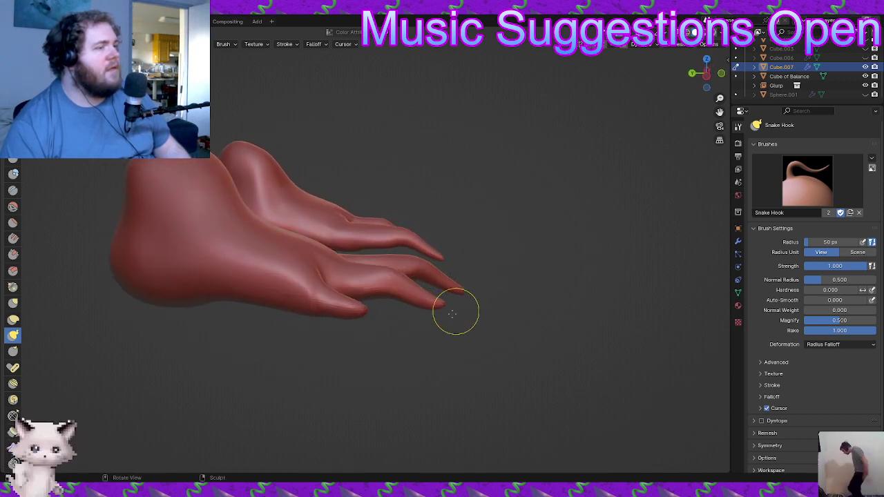
mouse_move(453, 314)
middle_down()
mouse_move(353, 335)
mouse_move(476, 304)
mouse_move(523, 266)
mouse_move(485, 256)
middle_up()
drag(497, 253, 500, 254)
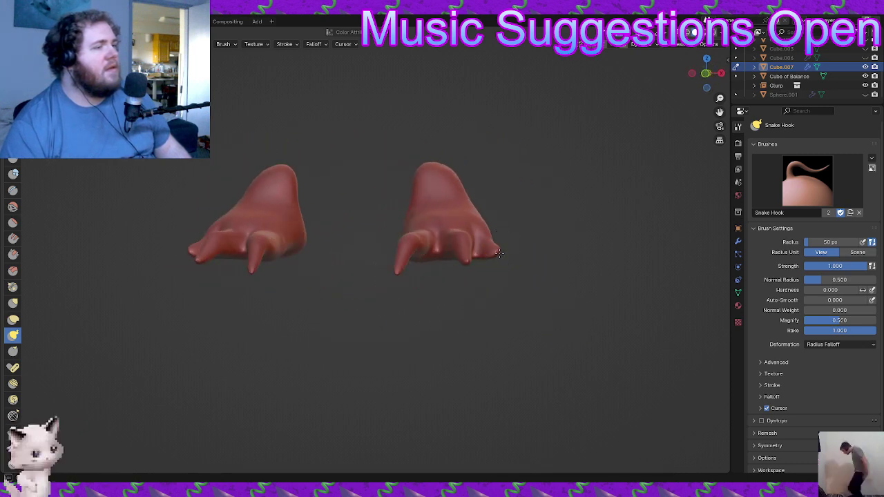
mouse_move(541, 277)
middle_down()
mouse_move(422, 306)
mouse_move(325, 314)
mouse_move(294, 315)
mouse_move(282, 295)
middle_up()
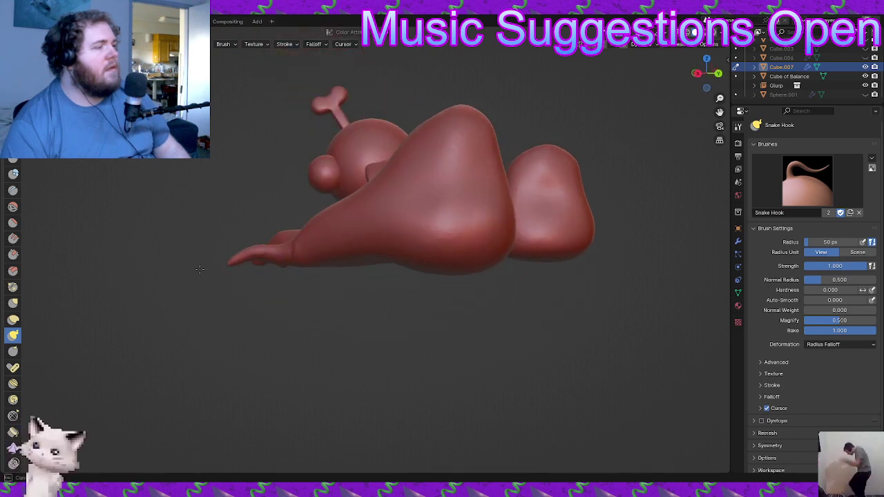
middle_drag(199, 270, 348, 296)
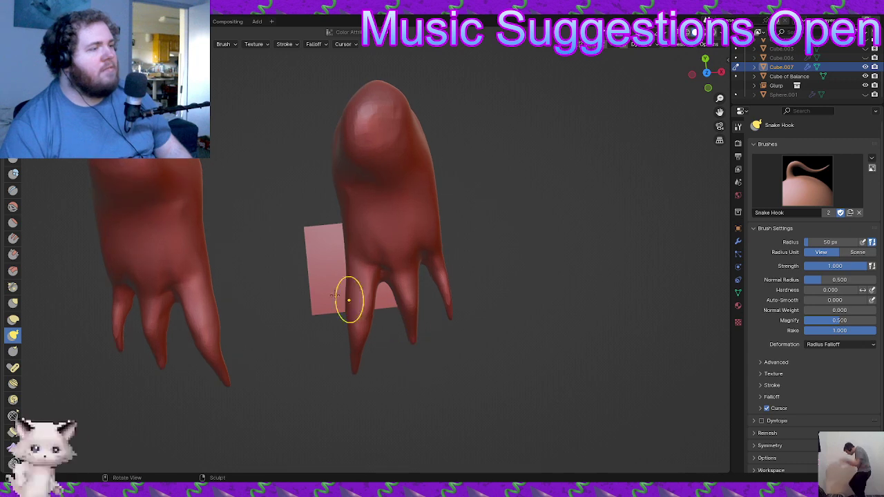
- Refine the bases of the middle and big toes and the gap between them with Elastic Deform
click(13, 320)
middle_drag(339, 351, 424, 283)
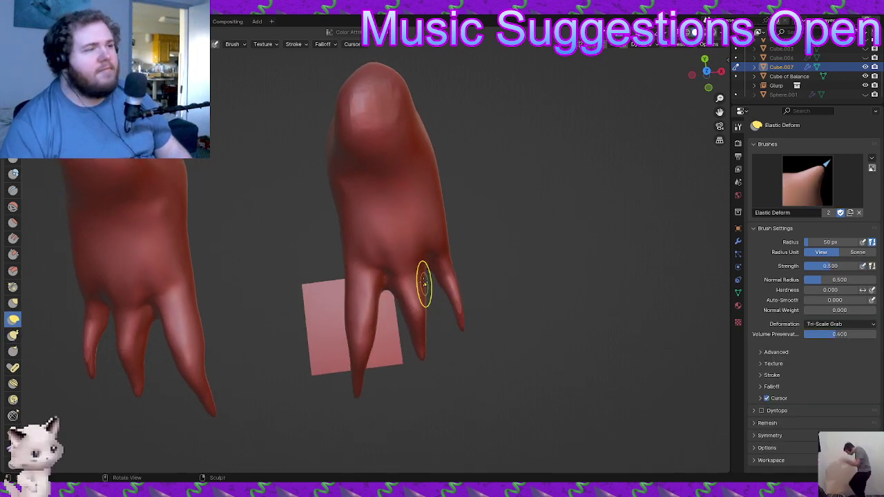
mouse_move(423, 283)
mouse_down()
mouse_move(397, 293)
mouse_move(381, 274)
mouse_up()
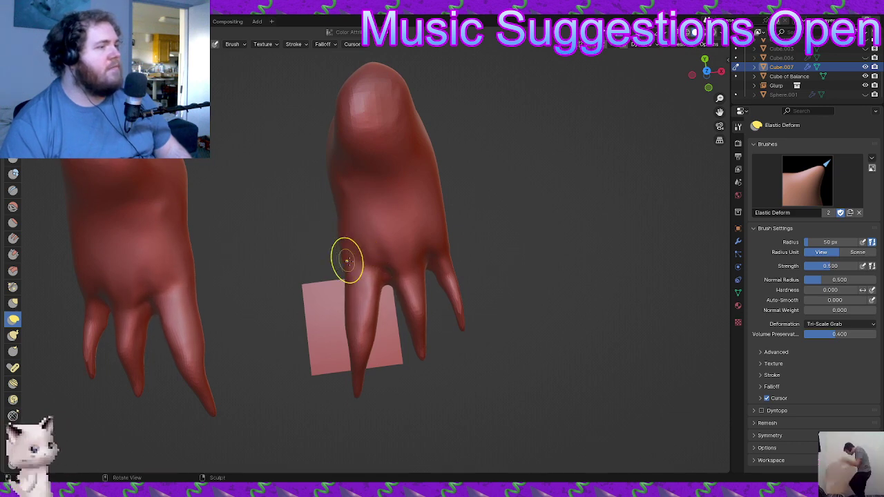
middle_drag(346, 260, 359, 289)
scroll(247, 247, up, 2)
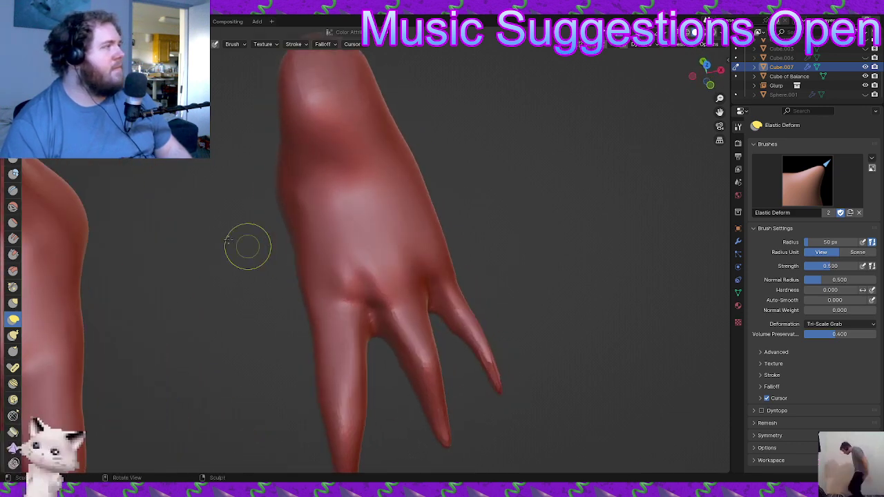
- Try to raise a tendon ridge on top of the foot behind the big toe with the Draw brush
key(x)
scroll(346, 277, up, 1)
drag(337, 333, 309, 309)
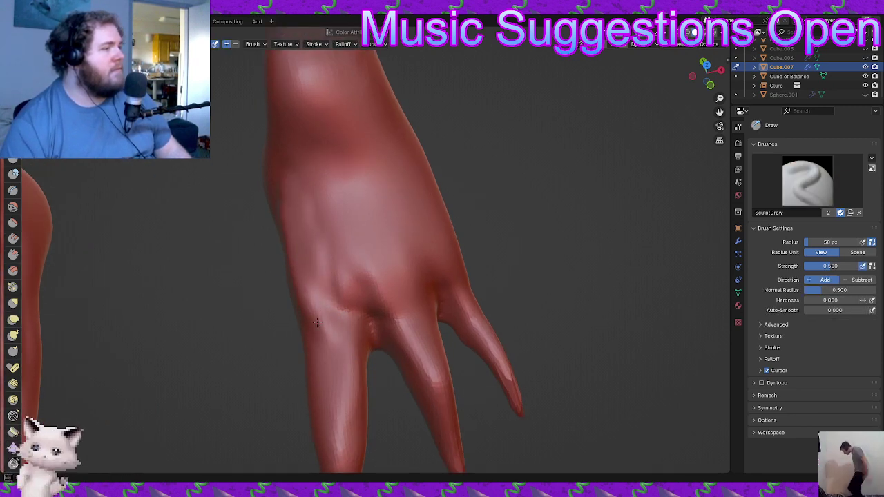
middle_drag(344, 277, 374, 314)
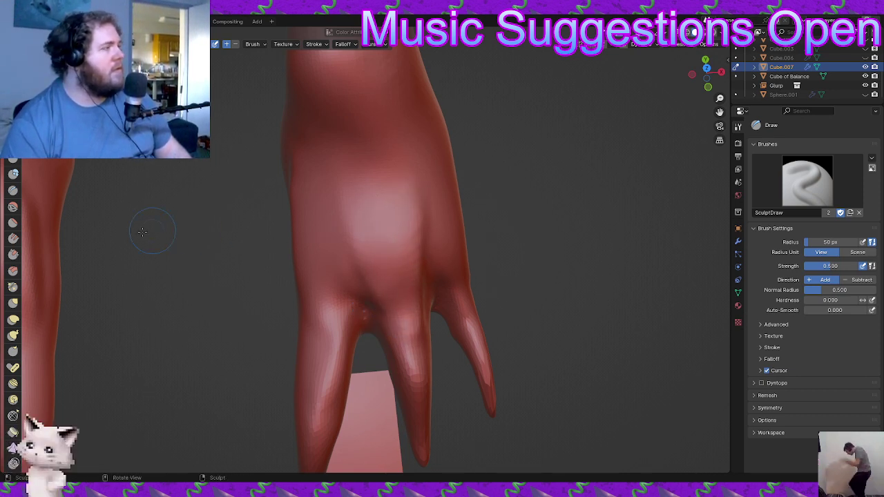
- Carve two long grooves along the top of the foot with Crease, separating the three tendons and running into the toe gaps
click(13, 191)
mouse_move(369, 312)
mouse_down()
mouse_move(368, 261)
mouse_move(355, 268)
mouse_move(347, 212)
mouse_up()
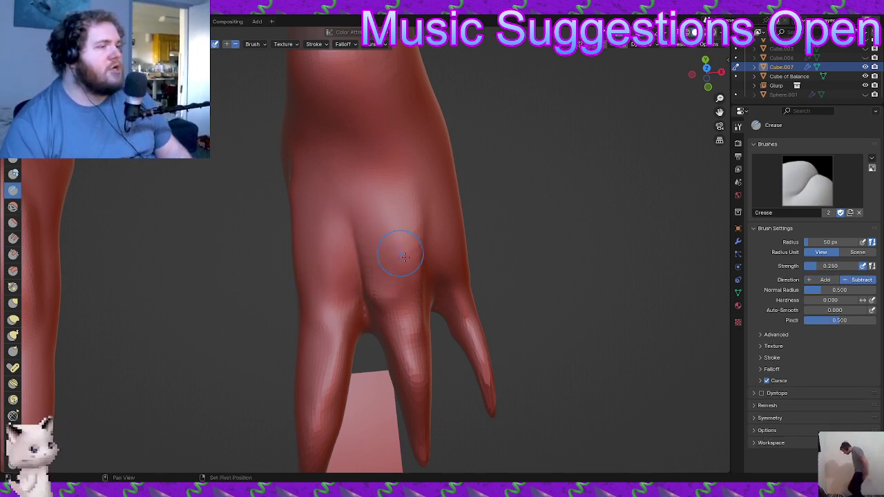
drag(432, 232, 433, 158)
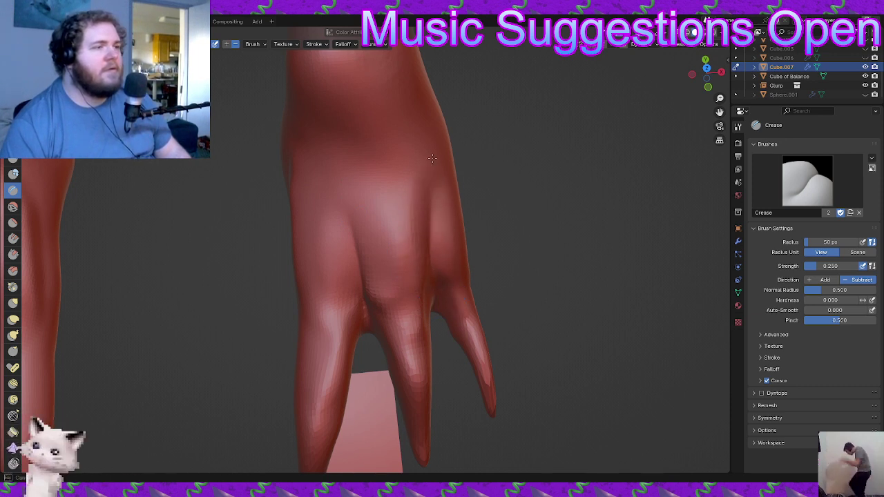
drag(434, 220, 412, 140)
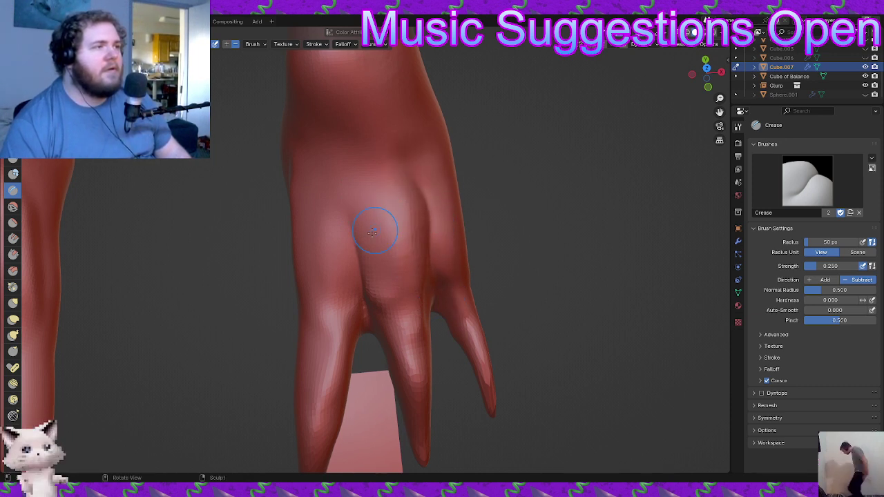
drag(373, 232, 351, 155)
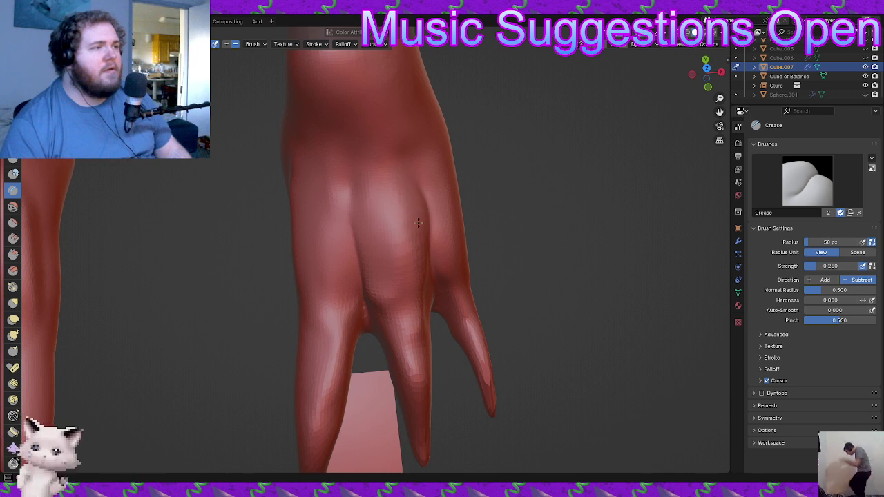
mouse_move(433, 257)
mouse_down()
mouse_move(412, 190)
mouse_move(393, 211)
mouse_up()
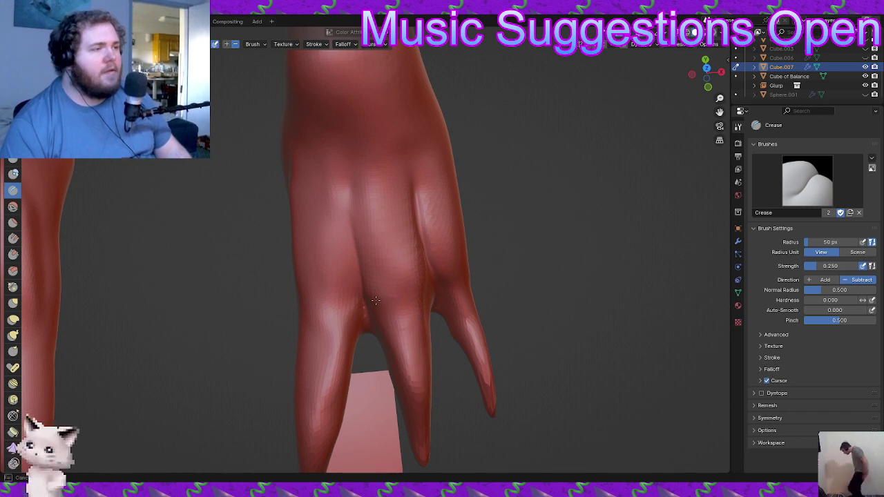
mouse_move(438, 296)
middle_down()
mouse_move(411, 299)
mouse_move(394, 349)
mouse_move(405, 350)
mouse_move(389, 312)
mouse_move(366, 345)
middle_up()
mouse_move(371, 294)
middle_down()
mouse_move(380, 274)
mouse_move(382, 340)
middle_up()
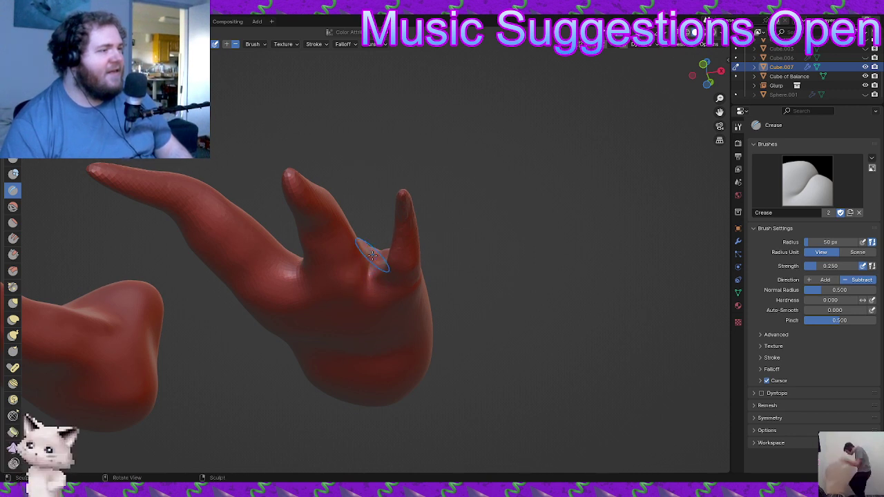
mouse_move(373, 277)
middle_down()
mouse_move(359, 417)
mouse_move(375, 296)
middle_up()
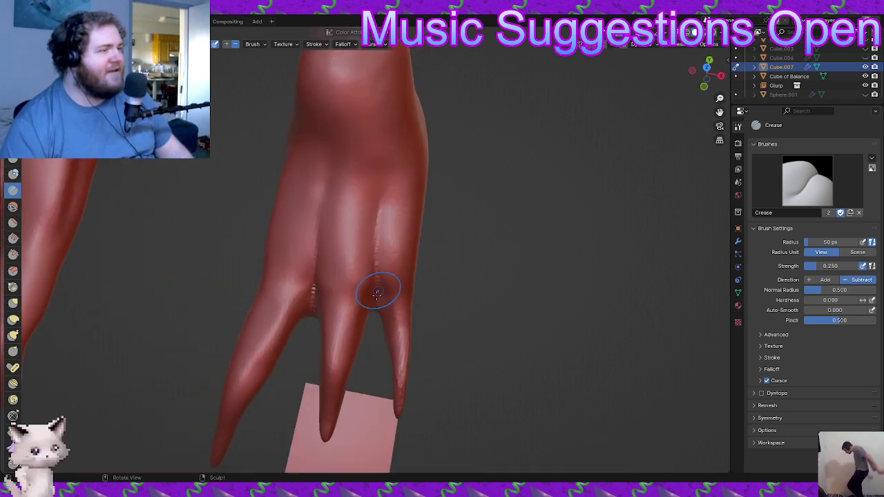
- Adjust the webbing between the small and middle toes with Elastic Deform, and thicken the small toe with Inflate
click(13, 320)
mouse_move(397, 329)
middle_down()
mouse_move(377, 421)
mouse_move(371, 411)
middle_up()
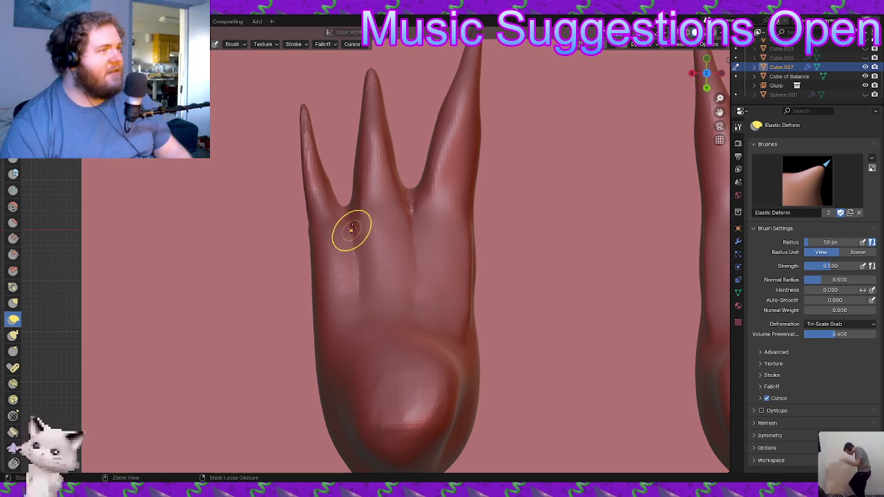
ctrl+middle_drag(351, 229, 347, 202)
drag(339, 185, 338, 198)
shift+middle_drag(319, 168, 324, 225)
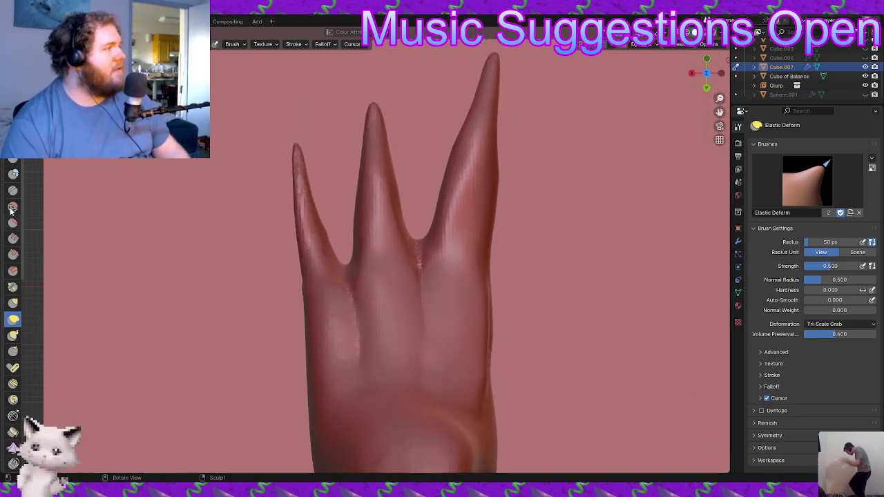
click(12, 162)
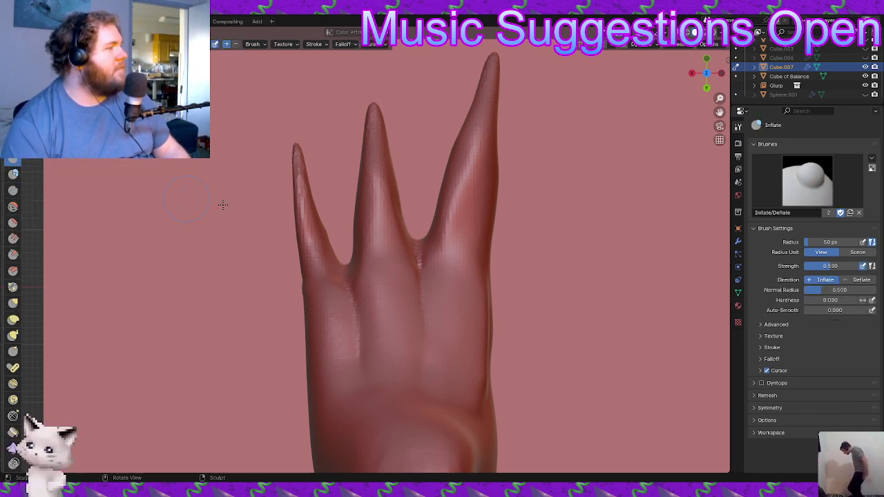
middle_drag(336, 191, 332, 313)
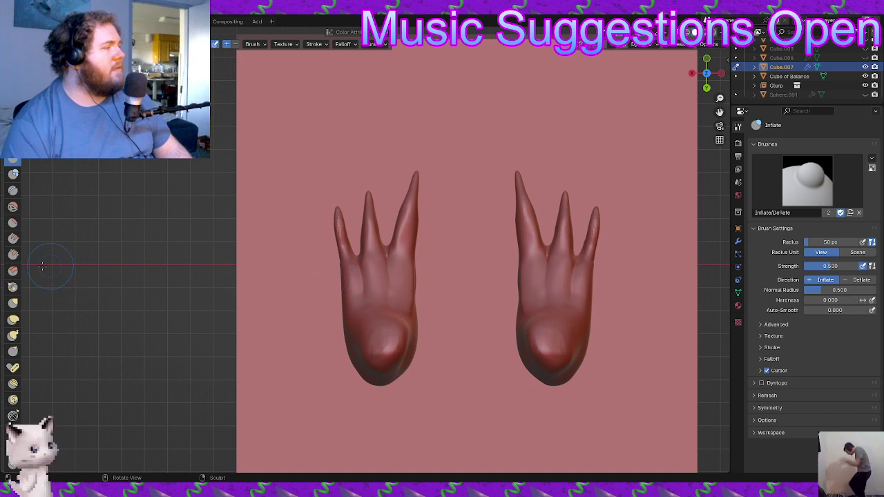
- Bend the tips of all three toes toward the outer side of the foot with Elastic Deform in top view
click(12, 319)
drag(339, 208, 318, 212)
drag(373, 192, 352, 194)
drag(420, 174, 408, 190)
mouse_move(421, 207)
mouse_down()
mouse_move(412, 212)
mouse_move(405, 258)
mouse_move(387, 198)
mouse_move(399, 221)
mouse_move(420, 178)
mouse_move(405, 193)
mouse_move(381, 197)
mouse_move(404, 186)
mouse_move(400, 178)
mouse_up()
scroll(404, 180, up, 2)
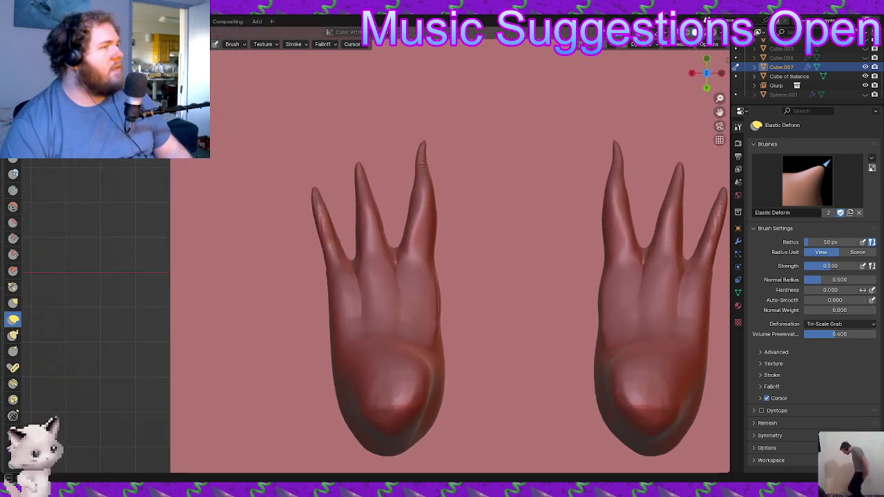
- Curve the big toe's tip with Elastic Deform, and bend the big and middle toes toward the foot's outer side with the Pose brush
mouse_move(426, 143)
mouse_down()
mouse_move(443, 173)
mouse_move(433, 147)
mouse_move(412, 144)
mouse_up()
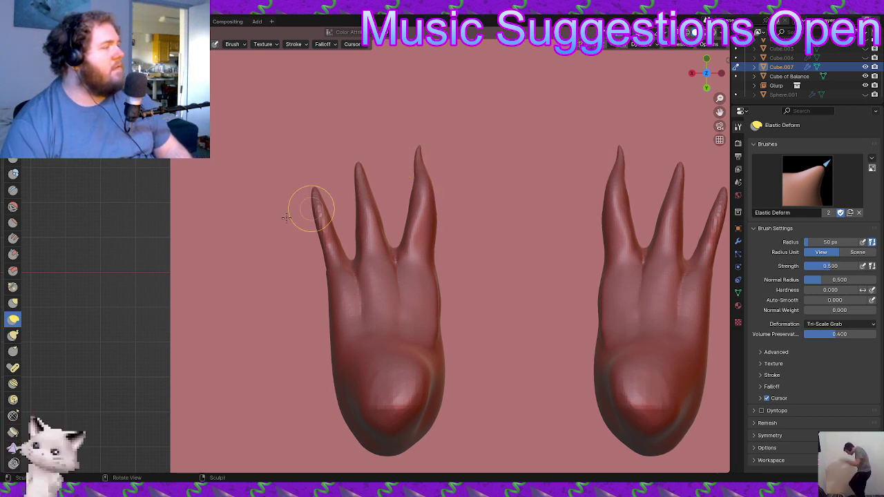
click(13, 367)
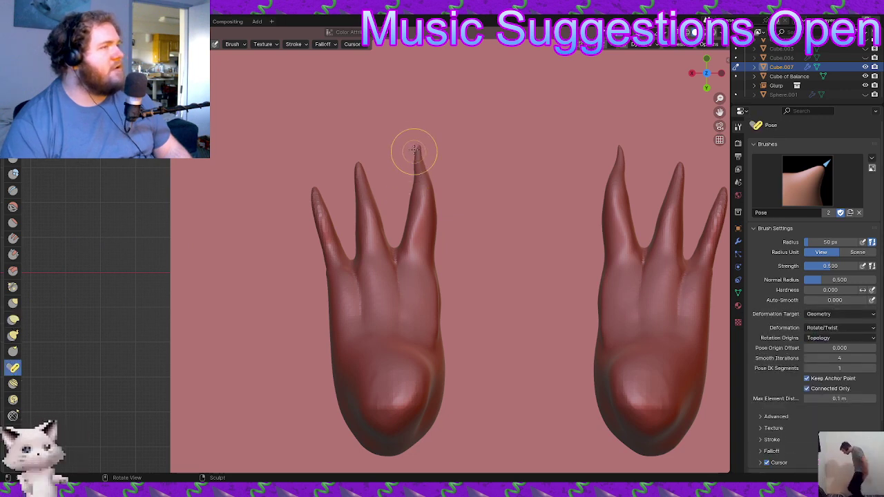
drag(418, 149, 422, 164)
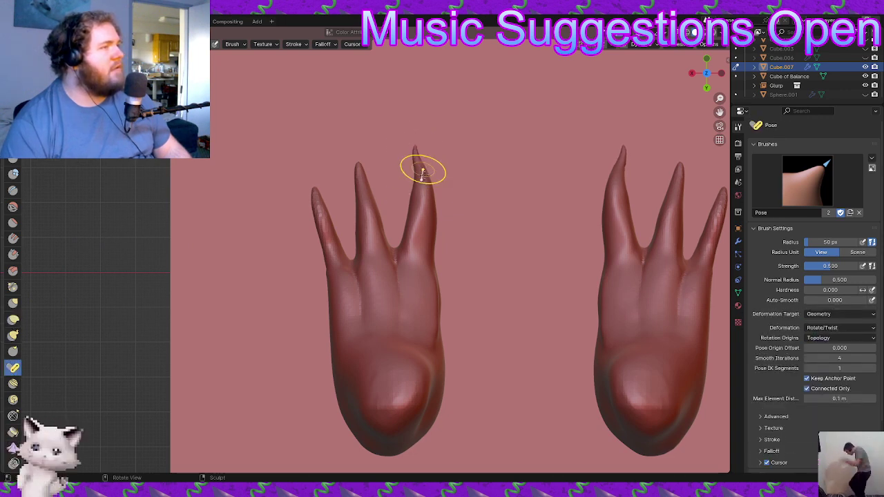
scroll(408, 203, down, 5)
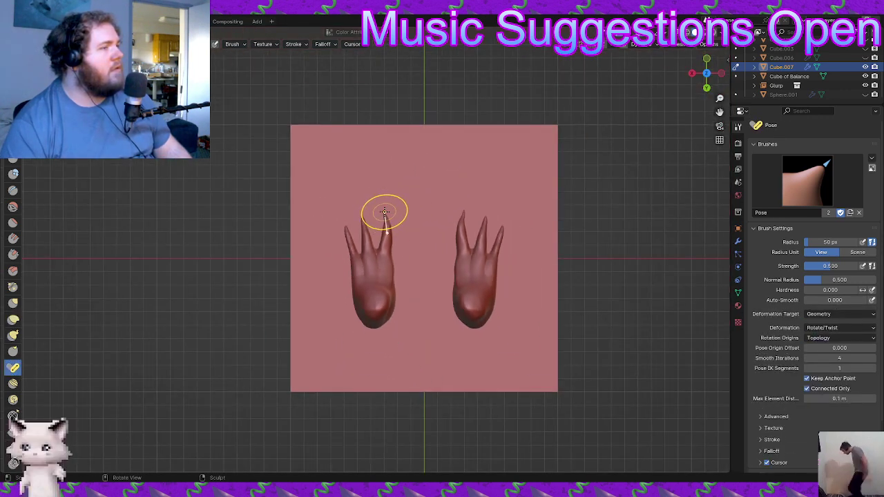
mouse_move(384, 211)
mouse_down()
mouse_move(388, 225)
mouse_move(364, 216)
mouse_move(368, 232)
mouse_up()
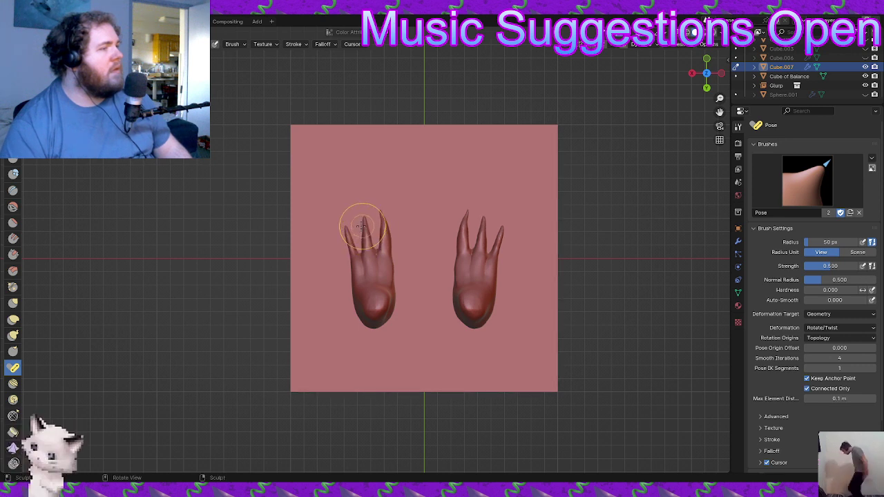
mouse_move(364, 228)
mouse_down()
mouse_move(348, 229)
mouse_move(349, 238)
mouse_up()
- Swell and round the top of the ankle stump with the Blob brush
mouse_move(352, 357)
middle_down()
mouse_move(167, 258)
mouse_move(76, 253)
mouse_move(42, 263)
middle_up()
scroll(362, 274, up, 4)
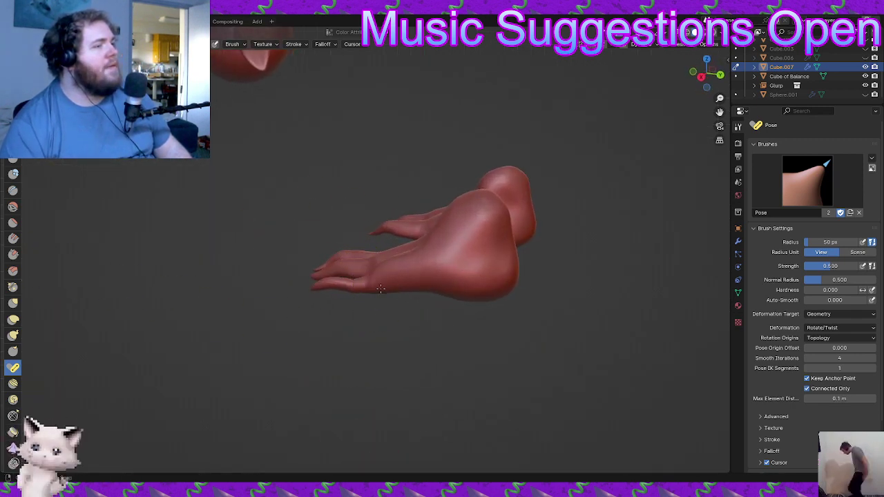
middle_drag(380, 288, 396, 328)
scroll(389, 297, up, 3)
middle_drag(389, 292, 490, 311)
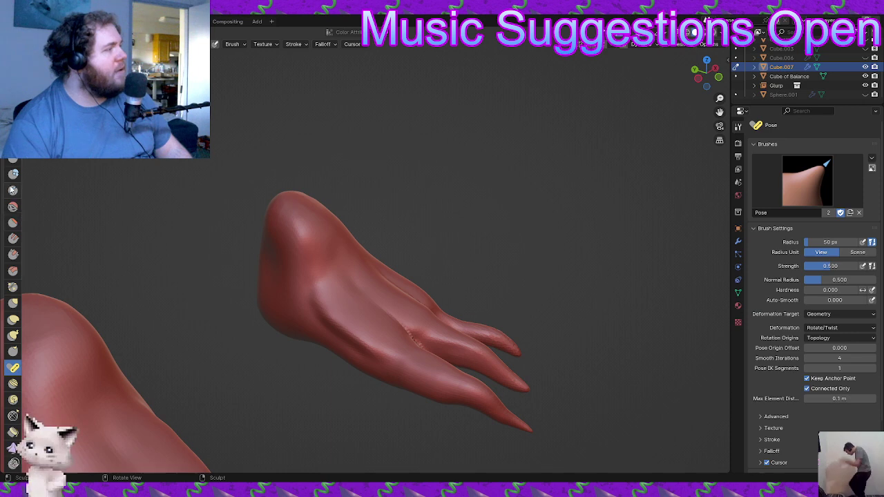
click(13, 174)
middle_drag(78, 207, 330, 206)
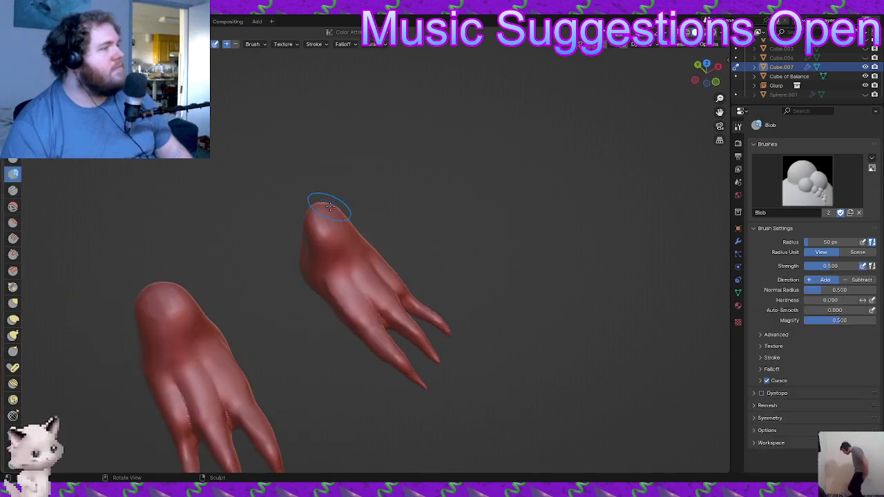
drag(330, 206, 334, 210)
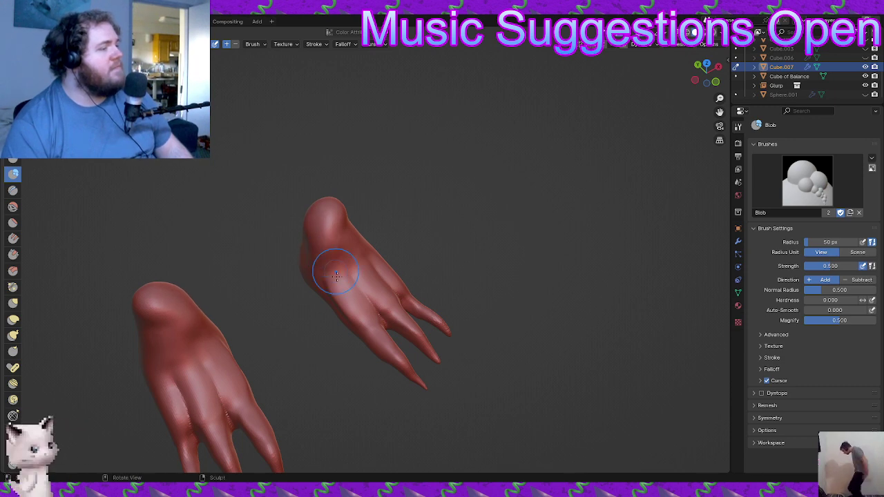
- Unhide the character's other body meshes, including Cube.006, Sphere.001, Cube.003 and Cube.001, around the feet
middle_drag(337, 275, 693, 126)
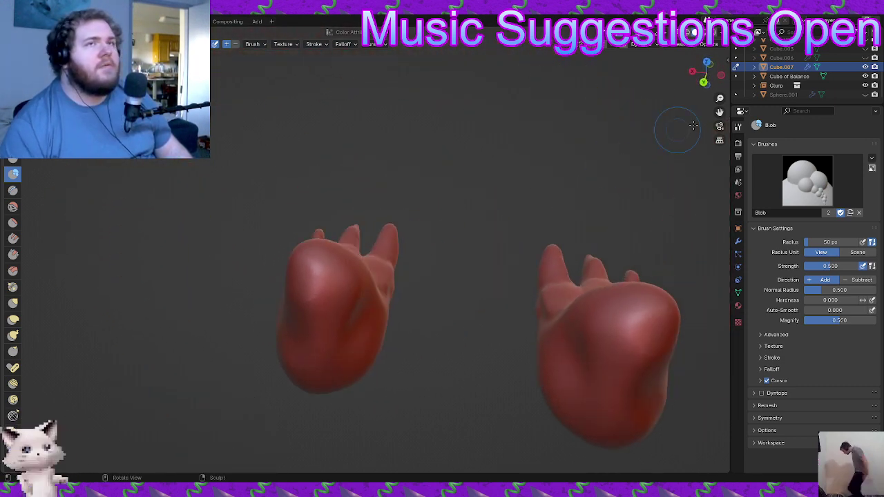
click(866, 58)
click(865, 95)
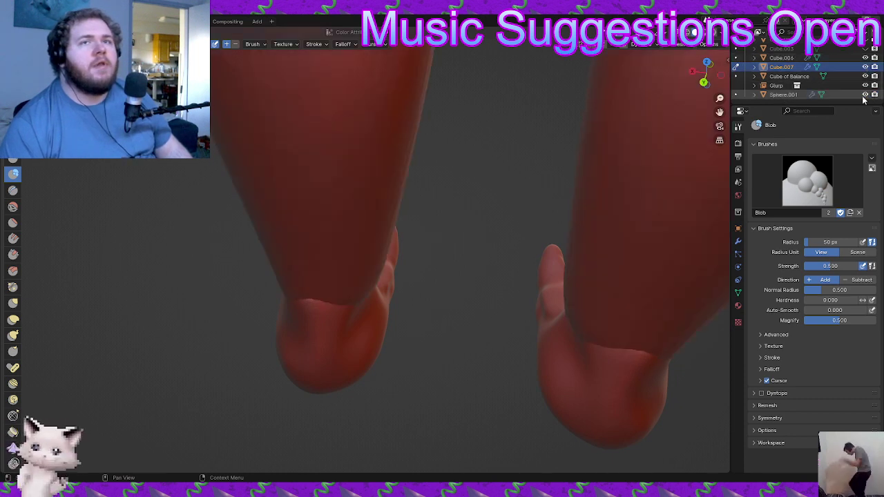
scroll(857, 96, up, 3)
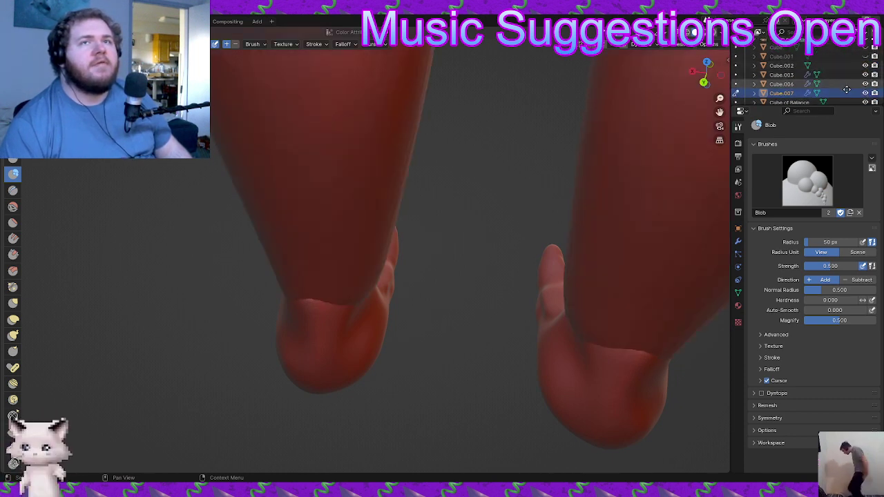
scroll(847, 89, up, 1)
mouse_move(844, 51)
middle_down()
mouse_move(838, 68)
mouse_move(831, 55)
middle_up()
- Build up the inner side of the foot below the ankle with Blob and check the feet against the whole body
mouse_move(528, 257)
middle_down()
mouse_move(444, 258)
mouse_move(312, 224)
mouse_move(371, 239)
middle_up()
scroll(312, 224, down, 2)
scroll(359, 249, up, 3)
drag(357, 311, 306, 273)
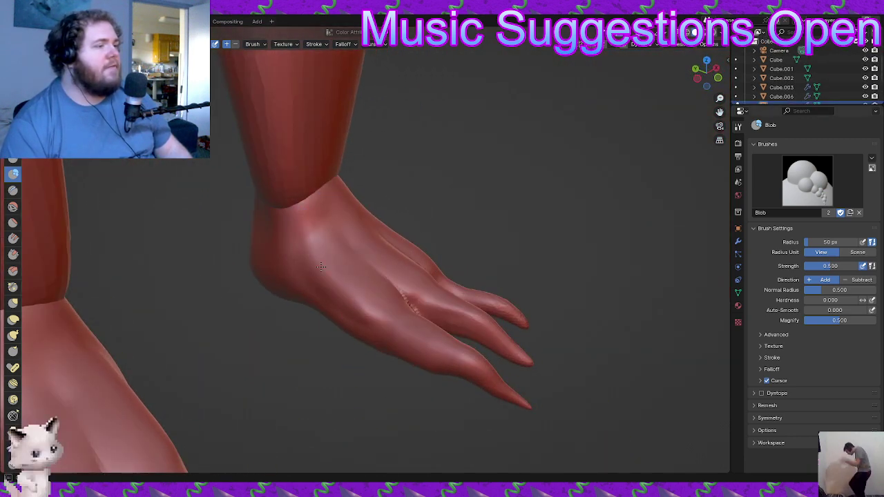
middle_drag(353, 306, 373, 412)
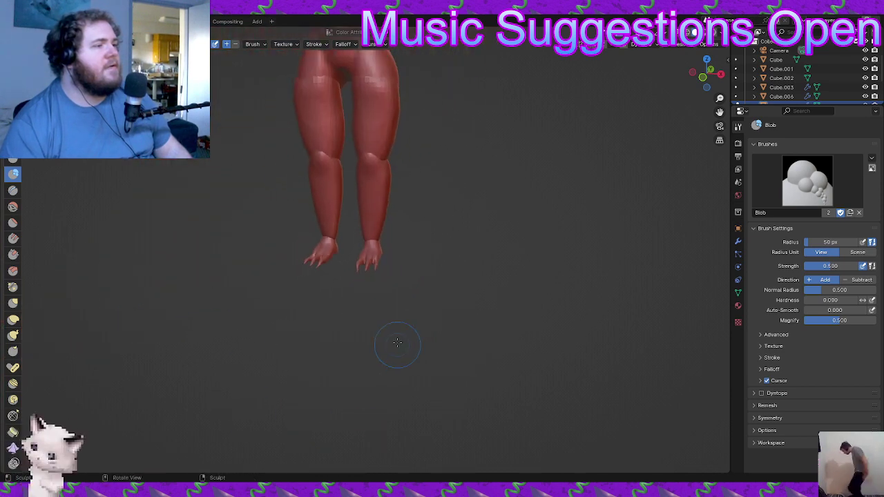
ctrl+middle_drag(386, 336, 405, 334)
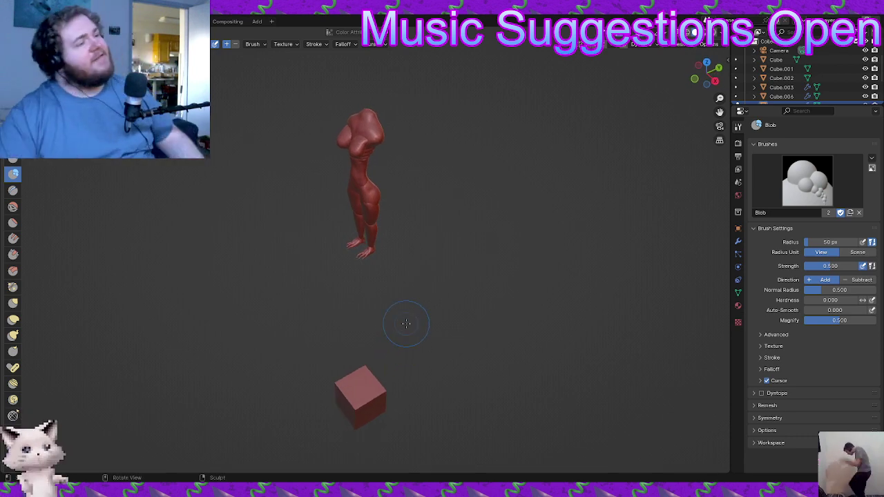
scroll(389, 314, up, 8)
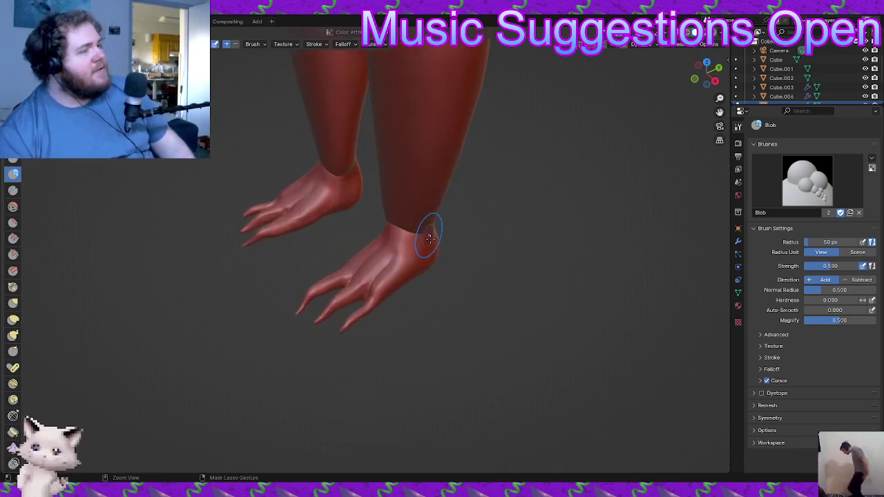
- Build up knuckles at the bases of the middle and small toes with the Blob brush
mouse_move(371, 297)
middle_down()
mouse_move(419, 322)
mouse_move(509, 302)
mouse_move(463, 345)
mouse_move(185, 333)
middle_up()
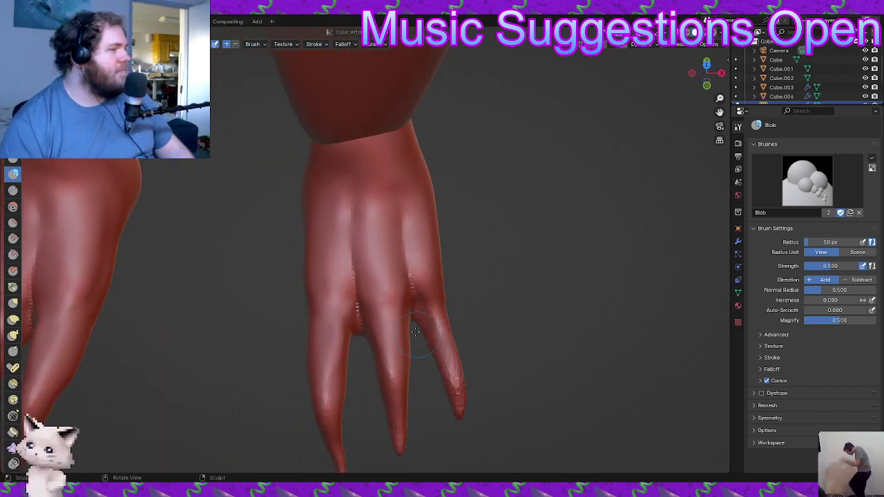
drag(387, 284, 406, 373)
middle_drag(407, 374, 381, 371)
drag(384, 366, 397, 319)
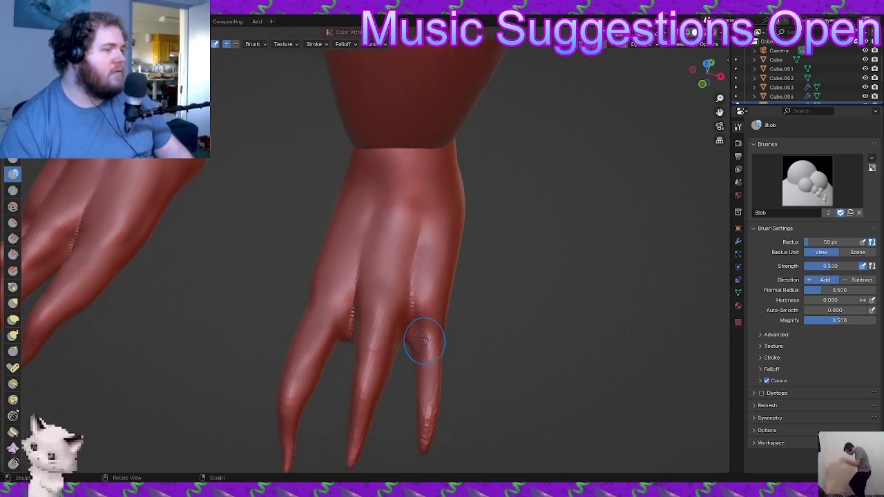
mouse_move(435, 333)
middle_down()
mouse_move(408, 380)
mouse_move(368, 399)
mouse_move(409, 415)
middle_up()
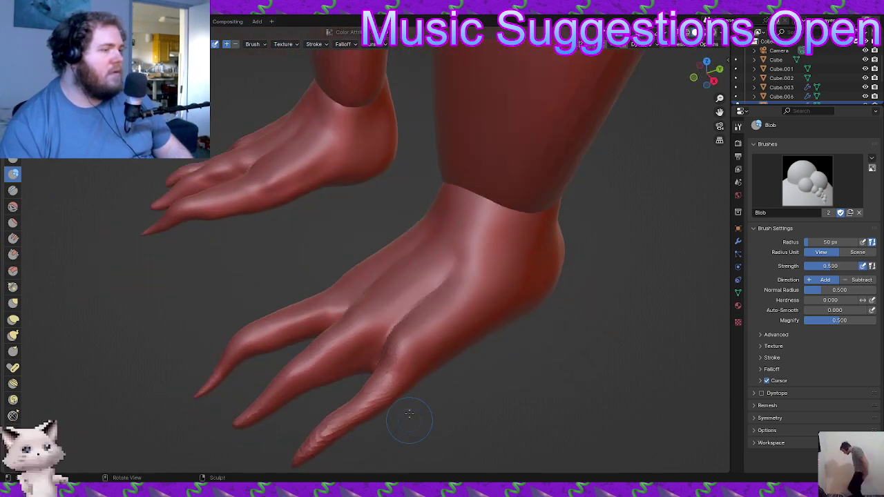
middle_drag(382, 363, 438, 387)
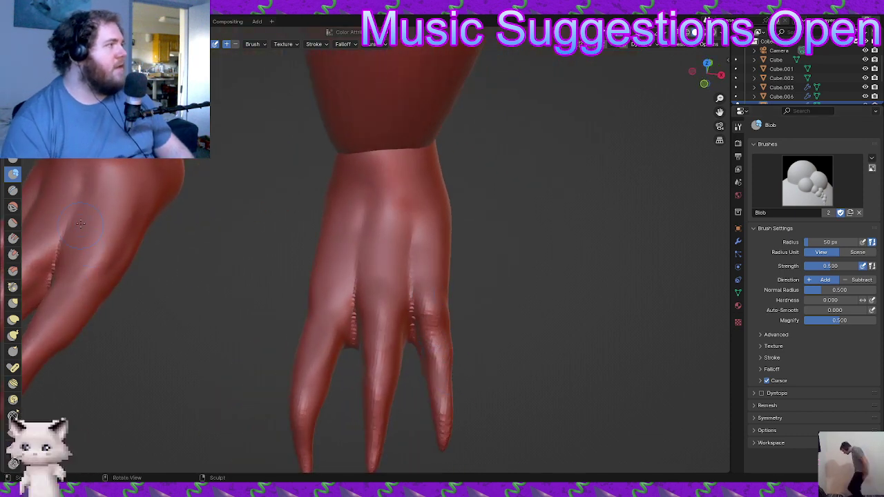
mouse_move(437, 355)
middle_down()
mouse_move(533, 284)
mouse_move(493, 310)
middle_up()
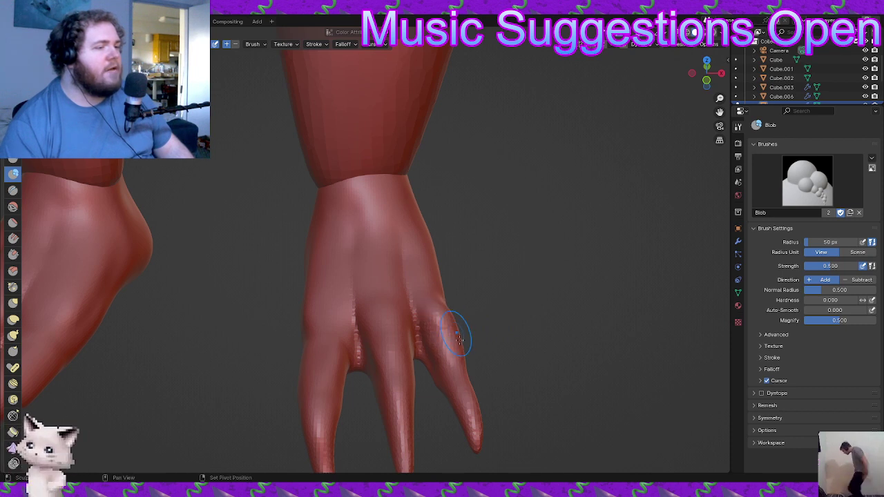
middle_drag(450, 324, 425, 255)
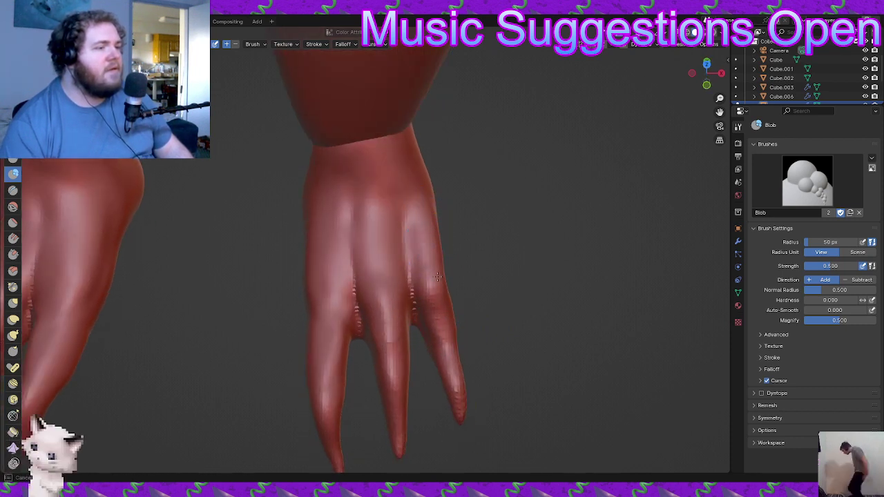
- Thicken the ridge behind the small toe along the foot's outer side with Blob and smooth its surface
mouse_move(432, 363)
middle_down()
mouse_move(314, 308)
mouse_move(345, 376)
middle_up()
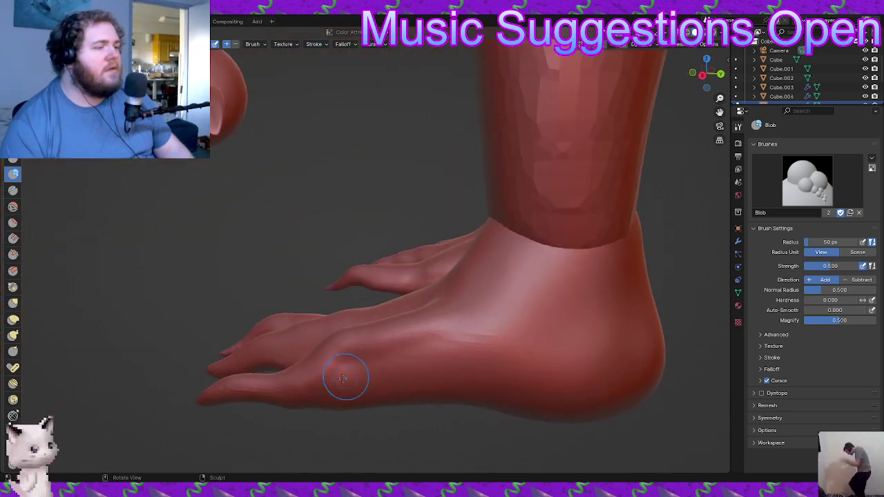
mouse_move(360, 366)
mouse_down()
mouse_move(408, 353)
mouse_move(336, 381)
mouse_move(407, 374)
mouse_move(430, 355)
mouse_up()
middle_drag(452, 385, 377, 361)
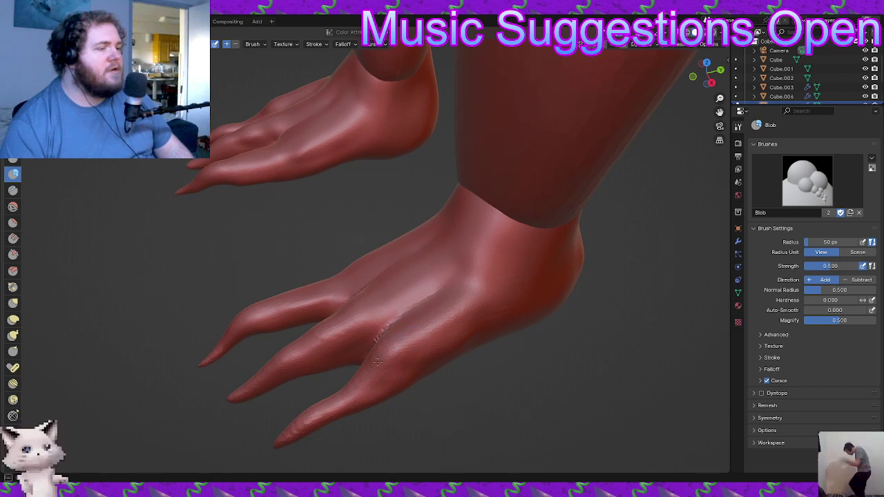
mouse_move(393, 351)
mouse_down()
mouse_move(388, 368)
mouse_move(439, 345)
mouse_move(423, 339)
mouse_up()
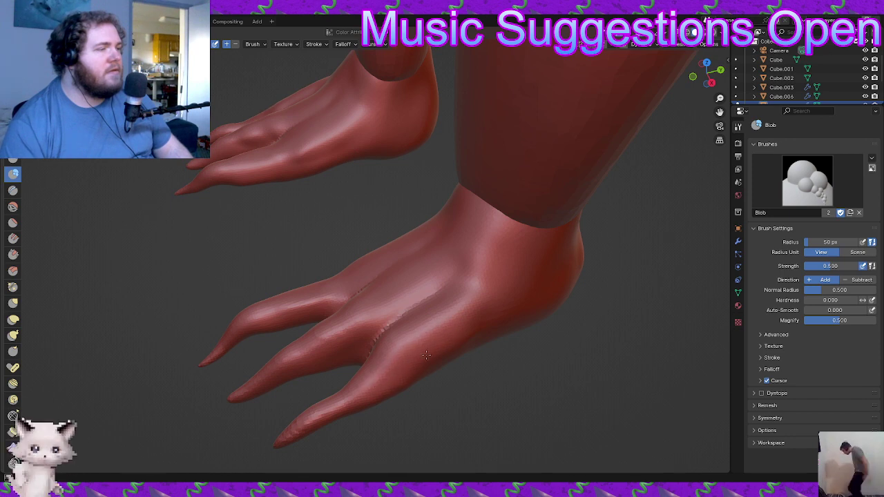
- Extend the small toe's tendon ridge toward the ankle and shape the hollow around the inner ankle bone
mouse_move(427, 355)
middle_down()
mouse_move(405, 325)
mouse_move(411, 363)
middle_up()
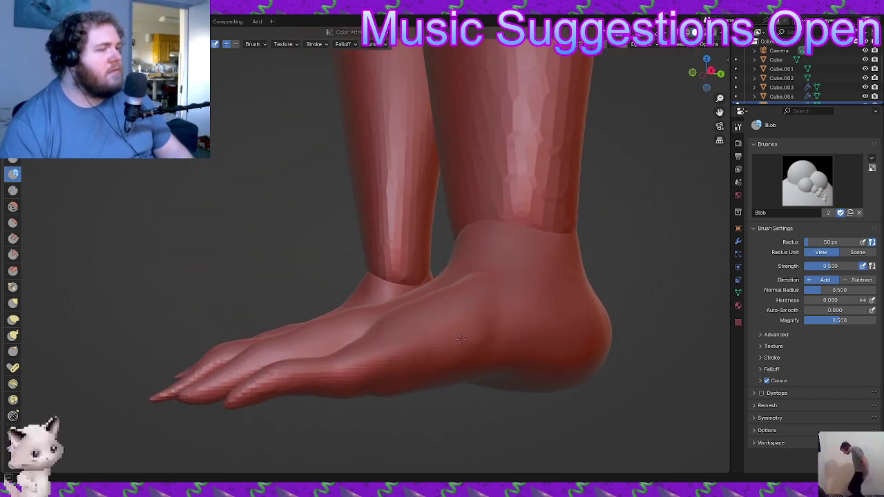
middle_drag(421, 367, 424, 317)
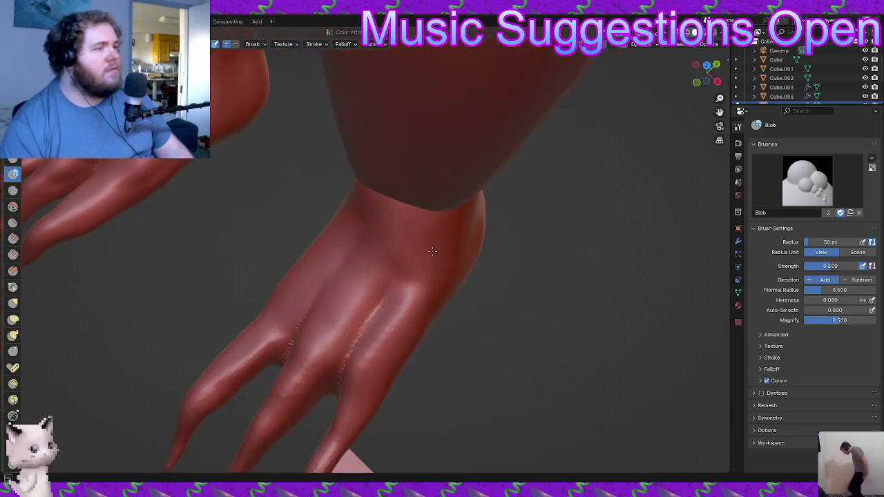
middle_drag(433, 252, 423, 283)
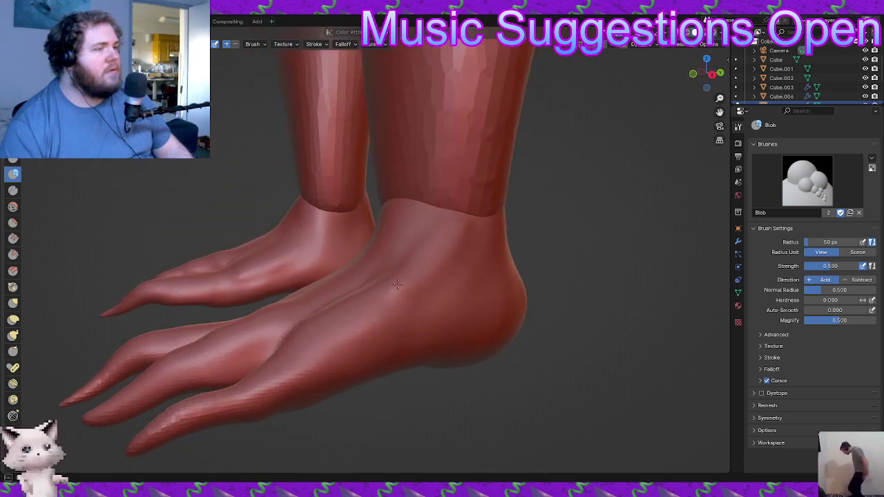
middle_drag(380, 309, 307, 252)
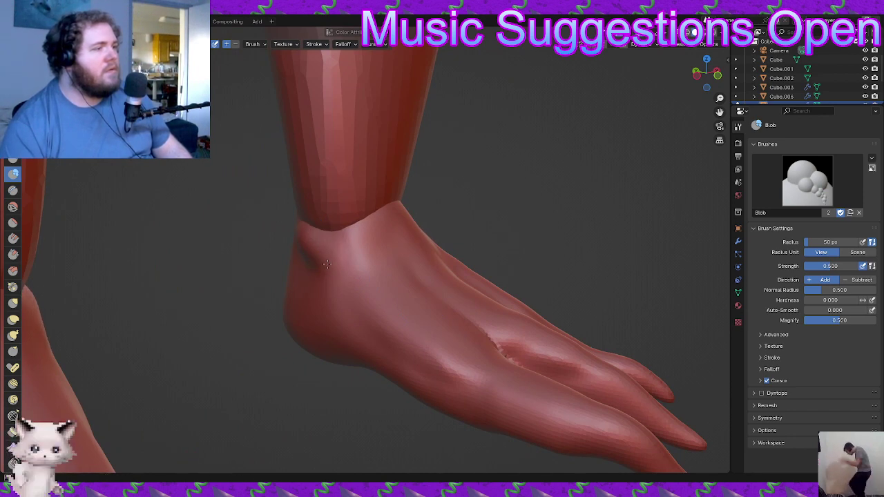
middle_drag(334, 292, 465, 316)
scroll(465, 316, down, 1)
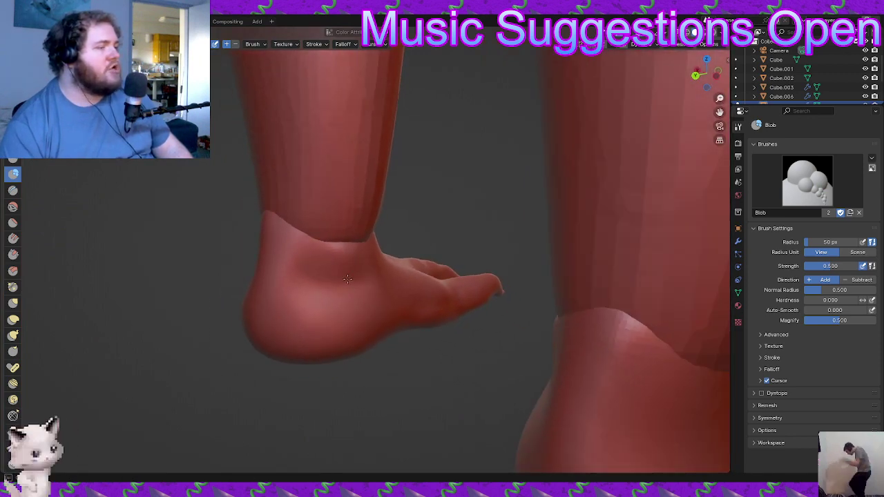
- Raise an Achilles tendon ridge up the back of the heel with Blob and smooth it into the heel
middle_drag(297, 278, 312, 242)
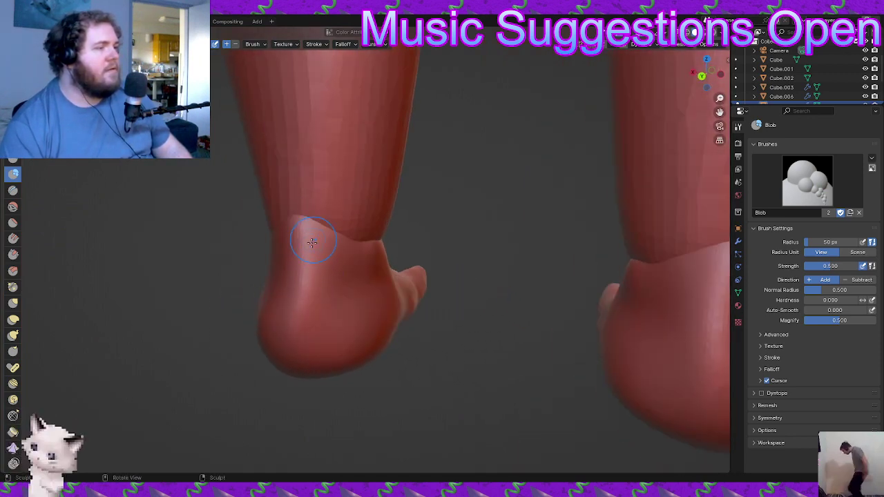
middle_drag(293, 295, 328, 312)
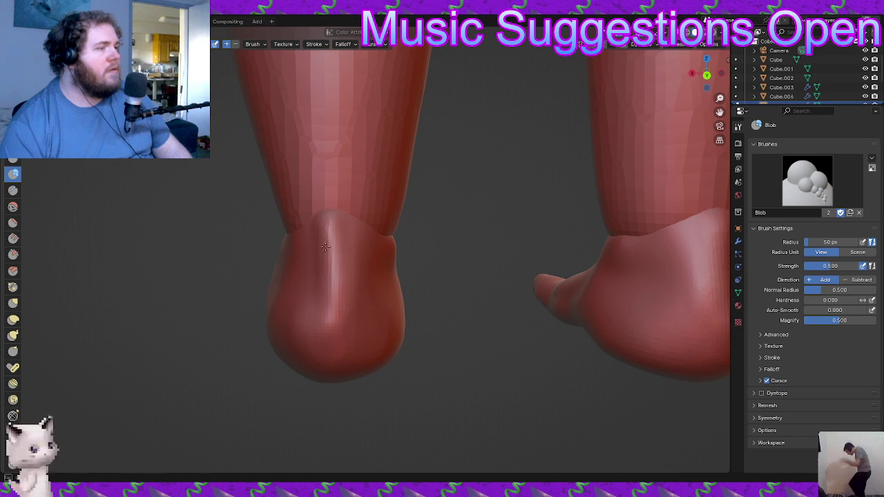
drag(335, 214, 327, 198)
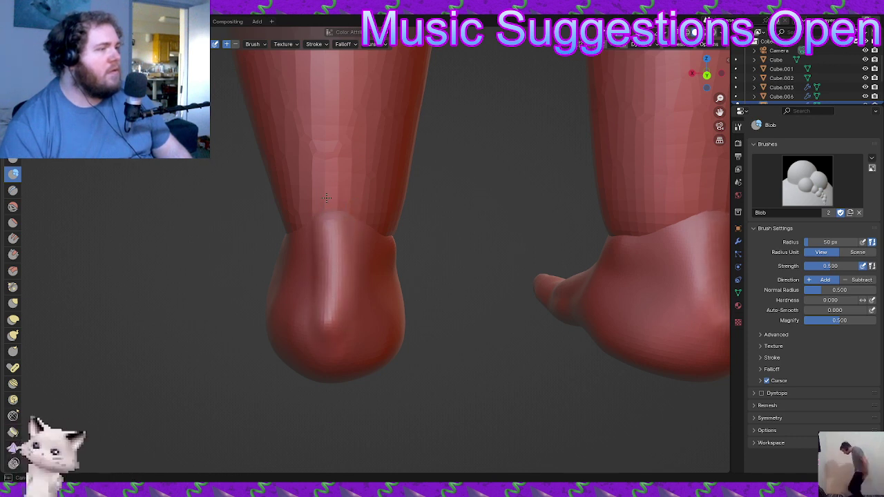
shift+drag(327, 257, 330, 335)
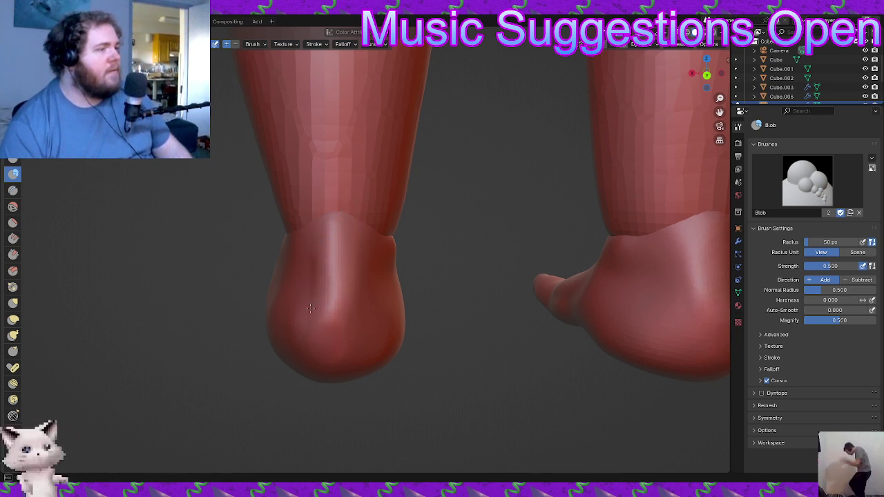
mouse_move(372, 309)
middle_down()
mouse_move(468, 277)
mouse_move(447, 265)
middle_up()
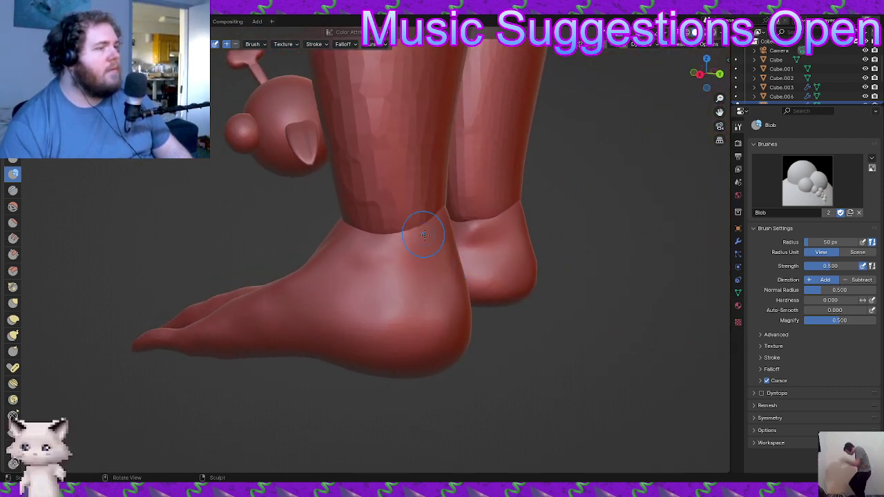
- Build up the Achilles tendon's upper edge and extend the middle toe's tendon ridge up to the shin with the Blob brush
drag(439, 264, 441, 250)
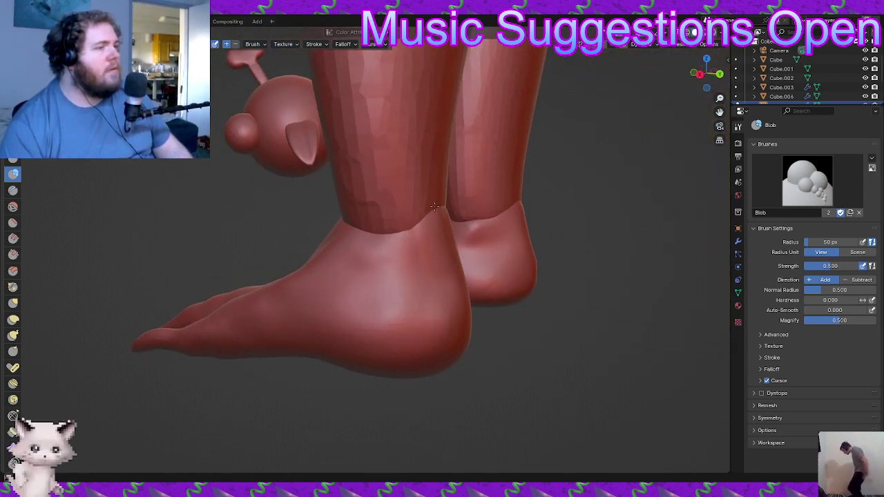
mouse_move(420, 309)
middle_down()
mouse_move(387, 316)
mouse_move(358, 352)
mouse_move(337, 350)
mouse_move(339, 343)
mouse_move(318, 348)
mouse_move(311, 295)
middle_up()
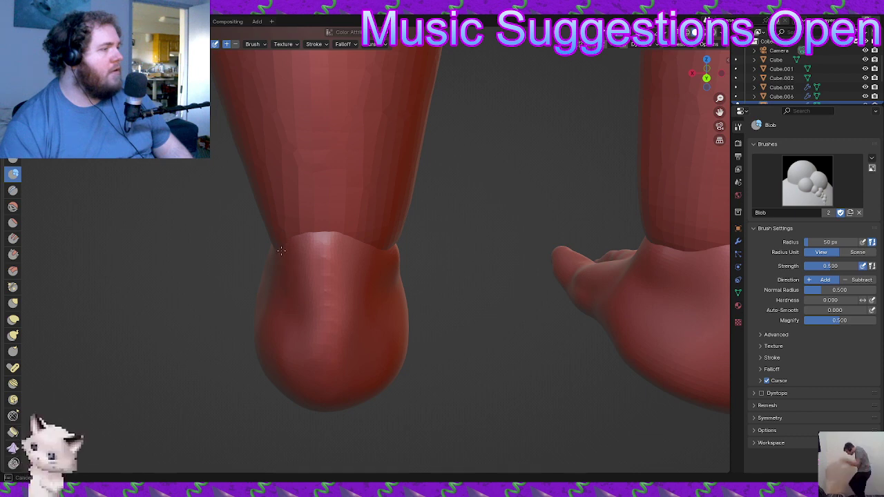
mouse_move(297, 297)
middle_down()
mouse_move(454, 371)
mouse_move(482, 320)
mouse_move(464, 297)
middle_up()
middle_drag(464, 297, 521, 295)
middle_drag(470, 316, 430, 309)
scroll(430, 309, up, 1)
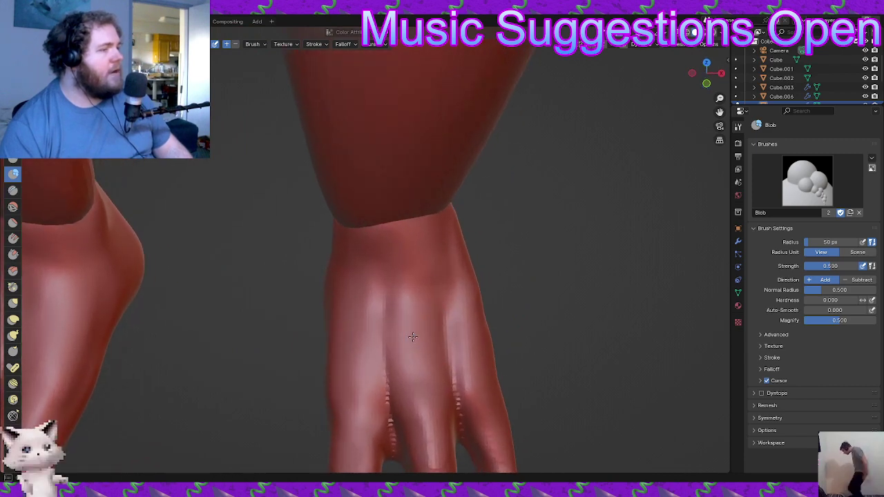
mouse_move(412, 337)
mouse_down()
mouse_move(410, 247)
mouse_move(387, 222)
mouse_move(400, 194)
mouse_up()
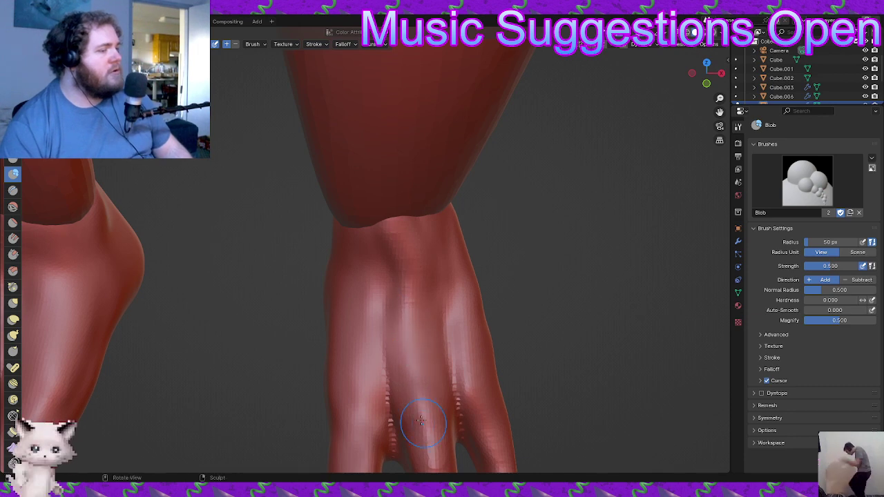
middle_drag(415, 411, 409, 346)
middle_drag(405, 293, 427, 313)
middle_drag(365, 274, 286, 271)
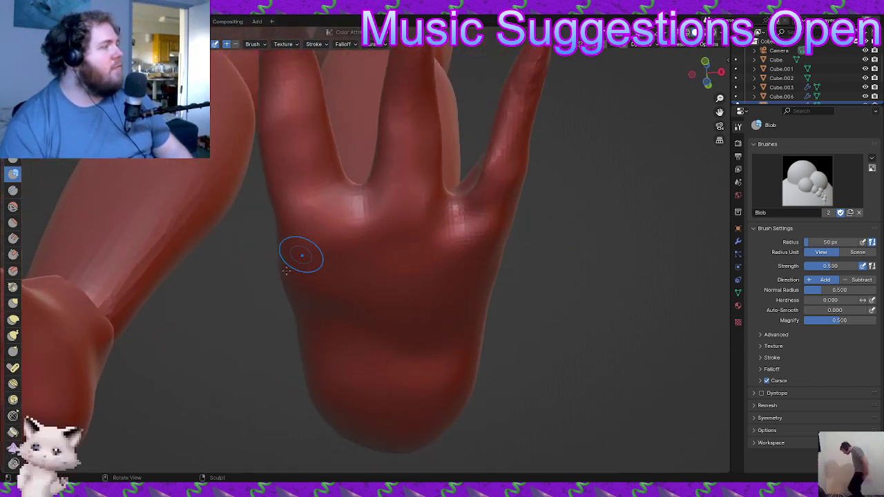
- Carve the groove between the big toe's and middle toe's tendons up toward the ankle with the Crease brush
click(13, 190)
mouse_move(397, 228)
middle_down()
mouse_move(385, 259)
mouse_move(366, 267)
mouse_move(344, 237)
middle_up()
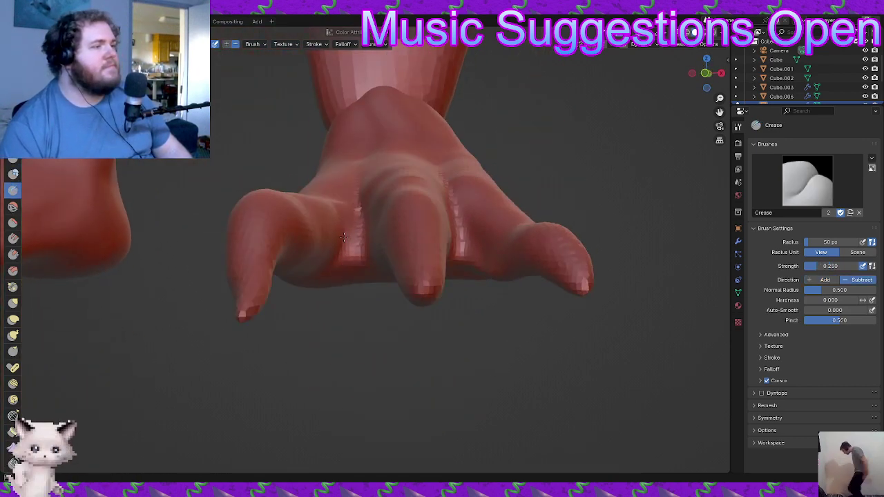
middle_drag(355, 207, 359, 244)
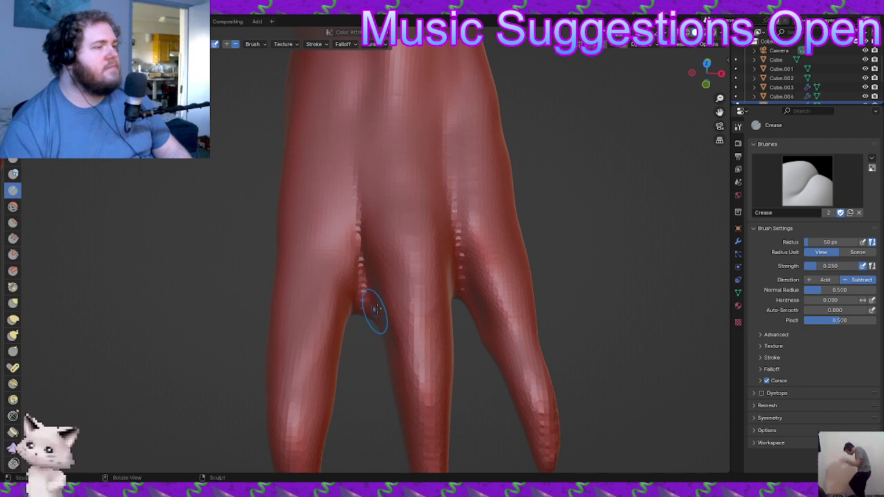
middle_drag(368, 278, 401, 282)
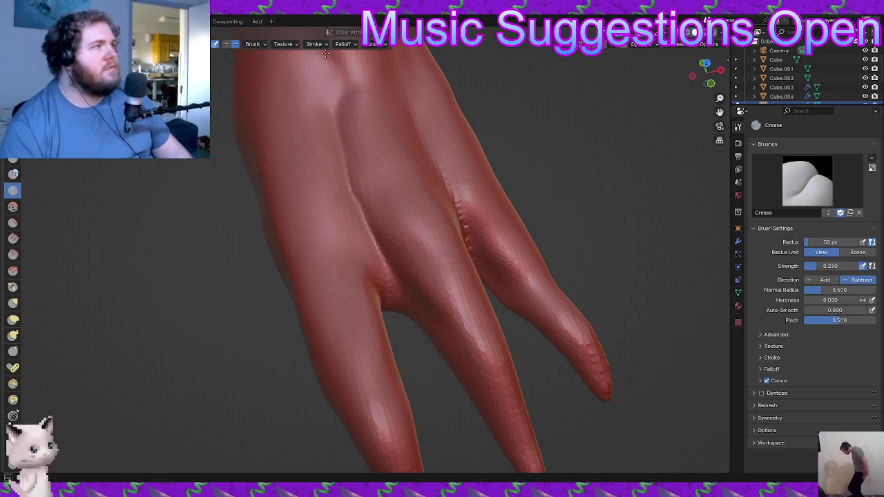
middle_drag(336, 100, 354, 189)
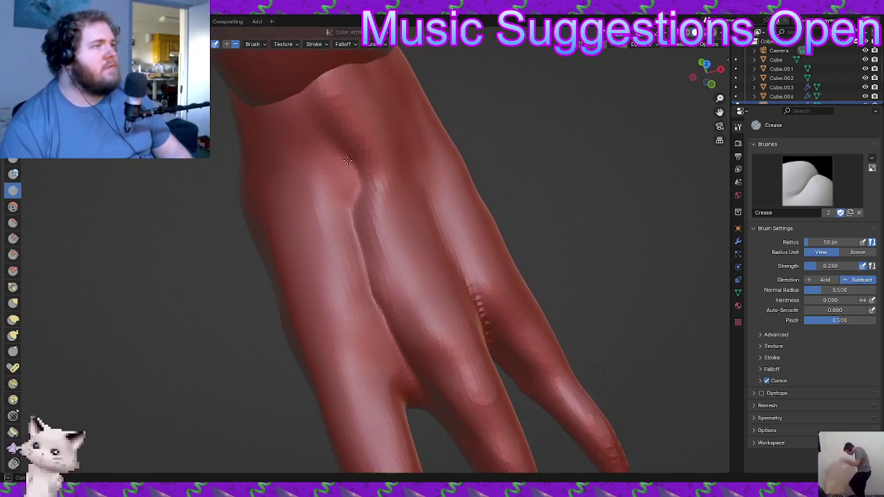
mouse_move(348, 160)
mouse_down()
mouse_move(299, 100)
mouse_move(305, 109)
mouse_up()
middle_drag(320, 128, 367, 134)
scroll(330, 282, down, 3)
mouse_move(329, 282)
middle_down()
mouse_move(307, 302)
mouse_move(269, 295)
middle_up()
scroll(276, 299, down, 2)
mouse_move(370, 200)
middle_down()
mouse_move(388, 174)
mouse_move(459, 251)
middle_up()
drag(322, 246, 317, 243)
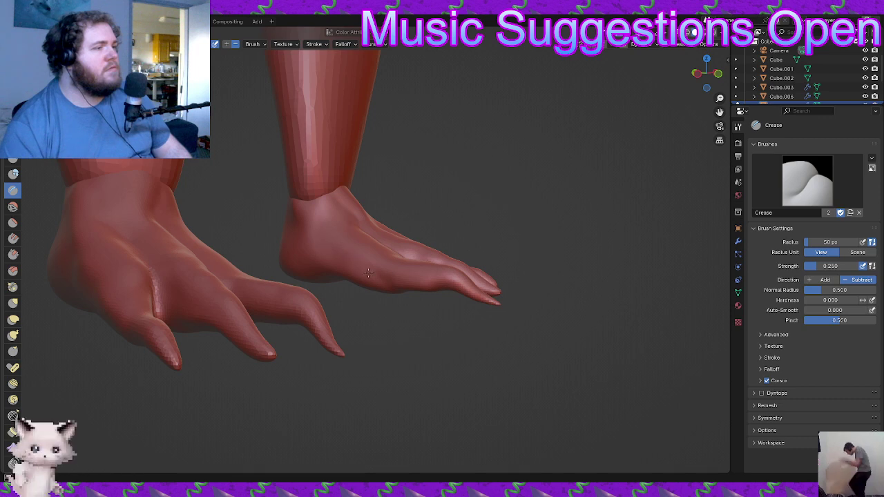
- Crease the underside of the foot around the toe bases to define the pads on the sole
mouse_move(369, 273)
middle_down()
mouse_move(380, 241)
mouse_move(415, 213)
middle_up()
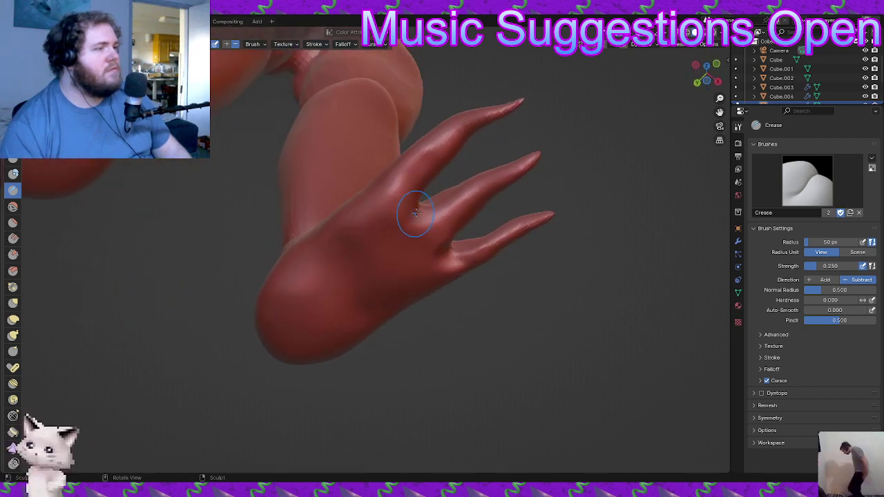
middle_drag(349, 233, 372, 185)
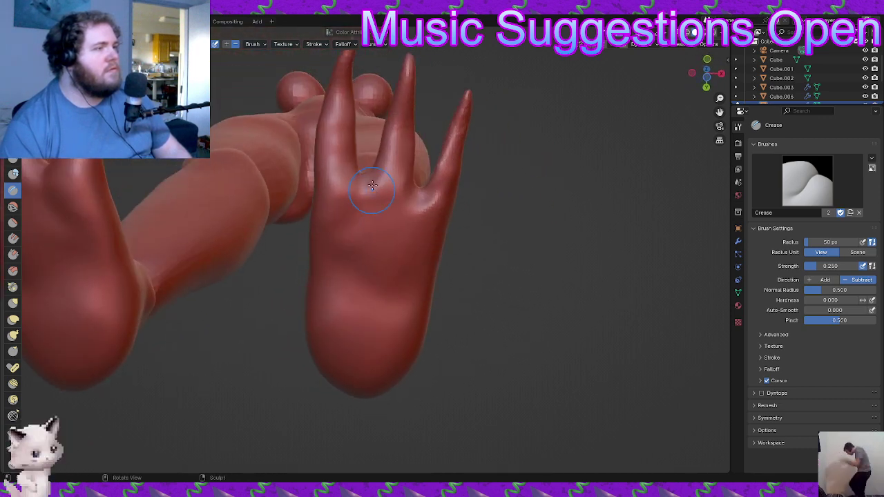
middle_drag(420, 206, 408, 205)
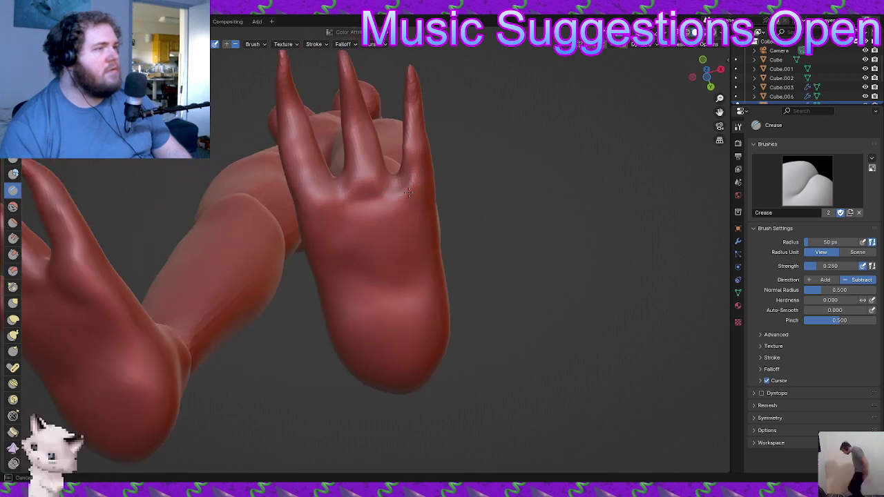
middle_drag(415, 246, 407, 190)
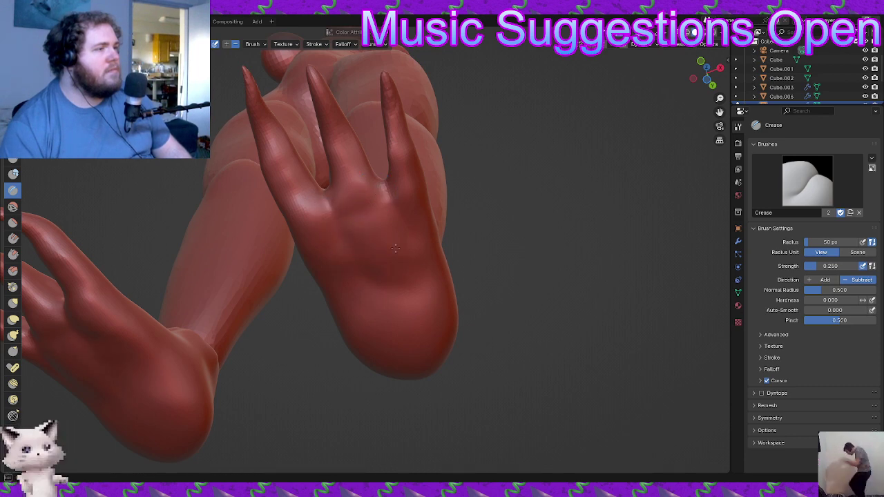
mouse_move(395, 270)
middle_down()
mouse_move(304, 282)
mouse_move(450, 284)
mouse_move(405, 306)
mouse_move(399, 239)
mouse_move(357, 256)
mouse_move(309, 239)
mouse_move(319, 241)
mouse_move(294, 244)
mouse_move(339, 283)
mouse_move(361, 277)
mouse_move(380, 293)
middle_up()
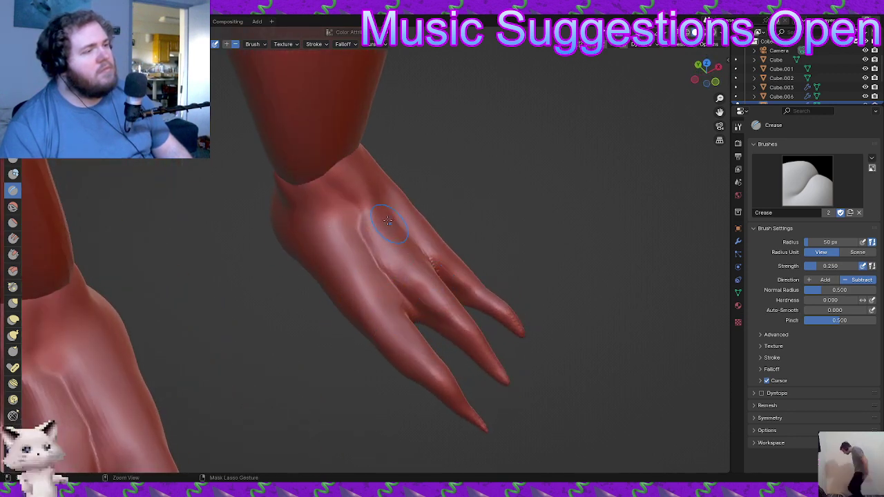
middle_drag(388, 220, 410, 291)
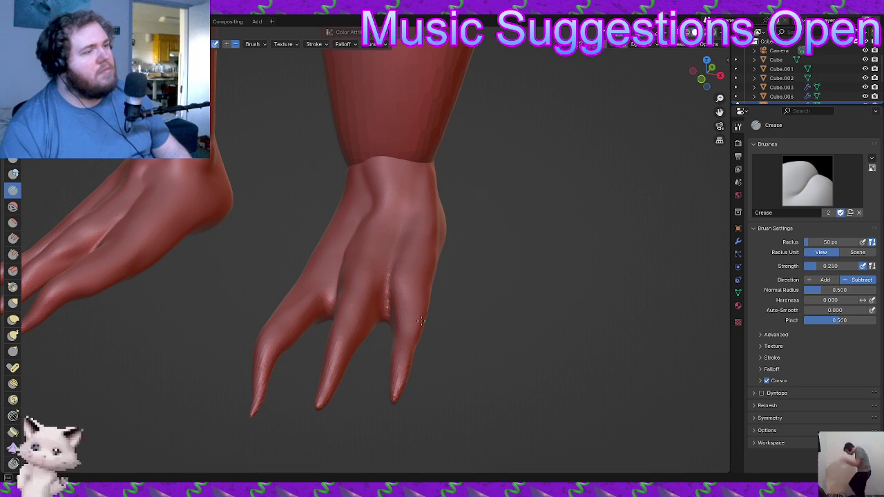
- Thicken the toes and fill out the pads on their undersides with the Inflate/Deflate brush
key(i)
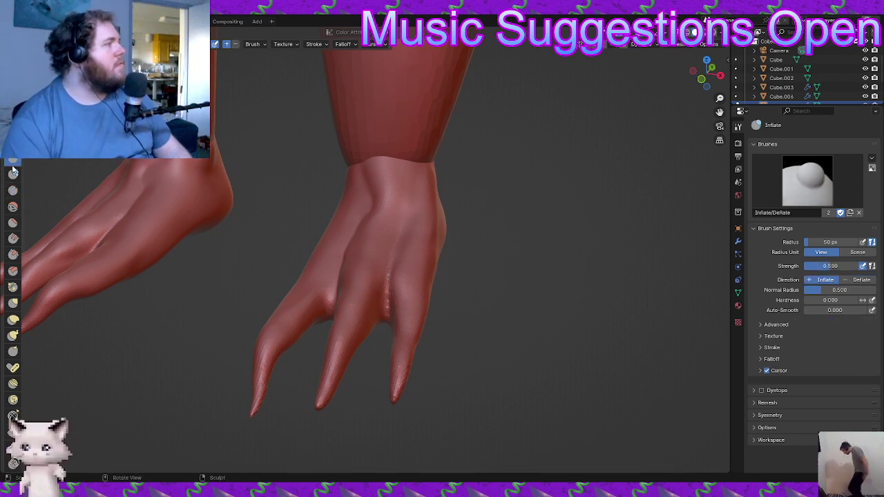
mouse_move(229, 270)
middle_down()
mouse_move(322, 347)
mouse_move(419, 331)
mouse_move(327, 321)
middle_up()
scroll(420, 330, up, 1)
ctrl+middle_drag(327, 321, 322, 380)
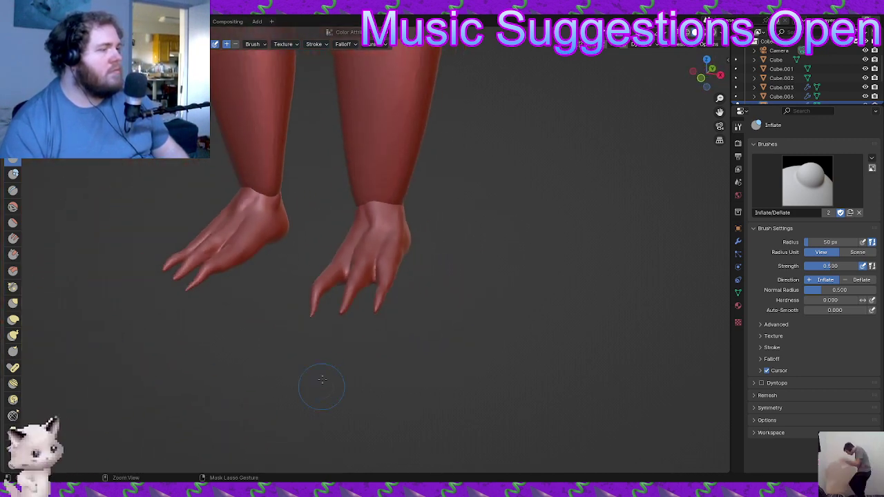
middle_drag(346, 294, 401, 365)
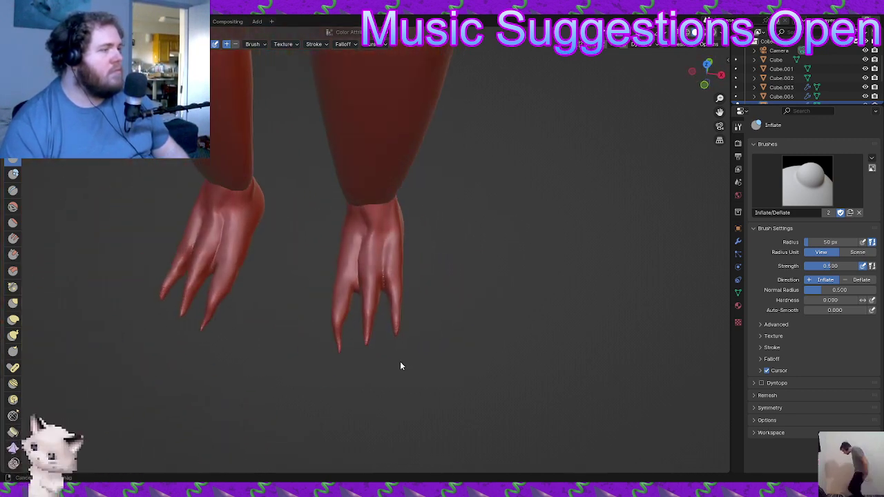
scroll(370, 326, up, 3)
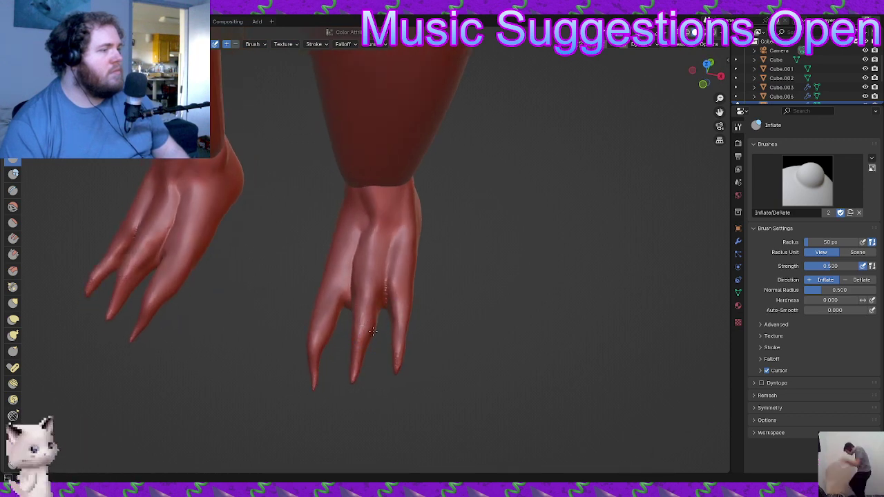
mouse_move(372, 332)
middle_down()
mouse_move(373, 181)
mouse_move(357, 153)
middle_up()
middle_drag(372, 198, 438, 229)
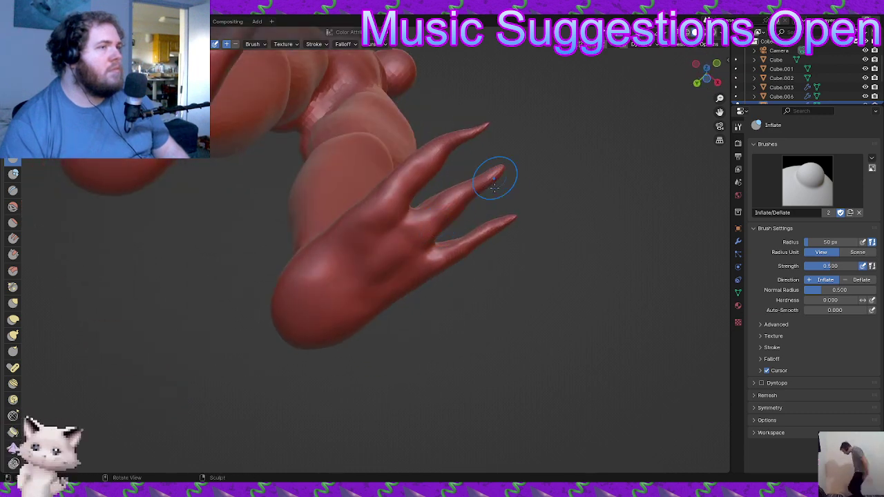
middle_drag(494, 178, 462, 208)
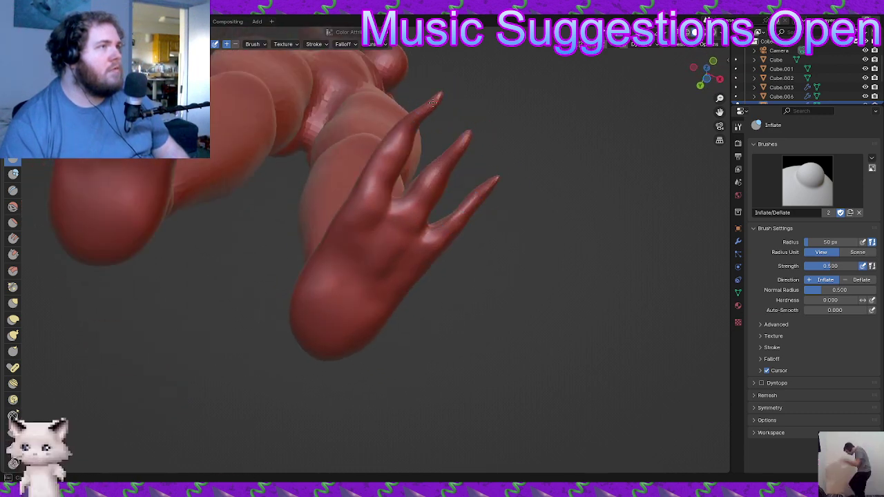
middle_drag(433, 102, 313, 296)
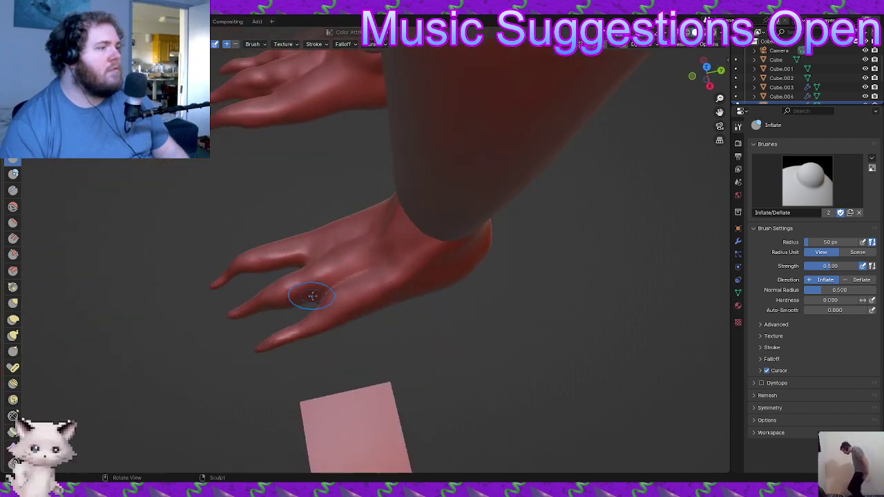
- Return to Object Mode and resize the mirrored feet to suit the lower legs
middle_drag(355, 274, 330, 310)
scroll(377, 295, down, 6)
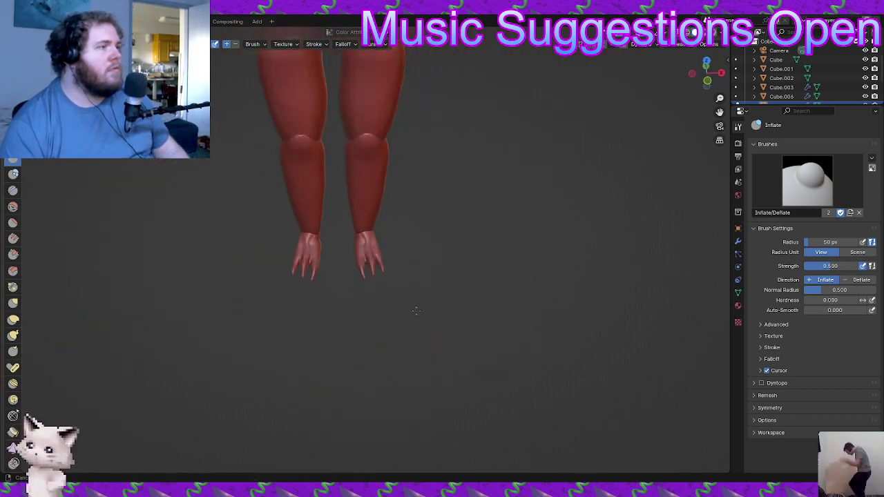
middle_drag(446, 311, 304, 335)
scroll(323, 289, up, 3)
mouse_move(341, 283)
middle_down()
mouse_move(363, 308)
mouse_move(401, 322)
middle_up()
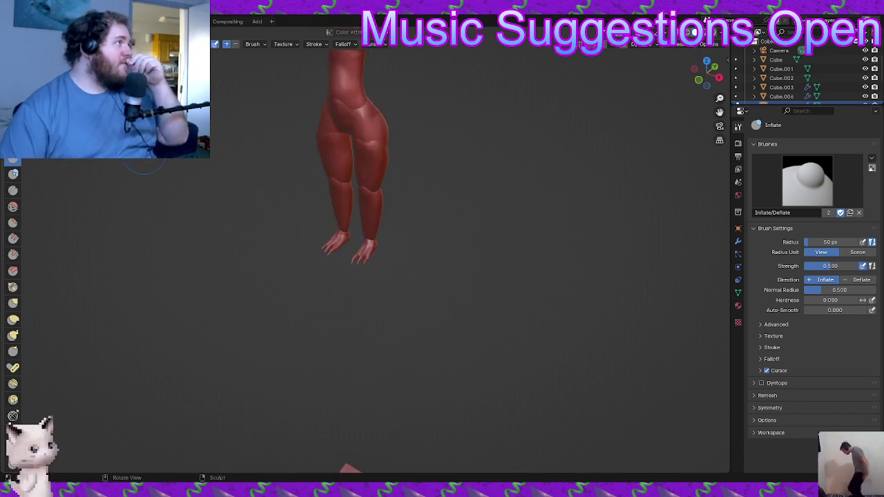
click(96, 21)
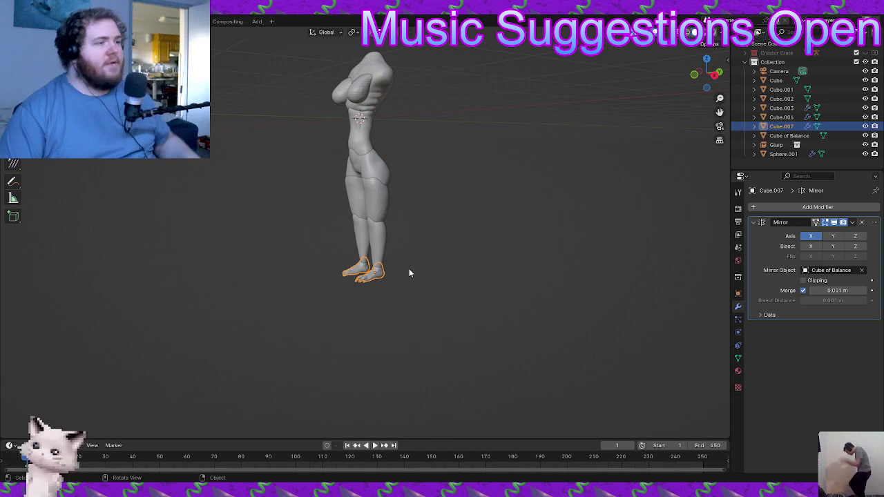
middle_drag(409, 268, 417, 279)
scroll(417, 280, up, 2)
key(g)
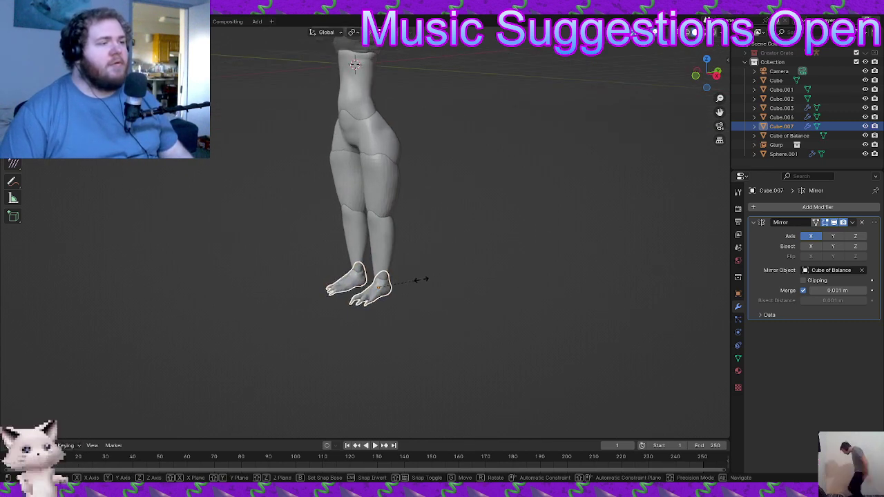
click(405, 287)
middle_drag(406, 287, 440, 290)
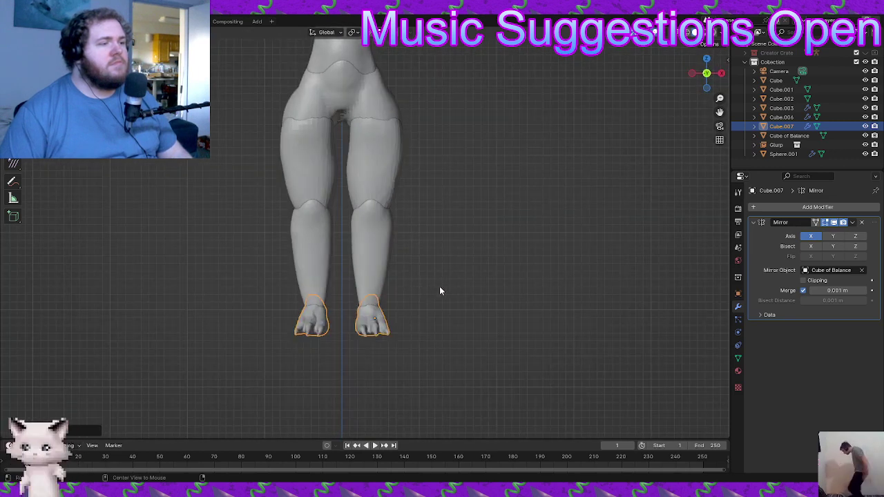
- Rotate the feet in the front view and shift them along the X axis to line up with the shins
key(g)
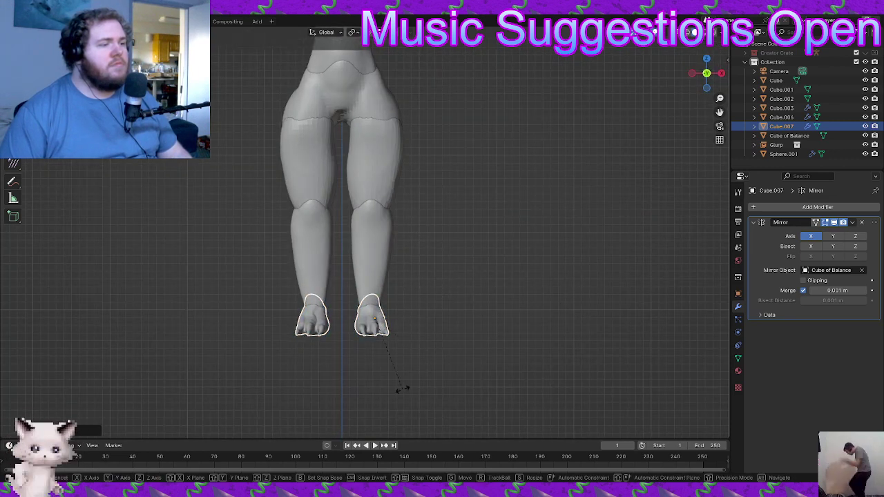
click(417, 372)
key(s)
key(x)
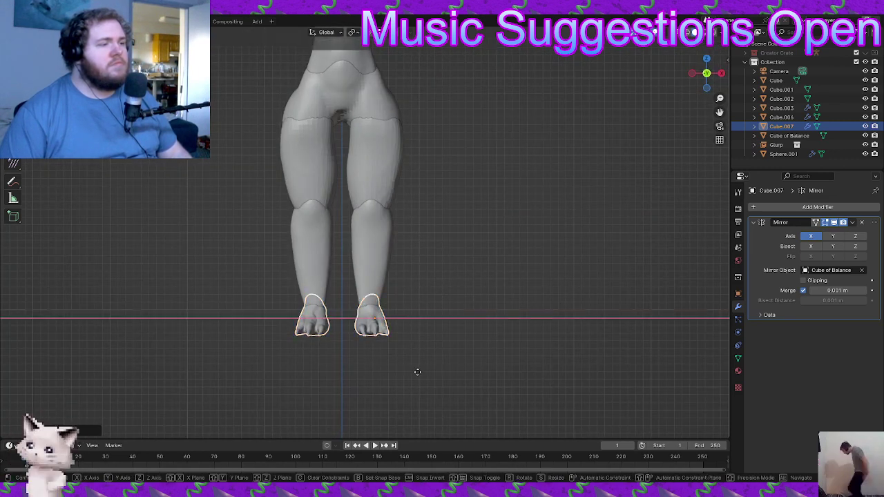
click(414, 371)
click(422, 363)
- Reposition the feet along the X and Y axes so the ankles sit beneath the lower legs
middle_drag(422, 363, 293, 364)
click(343, 333)
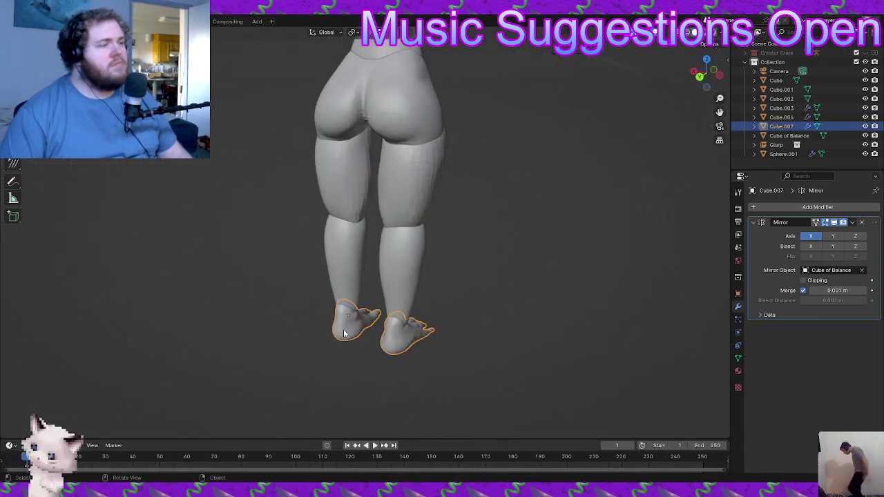
key(g)
middle_drag(343, 333, 474, 338)
key(x)
click(366, 329)
key(g)
key(y)
click(436, 337)
- Fine-tune the feet's position along the X axis to centre them under the shins, and deselect them
middle_drag(420, 334, 457, 330)
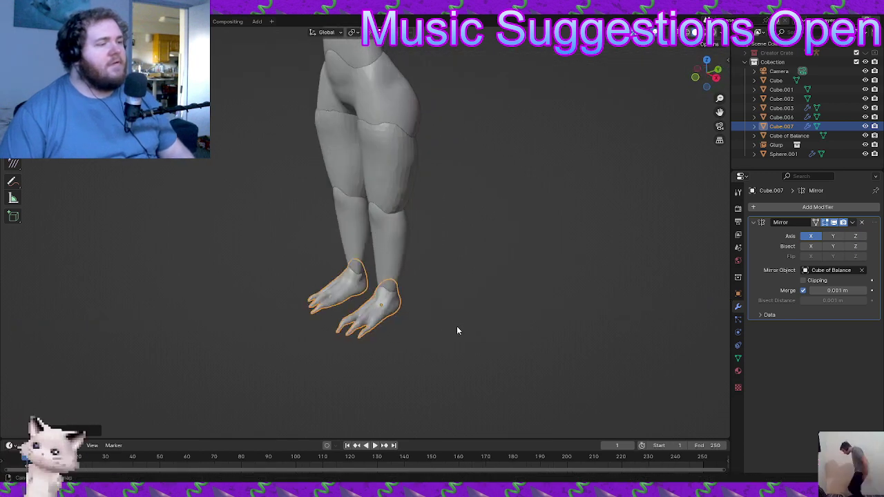
key(g)
key(x)
click(472, 331)
key(KP_1)
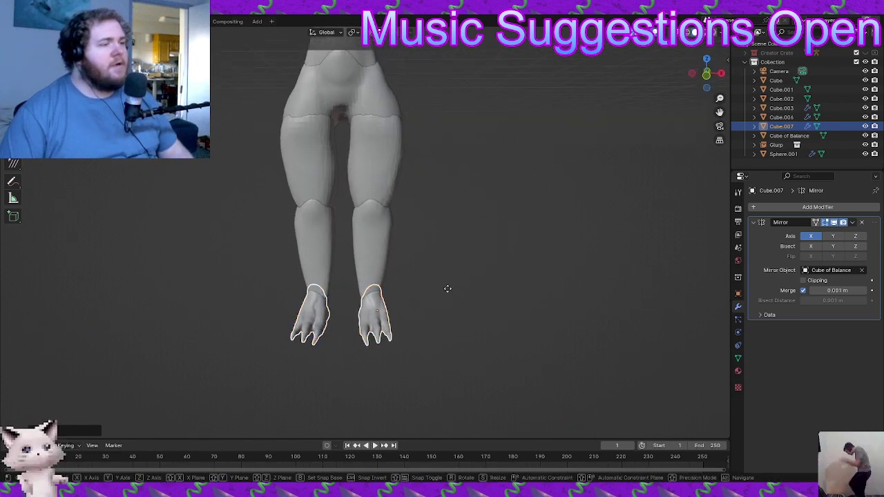
key(g)
key(x)
click(421, 299)
click(421, 298)
- Check the feet against the whole body from several sides and save the file
middle_drag(420, 299, 447, 307)
scroll(292, 298, down, 6)
scroll(386, 306, up, 4)
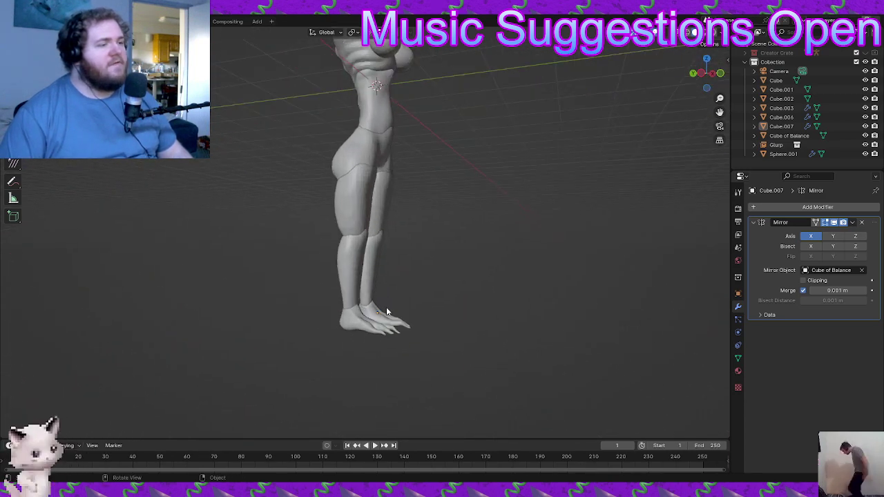
middle_drag(374, 316, 211, 330)
key(ctrl+s)
key(ctrl+s)
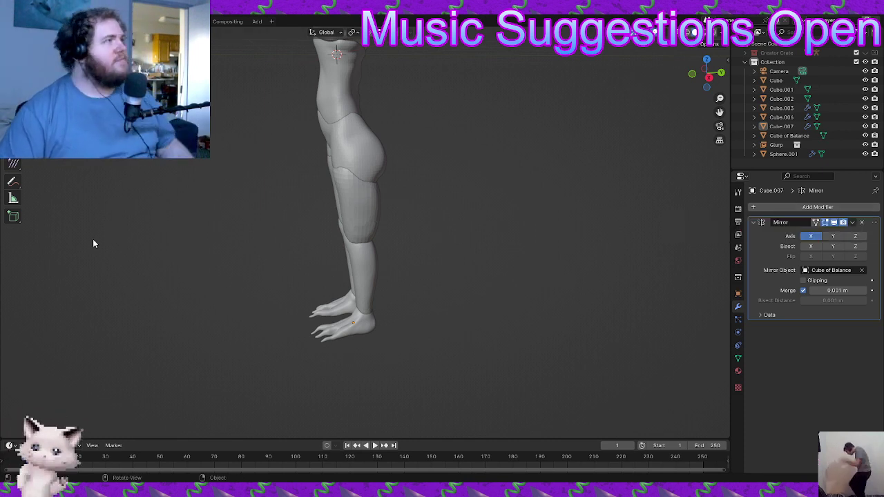
- Select the thighs, enter sculpting and build up their upper front with the Blob brush
middle_drag(409, 160, 372, 272)
click(372, 273)
click(188, 21)
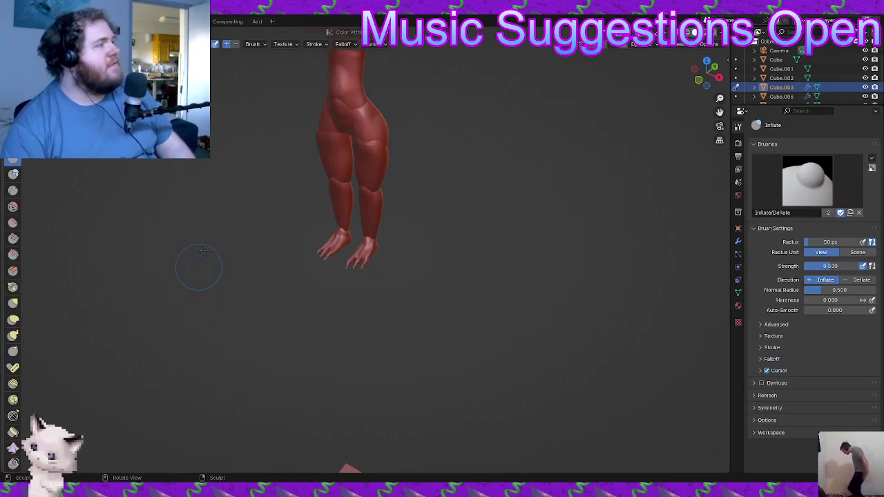
middle_drag(198, 267, 231, 242)
shift+middle_drag(373, 180, 355, 351)
scroll(351, 304, up, 3)
shift+middle_drag(351, 303, 435, 223)
scroll(435, 223, up, 2)
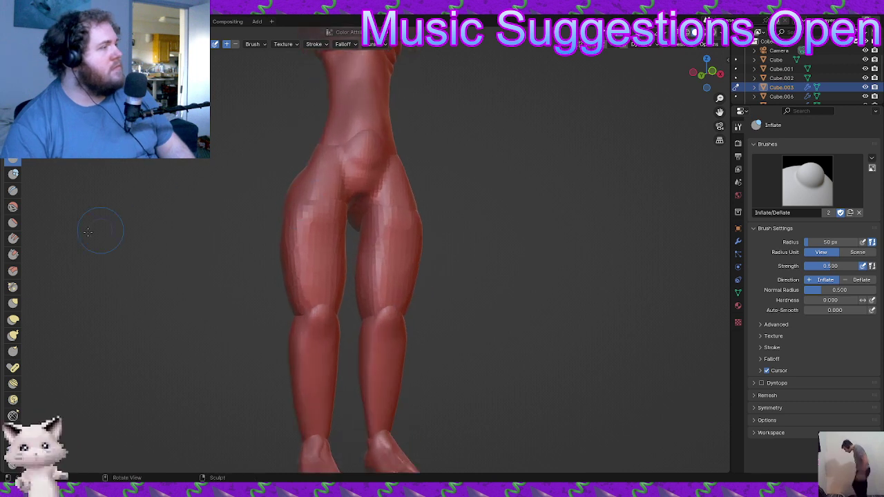
click(13, 175)
middle_drag(360, 287, 391, 284)
scroll(391, 284, down, 1)
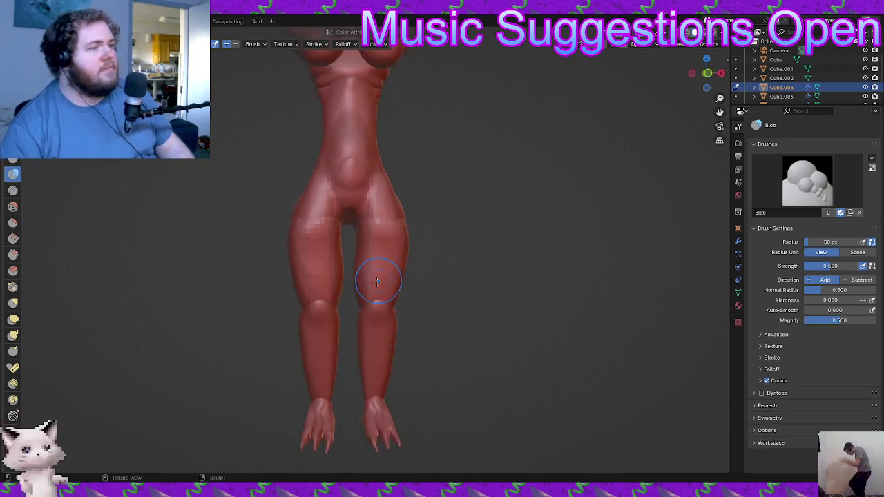
drag(379, 246, 395, 235)
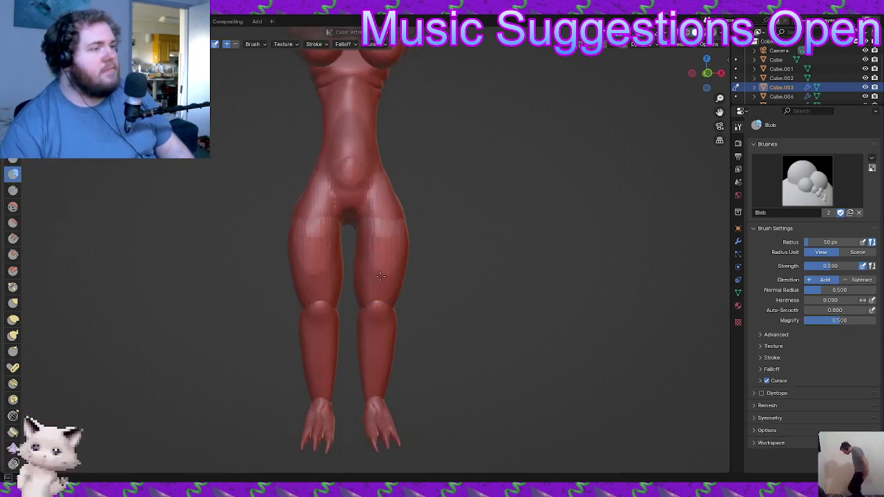
mouse_move(367, 300)
middle_down()
mouse_move(479, 311)
mouse_move(461, 319)
mouse_move(405, 262)
mouse_move(442, 256)
mouse_move(381, 286)
middle_up()
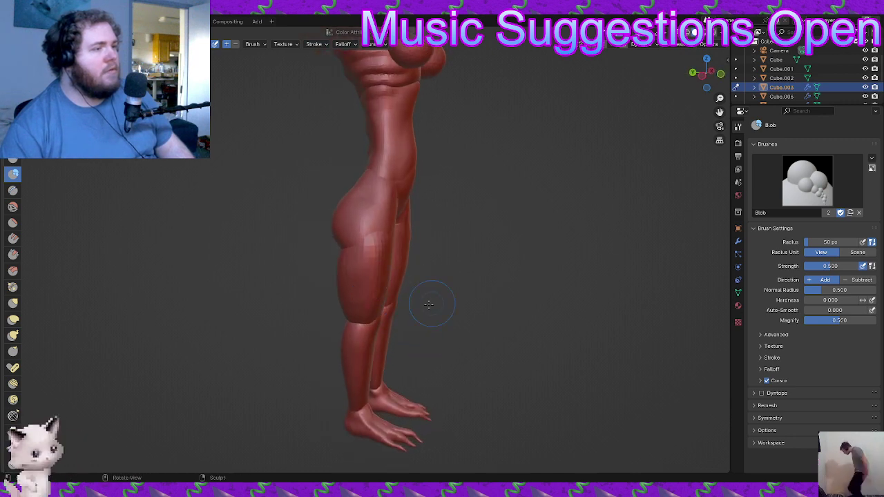
- Return to the Layout workspace, deselect the thighs and save the file
mouse_move(426, 306)
middle_down()
mouse_move(375, 282)
mouse_move(462, 283)
mouse_move(394, 296)
middle_up()
mouse_move(394, 296)
ctrl+middle_down()
mouse_move(377, 393)
mouse_move(421, 385)
mouse_move(380, 371)
ctrl+middle_up()
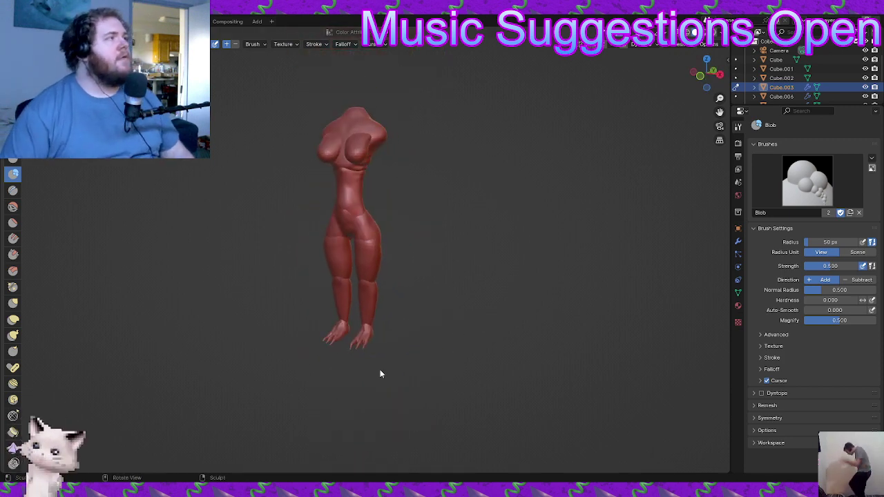
click(132, 22)
shift+middle_drag(388, 150, 386, 194)
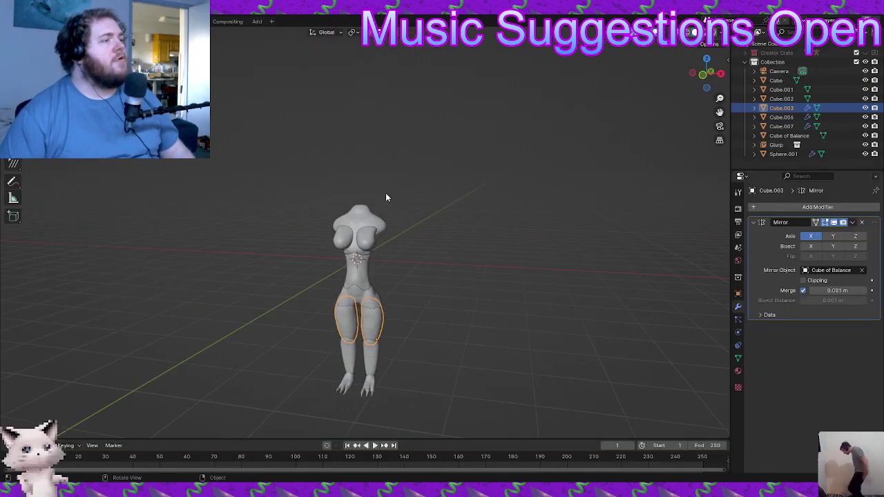
click(442, 191)
scroll(445, 192, up, 2)
mouse_move(445, 191)
middle_down()
mouse_move(239, 190)
mouse_move(433, 170)
mouse_move(383, 204)
mouse_move(400, 259)
mouse_move(389, 316)
middle_up()
key(ctrl+s)
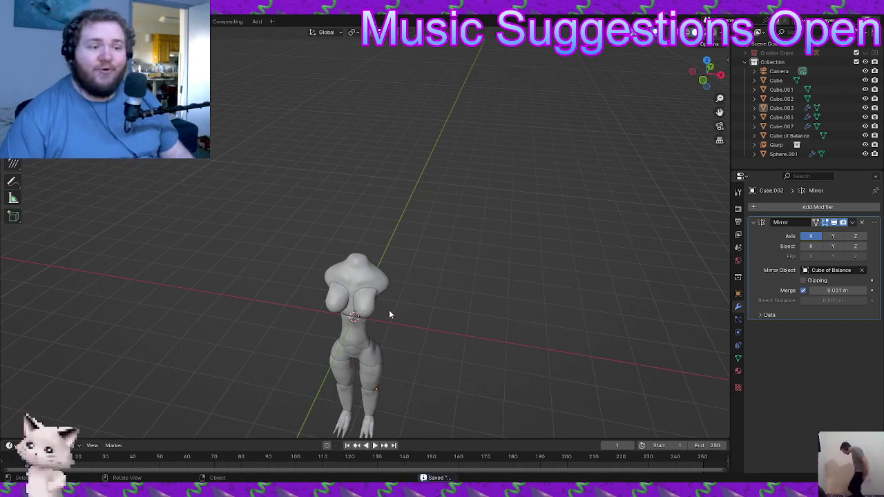
- Check the whole body from a few more angles and save YTDF.blend again
middle_drag(389, 304, 385, 302)
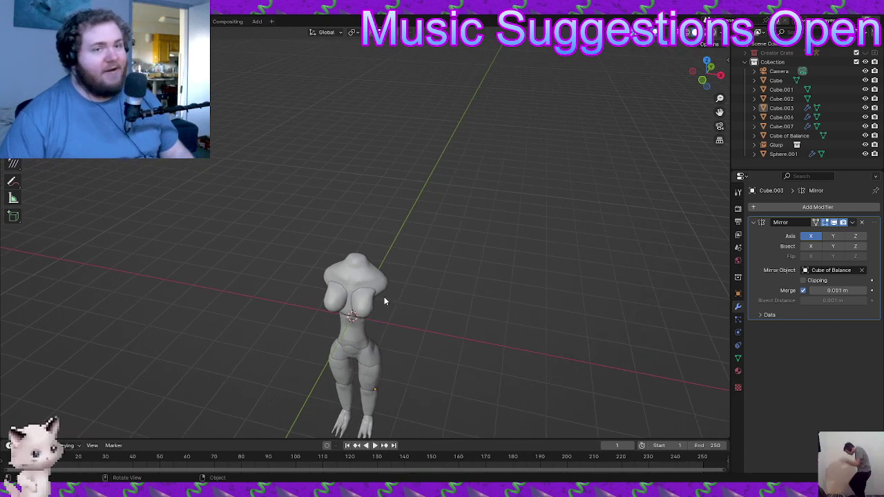
scroll(380, 257, up, 1)
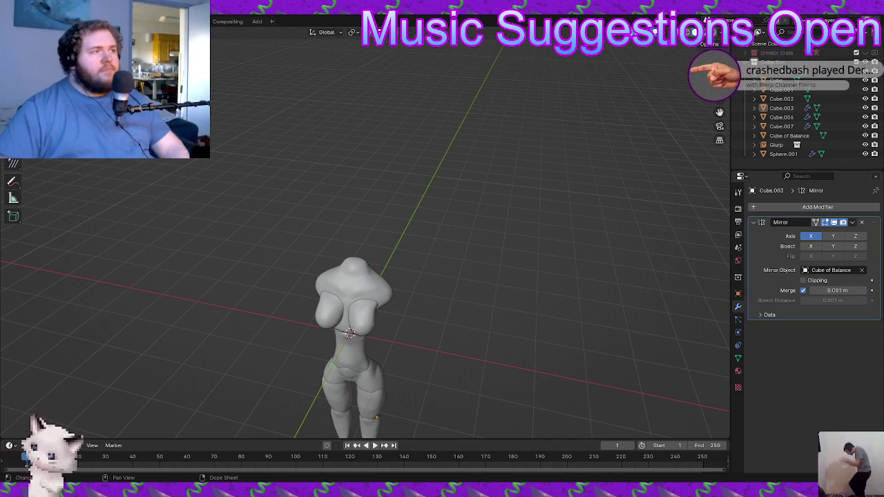
middle_drag(452, 284, 385, 284)
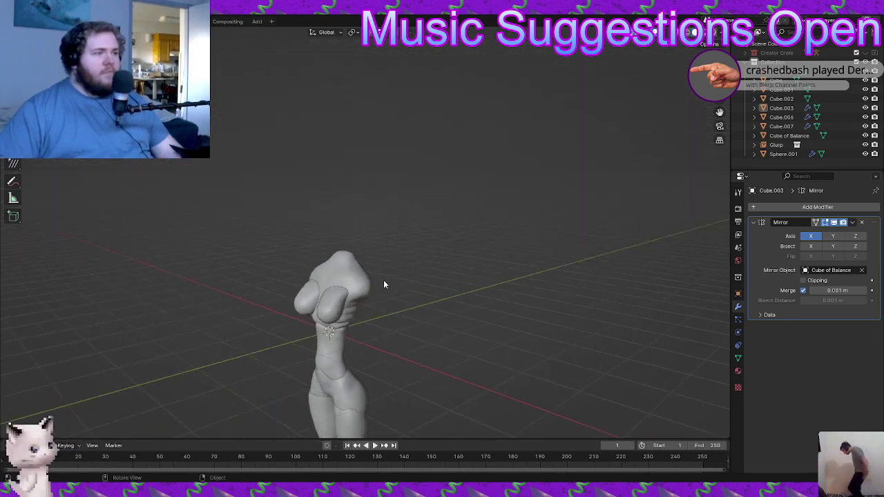
scroll(386, 283, up, 2)
scroll(400, 263, down, 4)
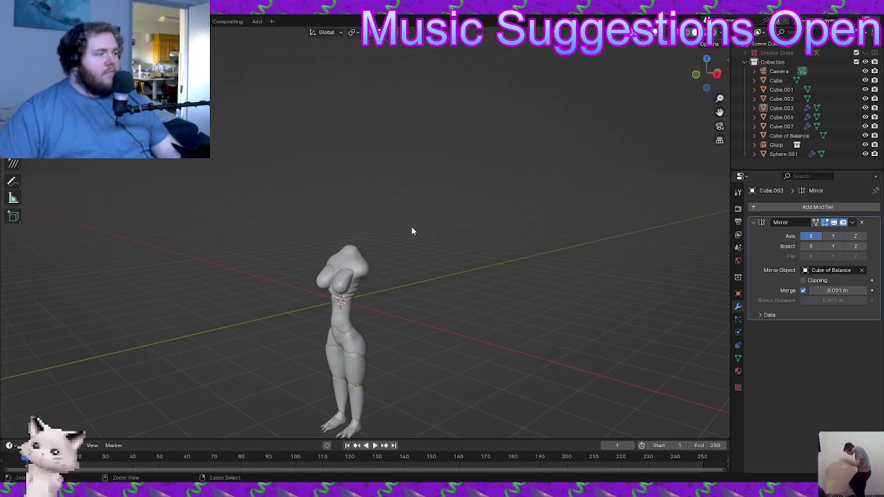
key(ctrl+s)
- Add a cube mesh at the 3D cursor as the base for an arm
middle_drag(409, 231, 441, 235)
key(shift+a)
mouse_move(440, 235)
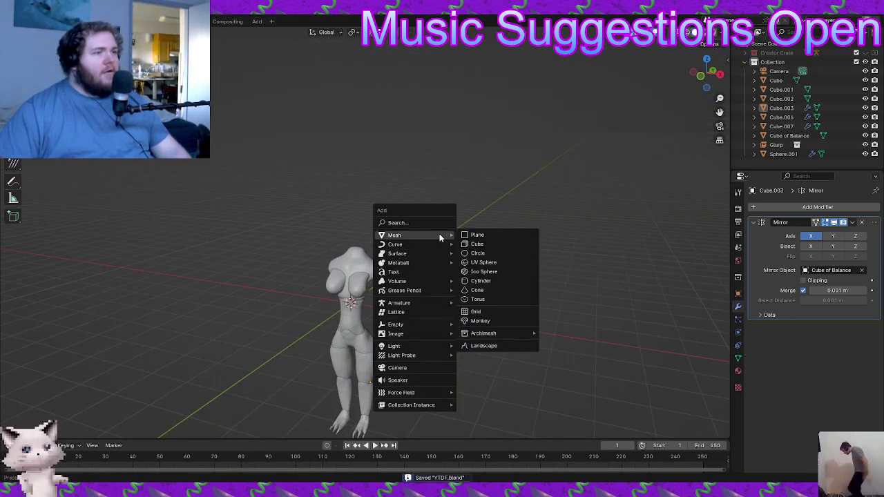
click(502, 240)
middle_drag(502, 241, 471, 214)
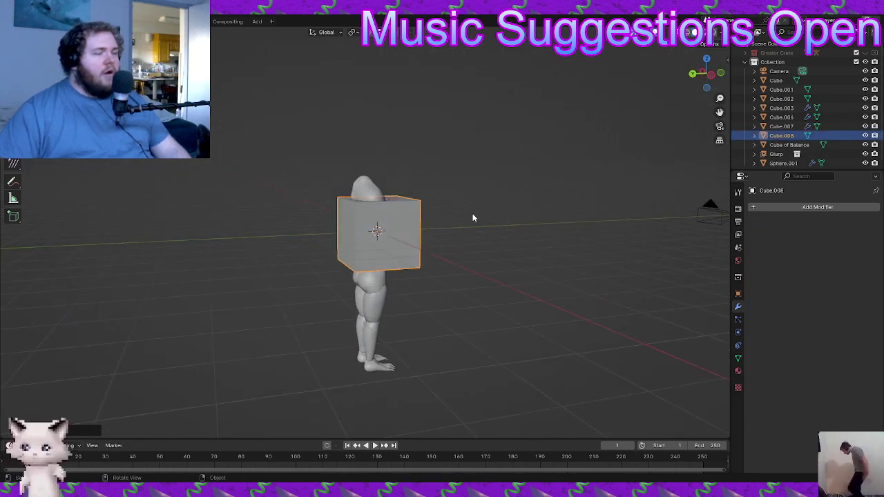
- Round the new cube with a Catmull-Clark Subdivision Surface modifier at an increased viewport level, and apply it
click(761, 207)
mouse_move(761, 209)
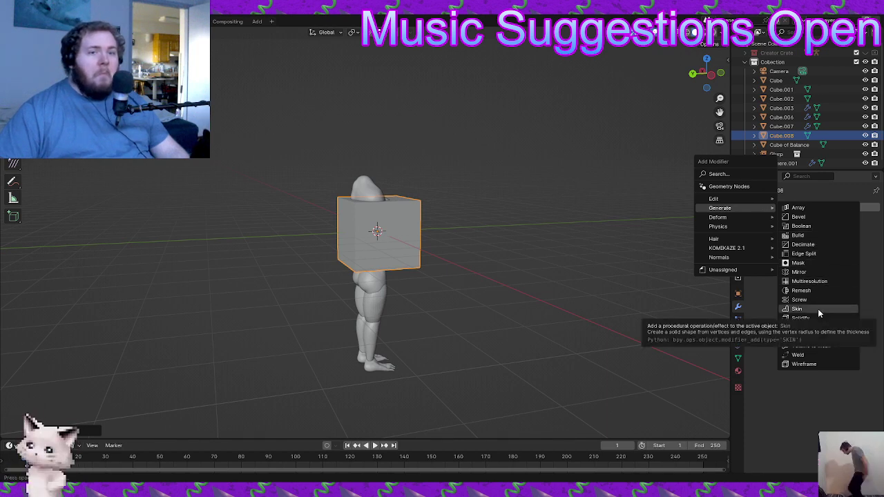
click(820, 327)
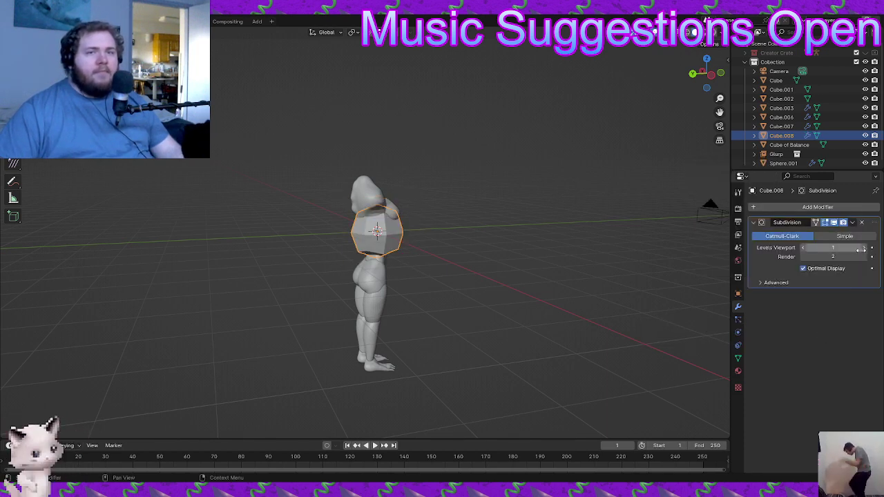
click(865, 249)
key(ctrl+a)
- Move the rounded cube along the X and Z axes to sit beside the shoulder
middle_drag(566, 252, 411, 252)
scroll(409, 251, up, 3)
key(g)
key(x)
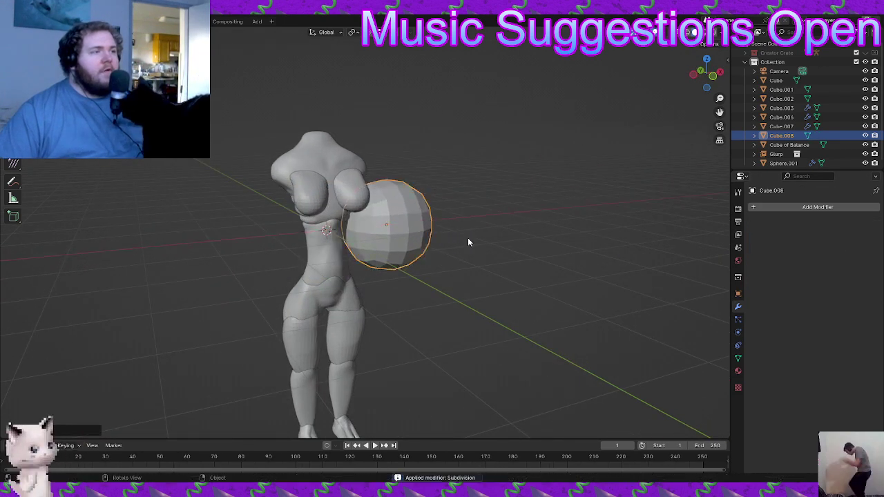
key(z)
click(459, 188)
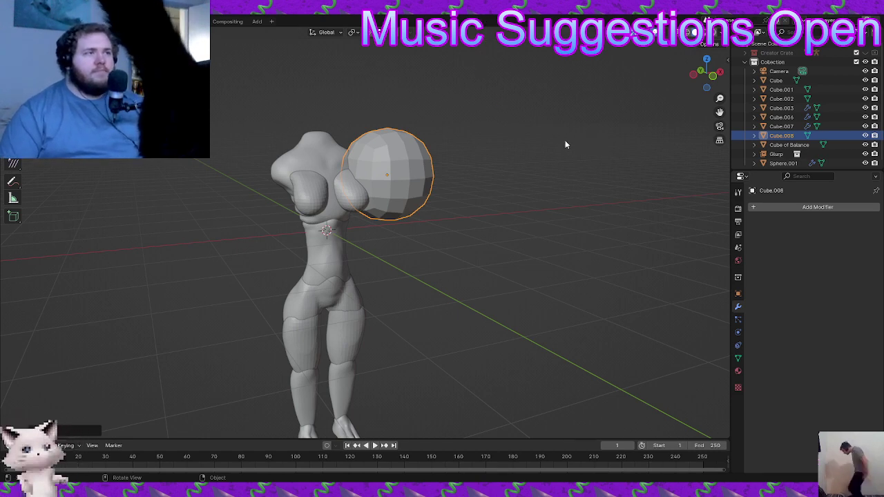
- From above, fine-tune the rounded cube's position along the X and Y axes next to the shoulder
middle_drag(565, 145, 414, 152)
key(g)
key(y)
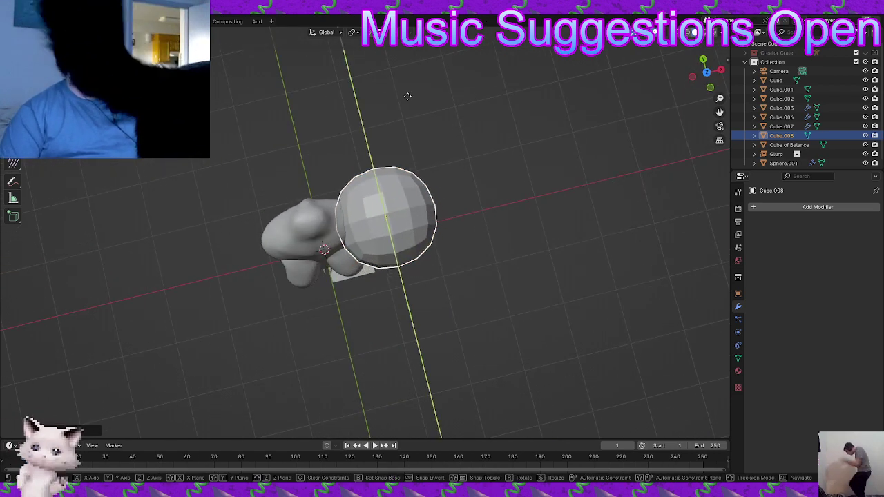
key(x)
click(421, 96)
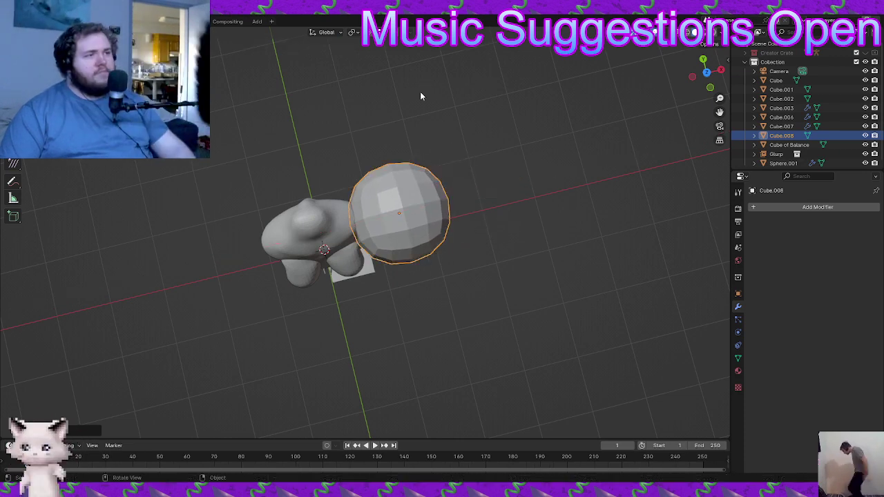
key(g)
key(y)
click(416, 73)
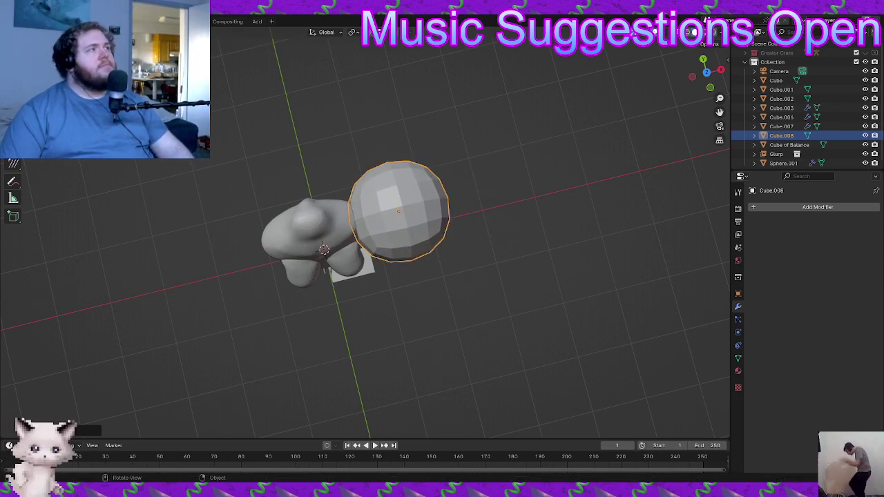
- Enter sculpting and flatten the rounded cube front to back in top view with the Elastic Deform brush
click(168, 21)
mouse_move(394, 133)
middle_down()
mouse_move(445, 191)
mouse_move(400, 189)
middle_up()
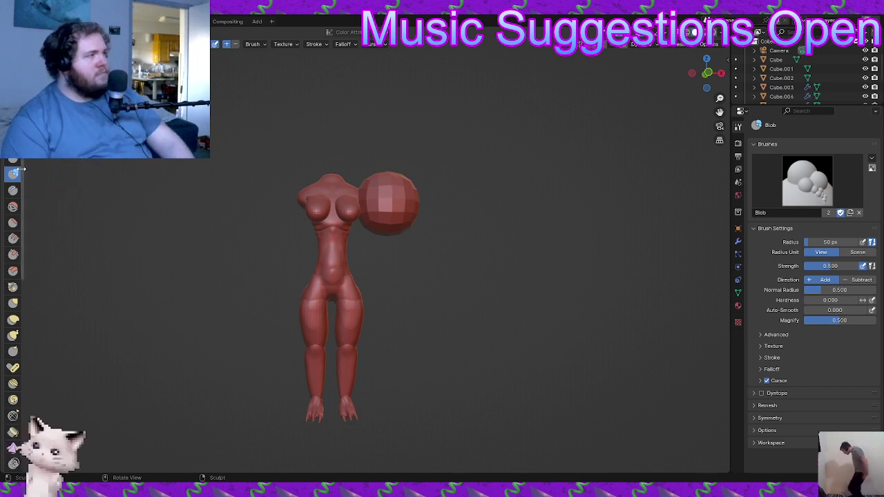
scroll(16, 183, down, 5)
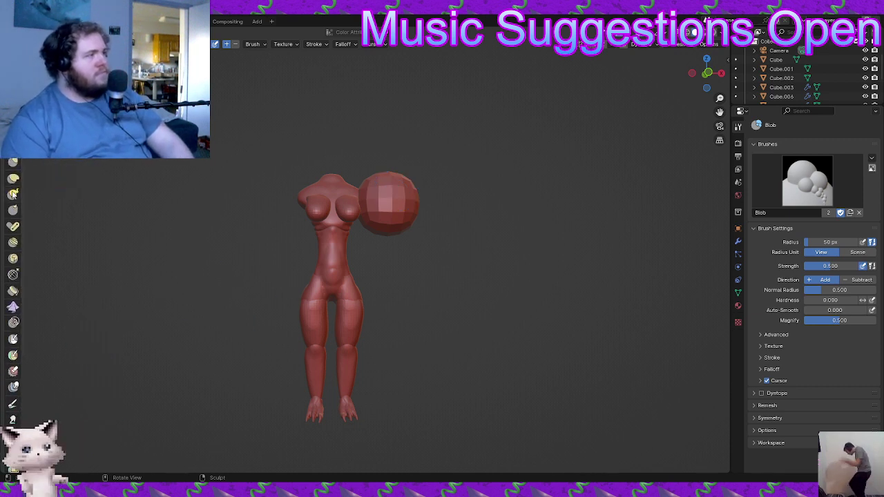
click(13, 178)
mouse_move(375, 265)
alt+middle_down()
mouse_move(391, 270)
mouse_move(419, 248)
mouse_move(387, 210)
mouse_move(416, 364)
mouse_move(390, 352)
alt+middle_up()
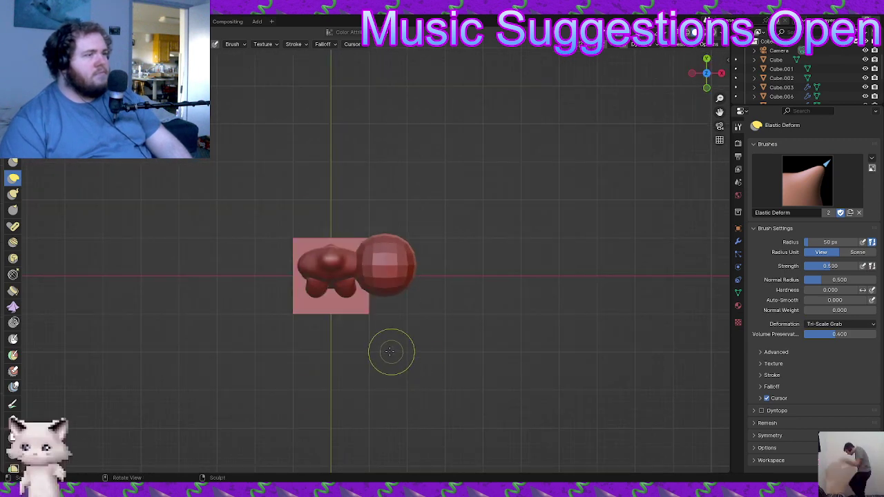
drag(366, 283, 377, 271)
drag(366, 238, 397, 273)
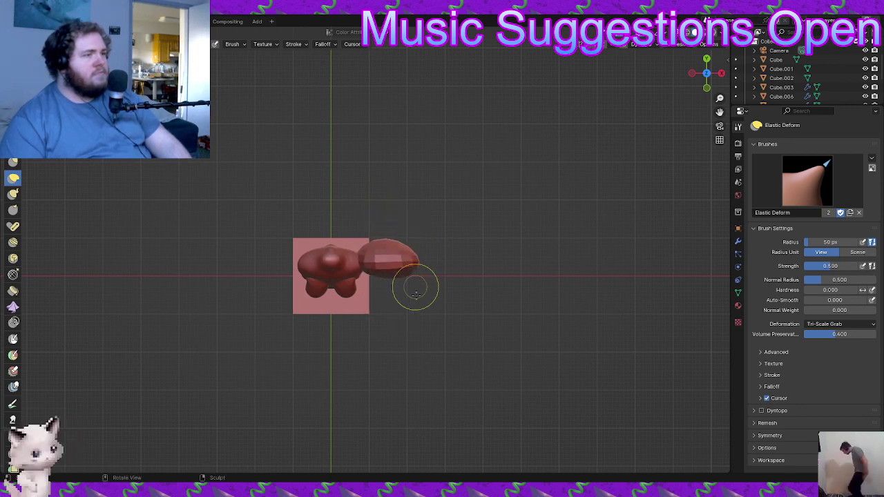
- In front view, slim the form vertically and stretch it outward into a long horizontal arm with Elastic Deform
key(KP_1)
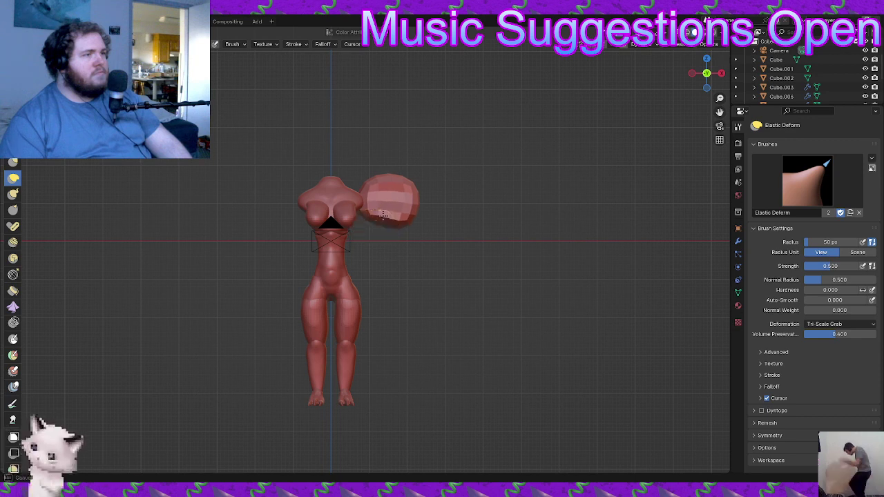
mouse_move(393, 194)
mouse_down()
mouse_move(386, 207)
mouse_move(415, 192)
mouse_up()
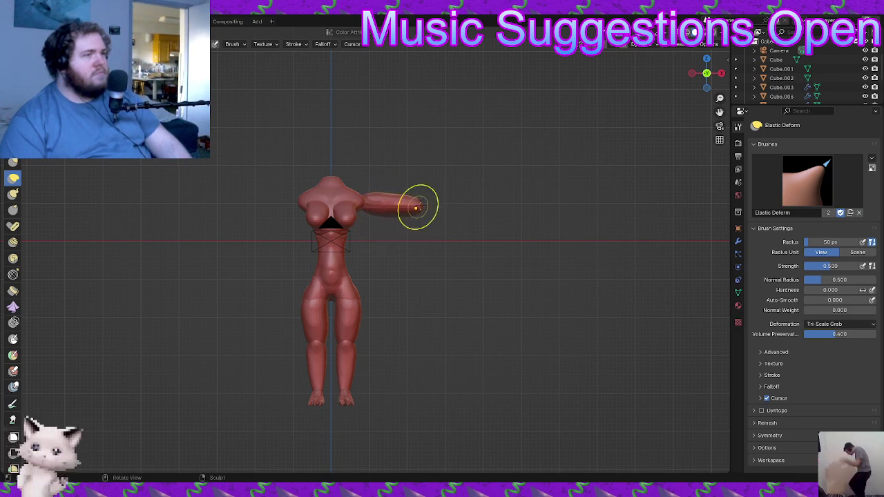
drag(434, 210, 548, 218)
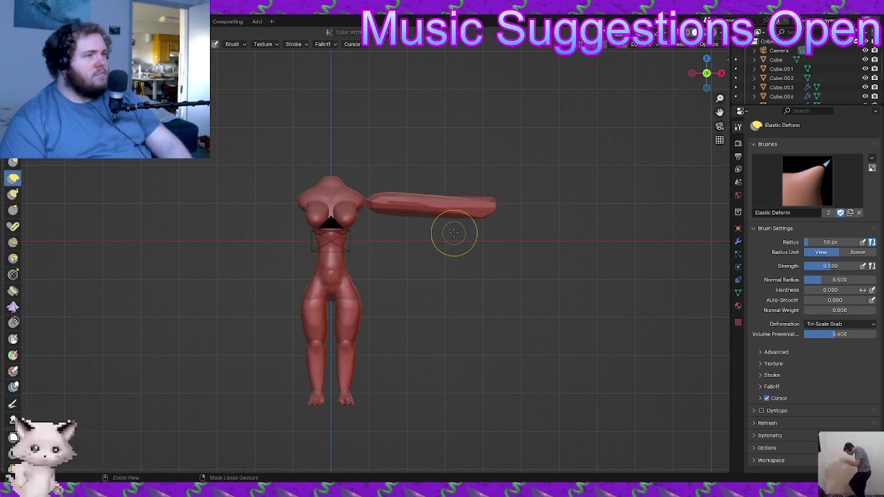
drag(461, 217, 464, 207)
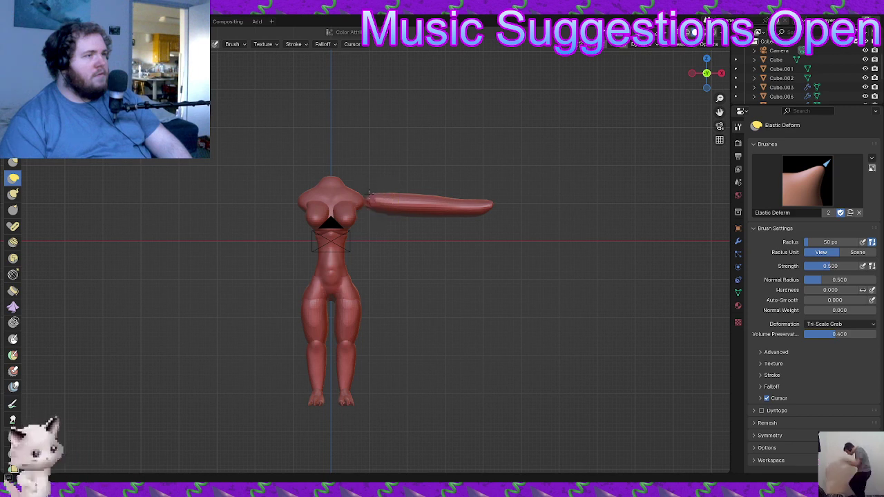
- Thicken the arm's shoulder end to meet the torso and bend its tip slightly downward
drag(375, 202, 372, 216)
mouse_move(373, 204)
mouse_down()
mouse_move(371, 213)
mouse_move(376, 194)
mouse_up()
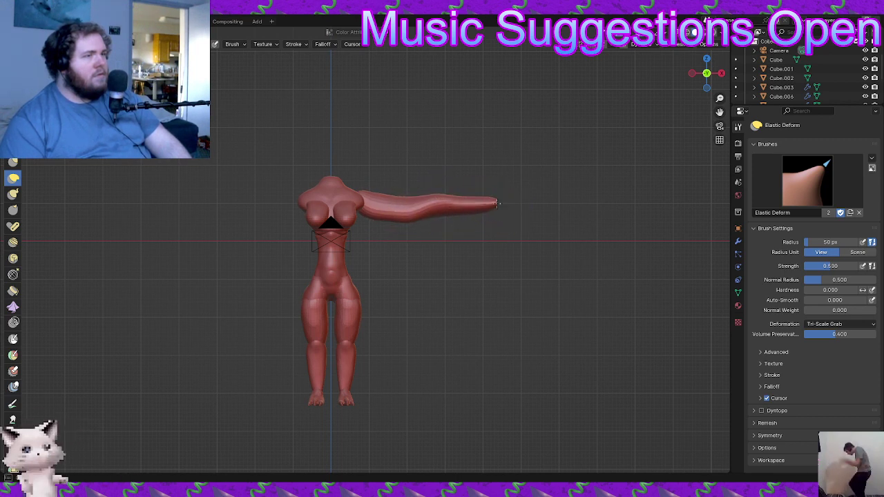
drag(498, 202, 496, 213)
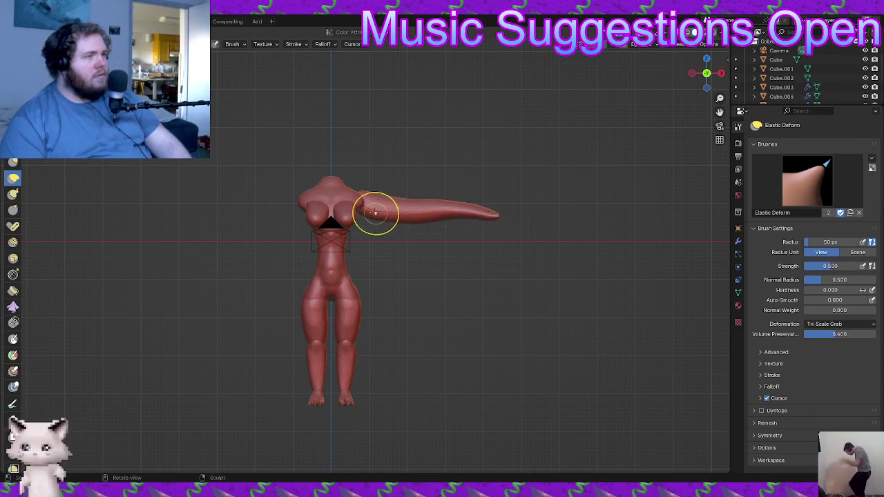
- In top view, widen the arm at the shoulder and shape the upper arm and forearm contours
alt+middle_drag(426, 273, 415, 365)
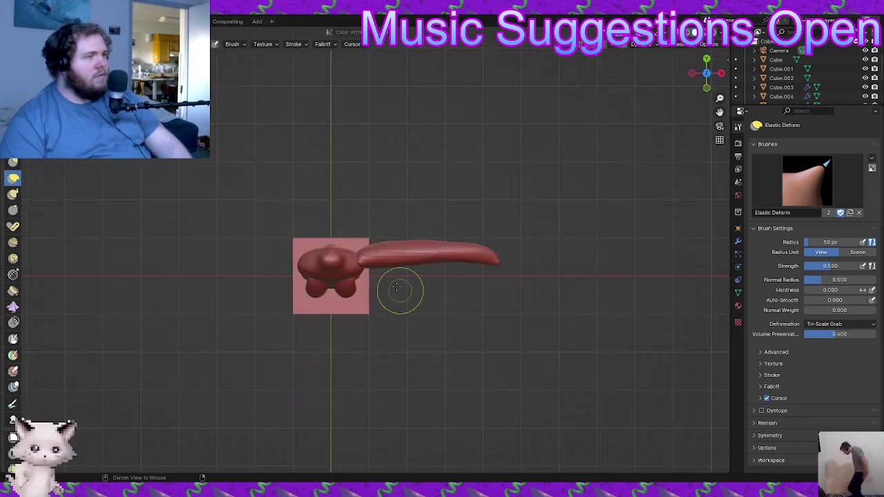
drag(373, 263, 373, 293)
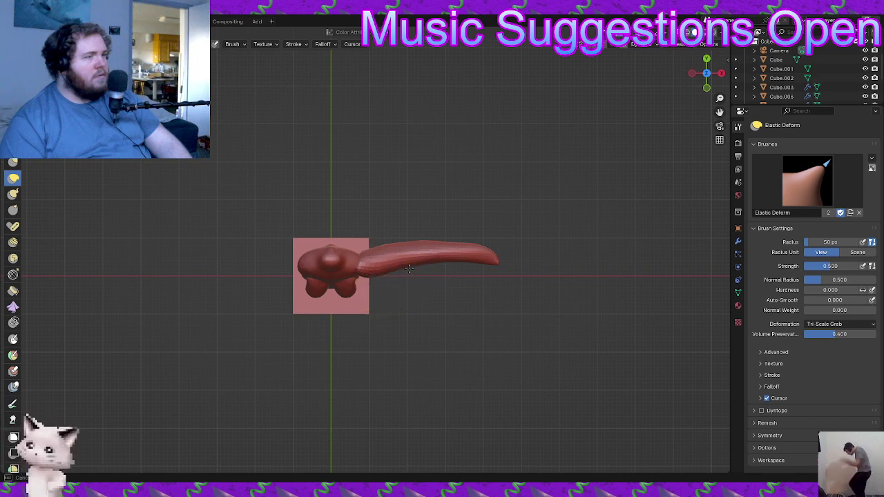
mouse_move(402, 265)
mouse_down()
mouse_move(395, 291)
mouse_move(416, 267)
mouse_move(453, 302)
mouse_up()
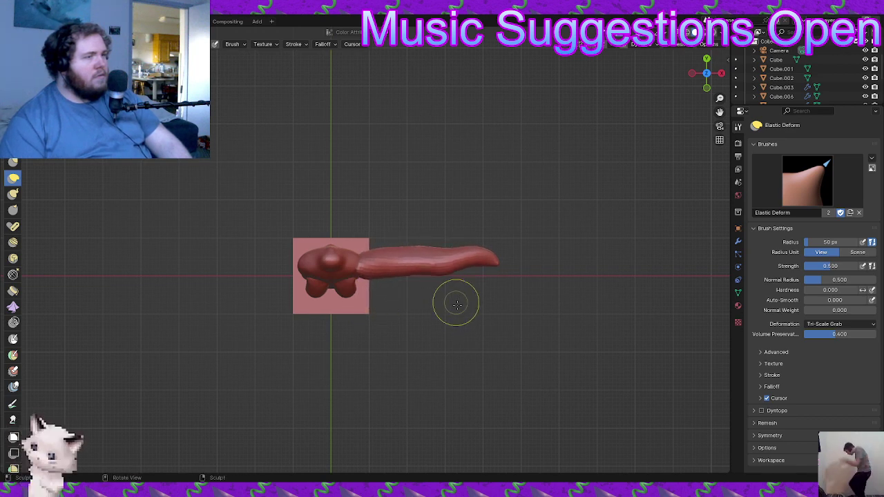
ctrl+middle_drag(457, 303, 503, 292)
mouse_move(519, 281)
mouse_down()
mouse_move(515, 318)
mouse_move(513, 302)
mouse_move(482, 283)
mouse_up()
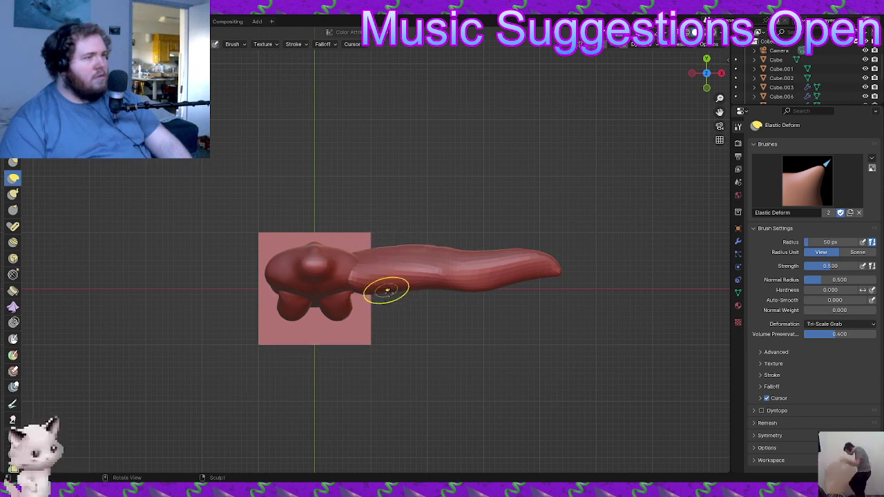
- In front view, reshape the shoulder end and lower contour of the upper arm with Elastic Deform
key(KP_1)
shift+middle_drag(386, 168, 382, 222)
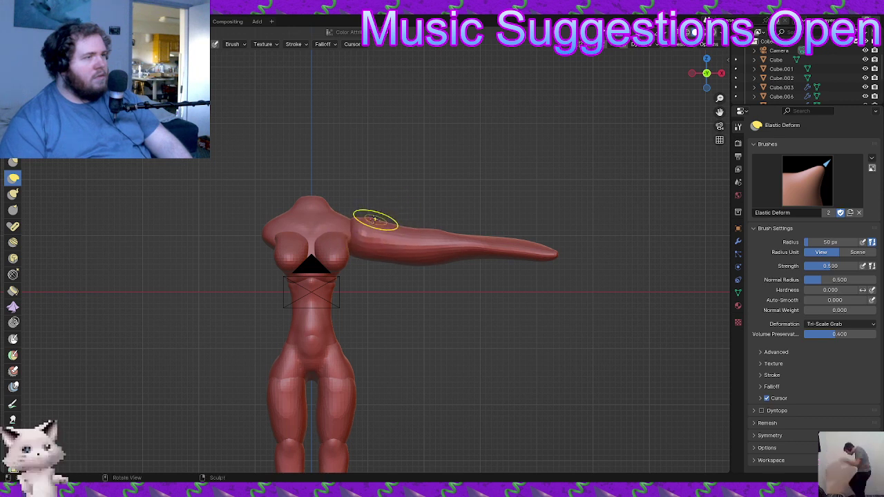
drag(370, 217, 354, 217)
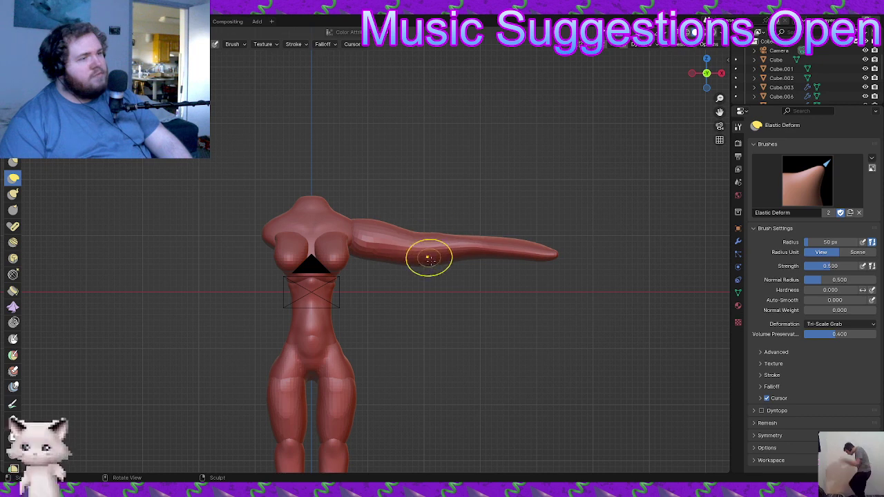
drag(425, 271, 404, 275)
scroll(407, 283, down, 3)
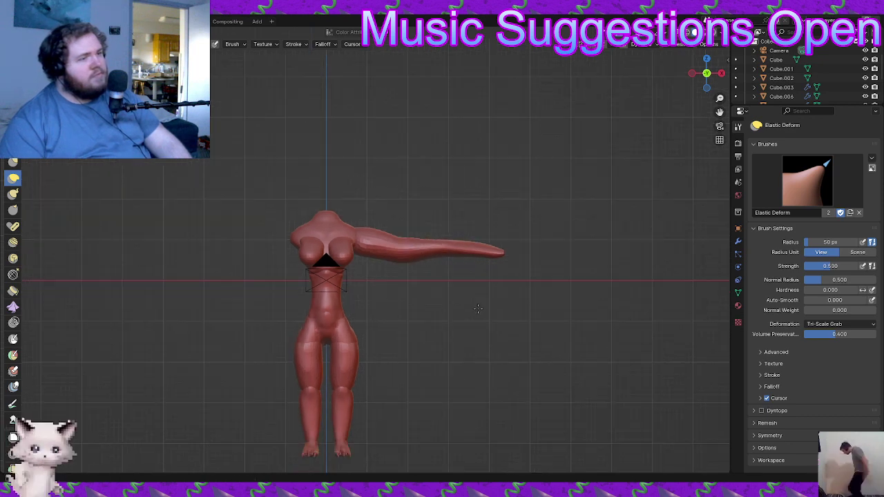
- Angle the forearm downward from the elbow and adjust the arm's tip in front view
drag(436, 306, 424, 312)
mouse_move(483, 259)
mouse_down()
mouse_move(465, 282)
mouse_move(454, 281)
mouse_up()
mouse_move(455, 269)
mouse_down()
mouse_move(460, 261)
mouse_move(449, 281)
mouse_up()
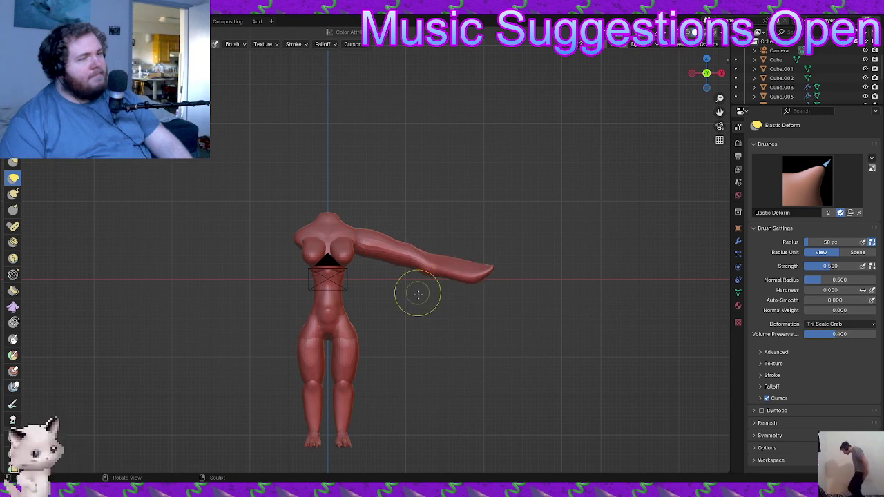
scroll(442, 297, up, 2)
drag(498, 268, 508, 273)
- In top view, narrow the forearm and round off its hand end with Elastic Deform
mouse_move(496, 268)
middle_down()
mouse_move(410, 365)
mouse_move(413, 391)
middle_up()
alt+middle_drag(436, 289, 422, 414)
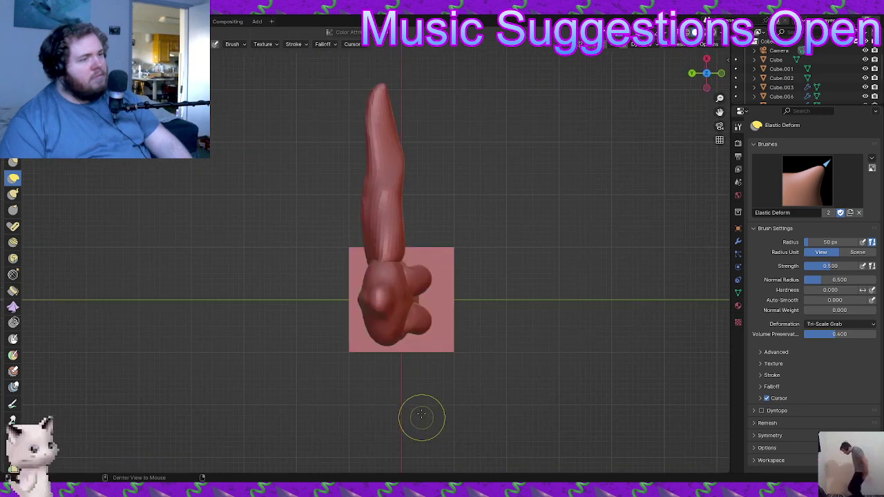
shift+middle_drag(419, 253, 417, 351)
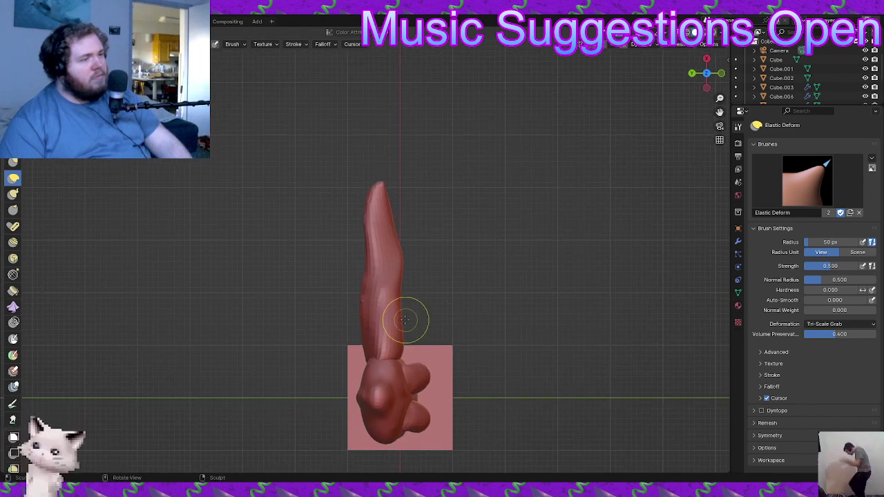
middle_drag(413, 337, 414, 434)
alt+middle_drag(409, 382, 420, 367)
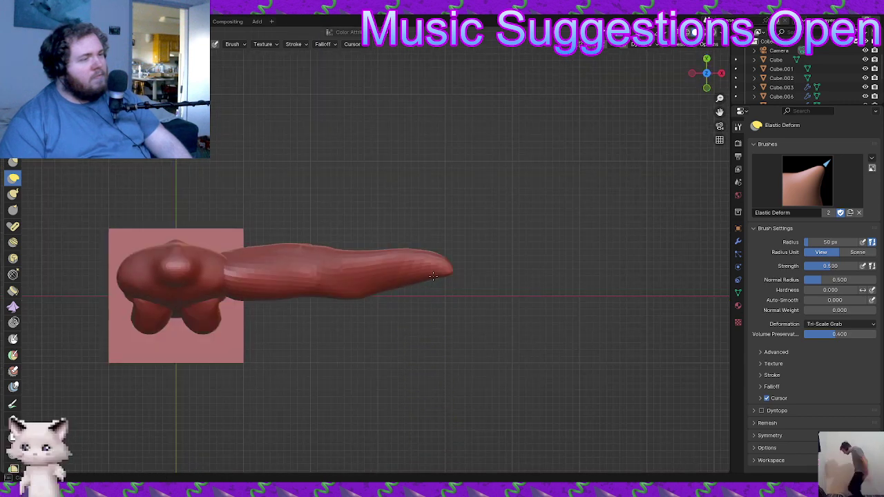
mouse_move(433, 277)
mouse_down()
mouse_move(410, 302)
mouse_move(444, 276)
mouse_move(429, 283)
mouse_move(414, 241)
mouse_move(412, 264)
mouse_up()
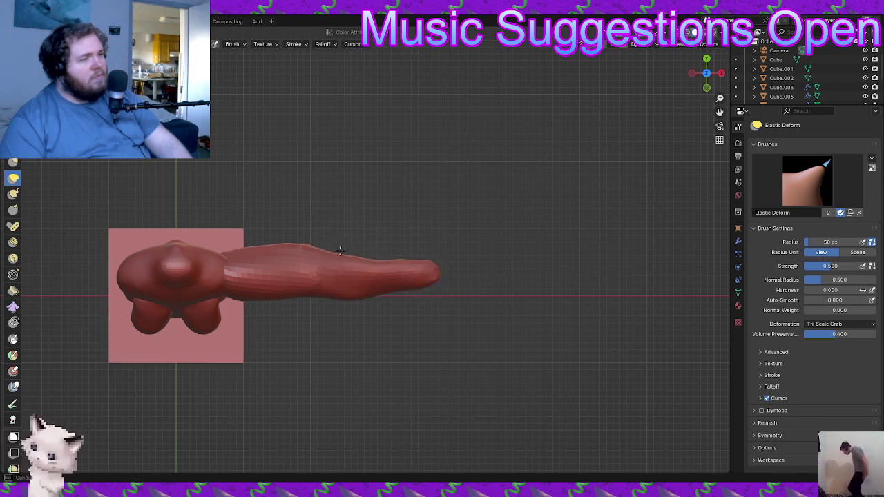
- Push in the underside of the wrist and smooth the end of the arm
mouse_move(357, 256)
middle_down()
mouse_move(351, 415)
mouse_move(328, 286)
middle_up()
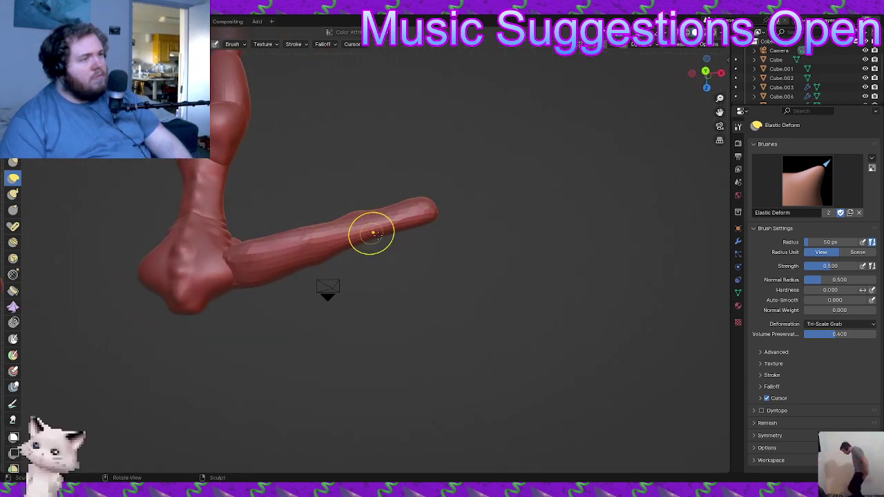
middle_drag(371, 232, 381, 311)
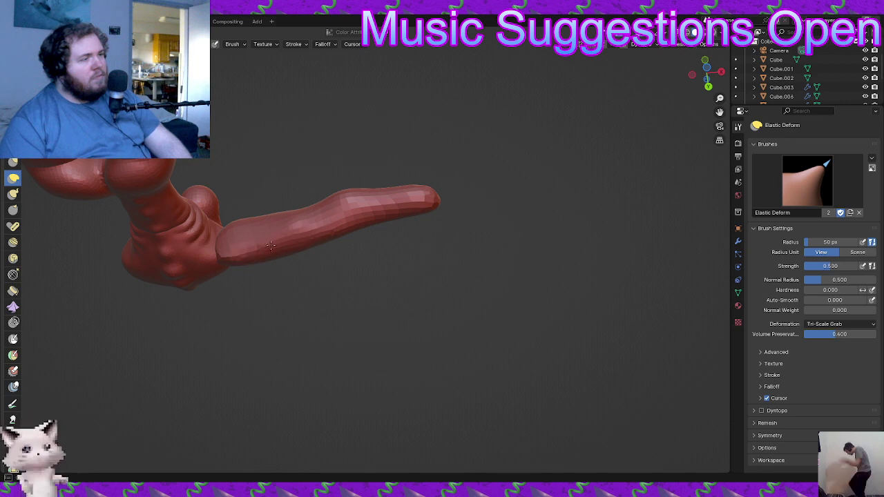
middle_drag(281, 272, 392, 366)
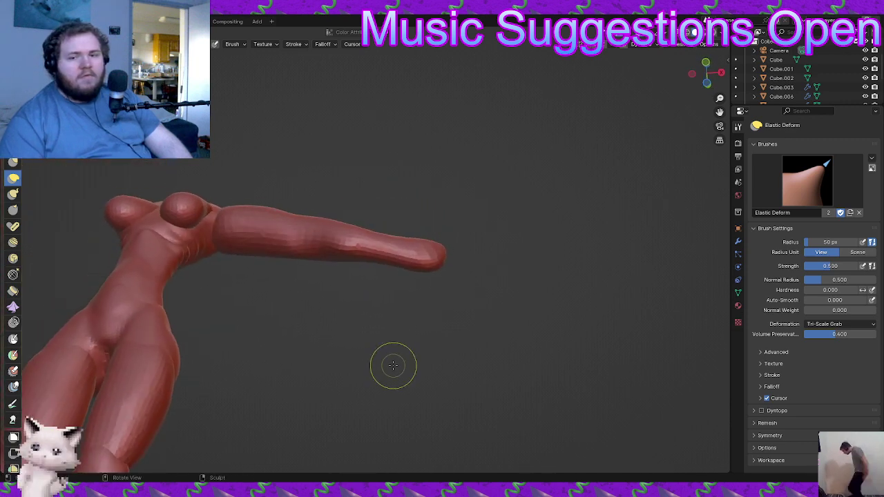
middle_drag(394, 322, 375, 270)
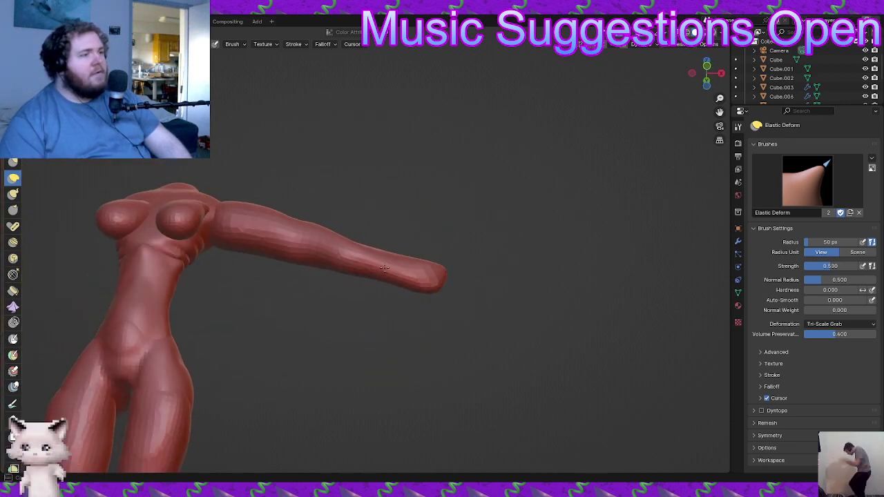
drag(428, 297, 424, 275)
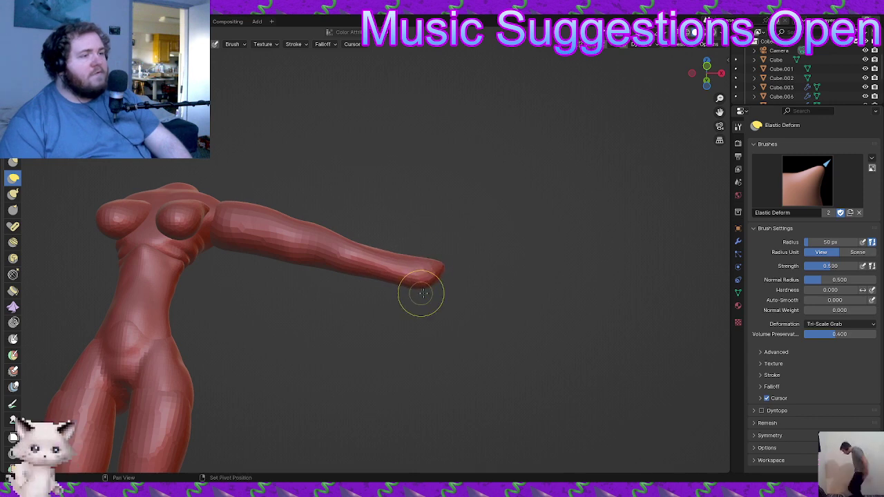
mouse_move(454, 286)
middle_down()
mouse_move(389, 346)
mouse_move(345, 319)
mouse_move(367, 315)
middle_up()
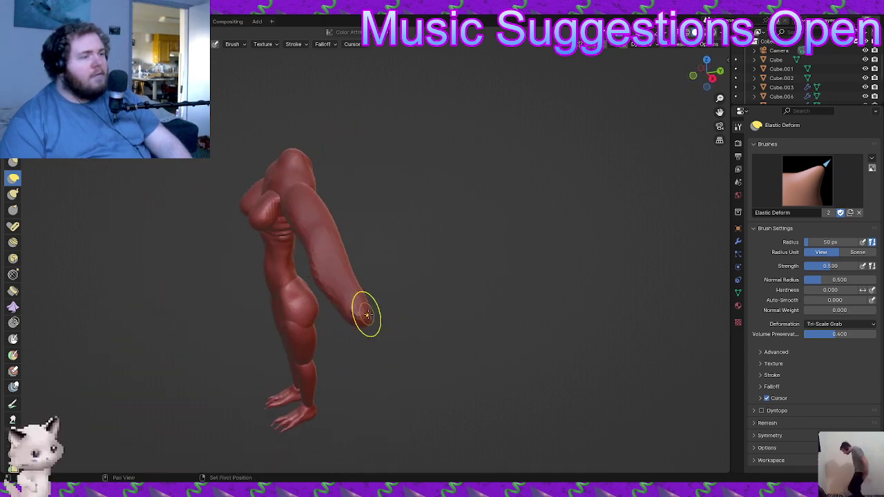
shift+drag(367, 315, 358, 315)
- In top view, pull the elbow toward the character's back to give the arm a slight bend
mouse_move(313, 285)
middle_down()
mouse_move(356, 314)
mouse_move(404, 376)
mouse_move(361, 300)
mouse_move(381, 362)
middle_up()
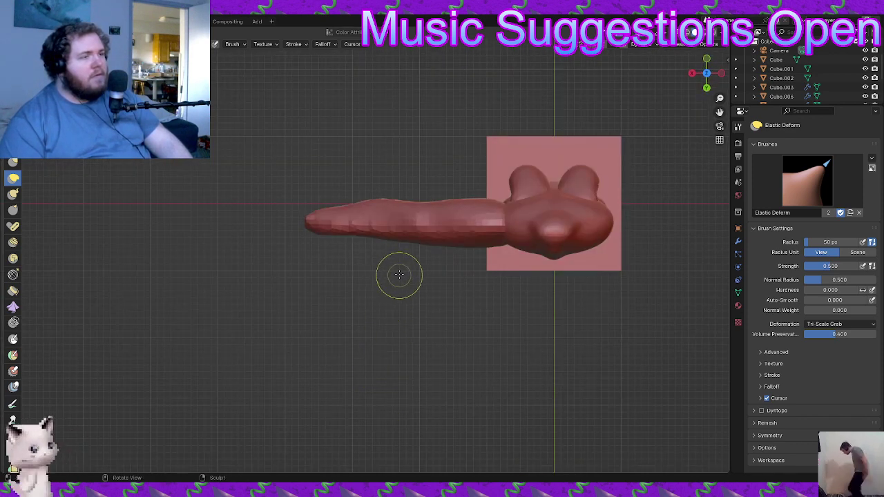
drag(394, 239, 400, 294)
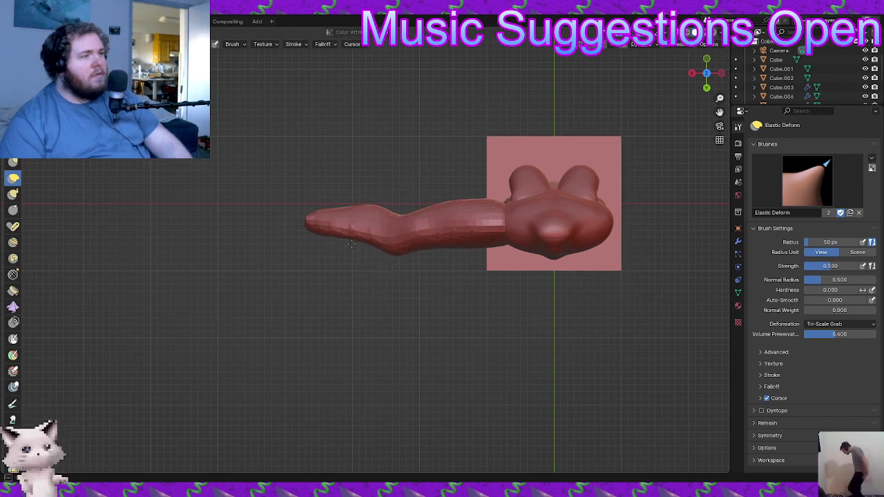
middle_drag(346, 282, 363, 196)
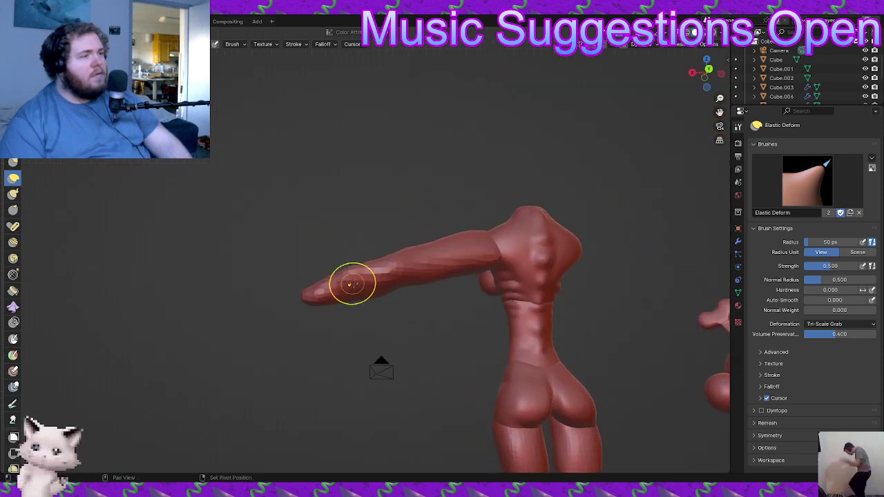
- Set a finer voxel size for the arm, remesh it, and check its shape from several sides
key(r)
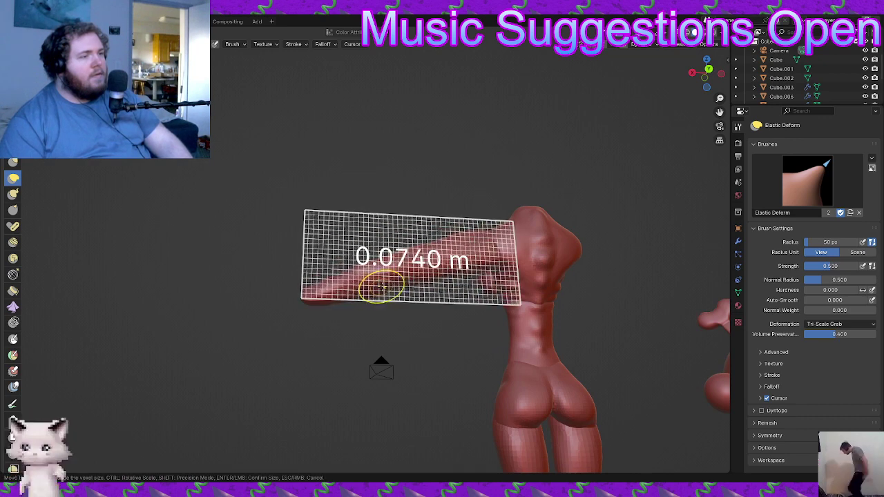
click(376, 290)
key(ctrl+r)
scroll(369, 301, down, 3)
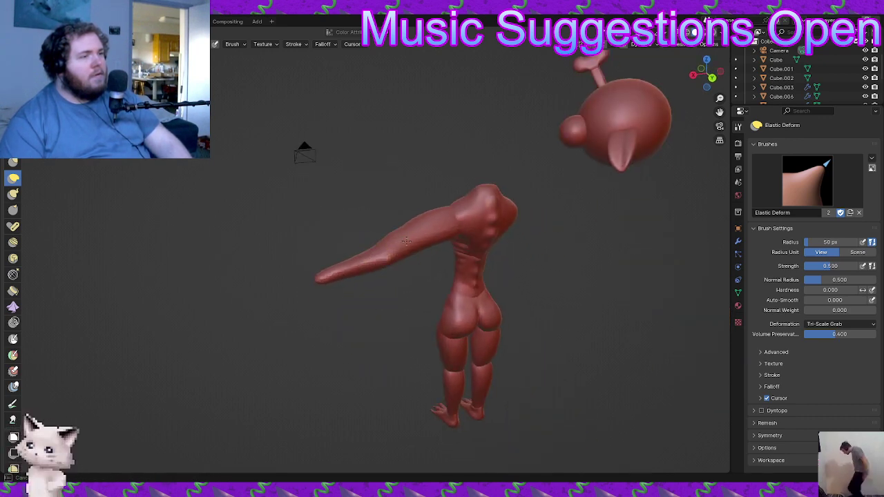
mouse_move(434, 251)
middle_down()
mouse_move(352, 299)
mouse_move(380, 282)
mouse_move(408, 284)
mouse_move(404, 317)
middle_up()
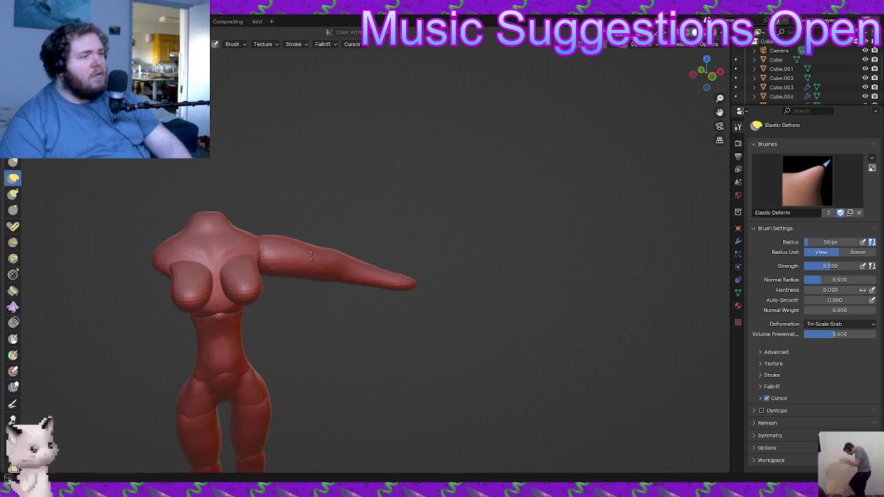
middle_drag(288, 279, 296, 233)
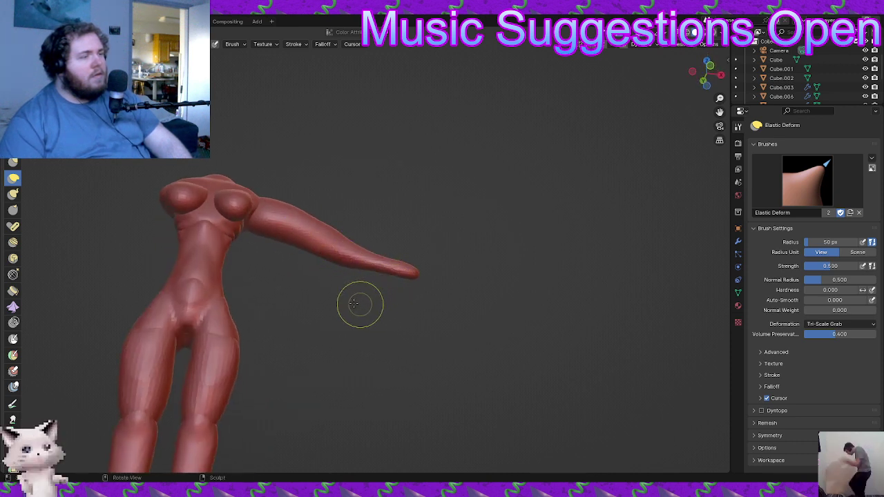
- Switch to the Inflate brush and thicken the forearm and wrist in front view
middle_drag(29, 224, 29, 169)
scroll(14, 198, down, 7)
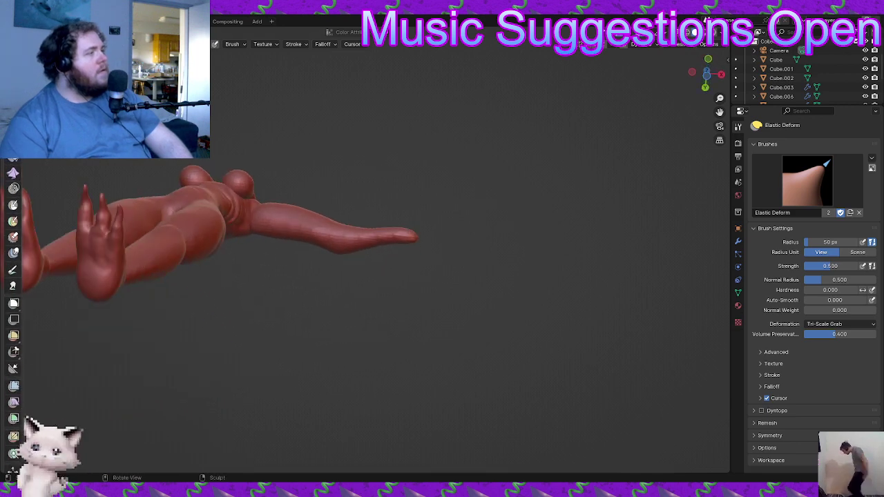
scroll(18, 377, up, 8)
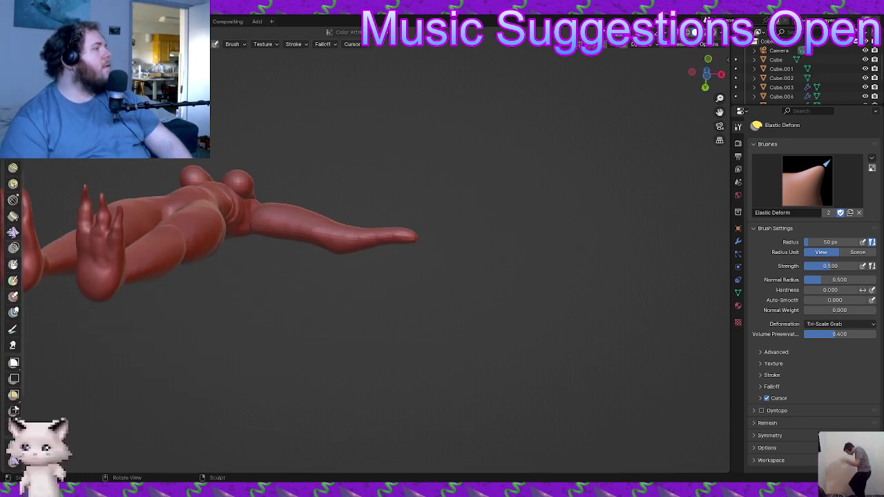
scroll(18, 377, up, 1)
key(i)
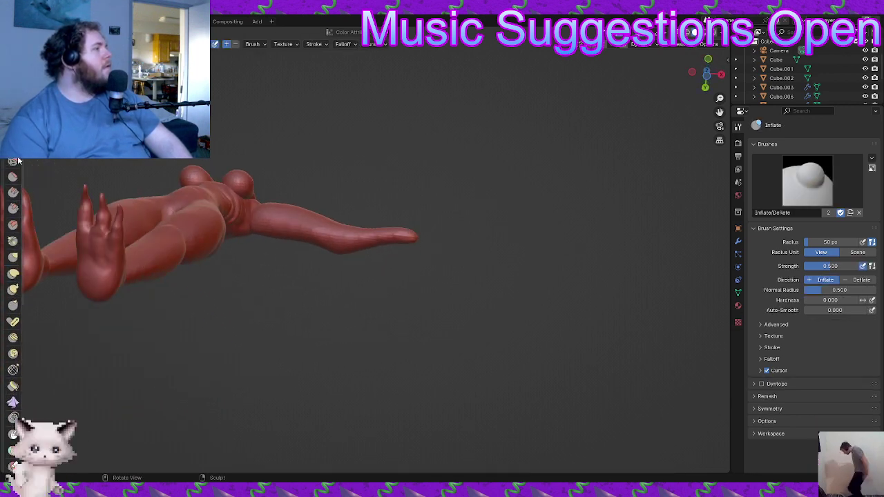
mouse_move(296, 251)
middle_down()
mouse_move(325, 355)
mouse_move(362, 360)
mouse_move(297, 380)
mouse_move(454, 373)
middle_up()
ctrl+middle_drag(433, 317, 412, 413)
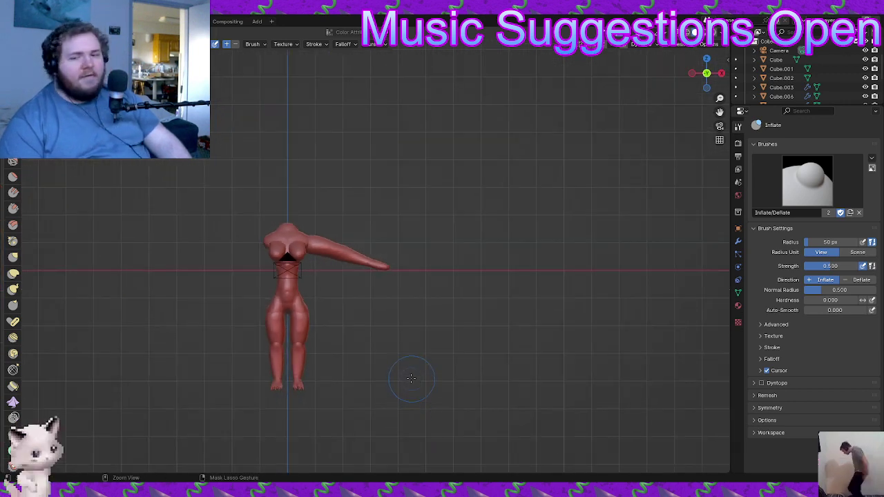
ctrl+middle_drag(415, 342, 418, 313)
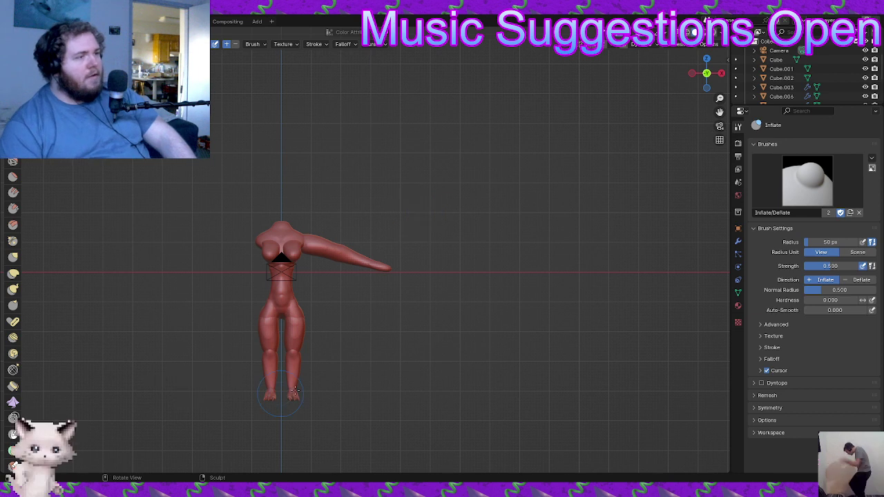
middle_drag(415, 309, 435, 310)
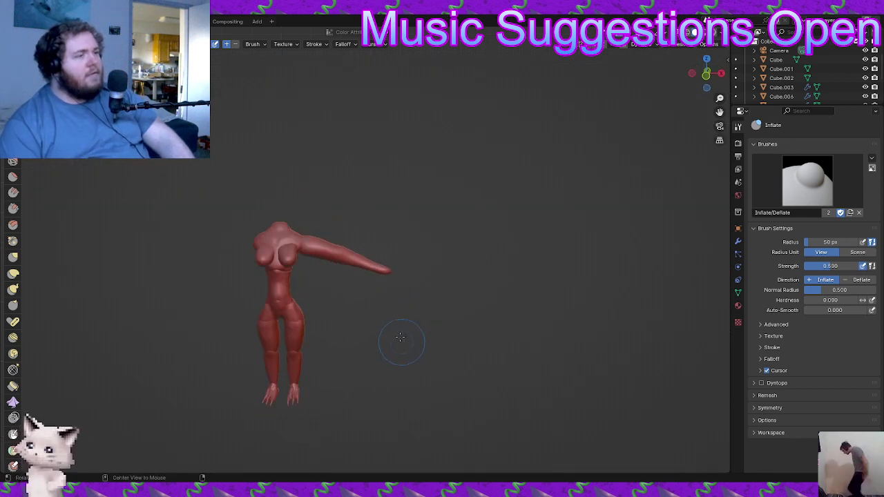
mouse_move(380, 320)
middle_down()
mouse_move(393, 259)
mouse_move(509, 320)
mouse_move(529, 283)
mouse_move(410, 326)
mouse_move(500, 306)
mouse_move(374, 336)
mouse_move(533, 321)
middle_up()
scroll(479, 335, up, 2)
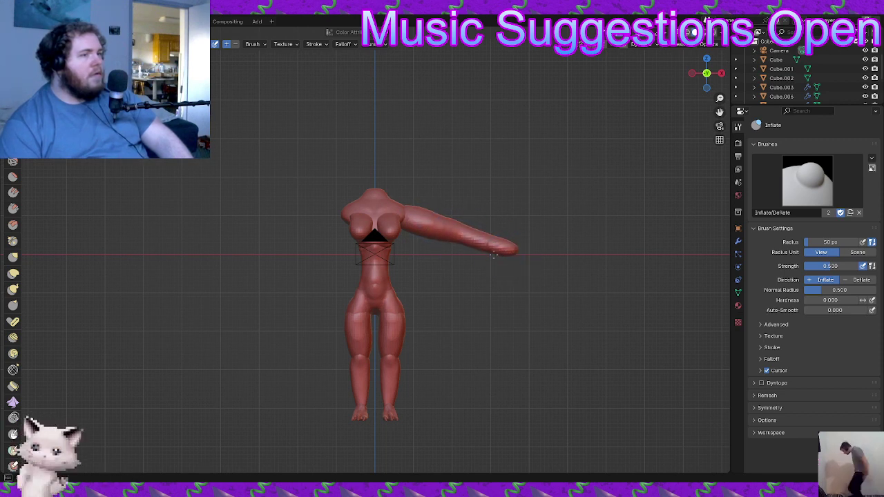
- Inflate the underside of the arm near the elbow to even out its thickness
scroll(515, 276, up, 3)
shift+middle_drag(528, 283, 429, 291)
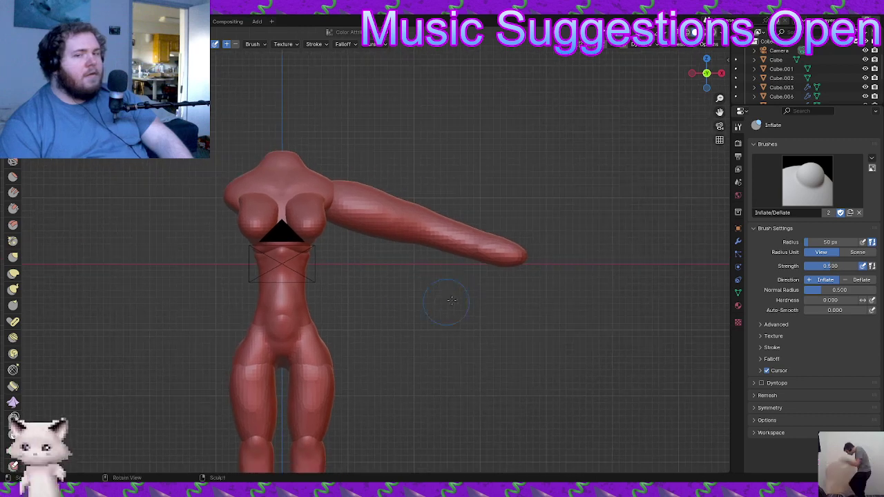
scroll(444, 311, down, 2)
mouse_move(444, 321)
ctrl+middle_down()
mouse_move(449, 337)
mouse_move(446, 325)
ctrl+middle_up()
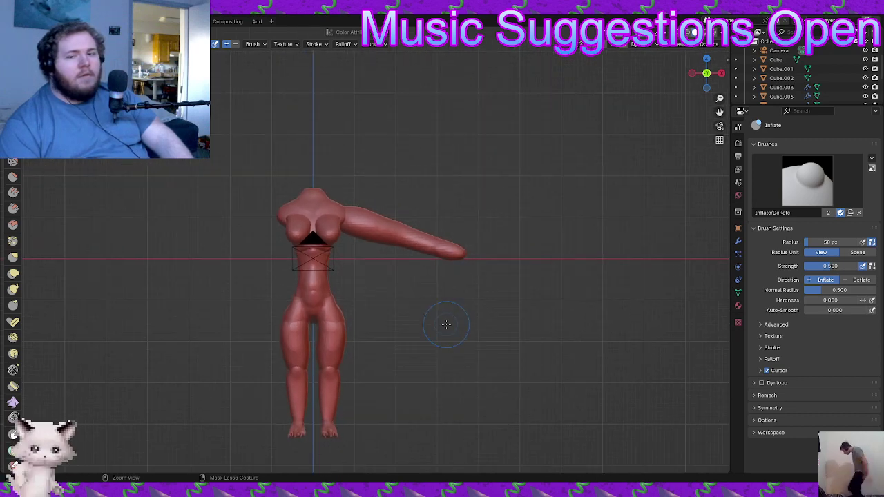
ctrl+middle_drag(432, 291, 429, 287)
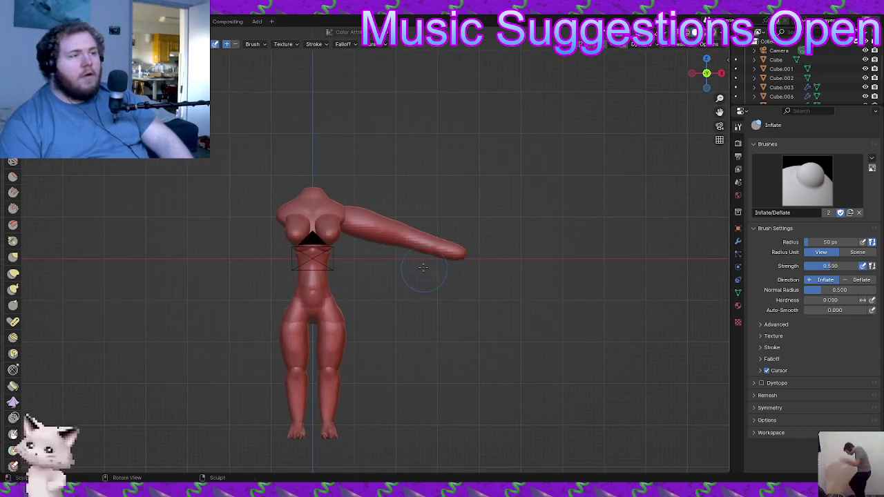
drag(393, 237, 391, 235)
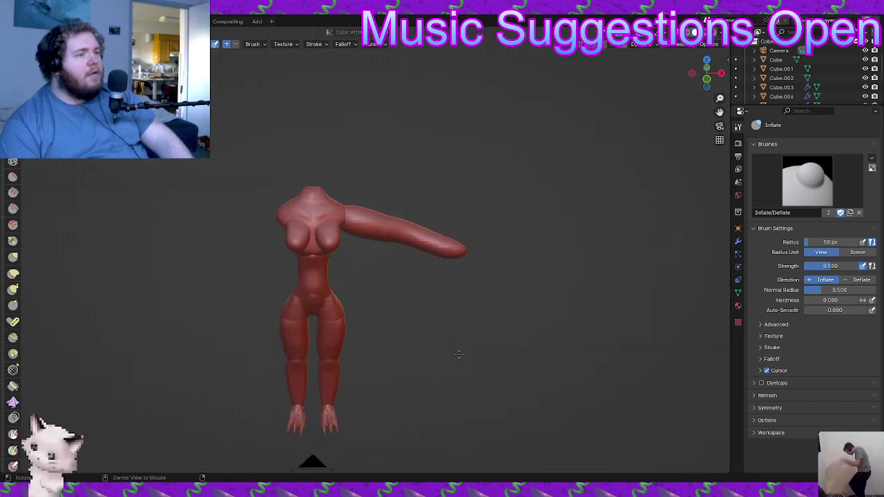
- With the Elastic Deform brush in top view, push the elbow and forearm toward the character's front to soften the arm's bend
key(KP_7)
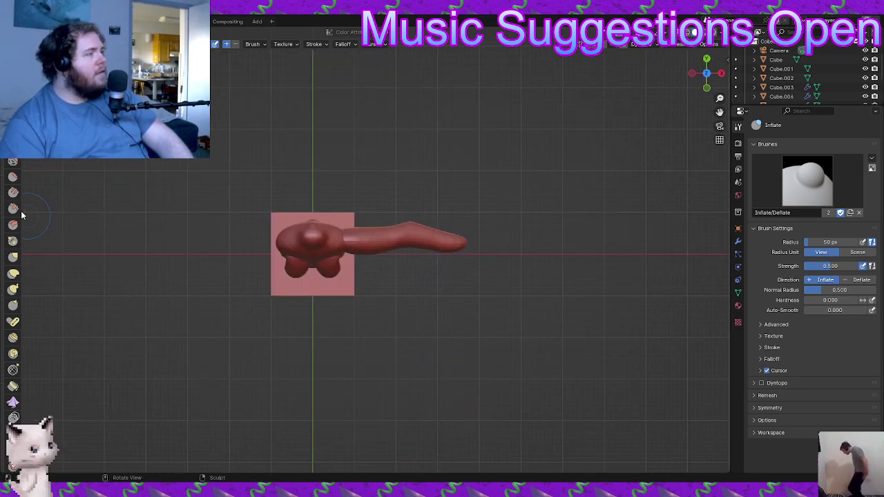
click(13, 274)
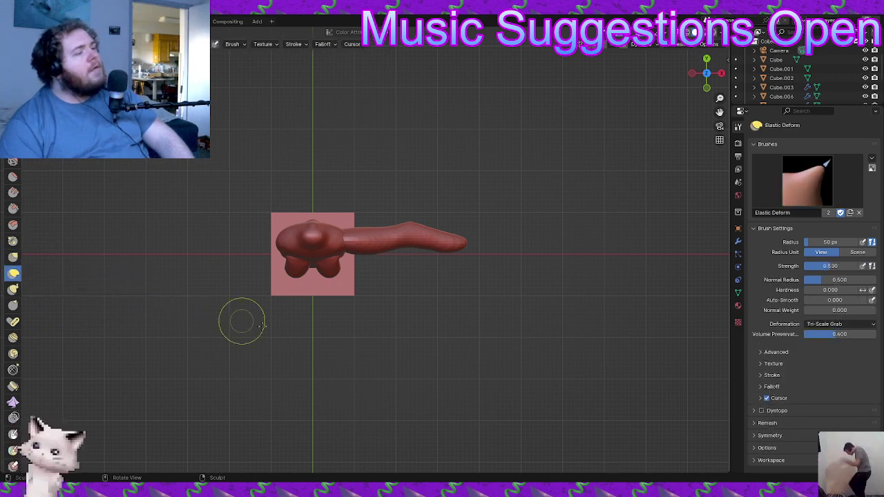
scroll(458, 262, up, 4)
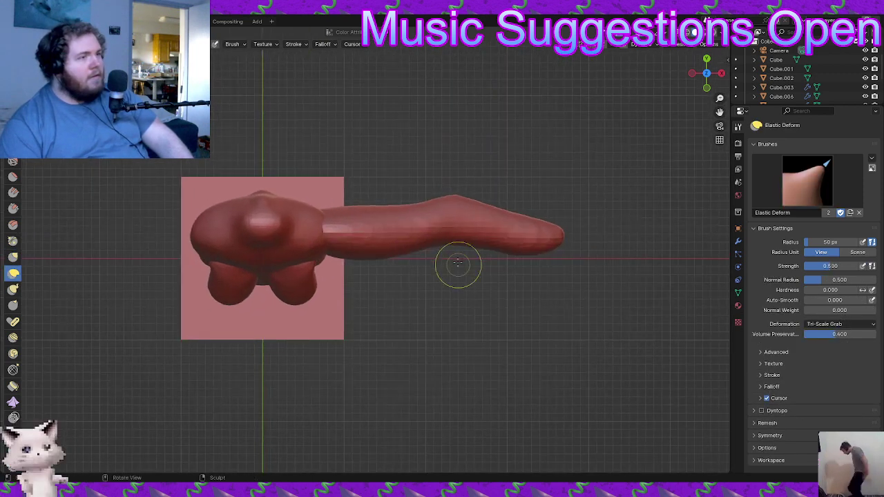
scroll(456, 290, down, 4)
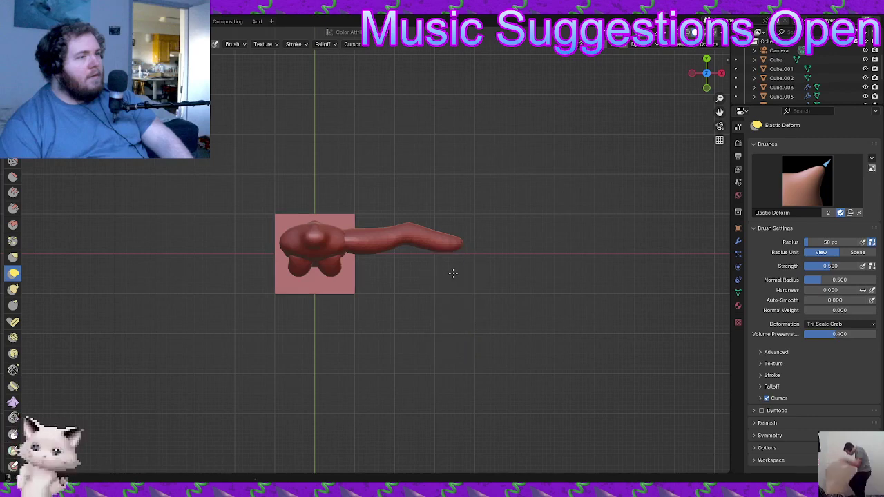
scroll(421, 266, down, 2)
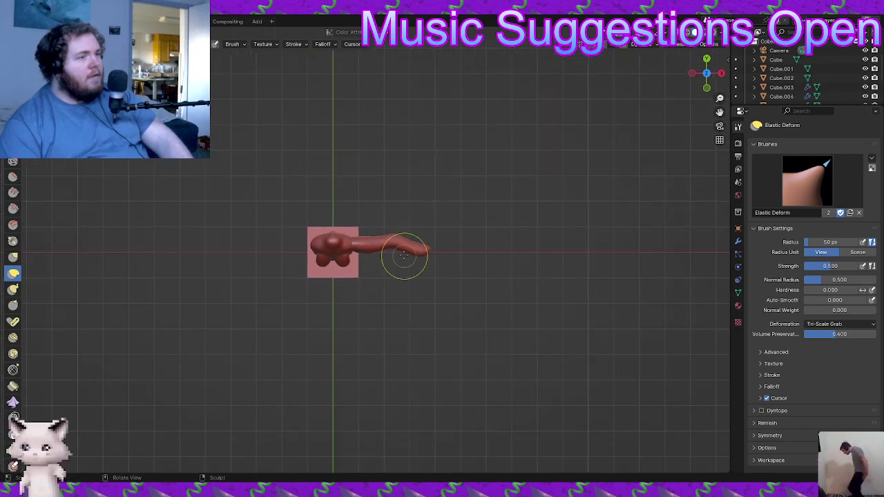
drag(390, 253, 381, 267)
scroll(386, 266, up, 2)
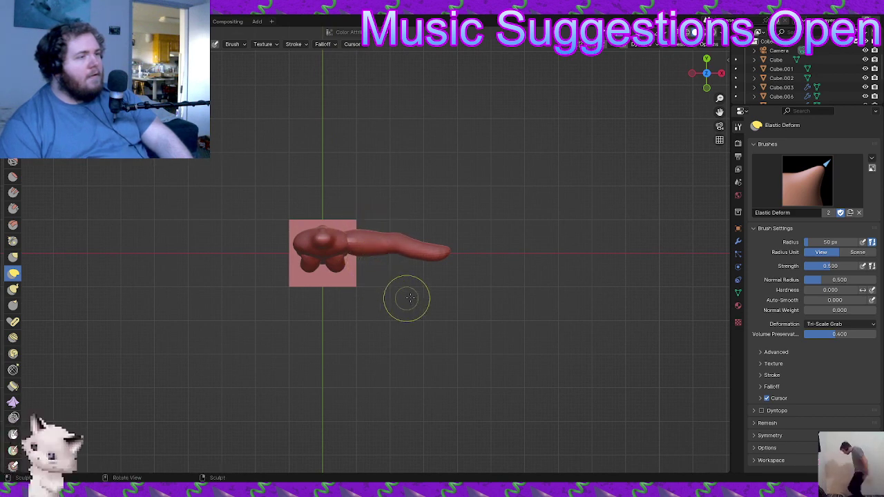
mouse_move(414, 291)
shift+middle_down()
mouse_move(361, 307)
mouse_move(371, 288)
shift+middle_up()
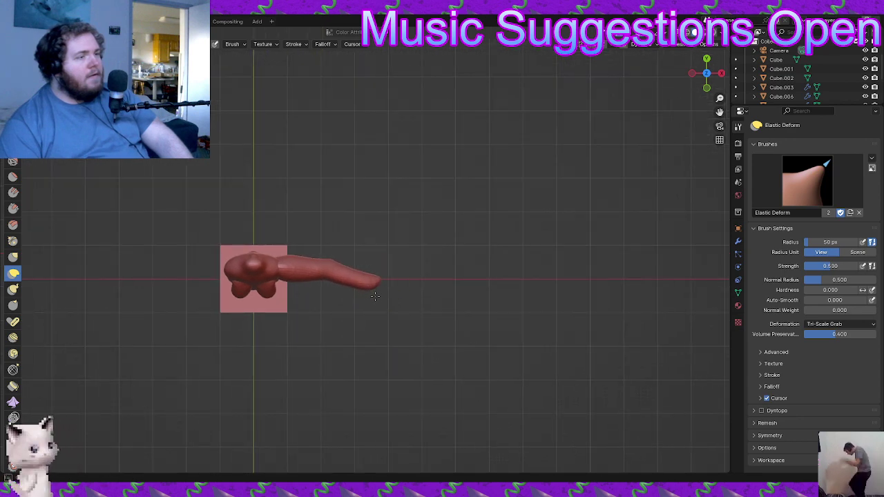
scroll(366, 327, up, 3)
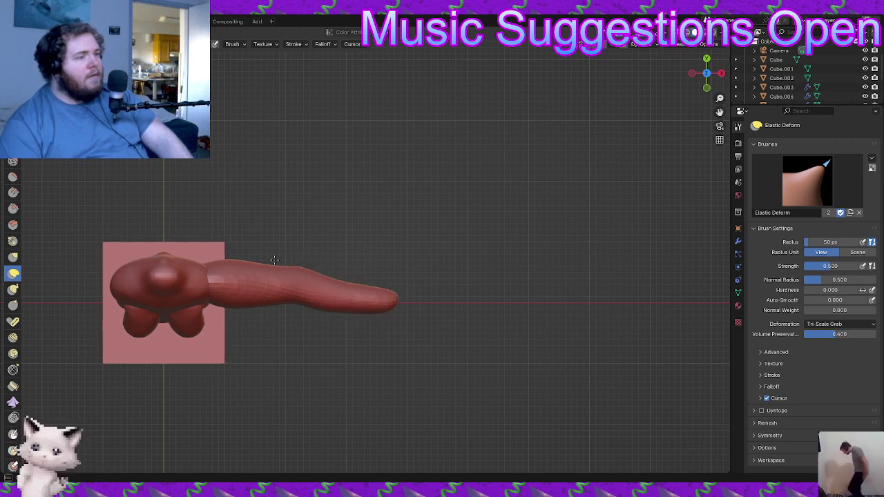
mouse_move(297, 276)
middle_down()
mouse_move(205, 191)
mouse_move(325, 326)
mouse_move(329, 262)
mouse_move(367, 262)
mouse_move(313, 333)
mouse_move(339, 271)
mouse_move(363, 357)
mouse_move(539, 329)
mouse_move(533, 316)
mouse_move(484, 315)
middle_up()
- Return to Object Mode and hide the torso objects Cube and Cube.001 to expose the arm's shoulder end
key(ctrl+Tab)
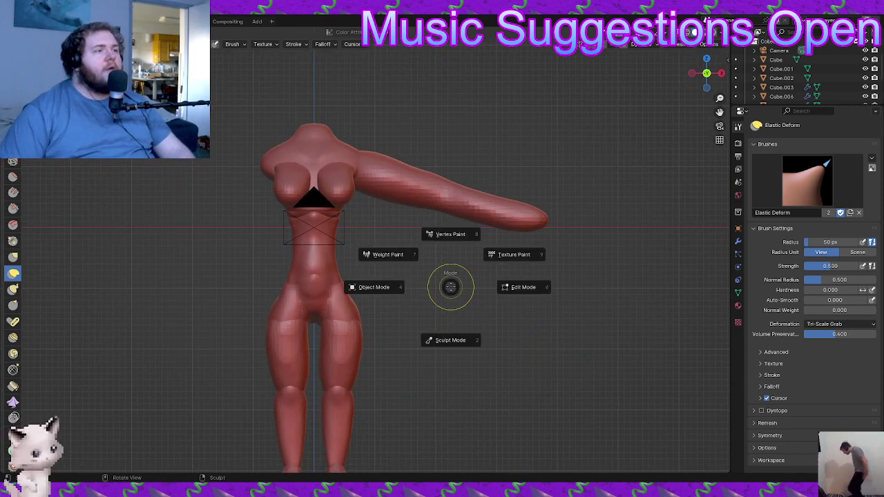
click(401, 286)
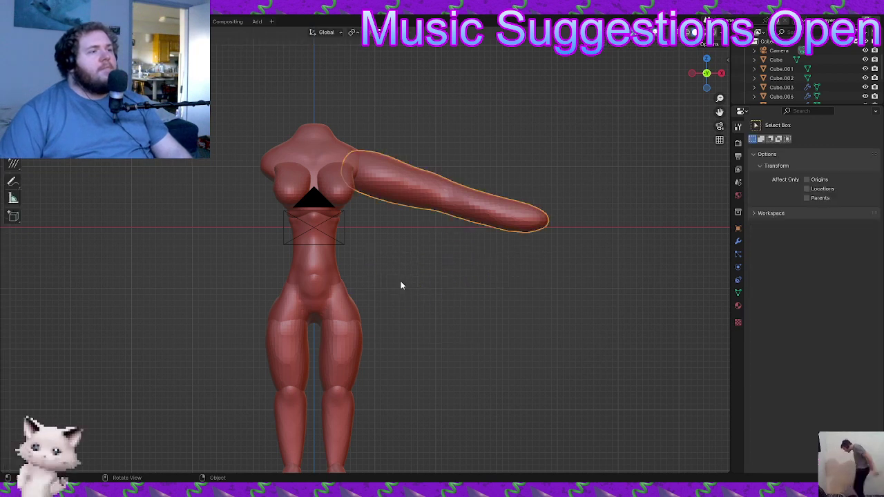
right_click(416, 185)
mouse_move(416, 185)
click(485, 194)
middle_drag(363, 171, 402, 195)
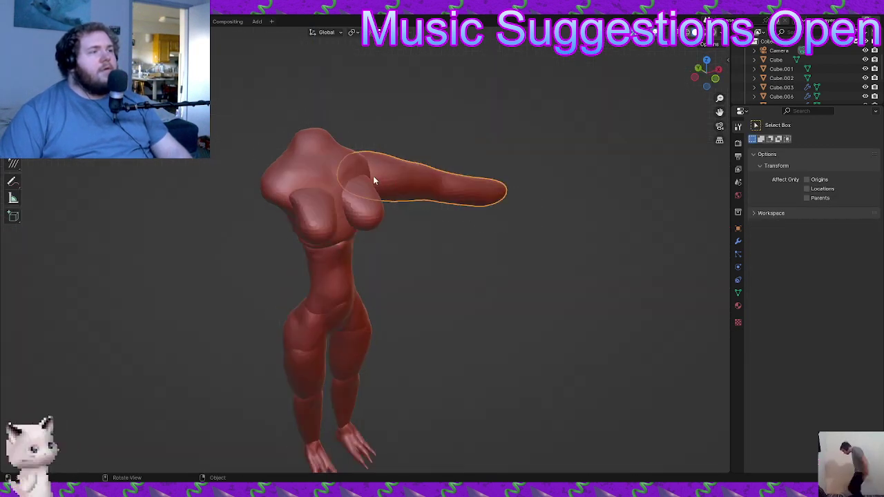
click(349, 172)
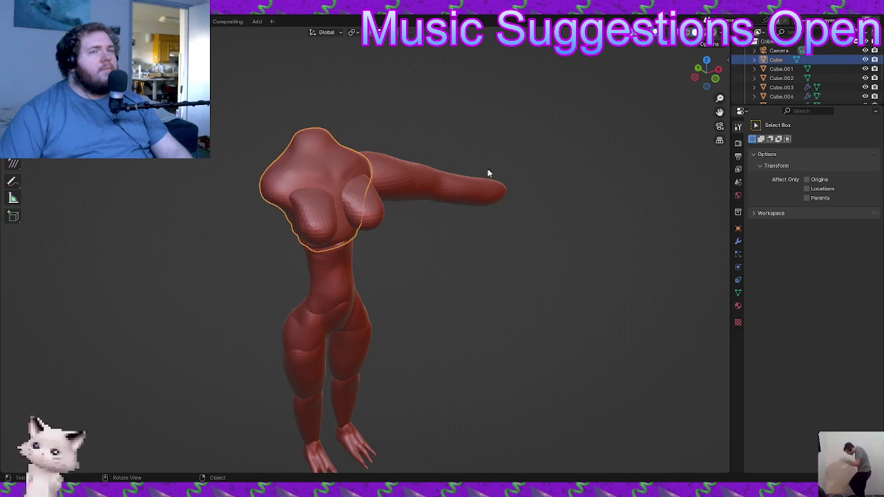
click(865, 60)
click(865, 69)
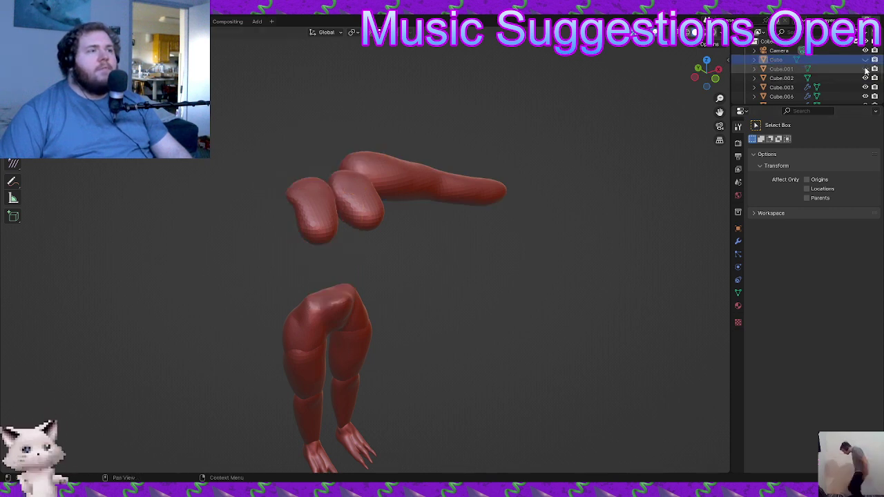
scroll(860, 74, down, 3)
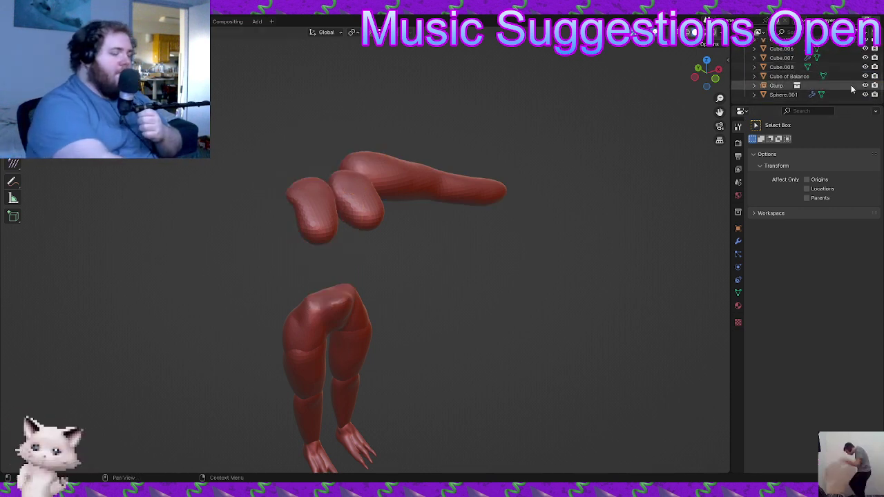
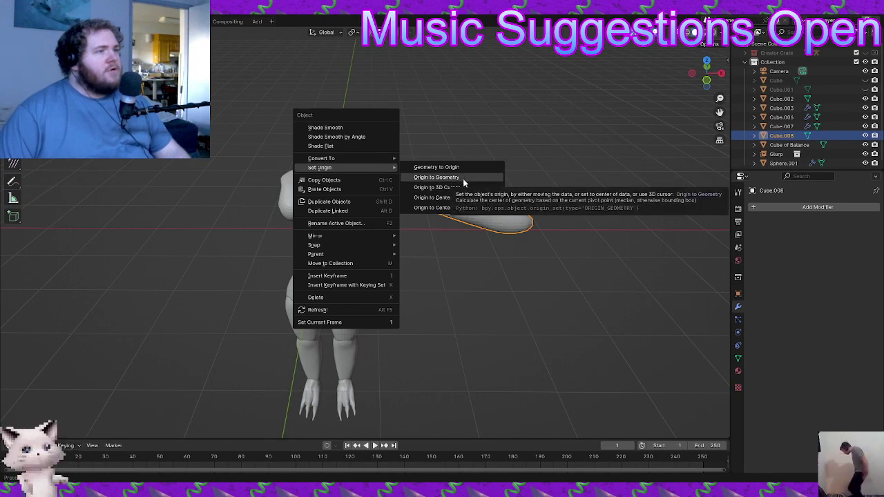
- Set the arm's origin to the 3D cursor at the shoulder and unhide the torso objects Cube and Cube.001
click(464, 187)
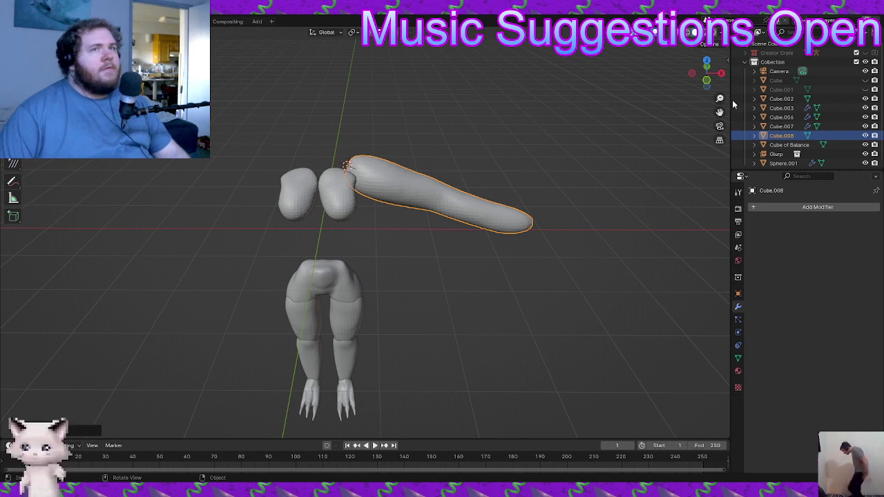
click(866, 89)
click(865, 89)
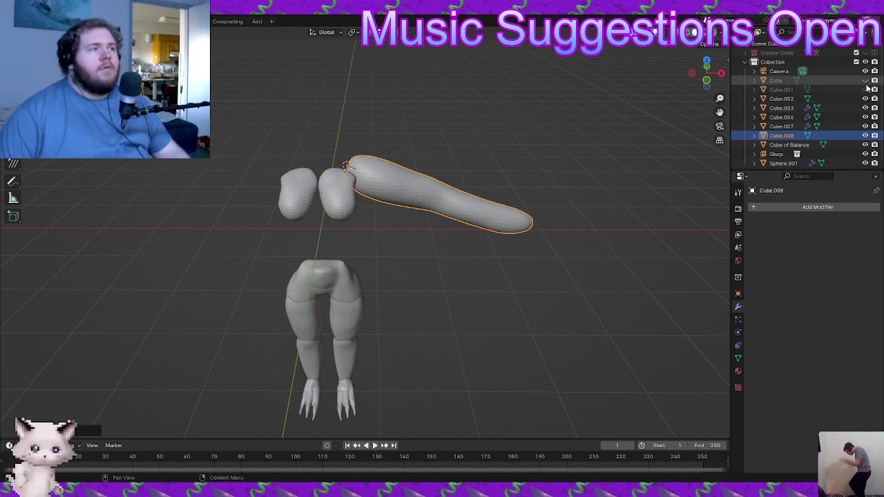
click(866, 80)
click(865, 89)
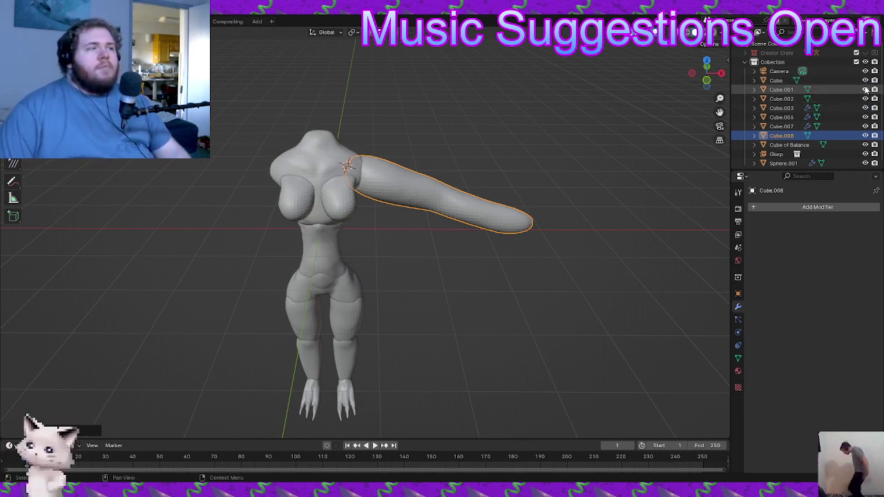
middle_drag(391, 164, 403, 153)
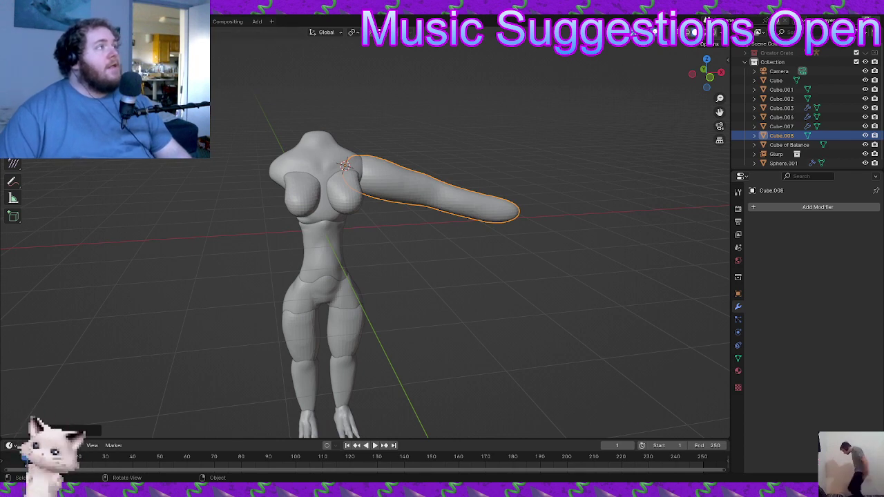
- In front view, try rotating the arm down along the character's side about the shoulder, and undo the rotation
click(152, 22)
mouse_move(499, 228)
middle_down()
mouse_move(399, 223)
mouse_move(410, 207)
middle_up()
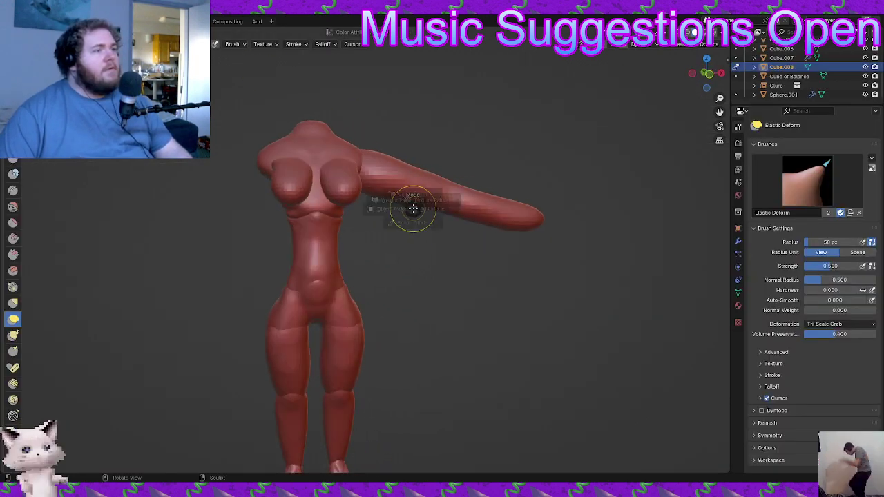
key(ctrl+Page_Up)
key(KP_3)
key(KP_1)
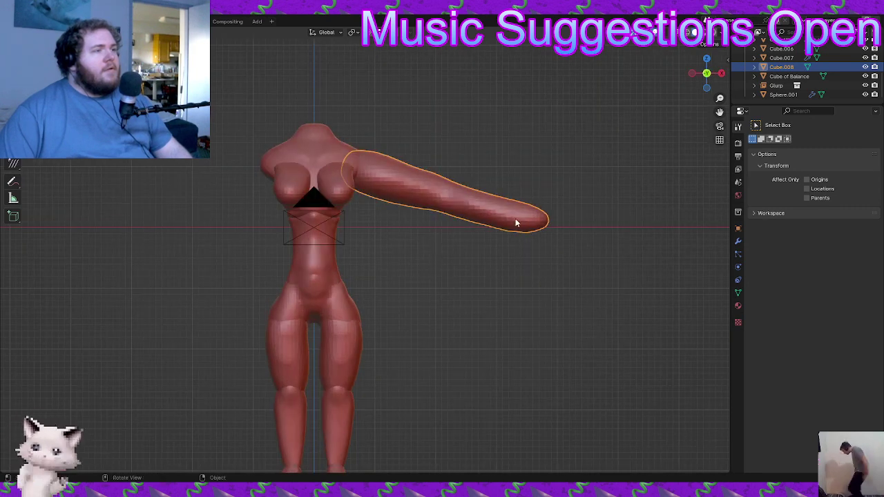
key(r)
click(373, 368)
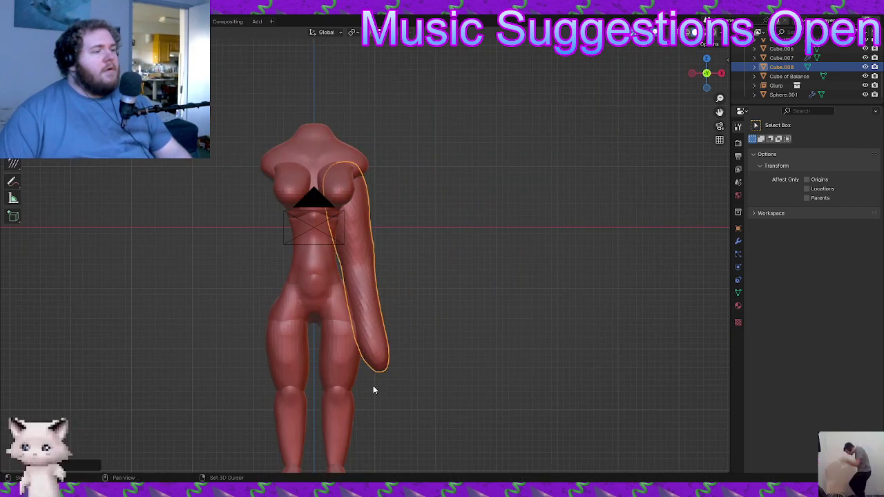
shift+middle_drag(375, 378, 373, 330)
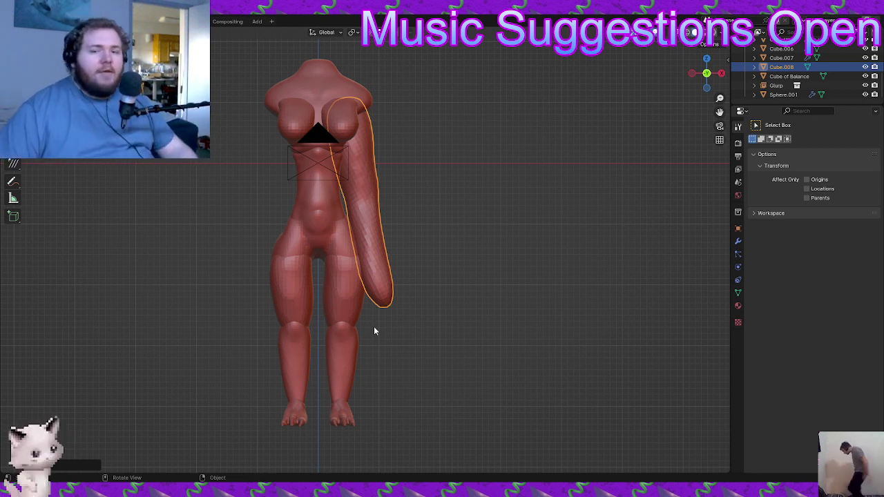
key(ctrl+z)
- Check the arm from the side and back, and in the Layout workspace snap the 3D cursor to the world origin
middle_drag(410, 219, 121, 229)
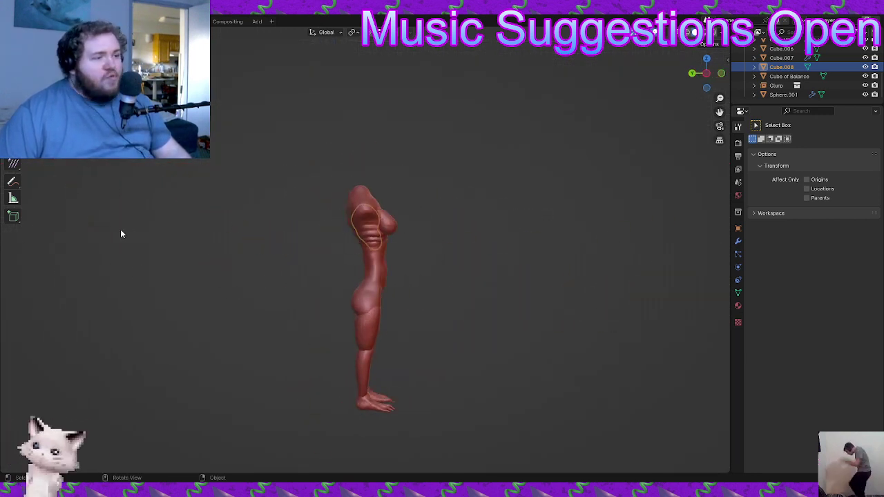
middle_drag(201, 255, 280, 226)
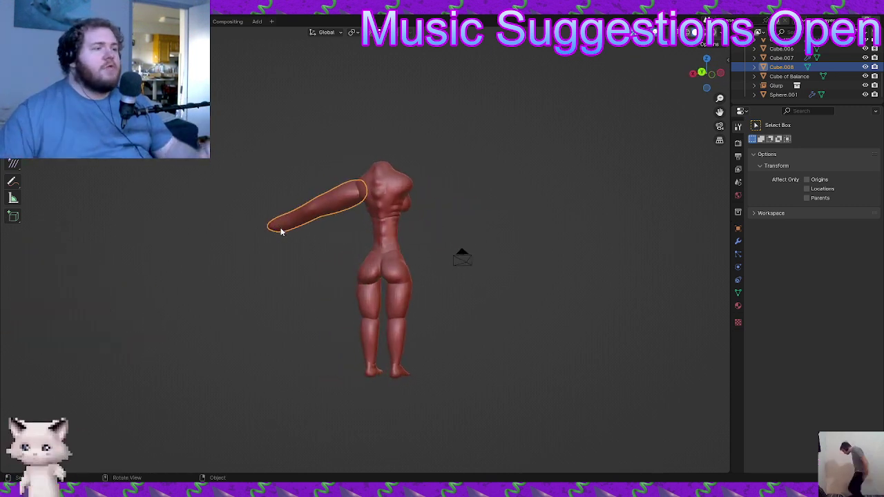
middle_drag(273, 227, 428, 296)
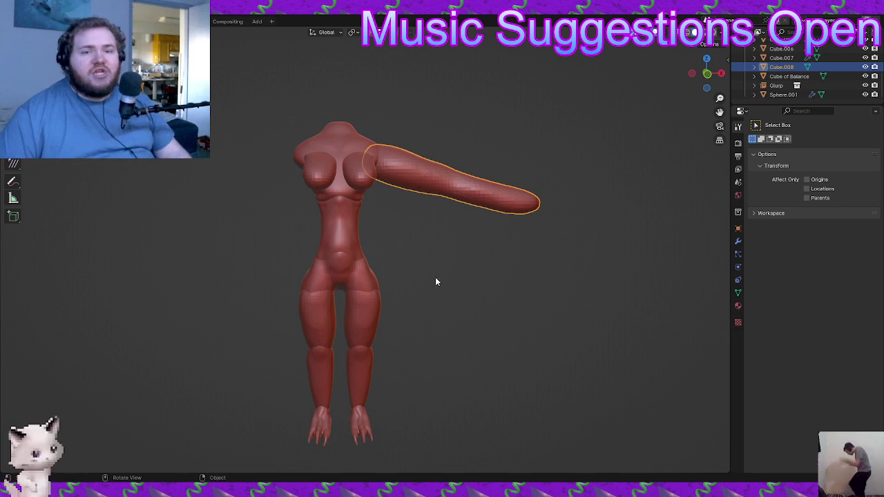
middle_drag(360, 278, 436, 241)
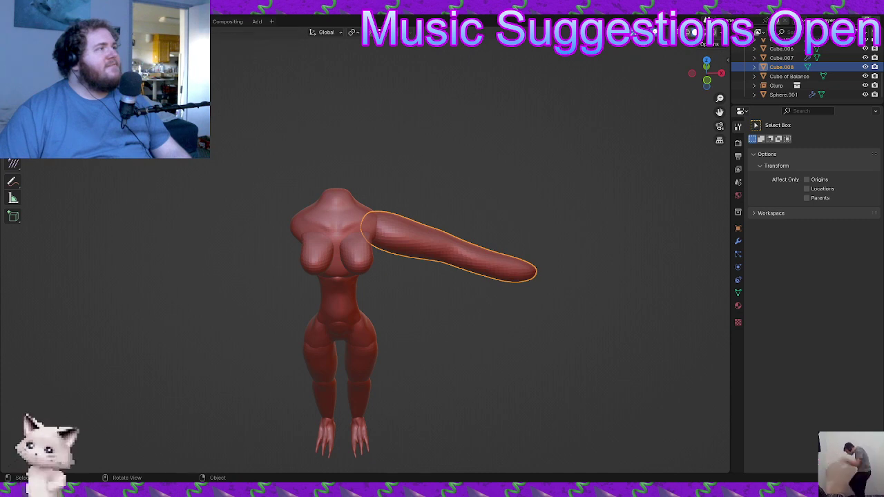
click(126, 21)
alt+middle_drag(402, 129, 434, 124)
click(433, 125)
key(shift+s)
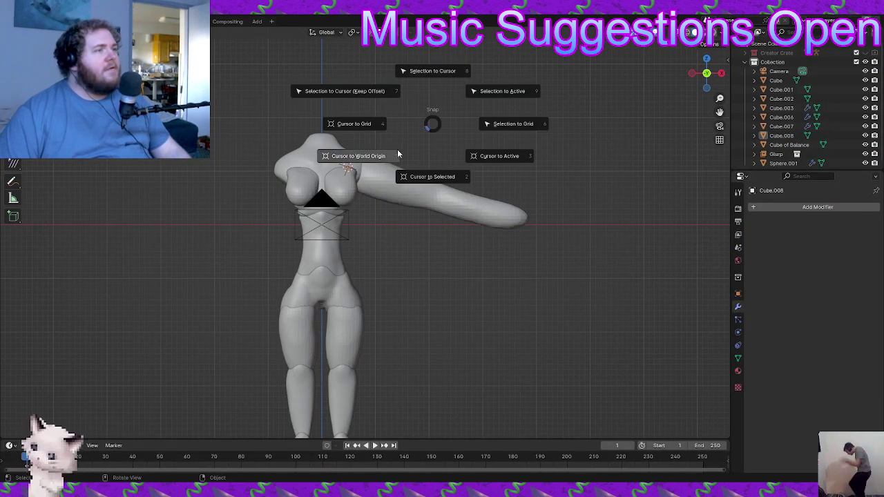
click(374, 161)
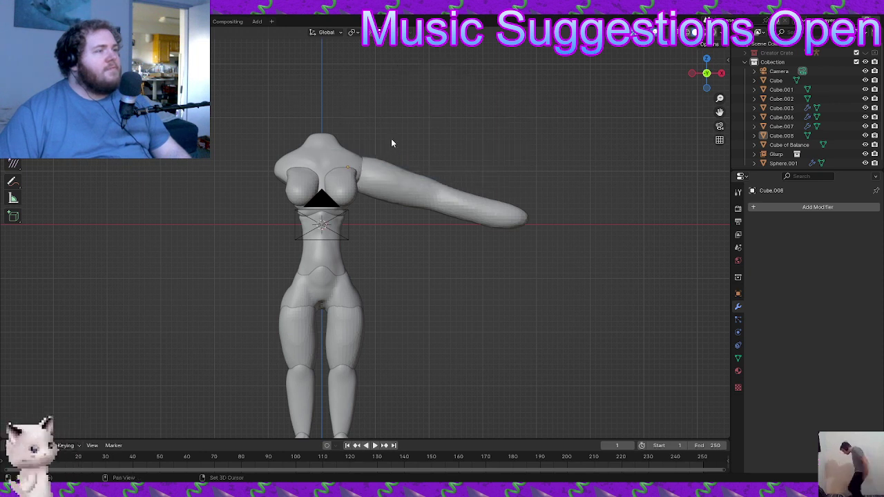
- Select the arm and enter Sculpt Mode with the Elastic Deform brush
middle_drag(388, 142, 389, 163)
click(388, 177)
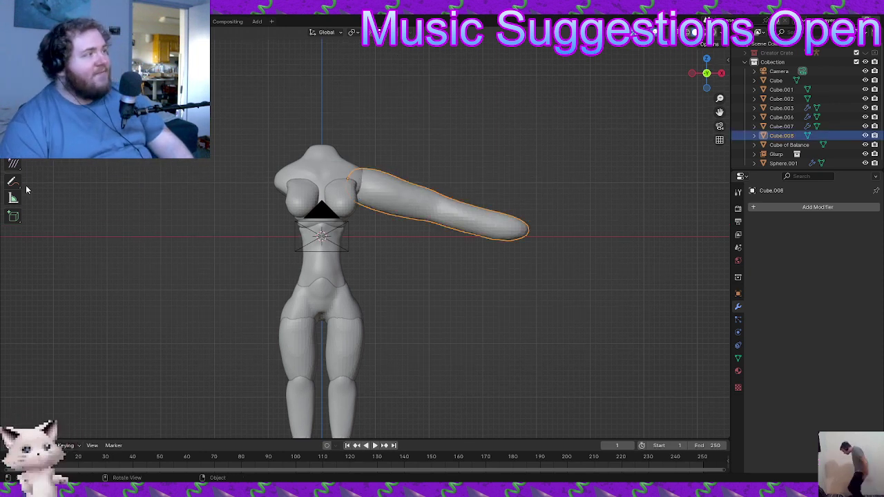
key(ctrl+Tab)
click(449, 243)
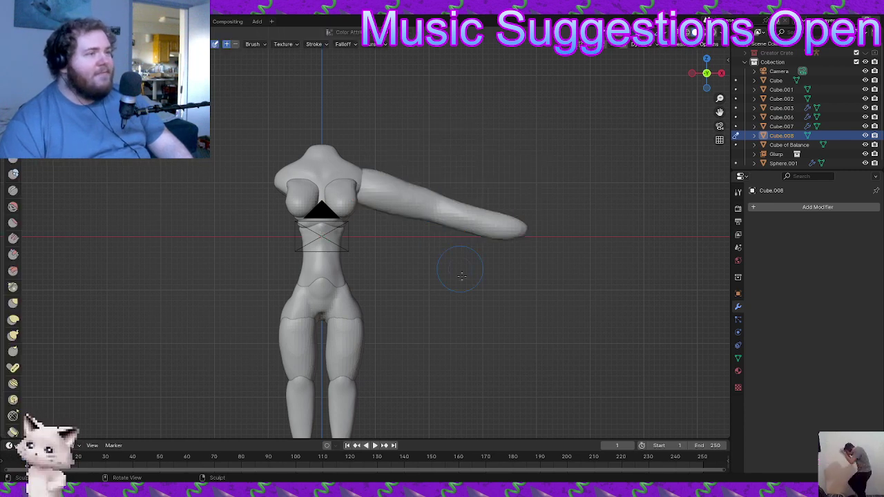
click(13, 319)
- Pull the end of the arm outward and upward in front view, forming a tapered extension beyond the wrist
scroll(311, 290, down, 3)
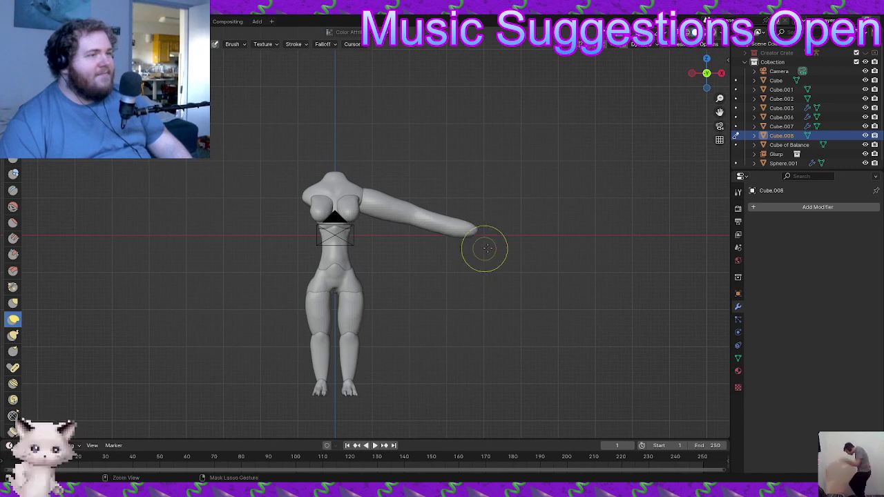
scroll(483, 248, up, 4)
mouse_move(629, 231)
mouse_down()
mouse_move(708, 219)
mouse_move(712, 183)
mouse_up()
mouse_move(624, 206)
mouse_down()
mouse_move(689, 153)
mouse_move(712, 149)
mouse_up()
drag(640, 206, 630, 211)
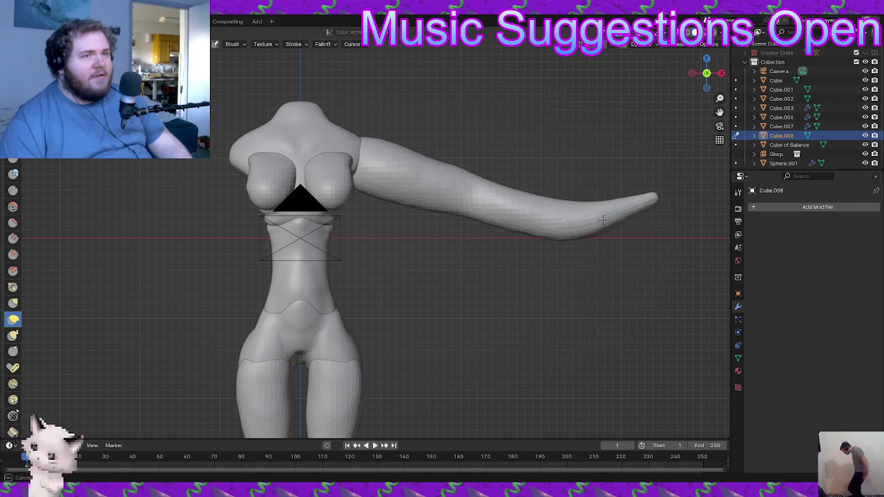
middle_drag(622, 221, 453, 233)
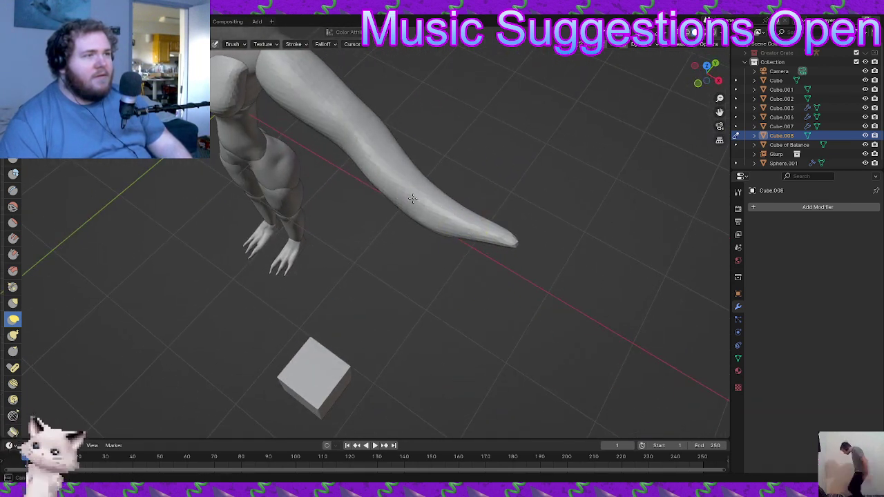
middle_drag(451, 242, 444, 172)
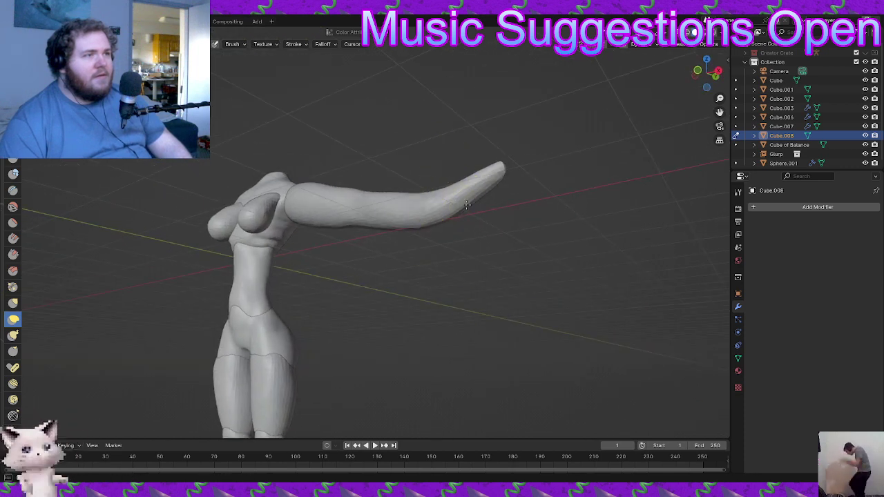
- Examine the arm's curve and its joint with the shoulder from the front, above, behind and below
middle_drag(465, 209, 417, 254)
mouse_move(361, 282)
middle_down()
mouse_move(506, 283)
mouse_move(417, 277)
middle_up()
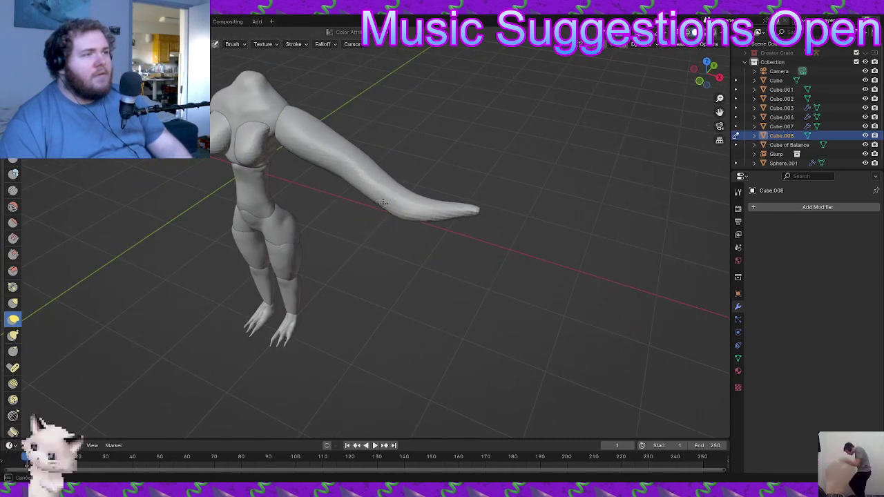
middle_drag(424, 228, 375, 271)
middle_drag(417, 179, 426, 245)
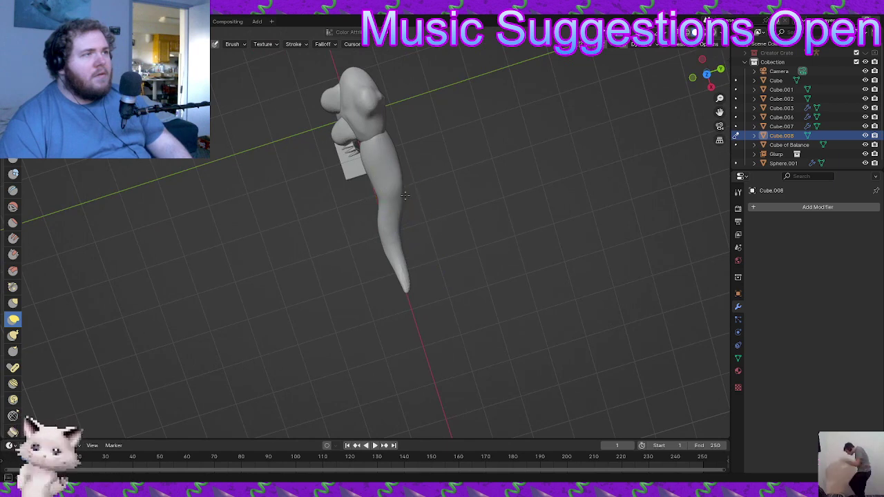
middle_drag(408, 197, 437, 266)
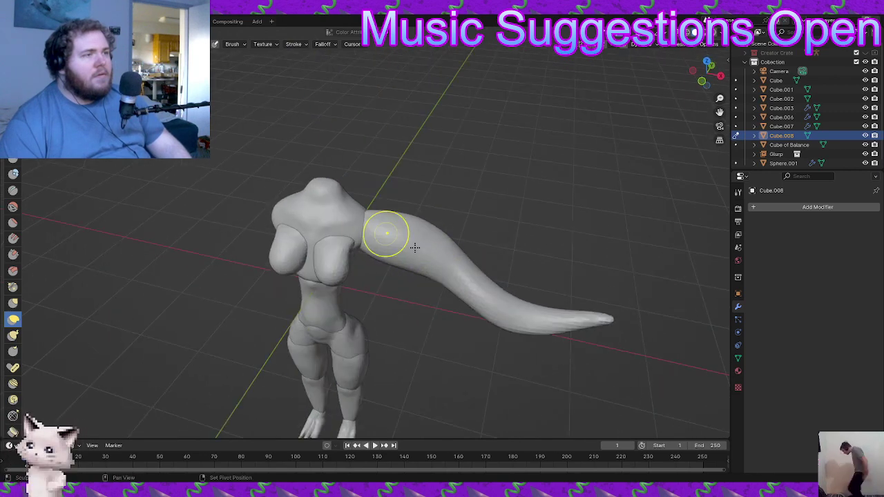
middle_drag(387, 218, 362, 200)
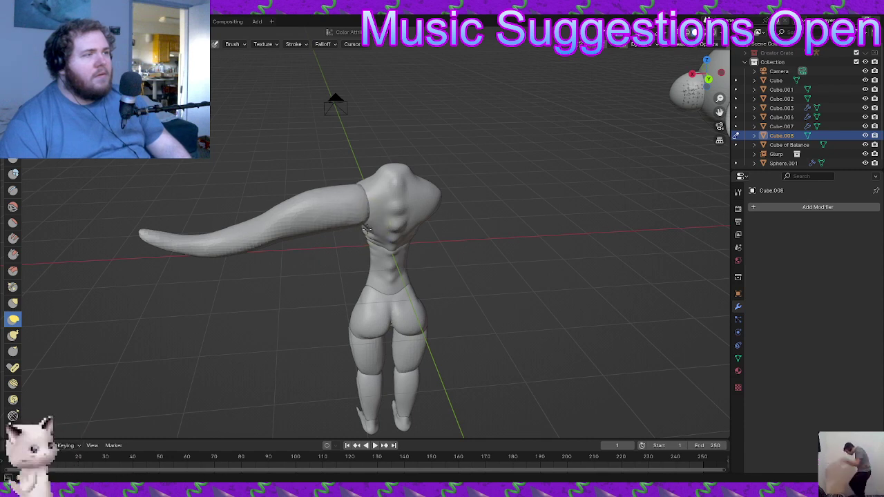
mouse_move(368, 229)
middle_down()
mouse_move(336, 226)
mouse_move(429, 257)
mouse_move(373, 237)
mouse_move(375, 217)
middle_up()
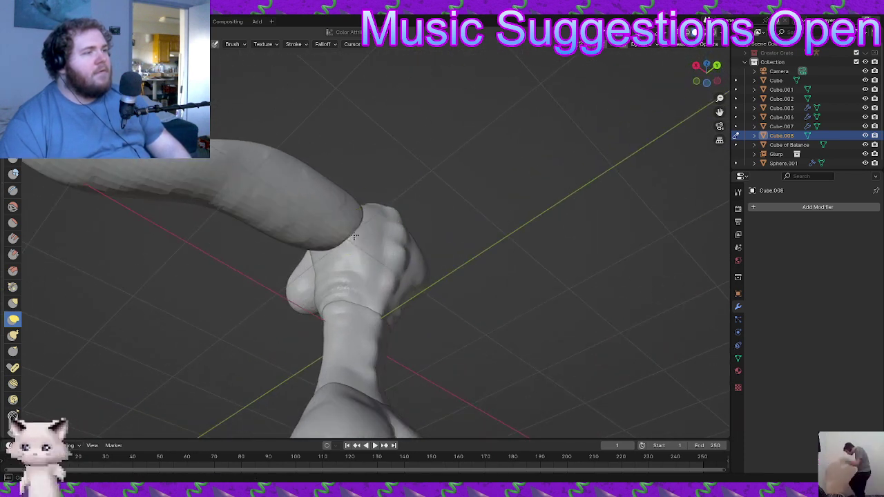
middle_drag(390, 280, 409, 245)
middle_drag(364, 214, 436, 262)
middle_drag(402, 224, 430, 230)
ctrl+drag(429, 230, 420, 223)
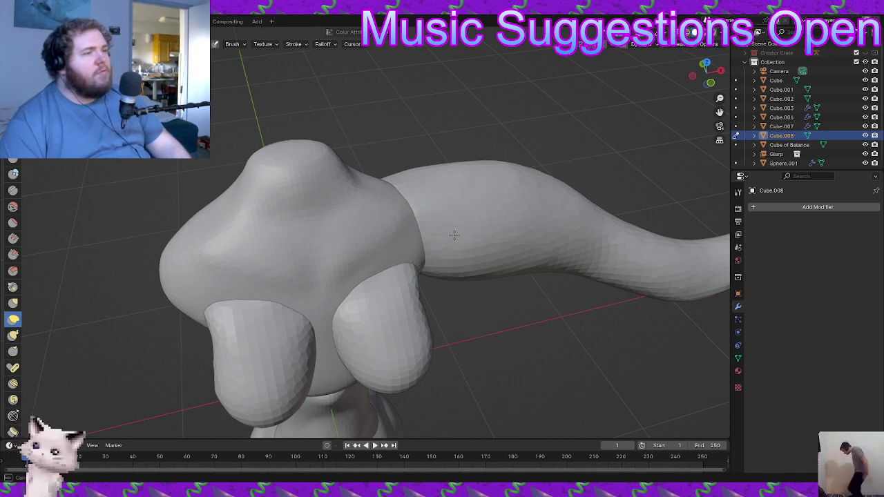
mouse_move(426, 231)
middle_down()
mouse_move(371, 239)
mouse_move(326, 233)
mouse_move(309, 351)
mouse_move(422, 294)
middle_up()
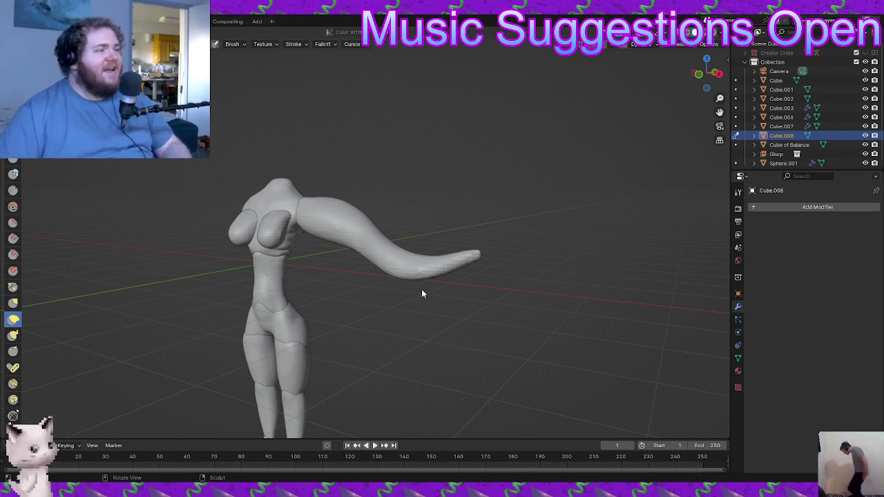
mouse_move(420, 290)
middle_down()
mouse_move(402, 348)
mouse_move(435, 290)
middle_up()
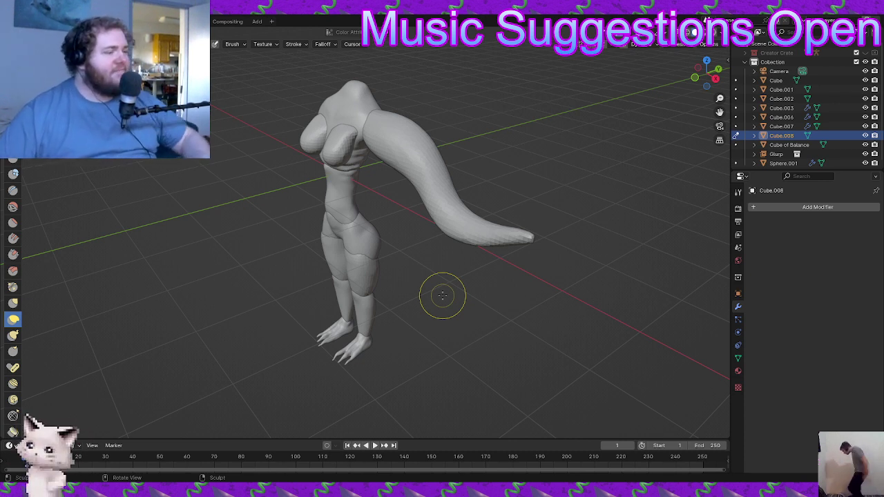
mouse_move(414, 277)
middle_down()
mouse_move(371, 217)
mouse_move(415, 250)
middle_up()
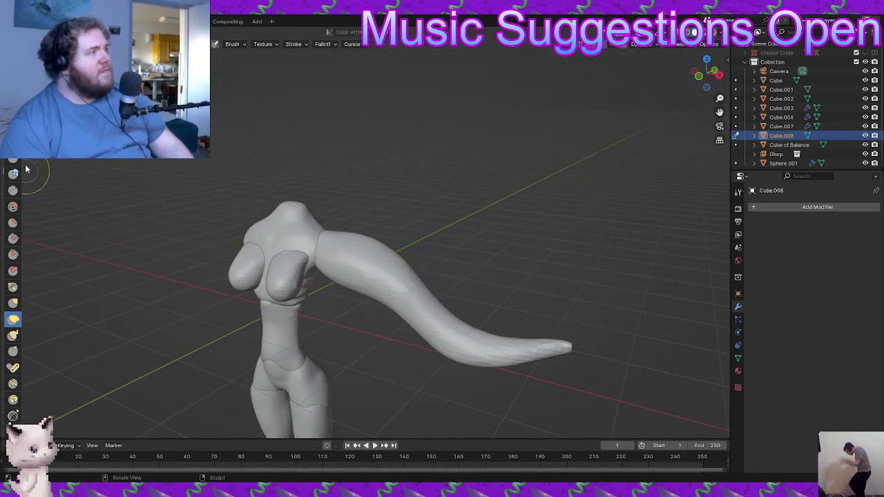
- Choose the Crease brush, try a voxel remesh of the arm, and undo the remesh
click(12, 189)
key(r)
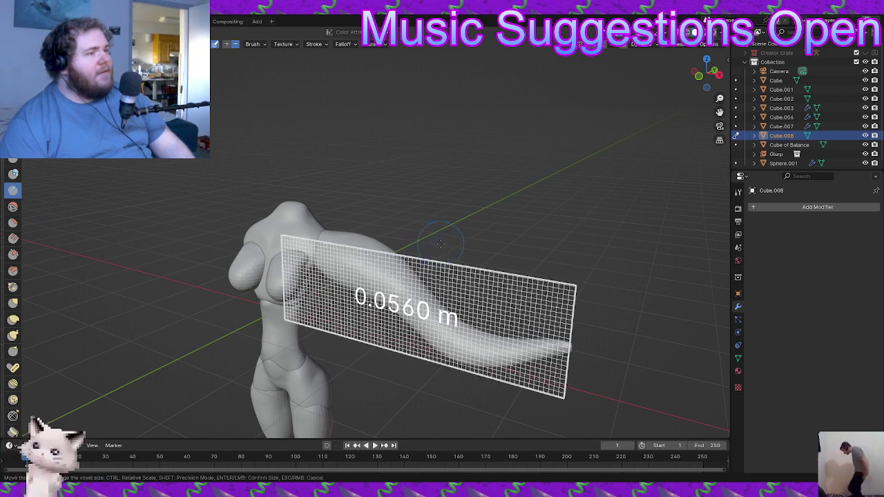
click(442, 245)
key(ctrl+r)
key(ctrl+z)
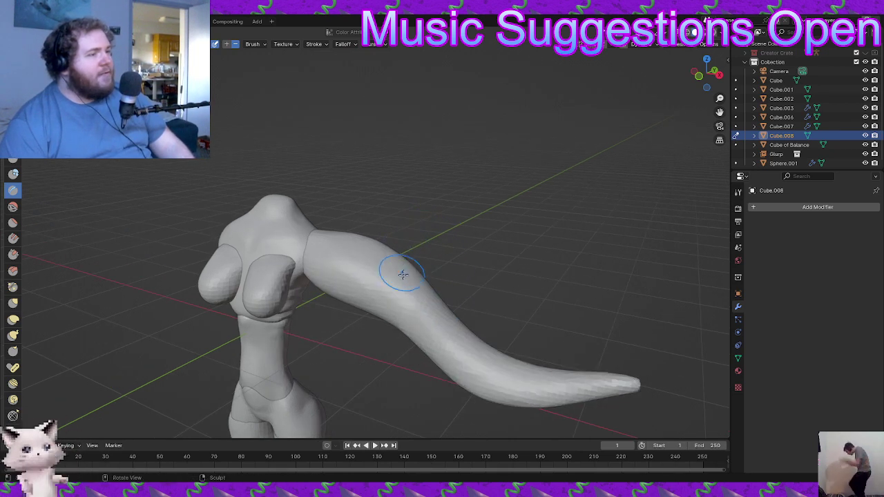
- Carve long creases with the Crease brush along the upper side of the arm, from the shoulder towards the tapered end
scroll(376, 252, up, 1)
middle_drag(363, 241, 366, 270)
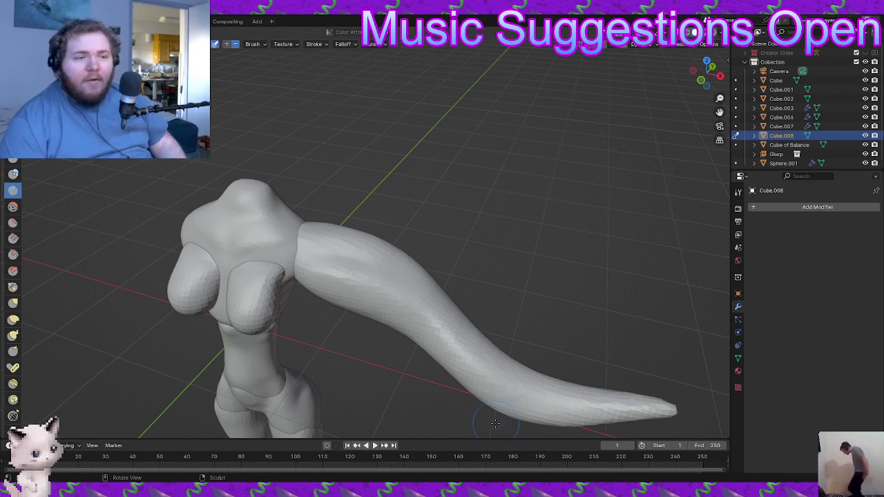
middle_drag(394, 295, 361, 263)
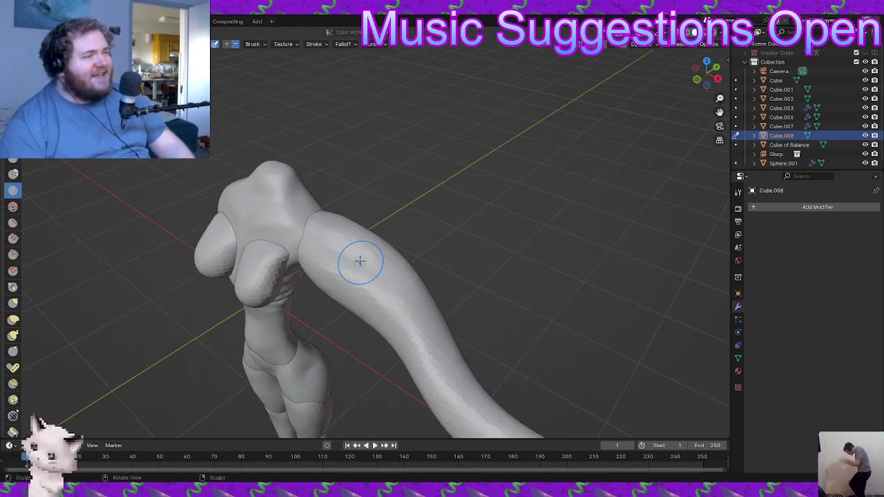
middle_drag(450, 419, 357, 233)
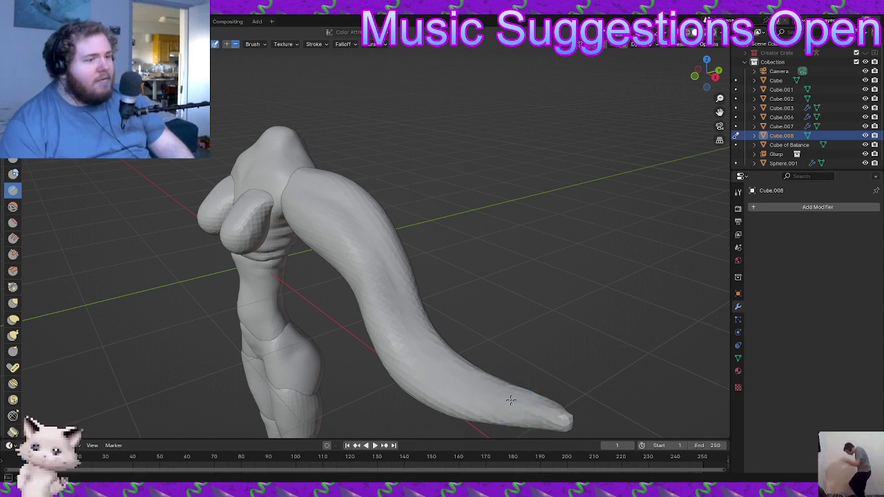
drag(504, 398, 454, 376)
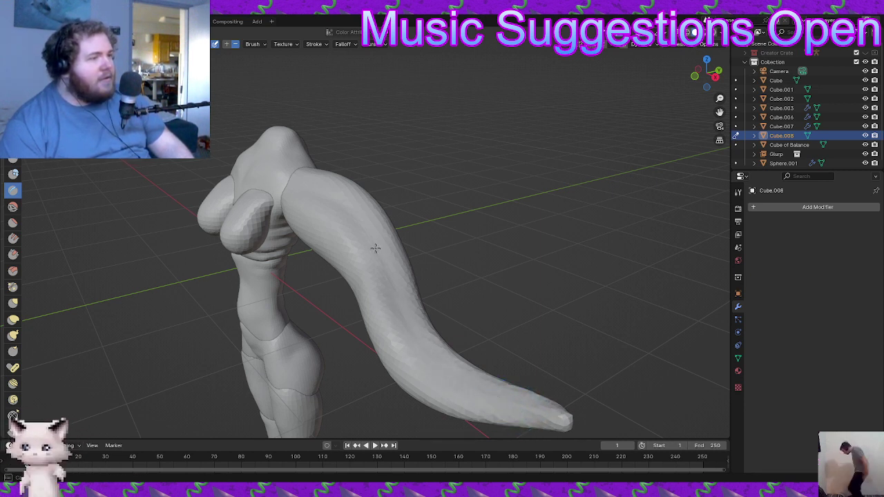
middle_drag(281, 172, 355, 214)
drag(330, 196, 395, 260)
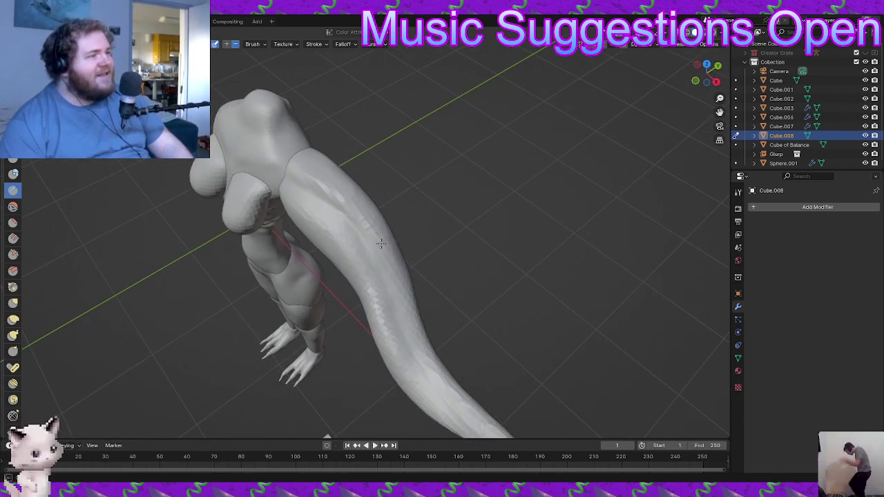
middle_drag(414, 351, 373, 275)
drag(357, 215, 388, 309)
mouse_move(346, 200)
mouse_down()
mouse_move(375, 316)
mouse_move(434, 395)
mouse_up()
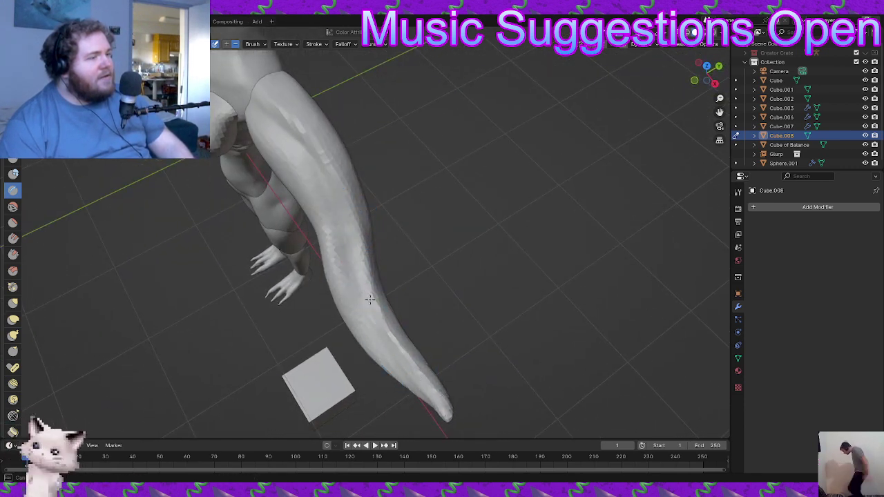
- Crease the front of the arm towards its tapered end, and switch to the Sculpting workspace
middle_drag(375, 306, 373, 154)
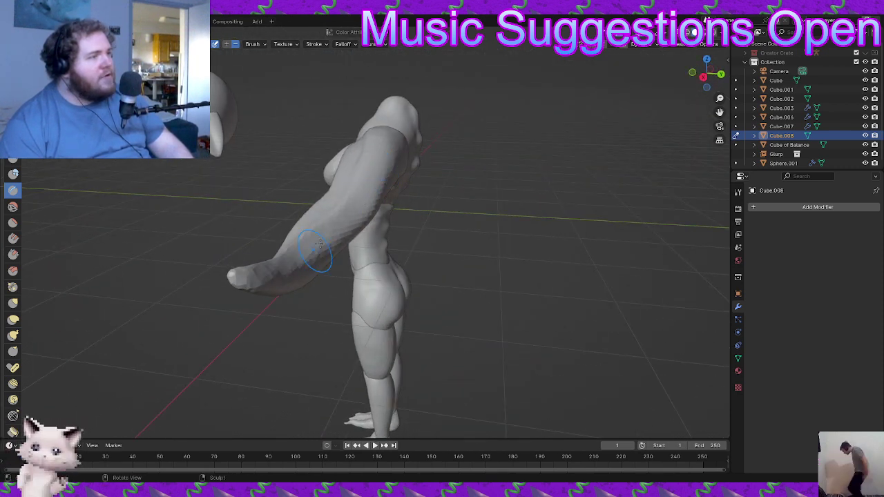
middle_drag(290, 274, 303, 193)
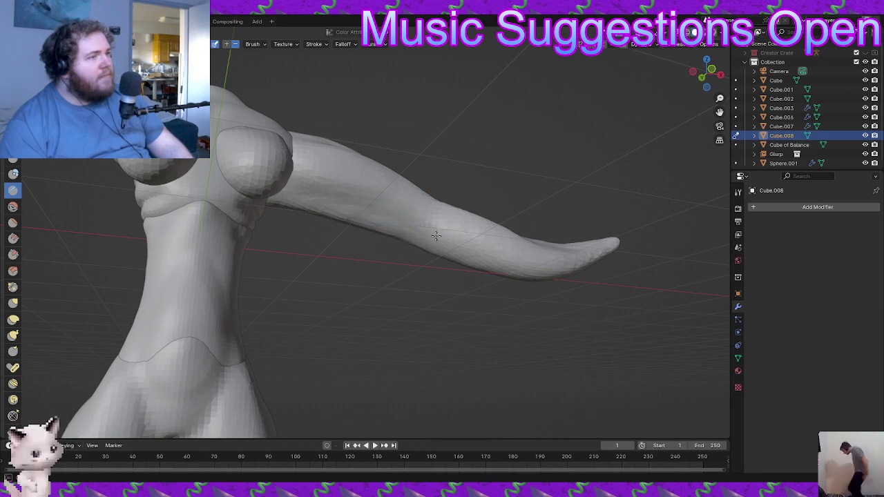
middle_drag(532, 283, 425, 335)
mouse_move(460, 317)
mouse_down()
mouse_move(415, 319)
mouse_move(534, 310)
mouse_up()
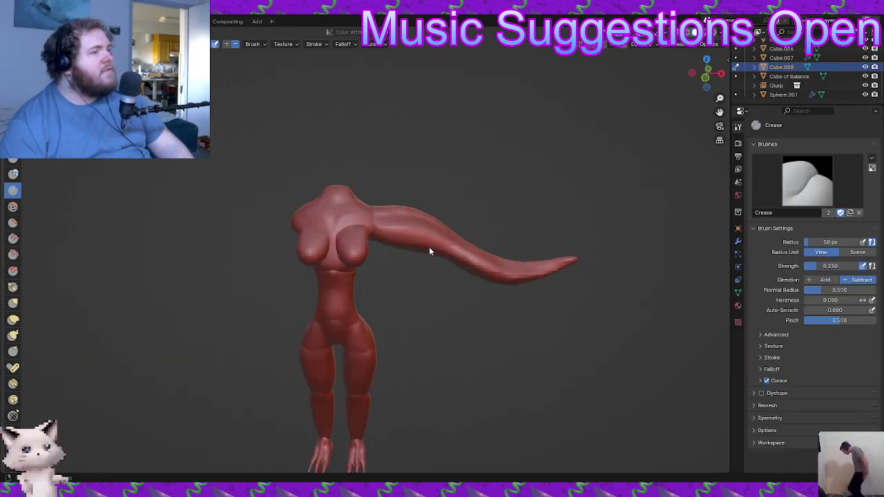
- Carve a crease along the underside of the upper arm, running outward from the armpit
scroll(435, 260, up, 3)
middle_drag(435, 260, 422, 282)
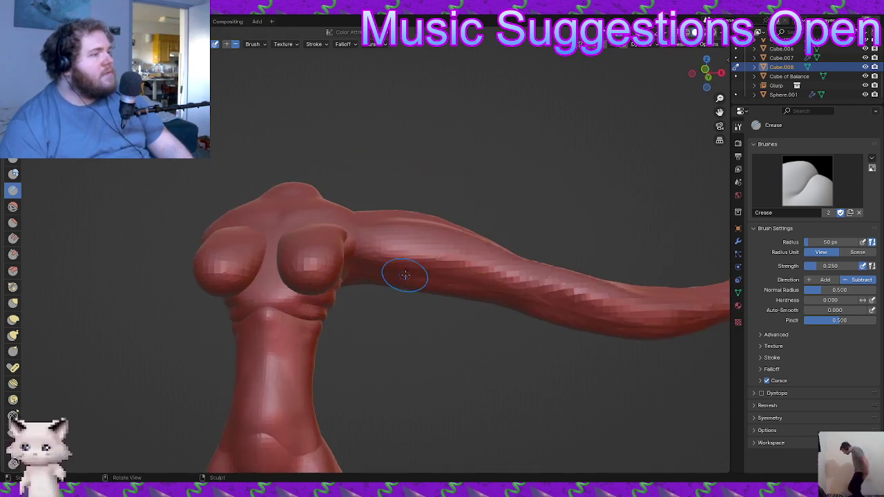
middle_drag(372, 271, 450, 263)
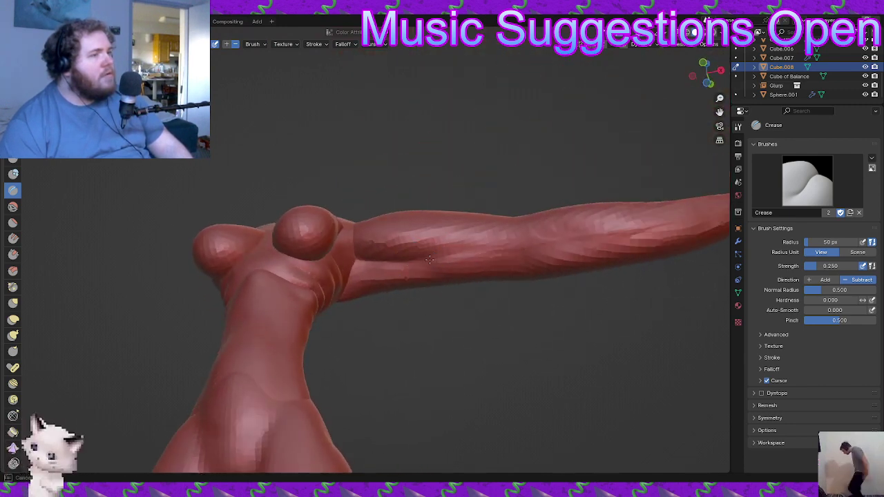
middle_drag(560, 245, 449, 369)
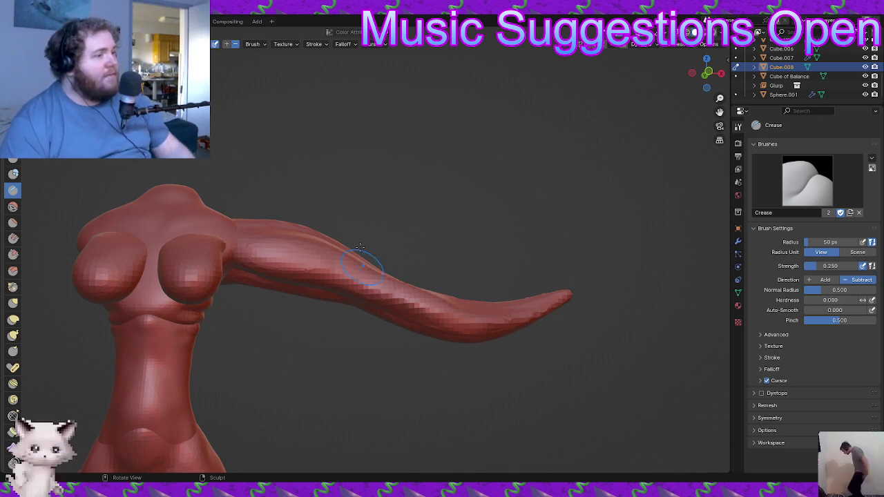
- Check the lower legs and clawed feet, and hide the arm, feet and lower legs in the viewport
mouse_move(380, 458)
middle_down()
mouse_move(365, 435)
mouse_move(420, 299)
mouse_move(365, 145)
mouse_move(543, 260)
mouse_move(464, 315)
mouse_move(503, 396)
mouse_move(408, 300)
mouse_move(397, 317)
mouse_move(412, 310)
mouse_move(330, 350)
middle_up()
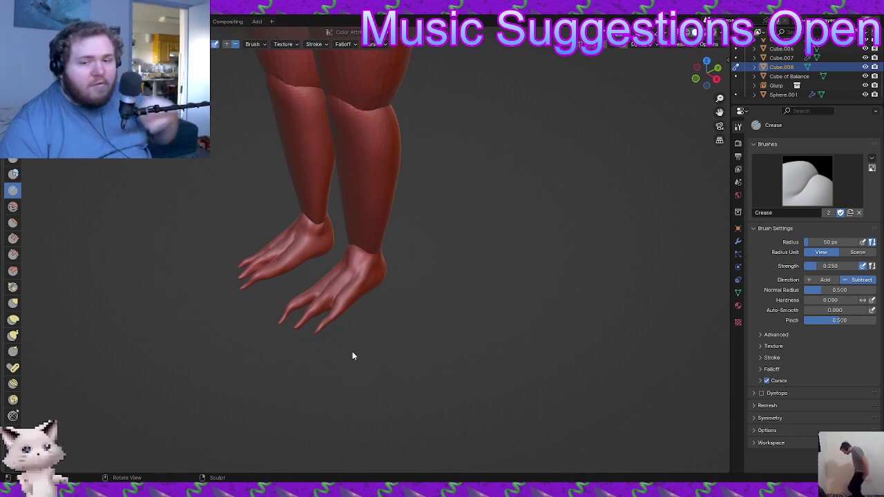
scroll(453, 263, down, 5)
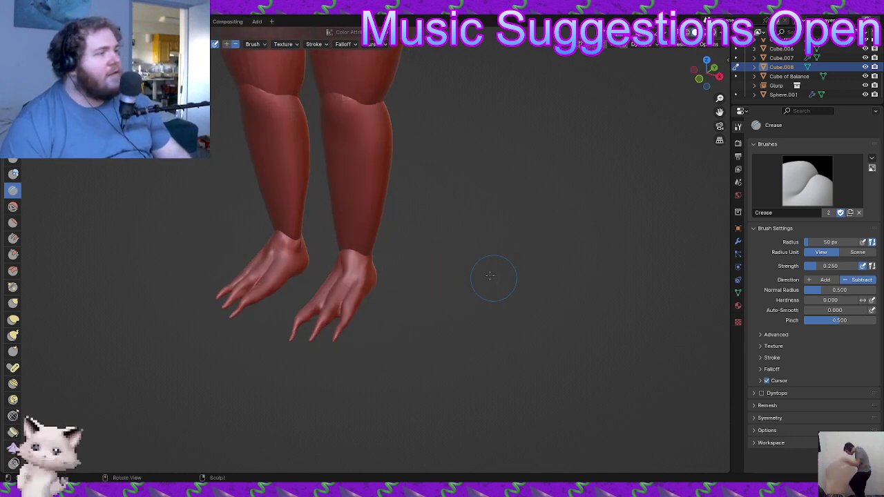
mouse_move(444, 325)
middle_down()
mouse_move(551, 316)
mouse_move(422, 332)
mouse_move(470, 315)
mouse_move(428, 286)
mouse_move(345, 418)
mouse_move(335, 296)
mouse_move(417, 178)
mouse_move(354, 237)
middle_up()
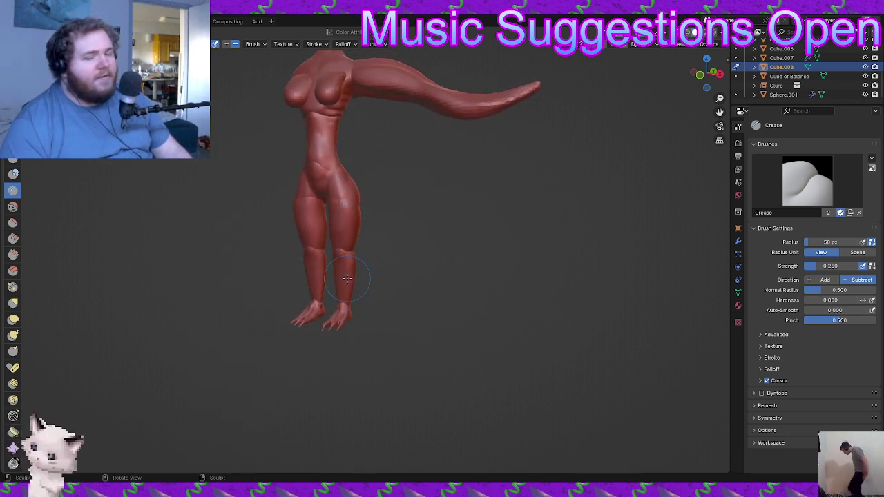
click(866, 67)
scroll(864, 76, up, 2)
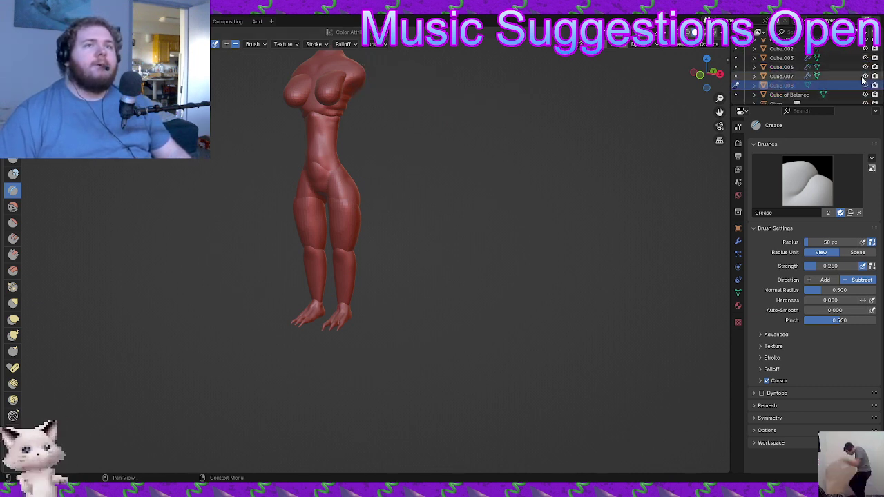
click(867, 76)
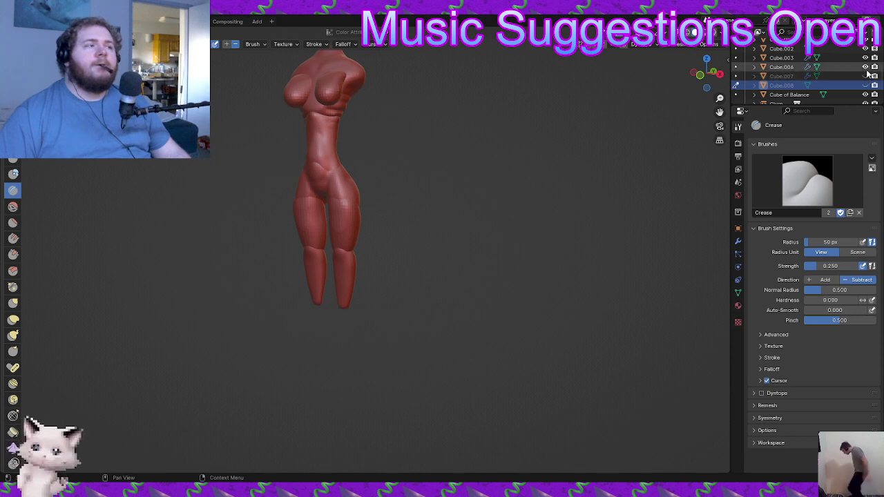
click(867, 67)
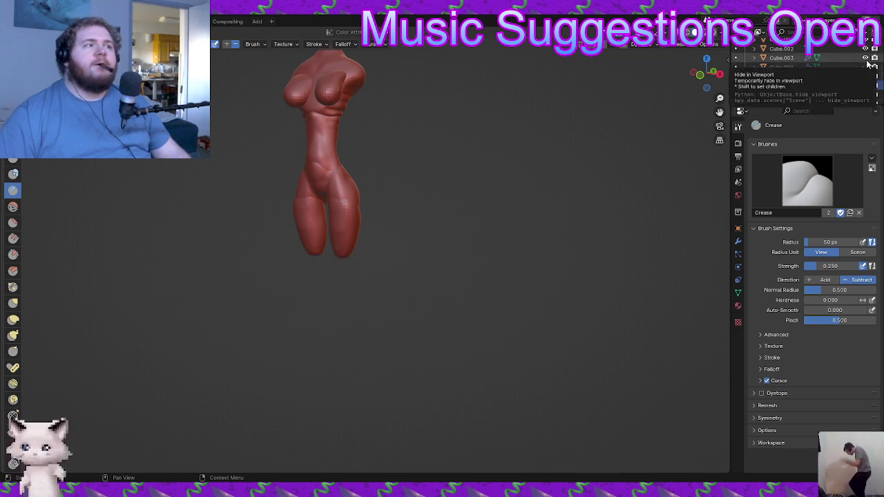
mouse_move(408, 173)
middle_down()
mouse_move(439, 170)
mouse_move(476, 198)
mouse_move(413, 233)
mouse_move(317, 241)
mouse_move(387, 200)
mouse_move(326, 193)
mouse_move(325, 223)
mouse_move(170, 185)
mouse_move(21, 190)
middle_up()
scroll(452, 204, down, 4)
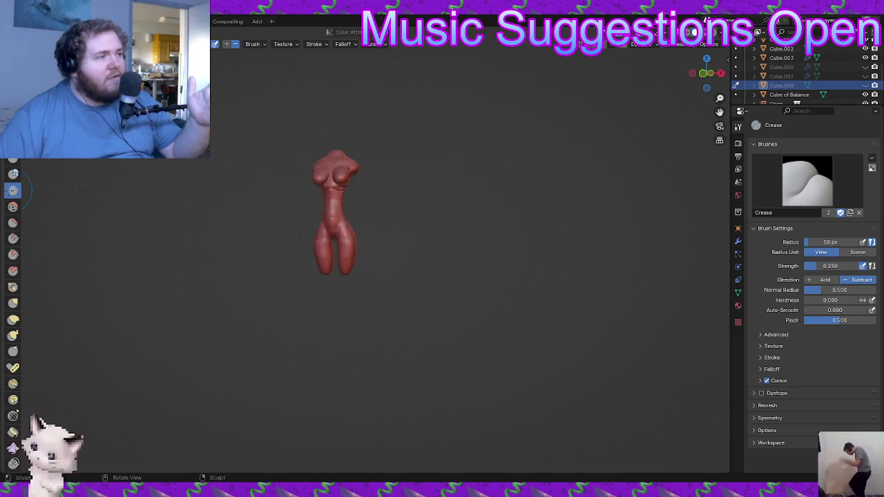
- Unhide the lower legs Cube.006, the feet Cube.007 and the arm Cube.008 in the scene
click(866, 67)
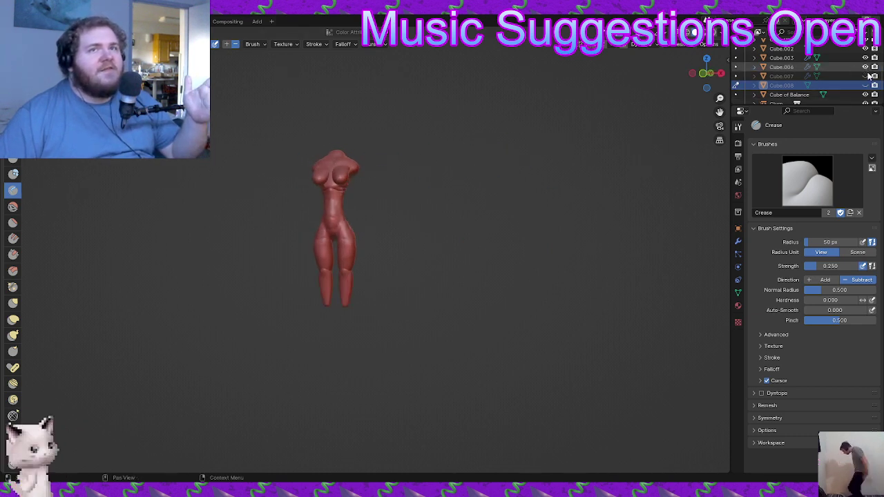
click(866, 77)
middle_drag(489, 191, 433, 214)
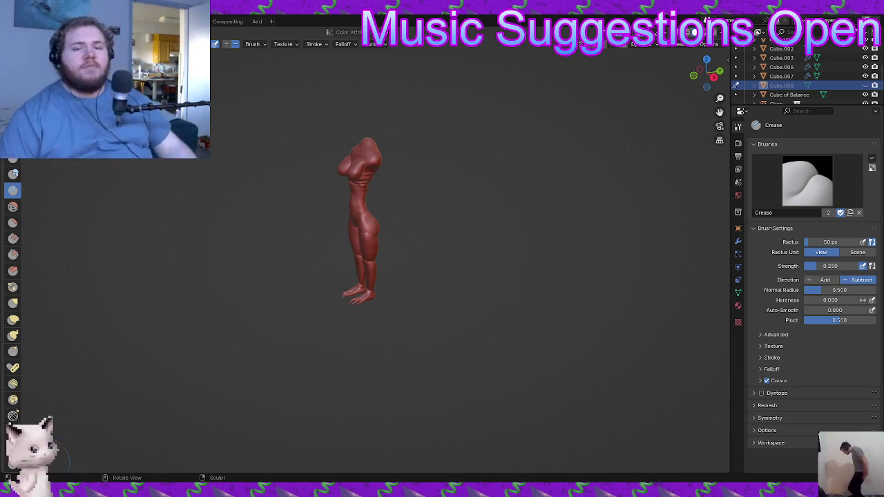
scroll(393, 211, up, 1)
middle_drag(393, 211, 435, 208)
shift+middle_drag(478, 188, 476, 274)
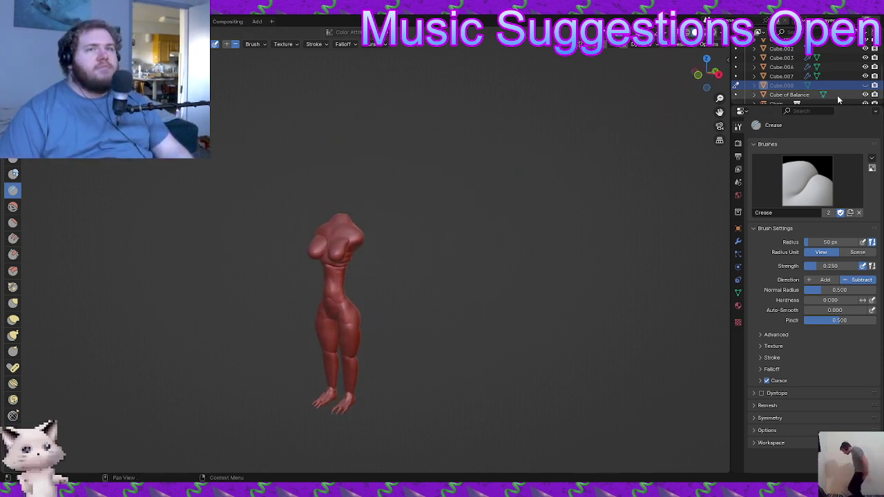
click(865, 86)
scroll(483, 198, up, 2)
mouse_move(428, 210)
middle_down()
mouse_move(351, 240)
mouse_move(247, 194)
mouse_move(306, 221)
middle_up()
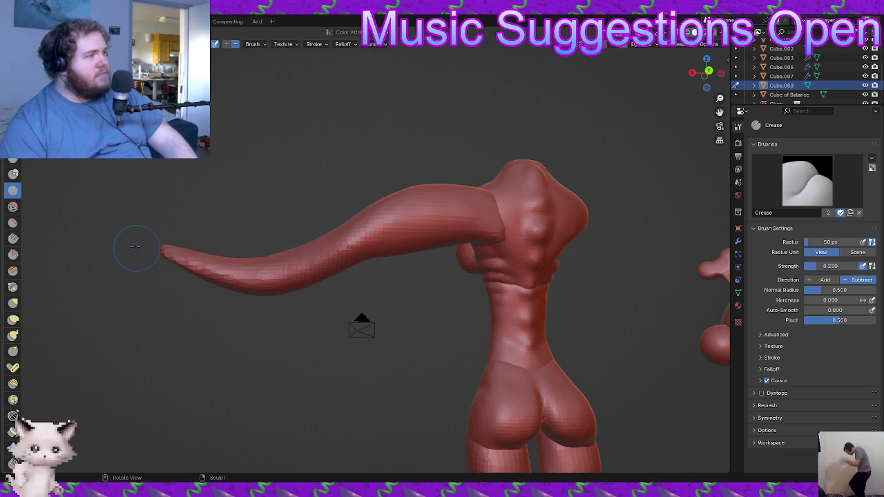
- Carve a long muscle crease along the underside of the arm and forearm with the Crease brush
mouse_move(306, 306)
middle_down()
mouse_move(389, 317)
mouse_move(316, 207)
middle_up()
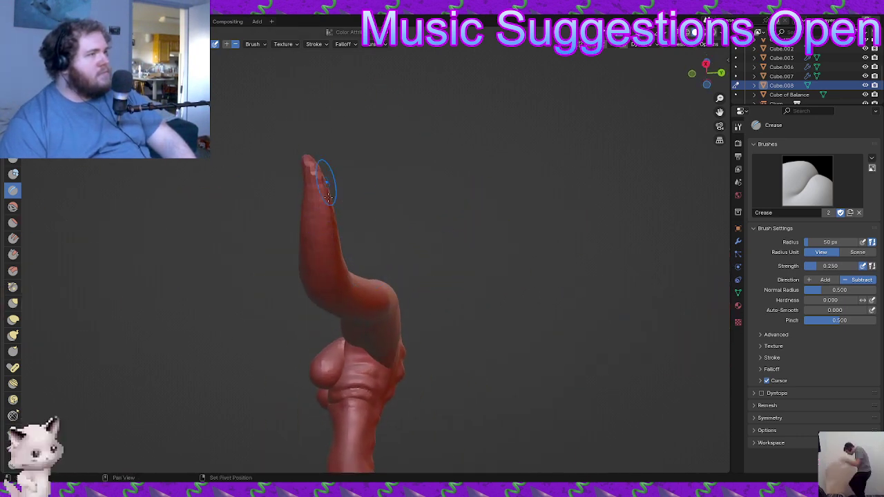
mouse_move(314, 175)
middle_down()
mouse_move(380, 225)
mouse_move(419, 236)
mouse_move(486, 297)
middle_up()
key(r)
click(429, 239)
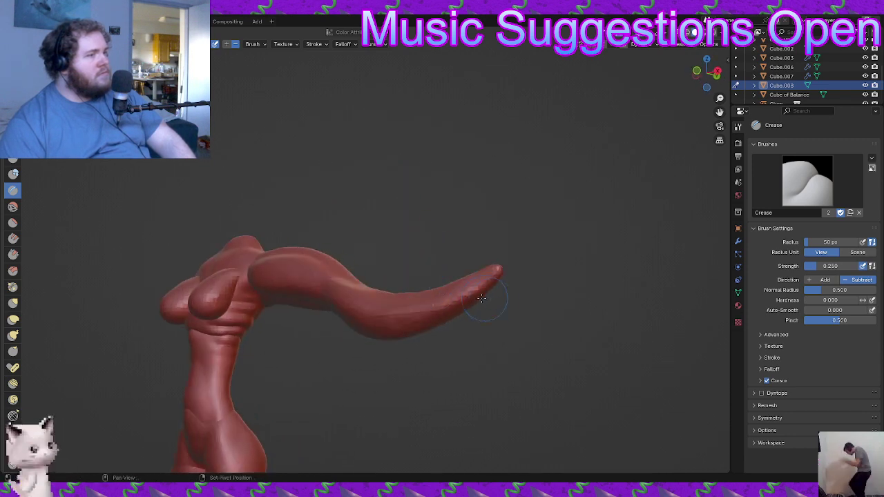
mouse_move(424, 315)
middle_down()
mouse_move(487, 345)
mouse_move(356, 285)
middle_up()
mouse_move(267, 310)
middle_down()
mouse_move(415, 358)
mouse_move(427, 371)
middle_up()
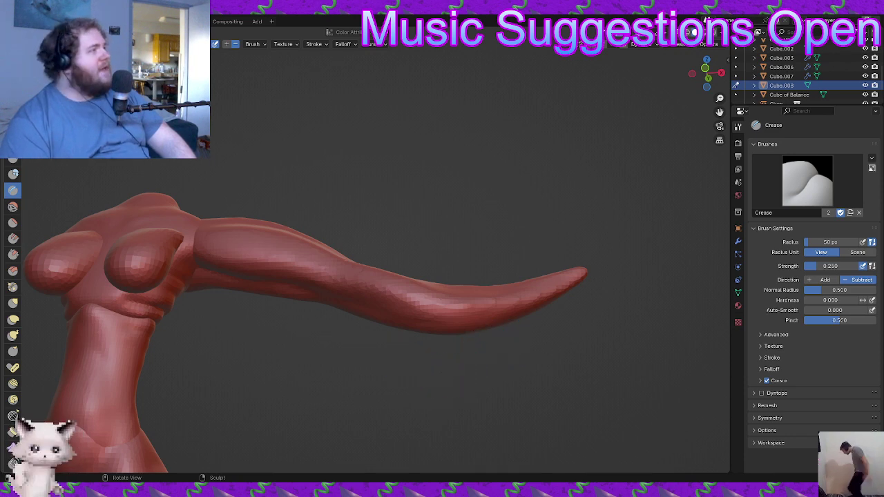
middle_drag(310, 290, 473, 297)
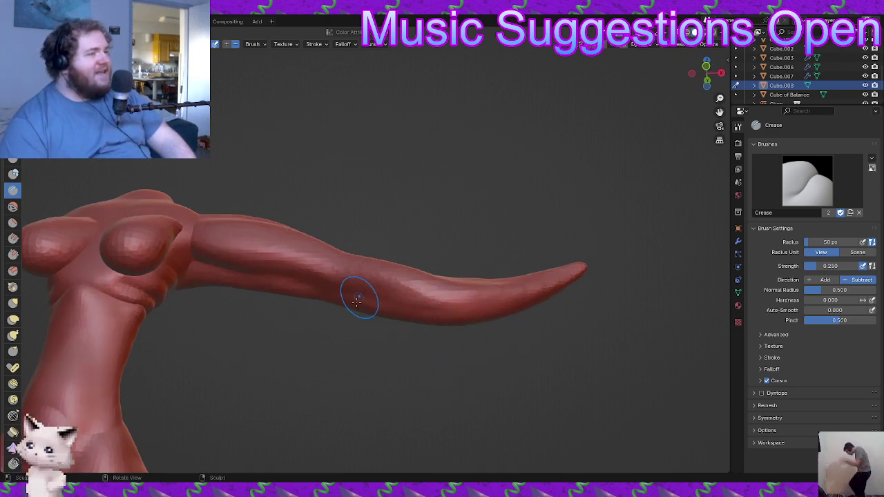
middle_drag(365, 288, 351, 270)
mouse_move(368, 287)
mouse_down()
mouse_move(320, 259)
mouse_move(449, 296)
mouse_up()
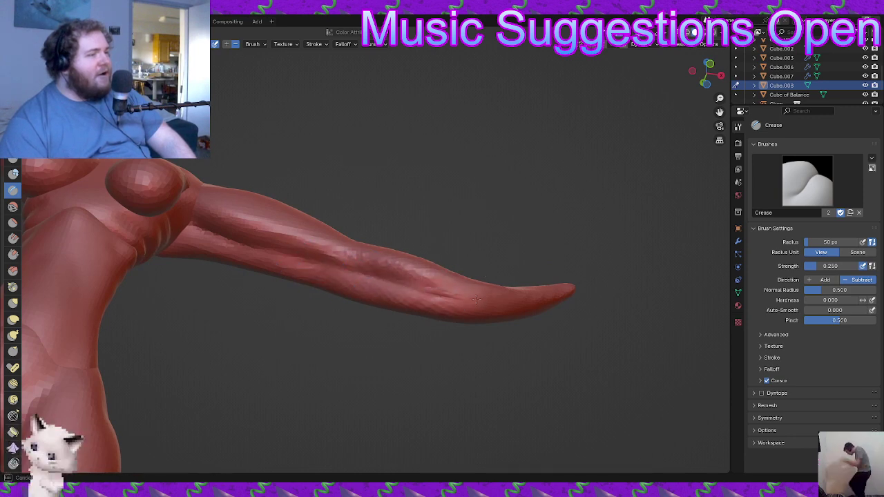
middle_drag(507, 310, 483, 322)
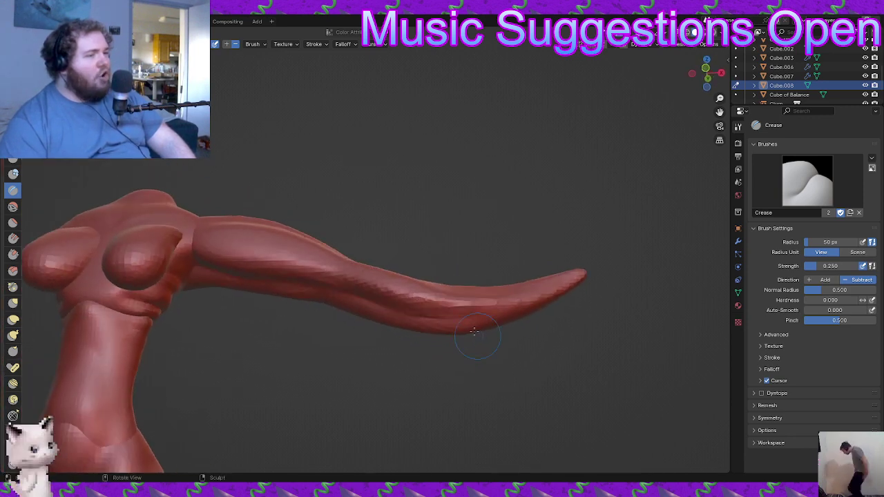
drag(421, 313, 503, 308)
mouse_move(480, 316)
middle_down()
mouse_move(466, 345)
mouse_move(334, 283)
middle_up()
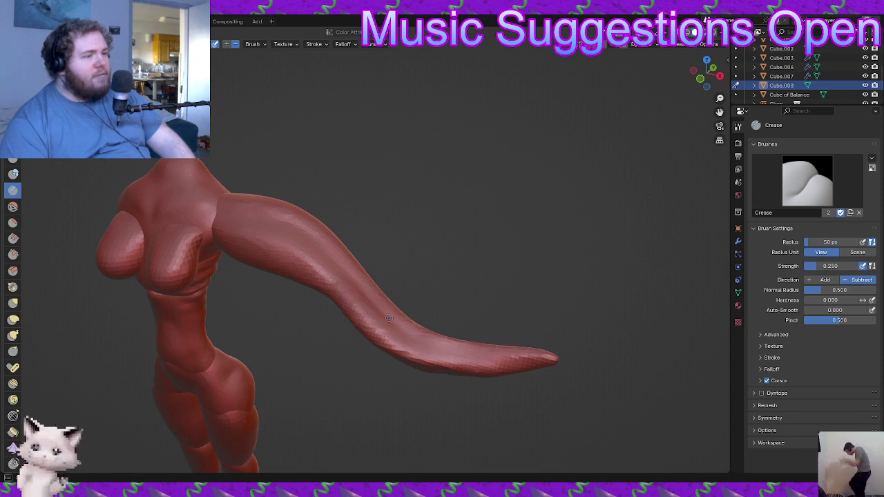
middle_drag(435, 365, 460, 355)
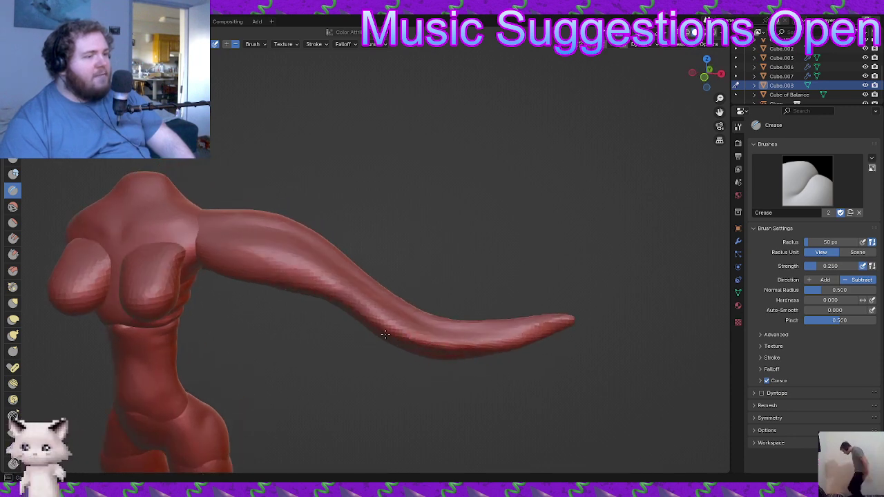
- Switch to Object Mode and circle the figure's legs with a freehand annotation loop
mouse_move(377, 442)
shift+middle_down()
mouse_move(434, 246)
mouse_move(527, 173)
shift+middle_up()
mouse_move(429, 329)
middle_down()
mouse_move(388, 297)
mouse_move(393, 349)
middle_up()
mouse_move(394, 349)
middle_down()
mouse_move(416, 338)
mouse_move(368, 305)
middle_up()
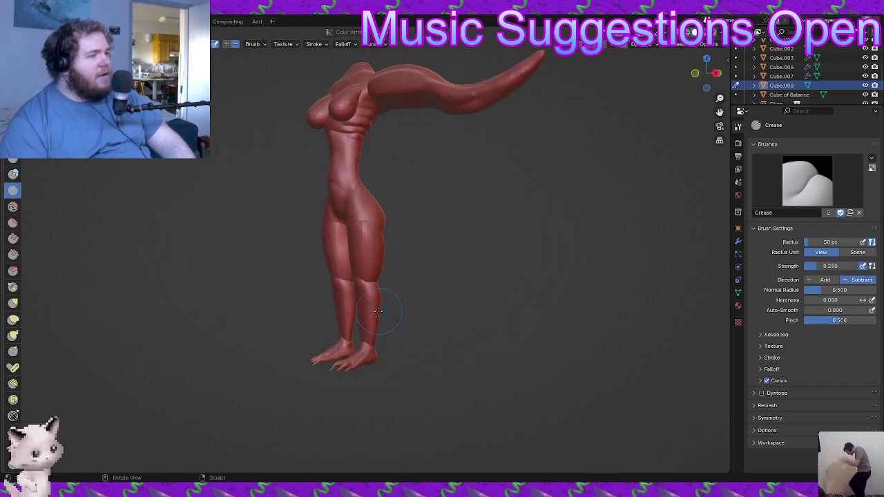
key(ctrl+Tab)
click(235, 320)
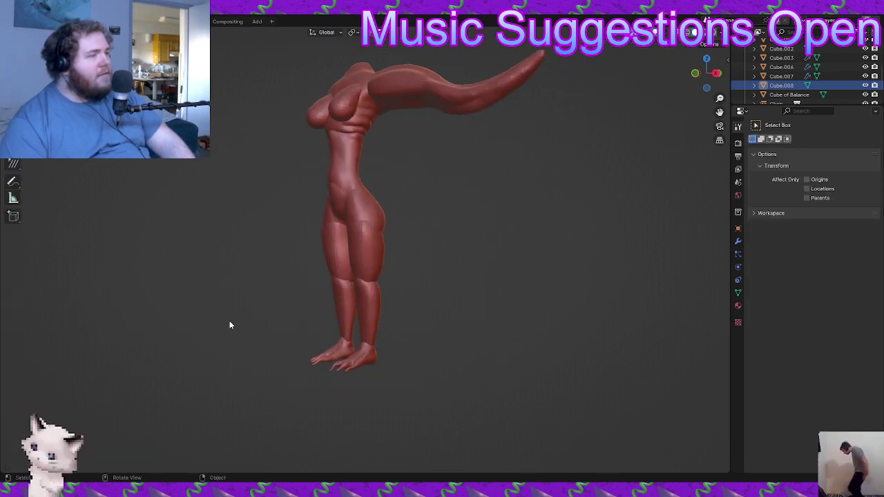
drag(15, 187, 40, 187)
mouse_move(414, 277)
mouse_down()
mouse_move(270, 292)
mouse_move(345, 325)
mouse_up()
mouse_move(371, 341)
middle_down()
mouse_move(417, 329)
mouse_move(386, 323)
middle_up()
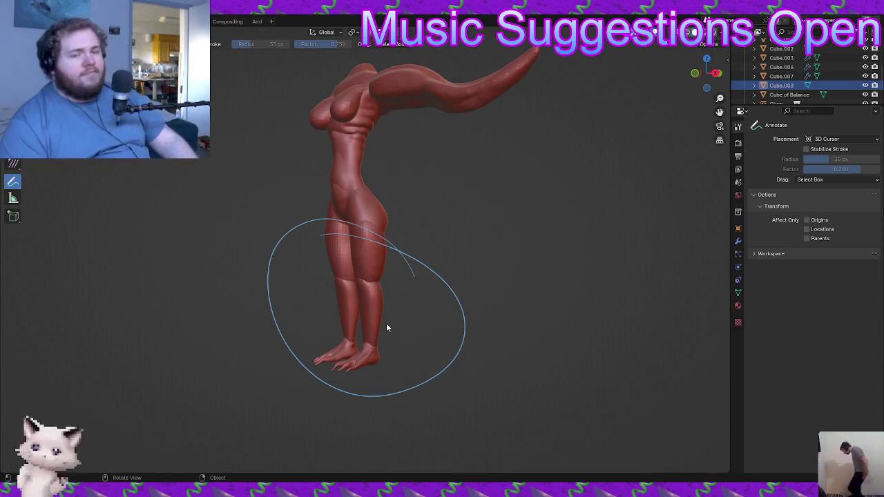
- Erase the annotation strokes around the legs and return to the selection tool
mouse_move(15, 184)
mouse_down()
mouse_move(48, 205)
mouse_move(49, 241)
mouse_up()
mouse_move(259, 328)
mouse_down()
mouse_move(285, 197)
mouse_move(314, 247)
mouse_move(420, 214)
mouse_move(461, 346)
mouse_up()
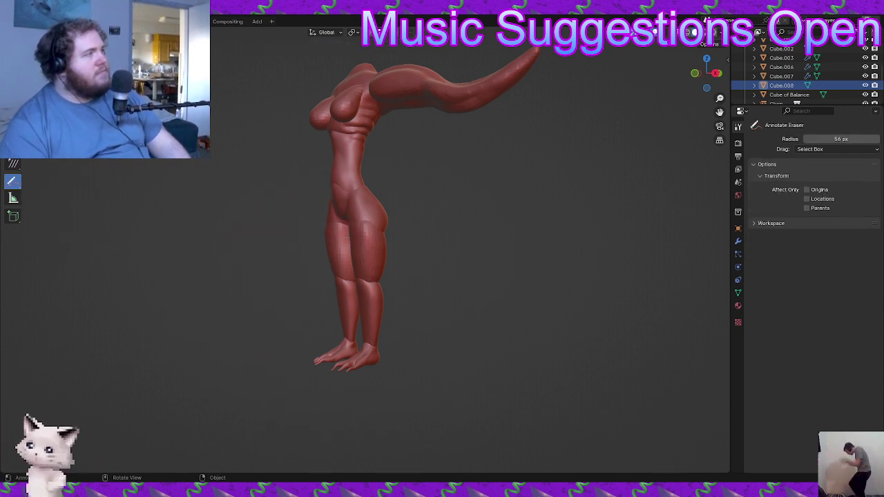
click(13, 60)
- Select the arm and put it back into Sculpt Mode
mouse_move(459, 217)
middle_down()
mouse_move(516, 233)
mouse_move(519, 243)
middle_up()
shift+middle_drag(445, 149, 429, 217)
click(407, 185)
key(ctrl+Tab)
click(414, 268)
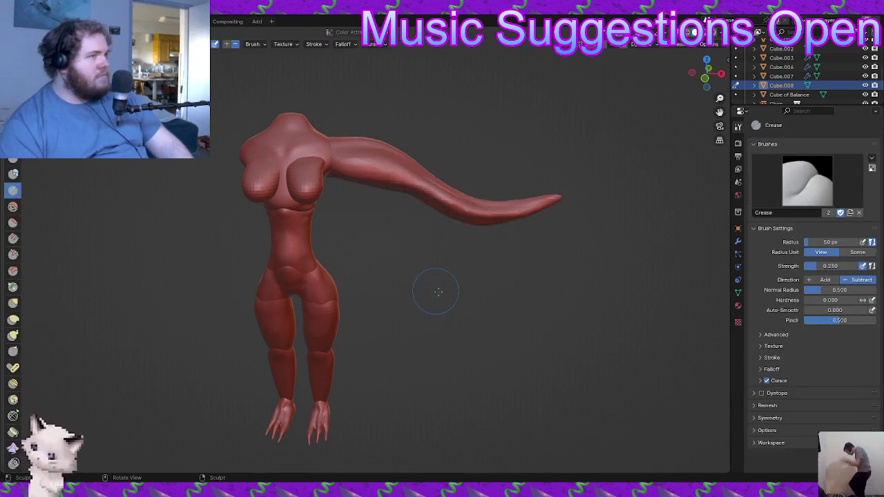
scroll(461, 279, up, 5)
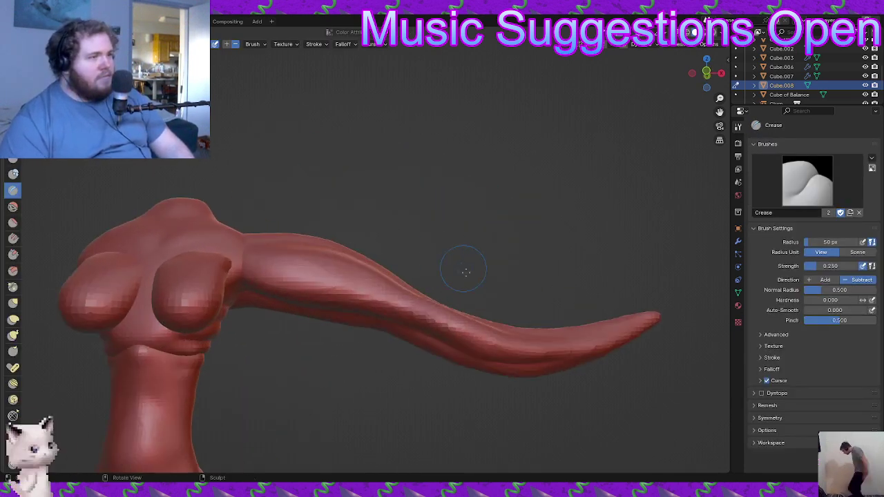
middle_drag(461, 266, 336, 296)
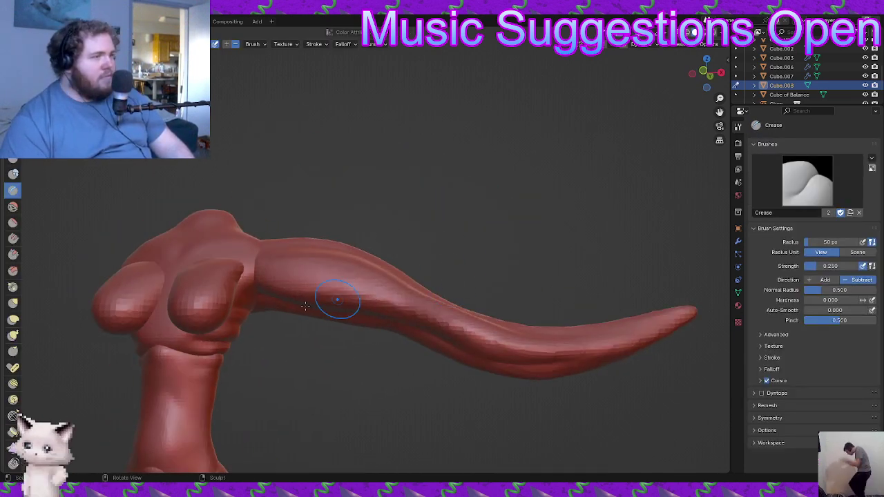
- Build up the elbow and thicken the forearm of the arm with the Blob brush
click(13, 176)
scroll(13, 178, up, 1)
click(13, 173)
scroll(443, 279, down, 3)
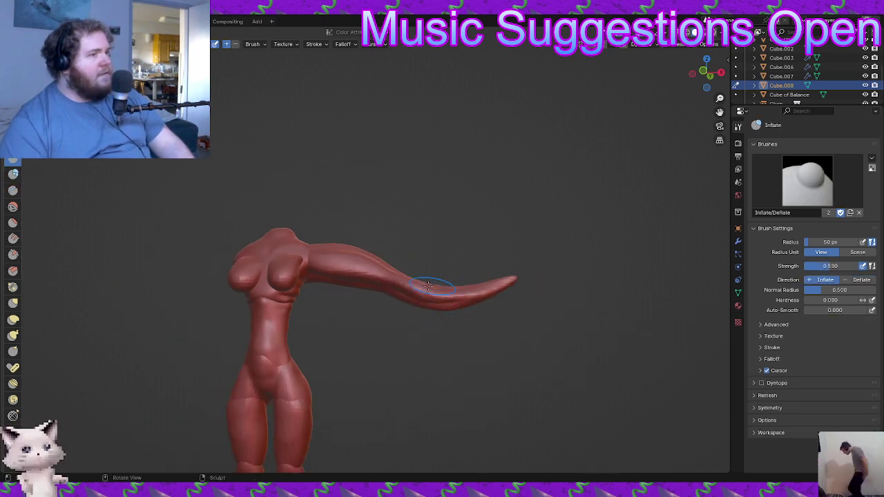
mouse_move(446, 294)
middle_down()
mouse_move(407, 294)
mouse_move(362, 352)
mouse_move(311, 321)
mouse_move(270, 314)
mouse_move(315, 298)
mouse_move(301, 280)
mouse_move(304, 259)
mouse_move(330, 268)
mouse_move(335, 286)
mouse_move(400, 338)
mouse_move(403, 367)
mouse_move(325, 290)
mouse_move(353, 237)
mouse_move(378, 220)
middle_up()
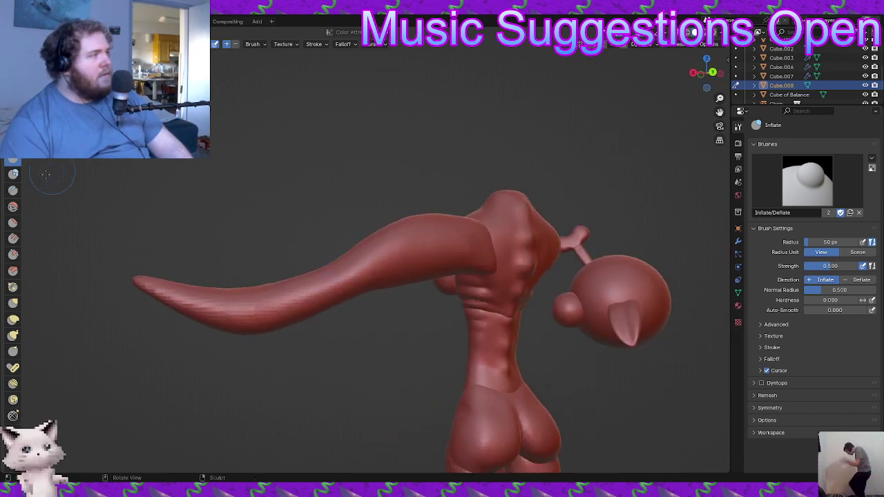
click(14, 176)
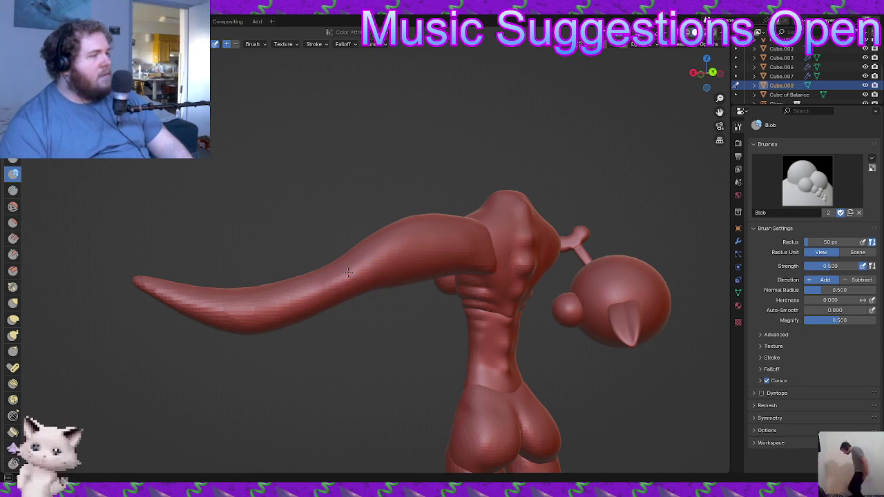
middle_drag(331, 291, 365, 306)
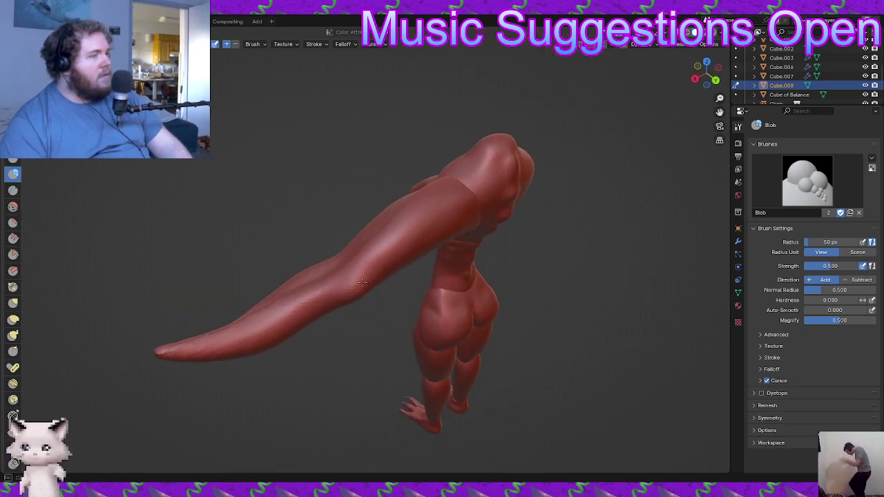
mouse_move(371, 270)
middle_down()
mouse_move(342, 217)
mouse_move(197, 258)
mouse_move(272, 301)
middle_up()
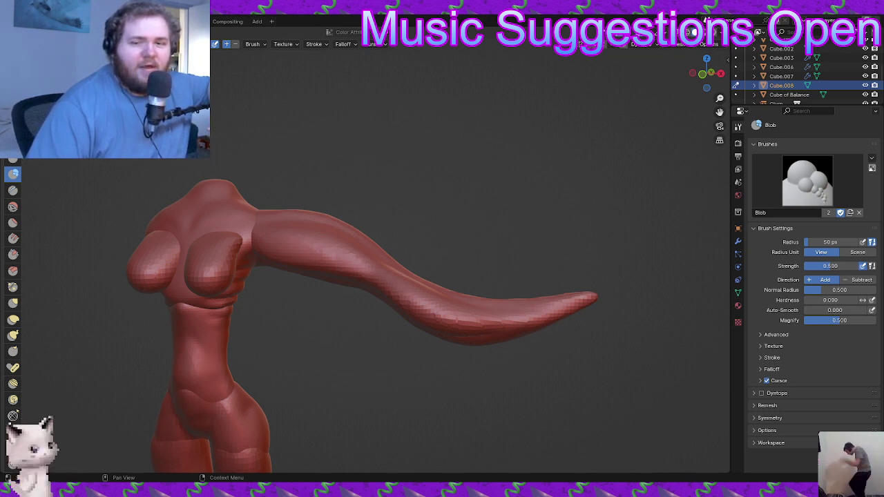
mouse_move(584, 237)
middle_down()
mouse_move(484, 290)
mouse_move(431, 292)
mouse_move(417, 306)
middle_up()
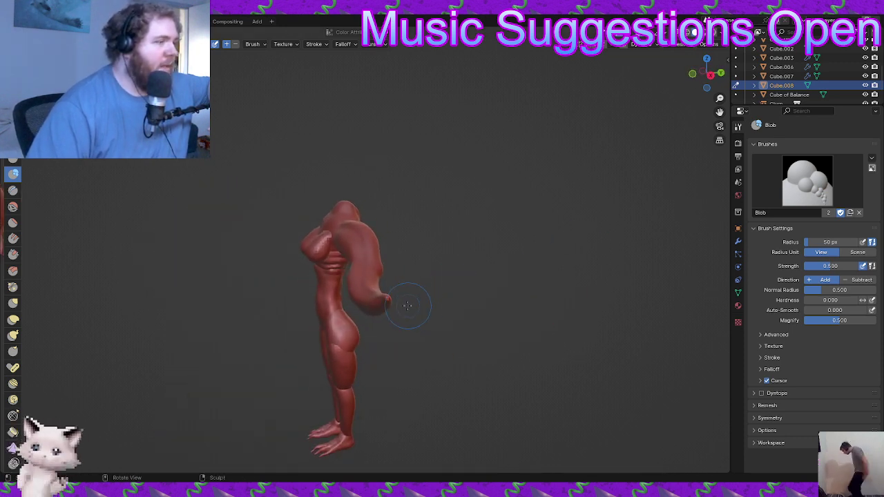
mouse_move(364, 219)
mouse_down()
mouse_move(369, 297)
mouse_move(410, 311)
mouse_up()
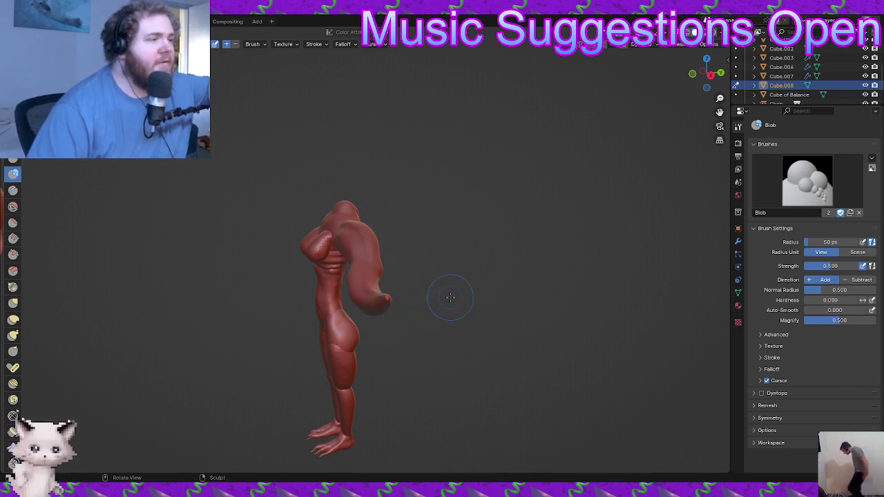
mouse_move(451, 298)
middle_down()
mouse_move(562, 275)
mouse_move(604, 281)
mouse_move(584, 281)
middle_up()
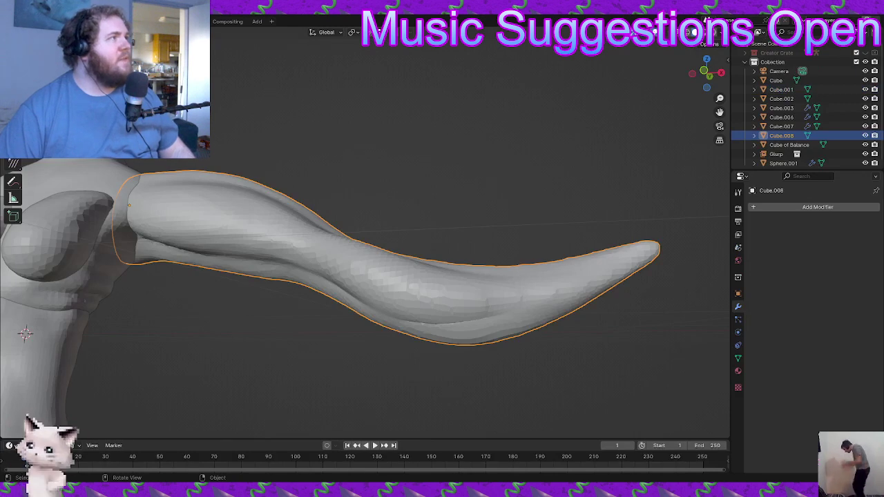
- Select the lower legs Cube.006 in Object Mode and enter Sculpt Mode on them
scroll(183, 228, down, 4)
middle_drag(166, 214, 300, 138)
shift+middle_drag(299, 219, 373, 114)
middle_drag(303, 277, 337, 275)
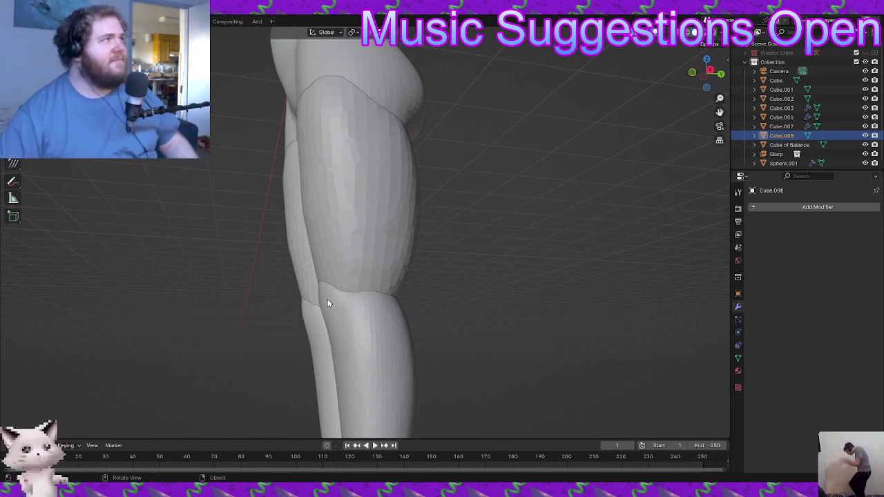
middle_drag(327, 299, 372, 279)
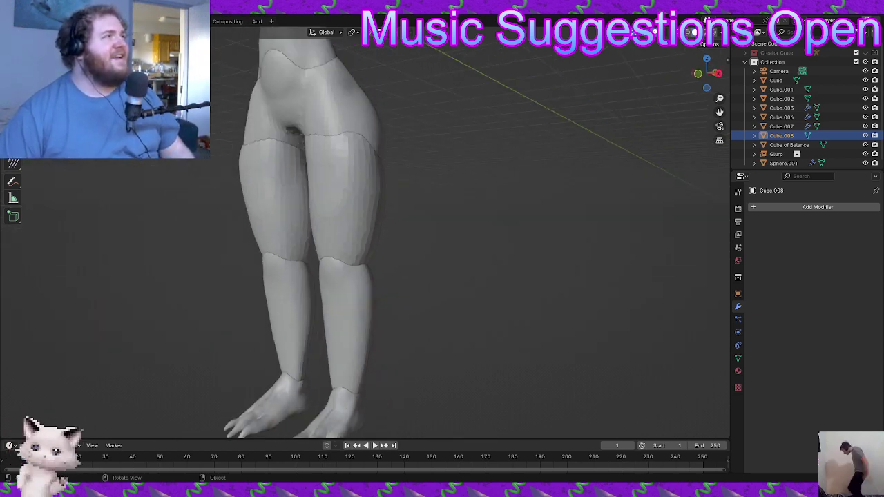
click(334, 327)
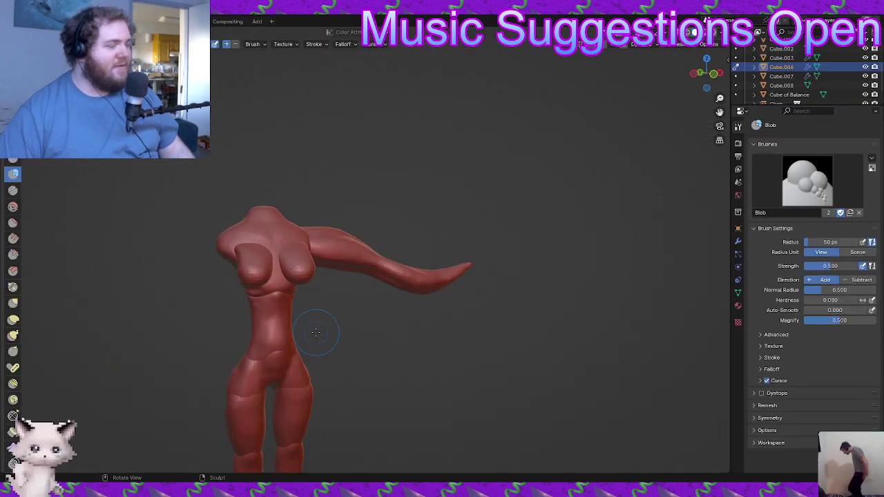
- Raise rounded kneecap knobs on the front of both knees with the Blob brush
scroll(316, 332, up, 3)
scroll(316, 332, up, 5)
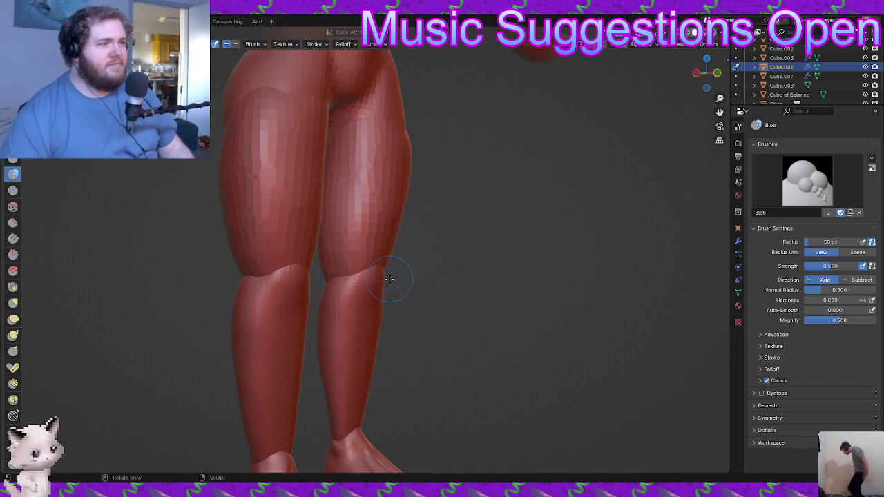
mouse_move(408, 195)
middle_down()
mouse_move(422, 221)
mouse_move(409, 266)
mouse_move(414, 246)
middle_up()
mouse_move(367, 276)
middle_down()
mouse_move(371, 300)
mouse_move(368, 283)
middle_up()
drag(368, 283, 364, 257)
middle_drag(364, 250, 308, 266)
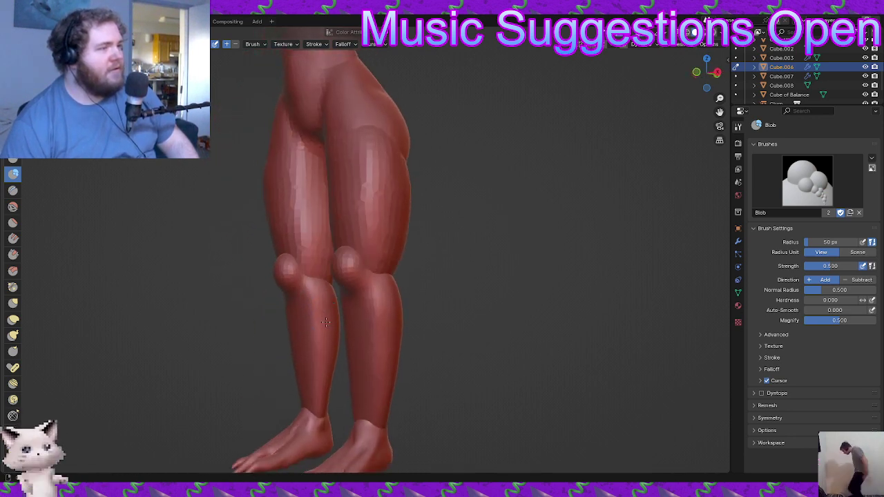
- Examine the kneecaps and leg shape from the front, side and at full-figure distance
scroll(339, 297, down, 6)
mouse_move(352, 349)
middle_down()
mouse_move(389, 361)
mouse_move(519, 357)
mouse_move(468, 359)
mouse_move(434, 310)
mouse_move(402, 333)
mouse_move(322, 315)
mouse_move(372, 288)
middle_up()
scroll(434, 310, up, 2)
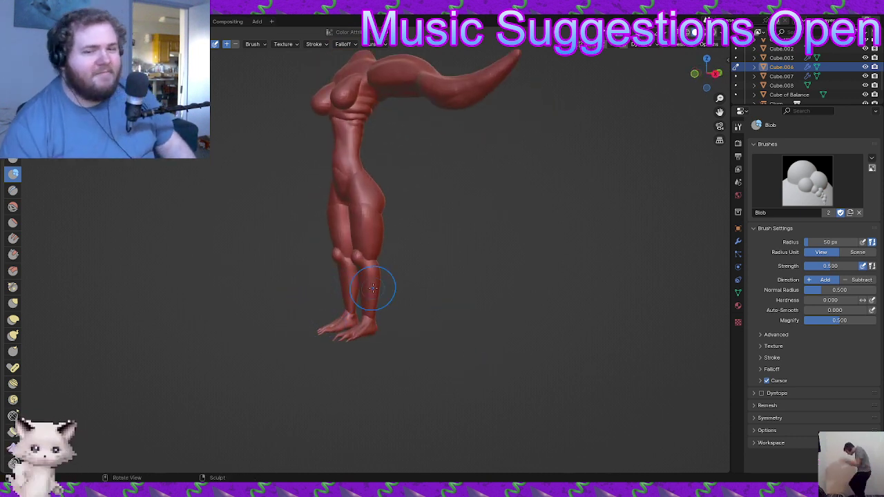
middle_drag(378, 283, 489, 281)
scroll(489, 281, down, 6)
mouse_move(442, 364)
middle_down()
mouse_move(387, 304)
mouse_move(297, 311)
mouse_move(424, 310)
mouse_move(383, 252)
mouse_move(377, 213)
middle_up()
mouse_move(377, 257)
middle_down()
mouse_move(318, 257)
mouse_move(337, 269)
mouse_move(322, 283)
mouse_move(347, 265)
mouse_move(385, 279)
mouse_move(484, 282)
mouse_move(405, 310)
mouse_move(371, 310)
mouse_move(369, 324)
mouse_move(345, 306)
middle_up()
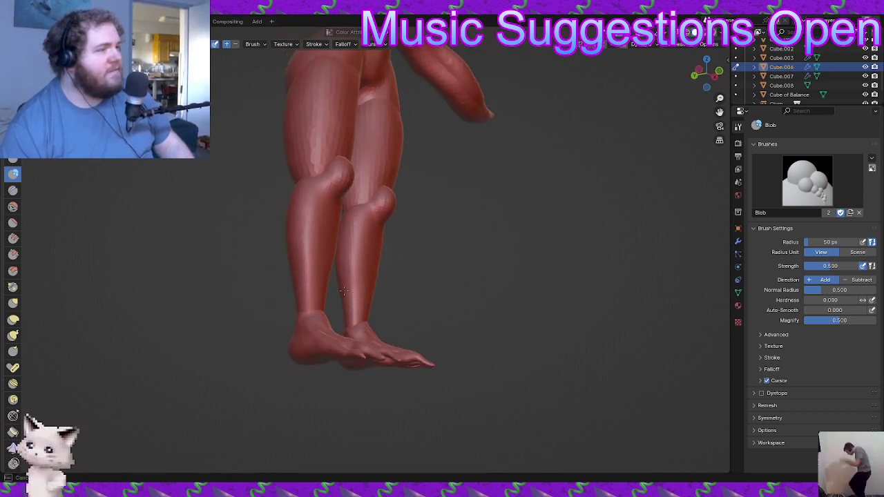
mouse_move(346, 263)
middle_down()
mouse_move(333, 317)
mouse_move(364, 262)
middle_up()
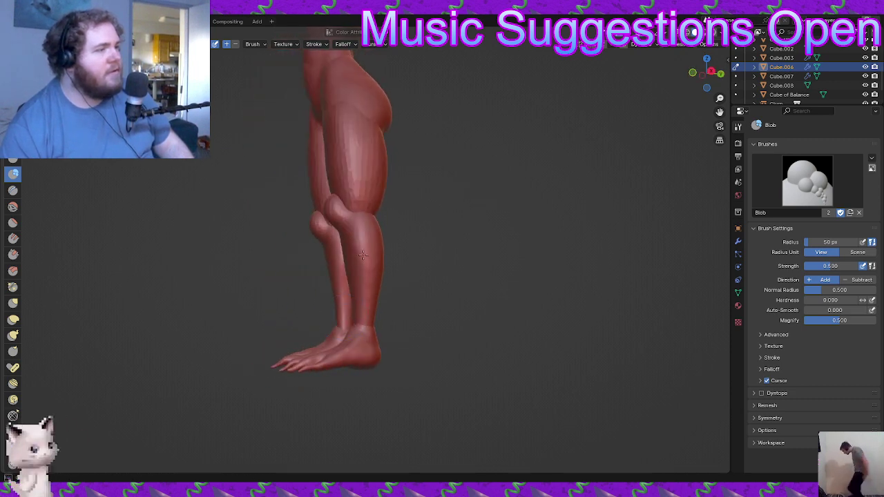
- Build up the kneecaps on the lower legs further with the Blob brush
mouse_move(380, 308)
middle_down()
mouse_move(339, 310)
mouse_move(377, 270)
mouse_move(376, 300)
mouse_move(325, 296)
mouse_move(407, 308)
mouse_move(615, 298)
middle_up()
mouse_move(456, 297)
ctrl+middle_down()
mouse_move(440, 369)
mouse_move(449, 343)
mouse_move(486, 326)
mouse_move(469, 346)
mouse_move(430, 362)
mouse_move(397, 356)
mouse_move(380, 328)
ctrl+middle_up()
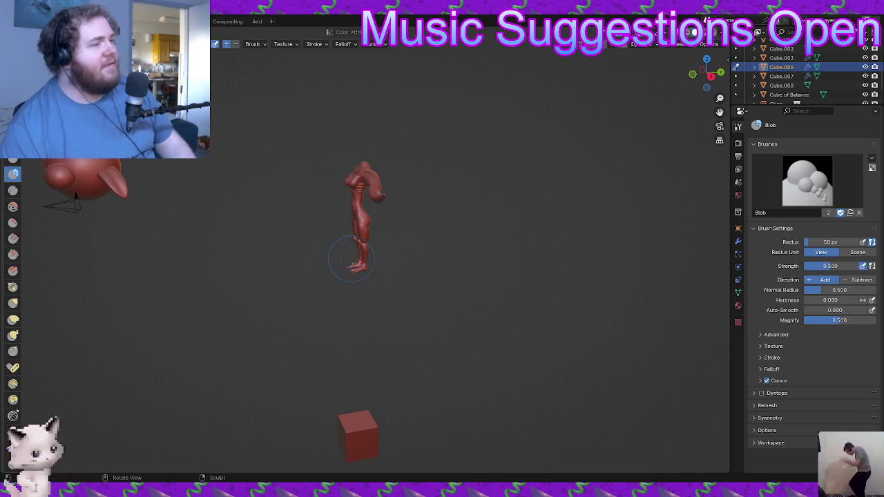
middle_drag(351, 252, 405, 280)
scroll(359, 237, up, 6)
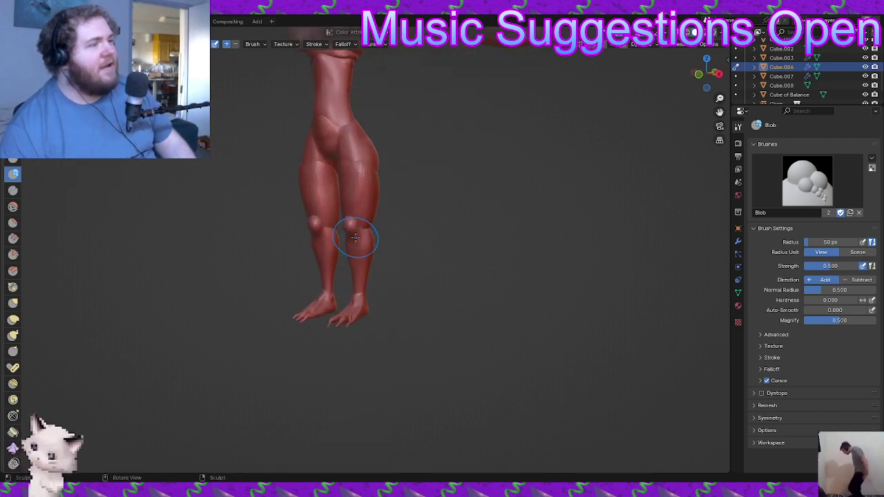
middle_drag(360, 234, 489, 278)
scroll(442, 238, up, 4)
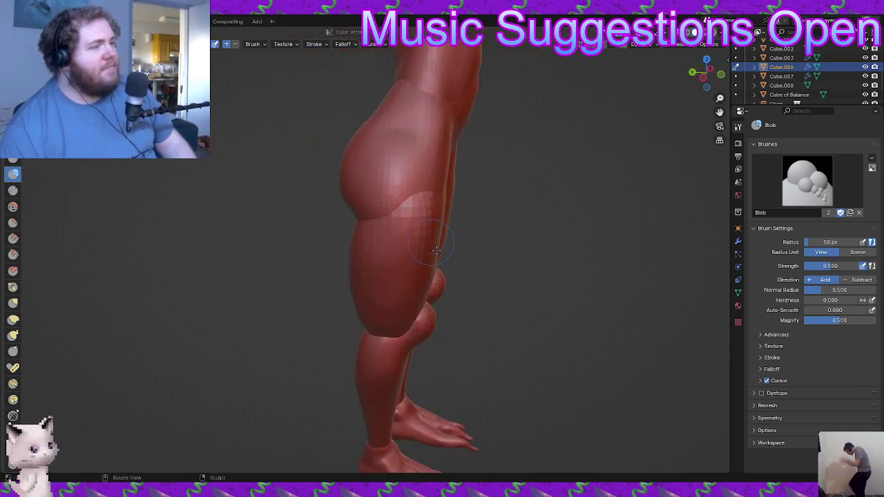
middle_drag(453, 238, 406, 251)
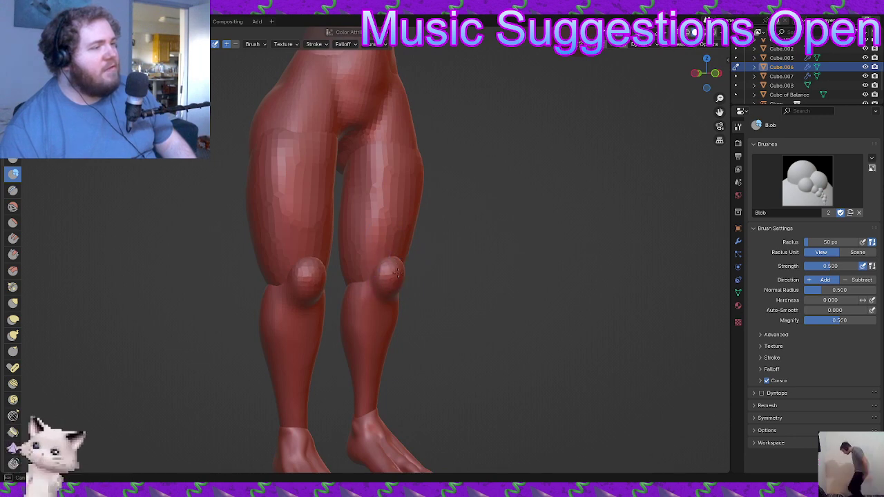
middle_drag(399, 301, 314, 284)
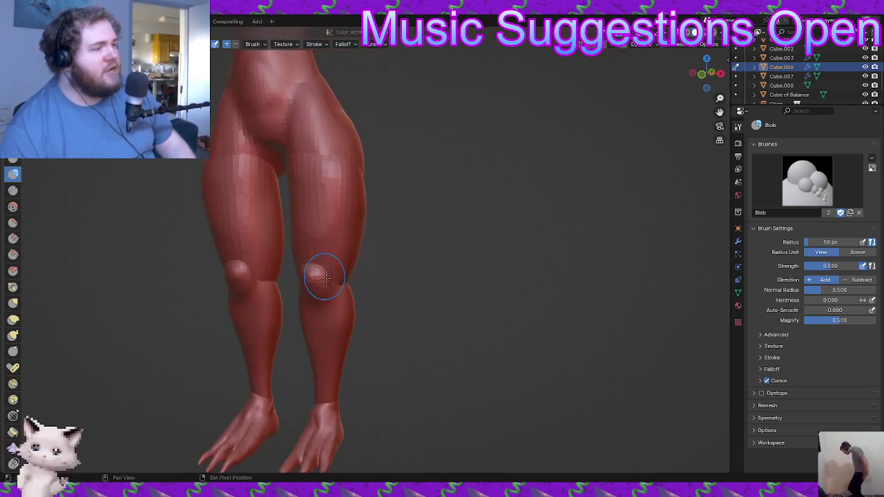
click(315, 272)
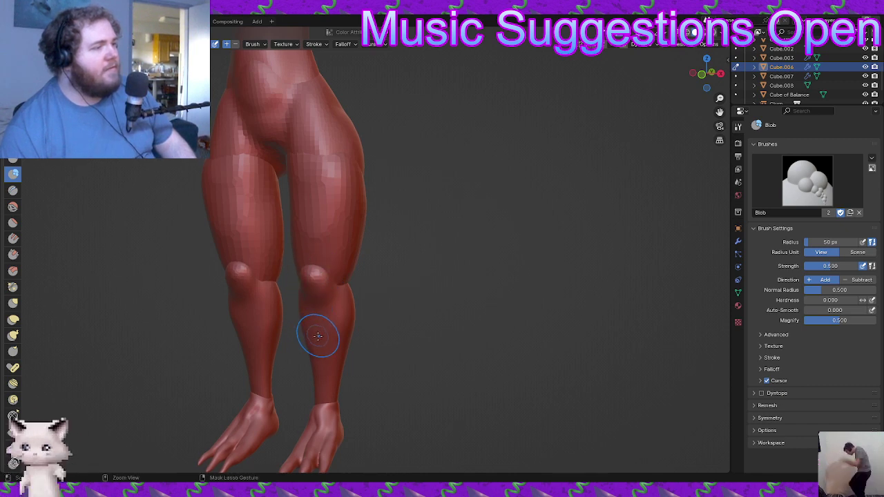
mouse_move(303, 333)
middle_down()
mouse_move(371, 329)
mouse_move(403, 312)
mouse_move(301, 326)
middle_up()
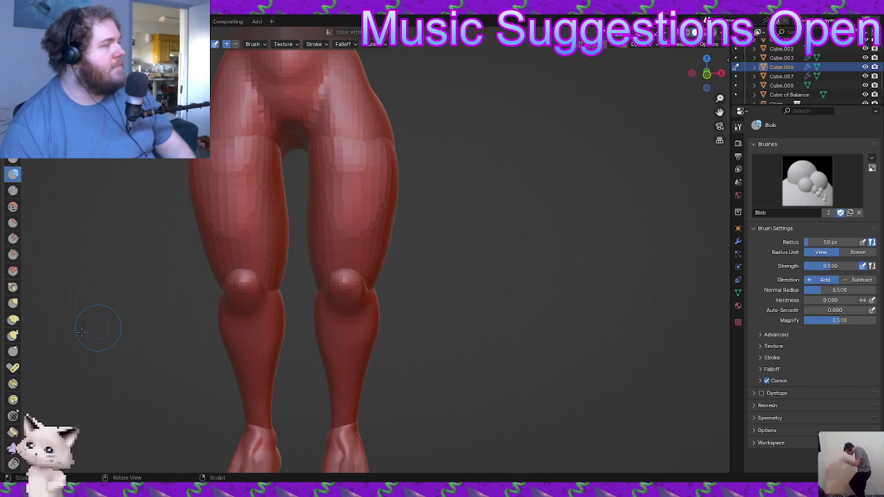
- Enlarge and round out both kneecaps using the Grab brush and the Elastic Deform brush
click(12, 307)
middle_drag(298, 302, 332, 274)
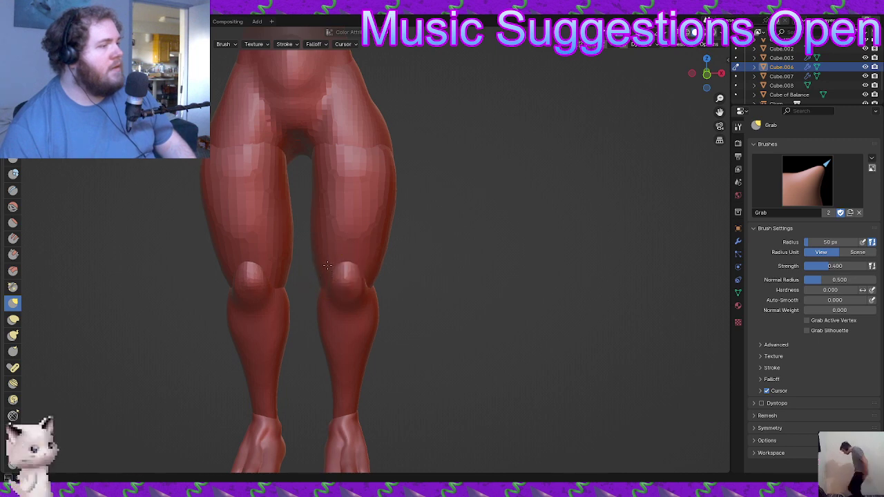
click(13, 319)
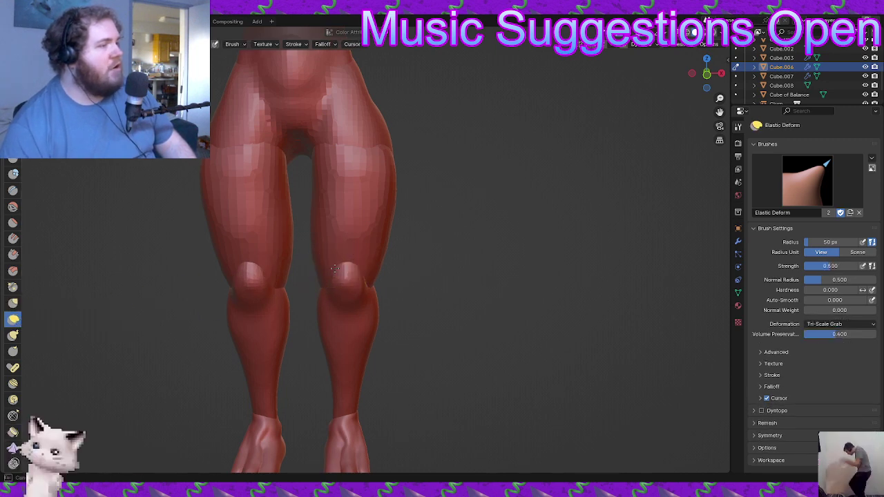
middle_drag(330, 251, 354, 283)
scroll(339, 271, up, 2)
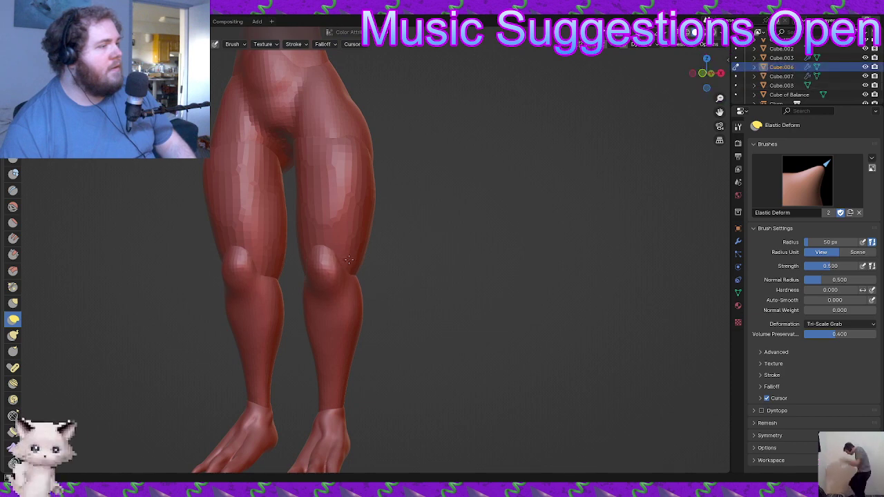
middle_drag(344, 243, 407, 276)
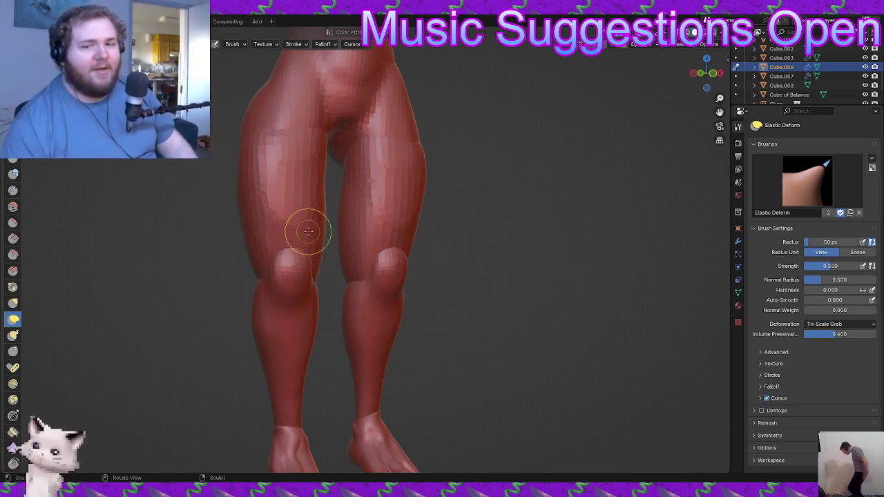
mouse_move(398, 264)
middle_down()
mouse_move(381, 298)
mouse_move(389, 244)
middle_up()
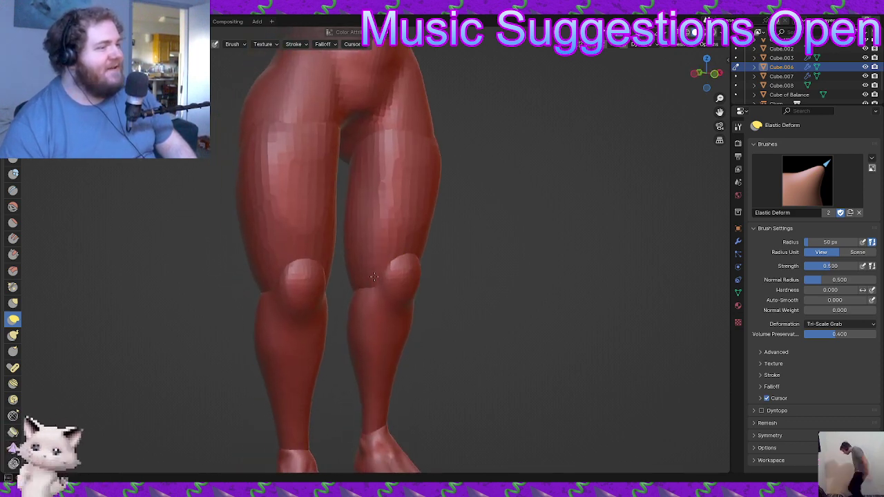
mouse_move(387, 286)
middle_down()
mouse_move(367, 276)
mouse_move(380, 288)
middle_up()
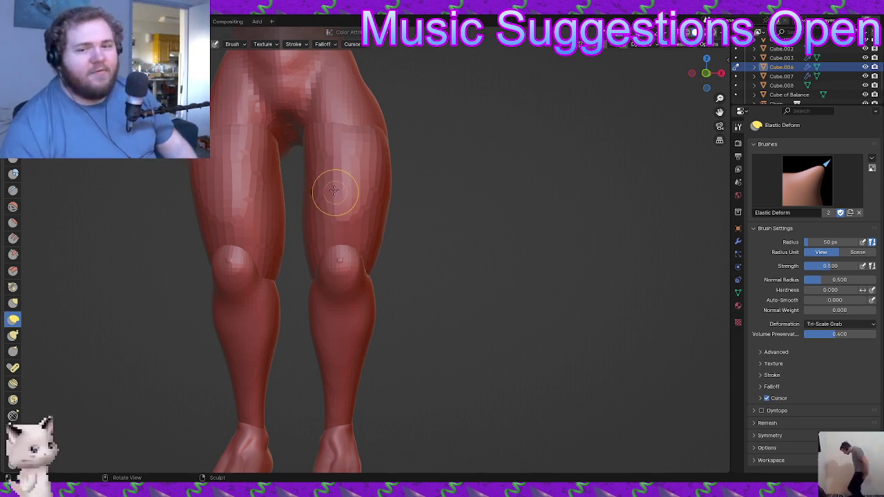
middle_drag(421, 298, 330, 273)
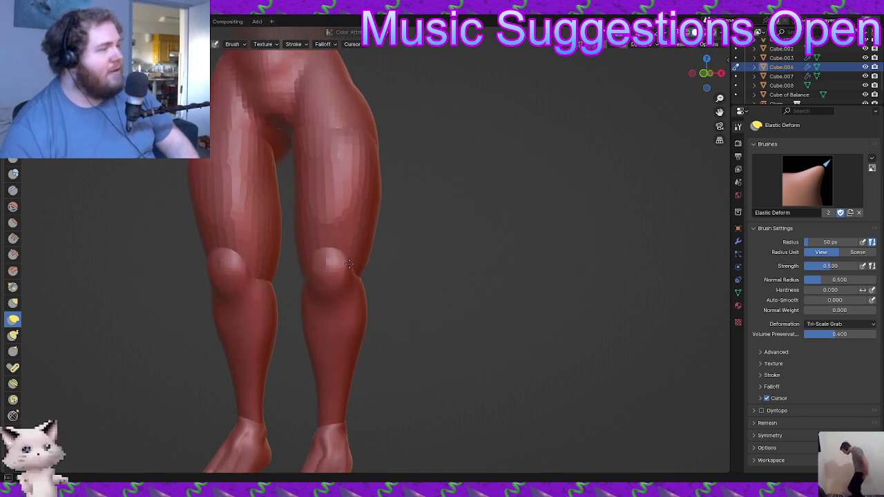
mouse_move(357, 277)
middle_down()
mouse_move(326, 262)
mouse_move(329, 306)
mouse_move(312, 276)
mouse_move(407, 294)
mouse_move(414, 288)
mouse_move(322, 298)
mouse_move(391, 300)
mouse_move(365, 296)
mouse_move(367, 270)
mouse_move(355, 250)
middle_up()
middle_drag(328, 277, 408, 278)
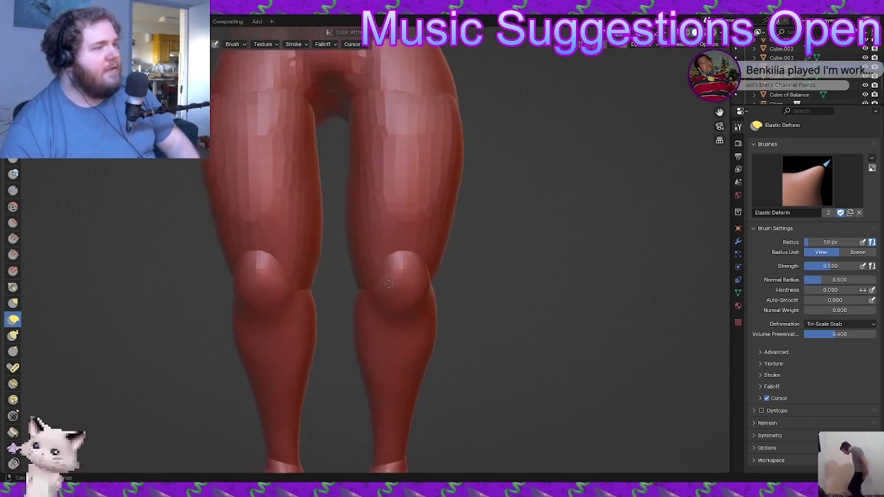
- Stretch the tops of the kneecaps upward over the thighs with the Elastic Deform brush
scroll(369, 392, down, 5)
middle_drag(369, 392, 377, 290)
scroll(341, 188, up, 6)
middle_drag(342, 188, 408, 293)
scroll(393, 306, up, 1)
scroll(450, 275, up, 2)
drag(393, 289, 389, 259)
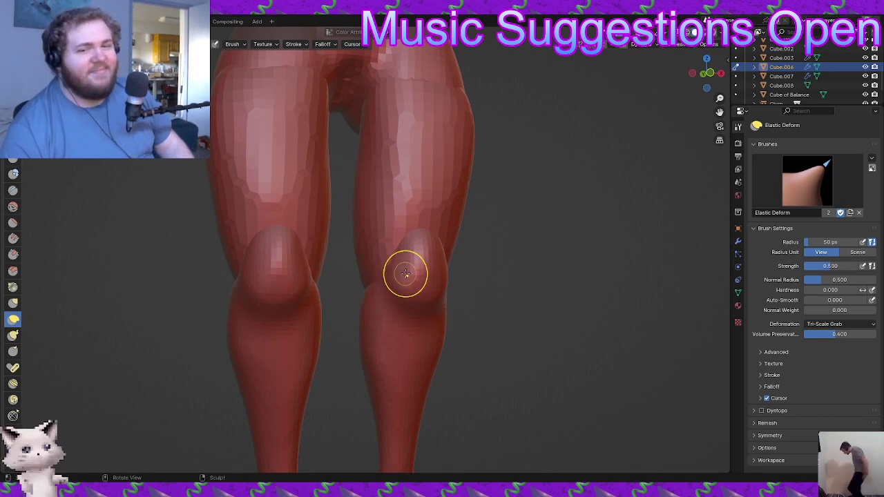
- Examine the reshaped knees and lower legs from the front, back, side and at full-figure distance
mouse_move(407, 278)
middle_down()
mouse_move(393, 257)
mouse_move(373, 258)
mouse_move(412, 271)
mouse_move(359, 366)
mouse_move(348, 408)
middle_up()
ctrl+middle_drag(340, 310, 350, 343)
middle_drag(352, 328, 313, 387)
mouse_move(346, 333)
middle_down()
mouse_move(493, 329)
mouse_move(481, 341)
mouse_move(448, 331)
mouse_move(404, 291)
mouse_move(401, 242)
mouse_move(347, 267)
mouse_move(361, 297)
mouse_move(346, 323)
middle_up()
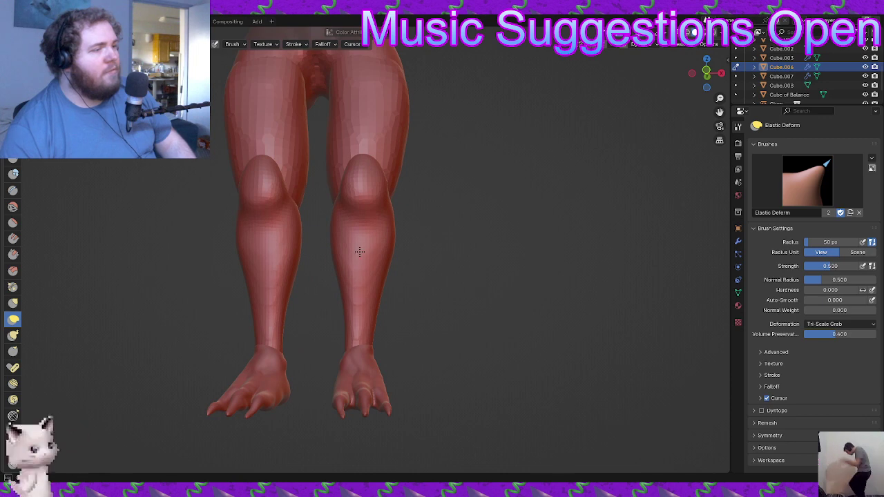
middle_drag(346, 366, 337, 328)
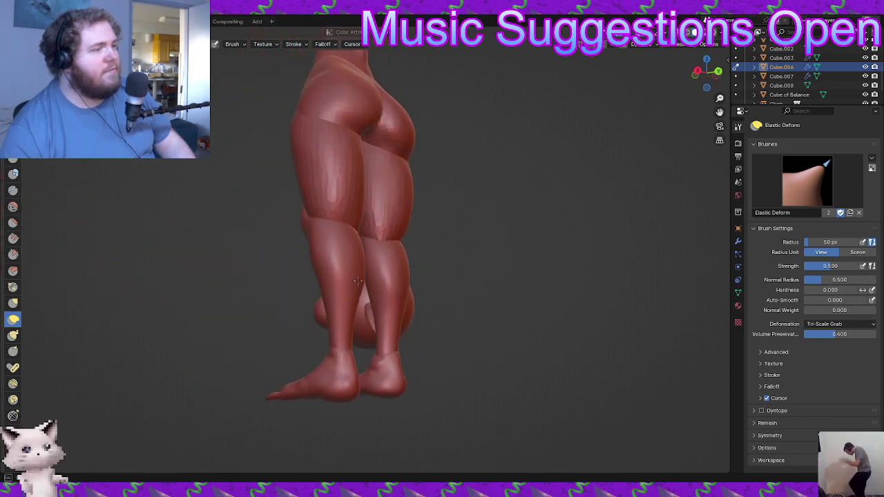
middle_drag(336, 311, 407, 415)
middle_drag(415, 355, 318, 414)
scroll(481, 432, down, 3)
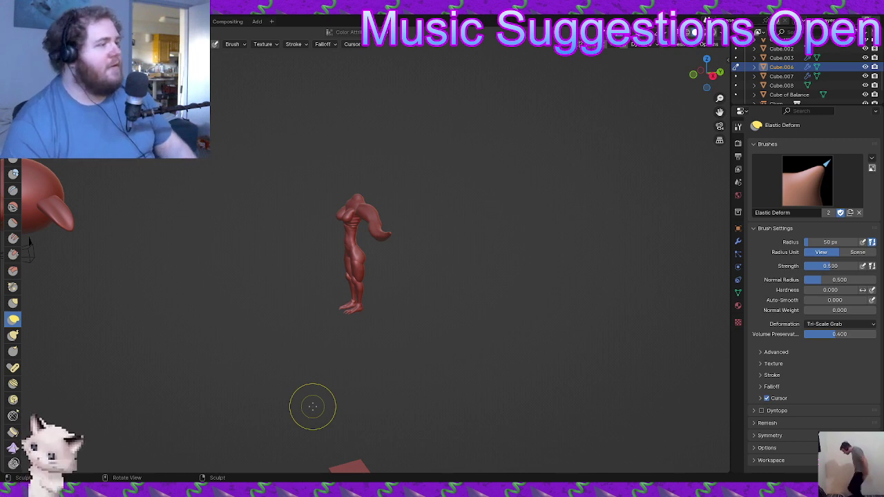
middle_drag(369, 298, 407, 285)
mouse_move(401, 276)
ctrl+middle_down()
mouse_move(374, 198)
mouse_move(373, 138)
ctrl+middle_up()
mouse_move(373, 261)
middle_down()
mouse_move(345, 297)
mouse_move(435, 261)
mouse_move(379, 251)
middle_up()
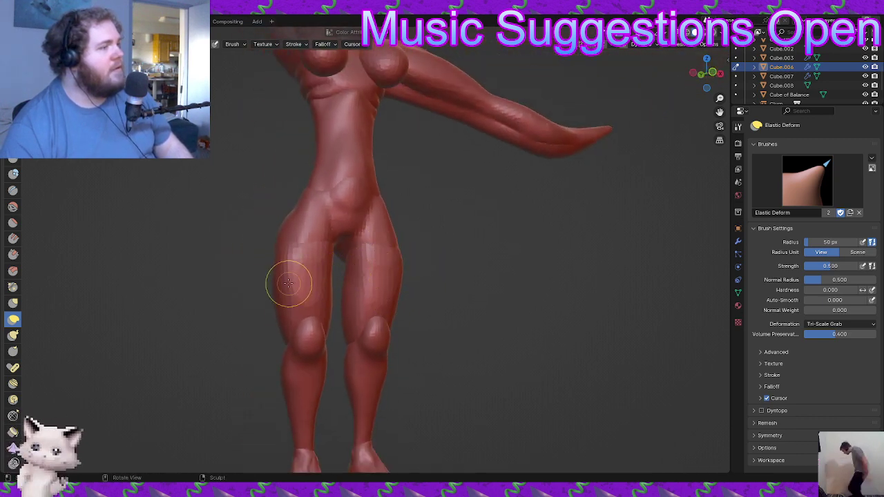
- Select the thighs Cube.003 in Object Mode and enter Sculpt Mode on them
key(ctrl+Tab)
click(303, 316)
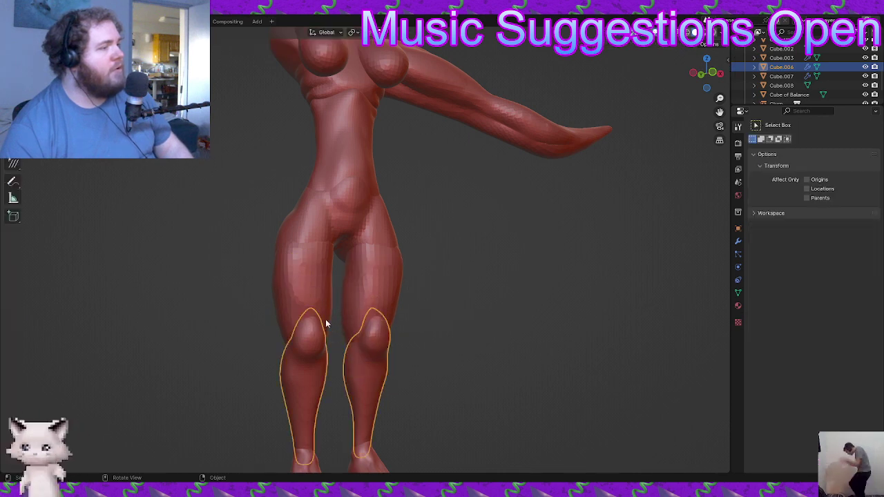
click(363, 291)
key(ctrl+Tab)
click(362, 323)
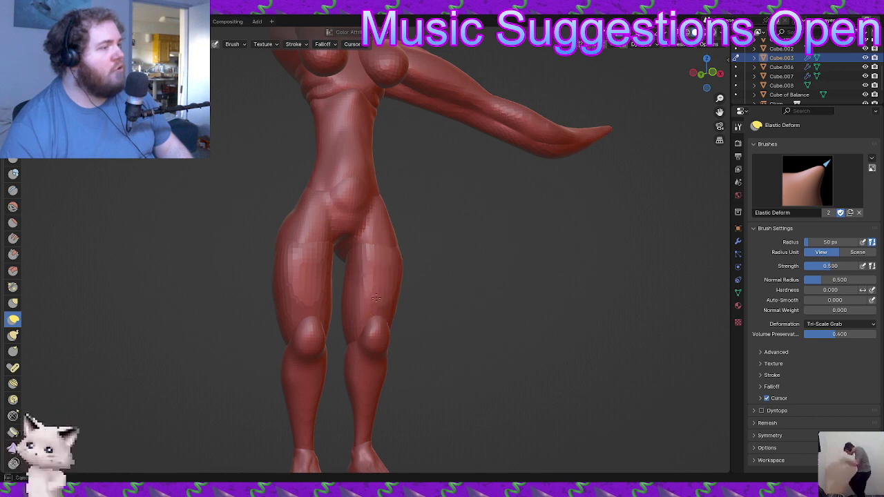
- Adjust the thigh contours and their lower ends behind the knees with the Elastic Deform brush
mouse_move(389, 270)
middle_down()
mouse_move(332, 332)
mouse_move(292, 332)
mouse_move(306, 358)
mouse_move(369, 336)
mouse_move(421, 297)
mouse_move(411, 266)
mouse_move(400, 282)
mouse_move(408, 256)
middle_up()
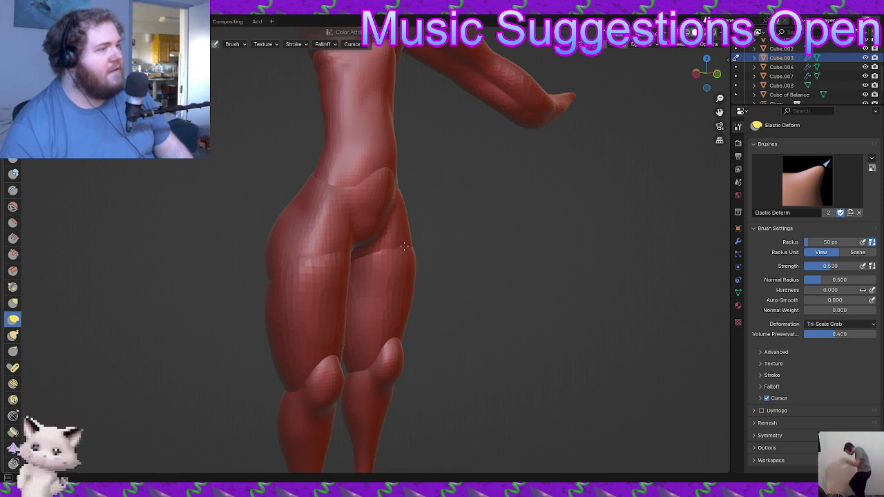
middle_drag(403, 244, 375, 316)
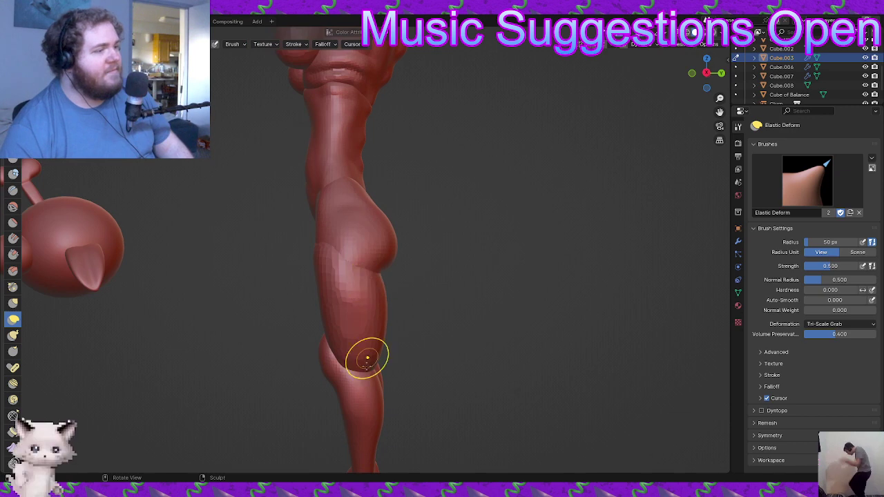
mouse_move(361, 371)
middle_down()
mouse_move(296, 359)
mouse_move(333, 368)
mouse_move(350, 392)
mouse_move(401, 375)
mouse_move(383, 376)
middle_up()
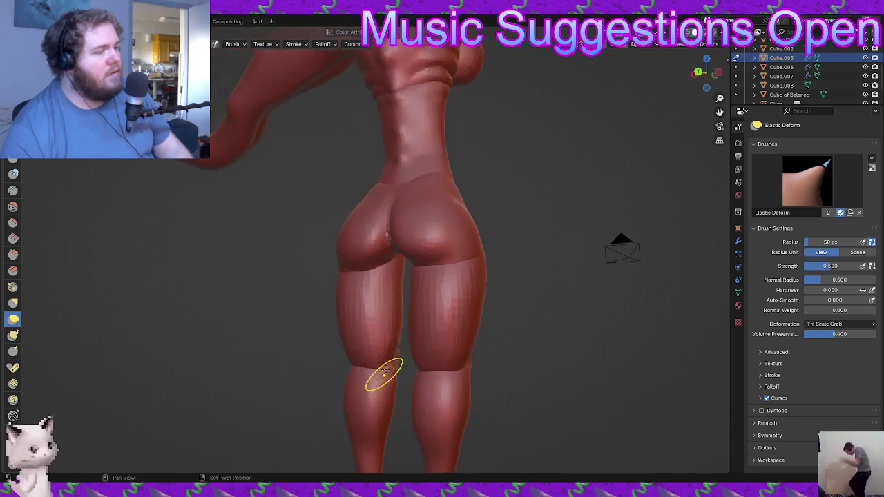
drag(373, 371, 380, 362)
mouse_move(380, 363)
middle_down()
mouse_move(225, 371)
mouse_move(228, 428)
middle_up()
scroll(371, 279, up, 3)
middle_drag(371, 278, 324, 298)
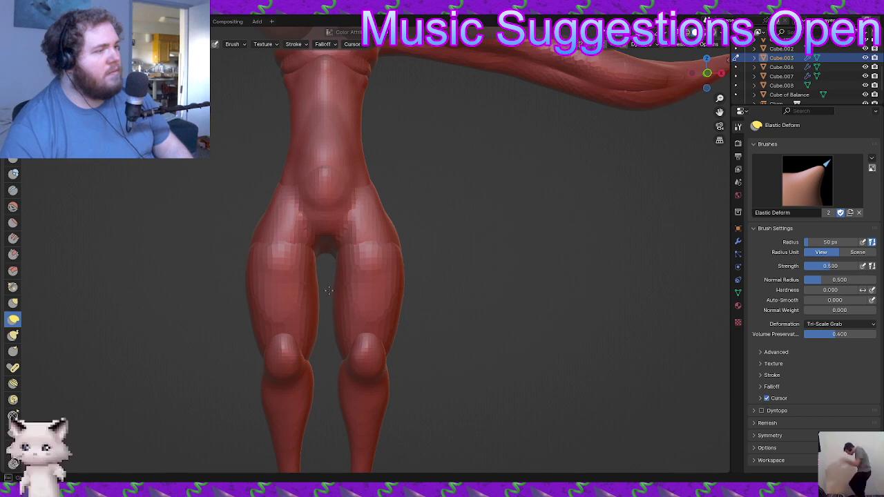
- Switch to the Layout workspace and select the arm Cube.008
scroll(324, 318, down, 6)
middle_drag(328, 387, 481, 311)
scroll(476, 346, down, 3)
middle_drag(467, 396, 688, 365)
ctrl+middle_drag(515, 359, 507, 304)
middle_drag(438, 311, 297, 280)
click(117, 22)
mouse_move(435, 190)
middle_down()
mouse_move(469, 204)
mouse_move(388, 300)
middle_up()
mouse_move(379, 218)
ctrl+middle_down()
mouse_move(366, 279)
mouse_move(373, 297)
ctrl+middle_up()
click(376, 227)
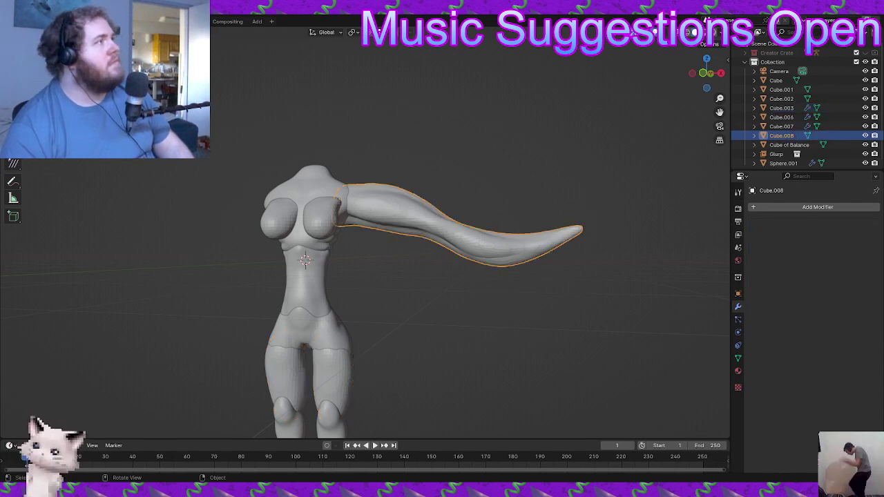
click(172, 21)
mouse_move(396, 308)
middle_down()
mouse_move(425, 293)
mouse_move(407, 216)
middle_up()
mouse_move(409, 257)
middle_down()
mouse_move(424, 242)
mouse_move(433, 272)
mouse_move(411, 292)
middle_up()
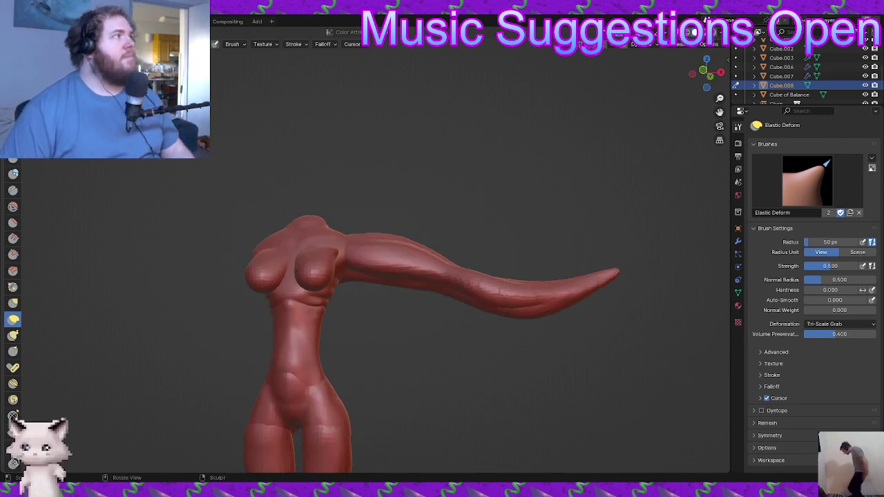
key(ctrl+Page_Up)
- Add a Mirror modifier on the X axis to the arm Cube.008 with Cube of Balance as the mirror object
scroll(417, 338, down, 5)
mouse_move(417, 338)
middle_down()
mouse_move(371, 381)
mouse_move(428, 321)
middle_up()
click(771, 205)
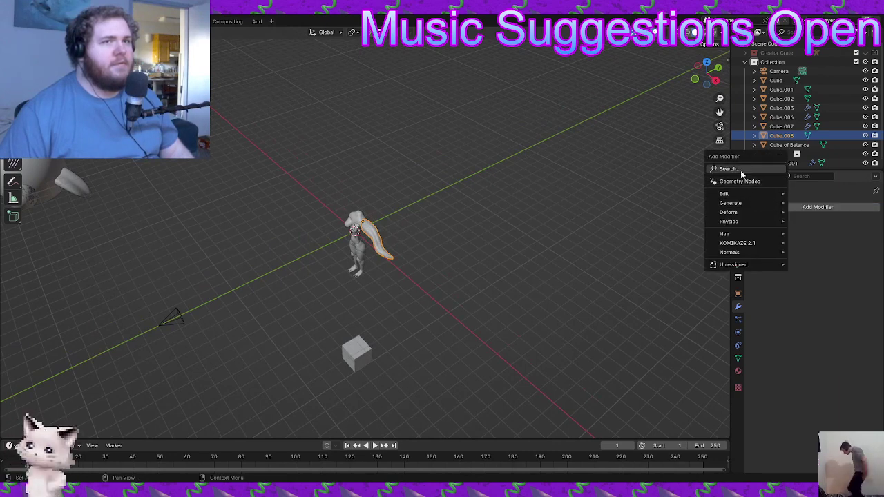
mouse_move(732, 204)
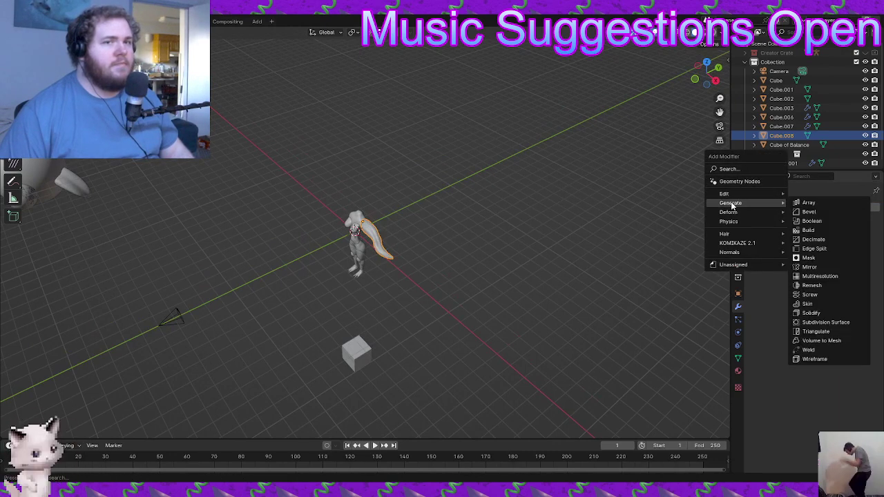
click(810, 267)
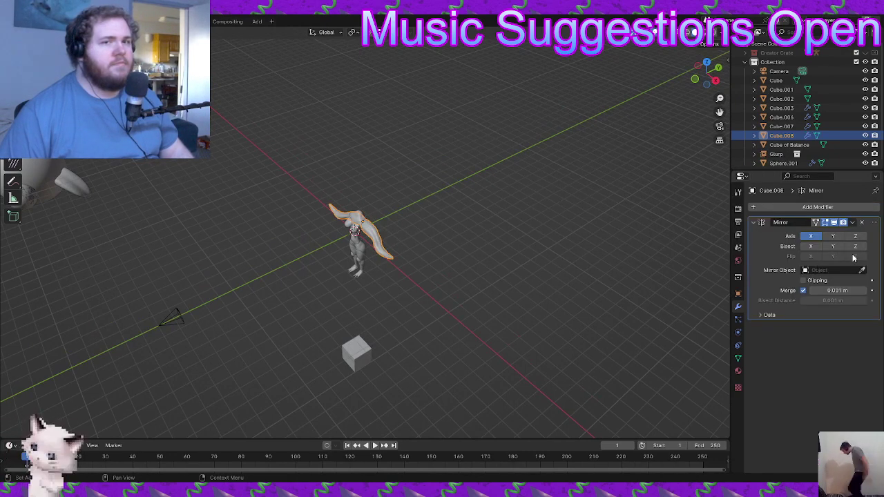
click(366, 349)
- Examine the mirrored arms on the figure from the back and the front
scroll(412, 308, up, 3)
middle_drag(411, 308, 477, 266)
click(477, 265)
scroll(405, 254, up, 2)
middle_drag(405, 253, 145, 292)
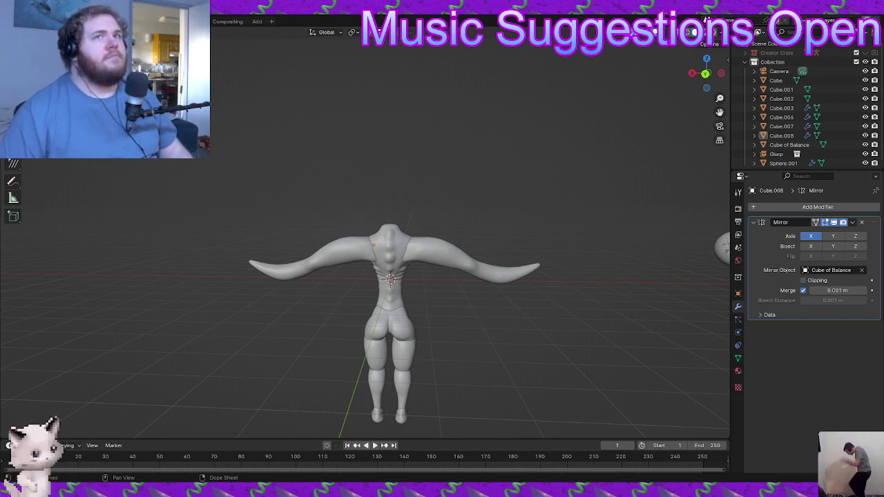
mouse_move(509, 293)
middle_down()
mouse_move(470, 253)
mouse_move(542, 264)
mouse_move(535, 270)
mouse_move(606, 262)
mouse_move(496, 282)
middle_up()
scroll(494, 272, up, 2)
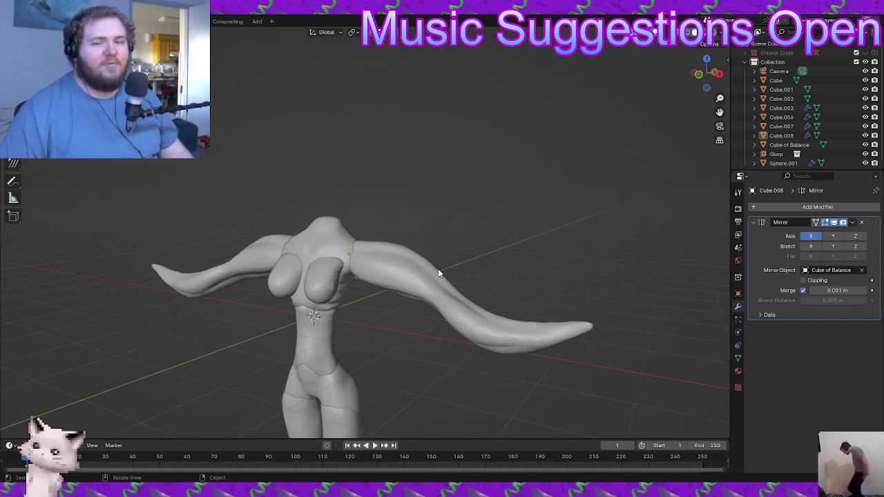
- Select the mirrored arms Cube.008 and return to the Sculpting workspace
middle_drag(437, 272, 467, 239)
click(428, 247)
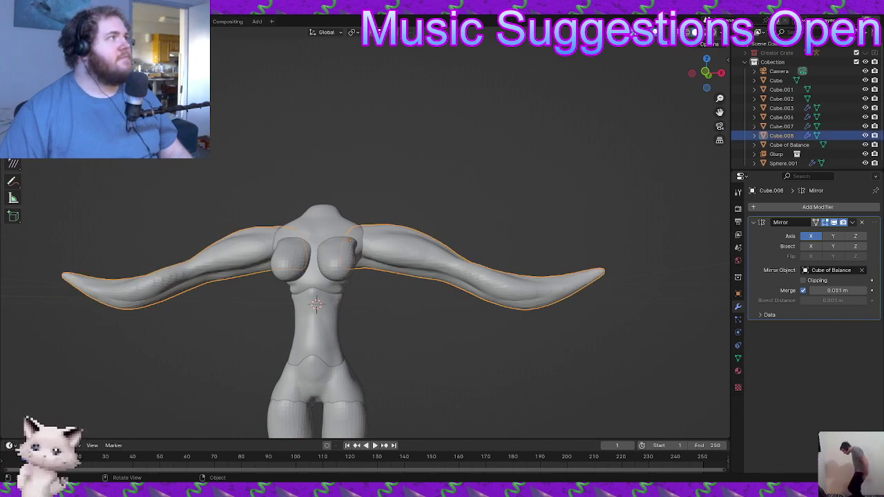
click(172, 21)
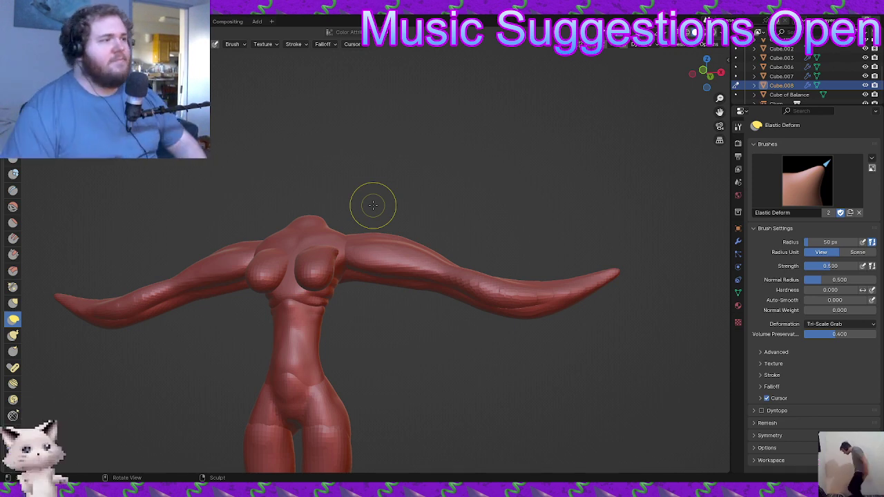
- Carve a muscle groove along the upper side of the arm and down the forearm with the Crease brush
middle_drag(460, 333, 453, 284)
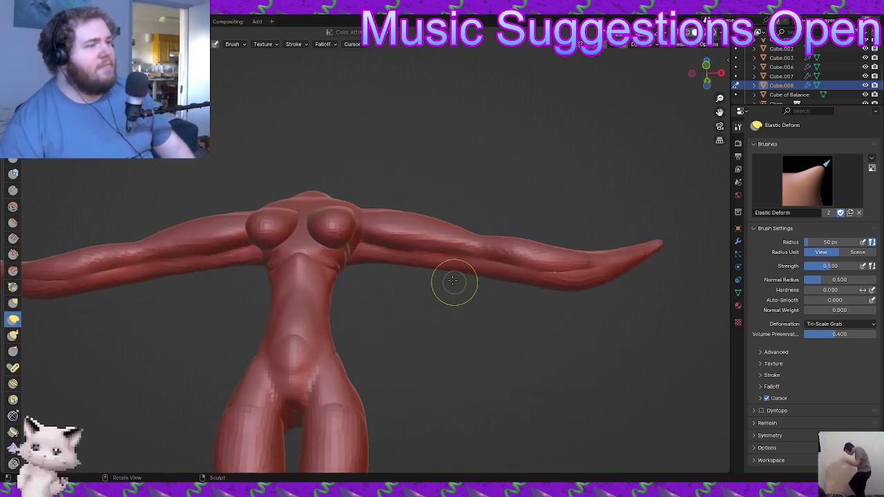
middle_drag(430, 251, 440, 309)
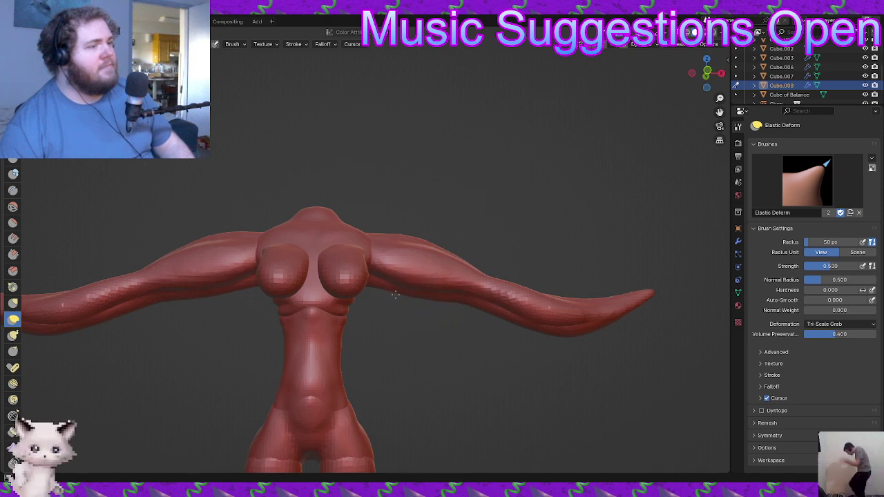
mouse_move(446, 296)
middle_down()
mouse_move(431, 278)
mouse_move(351, 306)
mouse_move(373, 280)
middle_up()
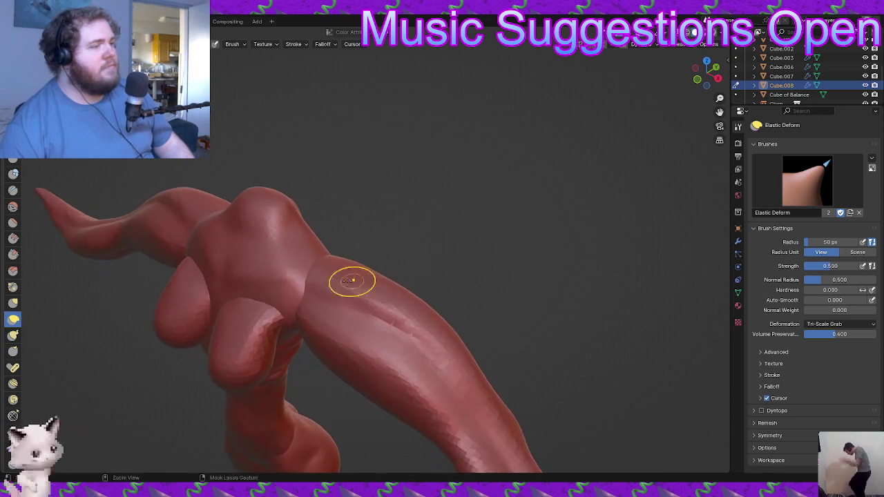
click(13, 190)
middle_drag(359, 359, 399, 343)
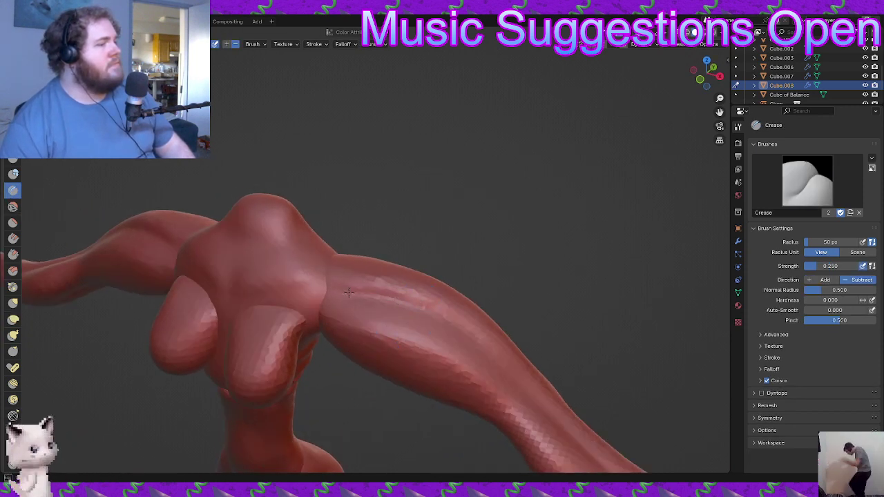
mouse_move(298, 272)
middle_down()
mouse_move(408, 328)
mouse_move(426, 299)
mouse_move(411, 263)
middle_up()
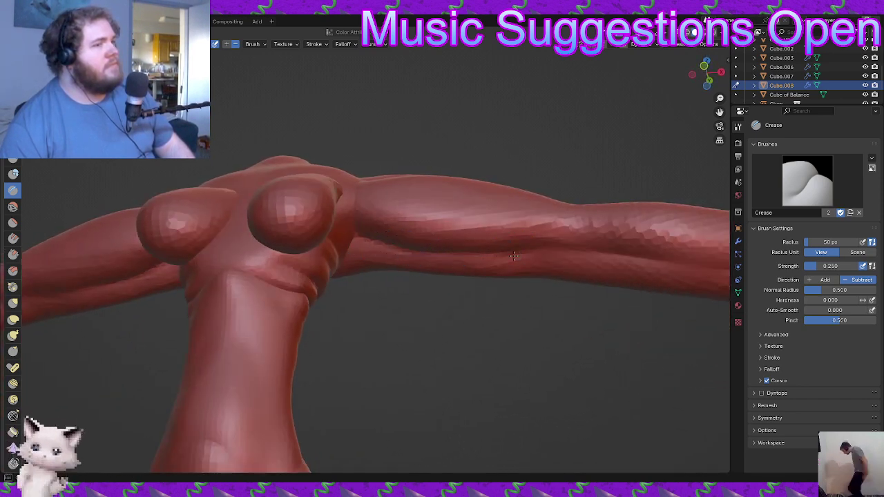
mouse_move(598, 267)
middle_down()
mouse_move(466, 292)
mouse_move(467, 321)
mouse_move(430, 355)
mouse_move(385, 335)
mouse_move(415, 367)
mouse_move(435, 367)
mouse_move(361, 283)
mouse_move(387, 321)
middle_up()
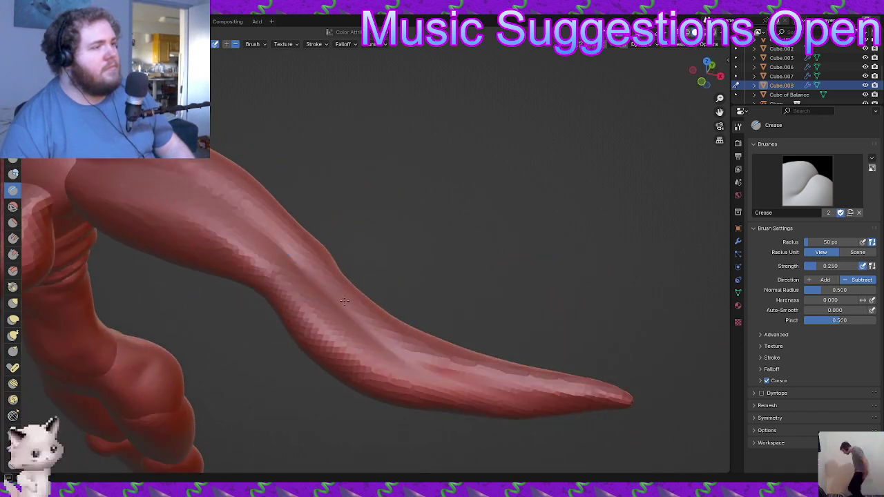
mouse_move(387, 352)
middle_down()
mouse_move(349, 365)
mouse_move(309, 396)
middle_up()
drag(299, 394, 256, 301)
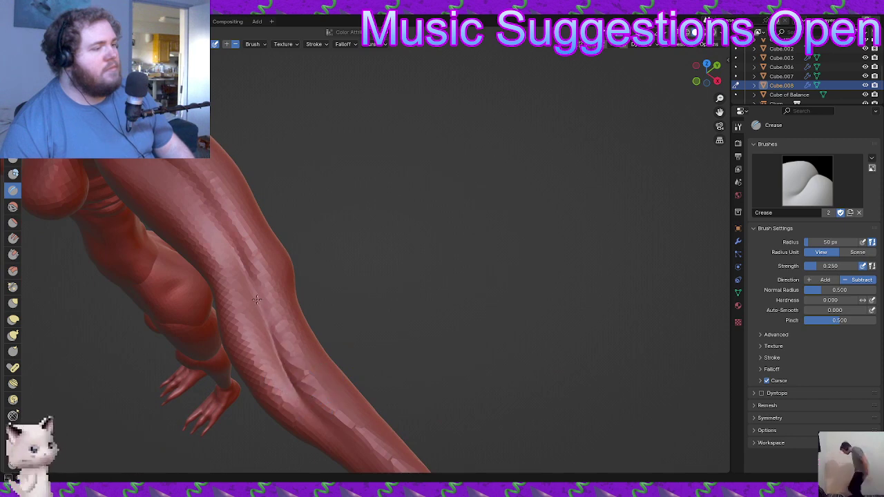
- Carve a crease between the forearm muscles along the lower front side of the forearm toward the wrist
mouse_move(294, 360)
middle_down()
mouse_move(345, 336)
mouse_move(452, 322)
mouse_move(467, 344)
middle_up()
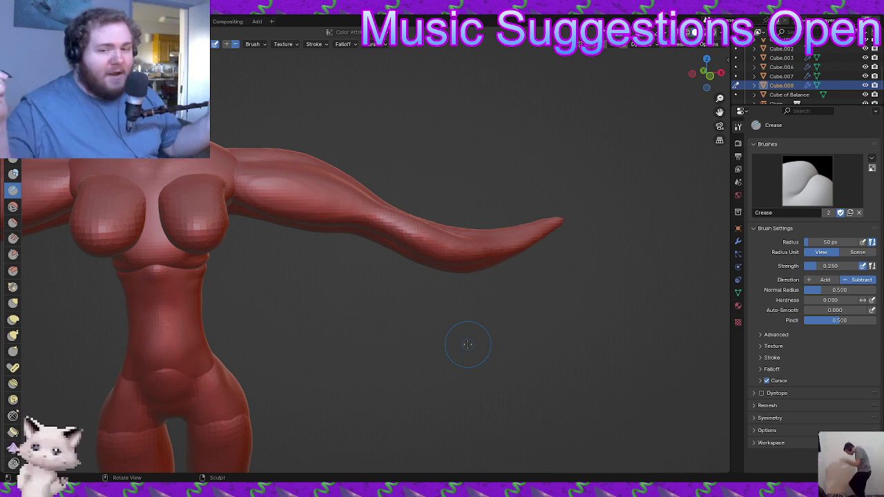
mouse_move(467, 344)
middle_down()
mouse_move(509, 322)
mouse_move(424, 313)
mouse_move(366, 325)
middle_up()
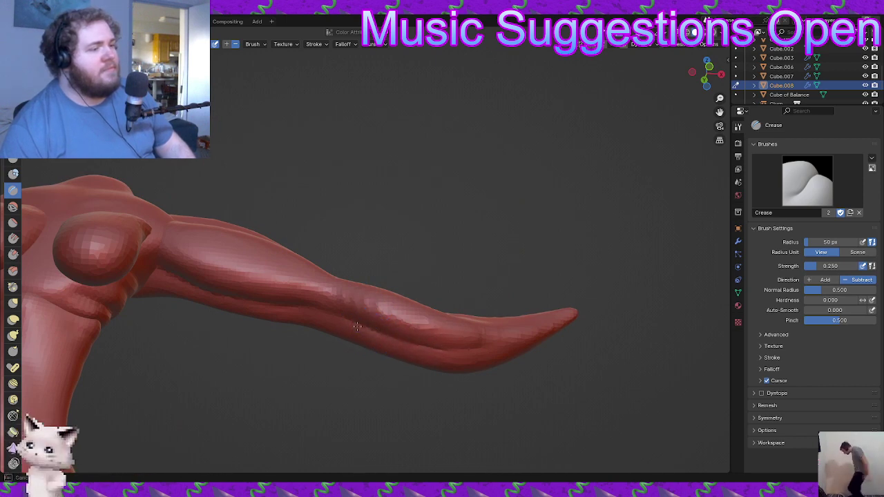
mouse_move(473, 350)
middle_down()
mouse_move(472, 396)
mouse_move(363, 339)
middle_up()
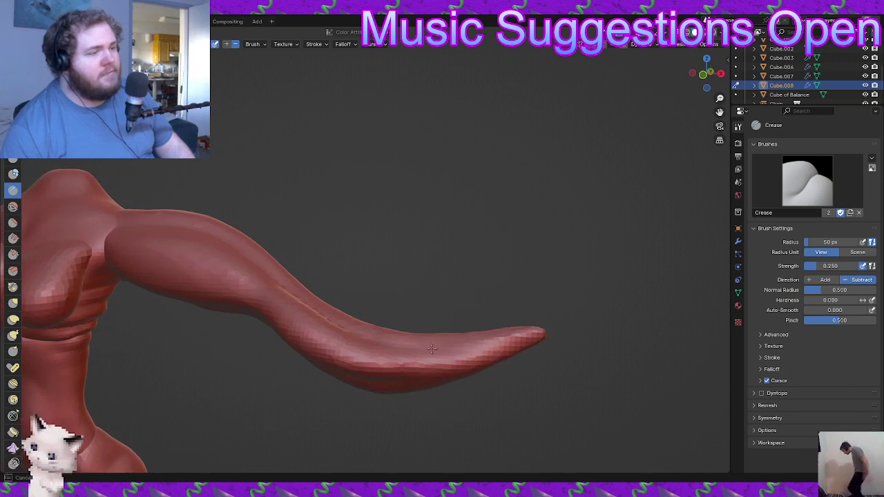
middle_drag(432, 367, 434, 339)
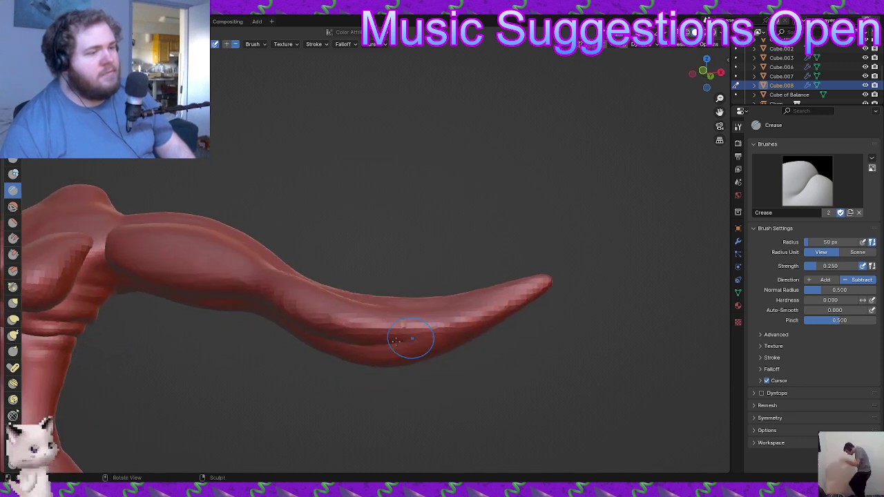
drag(465, 317, 460, 320)
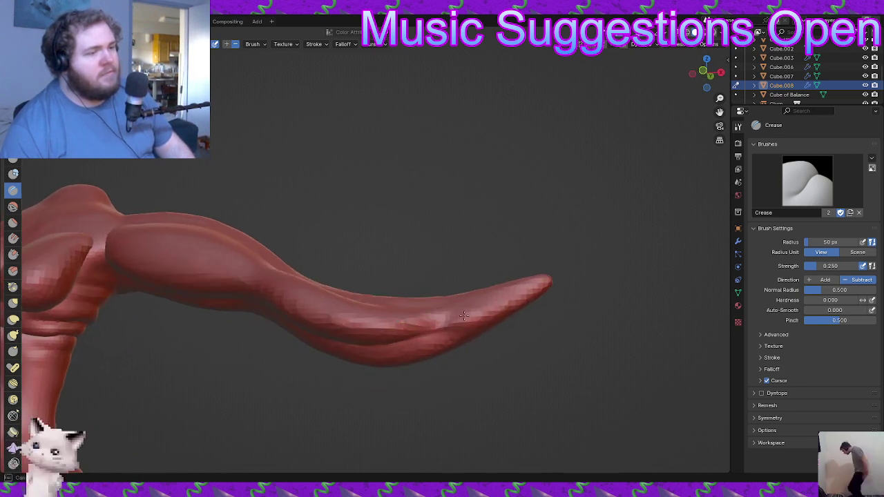
middle_drag(490, 347, 460, 230)
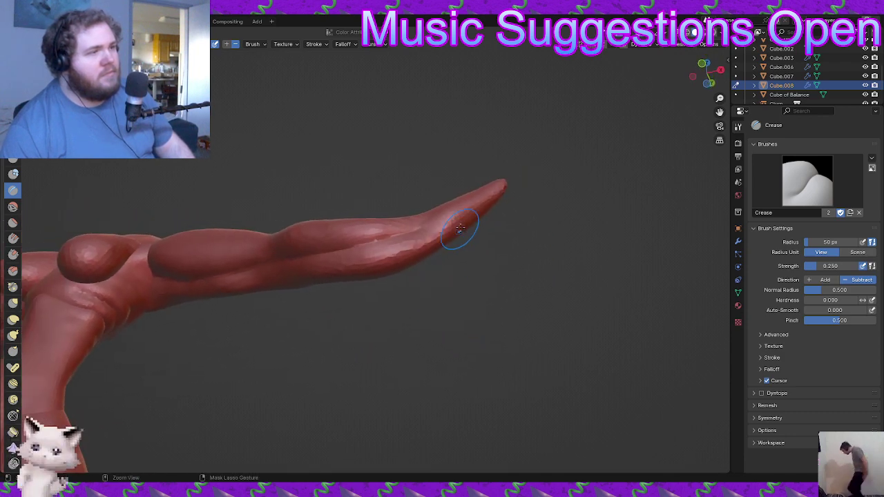
mouse_move(409, 268)
middle_down()
mouse_move(474, 361)
mouse_move(407, 310)
mouse_move(523, 336)
middle_up()
middle_drag(490, 367, 410, 408)
scroll(394, 442, down, 7)
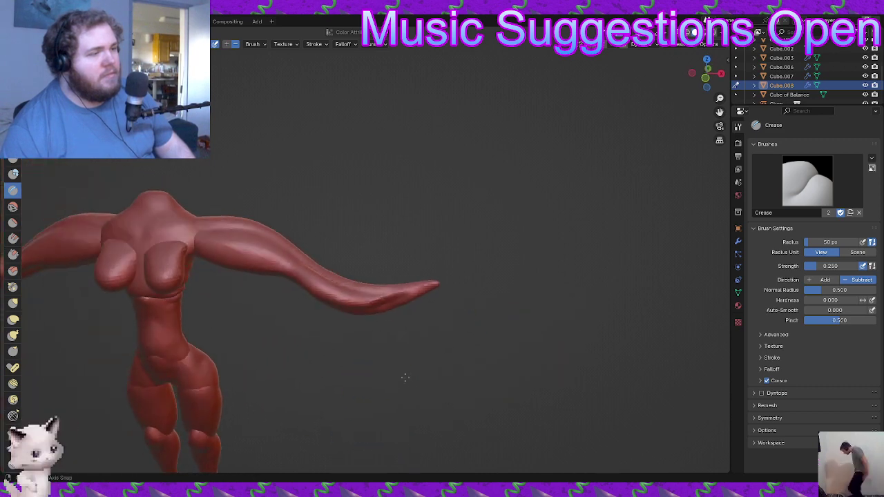
scroll(387, 331, up, 6)
middle_drag(377, 290, 400, 316)
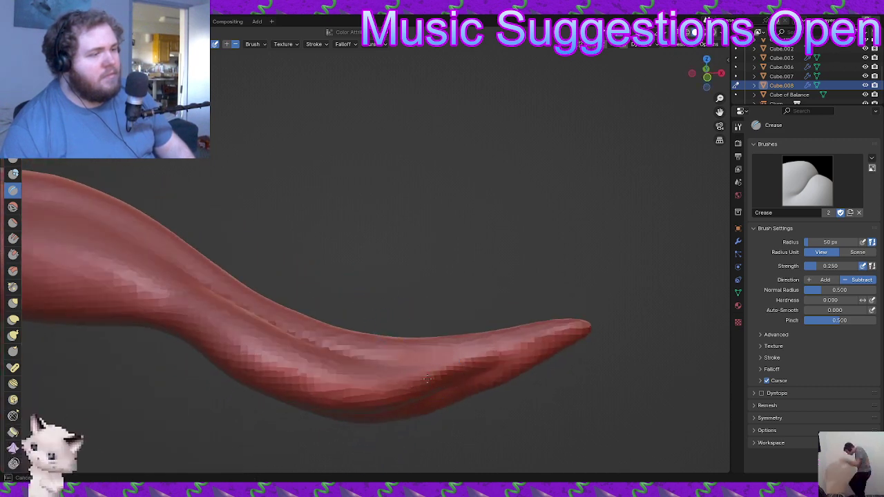
- Build up the wrist end of the forearm with the Blob brush and adjust the arm's remesh voxel size
click(13, 175)
mouse_move(414, 393)
middle_down()
mouse_move(436, 390)
mouse_move(410, 398)
middle_up()
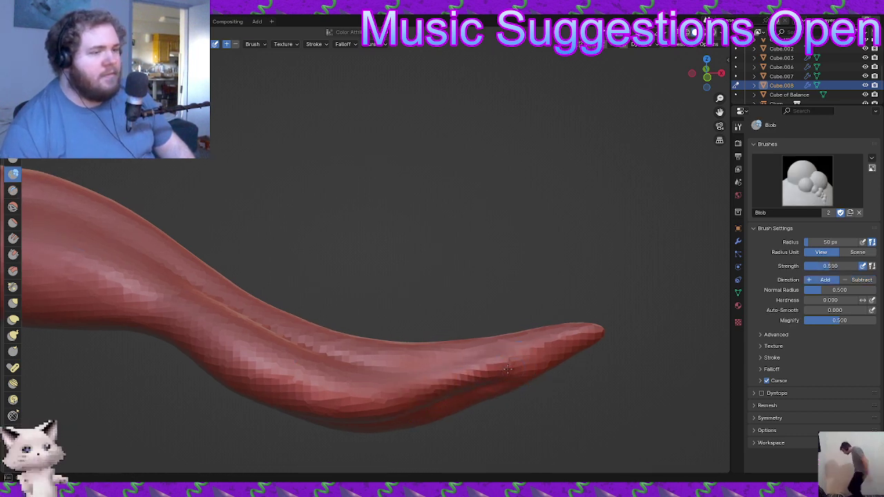
scroll(499, 363, down, 5)
middle_drag(420, 326, 384, 346)
scroll(366, 304, up, 4)
middle_drag(352, 264, 361, 302)
key(r)
click(385, 306)
middle_drag(384, 305, 375, 309)
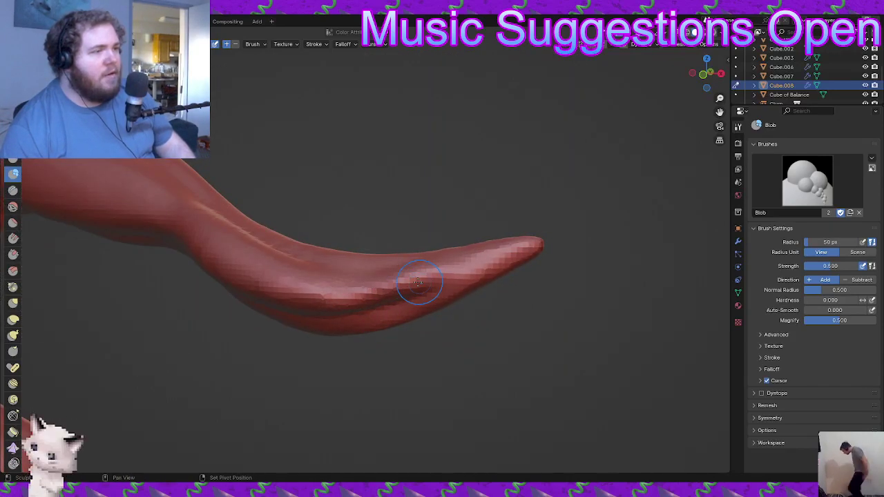
middle_drag(420, 294, 398, 362)
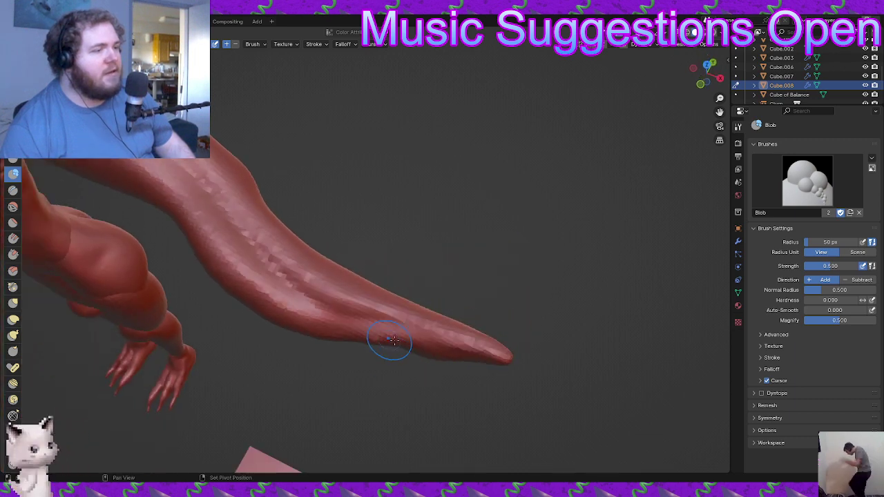
middle_drag(332, 322, 59, 222)
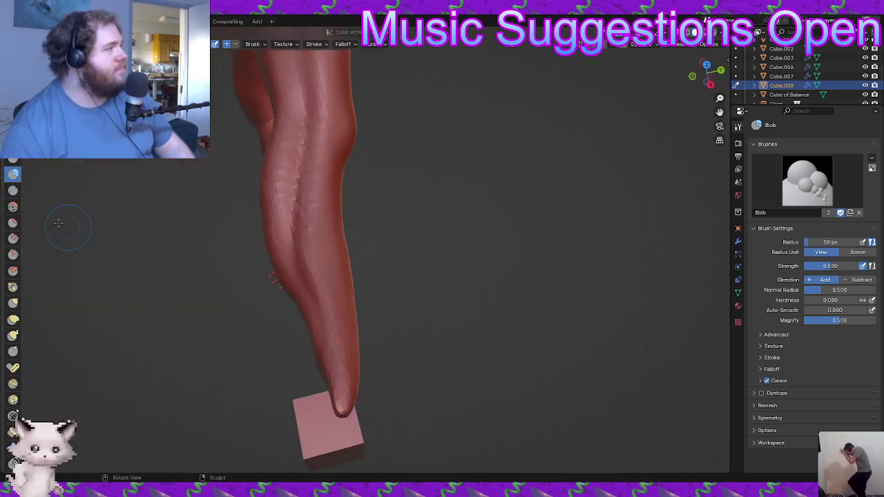
- Deepen the groove running along the top of the arm from the forearm past the elbow to the shoulder with the Crease brush
click(13, 190)
middle_drag(325, 308, 339, 309)
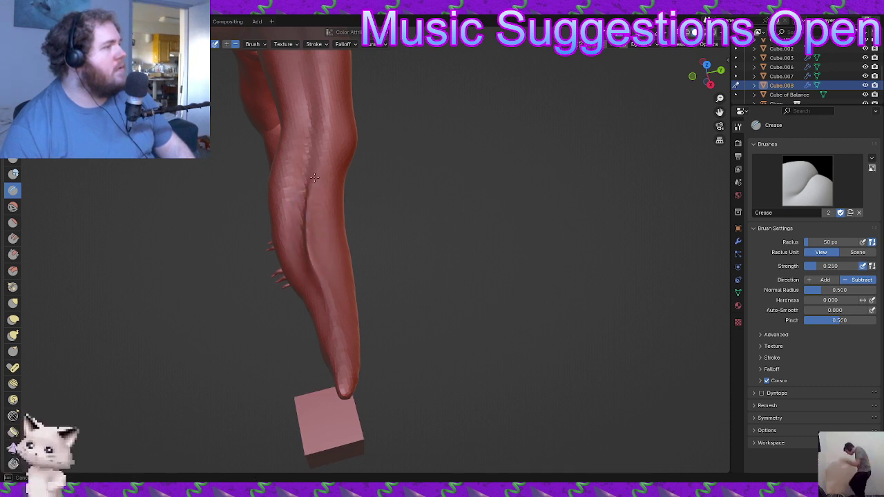
middle_drag(322, 126, 336, 174)
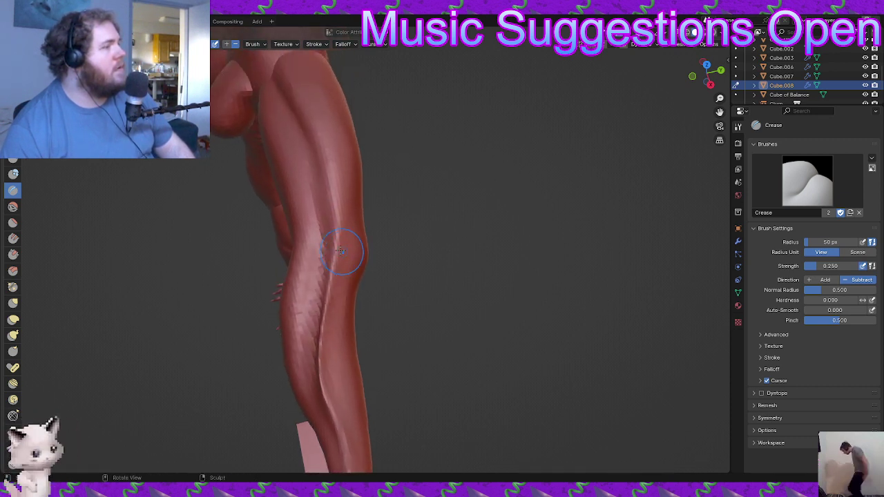
drag(345, 244, 345, 250)
drag(306, 100, 309, 106)
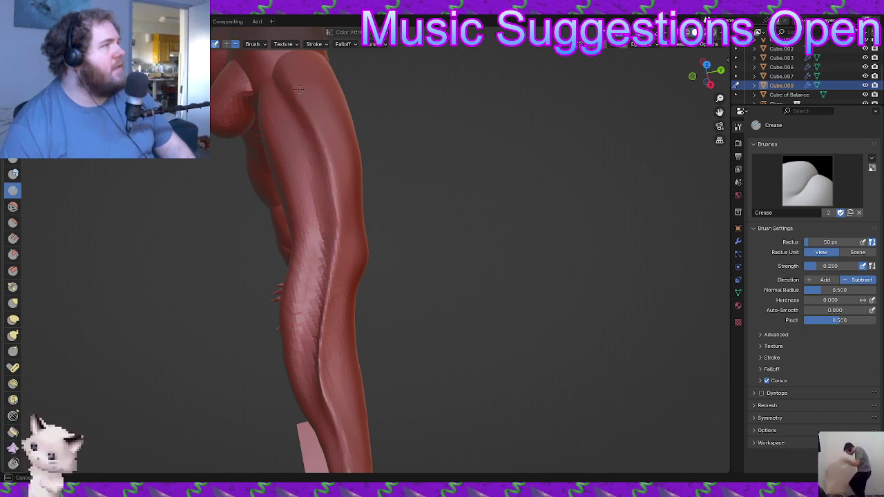
middle_drag(293, 105, 353, 232)
mouse_move(324, 343)
middle_down()
mouse_move(296, 324)
mouse_move(341, 290)
middle_up()
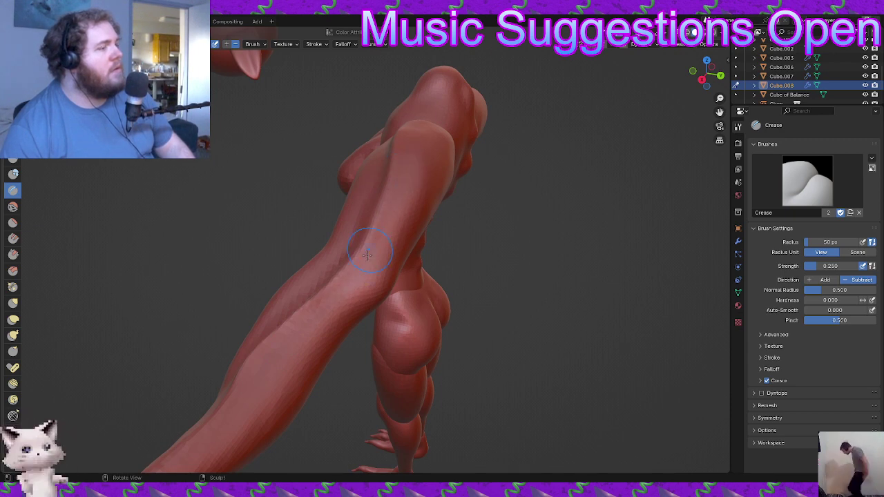
- Crease the muscle separation along the underside of the forearm between the elbow and the wrist
middle_drag(254, 390, 409, 306)
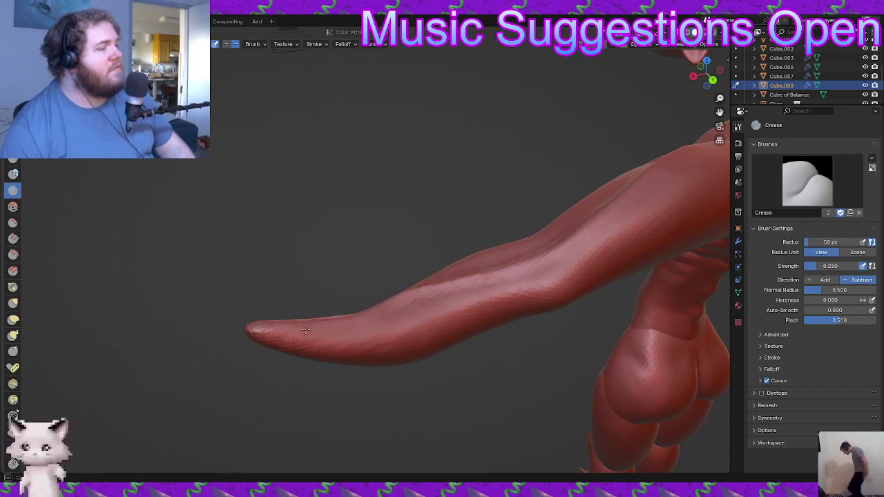
middle_drag(325, 349, 382, 298)
middle_drag(353, 266, 316, 286)
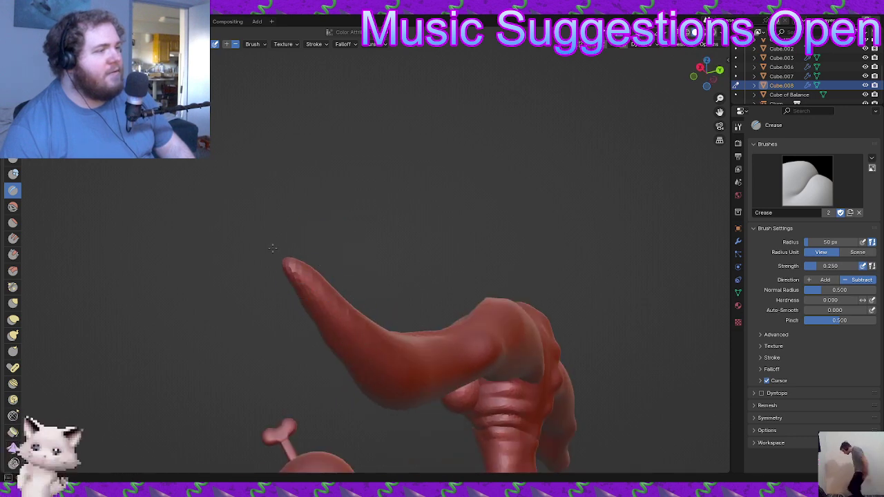
mouse_move(316, 319)
middle_down()
mouse_move(330, 237)
mouse_move(483, 297)
mouse_move(466, 266)
middle_up()
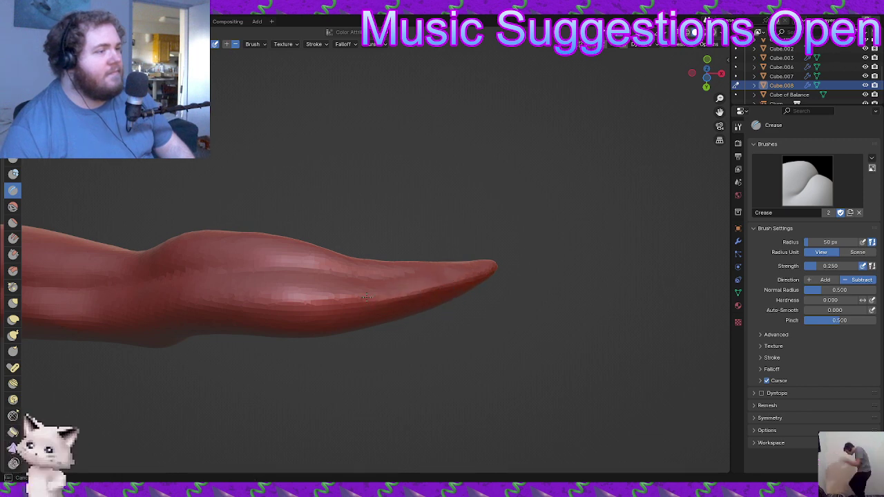
mouse_move(244, 301)
middle_down()
mouse_move(277, 336)
mouse_move(492, 280)
mouse_move(484, 316)
middle_up()
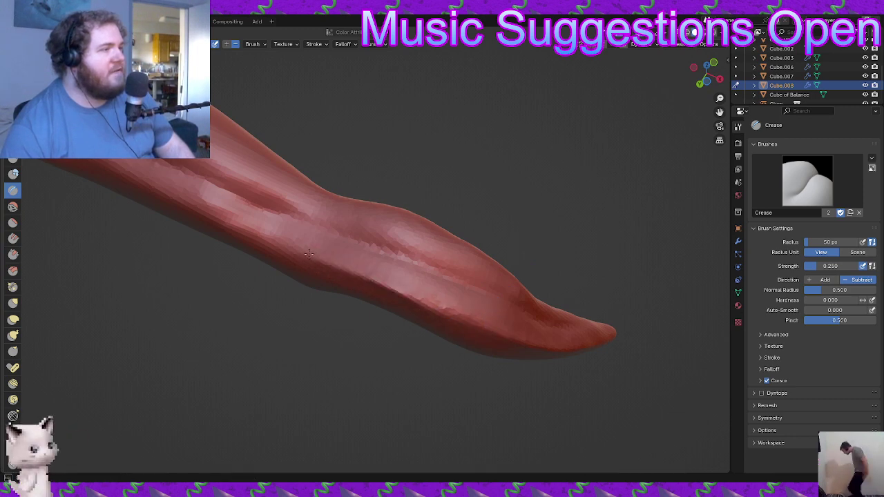
middle_drag(237, 256, 472, 302)
- Crease the triceps groove along the underside of the upper arm from the armpit to the elbow
middle_drag(355, 198, 371, 477)
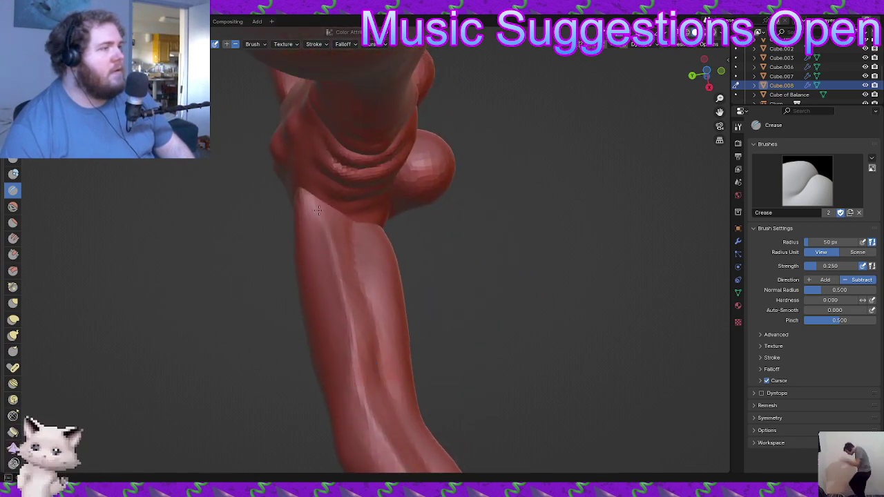
mouse_move(326, 247)
middle_down()
mouse_move(384, 232)
mouse_move(308, 291)
middle_up()
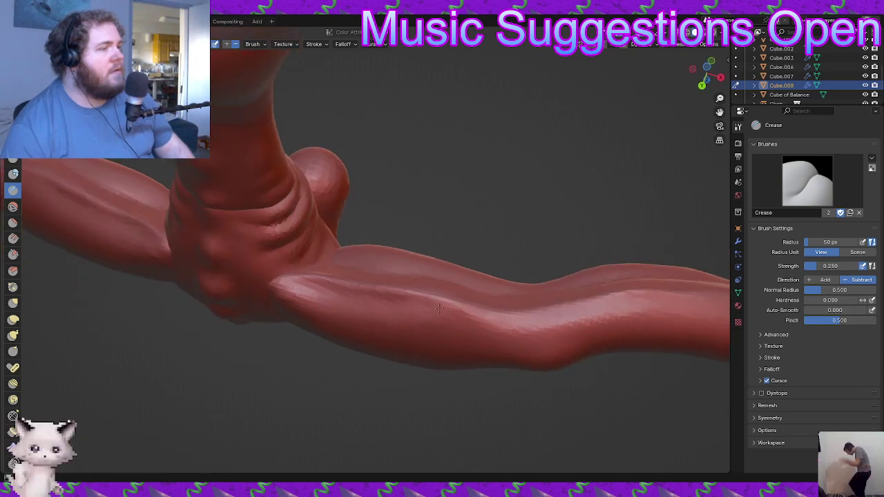
middle_drag(528, 363, 388, 387)
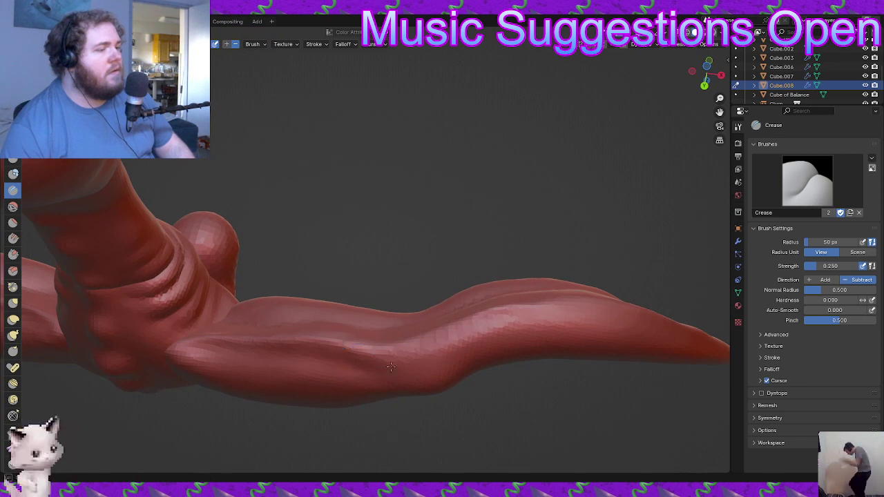
- Carve a crease from the elbow along the back of the forearm and remesh the arm with an adjusted voxel size
mouse_move(442, 356)
mouse_down()
mouse_move(539, 317)
mouse_move(612, 319)
mouse_up()
middle_drag(537, 321, 341, 307)
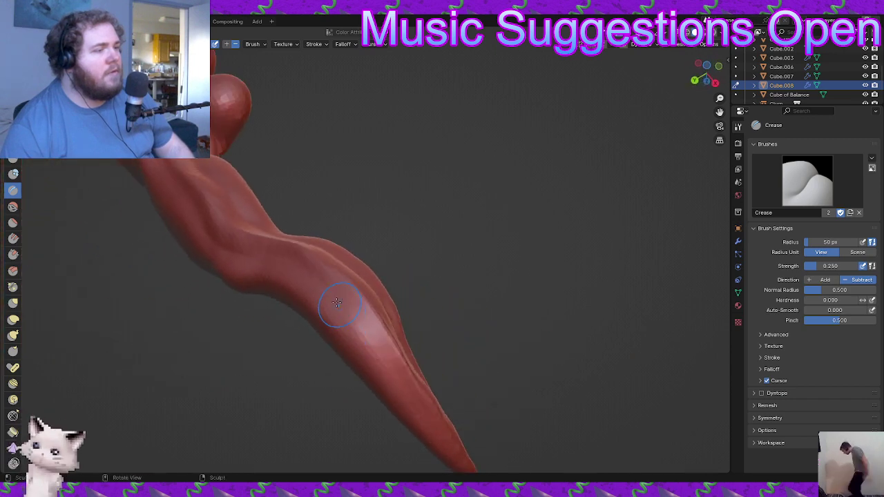
drag(343, 301, 396, 373)
mouse_move(384, 402)
shift+middle_down()
mouse_move(355, 355)
mouse_move(410, 367)
mouse_move(410, 316)
shift+middle_up()
middle_drag(312, 356, 420, 322)
key(r)
click(399, 354)
key(ctrl+r)
- Sharpen the triceps crease on the back of the upper arm, starting near the armpit
middle_drag(323, 396, 447, 322)
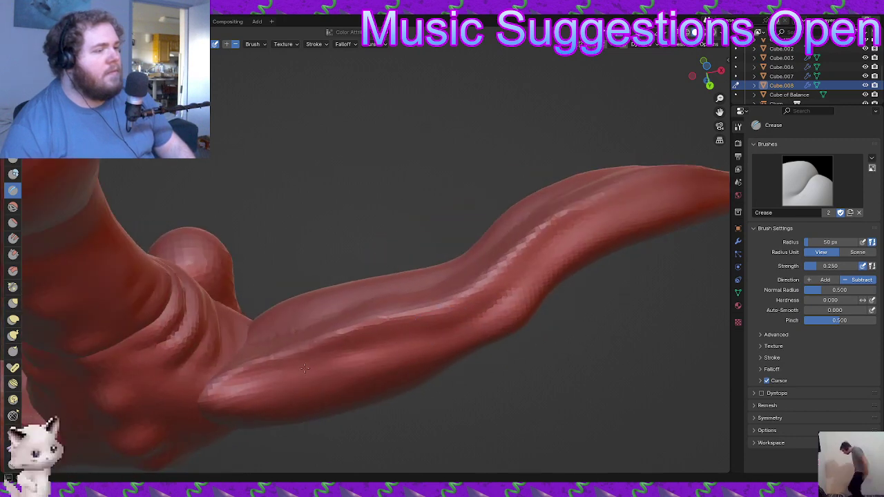
mouse_move(231, 409)
mouse_down()
mouse_move(214, 406)
mouse_move(234, 387)
mouse_up()
mouse_move(377, 385)
middle_down()
mouse_move(304, 371)
mouse_move(420, 342)
mouse_move(461, 357)
middle_up()
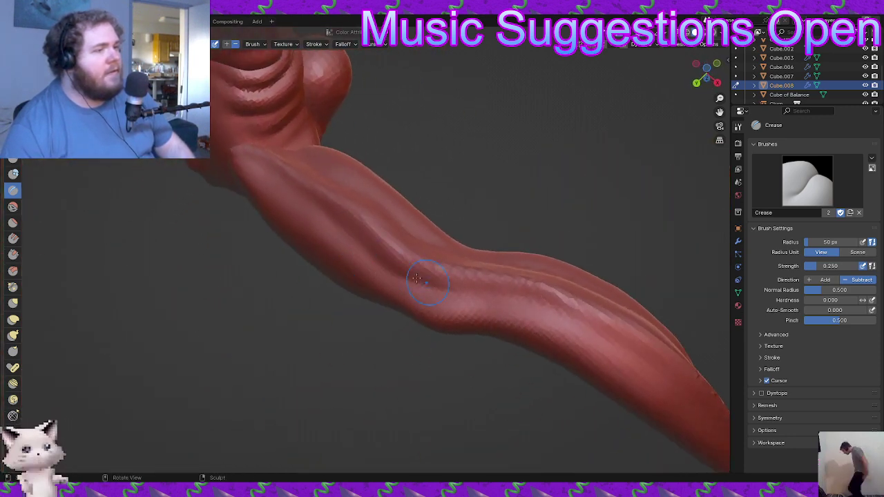
- Crease the muscle line down the front of the arm from the elbow along the forearm
middle_drag(414, 305, 291, 379)
middle_drag(445, 334, 418, 346)
scroll(426, 373, up, 5)
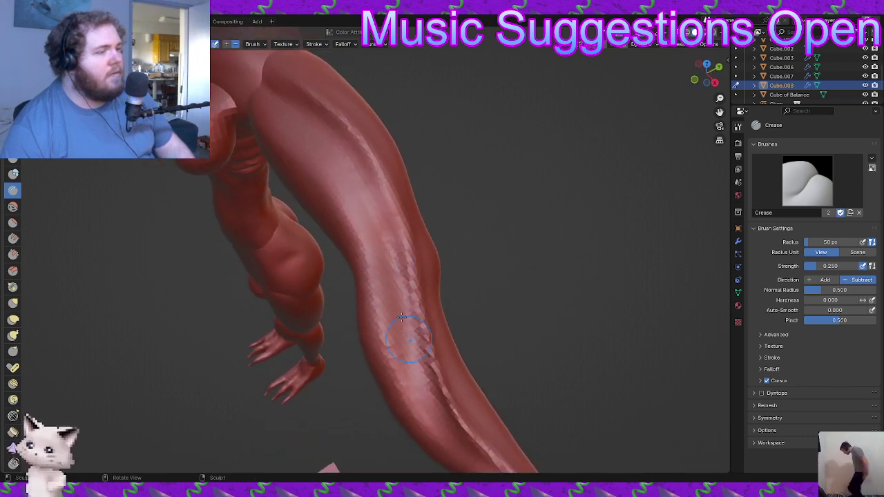
drag(406, 342, 426, 396)
drag(430, 399, 469, 459)
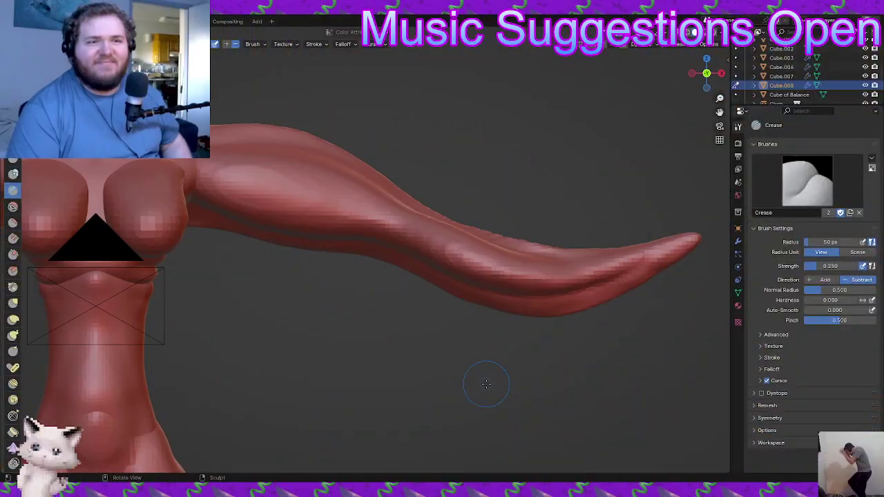
- Examine the creased arms against the whole body from the front, above and side views
middle_drag(450, 355, 393, 396)
scroll(393, 396, down, 4)
scroll(411, 305, down, 2)
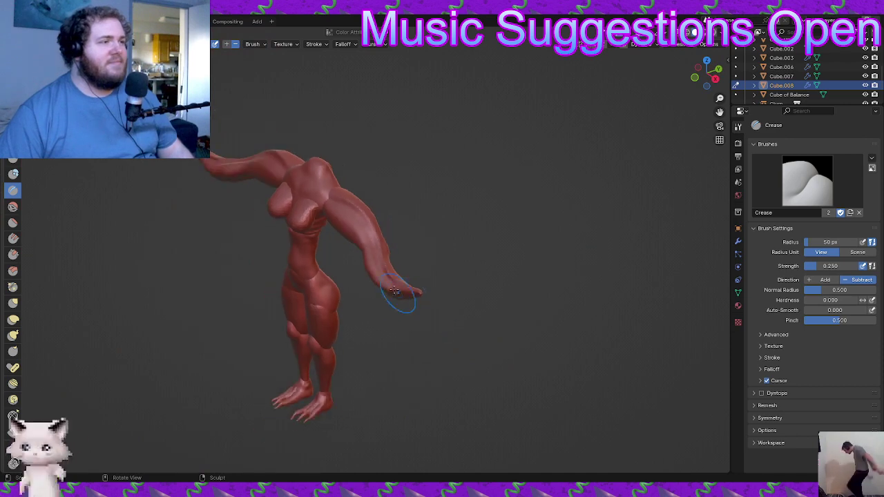
middle_drag(407, 301, 390, 284)
key(KP_8)
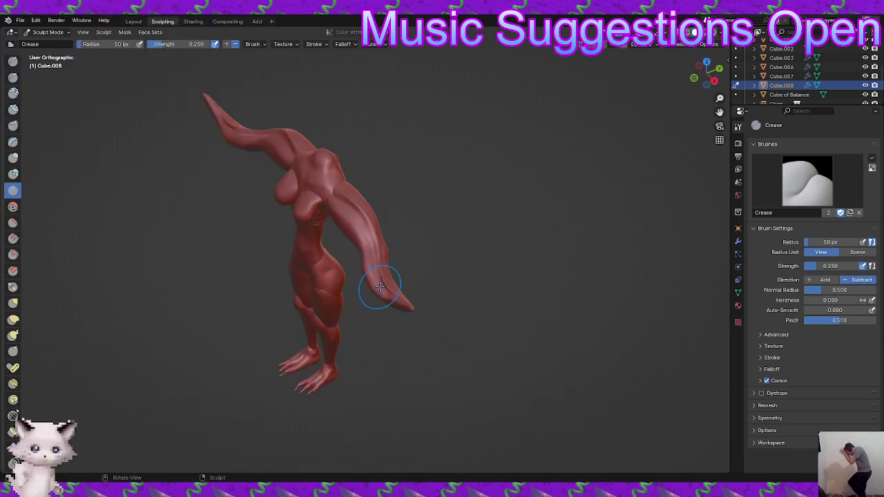
middle_drag(380, 287, 375, 290)
middle_drag(381, 252, 433, 215)
scroll(355, 239, up, 3)
scroll(405, 239, up, 2)
mouse_move(355, 239)
middle_down()
mouse_move(405, 239)
mouse_move(552, 285)
mouse_move(519, 253)
mouse_move(434, 286)
mouse_move(468, 262)
mouse_move(483, 286)
mouse_move(509, 263)
mouse_move(499, 264)
middle_up()
key(KP_5)
scroll(483, 286, down, 3)
key(KP_5)
key(KP_5)
key(KP_5)
key(KP_5)
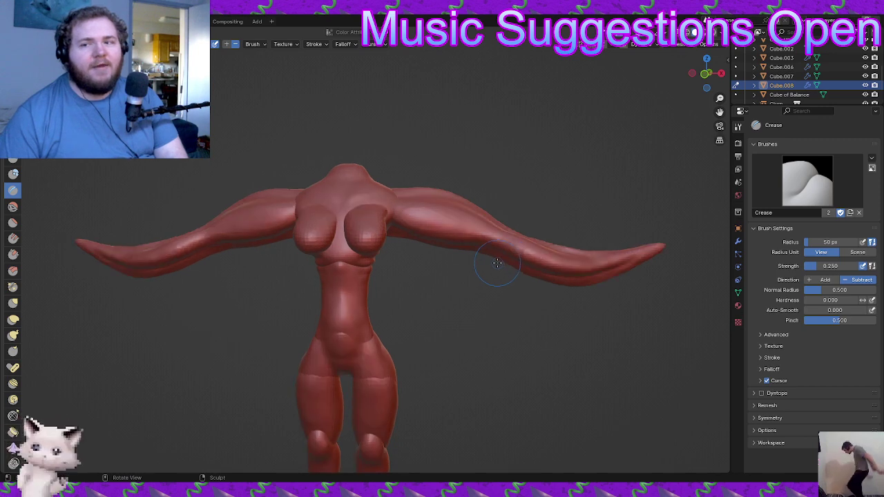
mouse_move(495, 263)
middle_down()
mouse_move(557, 250)
mouse_move(461, 268)
mouse_move(316, 264)
mouse_move(424, 256)
mouse_move(474, 270)
mouse_move(490, 263)
mouse_move(509, 281)
middle_up()
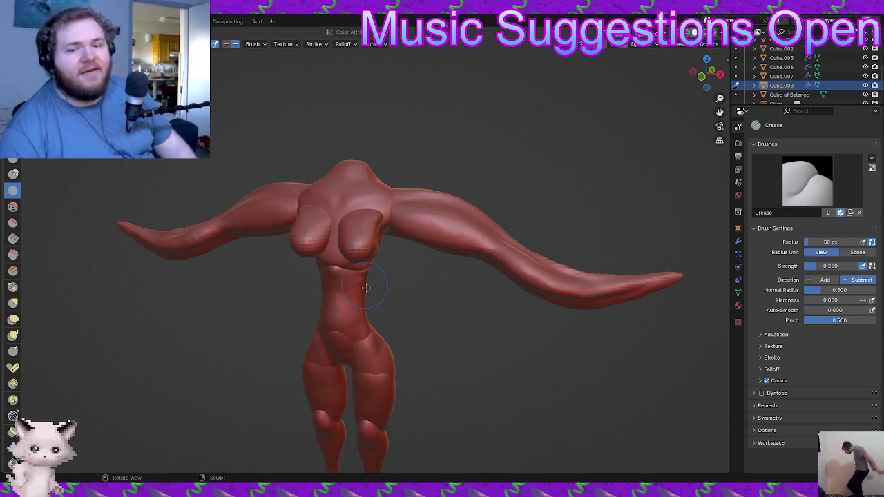
middle_drag(435, 286, 433, 277)
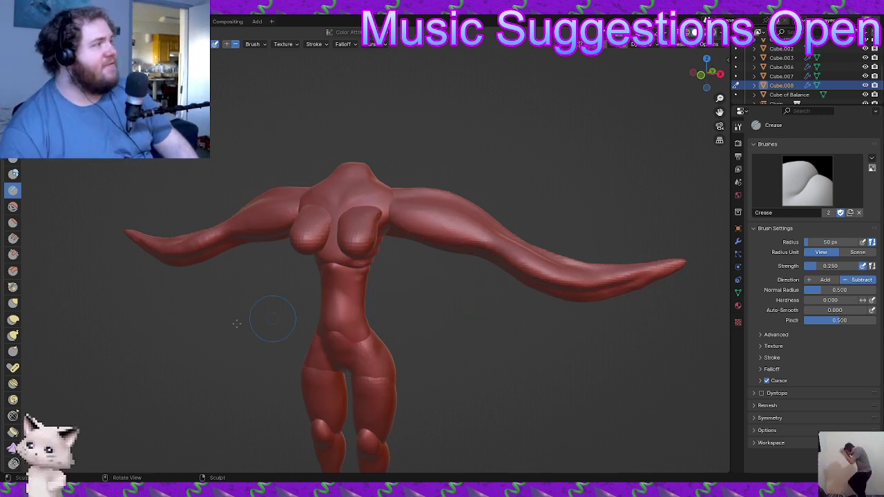
- Switch to Object Mode and start annotating an angular hand outline off the tip of the arm
key(ctrl+Tab)
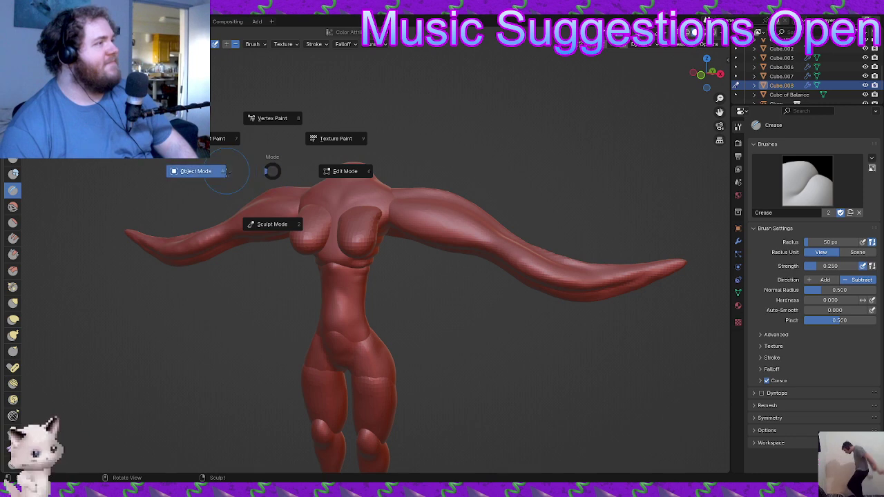
click(198, 170)
drag(13, 181, 66, 183)
mouse_move(145, 239)
shift+middle_down()
mouse_move(355, 302)
mouse_move(349, 288)
mouse_move(284, 255)
shift+middle_up()
middle_drag(466, 294, 138, 283)
scroll(406, 304, up, 2)
middle_drag(362, 318, 391, 295)
drag(380, 251, 400, 196)
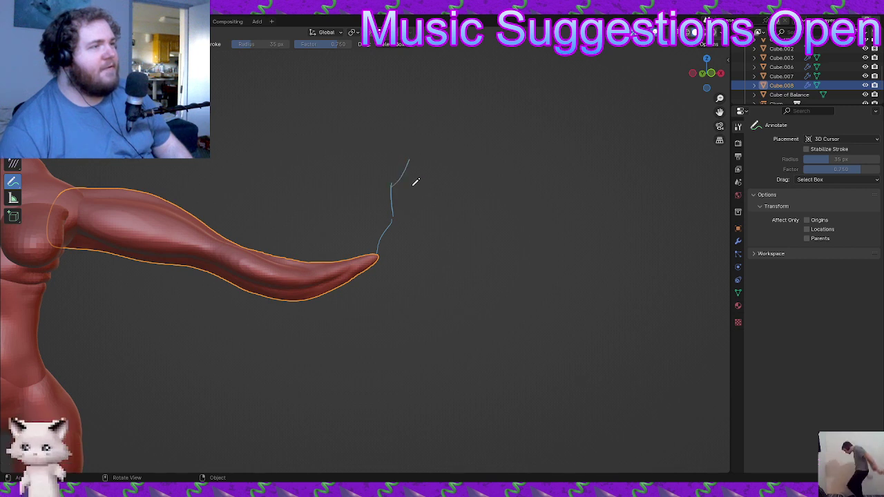
- Complete the annotated hand outline with inner curves and a pointed shape on its outer side
key(ctrl+z)
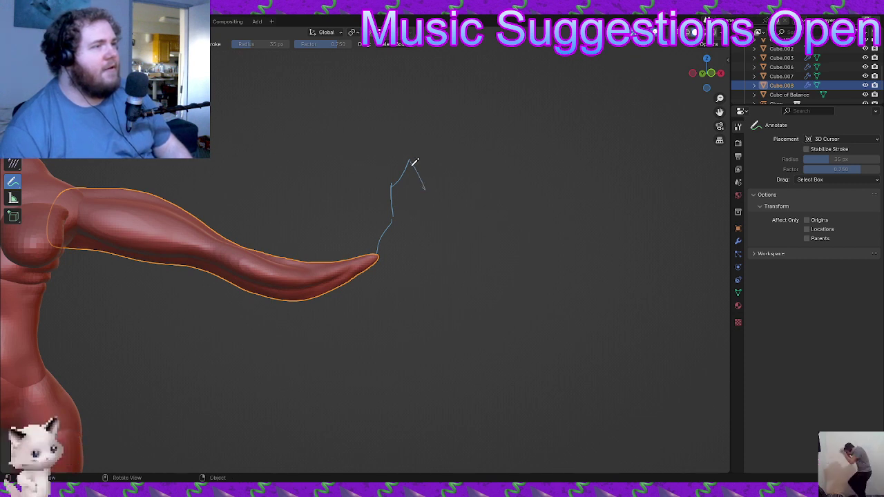
mouse_move(392, 187)
mouse_down()
mouse_move(411, 171)
mouse_move(395, 215)
mouse_move(388, 212)
mouse_up()
key(ctrl+z)
key(ctrl+z)
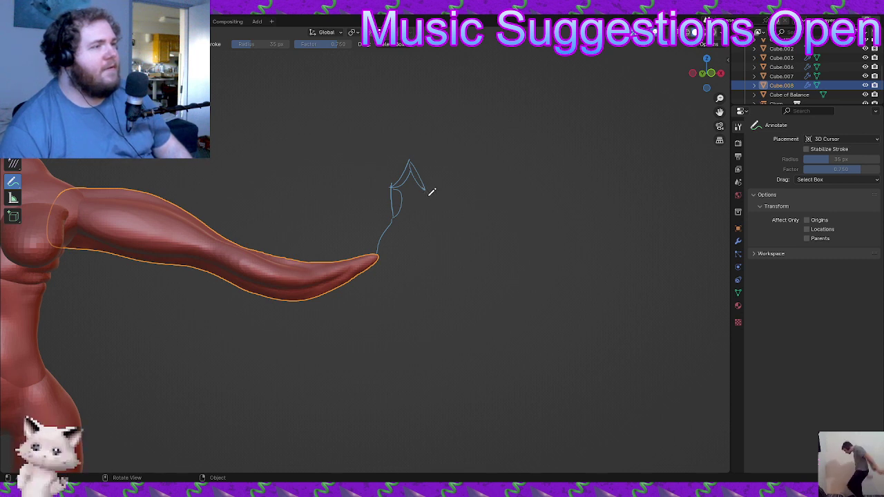
mouse_move(436, 209)
mouse_down()
mouse_move(395, 234)
mouse_move(430, 217)
mouse_up()
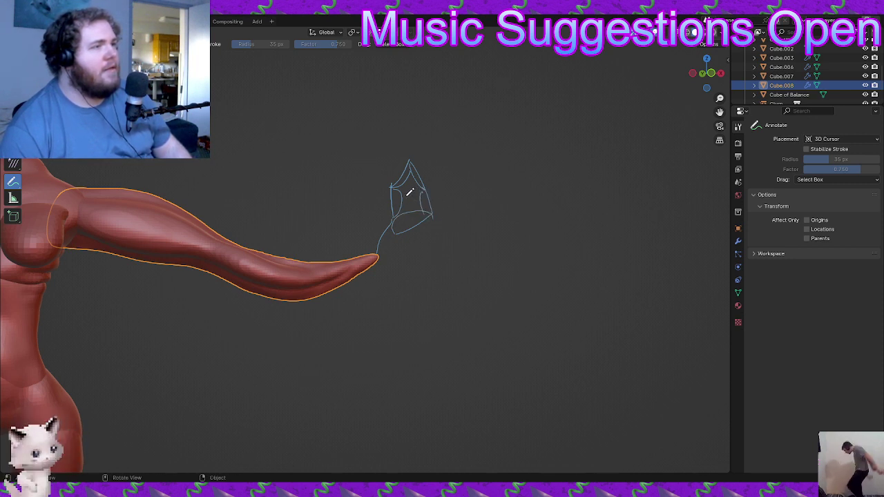
drag(407, 188, 413, 203)
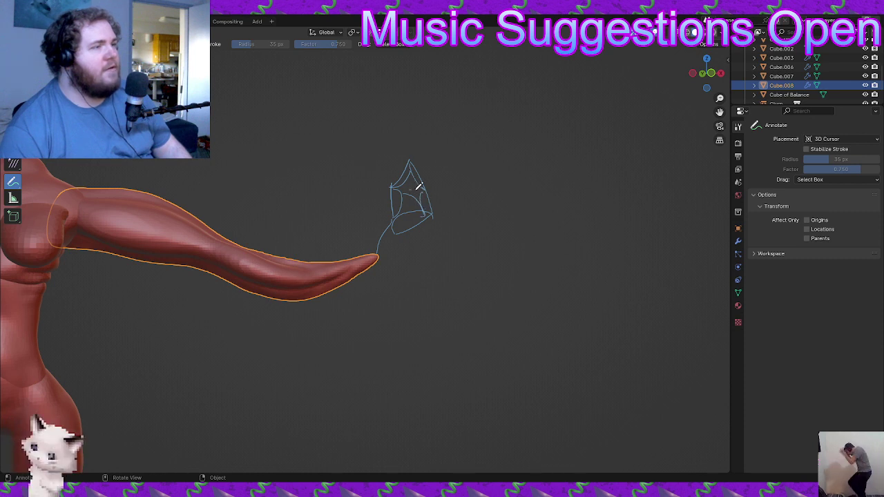
drag(444, 201, 433, 214)
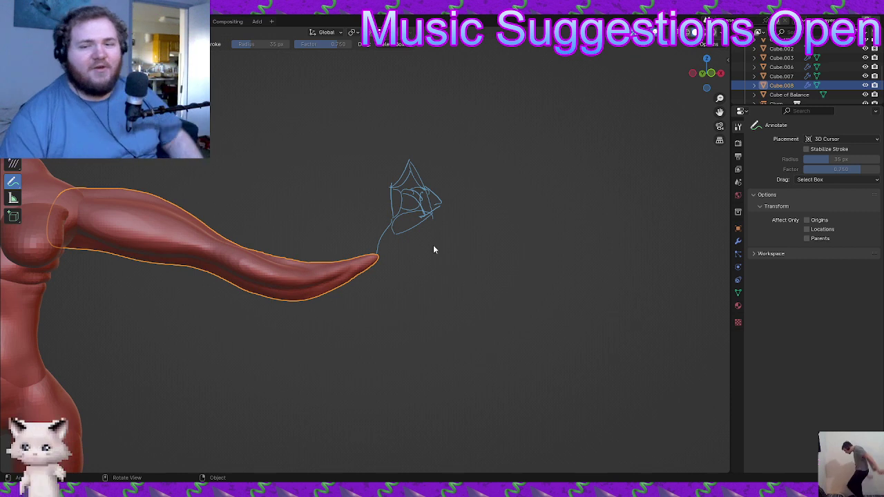
- Erase the hand annotation beside the arm's tip and return to sculpting the arm
mouse_move(13, 183)
mouse_down()
mouse_move(31, 188)
mouse_move(49, 240)
mouse_up()
mouse_move(412, 176)
mouse_down()
mouse_move(375, 258)
mouse_move(438, 209)
mouse_up()
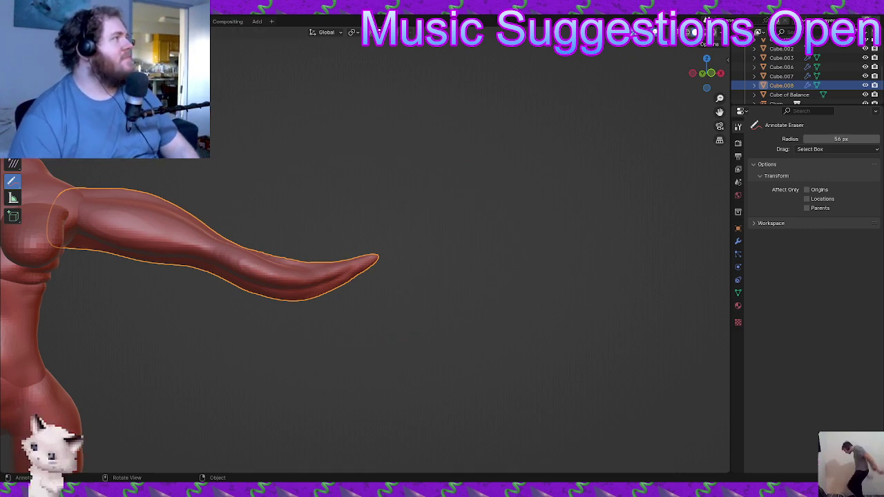
click(102, 21)
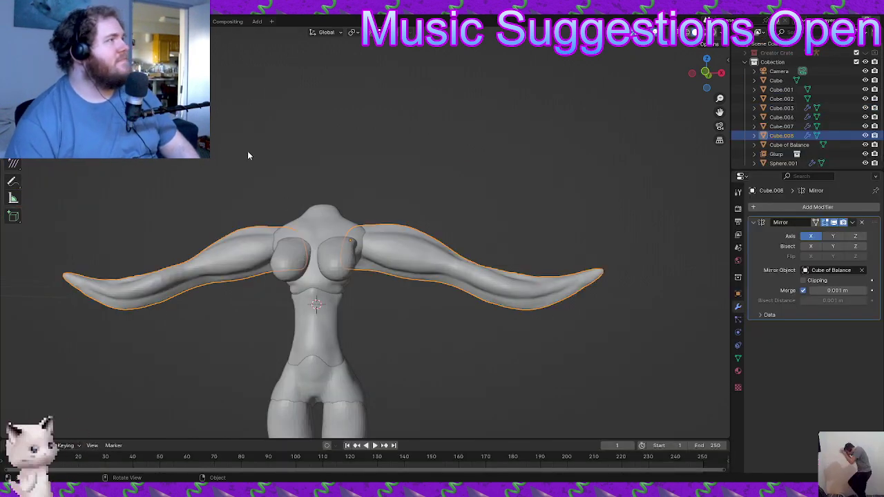
key(ctrl+Page_Down)
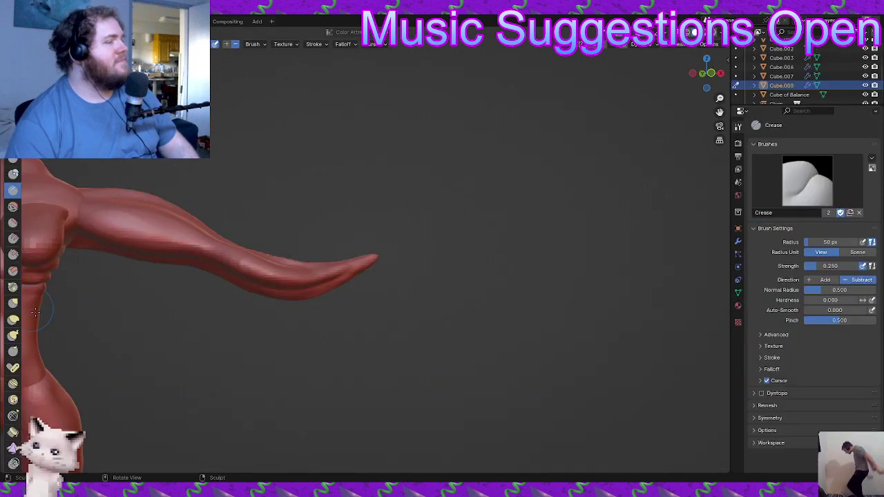
- Crease the muscle groove along the top of the arm from the forearm past the elbow into the upper arm
mouse_move(379, 231)
middle_down()
mouse_move(322, 236)
mouse_move(386, 277)
mouse_move(379, 258)
mouse_move(342, 244)
mouse_move(362, 213)
mouse_move(391, 264)
mouse_move(381, 276)
mouse_move(373, 232)
mouse_move(360, 269)
mouse_move(380, 272)
middle_up()
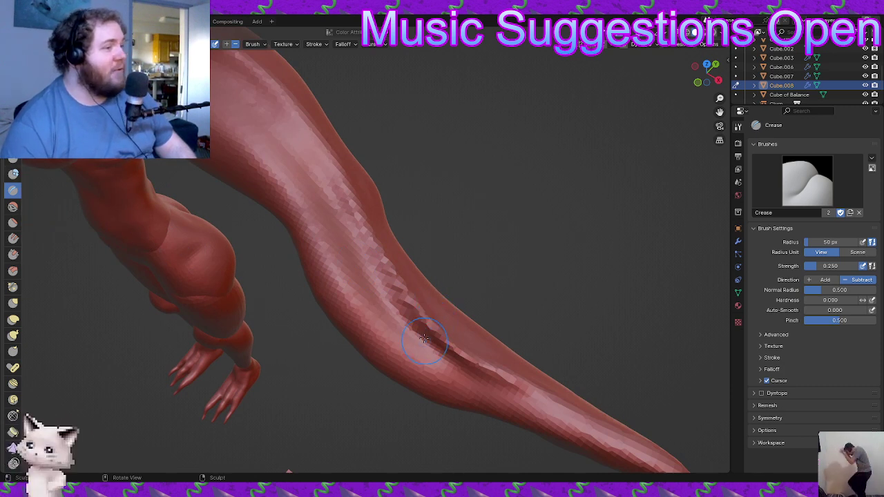
mouse_move(401, 320)
mouse_down()
mouse_move(348, 220)
mouse_move(337, 221)
mouse_move(325, 188)
mouse_move(275, 128)
mouse_up()
middle_drag(274, 128, 449, 292)
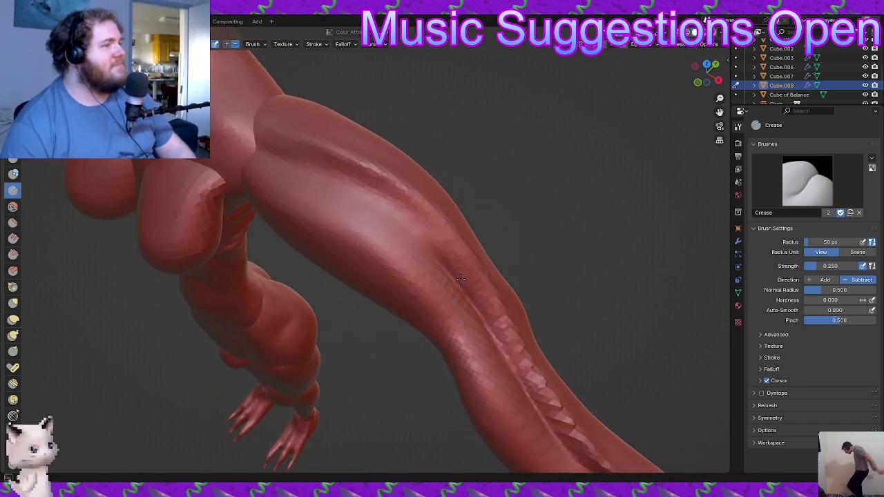
mouse_move(420, 239)
mouse_down()
mouse_move(313, 170)
mouse_move(395, 205)
mouse_up()
drag(445, 250, 458, 255)
mouse_move(456, 293)
middle_down()
mouse_move(410, 322)
mouse_move(449, 296)
middle_up()
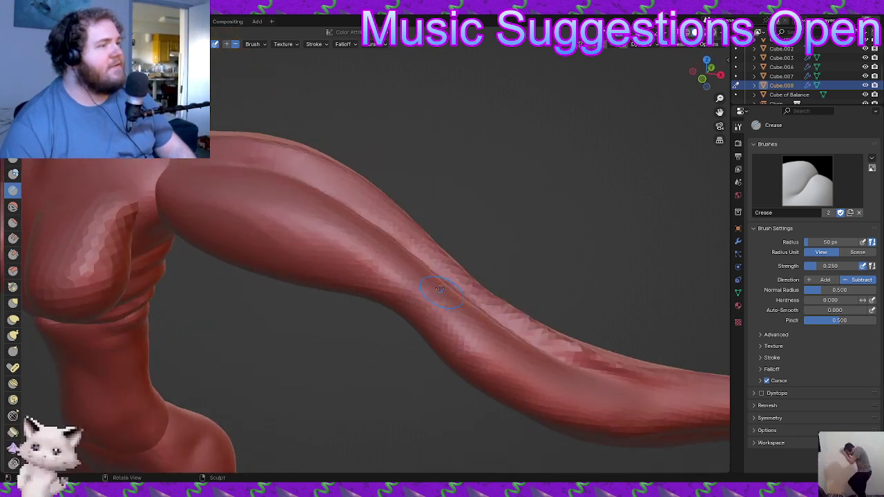
mouse_move(380, 250)
middle_down()
mouse_move(401, 311)
mouse_move(394, 300)
mouse_move(417, 290)
mouse_move(433, 298)
mouse_move(354, 363)
middle_up()
scroll(352, 367, down, 5)
mouse_move(380, 320)
middle_down()
mouse_move(358, 319)
mouse_move(426, 306)
mouse_move(406, 289)
mouse_move(370, 322)
mouse_move(385, 301)
mouse_move(378, 300)
middle_up()
scroll(425, 304, up, 2)
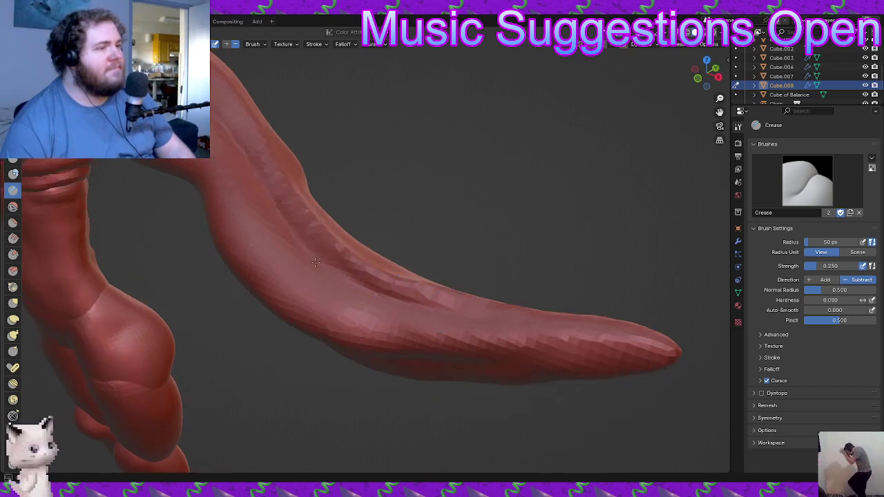
middle_drag(391, 294, 395, 274)
middle_drag(395, 273, 391, 270)
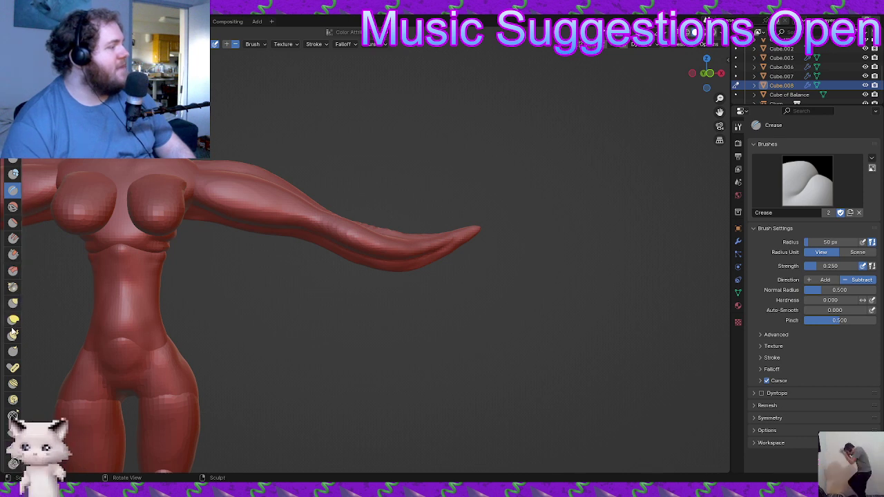
- Select the Inflate/Deflate brush and examine the arm shapes from the front and back of the figure
click(14, 171)
click(14, 161)
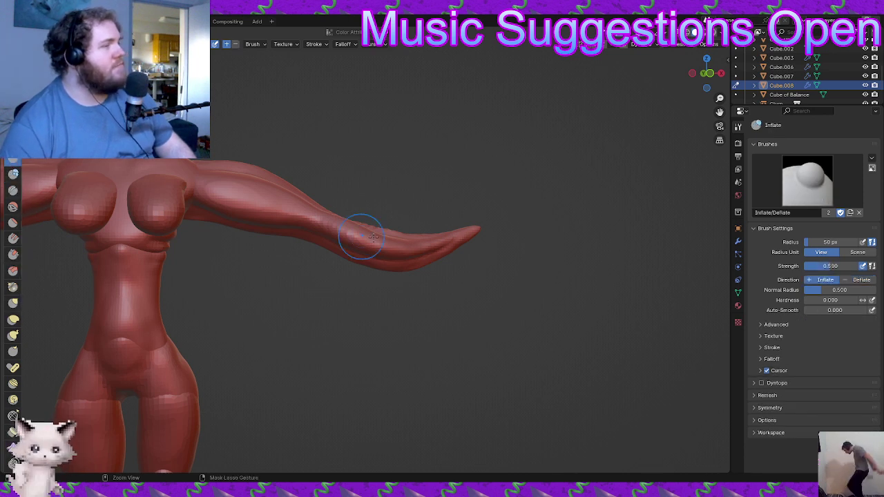
scroll(339, 241, down, 5)
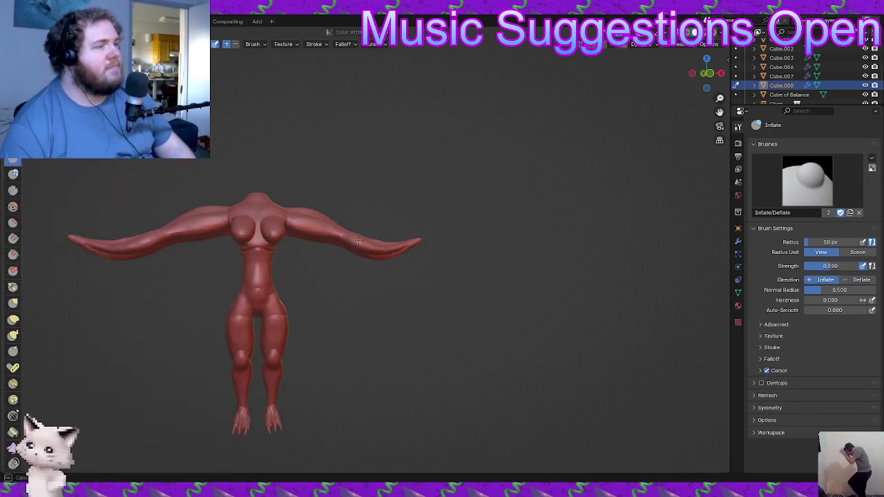
mouse_move(385, 251)
middle_down()
mouse_move(387, 290)
mouse_move(355, 276)
mouse_move(206, 272)
mouse_move(274, 199)
mouse_move(237, 210)
middle_up()
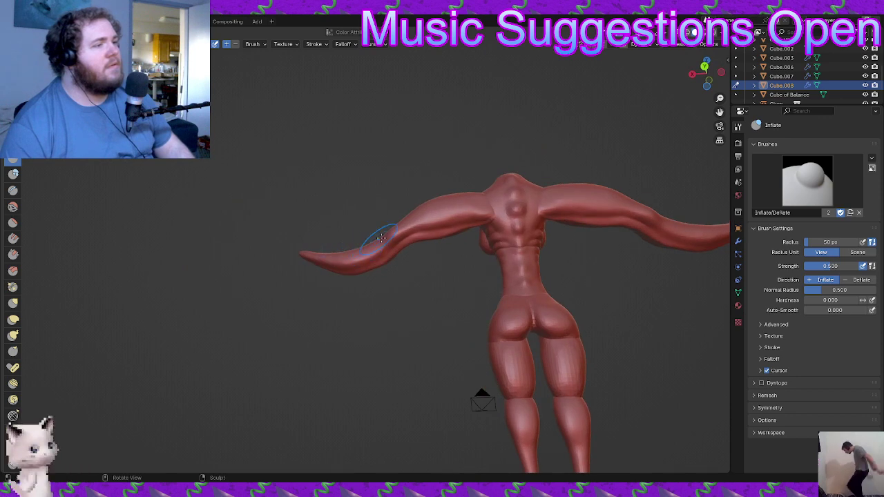
scroll(359, 249, up, 3)
middle_drag(352, 258, 379, 251)
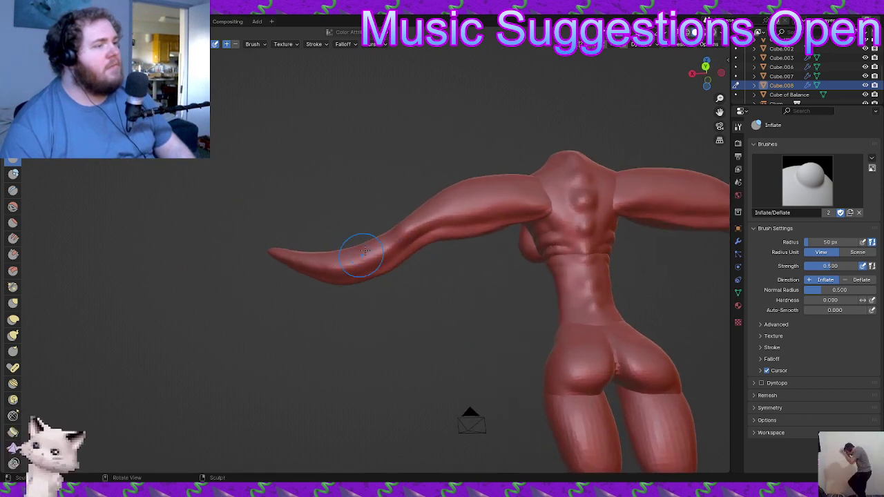
scroll(379, 243, down, 4)
mouse_move(361, 290)
middle_down()
mouse_move(454, 266)
mouse_move(391, 281)
mouse_move(498, 291)
mouse_move(468, 290)
mouse_move(458, 270)
mouse_move(418, 313)
mouse_move(401, 273)
middle_up()
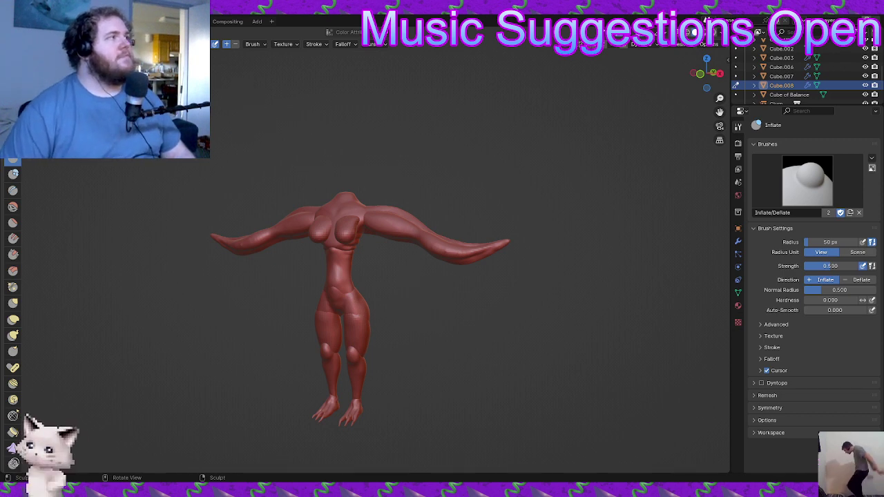
- In the Layout workspace, try to rotate the mirrored arms down to the body's sides about the Y axis
click(114, 21)
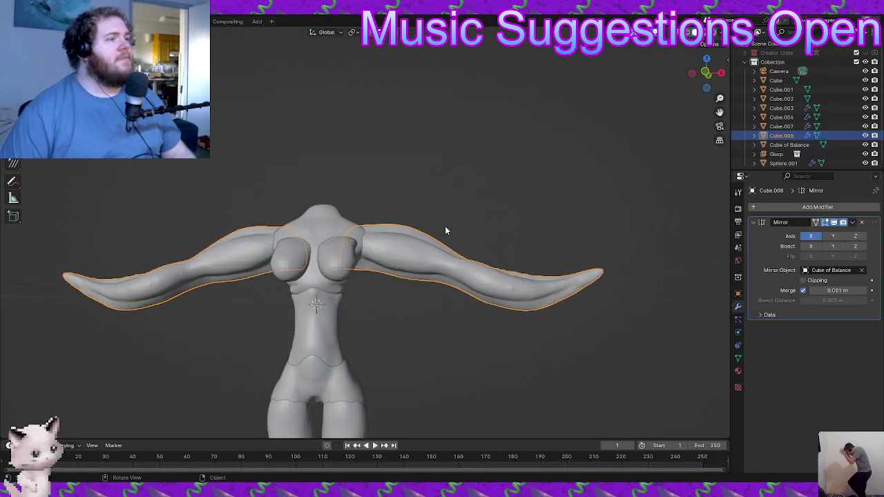
scroll(442, 229, down, 6)
mouse_move(461, 233)
middle_down()
mouse_move(473, 246)
mouse_move(474, 235)
middle_up()
key(r)
key(x)
key(y)
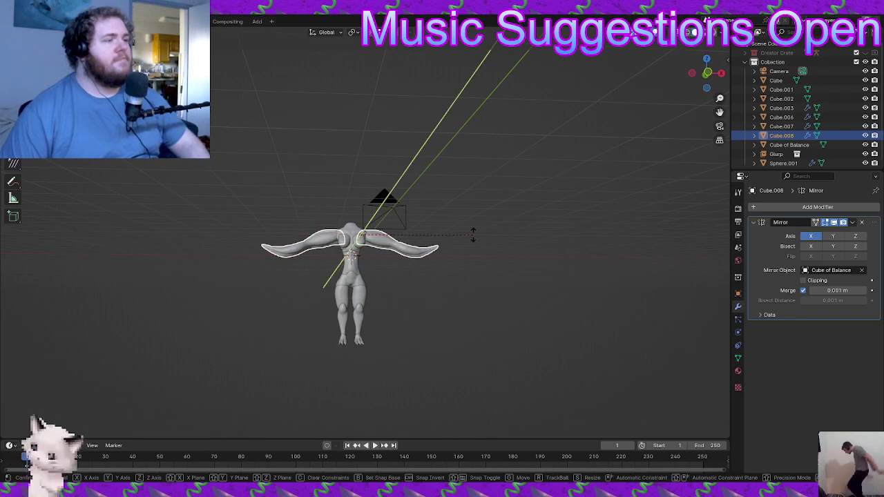
click(410, 352)
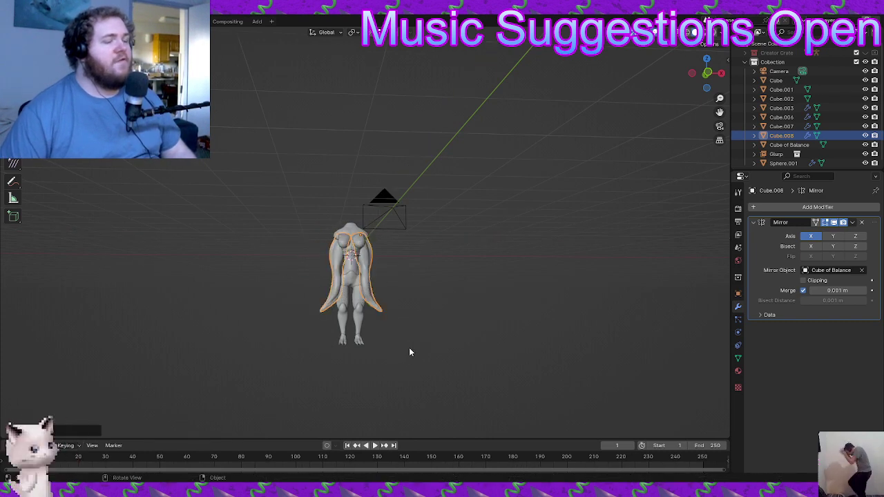
middle_drag(422, 291, 294, 276)
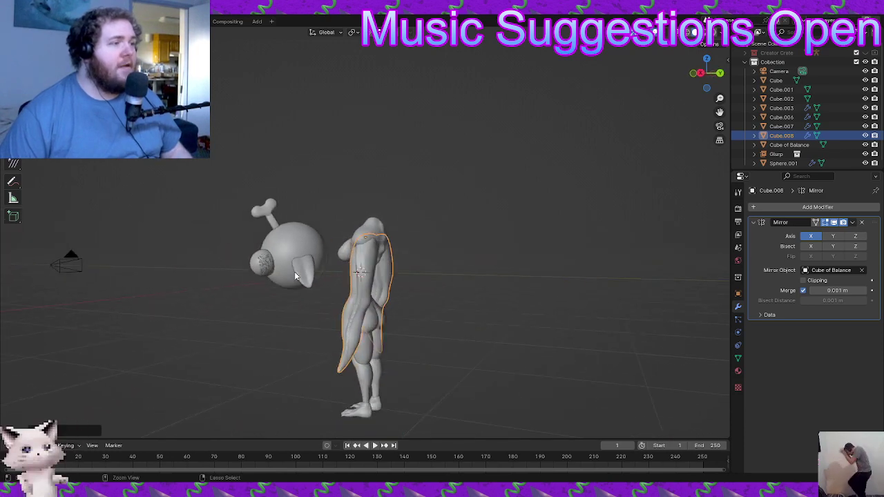
key(ctrl+z)
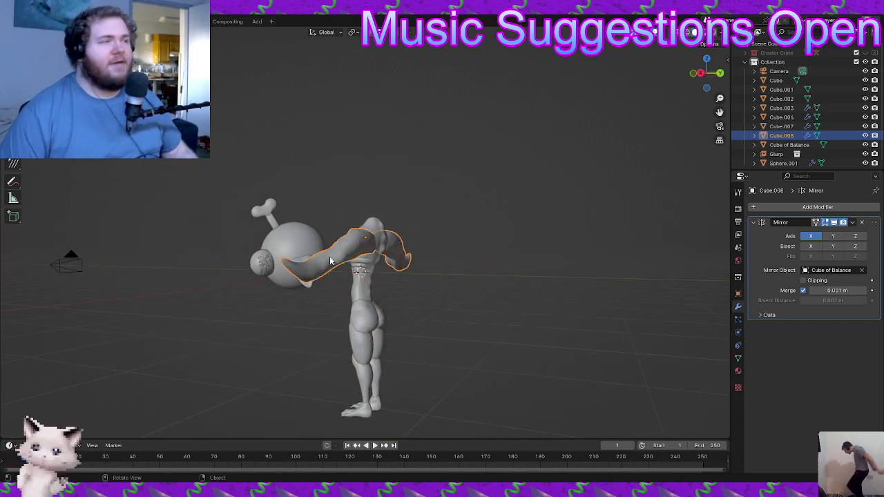
- Annotate a rounded head outline from the back of the neck over the skull to the forehead in side view
click(340, 108)
middle_drag(339, 108, 365, 118)
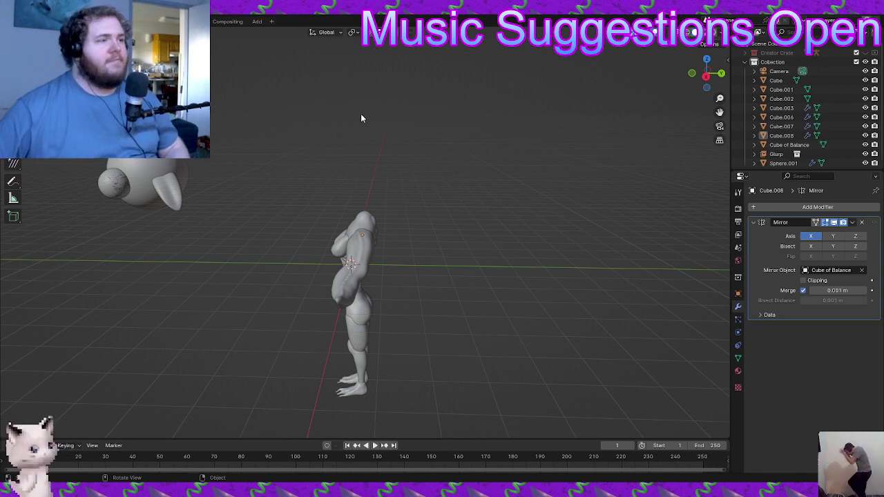
drag(13, 181, 61, 215)
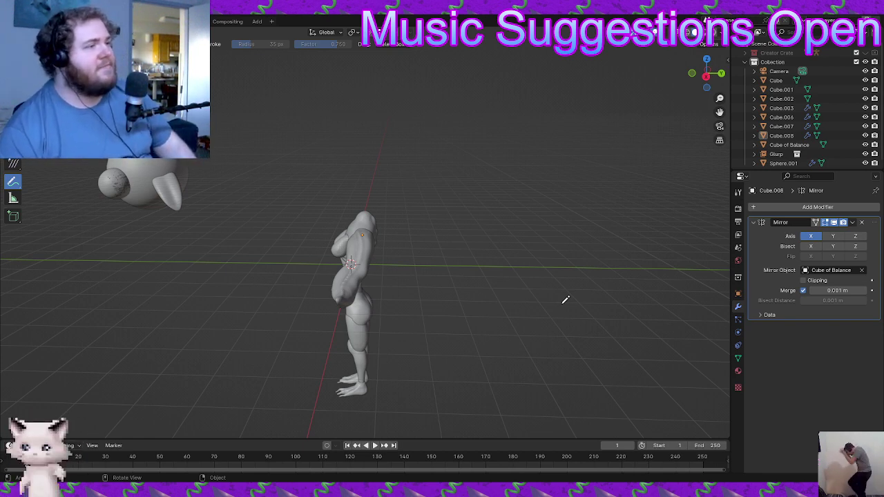
middle_drag(423, 240, 468, 235)
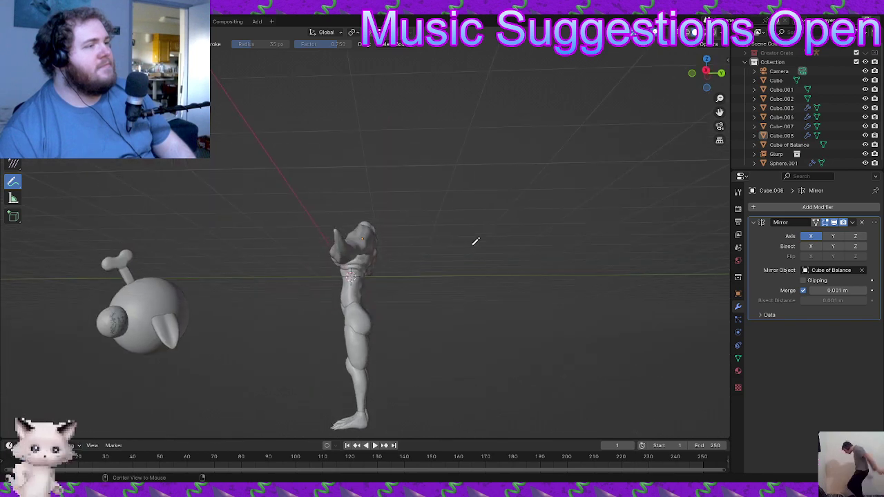
middle_drag(432, 292, 376, 289)
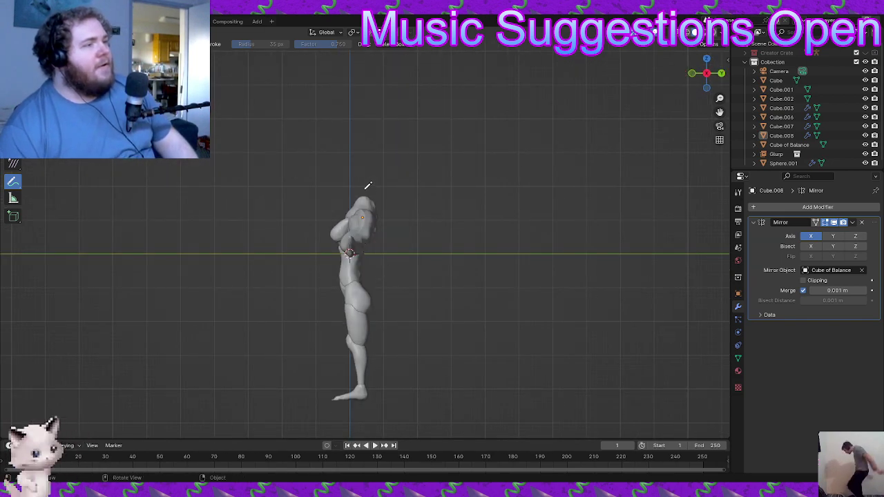
mouse_move(381, 214)
mouse_down()
mouse_move(420, 111)
mouse_move(318, 173)
mouse_up()
key(ctrl+z)
mouse_move(374, 233)
mouse_down()
mouse_move(426, 168)
mouse_move(325, 178)
mouse_up()
key(ctrl+z)
mouse_move(376, 242)
mouse_down()
mouse_move(426, 154)
mouse_move(317, 177)
mouse_move(318, 221)
mouse_up()
key(ctrl+z)
- Try several annotated snout and jaw profiles running forward from the head outline's forehead
drag(312, 158, 315, 179)
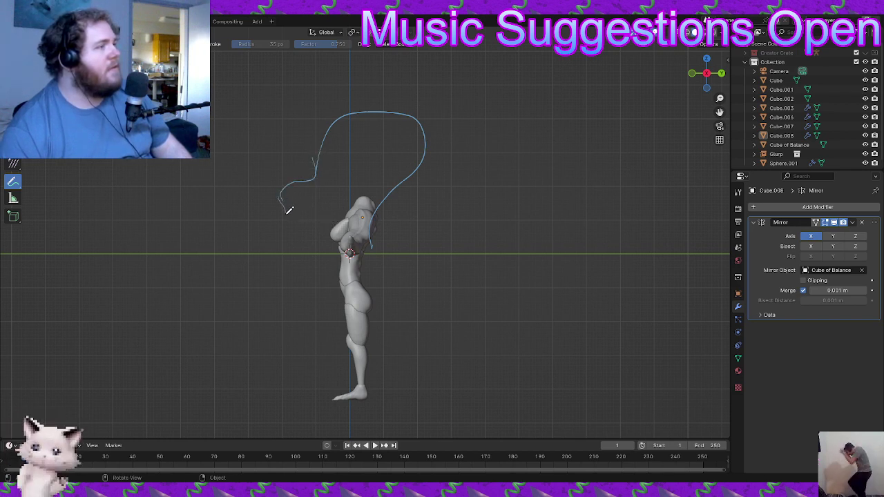
key(ctrl+z)
key(ctrl+z)
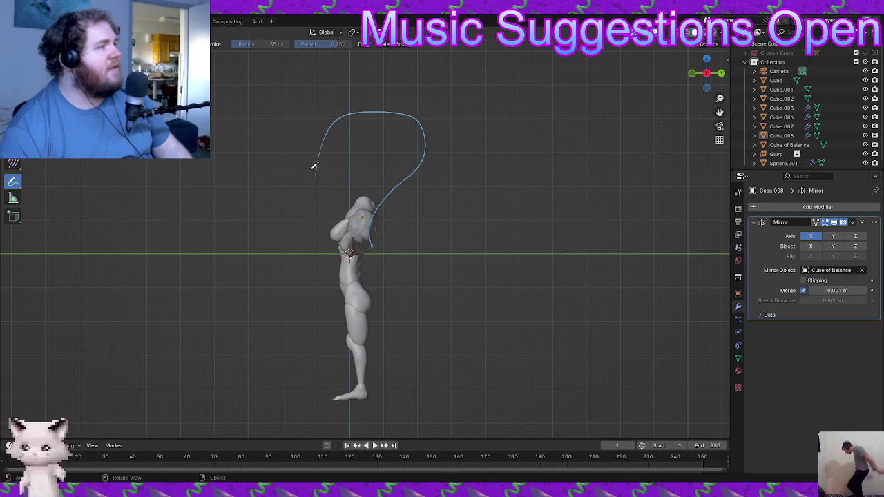
key(ctrl+z)
drag(316, 174, 284, 177)
key(ctrl+z)
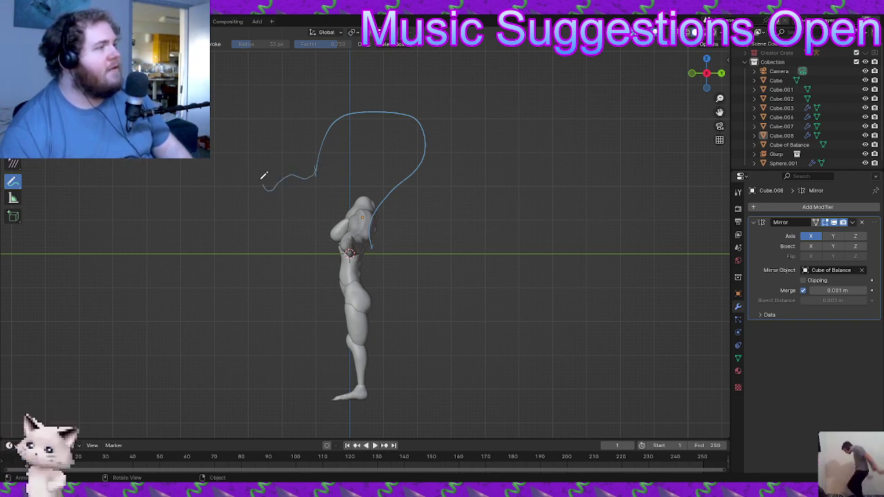
key(ctrl+z)
key(ctrl+z)
drag(291, 193, 322, 188)
key(ctrl+z)
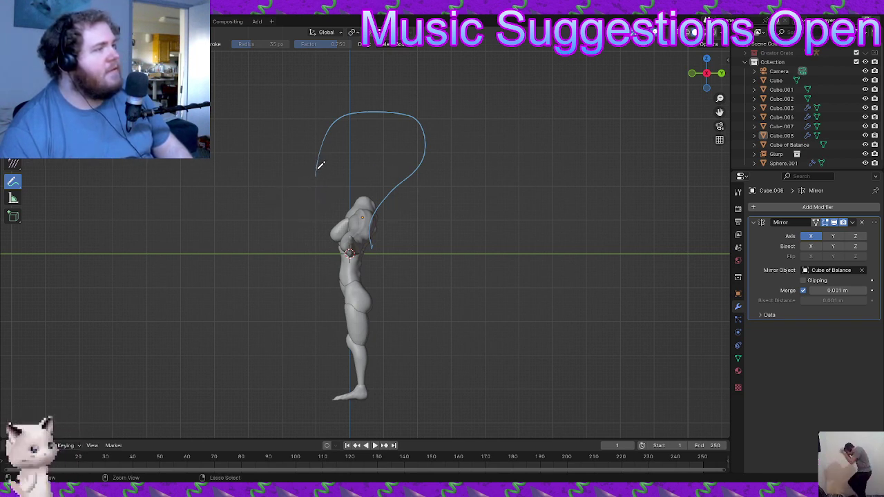
drag(286, 192, 292, 189)
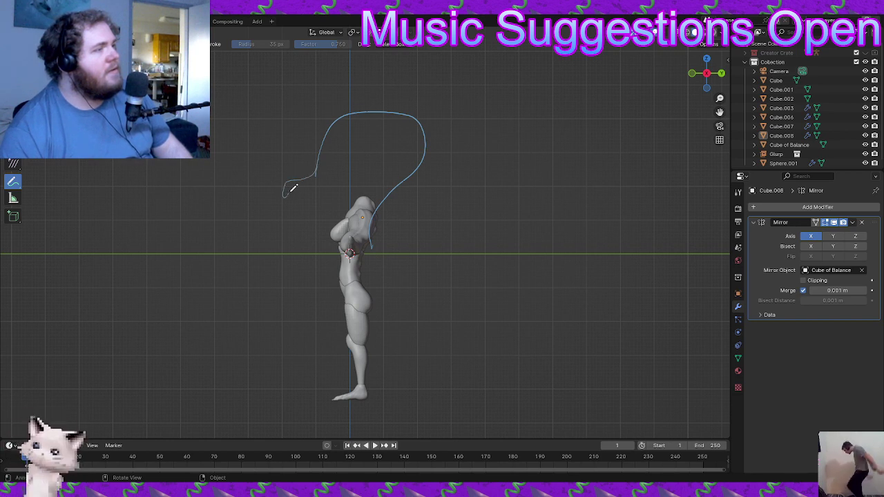
key(ctrl+z)
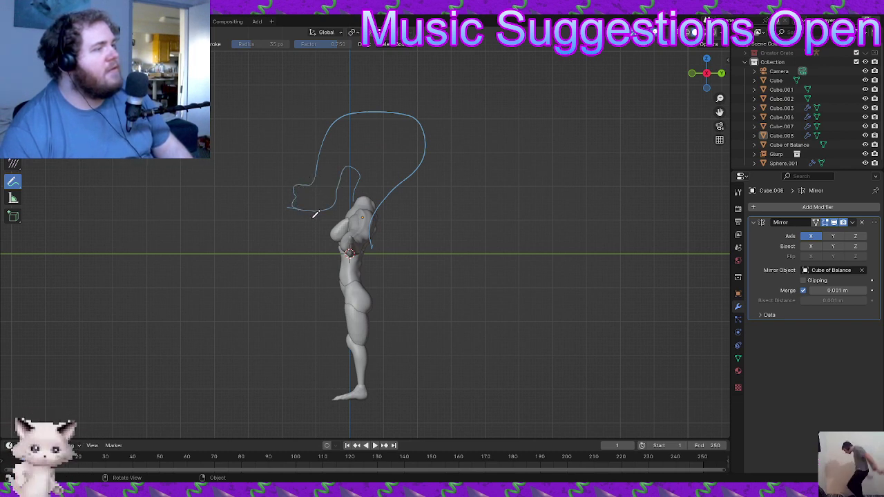
- Erase the annotated head profile with the Annotate Eraser
mouse_move(12, 182)
mouse_down()
mouse_move(41, 185)
mouse_move(83, 240)
mouse_up()
mouse_move(302, 309)
middle_down()
mouse_move(560, 298)
mouse_move(505, 311)
mouse_move(319, 299)
mouse_move(347, 296)
mouse_move(361, 251)
middle_up()
mouse_move(361, 250)
mouse_down()
mouse_move(405, 93)
mouse_move(436, 125)
mouse_up()
drag(332, 228, 286, 205)
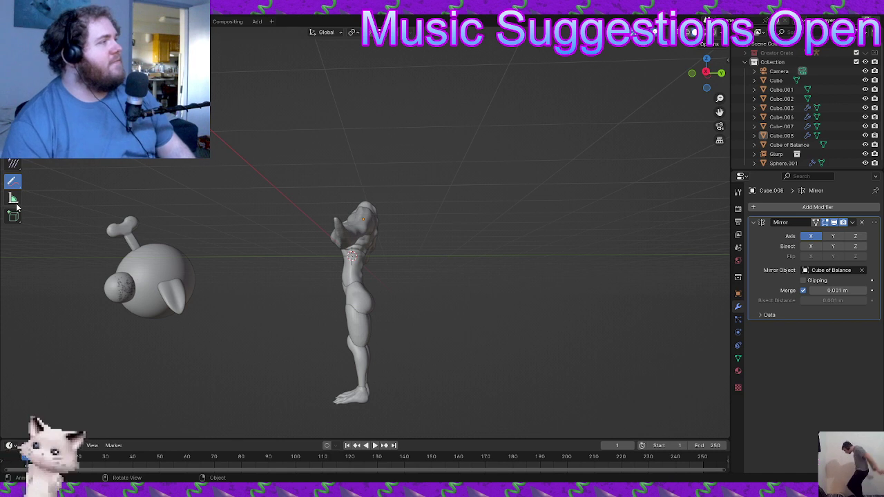
- Annotate a new side profile with a rounder skull and a raised snout above the body
drag(6, 186, 69, 182)
middle_drag(408, 243, 407, 263)
alt+middle_drag(334, 278, 353, 195)
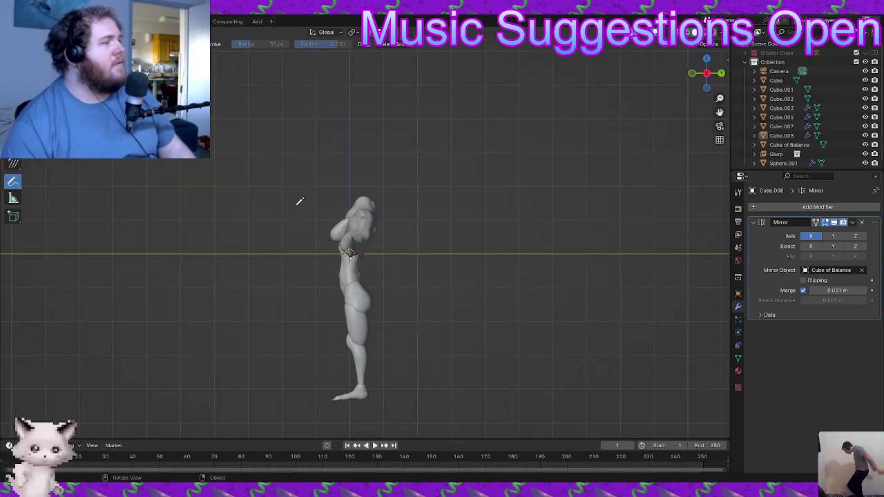
mouse_move(312, 157)
mouse_down()
mouse_move(415, 87)
mouse_move(431, 193)
mouse_move(378, 236)
mouse_up()
key(ctrl+z)
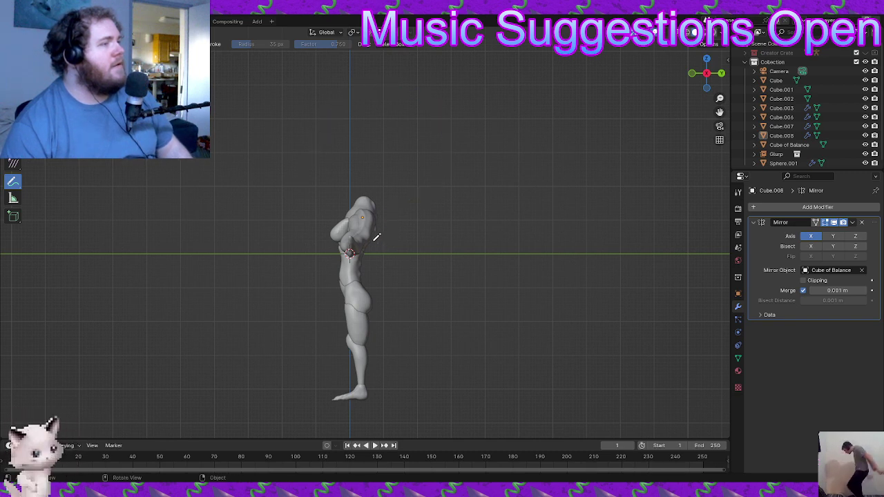
mouse_move(398, 167)
mouse_down()
mouse_move(327, 84)
mouse_move(302, 107)
mouse_up()
key(ctrl+z)
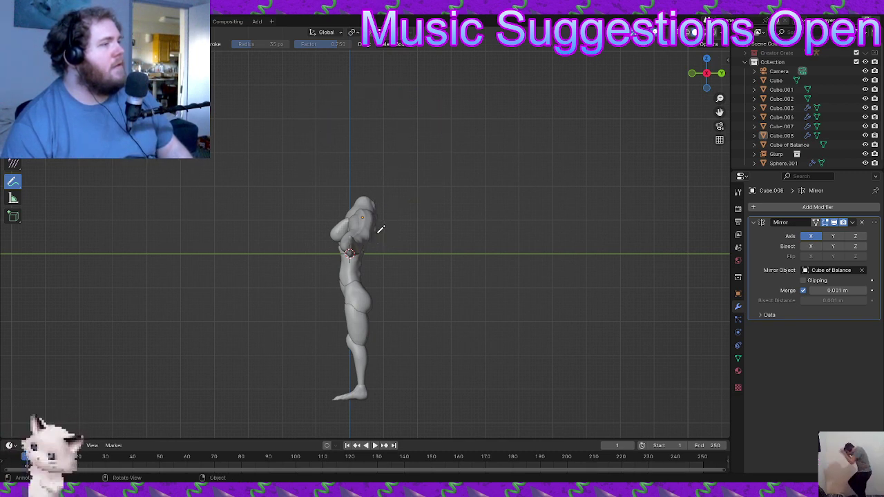
drag(391, 186, 332, 190)
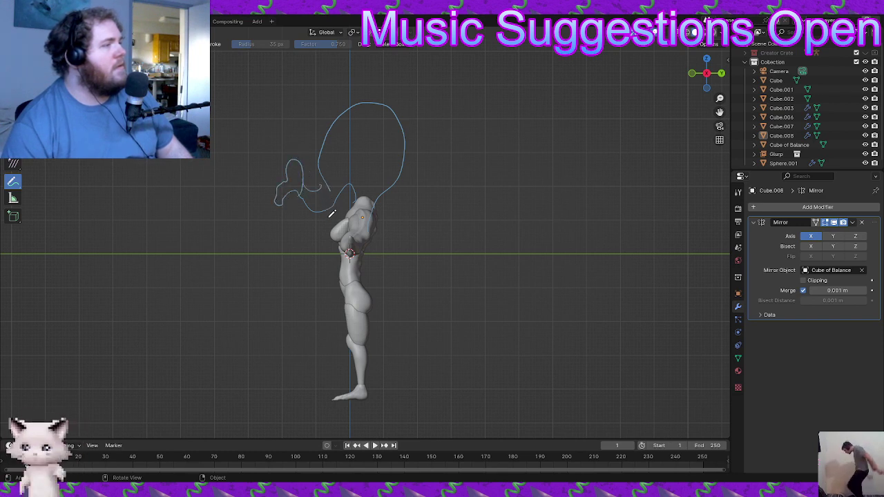
- Undo the strokes of the new head profile annotation
key(ctrl+z)
key(ctrl+z)
key(ctrl+z)
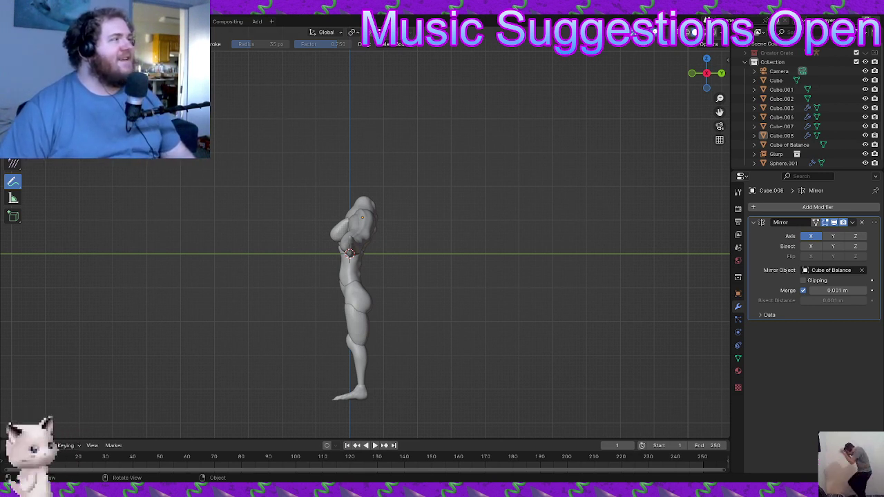
- Add a Path curve at the 3D cursor and rotate it about the Z axis to lie along the Y axis
key(w)
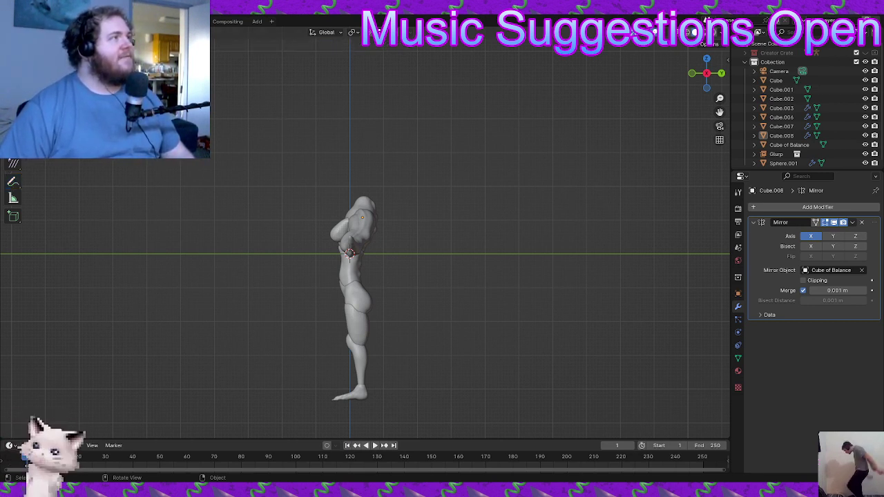
key(shift+a)
mouse_move(350, 117)
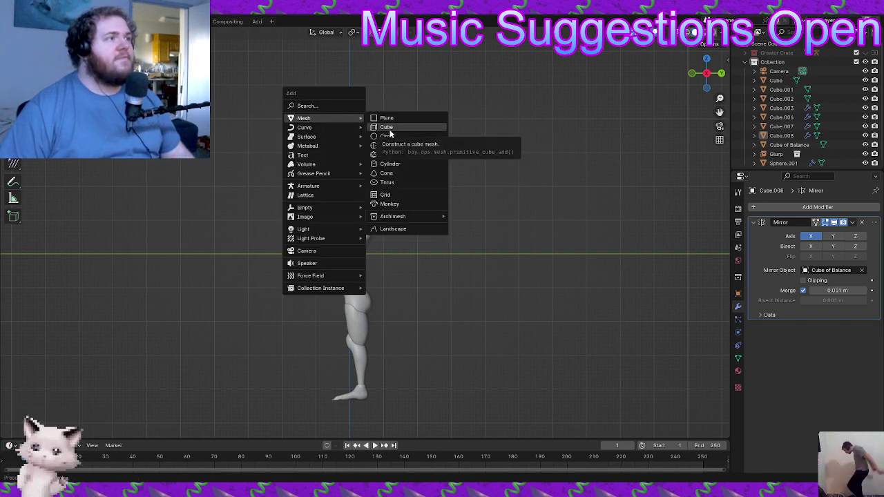
mouse_move(314, 127)
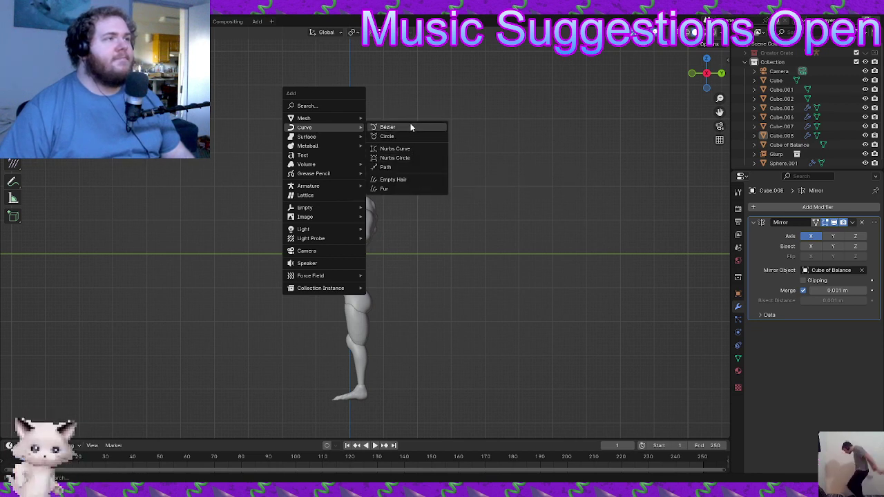
click(393, 168)
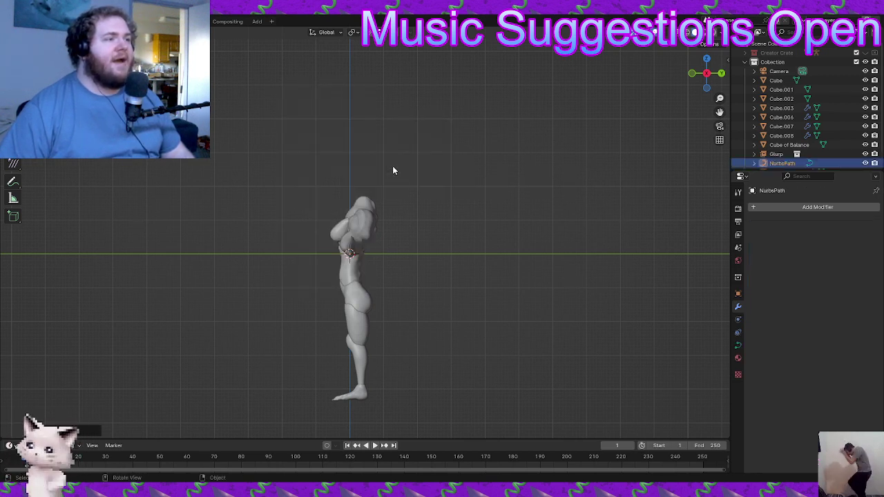
key(r)
key(z)
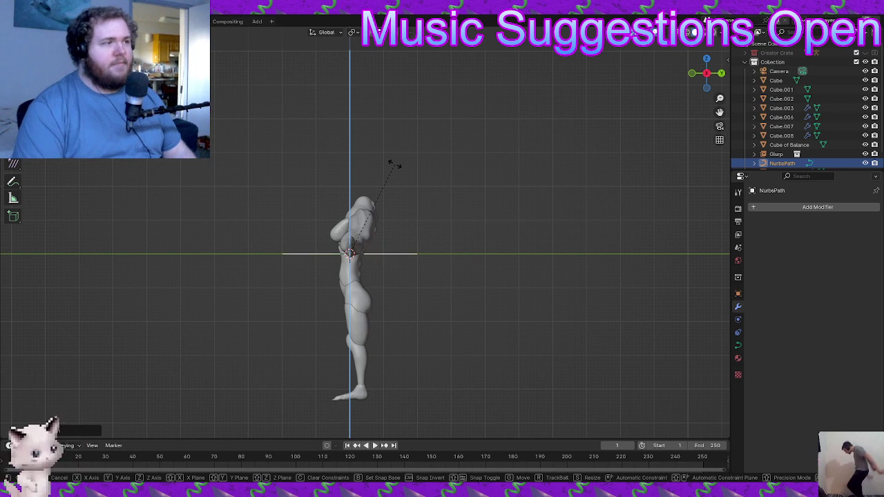
key(Return)
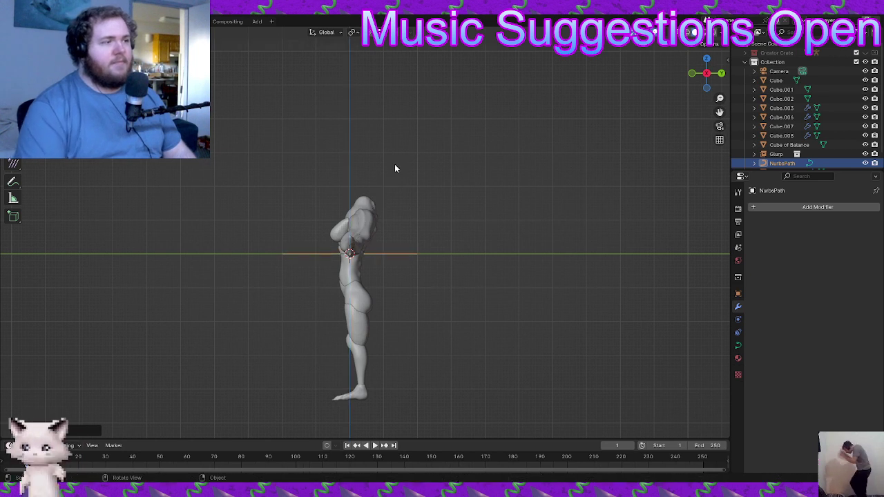
- Increase the path's round bevel depth in its geometry settings to turn the curve into a thin tube
click(738, 346)
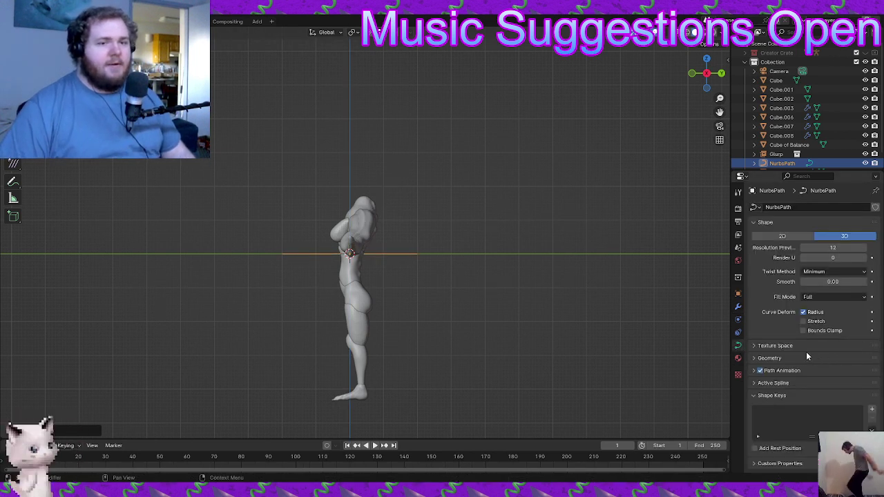
click(808, 357)
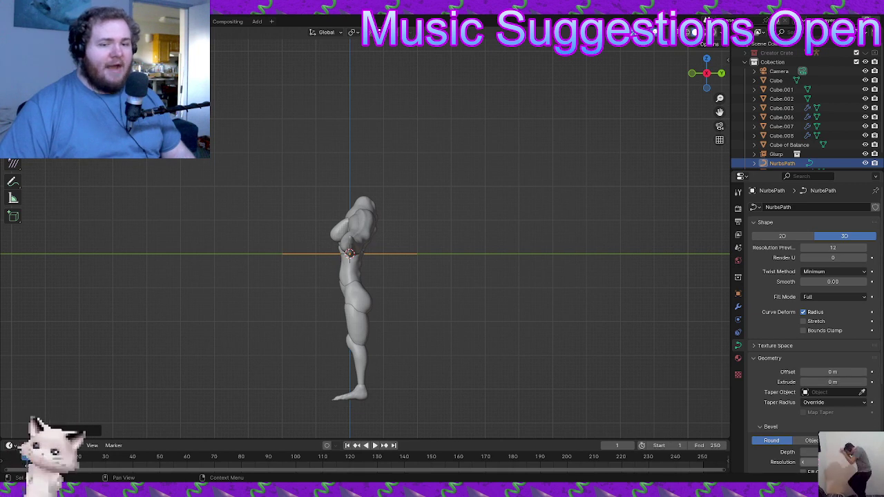
click(862, 452)
click(862, 452)
click(863, 452)
click(862, 452)
click(863, 453)
click(863, 452)
- Raise the path above the body and, in Edit Mode, move its rear end point down onto the top of the torso
key(g)
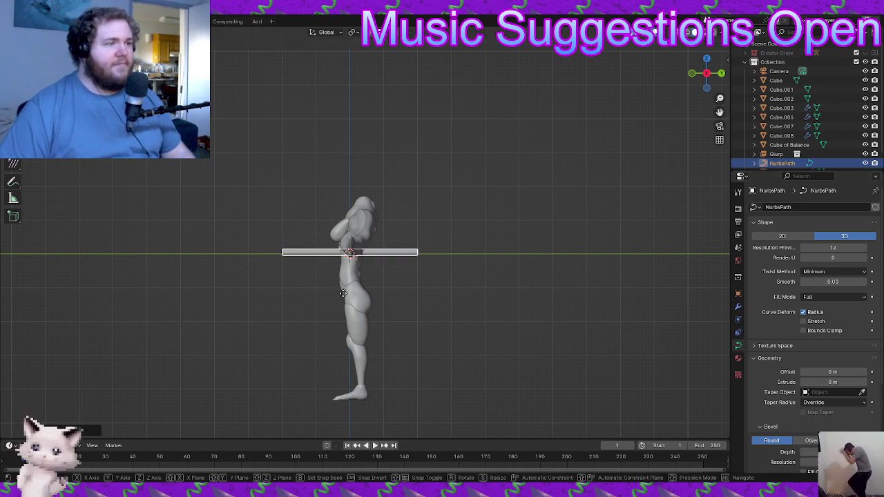
click(325, 206)
key(ctrl+Tab)
click(389, 214)
click(395, 166)
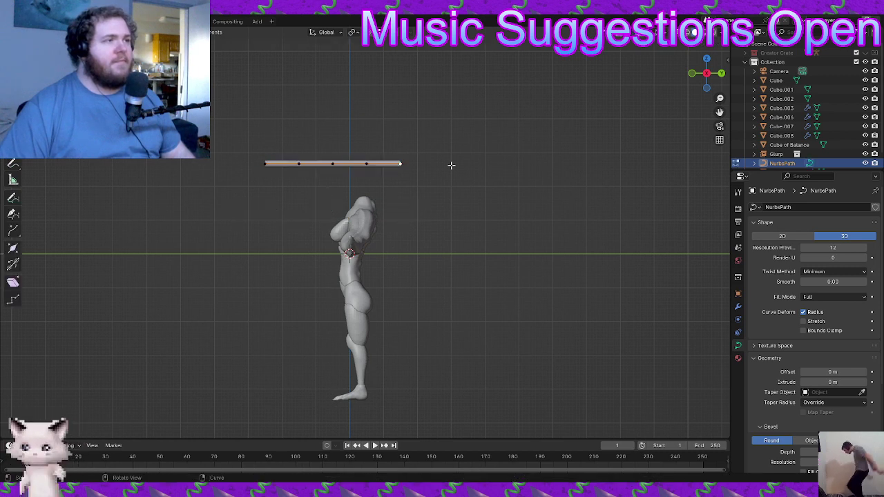
key(g)
click(440, 209)
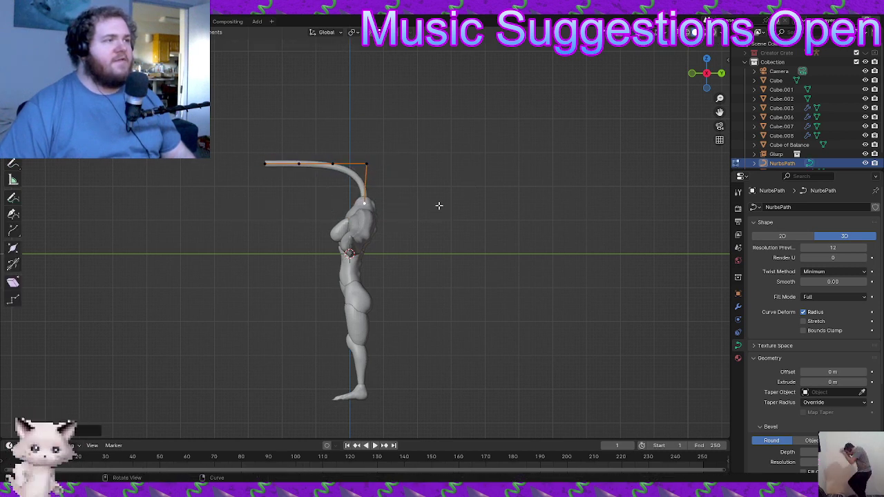
- Move the next two control points back and up so the curve arcs along the rear and crown of the head
drag(370, 159, 402, 151)
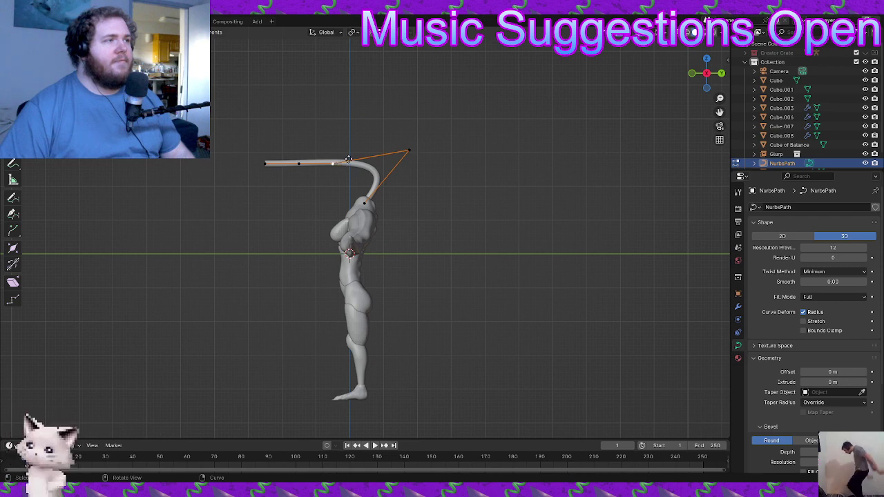
key(g)
click(398, 108)
key(g)
right_click(331, 127)
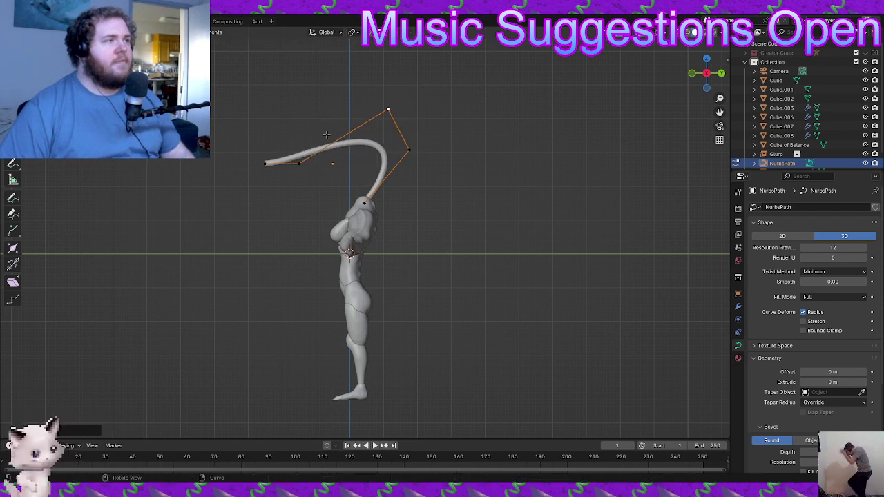
- Pull the remaining front control point back toward the crown and lower the curve's front end point
key(g)
click(345, 164)
click(265, 165)
key(g)
drag(289, 189, 293, 190)
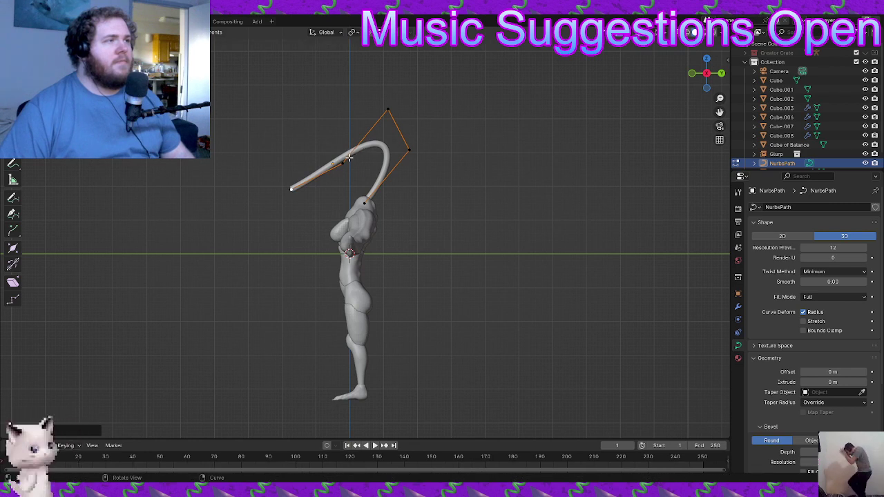
- Subdivide the segment between the crown and face control points and move the new point up and forward as the forehead
key(b)
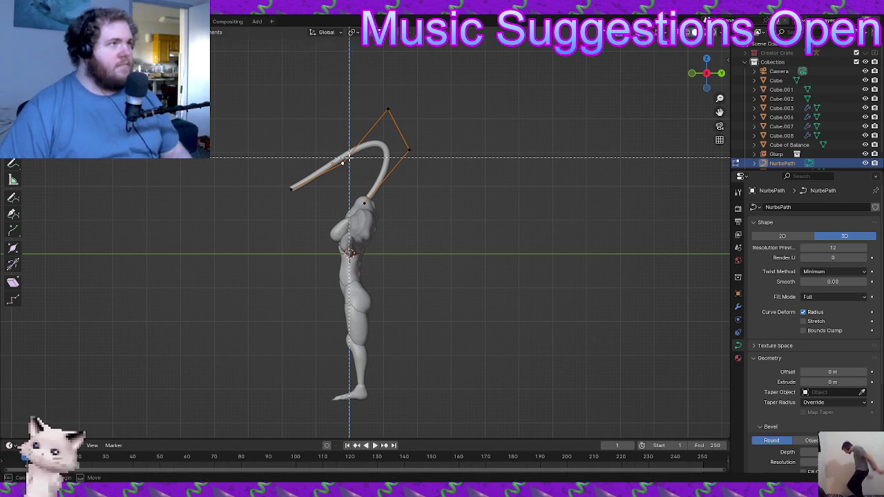
key(Escape)
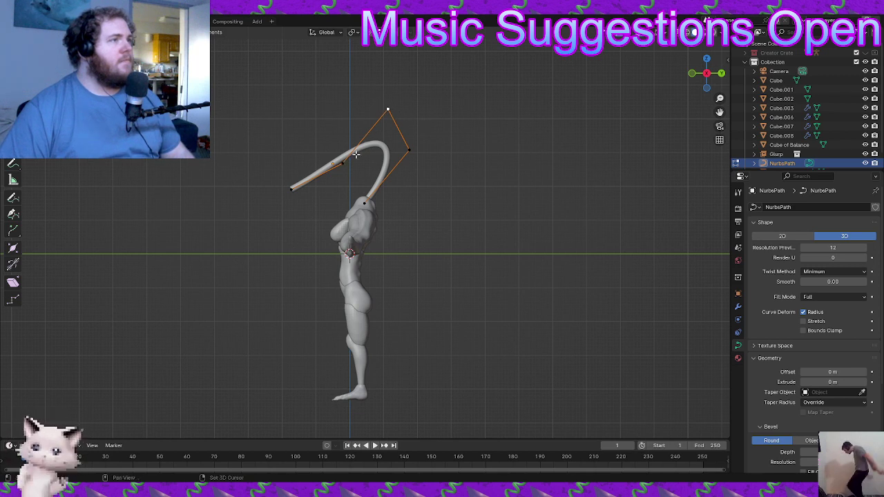
right_click(382, 130)
click(382, 128)
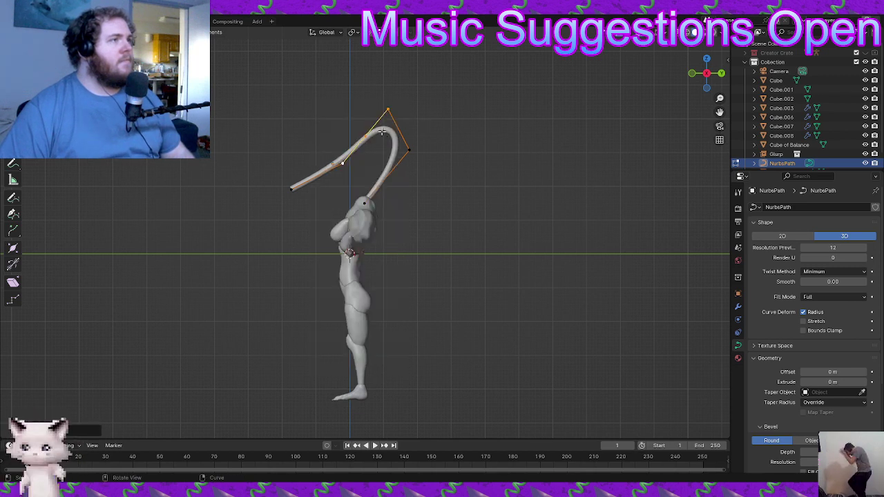
click(367, 136)
key(g)
click(330, 112)
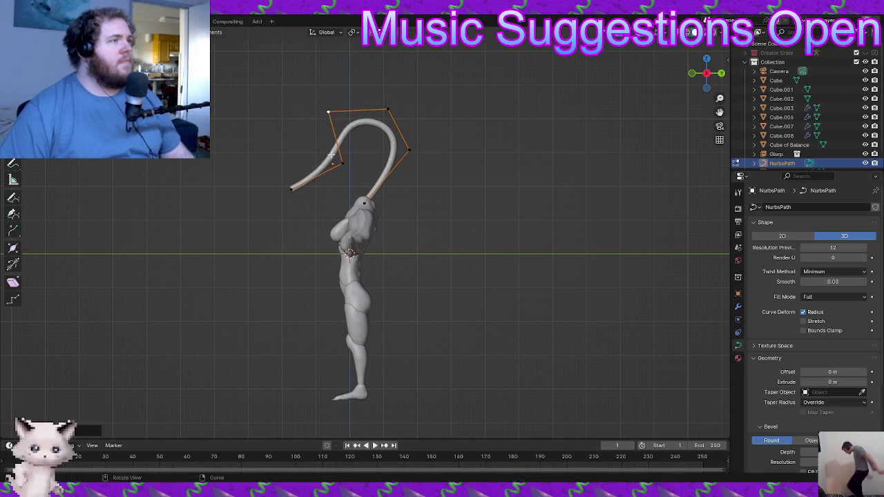
- Lower the path's face control point slightly and raise the curve's front end point
click(340, 167)
key(g)
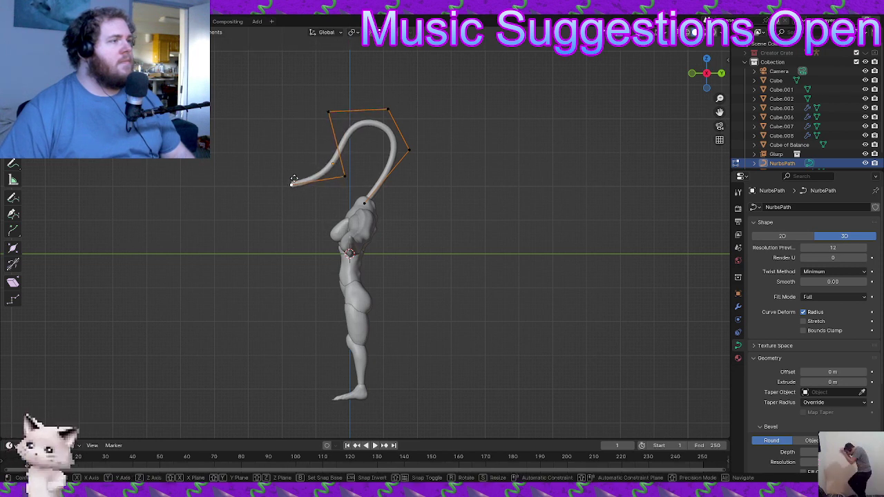
click(301, 168)
- Subdivide the segment between the face point and the front end, and move the new point down to bend the muzzle
shift+click(342, 177)
right_click(324, 174)
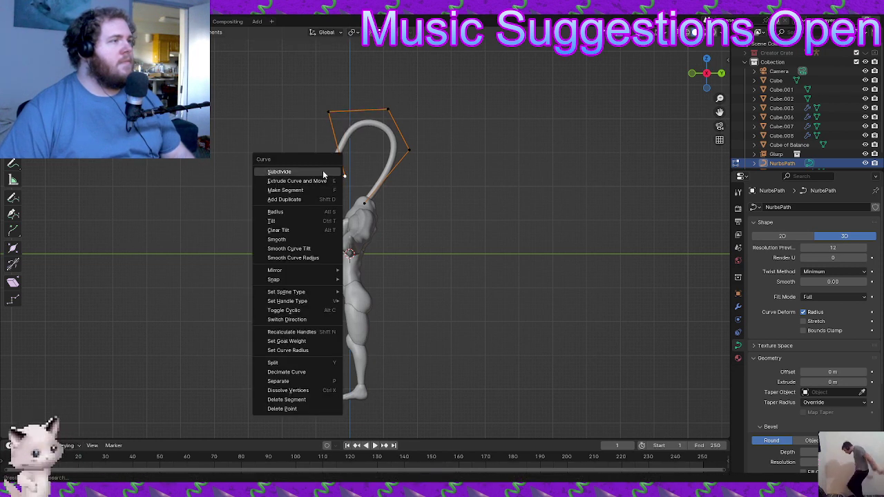
click(323, 172)
key(g)
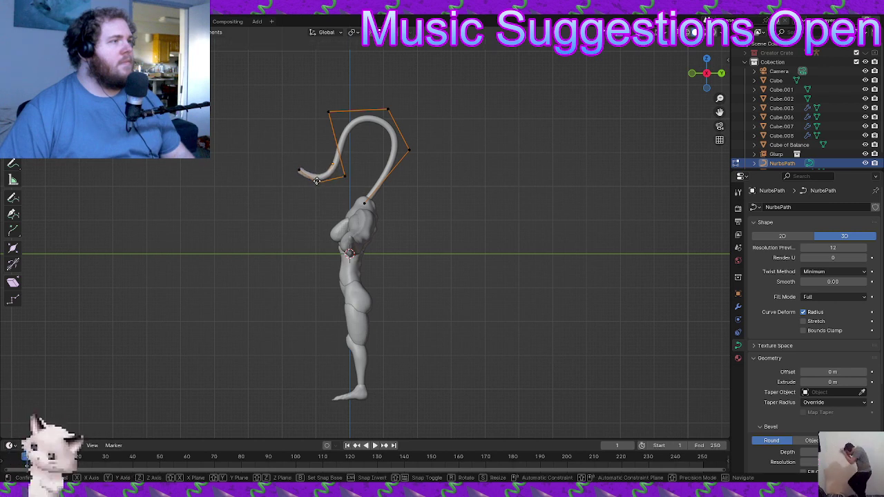
click(317, 183)
- Move the control point at the back of the head slightly inward and down
click(344, 177)
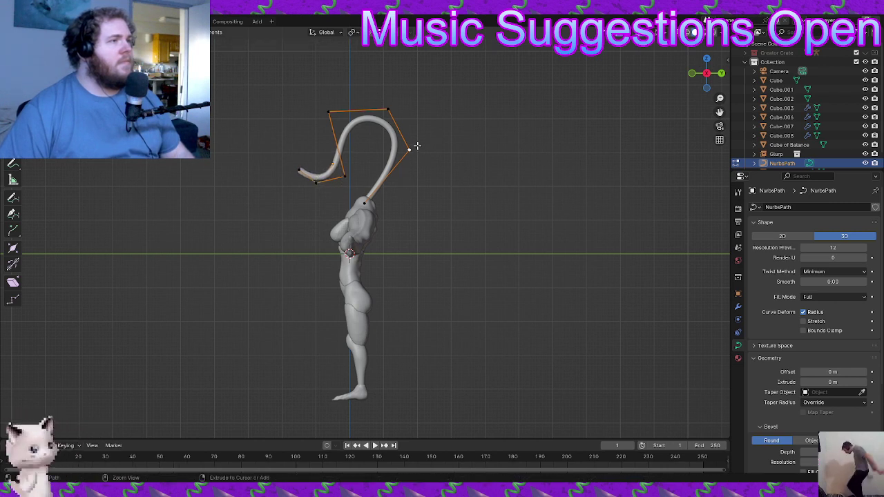
key(shift+a)
key(Escape)
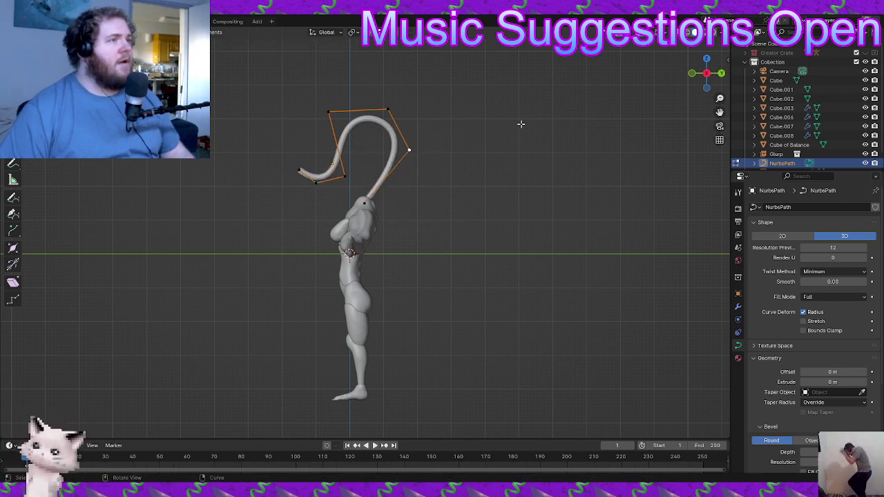
click(419, 146)
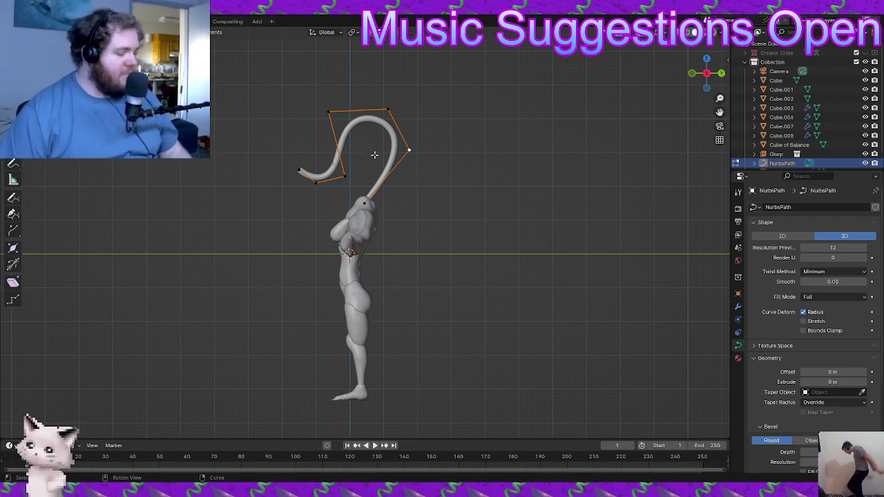
key(alt)
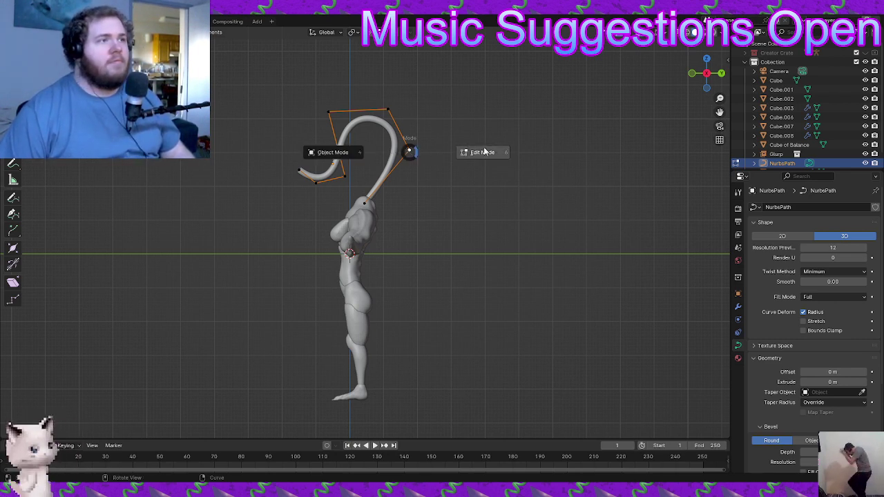
key(g)
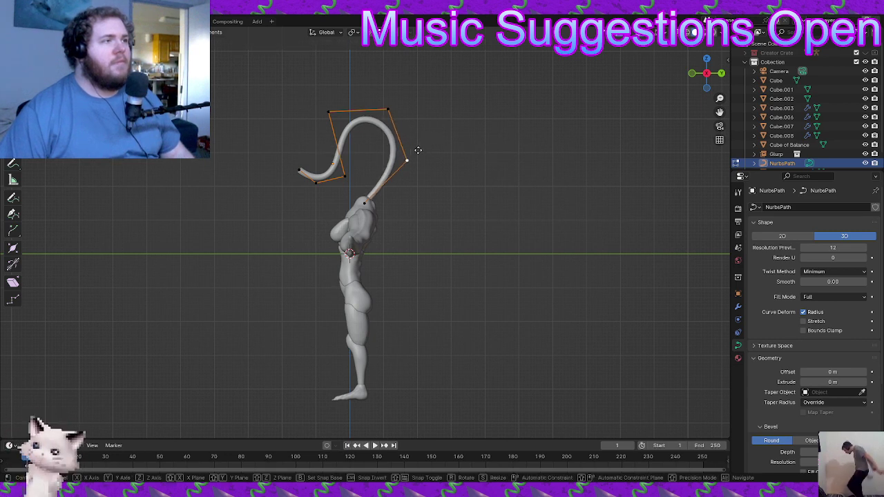
click(417, 142)
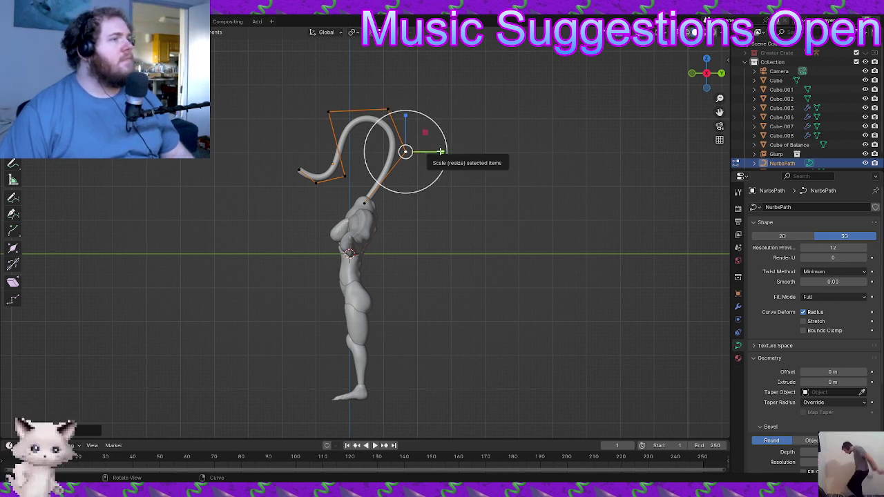
- Try the Scale and Transform gizmos on the control point at the back of the head
drag(447, 152, 447, 151)
key(Escape)
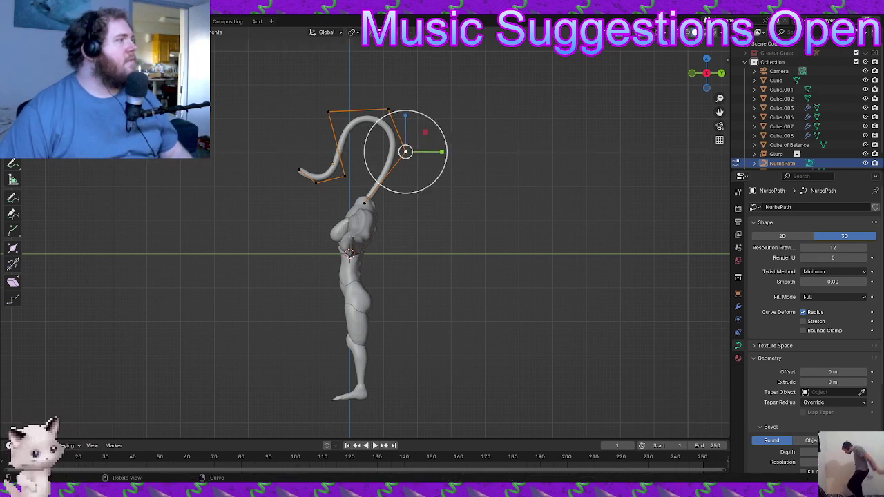
click(13, 145)
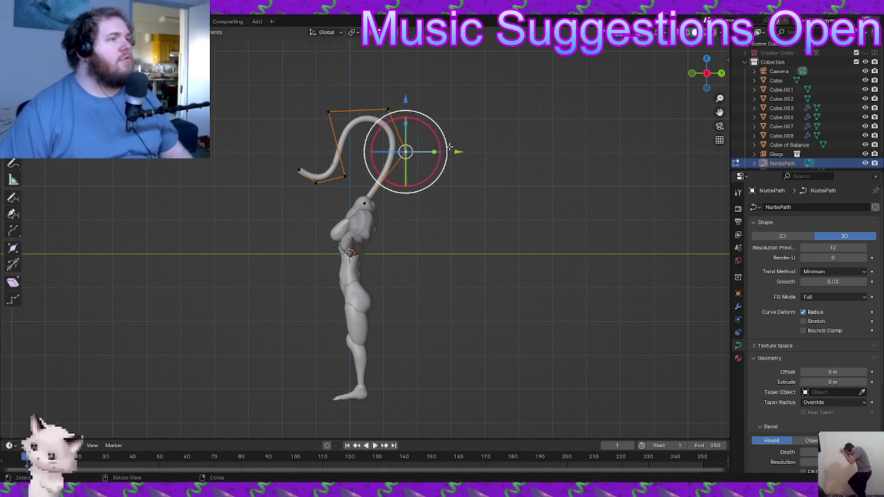
drag(434, 153, 558, 135)
click(13, 58)
- Return the head path to Object Mode and delete it
mouse_move(460, 154)
middle_down()
mouse_move(507, 164)
mouse_move(451, 167)
middle_up()
scroll(451, 168, up, 1)
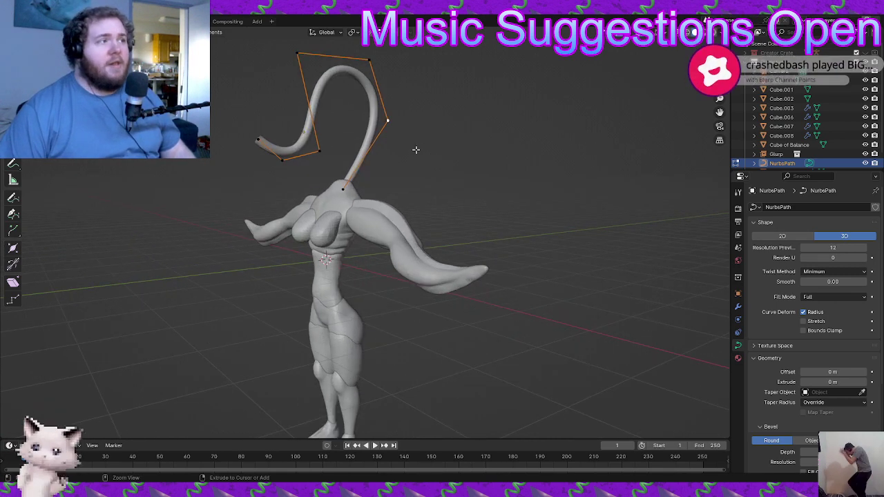
middle_drag(383, 136, 388, 174)
key(ctrl+Tab)
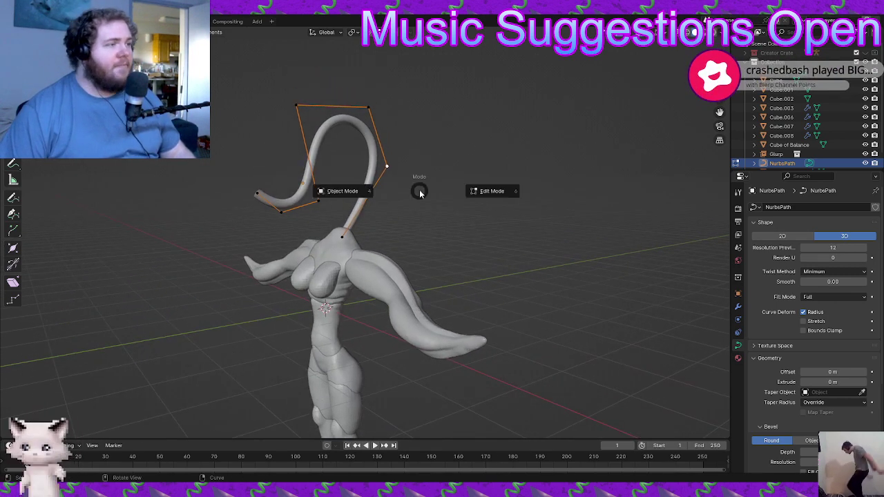
click(366, 185)
key(x)
click(364, 181)
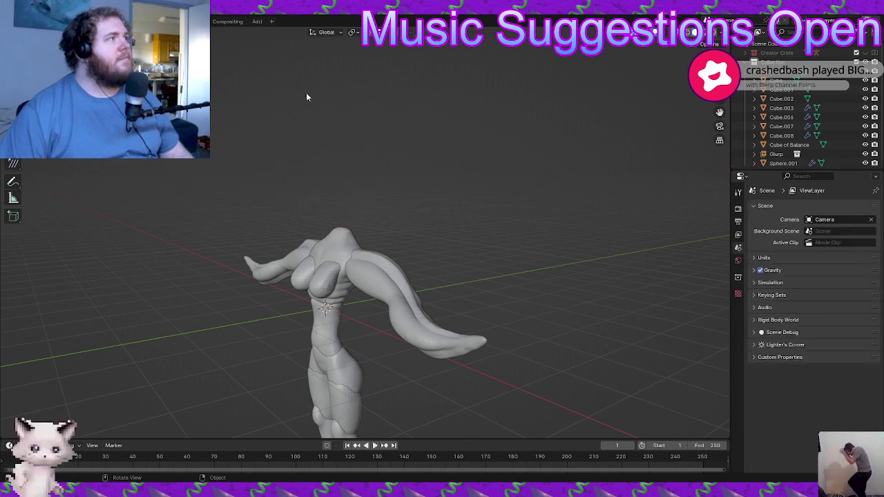
- Add a cube mesh and raise it vertically above the torso as the head base
key(shift+a)
mouse_move(308, 77)
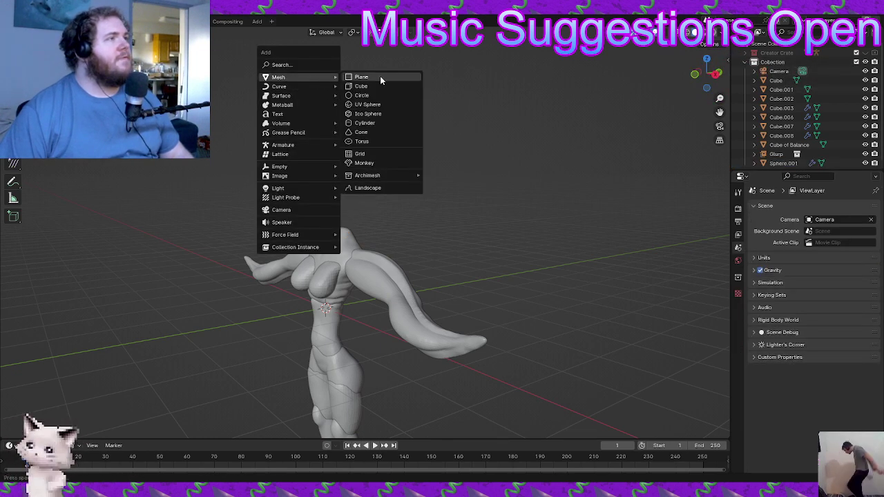
click(378, 90)
key(g)
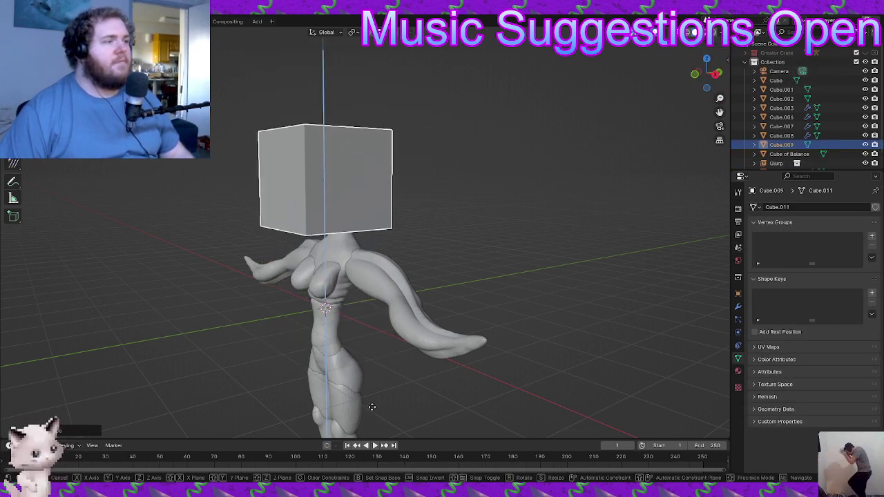
click(385, 404)
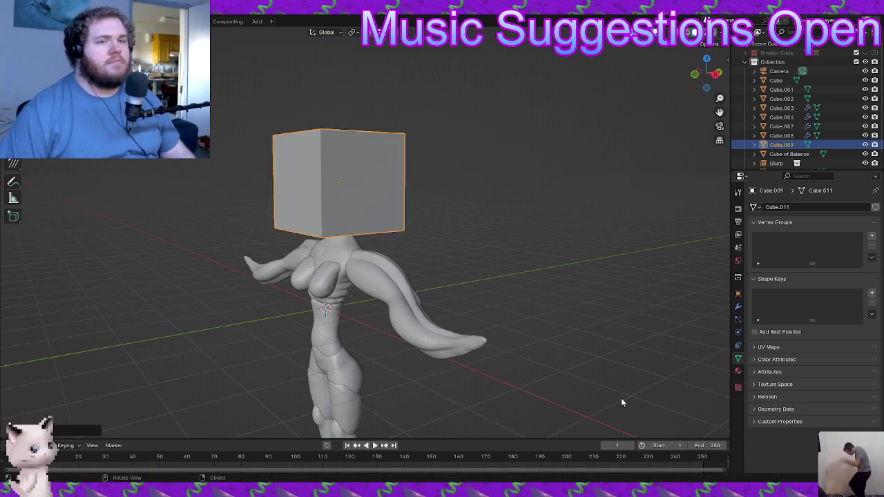
- Add a Subdivision Surface modifier with 2 viewport levels to the head cube and apply it
click(738, 307)
click(779, 207)
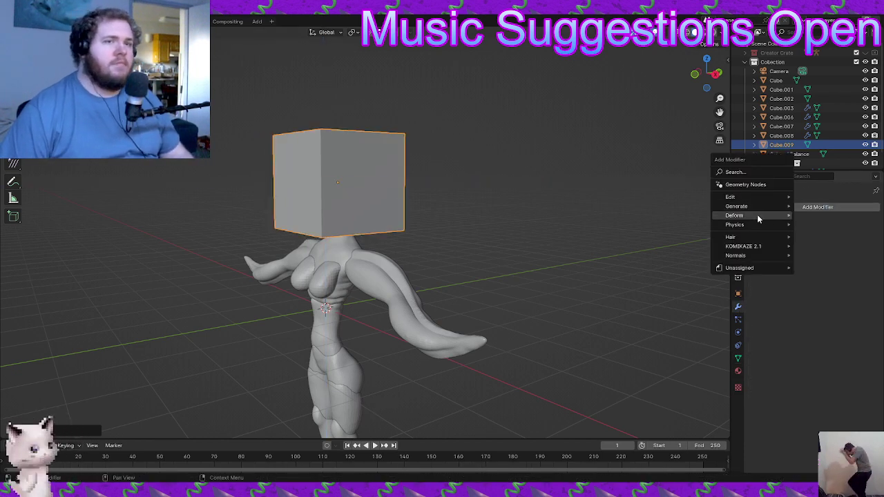
mouse_move(757, 217)
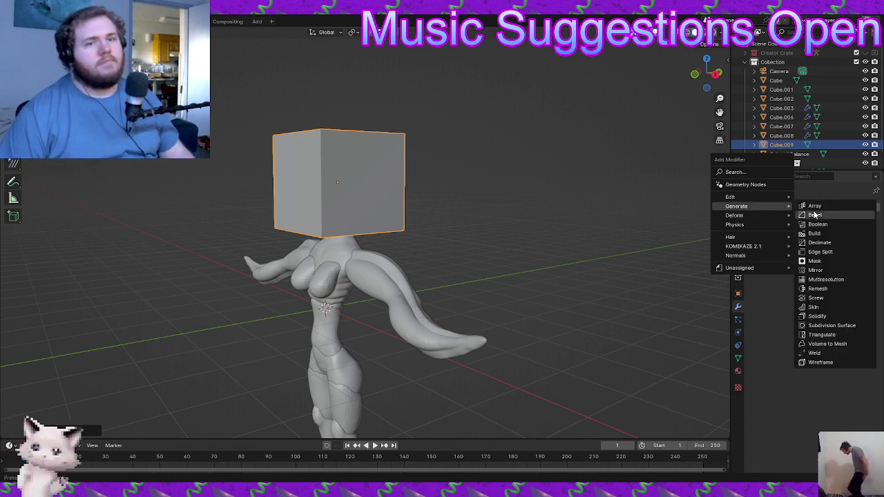
click(829, 325)
click(863, 251)
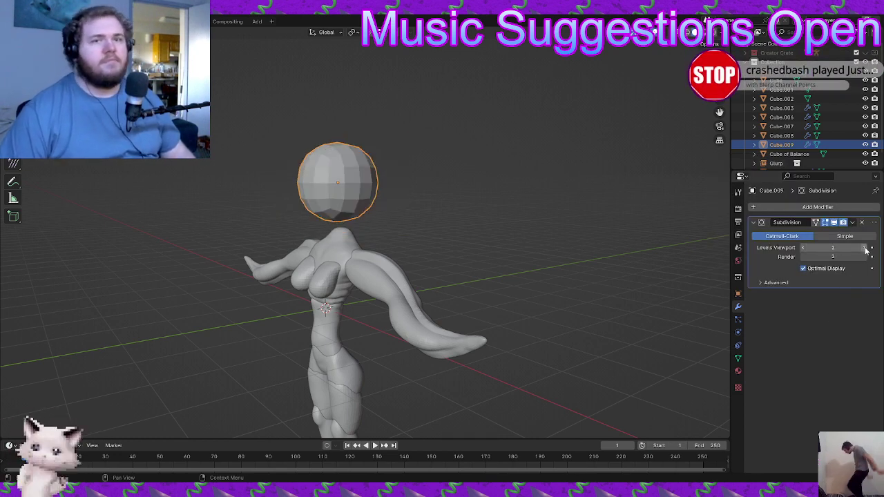
key(ctrl+a)
- Lower the rounded head along the Z axis onto the top of the neck
key(g)
key(z)
click(478, 242)
- Switch to the Sculpting workspace and choose the Elastic Deform brush for the head in side view
click(173, 21)
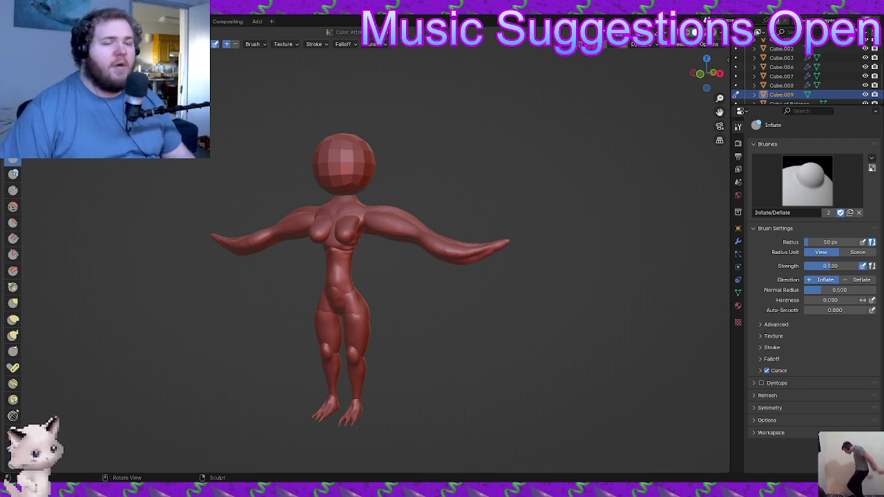
scroll(8, 280, down, 2)
click(14, 282)
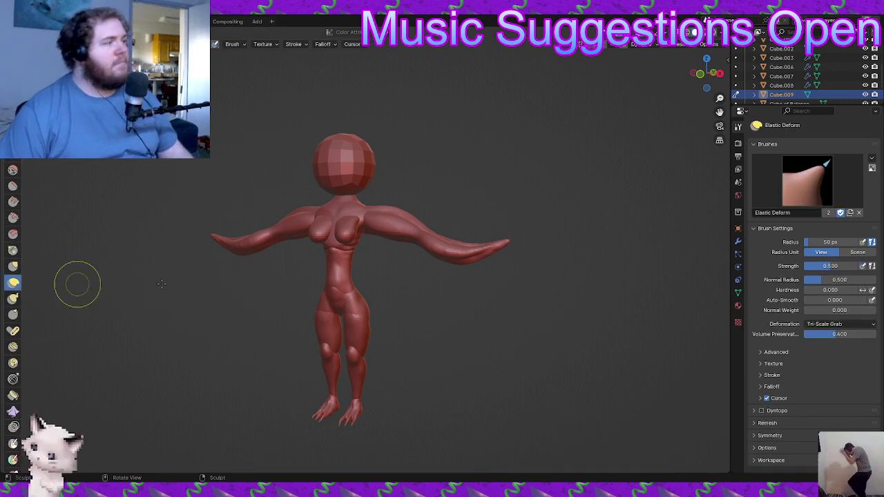
alt+middle_drag(427, 258, 401, 256)
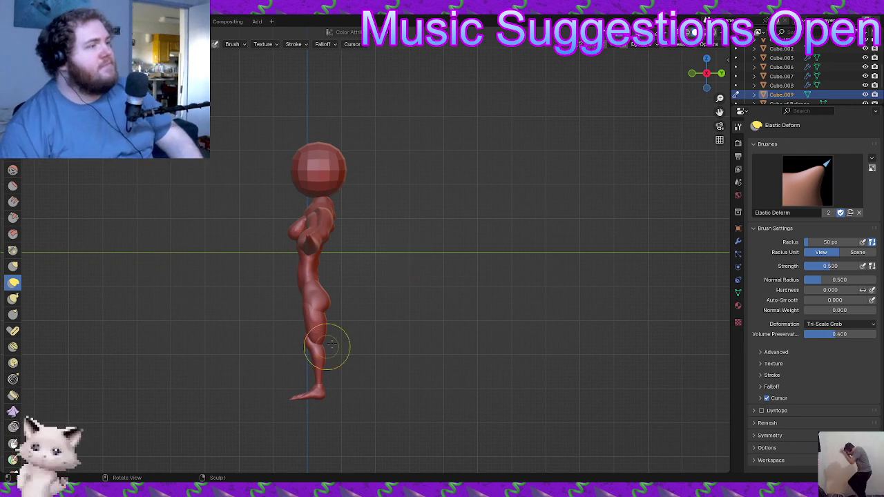
shift+middle_drag(397, 251, 446, 308)
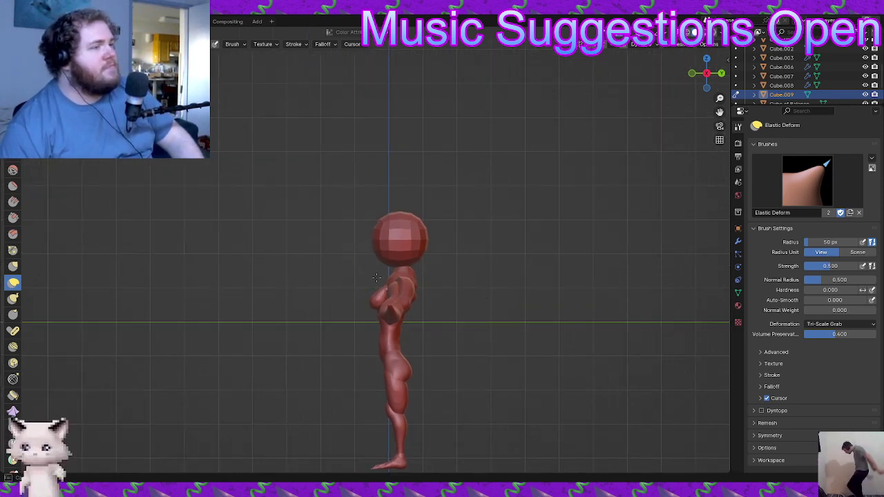
- Try pulling the sphere's underside down toward the neck with Elastic Deform, and undo those strokes
drag(408, 228, 414, 254)
mouse_move(414, 254)
mouse_down()
mouse_move(431, 256)
mouse_move(395, 304)
mouse_move(389, 271)
mouse_move(404, 257)
mouse_up()
drag(387, 264, 394, 239)
drag(384, 250, 394, 250)
key(ctrl+z)
key(ctrl+z)
key(ctrl+z)
key(ctrl+z)
key(ctrl+z)
key(ctrl+z)
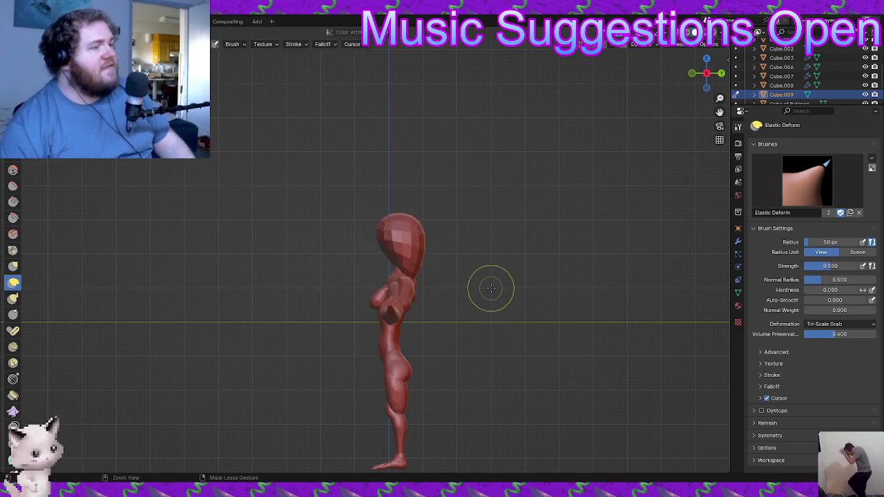
mouse_move(470, 281)
middle_down()
mouse_move(558, 253)
mouse_move(489, 262)
mouse_move(569, 148)
middle_up()
key(ctrl+z)
key(ctrl+shift+z)
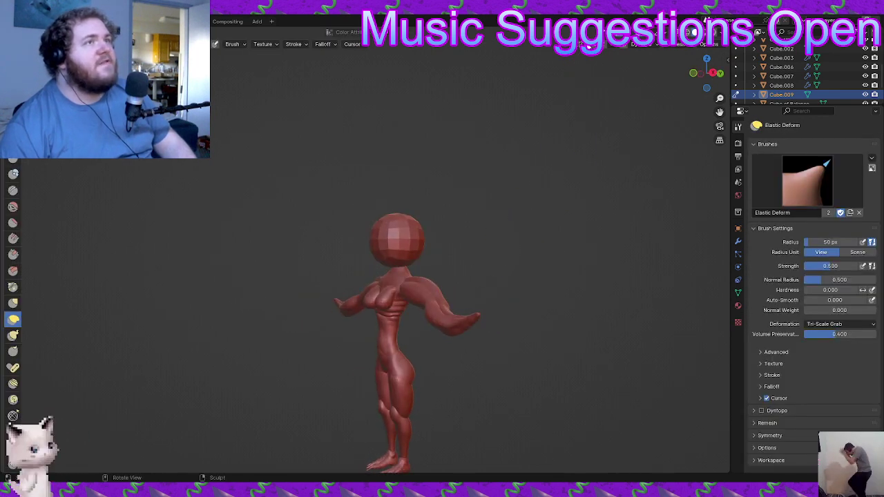
- Stretch the head in side view with Elastic Deform, pulling its front forward and its rear base down onto the neck
alt+middle_drag(491, 305, 418, 332)
alt+middle_drag(482, 314, 524, 312)
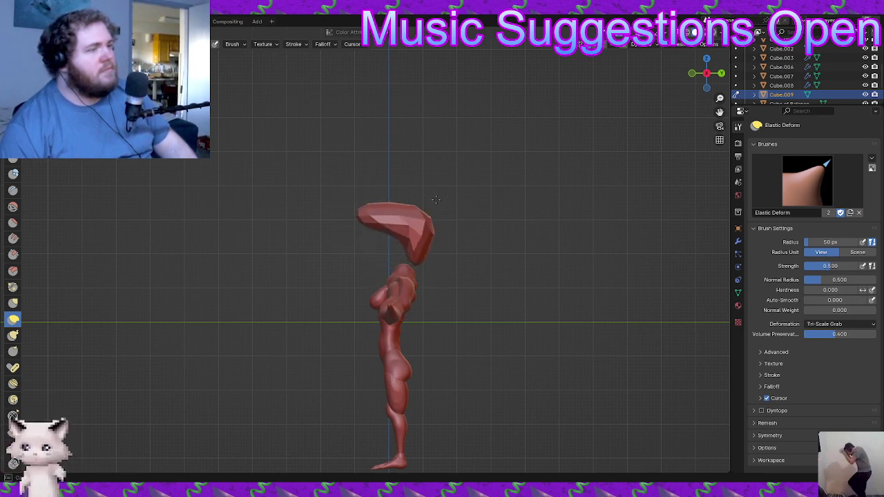
drag(382, 285, 375, 318)
drag(420, 259, 412, 267)
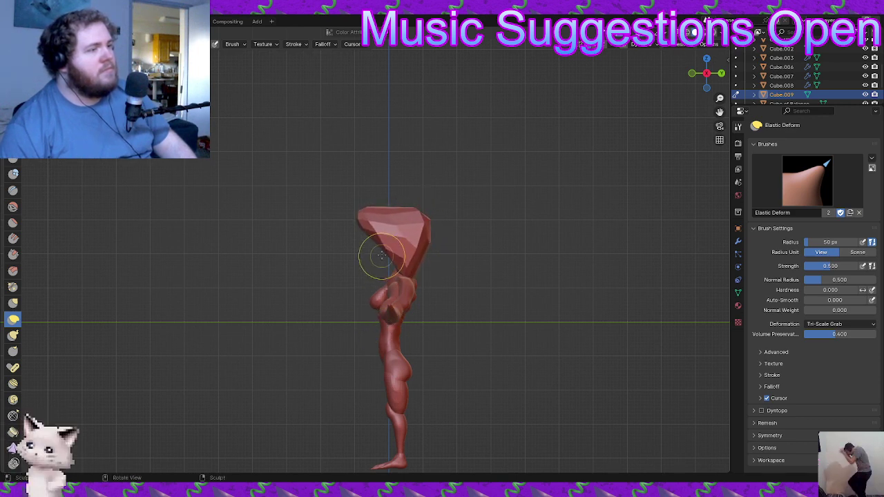
- Reshape the head's profile by raising the crown, pushing the back of the skull outward and pulling the front down into a muzzle
mouse_move(366, 231)
mouse_down()
mouse_move(343, 226)
mouse_move(328, 294)
mouse_move(353, 257)
mouse_move(357, 274)
mouse_move(379, 231)
mouse_up()
drag(379, 146, 377, 154)
drag(383, 254, 392, 237)
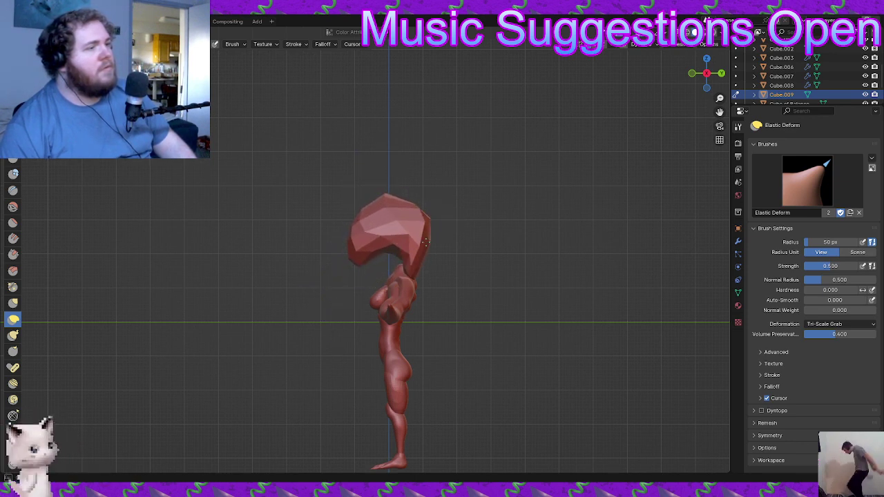
drag(414, 202, 448, 214)
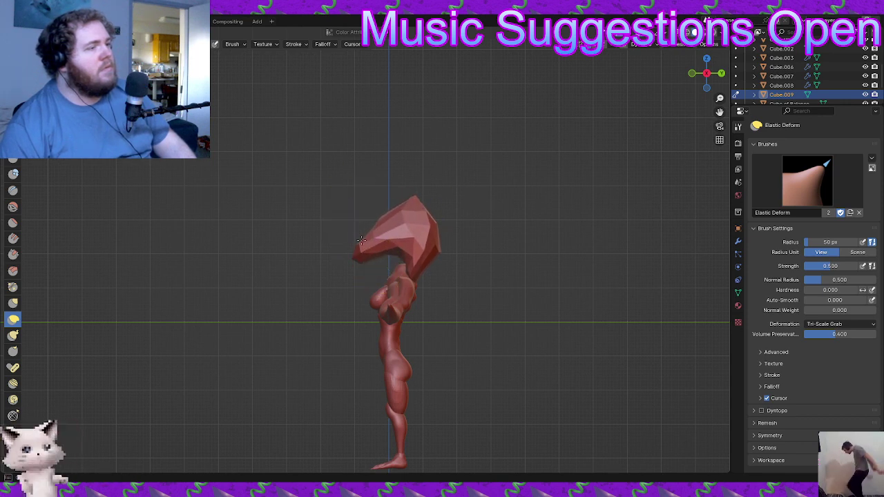
drag(356, 204, 356, 206)
drag(391, 214, 358, 209)
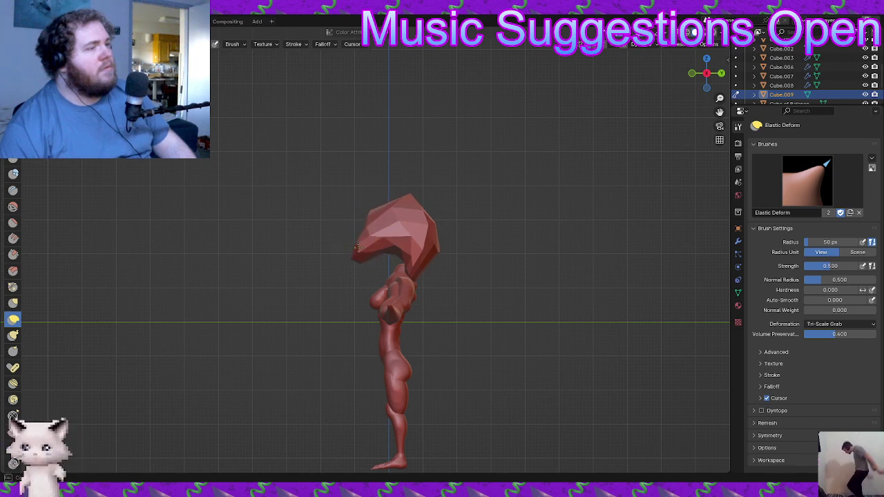
drag(353, 248, 365, 259)
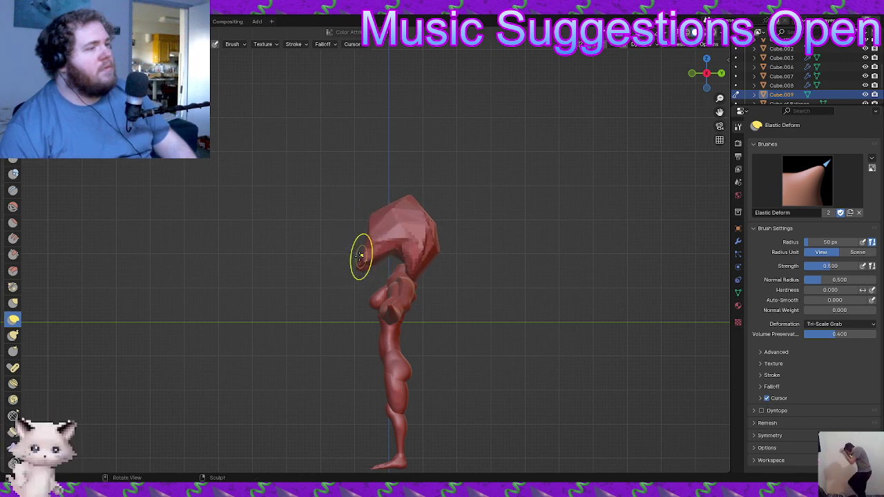
- Refine the muzzle and jaw profile with Elastic Deform and fill out the neck beneath the head
scroll(369, 257, up, 2)
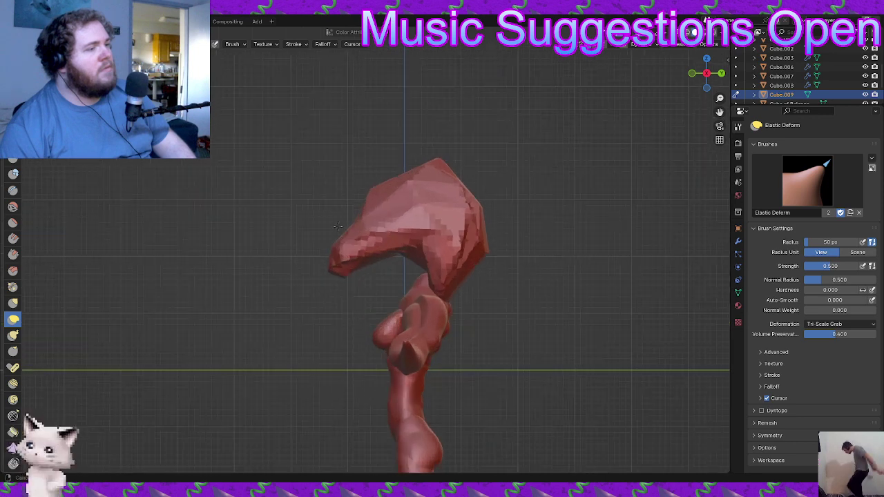
drag(357, 320, 338, 331)
drag(331, 232, 360, 243)
mouse_move(402, 279)
mouse_down()
mouse_move(366, 285)
mouse_move(342, 319)
mouse_move(313, 287)
mouse_move(331, 279)
mouse_move(345, 290)
mouse_up()
mouse_move(332, 229)
mouse_down()
mouse_move(328, 257)
mouse_move(358, 283)
mouse_move(359, 273)
mouse_move(392, 257)
mouse_move(426, 275)
mouse_move(414, 265)
mouse_up()
mouse_move(405, 285)
mouse_down()
mouse_move(433, 276)
mouse_move(443, 296)
mouse_move(420, 284)
mouse_move(454, 300)
mouse_up()
drag(422, 287, 429, 292)
- Round the back of the skull, crown and forehead, smooth the side of the head, and adjust the muzzle tip
mouse_move(446, 279)
mouse_down()
mouse_move(482, 269)
mouse_move(476, 267)
mouse_move(480, 290)
mouse_move(482, 232)
mouse_up()
mouse_move(487, 202)
mouse_down()
mouse_move(468, 164)
mouse_move(462, 184)
mouse_move(479, 148)
mouse_move(447, 148)
mouse_move(398, 185)
mouse_move(393, 164)
mouse_up()
drag(363, 188, 382, 182)
mouse_move(385, 267)
mouse_down()
mouse_move(404, 241)
mouse_move(379, 239)
mouse_move(374, 269)
mouse_move(403, 264)
mouse_move(422, 233)
mouse_move(365, 251)
mouse_move(378, 235)
mouse_move(387, 241)
mouse_move(411, 221)
mouse_move(449, 231)
mouse_move(481, 211)
mouse_move(488, 181)
mouse_move(474, 159)
mouse_move(433, 143)
mouse_move(388, 183)
mouse_up()
mouse_move(426, 242)
shift+mouse_down()
mouse_move(416, 258)
mouse_move(425, 270)
mouse_move(380, 319)
shift+mouse_up()
mouse_move(387, 270)
mouse_down()
mouse_move(356, 262)
mouse_move(352, 281)
mouse_up()
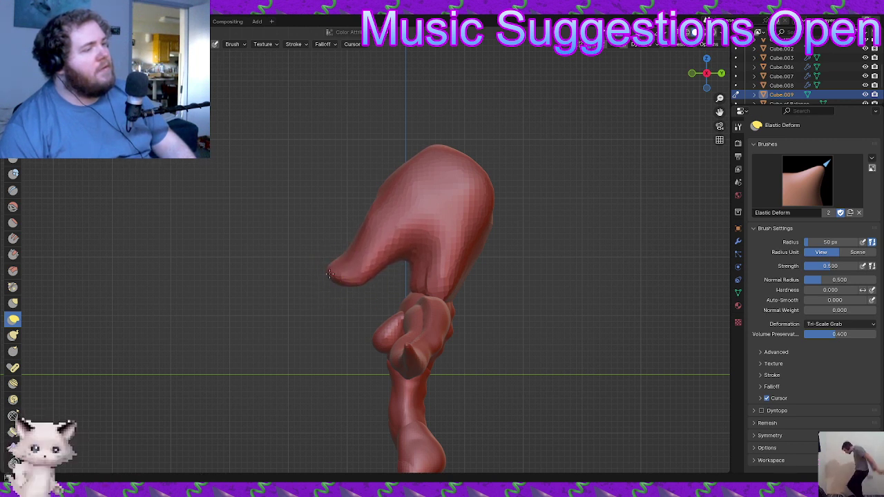
drag(344, 255, 350, 260)
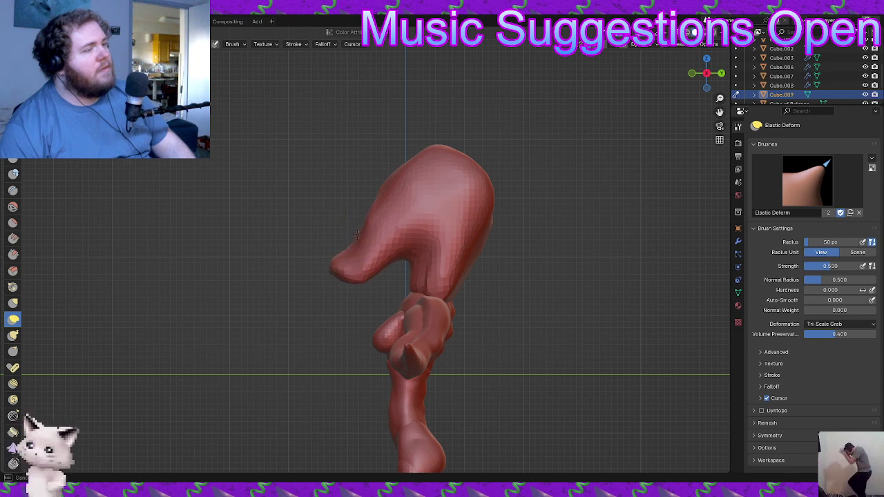
- Refine the muzzle's upper and lower contours, then lower and round the crown in side view with Elastic Deform
drag(388, 266, 379, 259)
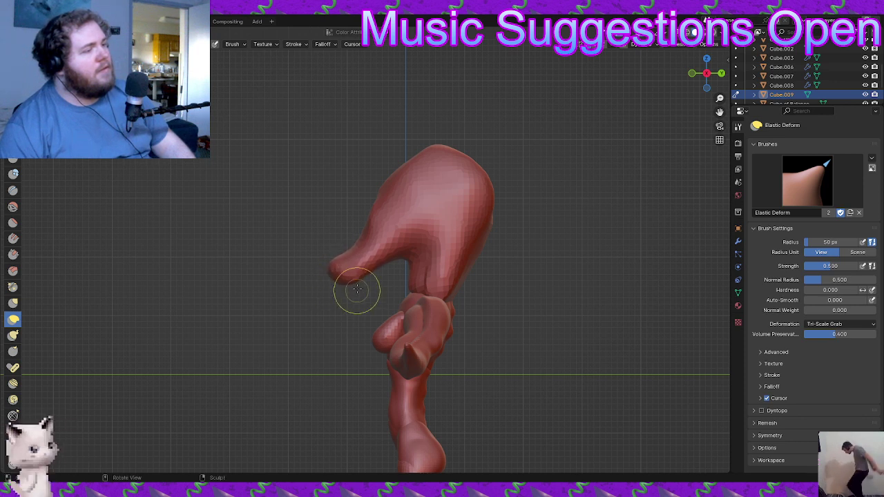
mouse_move(358, 274)
mouse_down()
mouse_move(354, 288)
mouse_move(339, 276)
mouse_move(368, 266)
mouse_up()
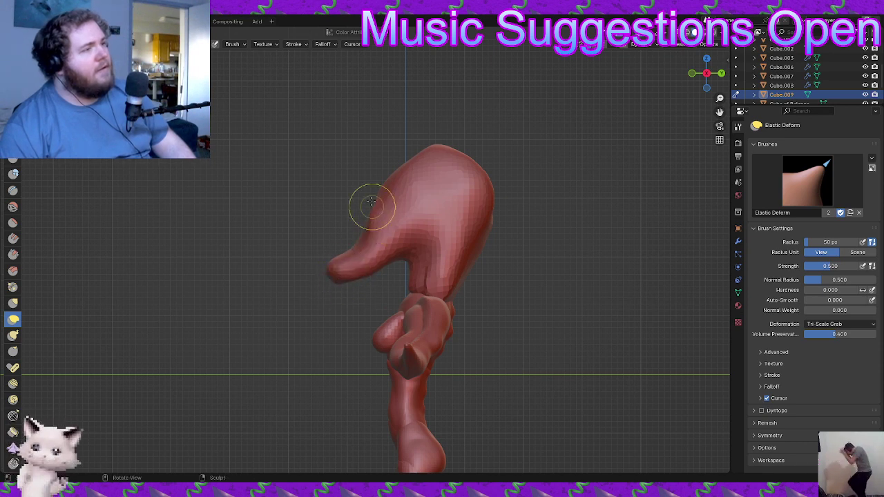
scroll(351, 206, down, 3)
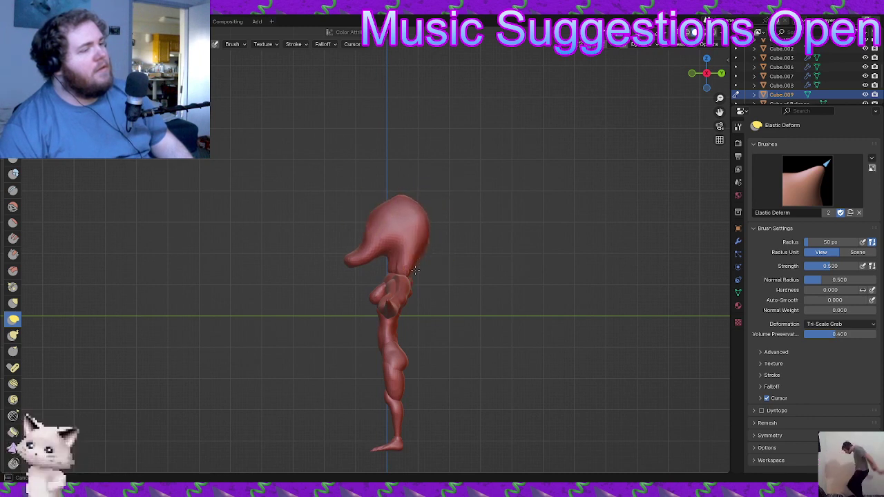
drag(400, 268, 401, 264)
drag(405, 193, 403, 202)
drag(410, 197, 420, 215)
drag(404, 199, 382, 224)
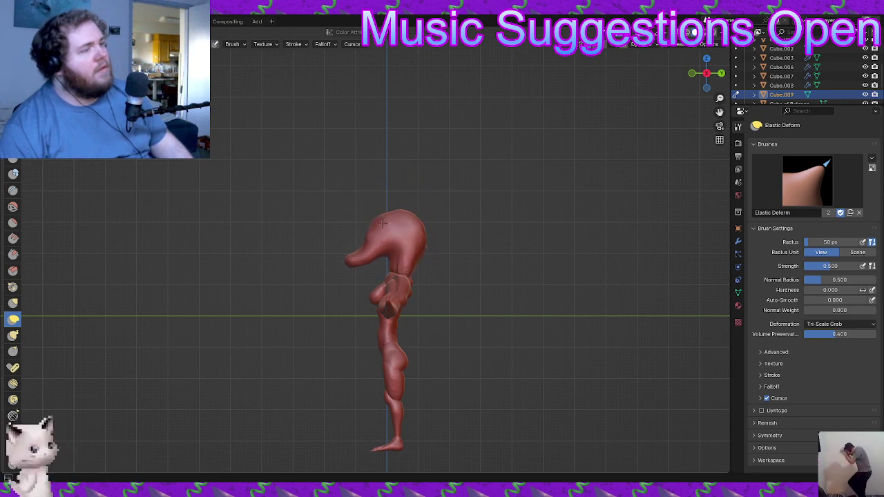
scroll(391, 259, up, 5)
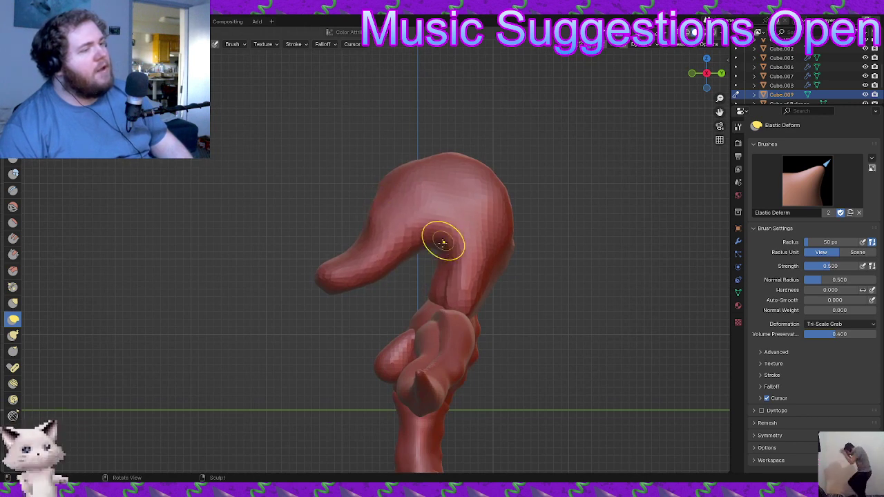
- Smooth the bridge from forehead to muzzle and adjust the sides of the neck beneath the head
mouse_move(449, 297)
middle_down()
mouse_move(477, 314)
mouse_move(628, 316)
mouse_move(604, 334)
mouse_move(559, 336)
middle_up()
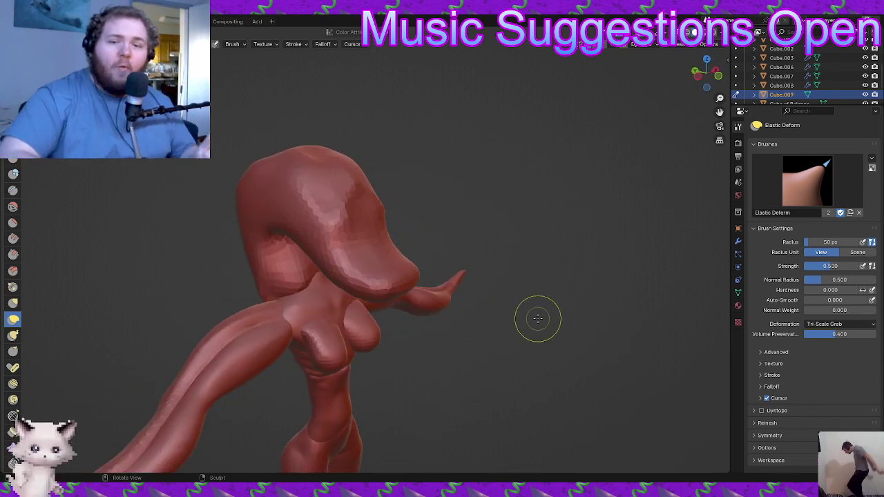
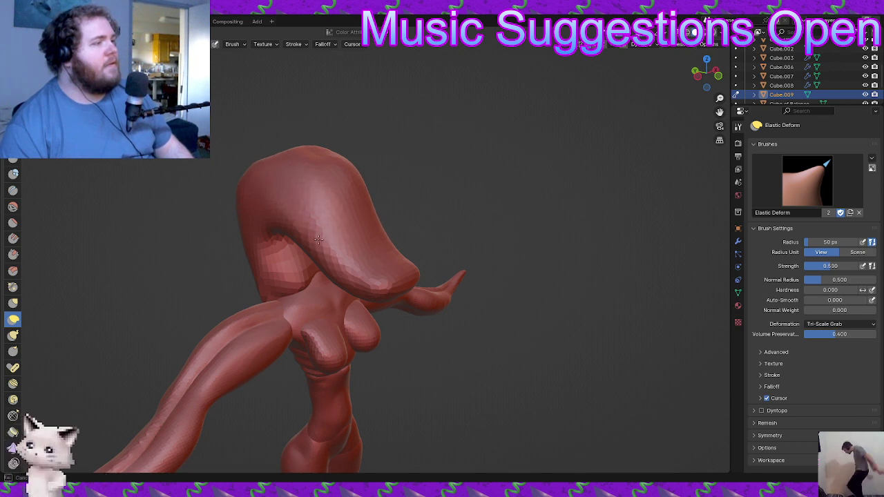
middle_drag(272, 202, 326, 299)
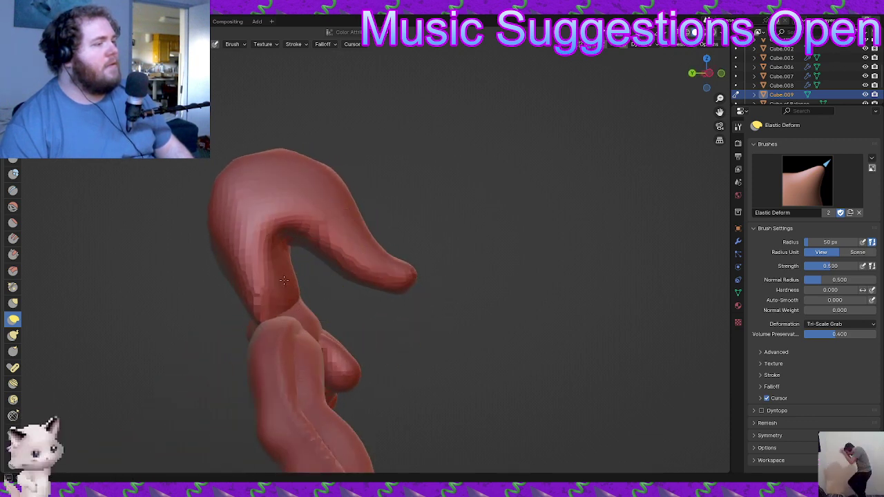
middle_drag(276, 312, 246, 318)
drag(253, 316, 275, 319)
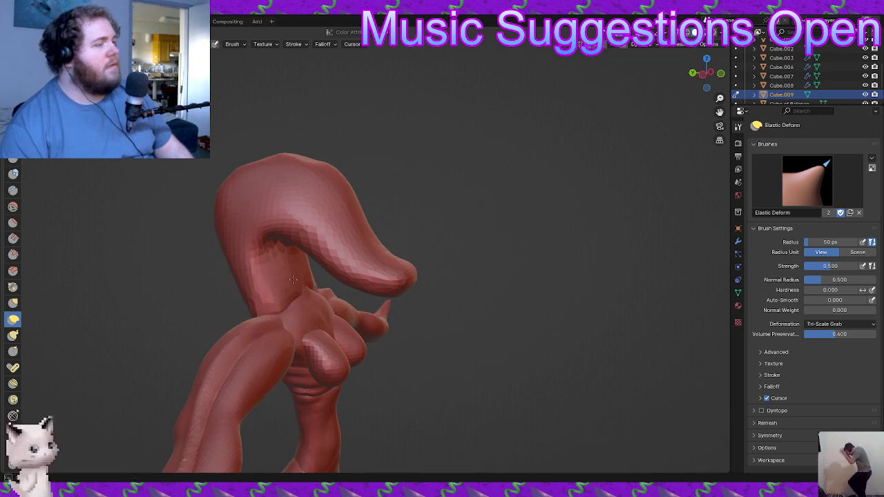
mouse_move(310, 306)
middle_down()
mouse_move(263, 373)
mouse_move(249, 332)
mouse_move(296, 173)
mouse_move(262, 270)
mouse_move(310, 247)
middle_up()
drag(331, 249, 331, 250)
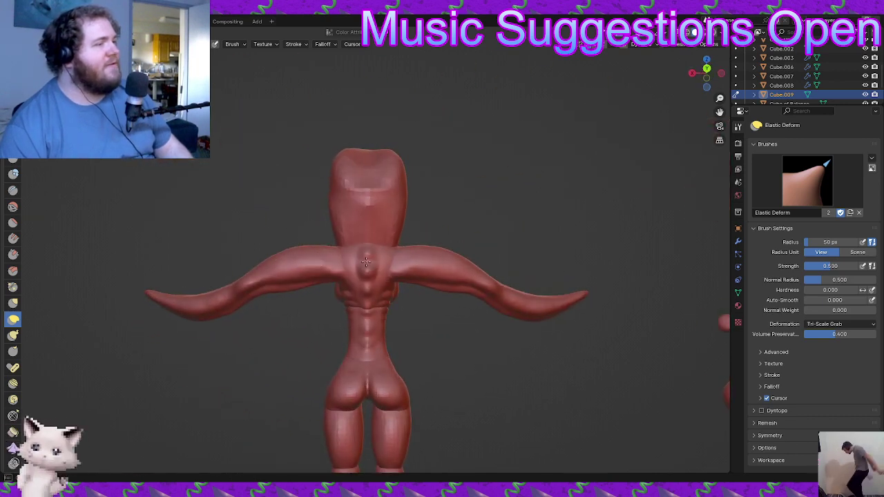
- Round out the flat back and crown of the skull with Elastic Deform, working from behind and above
mouse_move(365, 261)
middle_down()
mouse_move(270, 336)
mouse_move(345, 246)
middle_up()
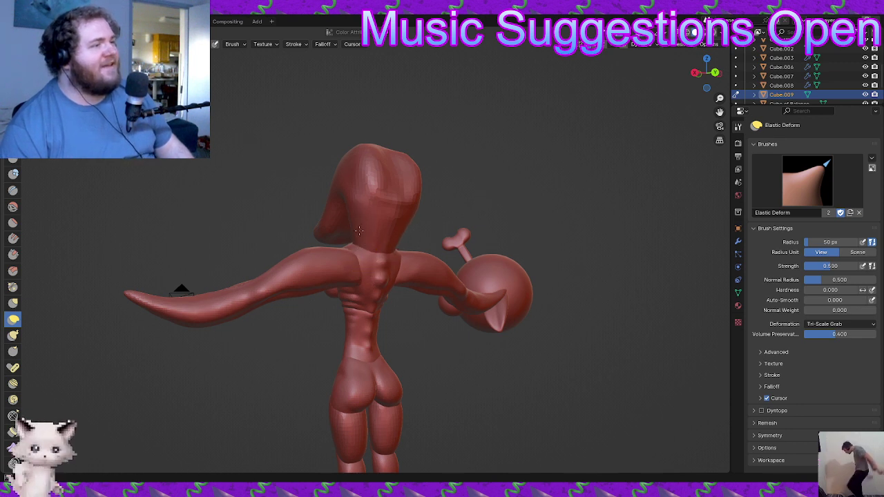
mouse_move(367, 186)
middle_down()
mouse_move(353, 228)
mouse_move(378, 217)
mouse_move(371, 255)
middle_up()
mouse_move(307, 247)
middle_down()
mouse_move(394, 223)
mouse_move(360, 201)
middle_up()
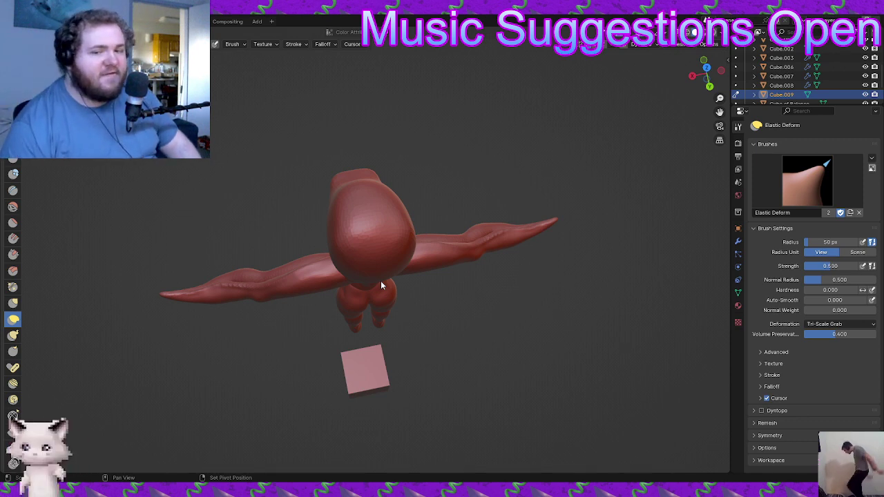
middle_drag(348, 283, 416, 249)
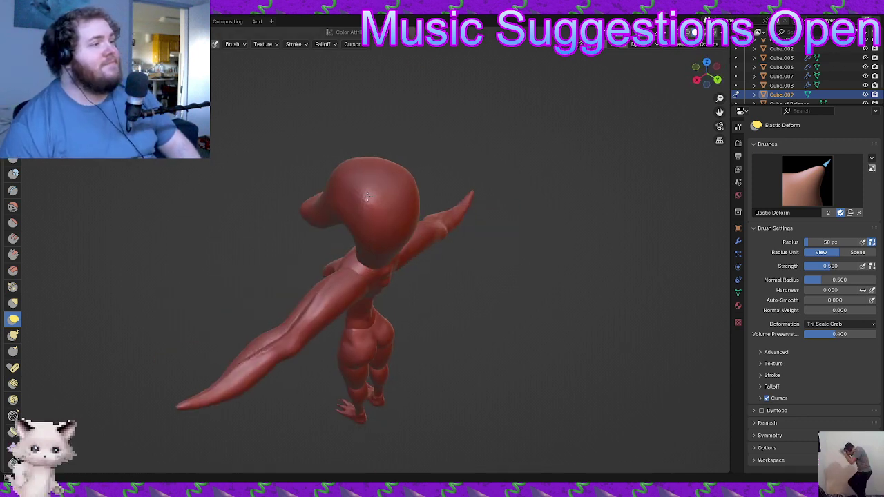
- Narrow the muzzle just behind its tip with Elastic Deform, leaving a rounded snout end
middle_drag(375, 192, 361, 216)
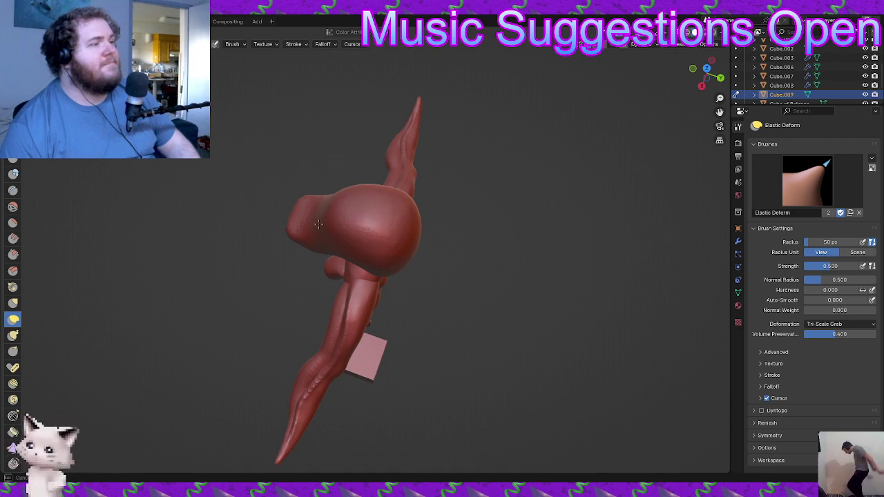
middle_drag(323, 240, 286, 256)
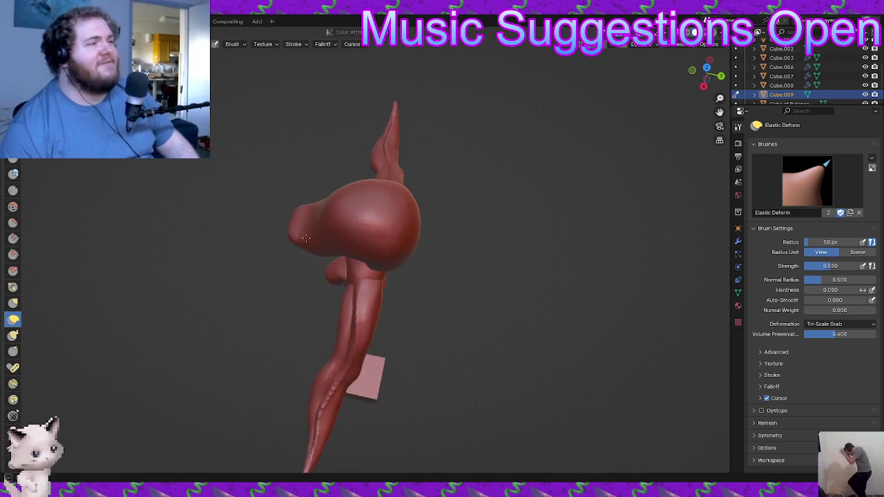
mouse_move(323, 232)
middle_down()
mouse_move(411, 267)
mouse_move(342, 273)
middle_up()
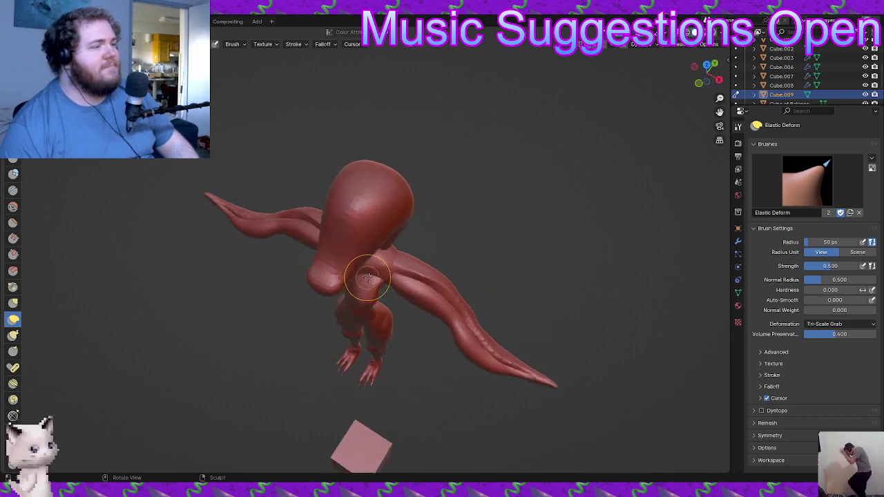
drag(339, 273, 344, 257)
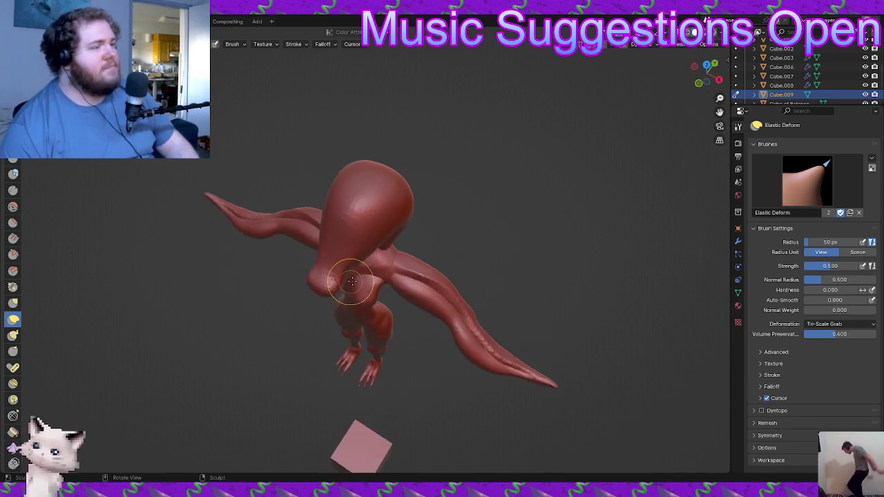
middle_drag(347, 280, 302, 244)
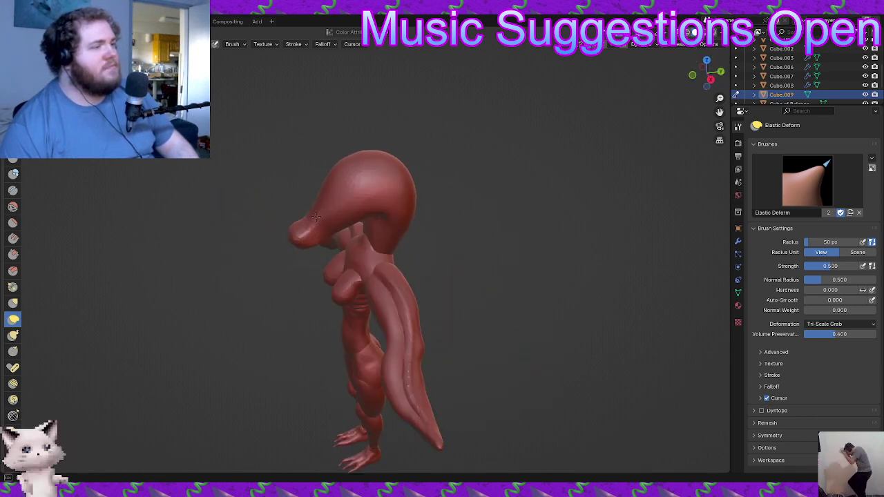
mouse_move(339, 245)
middle_down()
mouse_move(454, 248)
mouse_move(435, 200)
middle_up()
- Enlarge the snout end and pull its underside down into a bulbous chin with Elastic Deform
scroll(436, 200, up, 3)
mouse_move(435, 199)
mouse_down()
mouse_move(455, 209)
mouse_move(427, 269)
mouse_up()
middle_drag(426, 268, 442, 212)
mouse_move(374, 177)
middle_down()
mouse_move(388, 246)
mouse_move(381, 270)
middle_up()
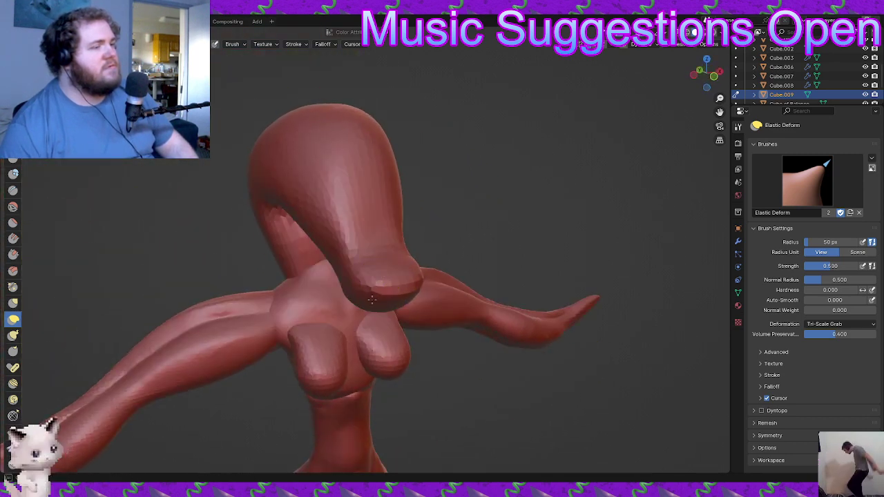
middle_drag(398, 299, 395, 250)
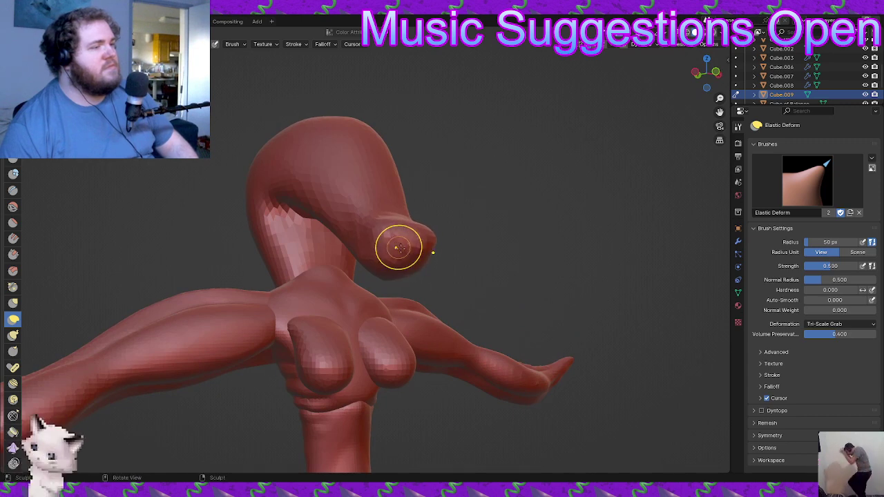
mouse_move(365, 260)
mouse_down()
mouse_move(358, 251)
mouse_move(379, 232)
mouse_up()
mouse_move(351, 229)
middle_down()
mouse_move(241, 256)
mouse_move(300, 280)
mouse_move(322, 257)
middle_up()
mouse_move(322, 257)
mouse_down()
mouse_move(279, 296)
mouse_move(315, 275)
mouse_up()
mouse_move(342, 296)
middle_down()
mouse_move(306, 300)
mouse_move(346, 262)
middle_up()
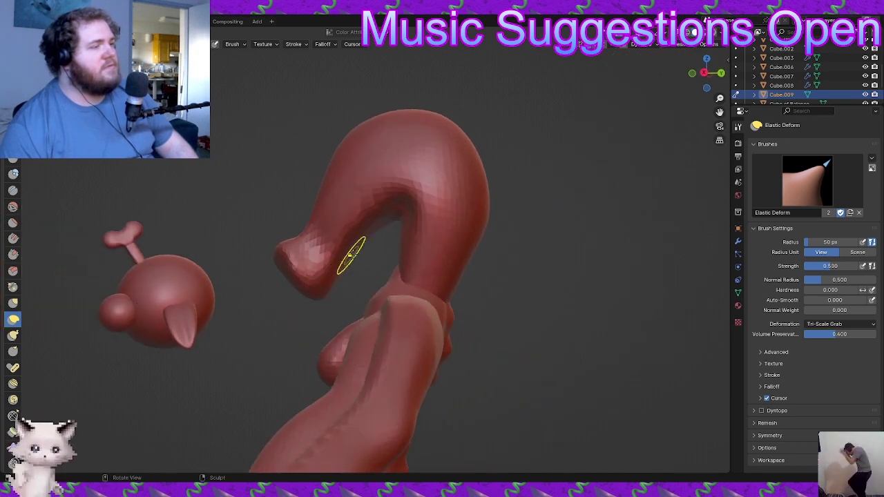
- Adjust the voxel size for the head mesh and remesh it
mouse_move(431, 241)
middle_down()
mouse_move(500, 233)
mouse_move(410, 251)
mouse_move(396, 284)
mouse_move(401, 302)
middle_up()
key(r)
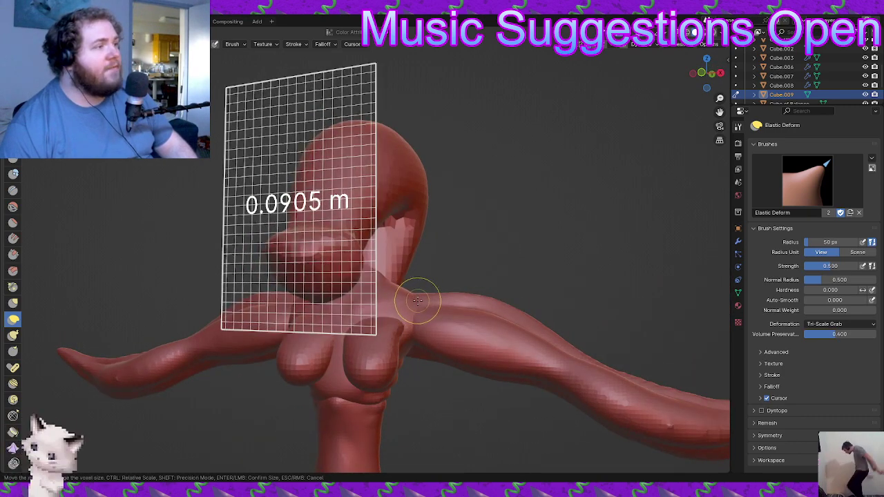
click(442, 304)
key(ctrl+r)
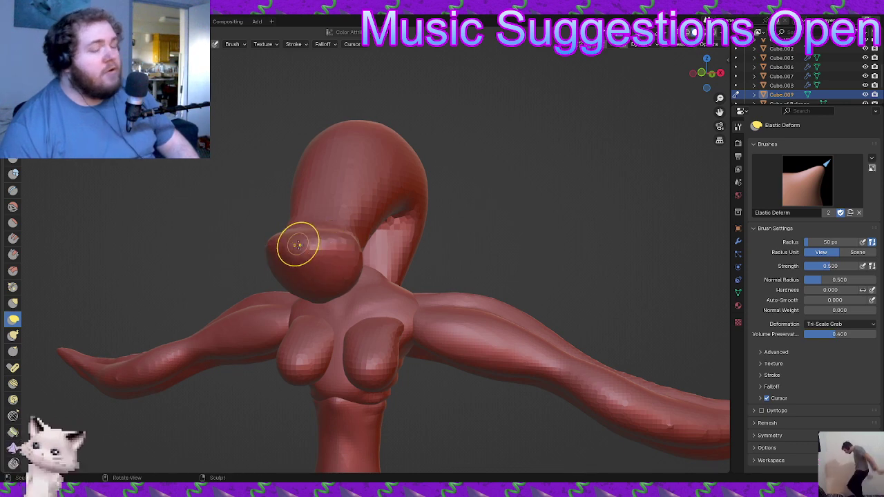
- Adjust the snout and the underside of the head with Elastic Deform, working from the front and below
key(KP_1)
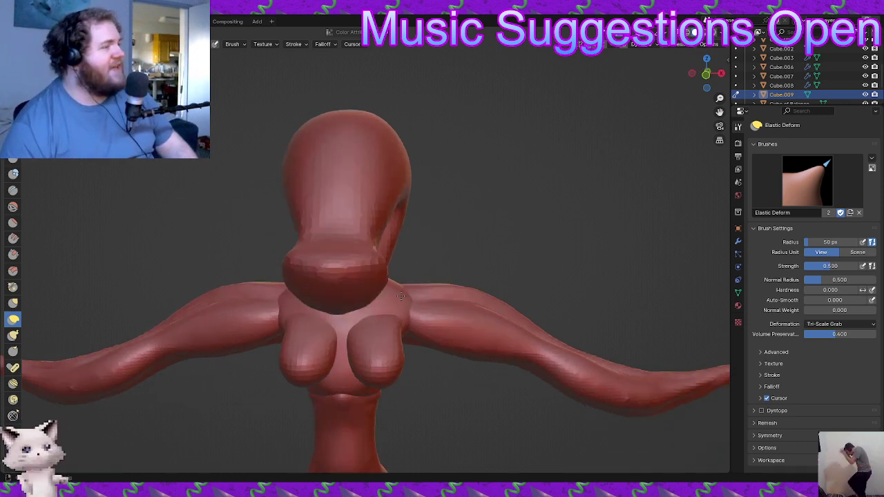
mouse_move(345, 257)
middle_down()
mouse_move(391, 280)
mouse_move(379, 281)
mouse_move(413, 259)
mouse_move(396, 308)
mouse_move(326, 303)
mouse_move(322, 346)
mouse_move(346, 337)
mouse_move(337, 327)
mouse_move(369, 387)
mouse_move(389, 399)
middle_up()
drag(374, 309, 361, 311)
mouse_move(344, 328)
middle_down()
mouse_move(405, 310)
mouse_move(429, 321)
mouse_move(484, 311)
mouse_move(556, 315)
mouse_move(512, 372)
mouse_move(452, 250)
mouse_move(509, 336)
mouse_move(450, 302)
mouse_move(594, 324)
mouse_move(504, 260)
mouse_move(422, 332)
mouse_move(432, 315)
mouse_move(297, 300)
mouse_move(3, 205)
middle_up()
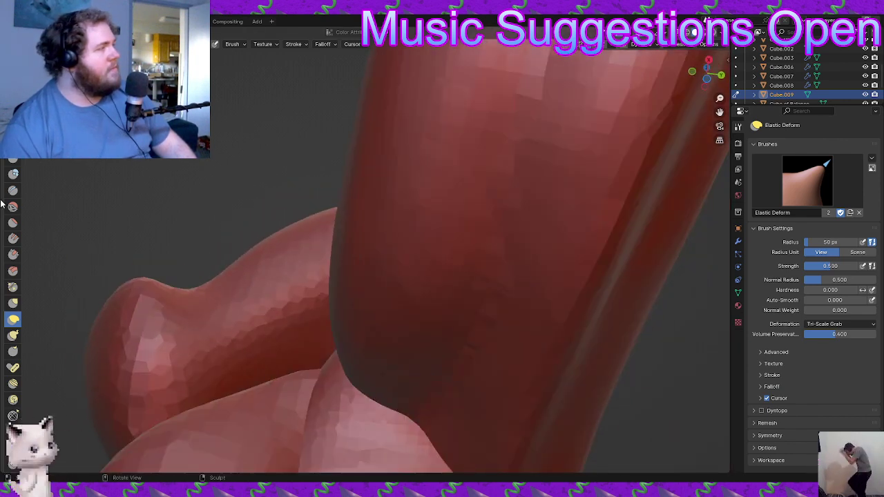
- Adjust the voxel size again and carve a crease where the jaw meets the neck with the Crease brush
click(12, 191)
mouse_move(103, 228)
middle_down()
mouse_move(330, 330)
mouse_move(351, 330)
middle_up()
key(r)
click(344, 335)
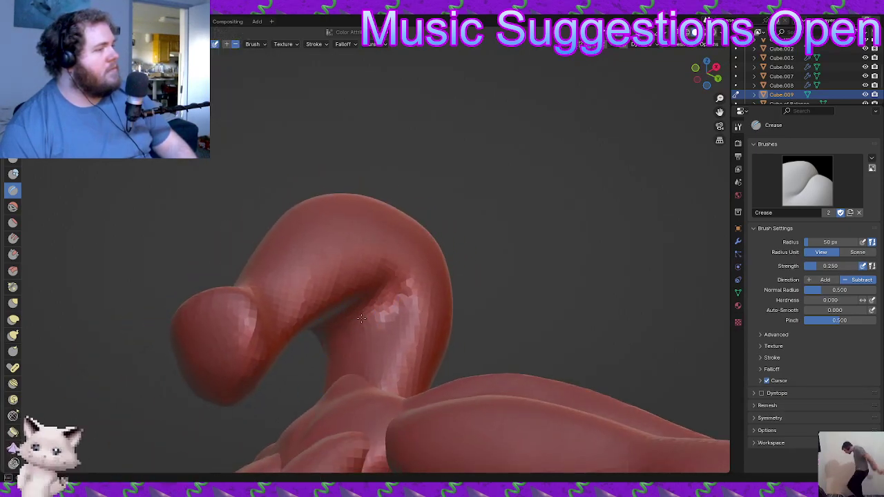
middle_drag(419, 250, 417, 281)
mouse_move(399, 318)
middle_down()
mouse_move(391, 276)
mouse_move(377, 299)
middle_up()
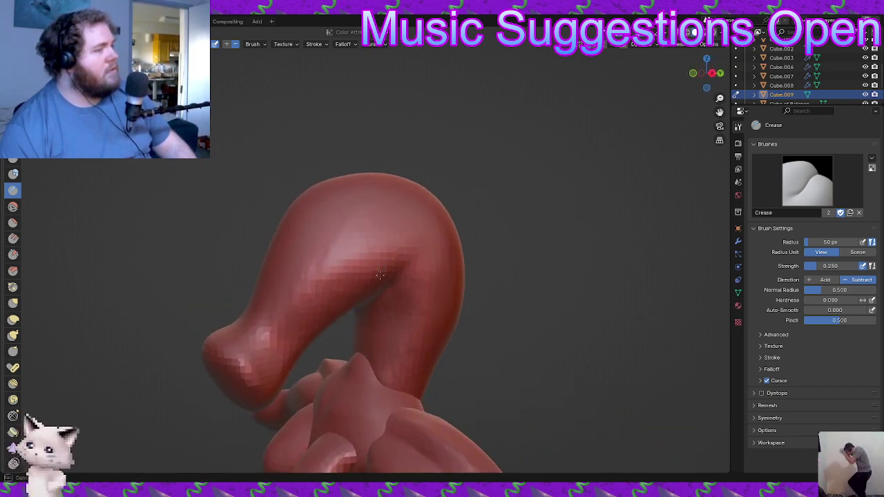
middle_drag(406, 261, 398, 269)
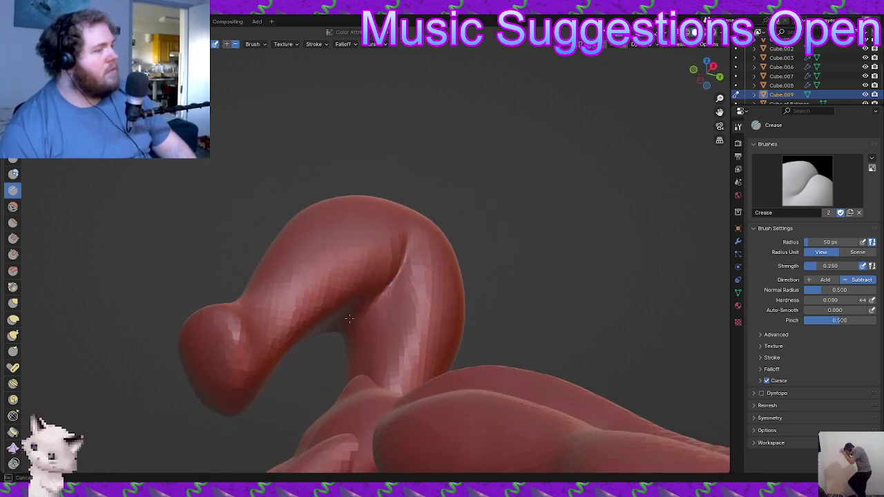
mouse_move(353, 333)
middle_down()
mouse_move(338, 330)
mouse_move(378, 302)
middle_up()
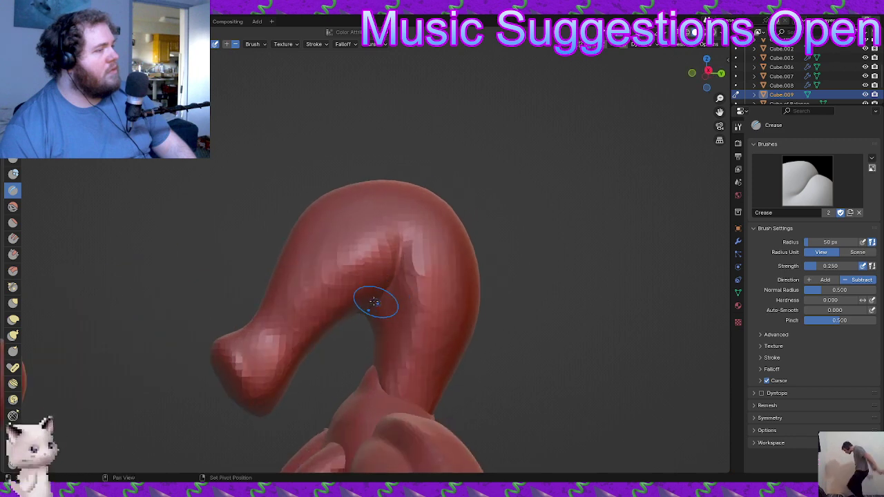
- Carve creases down the side of the neck and up behind the jaw with the Crease brush
mouse_move(386, 233)
middle_down()
mouse_move(359, 351)
mouse_move(401, 263)
mouse_move(311, 276)
mouse_move(237, 256)
mouse_move(256, 296)
mouse_move(334, 296)
mouse_move(323, 256)
middle_up()
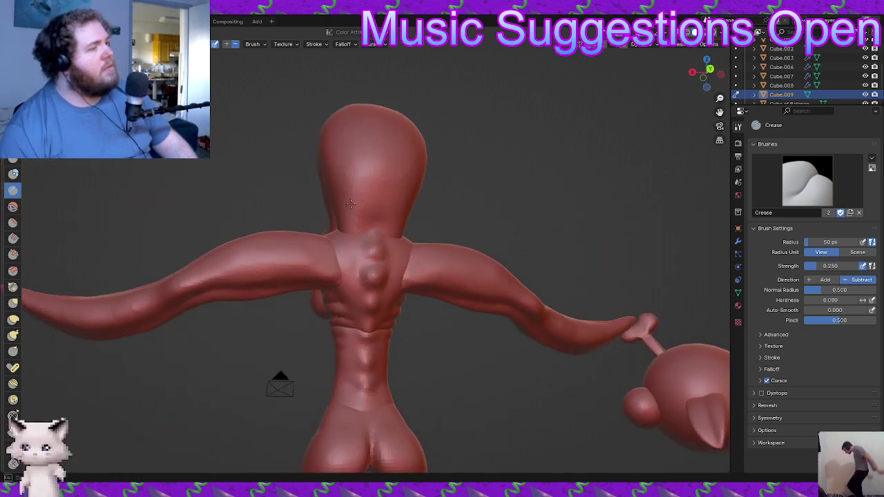
mouse_move(360, 205)
middle_down()
mouse_move(413, 239)
mouse_move(424, 188)
middle_up()
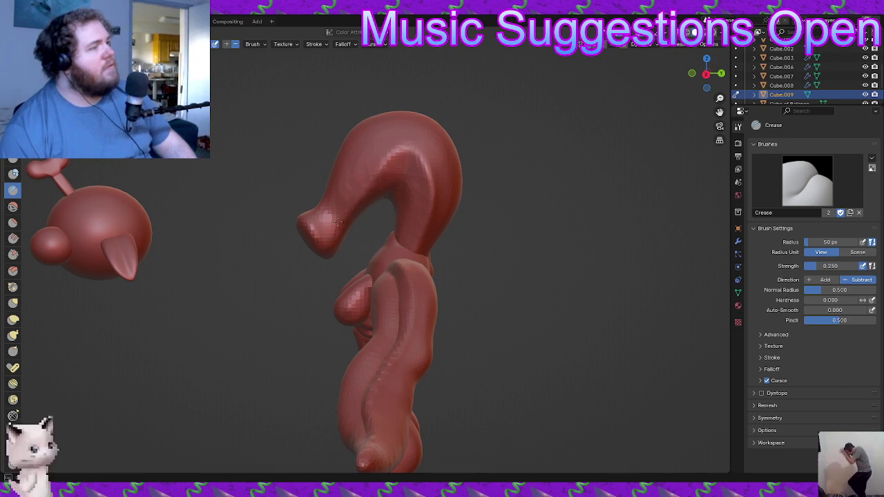
mouse_move(342, 247)
middle_down()
mouse_move(407, 275)
mouse_move(536, 257)
mouse_move(442, 273)
middle_up()
scroll(401, 280, up, 5)
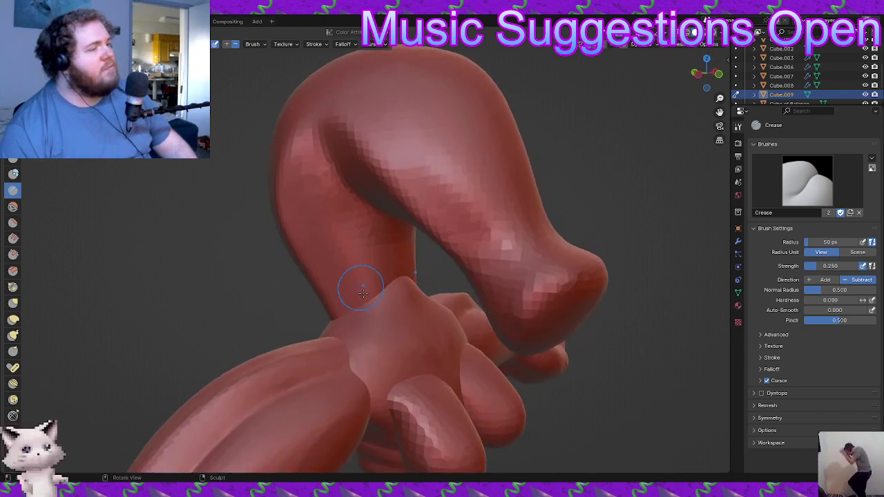
middle_drag(361, 288, 356, 295)
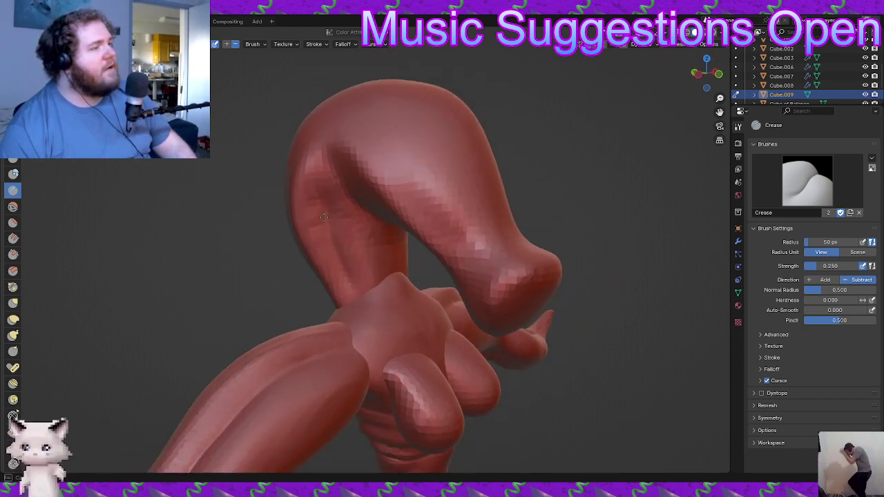
drag(323, 190, 323, 201)
mouse_move(328, 216)
middle_down()
mouse_move(359, 184)
mouse_move(333, 175)
middle_up()
drag(332, 140, 332, 143)
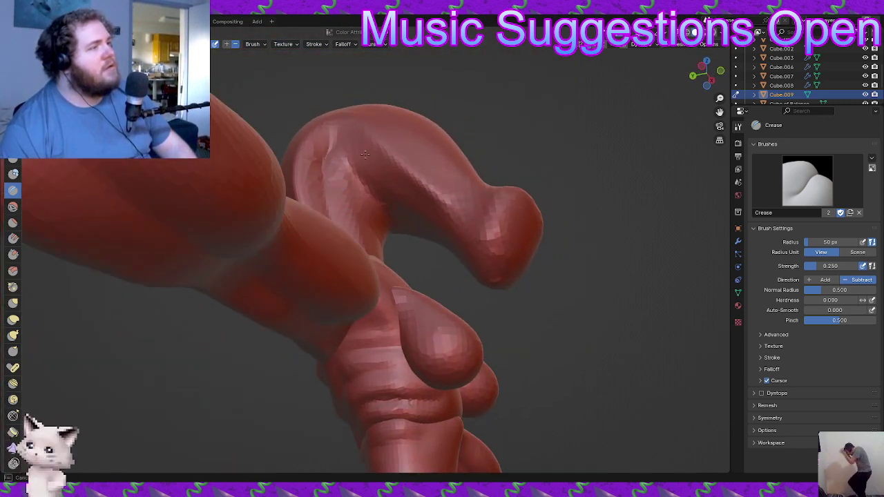
middle_drag(449, 220, 426, 185)
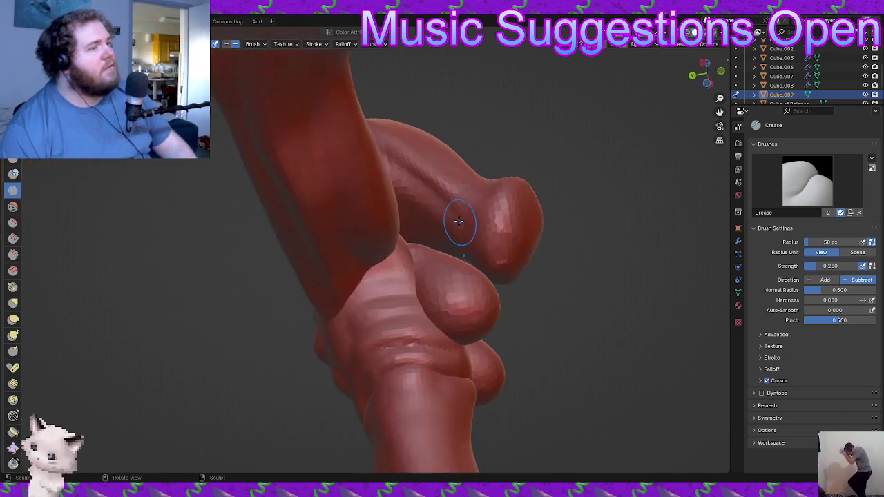
- Examine the jaw and neck creases and the snout from both sides and from the front
middle_drag(457, 223, 439, 234)
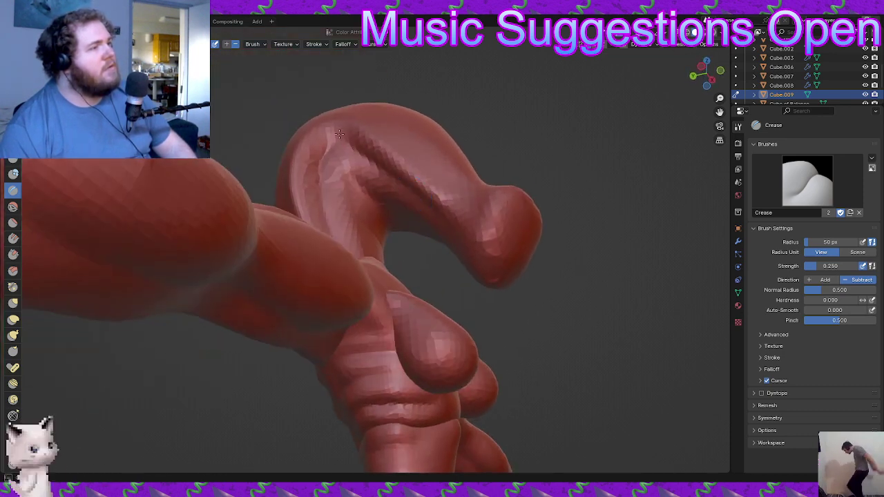
middle_drag(351, 159, 357, 196)
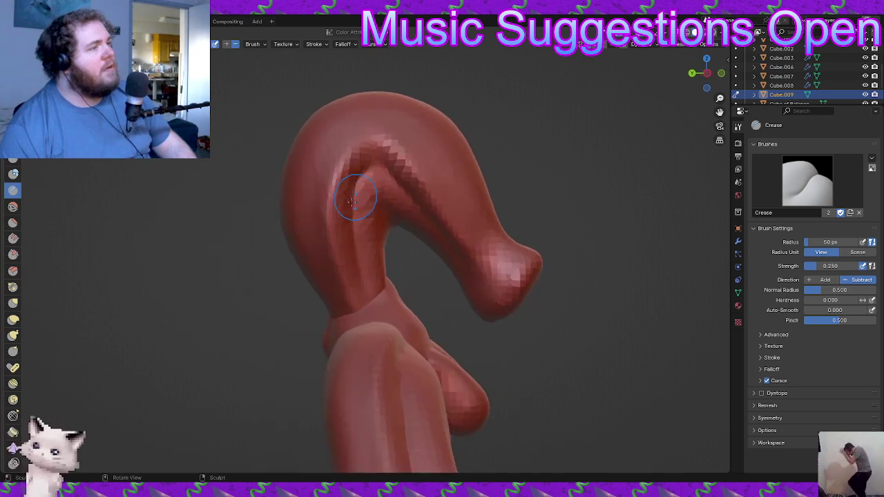
mouse_move(371, 140)
middle_down()
mouse_move(700, 289)
mouse_move(112, 247)
middle_up()
scroll(310, 228, up, 4)
middle_drag(346, 214, 378, 212)
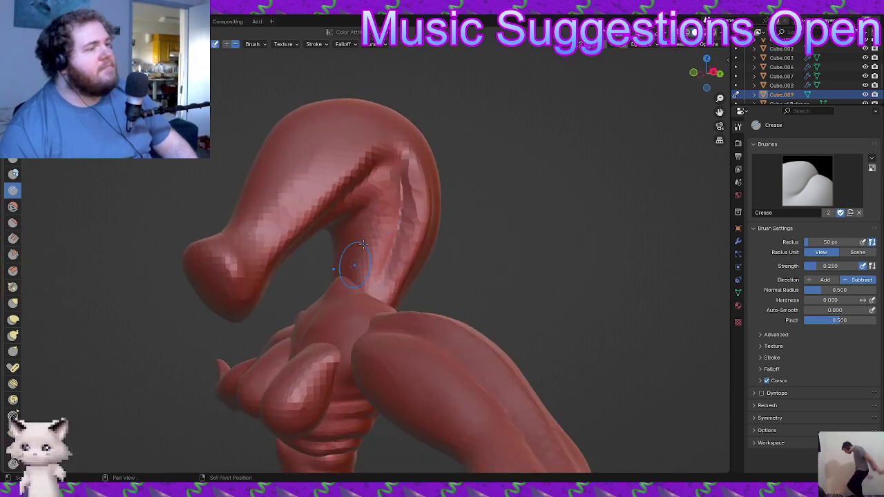
middle_drag(342, 298, 380, 319)
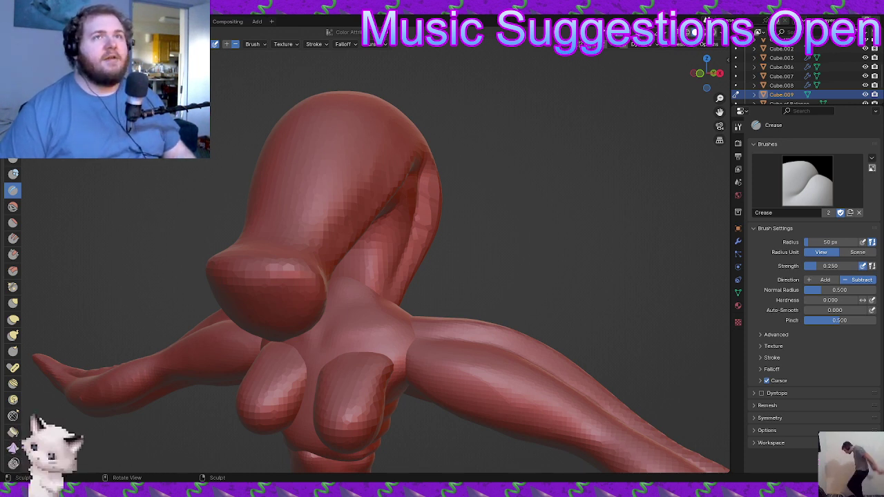
mouse_move(456, 331)
middle_down()
mouse_move(421, 330)
mouse_move(437, 306)
mouse_move(517, 288)
middle_up()
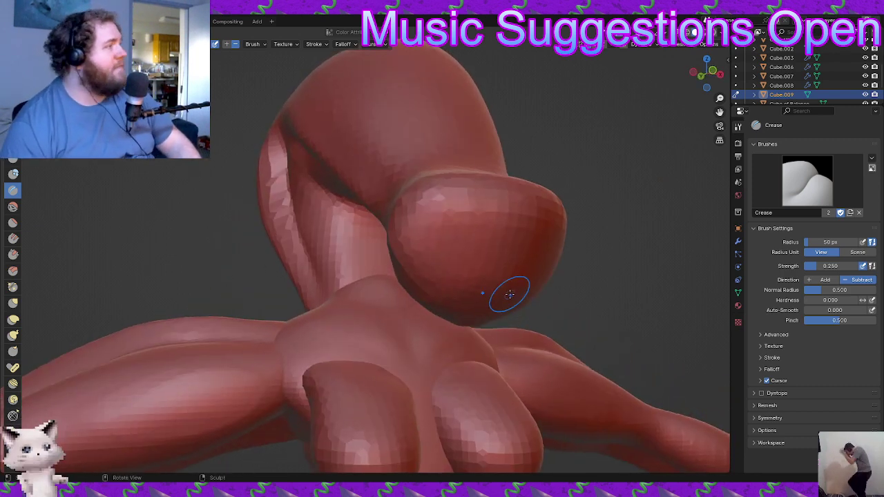
- Carve a wide mouth opening into the front of the snout with the Draw brush set to subtract
key(x)
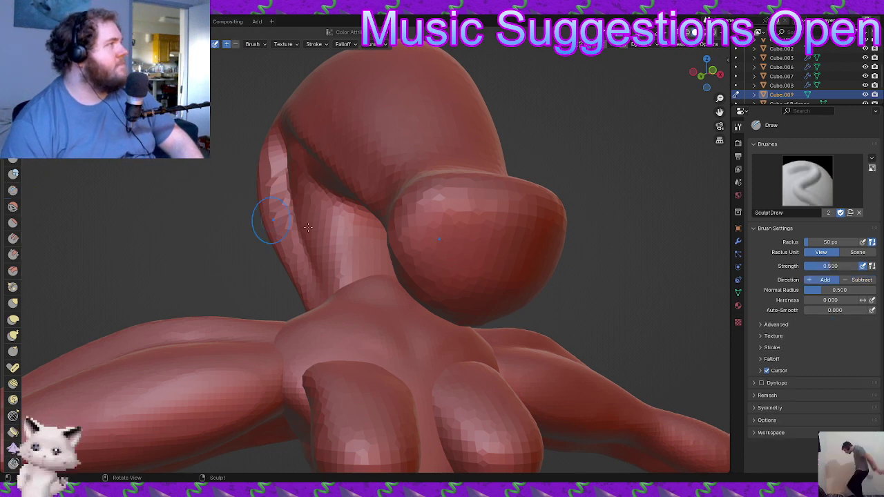
middle_drag(216, 204, 437, 232)
scroll(456, 245, down, 1)
mouse_move(465, 250)
ctrl+mouse_down()
mouse_move(466, 239)
mouse_move(440, 253)
mouse_move(476, 266)
mouse_move(487, 235)
mouse_move(449, 250)
mouse_move(451, 240)
mouse_move(483, 253)
mouse_move(438, 237)
mouse_move(483, 246)
mouse_move(417, 228)
mouse_move(498, 250)
mouse_move(423, 235)
mouse_move(453, 243)
mouse_move(443, 249)
mouse_move(449, 236)
mouse_move(470, 239)
ctrl+mouse_up()
mouse_move(470, 234)
middle_down()
mouse_move(515, 224)
mouse_move(459, 204)
mouse_move(443, 211)
middle_up()
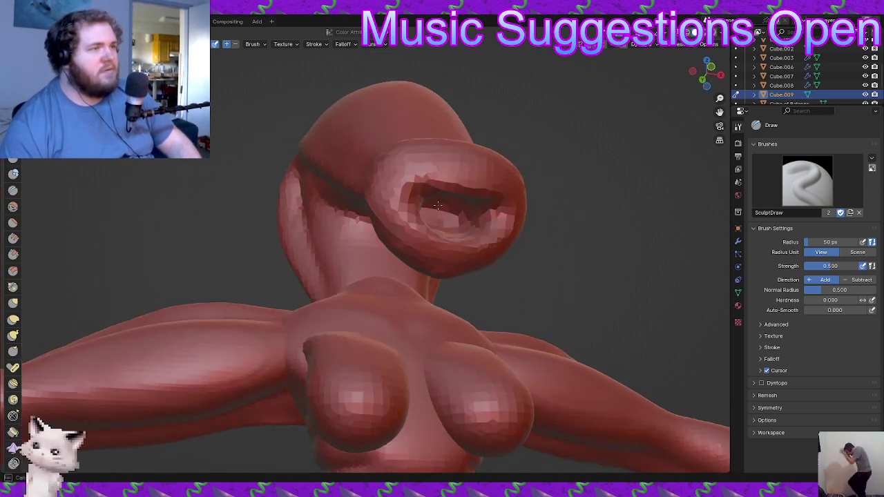
- Smooth the lower rim of the mouth opening and the lip area beneath it
mouse_move(444, 207)
middle_down()
mouse_move(465, 210)
mouse_move(443, 270)
mouse_move(300, 331)
mouse_move(325, 387)
mouse_move(495, 346)
middle_up()
scroll(322, 394, down, 7)
scroll(488, 258, up, 5)
mouse_move(487, 256)
middle_down()
mouse_move(420, 270)
mouse_move(427, 262)
middle_up()
scroll(428, 261, up, 2)
shift+drag(420, 295, 391, 282)
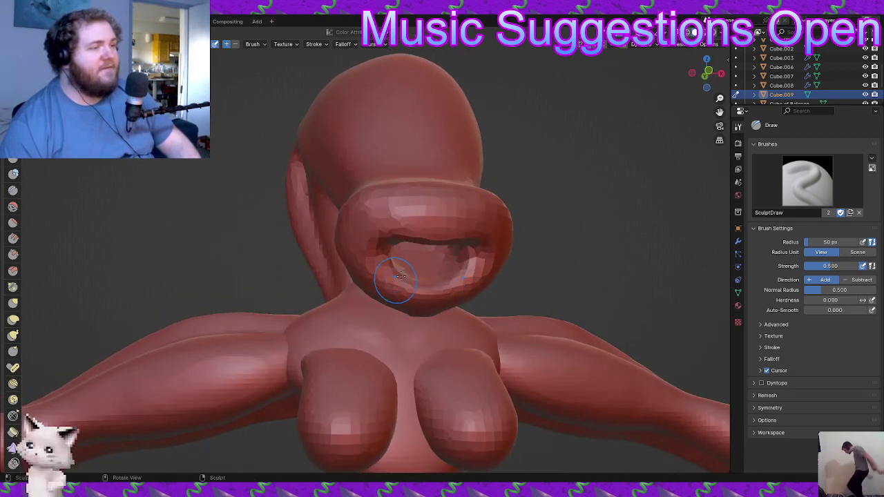
middle_drag(391, 286, 410, 250)
mouse_move(435, 217)
shift+mouse_down()
mouse_move(452, 166)
mouse_move(424, 172)
shift+mouse_up()
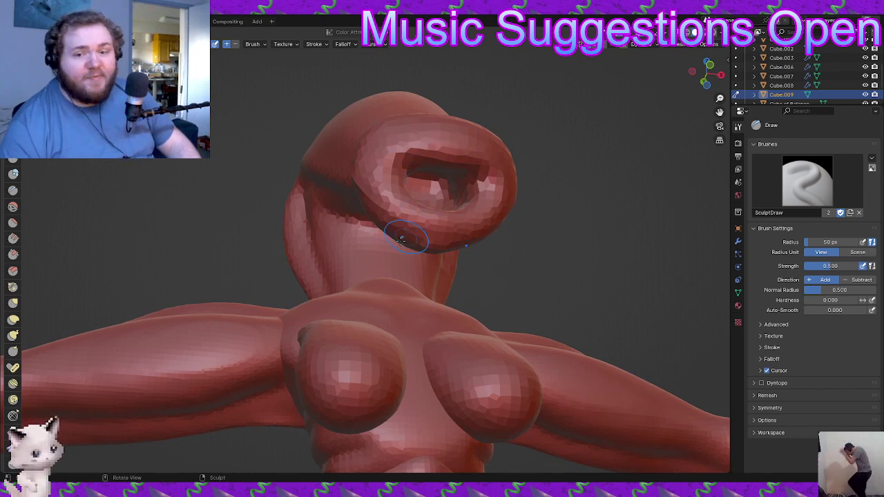
- Swell the lips around the mouth opening with the Inflate brush, working from the front and the side
click(13, 174)
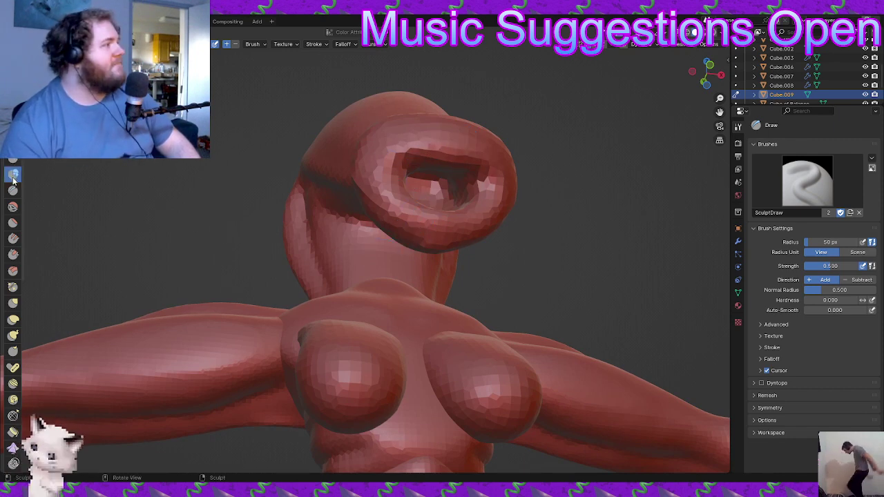
scroll(432, 212, down, 2)
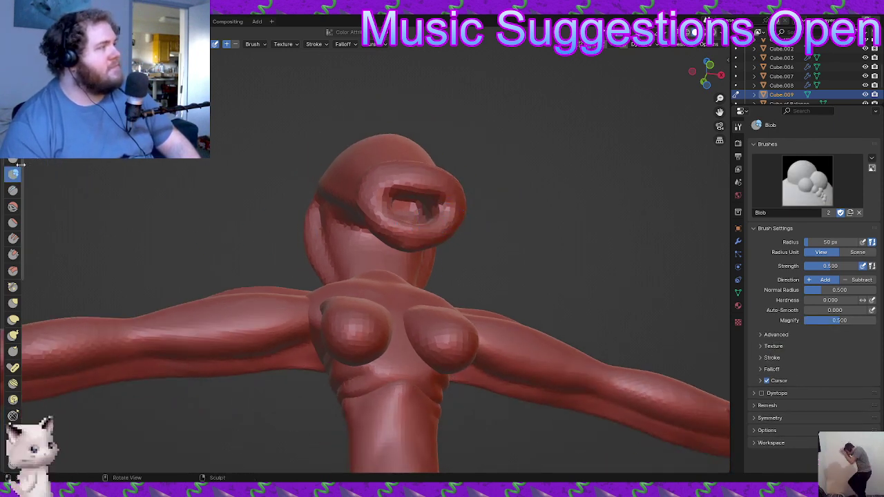
key(i)
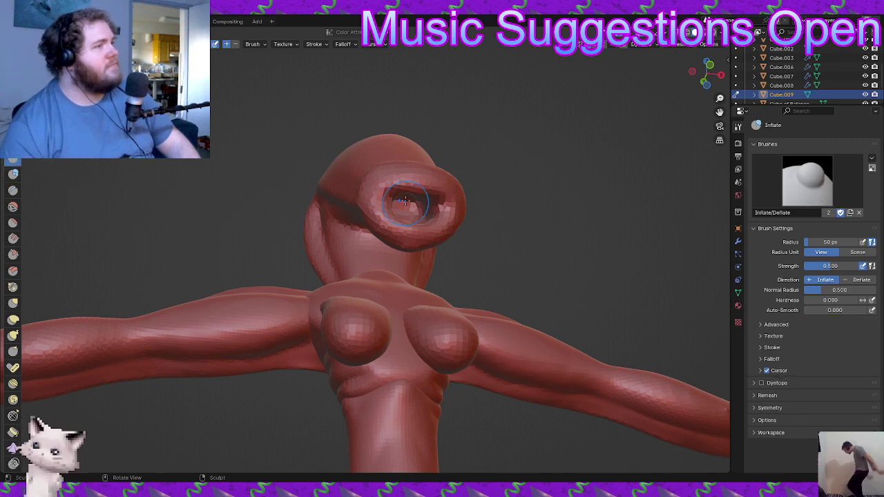
middle_drag(411, 192, 471, 266)
drag(441, 251, 437, 251)
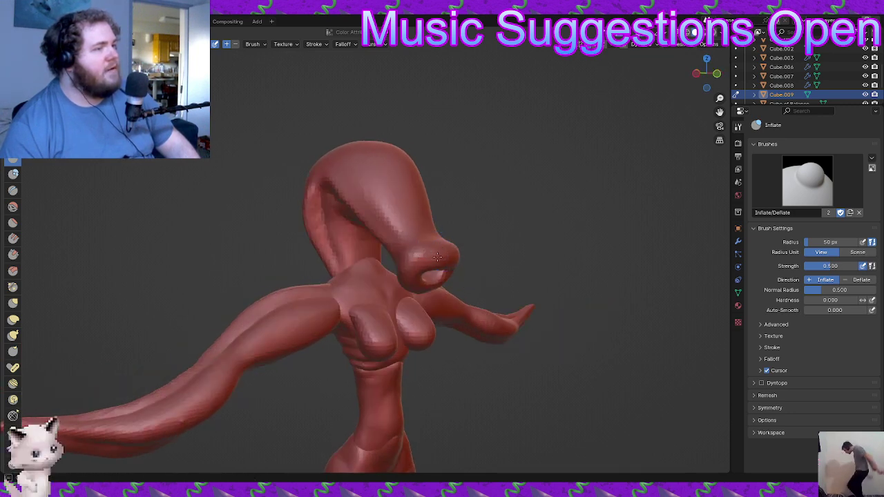
middle_drag(451, 254, 426, 261)
drag(426, 262, 400, 252)
middle_drag(423, 258, 333, 242)
mouse_move(399, 276)
middle_down()
mouse_move(442, 273)
mouse_move(421, 261)
mouse_move(173, 263)
middle_up()
scroll(422, 262, up, 2)
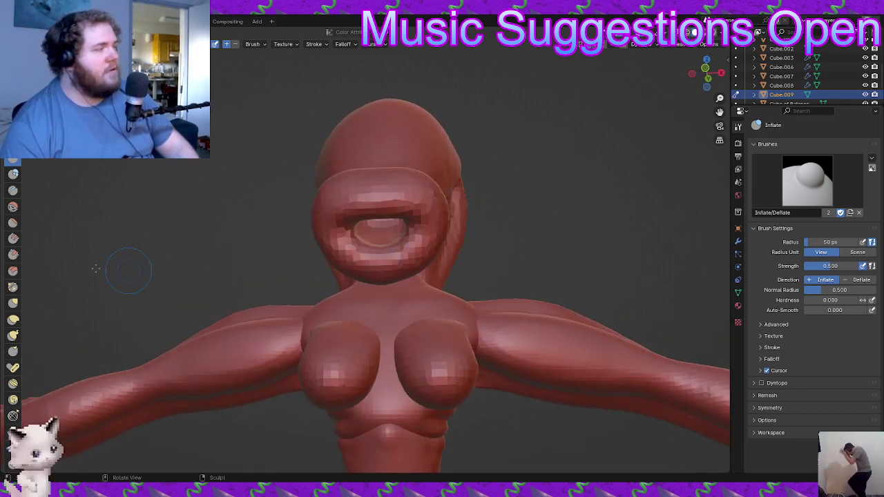
- Adjust the snout's profile with Elastic Deform in the side view
click(14, 319)
middle_drag(487, 259, 437, 302)
alt+middle_drag(347, 339, 154, 391)
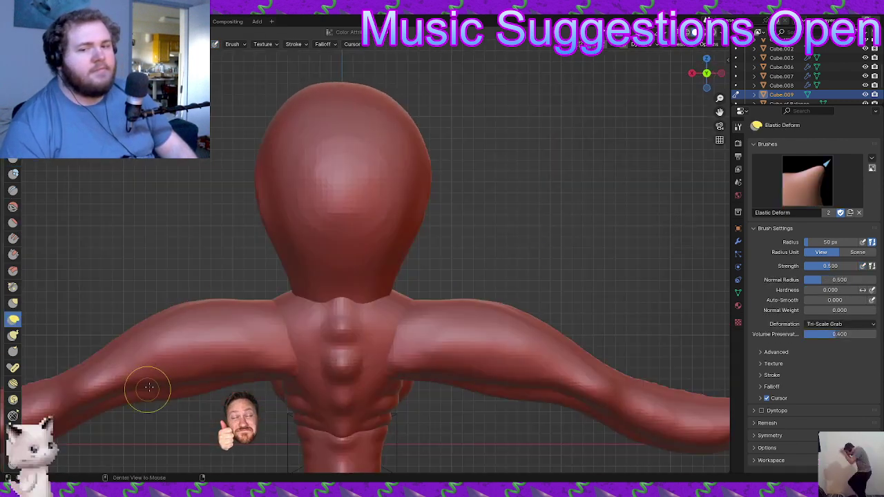
alt+middle_drag(224, 376, 410, 357)
scroll(339, 301, down, 3)
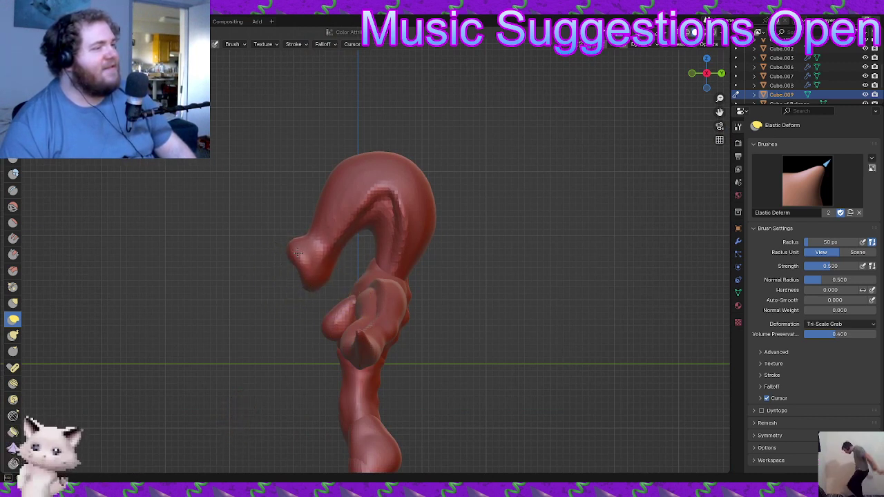
drag(301, 262, 303, 259)
drag(302, 225, 349, 243)
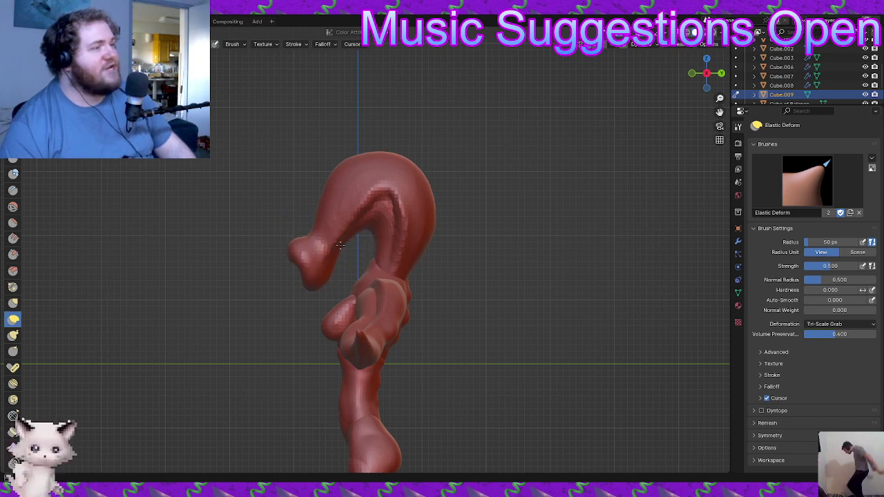
- Reshape the lips and the corners of the mouth opening with Elastic Deform, working from the front
scroll(370, 247, up, 3)
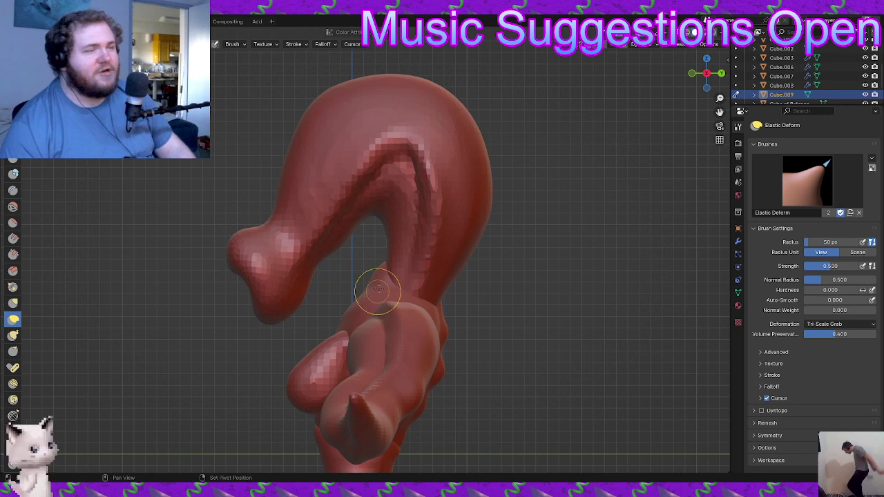
mouse_move(351, 245)
middle_down()
mouse_move(357, 186)
mouse_move(442, 253)
mouse_move(397, 285)
middle_up()
scroll(398, 285, up, 2)
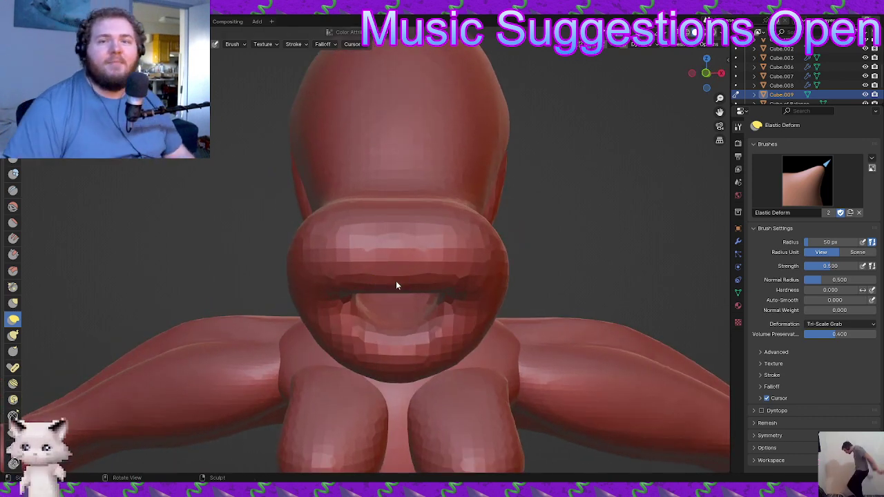
drag(443, 345, 434, 314)
middle_drag(434, 314, 409, 306)
scroll(406, 318, down, 1)
mouse_move(376, 263)
mouse_down()
mouse_move(379, 276)
mouse_move(384, 268)
mouse_up()
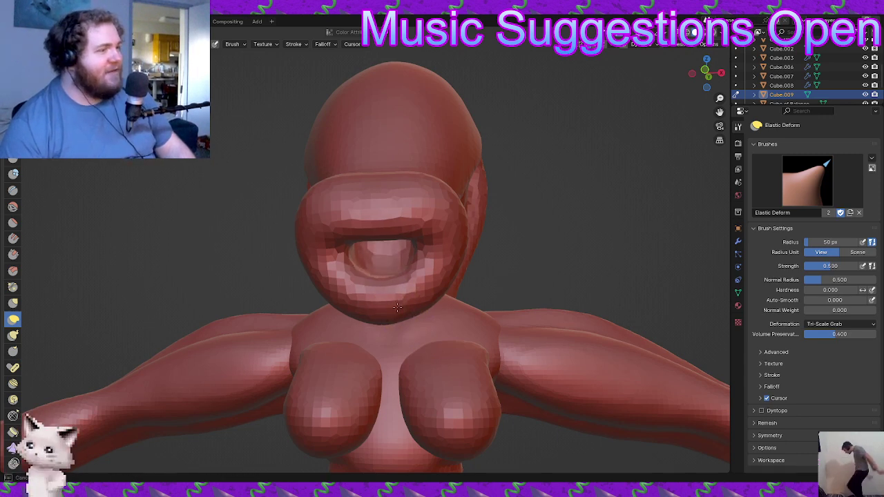
middle_drag(402, 276, 424, 280)
drag(400, 282, 382, 284)
mouse_move(382, 284)
middle_down()
mouse_move(351, 306)
mouse_move(326, 295)
mouse_move(338, 260)
mouse_move(321, 261)
mouse_move(396, 265)
mouse_move(300, 209)
middle_up()
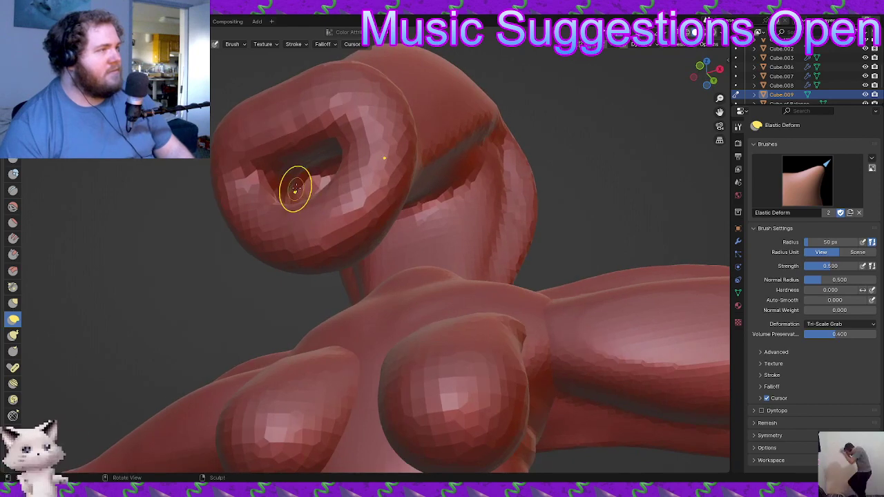
mouse_move(274, 177)
middle_down()
mouse_move(237, 166)
mouse_move(300, 221)
mouse_move(314, 259)
mouse_move(400, 310)
mouse_move(470, 287)
mouse_move(447, 270)
middle_up()
drag(448, 271, 431, 268)
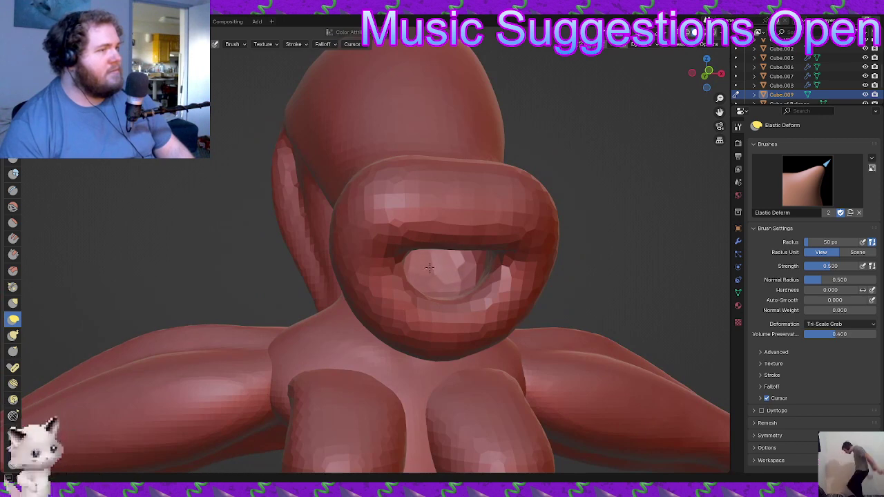
- Pull the front and side of the neck base into the shoulders with Elastic Deform
mouse_move(423, 268)
middle_down()
mouse_move(484, 252)
mouse_move(420, 267)
mouse_move(408, 374)
mouse_move(474, 385)
mouse_move(298, 344)
mouse_move(365, 258)
mouse_move(323, 271)
mouse_move(405, 265)
mouse_move(411, 249)
mouse_move(404, 266)
middle_up()
scroll(403, 366, down, 3)
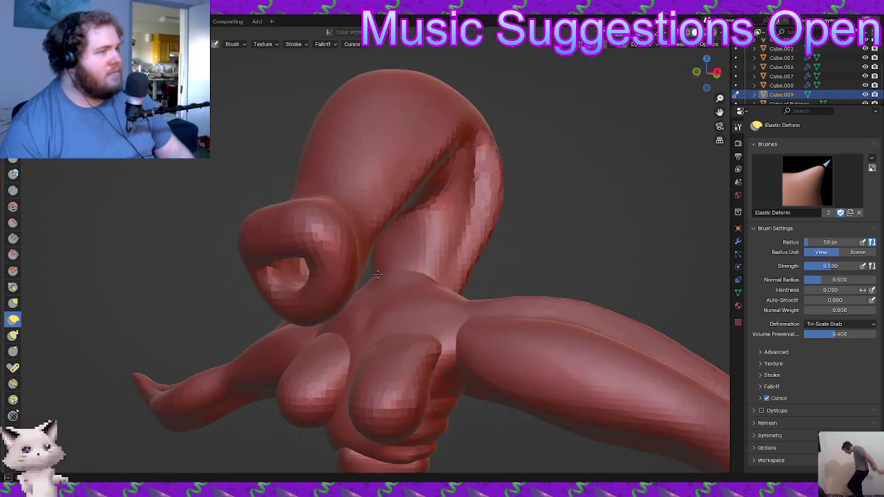
drag(391, 277, 382, 304)
mouse_move(426, 279)
mouse_down()
mouse_move(365, 299)
mouse_move(416, 277)
mouse_up()
mouse_move(415, 277)
middle_down()
mouse_move(454, 306)
mouse_move(361, 310)
middle_up()
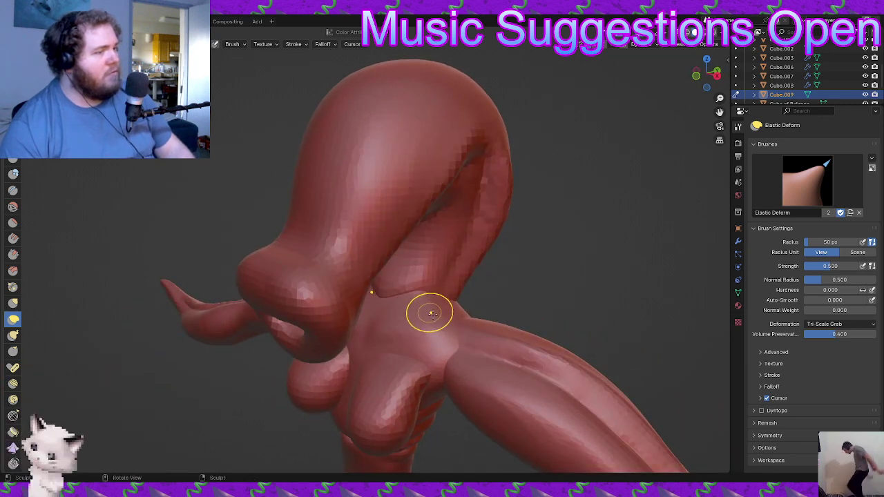
middle_drag(424, 306, 411, 320)
scroll(416, 297, up, 2)
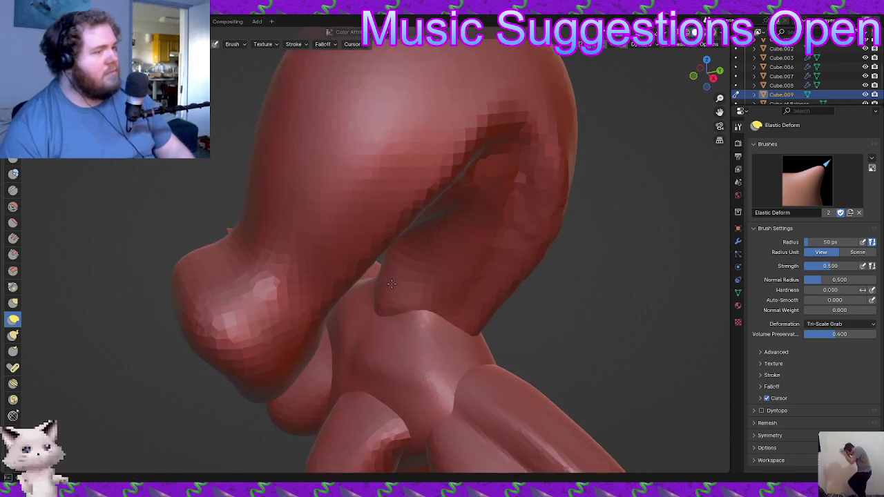
mouse_move(408, 313)
middle_down()
mouse_move(474, 296)
mouse_move(394, 316)
mouse_move(375, 300)
middle_up()
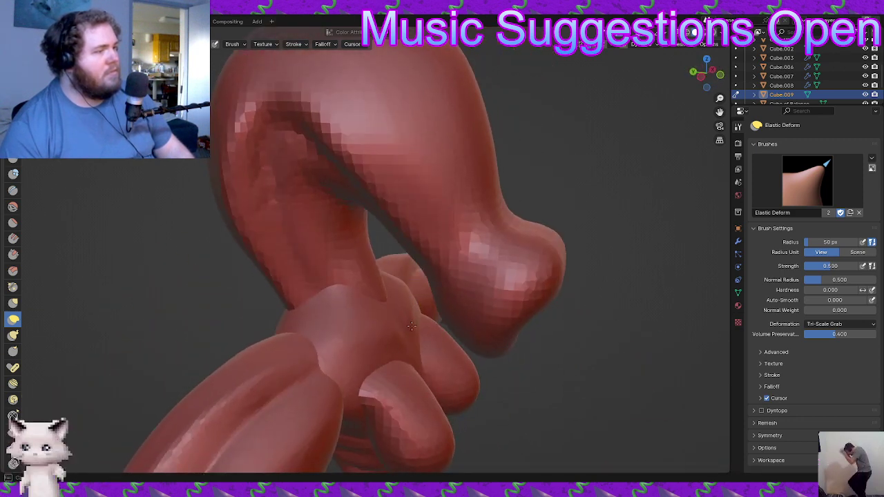
middle_drag(411, 326, 261, 317)
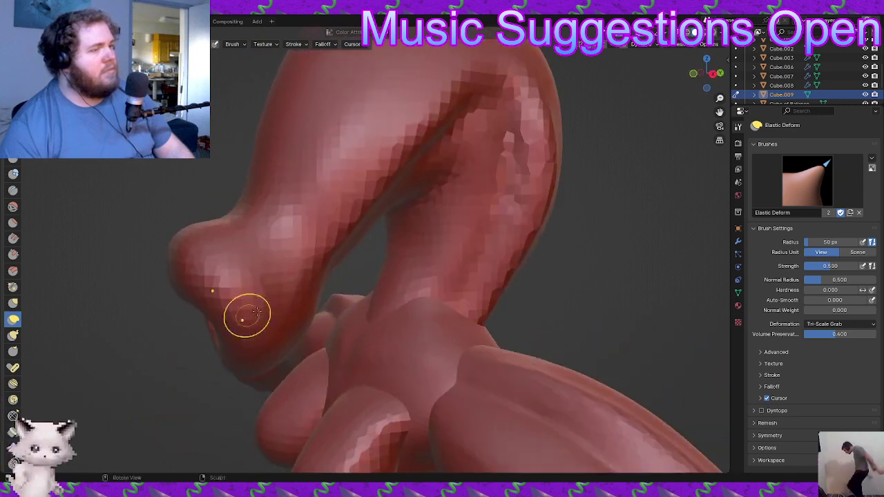
- Pull the back of the neck down over the top of the spine with Elastic Deform
scroll(350, 418, down, 5)
mouse_move(408, 387)
middle_down()
mouse_move(217, 369)
mouse_move(311, 360)
middle_up()
ctrl+middle_drag(314, 359, 332, 304)
middle_drag(338, 300, 402, 290)
drag(401, 289, 395, 284)
scroll(408, 293, up, 2)
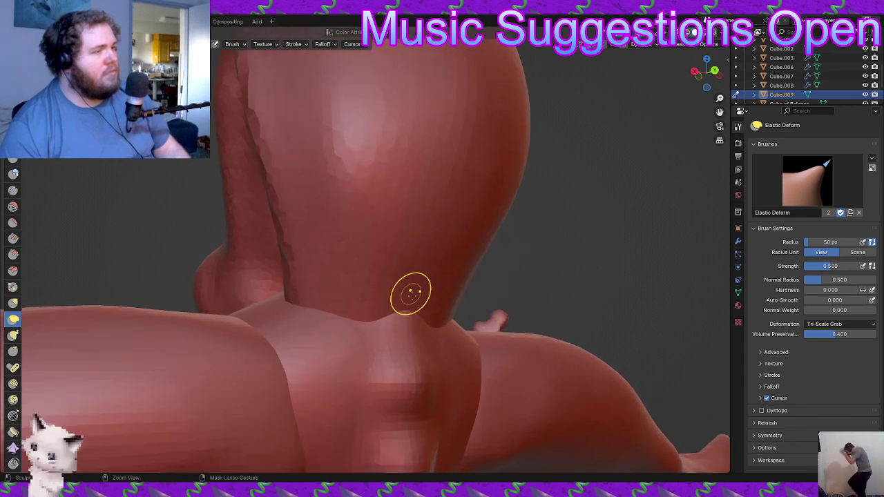
mouse_move(456, 316)
middle_down()
mouse_move(484, 315)
mouse_move(435, 316)
mouse_move(446, 313)
mouse_move(420, 265)
middle_up()
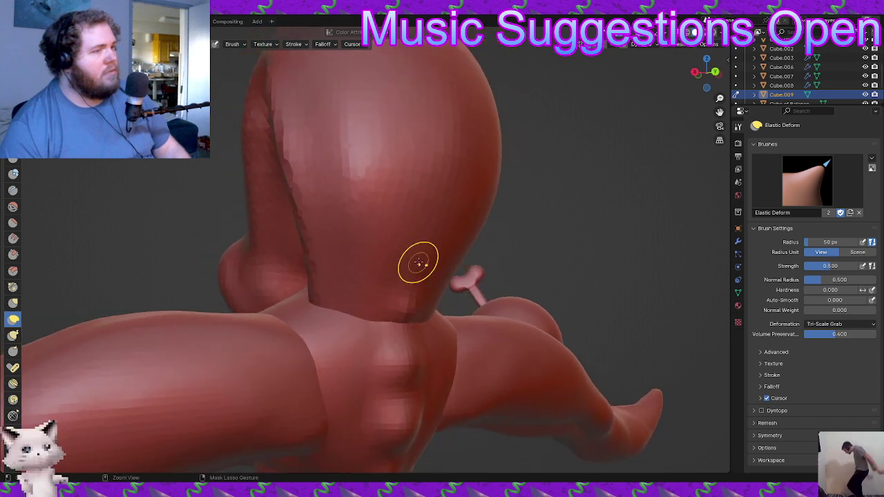
drag(414, 318, 418, 336)
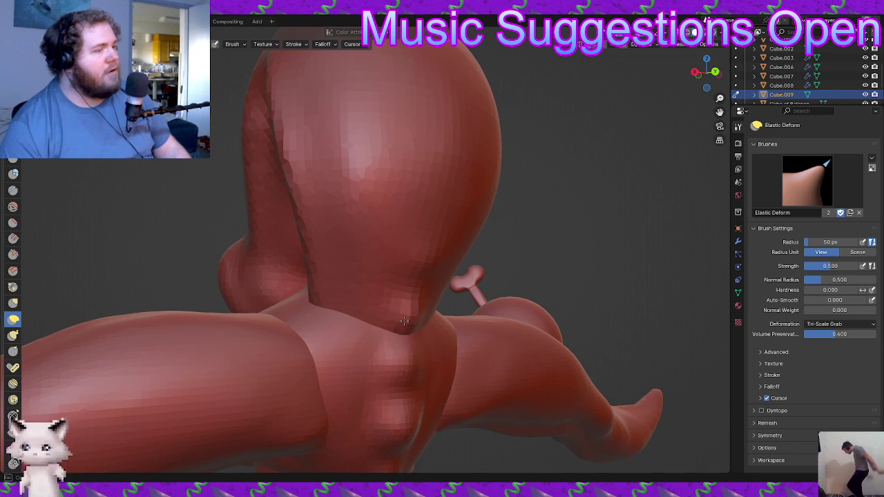
mouse_move(447, 349)
middle_down()
mouse_move(484, 357)
mouse_move(460, 300)
mouse_move(446, 405)
middle_up()
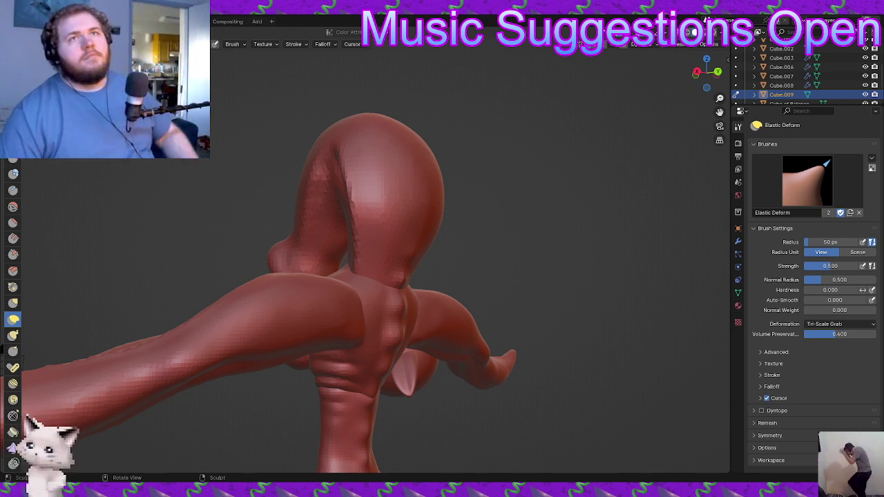
- Return to the Layout workspace, deselect the head, save the file and view the figure from the front and back
mouse_move(398, 263)
middle_down()
mouse_move(450, 290)
mouse_move(507, 282)
mouse_move(80, 302)
middle_up()
scroll(449, 290, down, 3)
scroll(507, 282, down, 4)
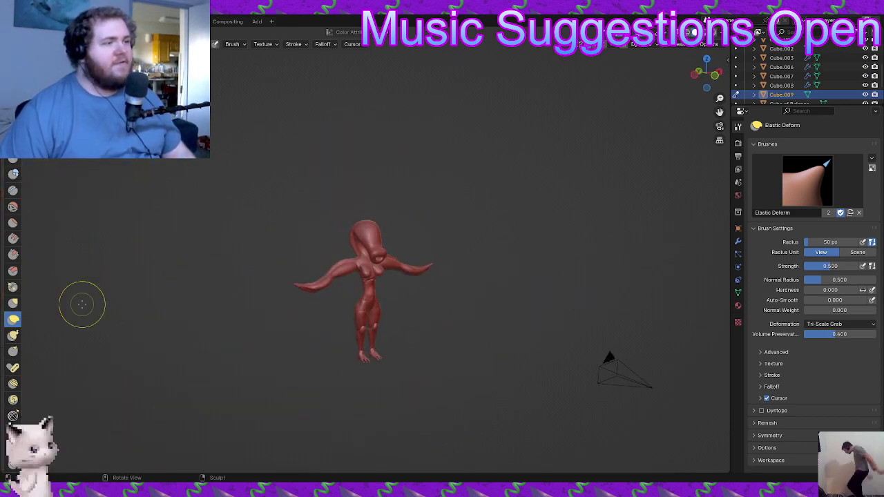
scroll(339, 296, up, 8)
mouse_move(390, 277)
middle_down()
mouse_move(313, 237)
mouse_move(372, 249)
middle_up()
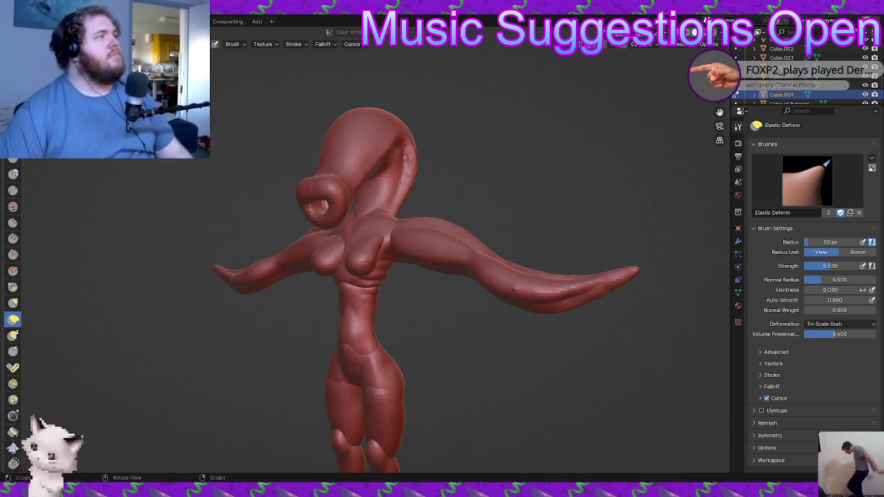
click(125, 21)
click(426, 189)
key(ctrl+s)
middle_drag(425, 189, 428, 242)
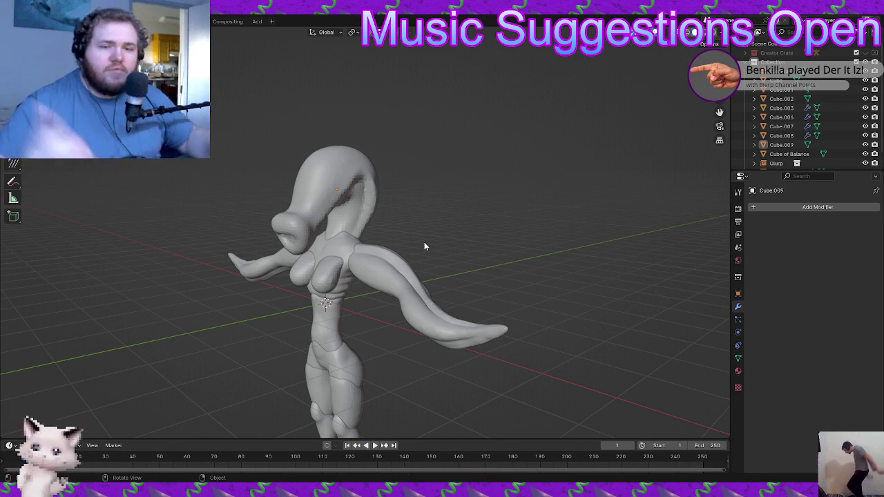
middle_drag(408, 256, 314, 310)
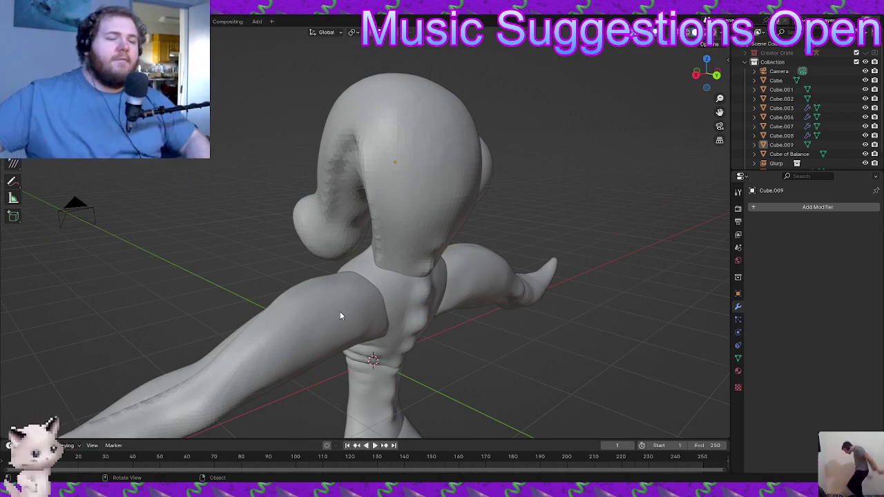
- Save the file and select all the body parts of the figure, including the head, arms, torso and legs
mouse_move(421, 234)
middle_down()
mouse_move(415, 210)
mouse_move(359, 148)
middle_up()
click(369, 258)
mouse_move(368, 258)
middle_down()
mouse_move(429, 233)
mouse_move(433, 293)
mouse_move(511, 307)
mouse_move(430, 287)
middle_up()
key(ctrl+s)
key(c)
scroll(374, 297, down, 6)
click(363, 286)
right_click(365, 288)
key(r)
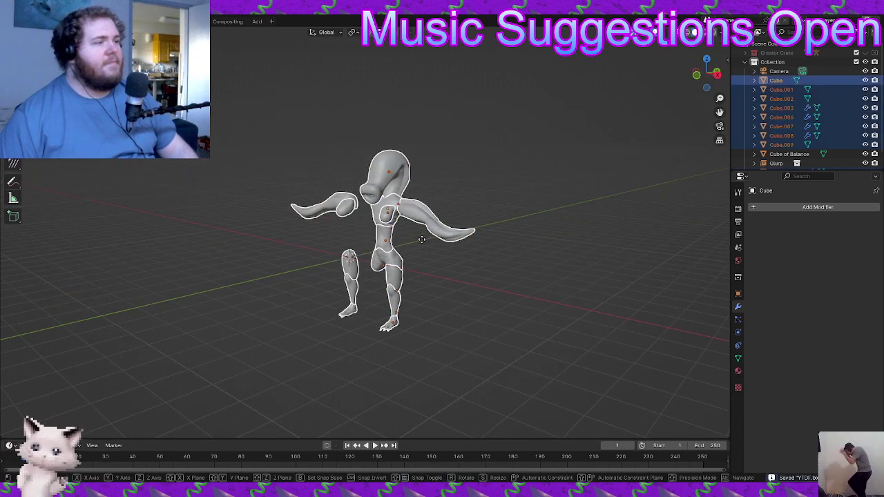
key(g)
right_click(406, 256)
key(m)
- Duplicate the selected body parts in place and move the copies to a new collection named EXTRA
key(shift+d)
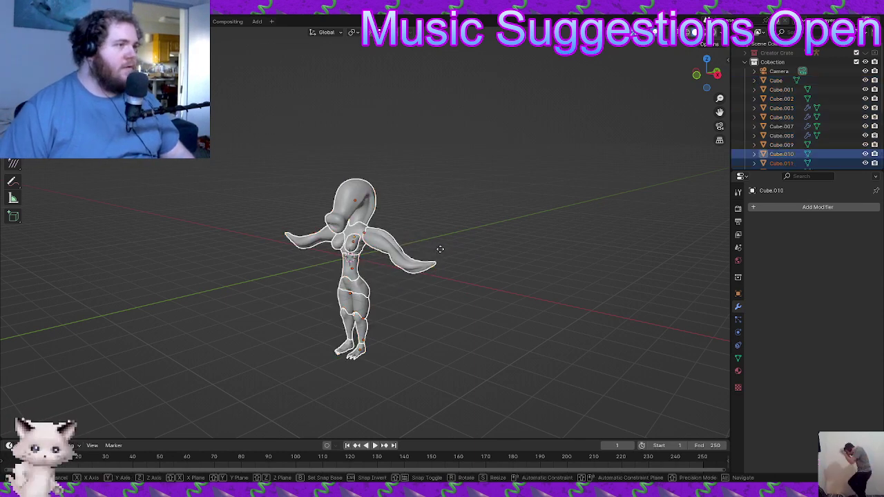
right_click(474, 184)
key(m)
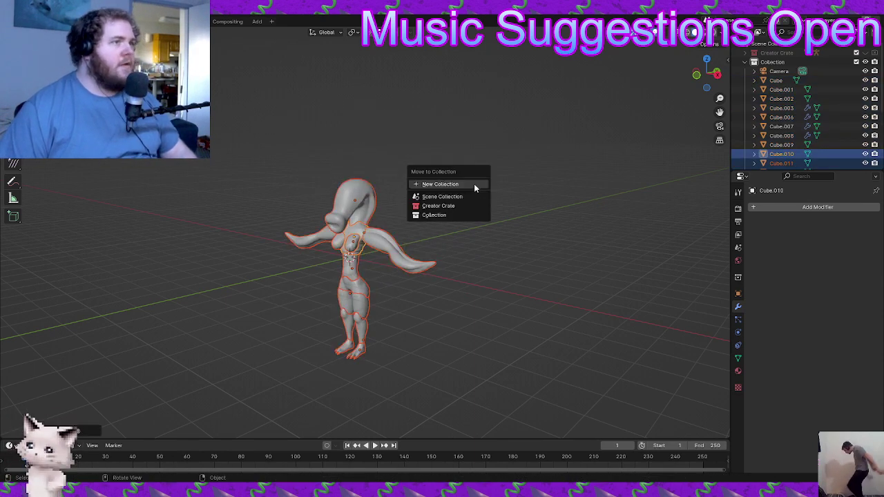
click(473, 184)
text(E)
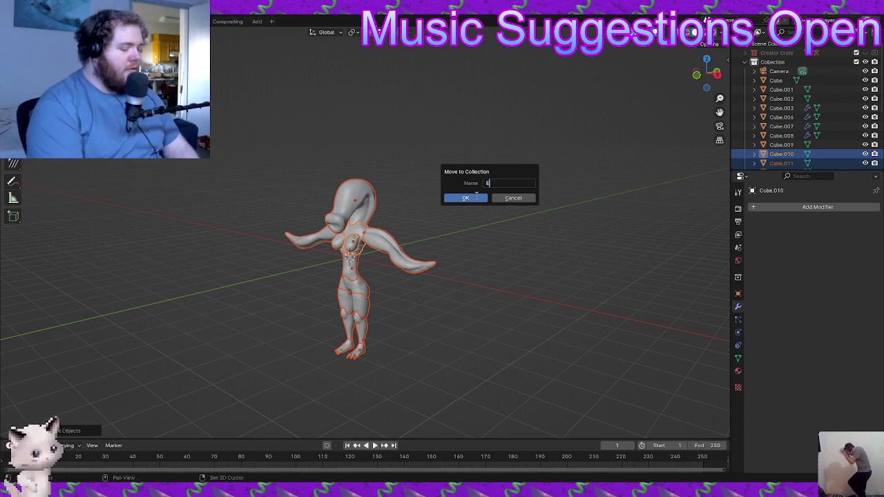
text(XTRA)
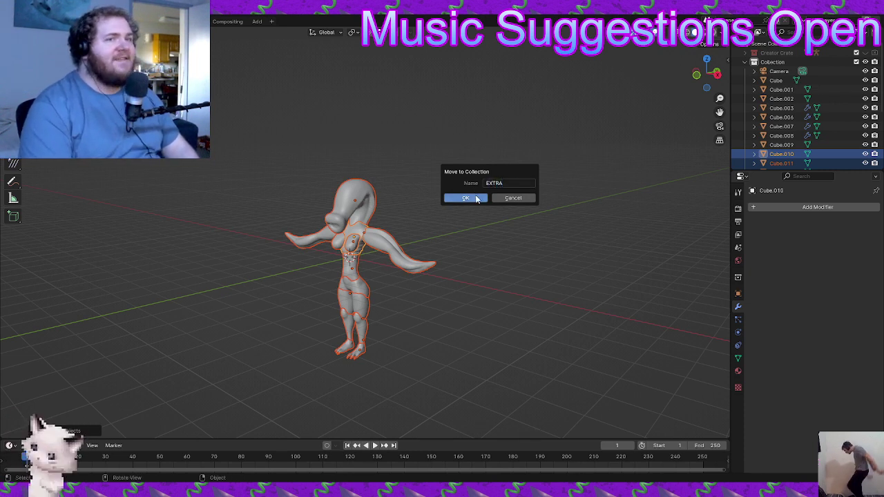
click(475, 198)
- Hide the EXTRA collection so only the original figure shows, and save the file
scroll(800, 98, down, 5)
click(866, 76)
click(753, 77)
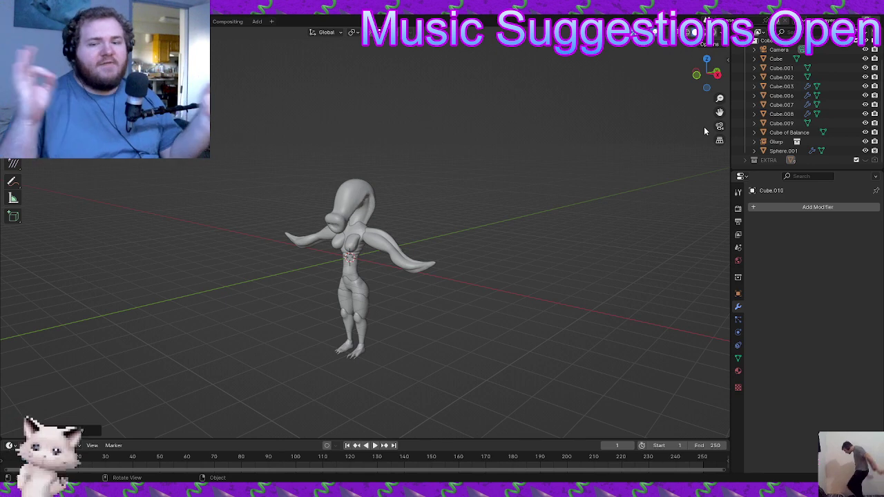
scroll(358, 247, up, 1)
scroll(357, 246, up, 5)
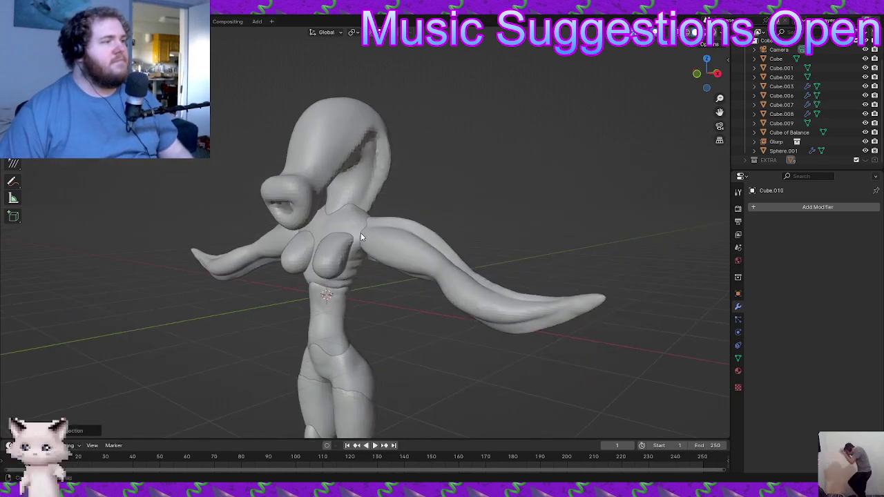
key(ctrl+s)
- Add a Boolean modifier to the upper torso and set its operation to Union
click(386, 274)
middle_drag(386, 275, 409, 273)
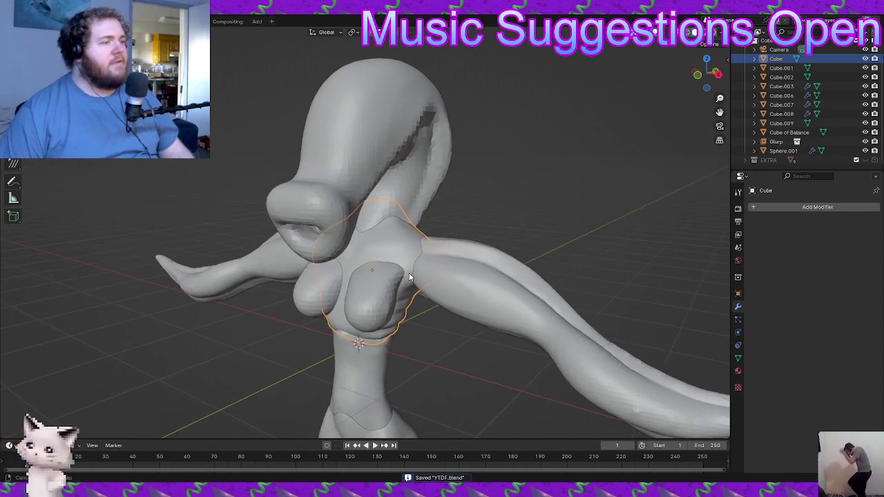
click(756, 209)
mouse_move(756, 210)
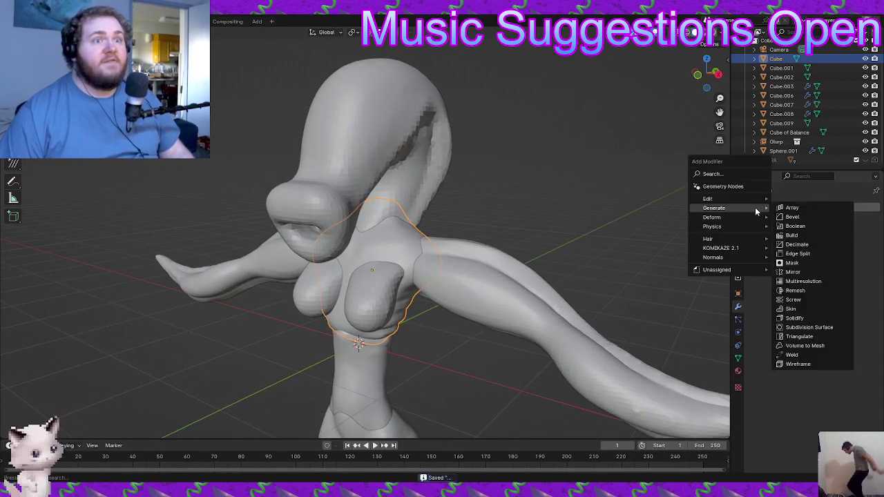
click(735, 173)
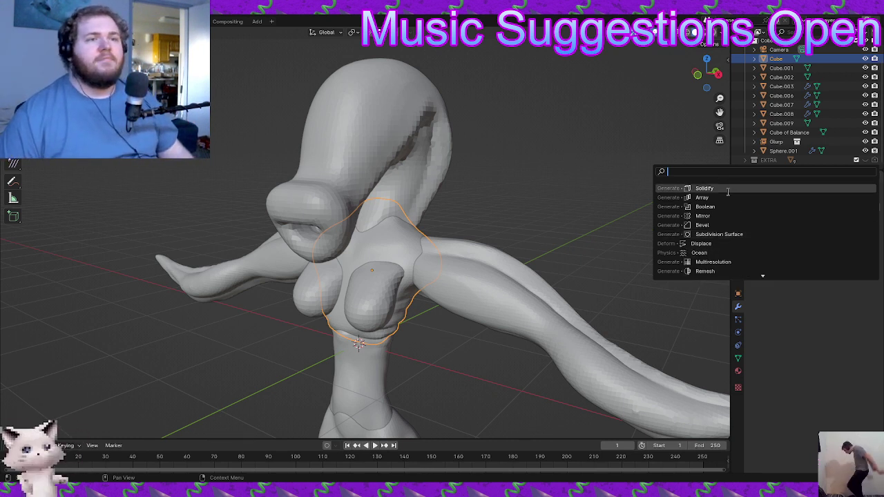
text(boo)
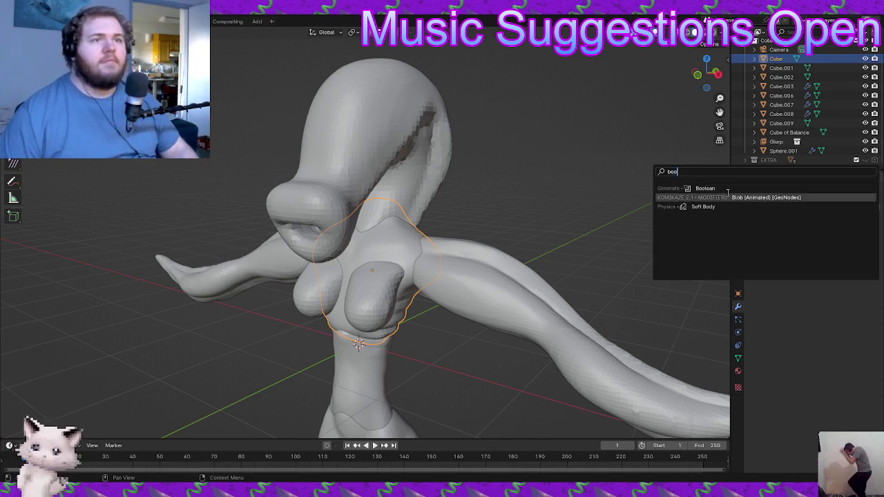
click(728, 189)
click(813, 237)
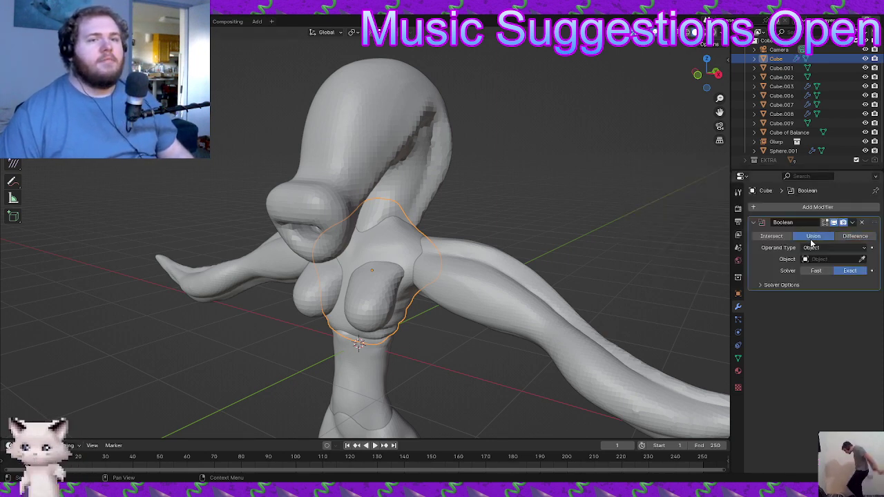
- Sample the head as the target object of the torso's Boolean modifier
click(862, 259)
click(402, 213)
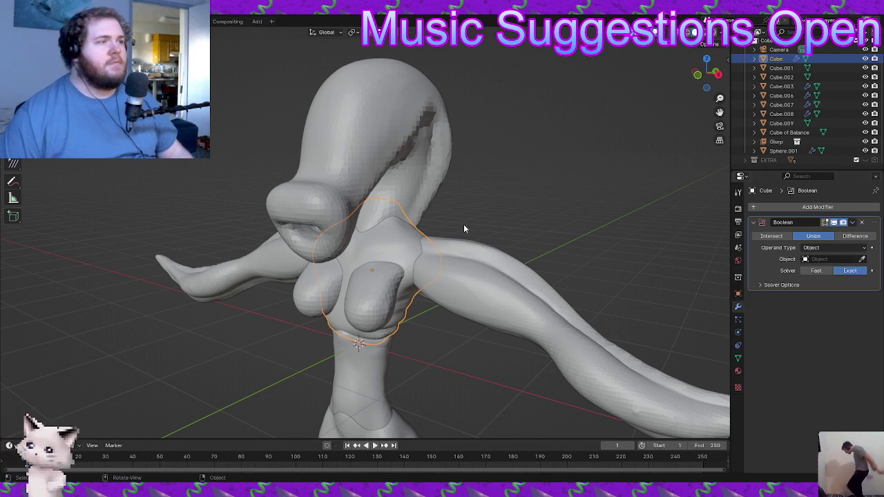
scroll(464, 226, down, 4)
shift+middle_drag(465, 228, 467, 271)
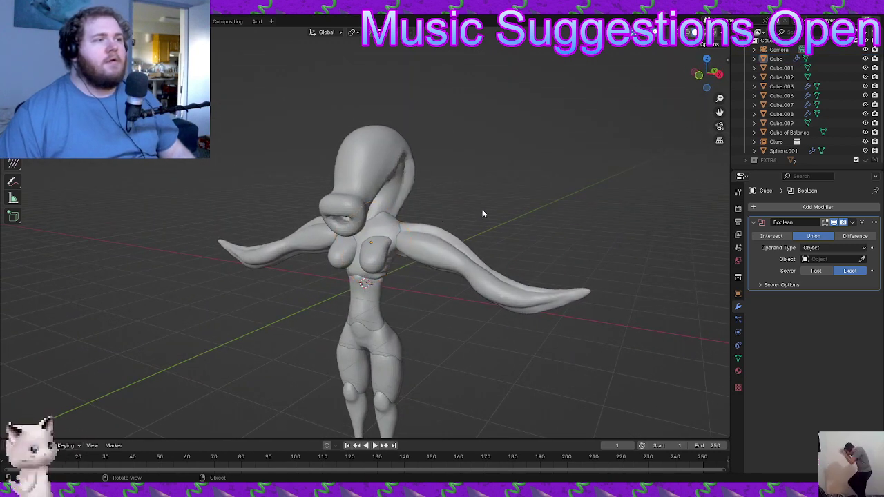
click(385, 232)
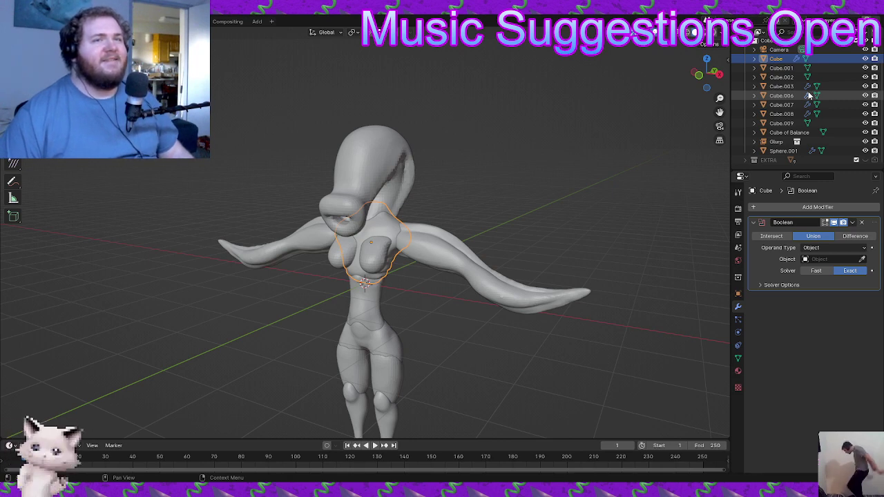
scroll(438, 235, up, 2)
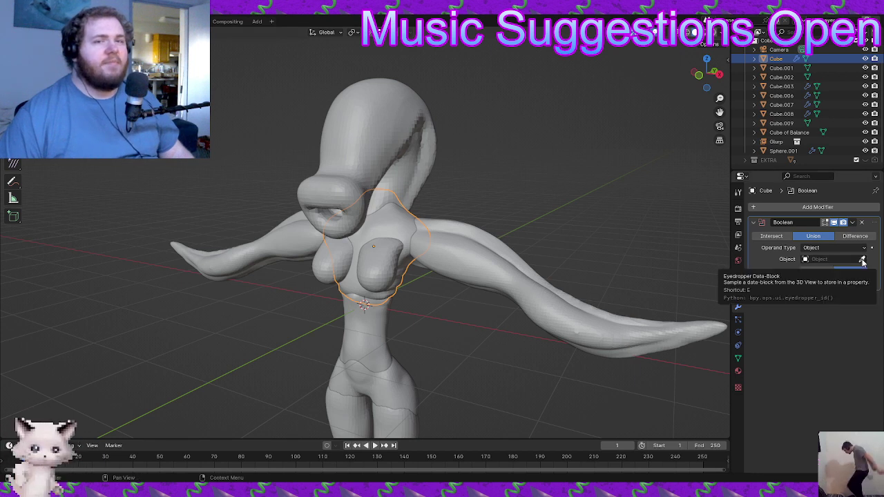
click(862, 260)
click(419, 159)
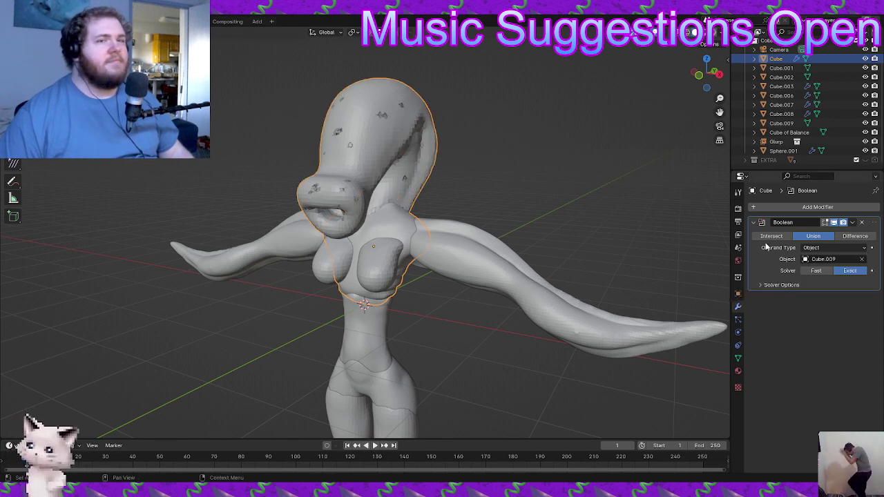
- Apply the torso's Boolean modifier and delete the separate head object
key(ctrl+a)
click(350, 155)
key(g)
right_click(481, 134)
key(x)
click(481, 135)
- Add a Boolean modifier to the merged torso, set it to Union and use the arms (Cube.008) as its object
click(390, 203)
click(766, 209)
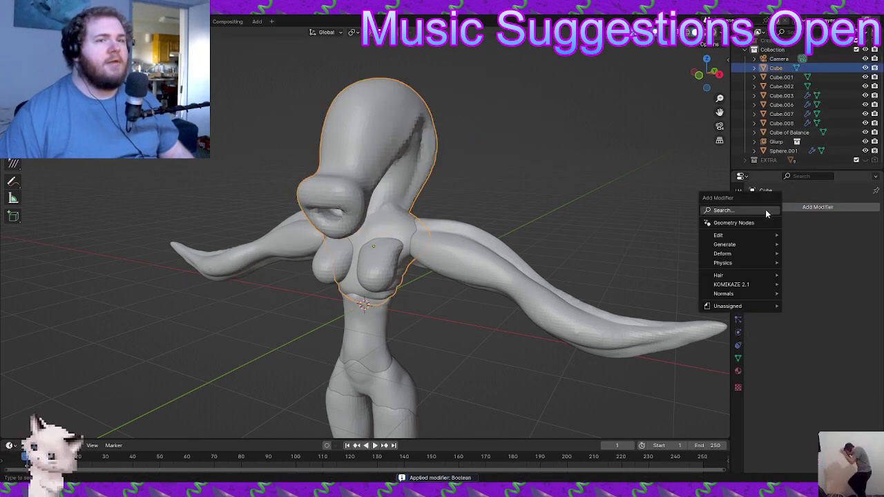
click(766, 210)
text(b)
click(731, 224)
click(820, 237)
click(863, 259)
click(497, 265)
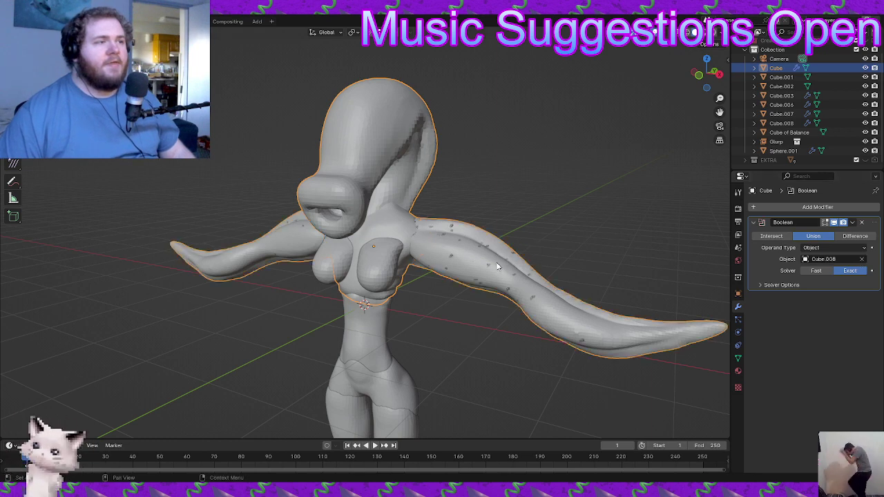
- Apply the Boolean union with the arms and delete the separate arms object
key(ctrl+a)
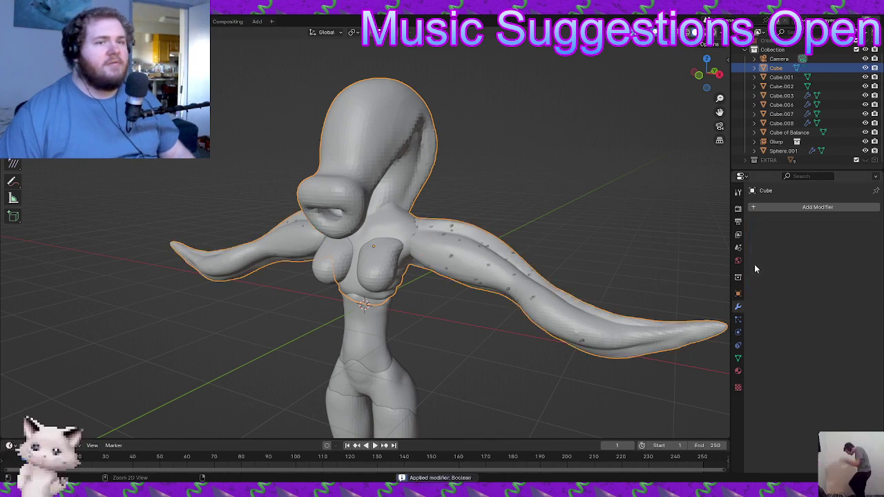
click(452, 277)
key(x)
click(451, 277)
- Add a Union Boolean modifier to the merged torso with the breasts (Sphere.001) as its object
click(425, 239)
middle_drag(425, 239, 422, 194)
click(757, 206)
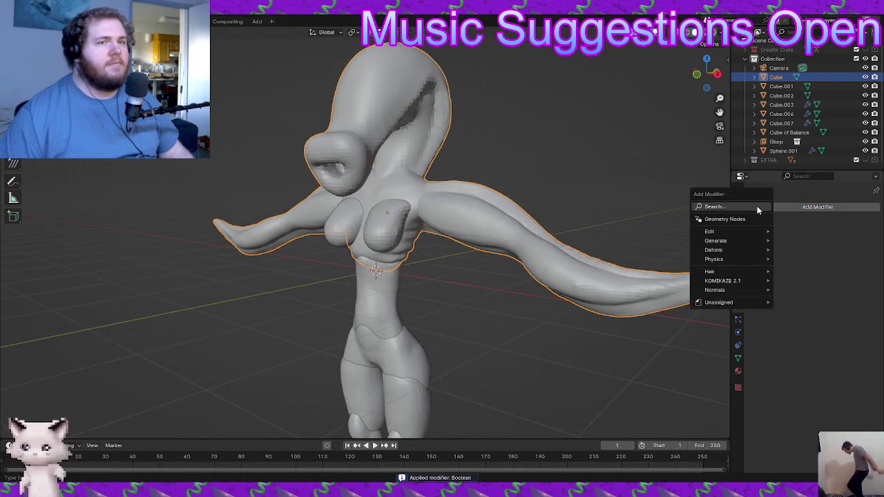
text(b)
key(Return)
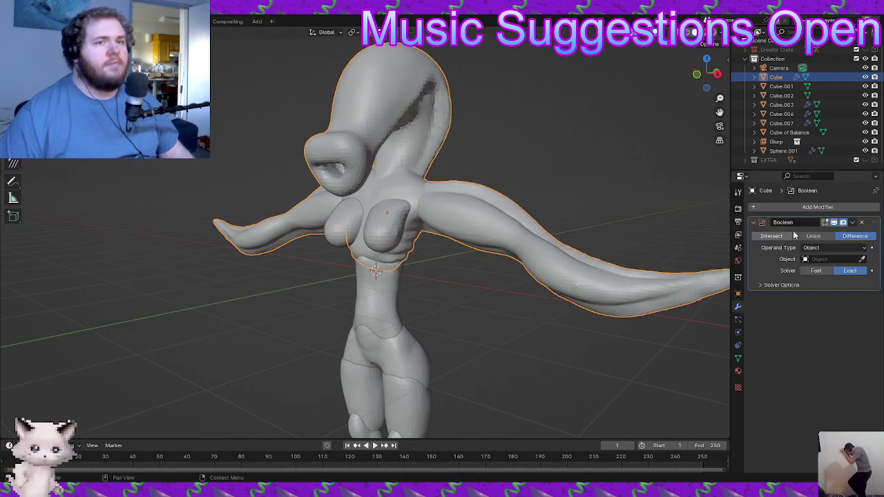
click(815, 237)
click(862, 260)
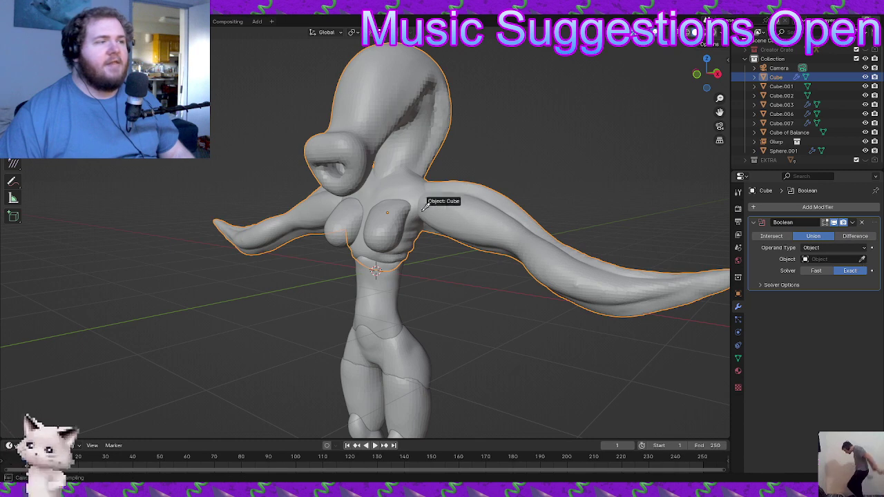
click(382, 210)
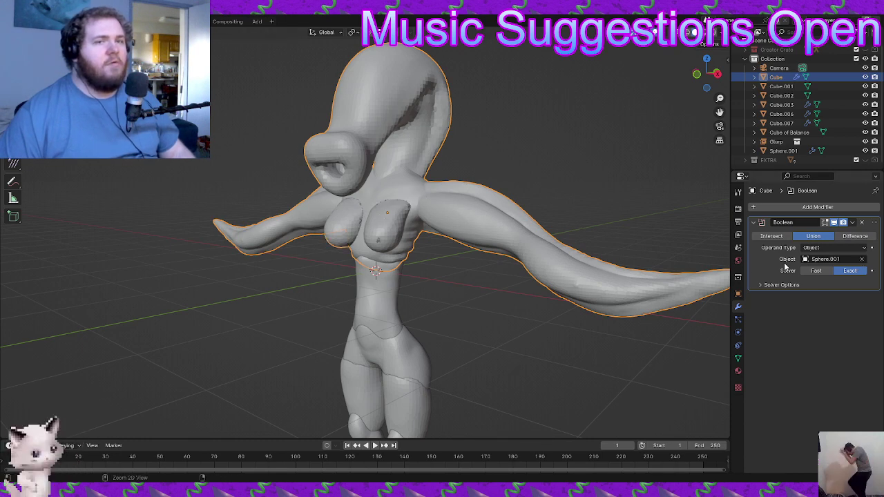
- Apply the Boolean union with the breasts and delete the separate Sphere.001 object
key(ctrl+a)
click(407, 217)
key(x)
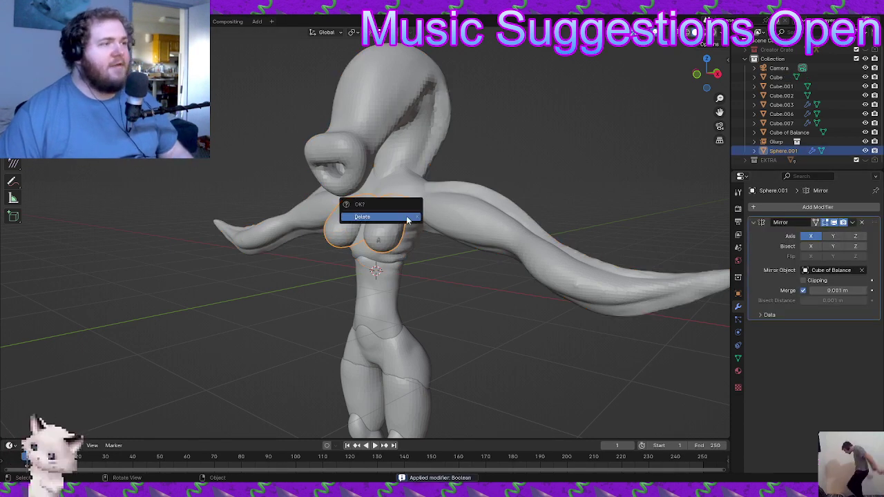
click(407, 216)
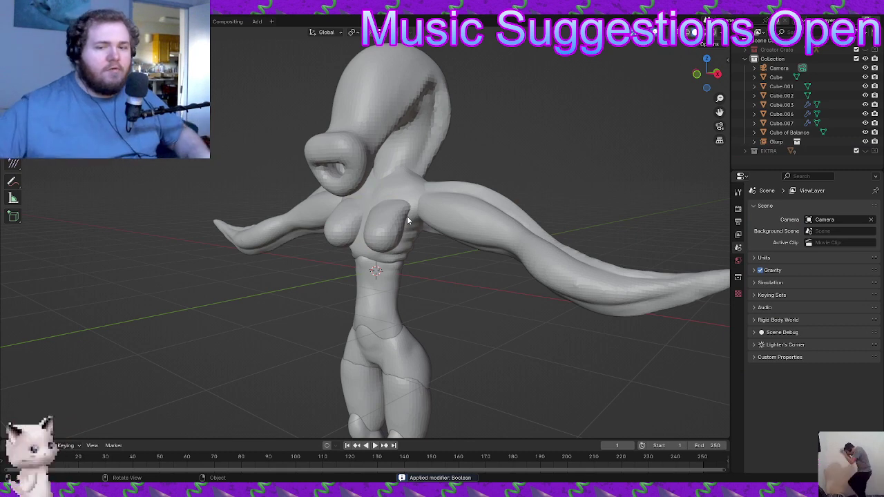
- Select the merged upper body and open it in the Sculpting workspace to check the neck and shoulder joins
click(420, 183)
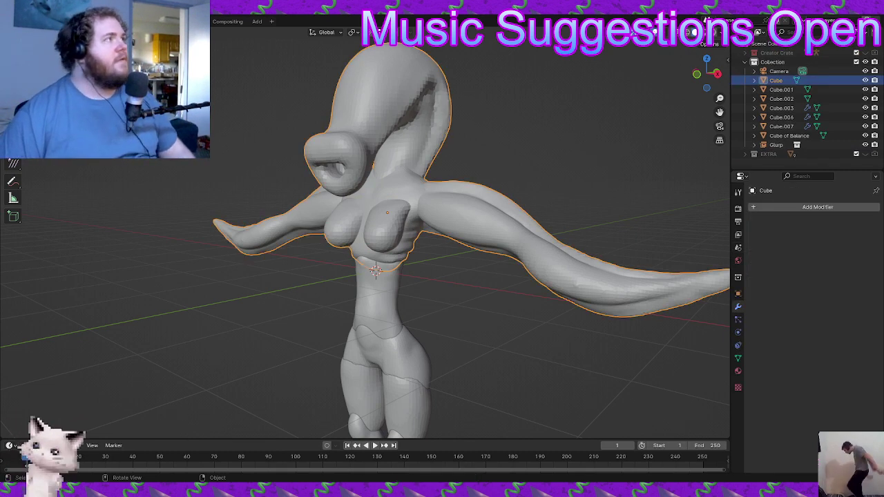
click(157, 21)
middle_drag(419, 203, 405, 228)
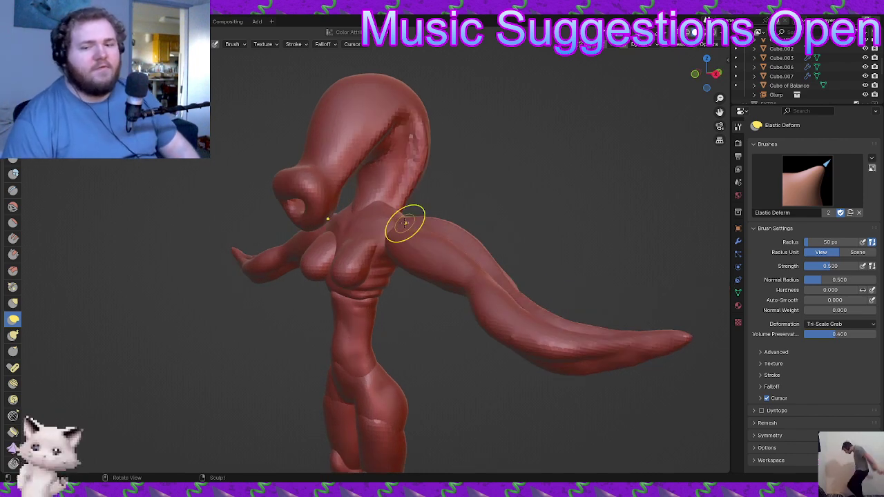
middle_drag(396, 182, 409, 172)
shift+middle_drag(409, 176, 422, 242)
mouse_move(422, 242)
ctrl+middle_down()
mouse_move(419, 213)
mouse_move(419, 270)
mouse_move(402, 290)
ctrl+middle_up()
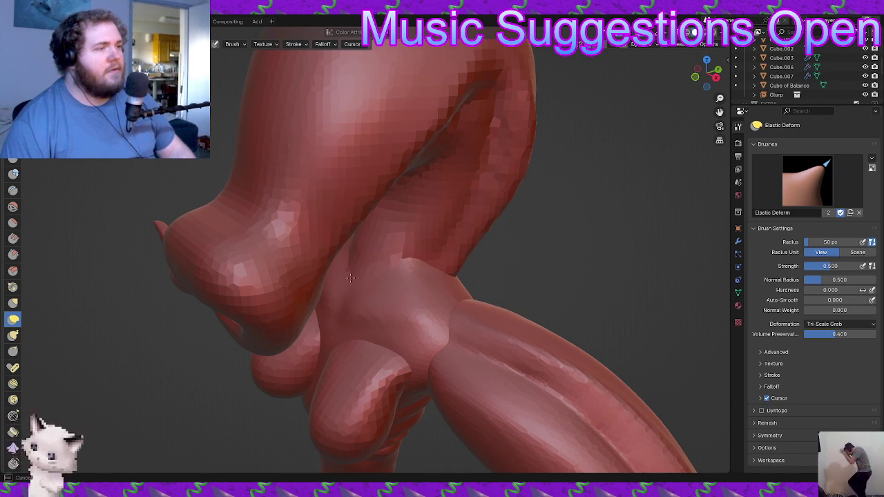
mouse_move(362, 286)
middle_down()
mouse_move(466, 282)
mouse_move(447, 277)
mouse_move(403, 346)
middle_up()
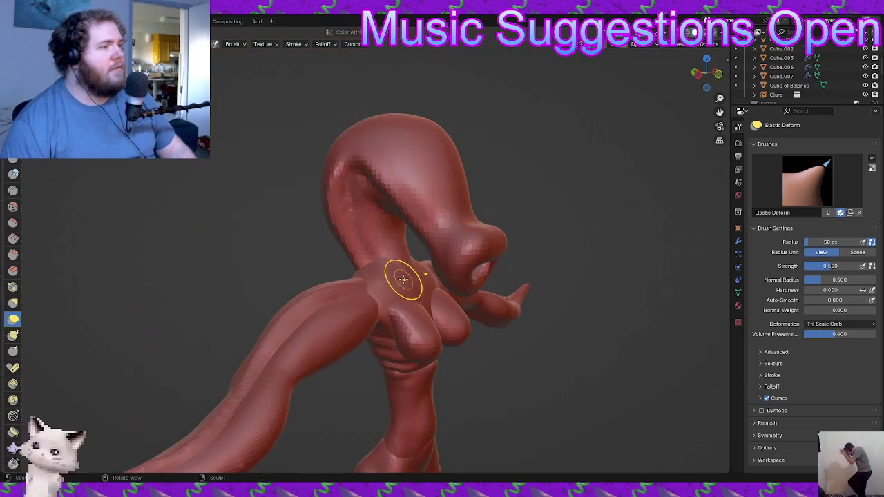
- Adjust the voxel size for remeshing the merged upper body
scroll(367, 399, down, 5)
middle_drag(367, 399, 381, 232)
key(r)
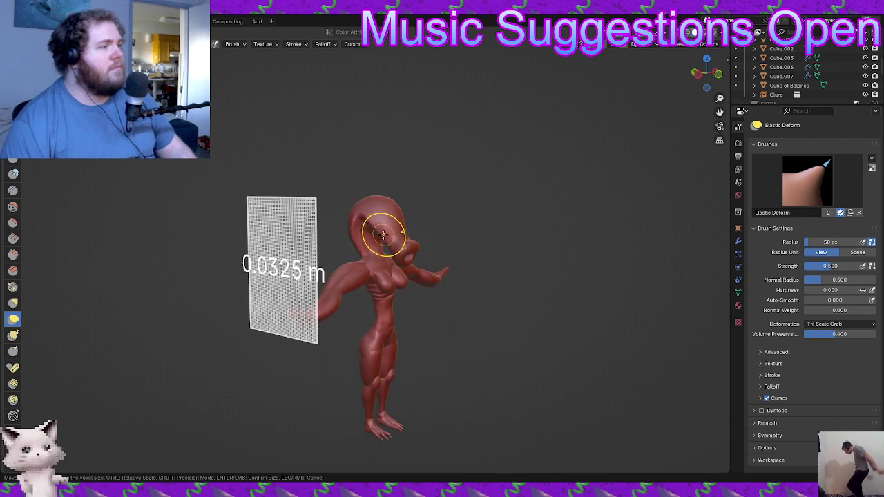
click(388, 236)
- Examine the neck and shoulder seams of the merged body from the side and back, and switch to the Draw brush
ctrl+middle_drag(400, 275, 393, 218)
middle_drag(420, 297, 392, 310)
drag(406, 260, 410, 262)
mouse_move(388, 262)
middle_down()
mouse_move(339, 268)
mouse_move(390, 269)
middle_up()
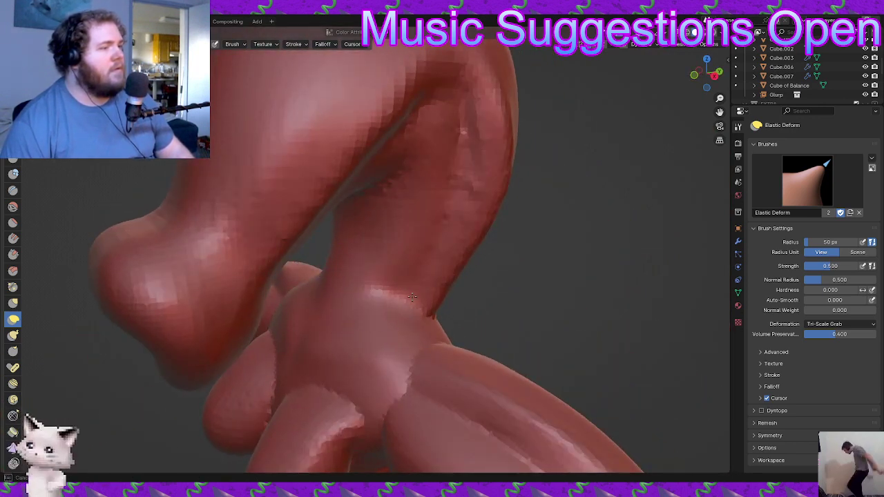
middle_drag(415, 330, 305, 294)
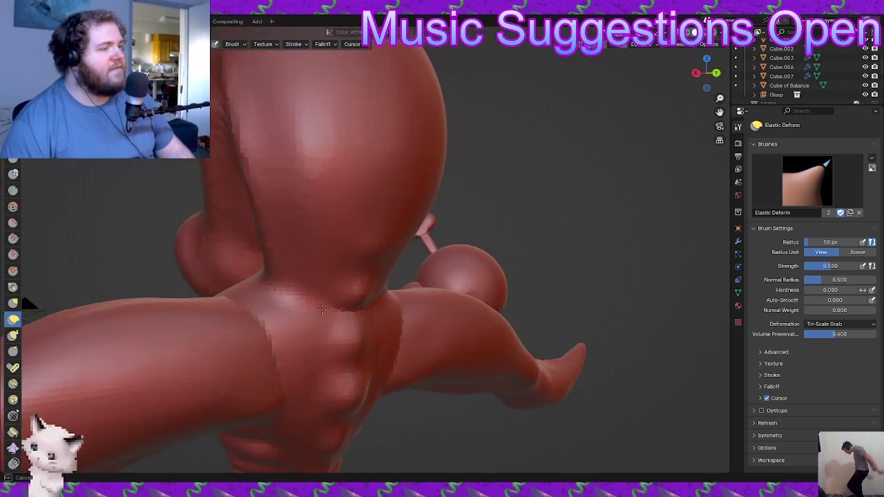
mouse_move(329, 305)
middle_down()
mouse_move(293, 286)
mouse_move(349, 303)
middle_up()
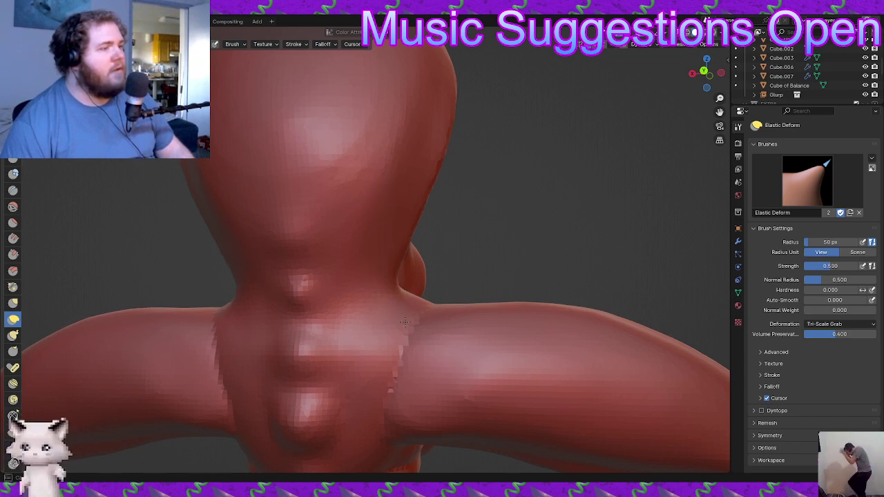
mouse_move(405, 310)
middle_down()
mouse_move(504, 322)
mouse_move(450, 217)
mouse_move(311, 201)
mouse_move(286, 184)
middle_up()
key(x)
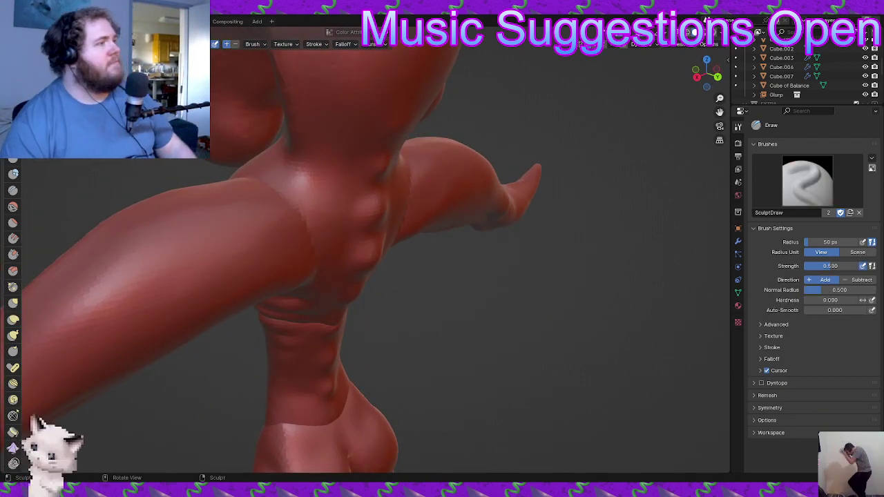
- Smooth the seams where the neck and arms join the shoulders and upper back so the merged parts blend together
mouse_move(361, 227)
middle_down()
mouse_move(419, 237)
mouse_move(351, 245)
mouse_move(357, 227)
middle_up()
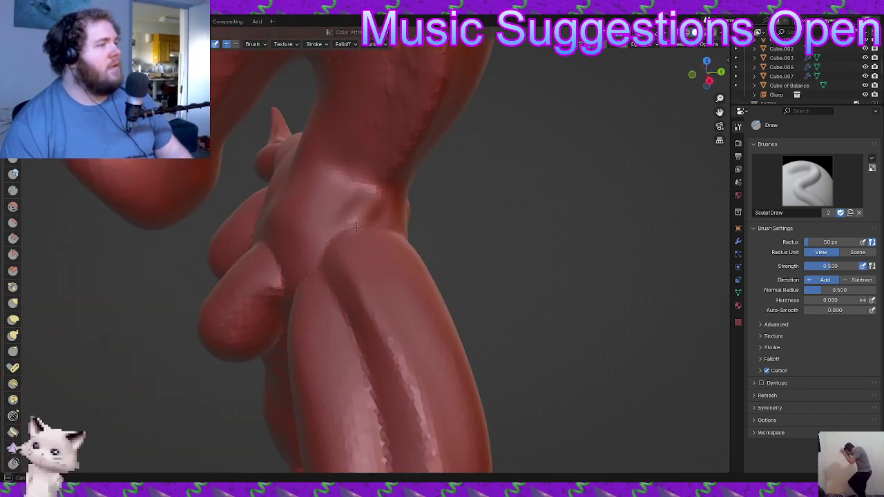
mouse_move(325, 224)
middle_down()
mouse_move(413, 224)
mouse_move(341, 244)
middle_up()
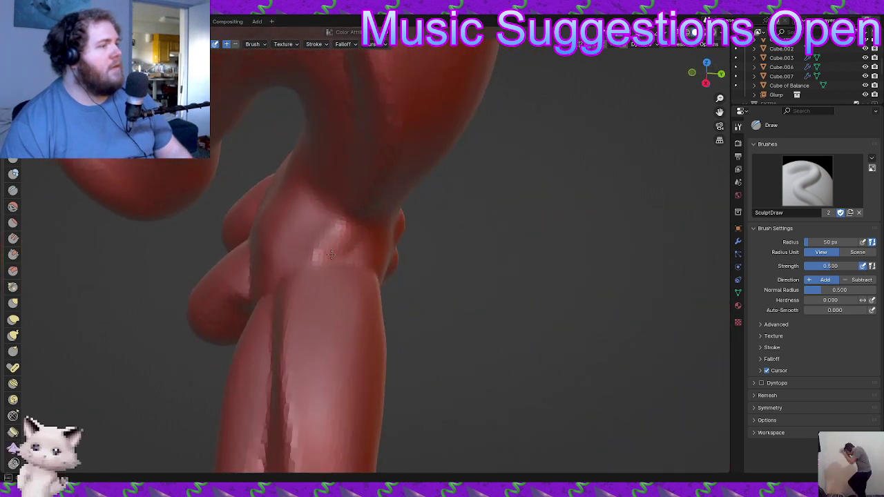
middle_drag(374, 249, 365, 257)
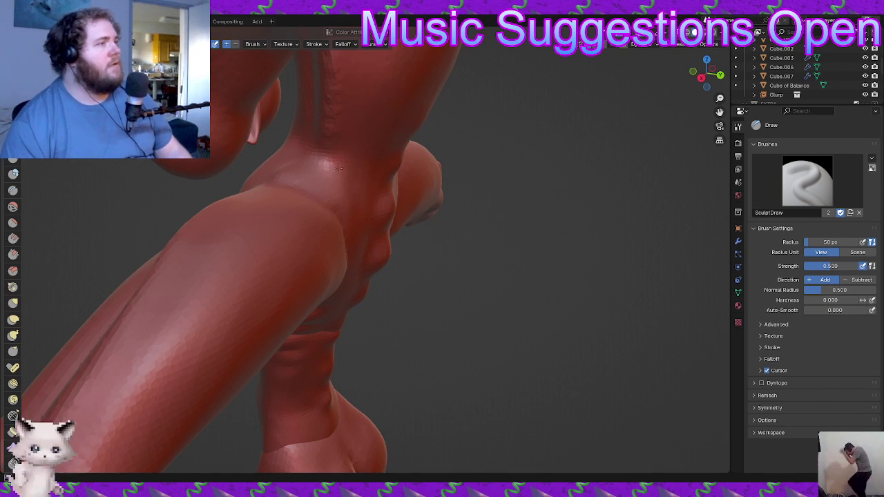
middle_drag(339, 188, 285, 221)
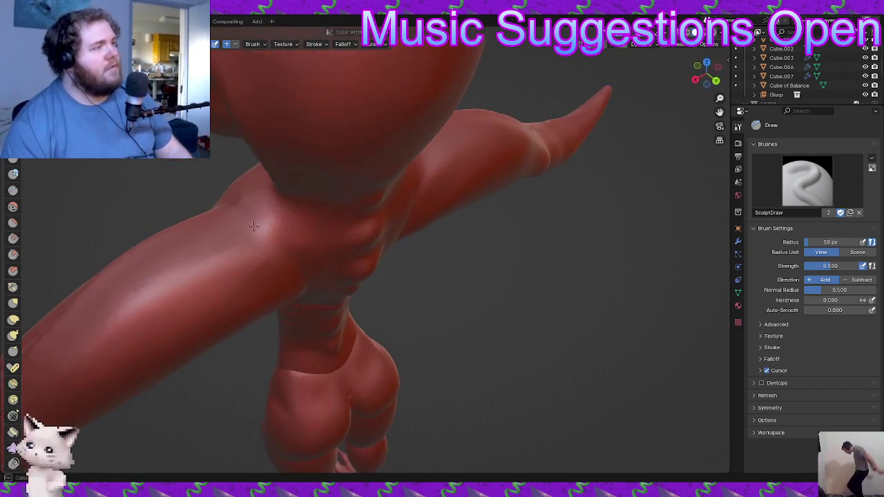
mouse_move(223, 221)
mouse_down()
mouse_move(245, 237)
mouse_move(291, 242)
mouse_move(281, 268)
mouse_move(299, 253)
mouse_up()
drag(299, 250, 267, 227)
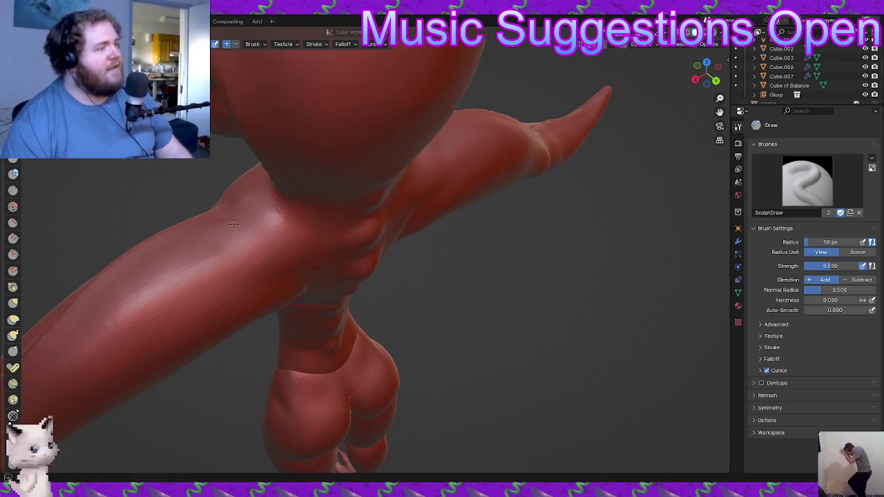
middle_drag(304, 276, 259, 185)
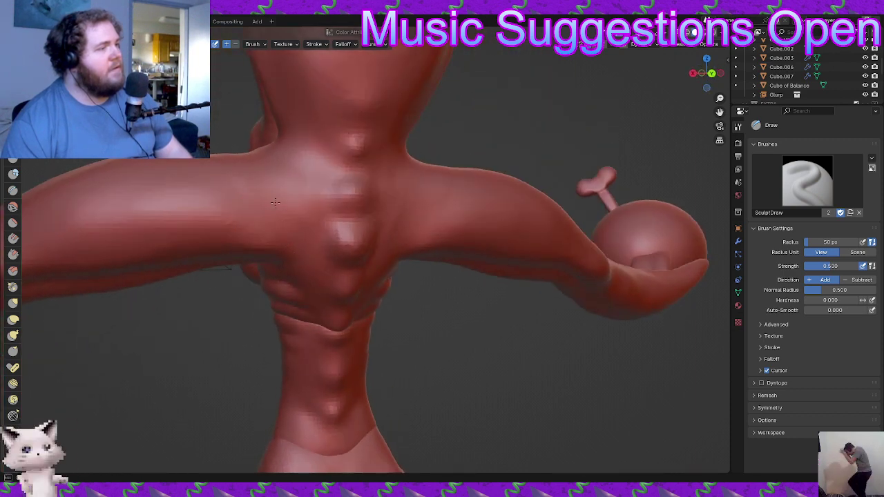
- Blend the front armpit seam and the upper edges of the breasts into the chest
middle_drag(297, 263, 325, 233)
mouse_move(258, 266)
middle_down()
mouse_move(423, 236)
mouse_move(431, 203)
mouse_move(493, 241)
middle_up()
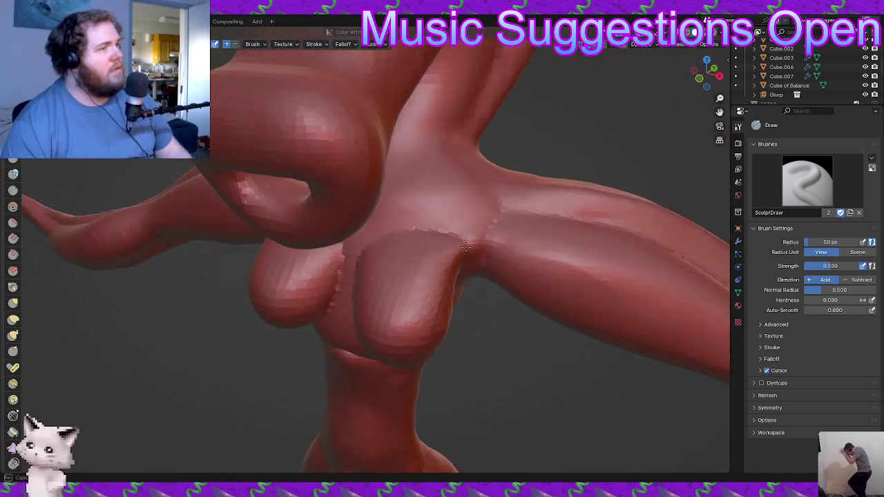
drag(470, 247, 504, 239)
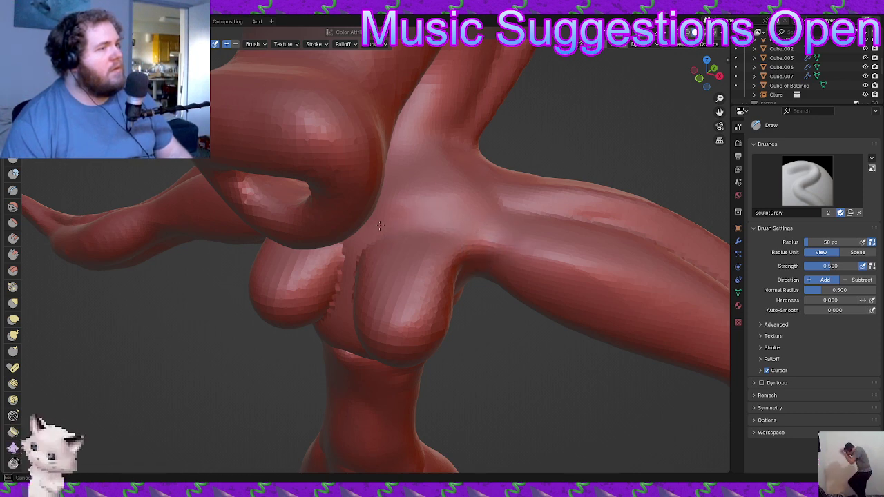
mouse_move(394, 226)
middle_down()
mouse_move(434, 230)
mouse_move(398, 226)
mouse_move(384, 208)
middle_up()
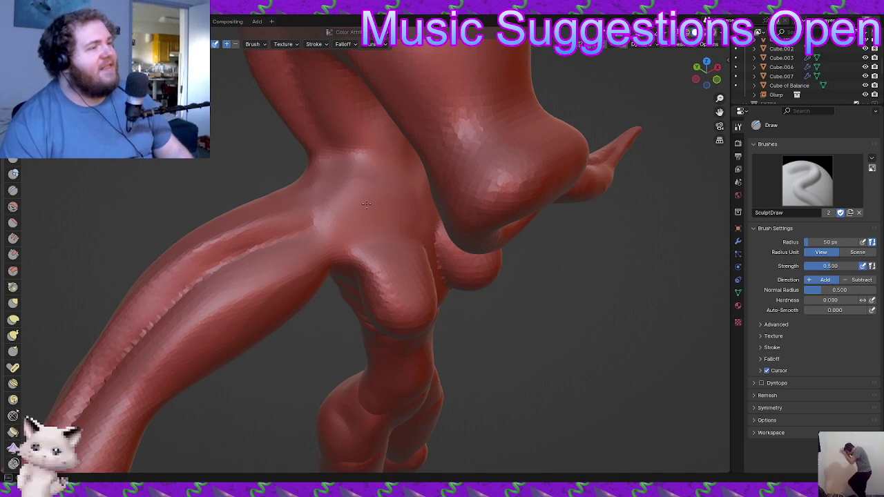
- Switch to the Crease brush and carve a groove along the side of the neck up from the shoulder
middle_drag(348, 192, 368, 227)
scroll(288, 215, up, 2)
click(12, 191)
click(13, 190)
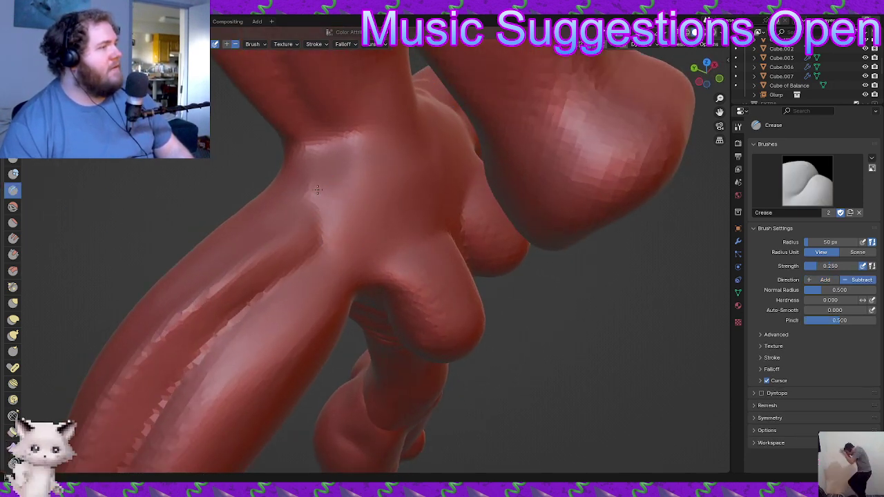
mouse_move(300, 89)
middle_down()
mouse_move(361, 187)
mouse_move(341, 180)
mouse_move(355, 258)
middle_up()
drag(335, 210, 318, 93)
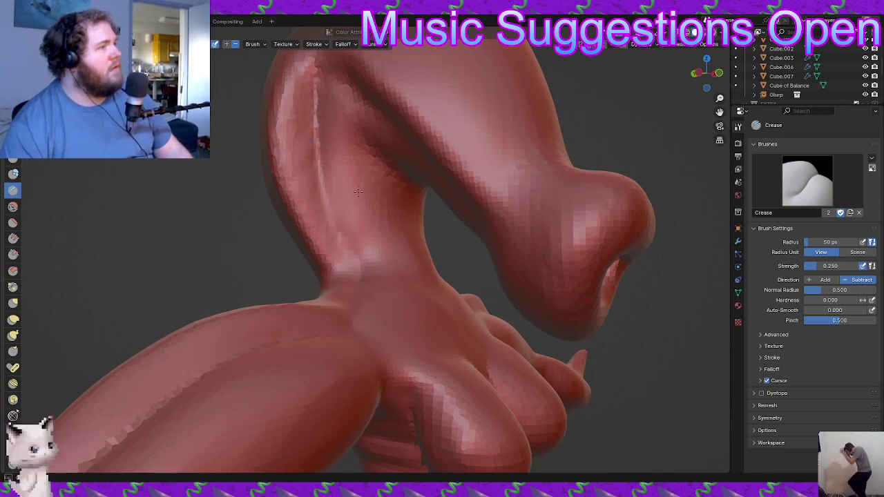
- Refine the neck groove and smooth its transition into the crease along the underside of the head
middle_drag(415, 191, 420, 188)
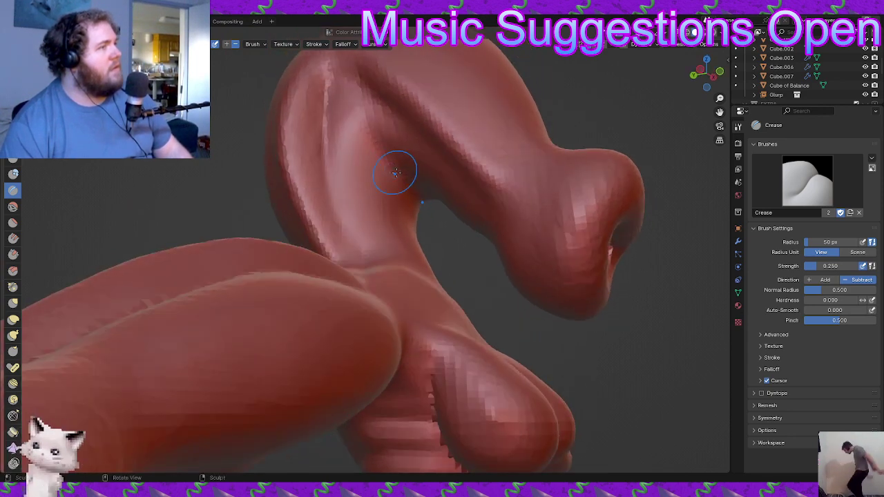
mouse_move(378, 149)
middle_down()
mouse_move(415, 183)
mouse_move(405, 173)
middle_up()
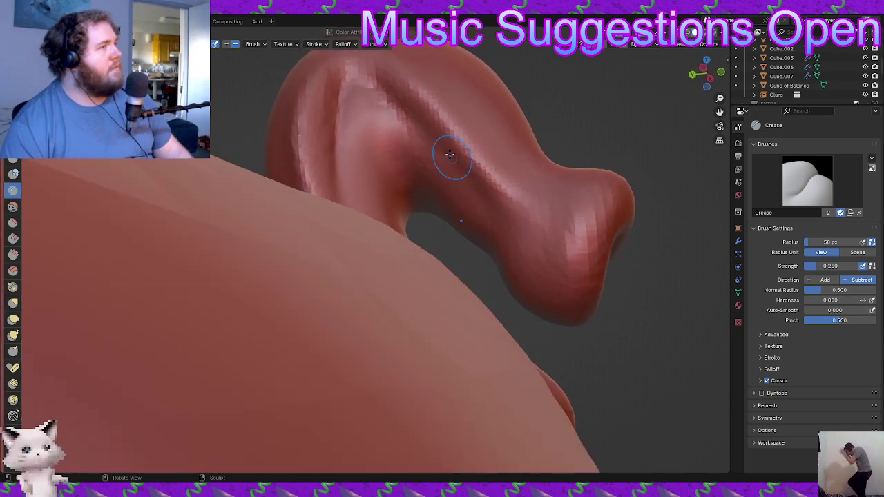
middle_drag(365, 88, 372, 80)
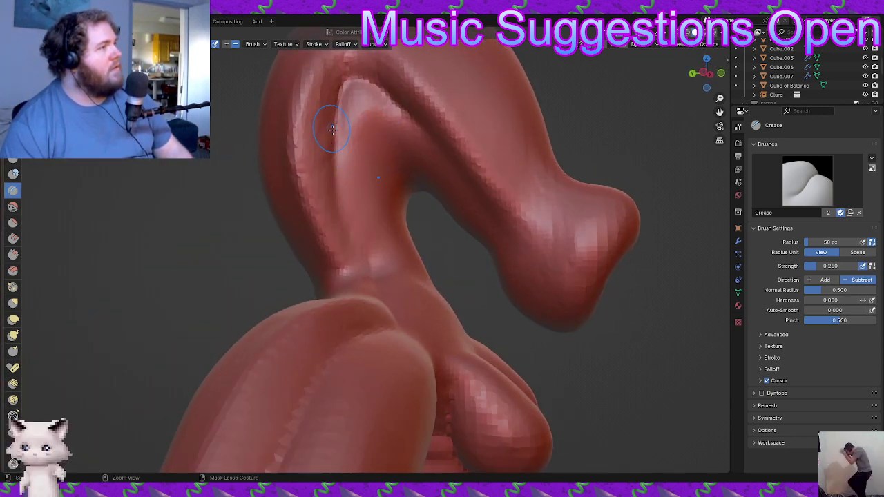
scroll(326, 124, down, 4)
middle_drag(326, 124, 326, 198)
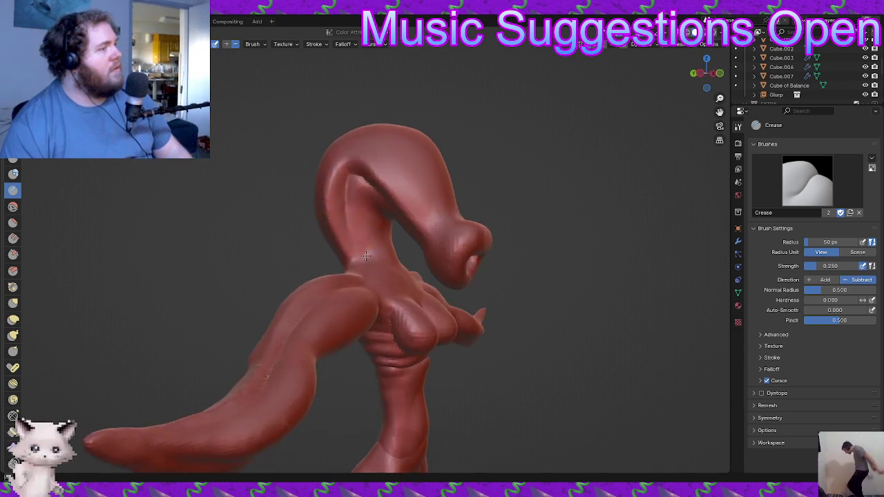
drag(369, 180, 395, 204)
middle_drag(411, 204, 456, 200)
scroll(449, 201, up, 2)
drag(420, 192, 394, 157)
middle_drag(379, 151, 392, 157)
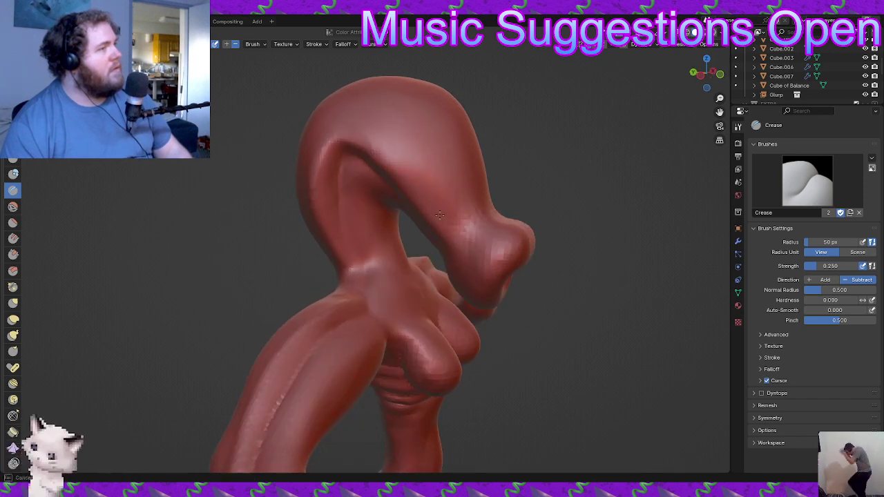
- Smooth the faceted surface of the snout and the rim around the mouth opening
drag(495, 250, 494, 288)
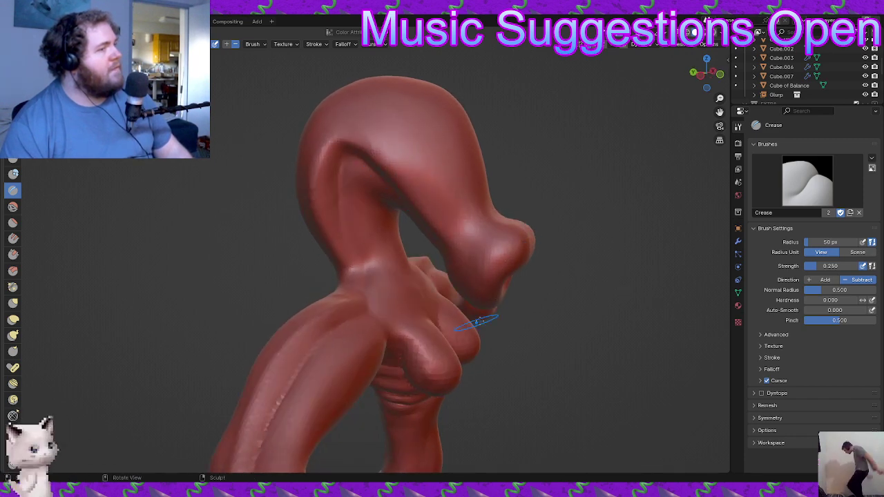
middle_drag(478, 324, 468, 266)
mouse_move(477, 227)
middle_down()
mouse_move(475, 213)
mouse_move(404, 242)
mouse_move(449, 204)
mouse_move(534, 164)
mouse_move(511, 186)
mouse_move(525, 197)
middle_up()
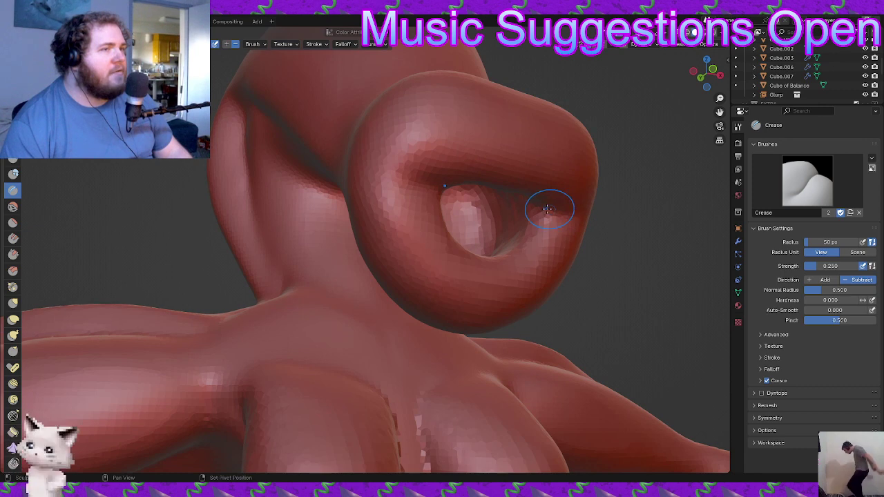
mouse_move(556, 220)
middle_down()
mouse_move(428, 274)
mouse_move(366, 284)
mouse_move(423, 297)
mouse_move(405, 295)
middle_up()
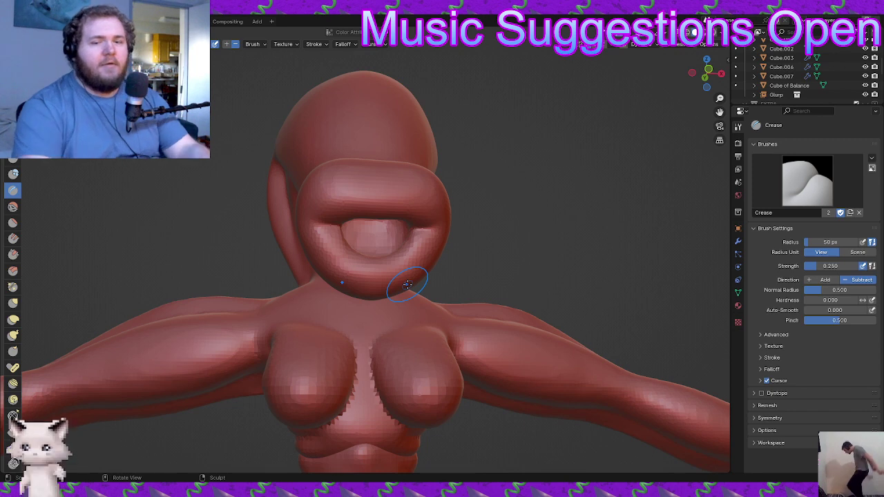
- Extend the neck crease down into the shoulder junction and sharpen it up toward the back of the head
mouse_move(351, 296)
middle_down()
mouse_move(405, 323)
mouse_move(388, 264)
mouse_move(378, 296)
middle_up()
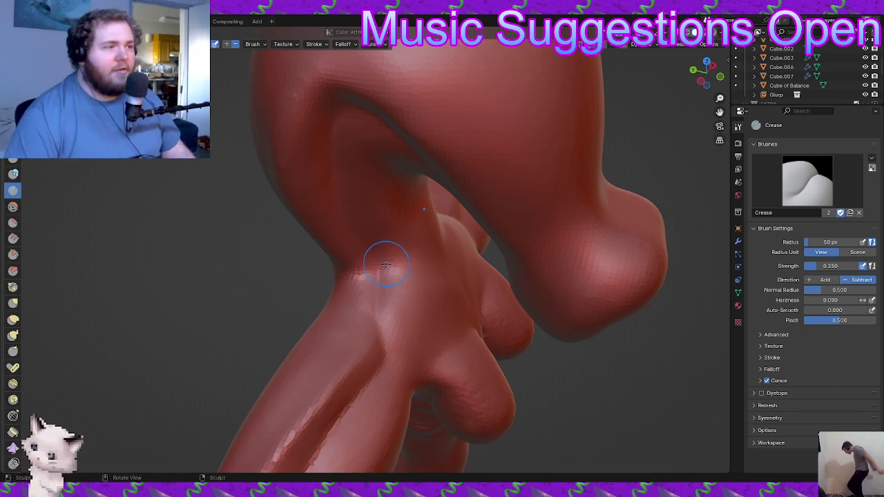
middle_drag(385, 256, 375, 247)
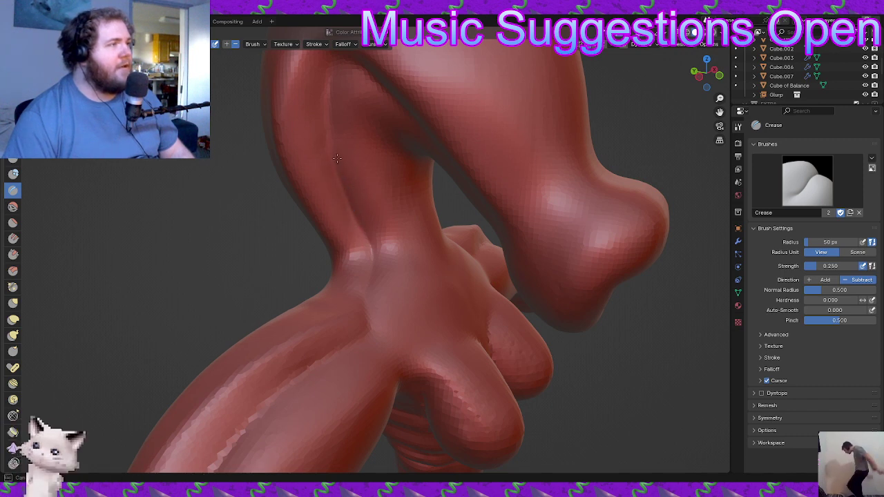
mouse_move(351, 203)
middle_down()
mouse_move(380, 247)
mouse_move(356, 193)
middle_up()
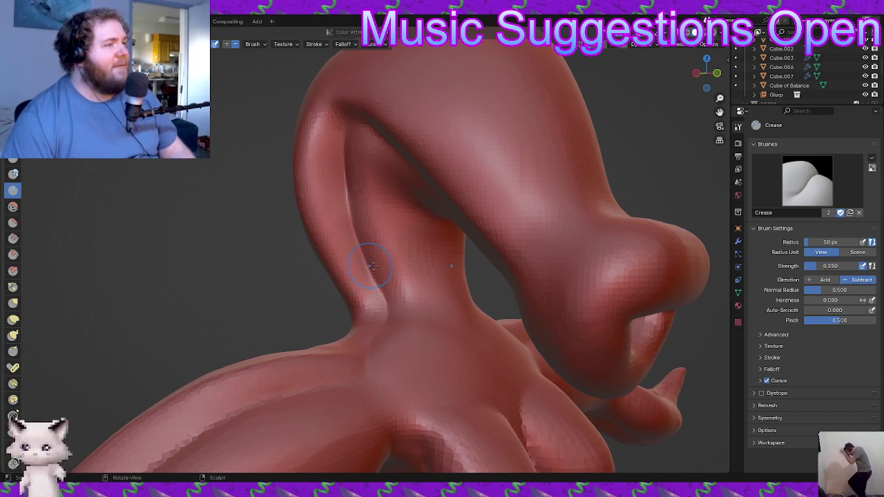
mouse_move(444, 300)
middle_down()
mouse_move(476, 260)
mouse_move(430, 292)
middle_up()
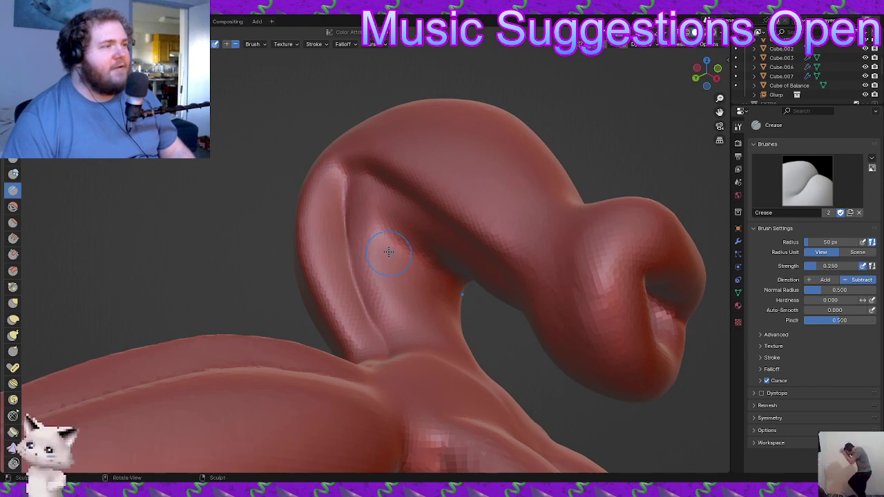
mouse_move(382, 235)
middle_down()
mouse_move(424, 234)
mouse_move(392, 237)
middle_up()
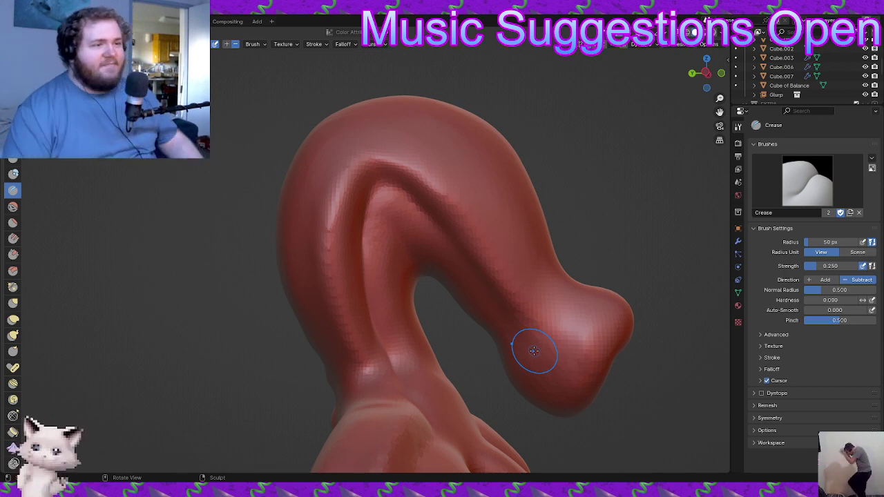
- Soften the ridge and crease running beneath the head from the neck bend to the snout
mouse_move(484, 328)
middle_down()
mouse_move(463, 292)
mouse_move(473, 279)
middle_up()
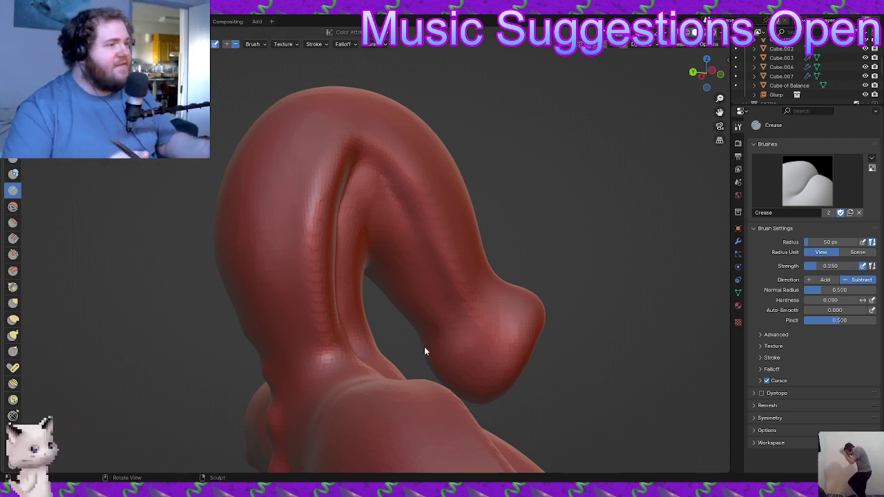
drag(456, 316, 420, 276)
drag(436, 311, 414, 268)
mouse_move(428, 280)
middle_down()
mouse_move(399, 280)
mouse_move(398, 261)
middle_up()
drag(395, 218, 391, 212)
mouse_move(388, 214)
mouse_down()
mouse_move(383, 192)
mouse_move(405, 228)
mouse_up()
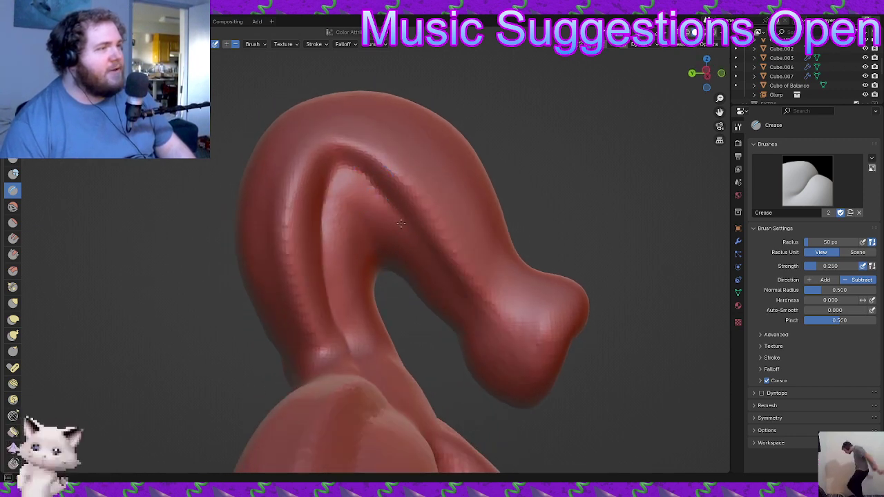
middle_drag(392, 209, 429, 266)
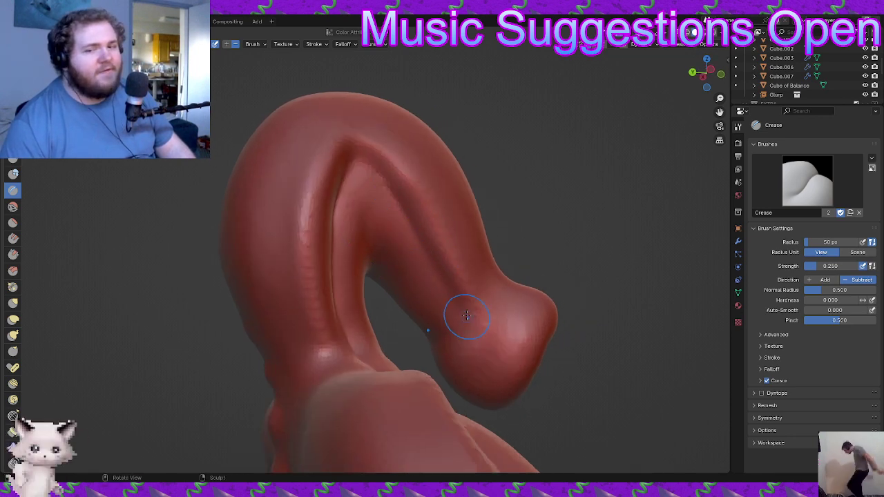
- Crease a collarbone line across the upper chest and refine the contours around the breasts
mouse_move(466, 336)
middle_down()
mouse_move(458, 277)
mouse_move(427, 305)
mouse_move(435, 314)
mouse_move(434, 293)
mouse_move(412, 319)
mouse_move(366, 302)
middle_up()
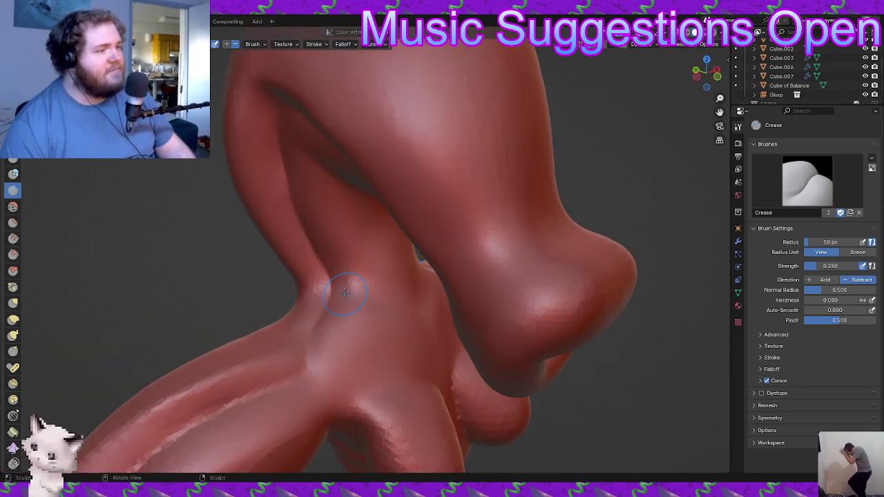
mouse_move(411, 327)
middle_down()
mouse_move(301, 306)
mouse_move(383, 303)
middle_up()
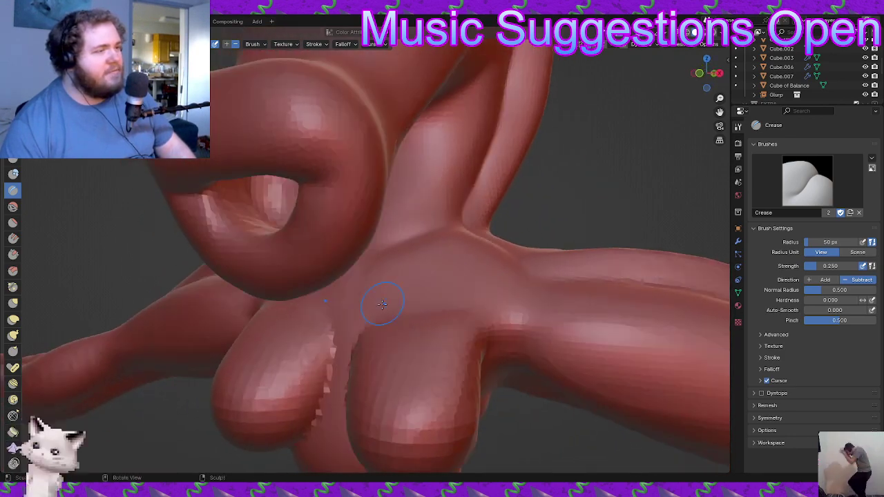
mouse_move(358, 274)
middle_down()
mouse_move(438, 304)
mouse_move(370, 320)
middle_up()
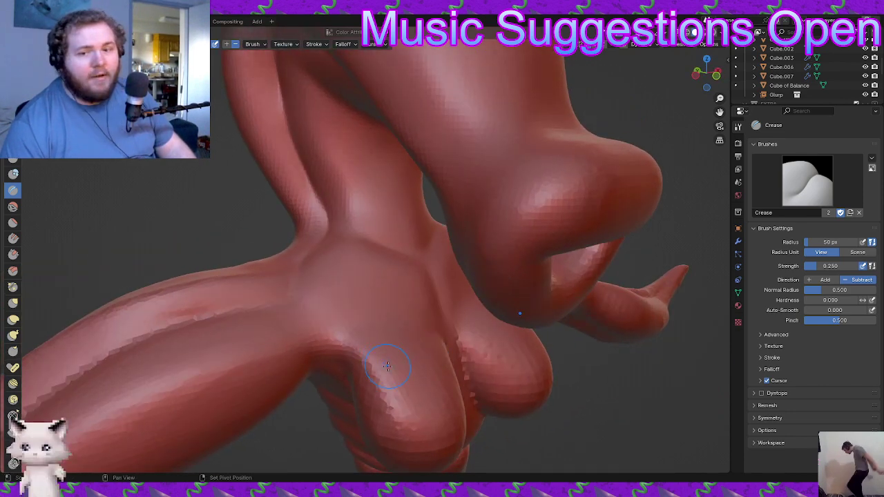
mouse_move(371, 379)
middle_down()
mouse_move(409, 374)
mouse_move(388, 345)
mouse_move(408, 310)
middle_up()
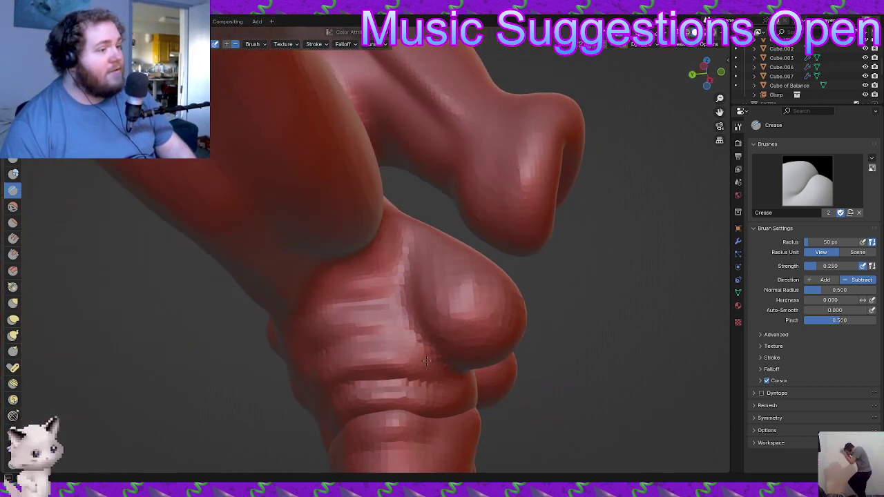
- Carve creases along the outer side of the breasts and down the sternum between them with the Crease brush
middle_drag(414, 336, 389, 367)
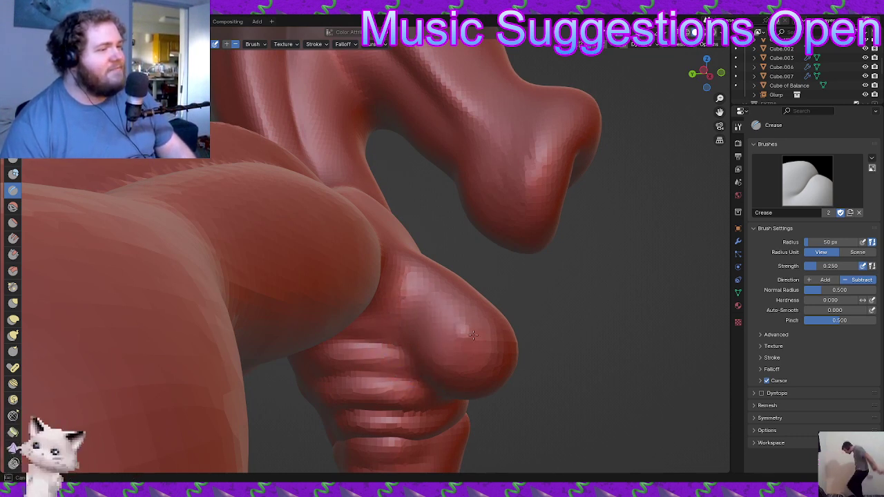
mouse_move(488, 355)
middle_down()
mouse_move(431, 389)
mouse_move(423, 382)
middle_up()
drag(406, 328, 406, 331)
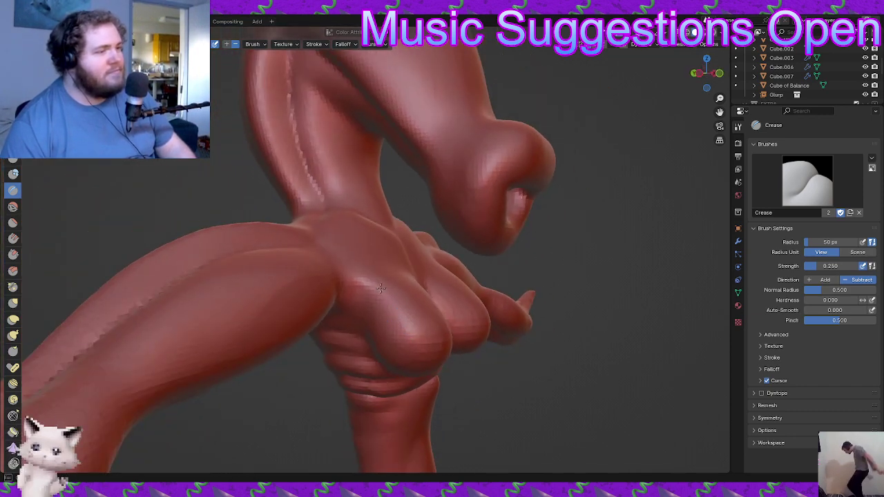
middle_drag(405, 336, 375, 350)
drag(430, 343, 434, 347)
mouse_move(444, 352)
middle_down()
mouse_move(450, 330)
mouse_move(474, 366)
middle_up()
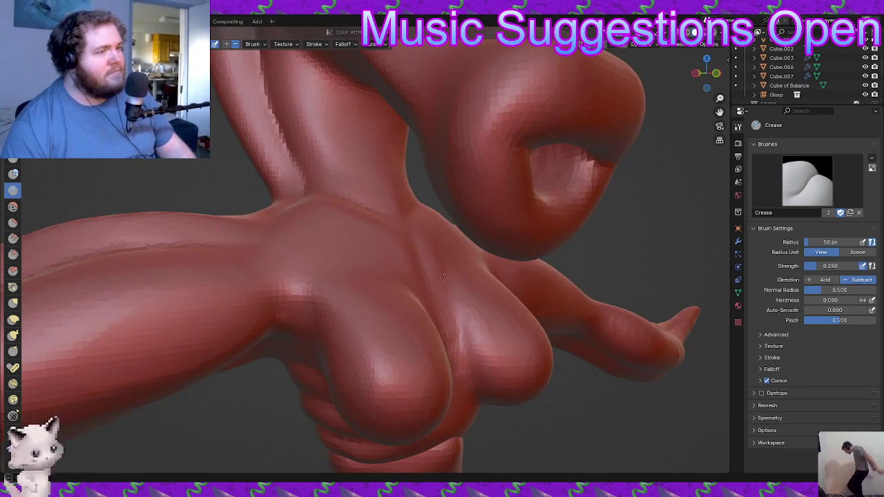
middle_drag(441, 284, 440, 335)
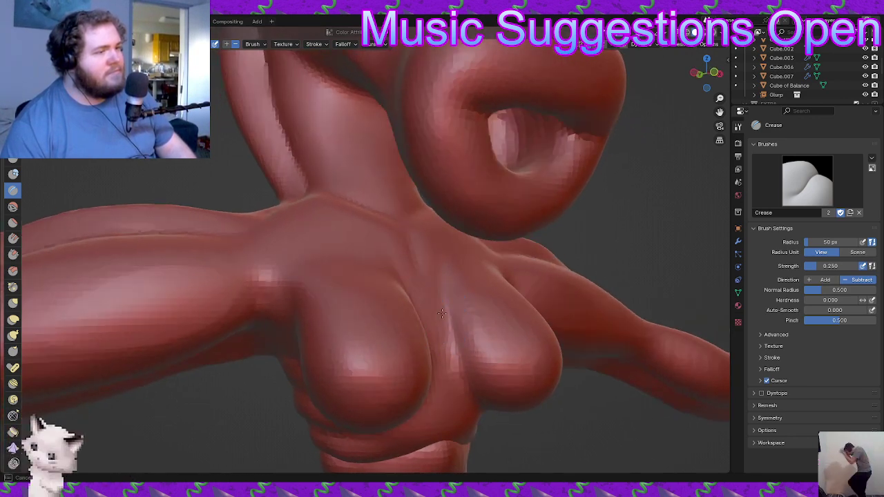
mouse_move(468, 380)
middle_down()
mouse_move(434, 364)
mouse_move(441, 347)
middle_up()
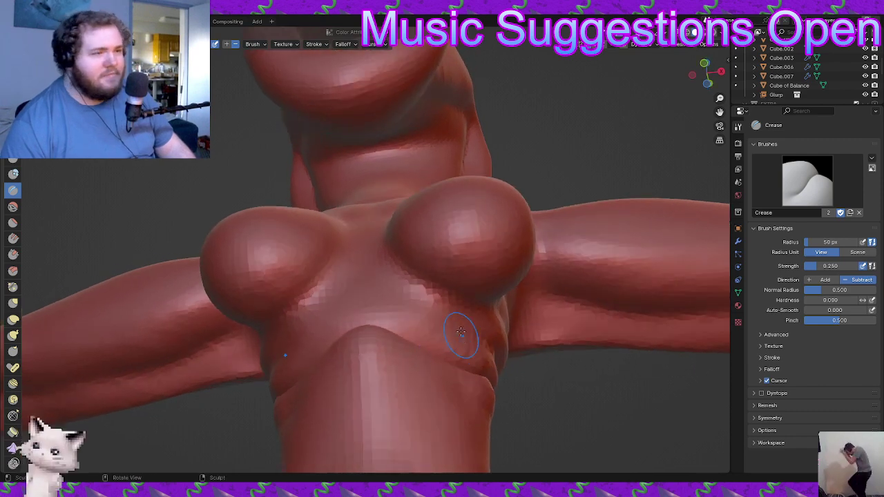
- Deepen the crease beneath and beside the breasts, where they meet the ribcage
drag(470, 307, 465, 306)
drag(407, 275, 403, 271)
mouse_move(476, 307)
mouse_down()
mouse_move(416, 284)
mouse_move(477, 302)
mouse_move(447, 303)
mouse_up()
middle_drag(440, 305, 359, 309)
drag(408, 304, 444, 288)
middle_drag(446, 284, 370, 309)
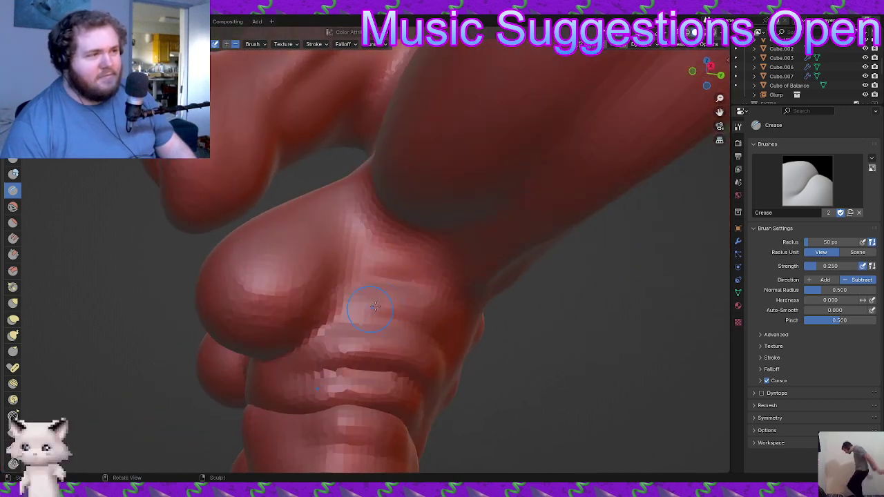
drag(309, 329, 310, 334)
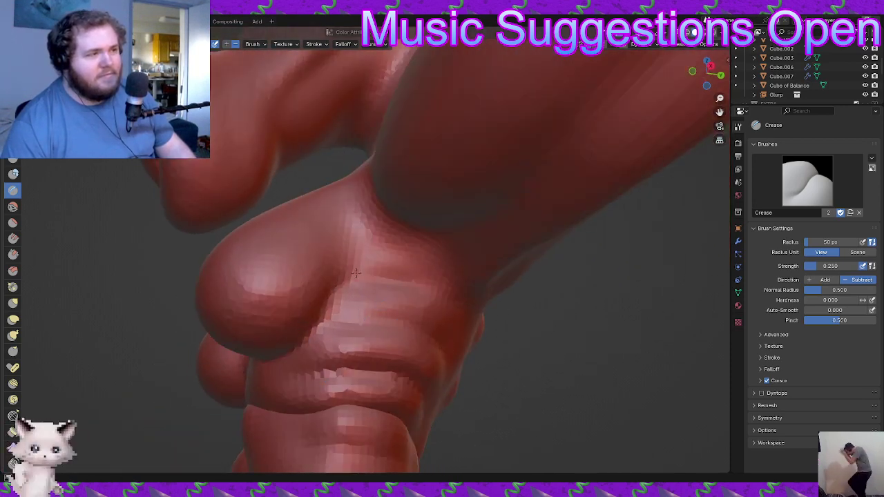
middle_drag(420, 291, 444, 302)
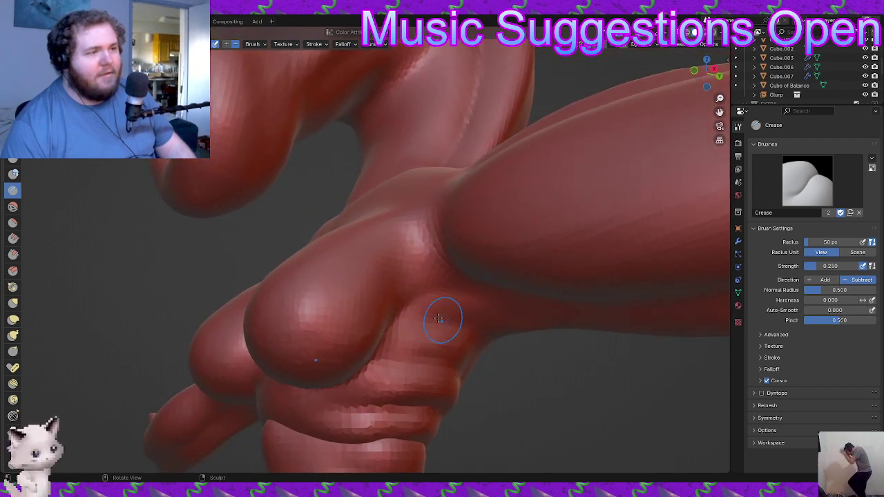
mouse_move(454, 334)
middle_down()
mouse_move(495, 335)
mouse_move(477, 389)
mouse_move(422, 428)
mouse_move(487, 327)
mouse_move(442, 328)
middle_up()
scroll(495, 336, down, 4)
scroll(477, 389, down, 2)
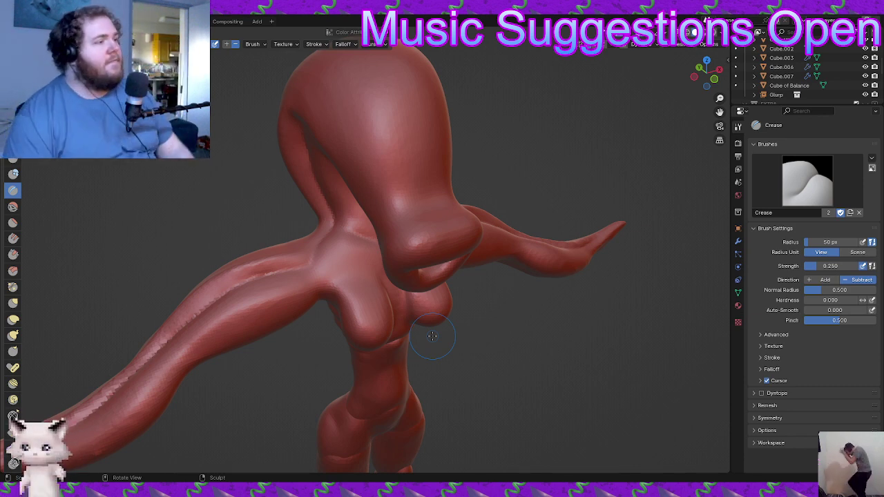
- Carve the lengthwise muscle groove along the back of the arm, from the upper arm into the forearm
middle_drag(458, 273, 371, 289)
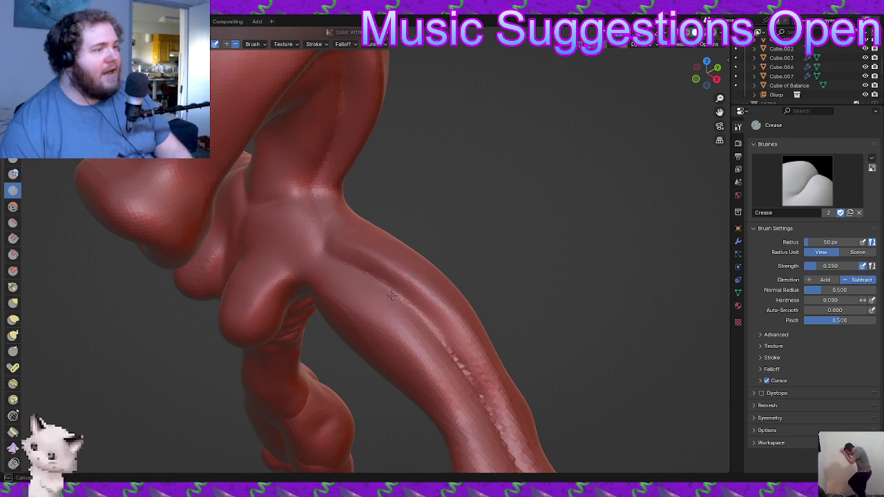
mouse_move(427, 340)
middle_down()
mouse_move(415, 351)
mouse_move(322, 225)
middle_up()
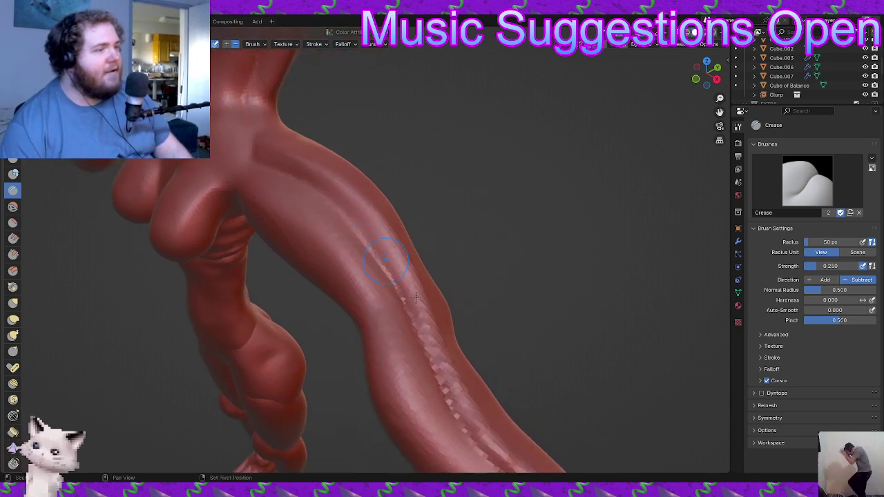
mouse_move(393, 267)
middle_down()
mouse_move(369, 327)
mouse_move(391, 289)
mouse_move(351, 319)
middle_up()
ctrl+drag(326, 443, 316, 460)
ctrl+drag(338, 249, 348, 272)
middle_drag(332, 240, 394, 217)
mouse_move(440, 260)
shift+middle_down()
mouse_move(373, 217)
mouse_move(377, 280)
shift+middle_up()
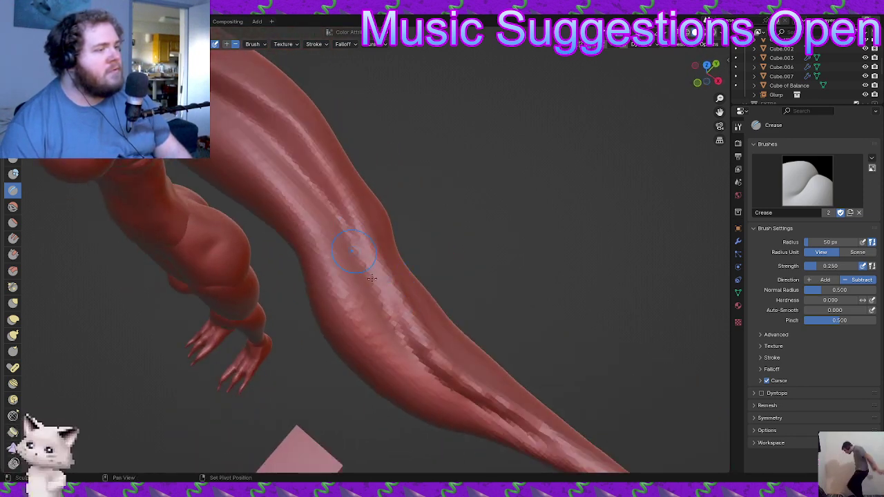
mouse_move(365, 277)
mouse_down()
mouse_move(449, 374)
mouse_move(409, 322)
mouse_up()
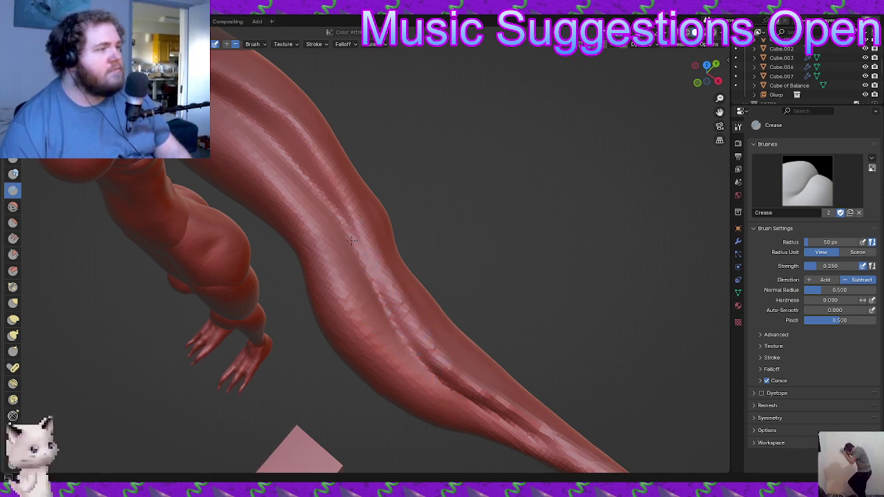
- Crease the muscle line along the underside of the upper arm, up to the elbow
mouse_move(374, 344)
middle_down()
mouse_move(446, 246)
mouse_move(466, 296)
middle_up()
middle_drag(549, 276, 493, 250)
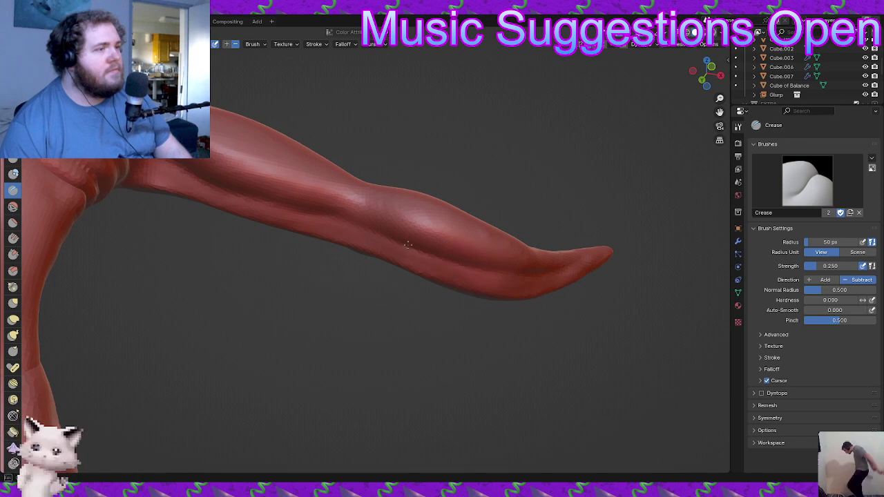
middle_drag(371, 232, 506, 293)
drag(530, 281, 487, 285)
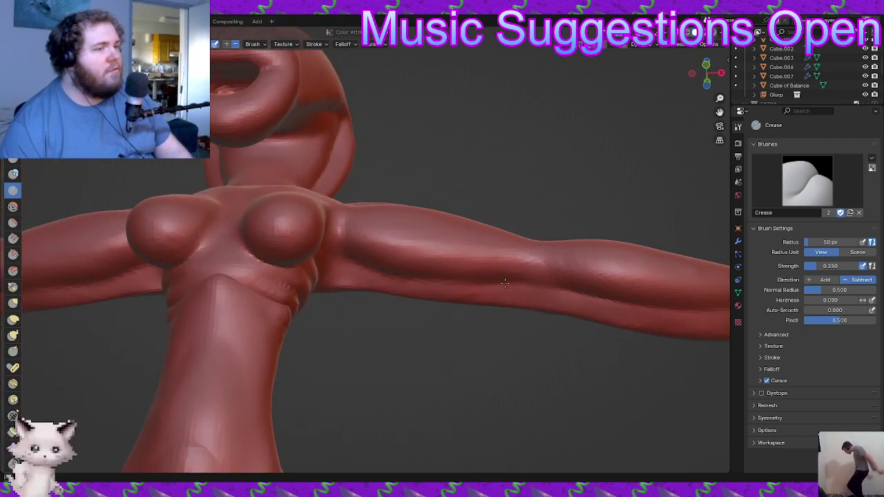
middle_drag(551, 291, 460, 306)
middle_drag(474, 274, 471, 285)
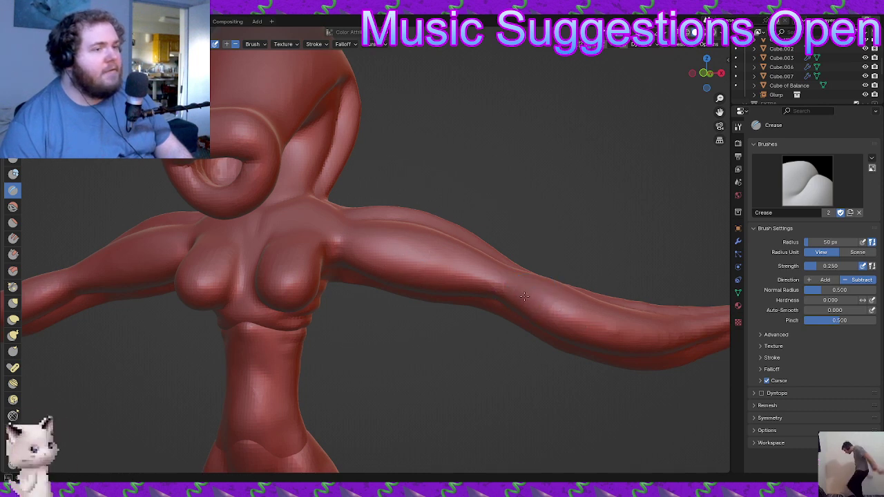
- Extend the forearm muscle creases along the underside and back of the arm toward its tapered tip
shift+middle_drag(543, 335, 506, 322)
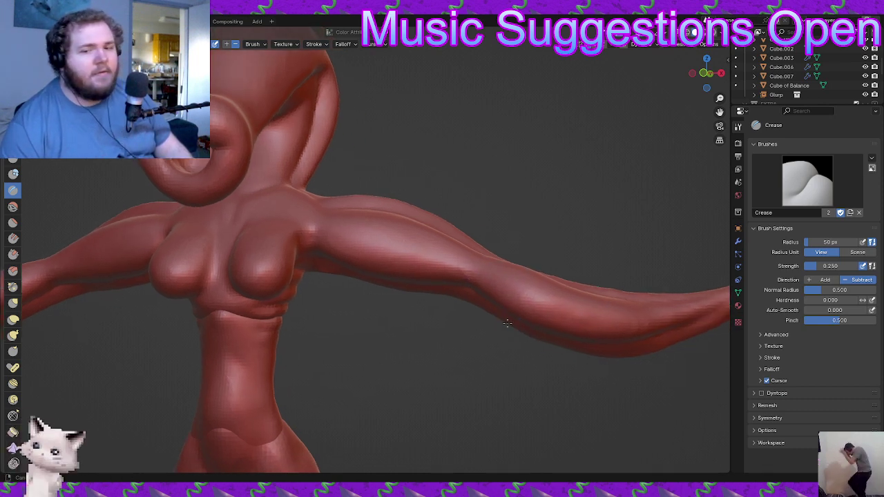
mouse_move(631, 345)
shift+middle_down()
mouse_move(495, 353)
mouse_move(495, 325)
shift+middle_up()
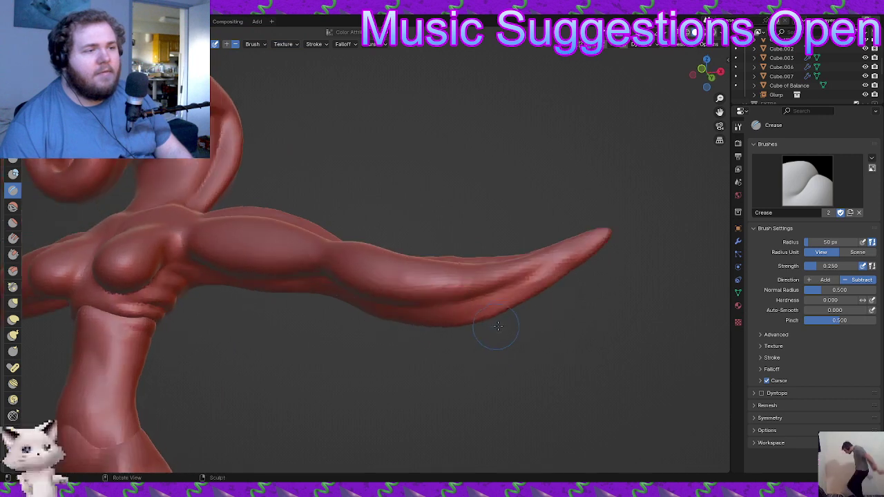
ctrl+middle_drag(545, 293, 532, 241)
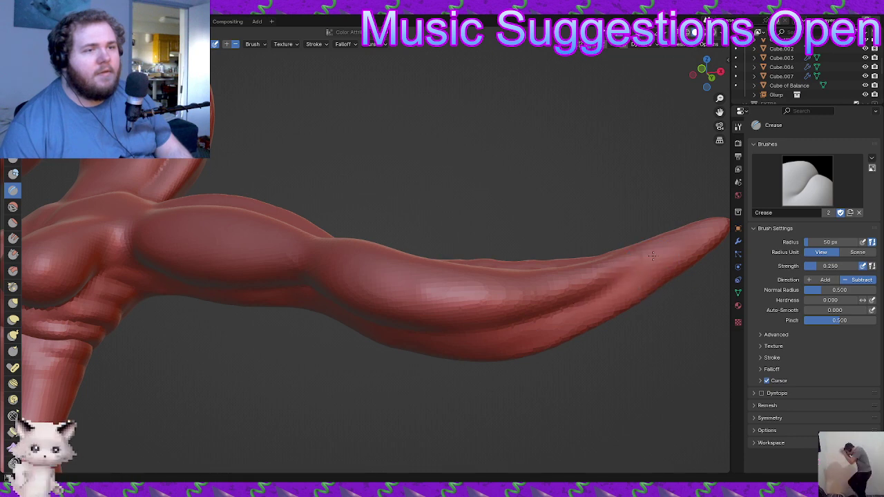
mouse_move(649, 273)
middle_down()
mouse_move(509, 322)
mouse_move(523, 302)
mouse_move(509, 343)
middle_up()
drag(487, 312, 422, 306)
middle_drag(436, 313, 379, 316)
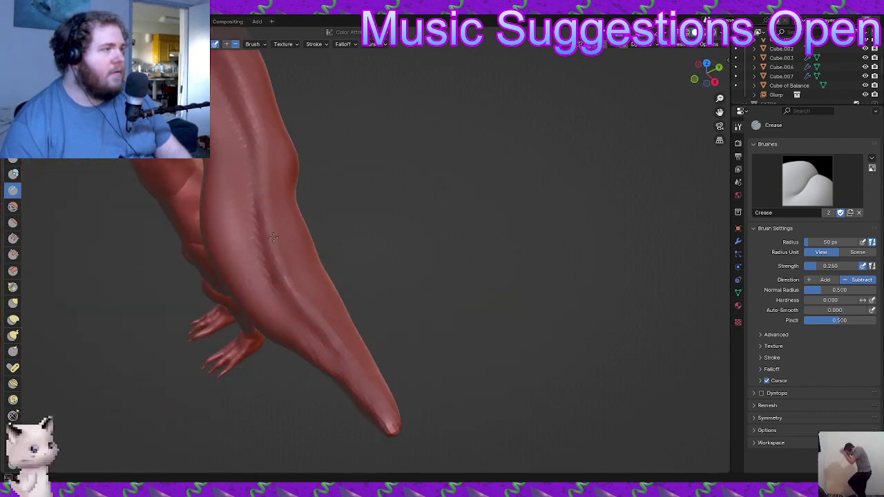
middle_drag(324, 313, 308, 302)
mouse_move(308, 301)
mouse_down()
mouse_move(391, 349)
mouse_move(547, 370)
mouse_up()
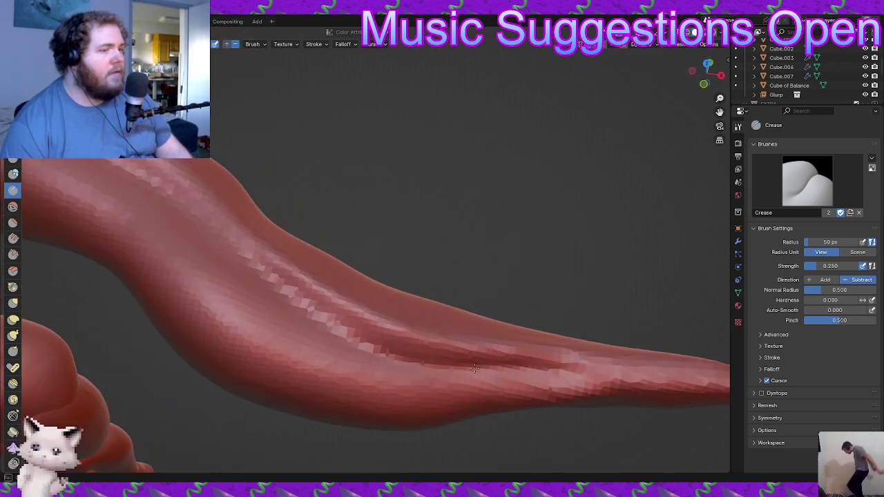
- Examine the chest, armpit and rib creases from the front and the side
mouse_move(490, 404)
middle_down()
mouse_move(421, 449)
mouse_move(440, 356)
mouse_move(387, 448)
middle_up()
shift+middle_drag(297, 332, 615, 360)
middle_drag(559, 343, 465, 326)
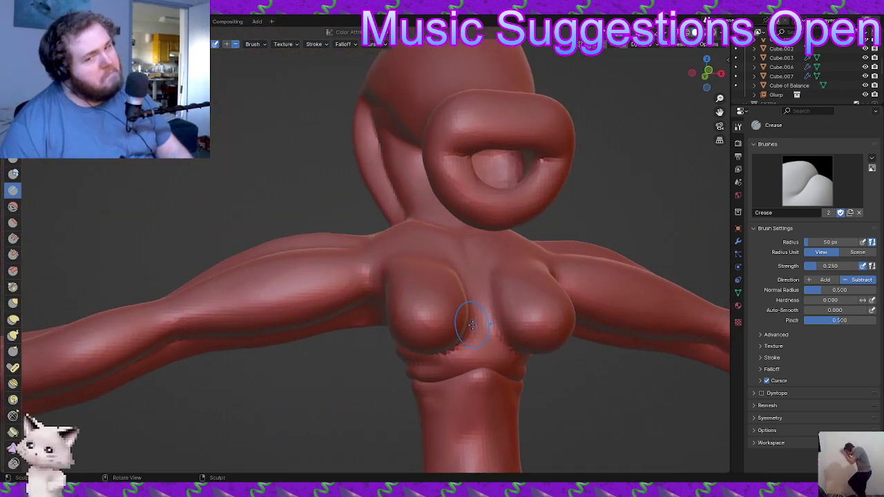
middle_drag(481, 334, 420, 257)
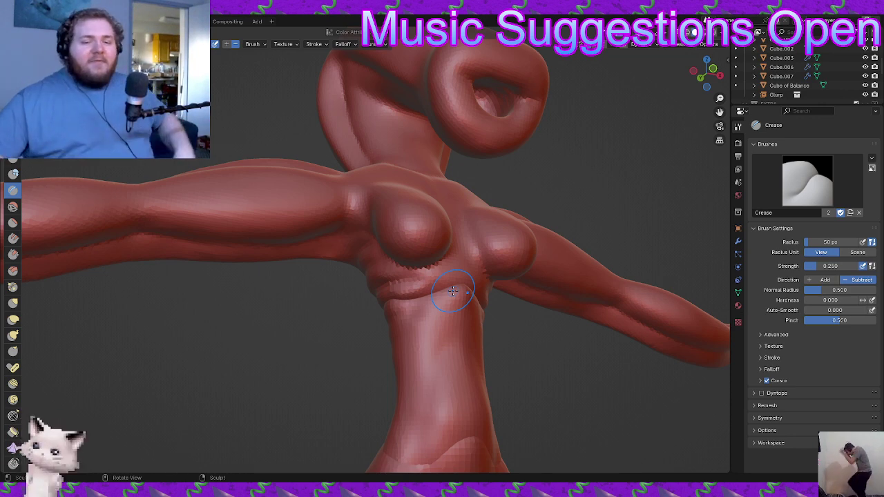
mouse_move(400, 256)
middle_down()
mouse_move(433, 232)
mouse_move(413, 247)
mouse_move(421, 339)
mouse_move(408, 270)
mouse_move(428, 257)
middle_up()
scroll(423, 239, up, 4)
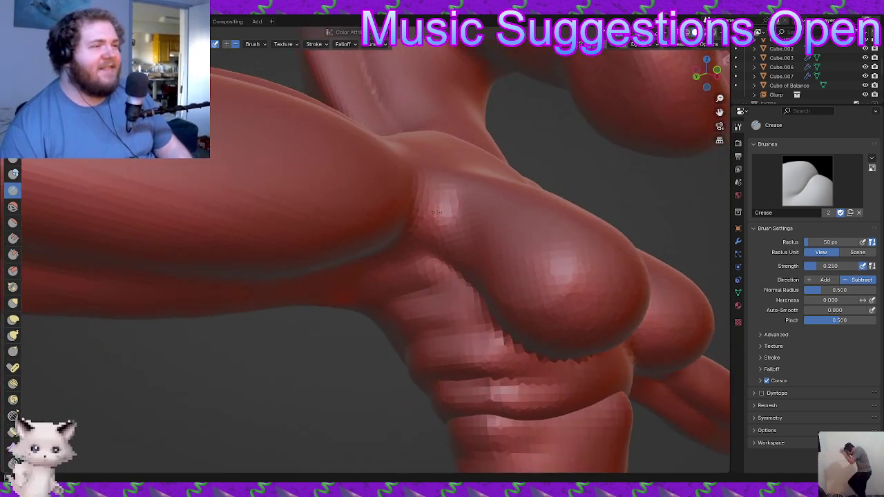
mouse_move(482, 272)
middle_down()
mouse_move(483, 331)
mouse_move(435, 386)
middle_up()
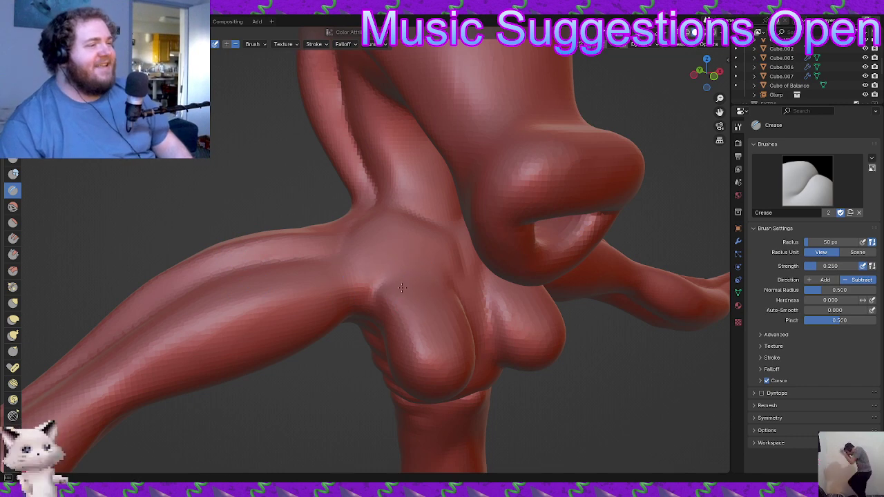
- Carve the collarbone crease across the upper chest at the base of the neck
mouse_move(415, 306)
middle_down()
mouse_move(412, 322)
mouse_move(408, 300)
mouse_move(377, 278)
mouse_move(408, 260)
mouse_move(402, 252)
middle_up()
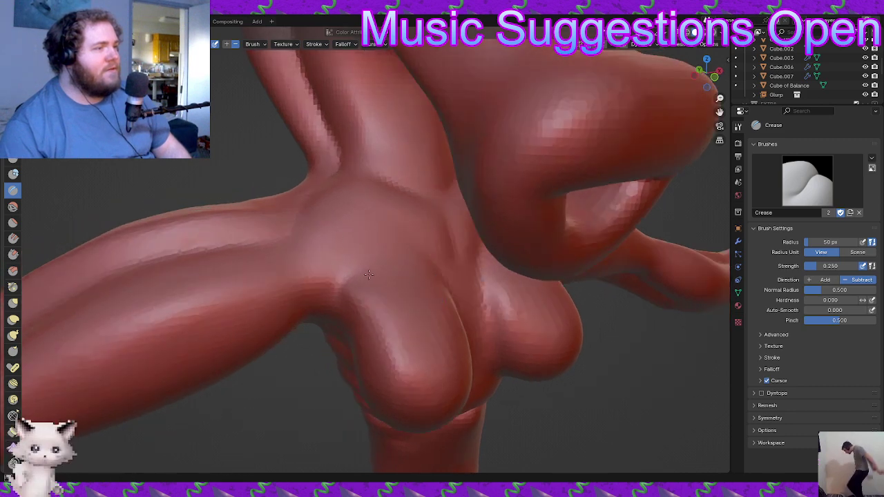
middle_drag(446, 269, 453, 273)
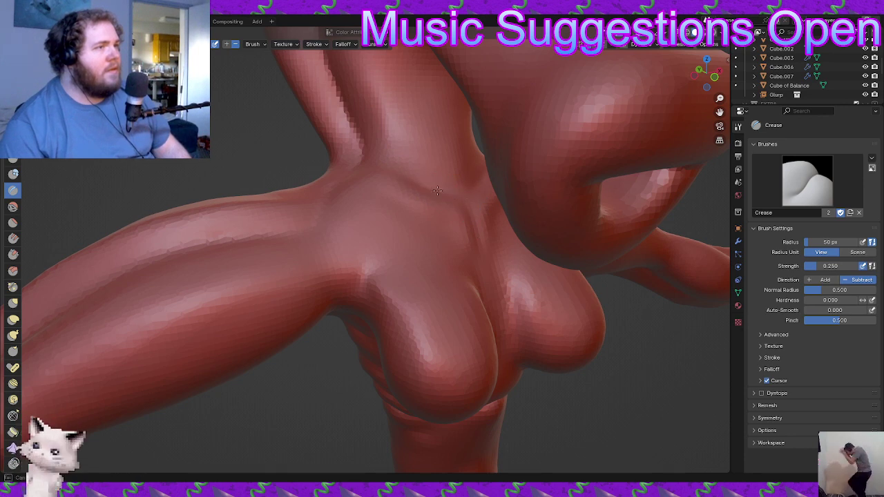
middle_drag(448, 219, 475, 219)
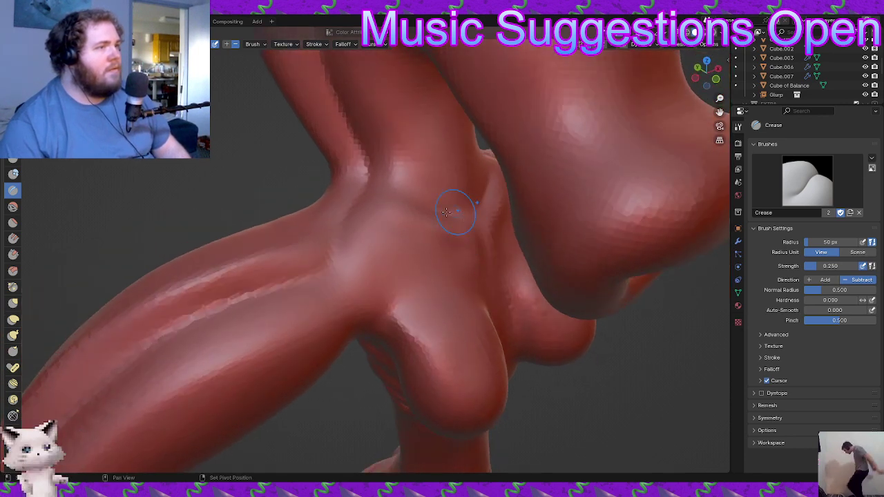
mouse_move(461, 217)
mouse_down()
mouse_move(456, 224)
mouse_move(434, 205)
mouse_up()
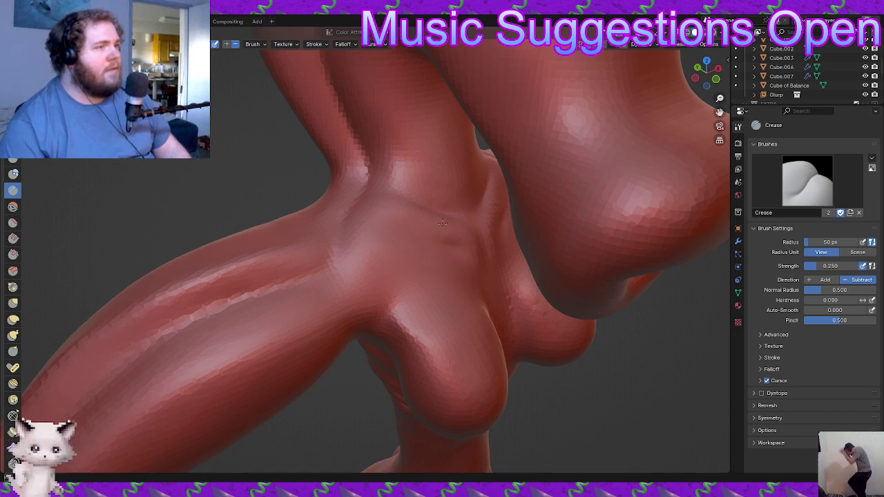
mouse_move(451, 199)
middle_down()
mouse_move(436, 192)
mouse_move(308, 293)
mouse_move(483, 276)
middle_up()
scroll(435, 192, down, 7)
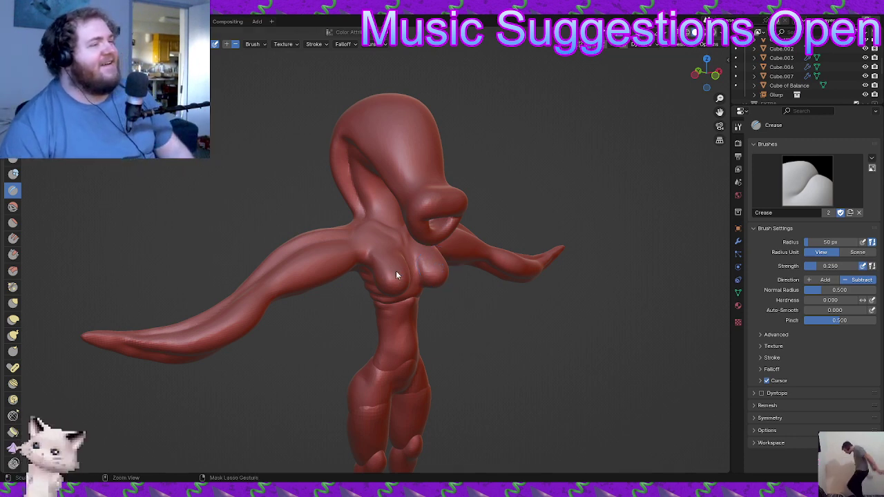
- Refine the Crease brush rib lines along the side of the torso, from beneath the armpit to the chest
scroll(388, 275, up, 2)
mouse_move(387, 275)
middle_down()
mouse_move(427, 254)
mouse_move(417, 246)
mouse_move(387, 280)
mouse_move(379, 227)
mouse_move(418, 271)
mouse_move(438, 213)
middle_up()
scroll(422, 253, up, 4)
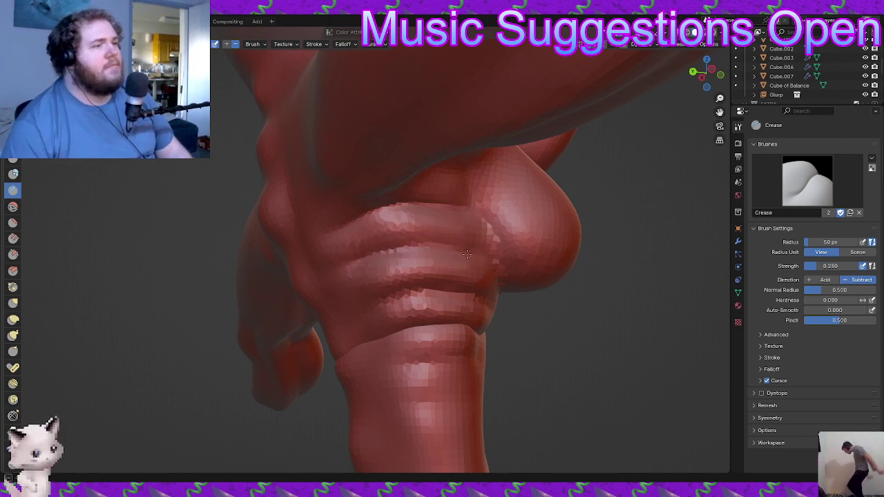
middle_drag(465, 276, 398, 240)
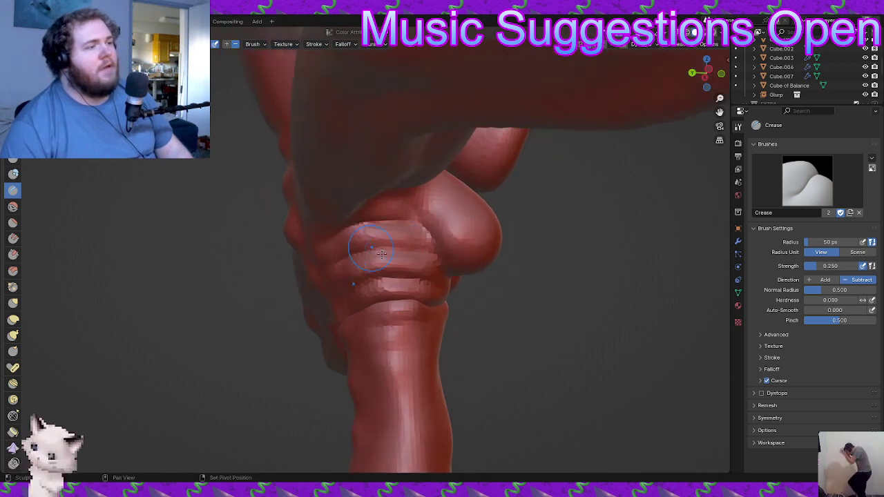
mouse_move(424, 300)
middle_down()
mouse_move(402, 310)
mouse_move(428, 297)
mouse_move(437, 277)
middle_up()
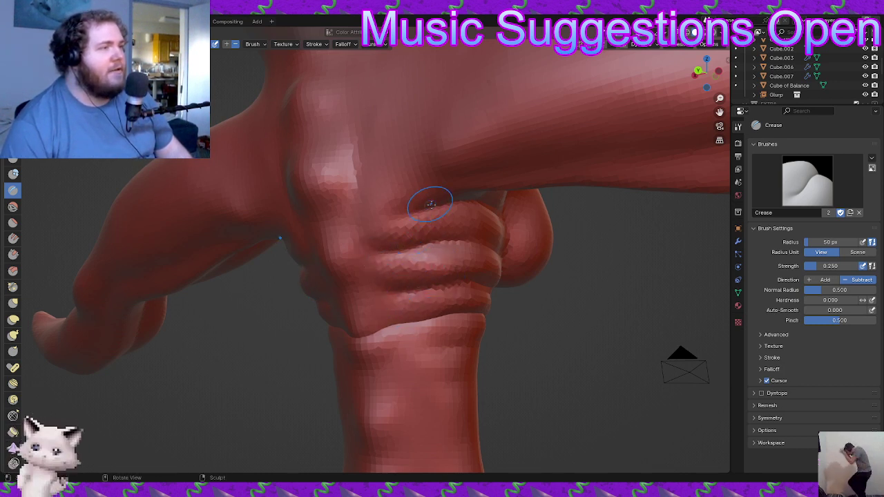
- Crease the line beneath the shoulder blade and carry the upper rib creases around the back toward the spine
middle_drag(371, 204, 450, 235)
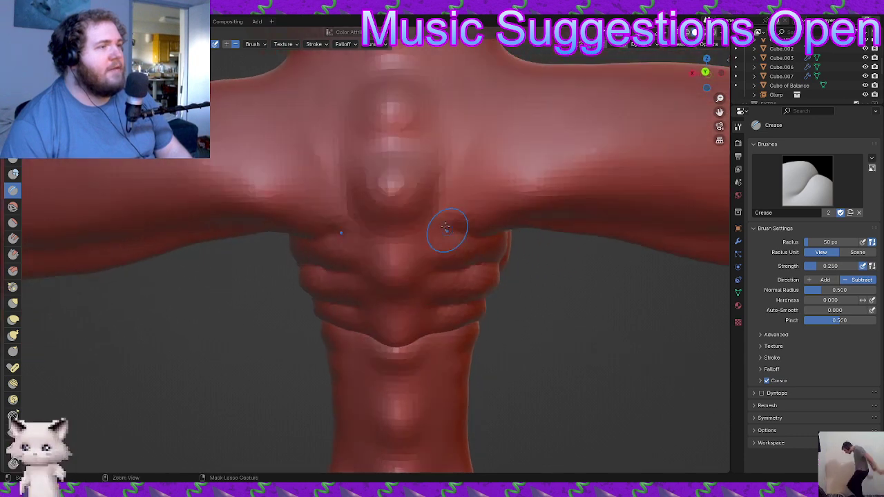
scroll(446, 243, down, 4)
scroll(416, 277, up, 1)
middle_drag(411, 274, 456, 160)
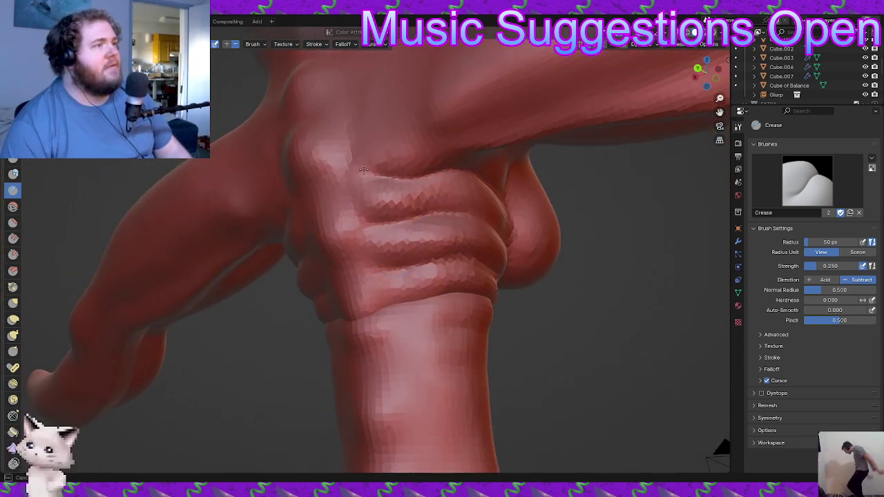
mouse_move(374, 175)
middle_down()
mouse_move(432, 204)
mouse_move(416, 265)
mouse_move(458, 279)
middle_up()
- Examine the shoulder, spine and rib creases from behind and the whole figure from the front, keeping the Crease brush active
mouse_move(414, 207)
ctrl+middle_down()
mouse_move(390, 320)
mouse_move(325, 258)
ctrl+middle_up()
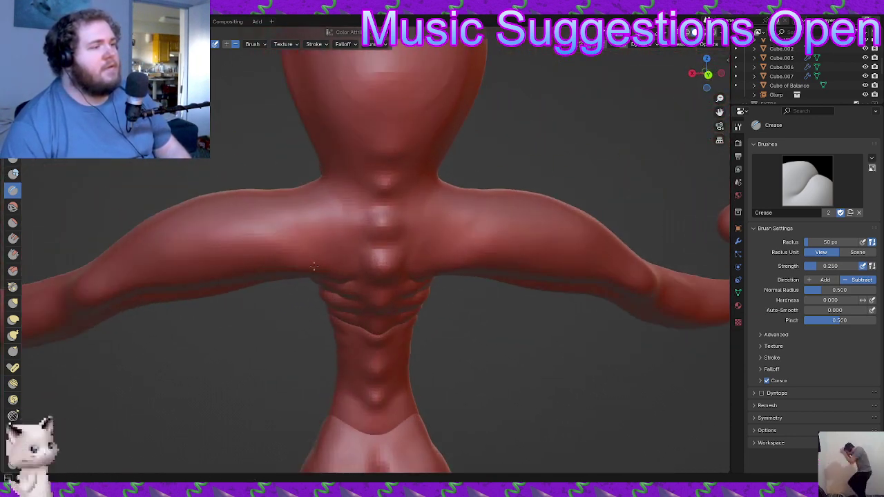
mouse_move(340, 187)
middle_down()
mouse_move(385, 237)
mouse_move(414, 217)
mouse_move(450, 217)
mouse_move(424, 206)
mouse_move(434, 202)
mouse_move(414, 227)
mouse_move(420, 237)
middle_up()
mouse_move(402, 270)
middle_down()
mouse_move(358, 265)
mouse_move(399, 279)
mouse_move(358, 298)
mouse_move(180, 294)
mouse_move(430, 307)
mouse_move(496, 325)
mouse_move(504, 299)
mouse_move(581, 277)
mouse_move(511, 304)
mouse_move(476, 283)
mouse_move(380, 278)
mouse_move(355, 262)
mouse_move(366, 243)
mouse_move(366, 299)
mouse_move(498, 239)
mouse_move(444, 266)
mouse_move(405, 273)
mouse_move(372, 246)
mouse_move(416, 280)
mouse_move(409, 232)
mouse_move(435, 228)
mouse_move(429, 220)
middle_up()
scroll(404, 294, down, 9)
scroll(497, 324, up, 4)
scroll(477, 283, up, 2)
click(13, 173)
scroll(416, 278, up, 2)
scroll(408, 233, up, 3)
click(13, 190)
mouse_move(363, 194)
middle_down()
mouse_move(355, 275)
mouse_move(442, 304)
mouse_move(381, 358)
mouse_move(344, 355)
middle_up()
scroll(386, 293, down, 4)
mouse_move(364, 321)
ctrl+middle_down()
mouse_move(366, 305)
mouse_move(368, 343)
mouse_move(452, 364)
mouse_move(432, 365)
mouse_move(401, 299)
ctrl+middle_up()
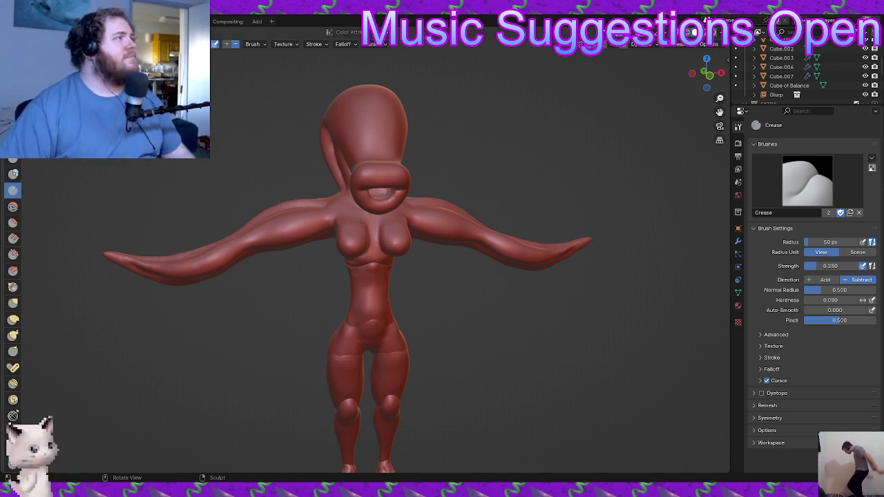
- Return to the object layout workspace, select the hip mesh Cube.002 and save the file
click(115, 22)
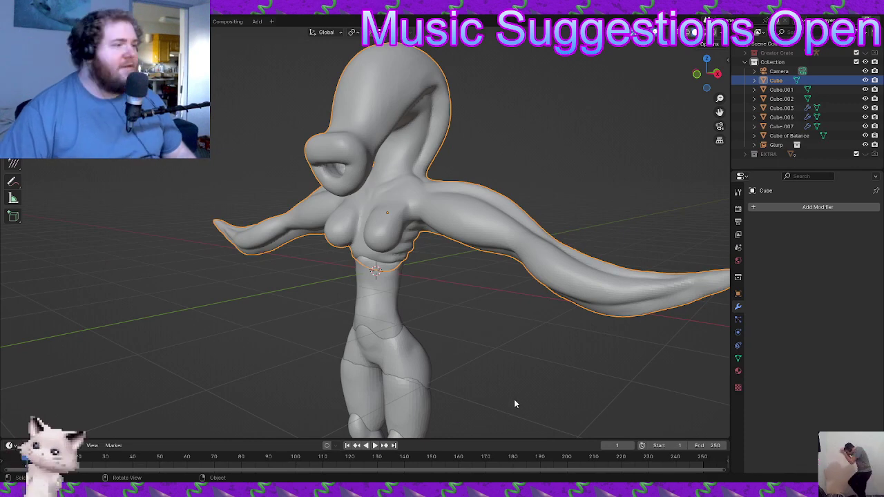
middle_drag(430, 295, 374, 179)
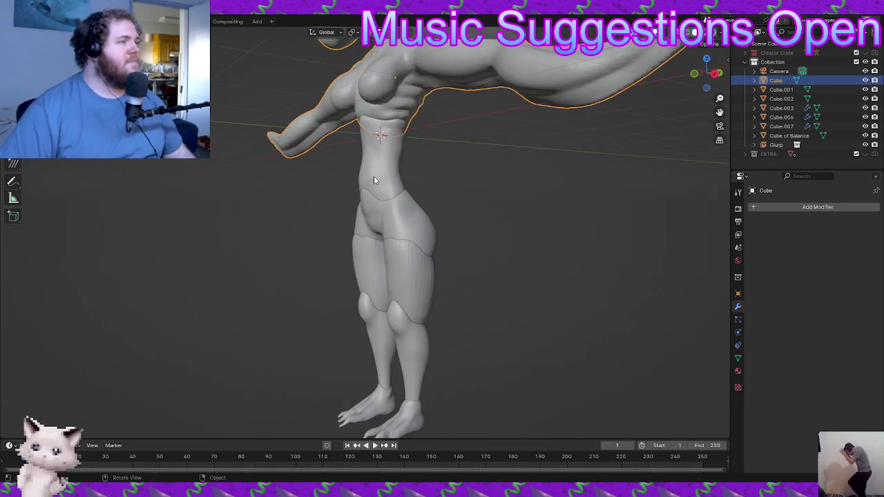
click(374, 176)
middle_drag(374, 175, 443, 166)
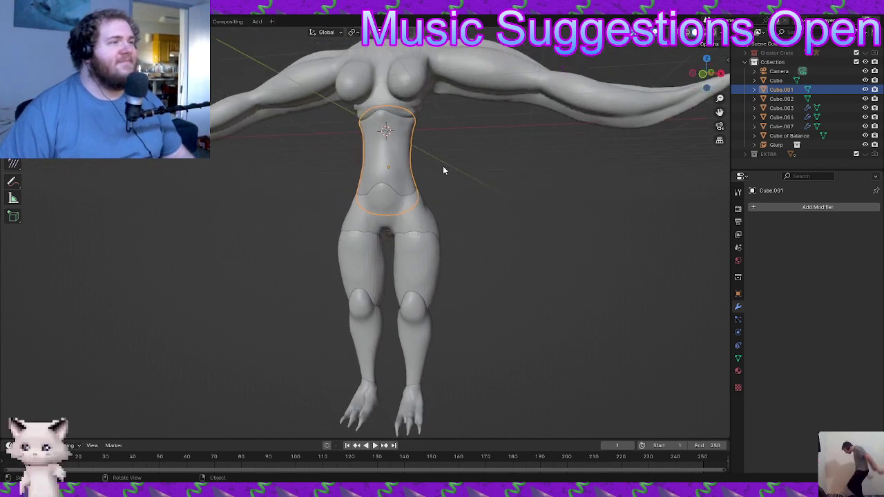
click(419, 205)
middle_drag(418, 205, 417, 244)
key(ctrl+s)
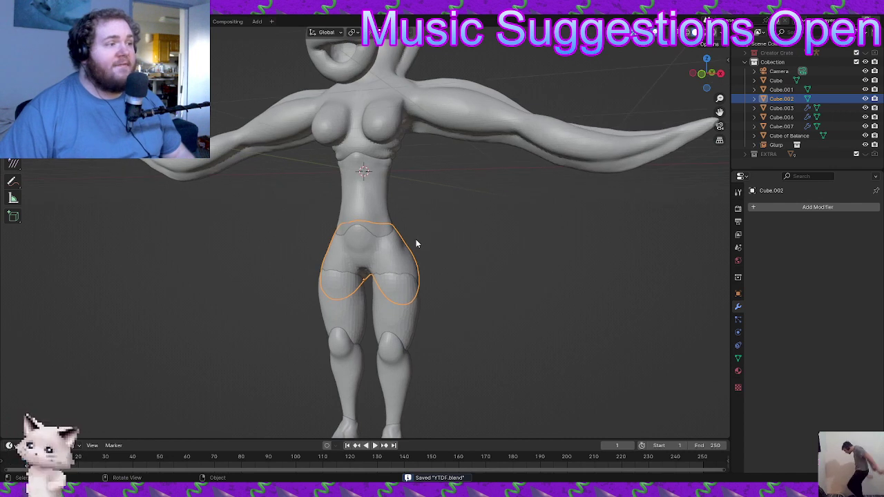
- Reposition the origin point of the hip mesh
right_click(416, 239)
mouse_move(415, 239)
click(480, 251)
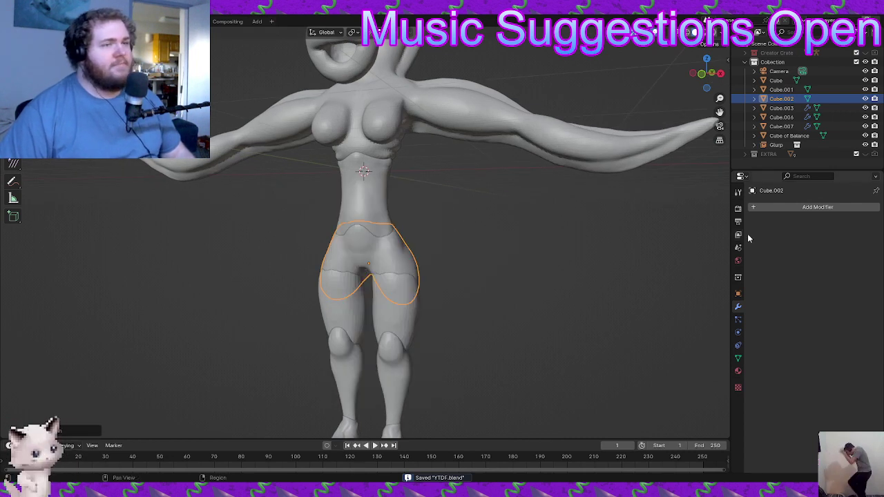
- Join the waist mesh Cube.001 to the hips with a Boolean modifier set to Union, and apply it
click(772, 208)
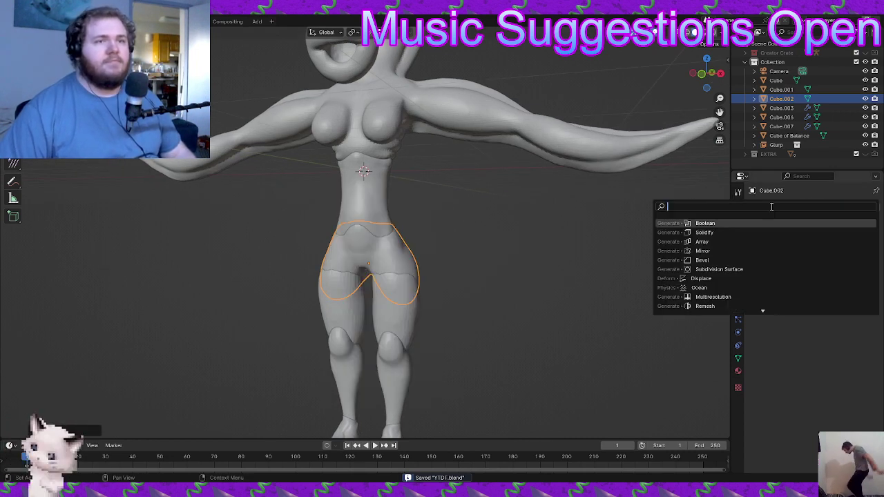
text(b)
click(748, 222)
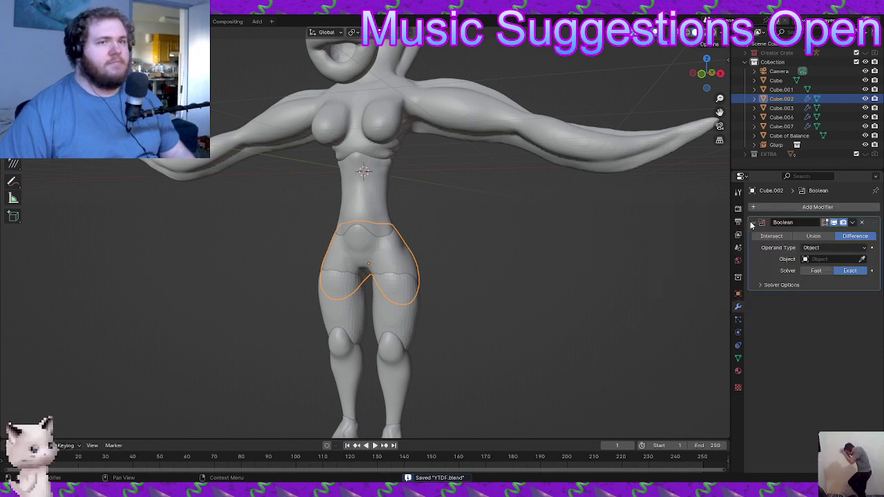
click(813, 236)
click(861, 259)
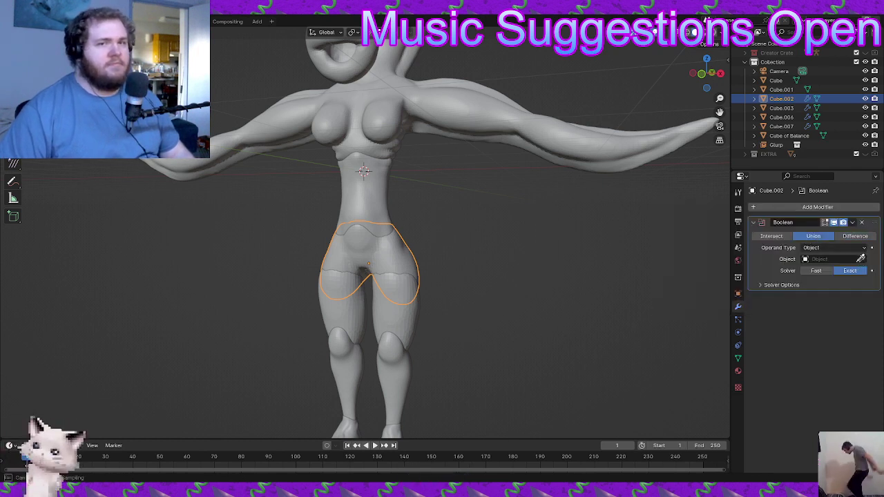
click(370, 207)
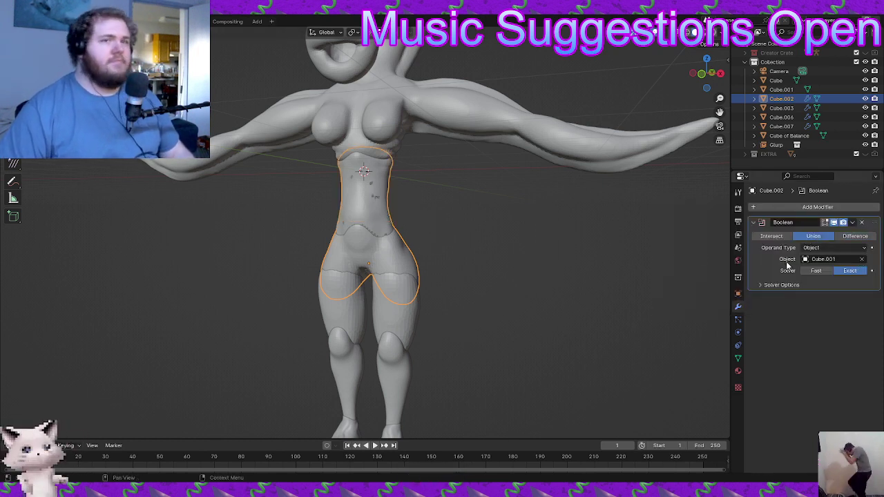
key(ctrl+a)
- Delete the leftover waist object Cube.001
click(383, 201)
click(384, 200)
click(384, 201)
key(x)
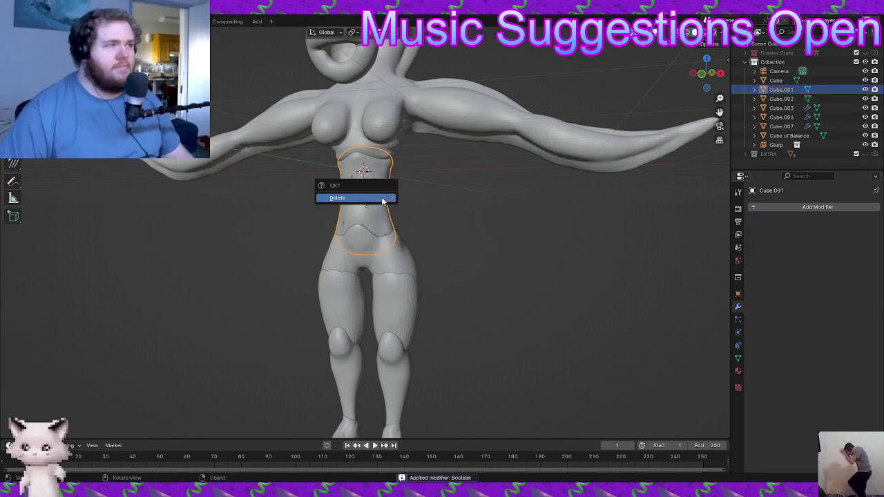
click(382, 200)
- Add a Boolean Union of the thigh mesh Cube.003 to the merged waist and hips, and apply it
click(379, 208)
middle_drag(379, 208, 435, 210)
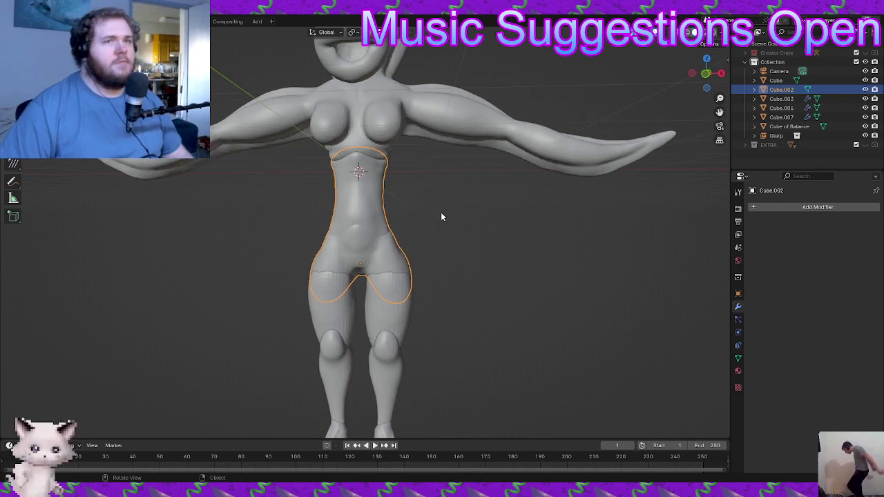
click(773, 205)
click(772, 205)
text(boo)
key(Return)
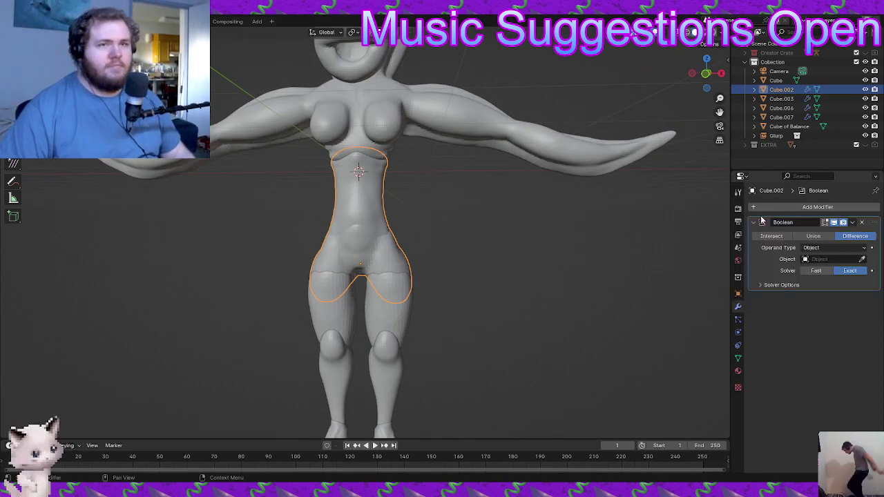
click(813, 235)
click(862, 259)
click(408, 294)
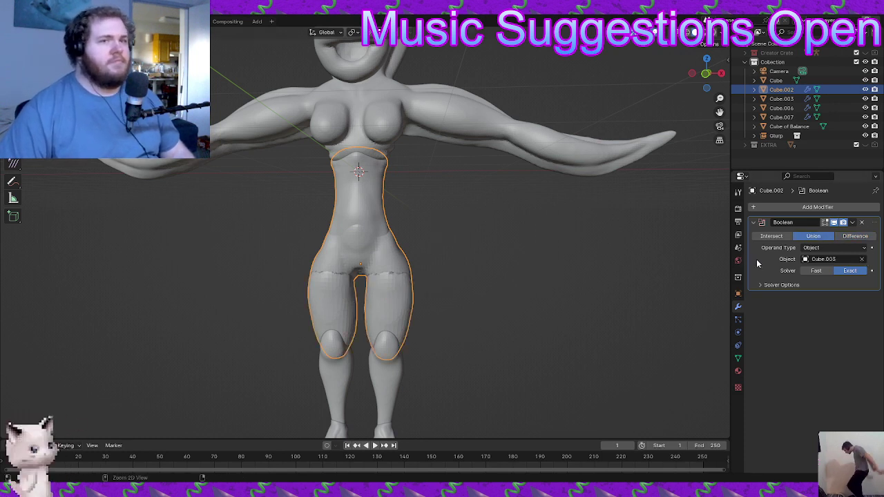
key(ctrl+a)
- Delete the leftover thigh object Cube.003
click(402, 320)
key(x)
click(399, 320)
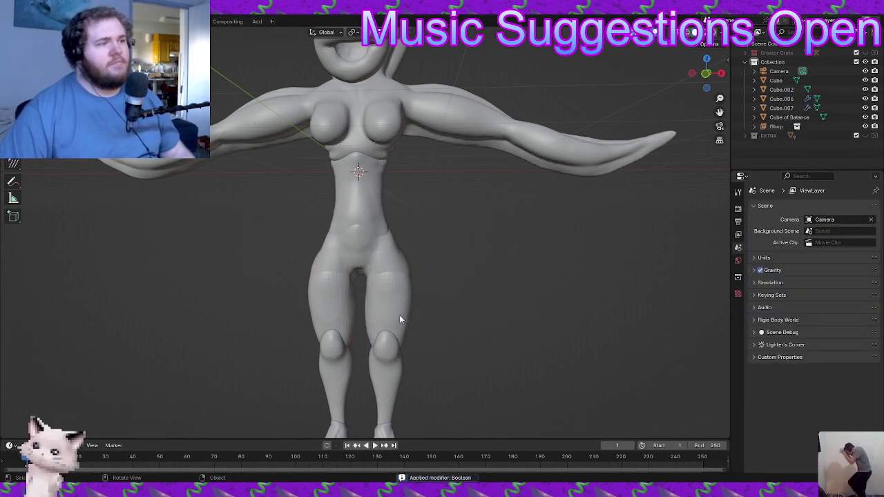
- Union the knee and shin mesh Cube.006 with the merged body Cube.002 using a Boolean modifier, and apply it
click(400, 317)
shift+middle_drag(435, 315, 414, 220)
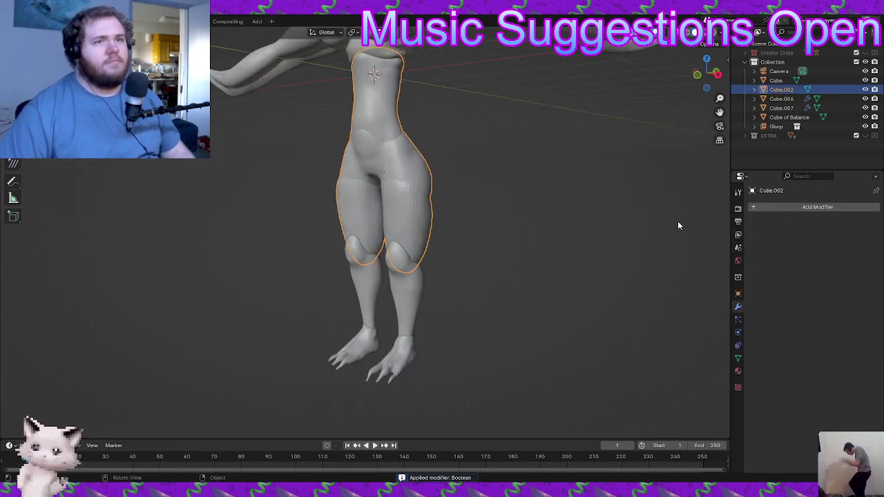
click(771, 208)
click(770, 208)
text(b)
key(Return)
click(808, 237)
click(861, 259)
click(412, 298)
key(ctrl+a)
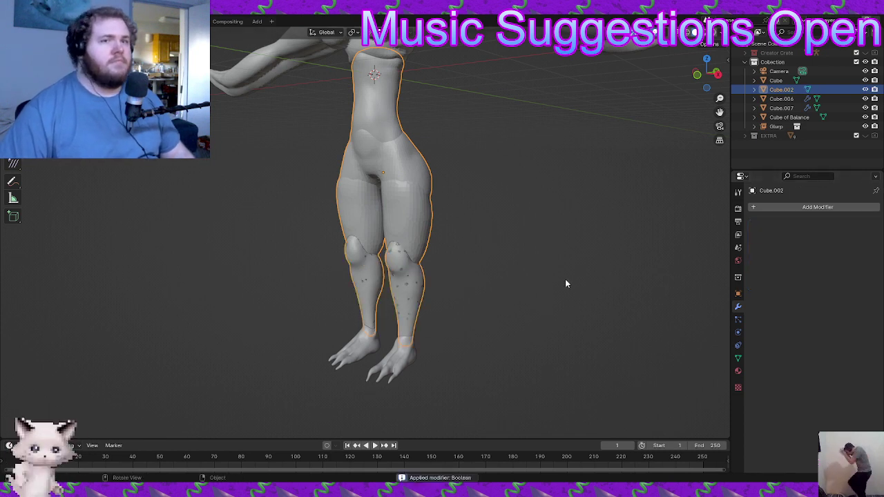
- Delete the leftover knee and shin object Cube.006
click(418, 285)
key(x)
click(416, 284)
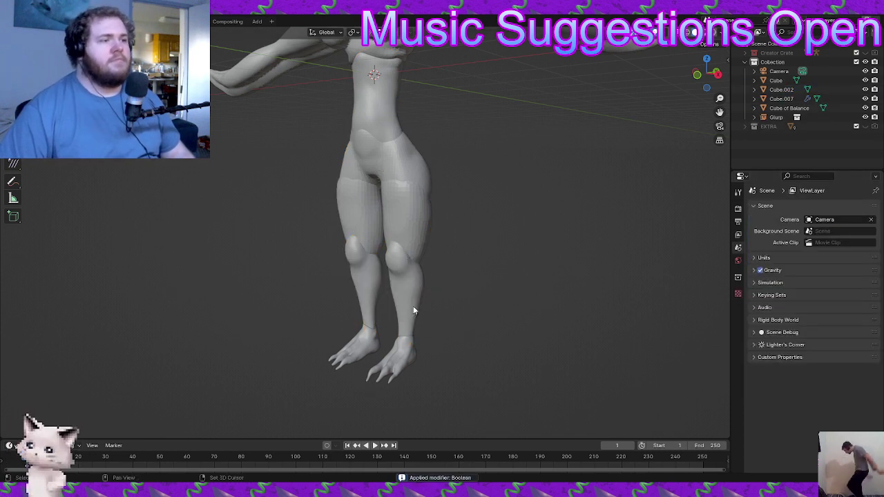
- Union the feet mesh Cube.007 with the merged lower body Cube.002 using a Boolean modifier, and apply it
click(421, 297)
click(767, 207)
text(b)
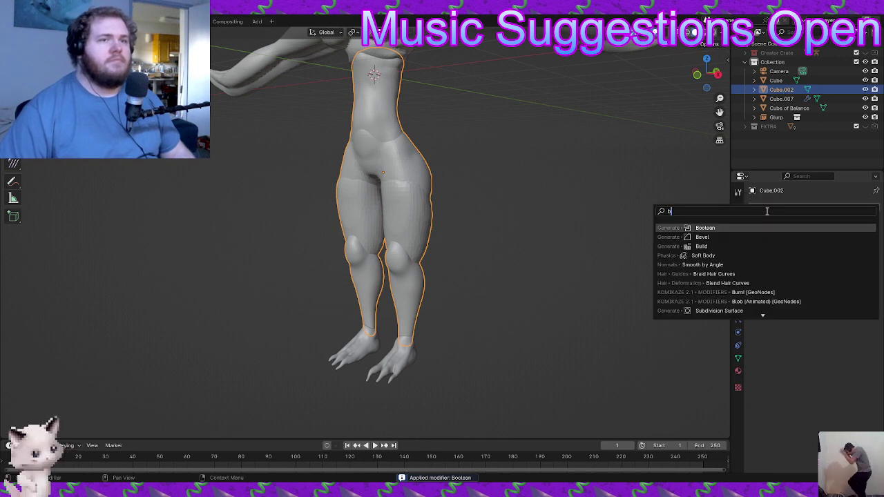
click(732, 228)
click(813, 236)
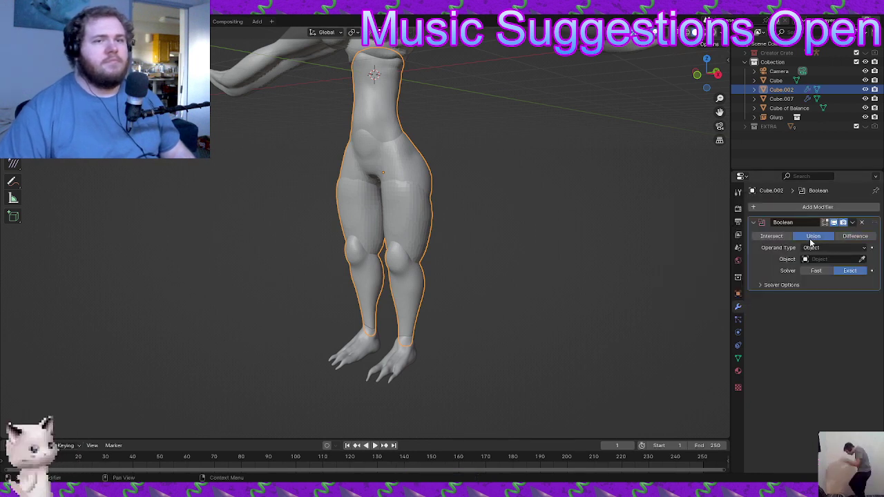
click(861, 259)
click(396, 371)
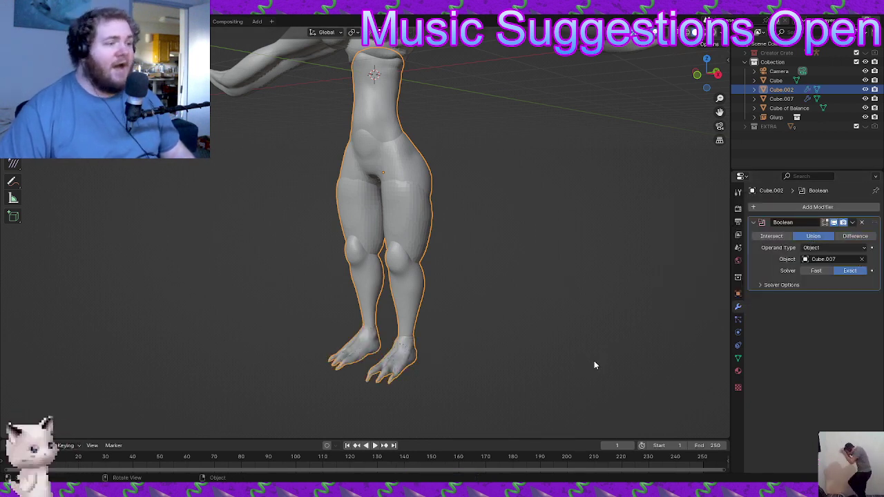
key(ctrl+a)
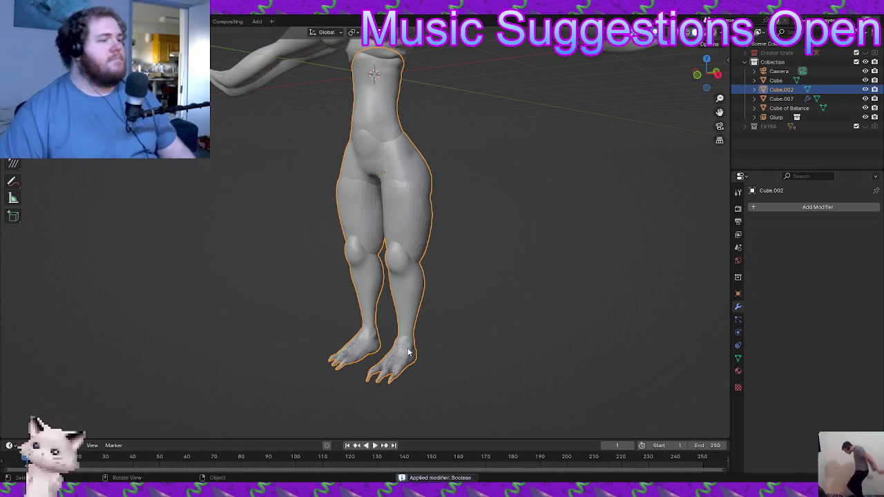
- Delete the leftover feet object Cube.007
click(406, 361)
key(x)
click(405, 359)
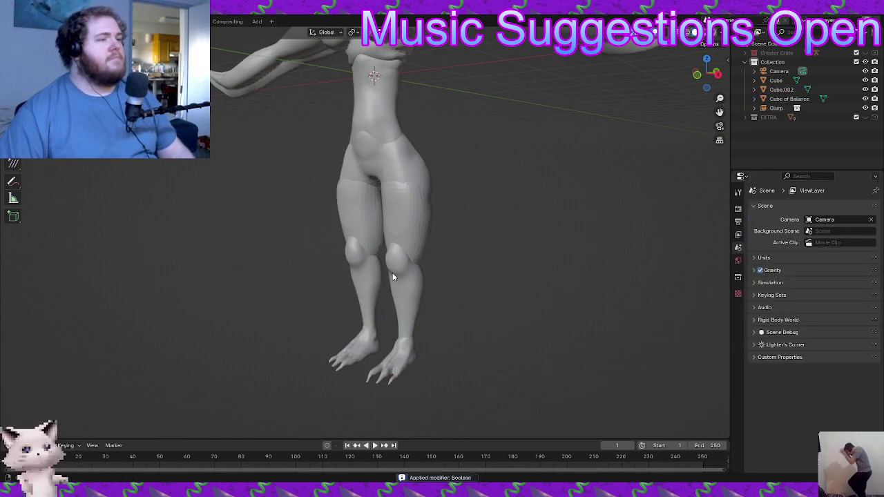
- Select the merged lower body Cube.002 and return to the sculpting workspace with it active
click(390, 271)
middle_drag(402, 252, 352, 322)
middle_drag(259, 208, 236, 177)
click(159, 22)
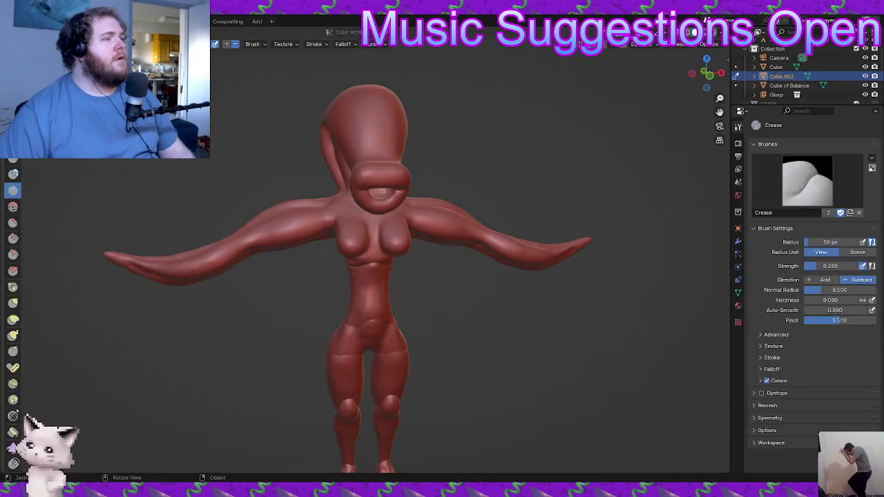
mouse_move(456, 346)
middle_down()
mouse_move(375, 339)
mouse_move(408, 273)
middle_up()
- Try a voxel size of 0.0270 m on the merged lower body, and undo it after checking the feet
key(r)
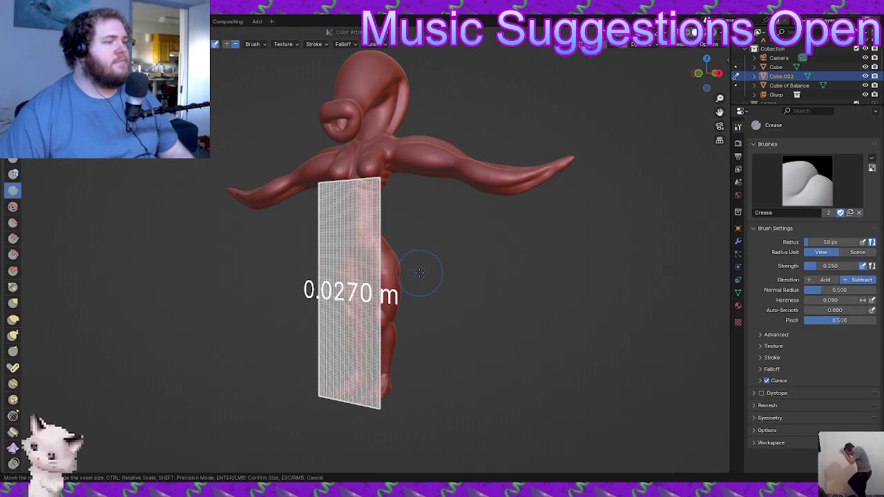
click(420, 273)
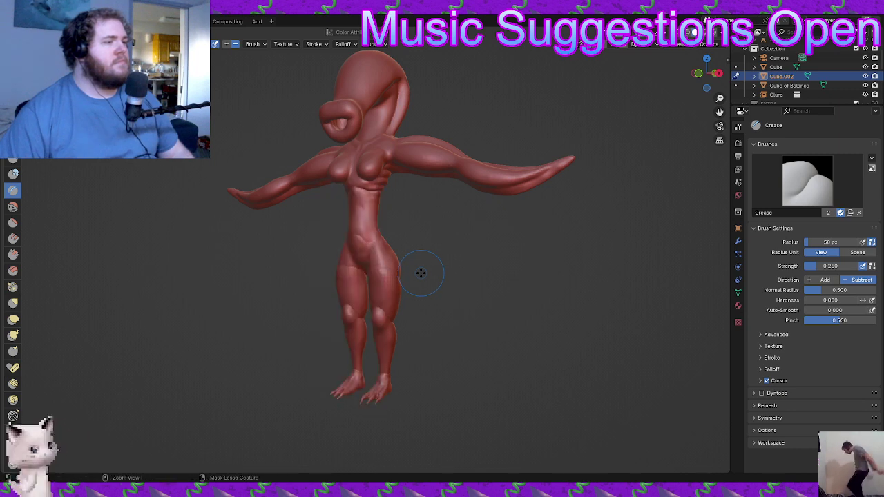
mouse_move(423, 279)
middle_down()
mouse_move(428, 360)
mouse_move(421, 363)
mouse_move(396, 234)
middle_up()
scroll(397, 234, up, 4)
key(ctrl+z)
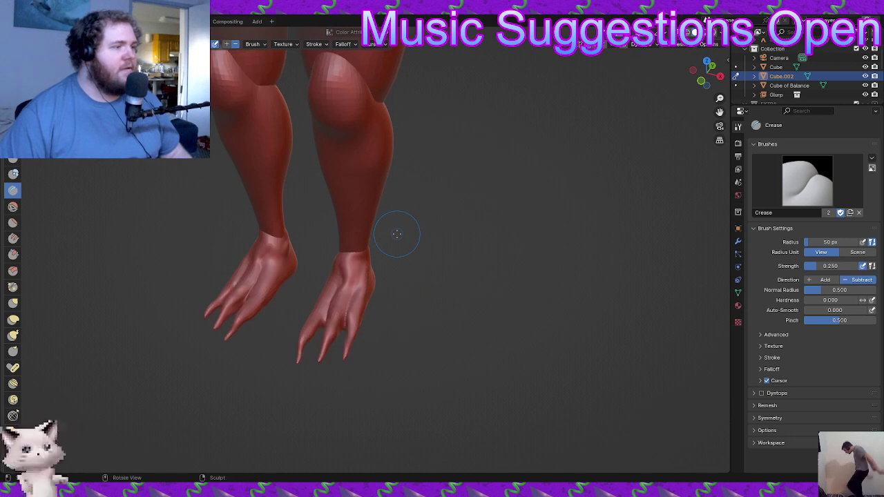
- Voxel-remesh the merged lower body Cube.002 at a voxel size of 0.0180 m
middle_drag(365, 253, 407, 264)
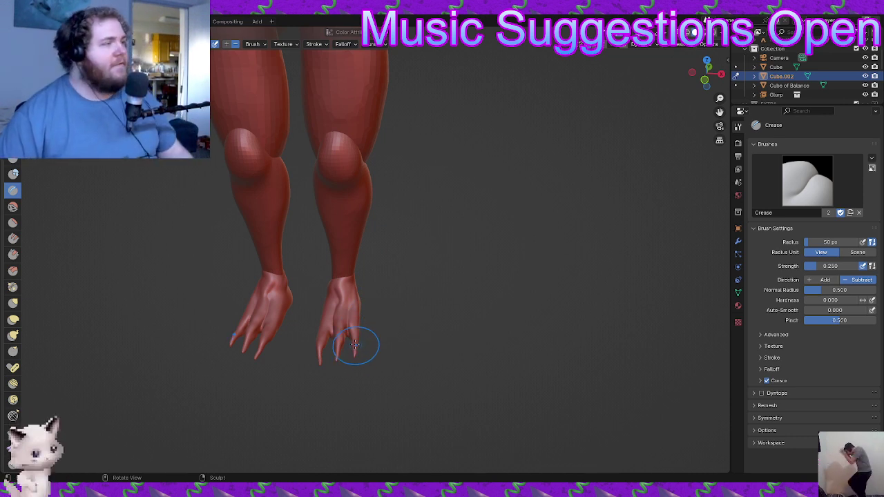
middle_drag(375, 333, 415, 289)
key(r)
key(Escape)
scroll(419, 273, down, 4)
key(r)
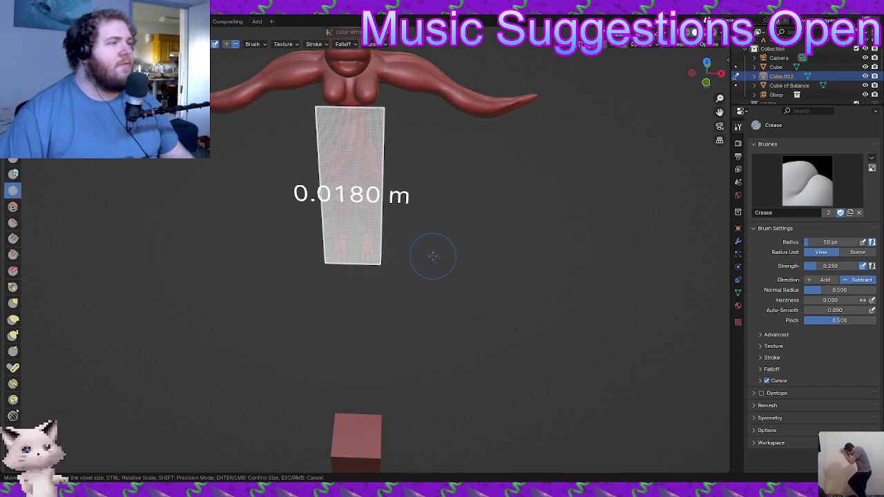
key(Escape)
scroll(432, 256, up, 5)
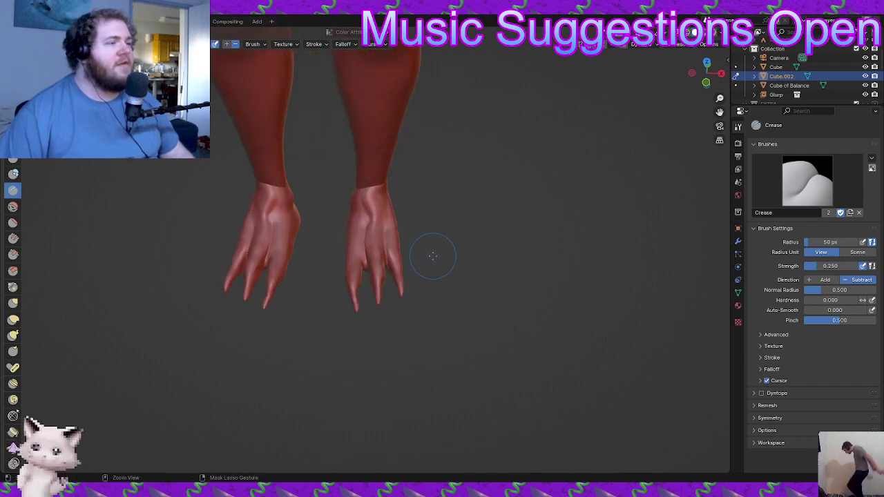
key(ctrl+r)
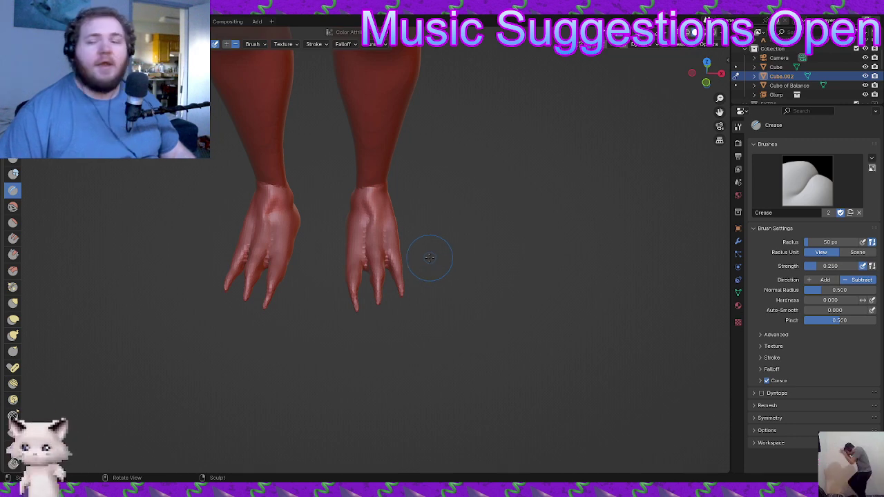
- Examine the remeshed waist and its junction with the ribcage from the front and side
mouse_move(429, 250)
middle_down()
mouse_move(384, 196)
mouse_move(322, 403)
middle_up()
scroll(318, 401, down, 2)
shift+middle_drag(366, 197, 393, 315)
mouse_move(394, 315)
middle_down()
mouse_move(375, 314)
mouse_move(383, 308)
middle_up()
scroll(394, 310, up, 4)
shift+middle_drag(444, 348, 378, 250)
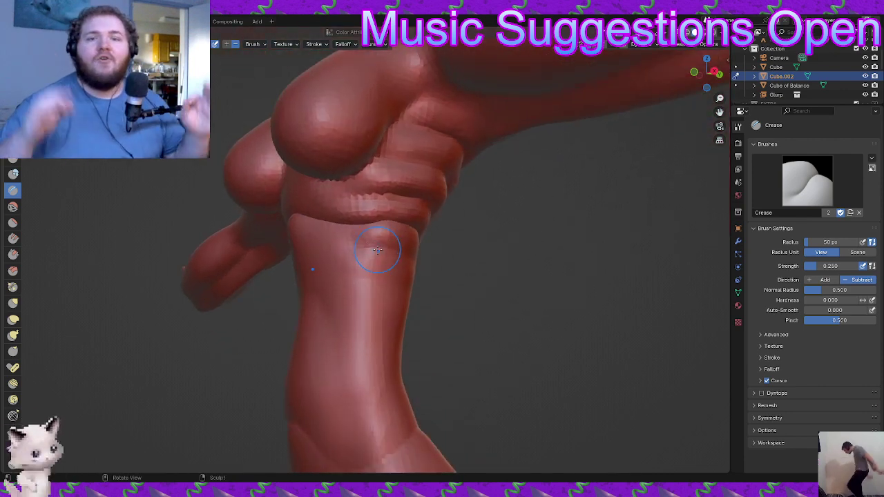
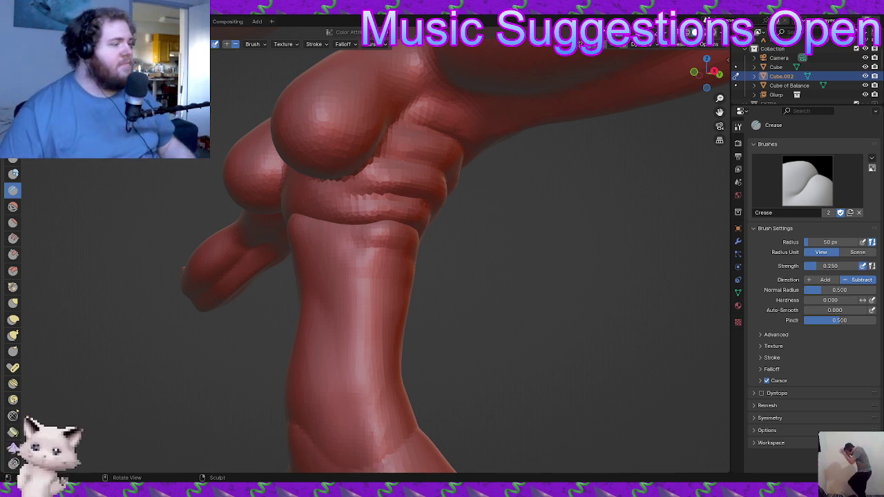
middle_drag(571, 138, 467, 290)
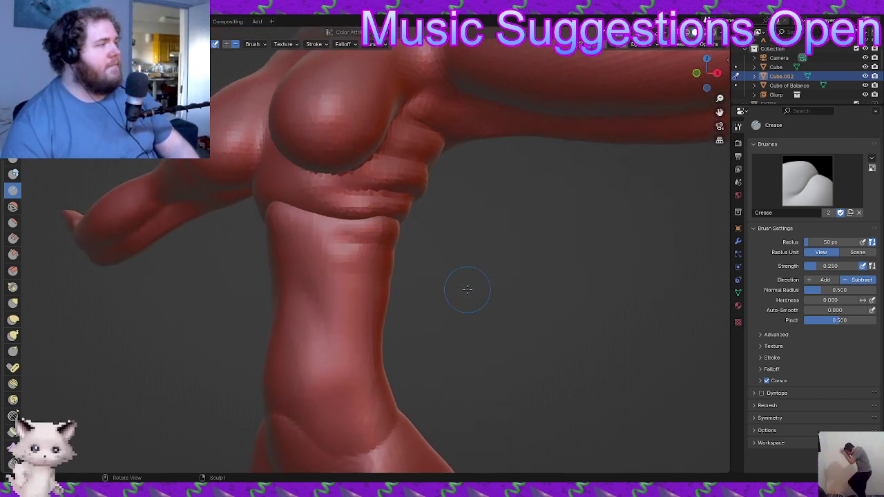
mouse_move(348, 256)
middle_down()
mouse_move(325, 266)
mouse_move(359, 294)
mouse_move(347, 264)
middle_up()
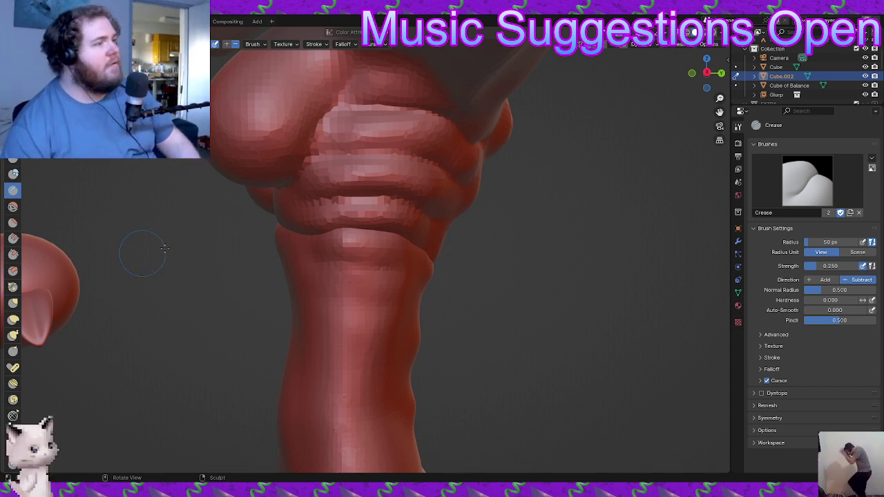
- Pull the upper side edge of the waist outward beneath the ribs with the Elastic Deform brush
click(13, 319)
mouse_move(263, 310)
middle_down()
mouse_move(419, 288)
mouse_move(383, 283)
mouse_move(345, 253)
middle_up()
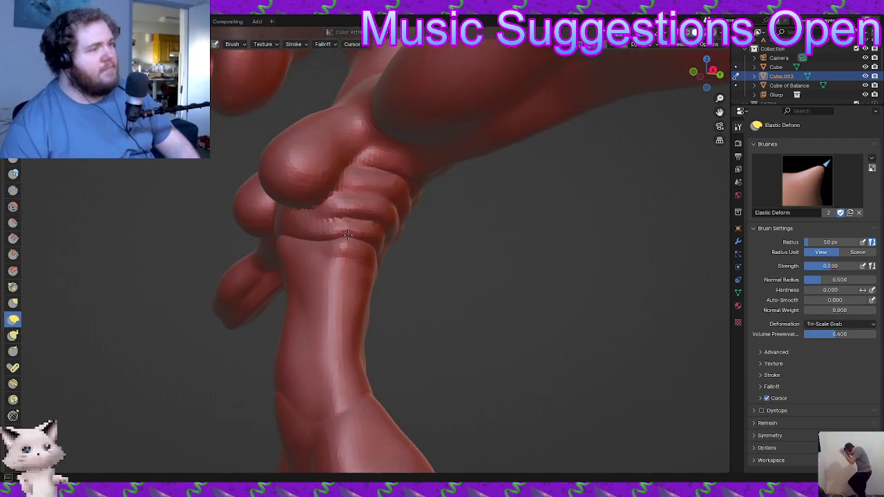
drag(346, 245, 368, 236)
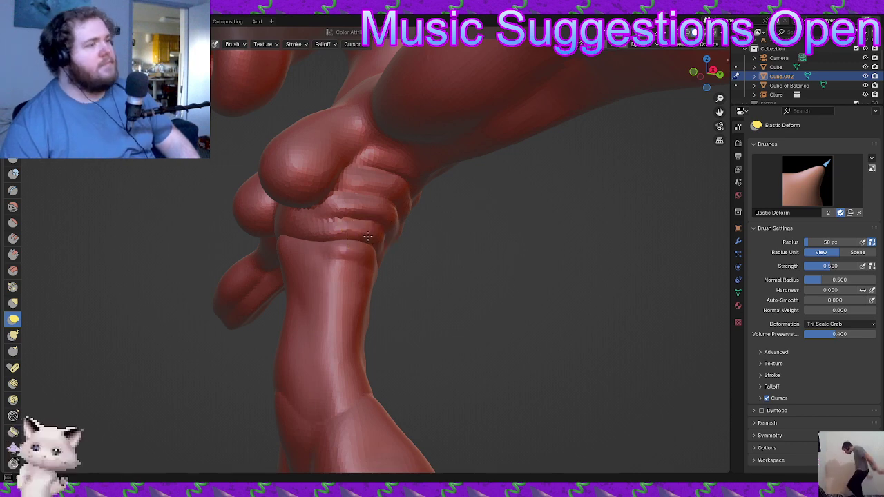
mouse_move(375, 267)
middle_down()
mouse_move(355, 296)
mouse_move(294, 310)
mouse_move(377, 256)
mouse_move(400, 286)
middle_up()
- Switch to the Crease brush and smooth the seam between the waist and hips around the lower back and sides
click(13, 190)
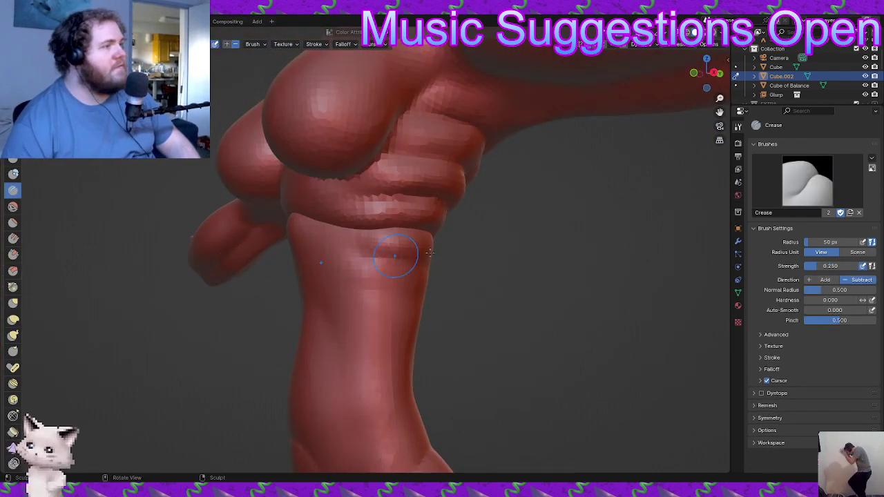
middle_drag(351, 253, 465, 283)
scroll(387, 311, down, 5)
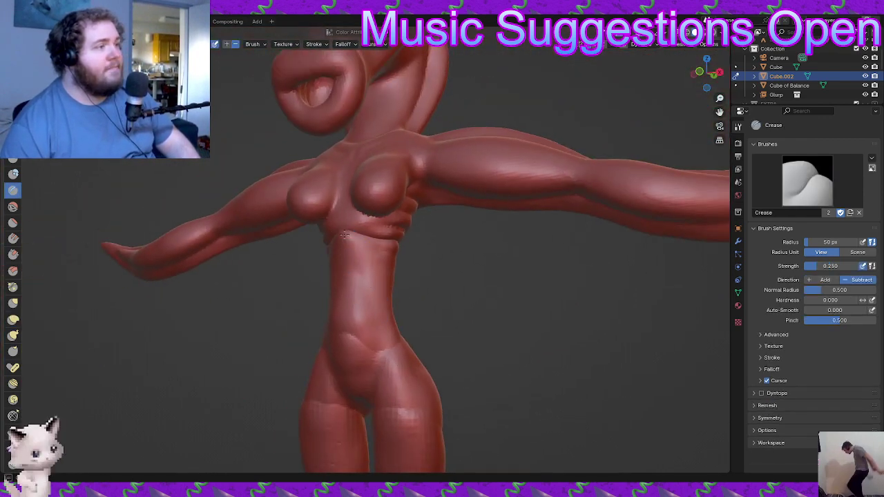
mouse_move(338, 230)
middle_down()
mouse_move(391, 214)
mouse_move(457, 224)
mouse_move(440, 241)
mouse_move(427, 234)
middle_up()
scroll(424, 222, up, 4)
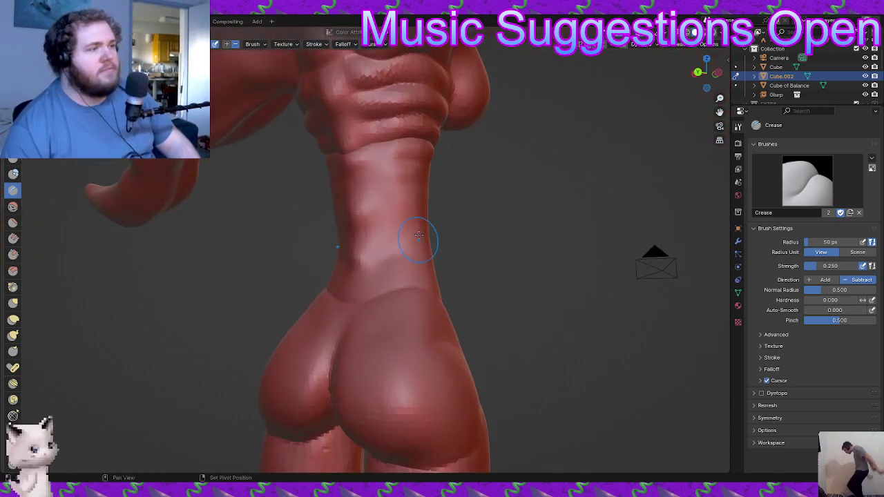
middle_drag(388, 262, 444, 233)
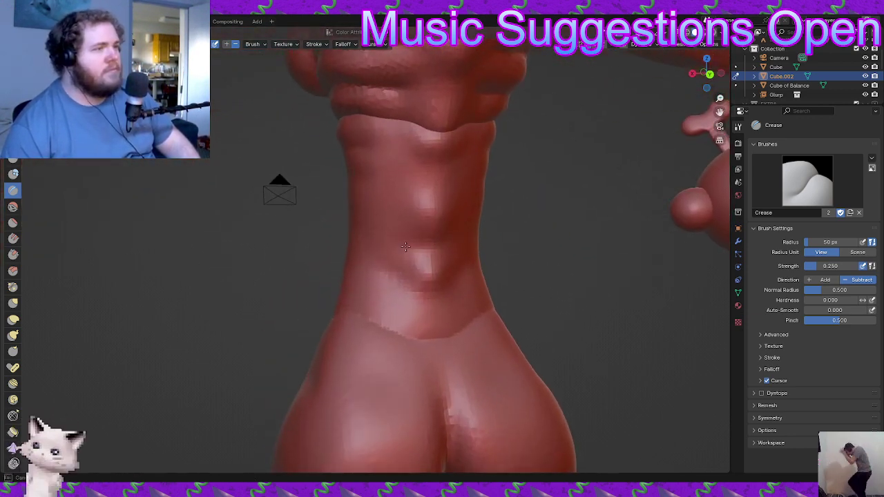
mouse_move(373, 236)
middle_down()
mouse_move(415, 249)
mouse_move(424, 263)
mouse_move(377, 257)
mouse_move(311, 299)
mouse_move(272, 296)
mouse_move(345, 286)
mouse_move(343, 227)
mouse_move(332, 225)
mouse_move(438, 228)
mouse_move(438, 202)
mouse_move(421, 192)
mouse_move(426, 217)
mouse_move(402, 245)
mouse_move(326, 256)
mouse_move(270, 285)
mouse_move(299, 336)
mouse_move(223, 306)
mouse_move(281, 330)
mouse_move(296, 298)
mouse_move(349, 274)
mouse_move(335, 238)
middle_up()
middle_drag(333, 316, 359, 308)
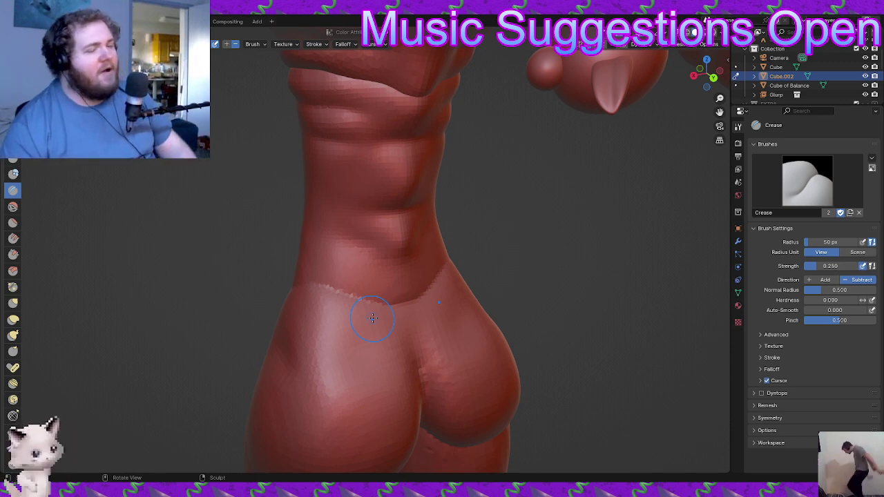
shift+drag(388, 303, 320, 287)
middle_drag(422, 365, 419, 338)
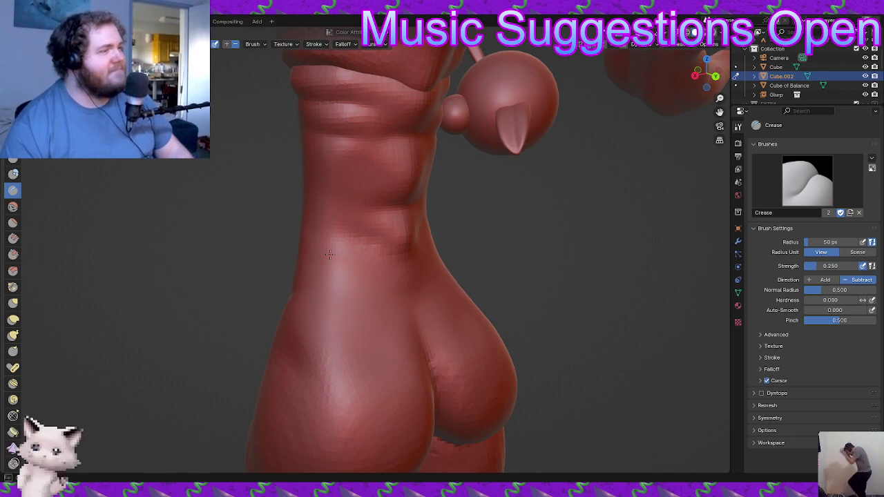
middle_drag(345, 281, 364, 256)
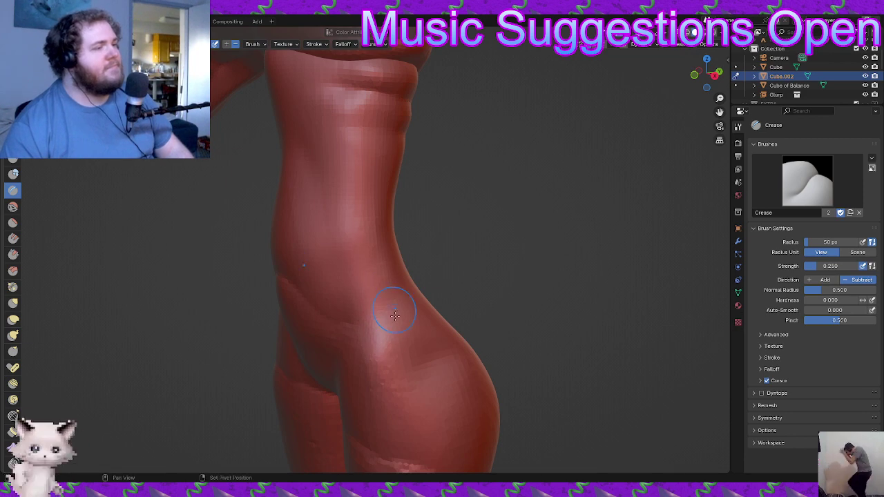
middle_drag(395, 297, 372, 290)
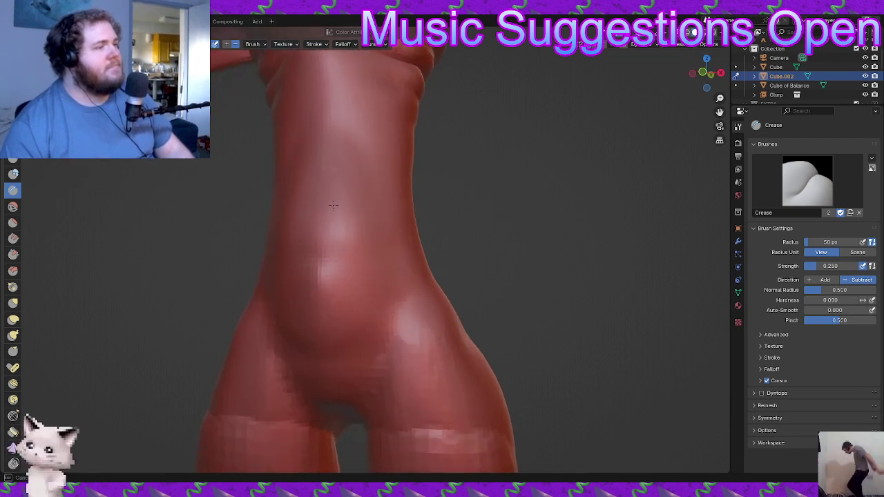
- Shape the front and side of the abdomen with Crease brush strokes
middle_drag(311, 347, 380, 351)
drag(364, 203, 353, 228)
drag(408, 207, 409, 264)
- Build up the side of the belly with the Draw brush at 0.500 strength
middle_drag(409, 266, 449, 299)
scroll(450, 300, down, 2)
middle_drag(414, 326, 373, 332)
key(x)
middle_drag(423, 253, 362, 270)
scroll(379, 255, up, 2)
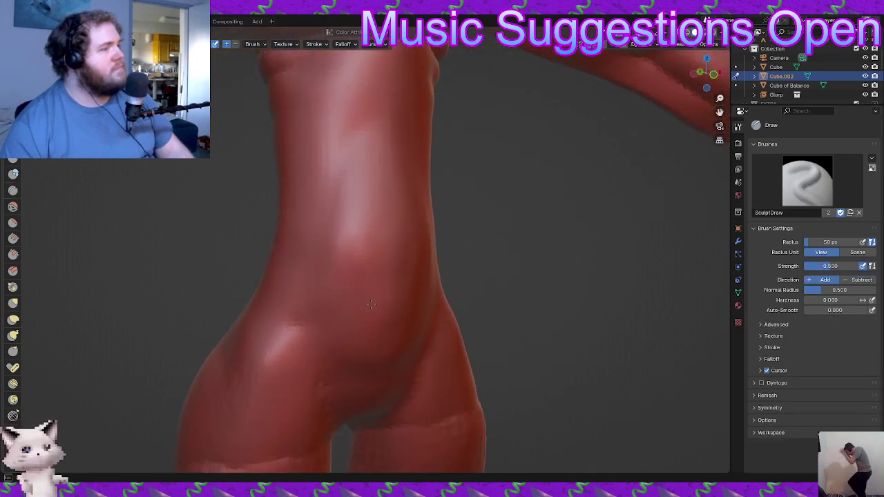
mouse_move(384, 280)
mouse_down()
mouse_move(358, 265)
mouse_move(346, 275)
mouse_move(346, 320)
mouse_move(357, 229)
mouse_up()
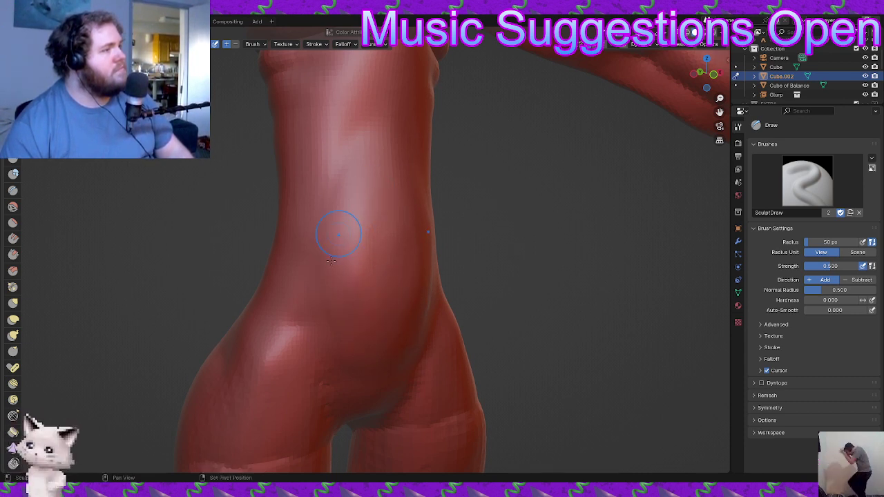
- Add volume along the side of the waist and upper hip with the Draw brush
middle_drag(312, 318, 395, 256)
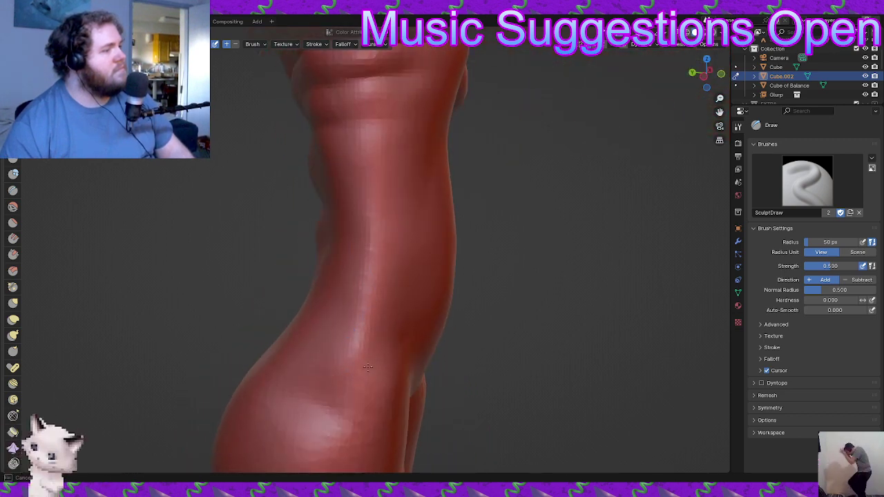
drag(377, 252, 321, 356)
drag(375, 294, 355, 347)
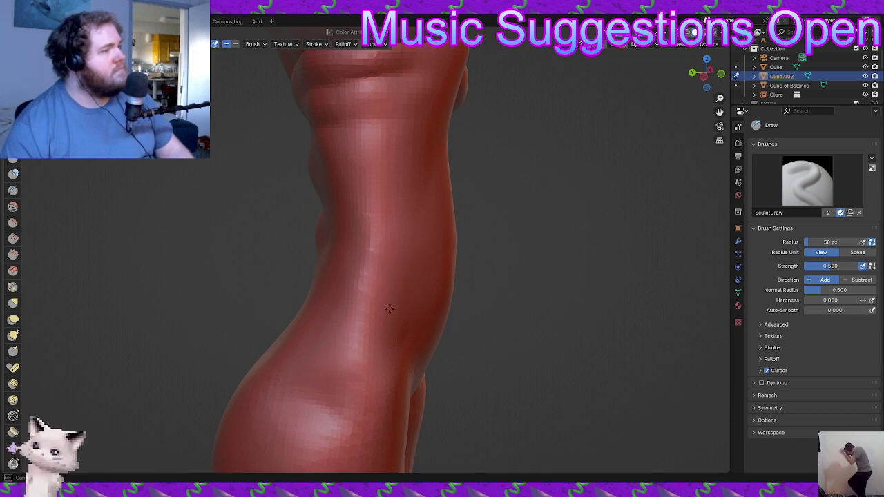
- Build up the lower back and the tops of the buttocks with Draw brush strokes
mouse_move(322, 335)
middle_down()
mouse_move(413, 311)
mouse_move(446, 336)
mouse_move(424, 253)
mouse_move(450, 295)
middle_up()
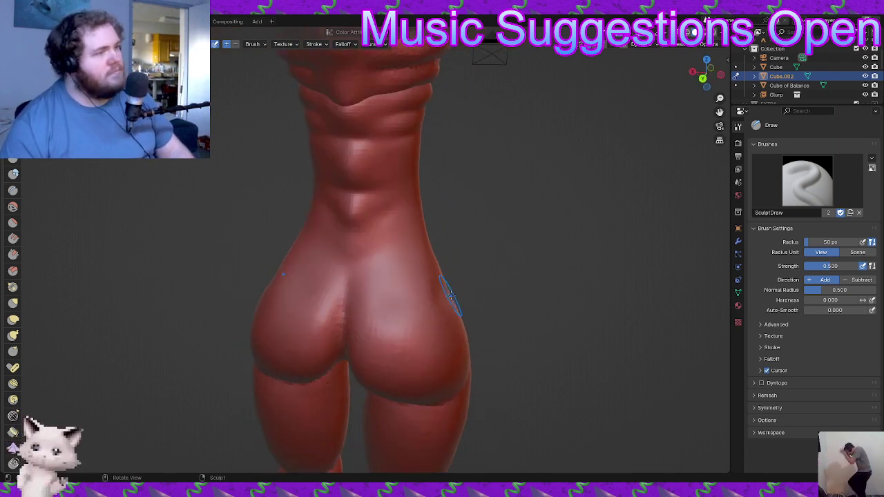
scroll(446, 295, up, 1)
mouse_move(369, 280)
mouse_down()
mouse_move(367, 298)
mouse_move(378, 273)
mouse_move(388, 297)
mouse_move(406, 293)
mouse_move(416, 218)
mouse_up()
drag(426, 260, 425, 246)
drag(389, 278, 384, 271)
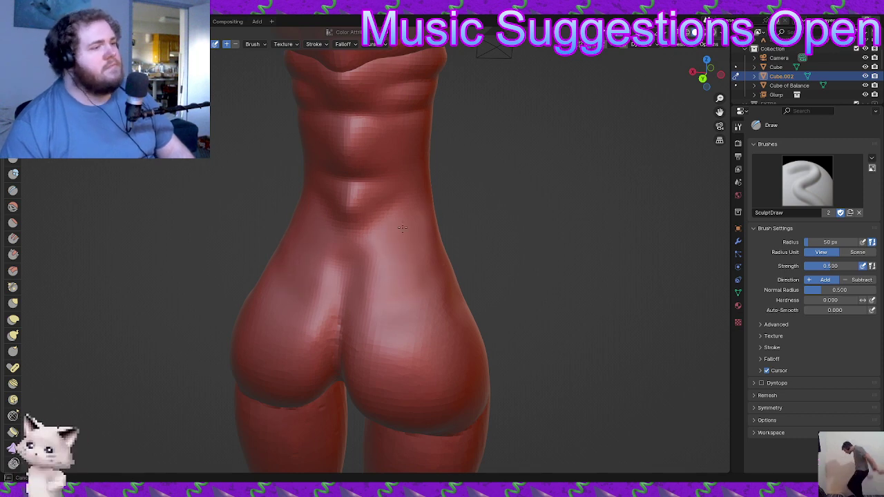
- Carve the groin lines between the belly and thighs with the Crease brush and clean up their jagged edges
mouse_move(368, 277)
middle_down()
mouse_move(480, 276)
mouse_move(425, 342)
mouse_move(486, 360)
mouse_move(677, 357)
mouse_move(710, 369)
middle_up()
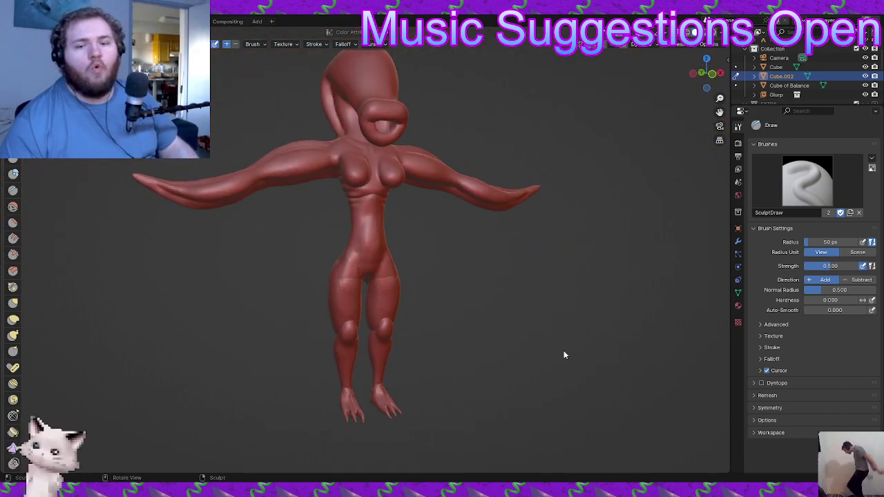
ctrl+middle_drag(372, 306, 350, 225)
middle_drag(354, 275, 316, 276)
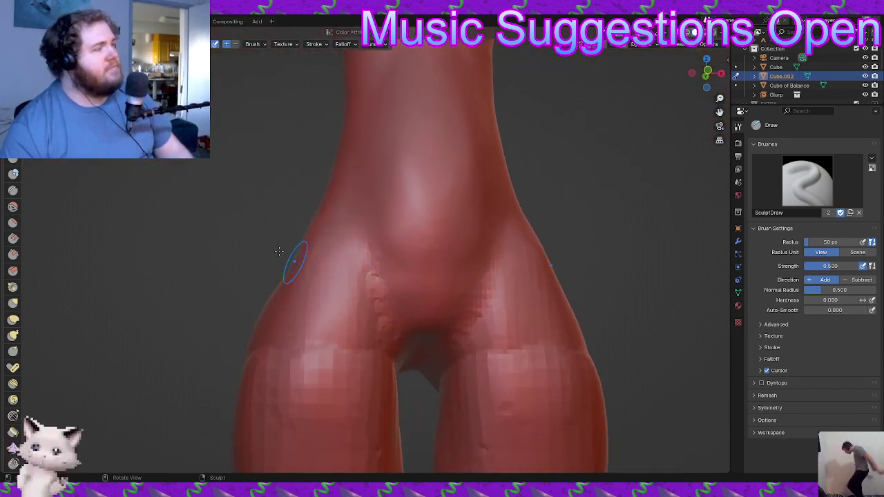
key(shift+c)
drag(368, 264, 409, 338)
drag(370, 263, 413, 346)
mouse_move(405, 347)
middle_down()
mouse_move(380, 352)
mouse_move(373, 289)
middle_up()
mouse_move(373, 289)
mouse_down()
mouse_move(418, 329)
mouse_move(412, 308)
mouse_move(360, 245)
mouse_up()
middle_drag(391, 298, 429, 320)
mouse_move(428, 320)
mouse_down()
mouse_move(377, 268)
mouse_move(377, 327)
mouse_up()
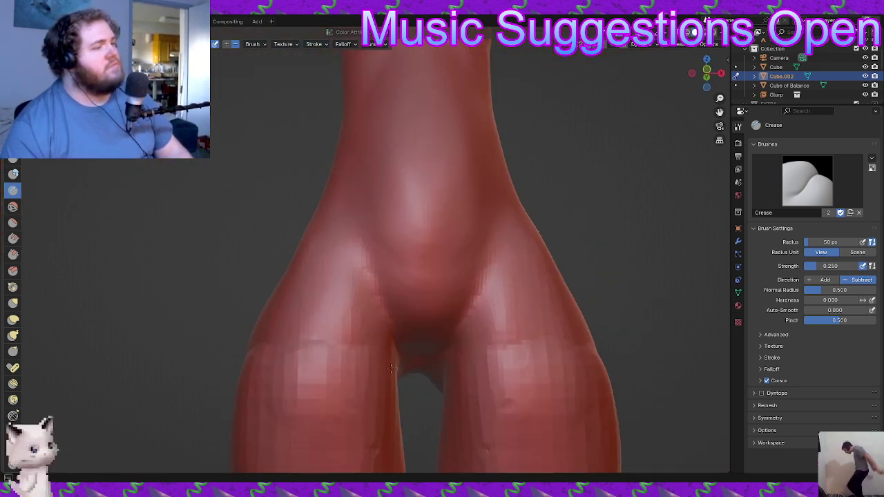
- Smooth the seam between the hips and thighs across the front and outer sides of the legs
middle_drag(341, 284, 375, 359)
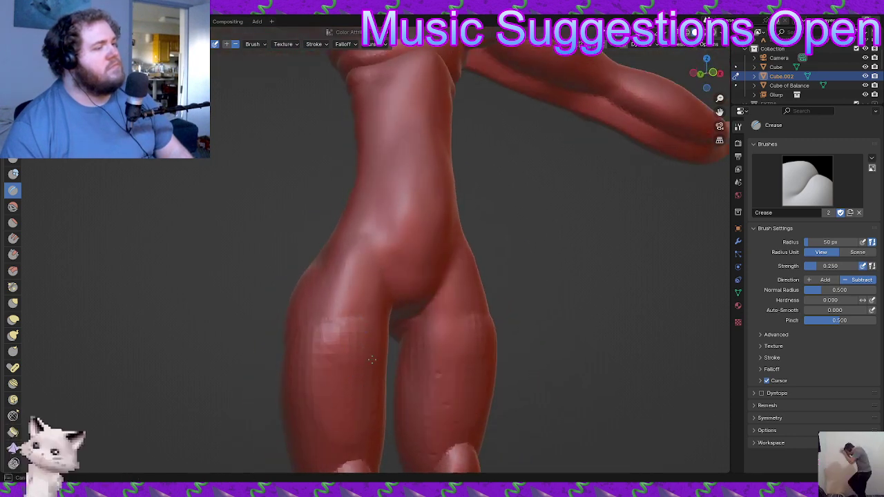
shift+drag(318, 372, 305, 399)
mouse_move(381, 361)
middle_down()
mouse_move(336, 305)
mouse_move(366, 310)
mouse_move(363, 288)
middle_up()
drag(373, 269, 345, 312)
drag(345, 280, 335, 338)
- Smooth the jagged seam beneath the buttocks where they meet the backs of the thighs
mouse_move(379, 425)
middle_down()
mouse_move(411, 420)
mouse_move(405, 310)
middle_up()
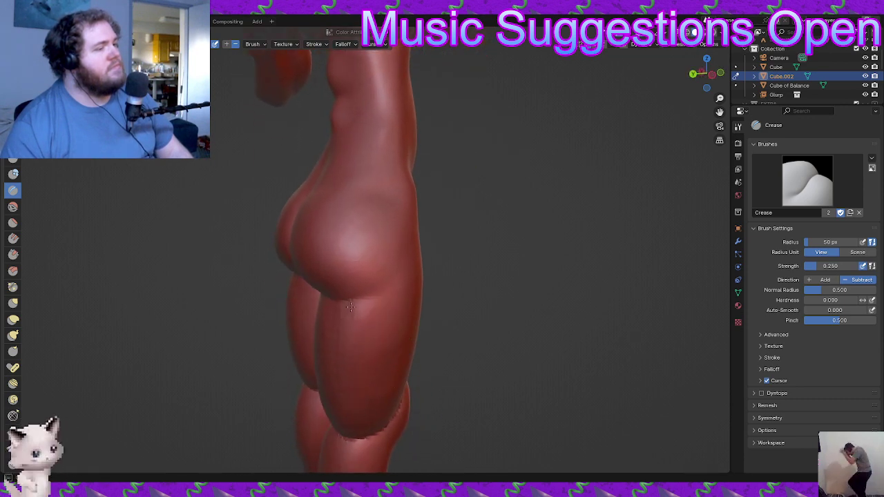
middle_drag(316, 385, 415, 361)
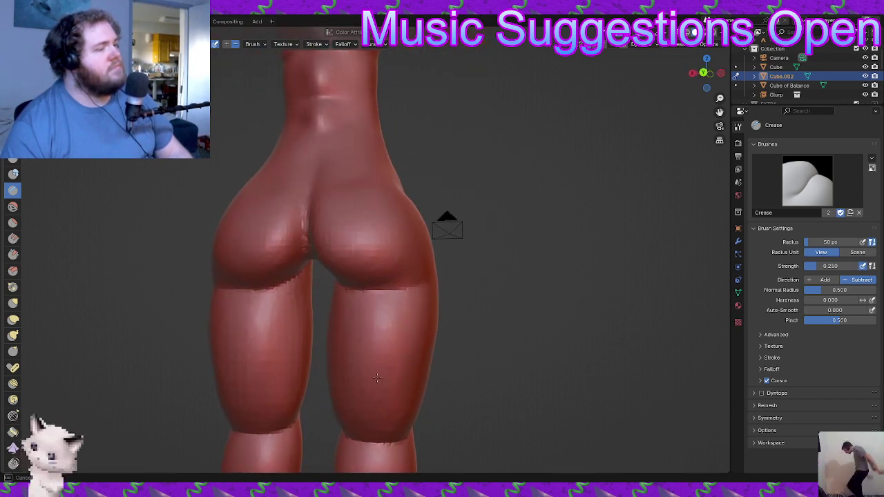
middle_drag(357, 421, 328, 333)
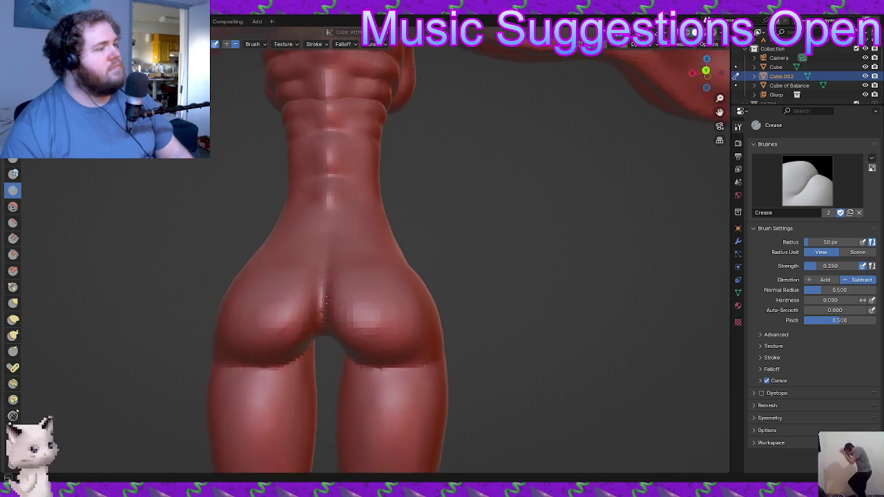
mouse_move(281, 355)
mouse_down()
mouse_move(260, 375)
mouse_move(216, 373)
mouse_up()
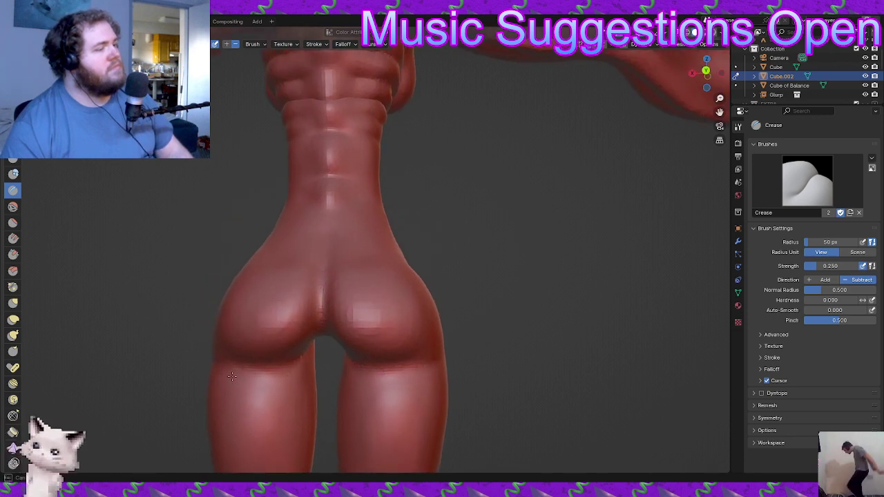
middle_drag(302, 363, 295, 339)
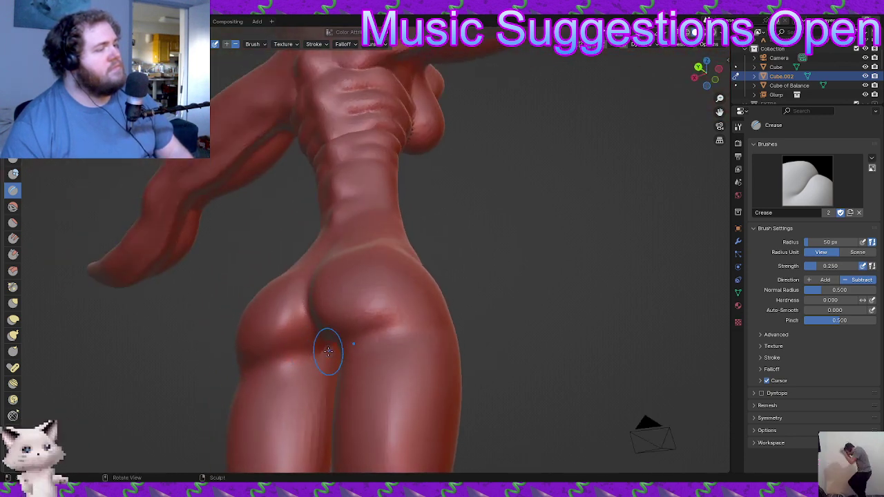
- Refine the cleft between the buttocks and the folds beneath them with Crease brush strokes
mouse_move(315, 359)
middle_down()
mouse_move(296, 369)
mouse_move(306, 330)
middle_up()
mouse_move(300, 325)
mouse_down()
mouse_move(313, 347)
mouse_move(302, 282)
mouse_move(315, 312)
mouse_up()
mouse_move(316, 312)
middle_down()
mouse_move(325, 339)
mouse_move(325, 329)
middle_up()
drag(318, 285, 319, 313)
middle_drag(311, 356, 301, 328)
mouse_move(302, 320)
mouse_down()
mouse_move(278, 347)
mouse_move(238, 339)
mouse_up()
drag(305, 316, 311, 318)
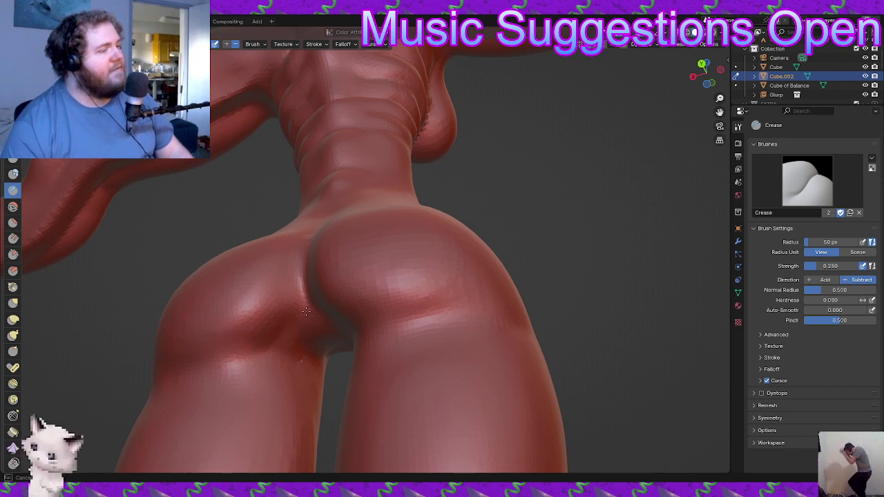
middle_drag(309, 343, 226, 369)
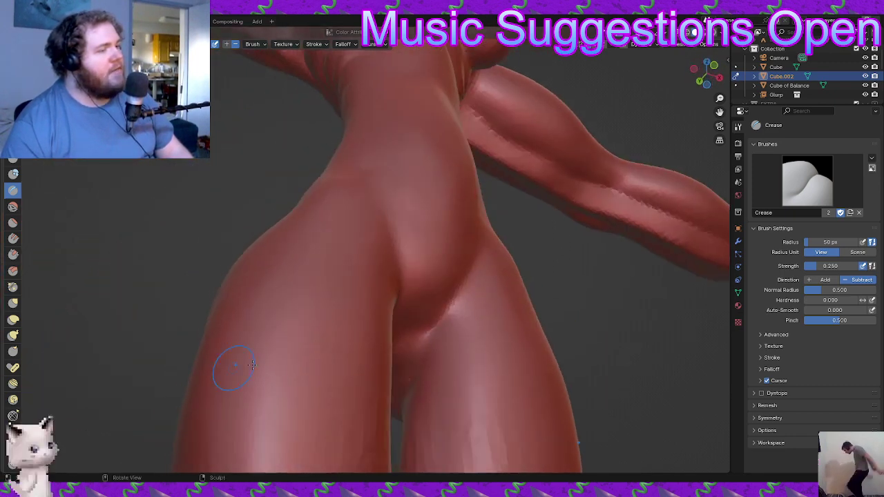
- Refine the creases around the crotch and where the buttocks meet the inner thighs with the Crease brush
mouse_move(434, 306)
middle_down()
mouse_move(426, 280)
mouse_move(409, 288)
mouse_move(379, 265)
middle_up()
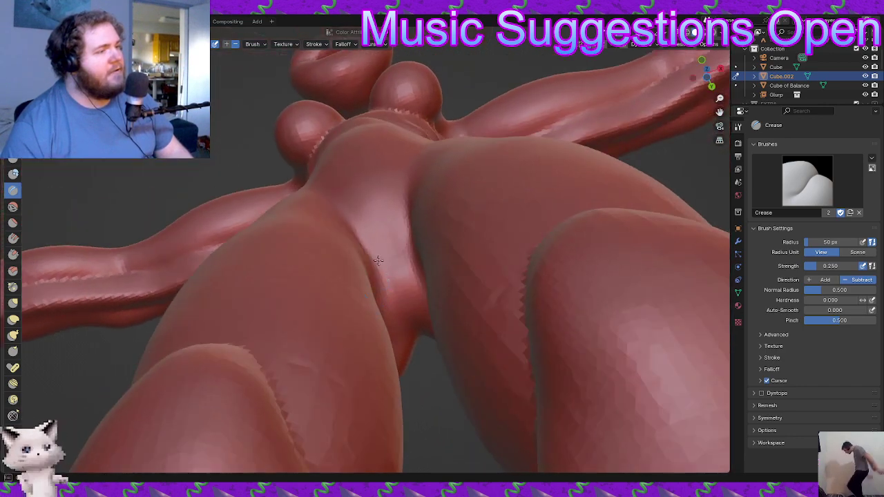
mouse_move(412, 341)
middle_down()
mouse_move(336, 292)
mouse_move(320, 276)
mouse_move(317, 252)
middle_up()
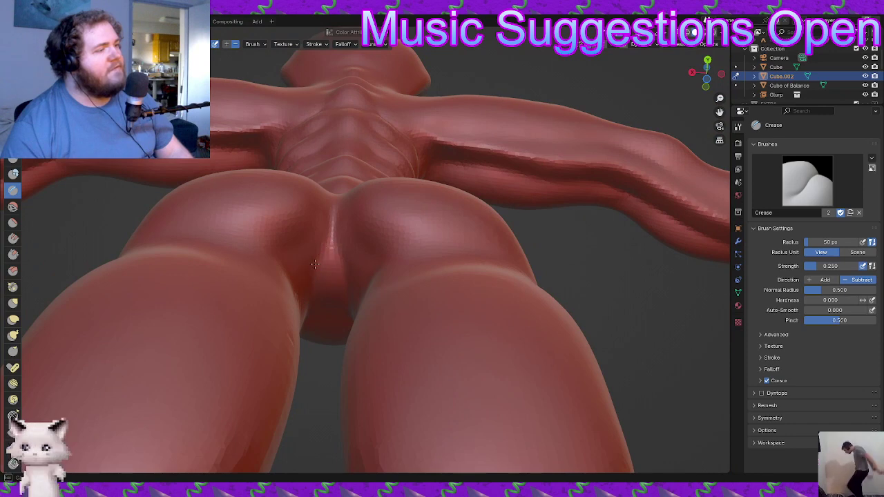
middle_drag(330, 222, 336, 266)
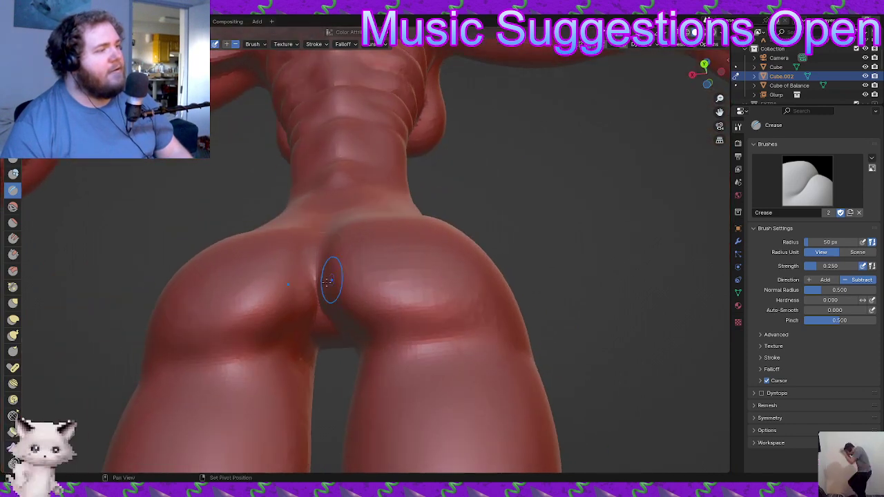
mouse_move(313, 322)
middle_down()
mouse_move(313, 302)
mouse_move(379, 301)
middle_up()
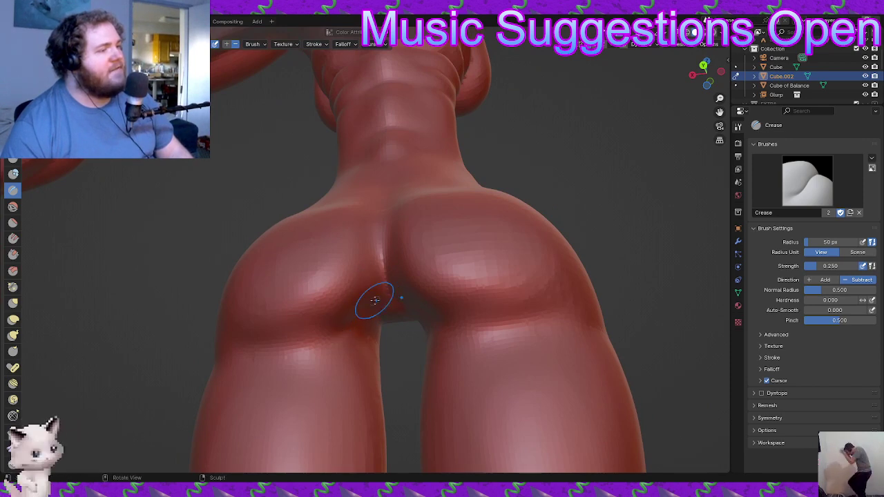
mouse_move(253, 348)
middle_down()
mouse_move(338, 385)
mouse_move(385, 343)
mouse_move(339, 426)
middle_up()
mouse_move(411, 306)
ctrl+middle_down()
mouse_move(367, 394)
mouse_move(387, 284)
mouse_move(318, 298)
mouse_move(315, 263)
ctrl+middle_up()
middle_drag(386, 310, 351, 304)
drag(416, 312, 402, 318)
middle_drag(429, 335, 457, 329)
drag(447, 305, 436, 301)
mouse_move(436, 302)
middle_down()
mouse_move(407, 337)
mouse_move(370, 289)
middle_up()
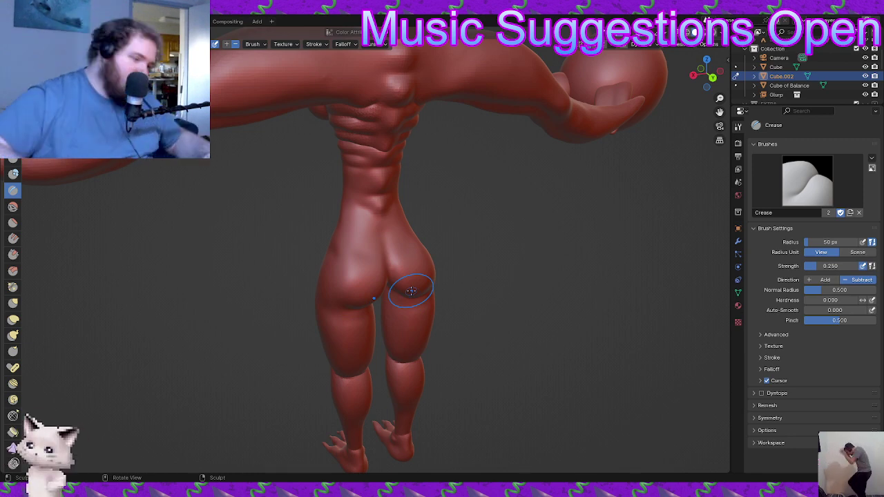
- Carve a shallow hollow into the outer side of each hip with Crease brush strokes
mouse_move(407, 293)
middle_down()
mouse_move(385, 306)
mouse_move(434, 317)
mouse_move(456, 359)
middle_up()
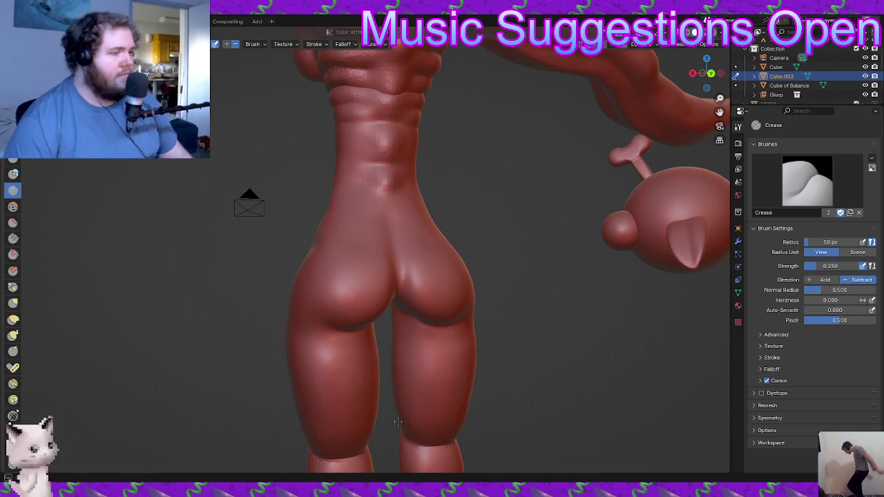
mouse_move(392, 390)
middle_down()
mouse_move(409, 366)
mouse_move(342, 331)
mouse_move(395, 338)
middle_up()
drag(361, 271, 359, 267)
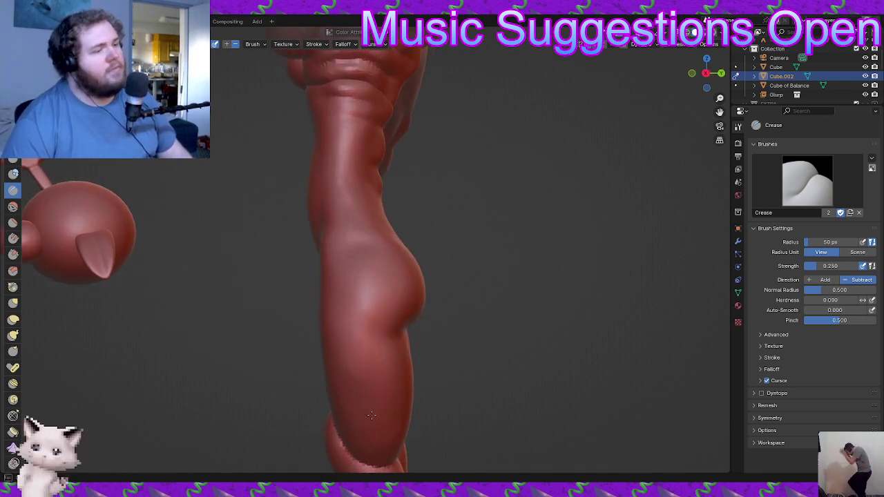
mouse_move(375, 355)
middle_down()
mouse_move(418, 337)
mouse_move(456, 351)
mouse_move(451, 302)
mouse_move(411, 276)
mouse_move(377, 290)
middle_up()
scroll(371, 292, up, 8)
scroll(371, 292, down, 5)
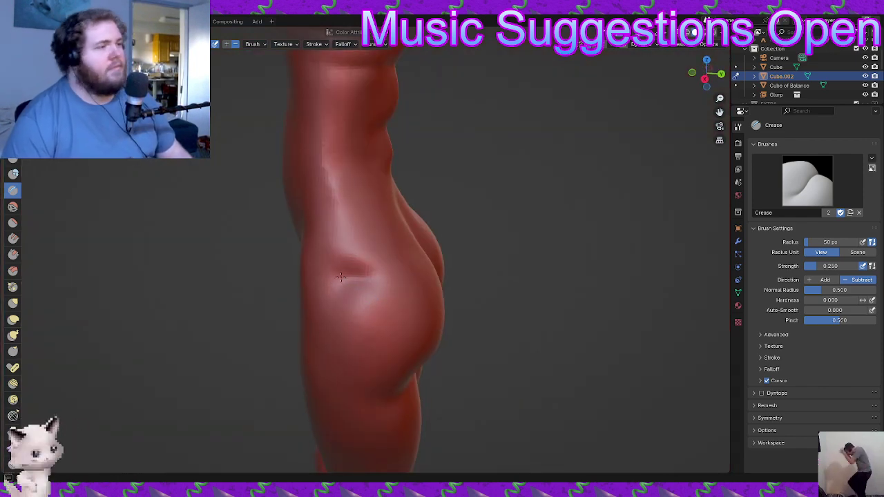
mouse_move(355, 307)
middle_down()
mouse_move(404, 293)
mouse_move(470, 335)
mouse_move(438, 369)
mouse_move(550, 331)
mouse_move(418, 335)
mouse_move(474, 315)
mouse_move(442, 311)
mouse_move(389, 326)
mouse_move(351, 375)
mouse_move(326, 275)
middle_up()
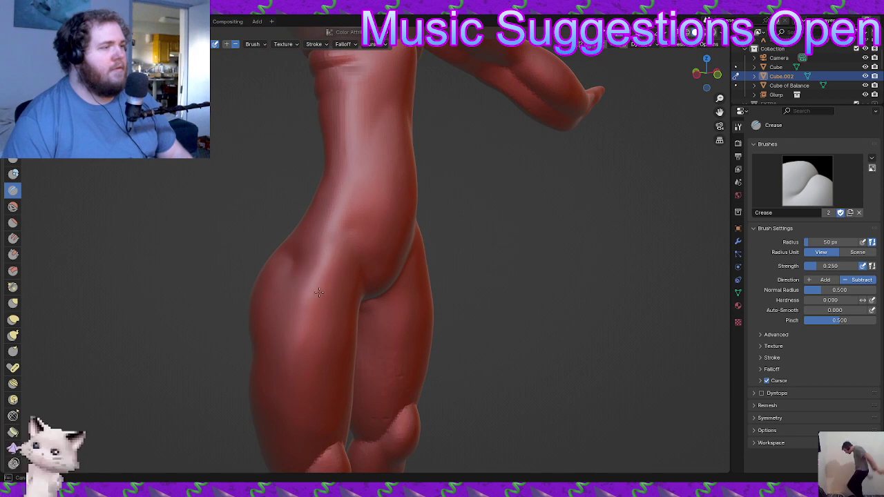
middle_drag(350, 325, 326, 295)
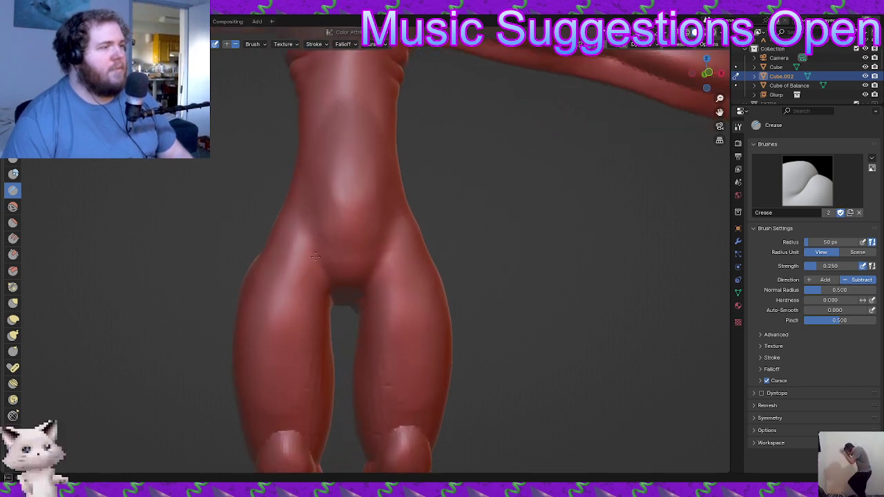
- Sharpen the groin lines between the lower belly and thighs with the Crease brush
mouse_move(312, 243)
middle_down()
mouse_move(424, 267)
mouse_move(372, 279)
mouse_move(330, 304)
mouse_move(293, 276)
mouse_move(297, 233)
mouse_move(442, 258)
mouse_move(428, 268)
mouse_move(306, 273)
middle_up()
scroll(330, 304, down, 4)
scroll(296, 233, up, 3)
scroll(428, 269, up, 4)
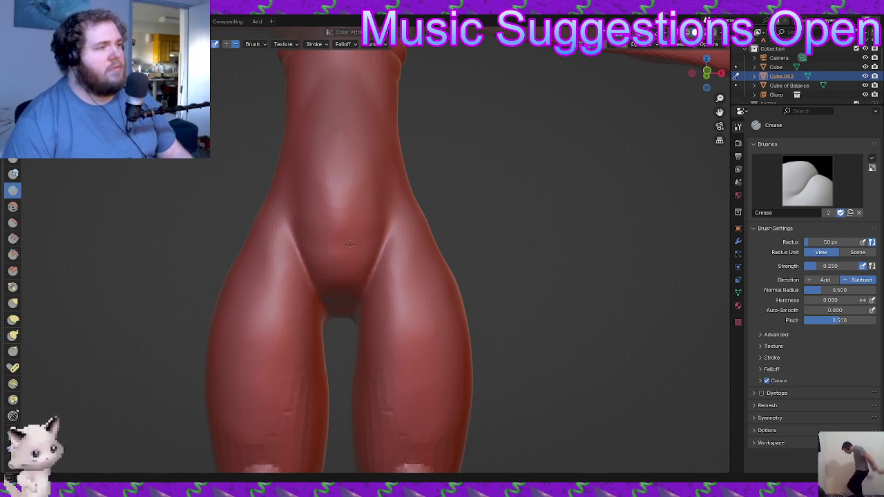
middle_drag(350, 281, 359, 261)
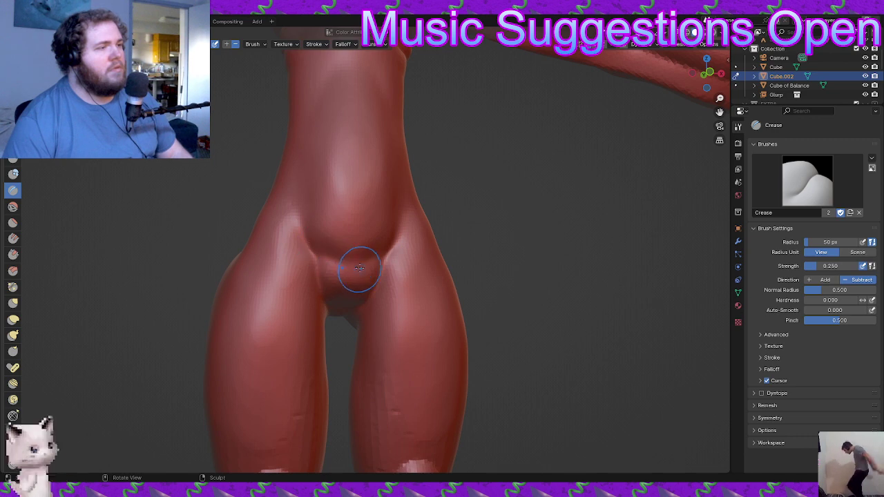
ctrl+middle_drag(364, 277, 310, 263)
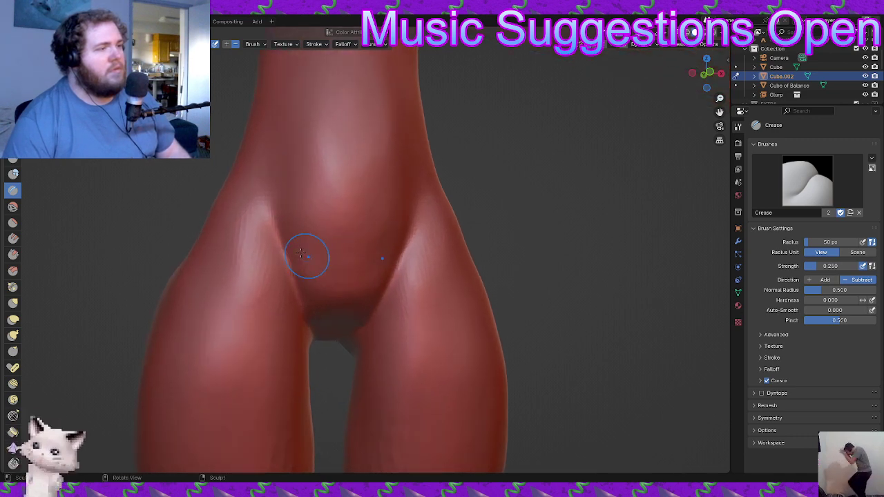
ctrl+middle_drag(367, 315, 332, 367)
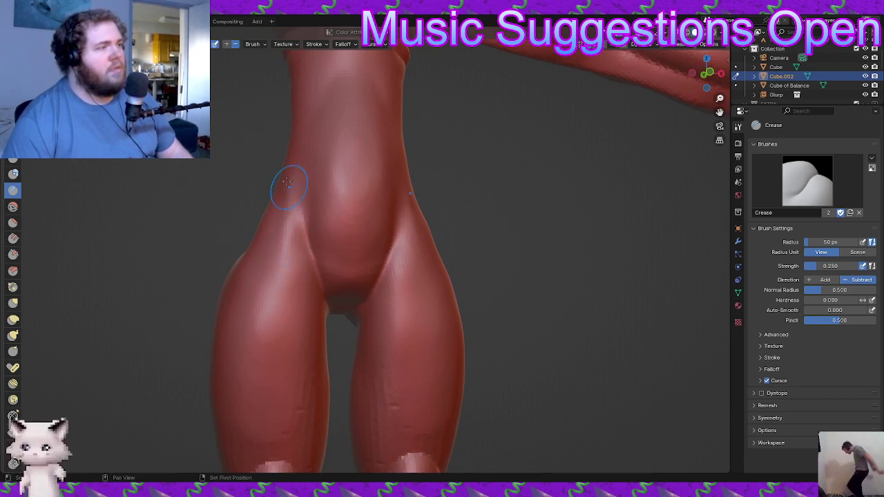
- Refine the contour running from the waist over the front of the hip with inverted Crease strokes
middle_drag(293, 306, 362, 304)
ctrl+middle_drag(345, 297, 335, 279)
mouse_move(347, 264)
ctrl+mouse_down()
mouse_move(338, 215)
mouse_move(337, 231)
ctrl+mouse_up()
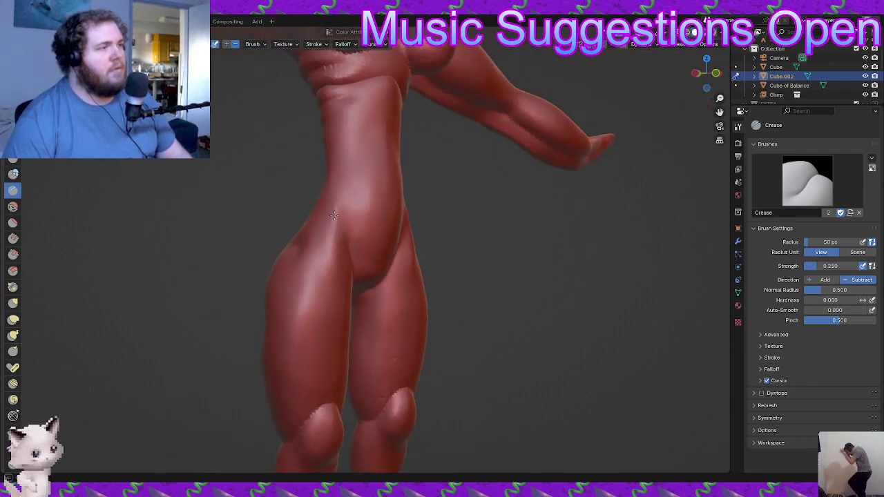
mouse_move(334, 272)
middle_down()
mouse_move(353, 357)
mouse_move(264, 336)
mouse_move(306, 342)
middle_up()
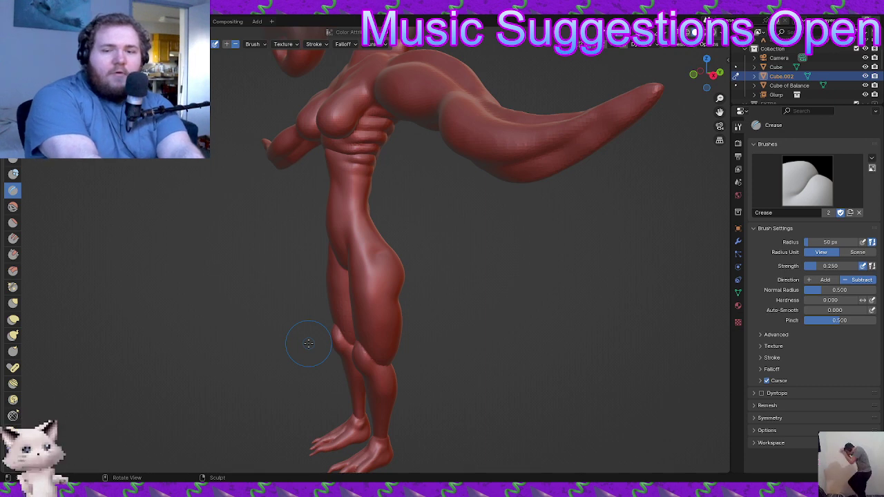
middle_drag(162, 311, 262, 318)
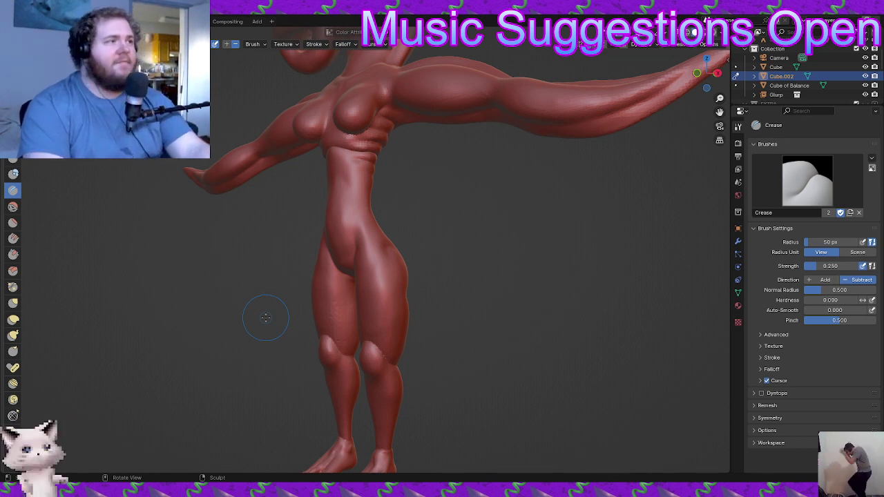
- Try to swell the belly outward with the Blob brush
click(13, 172)
scroll(326, 233, down, 3)
mouse_move(347, 256)
mouse_down()
mouse_move(349, 238)
mouse_move(353, 262)
mouse_move(351, 235)
mouse_up()
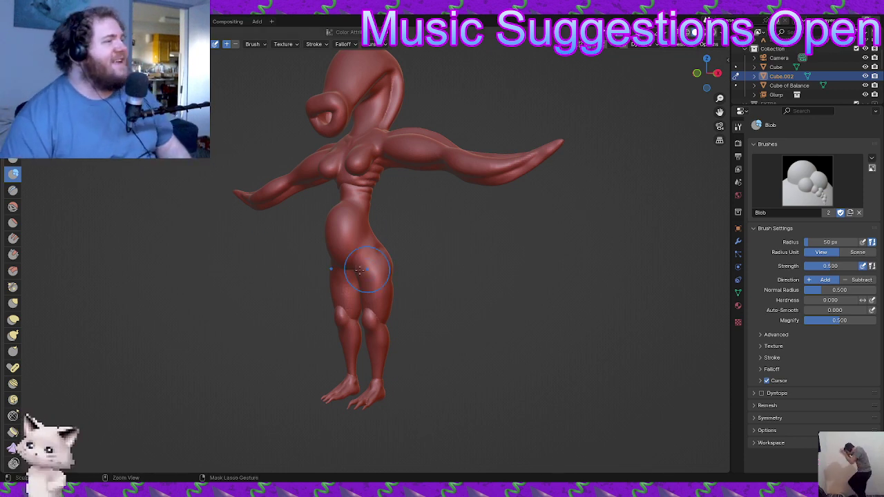
mouse_move(413, 306)
middle_down()
mouse_move(507, 307)
mouse_move(484, 329)
mouse_move(463, 311)
mouse_move(413, 301)
mouse_move(388, 339)
mouse_move(398, 349)
mouse_move(373, 326)
mouse_move(375, 306)
middle_up()
- Shape subtle muscle contours on the abdomen with the Crease brush and save the file
click(13, 190)
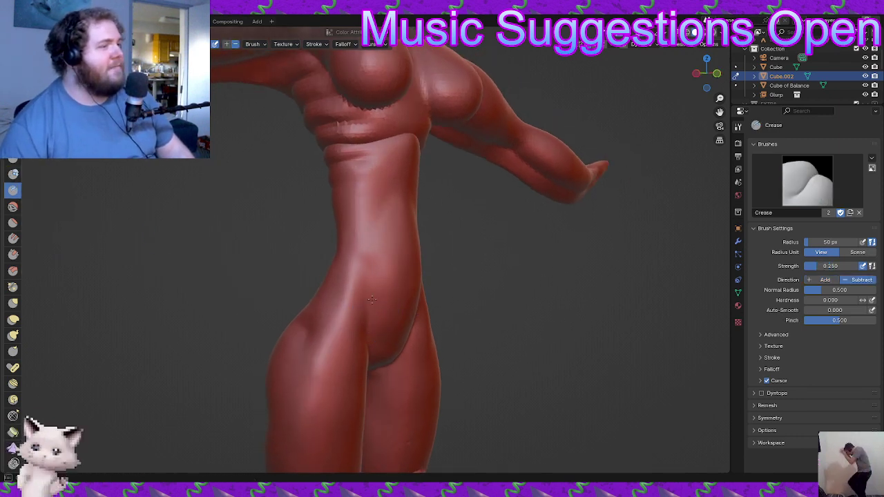
middle_drag(375, 258, 320, 260)
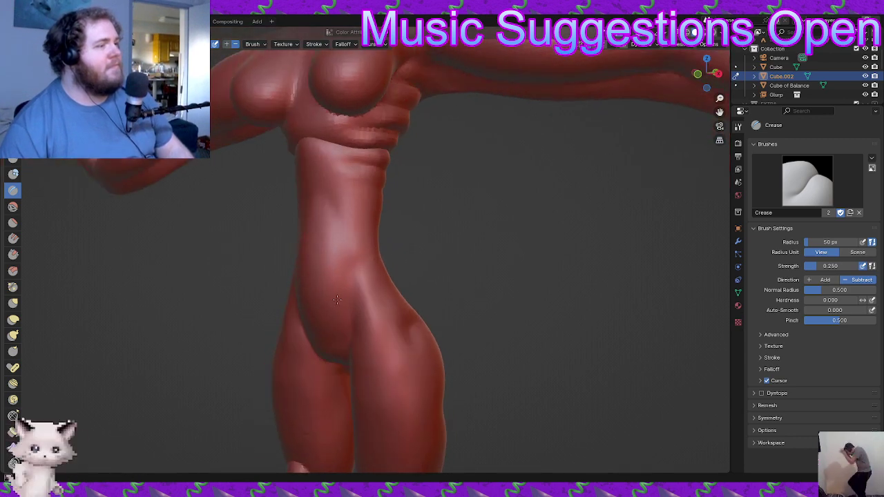
mouse_move(335, 337)
middle_down()
mouse_move(375, 262)
mouse_move(395, 278)
mouse_move(347, 335)
middle_up()
middle_drag(385, 292, 393, 356)
ctrl+middle_drag(404, 320, 375, 361)
scroll(374, 359, down, 5)
middle_drag(339, 429, 407, 370)
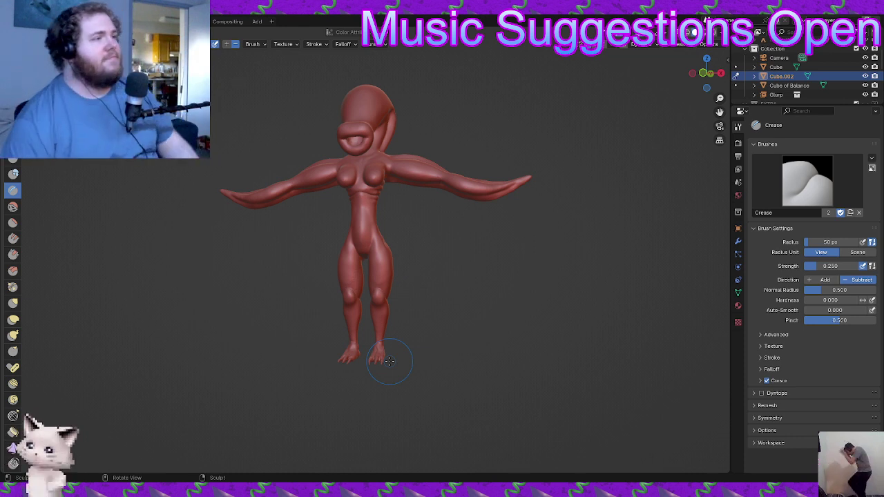
mouse_move(454, 262)
middle_down()
mouse_move(504, 275)
mouse_move(475, 218)
mouse_move(437, 271)
middle_up()
key(ctrl+s)
- Smooth the jagged seams around the knees where the thighs, kneecaps and calves meet
mouse_move(407, 320)
middle_down()
mouse_move(488, 266)
mouse_move(395, 129)
mouse_move(456, 257)
middle_up()
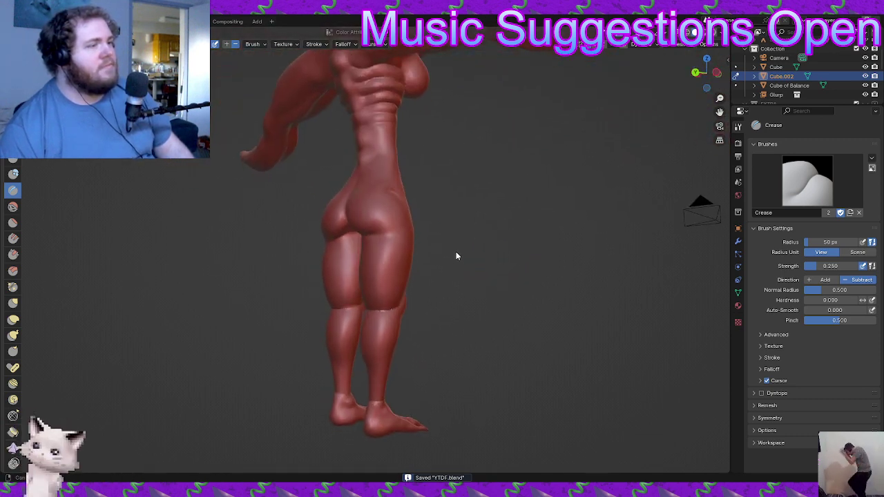
scroll(421, 221, up, 6)
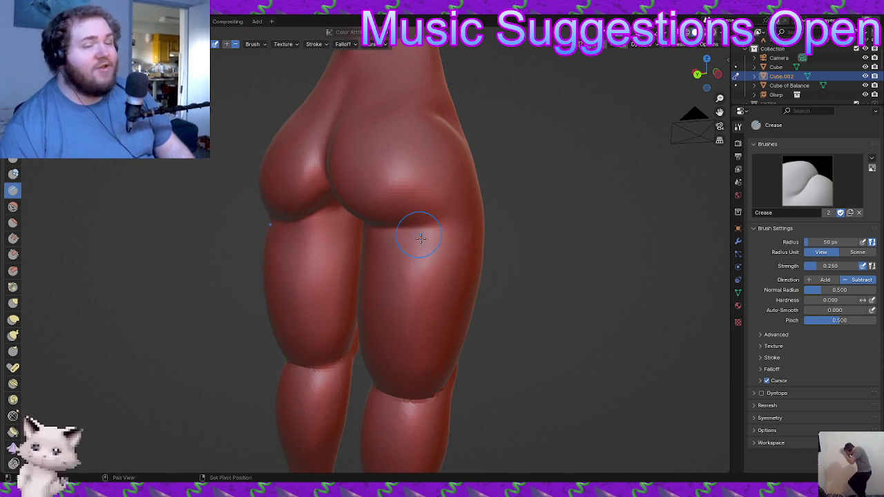
scroll(458, 294, down, 3)
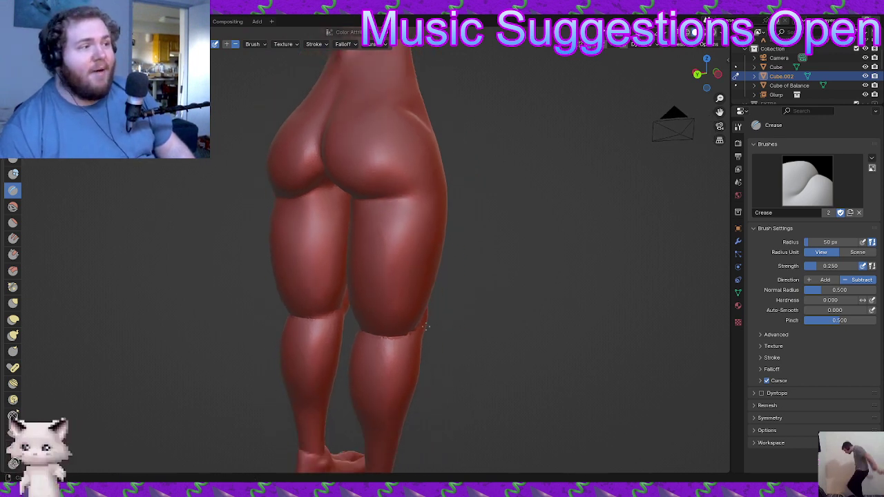
middle_drag(408, 335, 401, 296)
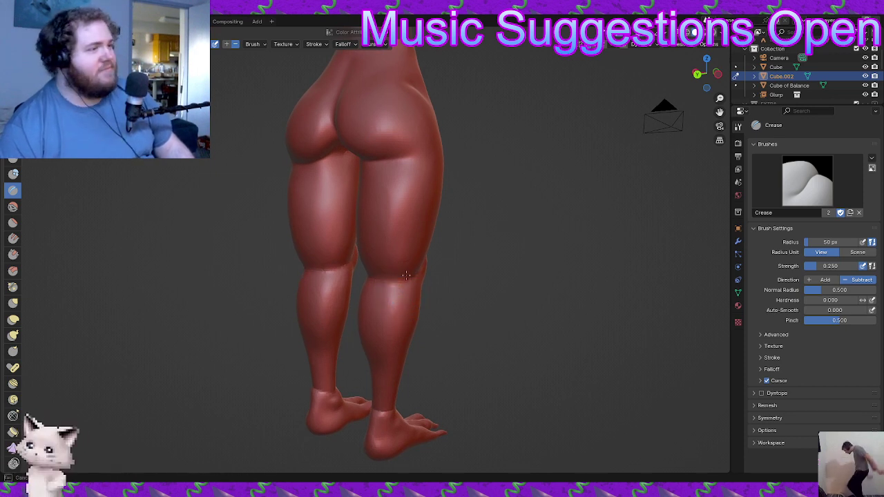
middle_drag(423, 258, 375, 263)
drag(407, 260, 407, 270)
mouse_move(408, 270)
middle_down()
mouse_move(382, 243)
mouse_move(349, 249)
mouse_move(333, 236)
mouse_move(351, 262)
middle_up()
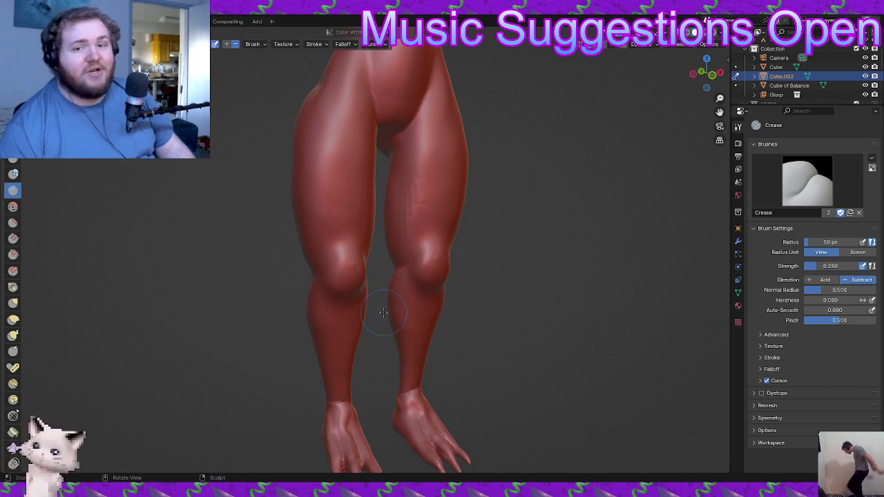
- Smooth the bumps and ridges on the front and inner surfaces of the thighs
mouse_move(419, 200)
shift+mouse_down()
mouse_move(423, 159)
mouse_move(422, 200)
shift+mouse_up()
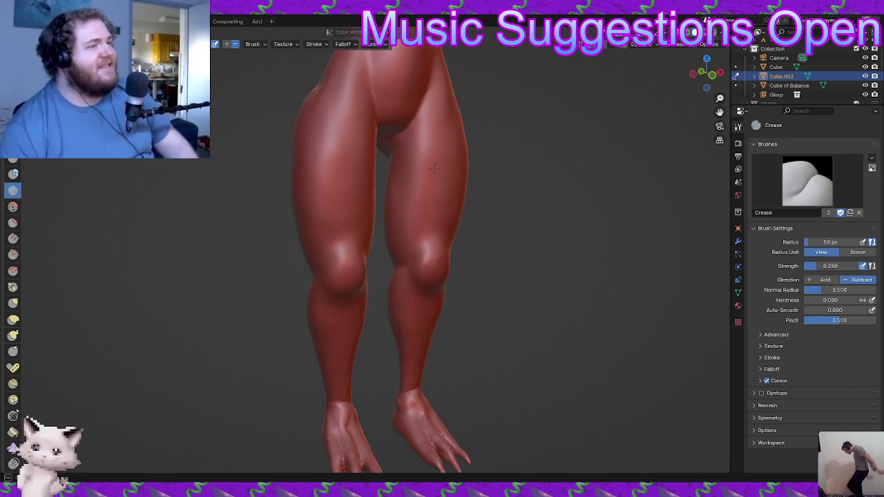
mouse_move(450, 155)
middle_down()
mouse_move(444, 198)
mouse_move(373, 208)
mouse_move(399, 219)
mouse_move(389, 232)
middle_up()
drag(366, 209, 364, 221)
drag(367, 186, 369, 227)
mouse_move(369, 227)
middle_down()
mouse_move(363, 200)
mouse_move(375, 194)
mouse_move(352, 197)
mouse_move(342, 210)
mouse_move(436, 202)
mouse_move(409, 197)
mouse_move(375, 208)
middle_up()
scroll(375, 236, up, 1)
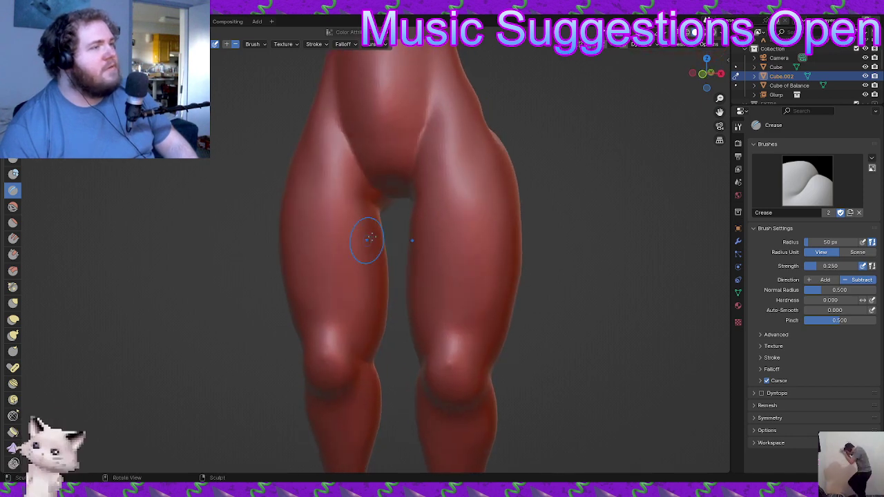
- Refine the folds beneath the buttocks where they meet the backs of the thighs
scroll(360, 265, down, 5)
middle_drag(360, 285, 224, 278)
scroll(276, 242, up, 6)
middle_drag(338, 202, 370, 205)
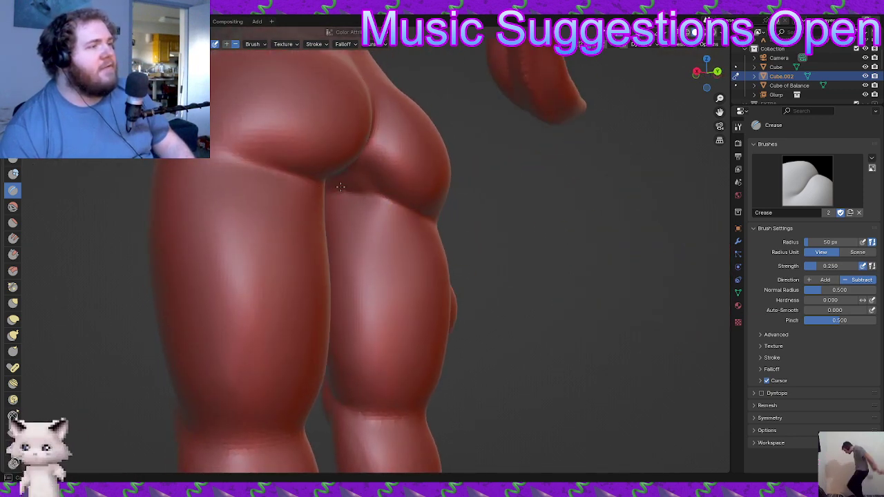
middle_drag(338, 192, 351, 172)
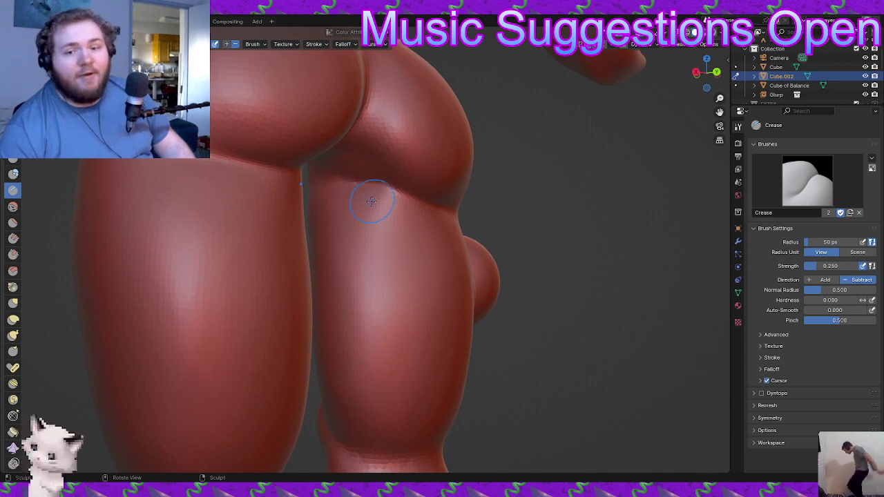
middle_drag(375, 231, 446, 298)
- Define the kneecaps and the contours around them on the front of both legs
scroll(442, 295, up, 2)
mouse_move(404, 275)
middle_down()
mouse_move(432, 272)
mouse_move(420, 296)
mouse_move(407, 283)
mouse_move(454, 237)
middle_up()
scroll(416, 263, up, 2)
scroll(420, 296, up, 1)
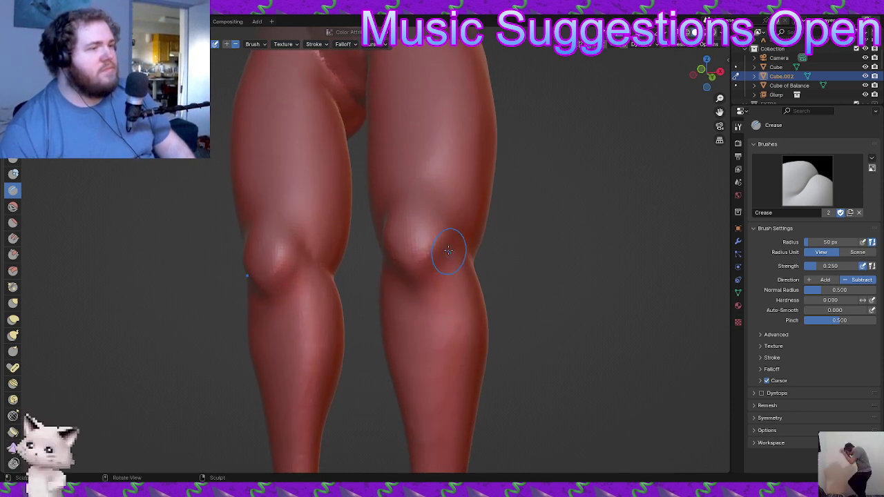
mouse_move(437, 294)
middle_down()
mouse_move(446, 331)
mouse_move(469, 306)
mouse_move(371, 270)
middle_up()
scroll(470, 306, down, 3)
scroll(371, 270, up, 3)
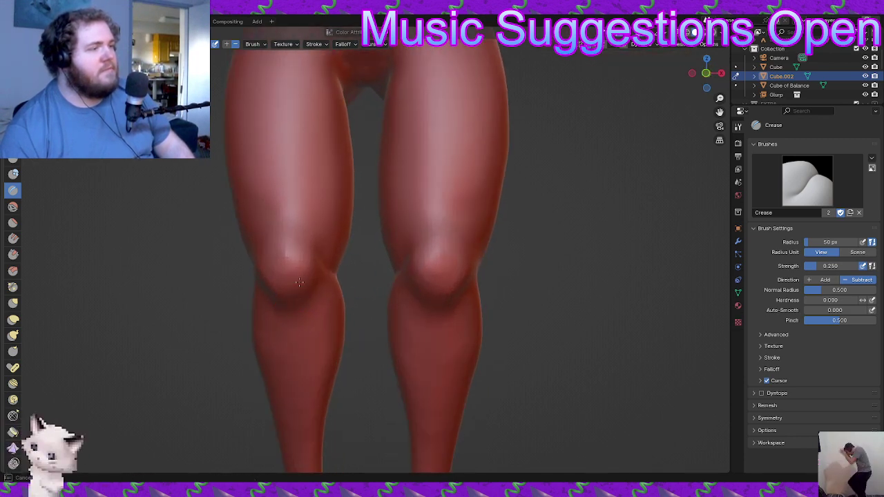
- Soften the creases behind the knees so the thighs blend into the calves
mouse_move(322, 242)
middle_down()
mouse_move(336, 306)
mouse_move(302, 336)
mouse_move(173, 339)
middle_up()
scroll(369, 292, up, 1)
mouse_move(369, 292)
middle_down()
mouse_move(405, 293)
mouse_move(393, 328)
middle_up()
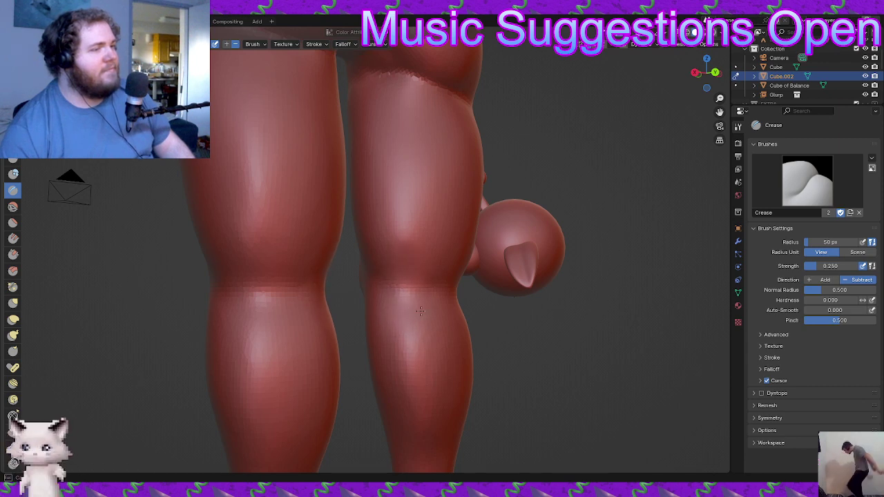
middle_drag(453, 316, 428, 300)
scroll(429, 300, down, 2)
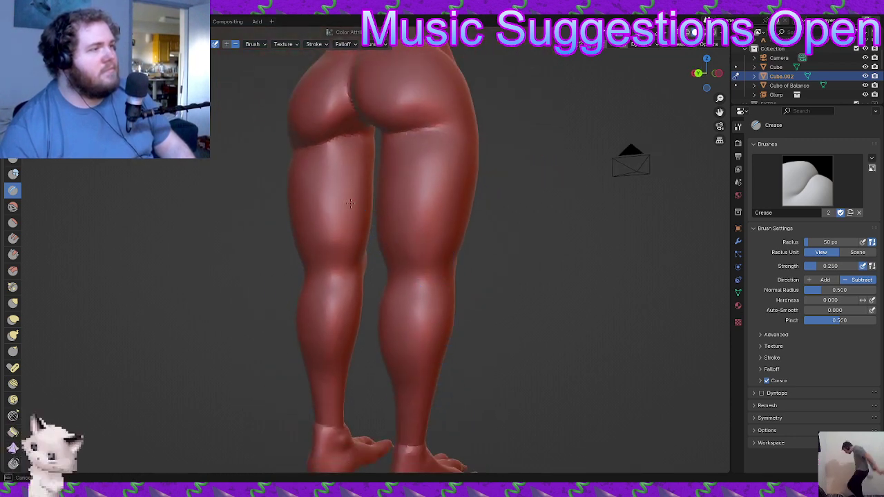
middle_drag(359, 245, 416, 233)
scroll(415, 234, down, 3)
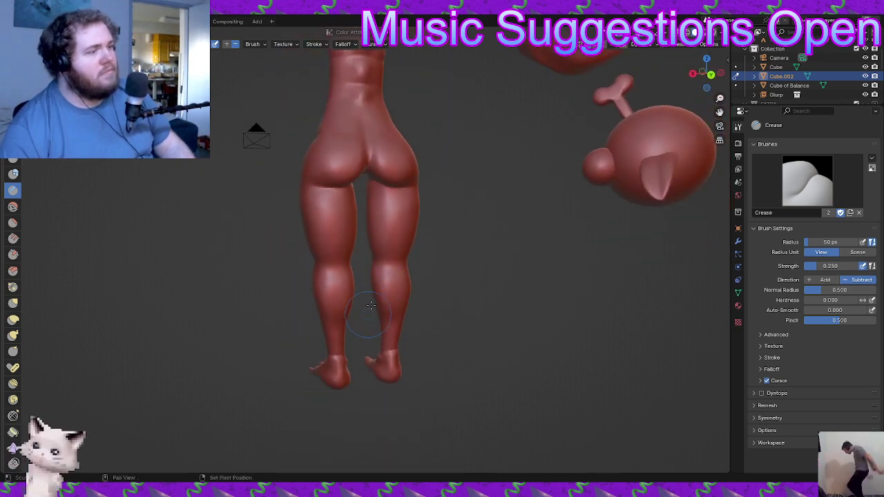
- Refine the surfaces of the lower calves where they taper toward the heels
scroll(367, 314, up, 4)
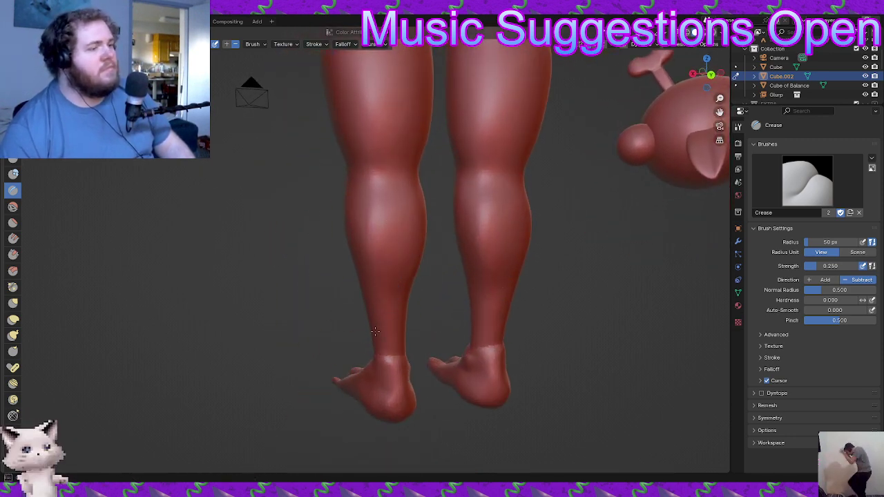
drag(396, 329, 400, 325)
middle_drag(403, 321, 369, 331)
drag(388, 317, 404, 248)
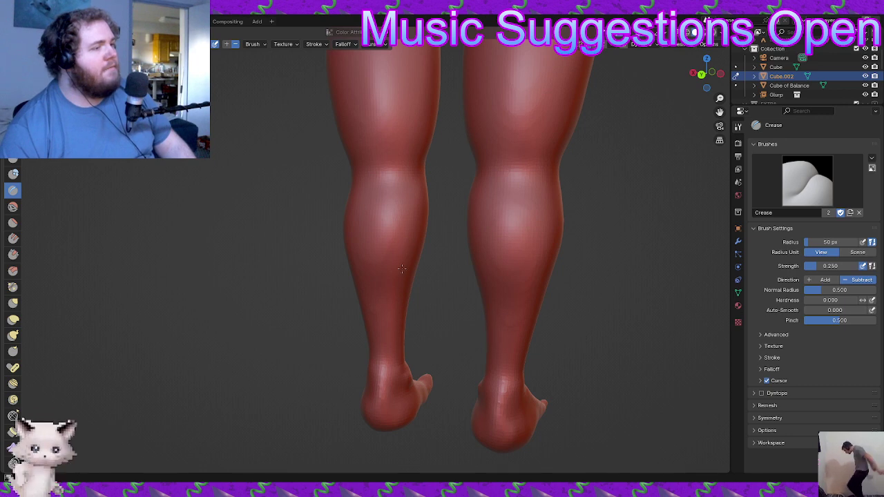
middle_drag(414, 331, 371, 323)
mouse_move(374, 324)
shift+mouse_down()
mouse_move(376, 334)
mouse_move(370, 296)
shift+mouse_up()
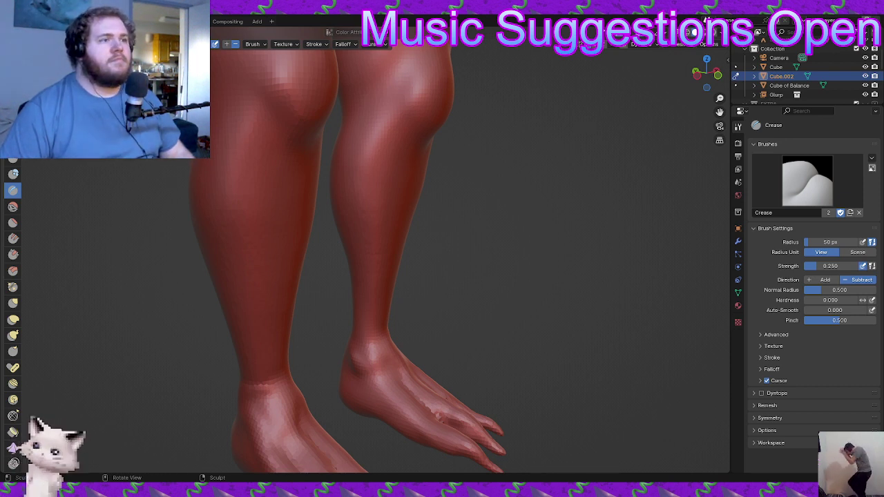
- Examine the shins, ankles and feet from the front, sides and back
middle_drag(389, 286, 339, 286)
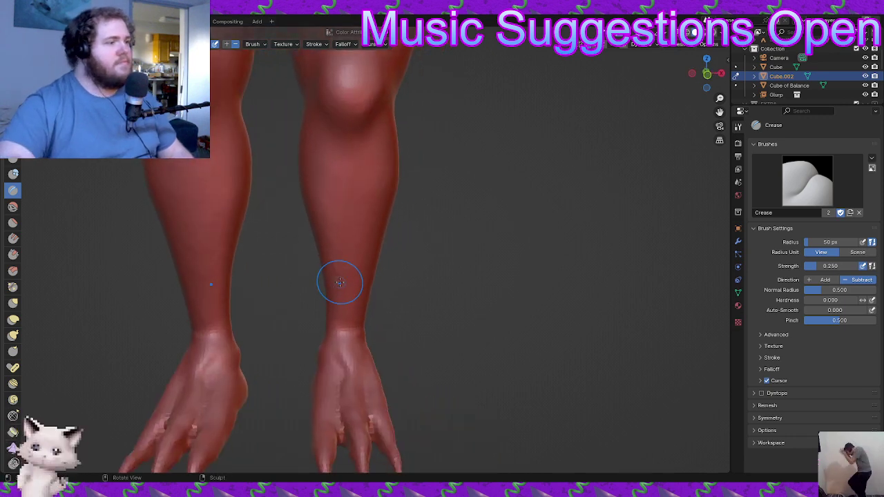
mouse_move(387, 280)
middle_down()
mouse_move(414, 277)
mouse_move(390, 270)
mouse_move(406, 266)
middle_up()
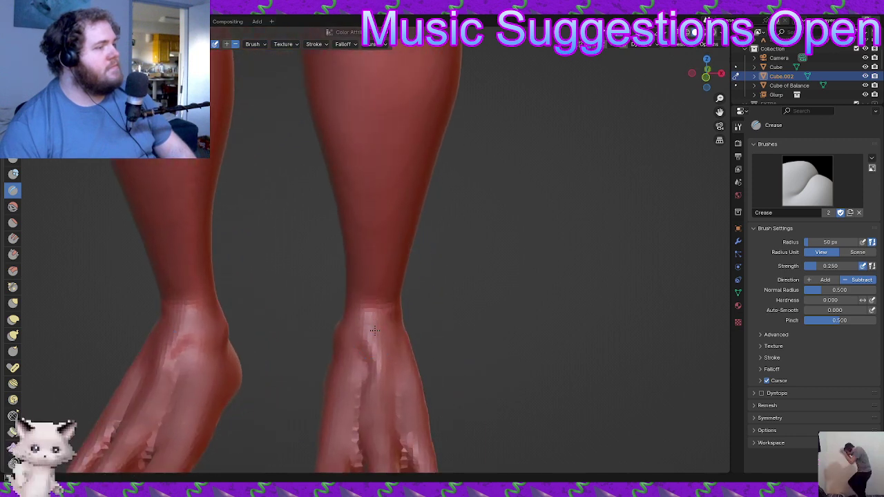
mouse_move(395, 320)
middle_down()
mouse_move(419, 342)
mouse_move(366, 279)
mouse_move(388, 313)
middle_up()
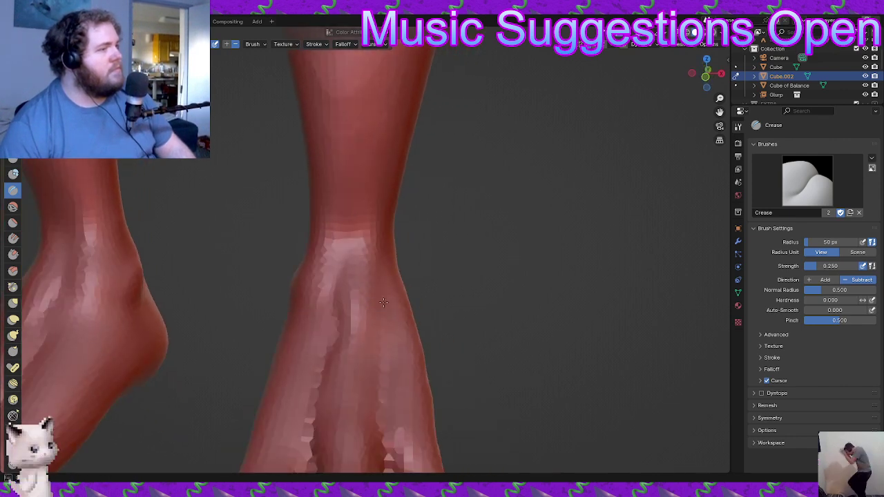
mouse_move(386, 263)
middle_down()
mouse_move(350, 340)
mouse_move(420, 336)
mouse_move(346, 320)
mouse_move(356, 343)
middle_up()
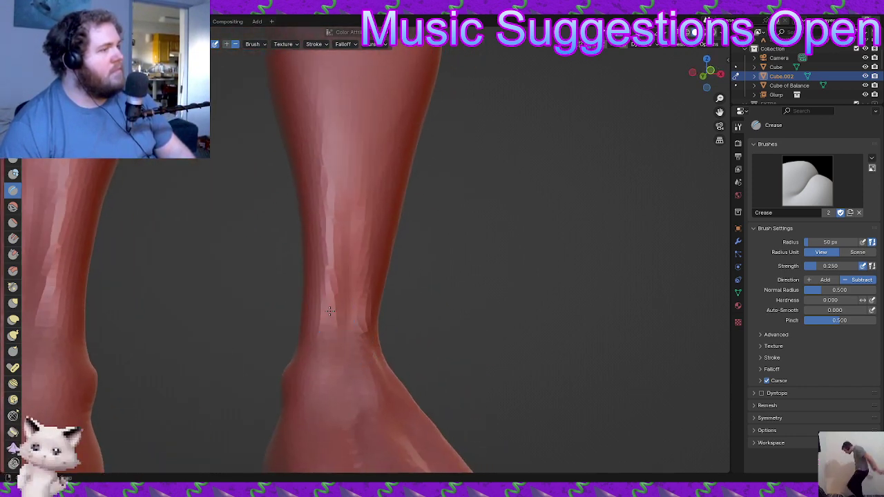
middle_drag(326, 310, 295, 301)
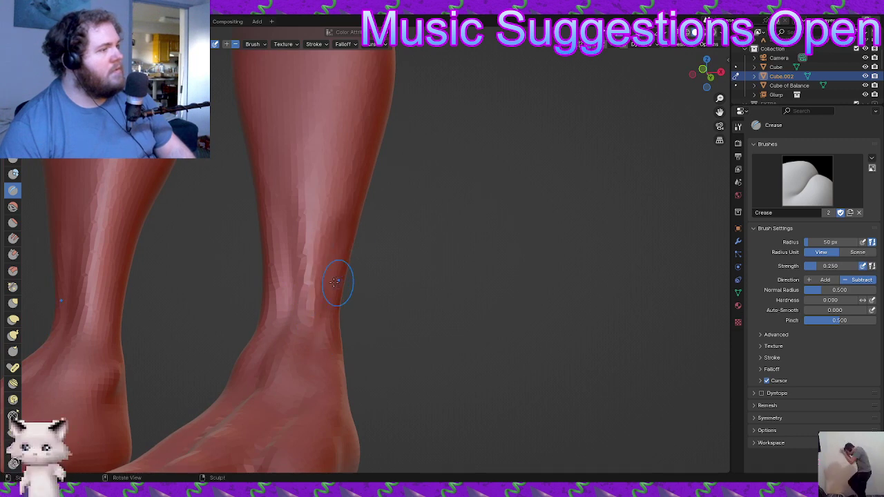
middle_drag(341, 282, 304, 279)
middle_drag(322, 249, 294, 315)
middle_drag(294, 314, 421, 366)
mouse_move(422, 366)
ctrl+middle_down()
mouse_move(333, 290)
mouse_move(396, 293)
ctrl+middle_up()
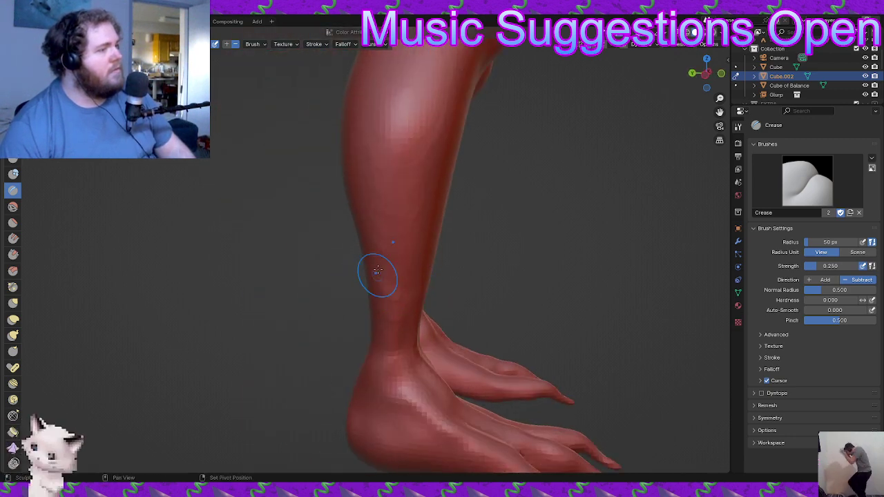
mouse_move(399, 345)
middle_down()
mouse_move(322, 294)
mouse_move(331, 265)
middle_up()
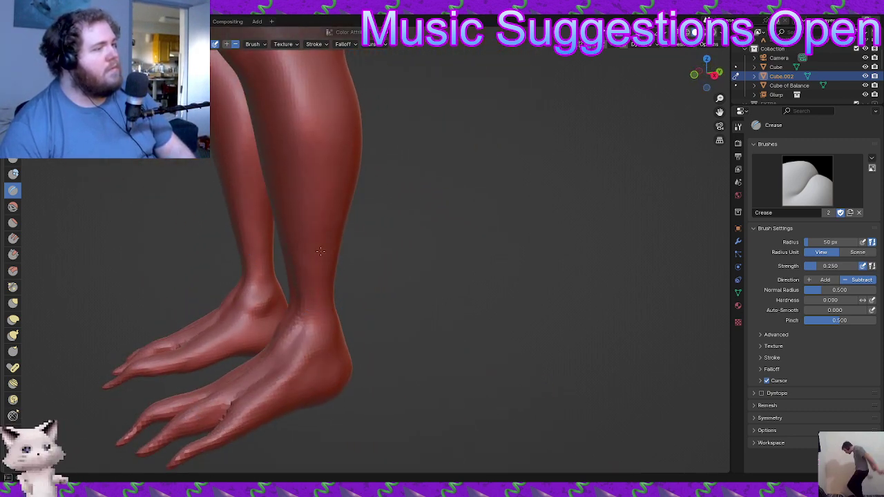
mouse_move(315, 302)
middle_down()
mouse_move(424, 306)
mouse_move(391, 350)
mouse_move(335, 296)
mouse_move(375, 316)
mouse_move(375, 359)
mouse_move(355, 316)
middle_up()
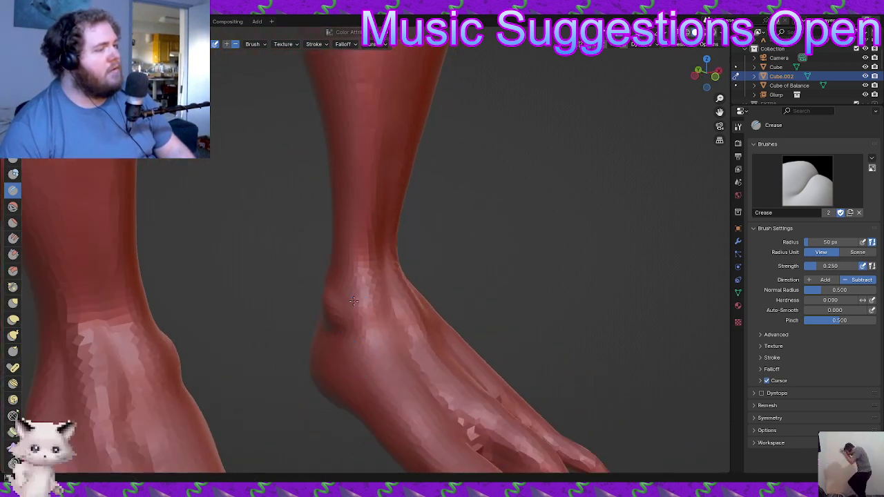
scroll(367, 297, down, 10)
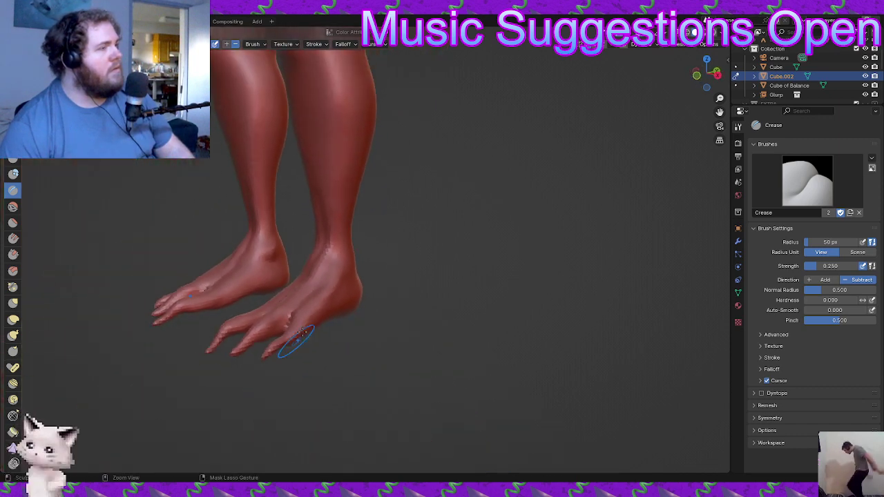
mouse_move(378, 367)
middle_down()
mouse_move(290, 322)
mouse_move(331, 292)
mouse_move(380, 301)
mouse_move(371, 344)
middle_up()
scroll(345, 297, up, 4)
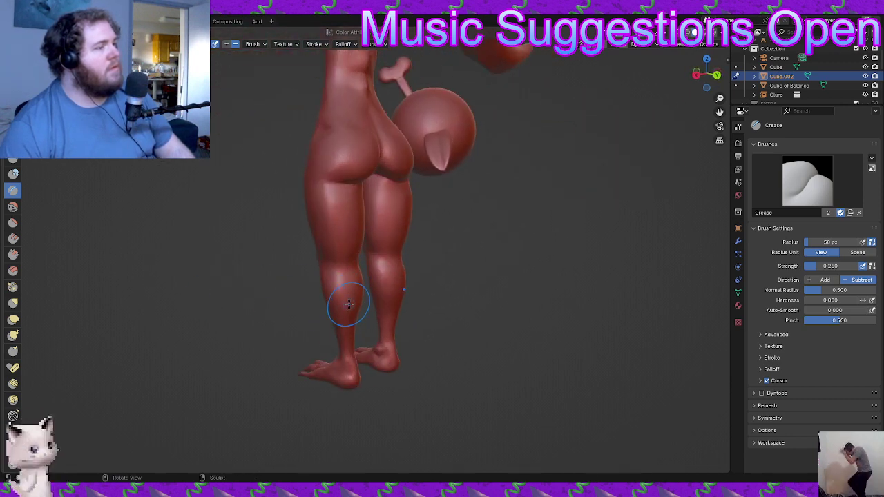
mouse_move(342, 304)
middle_down()
mouse_move(336, 300)
mouse_move(366, 311)
mouse_move(350, 312)
middle_up()
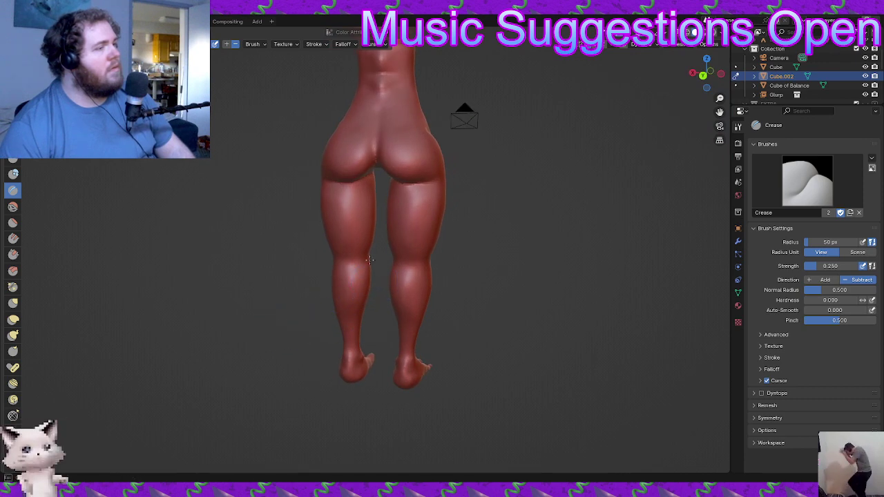
- Shape the calves below the knees on both legs, working from behind
mouse_move(363, 278)
middle_down()
mouse_move(497, 306)
mouse_move(376, 299)
middle_up()
scroll(420, 302, up, 2)
drag(368, 298, 373, 319)
drag(379, 305, 381, 332)
middle_drag(375, 316, 389, 292)
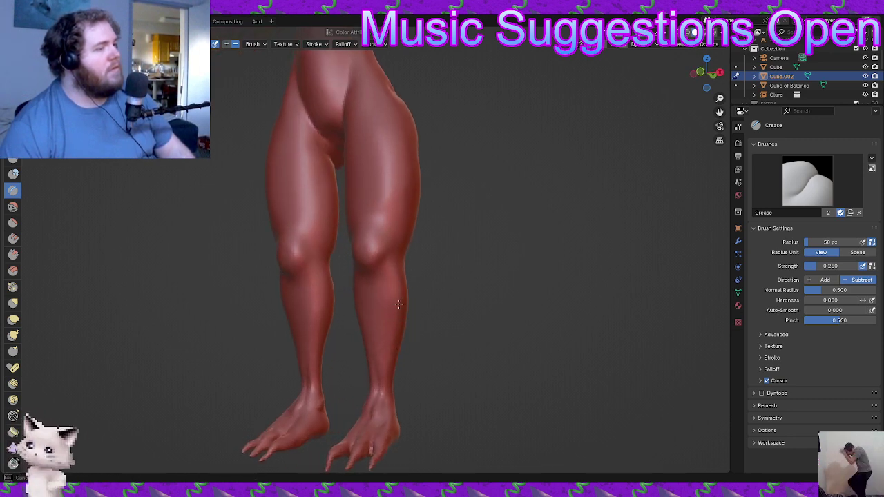
middle_drag(394, 316, 389, 346)
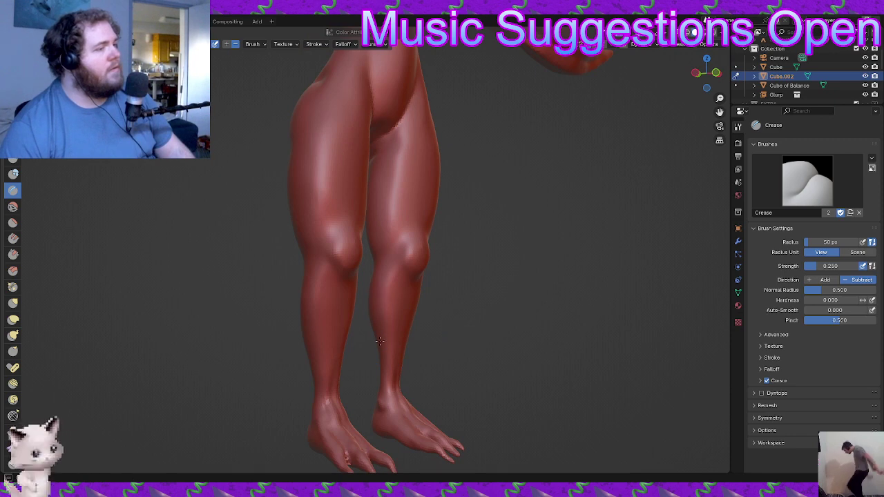
- Refine the area where the lower belly meets the inner thighs on the front of the hips
mouse_move(375, 316)
middle_down()
mouse_move(321, 339)
mouse_move(412, 323)
mouse_move(401, 258)
middle_up()
scroll(366, 331, up, 2)
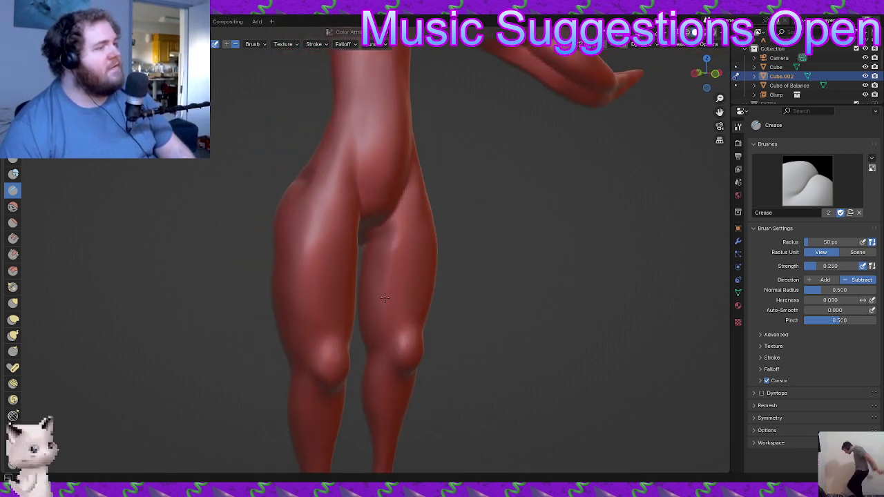
mouse_move(375, 198)
middle_down()
mouse_move(336, 276)
mouse_move(347, 290)
mouse_move(358, 278)
middle_up()
scroll(363, 277, up, 2)
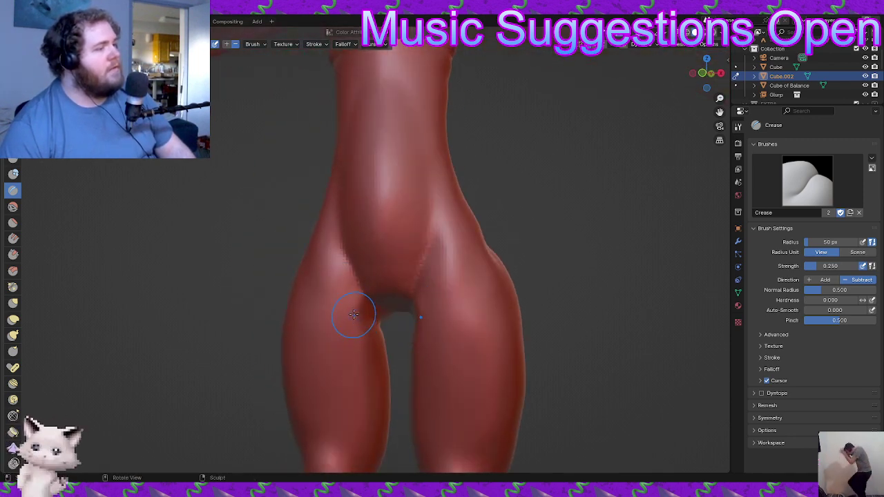
mouse_move(368, 289)
middle_down()
mouse_move(358, 262)
mouse_move(387, 282)
middle_up()
drag(400, 305, 433, 295)
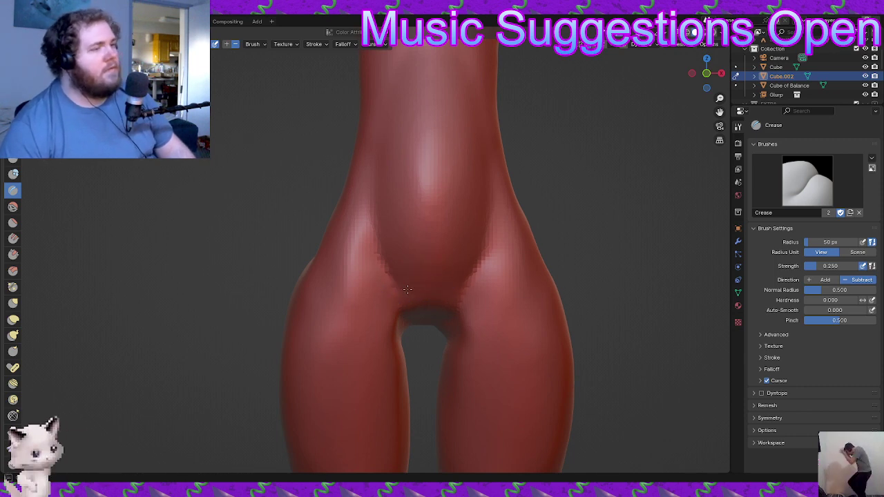
middle_drag(412, 292, 389, 300)
- Switch to the Layout workspace and select the upper-body mesh with the head and arms
scroll(375, 369, down, 5)
mouse_move(375, 369)
middle_down()
mouse_move(417, 335)
mouse_move(356, 373)
mouse_move(297, 383)
mouse_move(224, 377)
mouse_move(353, 365)
mouse_move(365, 389)
middle_up()
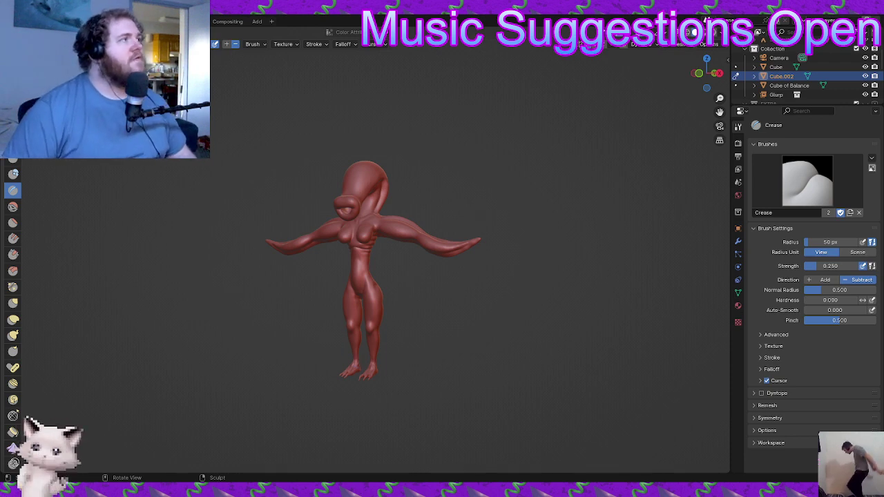
click(119, 21)
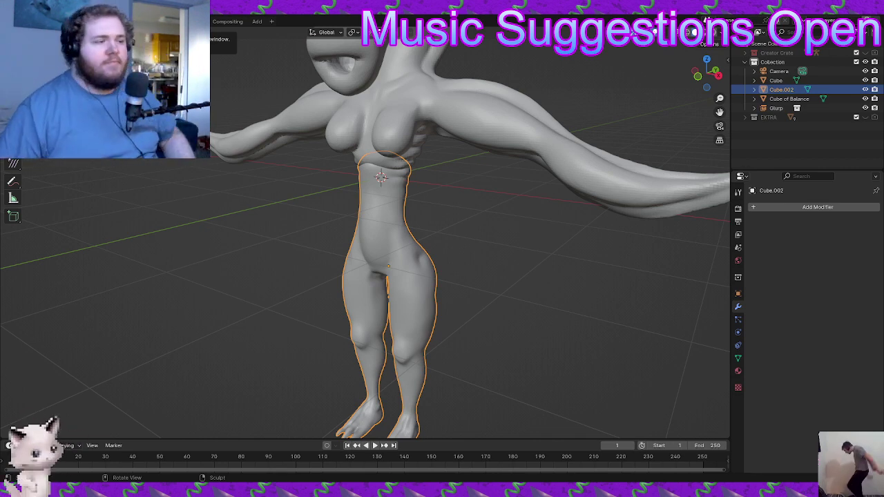
middle_drag(331, 221, 414, 335)
click(410, 340)
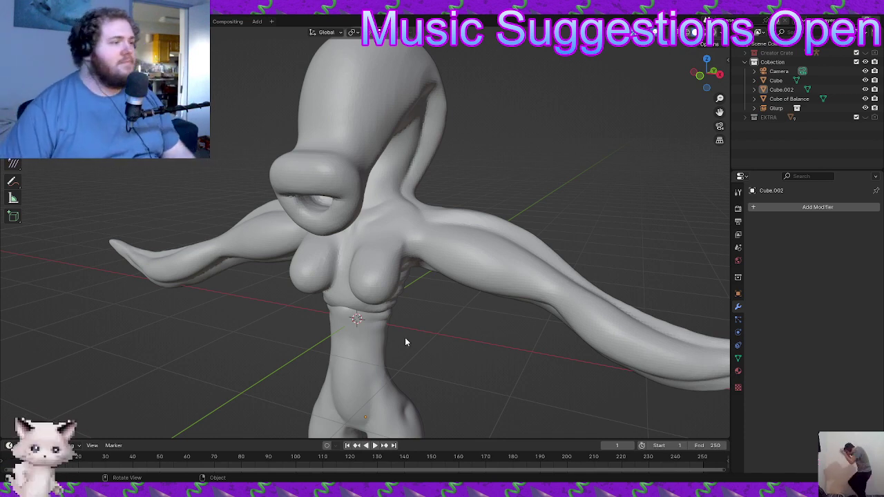
key(KP_1)
middle_drag(422, 309, 357, 267)
scroll(398, 313, up, 1)
scroll(392, 303, up, 1)
click(375, 318)
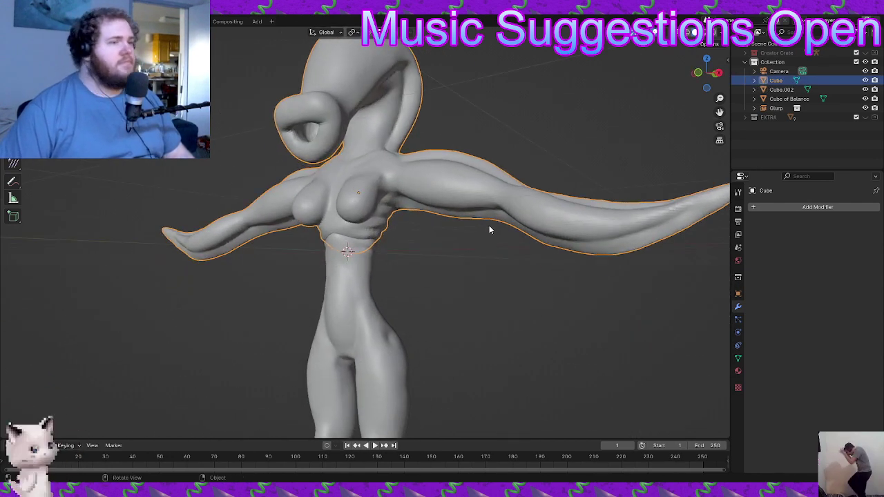
- Join the lower body, Cube.002, to the upper body with a Boolean modifier set to Union, and apply it
click(755, 208)
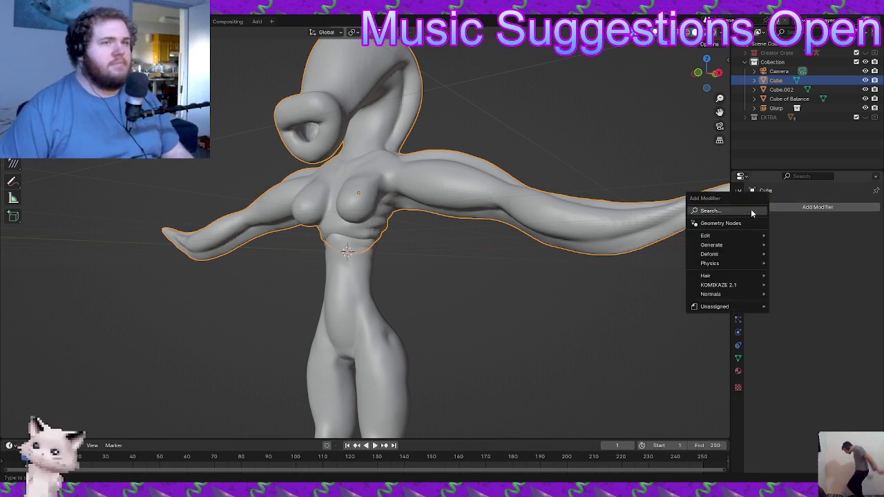
click(752, 212)
click(740, 224)
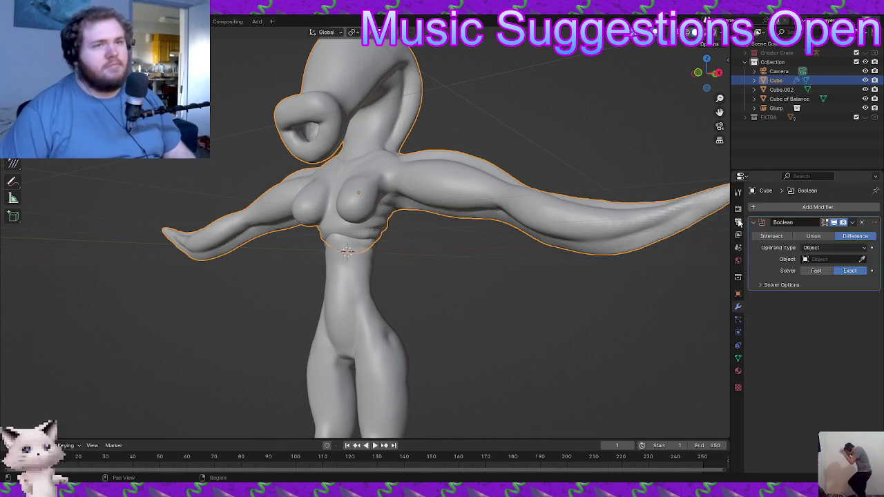
click(862, 261)
click(352, 302)
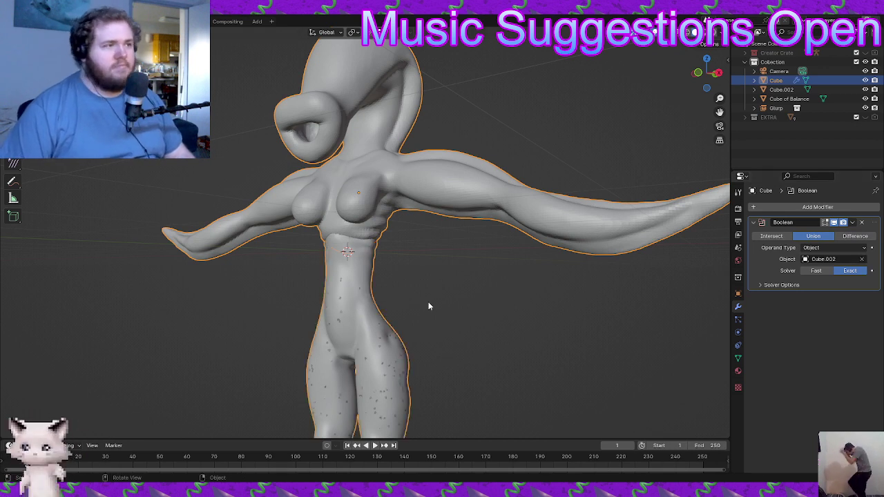
key(ctrl+a)
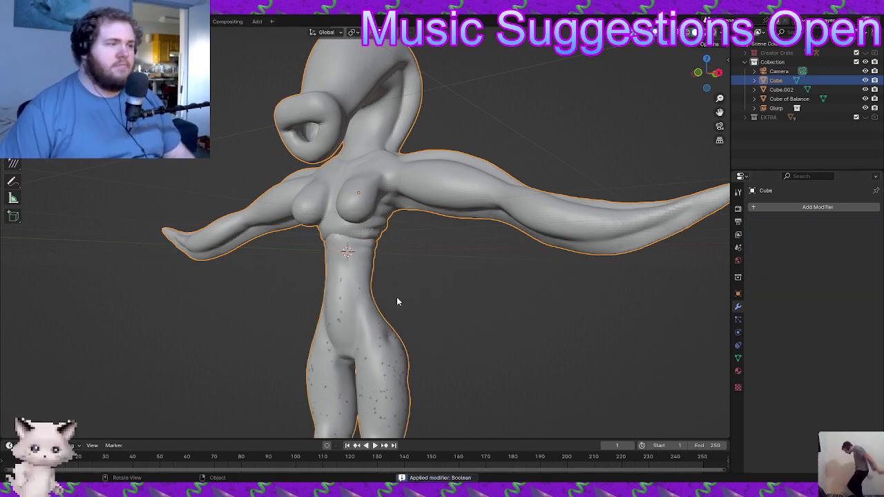
- Delete the separate lower-body object Cube.002 and open the merged body, Cube, in the Sculpting workspace
click(355, 279)
key(x)
click(354, 277)
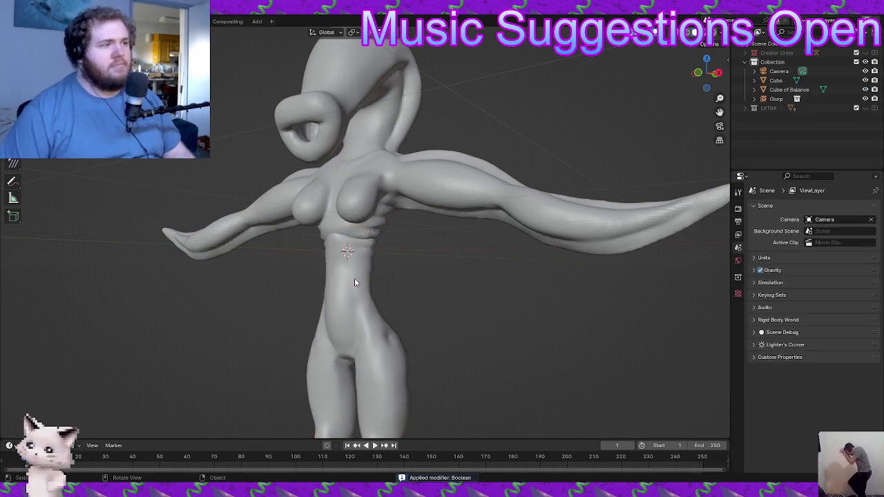
click(351, 267)
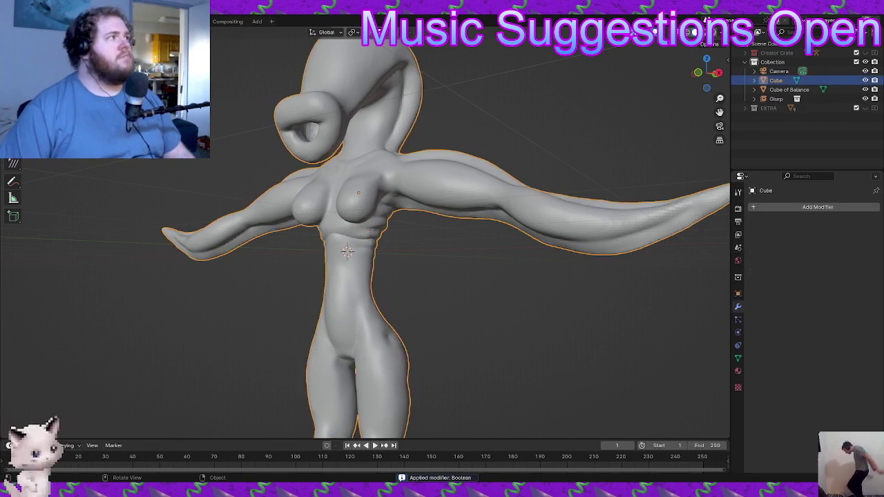
click(157, 21)
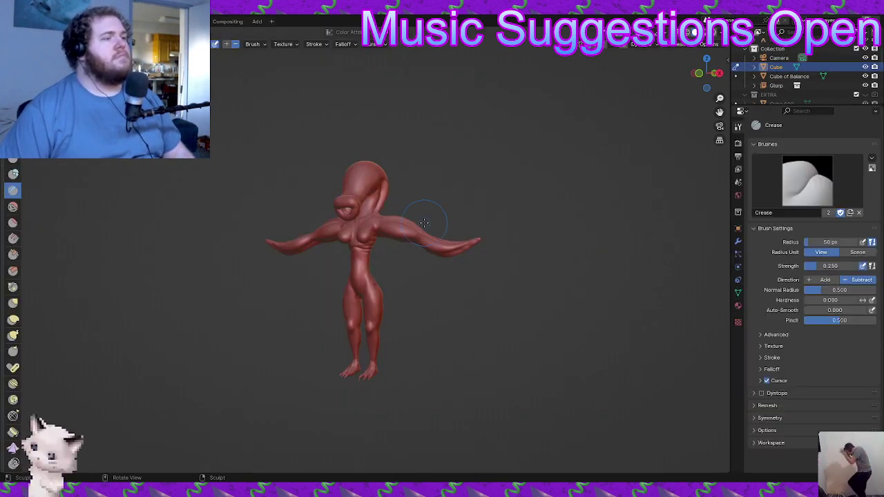
- Sharpen the skin folds on the ribs beneath the chest and around the side of the torso with the Crease brush
key(KP_Decimal)
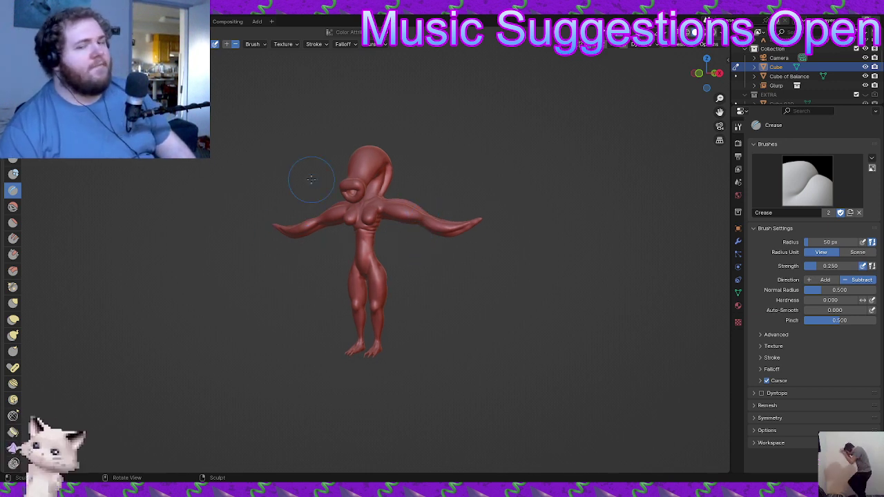
middle_drag(312, 179, 384, 232)
scroll(379, 236, up, 11)
middle_drag(382, 156, 394, 268)
mouse_move(394, 268)
middle_down()
mouse_move(408, 271)
mouse_move(375, 257)
middle_up()
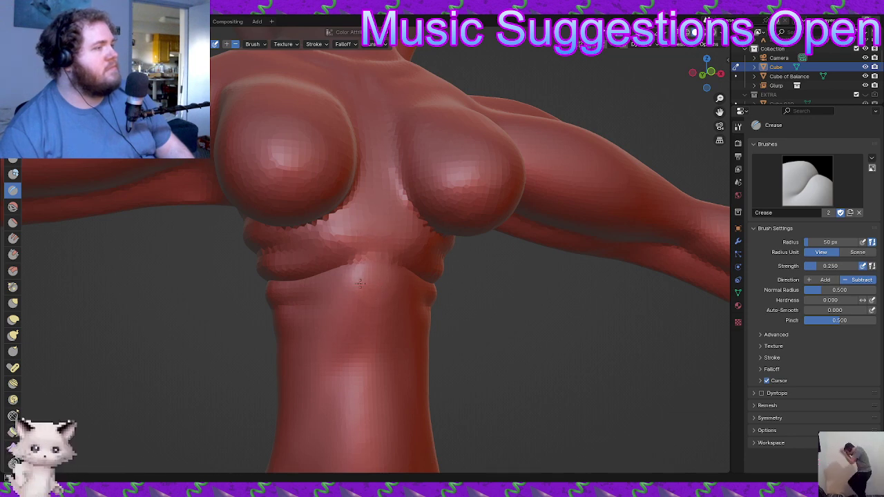
mouse_move(338, 279)
middle_down()
mouse_move(387, 277)
mouse_move(424, 297)
mouse_move(405, 311)
mouse_move(400, 267)
middle_up()
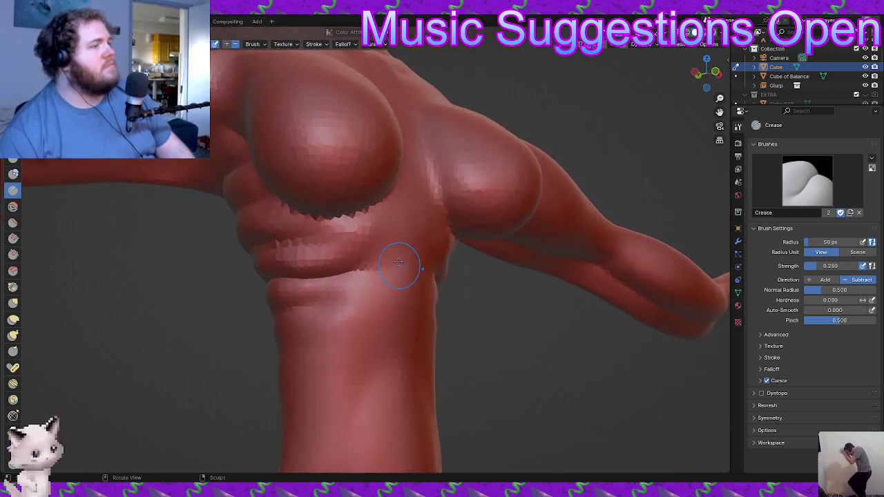
middle_drag(348, 238, 343, 261)
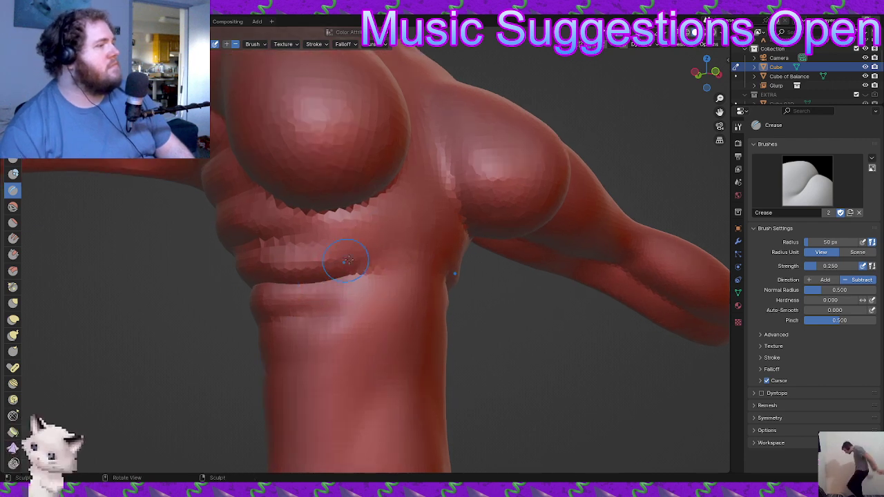
drag(379, 278, 372, 284)
mouse_move(308, 296)
middle_down()
mouse_move(313, 332)
mouse_move(206, 327)
middle_up()
scroll(276, 297, up, 3)
drag(386, 283, 394, 310)
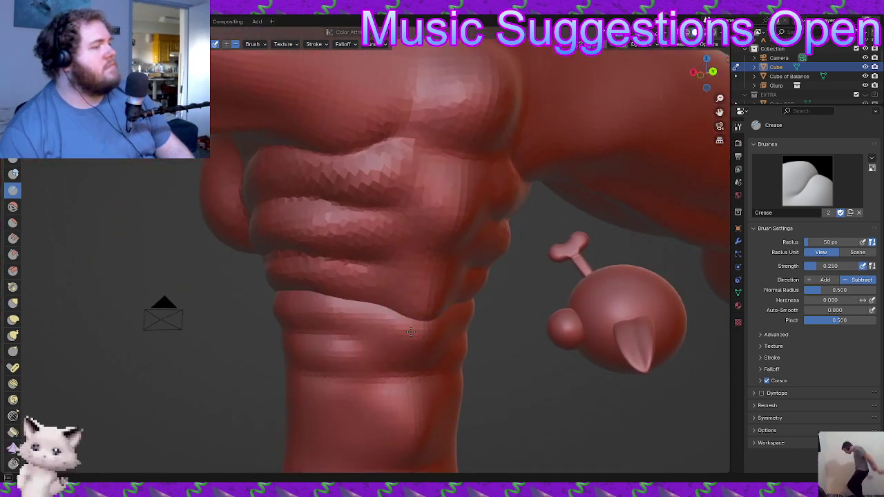
- Add volume at the ends of the rib folds on the side of the torso with the Blob brush, and return to the Crease brush
middle_drag(423, 314, 124, 226)
click(13, 173)
mouse_move(442, 324)
middle_down()
mouse_move(415, 296)
mouse_move(402, 261)
middle_up()
drag(399, 265, 390, 253)
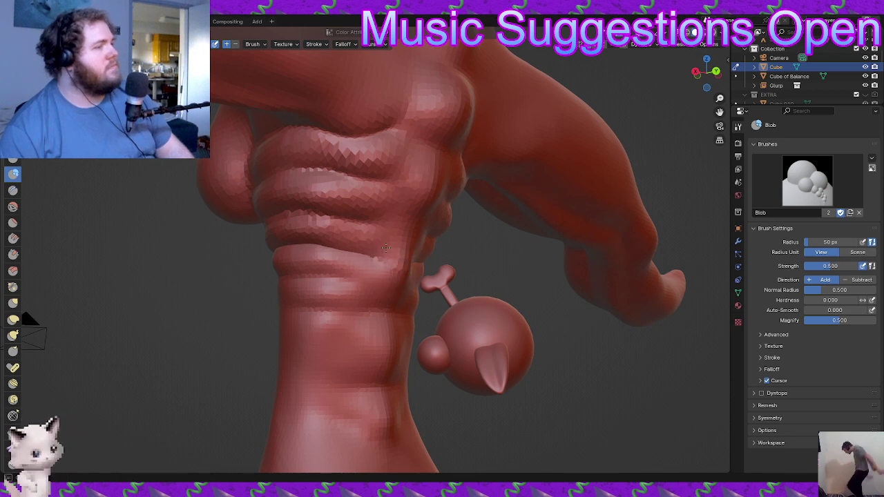
mouse_move(388, 243)
middle_down()
mouse_move(354, 271)
mouse_move(269, 259)
mouse_move(95, 210)
middle_up()
scroll(354, 271, up, 1)
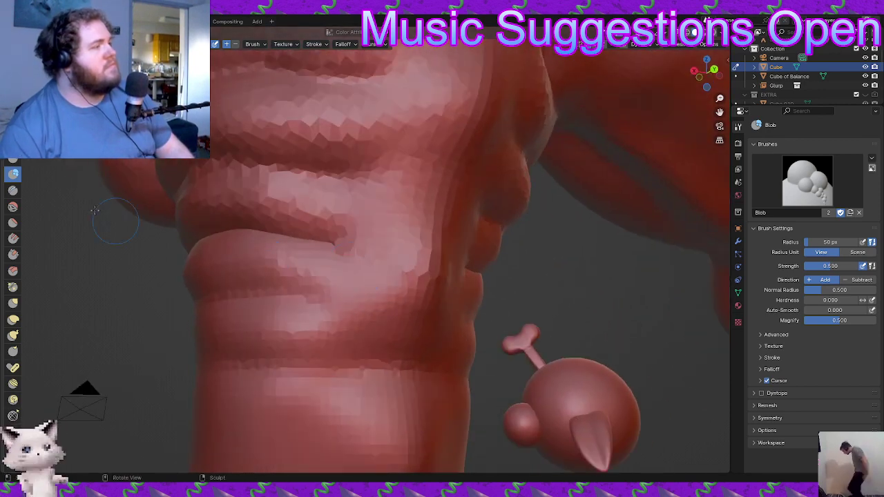
click(13, 190)
mouse_move(402, 282)
middle_down()
mouse_move(361, 325)
mouse_move(371, 313)
mouse_move(380, 331)
mouse_move(369, 339)
mouse_move(349, 321)
mouse_move(291, 337)
mouse_move(365, 312)
mouse_move(364, 239)
mouse_move(407, 257)
mouse_move(395, 247)
mouse_move(293, 323)
mouse_move(376, 277)
mouse_move(255, 286)
mouse_move(345, 316)
middle_up()
scroll(404, 273, down, 8)
scroll(255, 286, down, 3)
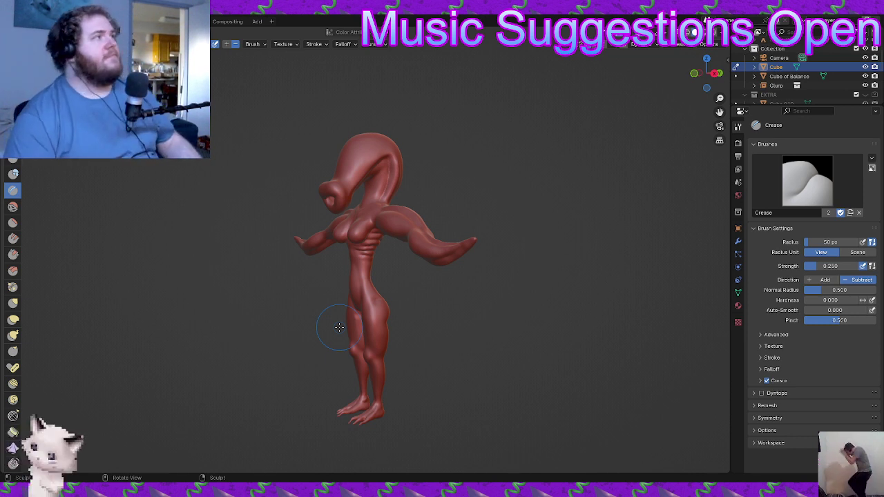
- Save YTDF.blend from the Layout workspace with the merged body, Cube, selected
click(108, 22)
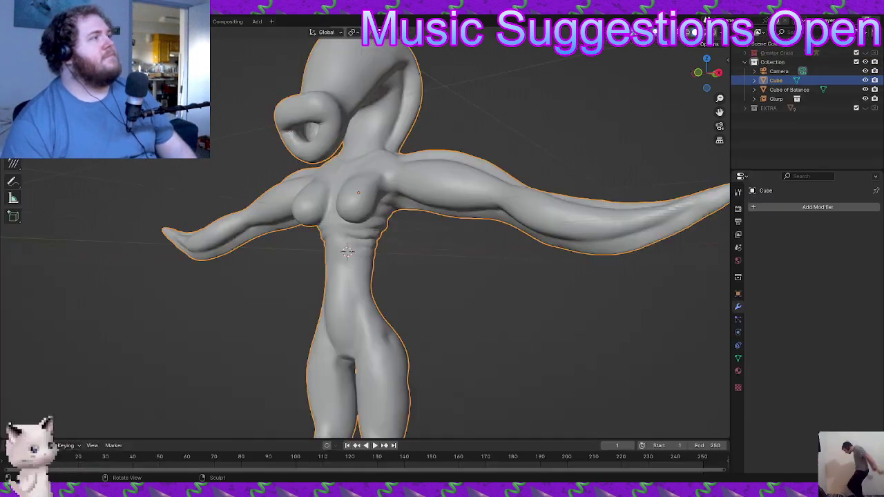
mouse_move(433, 225)
middle_down()
mouse_move(436, 240)
mouse_move(528, 253)
middle_up()
key(ctrl+s)
middle_drag(449, 258, 493, 278)
key(alt+a)
scroll(447, 245, down, 4)
middle_drag(430, 295, 408, 277)
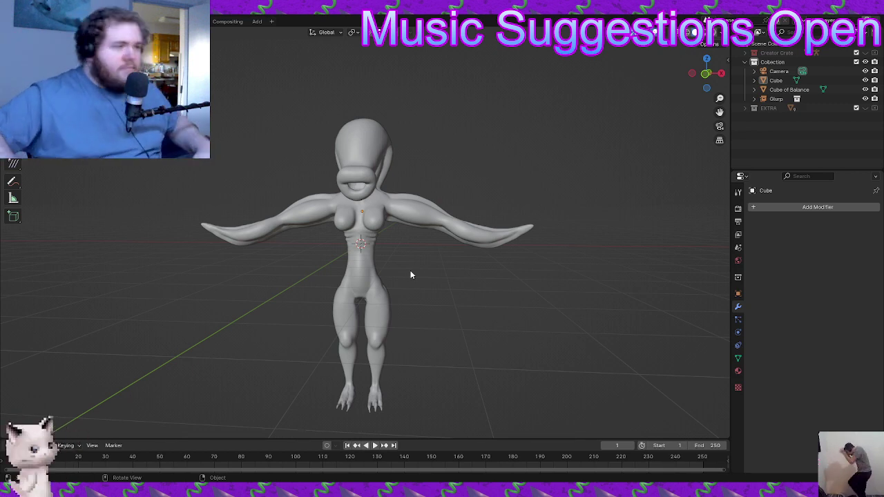
middle_drag(410, 275, 365, 292)
click(363, 291)
key(ctrl+s)
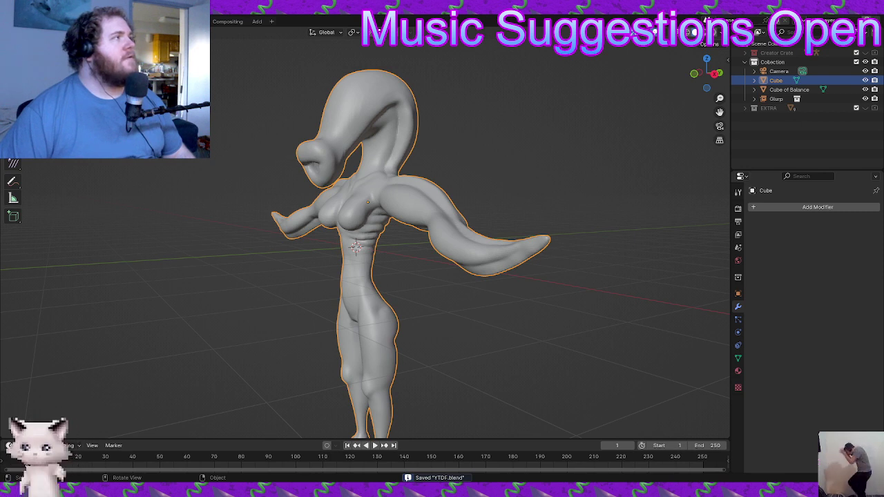
- Export the selected body in Wavefront (.obj) format
click(22, 22)
mouse_move(55, 139)
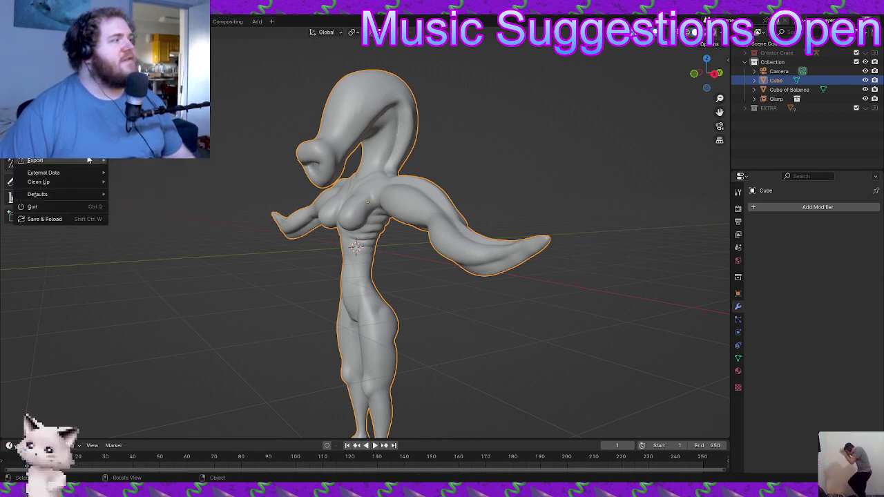
mouse_move(89, 160)
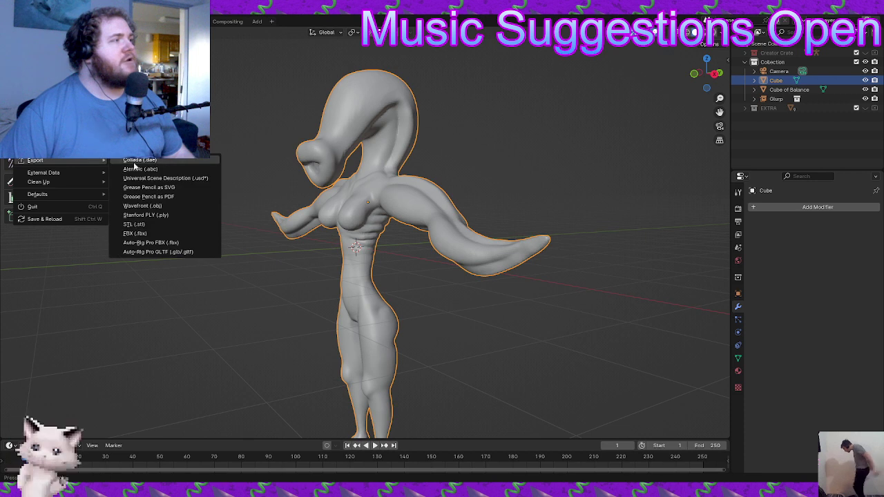
click(167, 206)
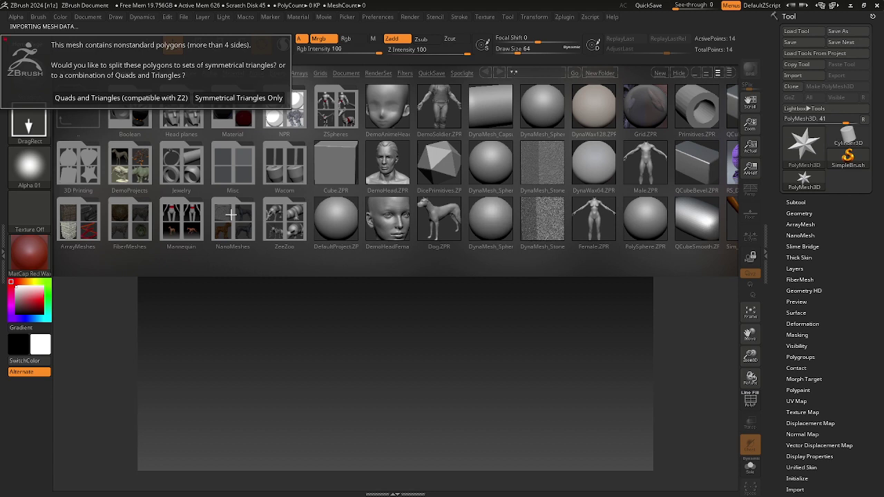
- In ZBrush, import the YTDF mesh with Symmetrical Triangles Only, place it on the canvas and enter Edit mode
click(251, 101)
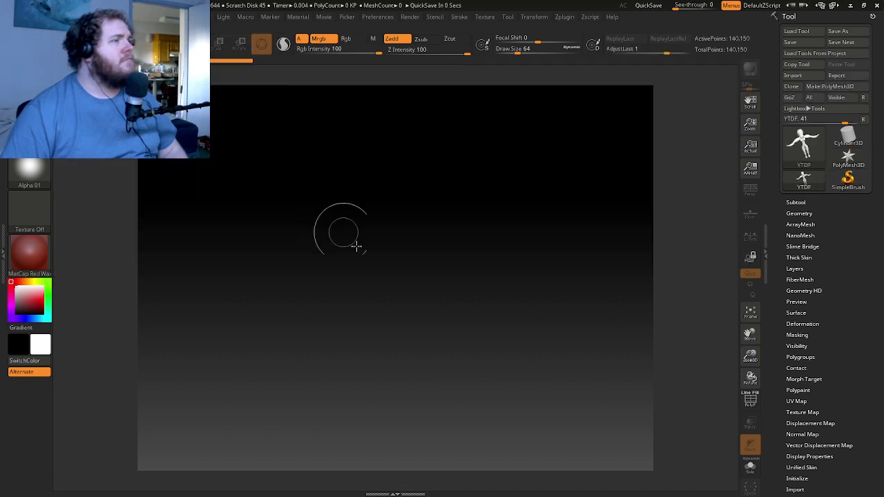
drag(398, 274, 408, 423)
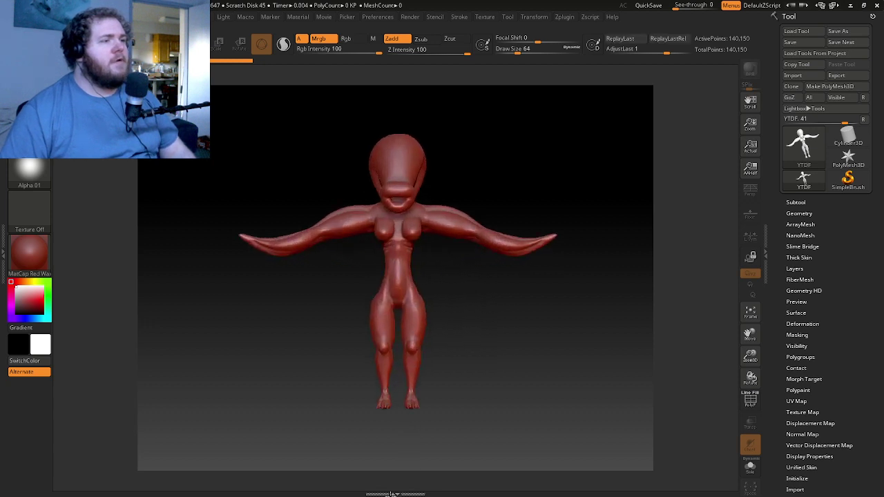
key(t)
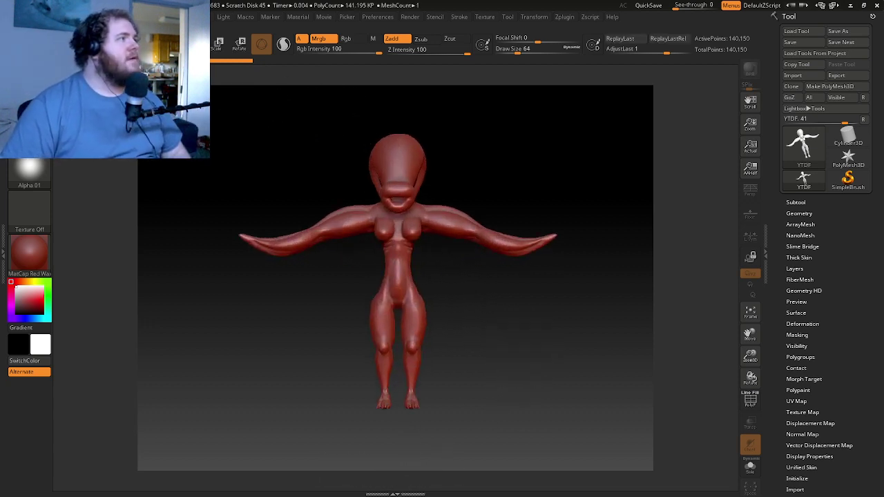
key(t)
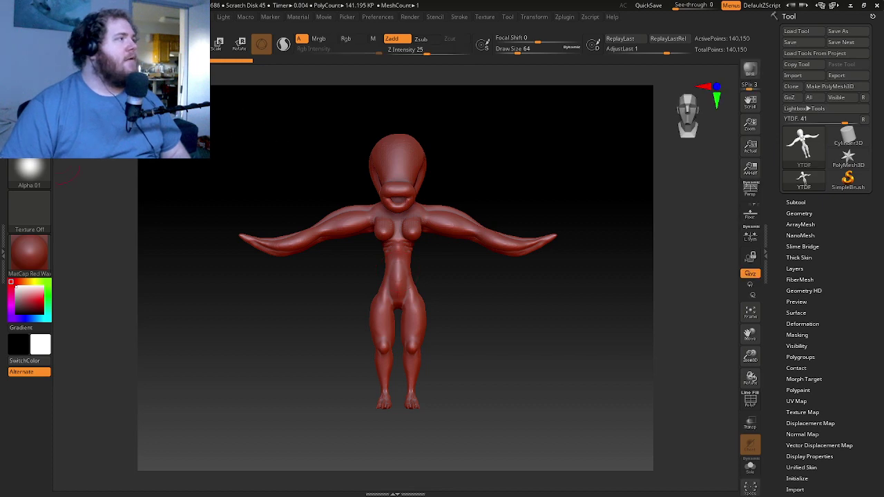
- Activate symmetry for the imported body and choose the ZRemesherGuides brush
click(29, 79)
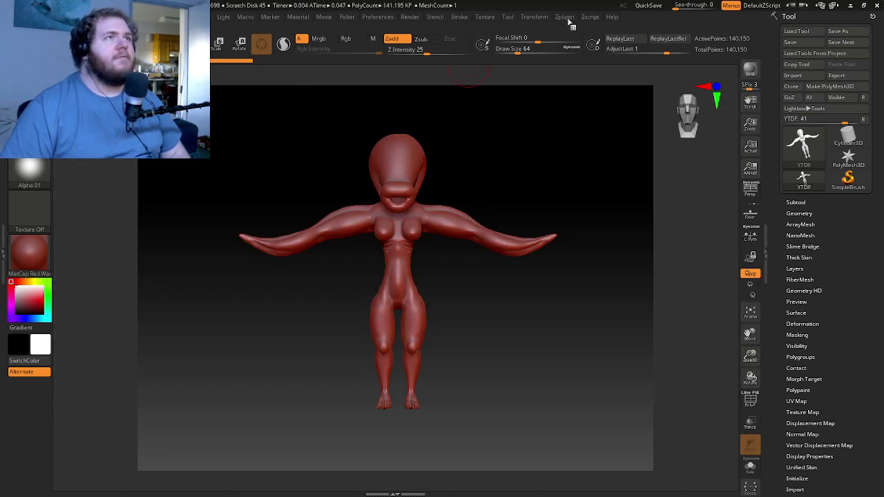
click(546, 21)
click(588, 283)
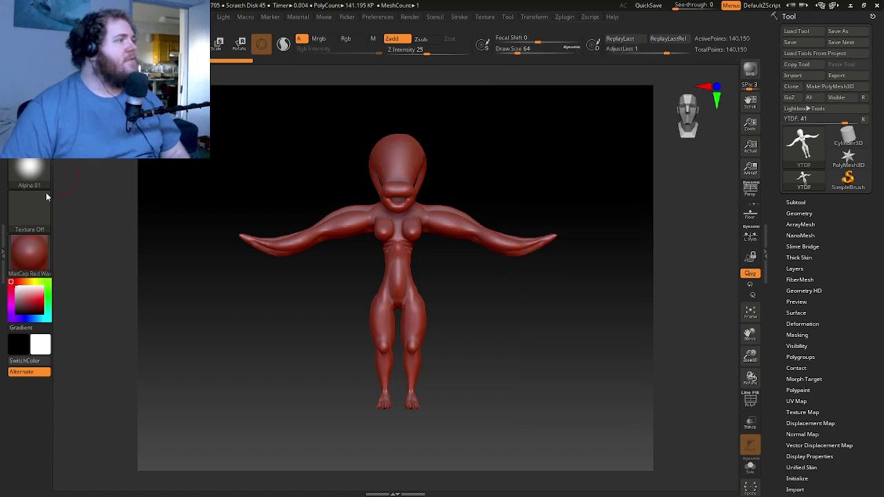
key(b)
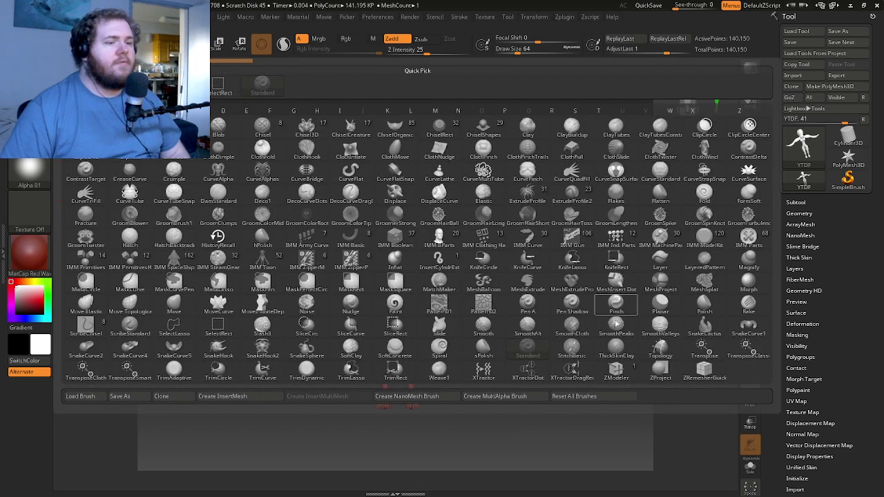
click(705, 368)
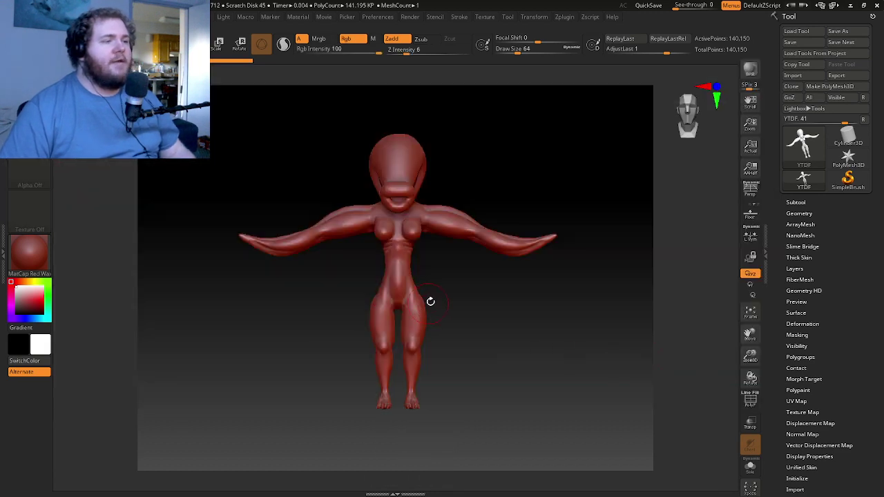
- Set the Draw Size to about 35 and draw a guide curve along the side of the waist from the hip to the ribs
drag(438, 297, 474, 299)
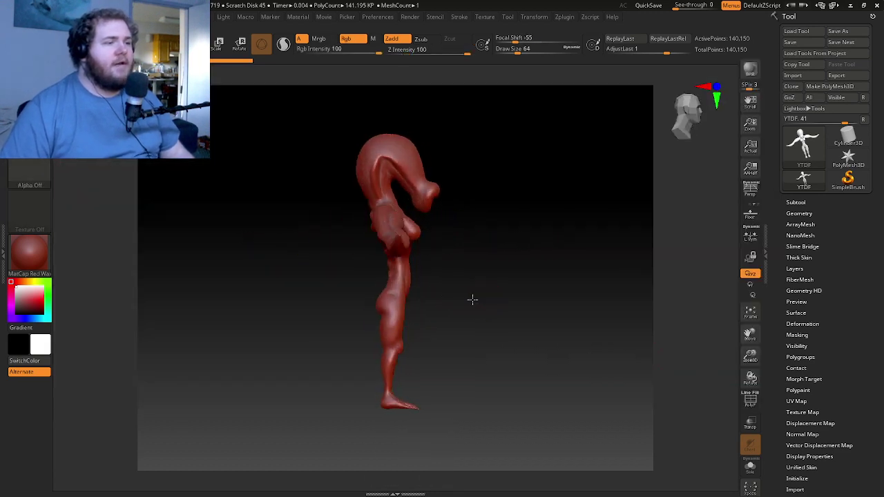
ctrl+right_drag(456, 288, 477, 394)
mouse_move(446, 359)
mouse_down()
mouse_move(458, 384)
mouse_move(460, 352)
mouse_move(488, 288)
mouse_move(478, 301)
mouse_move(419, 292)
mouse_up()
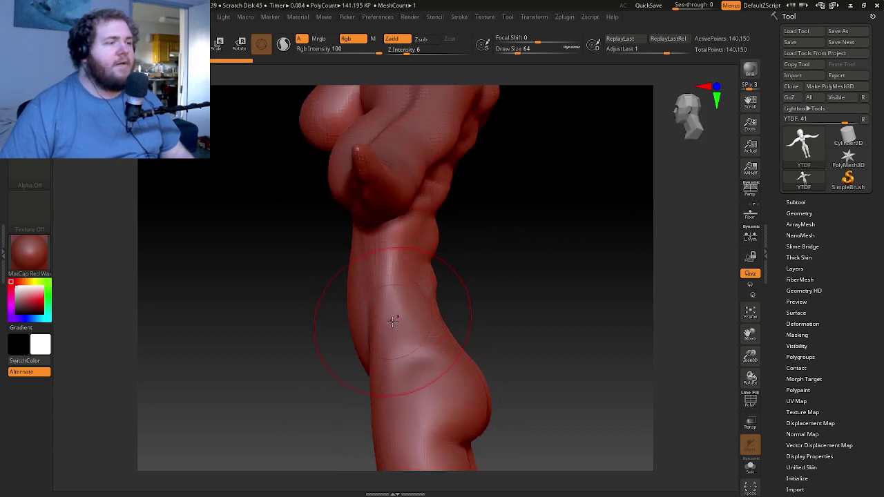
drag(519, 50, 513, 51)
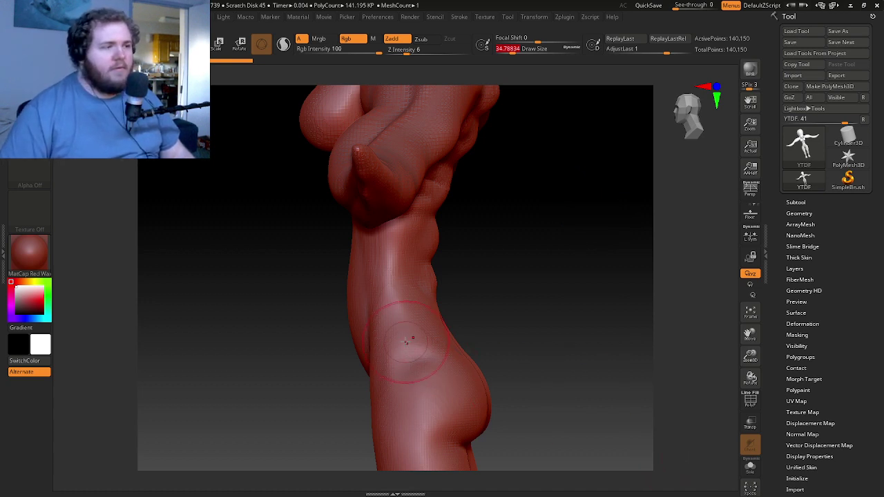
drag(401, 333, 395, 277)
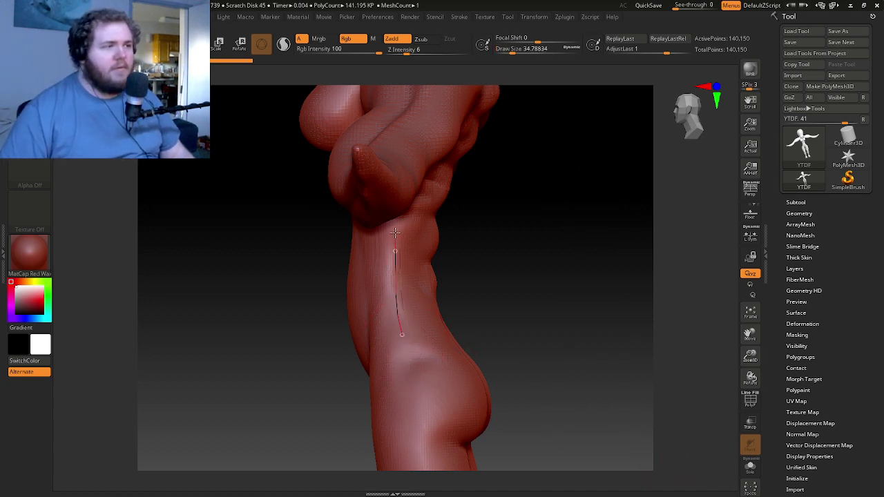
drag(395, 224, 396, 222)
drag(491, 261, 512, 263)
- Draw guide curves around the shoulder, the base of the neck and the snout, and across the inner bend of the head
mouse_move(432, 228)
mouse_down()
mouse_move(448, 251)
mouse_move(472, 365)
mouse_move(370, 371)
mouse_up()
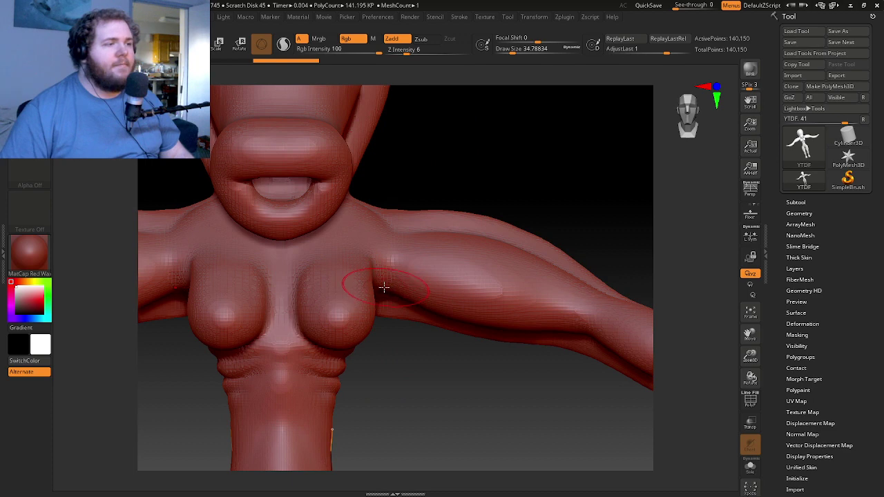
mouse_move(383, 202)
mouse_down()
mouse_move(461, 295)
mouse_move(394, 292)
mouse_move(500, 285)
mouse_move(549, 293)
mouse_up()
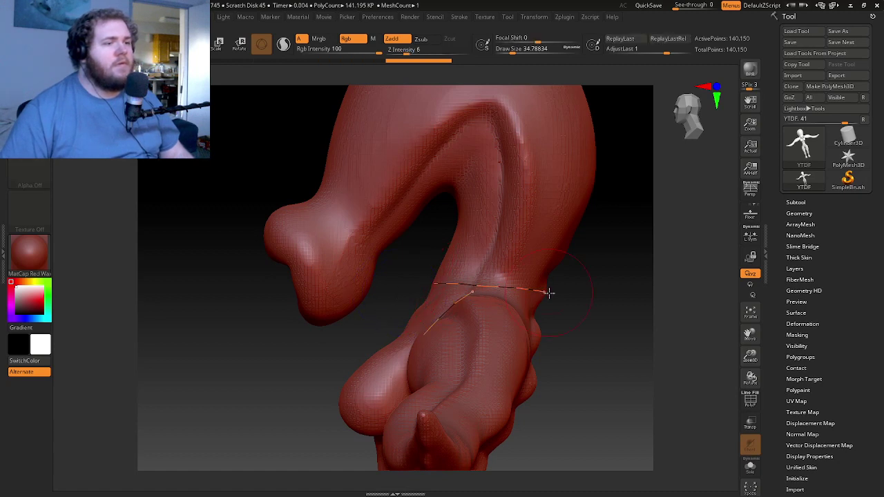
drag(383, 243, 318, 186)
mouse_move(452, 200)
alt+mouse_down()
mouse_move(426, 268)
mouse_move(394, 287)
mouse_move(391, 357)
mouse_move(399, 300)
mouse_move(422, 277)
alt+mouse_up()
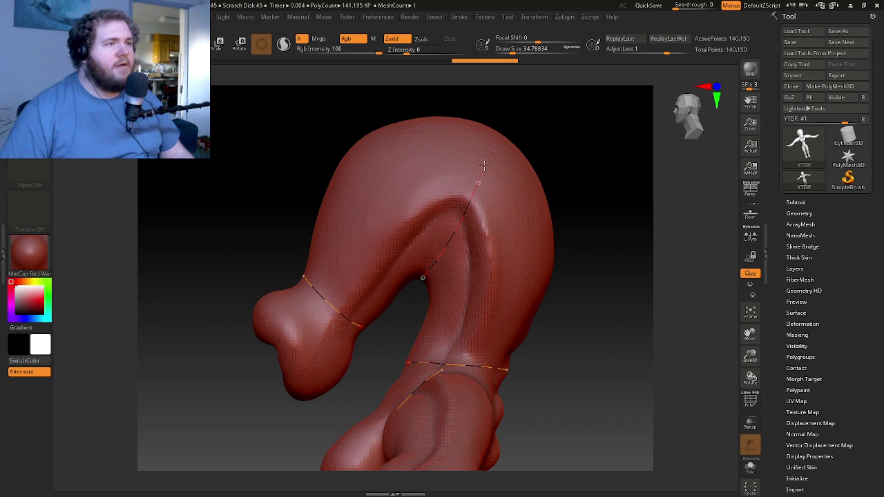
drag(496, 136, 498, 134)
- Draw a guide curve across the arm at the elbow
alt+drag(547, 351, 576, 214)
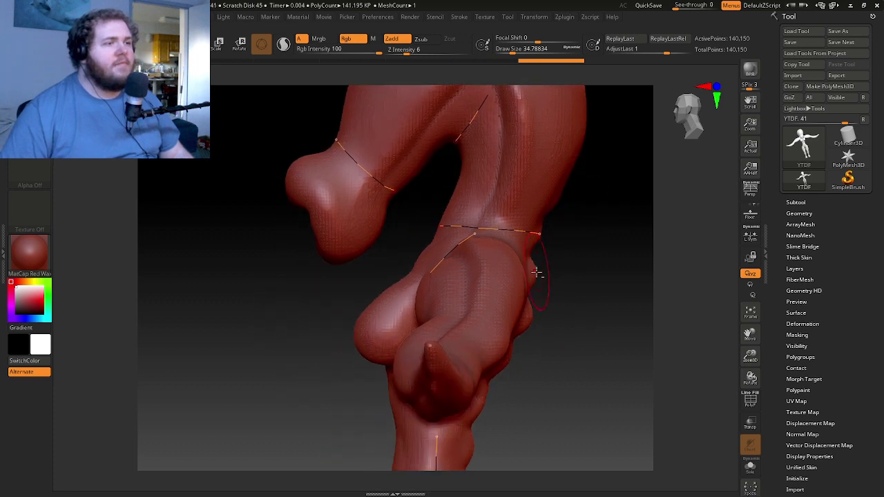
alt+drag(534, 270, 561, 178)
mouse_move(404, 330)
mouse_down()
mouse_move(511, 299)
mouse_move(445, 299)
mouse_up()
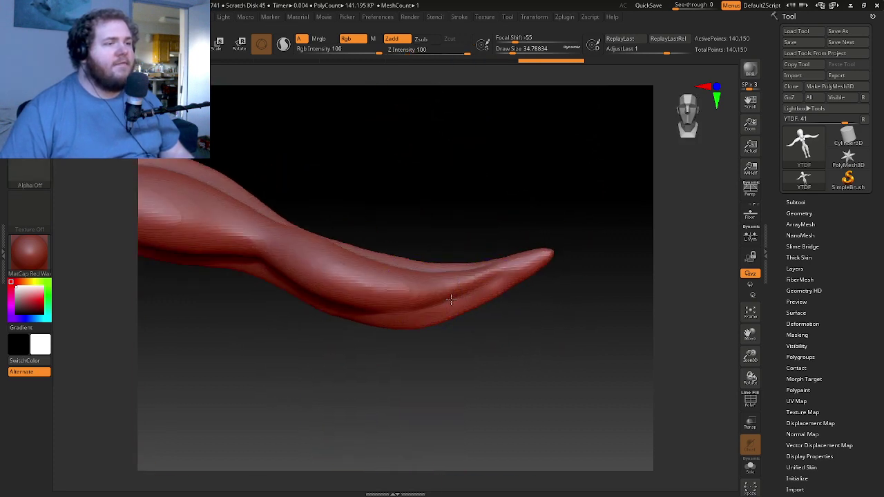
drag(339, 295, 389, 292)
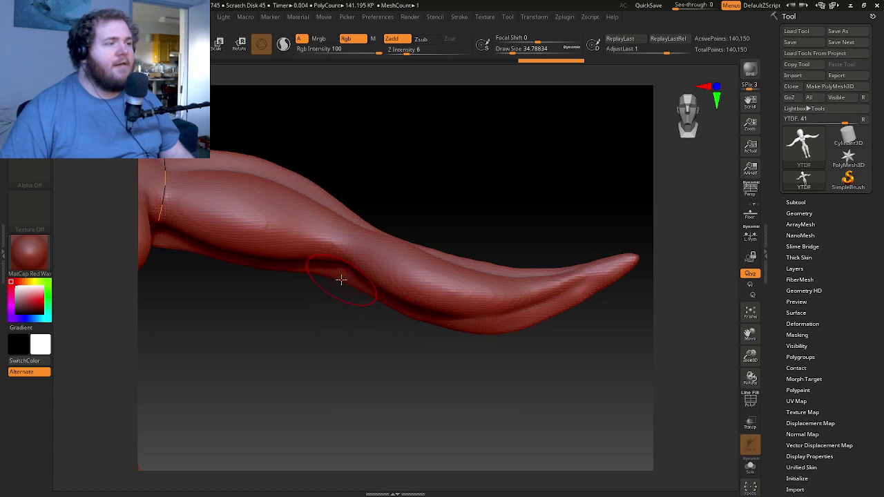
drag(368, 225, 368, 225)
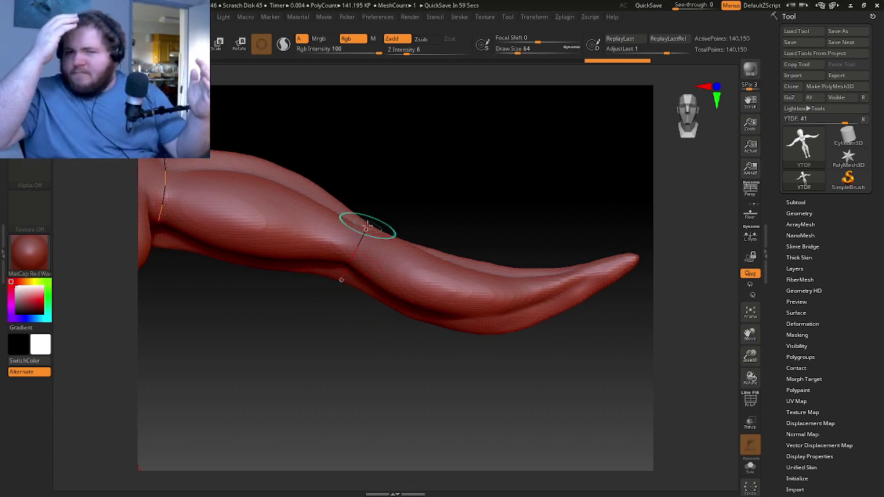
- Draw a guide curve across the front of the torso just below the ribs
alt+drag(355, 294, 362, 197)
alt+drag(332, 311, 279, 260)
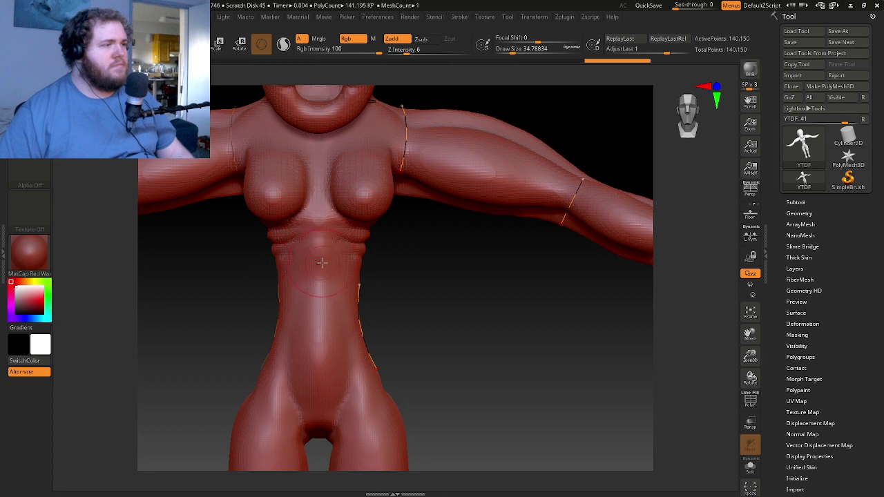
drag(448, 263, 449, 316)
drag(392, 323, 389, 214)
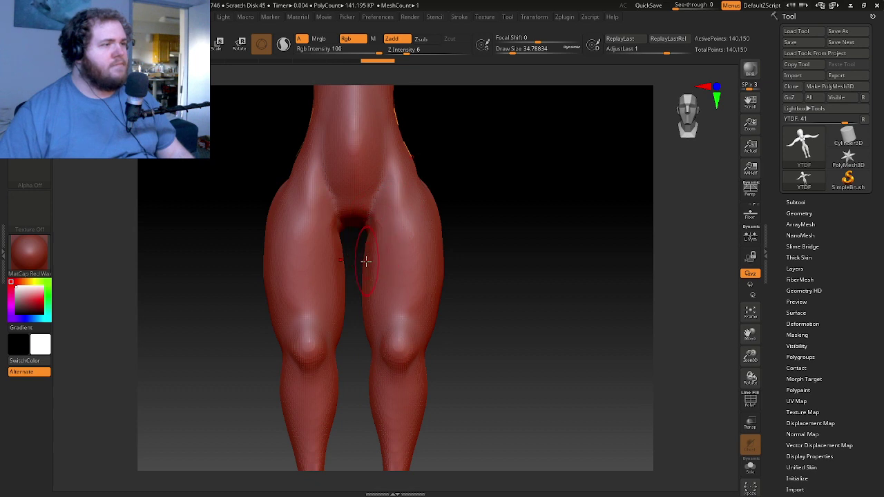
drag(448, 268, 371, 260)
key(ctrl+z)
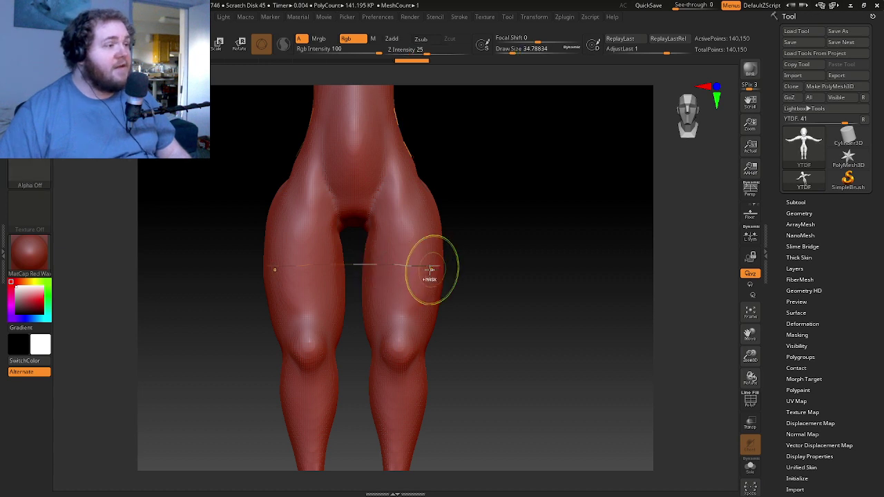
key(ctrl+z)
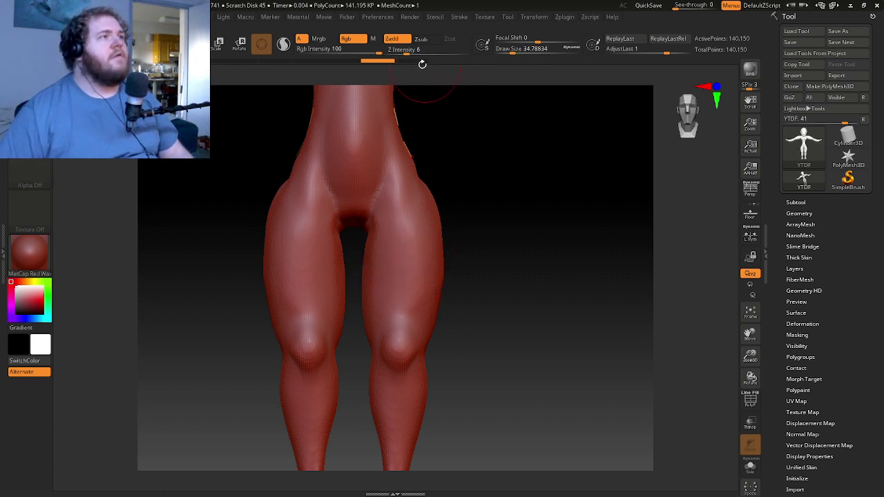
- Set the Draw Size to about 18 and draw guide curves across the middle of the thigh and across the ankle
drag(503, 54, 496, 54)
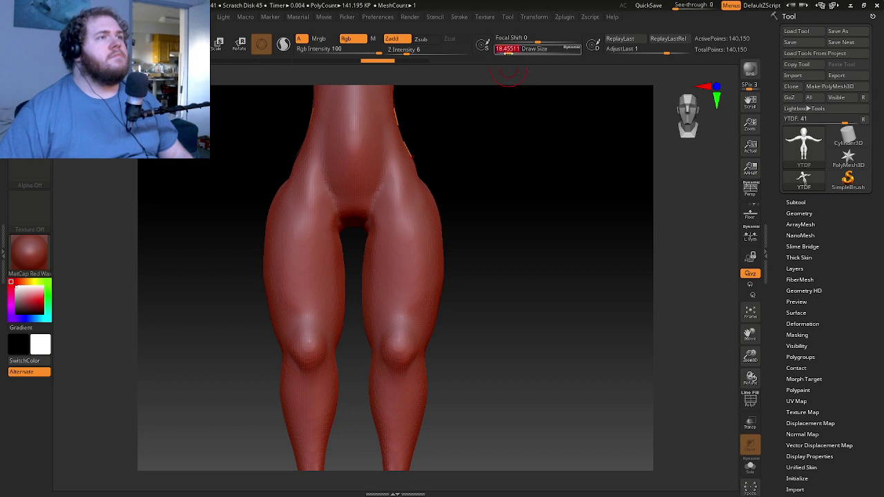
drag(444, 276, 371, 270)
alt+drag(470, 317, 477, 146)
drag(388, 311, 390, 312)
- Set the Draw Size to about 6.6 and draw guide curves across the bases of the three toes
drag(472, 235, 414, 274)
ctrl+right_drag(412, 276, 394, 340)
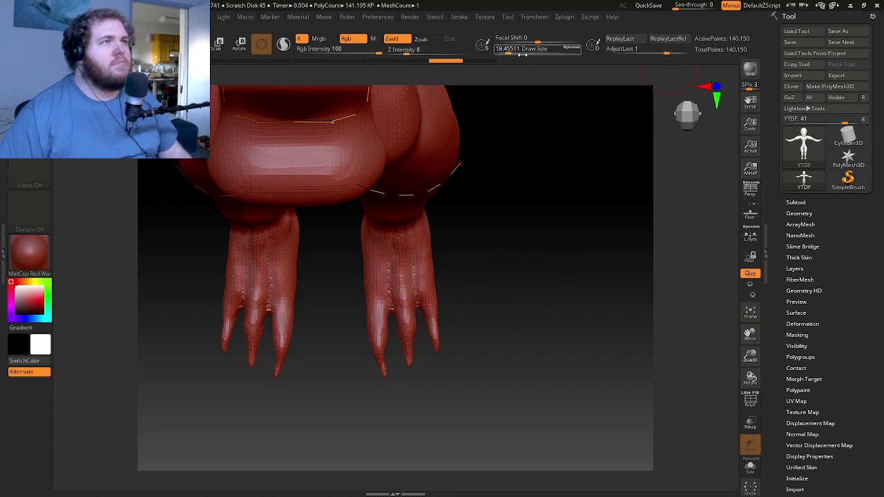
drag(517, 53, 503, 55)
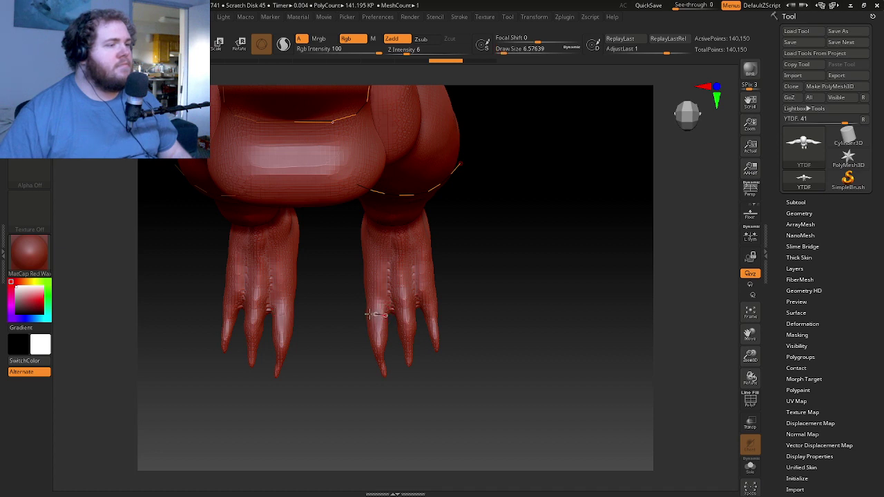
drag(368, 315, 427, 304)
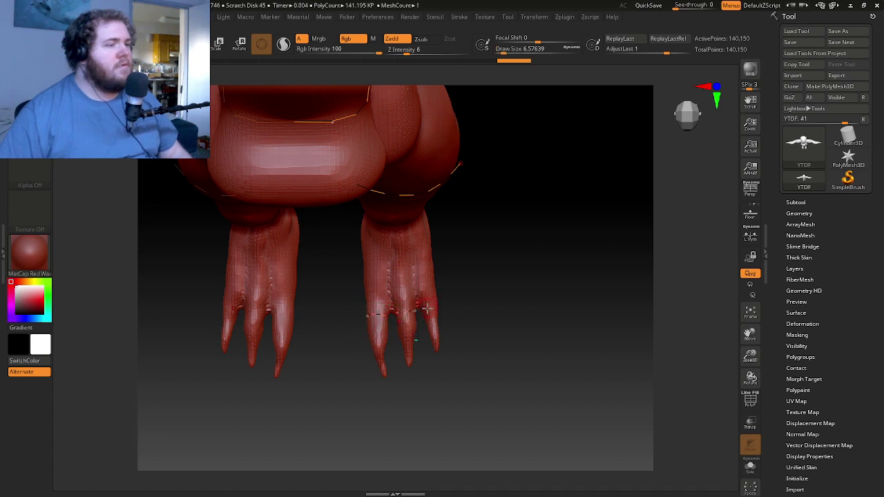
key(ctrl+z)
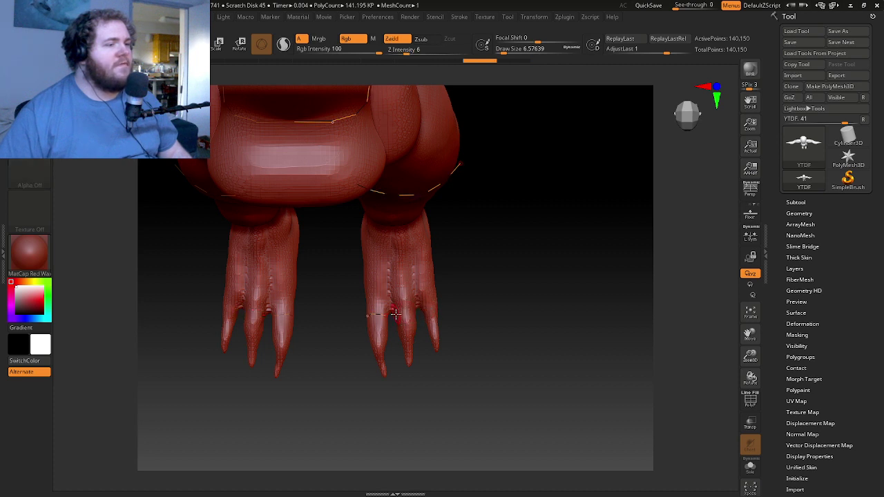
drag(415, 308, 424, 307)
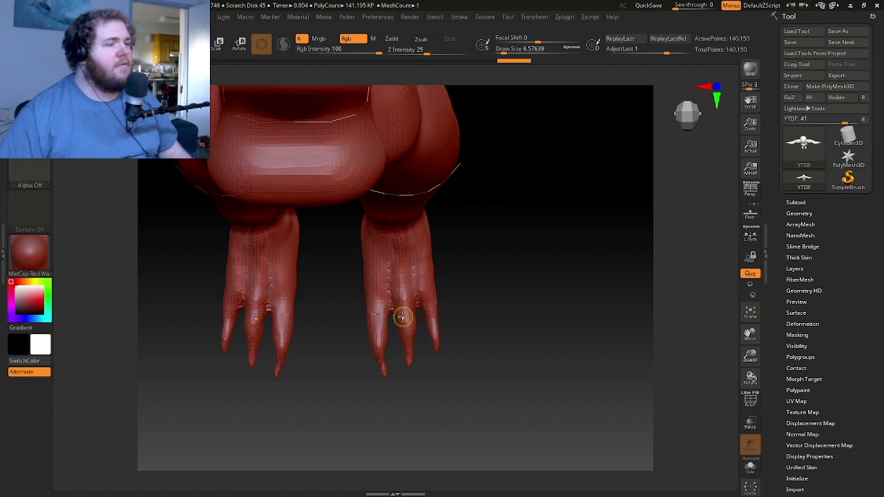
key(ctrl+z)
drag(415, 313, 415, 313)
key(ctrl+shift+z)
- Review the placement of the guide curves on the feet, legs, torso, arms and head
mouse_move(473, 324)
mouse_down()
mouse_move(458, 248)
mouse_move(467, 346)
mouse_up()
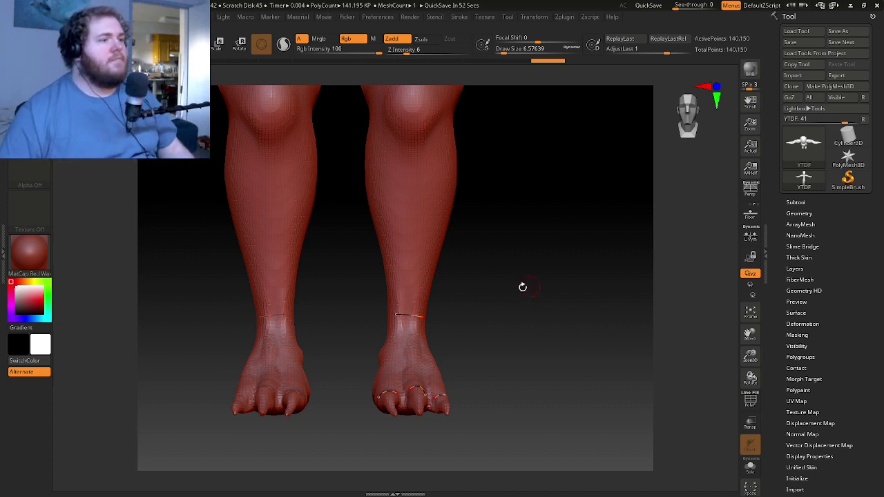
alt+drag(474, 183, 477, 345)
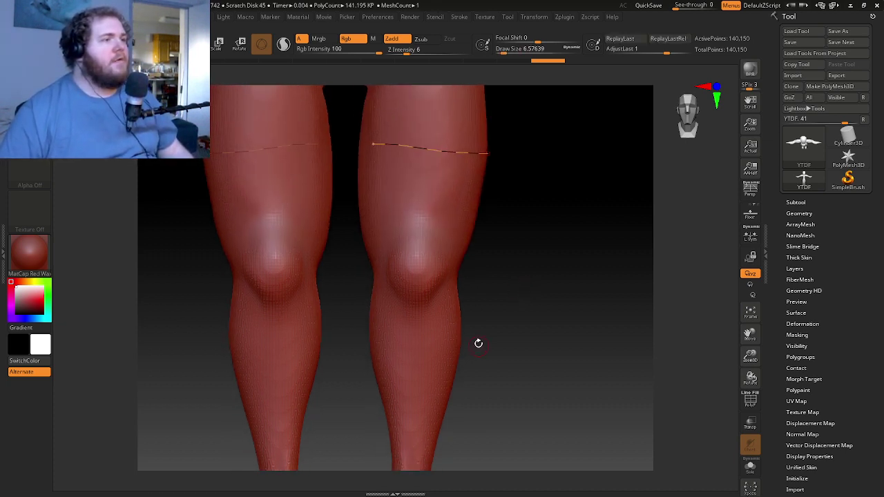
key(ctrl)
ctrl+right_drag(480, 334, 469, 258)
ctrl+right_drag(491, 341, 488, 306)
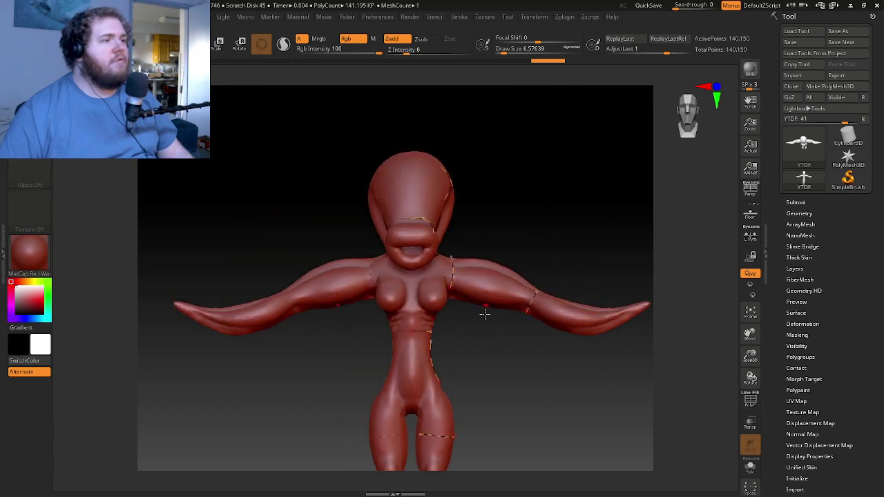
alt+drag(486, 342, 481, 330)
ctrl+right_drag(481, 331, 478, 338)
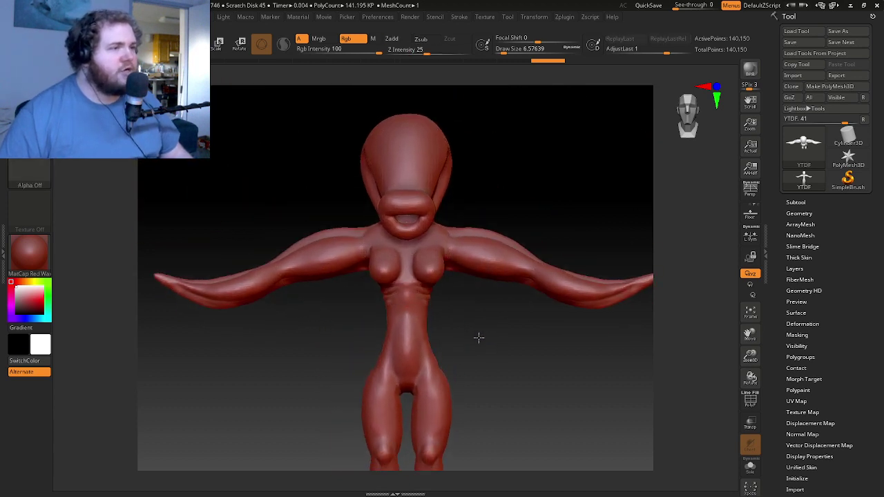
alt+drag(479, 337, 475, 381)
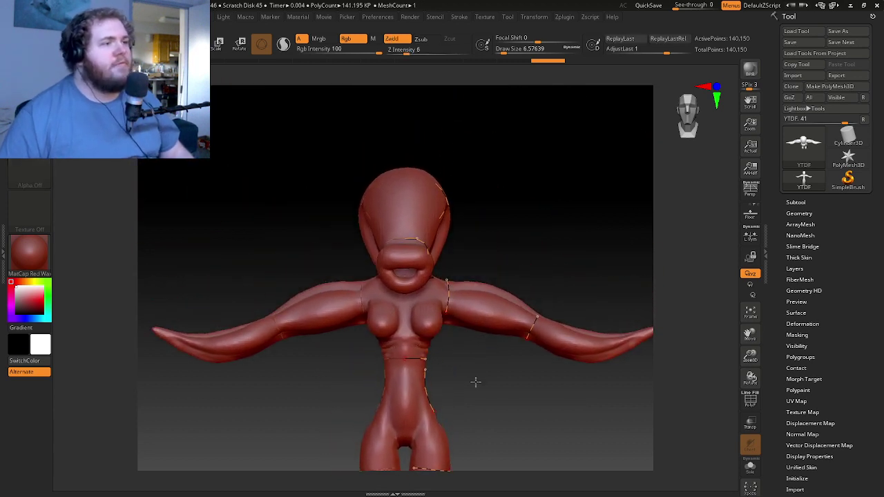
mouse_move(505, 254)
right_down()
mouse_move(462, 256)
mouse_move(483, 272)
right_up()
alt+right_drag(503, 312, 520, 297)
shift+drag(519, 296, 540, 301)
key(shift)
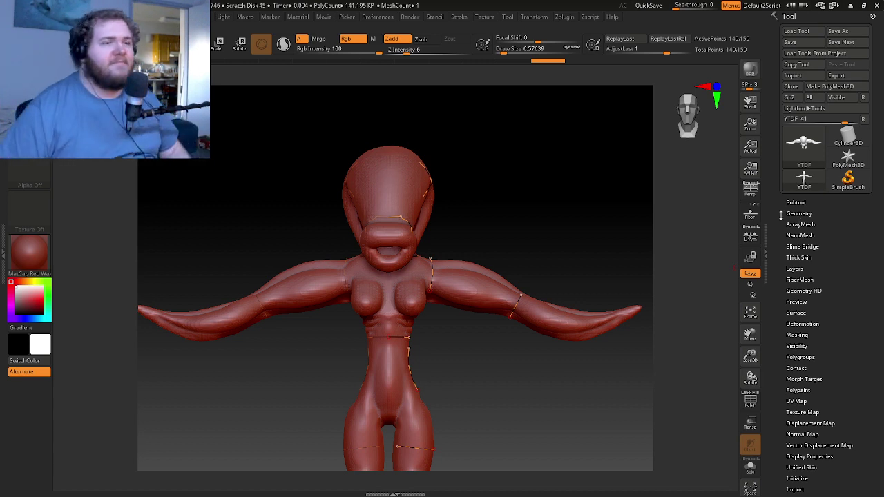
- Enable DetectEdges for ZRemesher and remesh the body
click(800, 213)
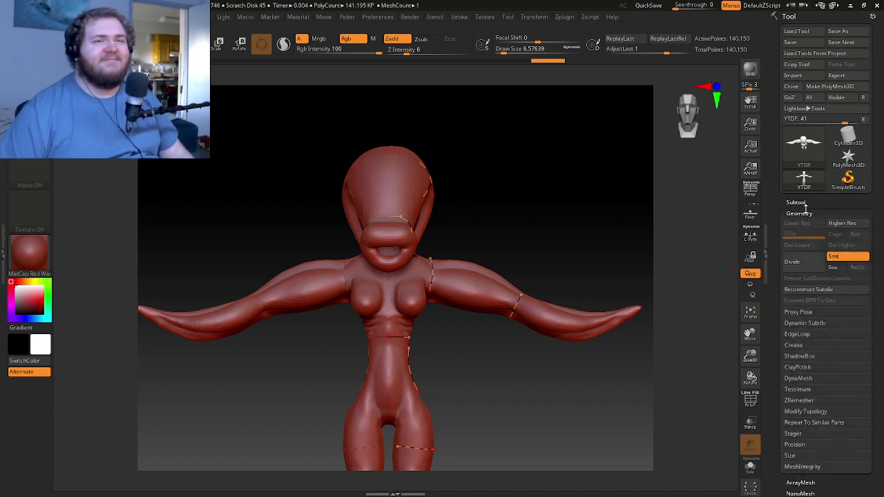
click(799, 401)
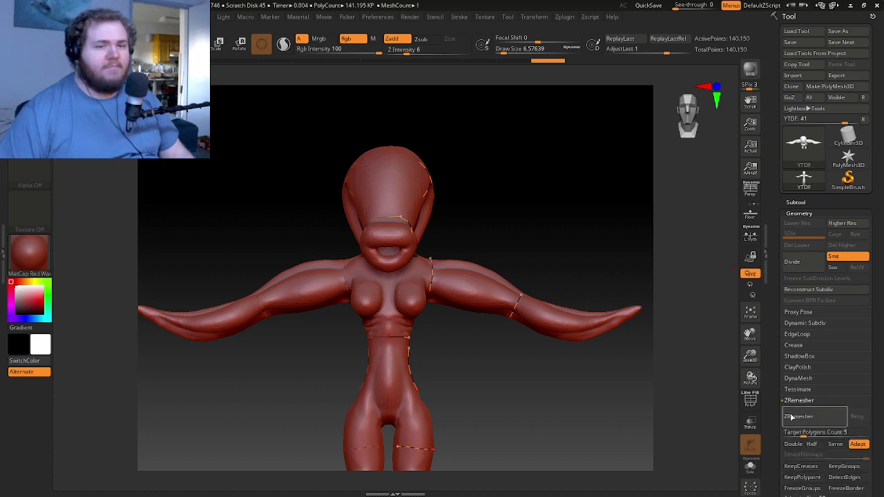
drag(777, 427, 767, 359)
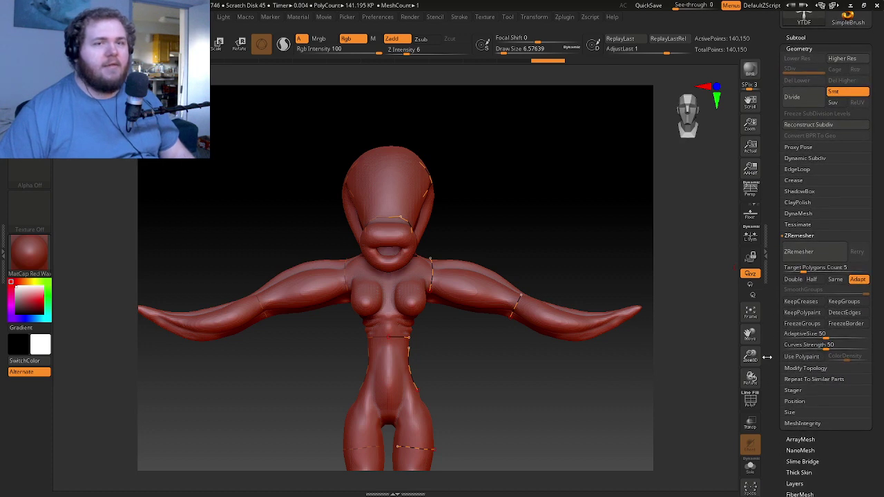
click(834, 314)
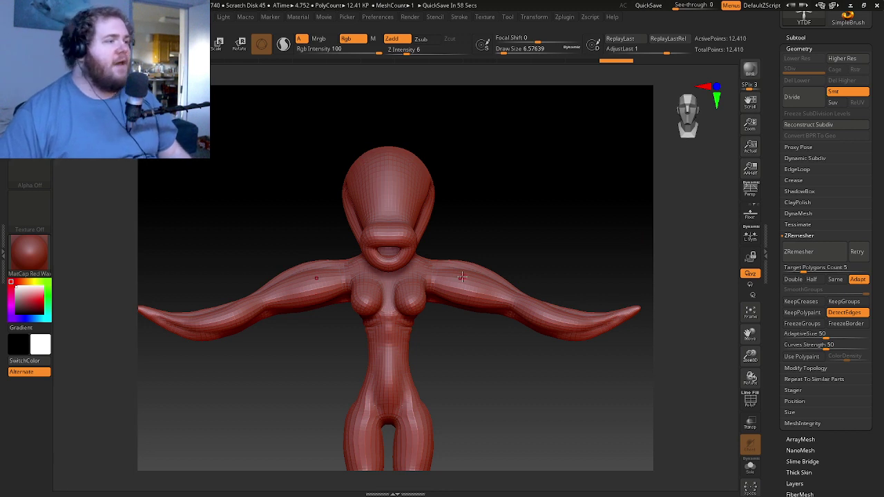
- Examine the remeshed topology on the head, neck, legs, arms and feet
alt+drag(430, 366, 440, 454)
alt+drag(335, 336, 401, 331)
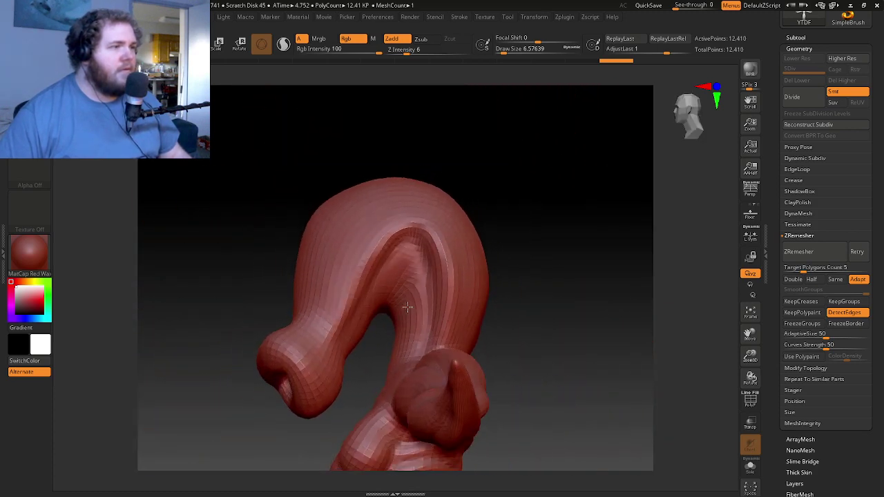
right_drag(411, 303, 408, 308)
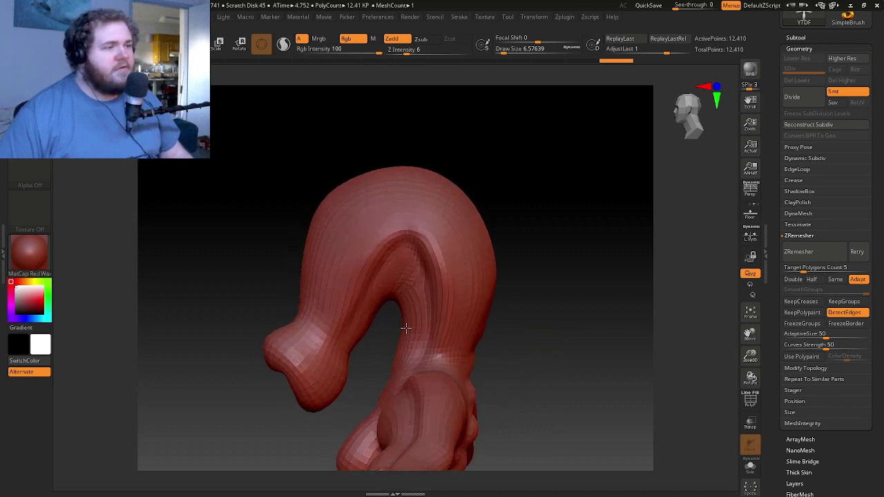
right_drag(417, 326, 479, 226)
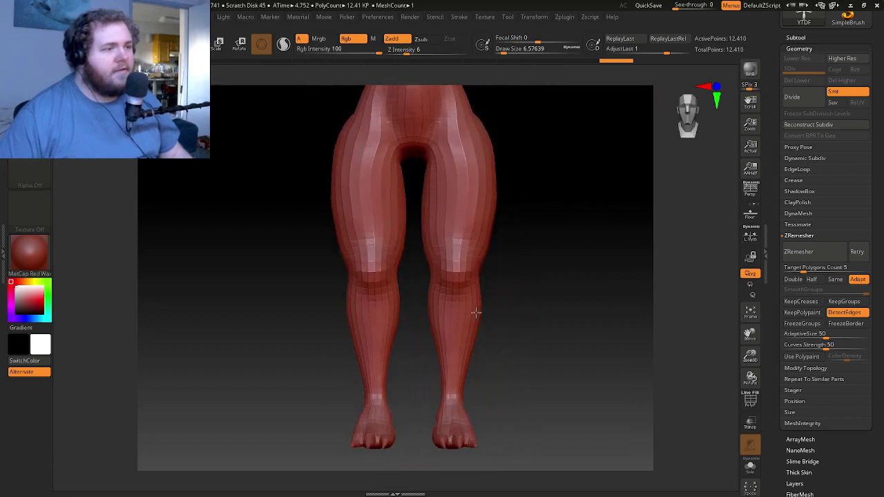
right_drag(477, 316, 459, 170)
ctrl+right_drag(478, 300, 479, 382)
alt+right_drag(498, 216, 343, 217)
ctrl+right_drag(410, 301, 433, 407)
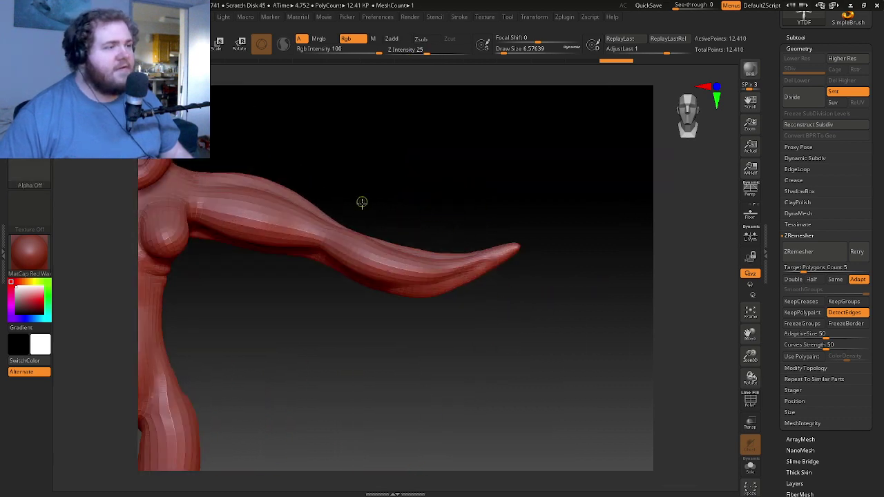
ctrl+right_drag(361, 203, 367, 268)
alt+right_drag(312, 348, 397, 145)
ctrl+right_drag(395, 315, 401, 221)
alt+right_drag(414, 269, 470, 223)
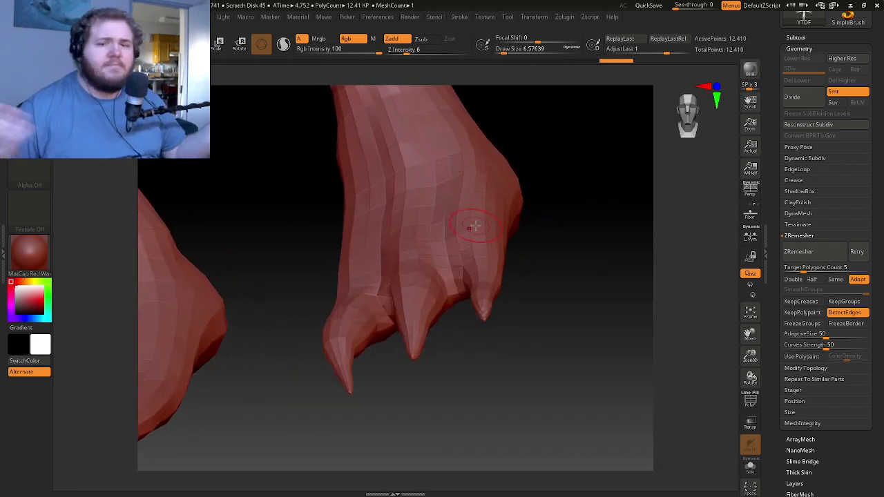
right_drag(476, 220, 533, 361)
ctrl+right_drag(533, 360, 532, 217)
ctrl+right_drag(517, 296, 486, 322)
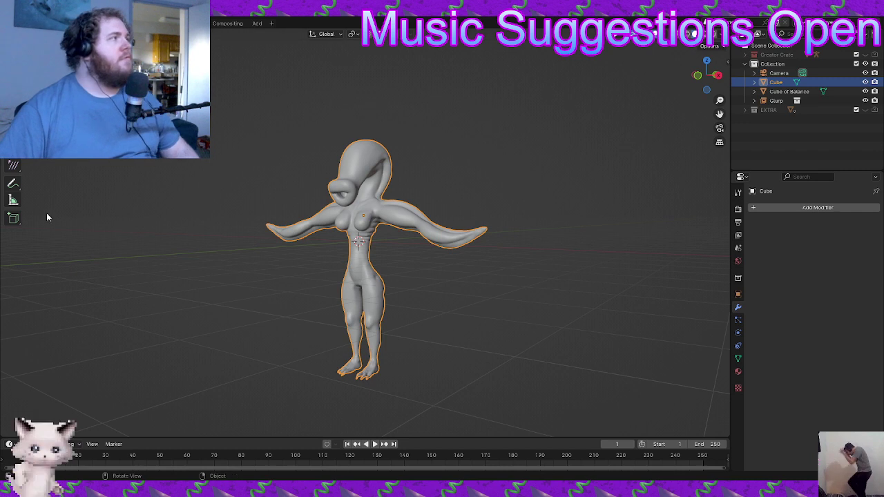
- Switch to Blender and import the remeshed body as a Wavefront OBJ
click(93, 160)
click(21, 23)
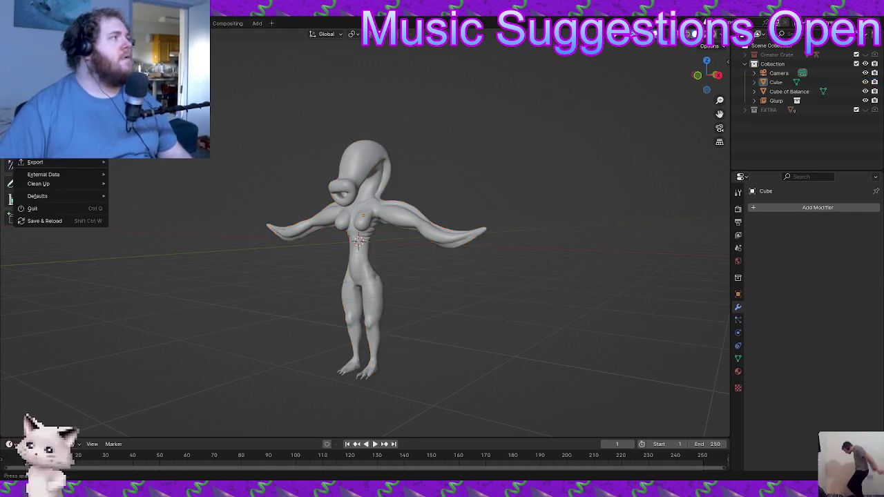
mouse_move(83, 162)
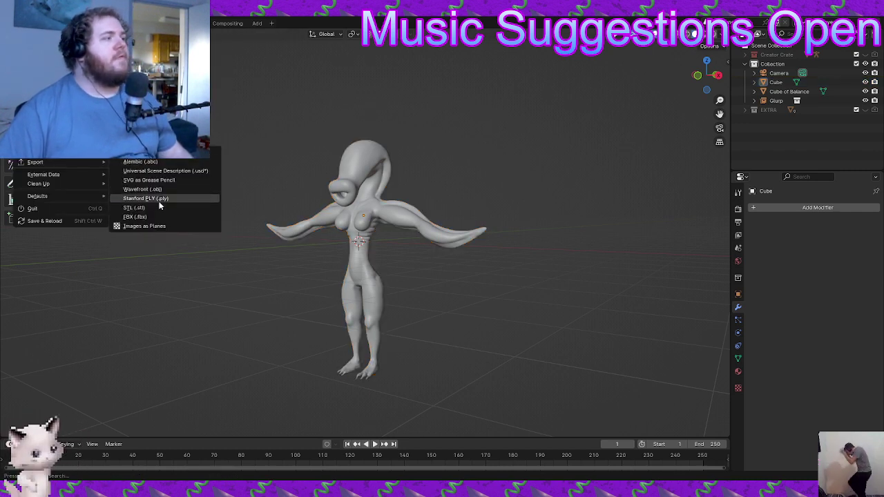
click(150, 189)
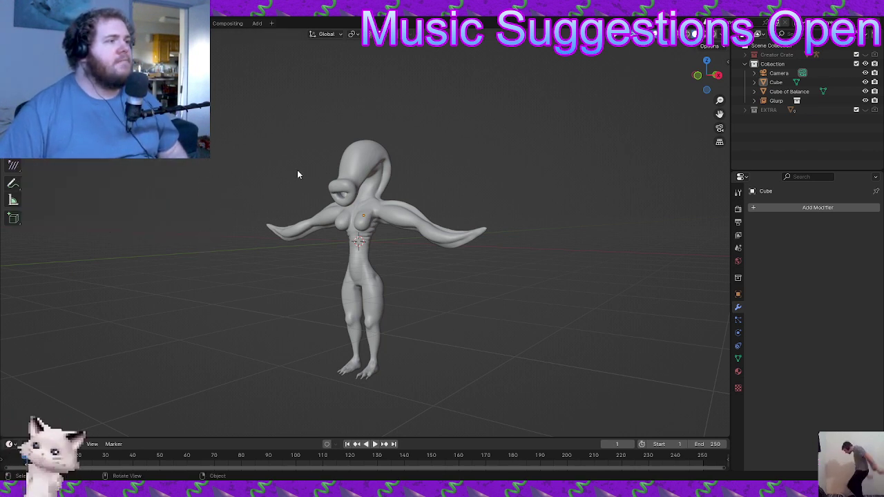
middle_drag(393, 230, 465, 238)
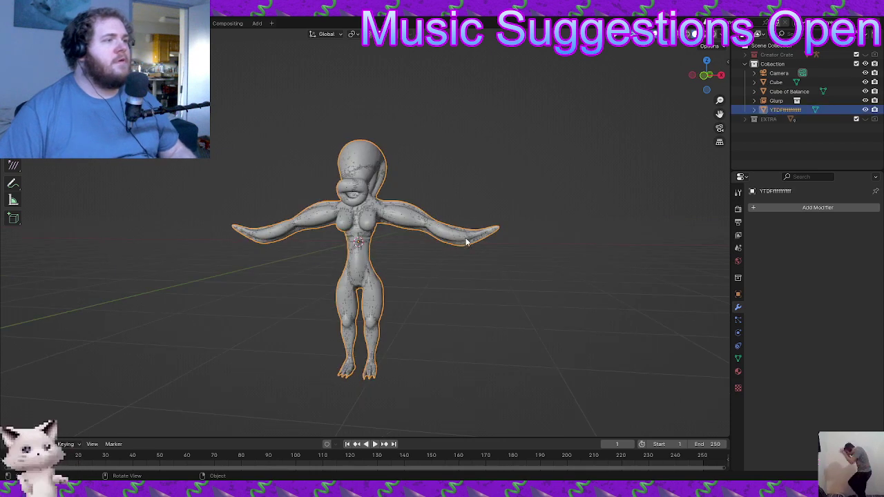
scroll(409, 199, up, 4)
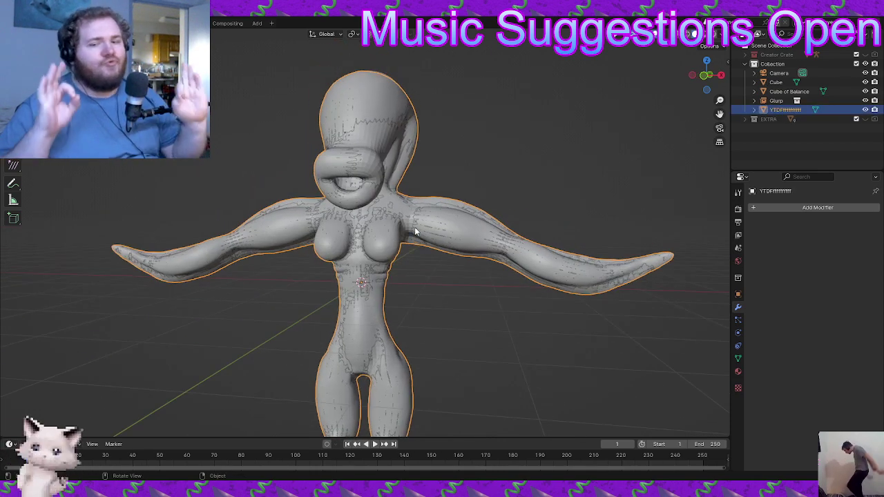
click(416, 231)
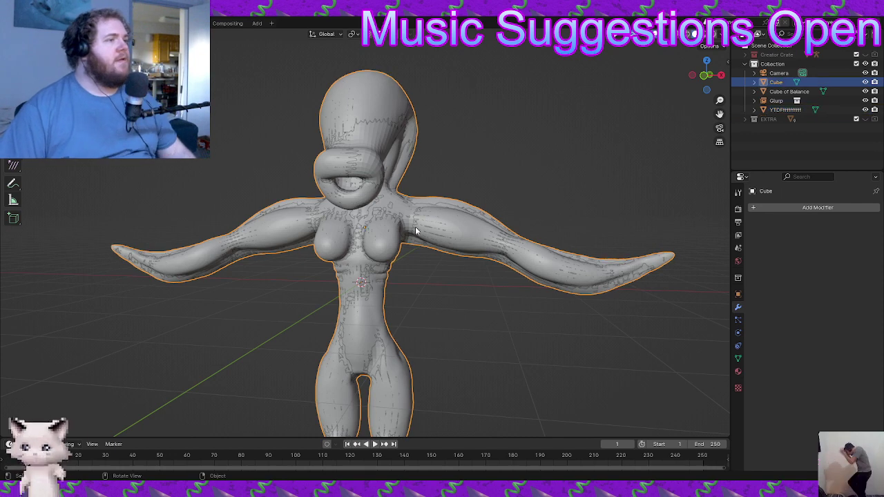
key(shift+d)
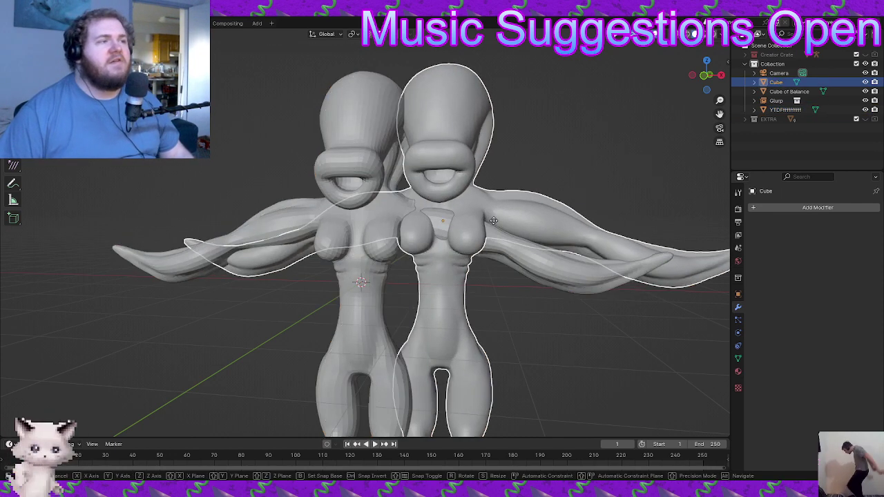
right_click(495, 230)
- Add a Multiresolution modifier to the remeshed body and subdivide it to level 2
click(495, 246)
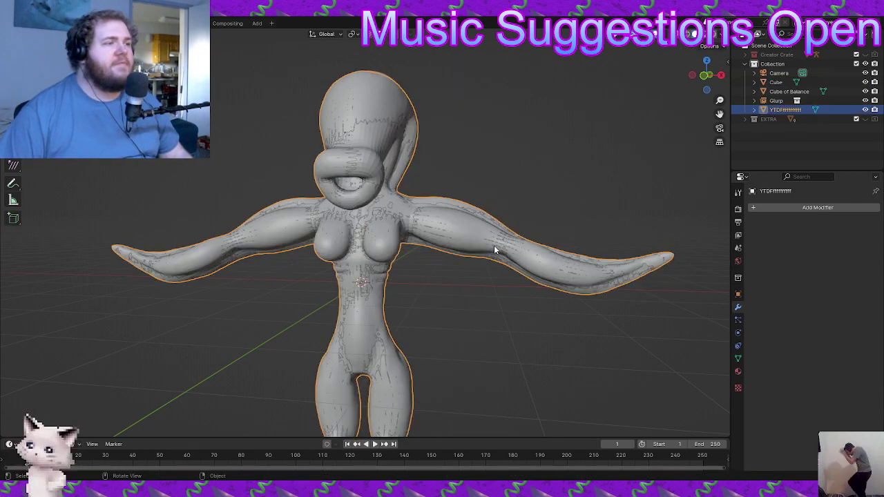
click(768, 208)
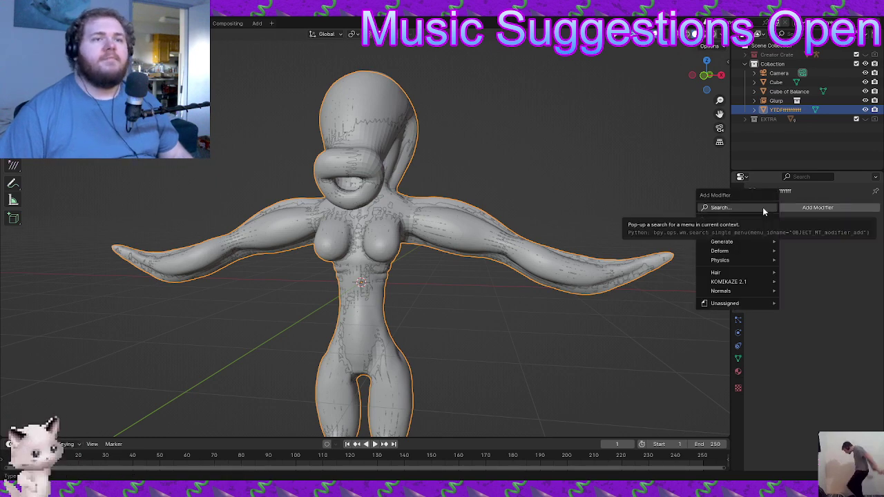
click(764, 208)
text(mu)
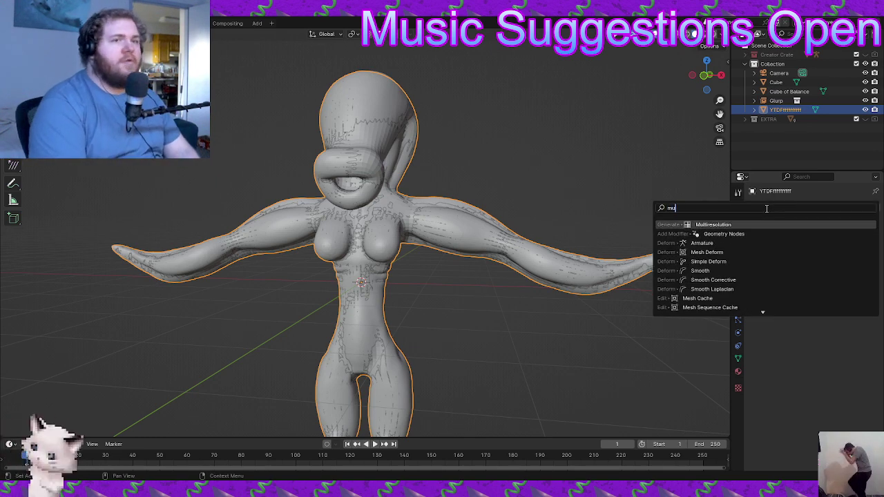
key(Return)
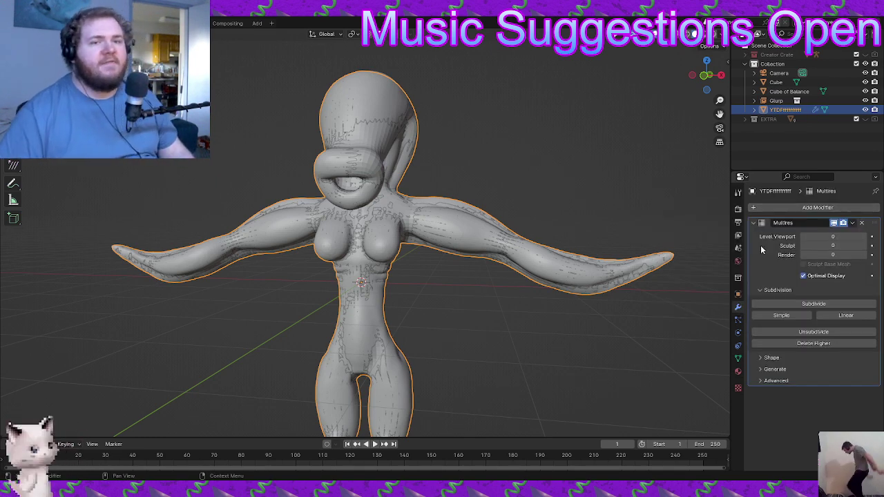
click(809, 307)
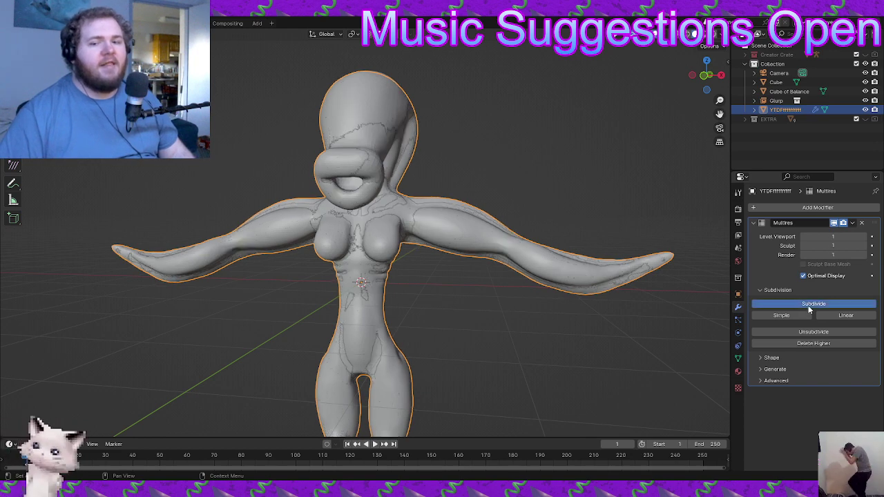
- Add a Shrinkwrap modifier to the remeshed body below the Multires modifier
click(771, 207)
click(770, 206)
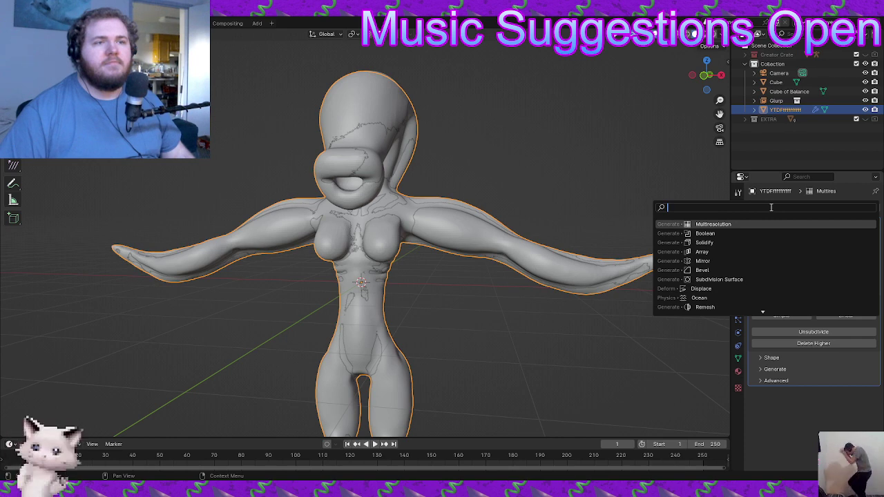
text(shri)
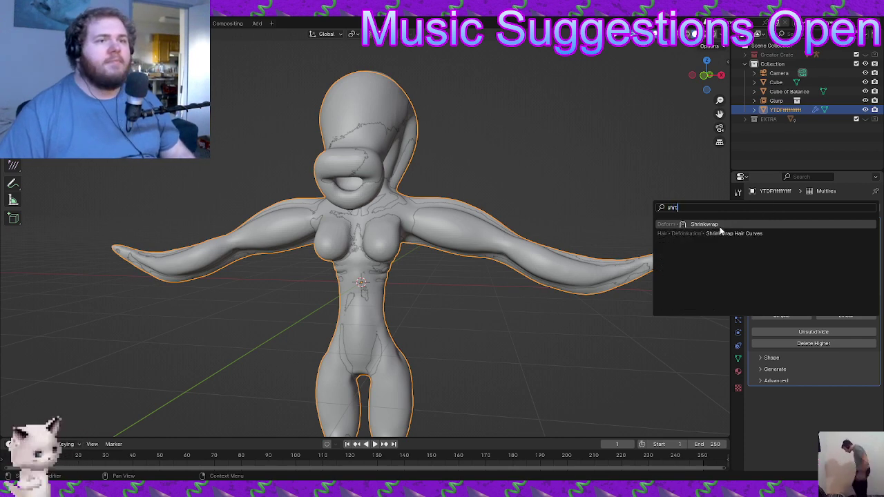
click(721, 228)
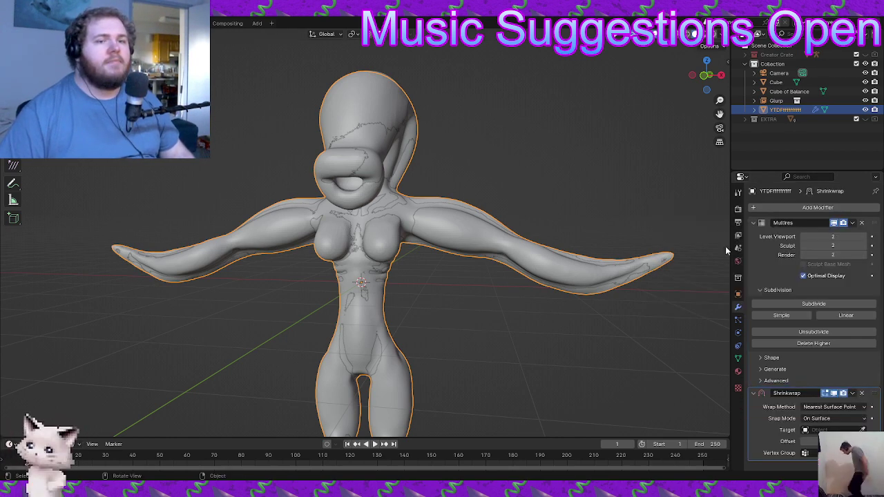
- Set the Shrinkwrap's wrap method to Project with the Cube sculpt as target, and apply the modifier
click(825, 408)
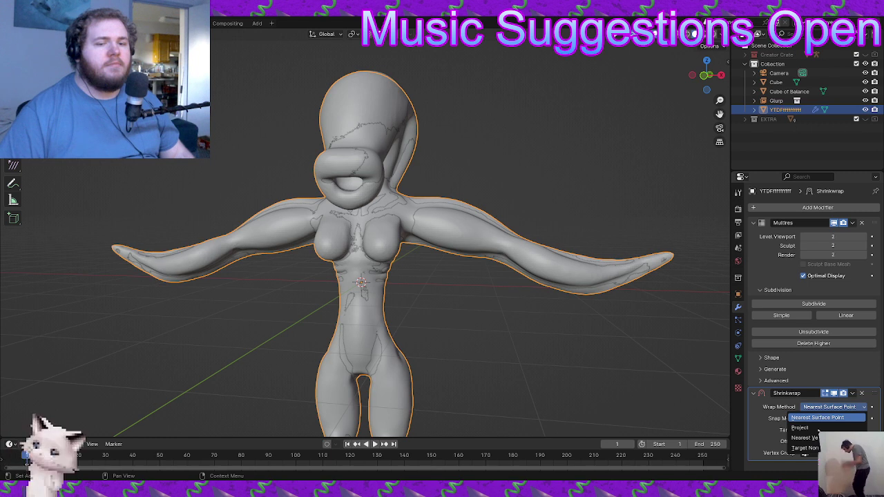
click(809, 428)
scroll(773, 413, down, 3)
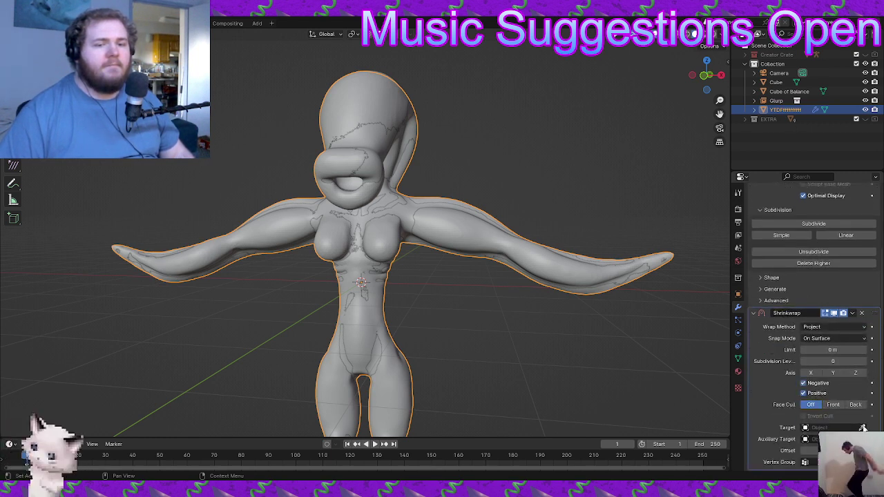
click(482, 233)
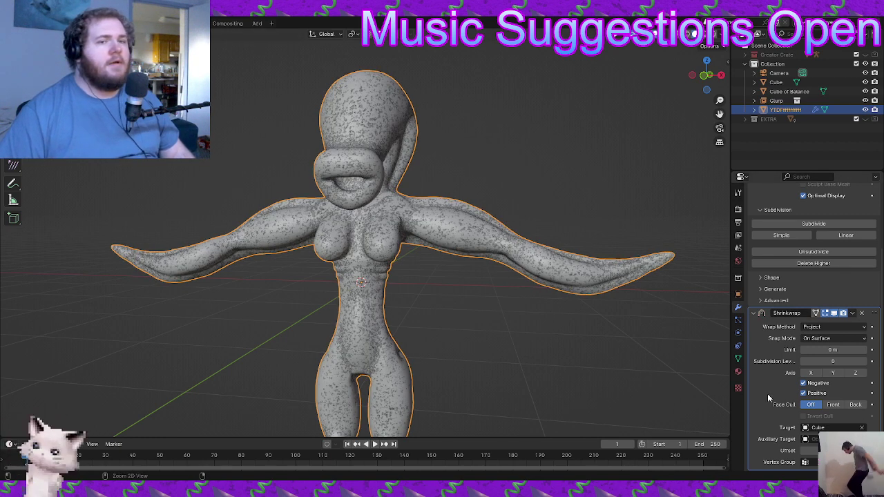
key(ctrl+a)
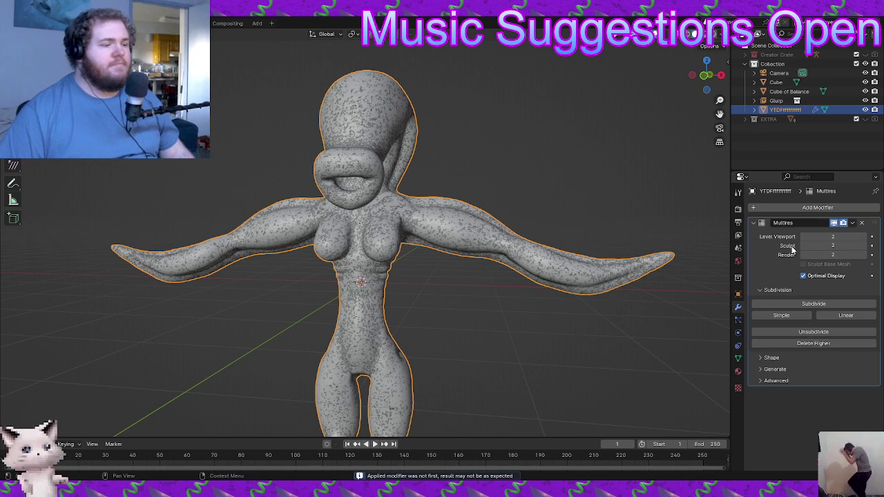
- Hide the original Cube sculpt so that the projected body stands alone
click(865, 82)
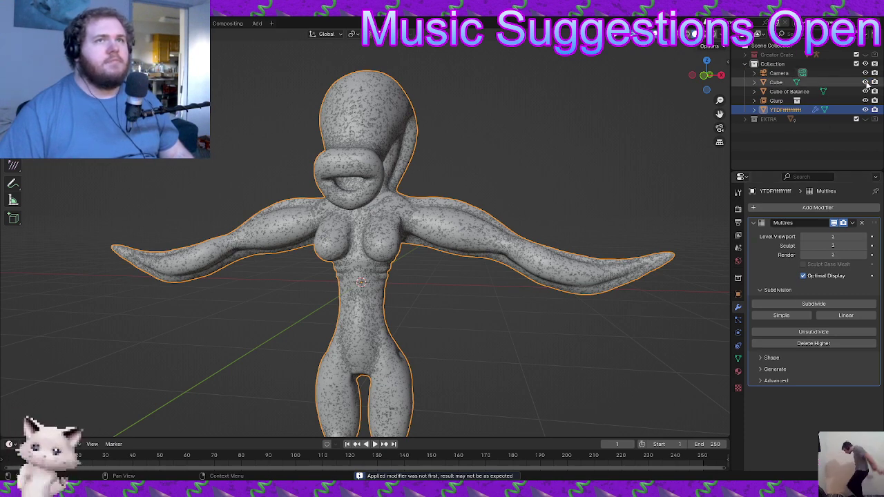
middle_drag(387, 228, 315, 235)
shift+middle_drag(397, 230, 405, 164)
middle_drag(405, 165, 439, 174)
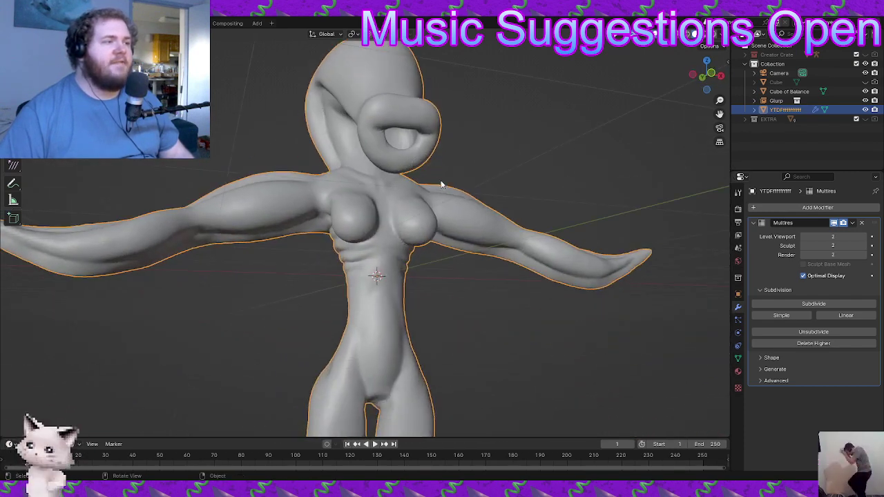
- Shade the projected body smooth and deselect it
scroll(435, 220, up, 2)
middle_drag(434, 224, 512, 236)
right_click(411, 222)
click(410, 222)
scroll(511, 240, down, 4)
key(alt+a)
scroll(436, 276, up, 4)
middle_drag(436, 276, 447, 250)
shift+middle_drag(447, 249, 434, 235)
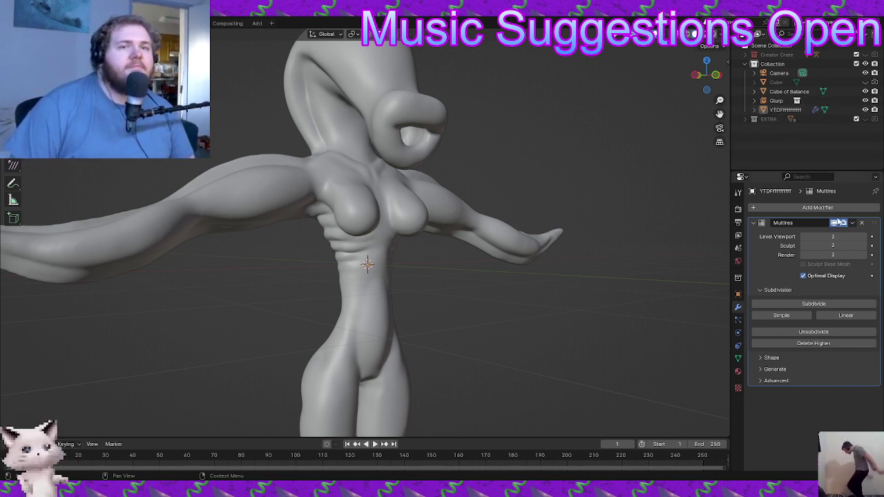
- Compare the body with the Multires modifier's viewport display off and on
click(836, 224)
click(835, 223)
click(835, 223)
click(835, 223)
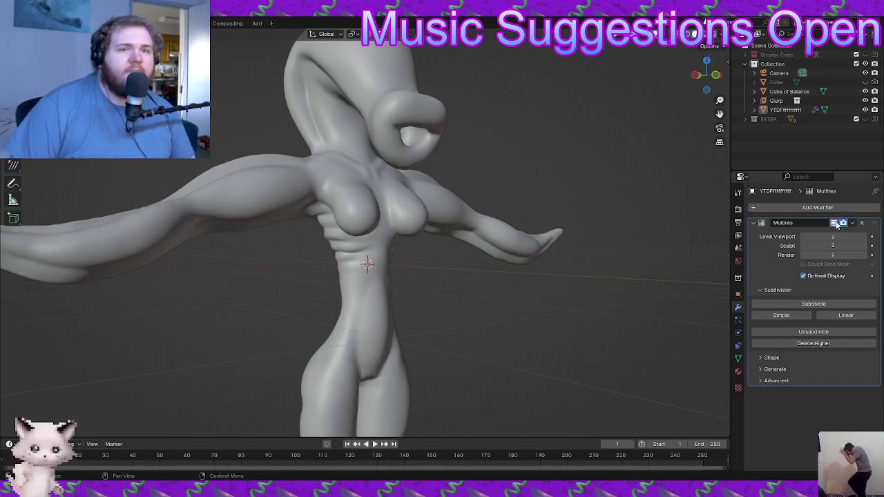
- Select the body and open it in the Sculpting workspace at the upper head
mouse_move(420, 187)
middle_down()
mouse_move(335, 198)
mouse_move(366, 195)
mouse_move(355, 201)
mouse_move(379, 172)
mouse_move(480, 189)
mouse_move(554, 151)
mouse_move(412, 176)
mouse_move(478, 171)
mouse_move(459, 180)
mouse_move(399, 168)
mouse_move(415, 290)
mouse_move(466, 321)
mouse_move(396, 198)
middle_up()
click(396, 198)
scroll(395, 197, down, 5)
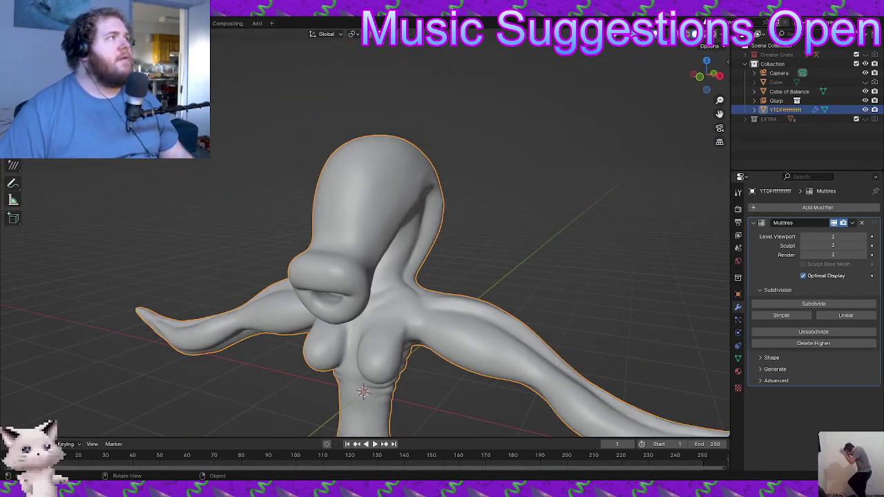
click(159, 23)
scroll(324, 222, up, 5)
mouse_move(325, 221)
middle_down()
mouse_move(370, 232)
mouse_move(378, 249)
middle_up()
scroll(377, 249, up, 2)
scroll(378, 249, up, 4)
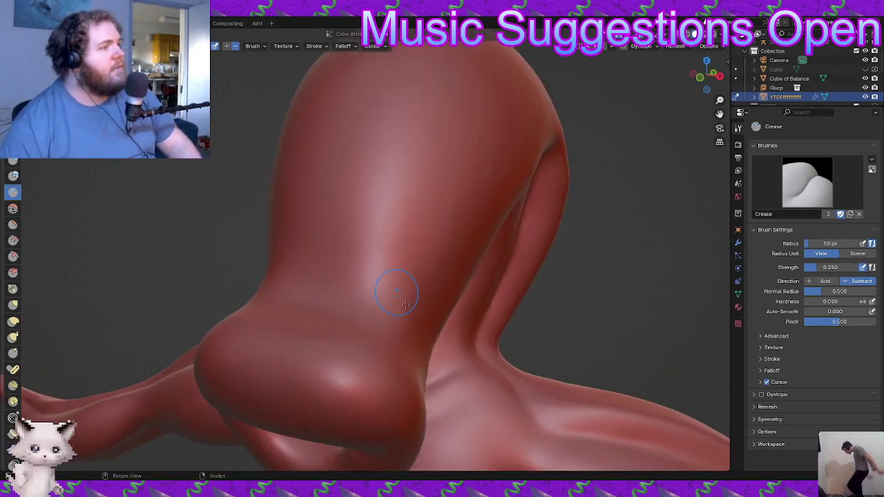
- Try several Crease brush strokes along the front of the head above the snout
drag(376, 283, 429, 204)
middle_drag(448, 204, 457, 226)
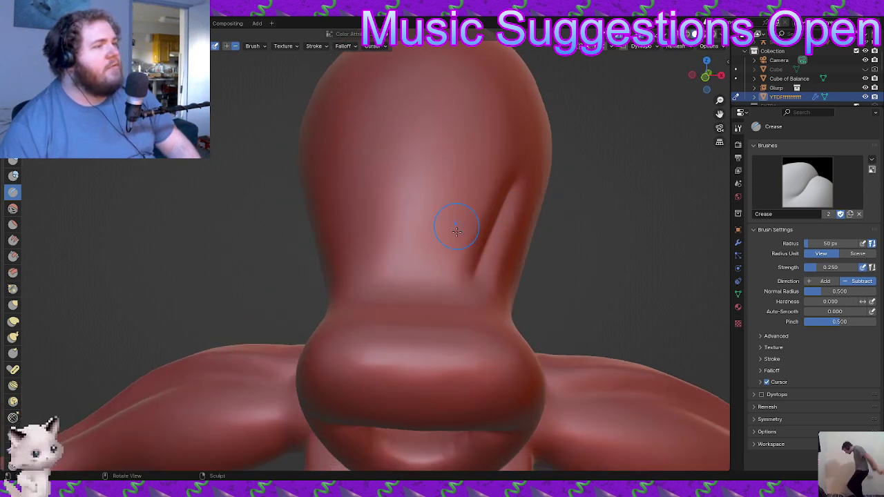
mouse_move(444, 232)
mouse_down()
mouse_move(416, 124)
mouse_move(419, 149)
mouse_up()
drag(389, 189, 379, 103)
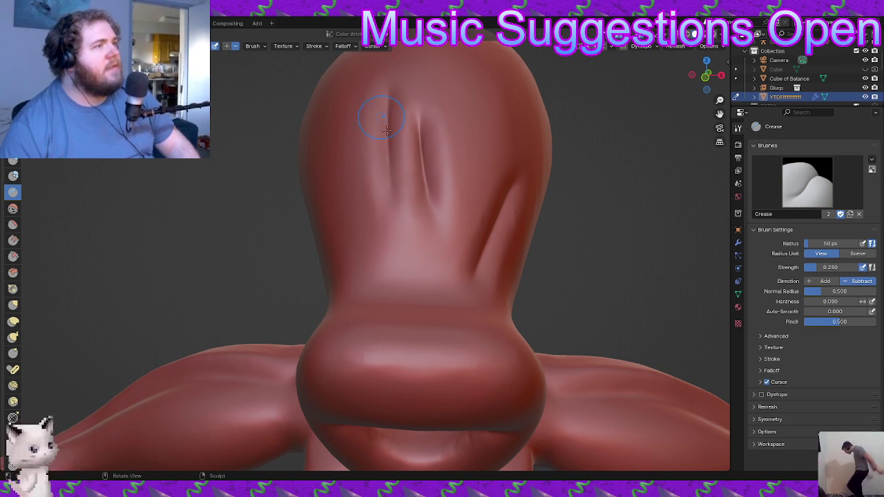
drag(348, 141, 365, 219)
mouse_move(364, 220)
middle_down()
mouse_move(352, 306)
mouse_move(325, 308)
mouse_move(363, 308)
middle_up()
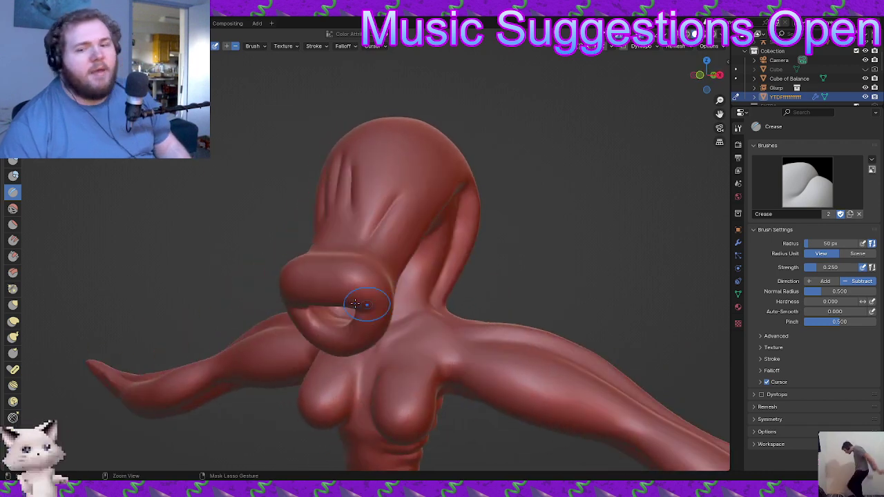
- Undo all the crease strokes on the head
key(ctrl+z)
key(ctrl+z)
key(ctrl+z)
key(ctrl+z)
key(ctrl+z)
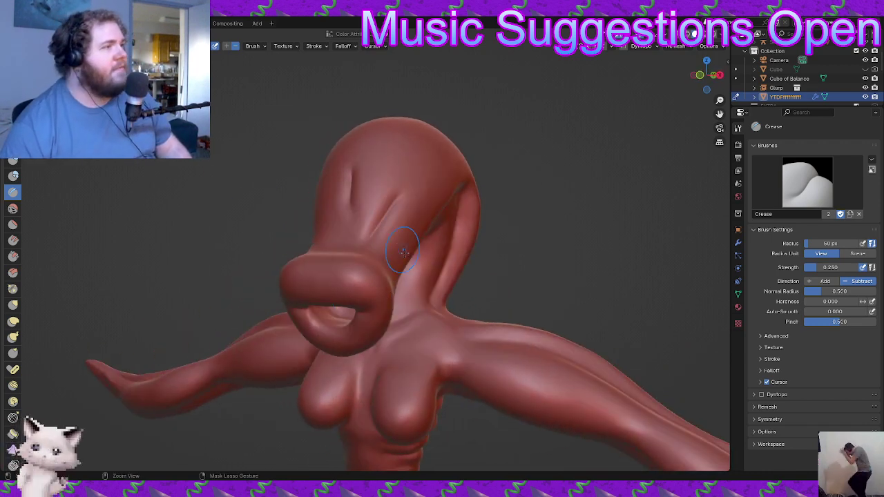
key(ctrl+Tab)
ctrl+middle_drag(402, 290, 358, 240)
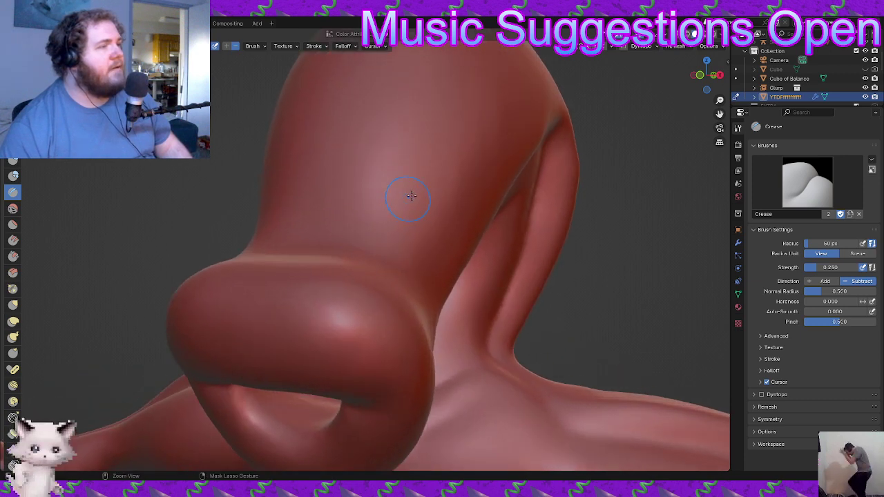
mouse_move(454, 213)
middle_down()
mouse_move(477, 215)
mouse_move(450, 266)
mouse_move(390, 259)
mouse_move(396, 252)
middle_up()
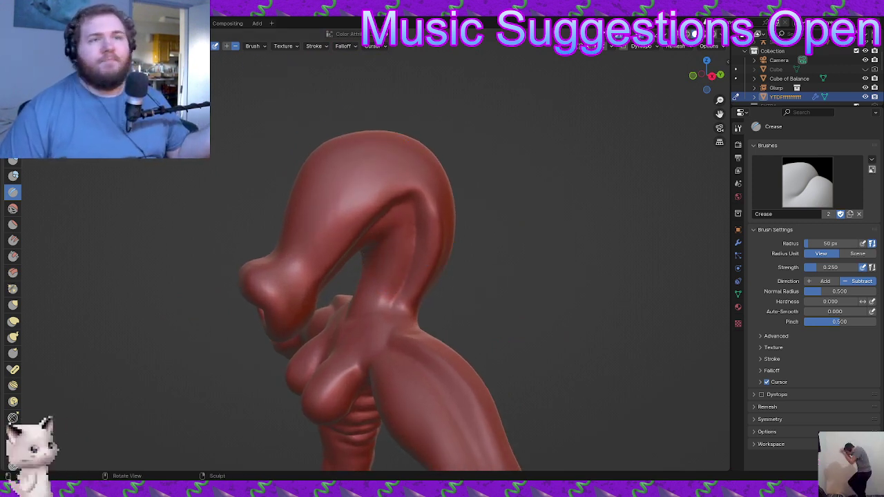
- Return to the Layout workspace and deselect the body
click(99, 24)
mouse_move(391, 207)
ctrl+middle_down()
mouse_move(410, 305)
mouse_move(398, 268)
ctrl+middle_up()
click(397, 268)
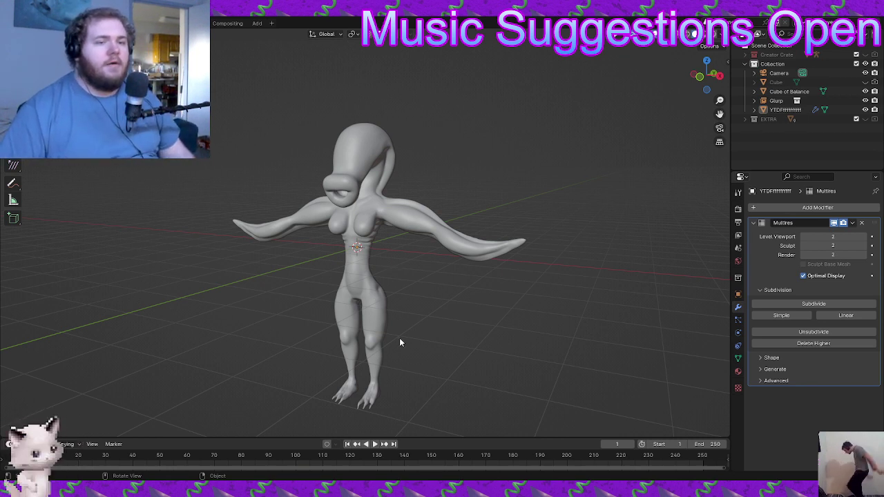
- Add a basis shape key and one further shape key to the body
click(737, 359)
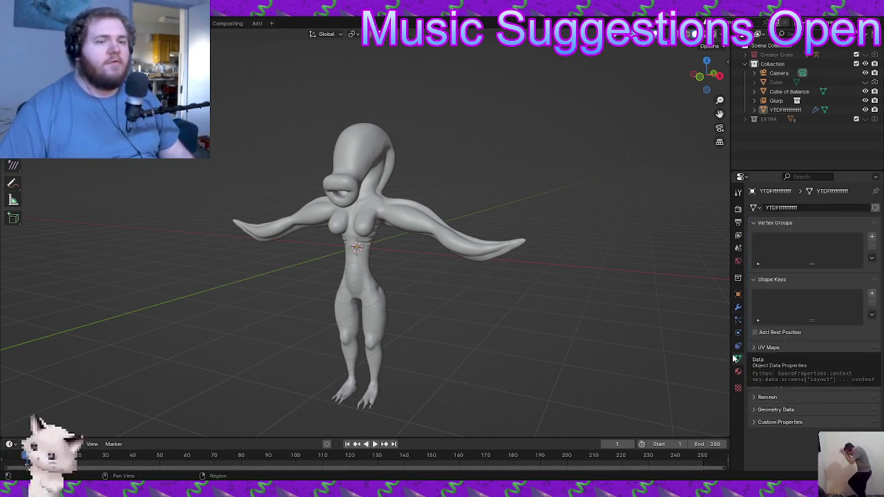
scroll(488, 195, up, 6)
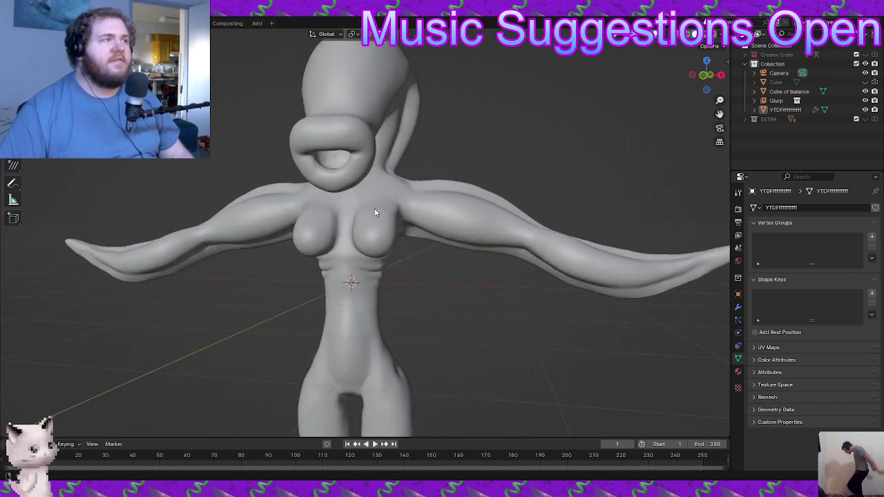
middle_drag(372, 196, 382, 271)
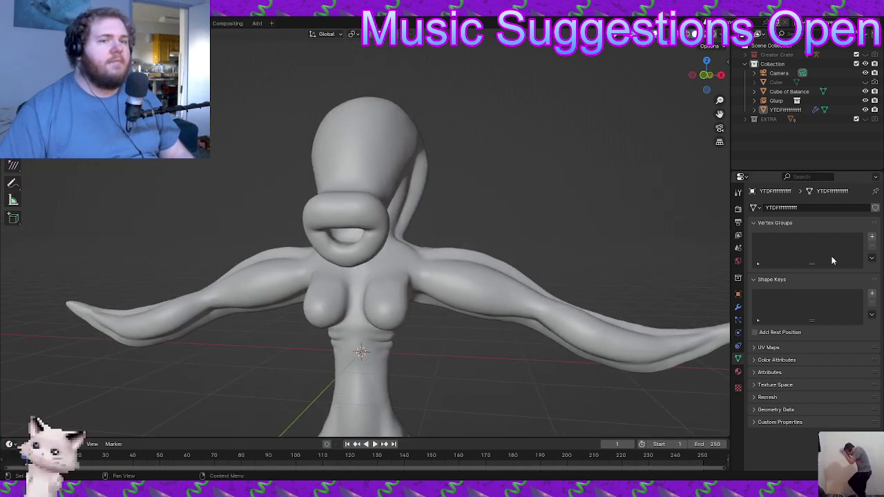
click(872, 294)
click(872, 295)
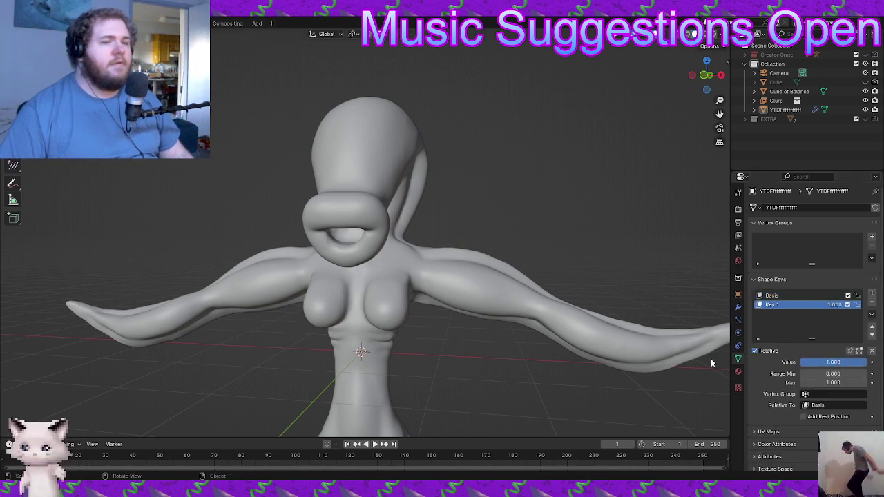
- Turn off the Multires modifier's viewport display on the body
shift+middle_drag(453, 277, 489, 293)
scroll(591, 272, up, 2)
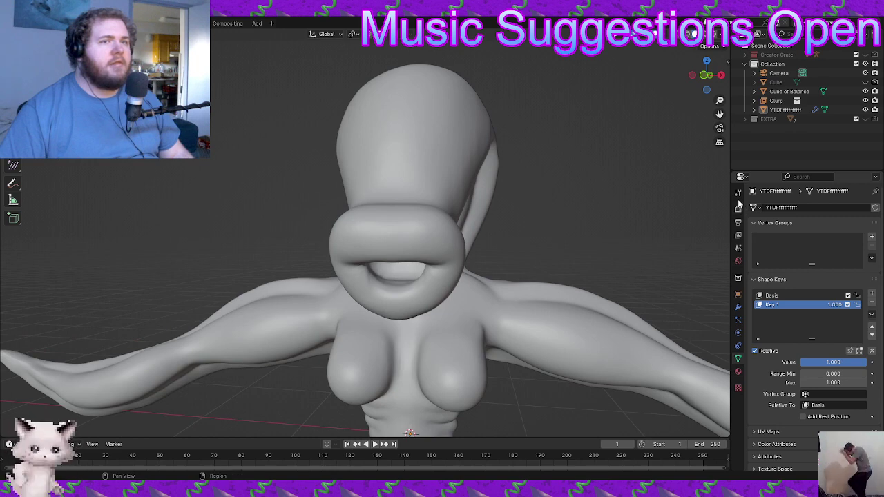
click(739, 307)
click(831, 225)
- Select the body and switch it to Sculpt Mode
middle_drag(462, 274, 490, 258)
click(481, 218)
scroll(460, 221, up, 2)
key(ctrl+Tab)
click(413, 266)
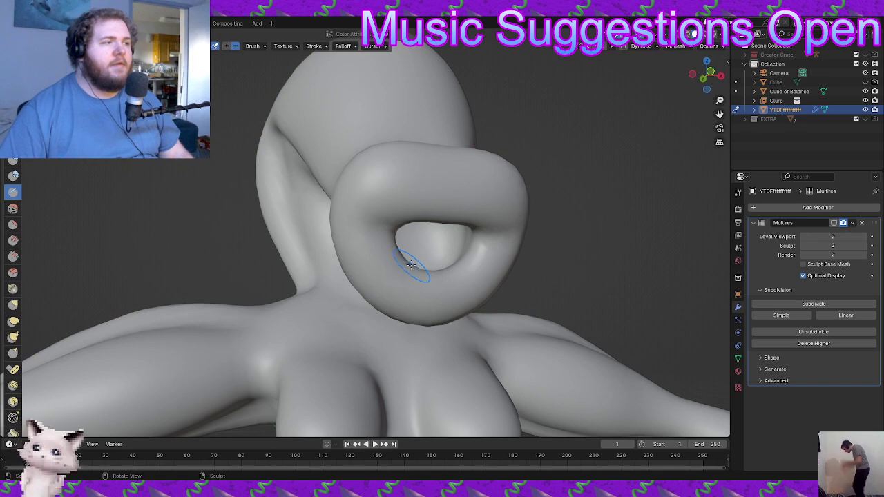
- Mask the entire upper lip with the Mask brush, covering its underside and front
click(11, 323)
scroll(339, 286, down, 3)
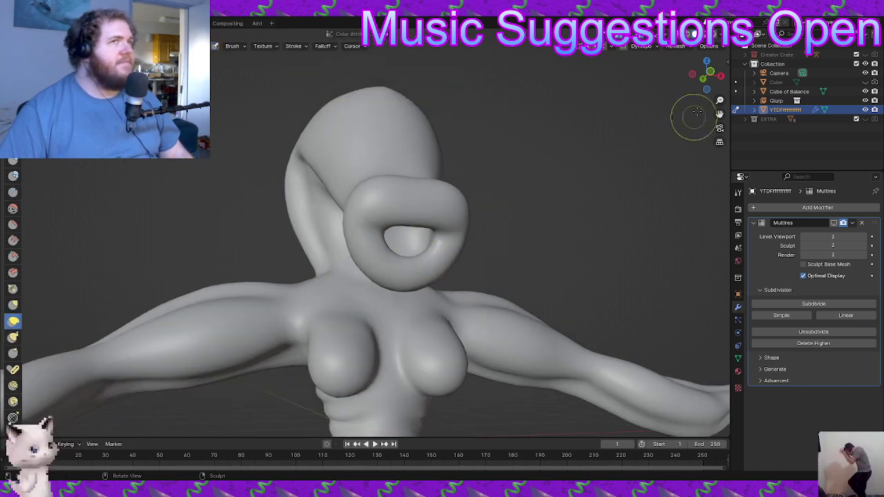
middle_drag(467, 182, 75, 290)
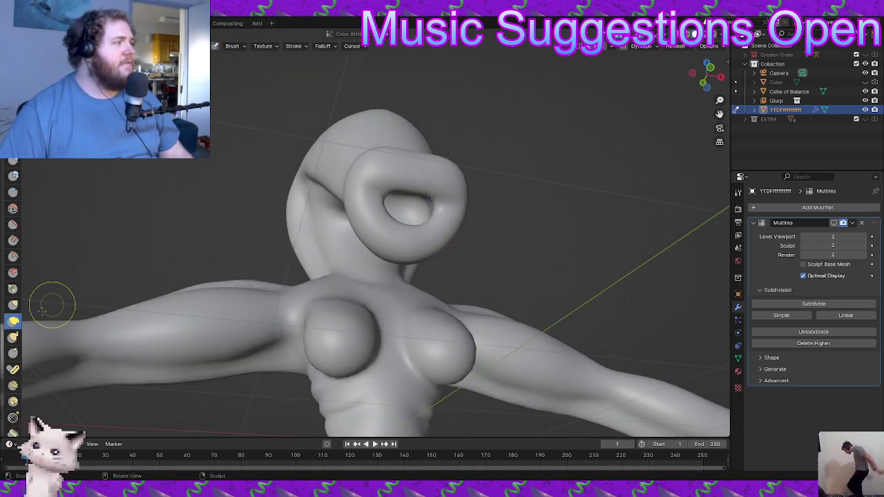
scroll(10, 283, down, 3)
scroll(8, 283, down, 4)
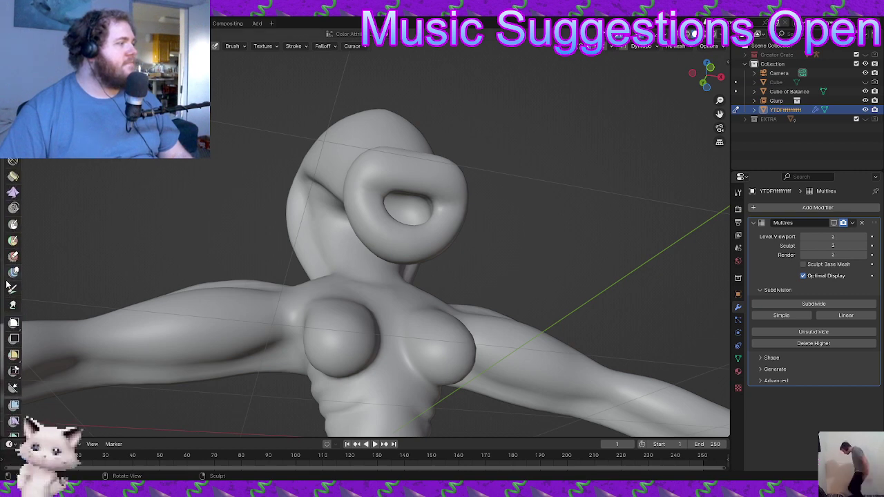
click(13, 225)
mouse_move(438, 189)
middle_down()
mouse_move(406, 166)
mouse_move(397, 126)
mouse_move(376, 168)
middle_up()
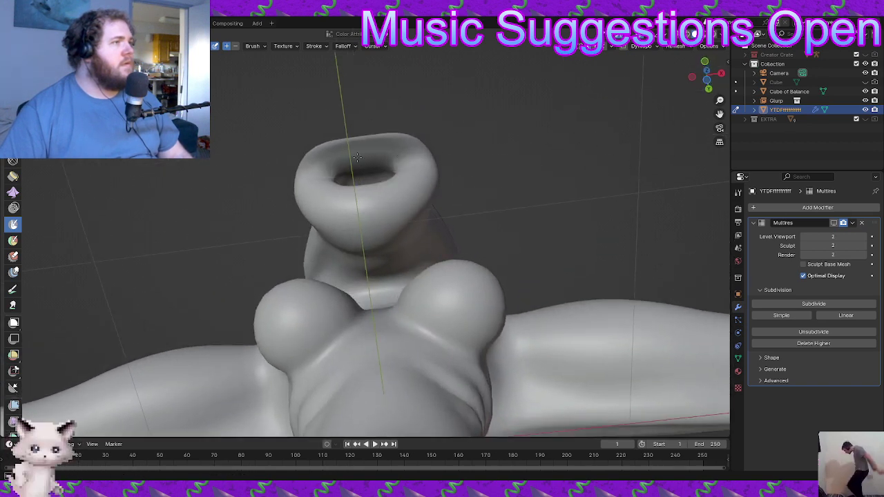
drag(363, 149, 375, 150)
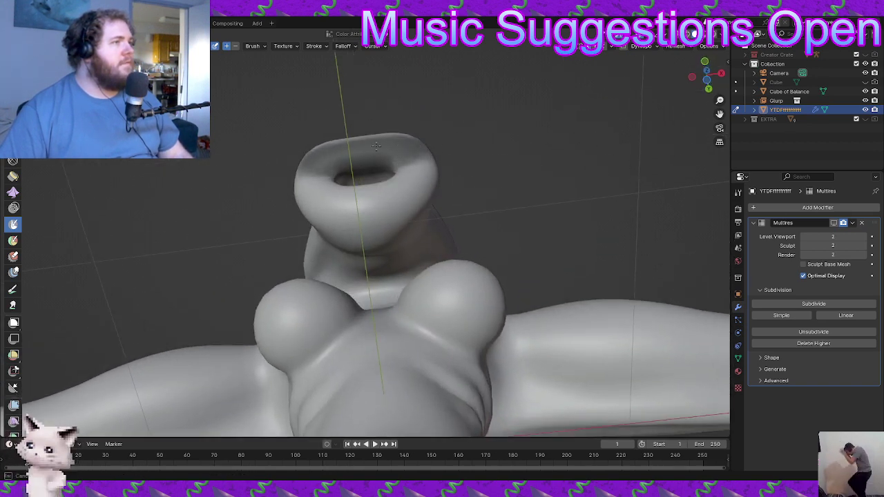
mouse_move(371, 132)
middle_down()
mouse_move(394, 221)
mouse_move(428, 191)
middle_up()
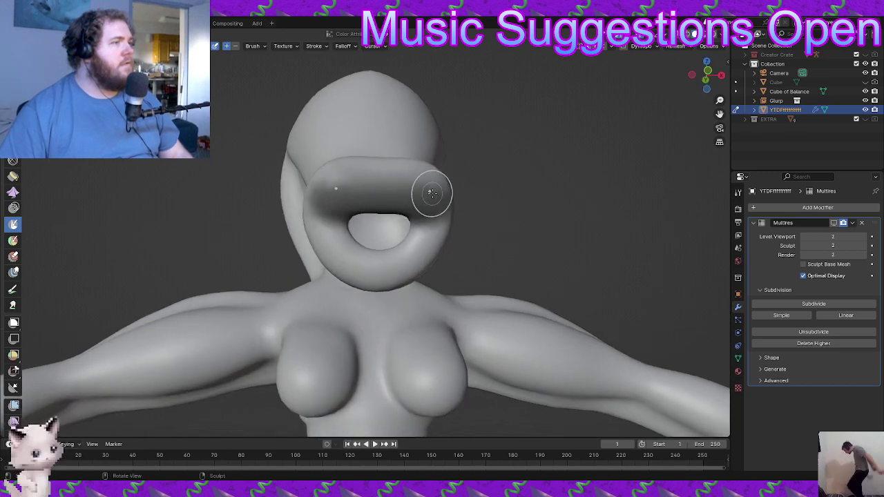
drag(387, 195, 392, 182)
- Try to reshape the unmasked lower lip with the Elastic Deform brush, and clear the upper lip's mask
scroll(11, 194, up, 5)
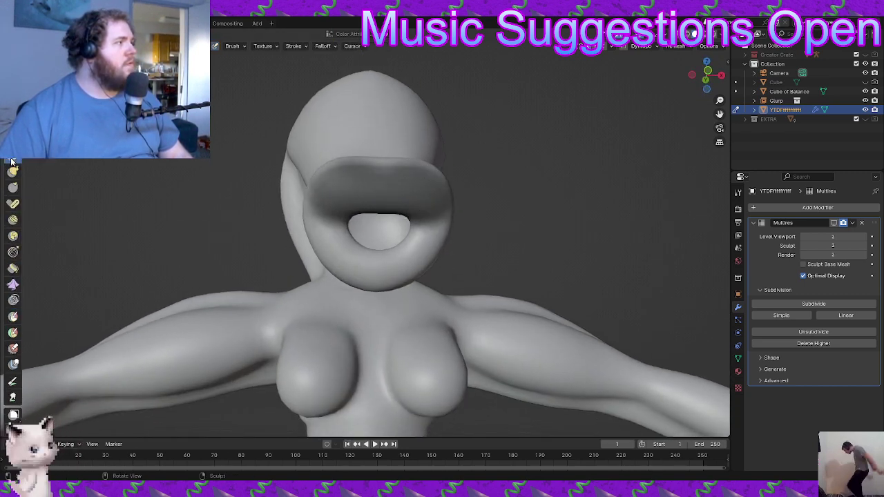
click(11, 163)
scroll(355, 237, down, 4)
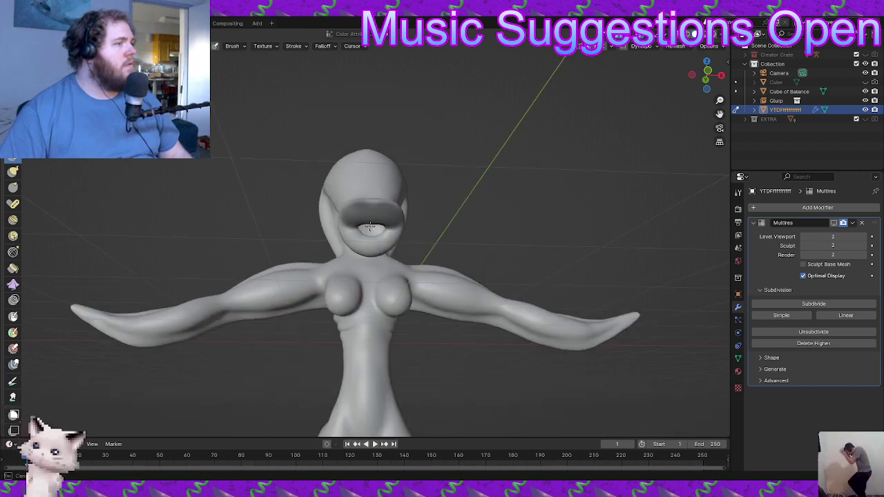
scroll(373, 237, up, 3)
middle_drag(373, 236, 234, 222)
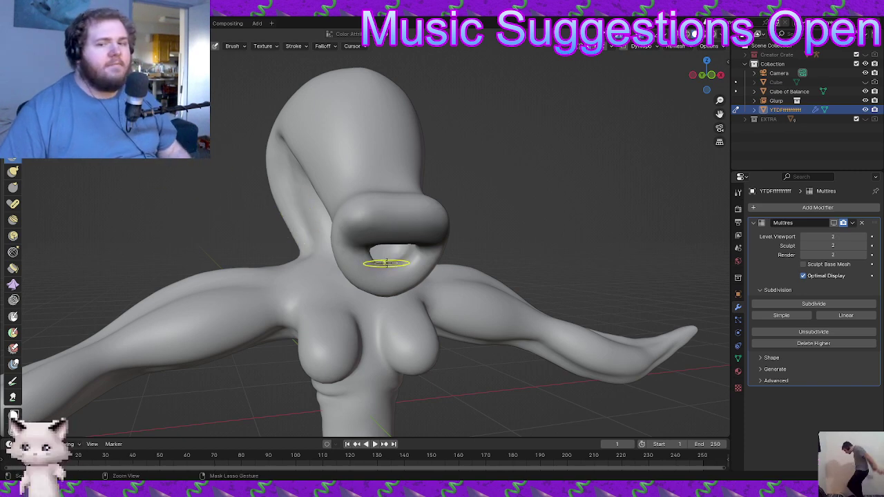
middle_drag(394, 283, 391, 223)
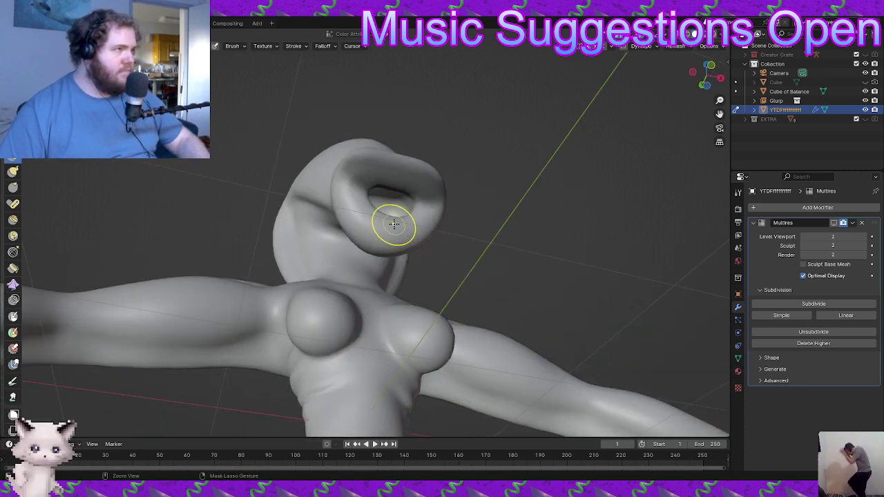
key(alt+m)
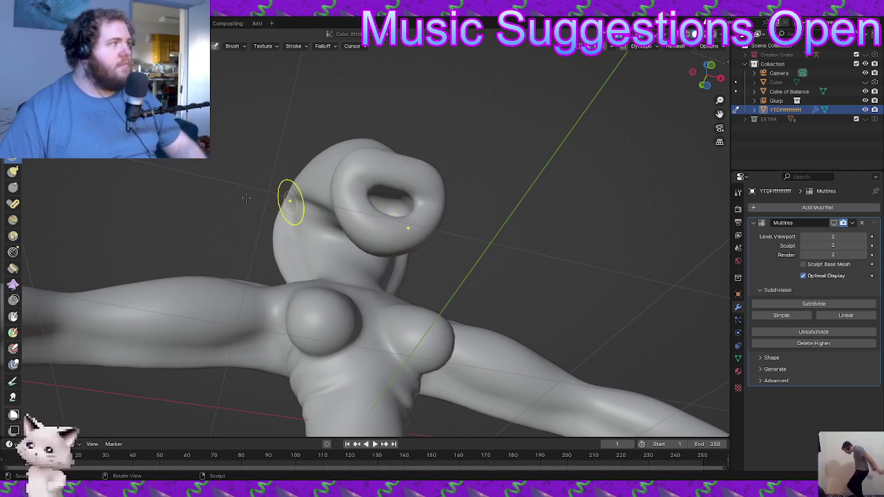
- Try to mask the lower lip with the Mask brush on the full body, and undo the strokes
click(13, 316)
middle_drag(450, 295, 403, 263)
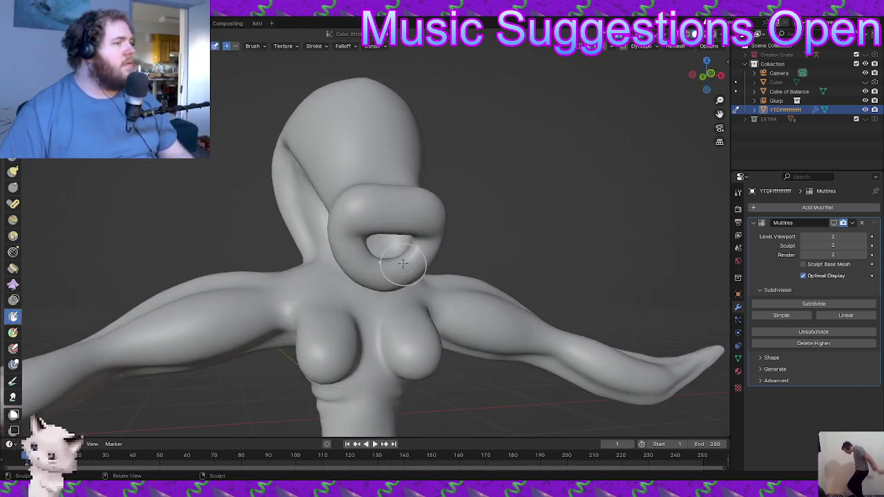
mouse_move(402, 252)
mouse_down()
mouse_move(391, 261)
mouse_move(417, 253)
mouse_up()
middle_drag(419, 253, 406, 274)
mouse_move(406, 274)
mouse_down()
mouse_move(393, 268)
mouse_move(415, 270)
mouse_up()
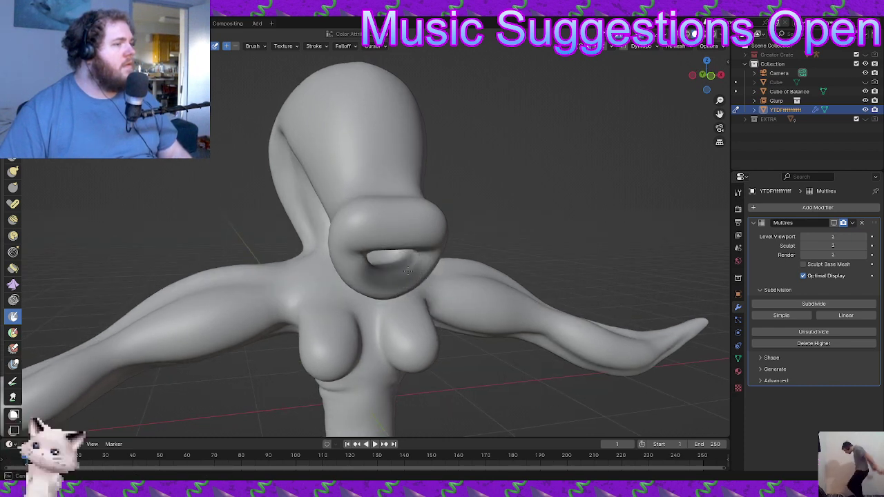
middle_drag(404, 271, 409, 246)
mouse_move(418, 247)
mouse_down()
mouse_move(413, 255)
mouse_move(420, 251)
mouse_up()
middle_drag(420, 252, 438, 256)
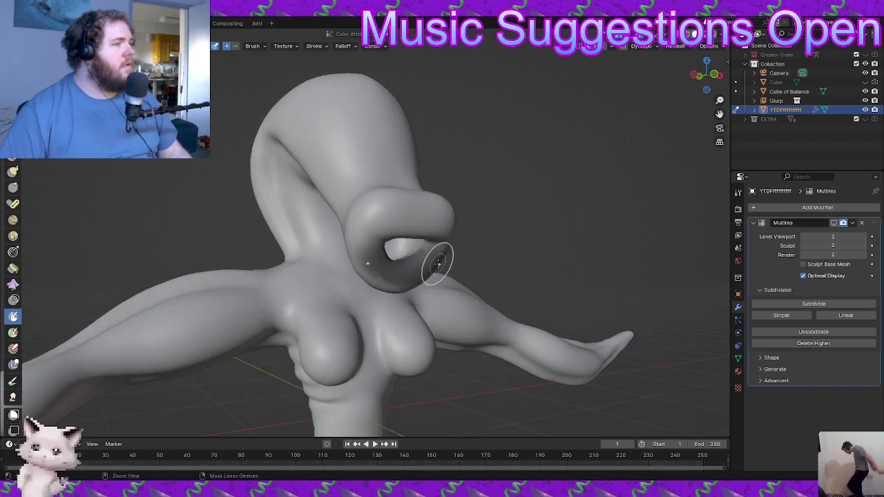
key(ctrl+z)
key(ctrl+z)
- Hide the body below the head with Box Hide from an orthographic side view
middle_drag(529, 271, 371, 266)
scroll(371, 264, down, 5)
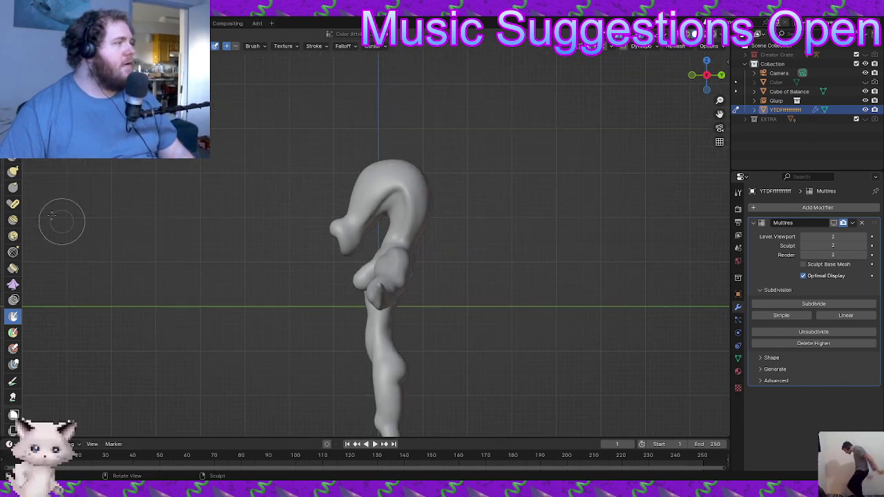
scroll(8, 228, up, 8)
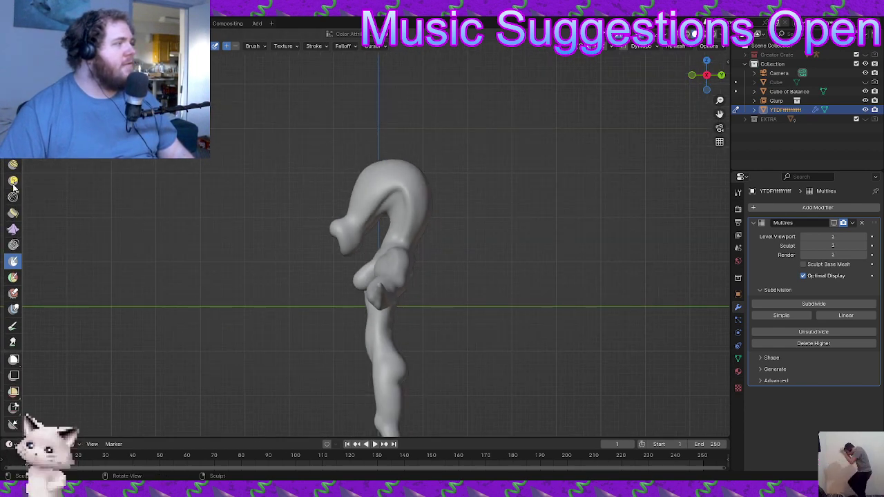
scroll(13, 190, up, 2)
scroll(13, 190, down, 10)
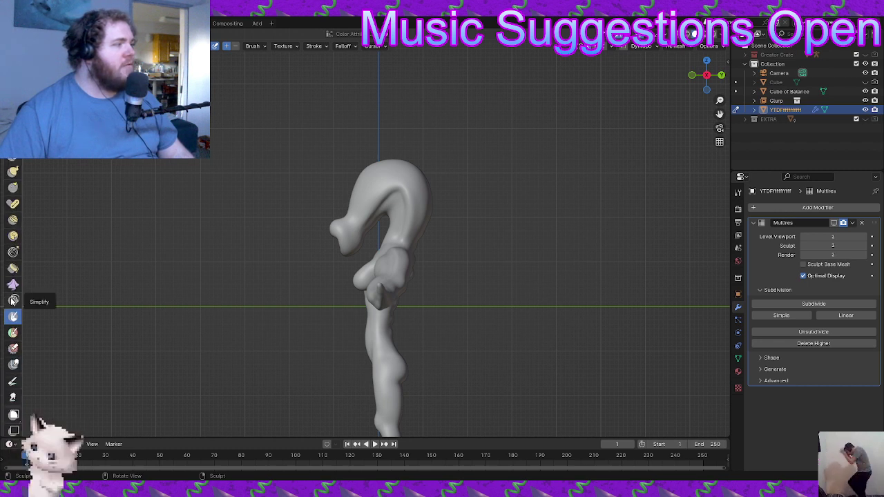
scroll(11, 295, down, 4)
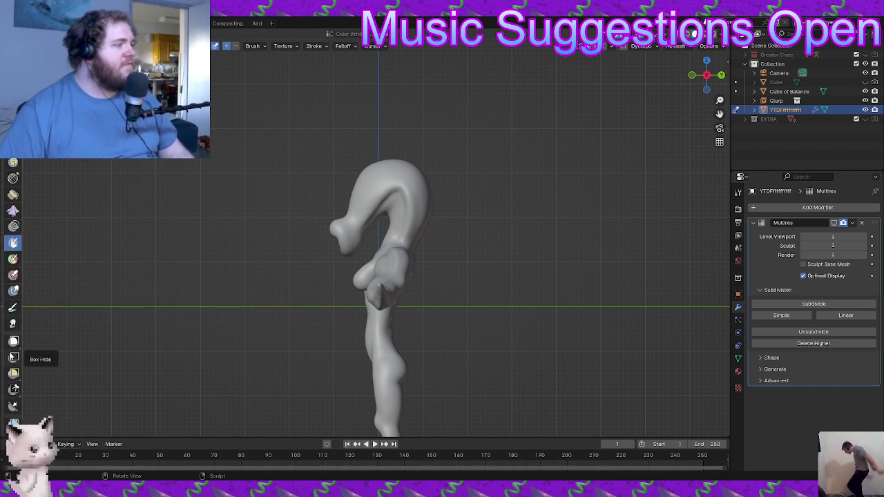
click(13, 357)
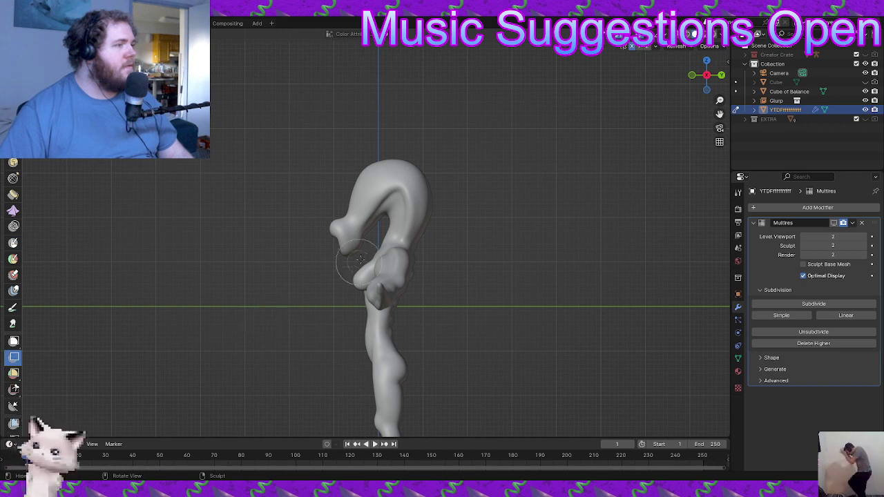
drag(362, 248, 497, 436)
drag(370, 255, 336, 306)
middle_drag(336, 306, 404, 272)
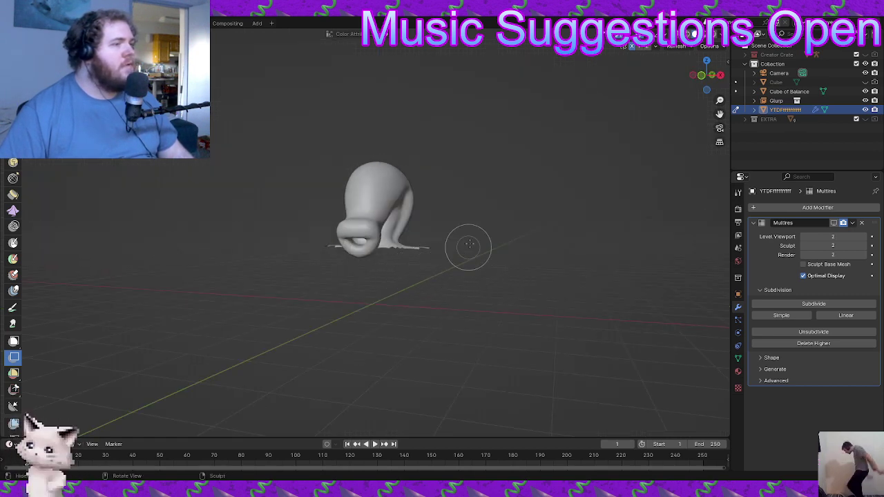
- Hide the leftover neck and shoulder geometry around the head with Box Hide
drag(445, 219, 404, 258)
middle_drag(405, 259, 377, 238)
scroll(365, 295, down, 4)
middle_drag(366, 295, 284, 259)
middle_drag(444, 297, 449, 308)
drag(457, 297, 381, 234)
middle_drag(320, 288, 346, 289)
drag(322, 253, 208, 200)
mouse_move(298, 245)
middle_down()
mouse_move(325, 261)
mouse_move(293, 258)
middle_up()
scroll(361, 258, up, 4)
mouse_move(361, 258)
middle_down()
mouse_move(403, 217)
mouse_move(412, 258)
mouse_move(364, 236)
mouse_move(408, 263)
middle_up()
scroll(412, 258, up, 4)
- Mask the whole lower lip with the Mask brush, covering its front, sides and underside
click(12, 243)
scroll(384, 251, down, 4)
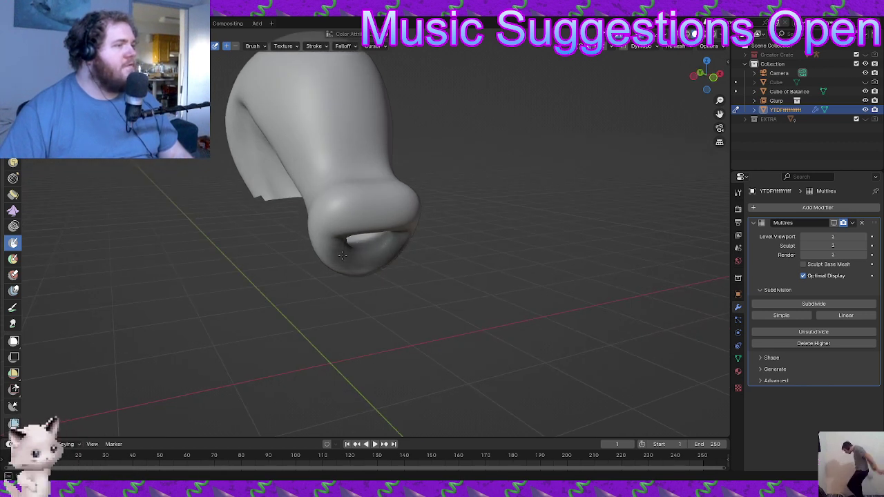
mouse_move(345, 259)
middle_down()
mouse_move(412, 235)
mouse_move(361, 249)
mouse_move(406, 264)
middle_up()
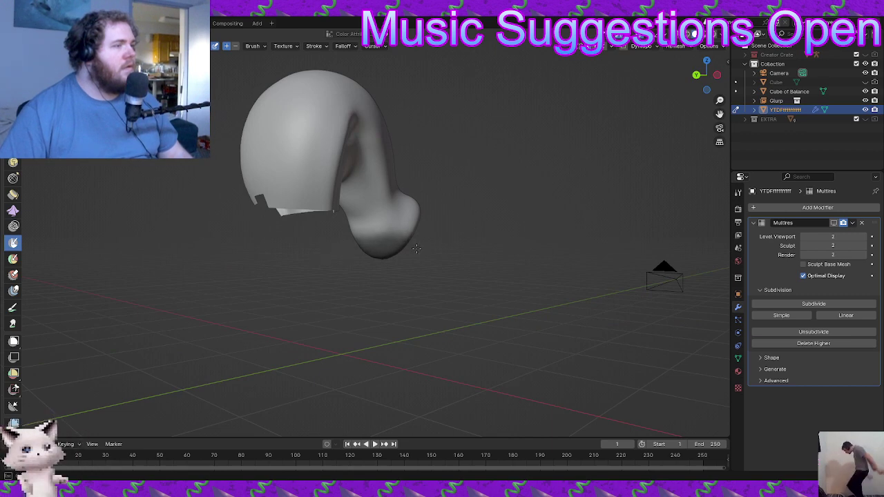
middle_drag(373, 250, 298, 247)
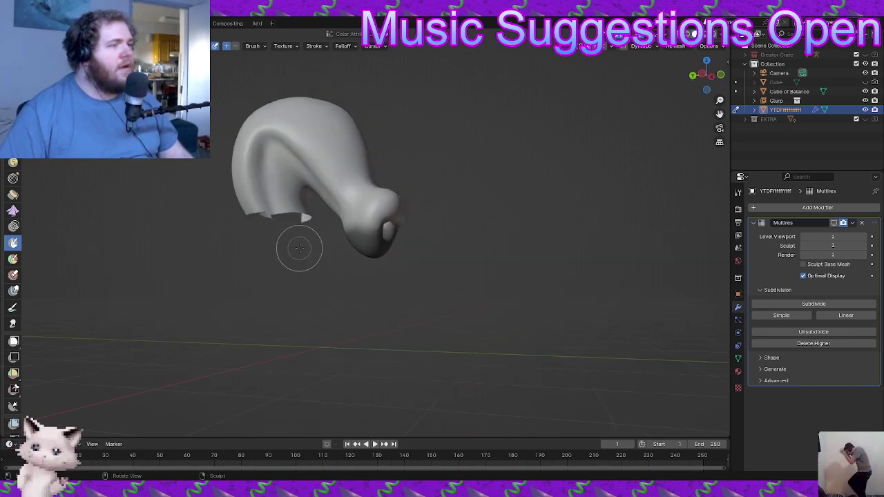
mouse_move(387, 252)
middle_down()
mouse_move(297, 253)
mouse_move(322, 241)
mouse_move(317, 256)
middle_up()
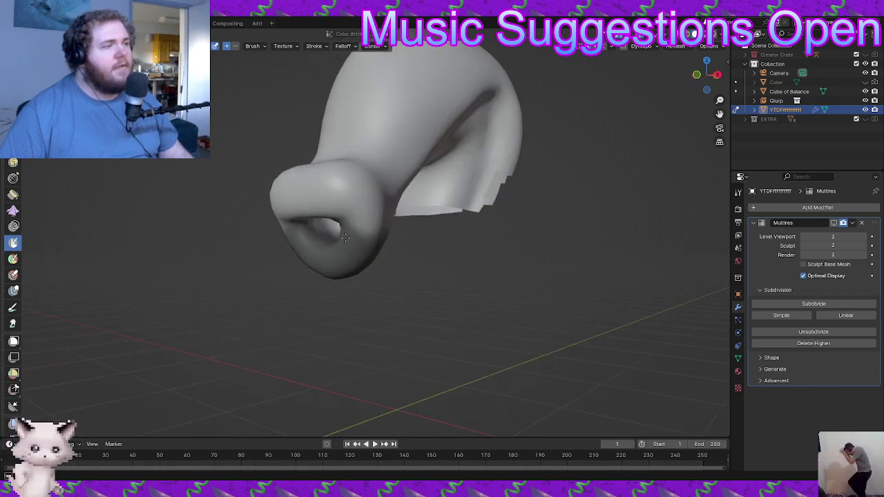
middle_drag(372, 237, 311, 240)
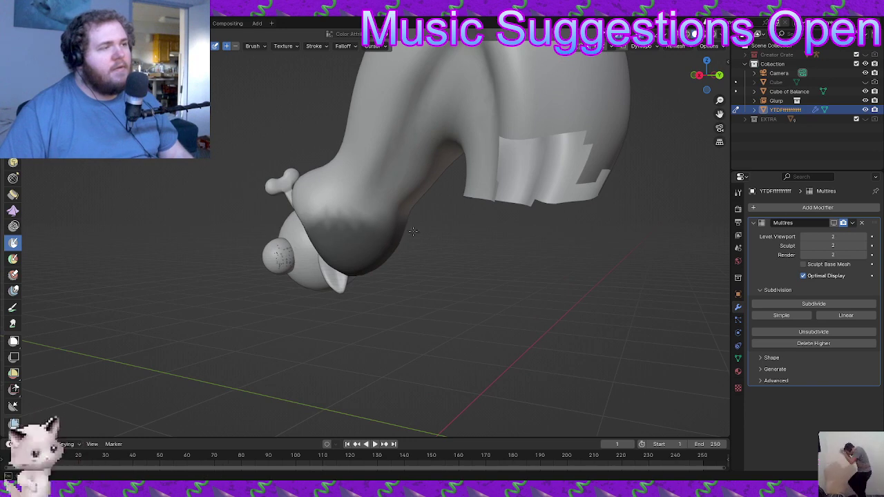
middle_drag(354, 239, 508, 241)
scroll(514, 241, down, 3)
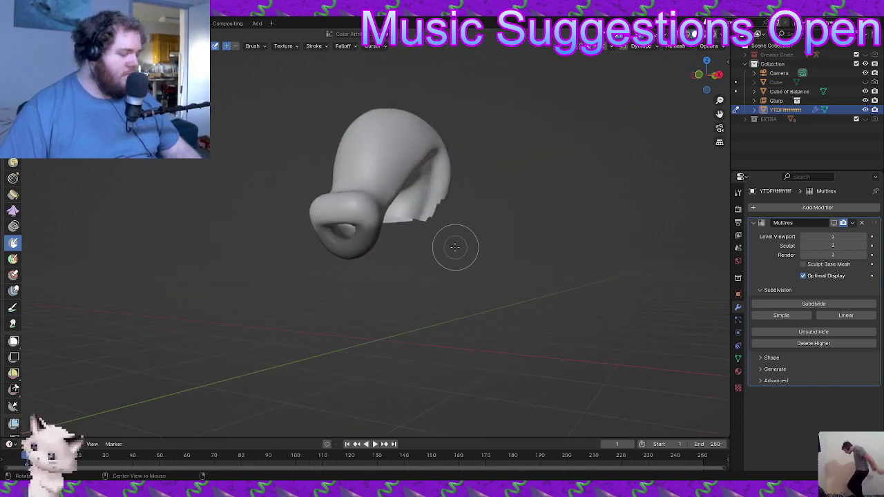
- Reveal the hidden geometry and invert the mask so only the lower lip is editable
key(alt+h)
middle_drag(439, 247, 464, 248)
scroll(464, 247, up, 2)
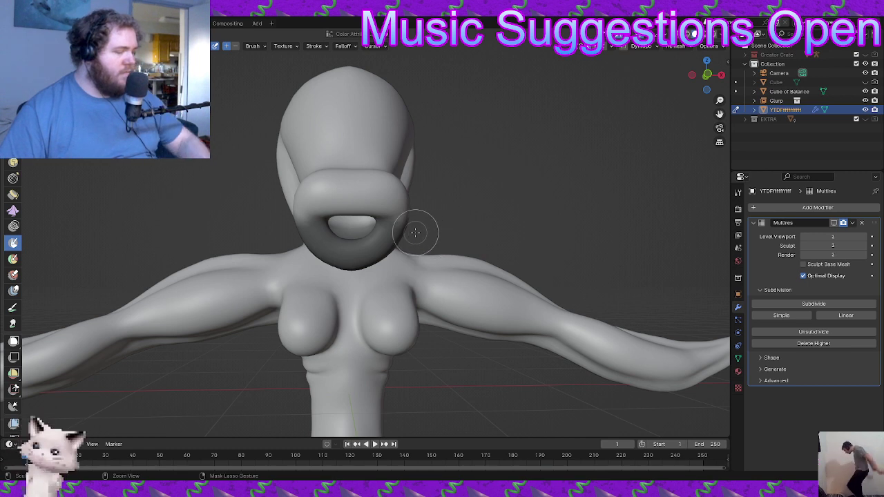
key(ctrl+i)
middle_drag(414, 233, 418, 234)
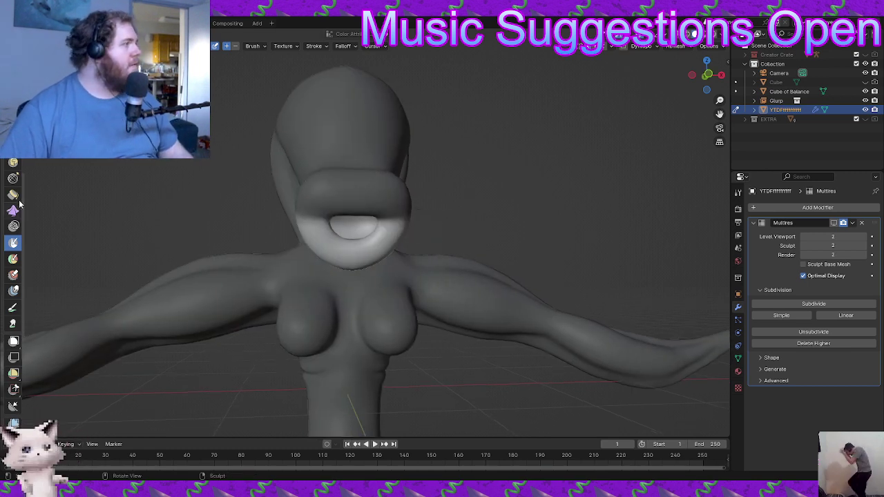
- Pull the unmasked lower lip upward against the upper lip to close the mouth
click(13, 66)
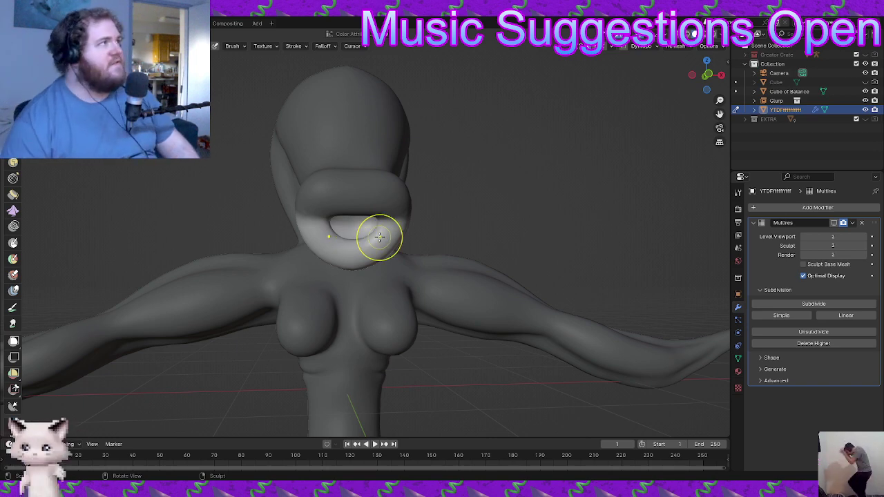
middle_drag(423, 262, 399, 268)
scroll(400, 268, up, 2)
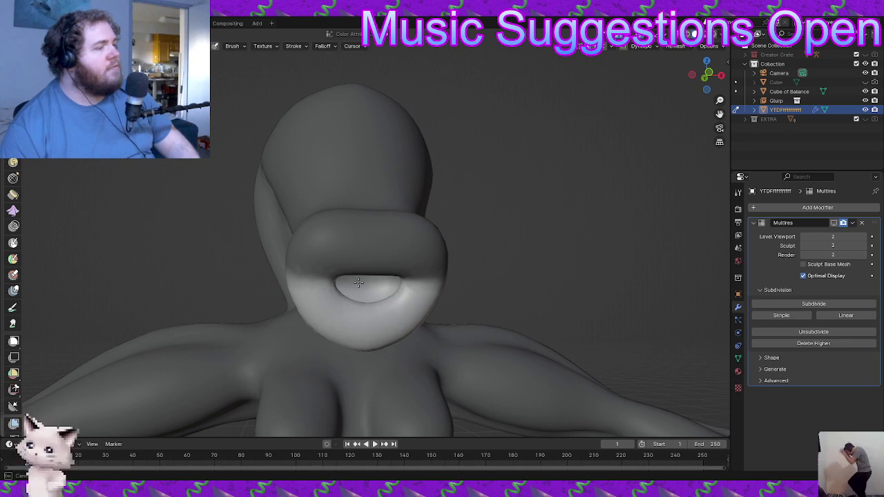
scroll(359, 310, down, 3)
mouse_move(367, 382)
middle_down()
mouse_move(409, 274)
mouse_move(371, 275)
mouse_move(361, 239)
mouse_move(371, 262)
middle_up()
scroll(408, 274, down, 2)
scroll(371, 255, up, 2)
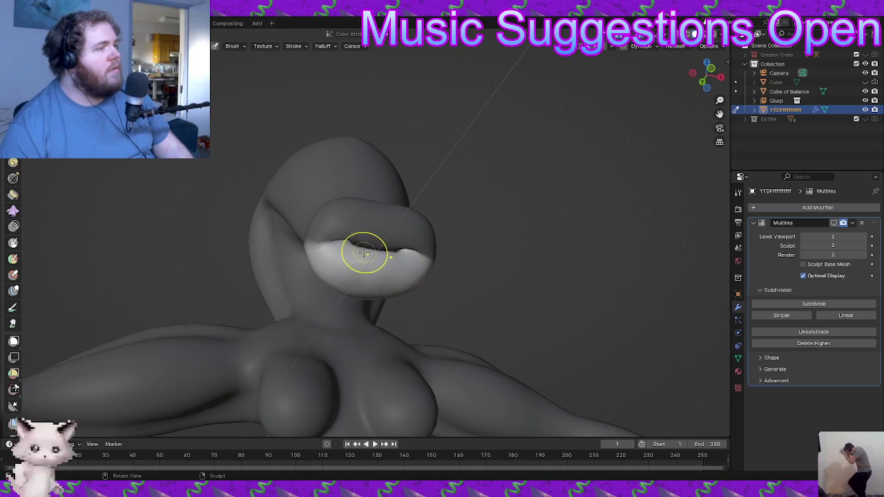
- Clear the mask and try to reshape the lips along the closed mouth seam and its corners
mouse_move(356, 264)
middle_down()
mouse_move(283, 294)
mouse_move(339, 272)
mouse_move(359, 275)
mouse_move(367, 254)
middle_up()
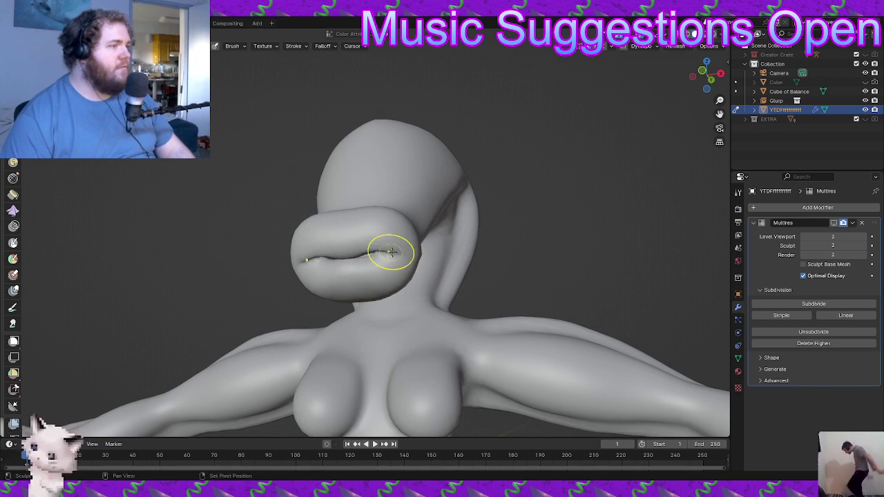
mouse_move(361, 252)
middle_down()
mouse_move(393, 266)
mouse_move(367, 222)
middle_up()
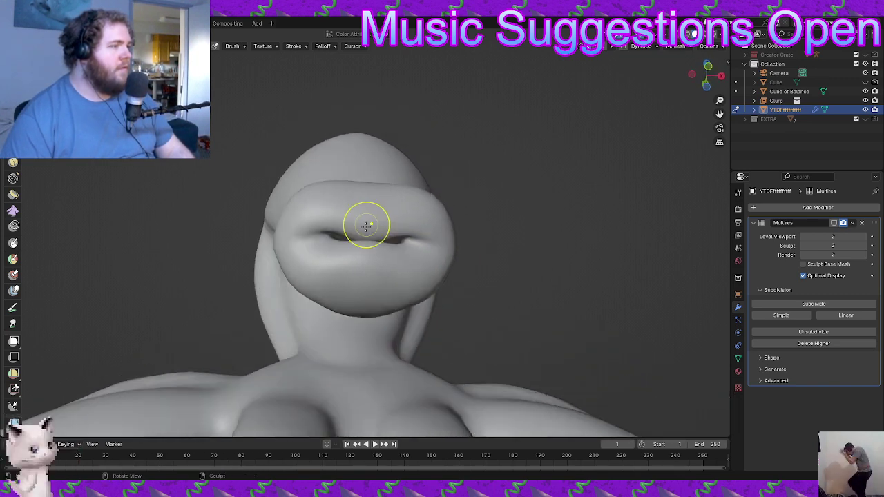
scroll(368, 223, up, 2)
mouse_move(325, 230)
mouse_down()
mouse_move(298, 246)
mouse_move(323, 245)
mouse_up()
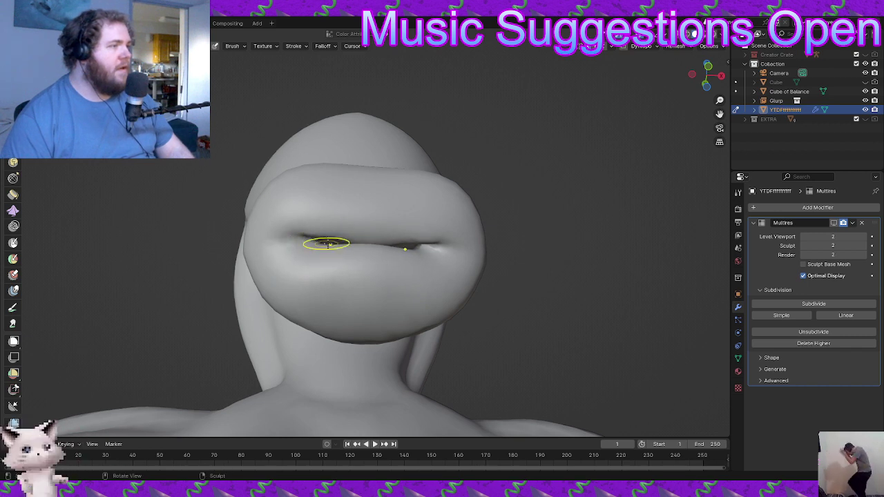
- Undo the lip seam adjustments and the mask clearing
key(ctrl+z)
key(ctrl+z)
key(ctrl+z)
key(ctrl+z)
key(ctrl+z)
key(ctrl+z)
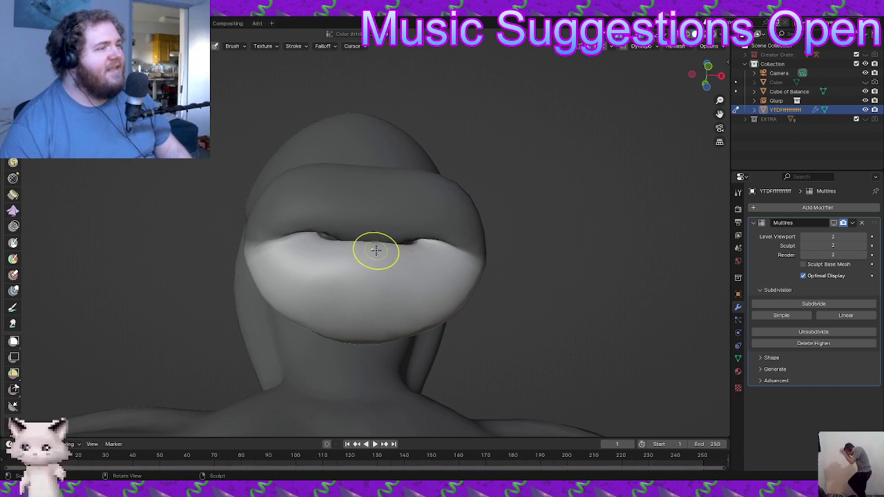
- Nudge the unmasked lower lip along the edge of the mouth opening and clear the mask
middle_drag(376, 250, 380, 268)
mouse_move(364, 255)
mouse_down()
mouse_move(348, 279)
mouse_move(337, 248)
mouse_move(345, 242)
mouse_up()
mouse_move(349, 230)
middle_down()
mouse_move(339, 267)
mouse_move(290, 256)
mouse_move(310, 261)
mouse_move(309, 235)
middle_up()
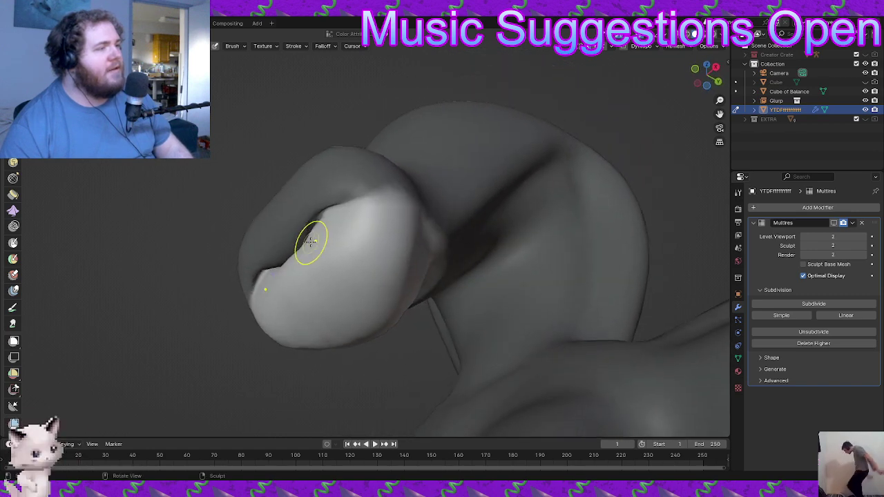
drag(324, 216, 332, 226)
mouse_move(337, 231)
middle_down()
mouse_move(382, 258)
mouse_move(376, 278)
middle_up()
scroll(359, 294, down, 4)
middle_drag(339, 310, 341, 250)
middle_drag(391, 238, 329, 260)
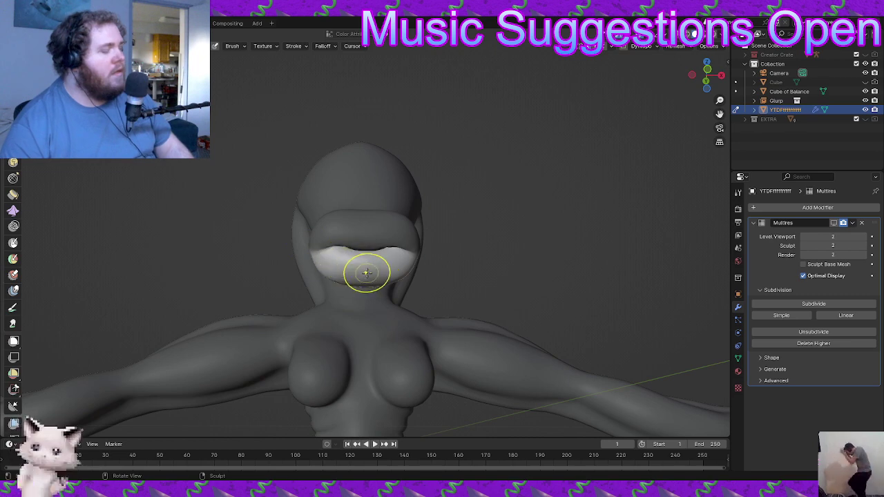
key(alt+m)
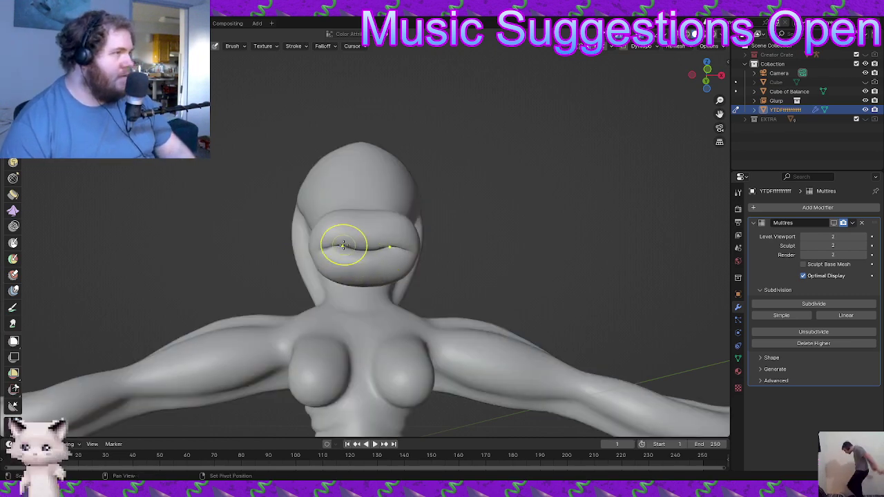
- Show the Multires modifier in the viewport and examine the closed mouth from the front, side and farther away
mouse_move(353, 264)
middle_down()
mouse_move(311, 244)
mouse_move(339, 270)
middle_up()
scroll(324, 248, up, 2)
middle_drag(300, 217, 296, 257)
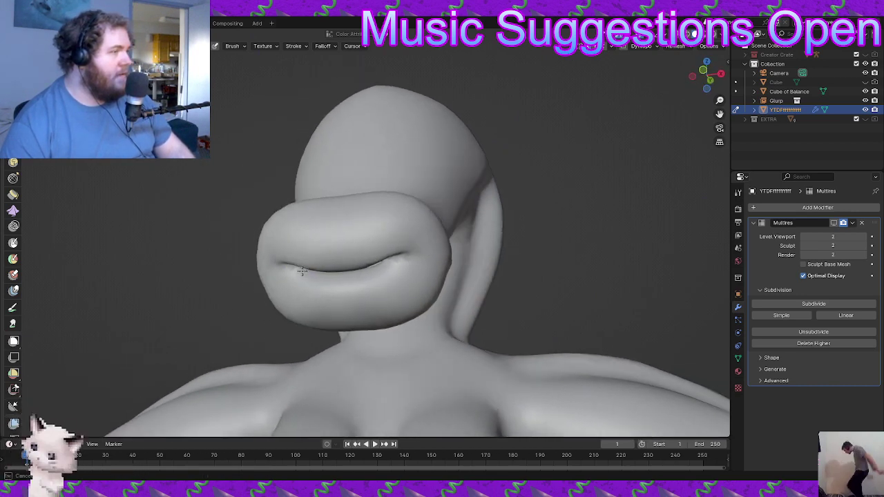
middle_drag(302, 282, 306, 387)
scroll(361, 290, down, 3)
scroll(361, 290, down, 1)
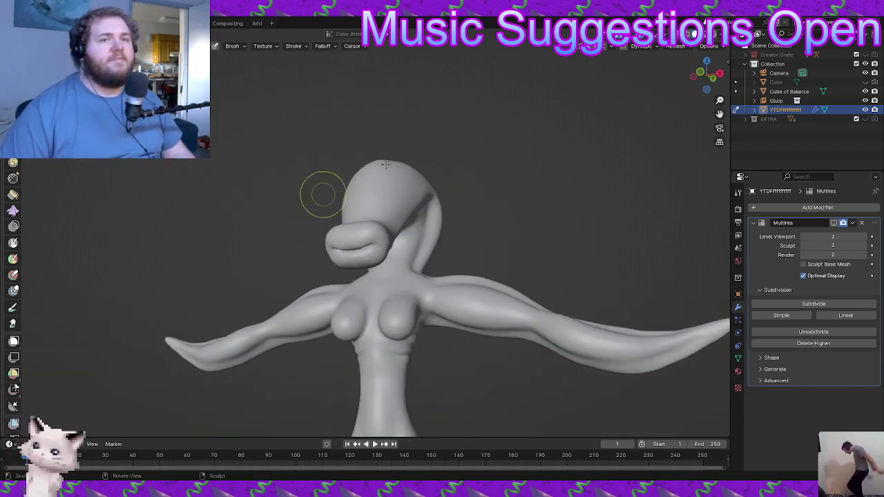
click(833, 222)
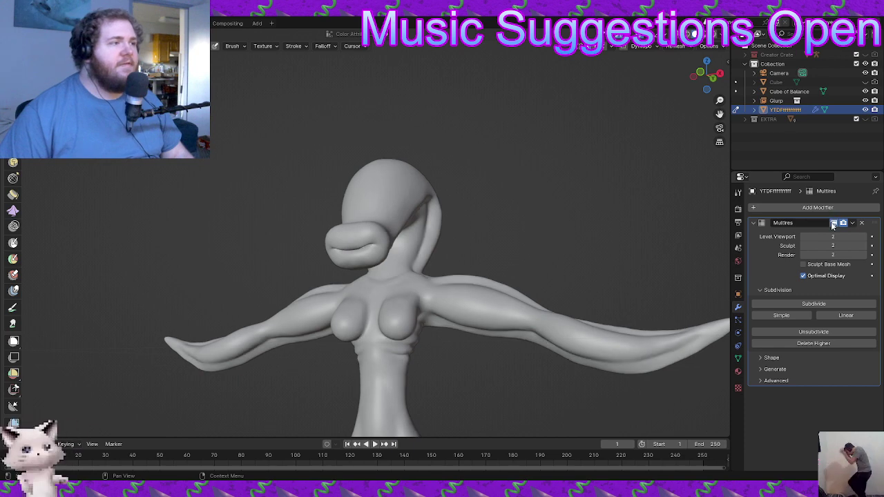
scroll(347, 237, up, 4)
middle_drag(348, 237, 414, 205)
scroll(371, 265, down, 2)
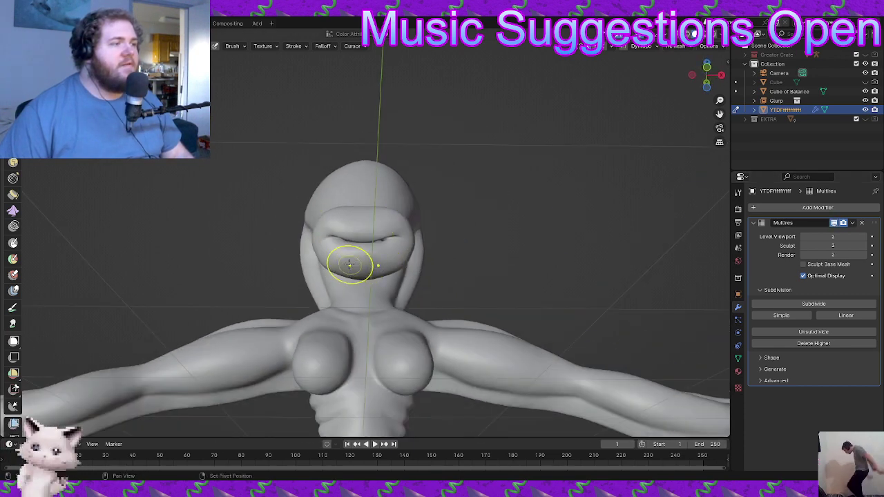
middle_drag(389, 286, 424, 306)
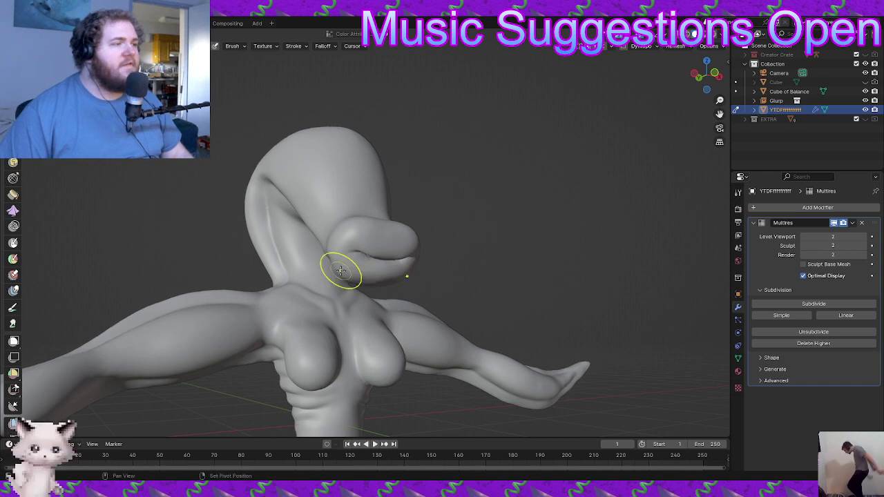
middle_drag(366, 280, 409, 277)
scroll(368, 250, up, 2)
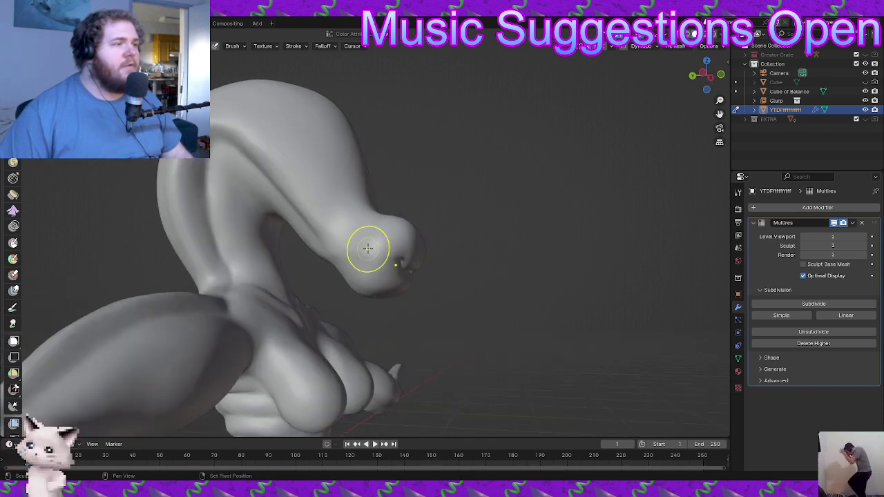
middle_drag(374, 237, 334, 253)
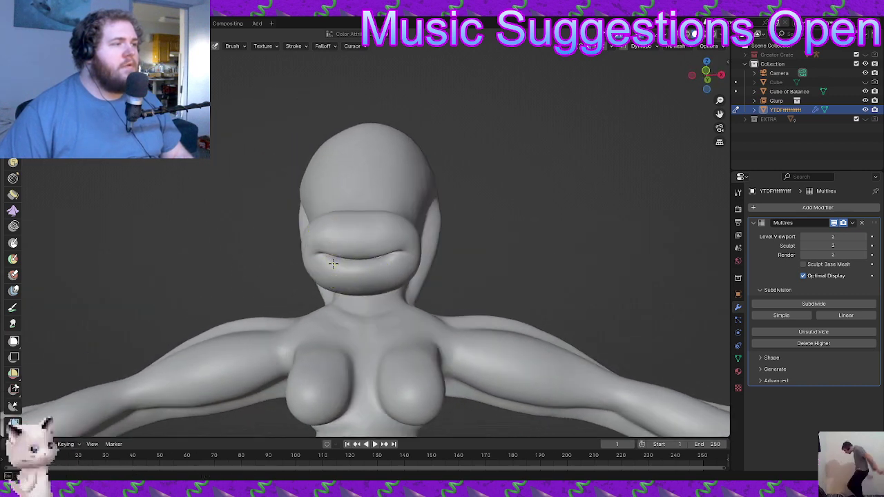
mouse_move(414, 266)
middle_down()
mouse_move(438, 276)
mouse_move(377, 290)
mouse_move(382, 251)
mouse_move(405, 231)
mouse_move(344, 234)
mouse_move(330, 278)
middle_up()
scroll(448, 277, down, 6)
scroll(379, 287, up, 5)
scroll(377, 290, up, 4)
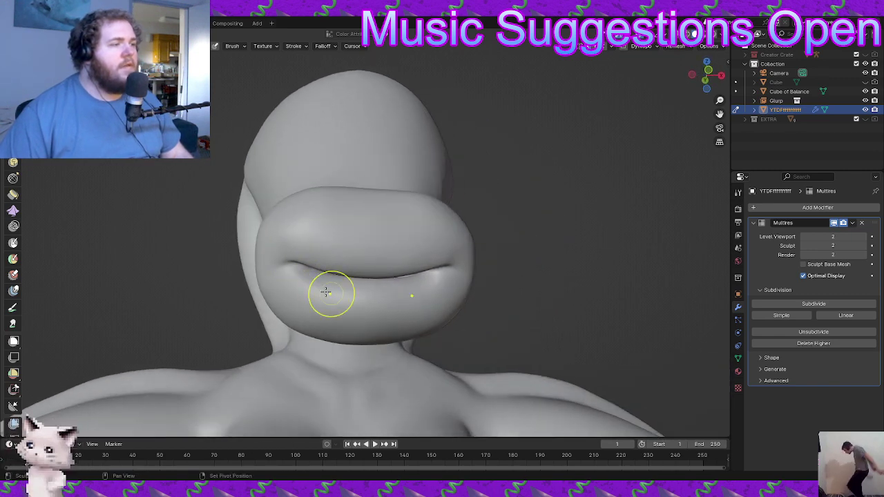
scroll(379, 300, down, 9)
mouse_move(403, 288)
middle_down()
mouse_move(399, 302)
mouse_move(471, 310)
mouse_move(482, 296)
mouse_move(700, 280)
middle_up()
scroll(424, 296, up, 3)
- Test the mouth shape key Key 1 by changing its value from 1.000 to 0.000
click(737, 359)
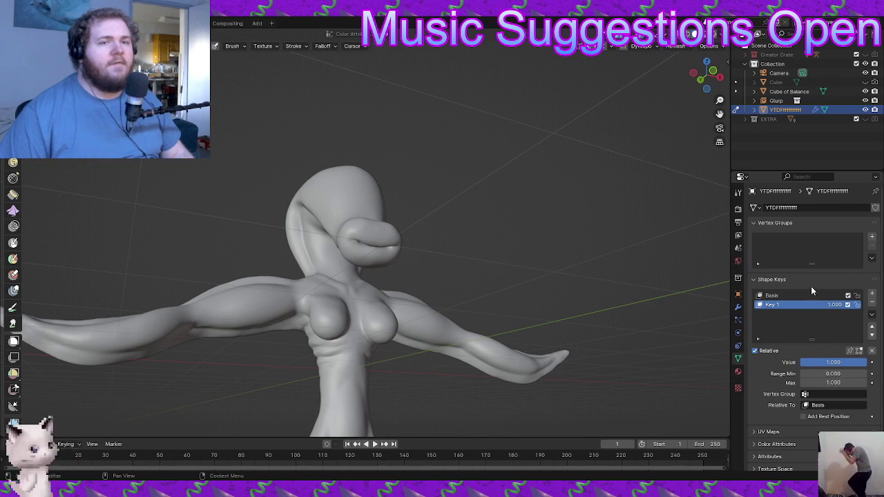
mouse_move(862, 363)
mouse_down()
mouse_move(801, 362)
mouse_move(869, 365)
mouse_up()
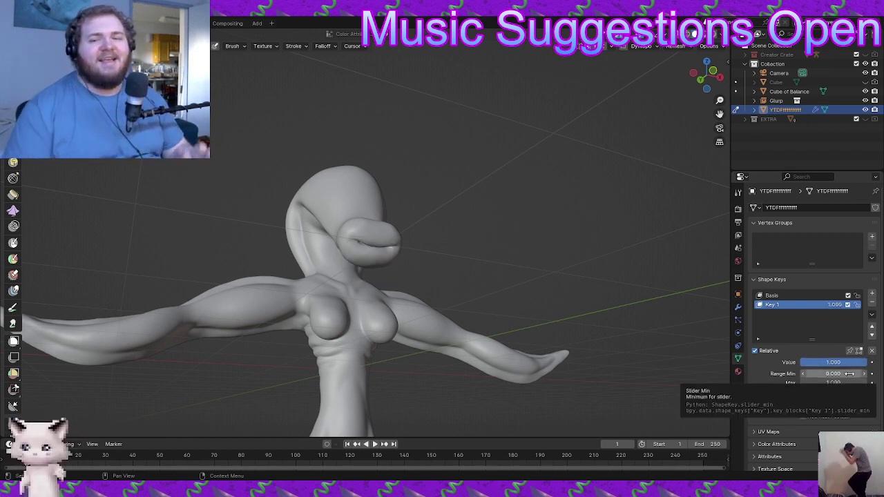
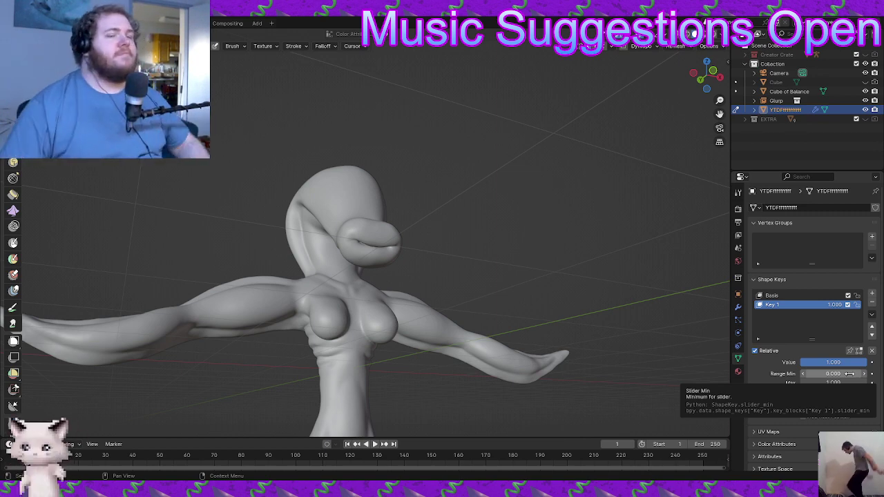
drag(834, 370, 798, 364)
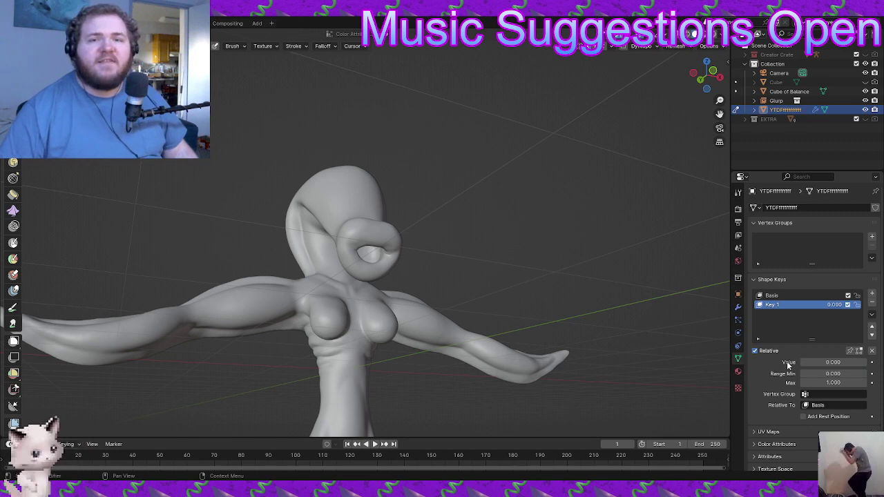
mouse_move(428, 321)
middle_down()
mouse_move(415, 320)
mouse_move(487, 319)
mouse_move(383, 314)
mouse_move(408, 304)
mouse_move(397, 297)
mouse_move(495, 302)
middle_up()
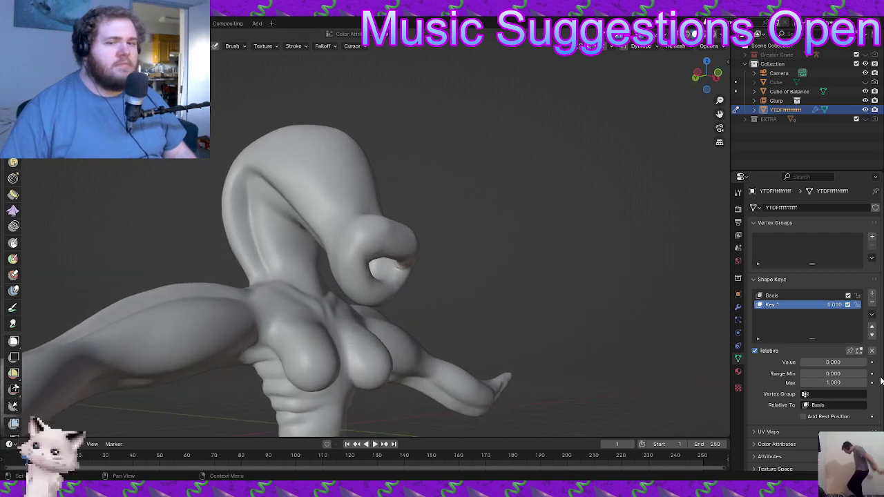
drag(831, 366, 802, 364)
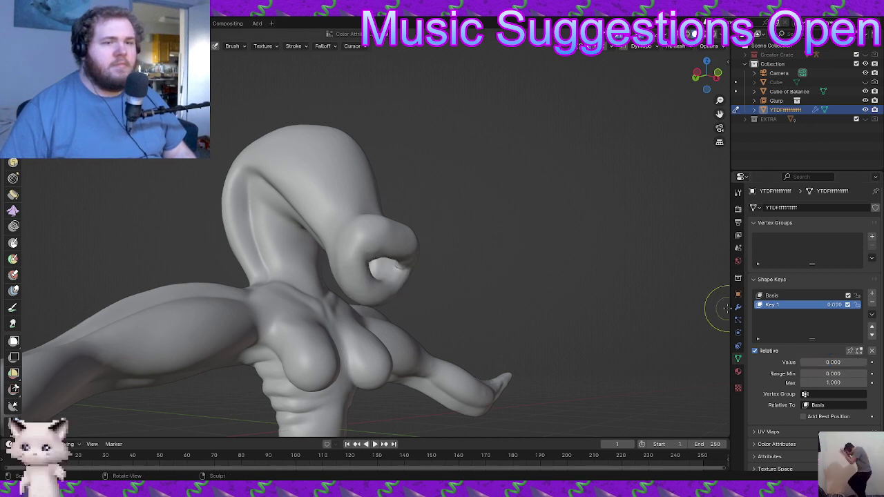
- Hide the Multires modifier in the viewport and remove it from the humanoid
click(738, 307)
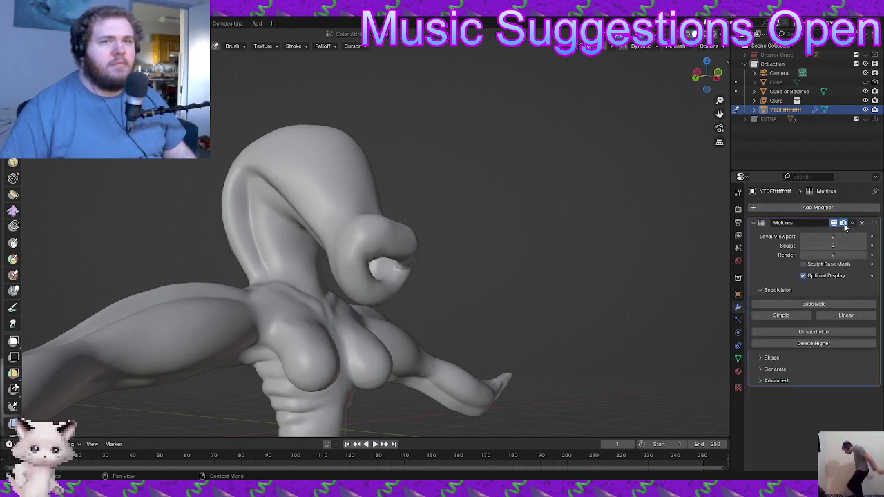
mouse_move(667, 258)
middle_down()
mouse_move(437, 283)
mouse_move(509, 286)
mouse_move(570, 269)
mouse_move(474, 271)
mouse_move(556, 271)
mouse_move(548, 280)
mouse_move(512, 270)
mouse_move(525, 280)
middle_up()
scroll(490, 267, up, 3)
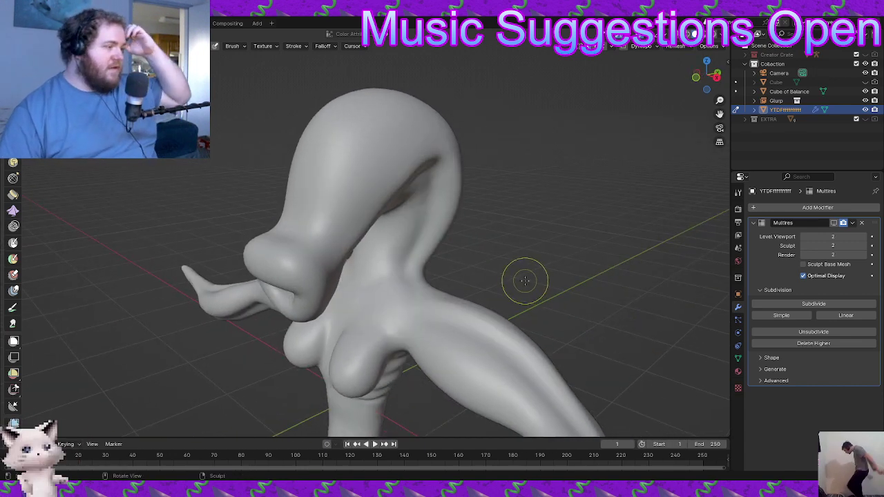
click(862, 224)
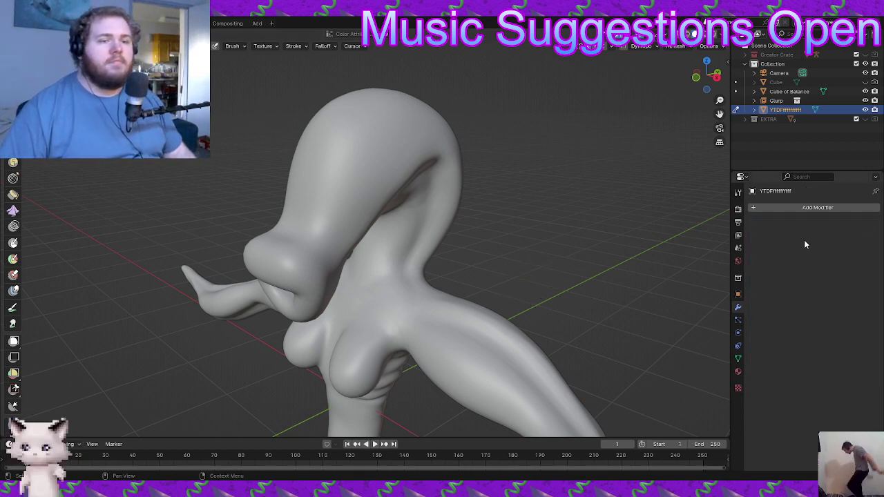
middle_drag(715, 337, 588, 249)
- Switch the humanoid to Object Mode and back to Sculpt Mode, and open its shape keys
key(ctrl+Tab)
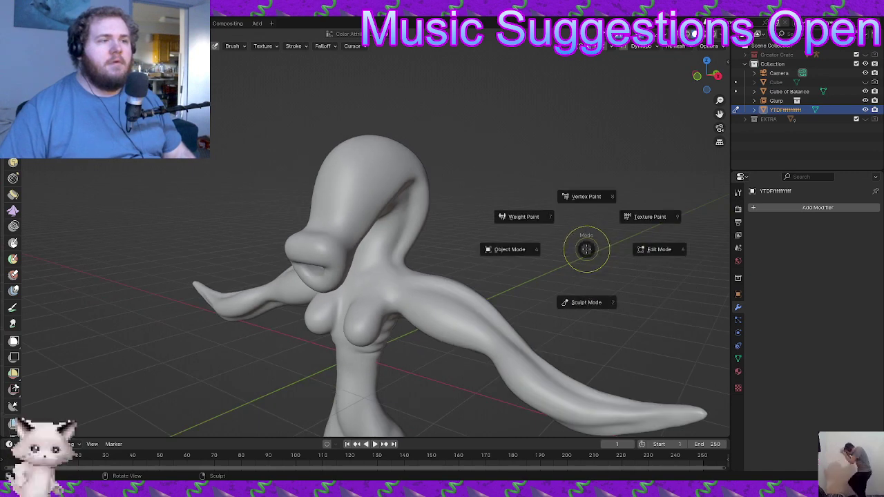
click(539, 239)
middle_drag(516, 251, 519, 206)
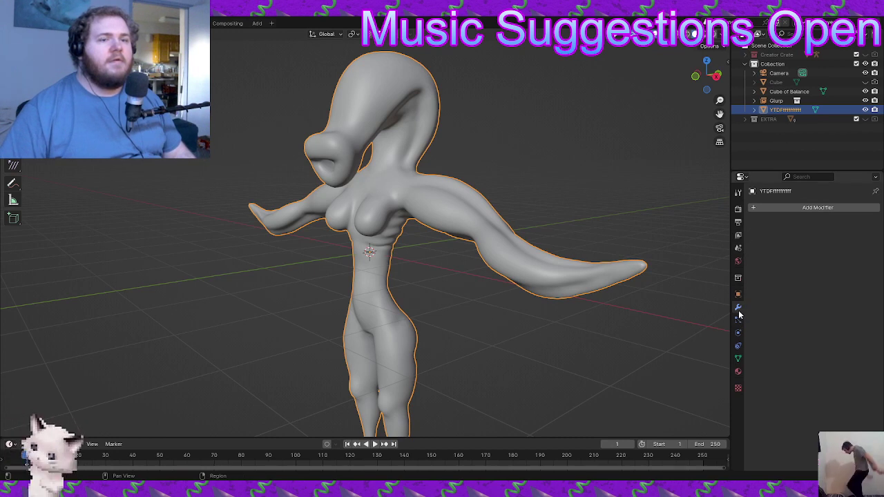
key(ctrl+Tab)
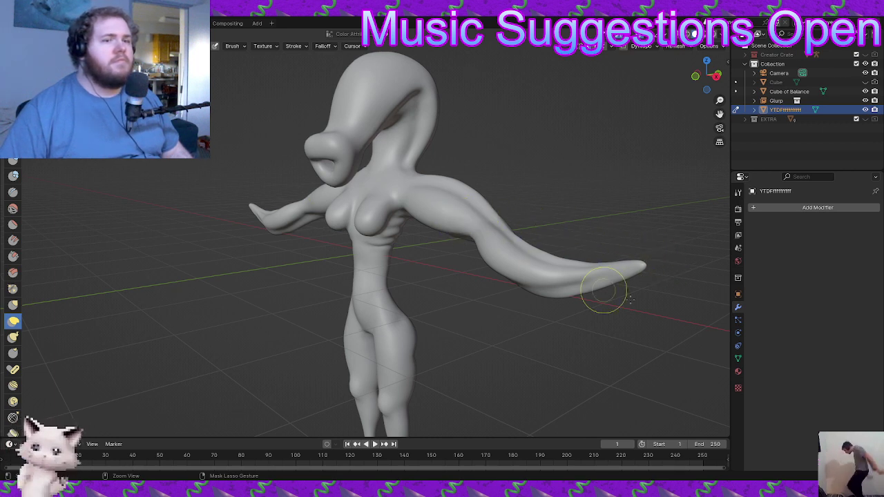
click(738, 358)
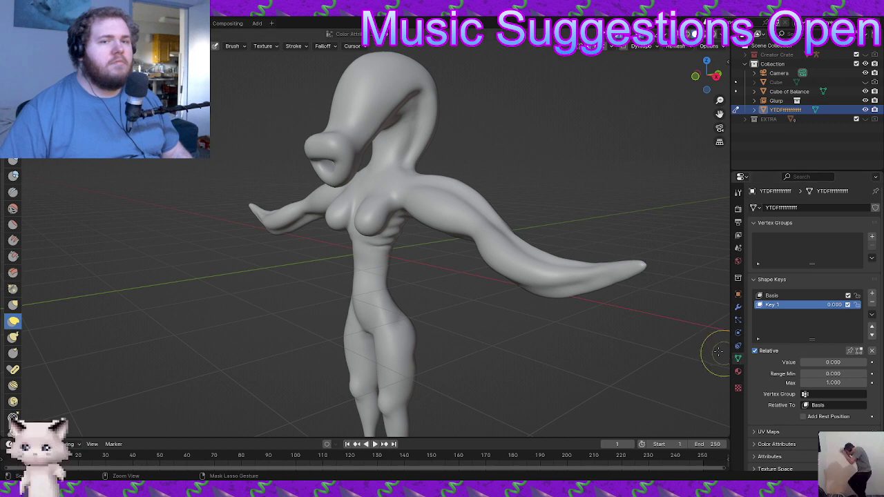
- Undo the mask clearing, masking, geometry hiding, mode changes and Multires removal until the humanoid is back in Object Mode with its modifier
key(ctrl+z)
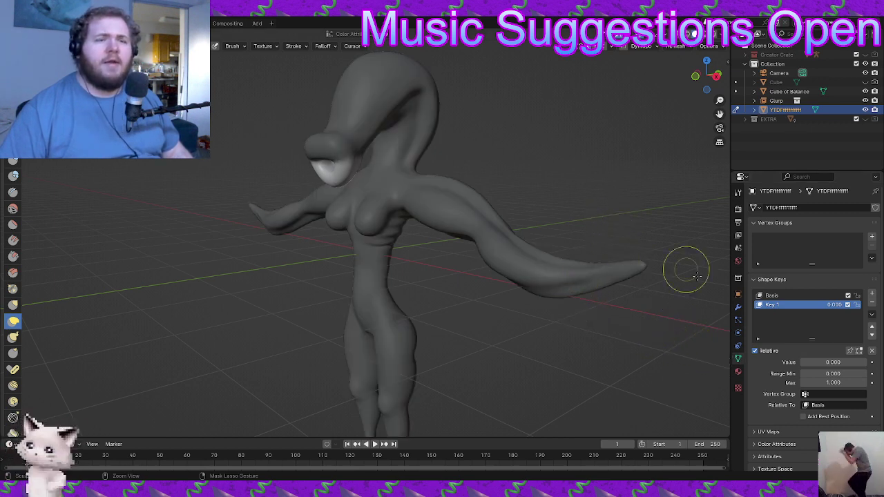
click(738, 308)
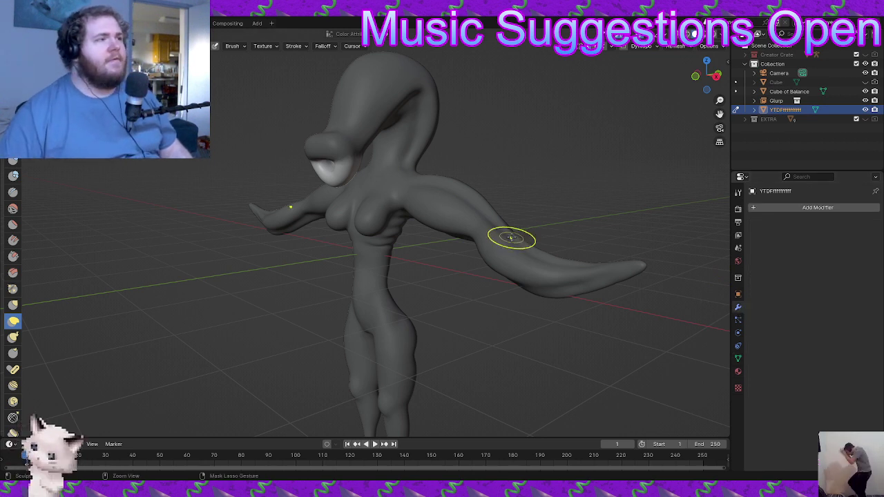
key(ctrl+z)
key(ctrl+z)
key(ctrl+z)
key(ctrl+z)
key(ctrl+z)
key(ctrl+z)
key(ctrl+z)
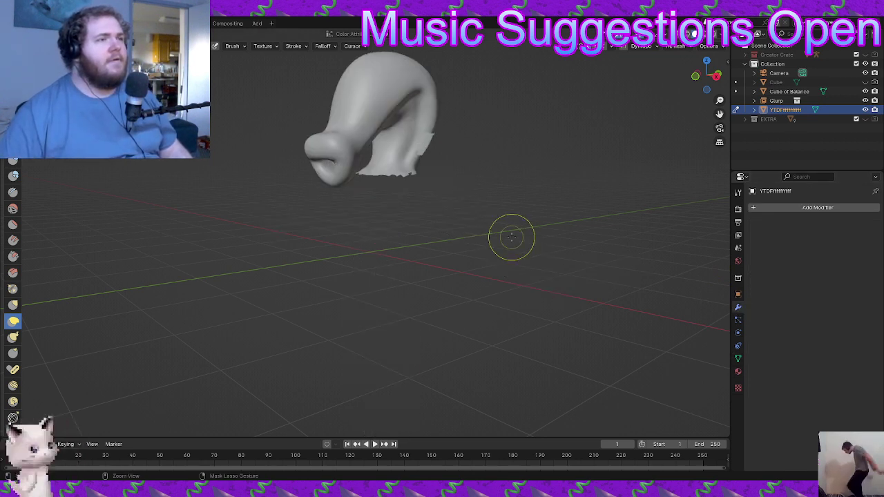
key(ctrl+z)
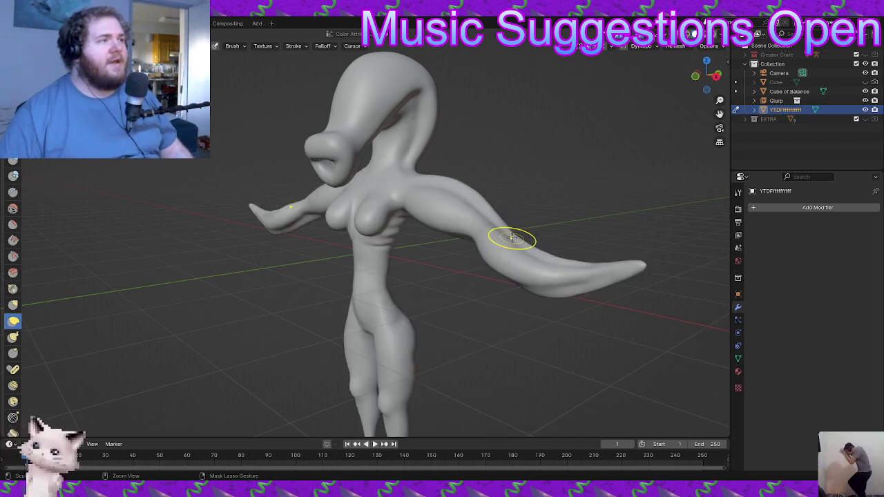
key(ctrl+z)
key(ctrl+z)
click(513, 241)
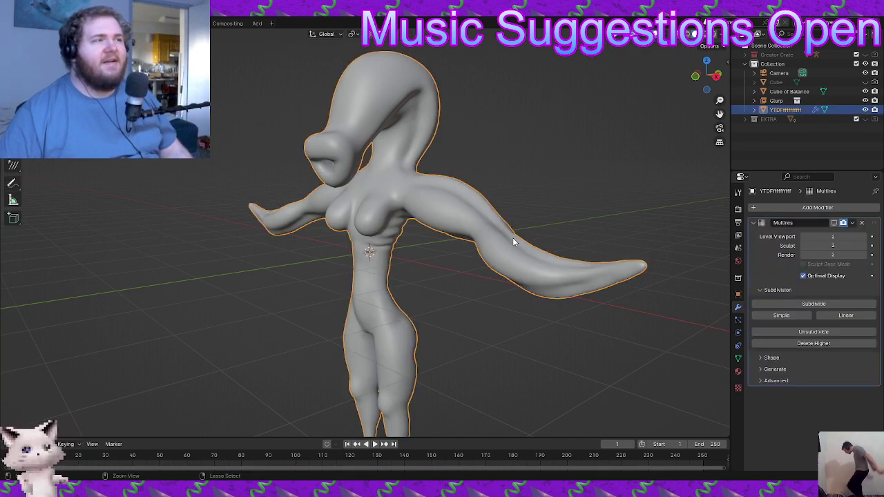
key(ctrl+z)
- Remove both shape keys, Key 1 and Basis, from the humanoid mesh
middle_drag(497, 197, 666, 352)
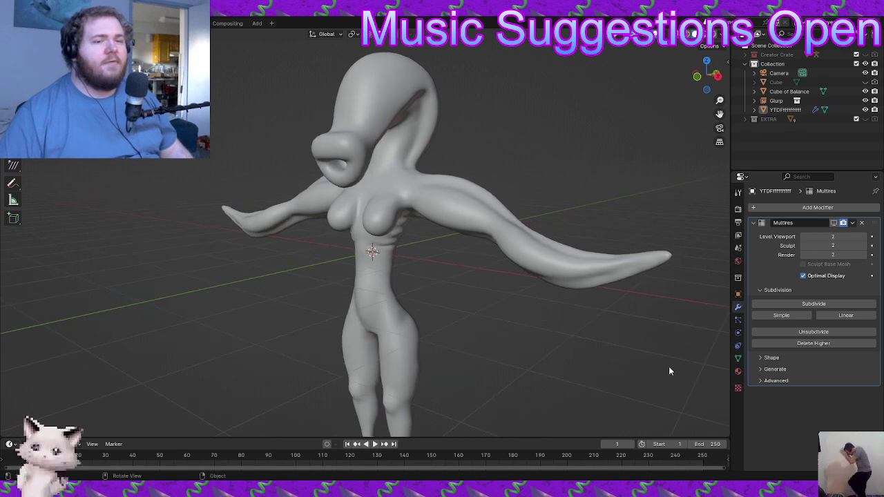
click(737, 360)
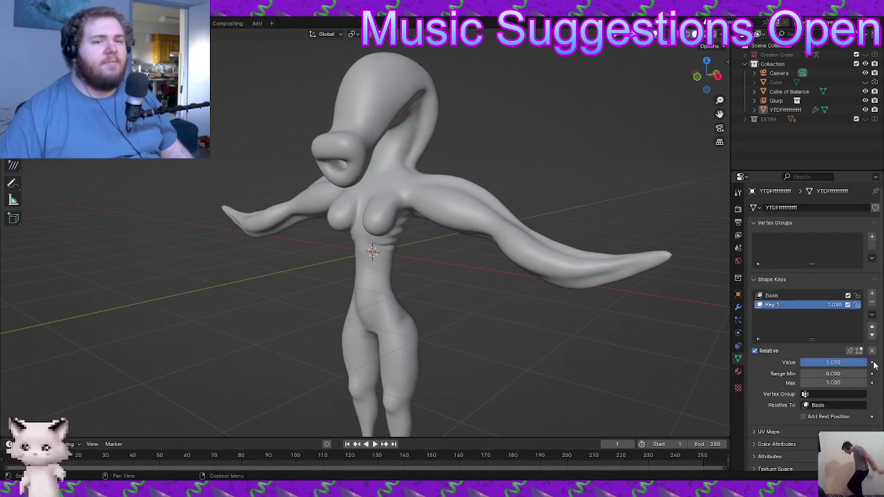
drag(860, 362, 867, 363)
click(871, 303)
click(872, 304)
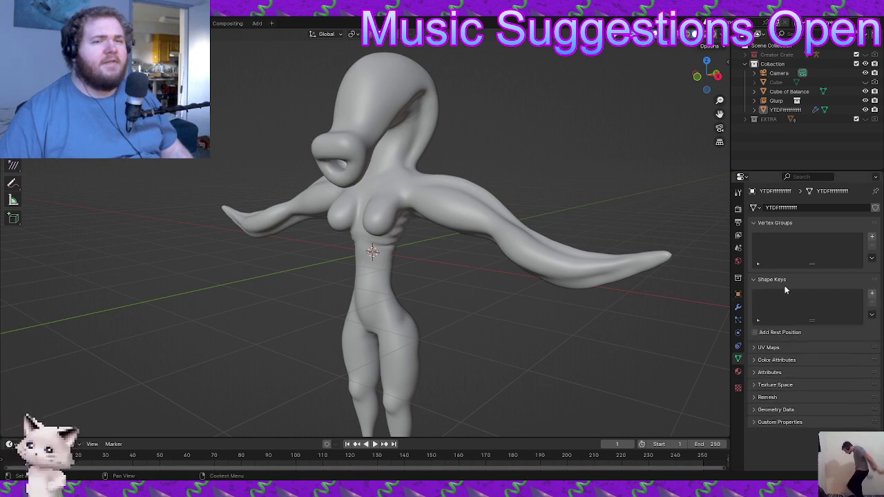
- Show the humanoid's Multires modifier in the viewport and inspect the open mouth up close
click(739, 311)
middle_drag(525, 245, 545, 255)
click(834, 223)
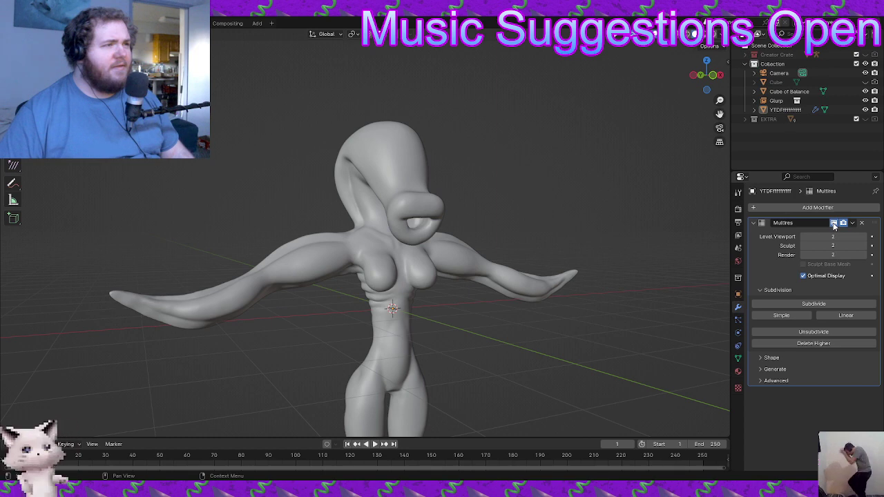
middle_drag(603, 244, 526, 246)
scroll(521, 248, up, 2)
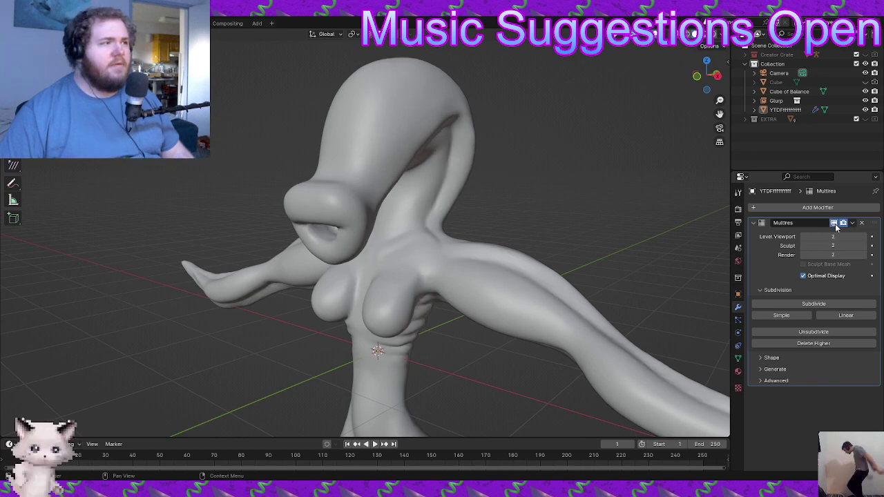
mouse_move(467, 280)
middle_down()
mouse_move(531, 266)
mouse_move(530, 281)
mouse_move(505, 286)
mouse_move(419, 249)
middle_up()
scroll(414, 242, up, 2)
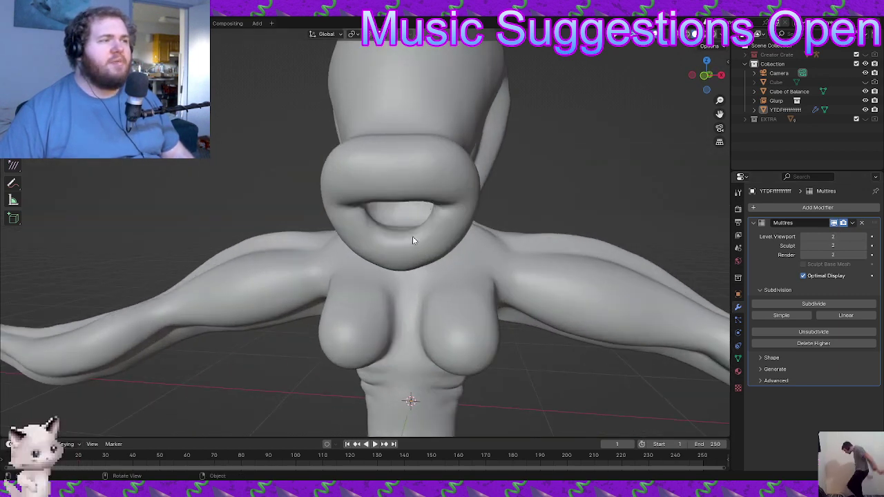
- Put the humanoid in Sculpt Mode and reshape the lower lip with short brush strokes around the mouth opening
click(412, 237)
key(ctrl+Tab)
click(434, 267)
drag(367, 222, 381, 233)
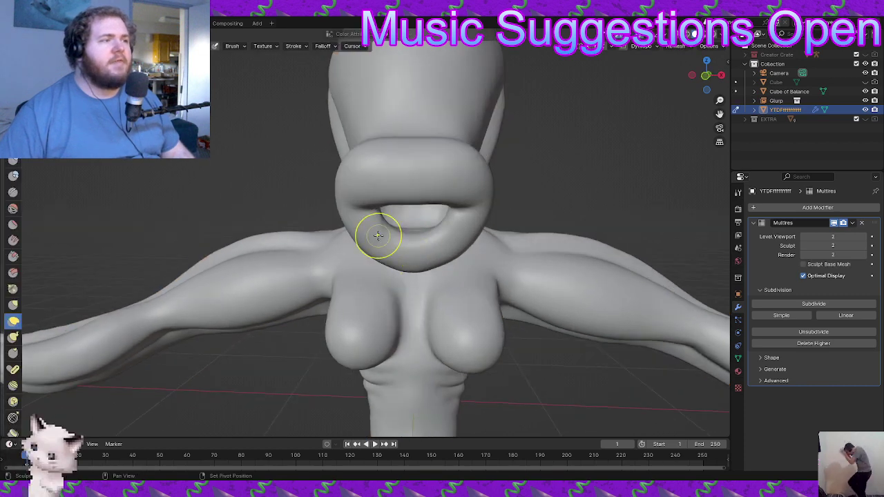
middle_drag(438, 237, 500, 208)
scroll(488, 203, up, 1)
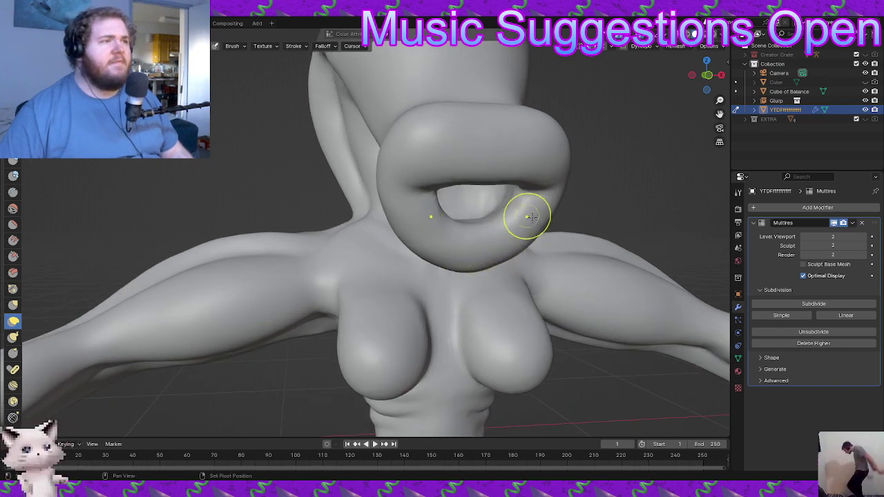
middle_drag(537, 233, 544, 245)
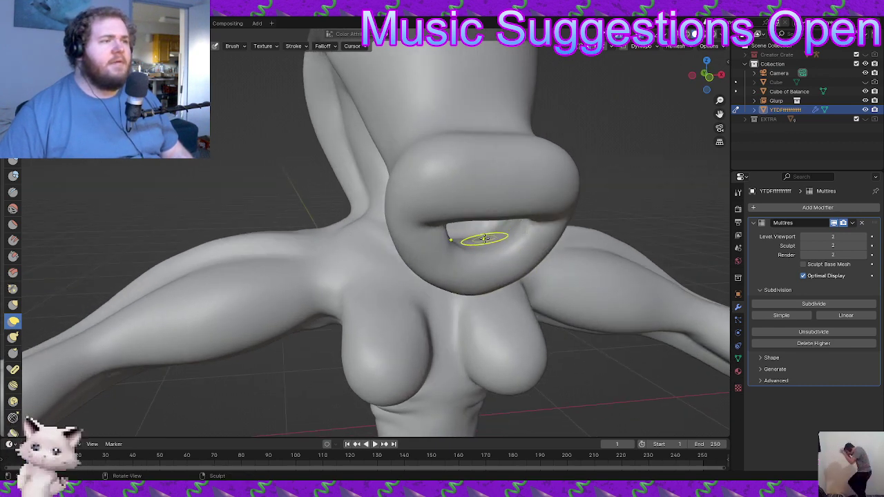
drag(474, 239, 474, 241)
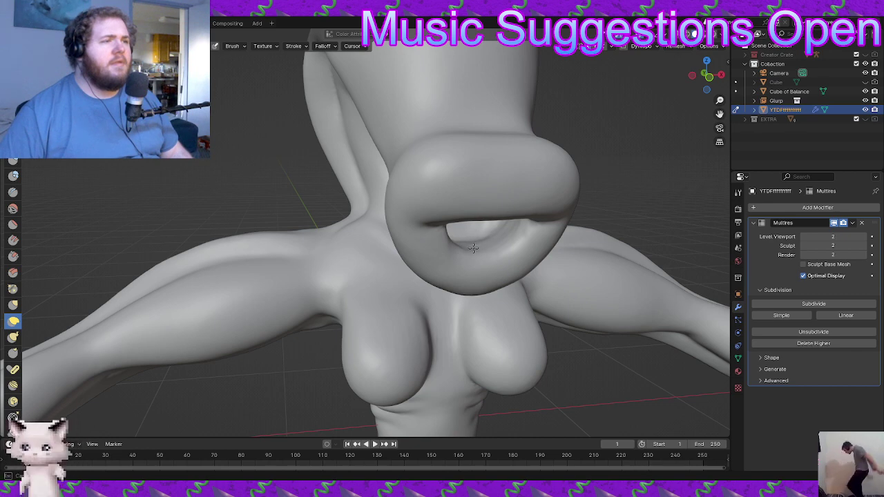
- Leave Sculpt Mode and return the humanoid to Object Mode
scroll(488, 253, down, 5)
key(ctrl+Tab)
click(493, 237)
scroll(494, 241, down, 2)
middle_drag(493, 242, 371, 255)
scroll(440, 262, down, 3)
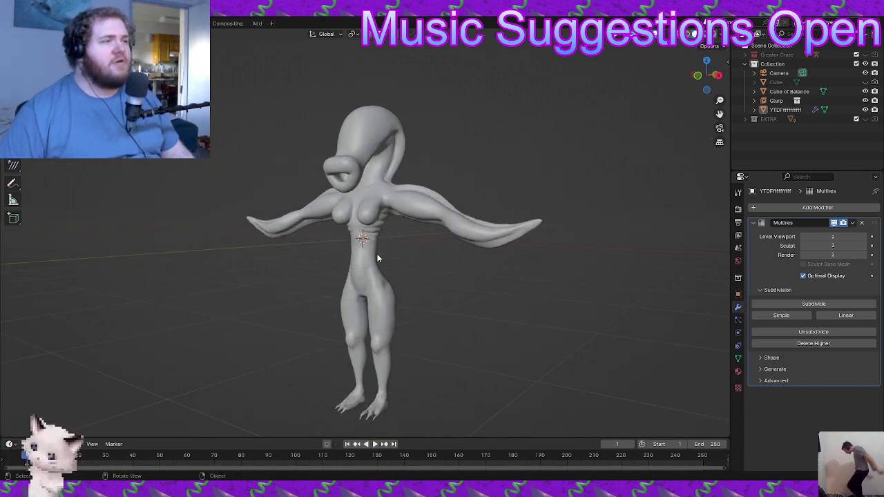
- Save the humanoid scene to its existing file, YTDF.blend
key(ctrl+s)
middle_drag(510, 353, 514, 341)
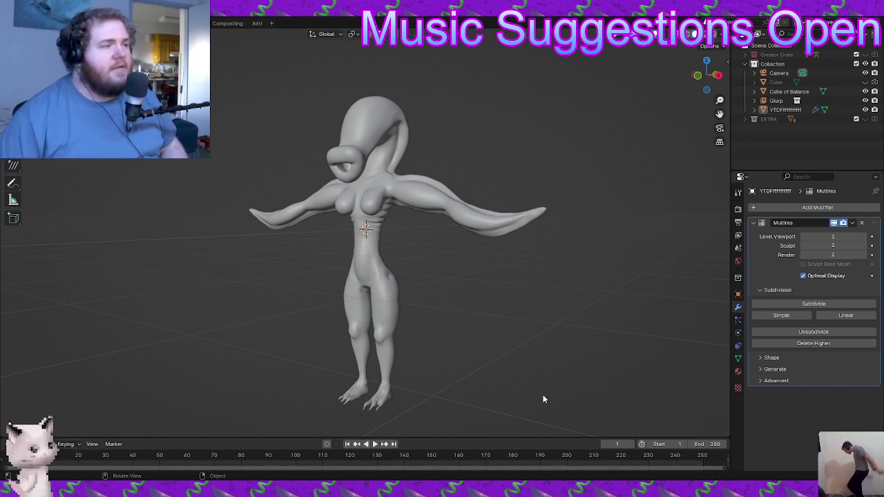
key(ctrl)
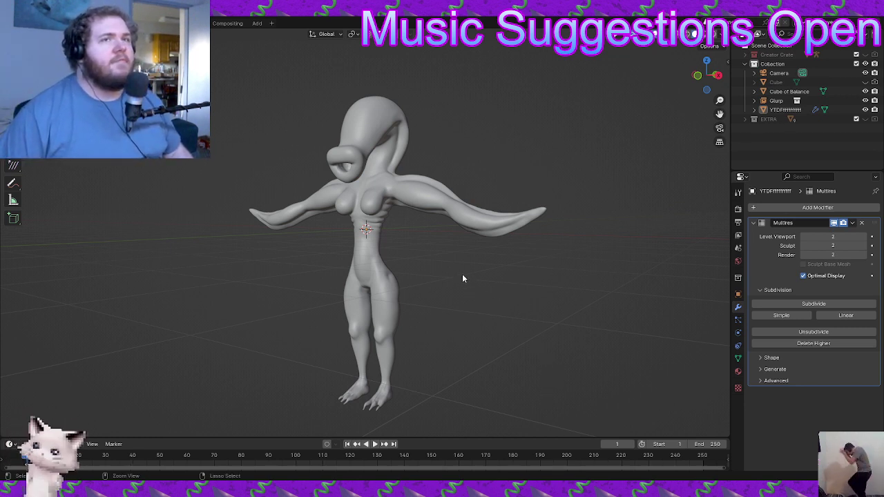
key(ctrl+s)
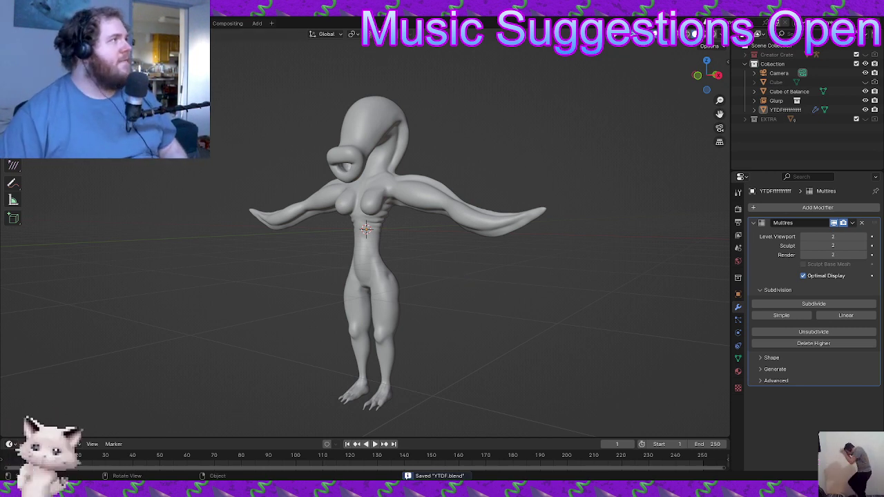
- Save the humanoid scene under the file name Leech.blend
click(22, 24)
key(Escape)
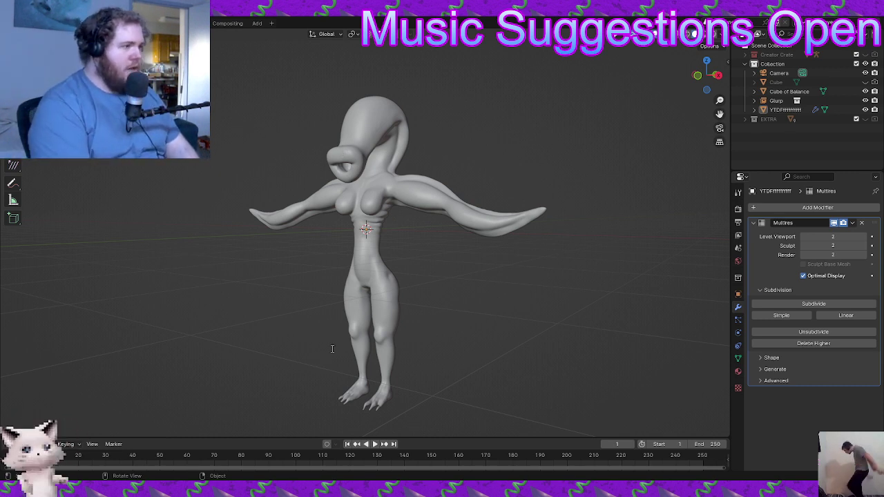
key(ctrl+s)
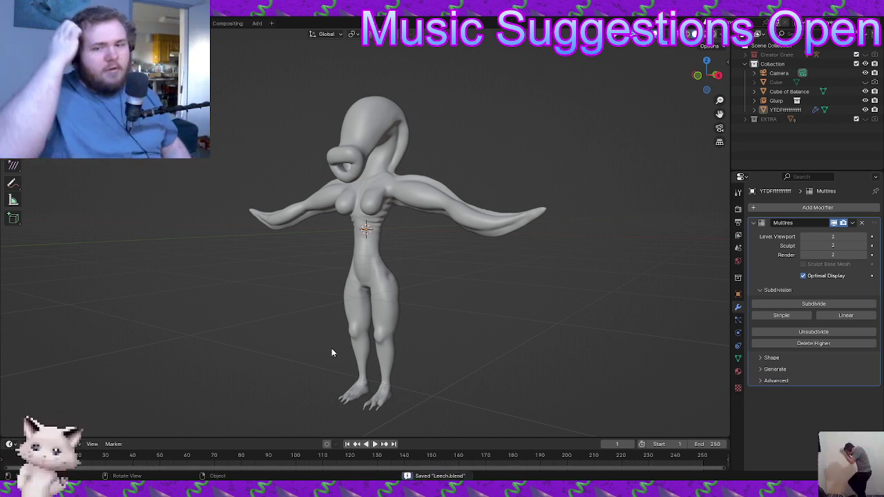